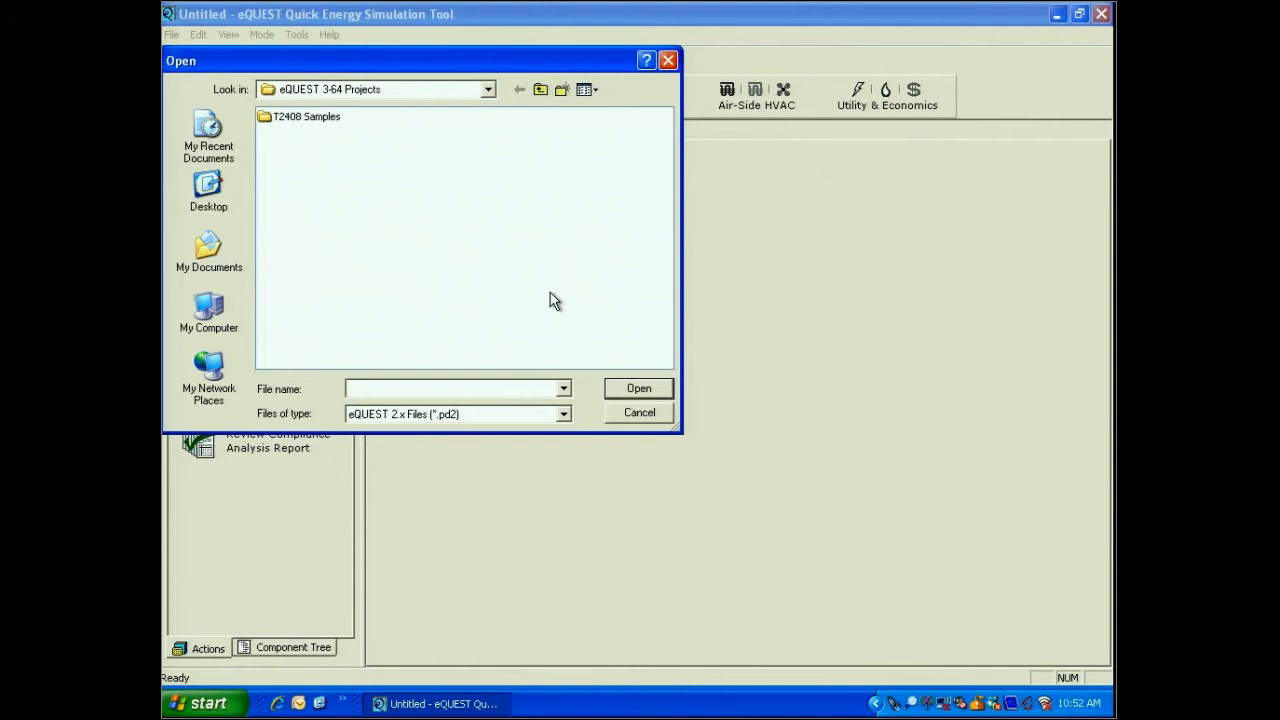
# Step: Dismiss the file-opening dialog and start a new building with the Design Development Wizard
pyautogui.moveTo(500, 59); pyautogui.dragTo(573, 116)
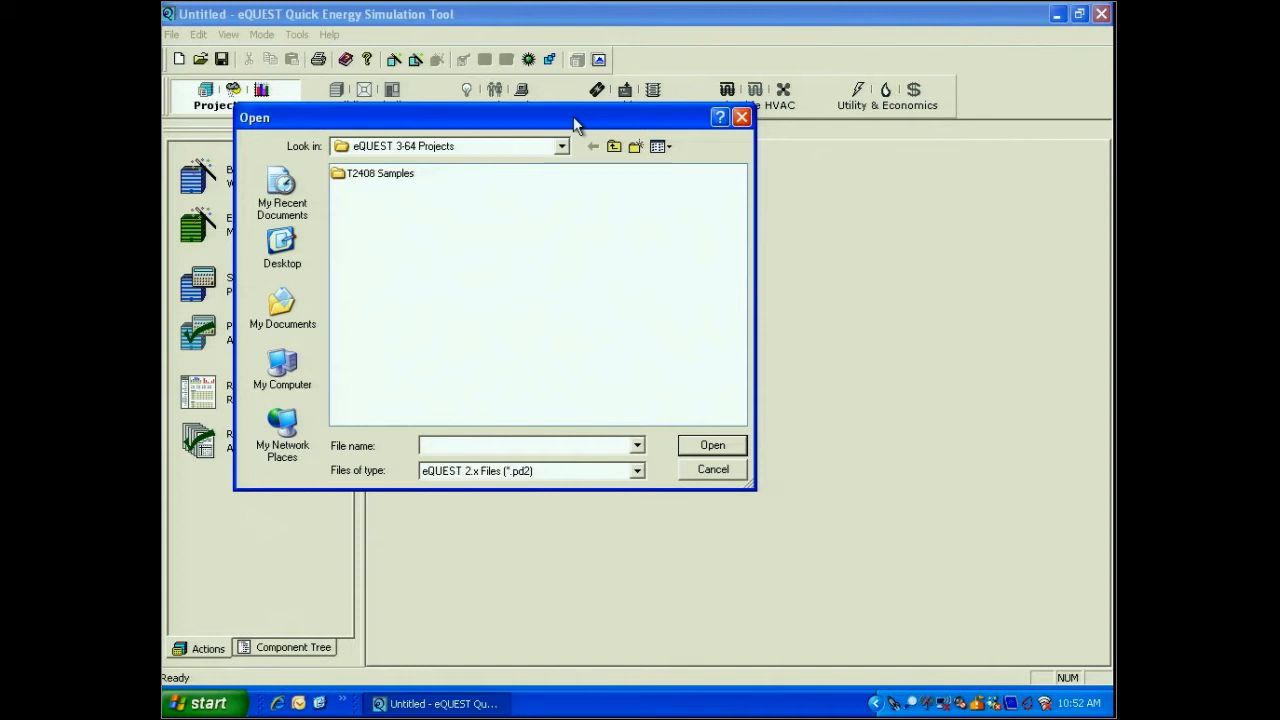
pyautogui.click(706, 470)
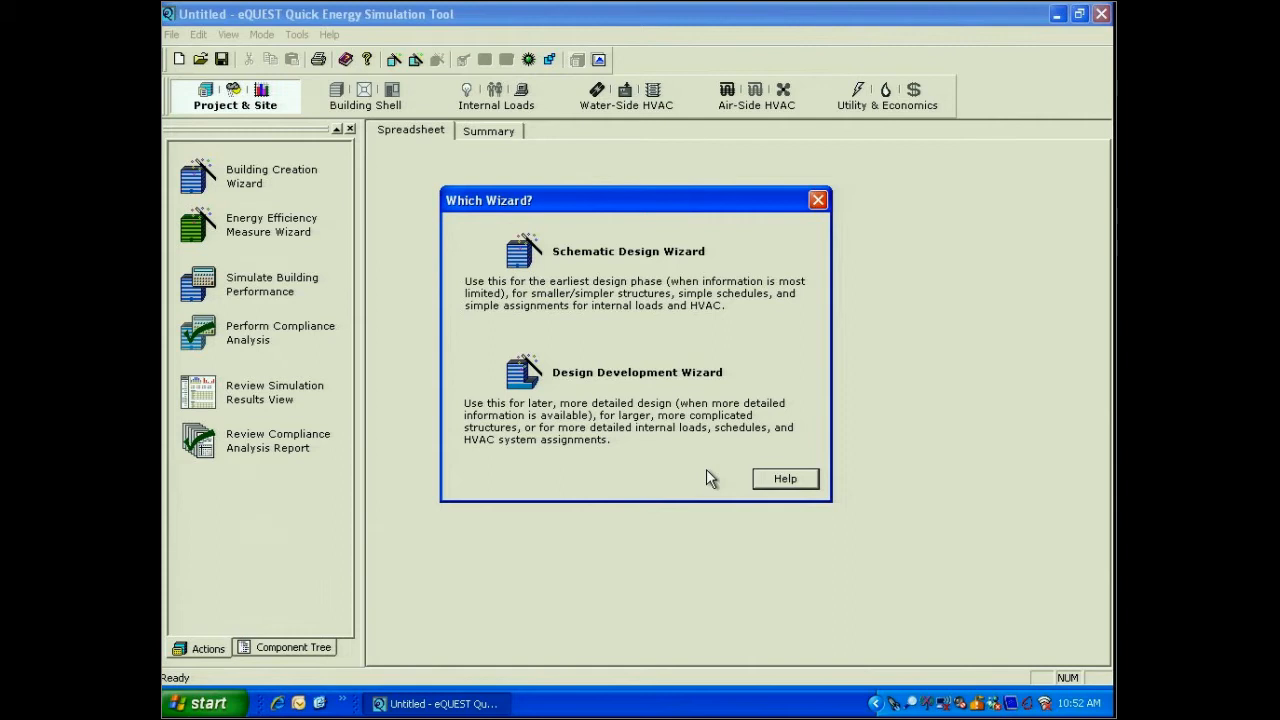
pyautogui.click(536, 369)
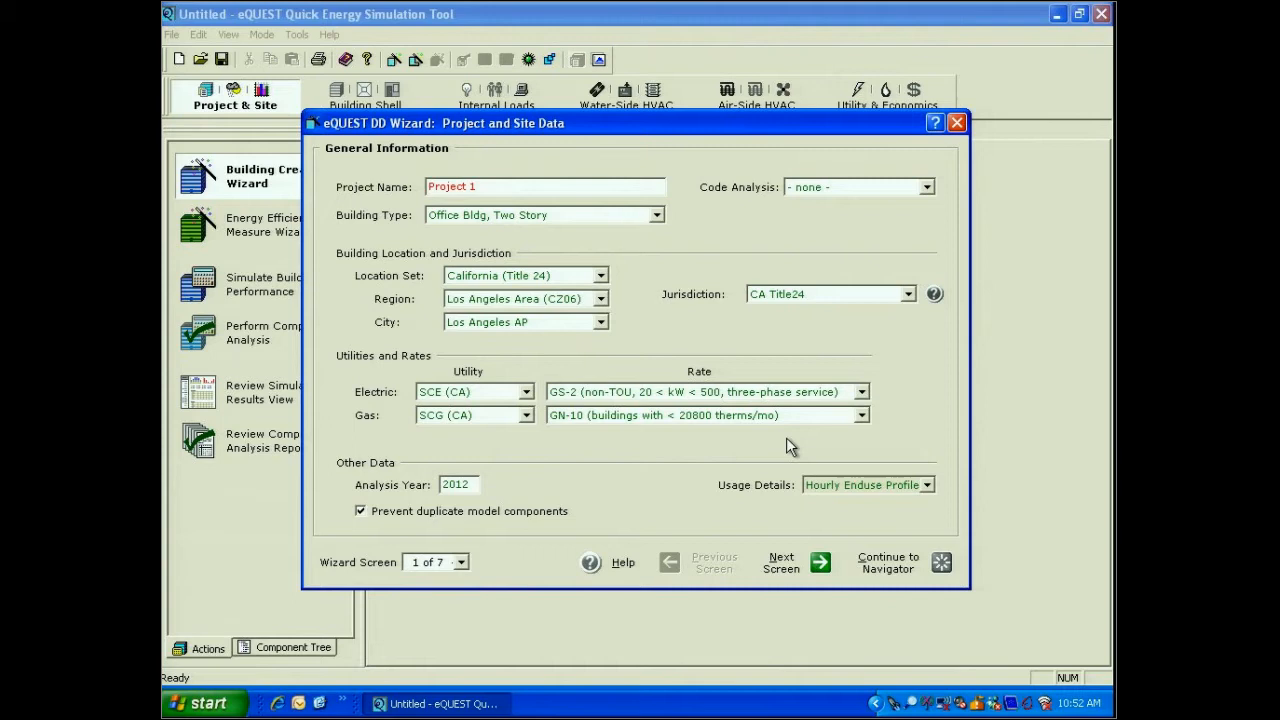
# Step: Look through the list of wizard screens and set the project name to Class Example-Wiz
pyautogui.click(461, 563)
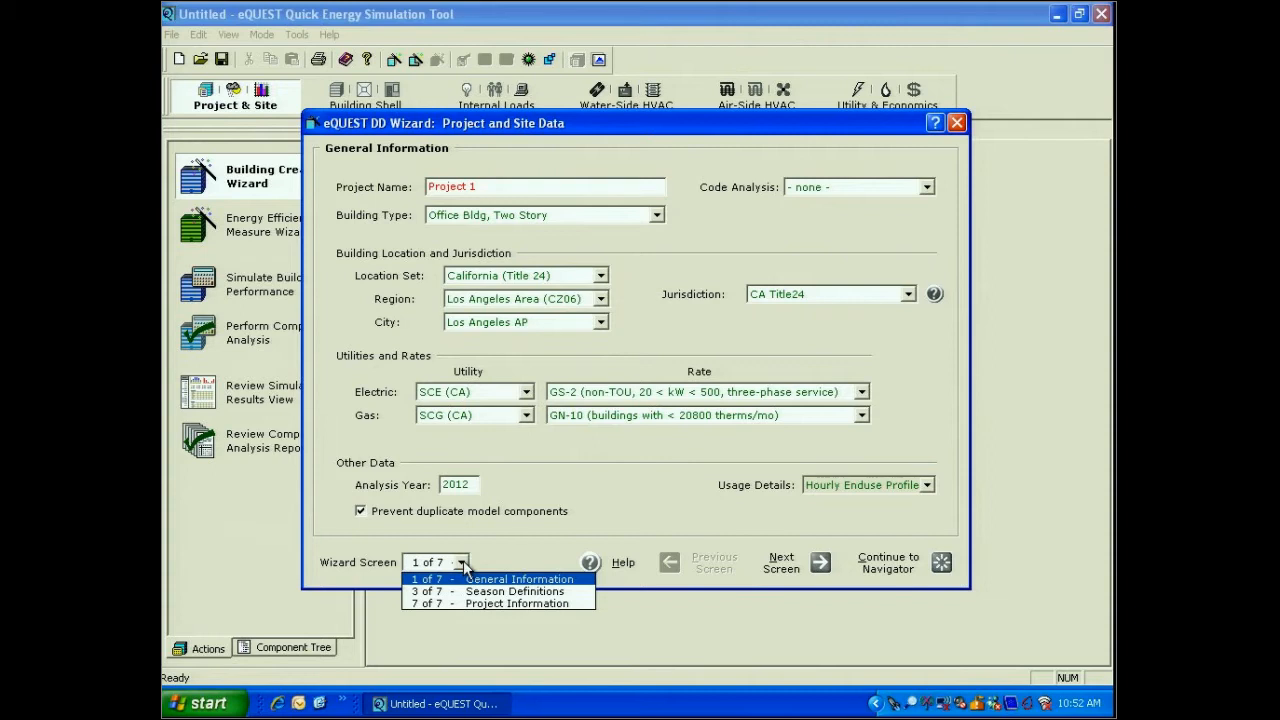
pyautogui.click(463, 563)
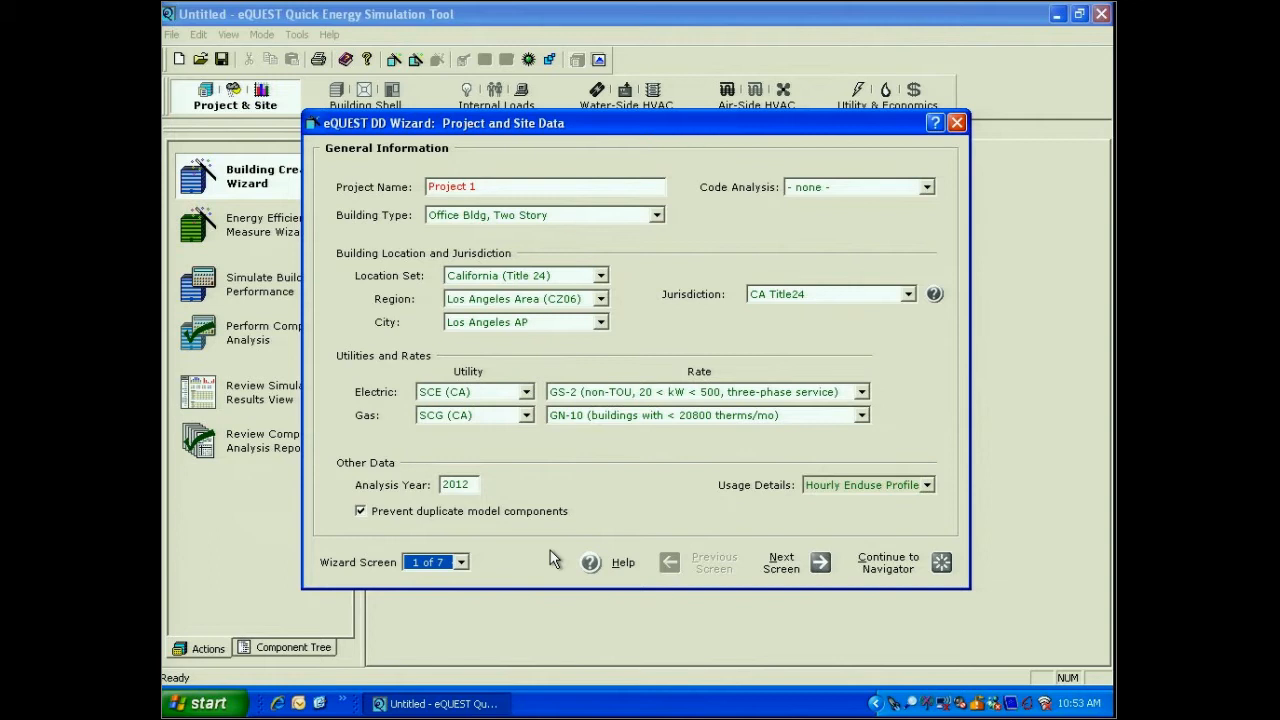
pyautogui.click(546, 187)
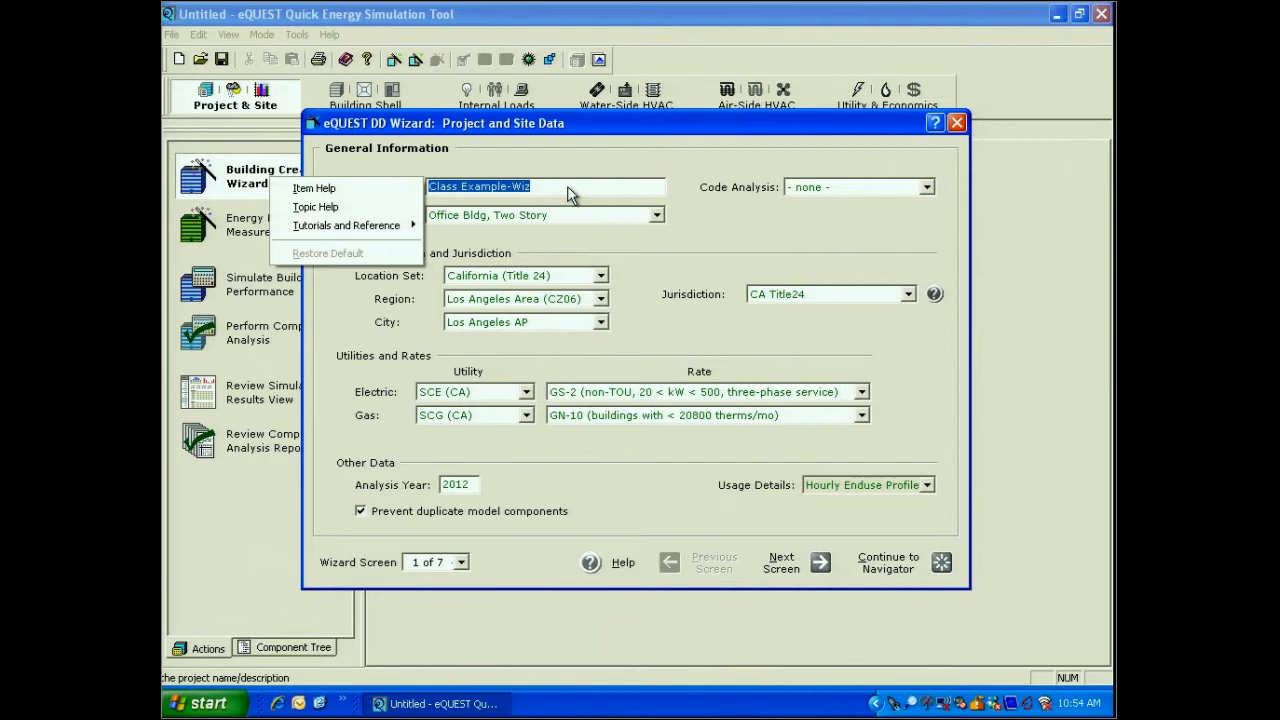
# Step: Read the item help for the project name and open the related topic help
pyautogui.click(324, 193)
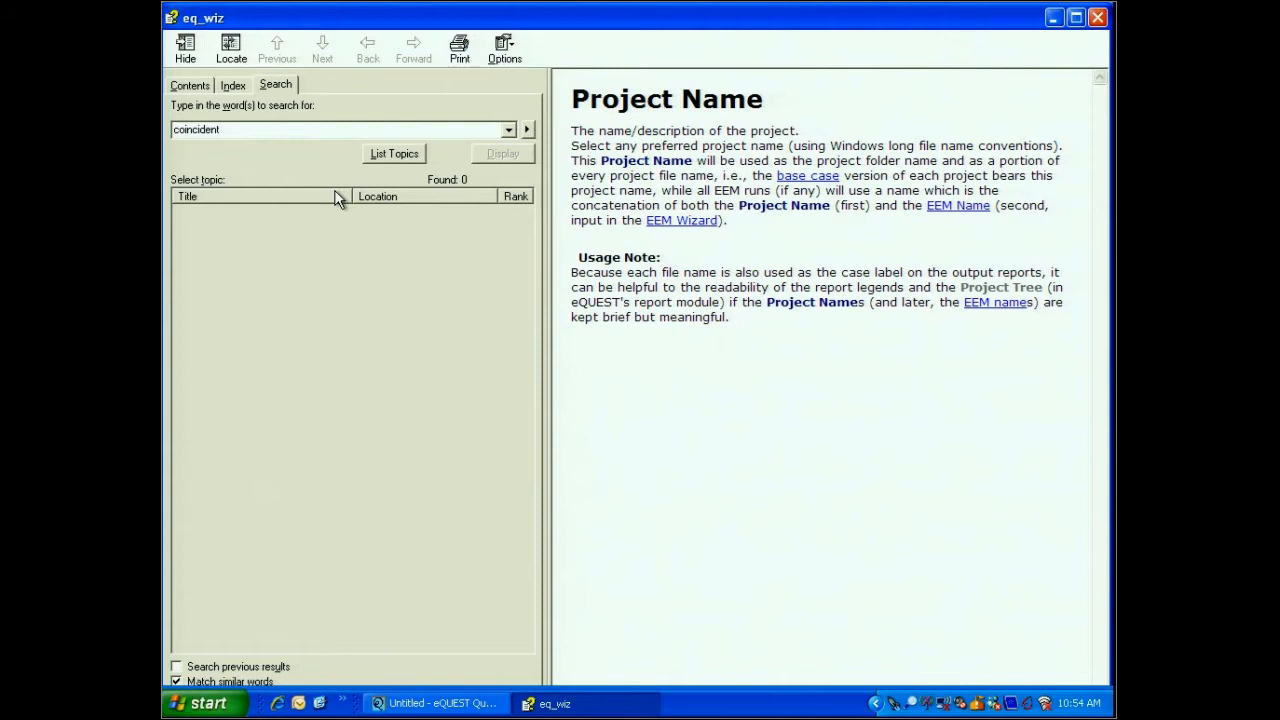
pyautogui.click(1098, 17)
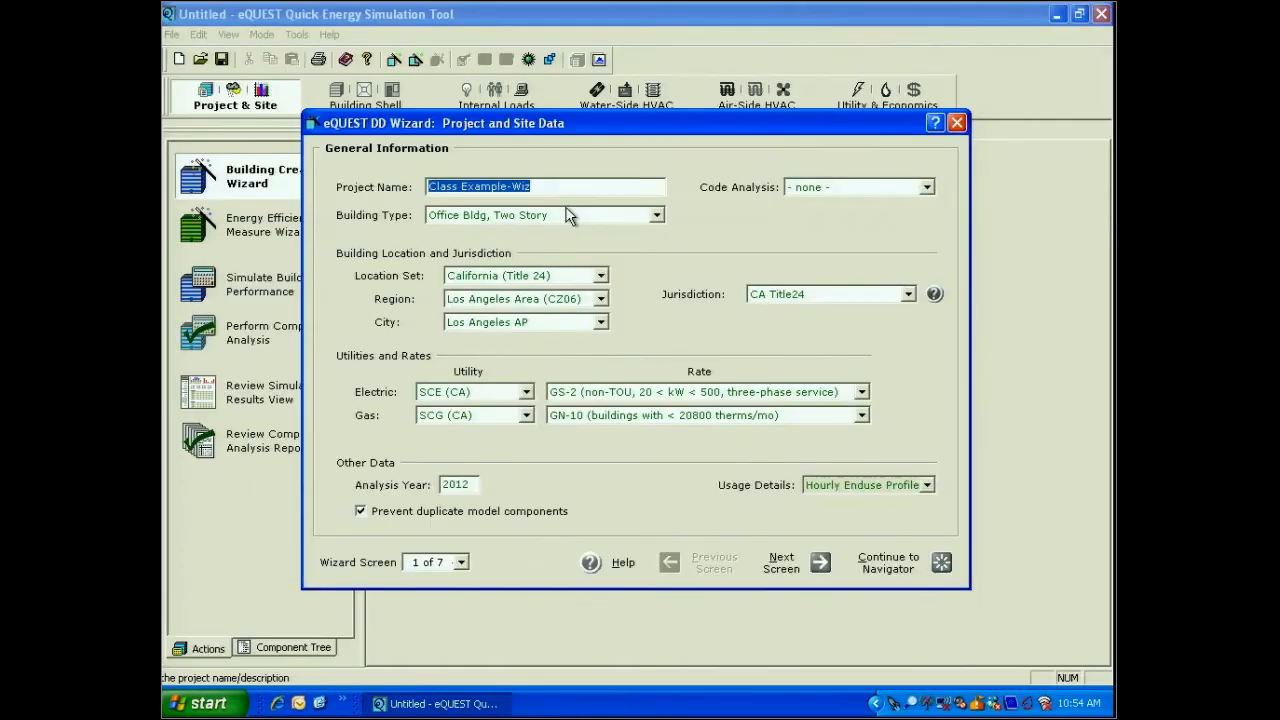
pyautogui.rightClick(342, 178)
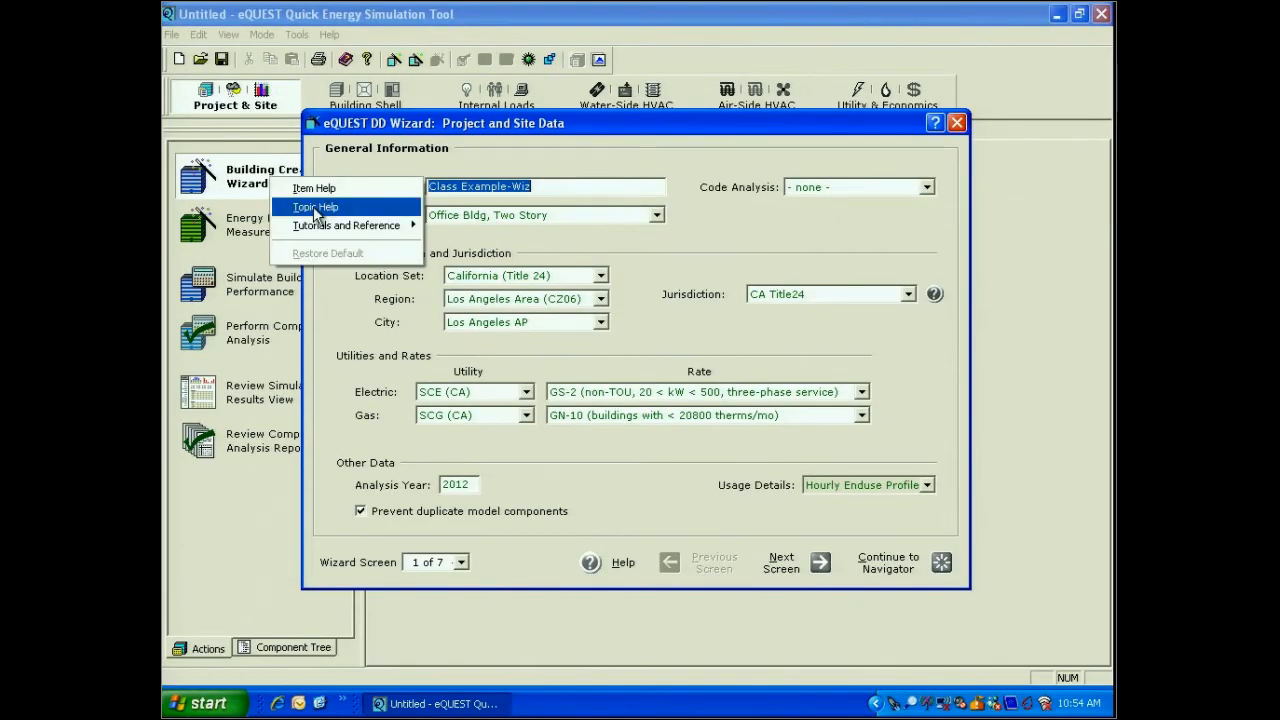
pyautogui.click(316, 207)
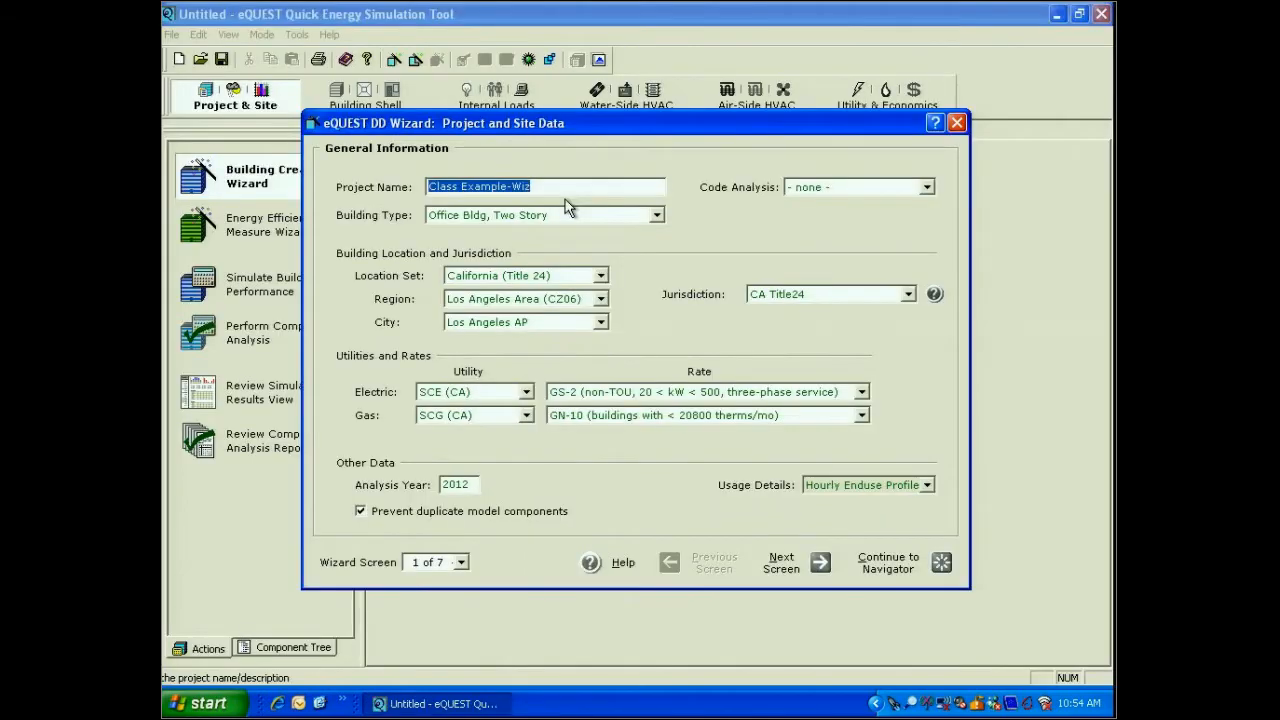
# Step: Review the available tutorials and references and the restore-default option for the project name field
pyautogui.rightClick(579, 187)
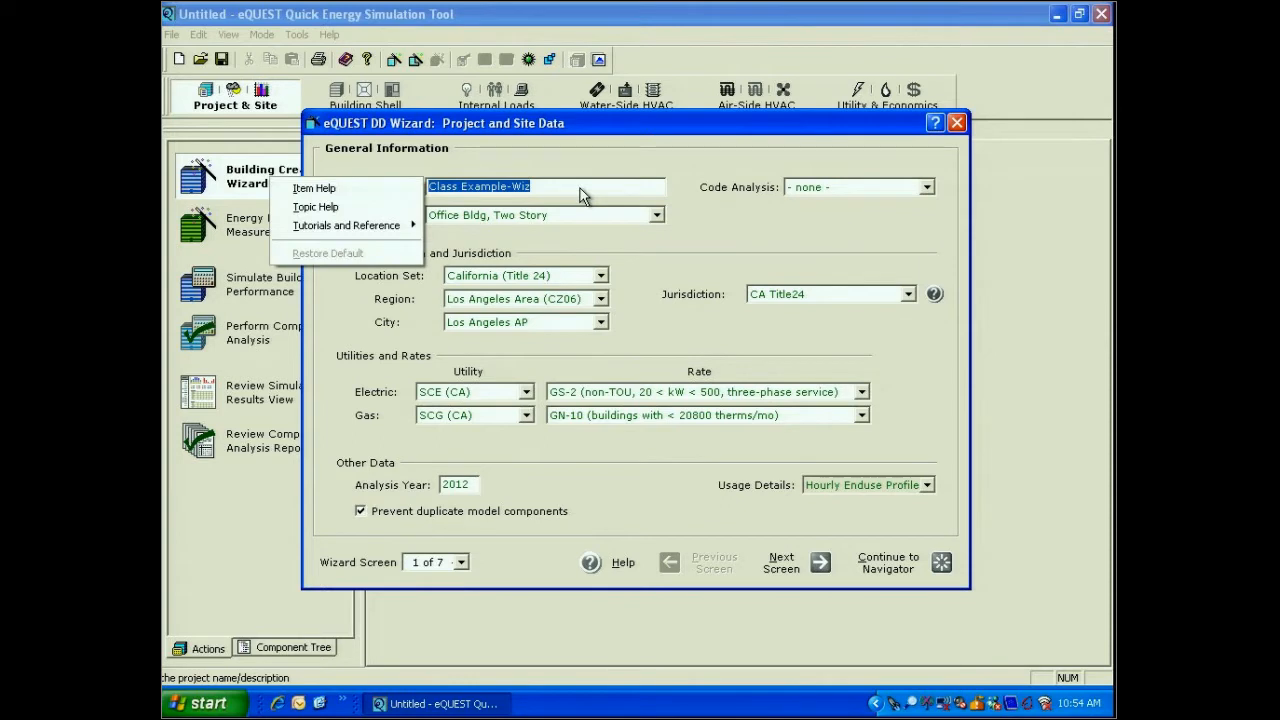
pyautogui.moveTo(390, 230)
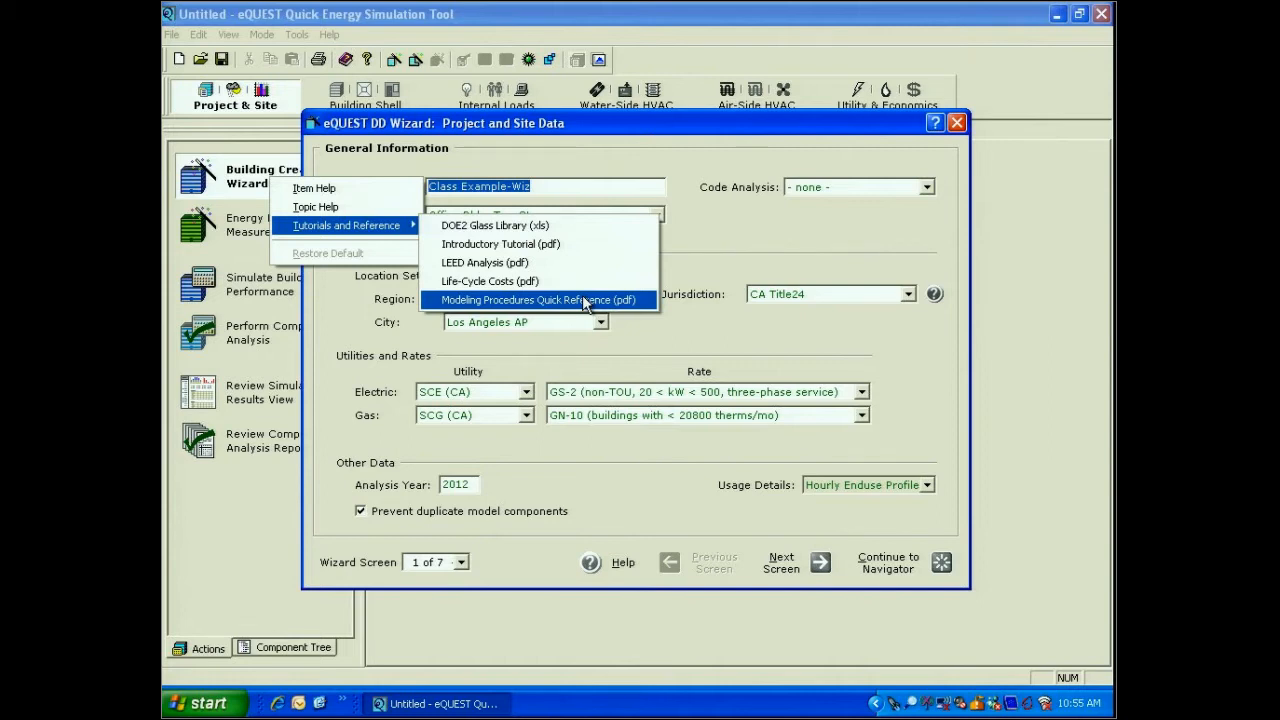
pyautogui.press('Escape')
pyautogui.press('Escape')
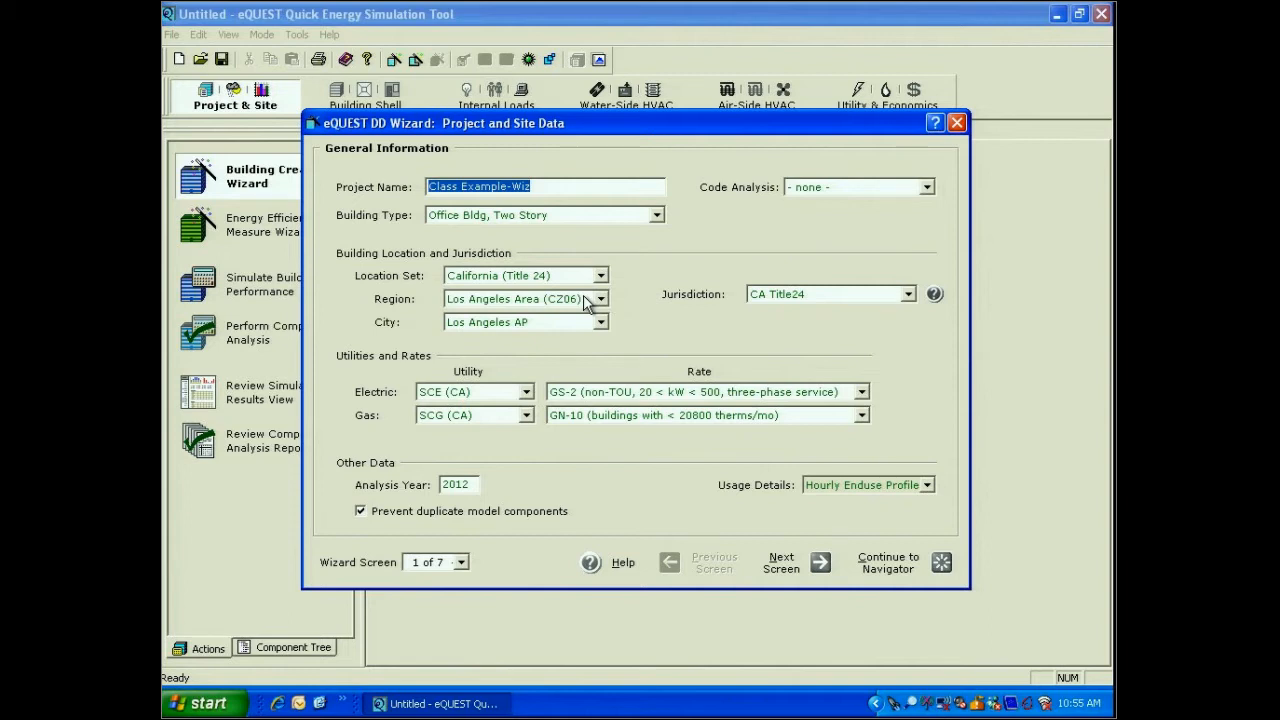
pyautogui.rightClick(592, 190)
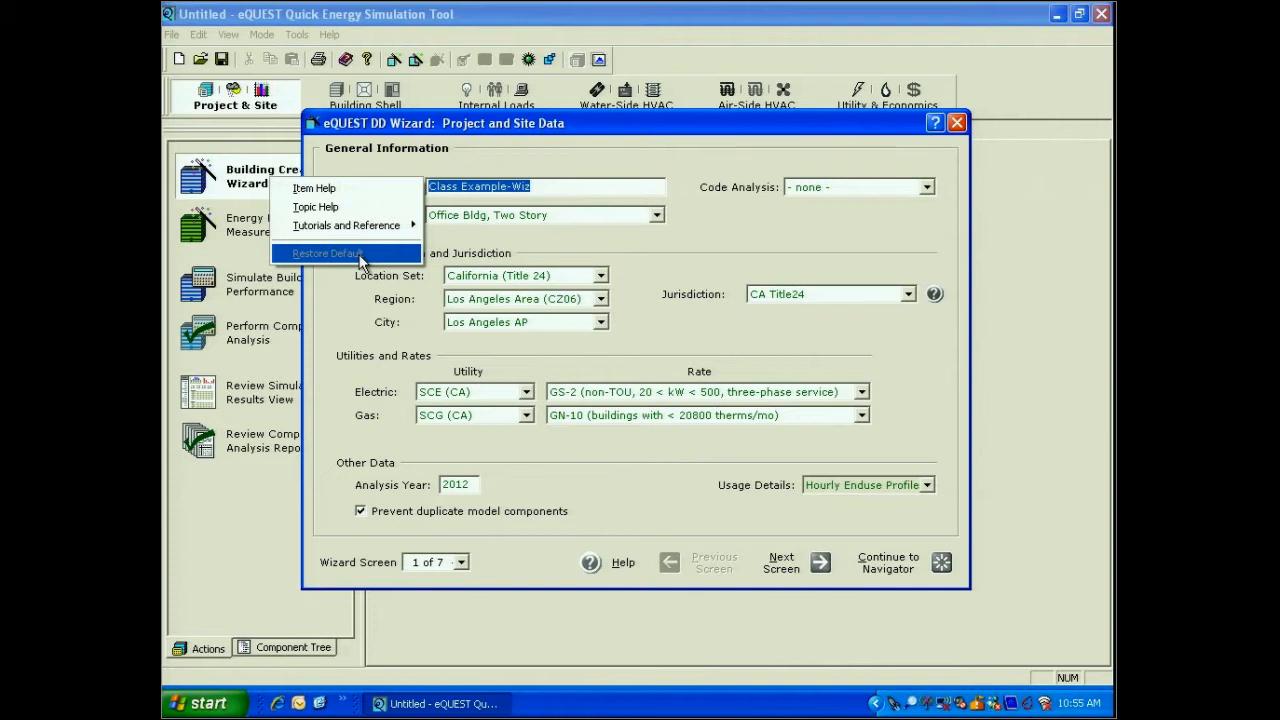
pyautogui.click(622, 279)
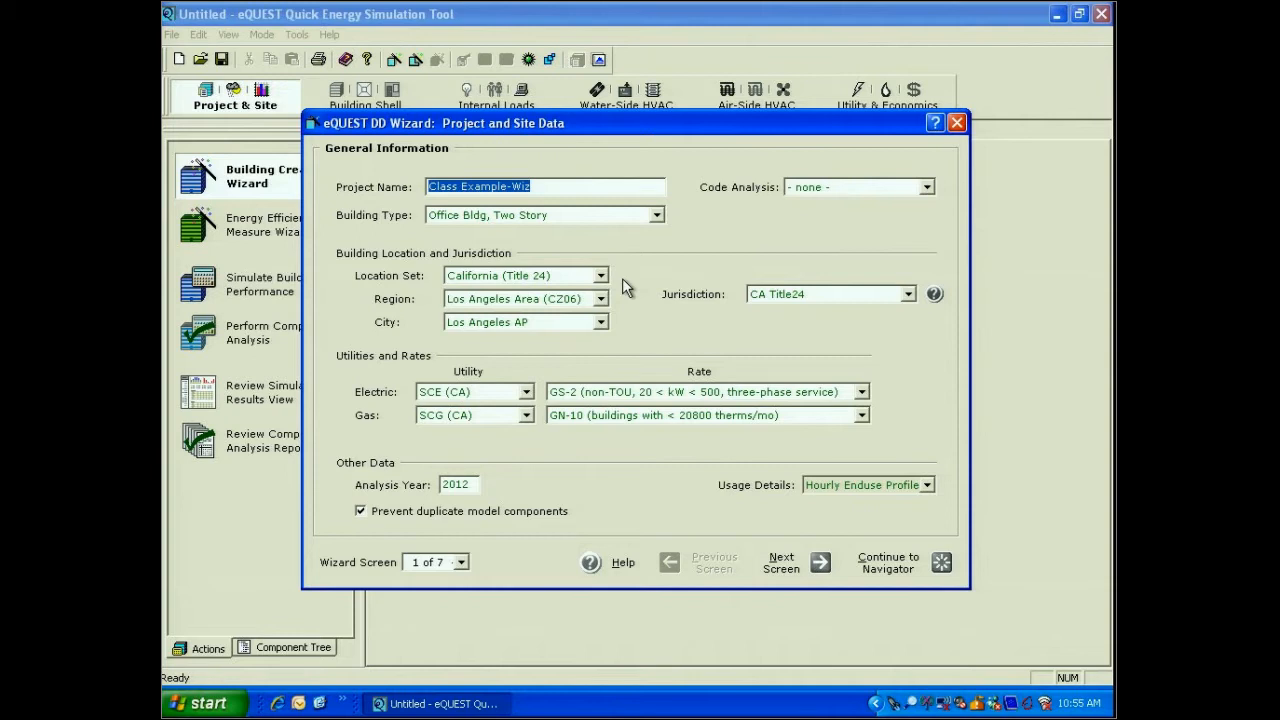
# Step: Try LEED-NC (Appendix G) as the code analysis, check its code vintage choices, and set the code analysis back to none
pyautogui.click(927, 188)
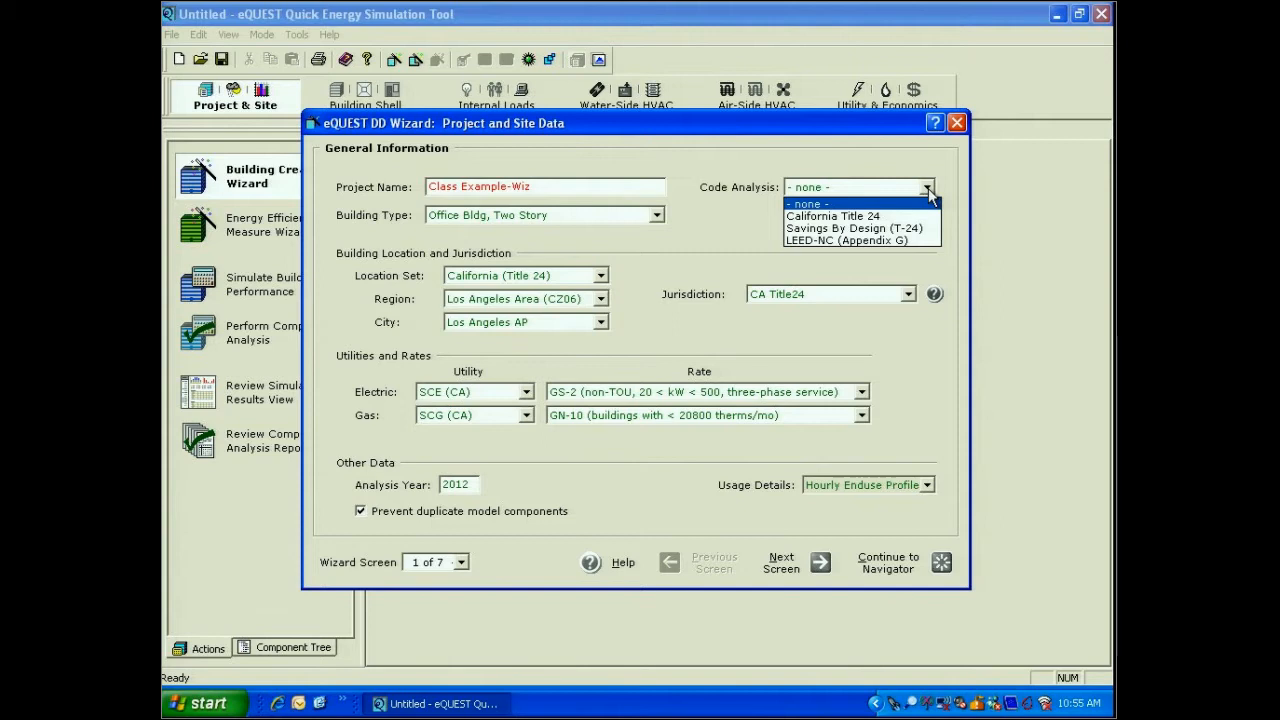
pyautogui.click(905, 241)
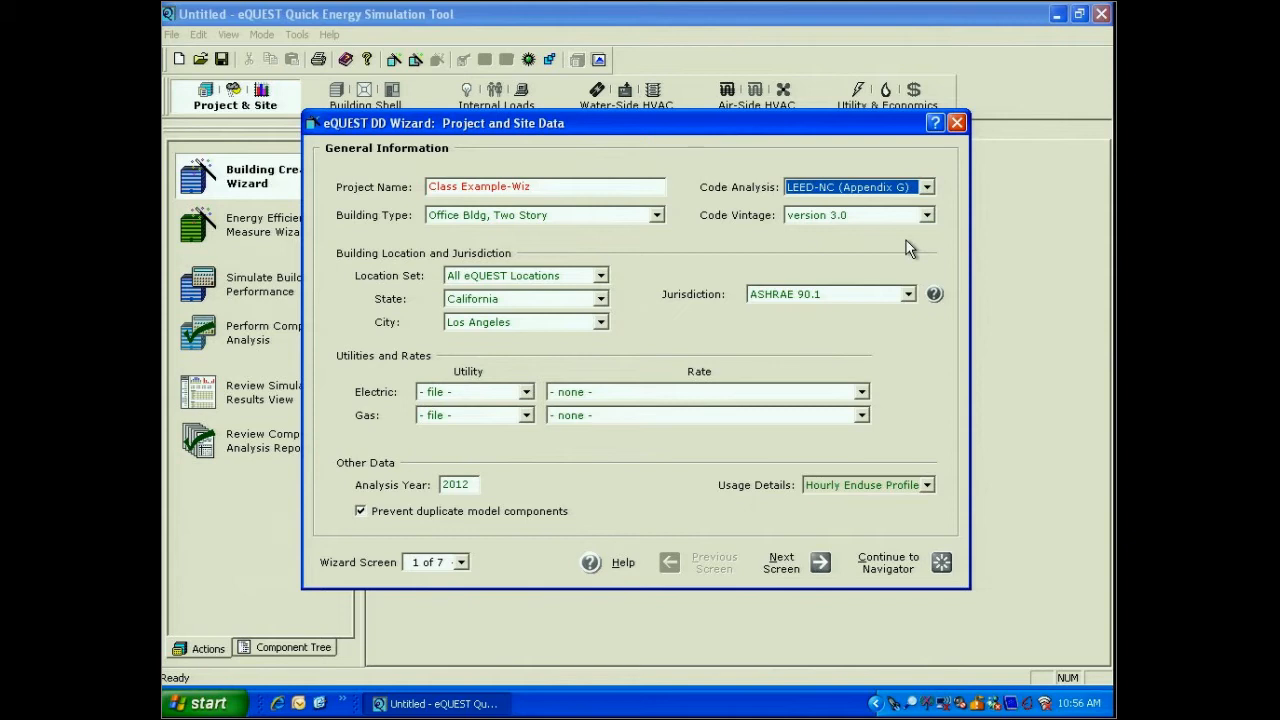
pyautogui.click(926, 216)
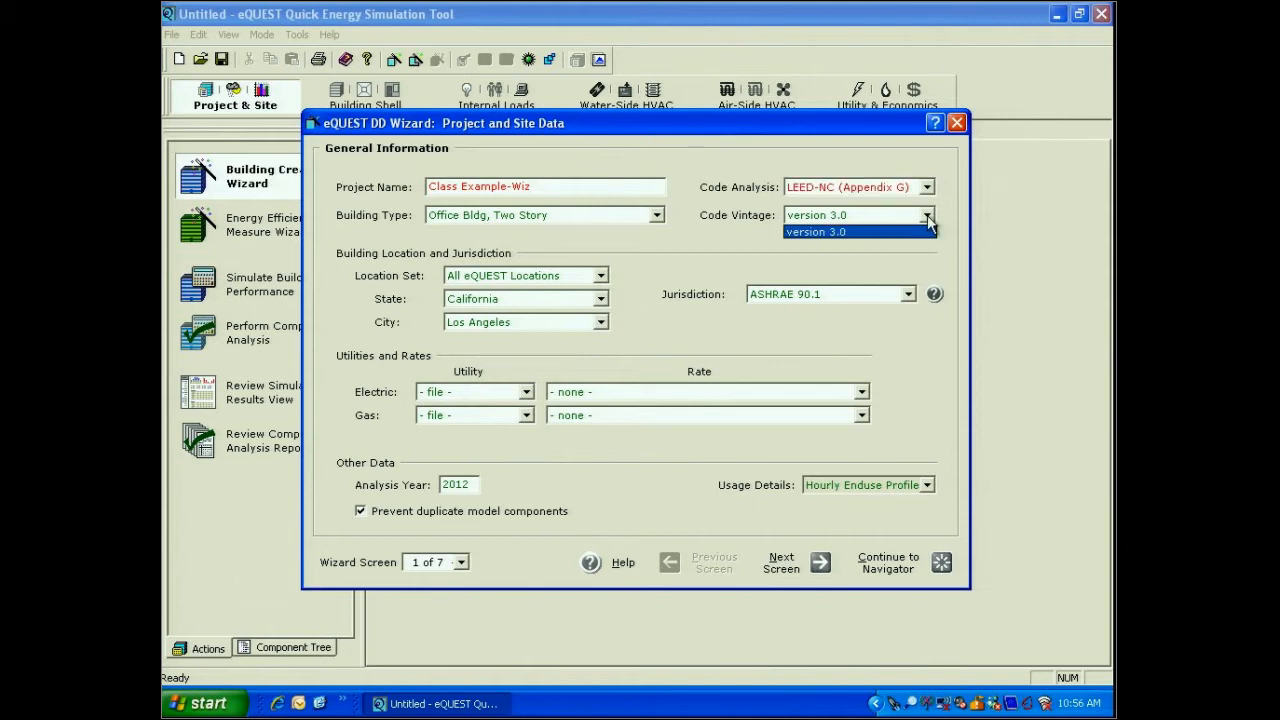
pyautogui.click(927, 217)
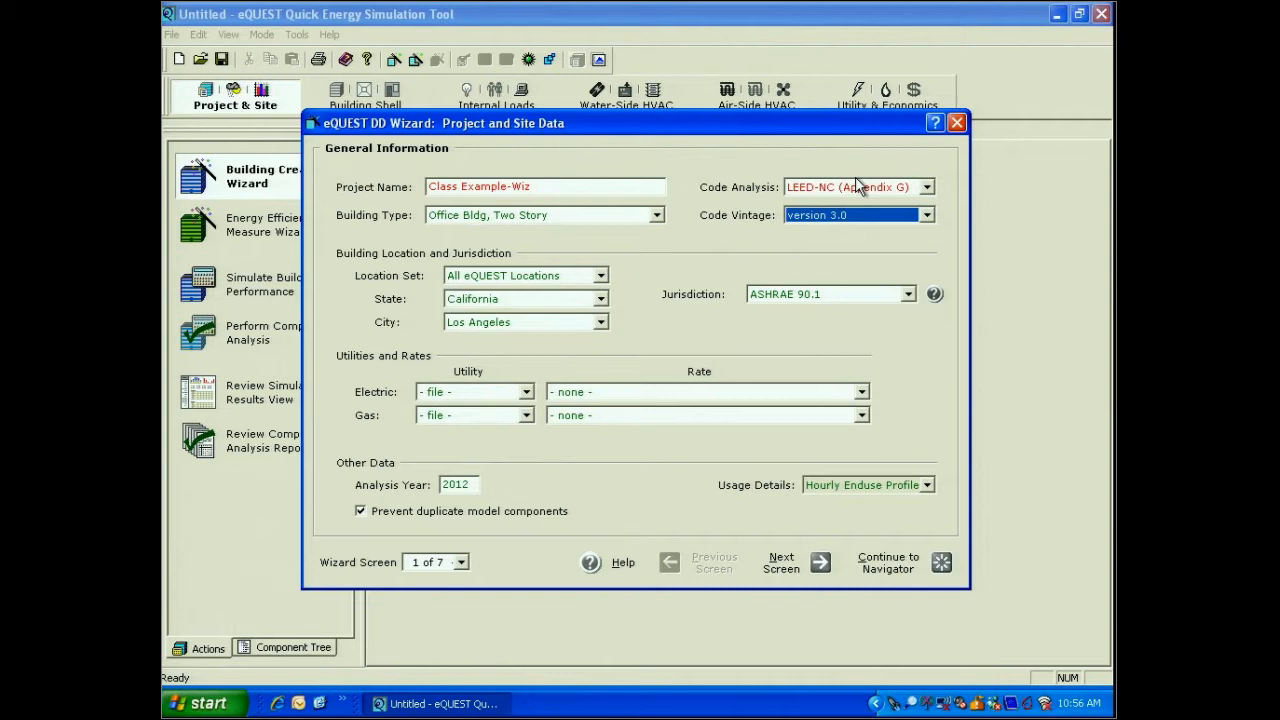
pyautogui.click(927, 188)
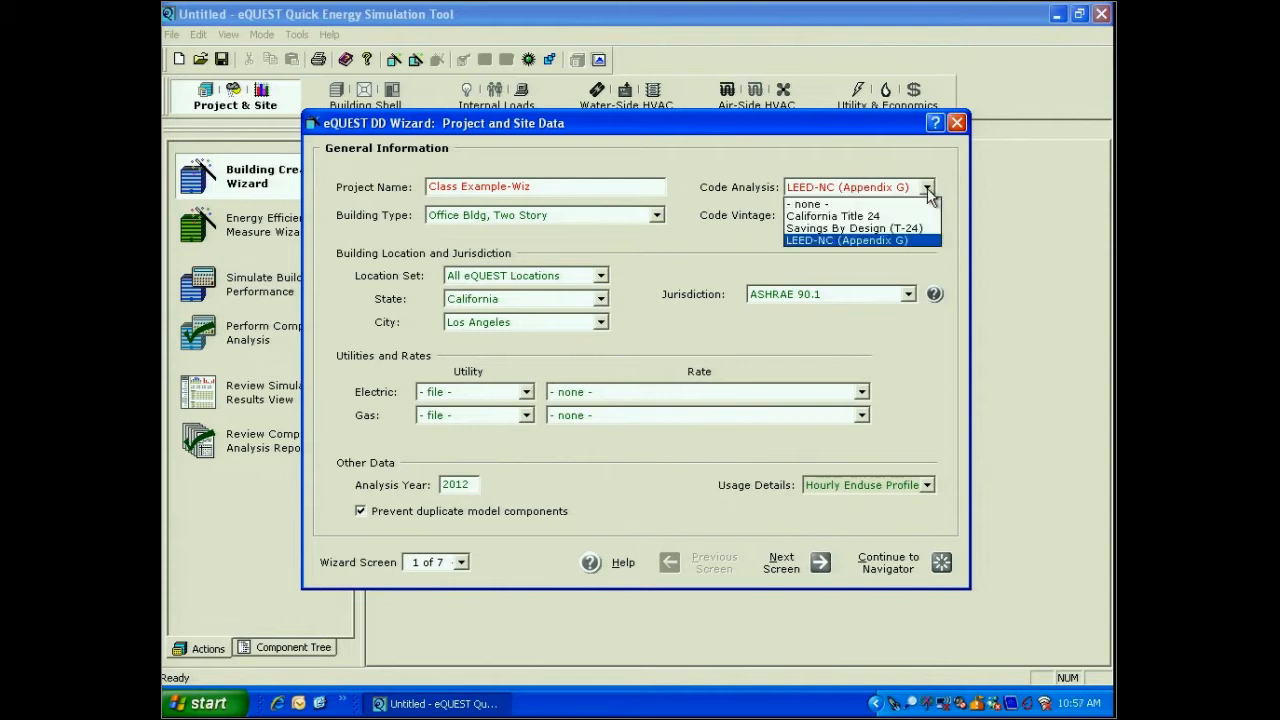
pyautogui.click(877, 206)
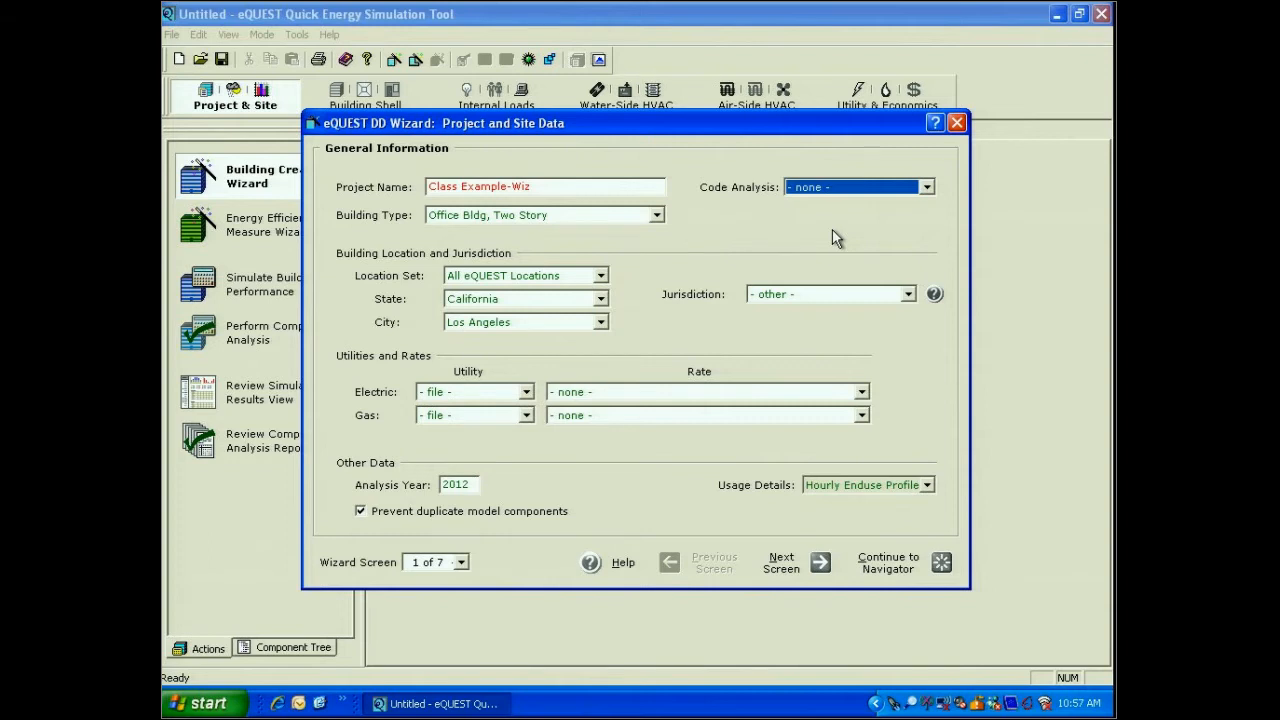
# Step: Look through the available building types and set the building type to Office Bldg, Mid-Rise
pyautogui.click(657, 215)
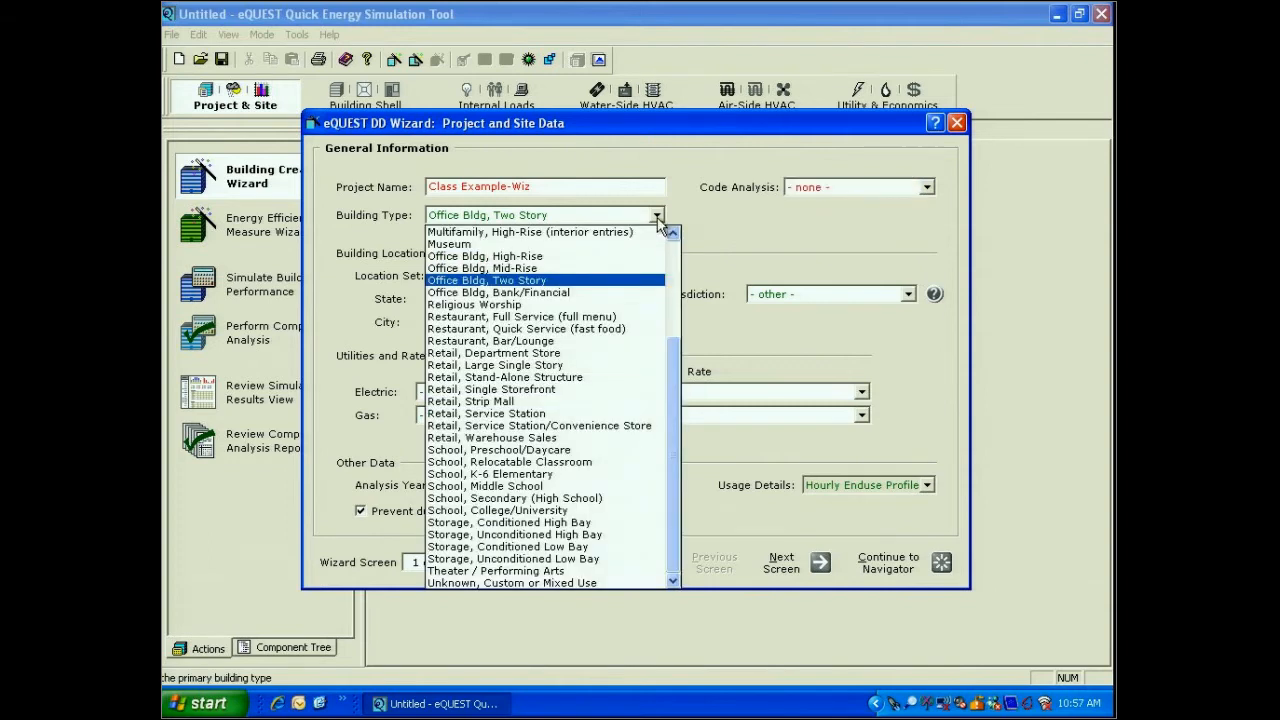
pyautogui.click(675, 280)
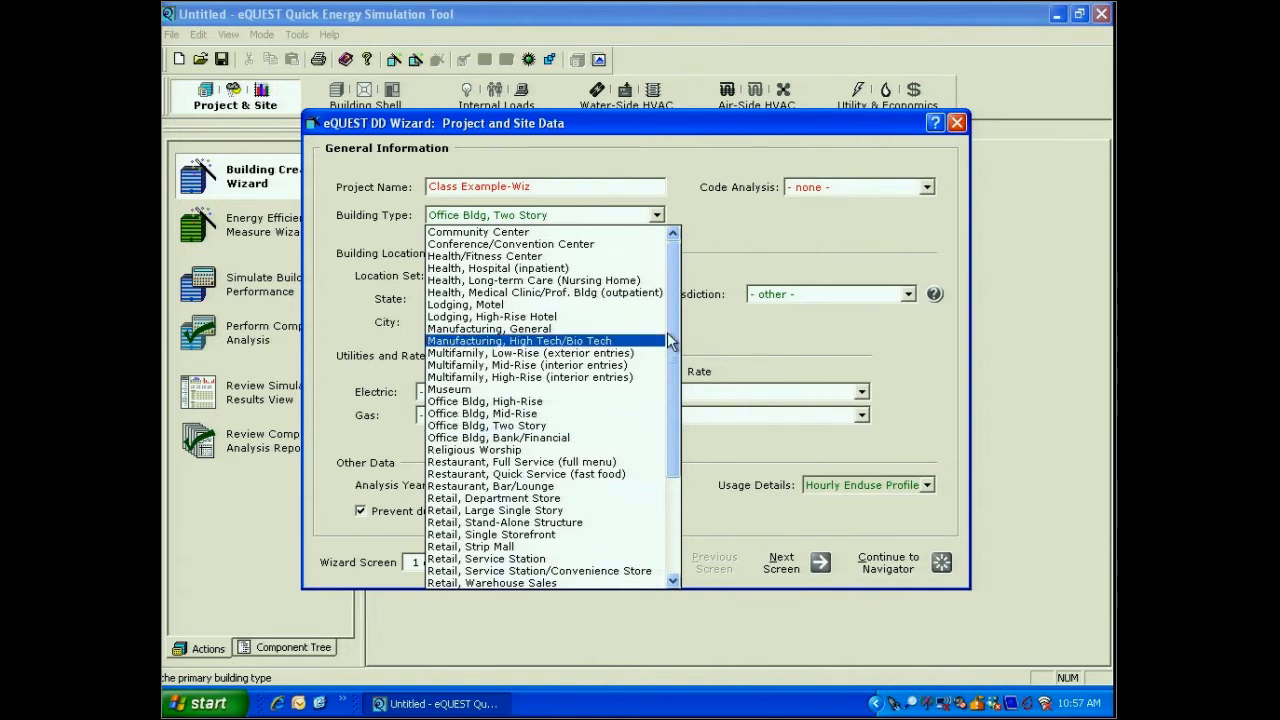
pyautogui.moveTo(668, 341); pyautogui.dragTo(667, 485)
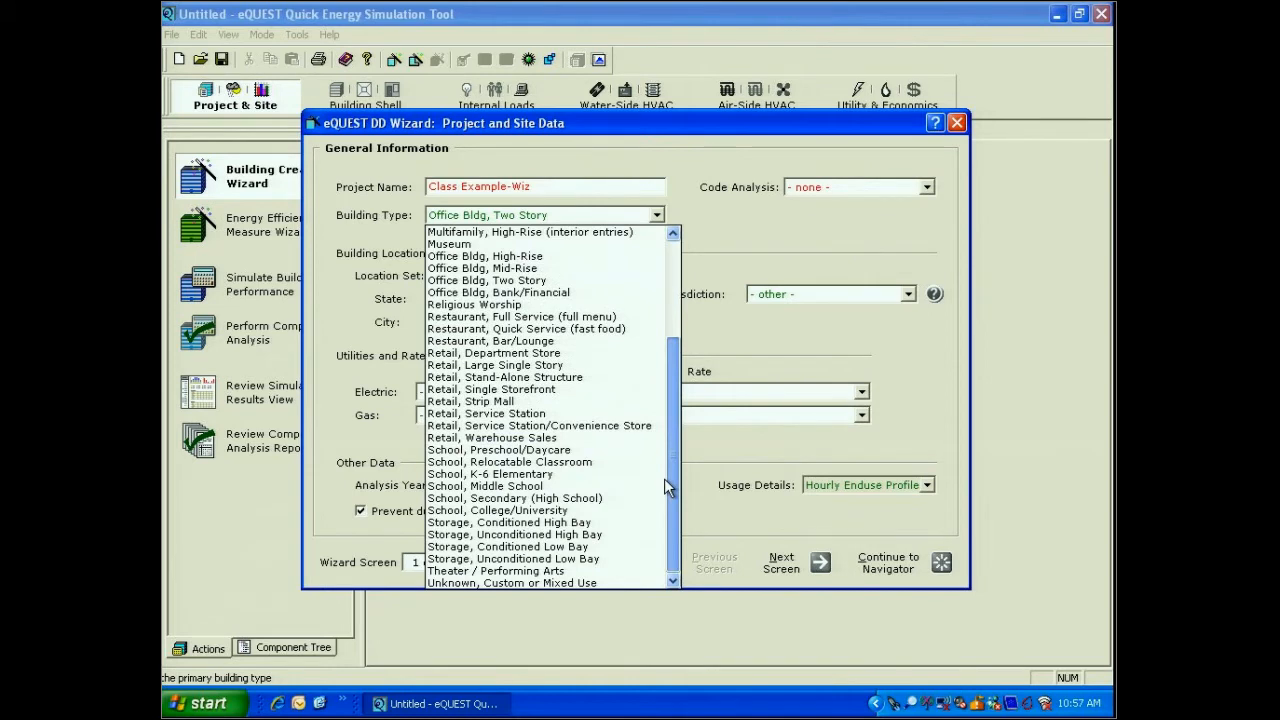
pyautogui.moveTo(664, 478); pyautogui.dragTo(666, 277)
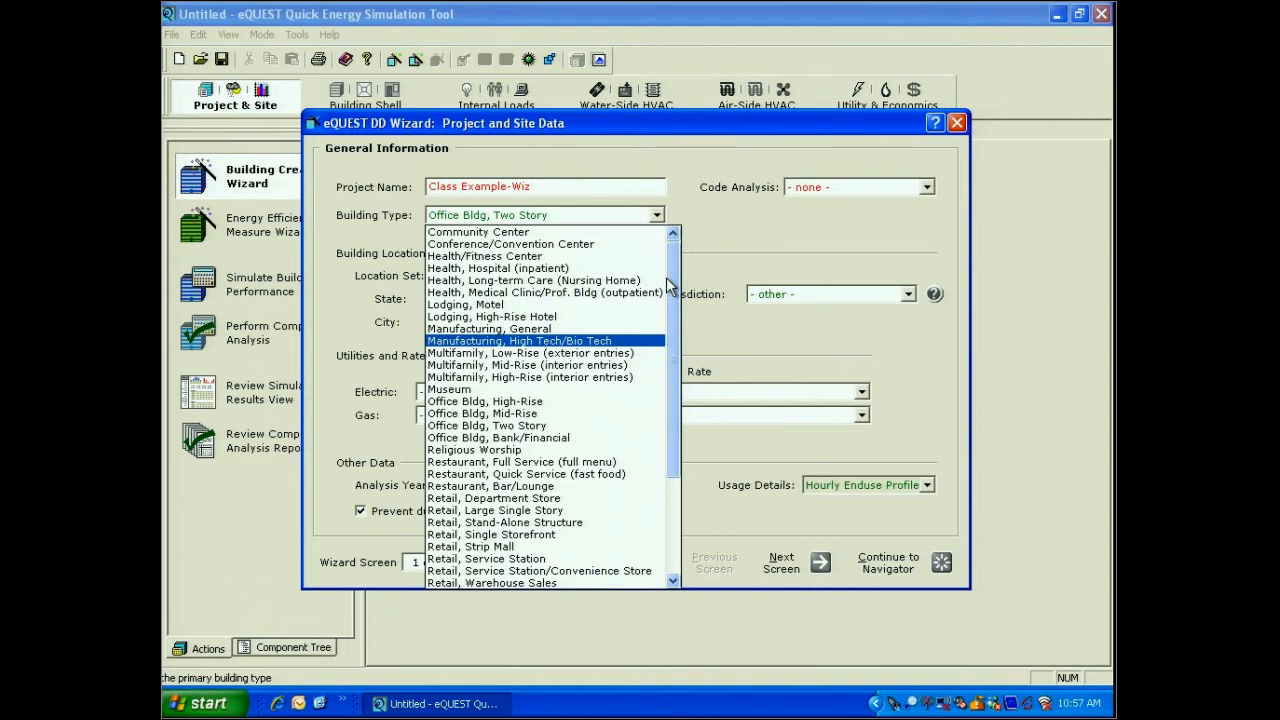
pyautogui.click(657, 216)
pyautogui.click(657, 215)
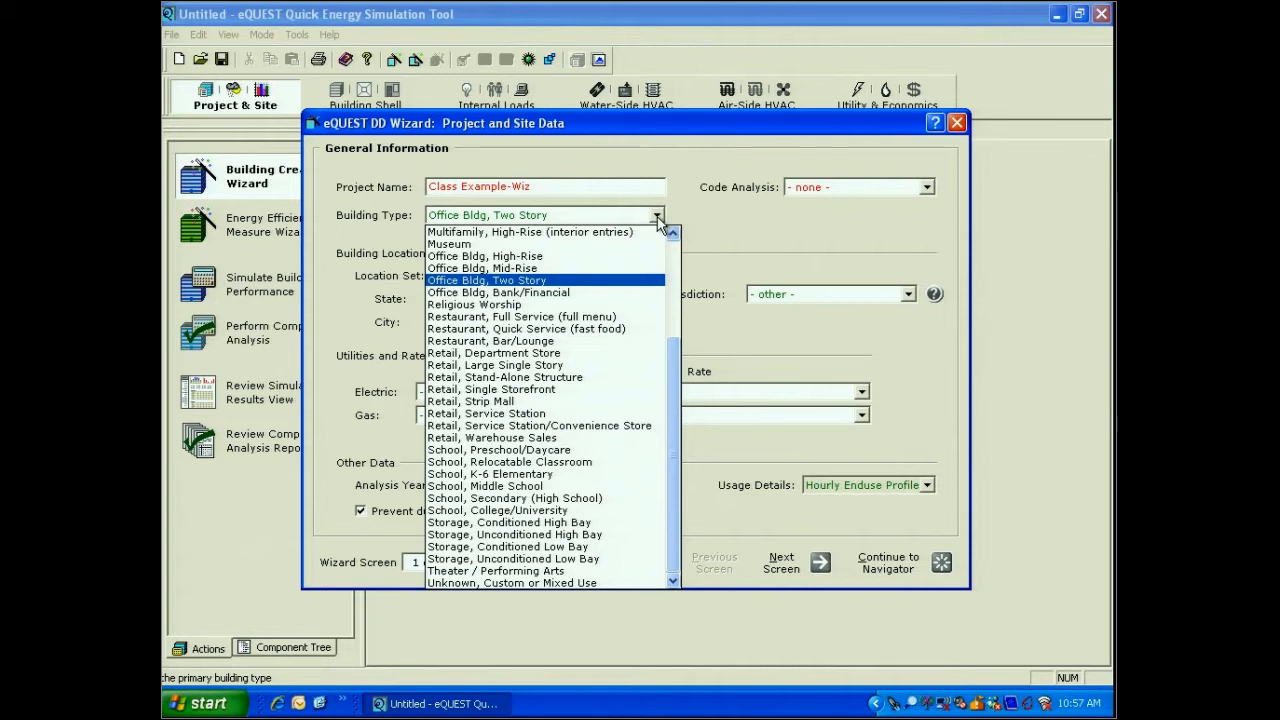
pyautogui.click(604, 269)
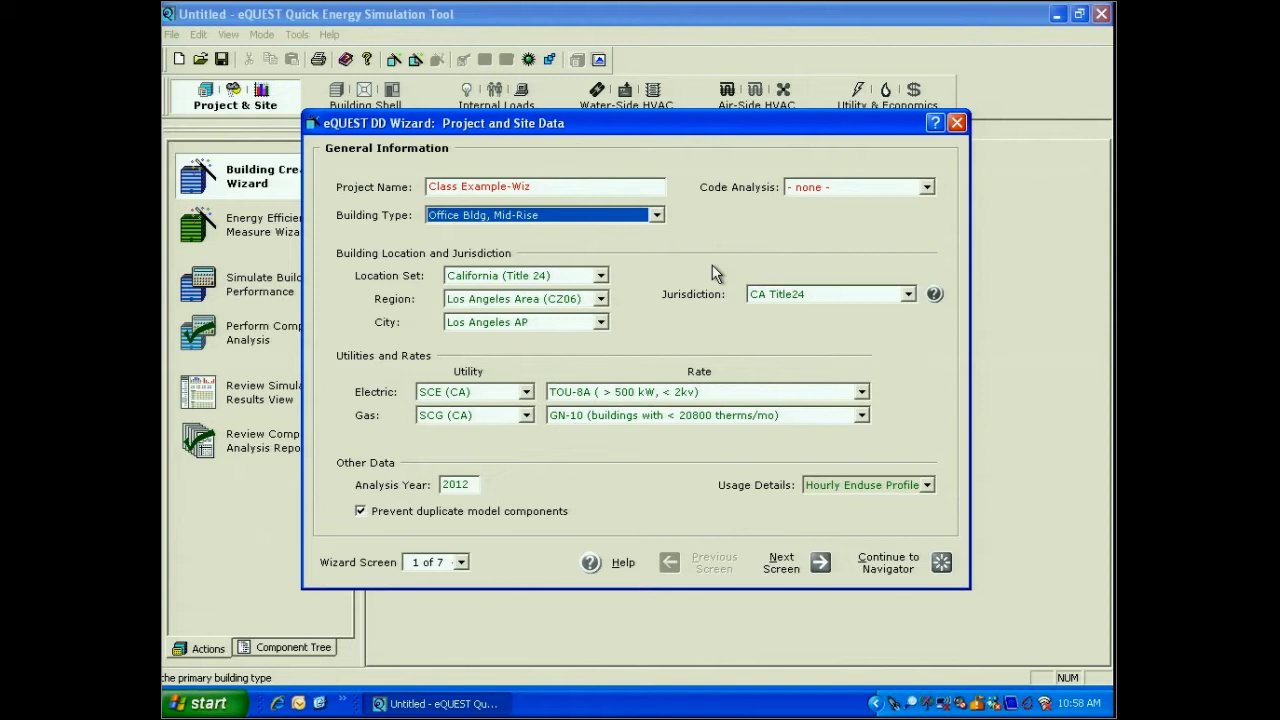
# Step: Set the location set to User Selected and choose WI_Madison_Dane_Co_Region.bin as the weather file
pyautogui.click(601, 276)
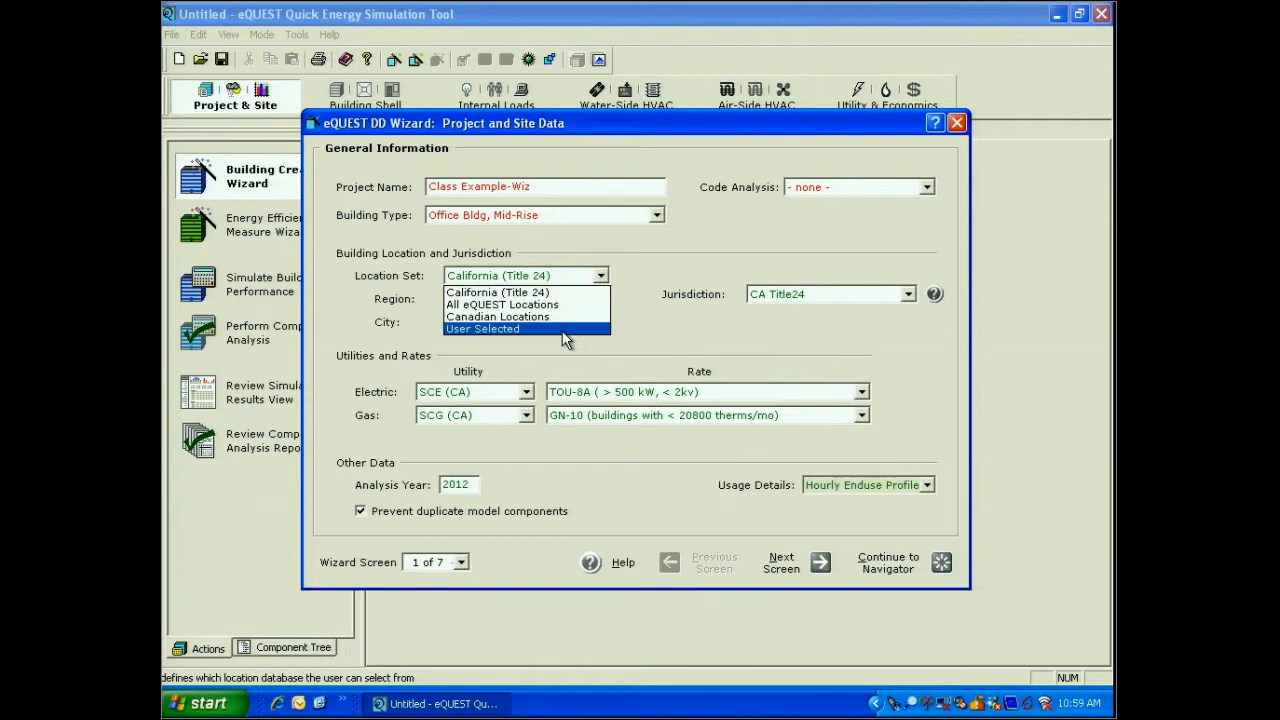
pyautogui.click(530, 329)
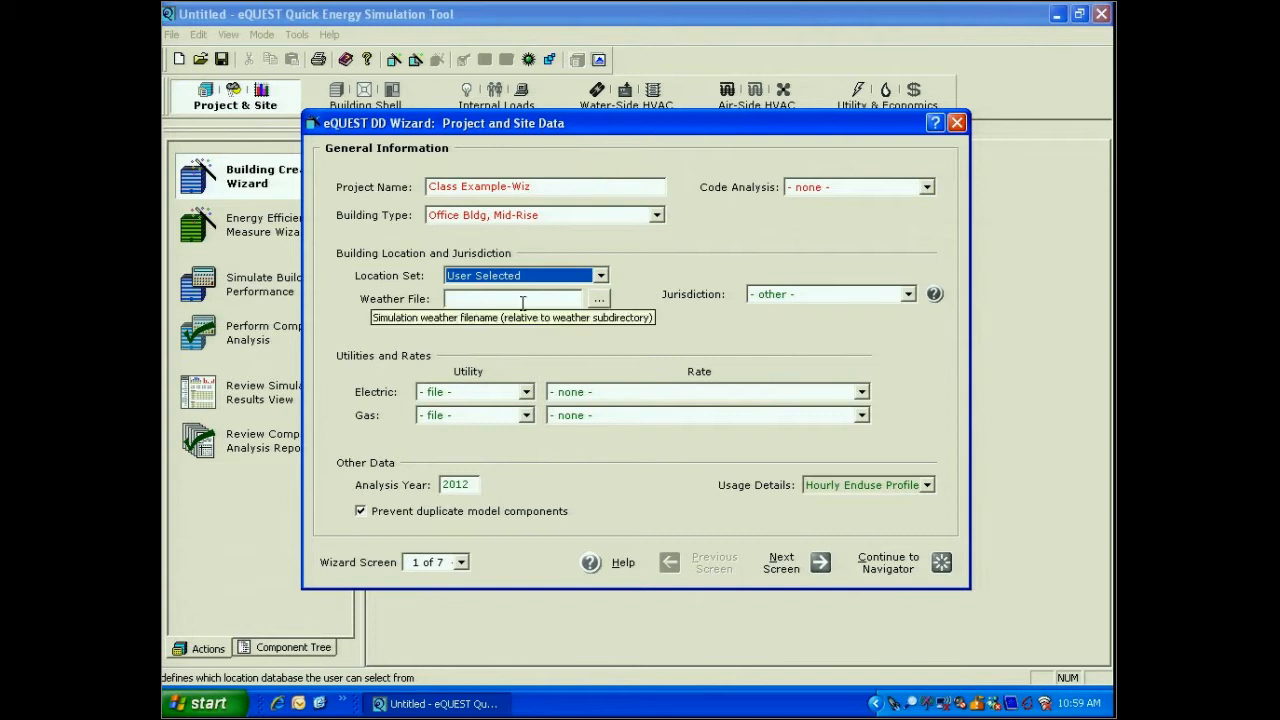
pyautogui.click(600, 298)
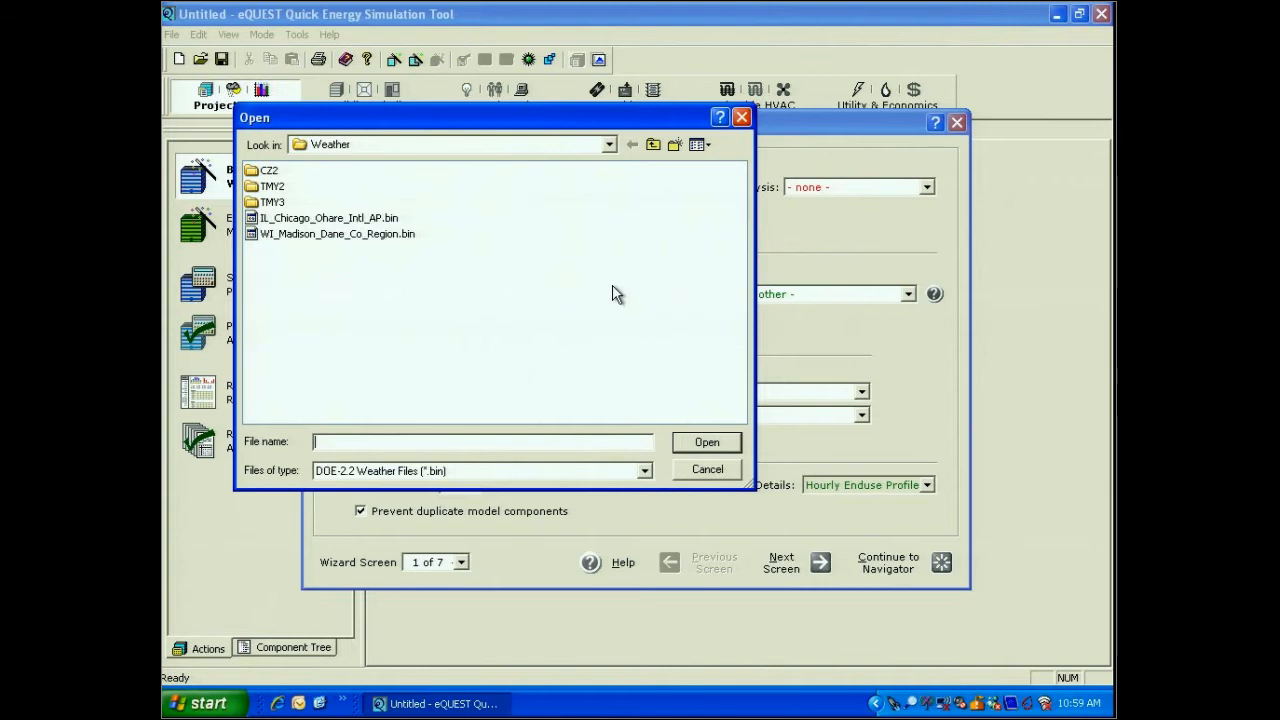
pyautogui.doubleClick(275, 234)
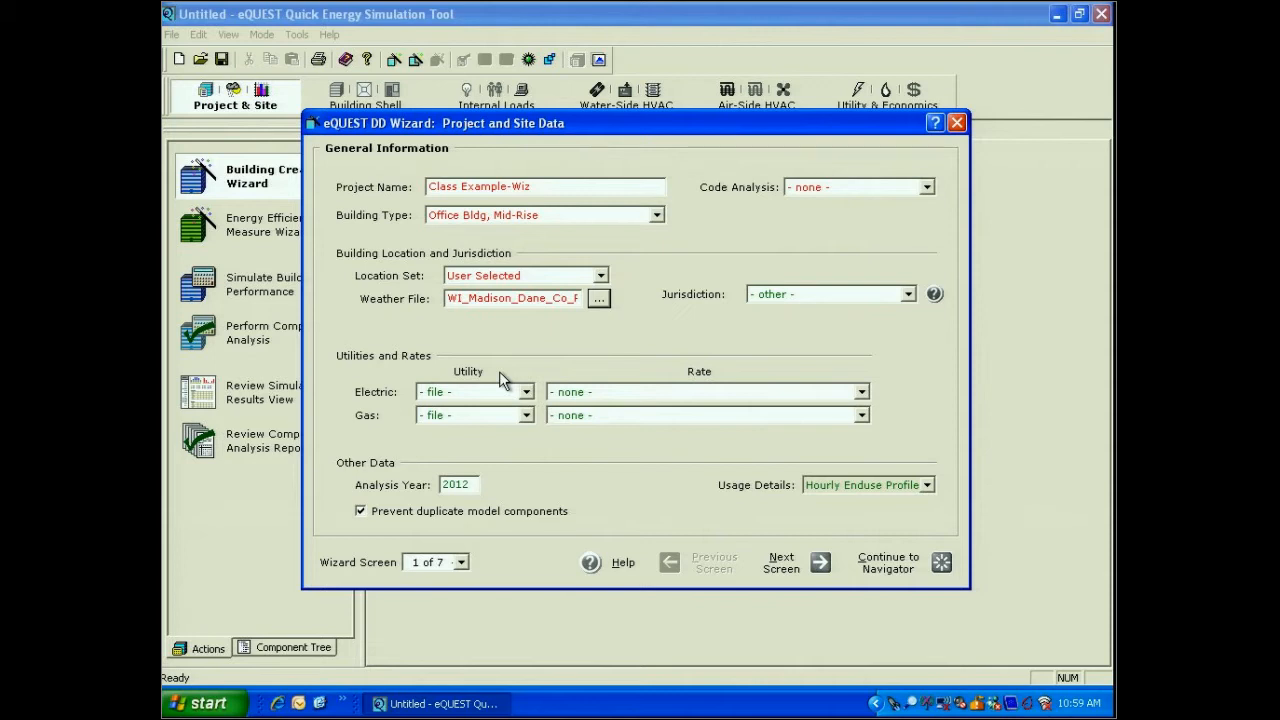
# Step: Check the jurisdiction choices, leaving it on other, and set both the electric and gas utilities to custom
pyautogui.click(908, 294)
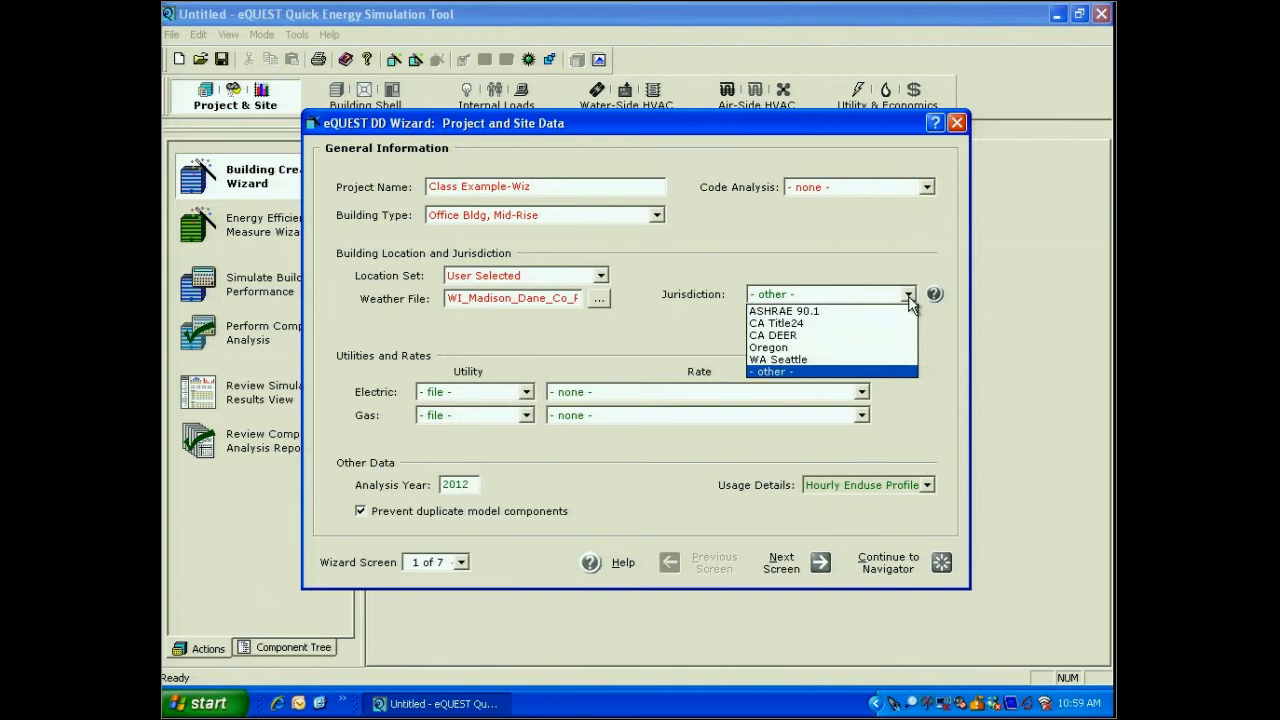
pyautogui.click(909, 298)
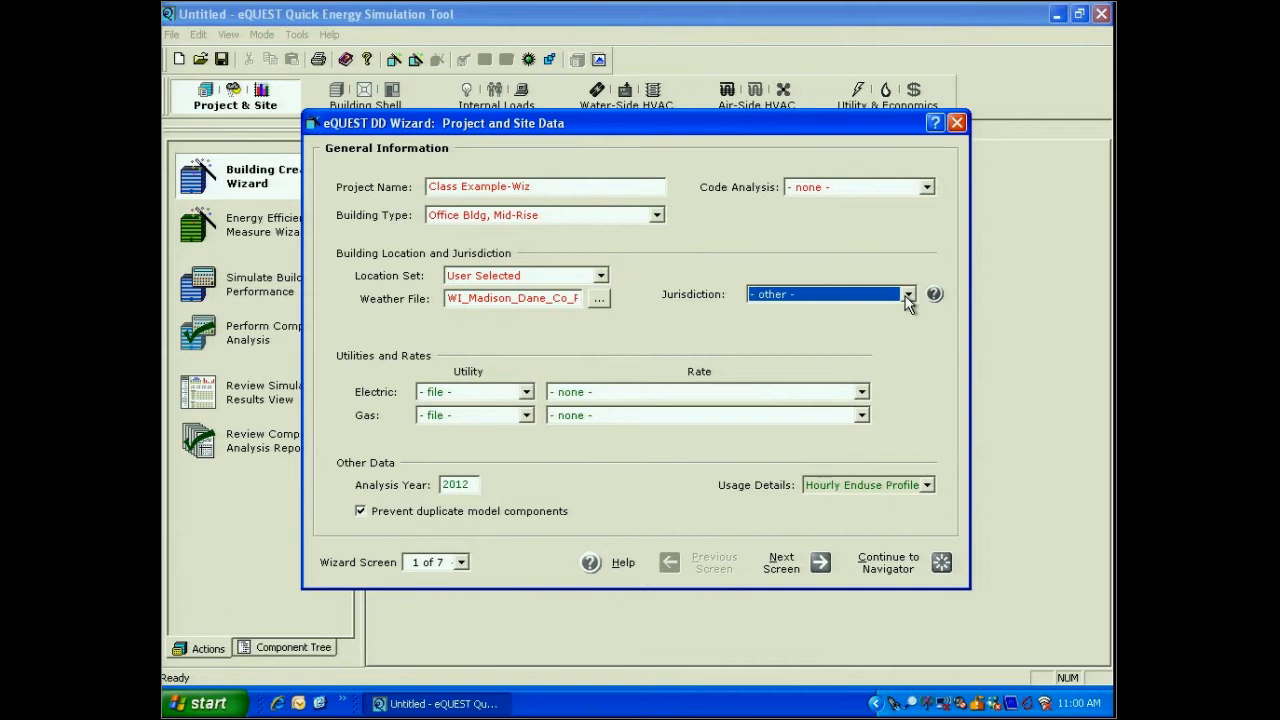
pyautogui.click(526, 392)
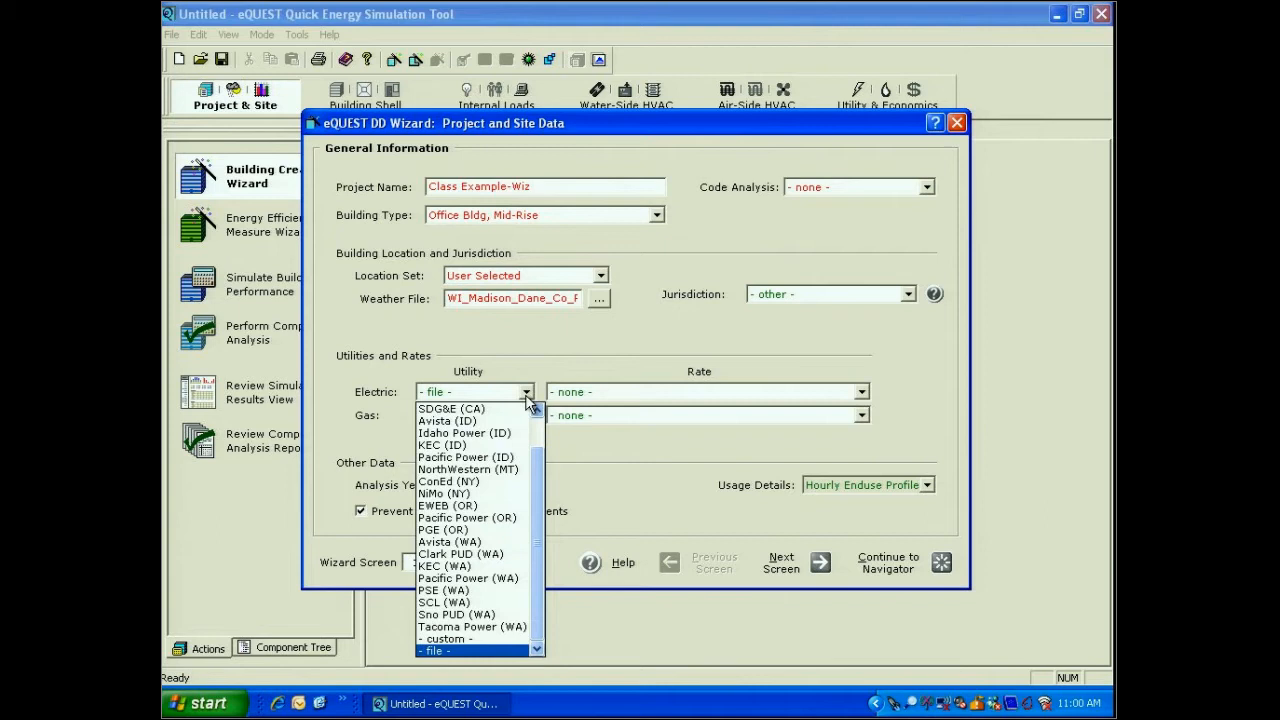
pyautogui.click(538, 438)
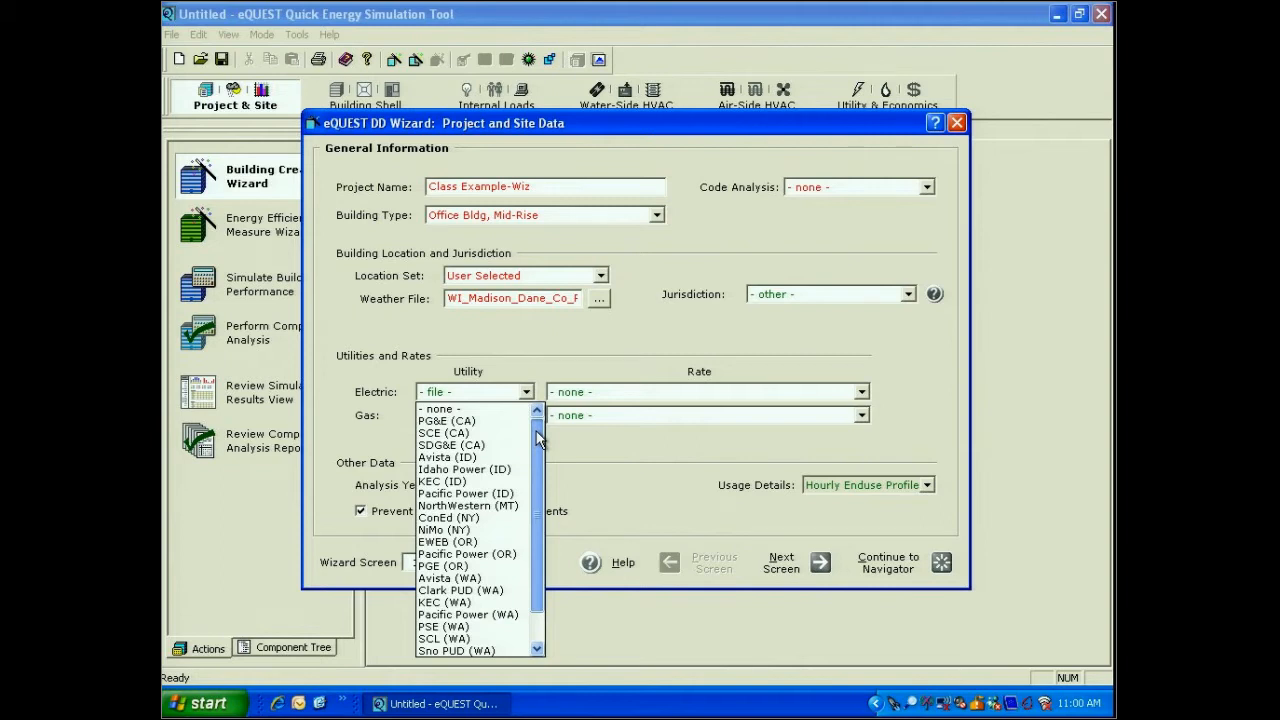
pyautogui.moveTo(538, 438); pyautogui.dragTo(538, 500)
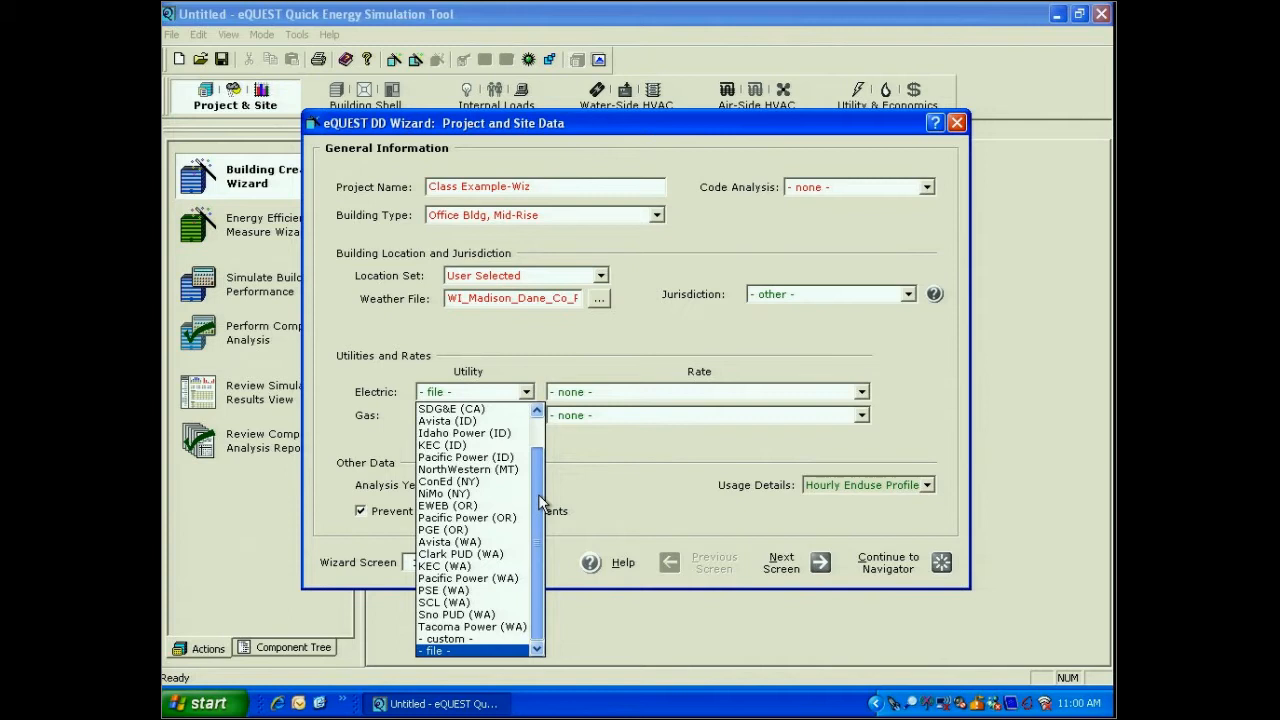
pyautogui.click(460, 641)
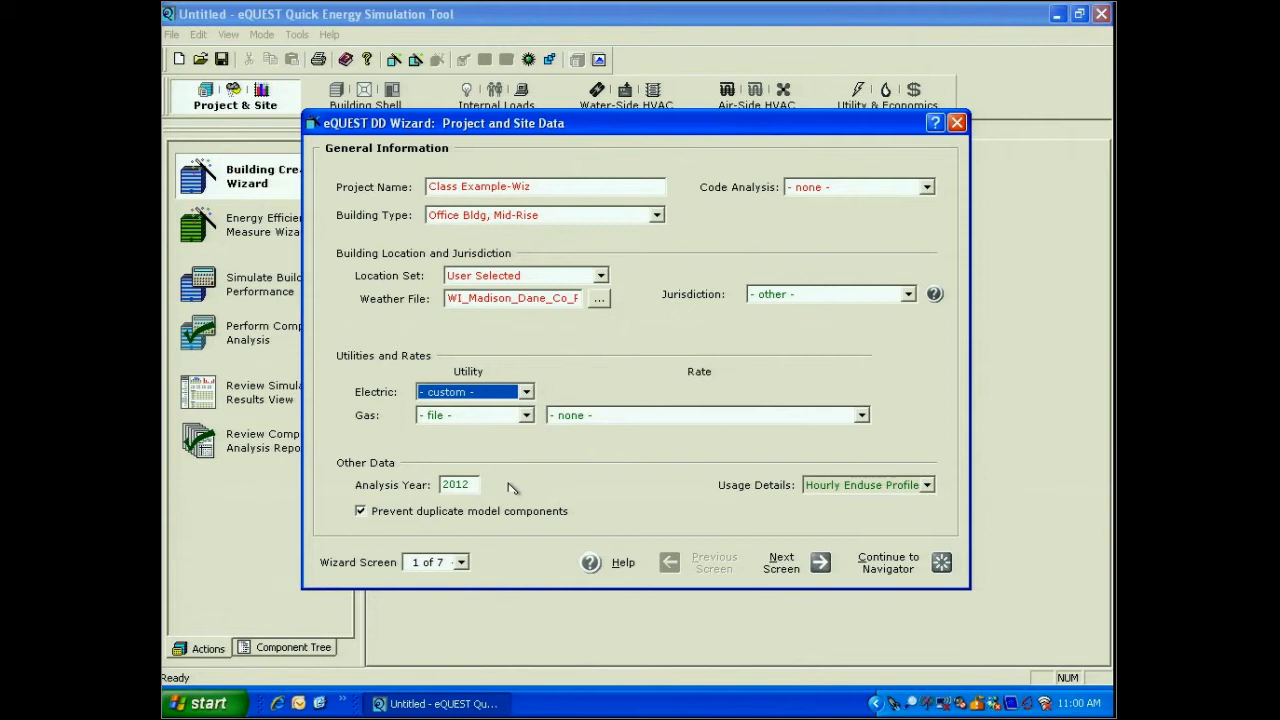
pyautogui.click(524, 415)
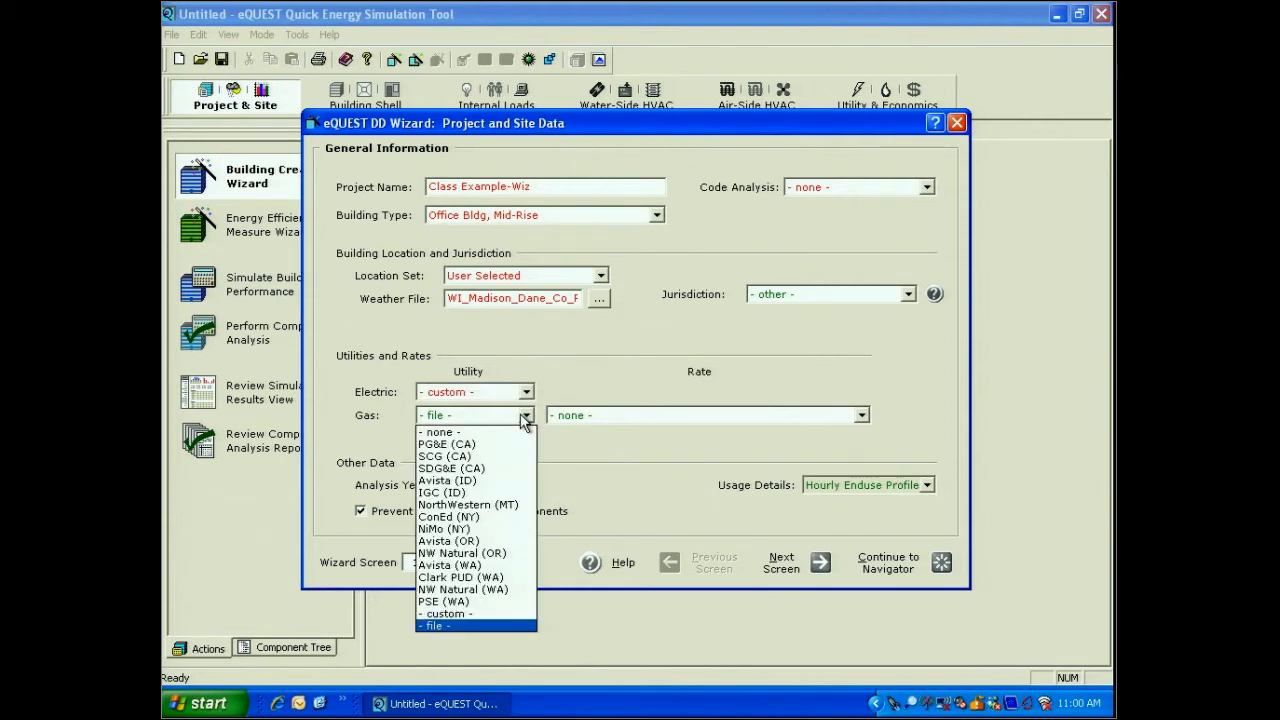
pyautogui.click(527, 613)
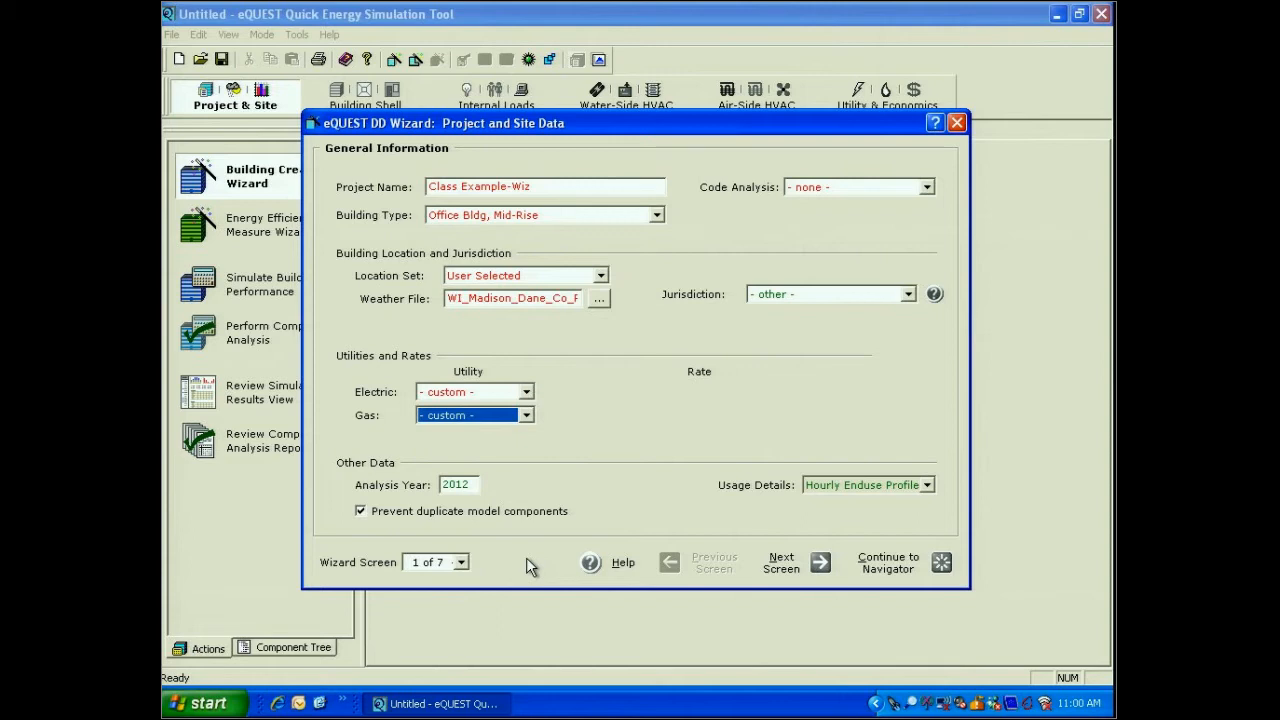
# Step: Choose Hourly Enduse Profiles for the usage details and turn off the prevention of duplicate model components
pyautogui.click(461, 563)
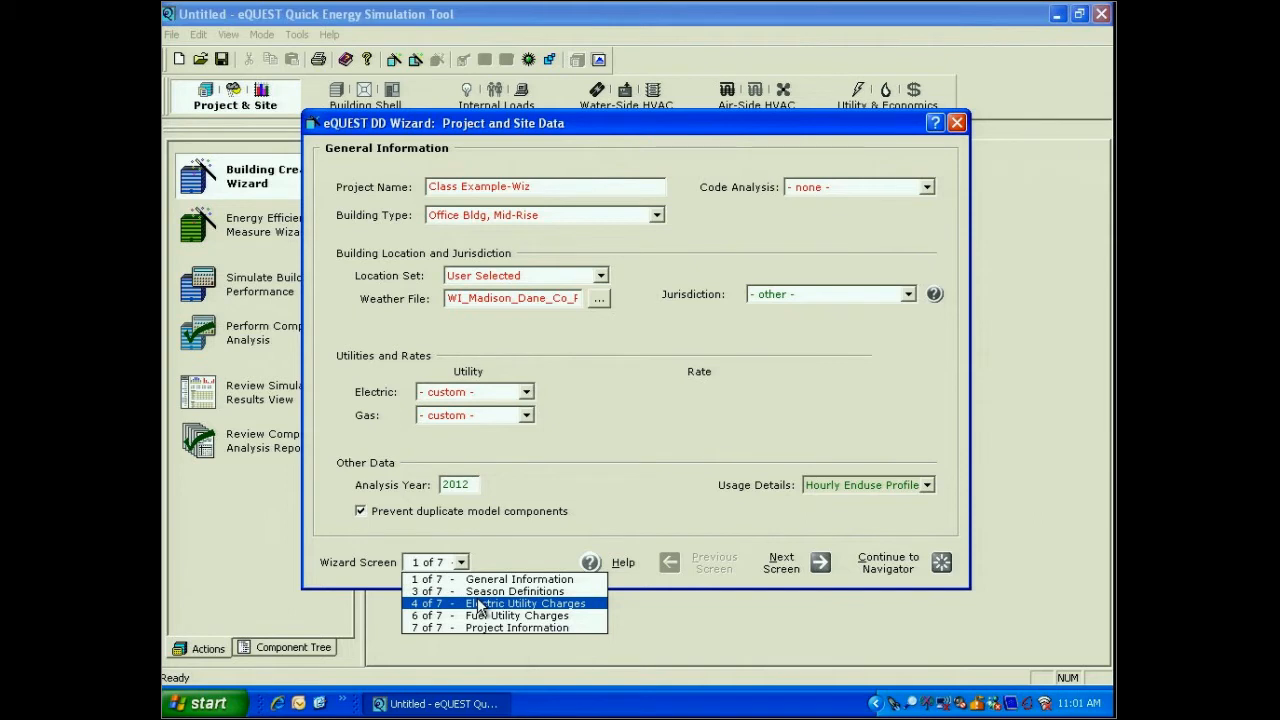
pyautogui.click(578, 485)
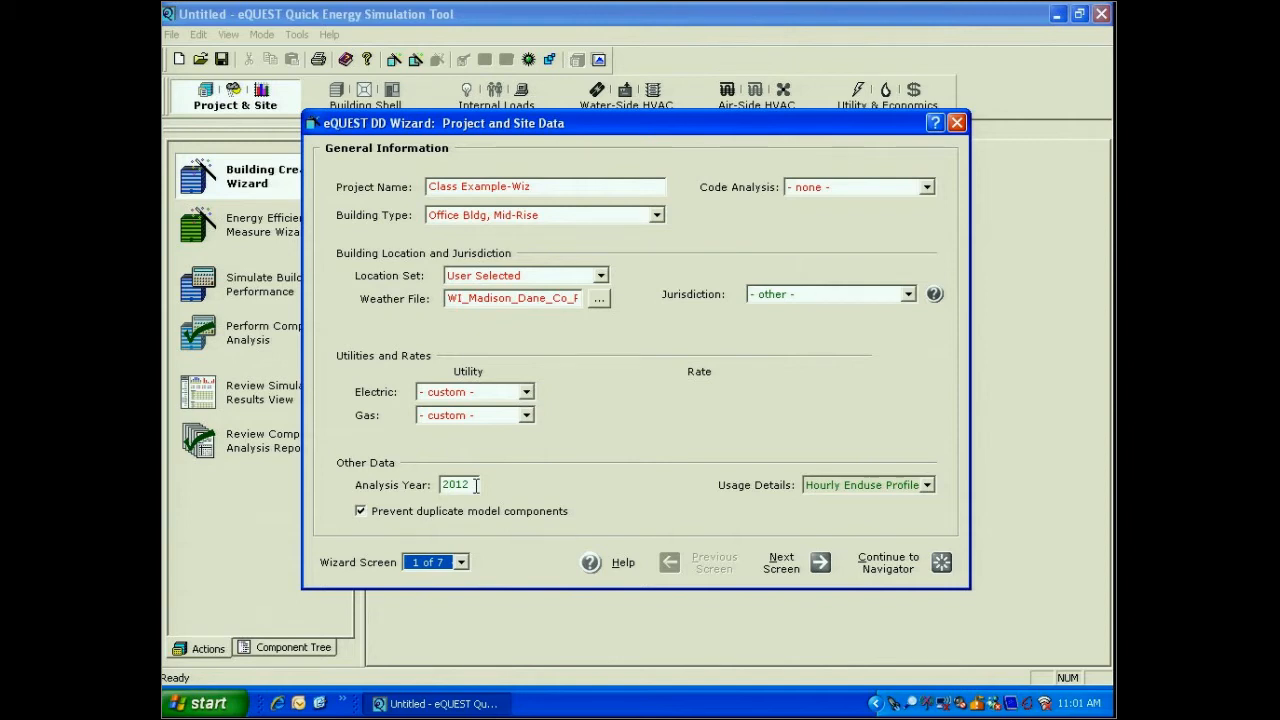
pyautogui.click(927, 485)
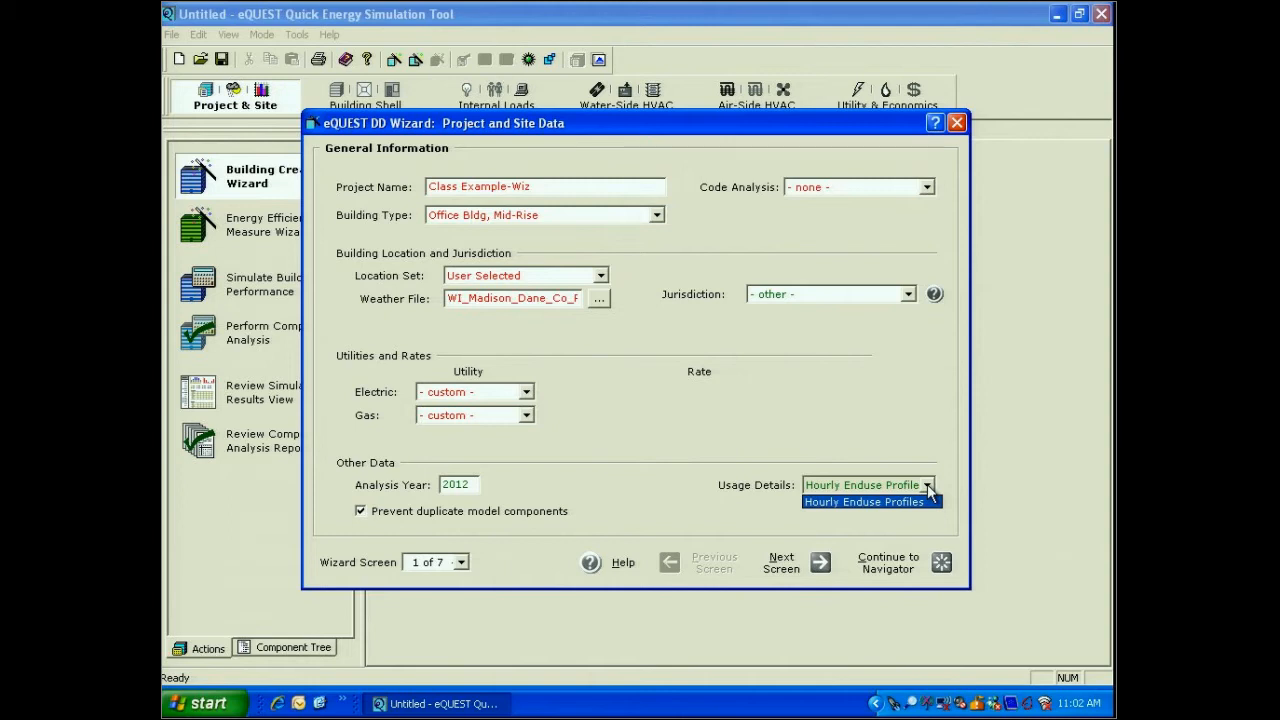
pyautogui.click(910, 502)
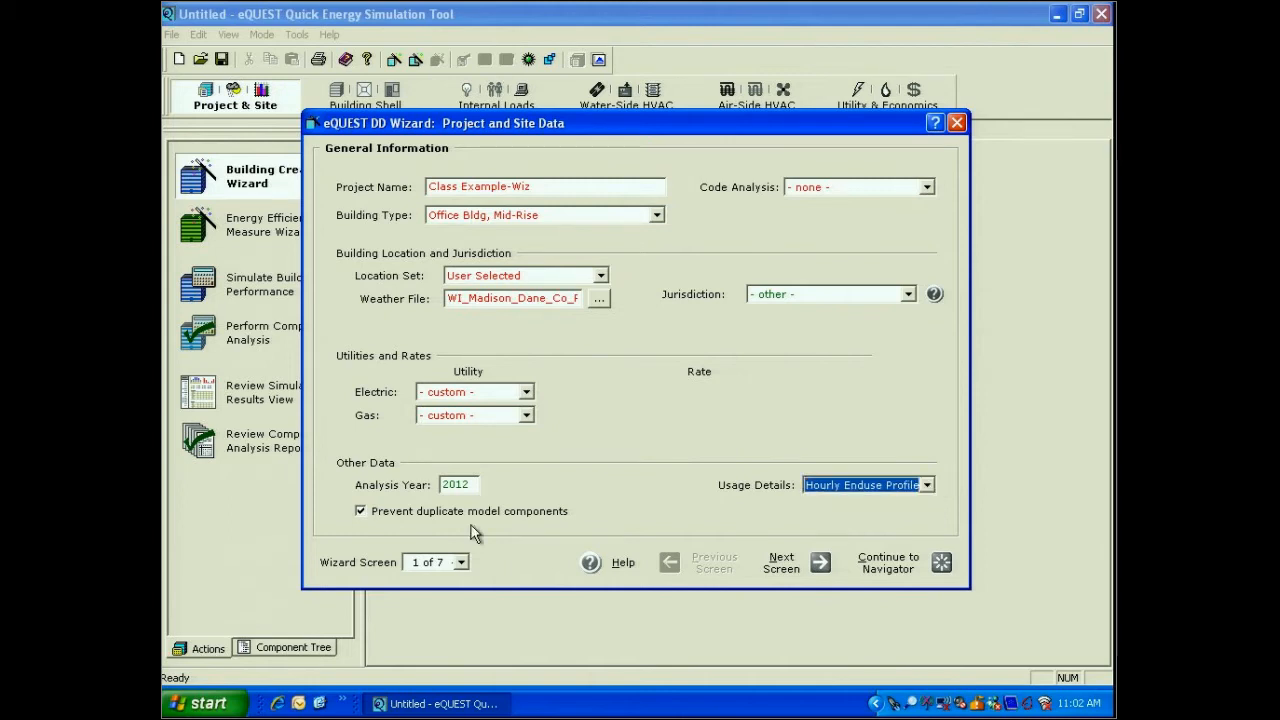
pyautogui.click(368, 514)
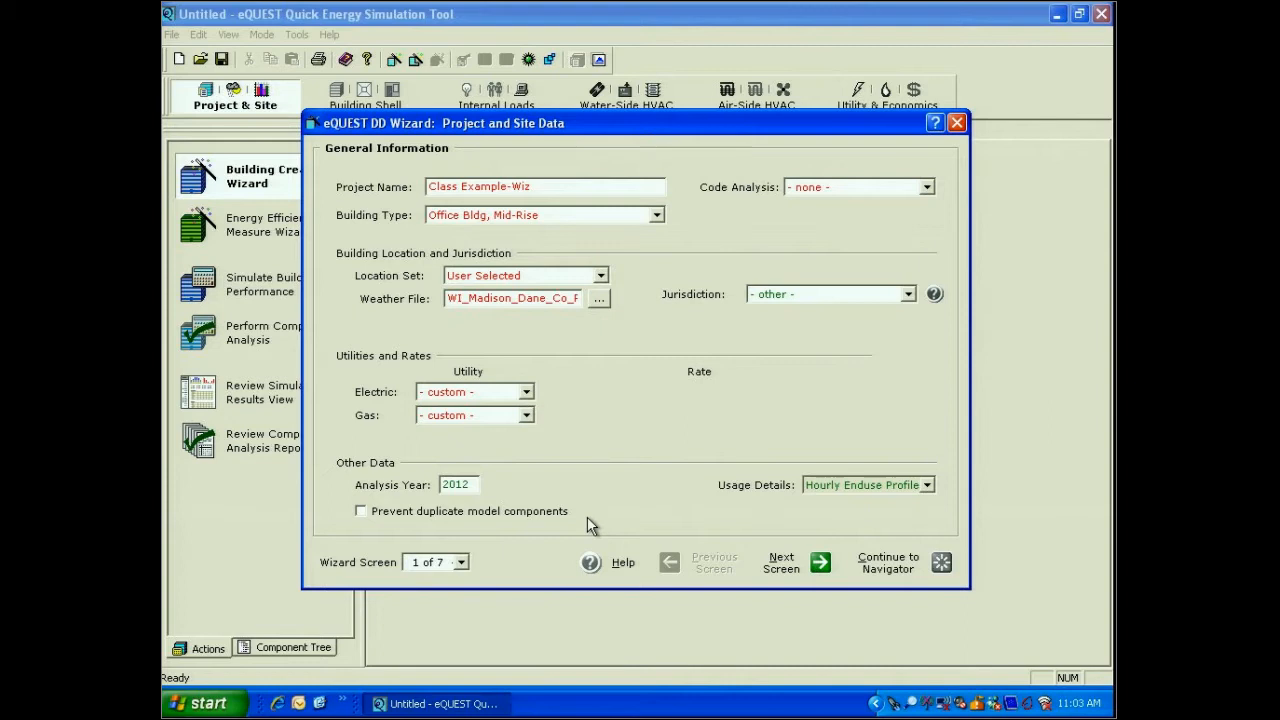
# Step: Go to the Season Definitions and edit the observed holidays, excluding Columbus Day and including Thanksgiving Friday
pyautogui.click(461, 563)
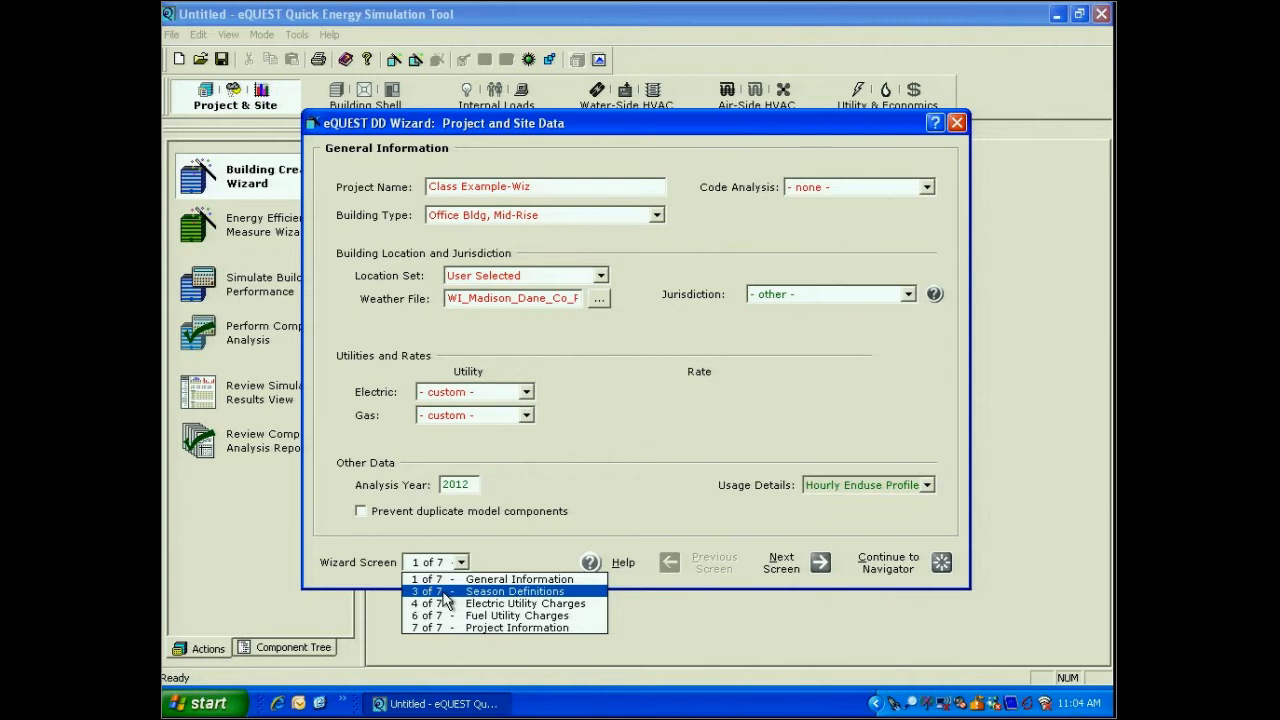
pyautogui.click(446, 592)
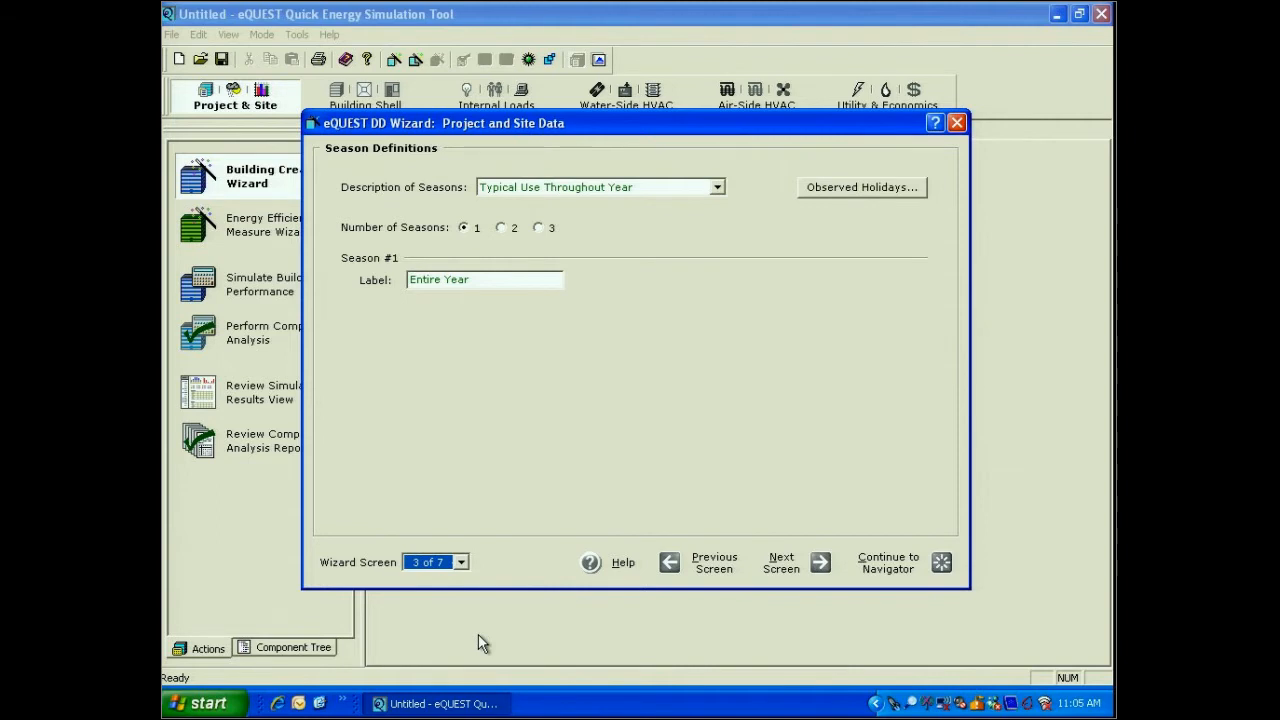
pyautogui.click(862, 188)
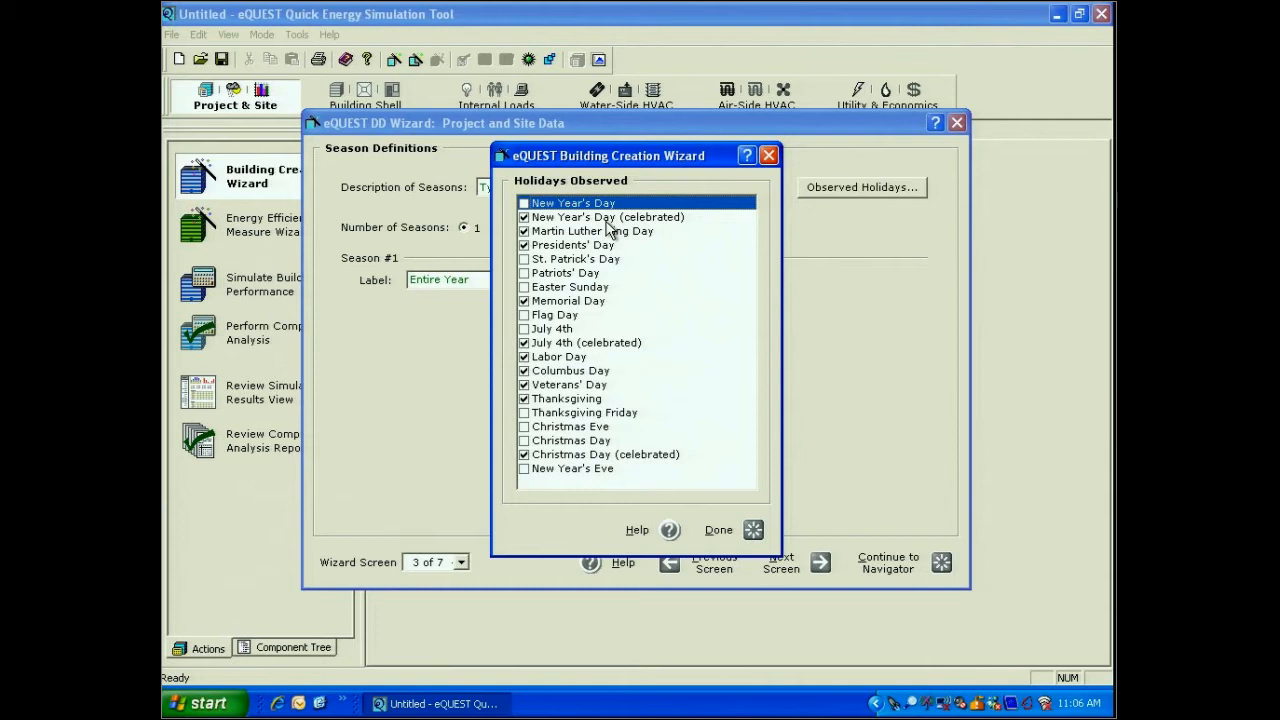
pyautogui.click(640, 370)
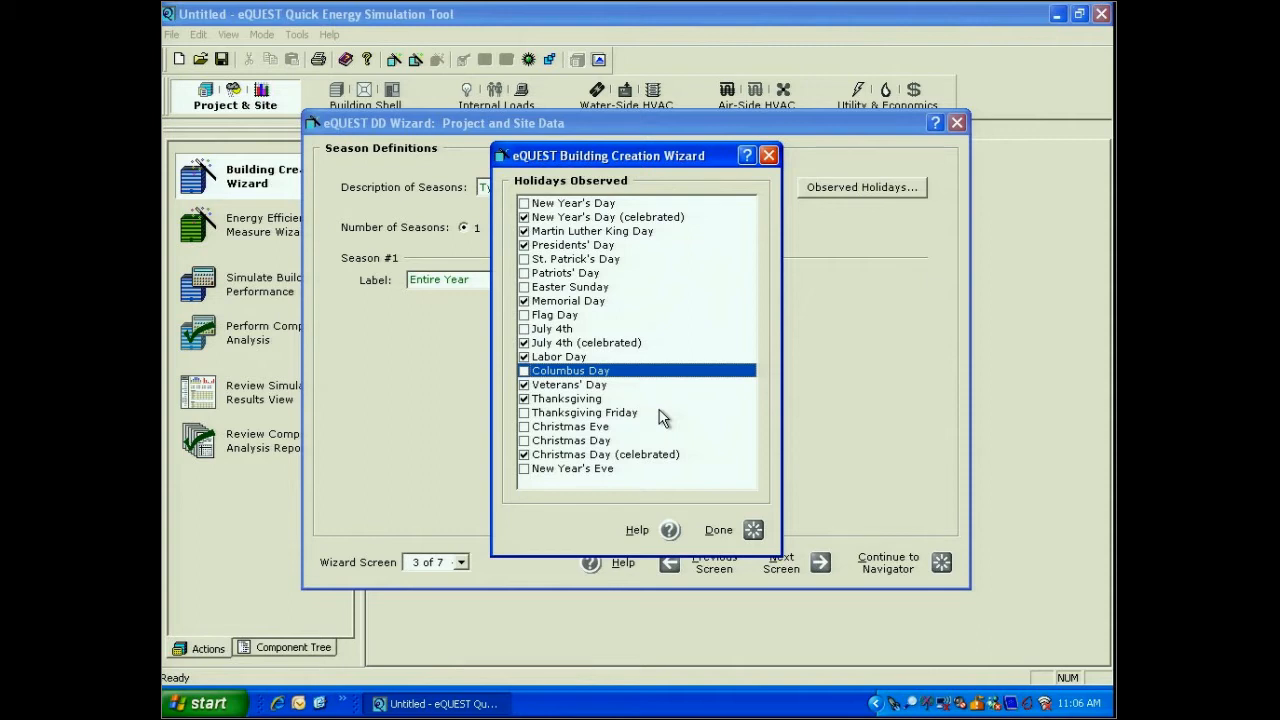
pyautogui.click(524, 413)
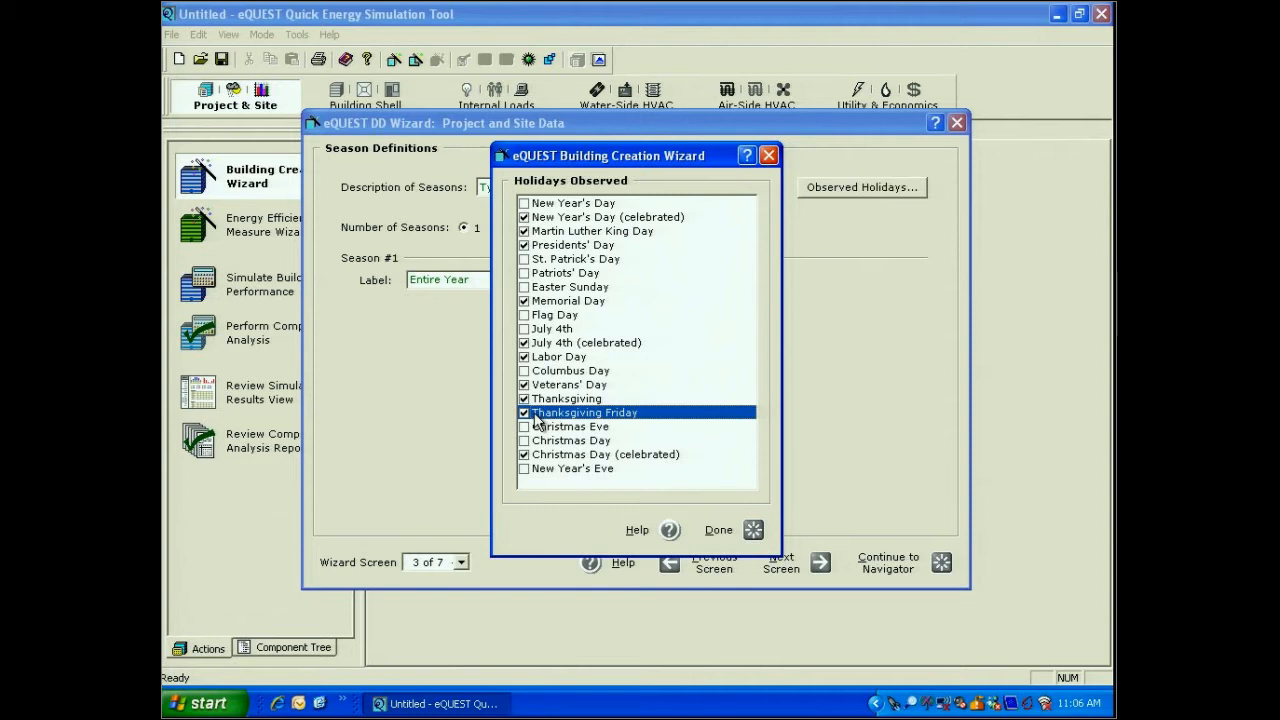
pyautogui.click(740, 529)
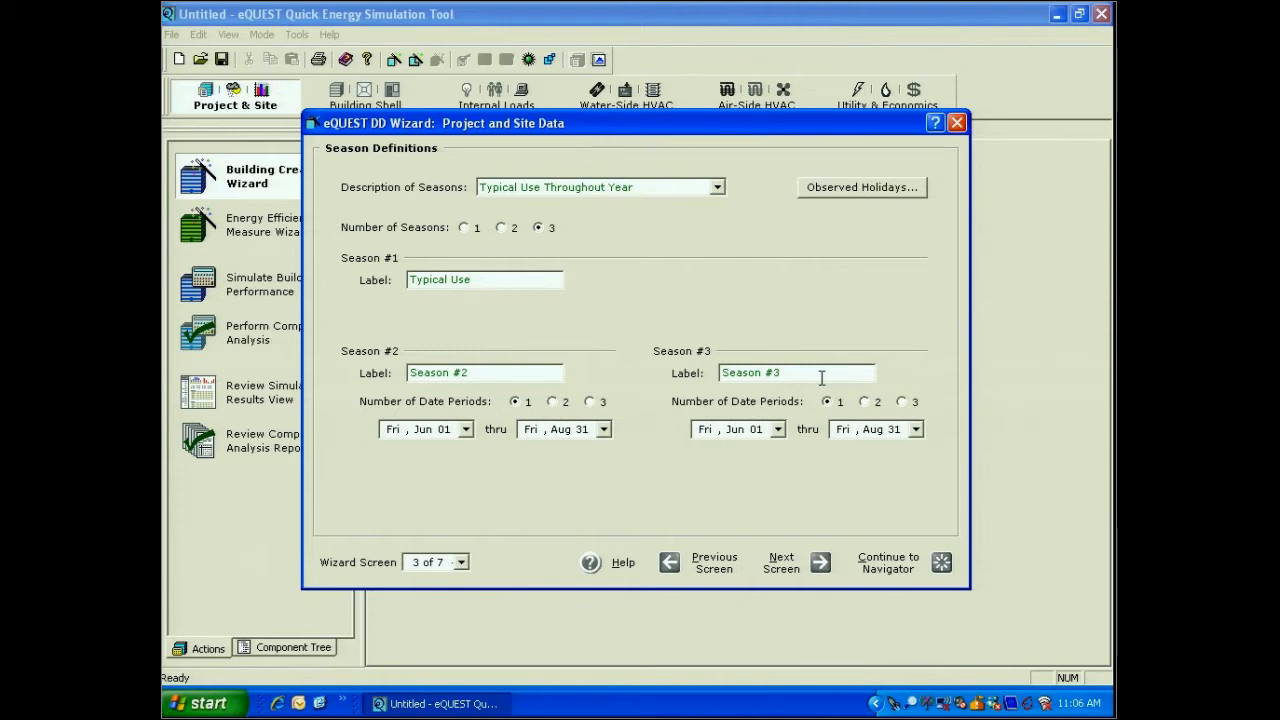
# Step: Set the number of seasons to 2, try three date periods for the second season, and return it to one period
pyautogui.click(502, 228)
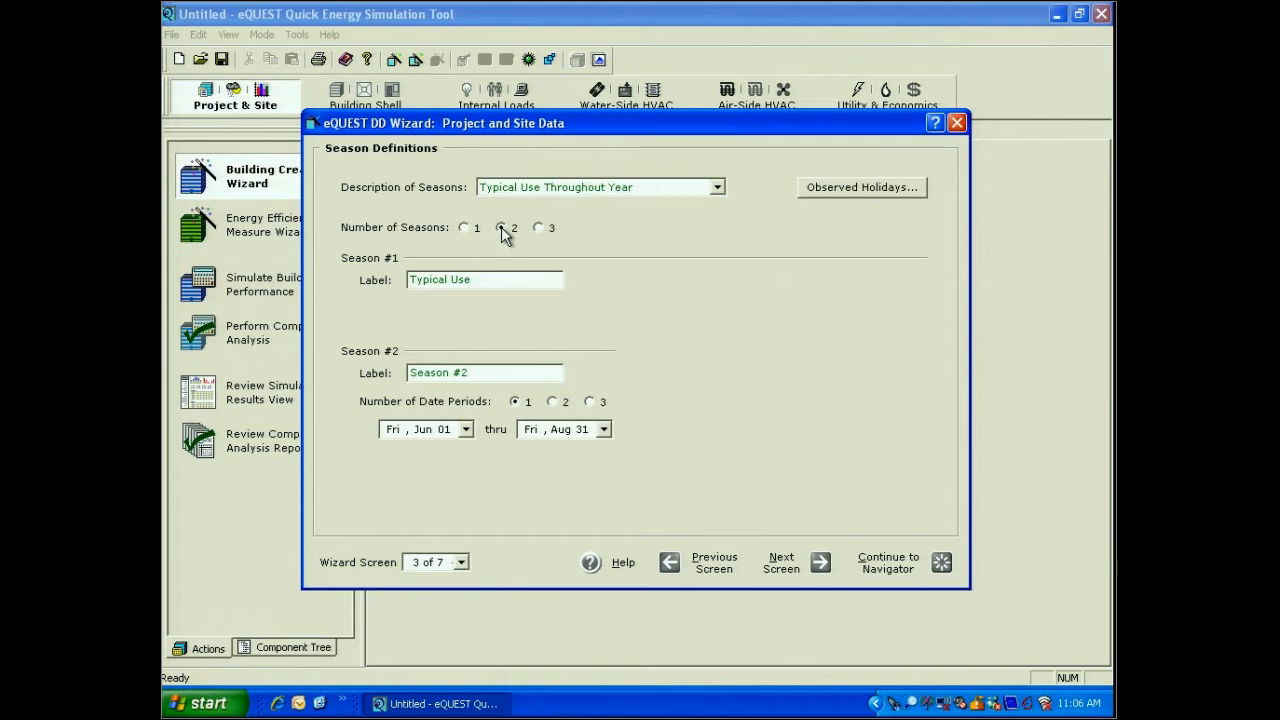
pyautogui.click(589, 401)
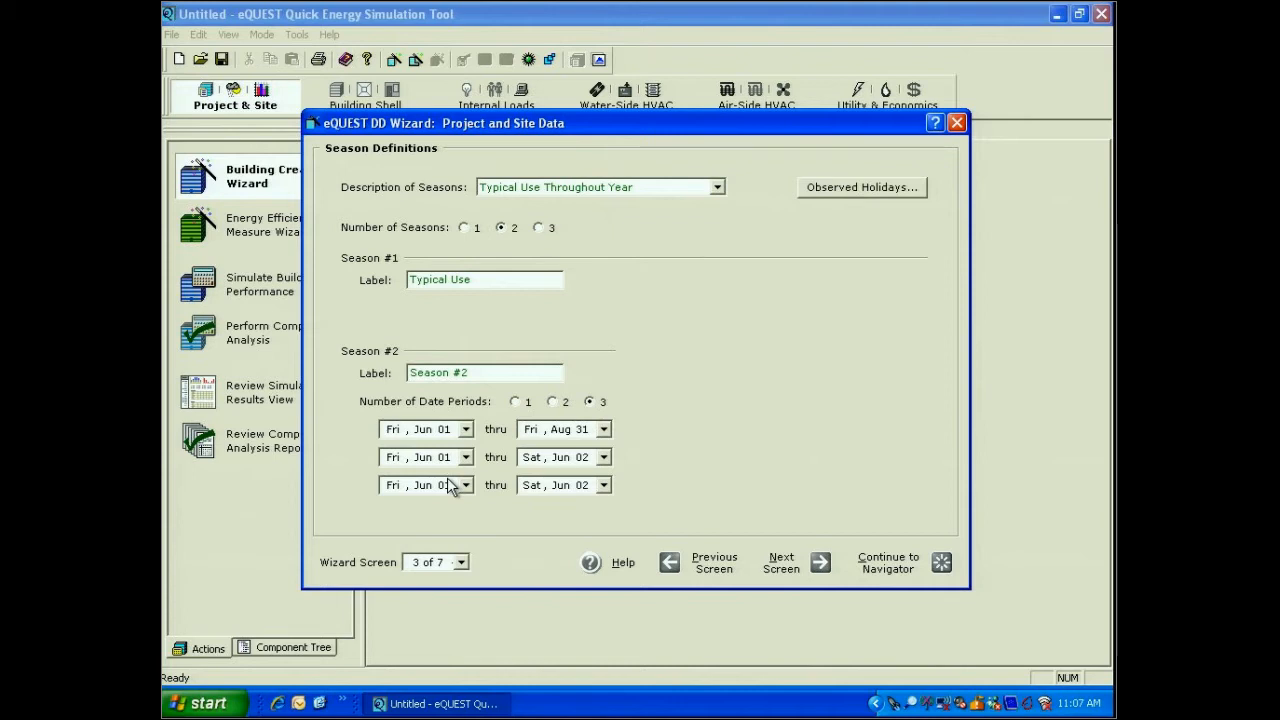
pyautogui.click(514, 401)
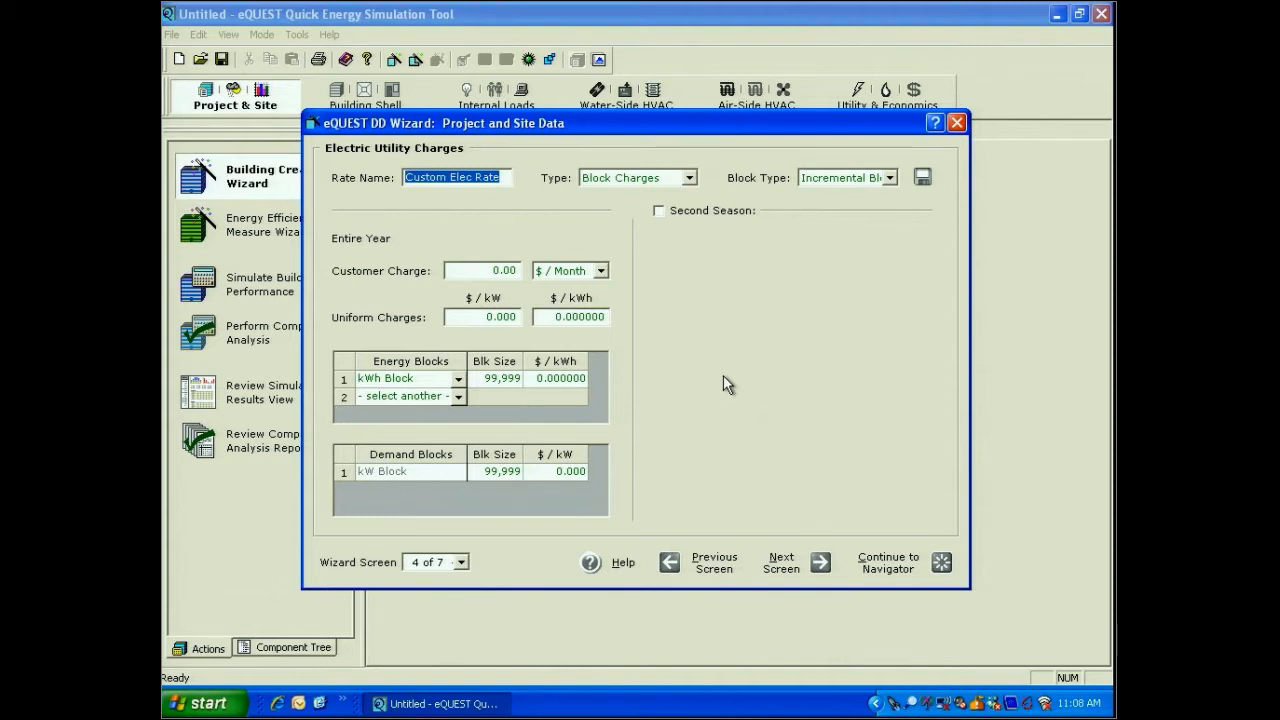
# Step: Enable a second season for the electric rate, compare uniform and block charges, and set the rate type to Time-of-Use Charges
pyautogui.click(689, 178)
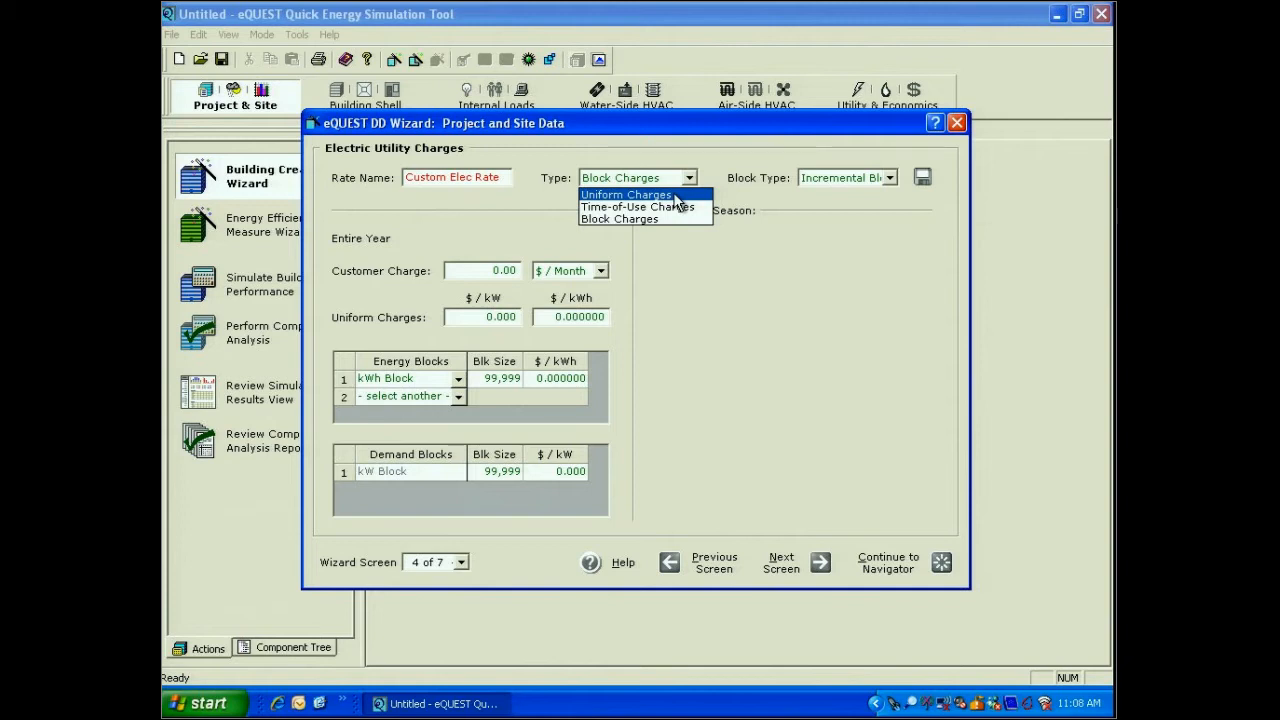
pyautogui.click(675, 195)
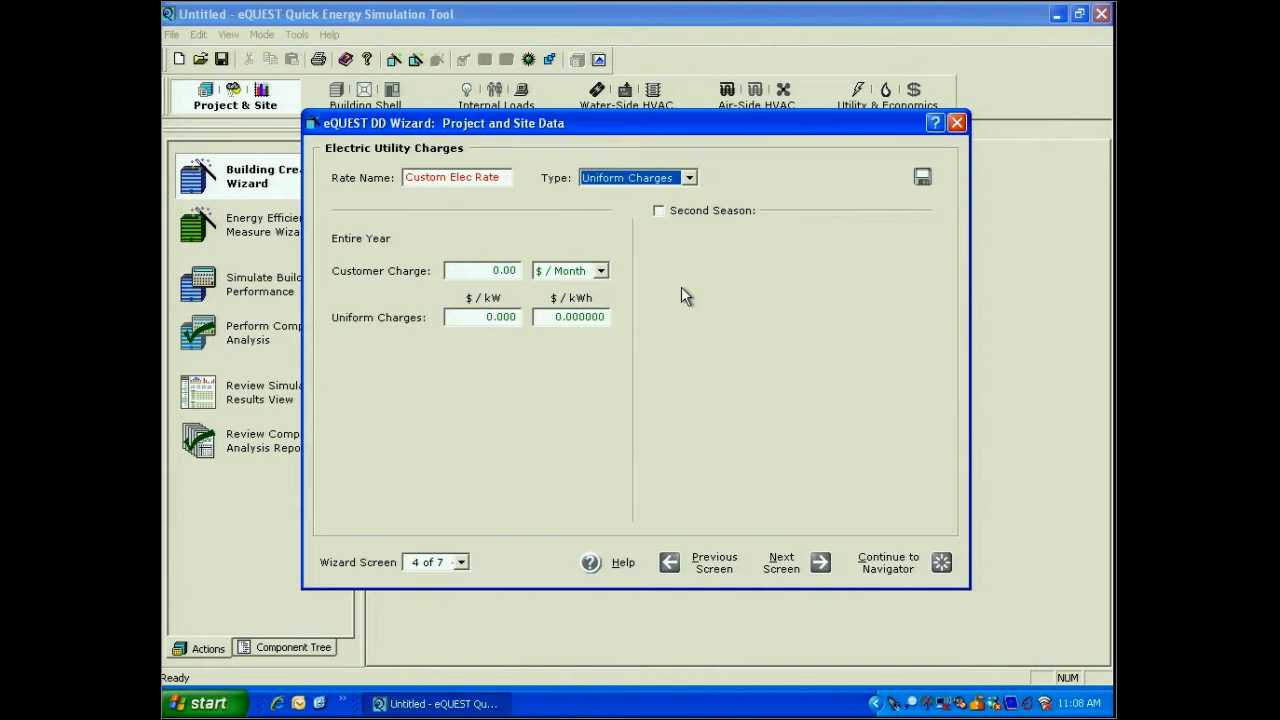
pyautogui.click(659, 211)
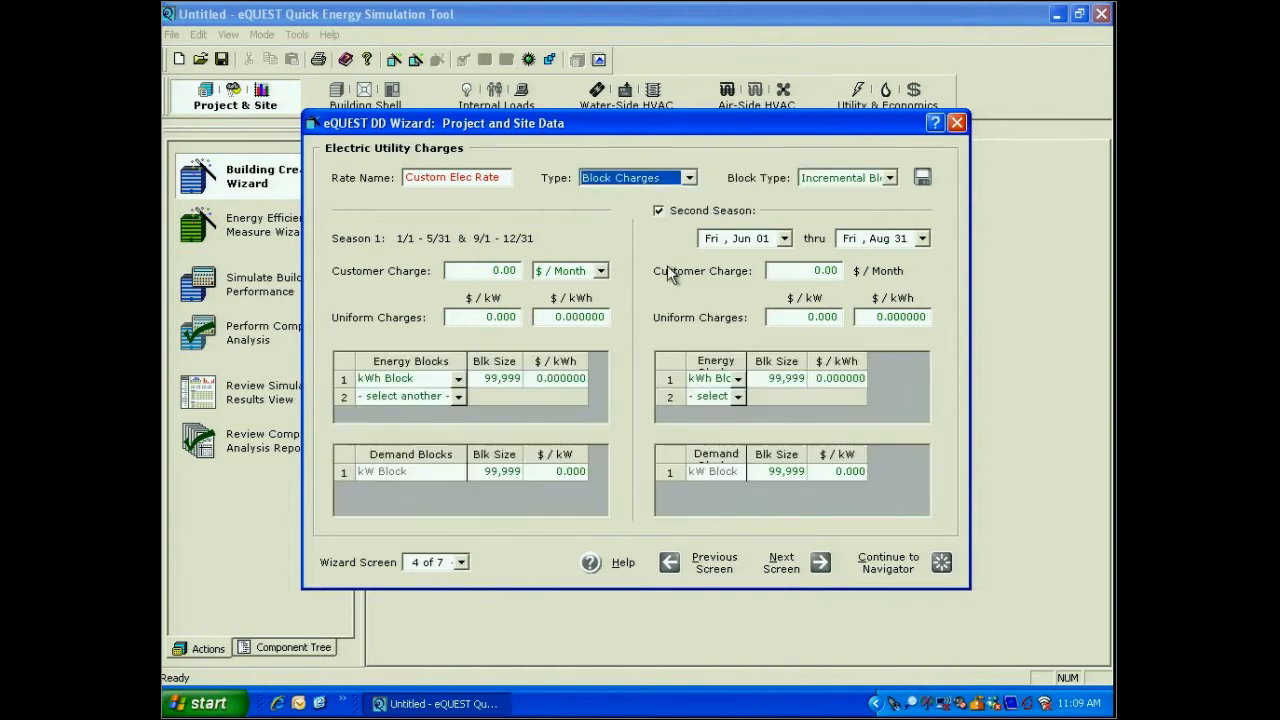
pyautogui.click(690, 179)
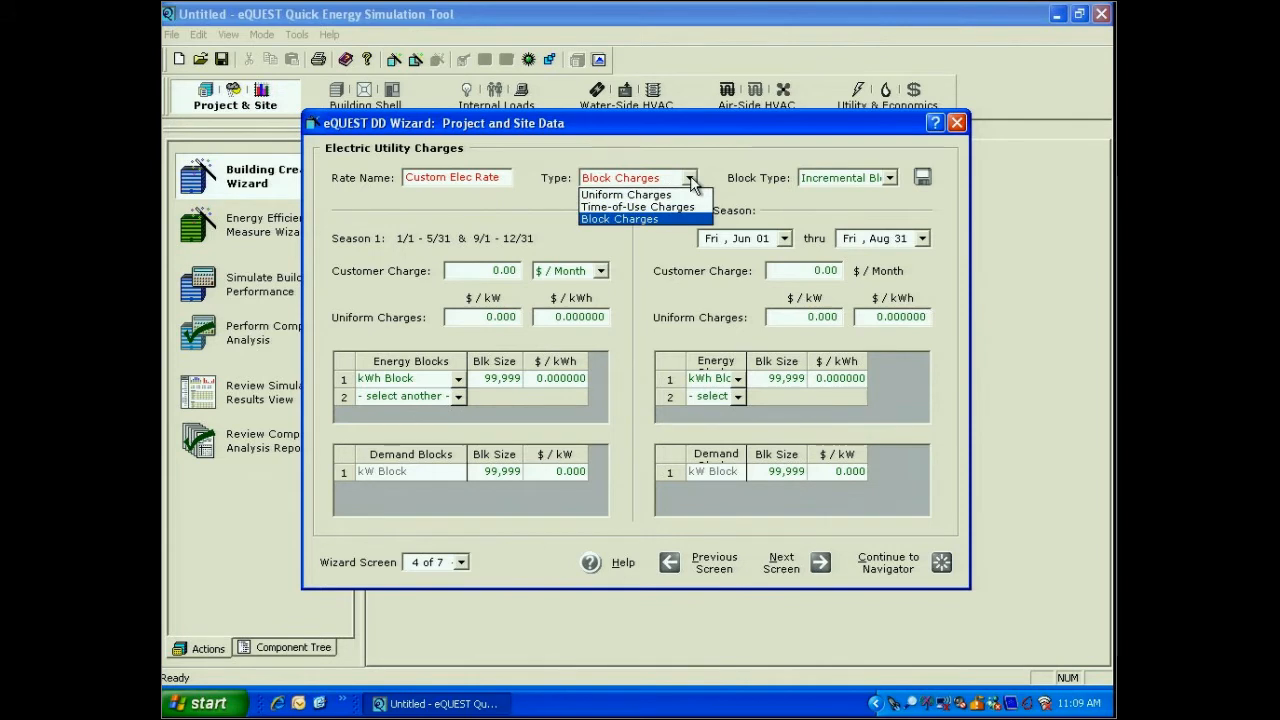
pyautogui.click(620, 218)
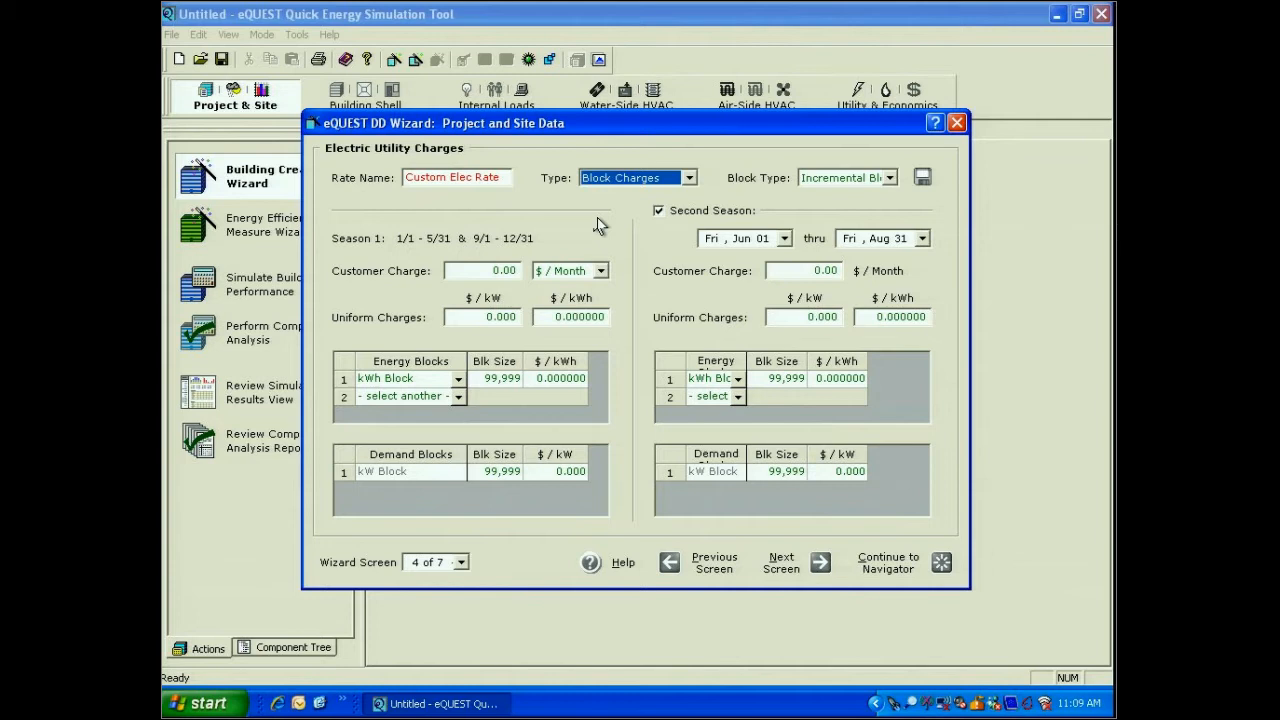
pyautogui.click(458, 379)
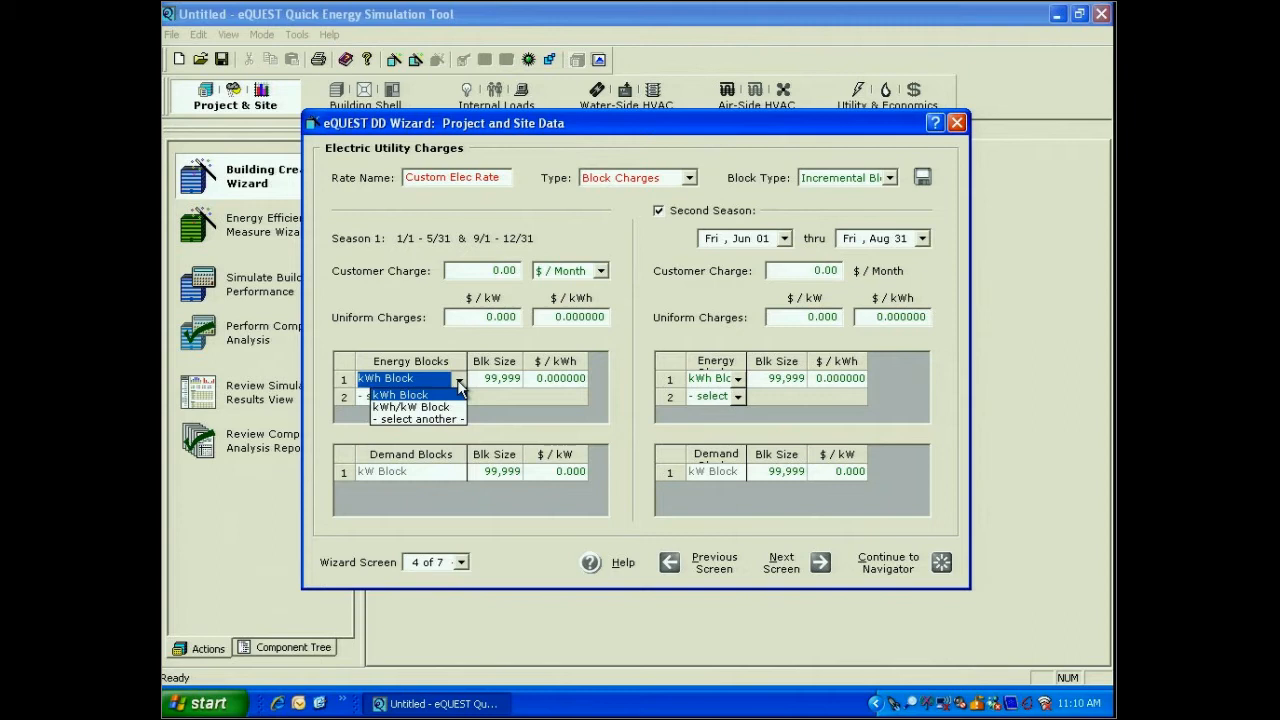
pyautogui.click(612, 318)
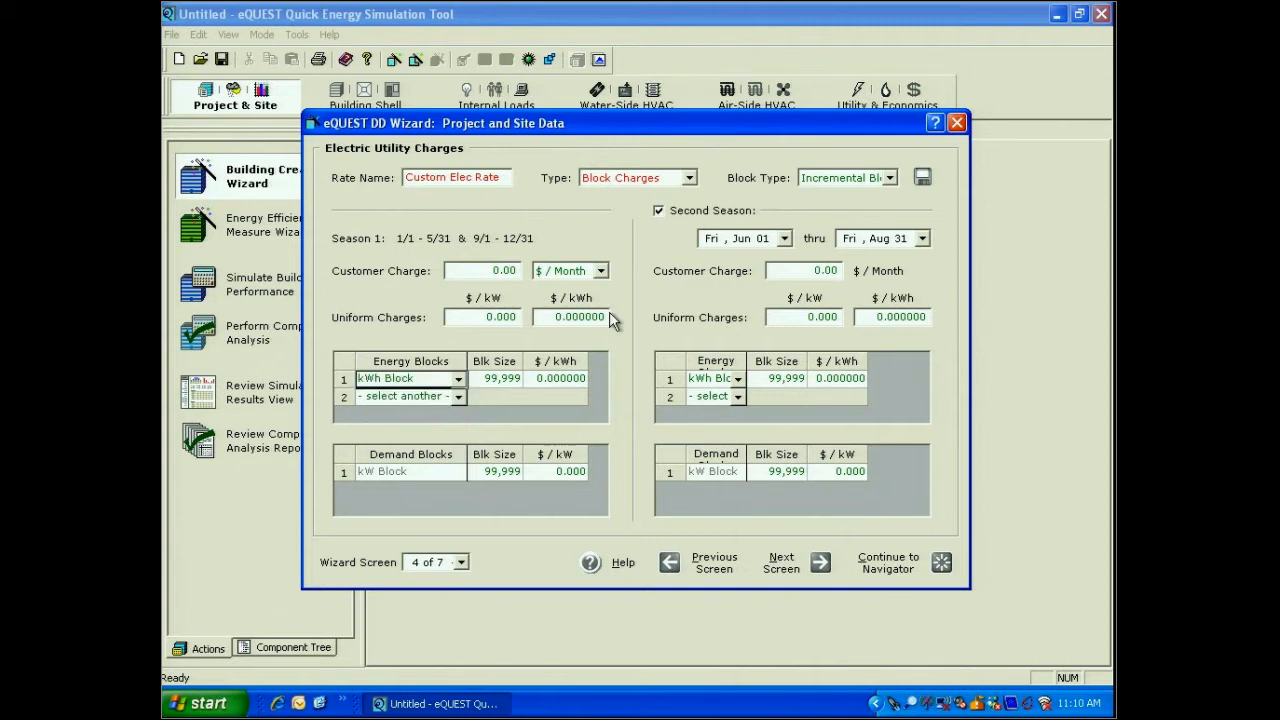
pyautogui.click(689, 177)
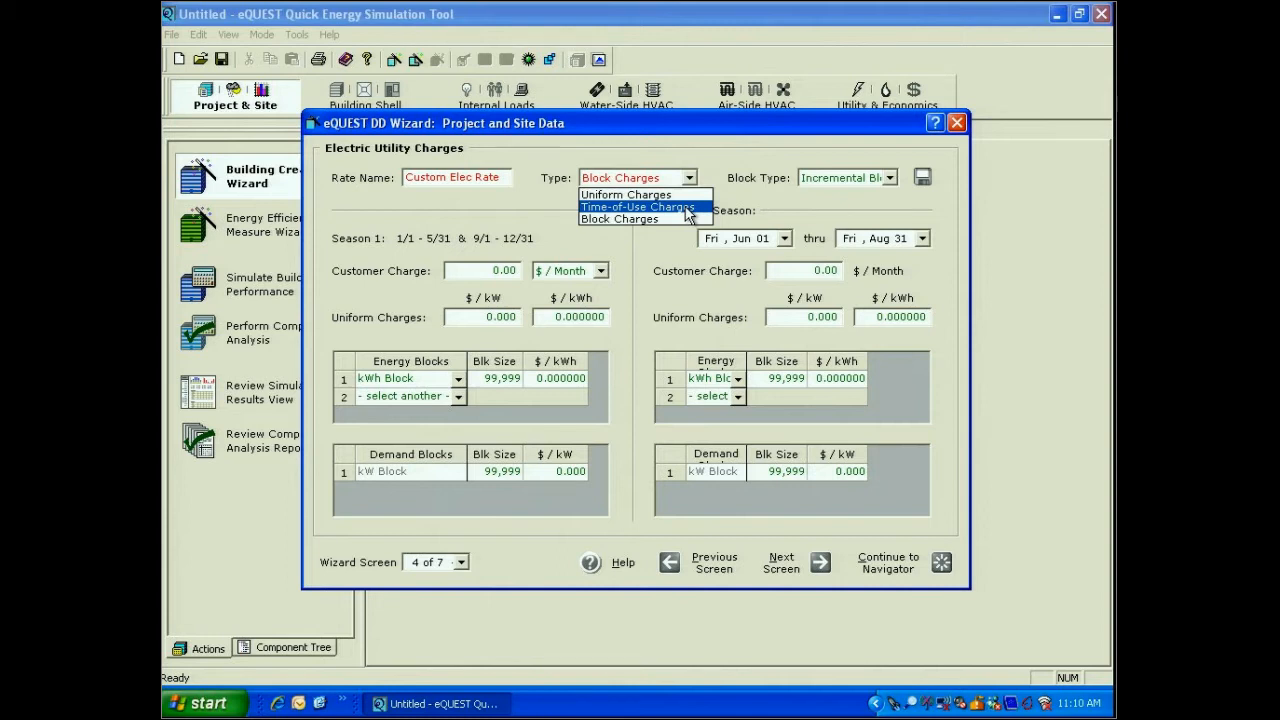
pyautogui.click(689, 207)
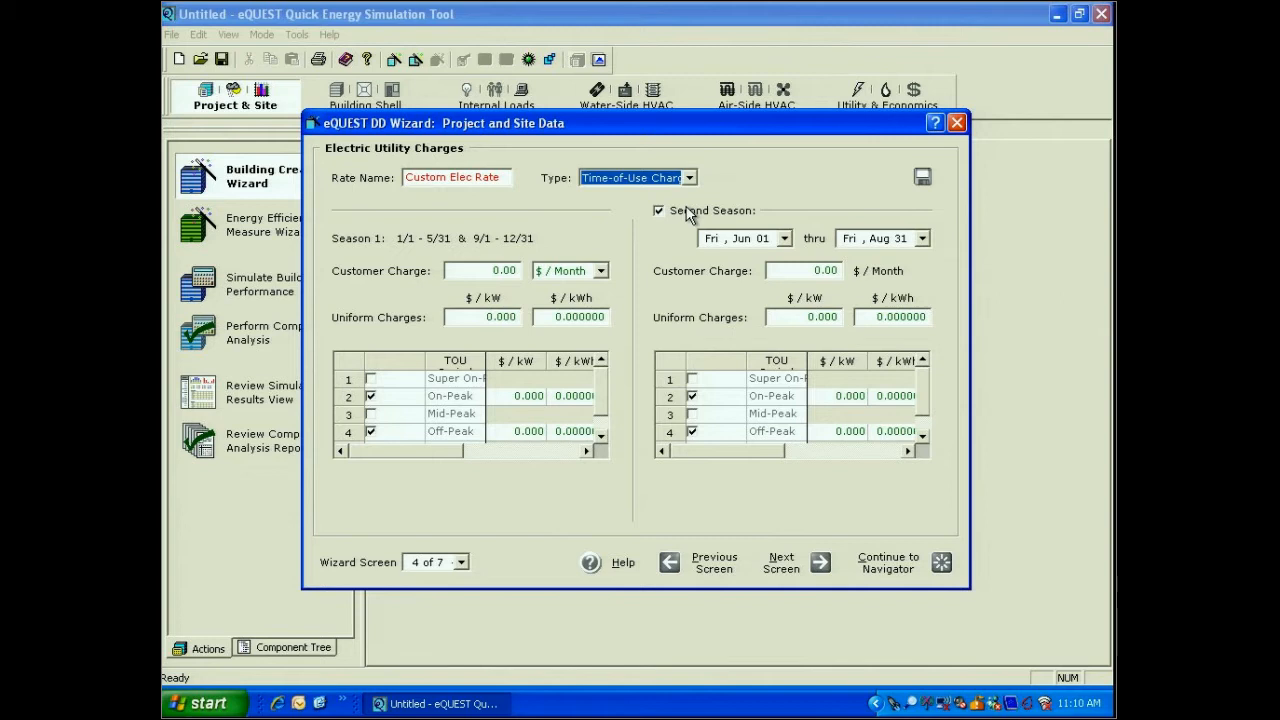
# Step: Set season 1's customer charge to 20.00 $/month, on-peak charges to 7.000 $/kW and 0.100000 $/kWh, and the off-peak charge to 0.050000 $/kWh
pyautogui.click(485, 270)
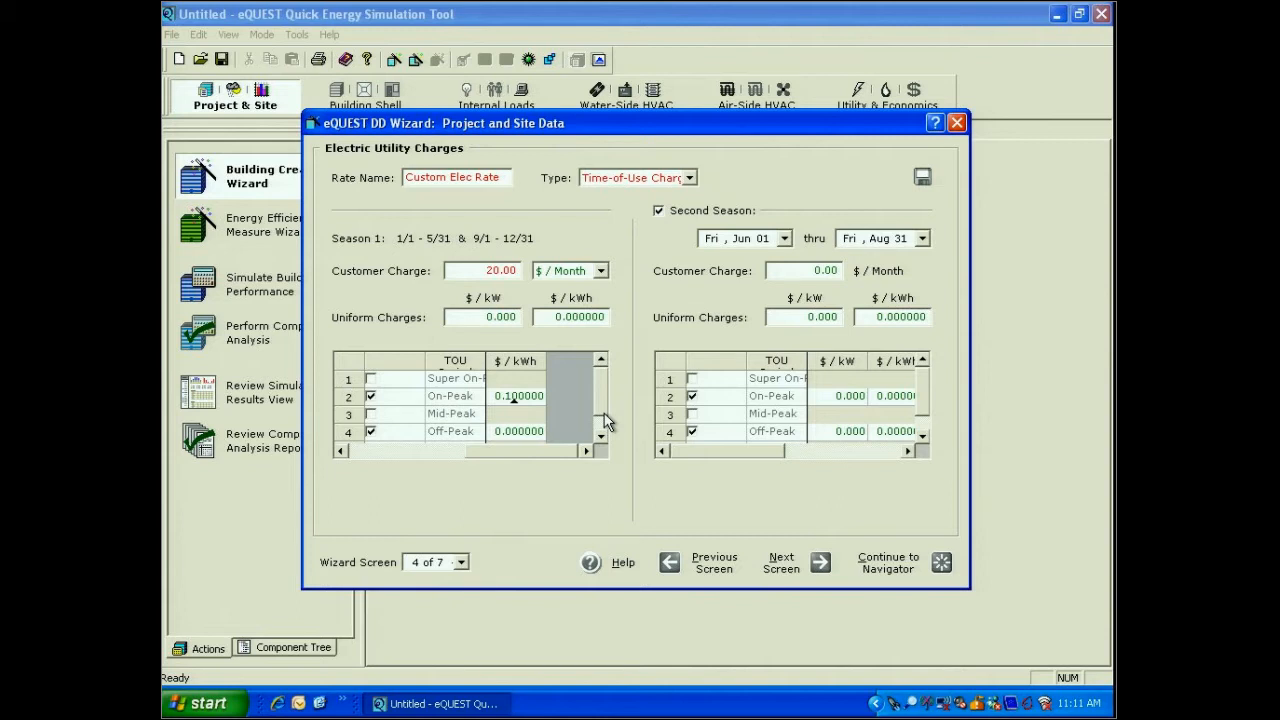
pyautogui.click(512, 402)
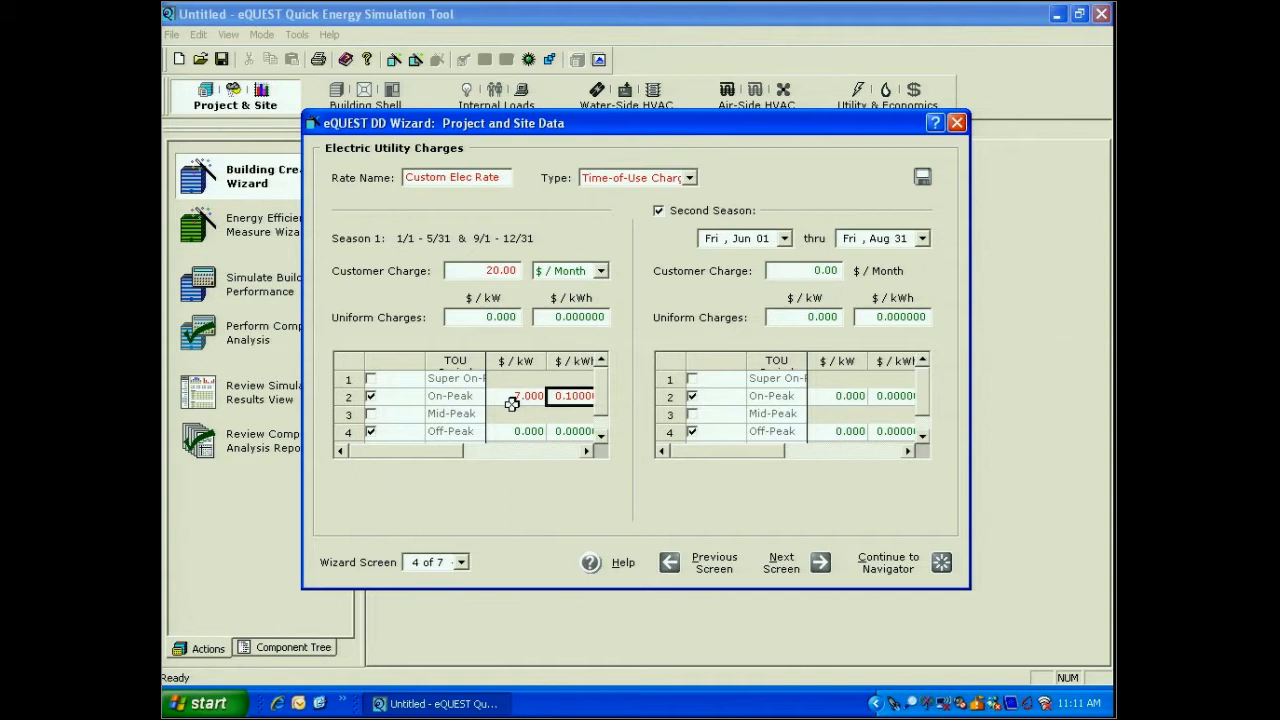
pyautogui.click(561, 440)
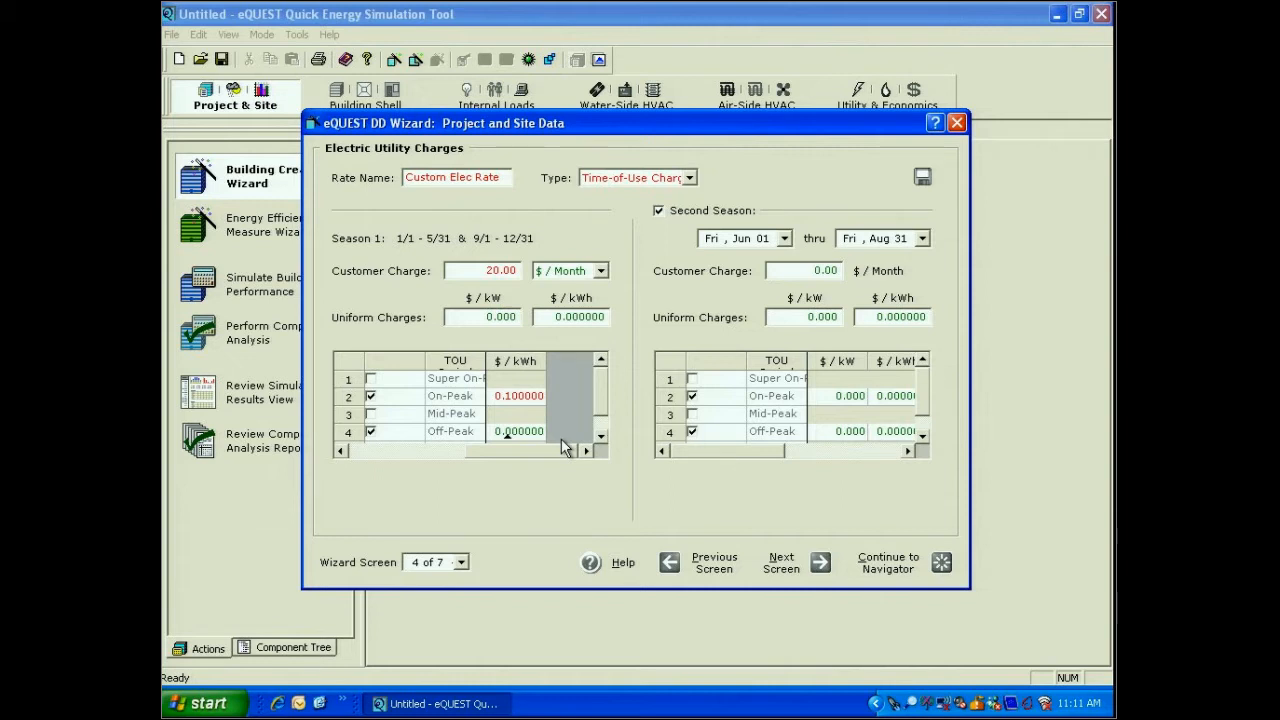
# Step: Try June 2 and dates in May and July as the electric rate's second-season start, and return it to June 1
pyautogui.click(785, 238)
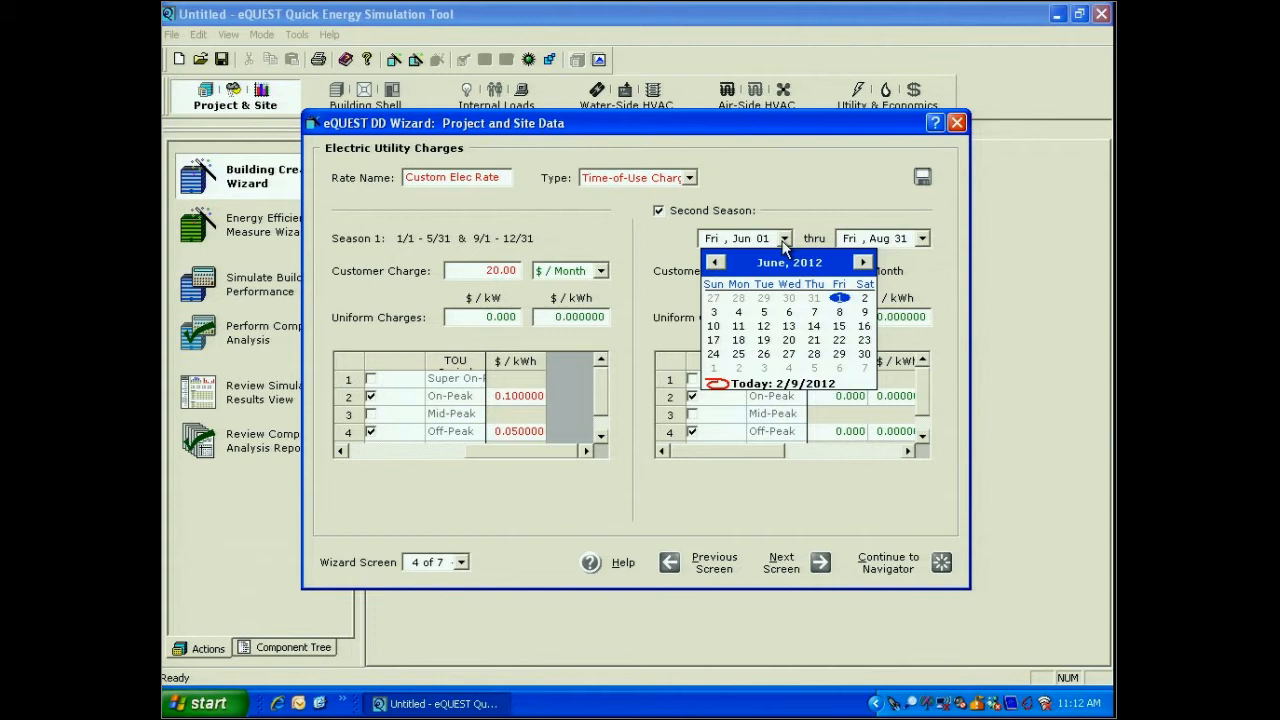
pyautogui.click(864, 299)
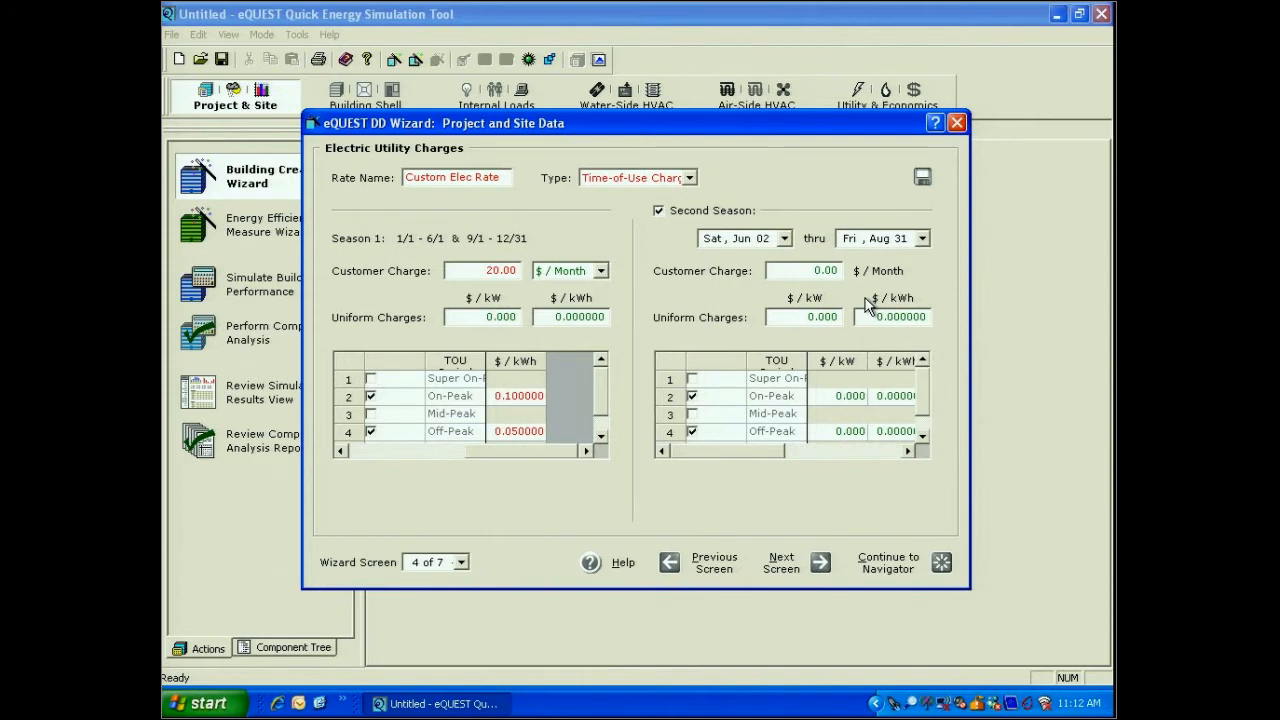
pyautogui.click(785, 239)
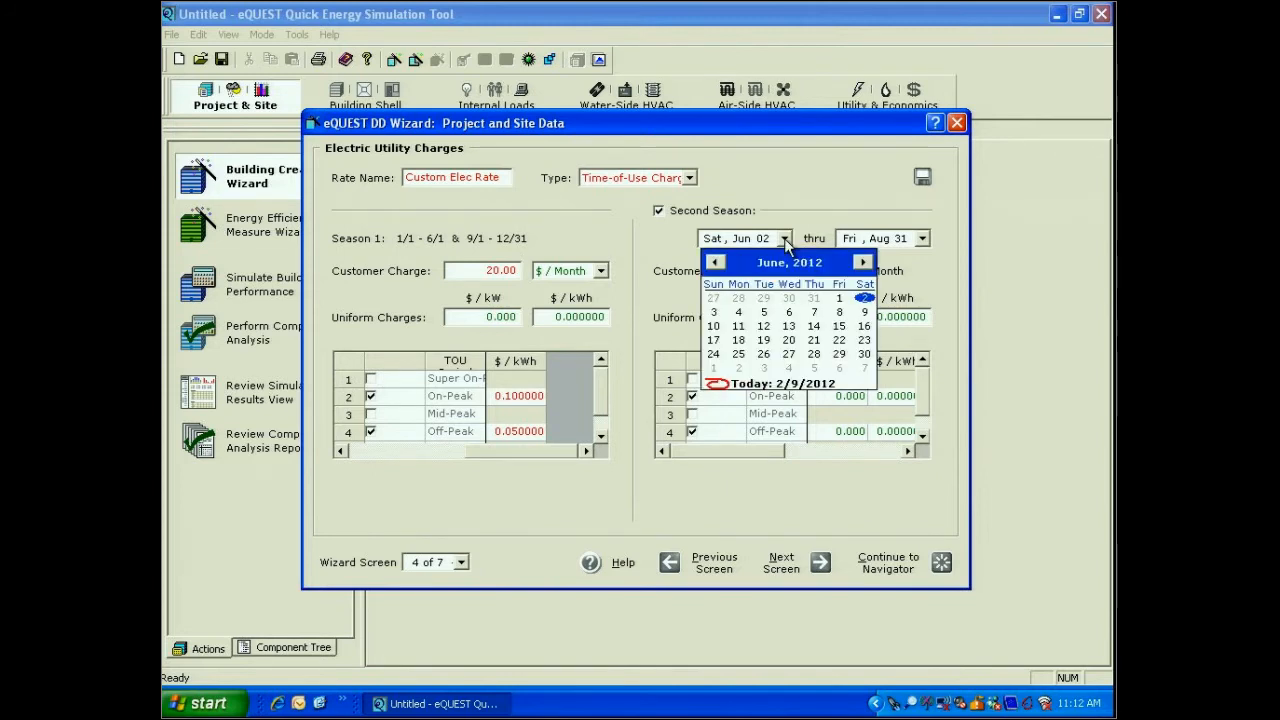
pyautogui.click(715, 262)
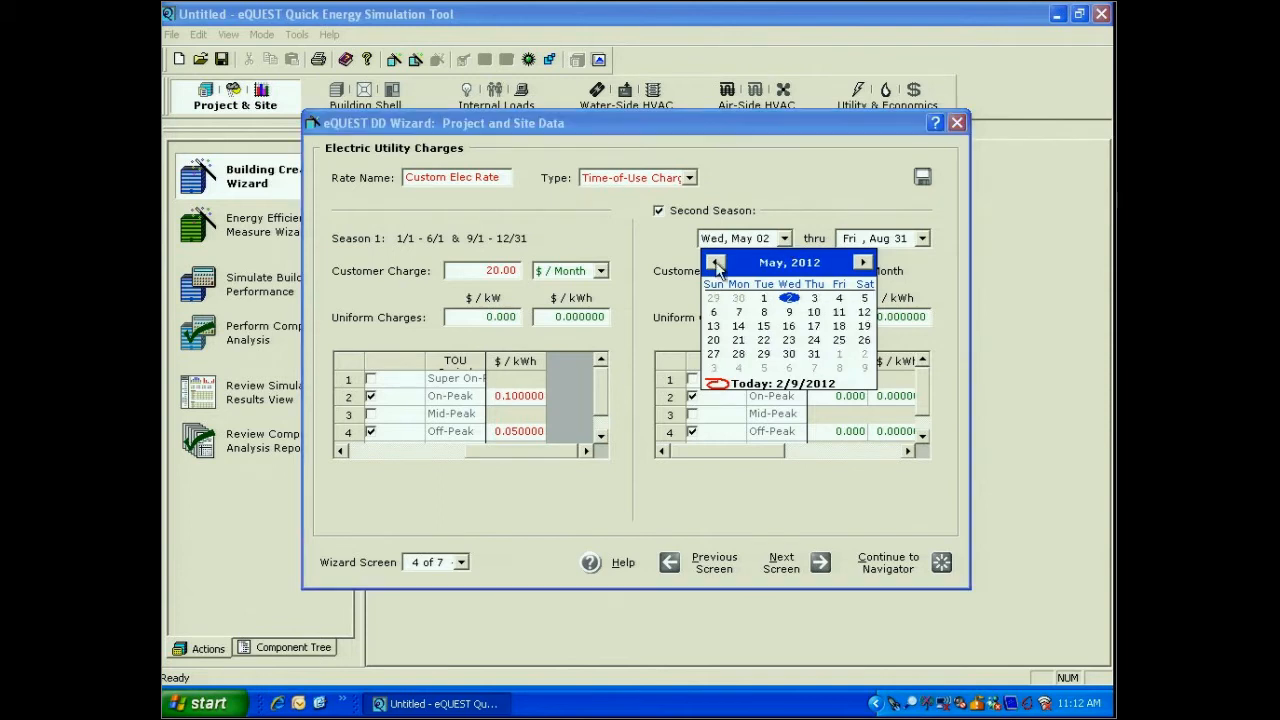
pyautogui.click(863, 263)
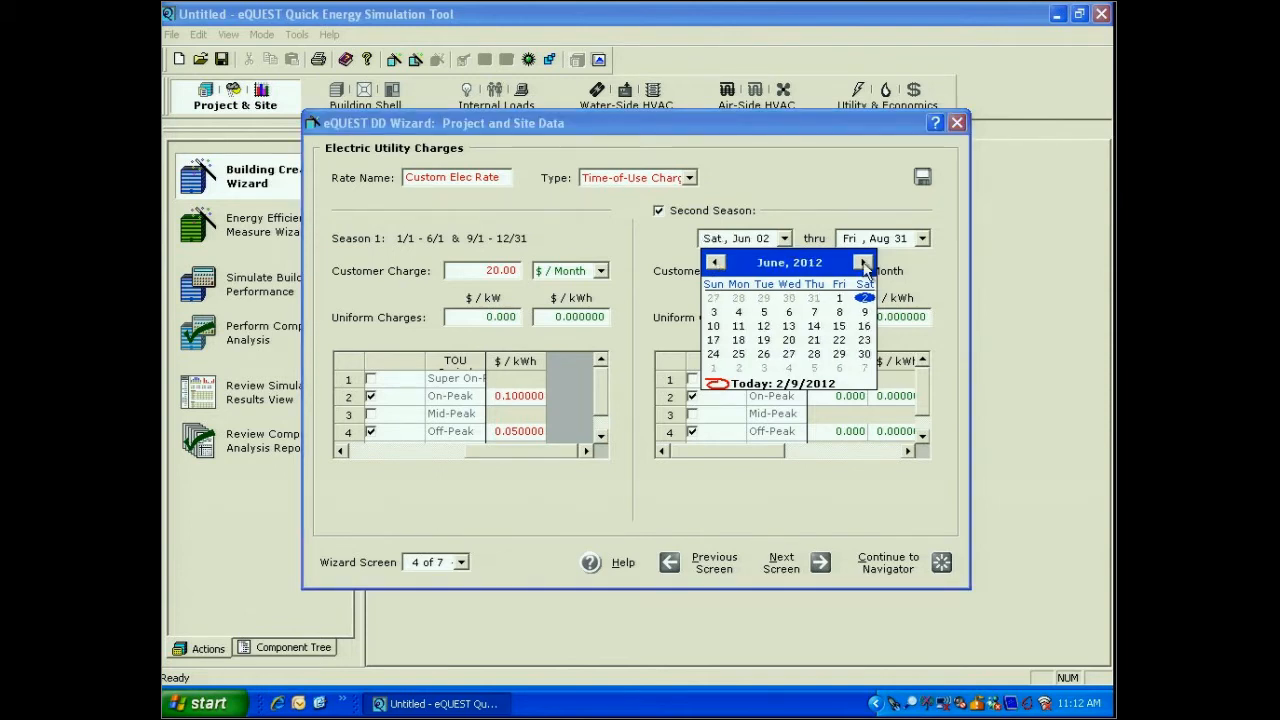
pyautogui.click(863, 263)
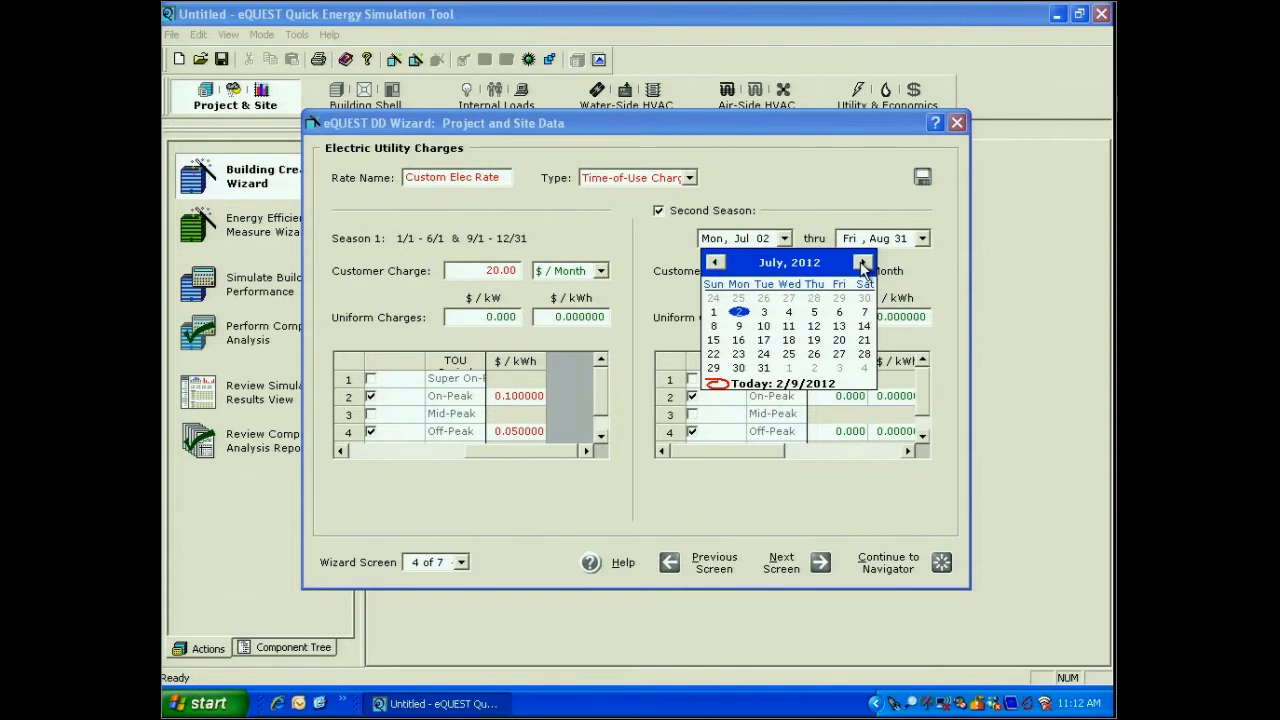
pyautogui.click(715, 262)
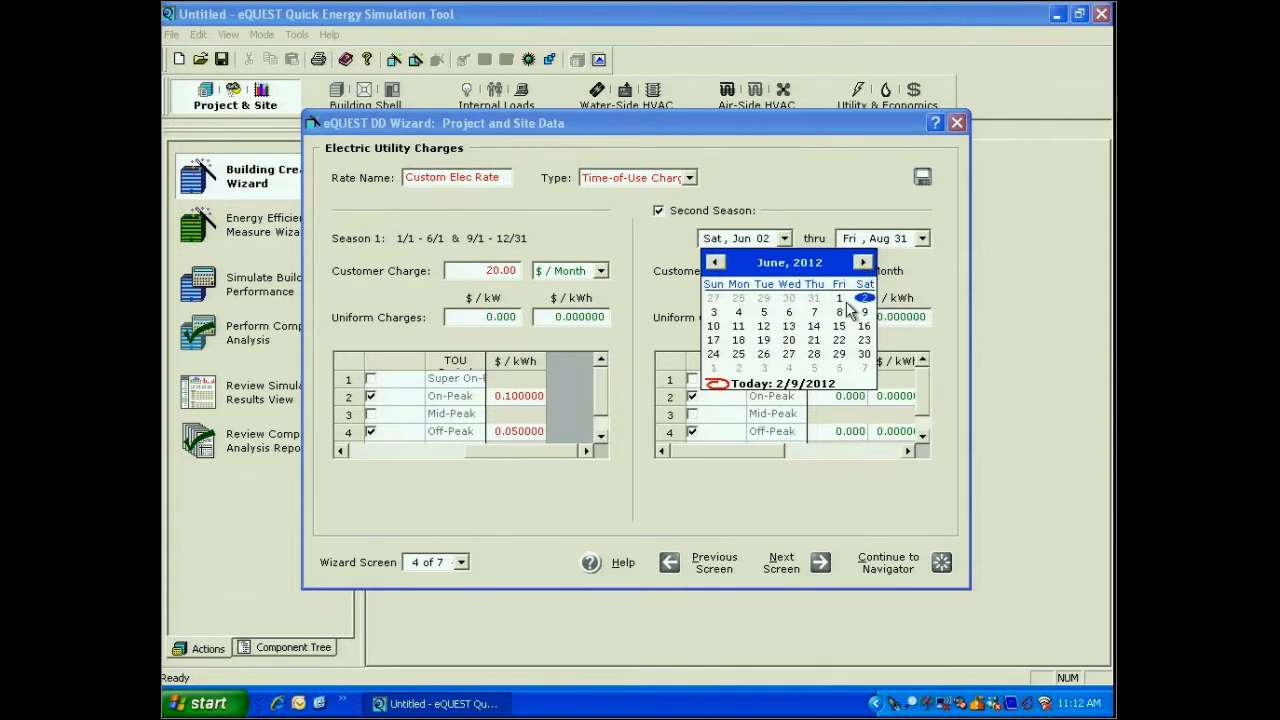
pyautogui.click(839, 298)
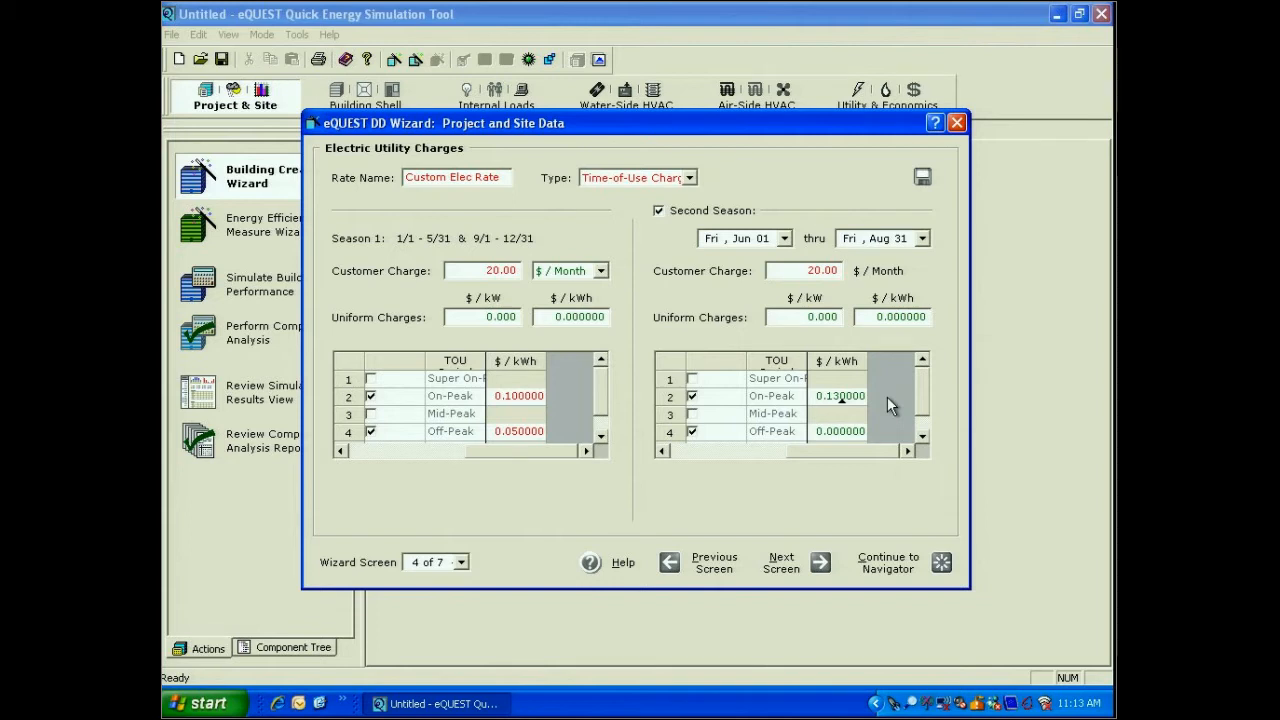
# Step: Set the second season's off-peak energy charge to 0.08 $/kWh
pyautogui.click(847, 431)
pyautogui.write('.08')
pyautogui.press('Return')
# Step: Save the electric rate in the Rates folder as Class Electric Rate.ewr
pyautogui.click(922, 178)
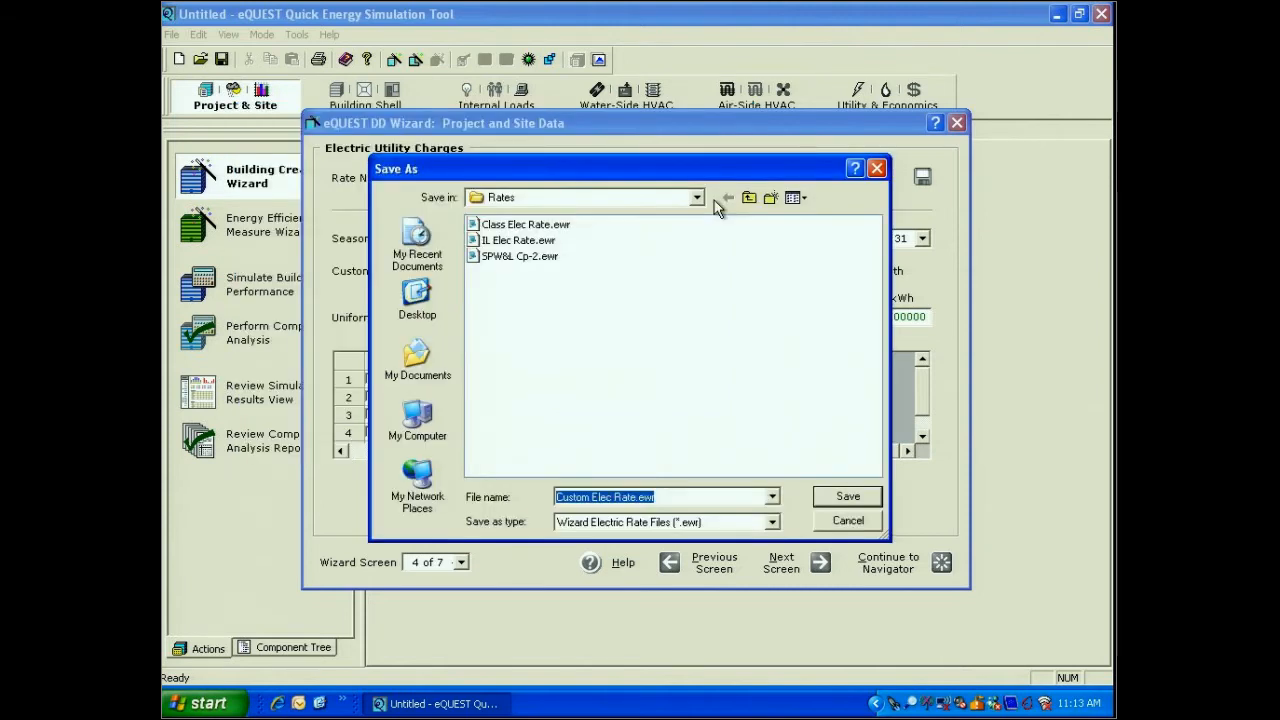
pyautogui.click(697, 198)
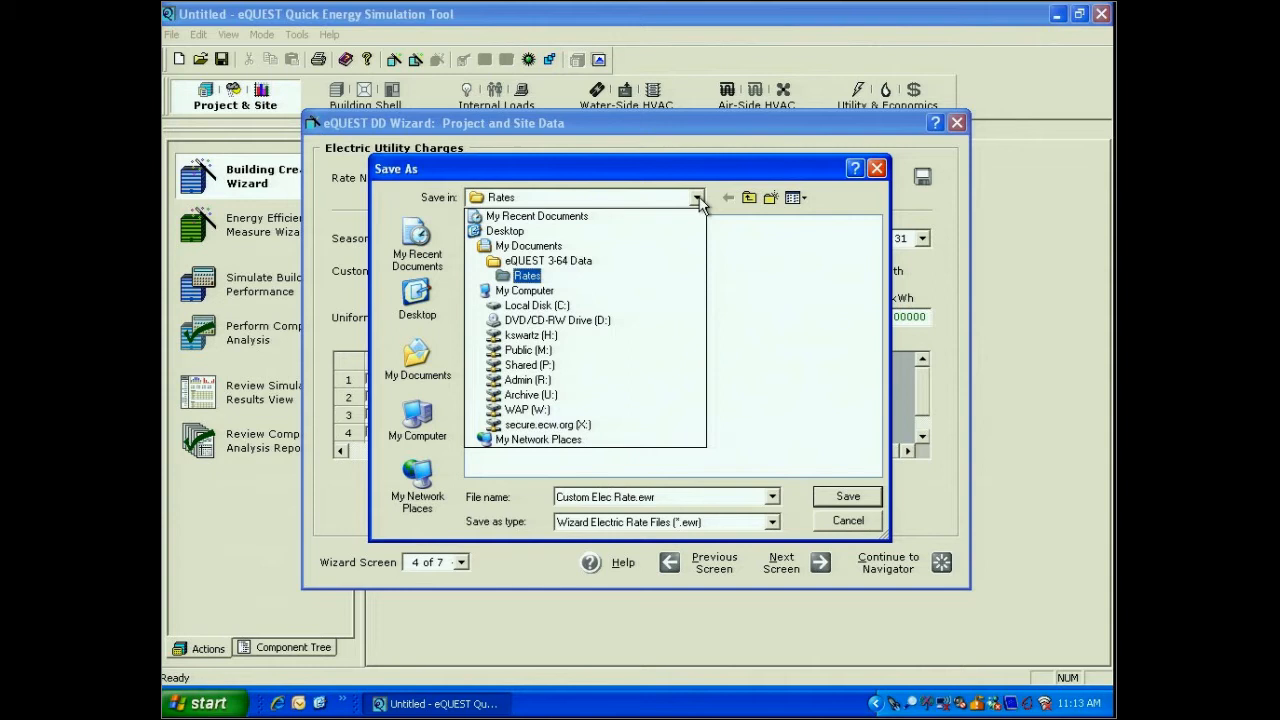
pyautogui.click(680, 273)
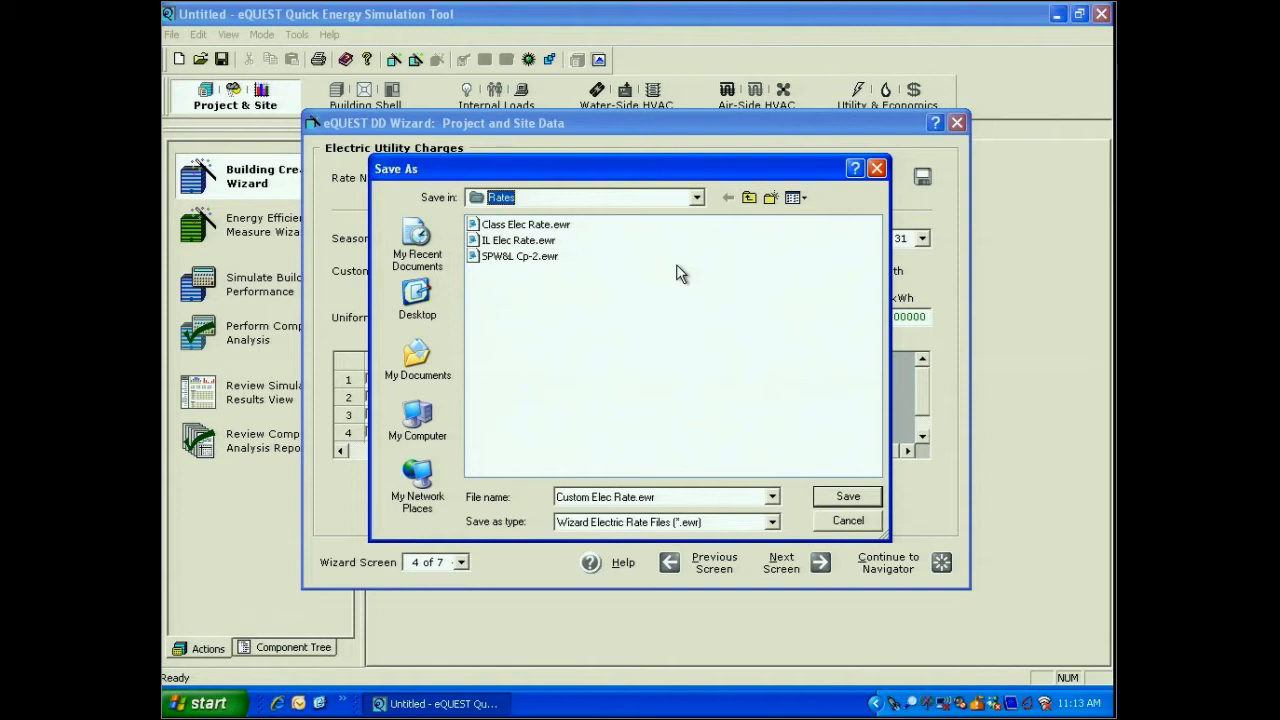
pyautogui.click(634, 499)
pyautogui.moveTo(634, 502); pyautogui.dragTo(550, 497)
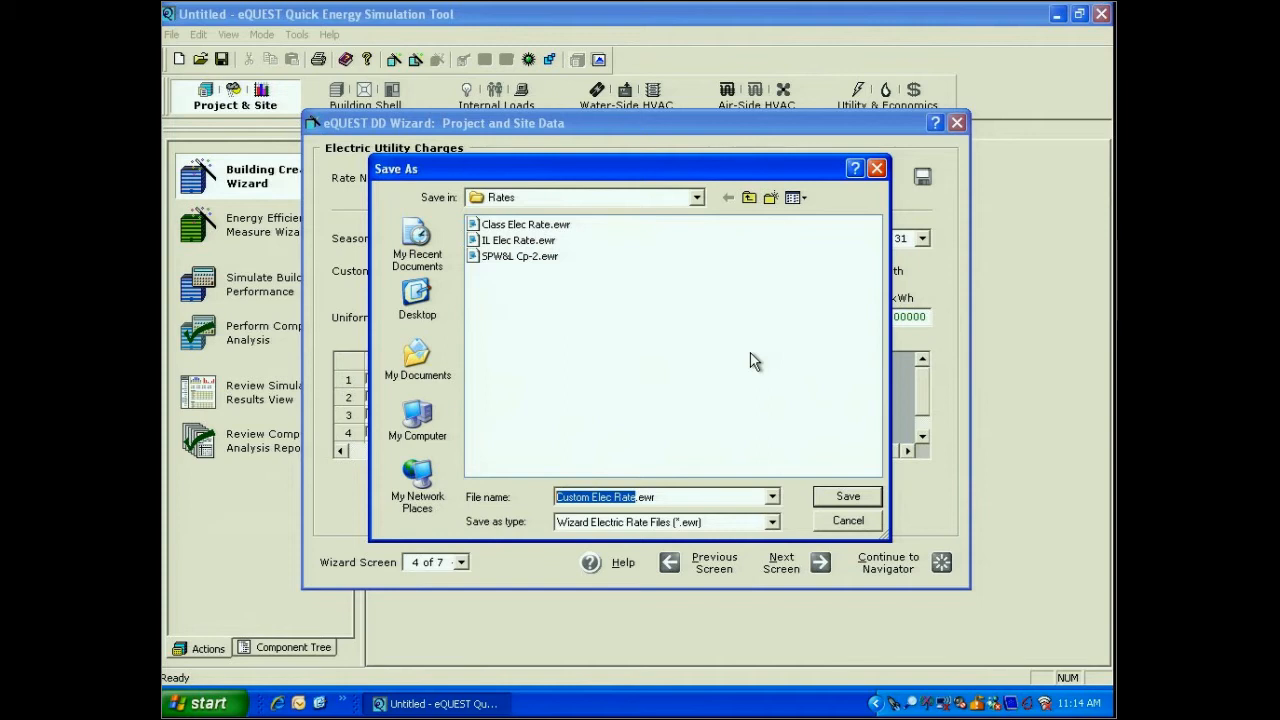
pyautogui.write('Class Electric Rate')
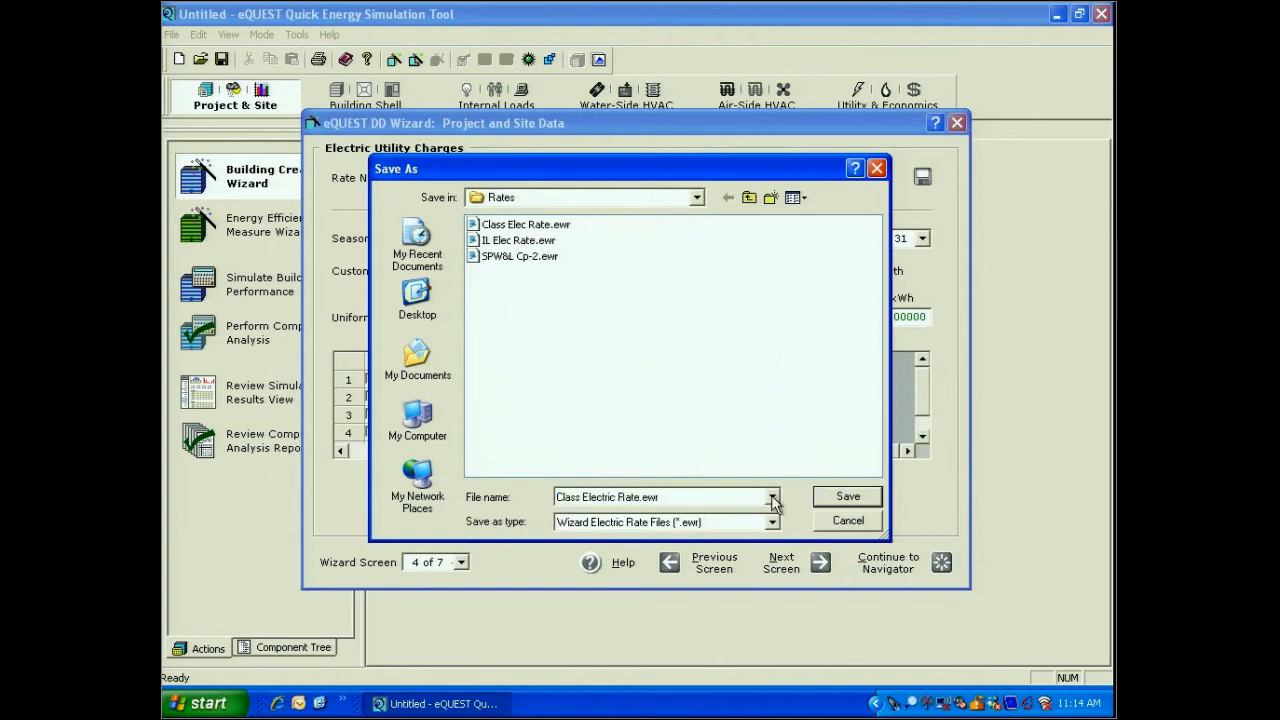
pyautogui.click(842, 497)
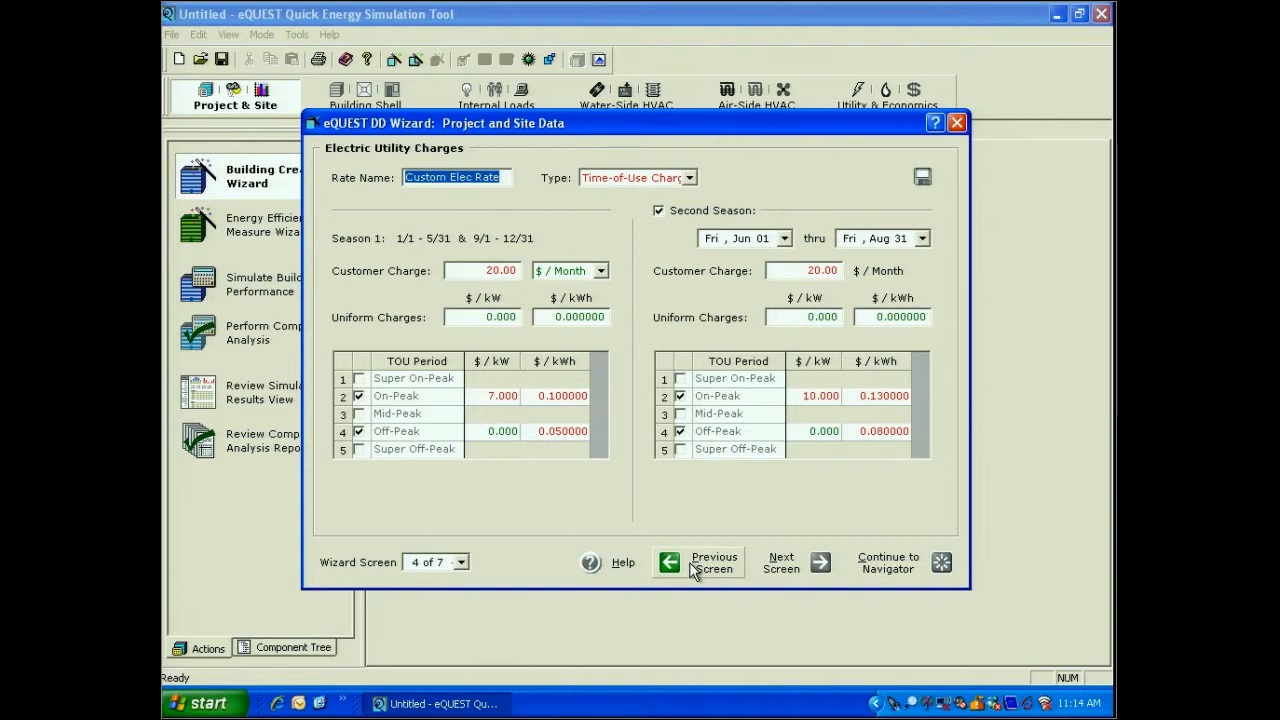
# Step: Go to the Electric Utility Time-of-Use Periods and assign On-Peak hours from 7am to 7pm to season 1's Day 1
pyautogui.click(461, 562)
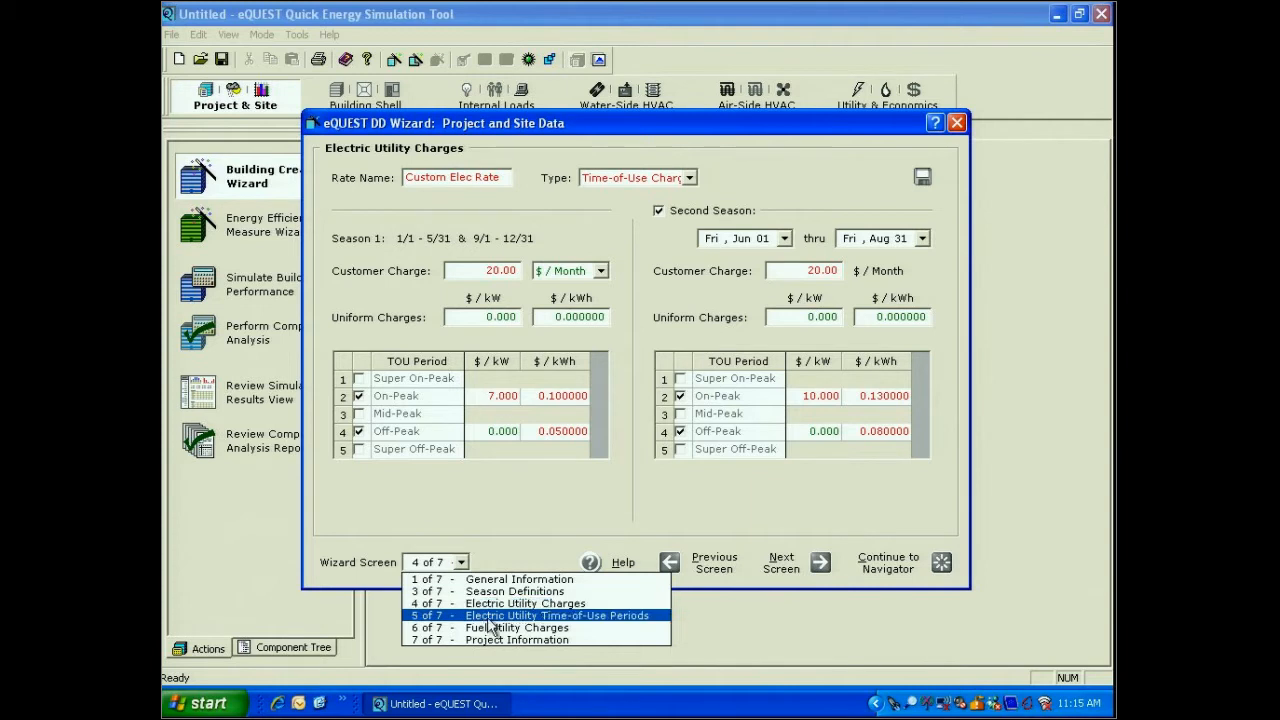
pyautogui.click(489, 618)
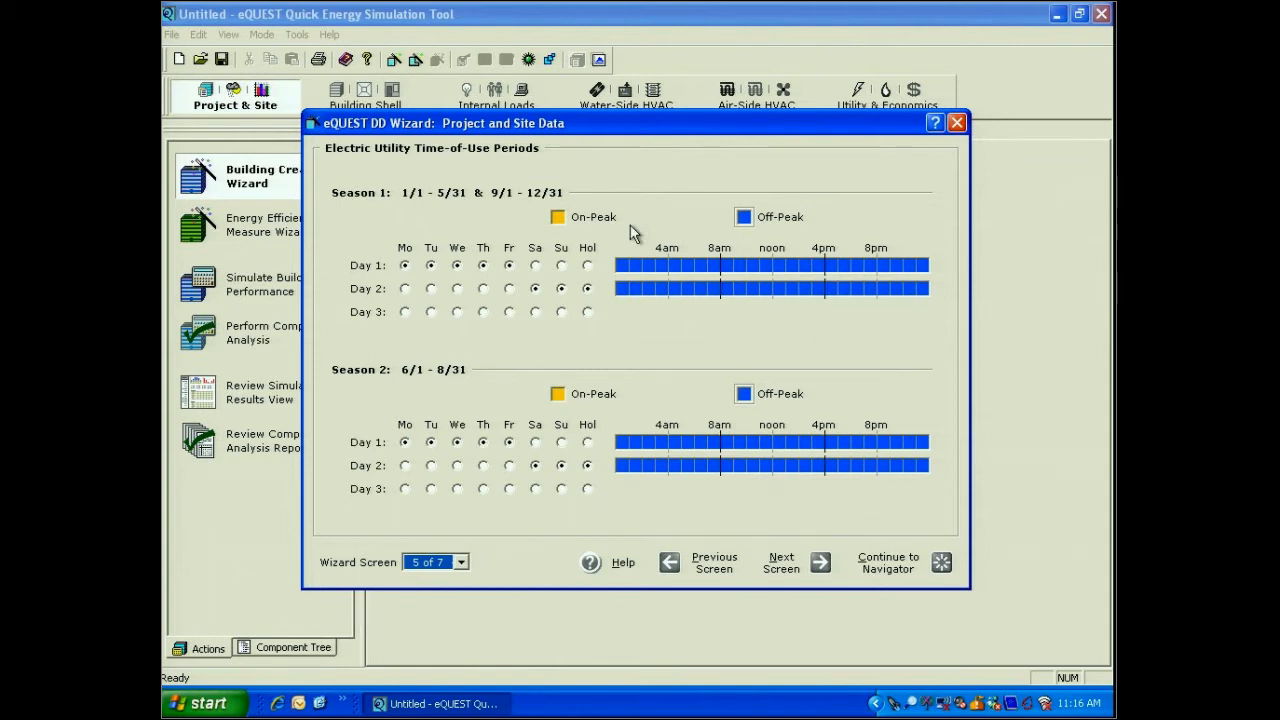
pyautogui.click(558, 217)
pyautogui.click(713, 265)
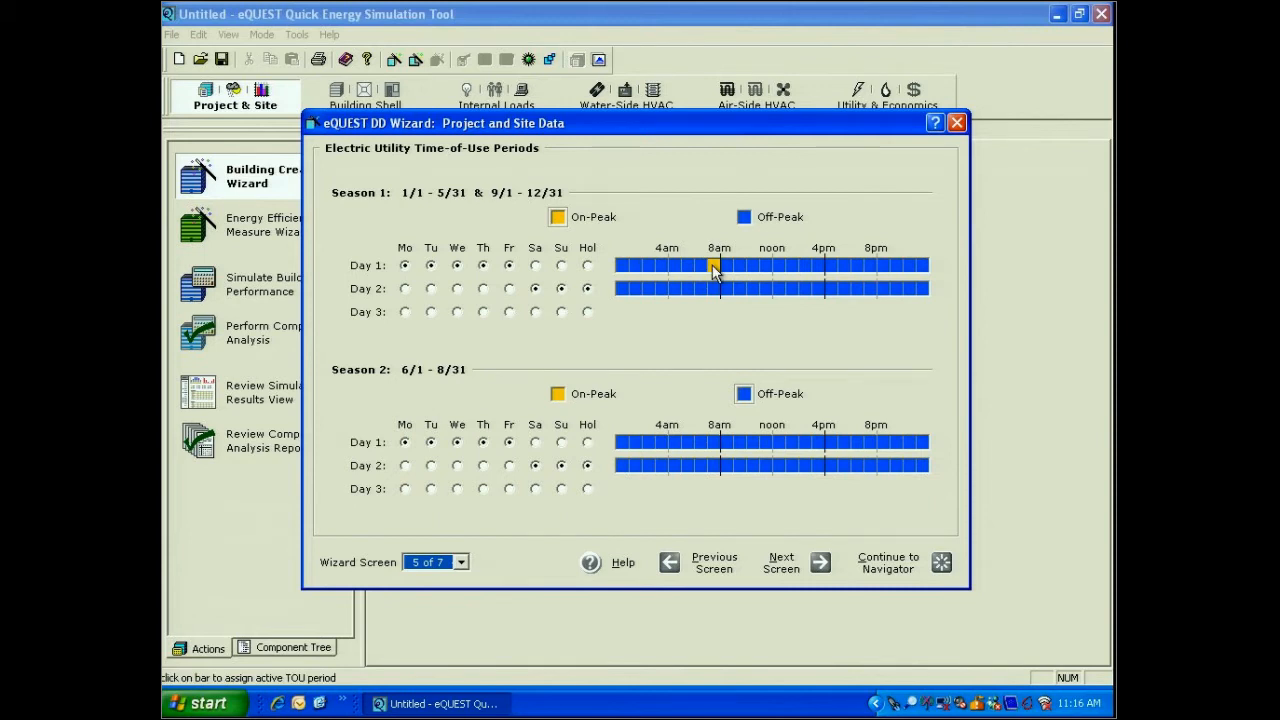
pyautogui.moveTo(715, 268); pyautogui.dragTo(785, 266)
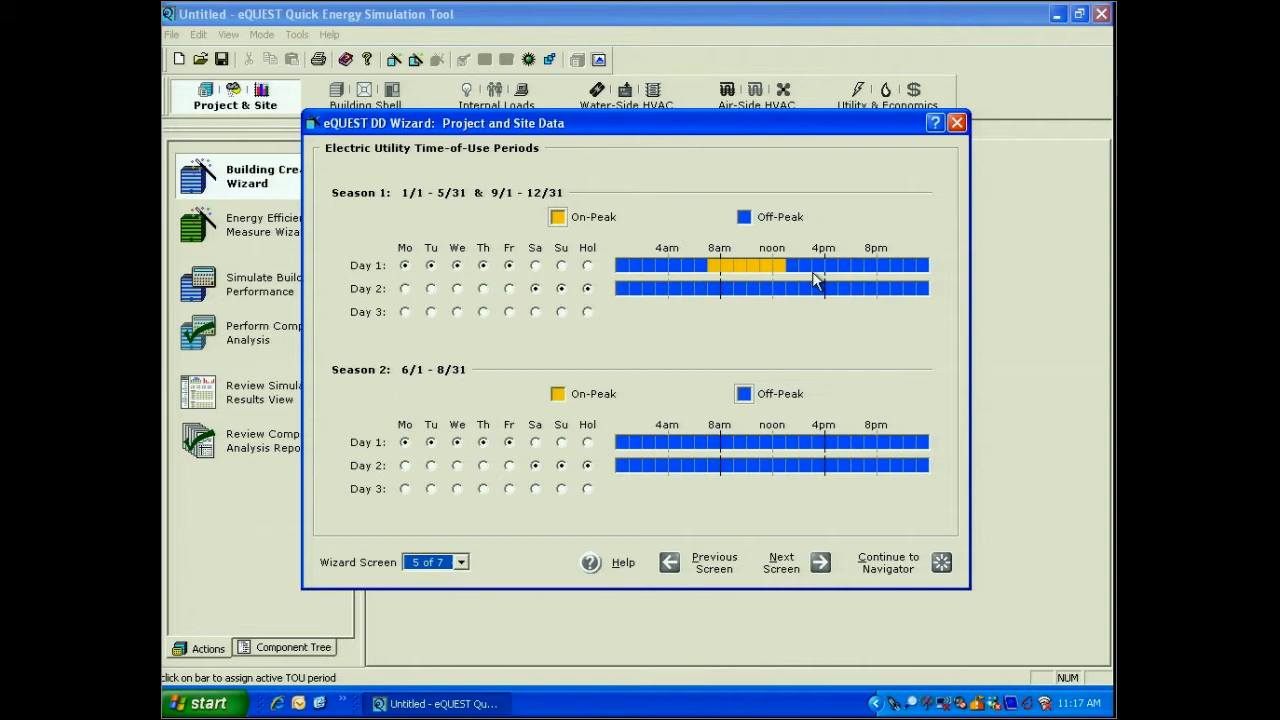
pyautogui.moveTo(813, 272); pyautogui.dragTo(858, 268)
# Step: Assign On-Peak hours from 7am to 7pm to season 2's Day 1 and review both seasons' time-of-use periods
pyautogui.moveTo(710, 442); pyautogui.dragTo(812, 447)
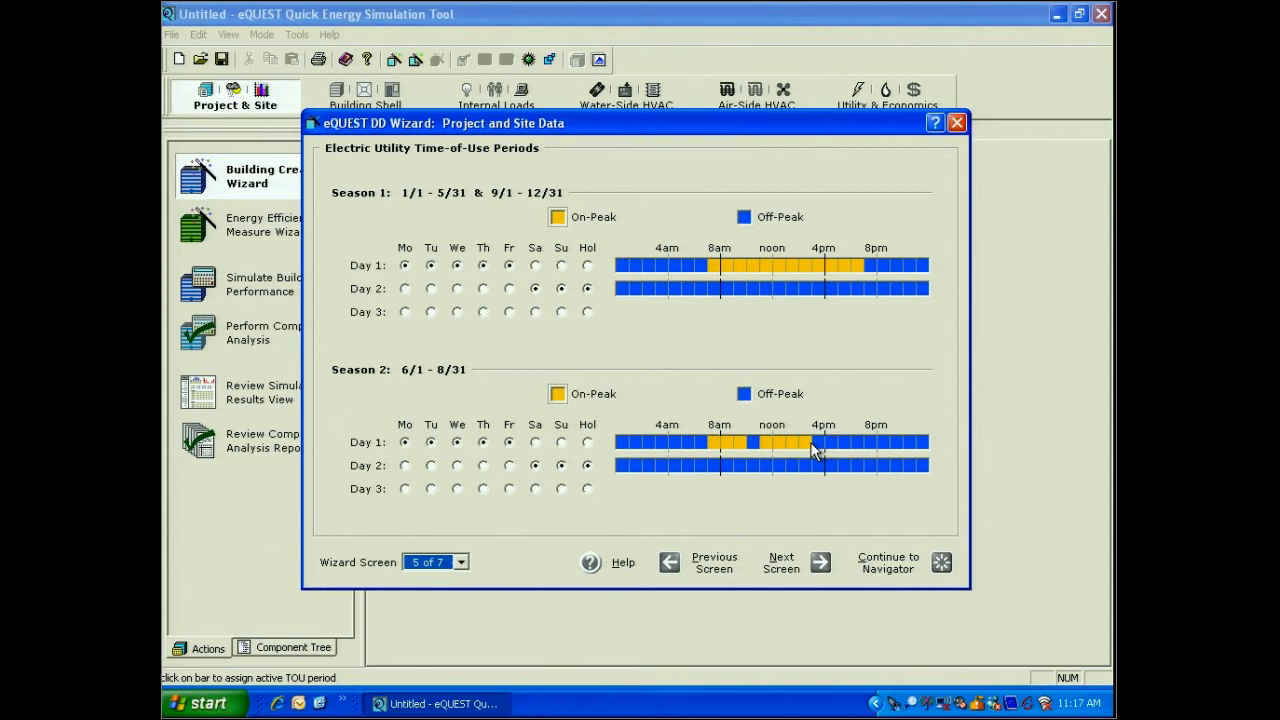
pyautogui.click(790, 567)
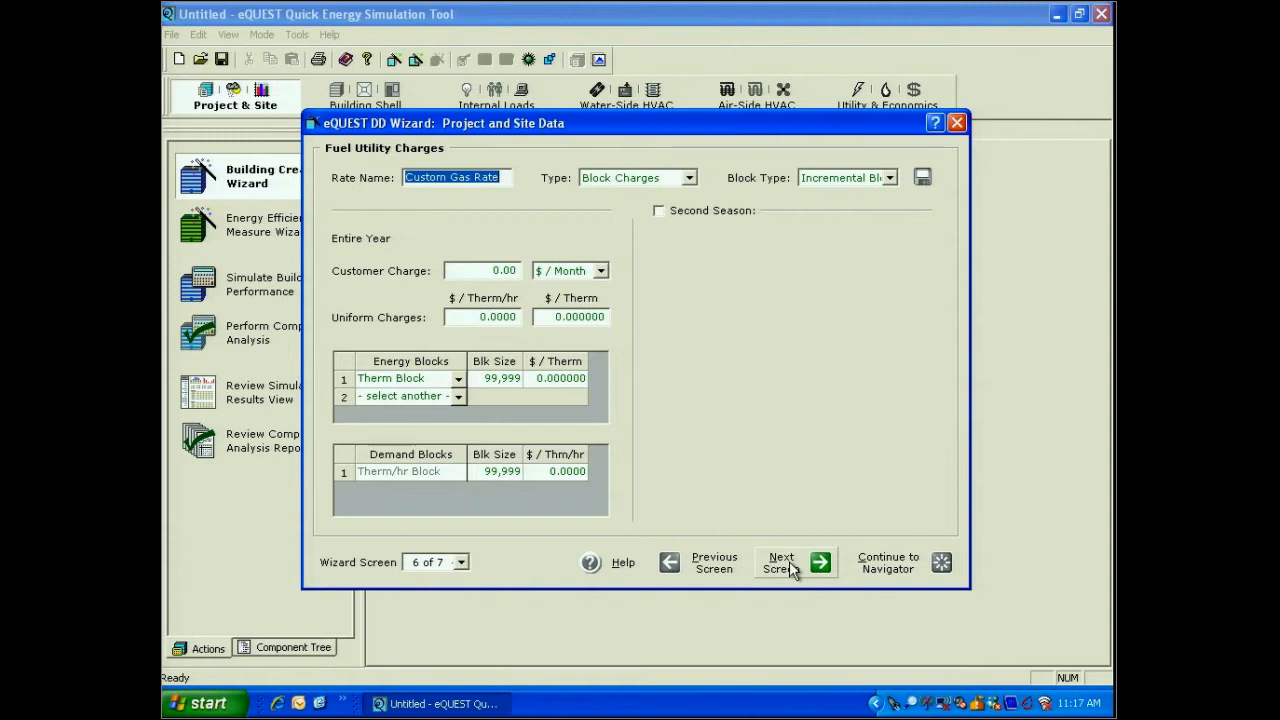
pyautogui.click(724, 562)
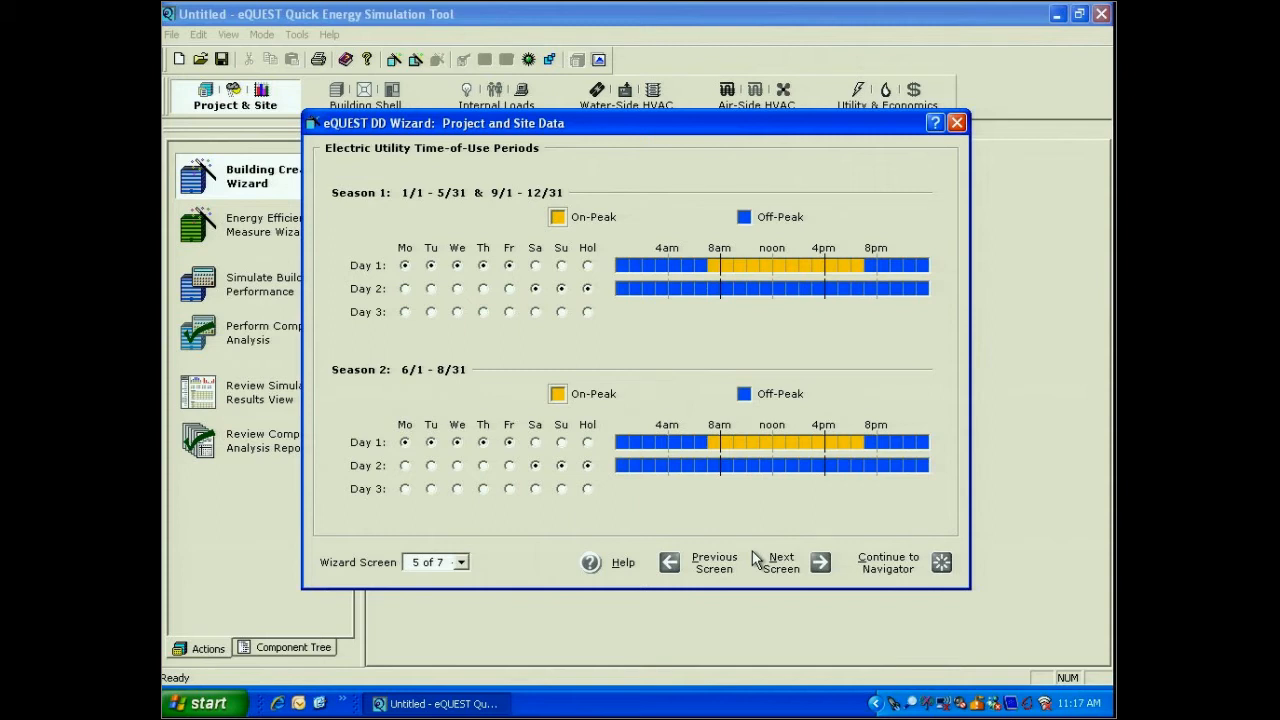
pyautogui.moveTo(867, 266); pyautogui.dragTo(889, 268)
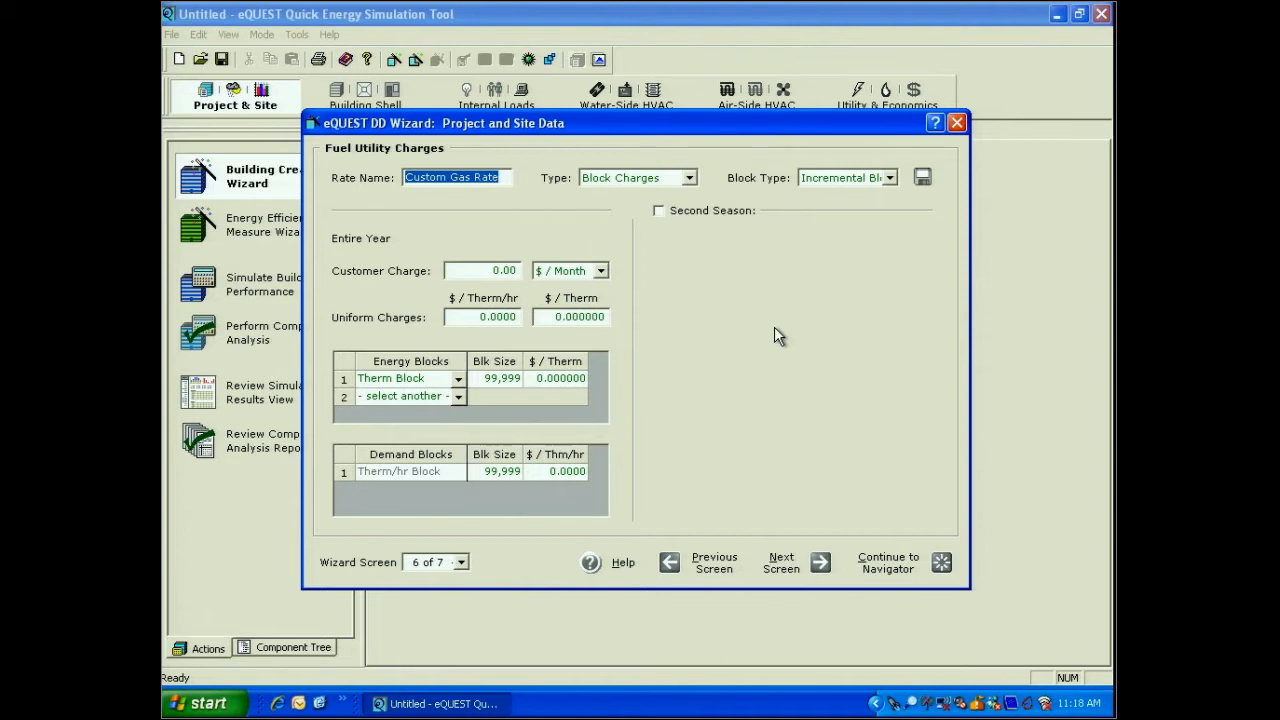
# Step: Set the gas rate type to Uniform Charges and its customer charge to 25.00 $/month
pyautogui.click(689, 178)
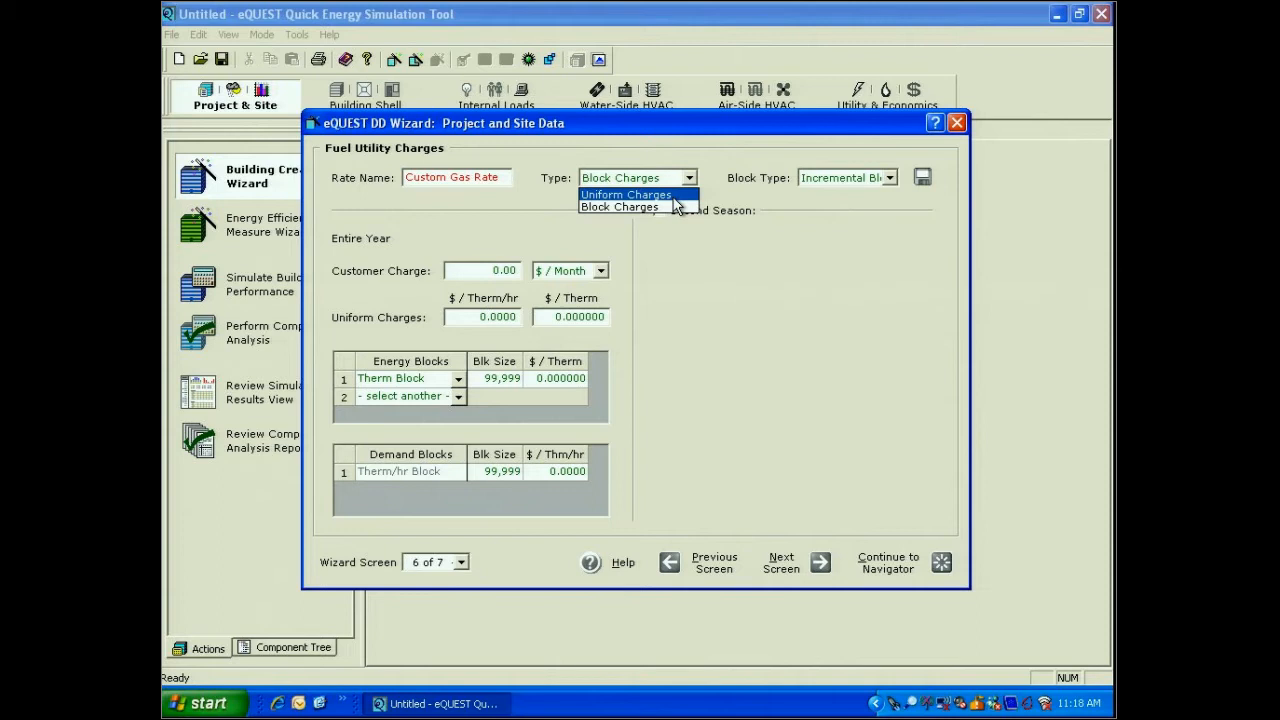
pyautogui.click(674, 198)
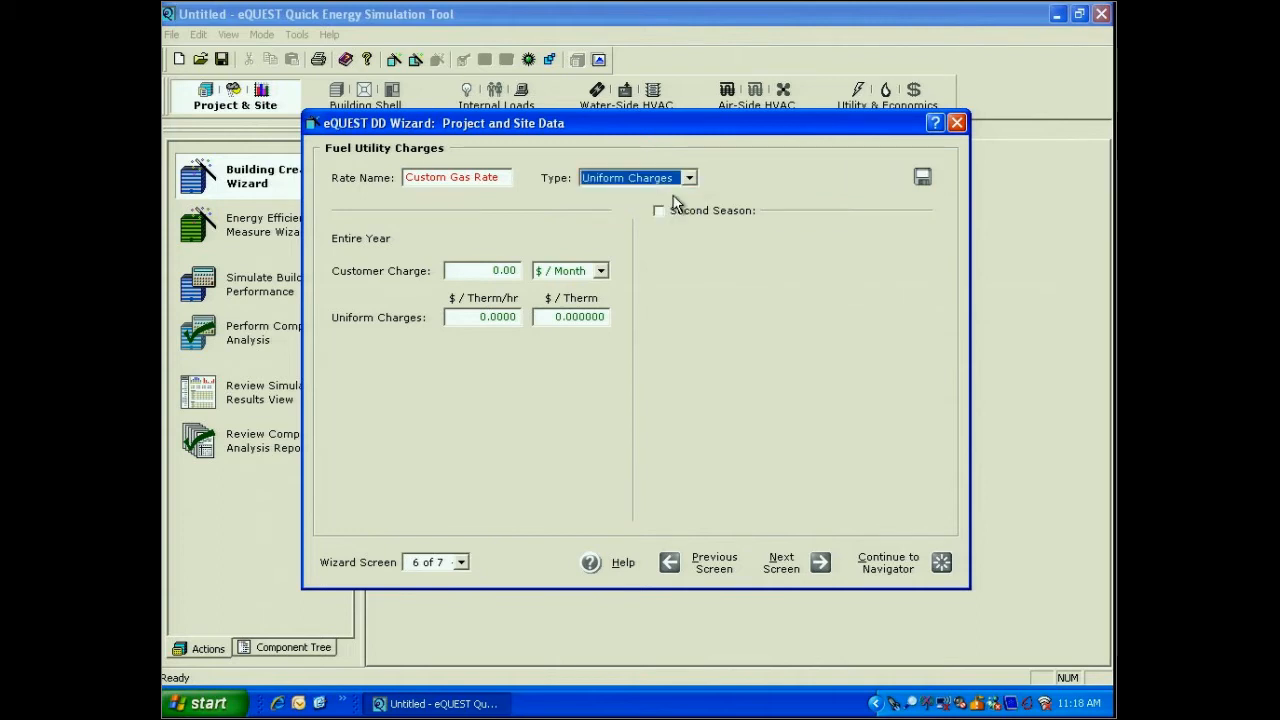
pyautogui.click(492, 270)
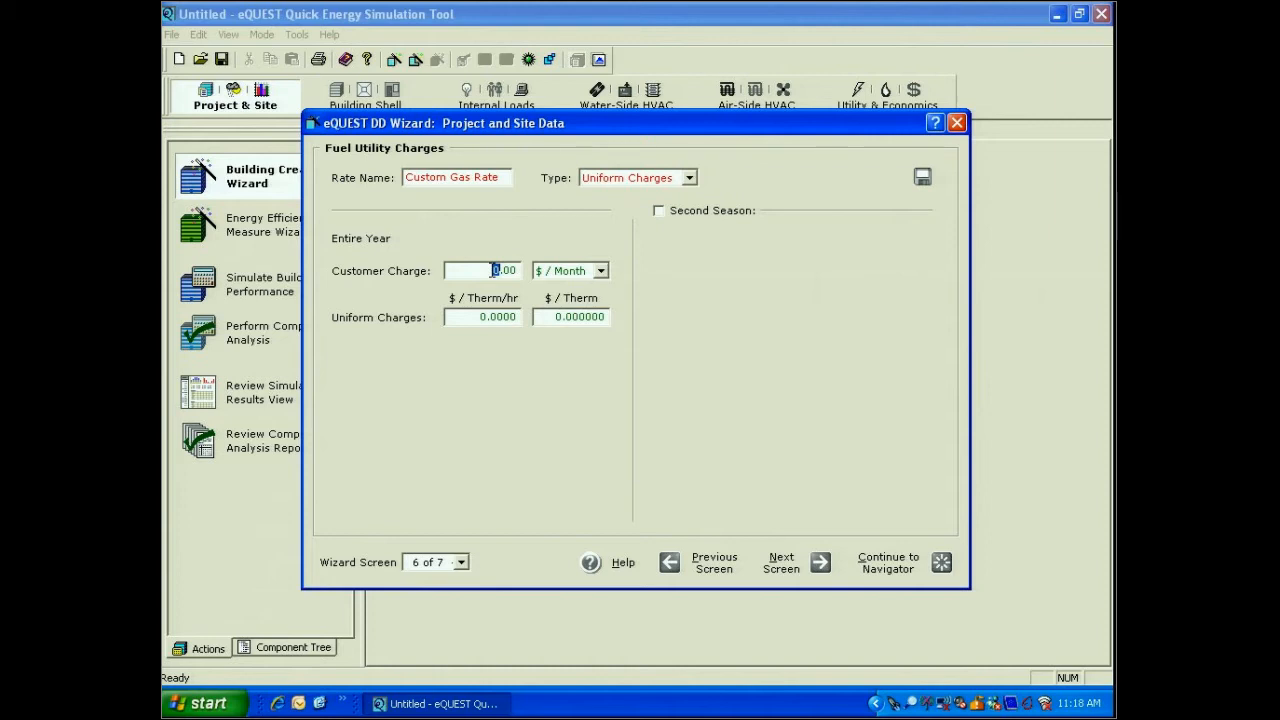
# Step: Enable a second season for the gas rate, running from April 1 through September 30
pyautogui.click(659, 211)
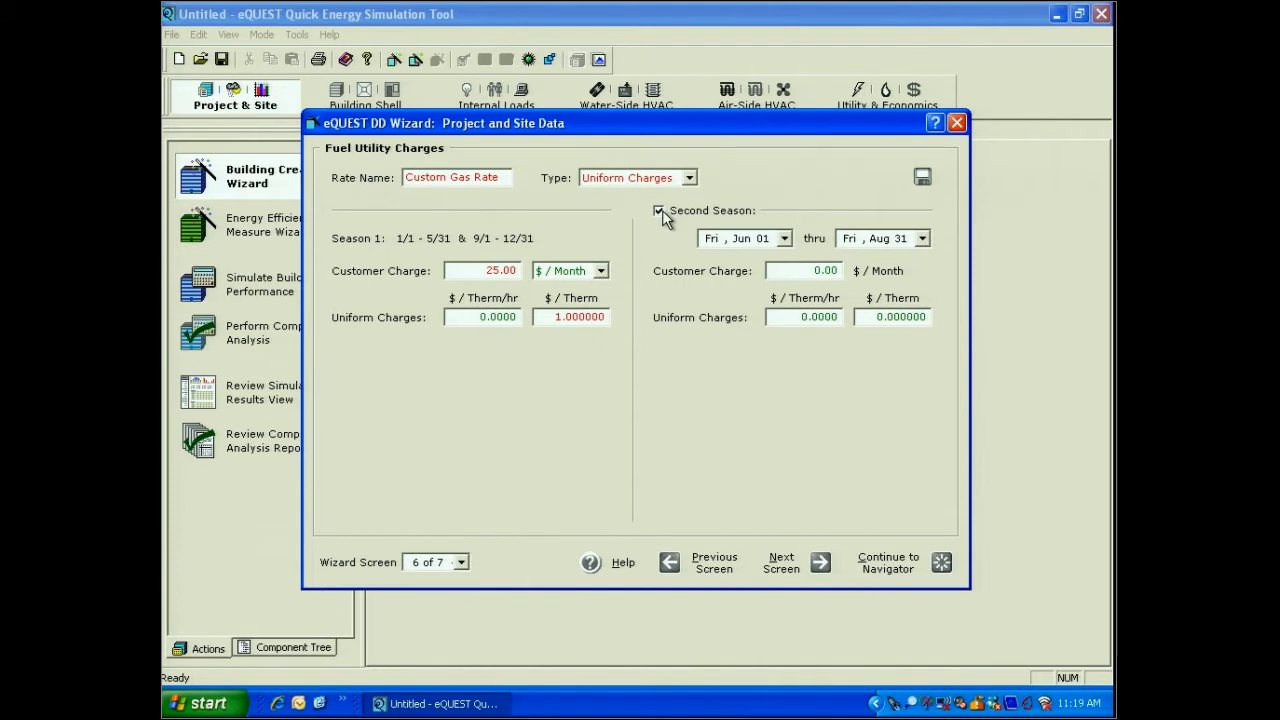
pyautogui.click(785, 238)
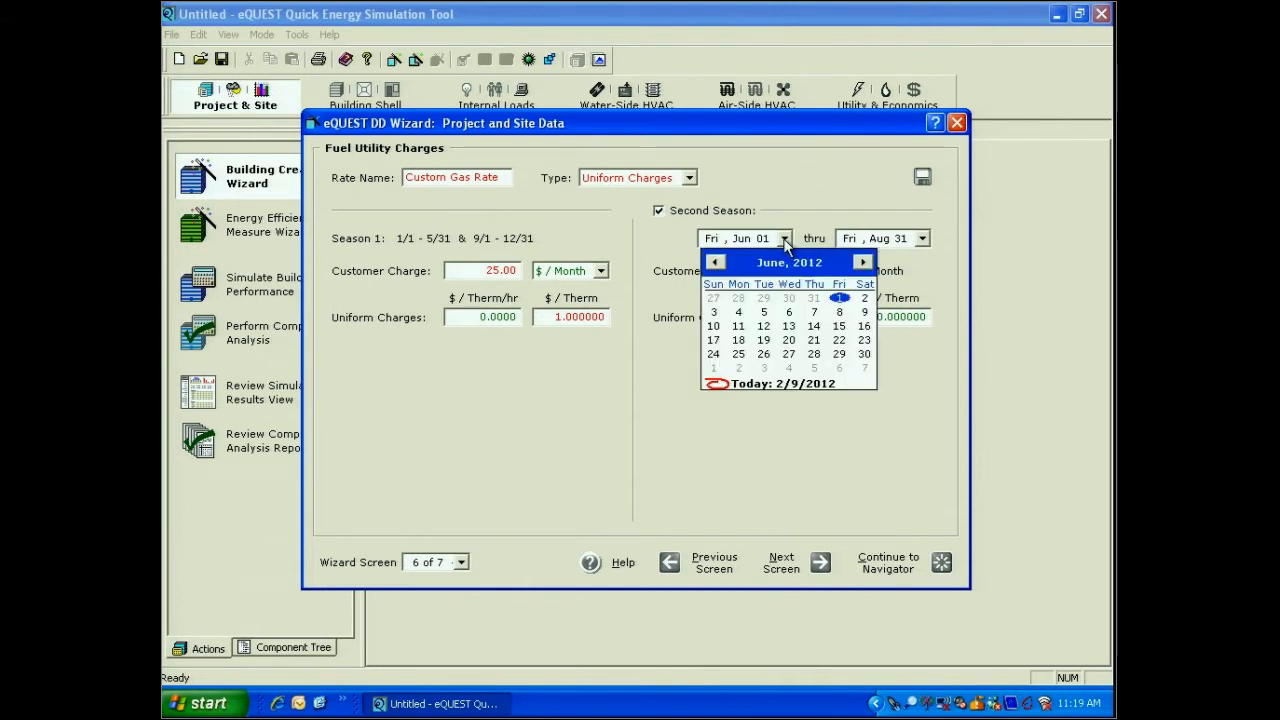
pyautogui.click(714, 262)
pyautogui.click(716, 263)
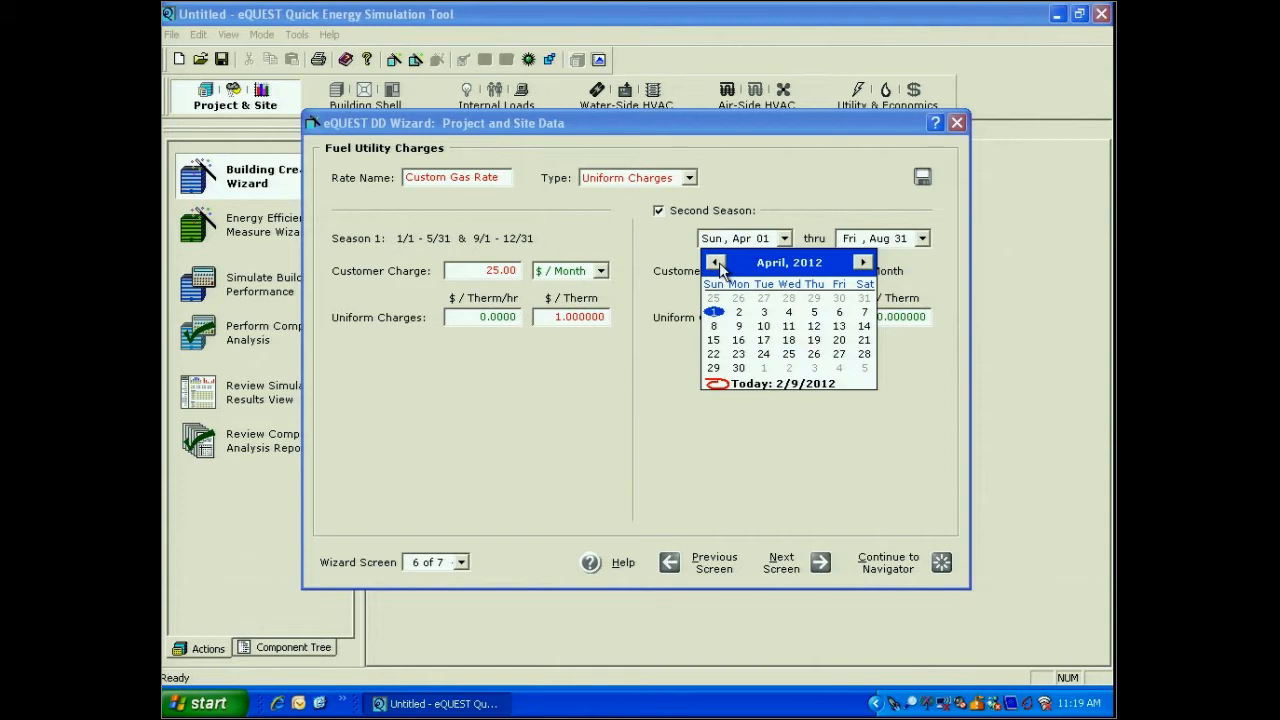
pyautogui.click(712, 313)
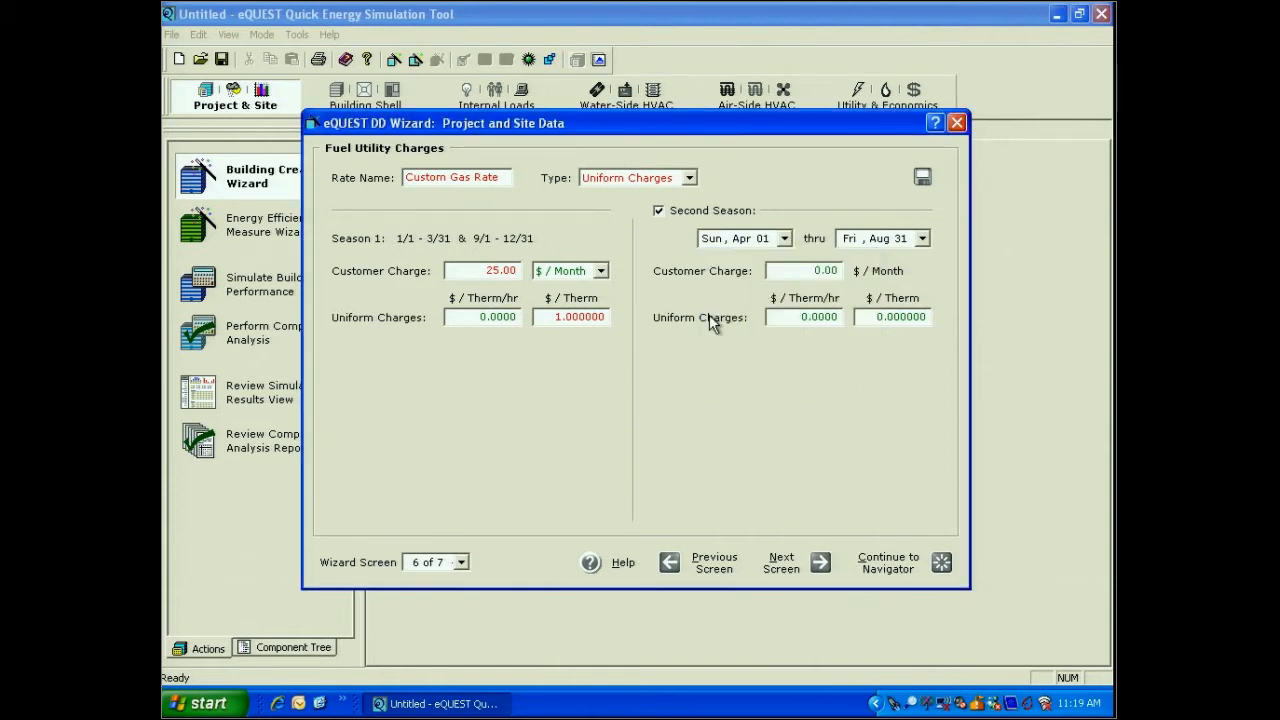
pyautogui.click(921, 239)
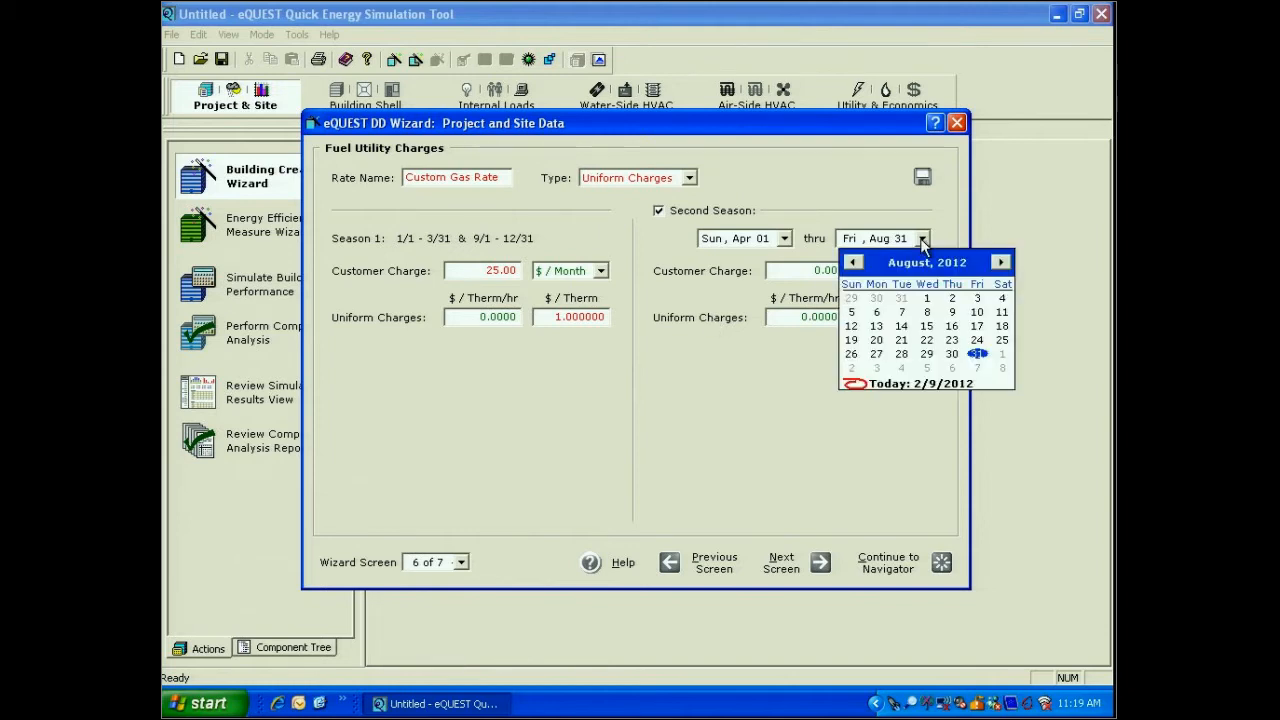
pyautogui.click(1001, 262)
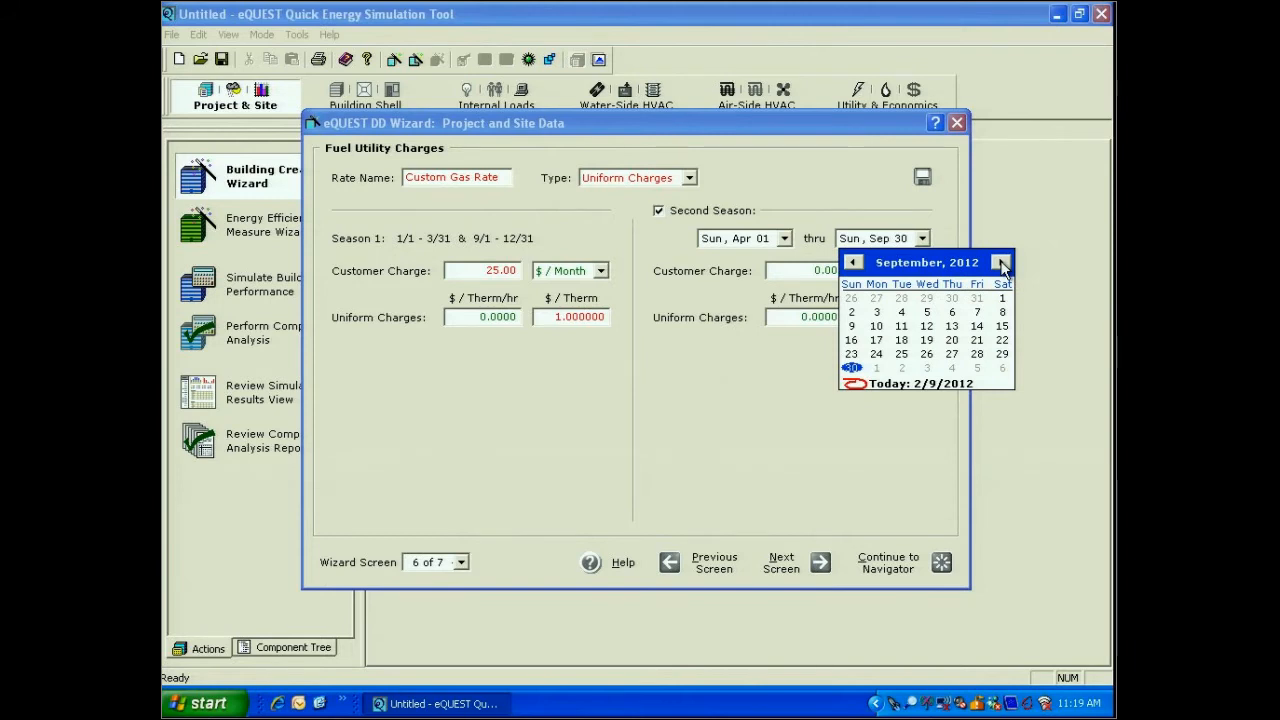
pyautogui.click(922, 239)
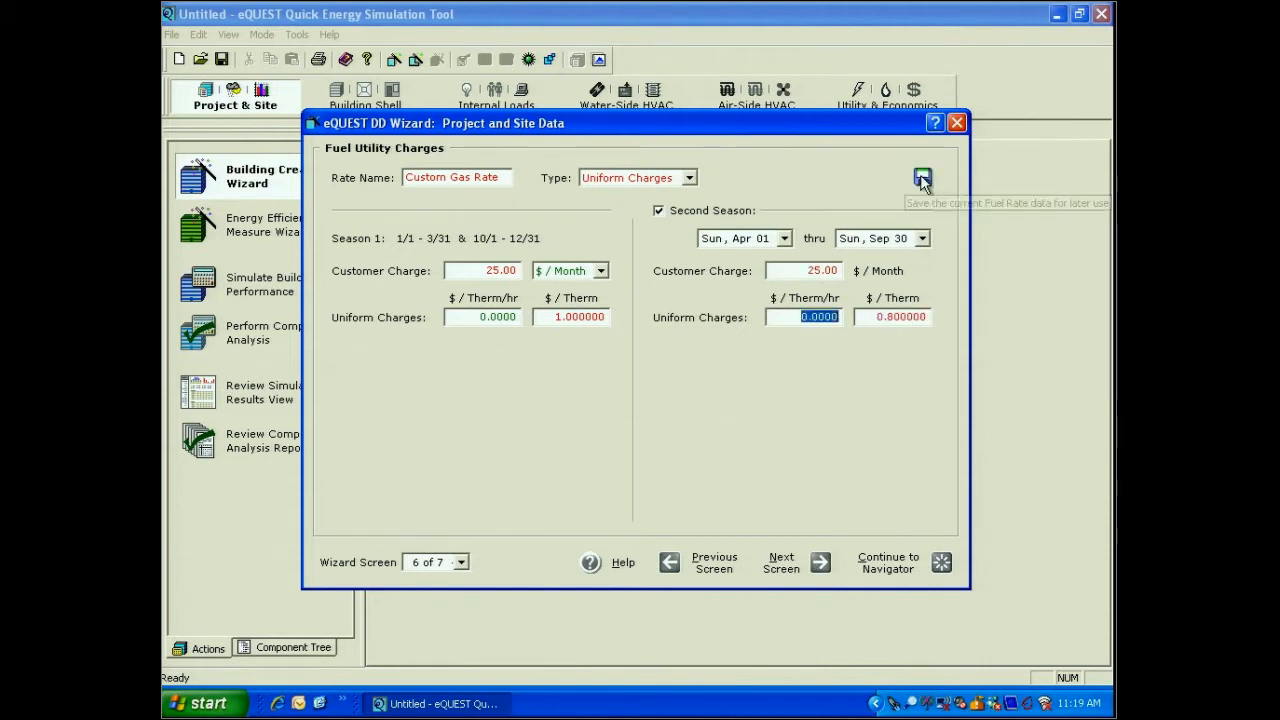
# Step: Save the gas rate to a file in the Rates folder and proceed to the Project Information screen
pyautogui.click(922, 178)
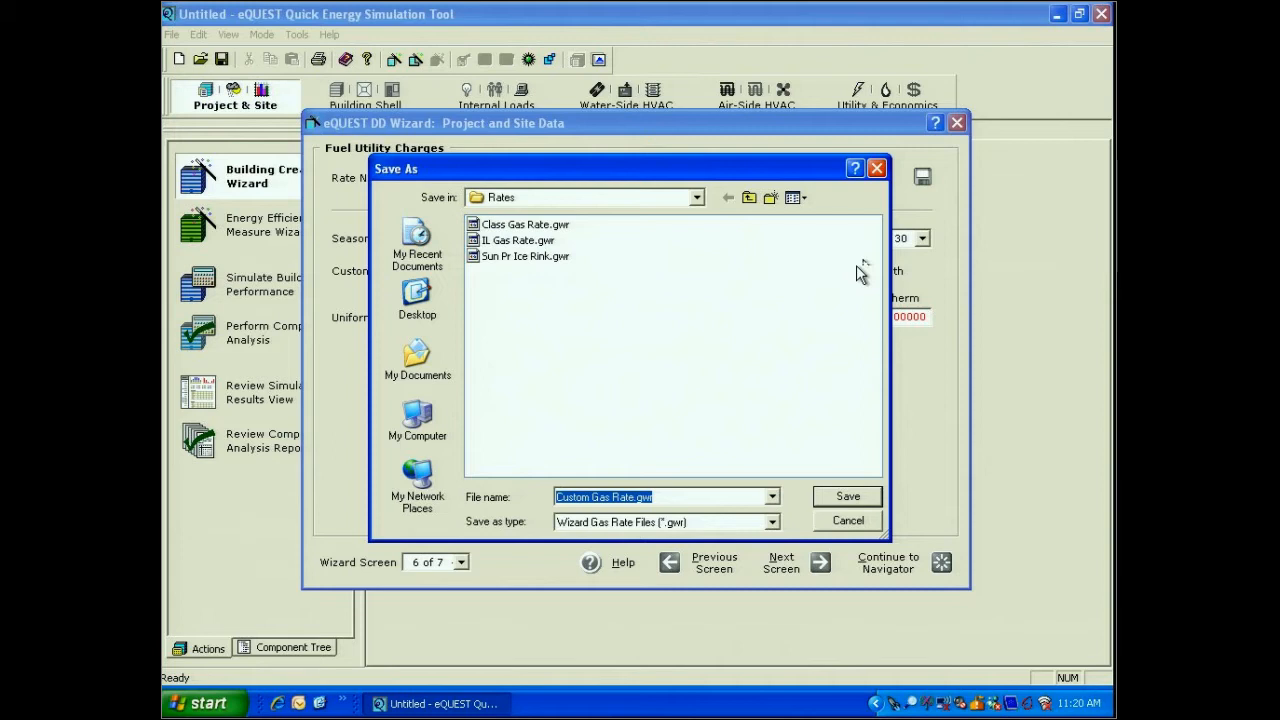
pyautogui.click(851, 497)
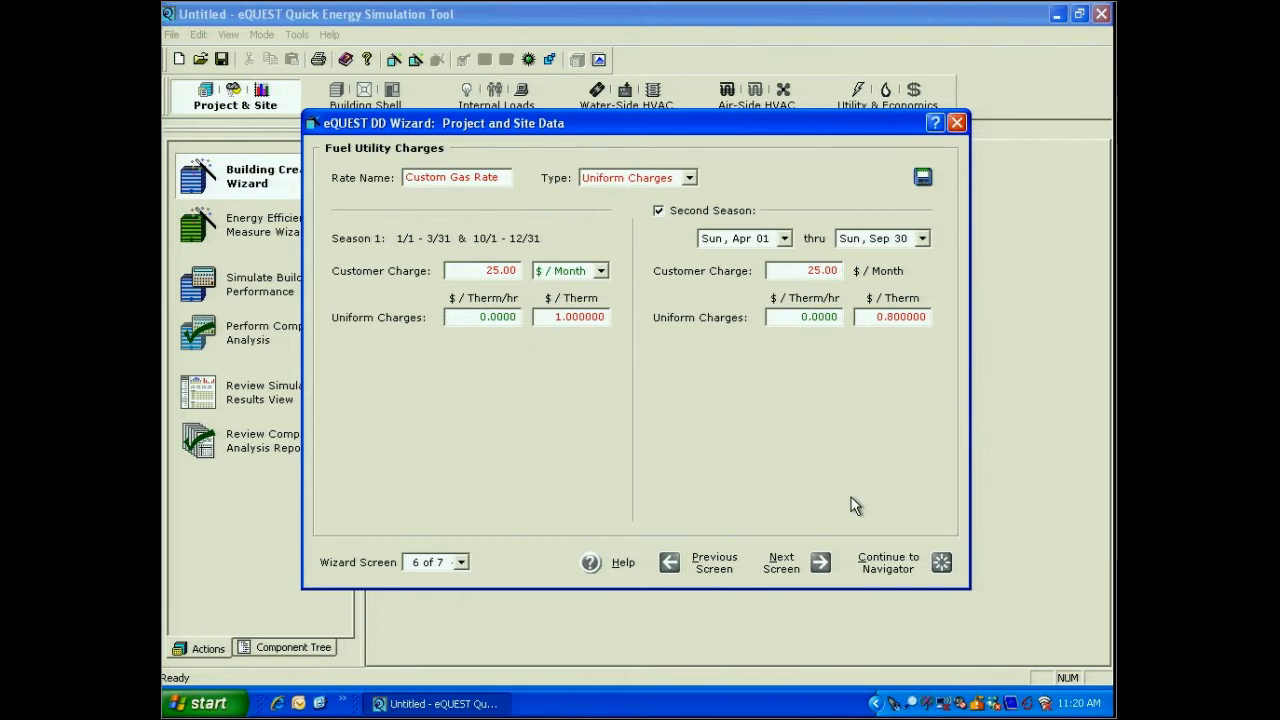
pyautogui.click(820, 562)
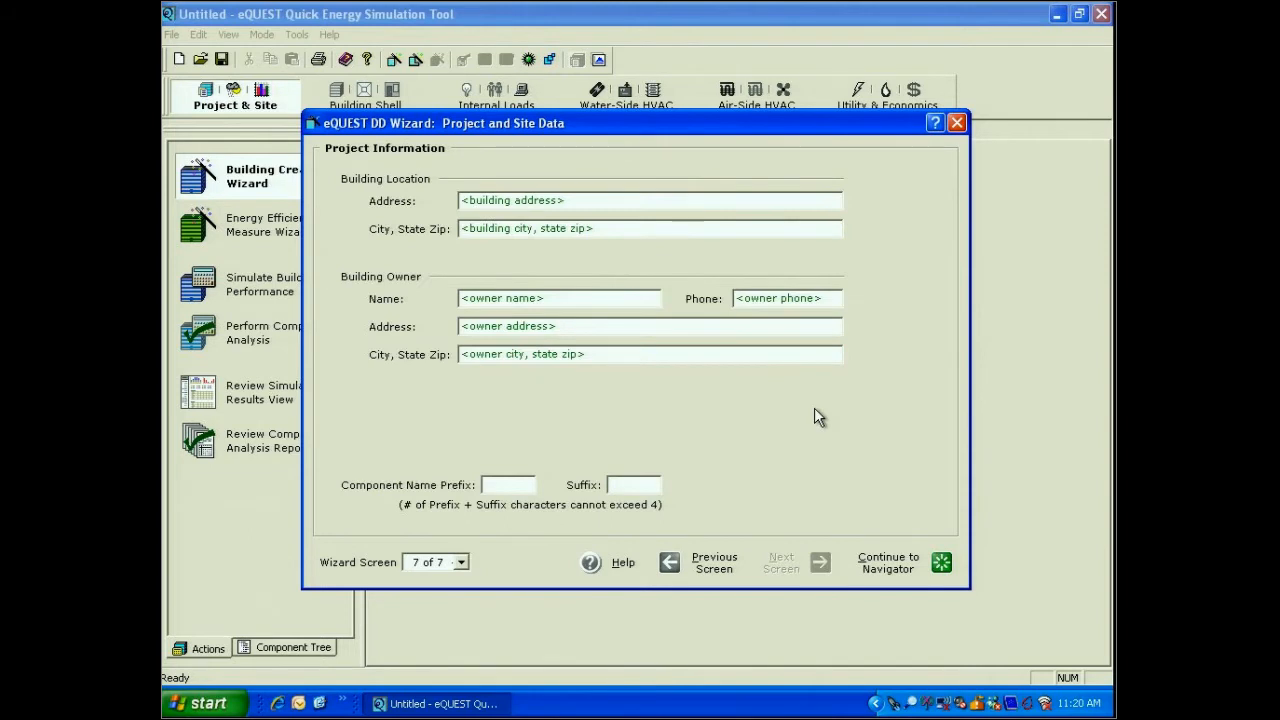
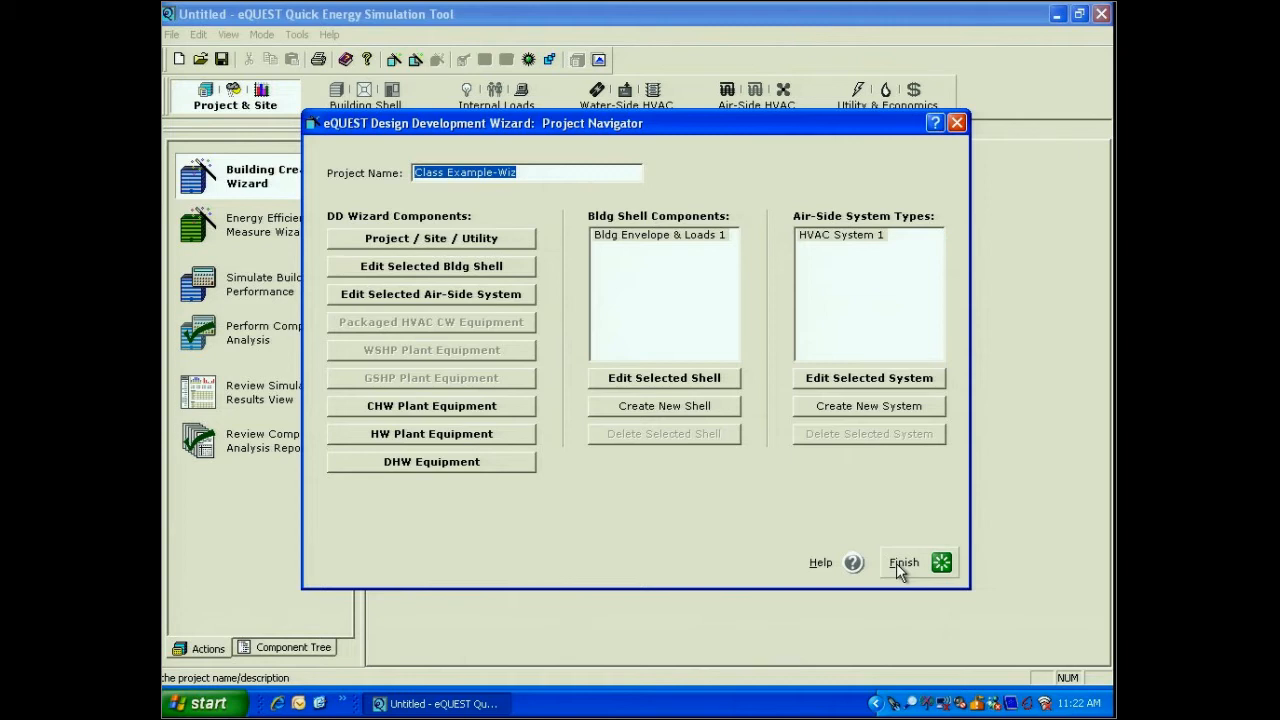
# Step: Review the electric utility charges in the project's site and utility data, and return to the Project Navigator
pyautogui.click(435, 239)
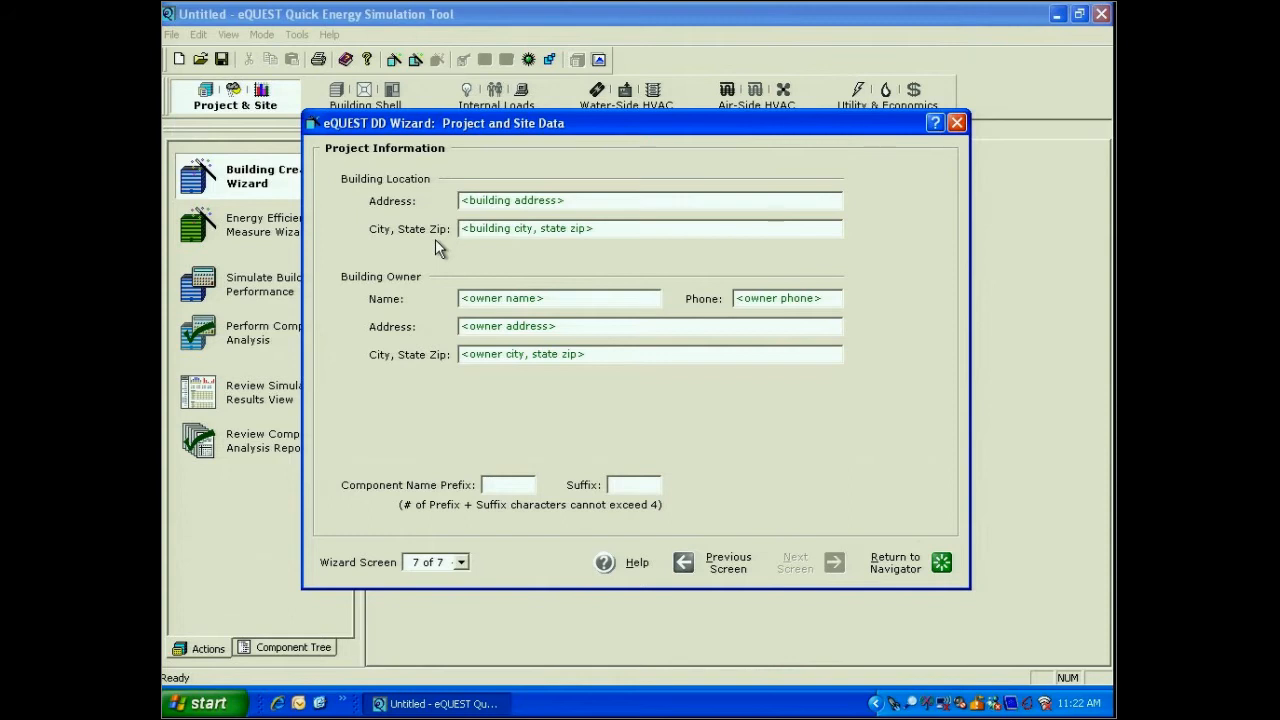
pyautogui.click(459, 562)
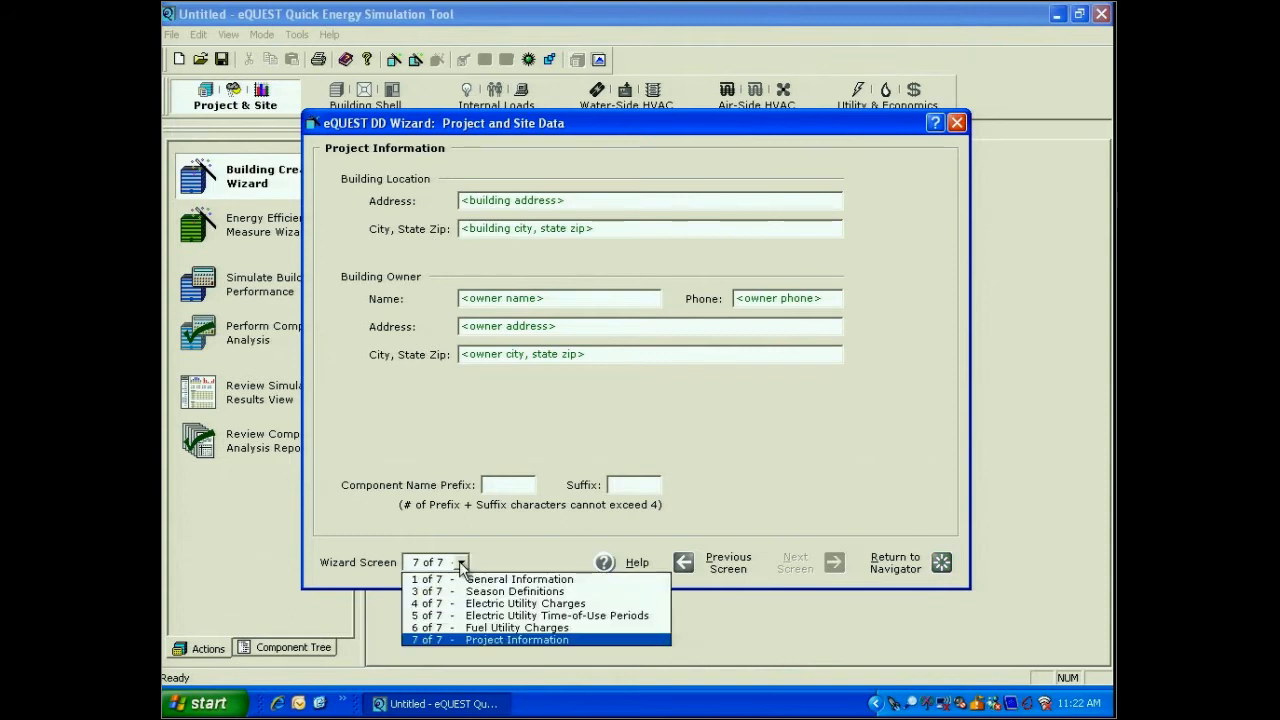
pyautogui.click(525, 603)
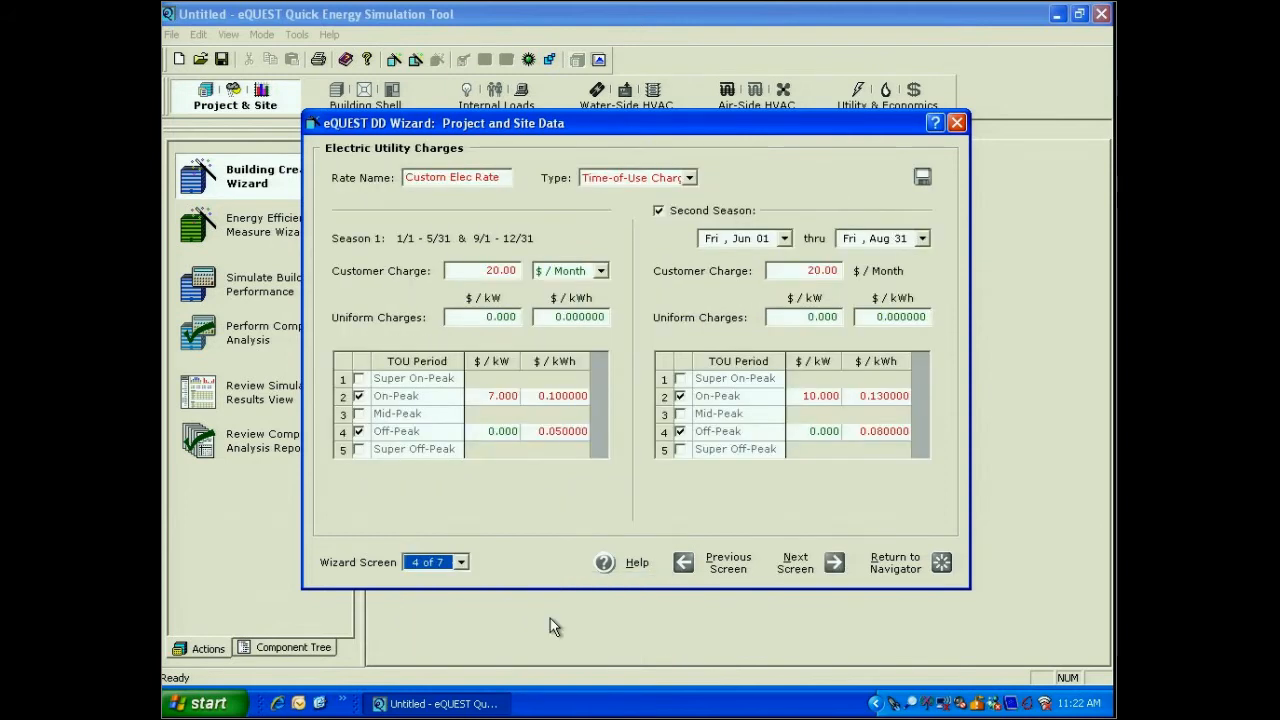
pyautogui.click(803, 558)
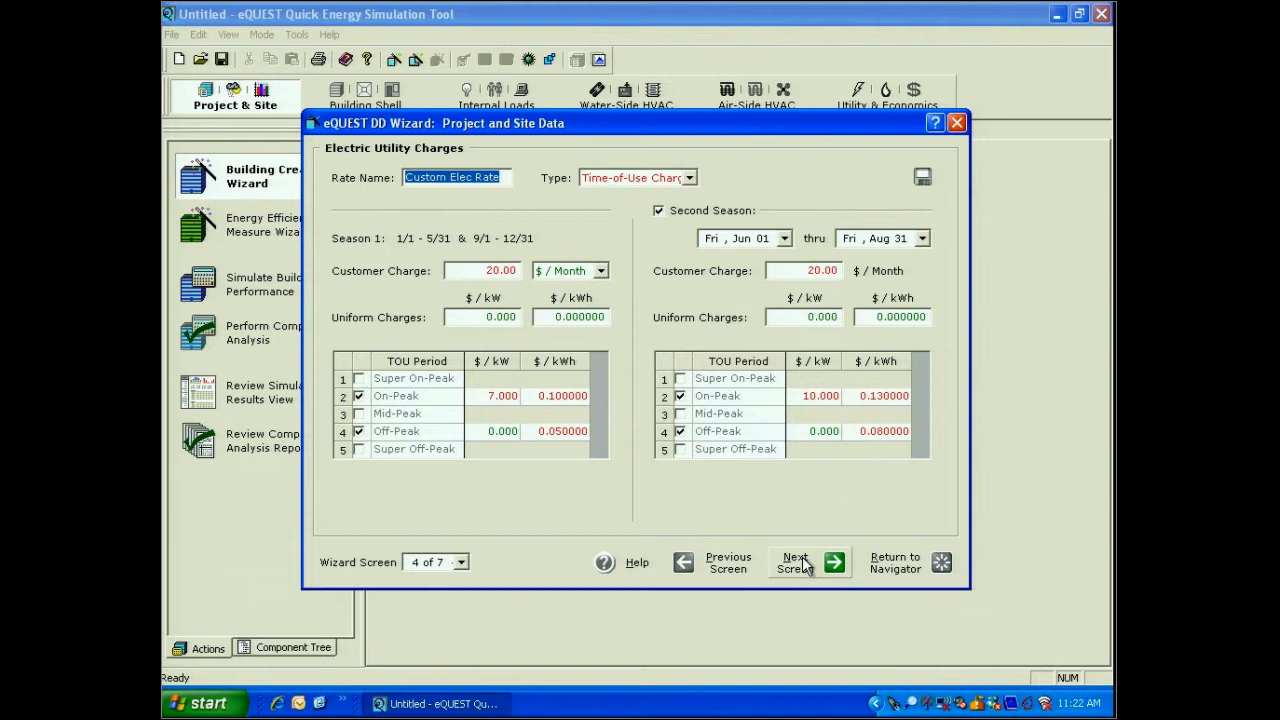
pyautogui.click(913, 568)
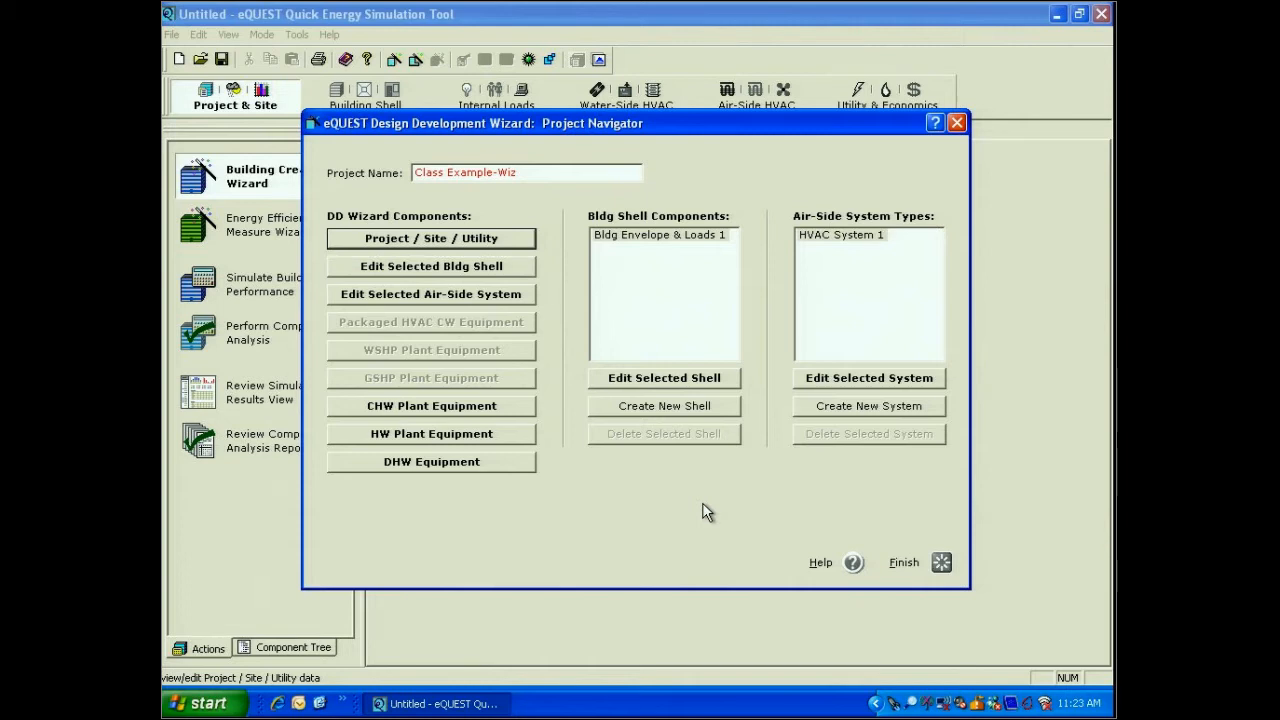
# Step: Open the building shell component, rename it Office Tower and keep its building type as Office Bldg, Mid-Rise
pyautogui.click(418, 270)
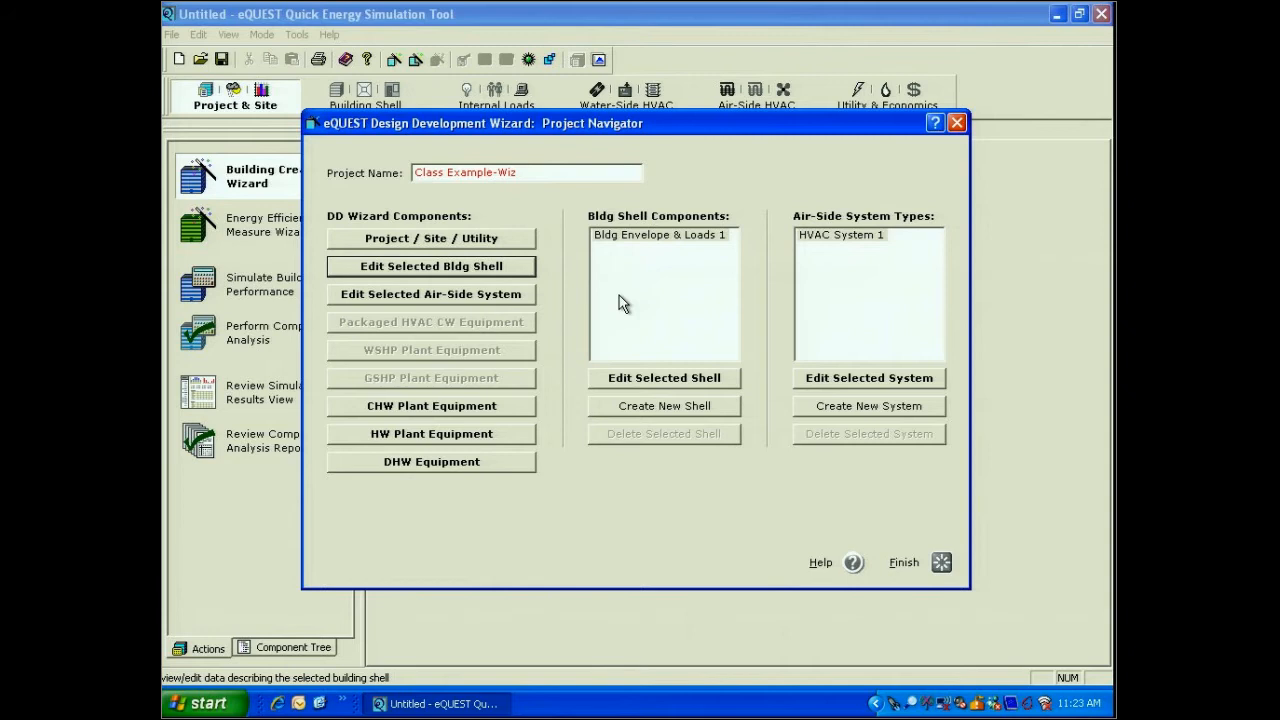
pyautogui.doubleClick(645, 238)
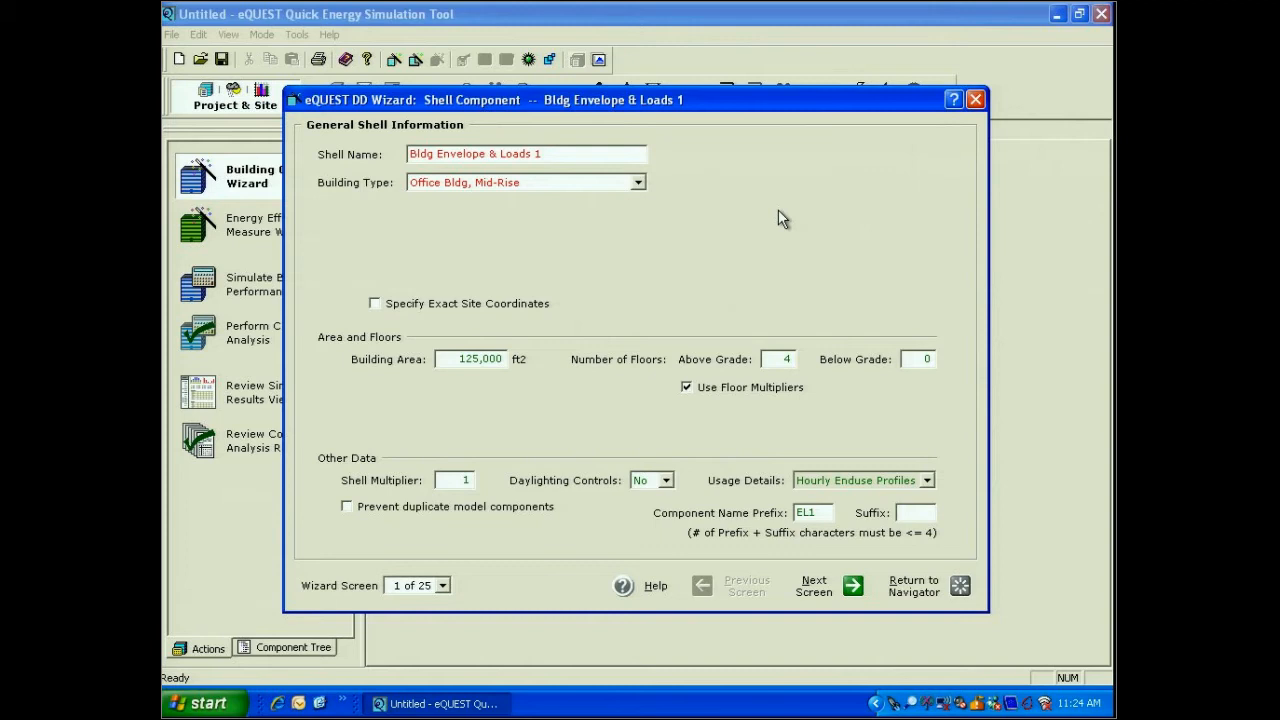
pyautogui.click(561, 156)
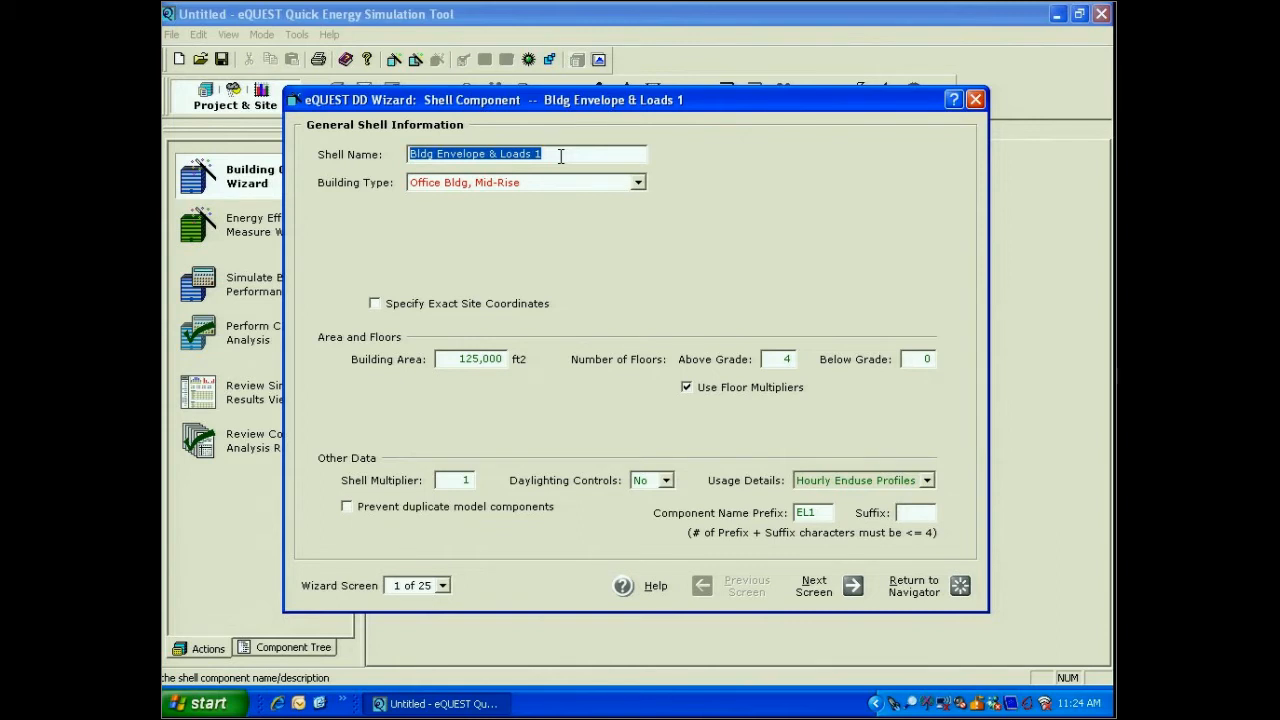
pyautogui.write('Off')
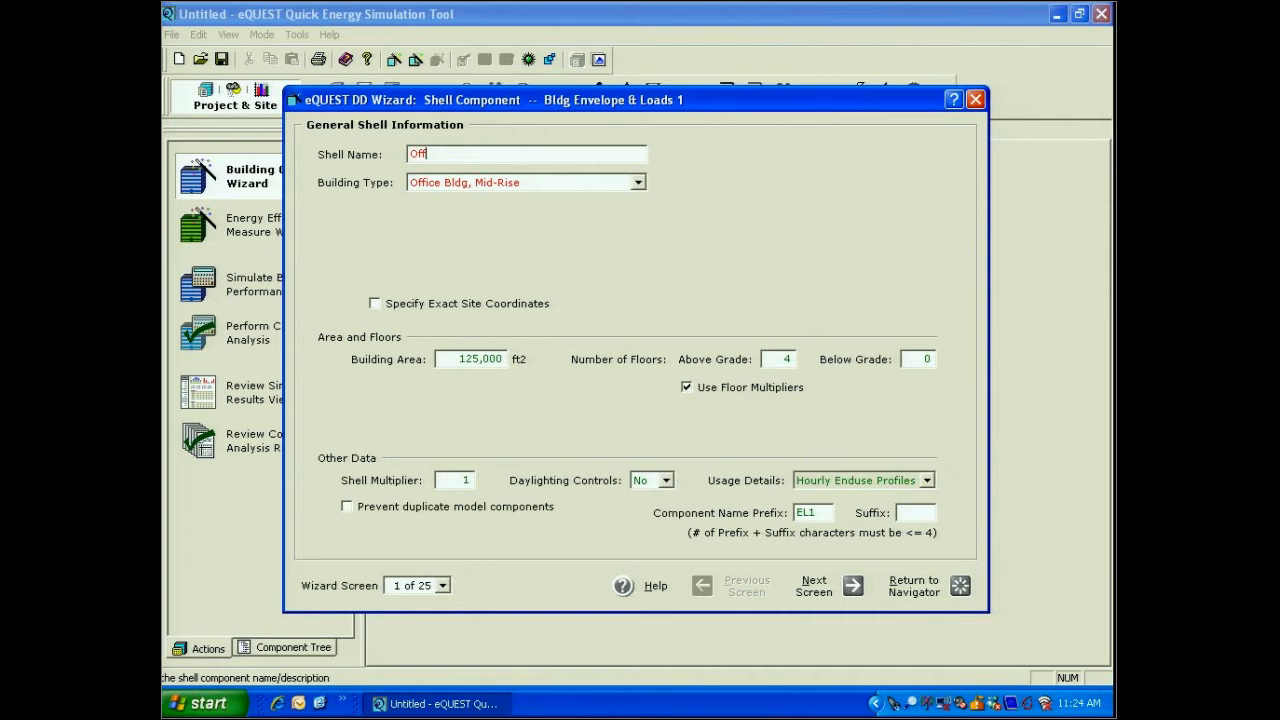
pyautogui.write('ice Tower')
pyautogui.click(637, 182)
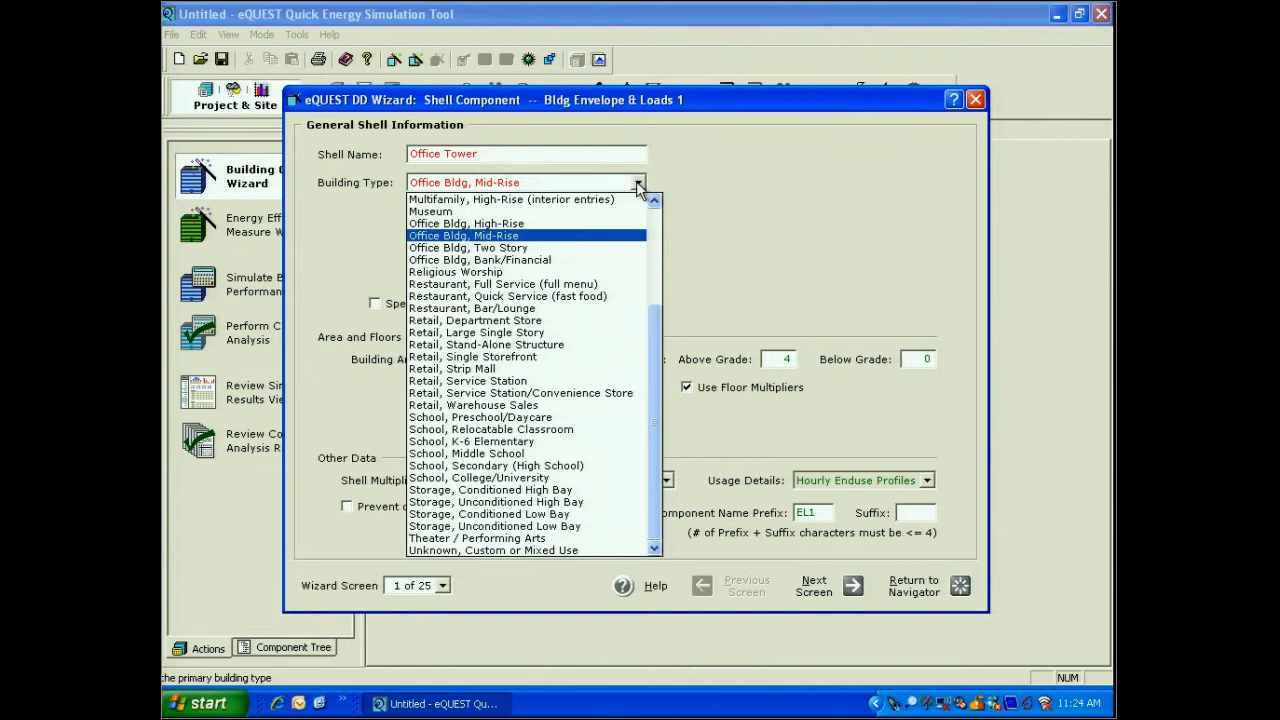
pyautogui.click(637, 184)
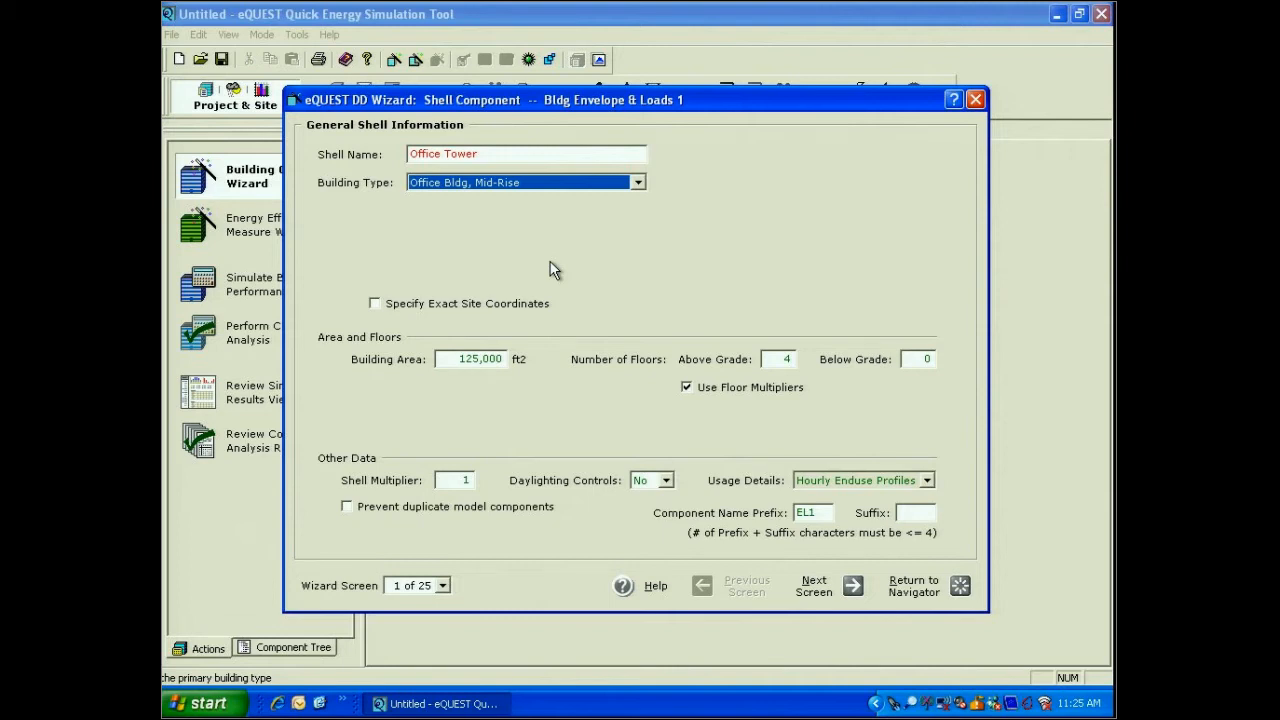
# Step: Enable exact site coordinates, set the shell to 90,000 ft2 with 5 floors above and 1 below grade, and set daylighting controls to Yes
pyautogui.click(375, 303)
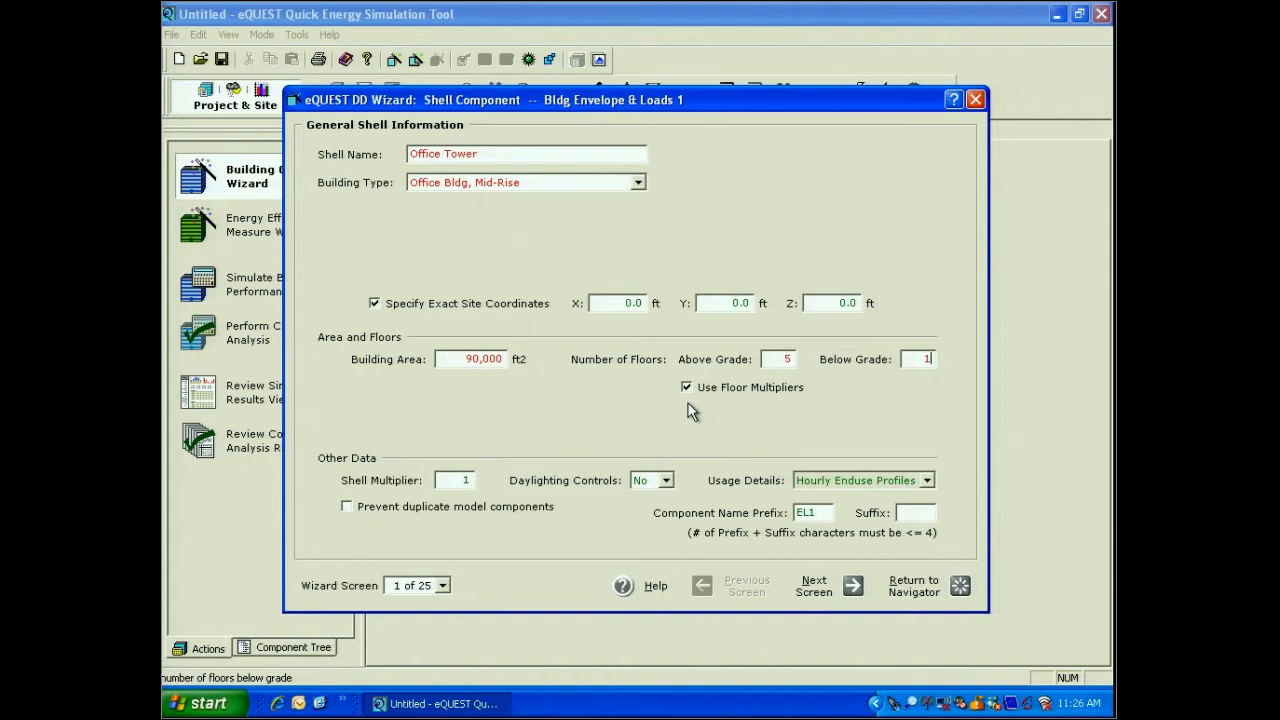
pyautogui.click(666, 481)
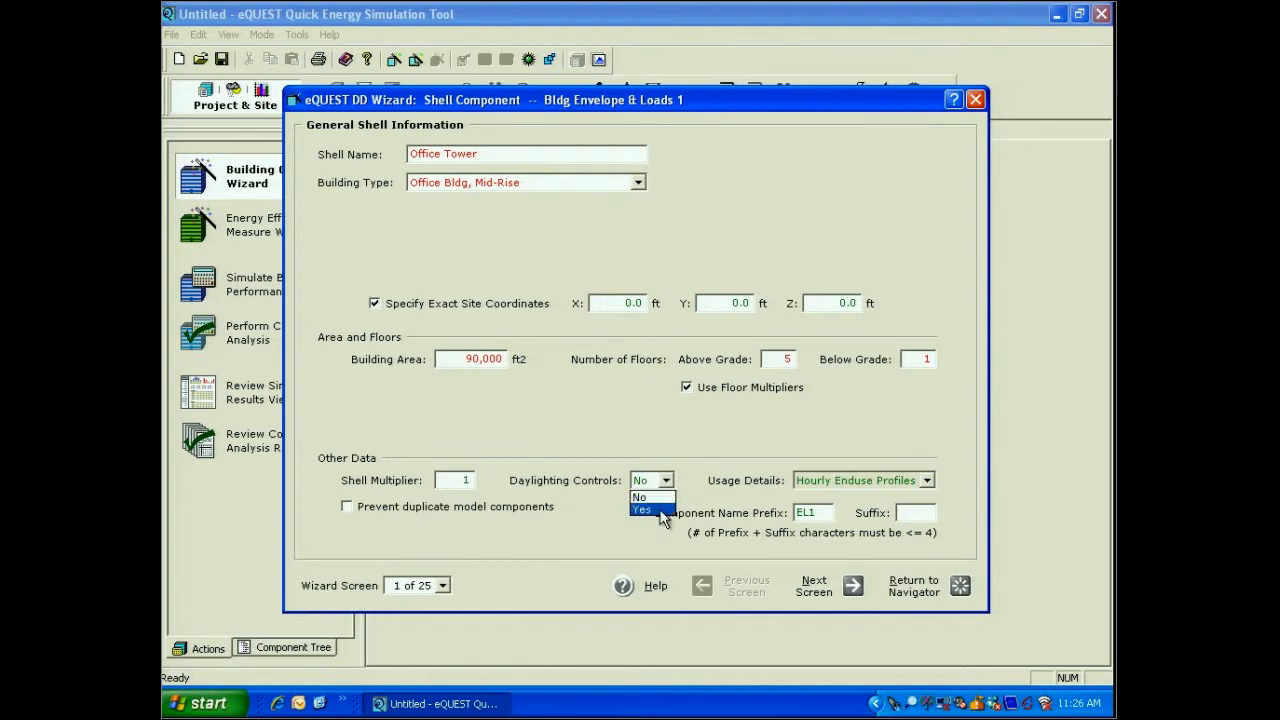
pyautogui.click(662, 511)
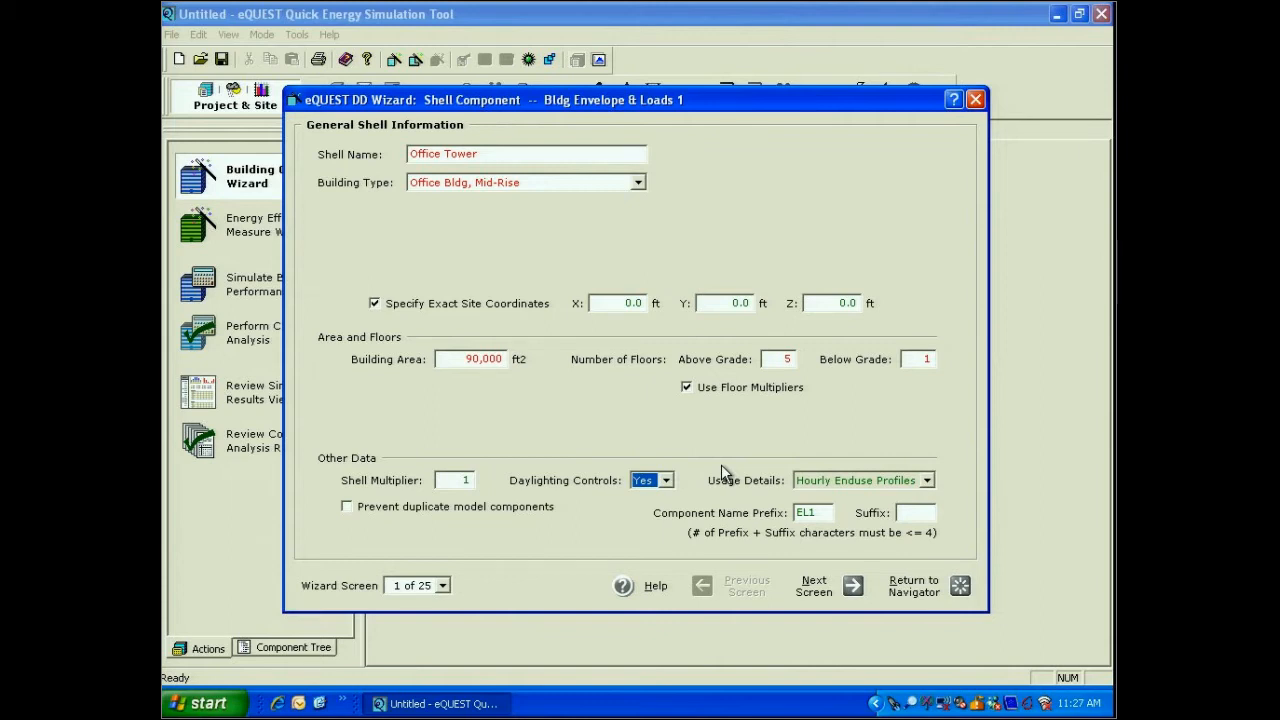
pyautogui.click(927, 481)
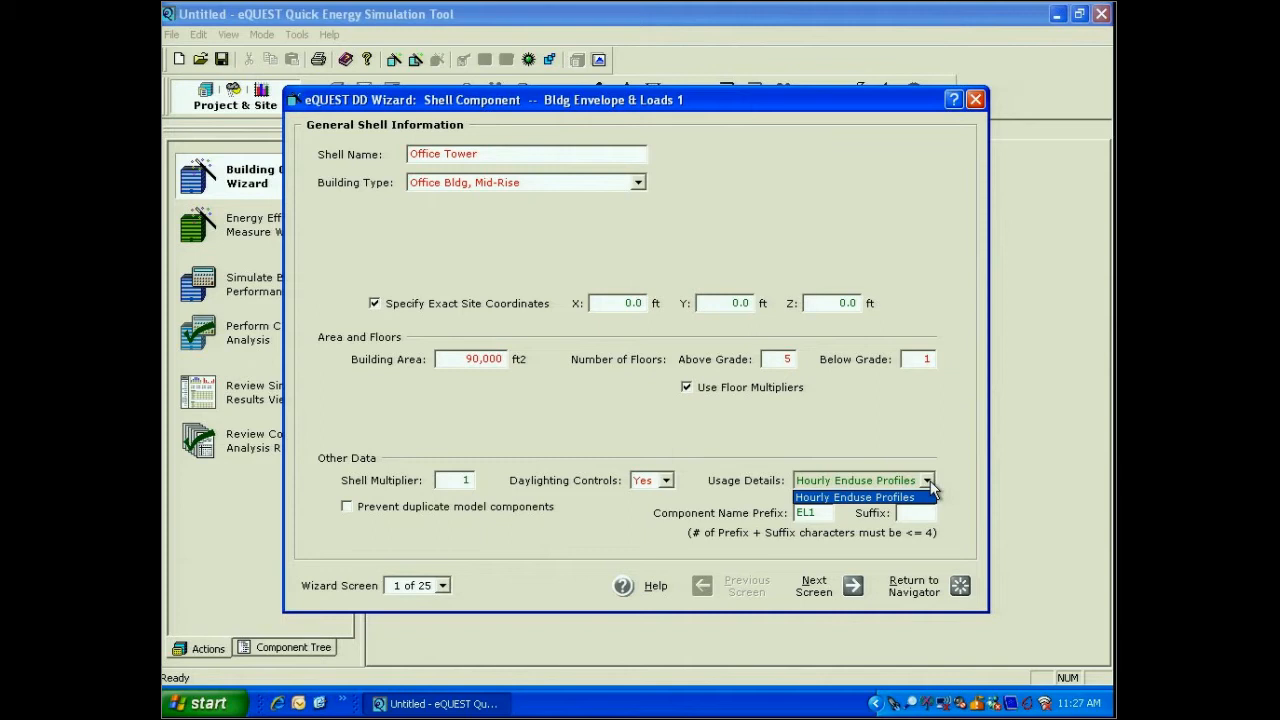
pyautogui.click(927, 481)
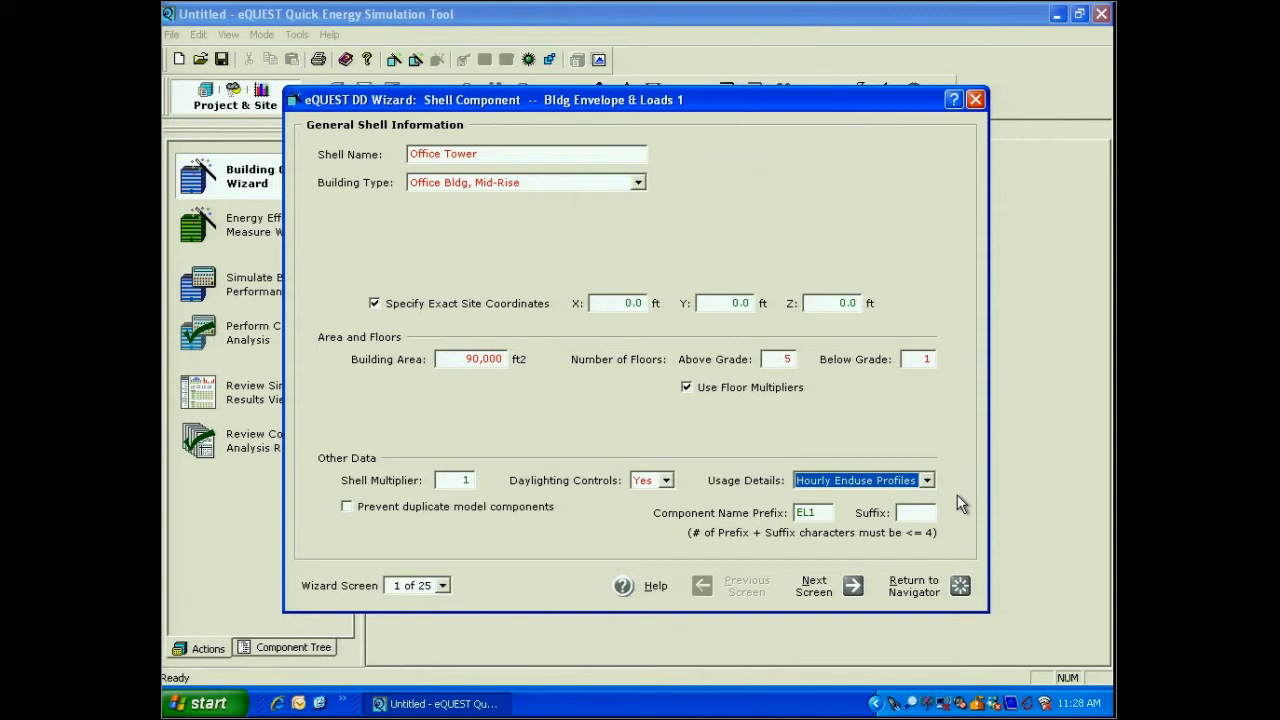
# Step: Leave the shell component, finish the wizard to generate the building model, and display its 3-D geometry
pyautogui.click(833, 589)
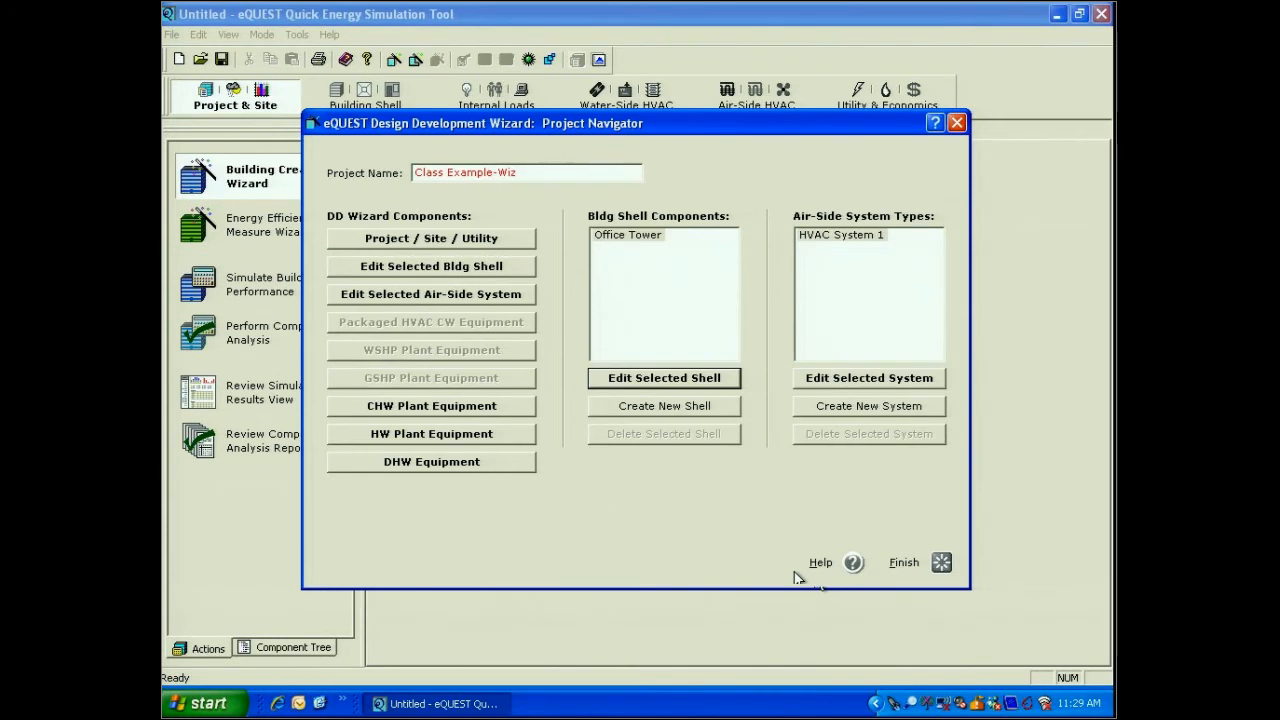
pyautogui.click(906, 563)
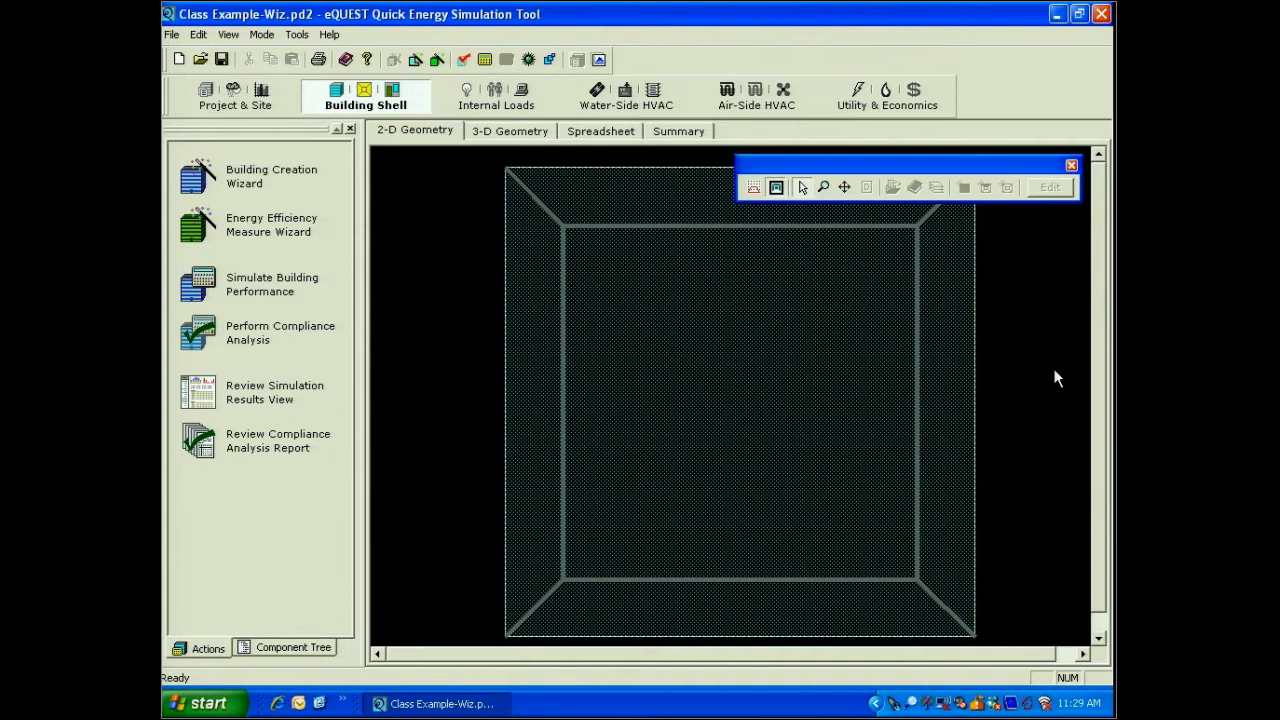
pyautogui.click(512, 131)
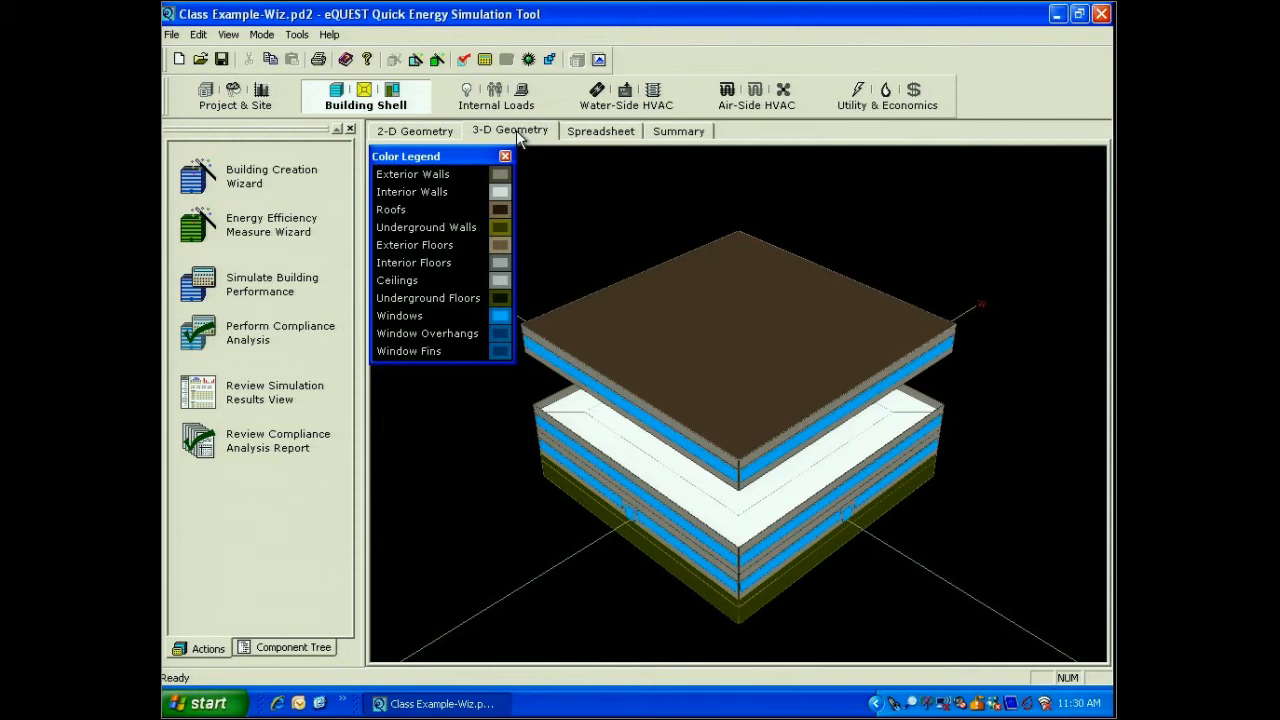
# Step: List the components at a point on the 3-D model's east facade, and reset the camera
pyautogui.moveTo(940, 500); pyautogui.dragTo(825, 545)
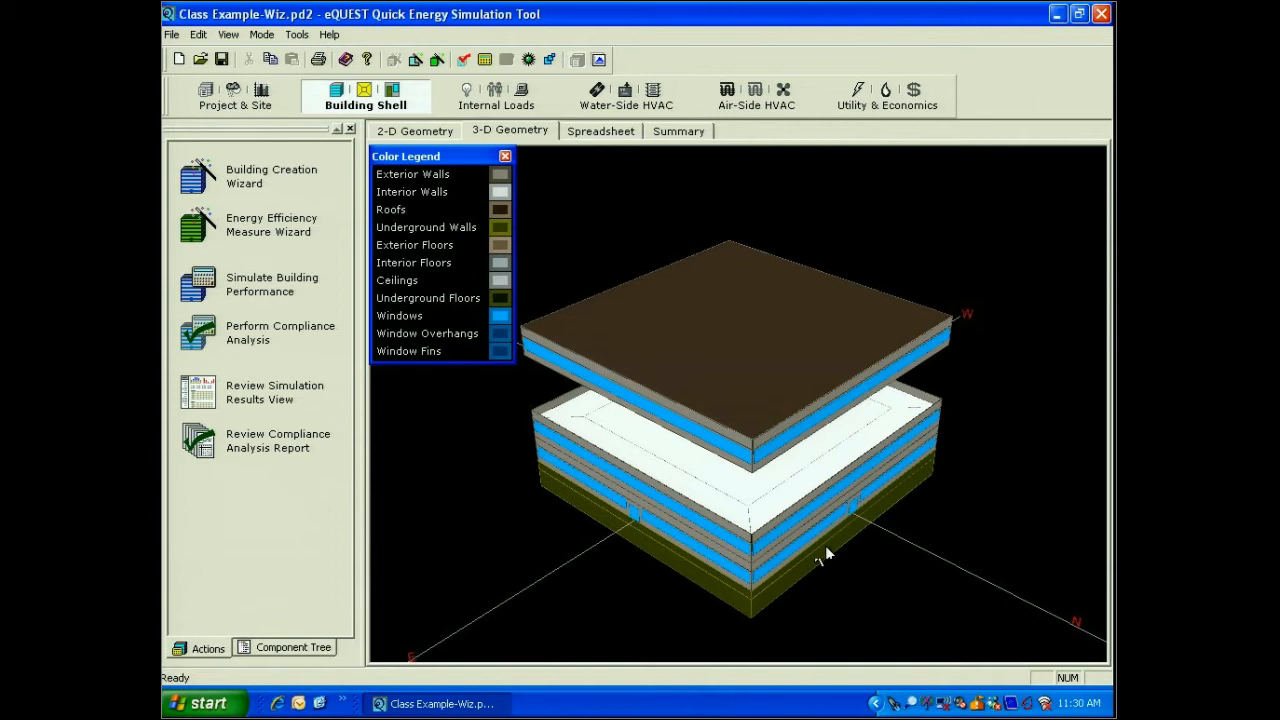
pyautogui.rightClick(694, 519)
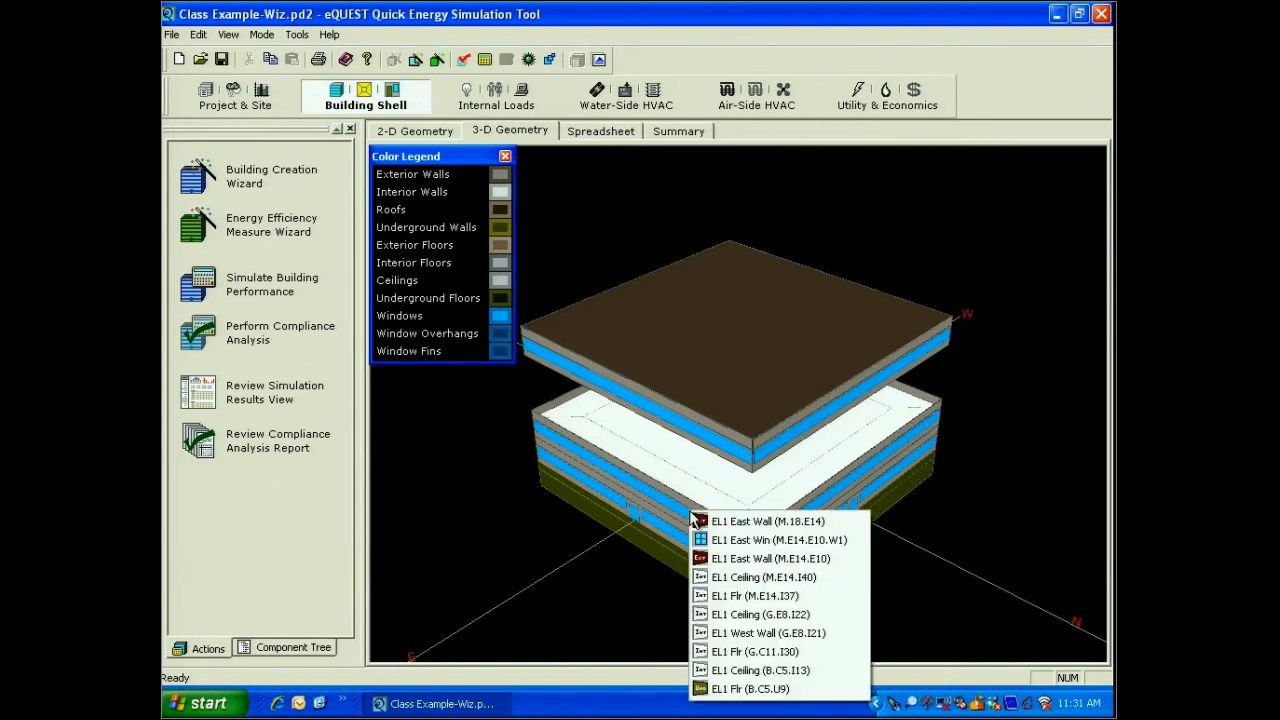
pyautogui.click(690, 511)
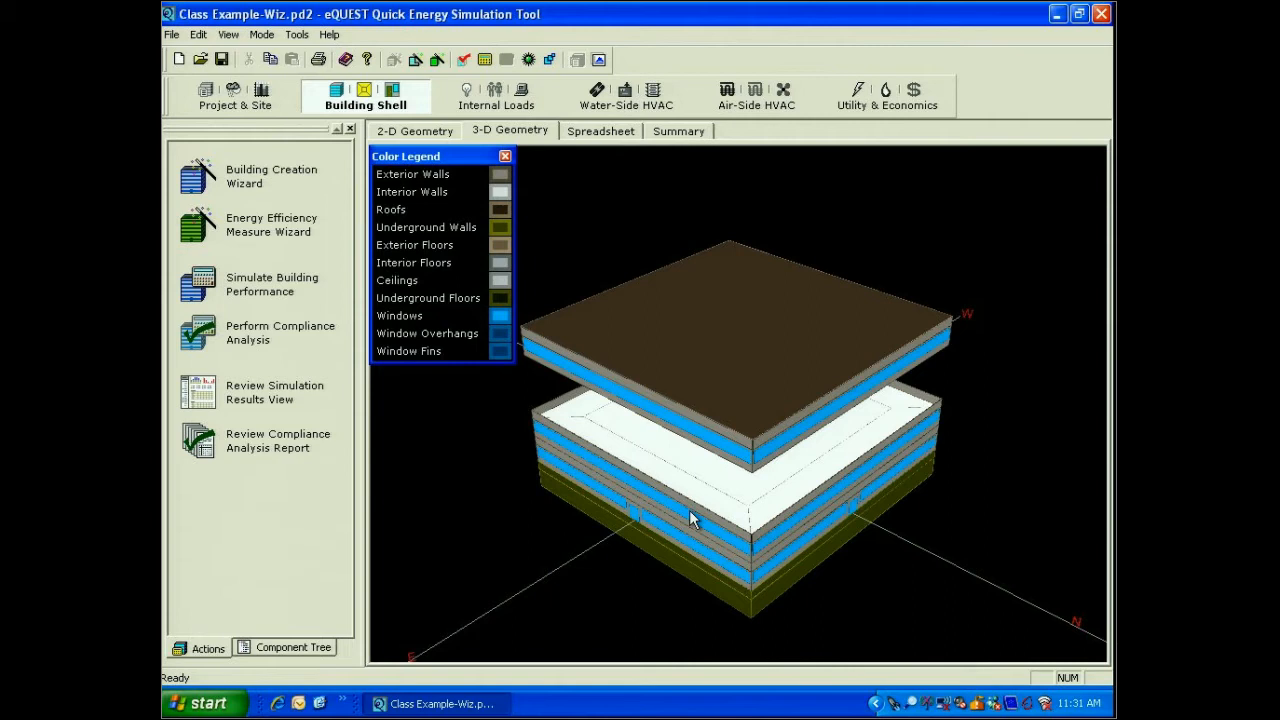
pyautogui.rightClick(944, 215)
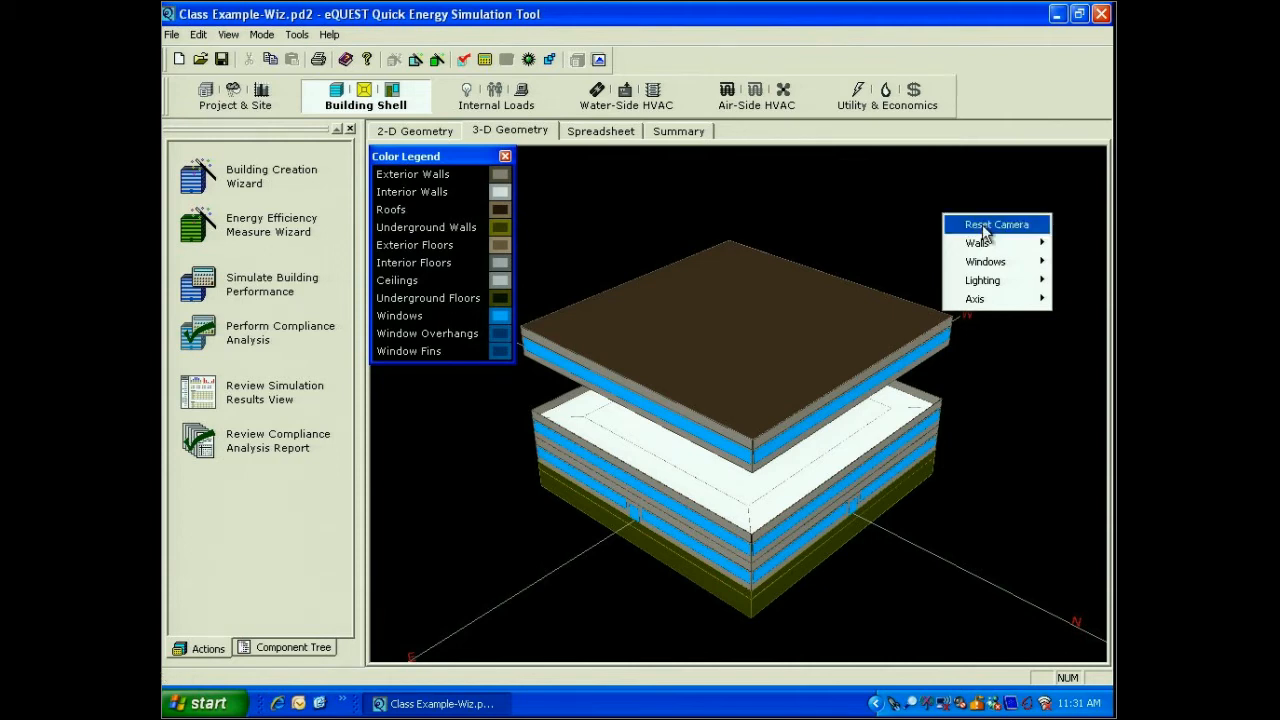
pyautogui.click(985, 226)
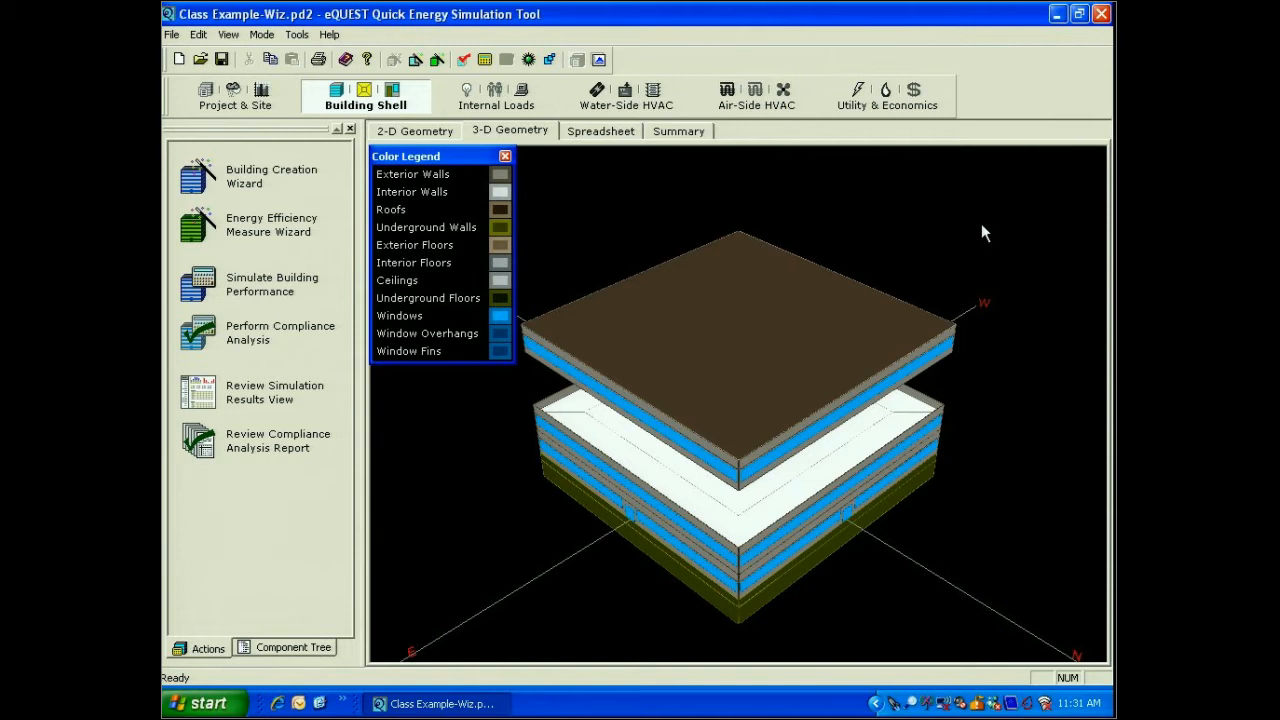
# Step: Examine the building shell's 2-D zone layout and inspect the 3-D model from several sides, in both wireframe and shaded display
pyautogui.click(624, 106)
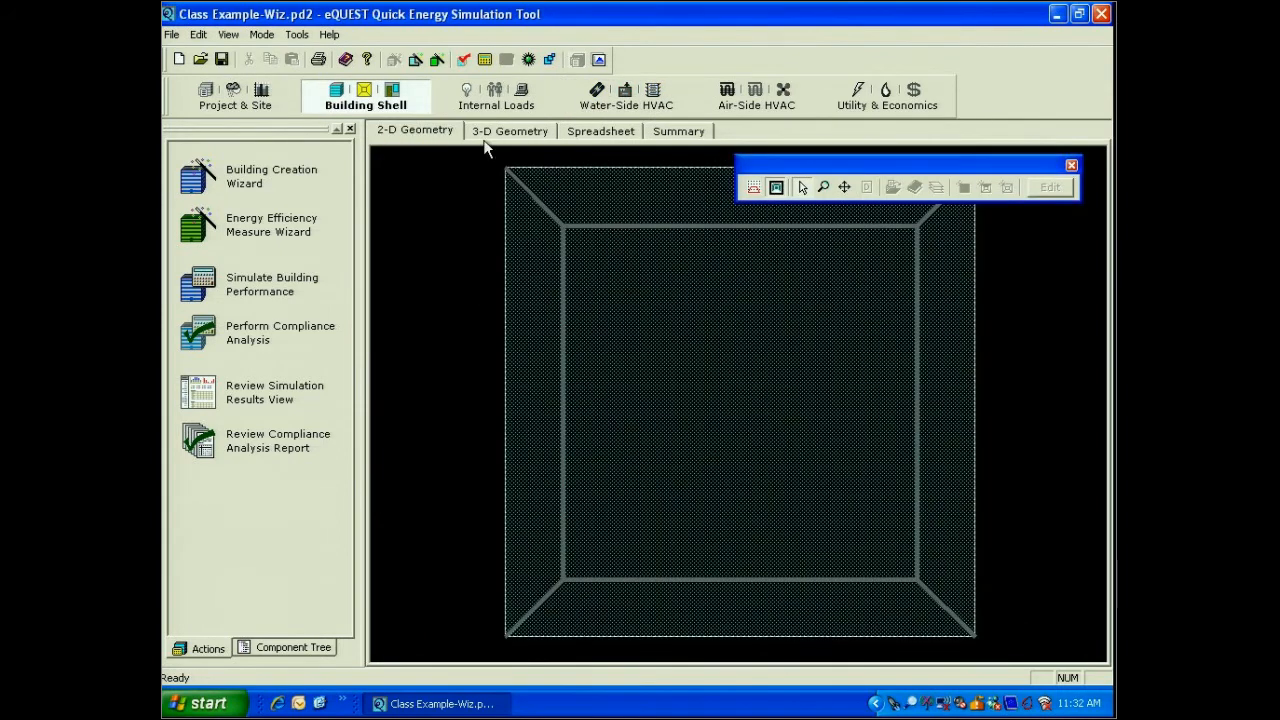
pyautogui.click(488, 134)
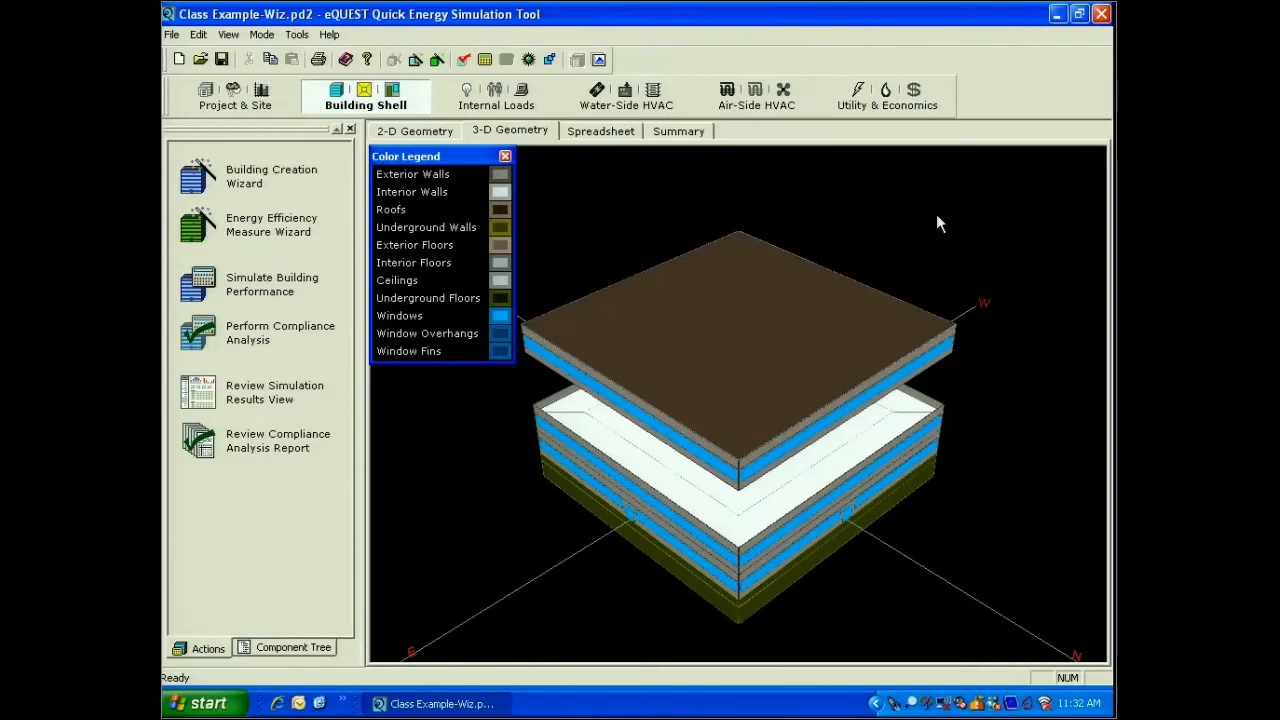
pyautogui.moveTo(938, 218)
pyautogui.mouseDown()
pyautogui.moveTo(1013, 413)
pyautogui.moveTo(1034, 407)
pyautogui.mouseUp()
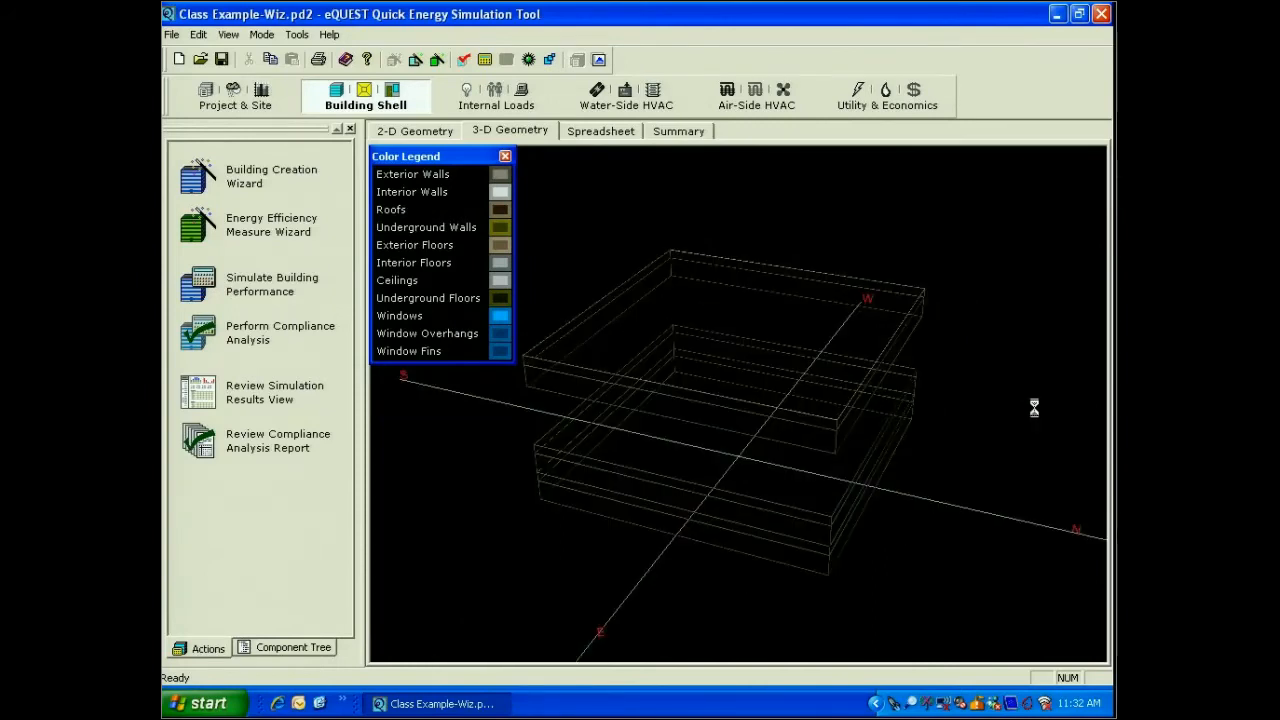
pyautogui.moveTo(1034, 407)
pyautogui.mouseDown()
pyautogui.moveTo(995, 421)
pyautogui.moveTo(953, 410)
pyautogui.mouseUp()
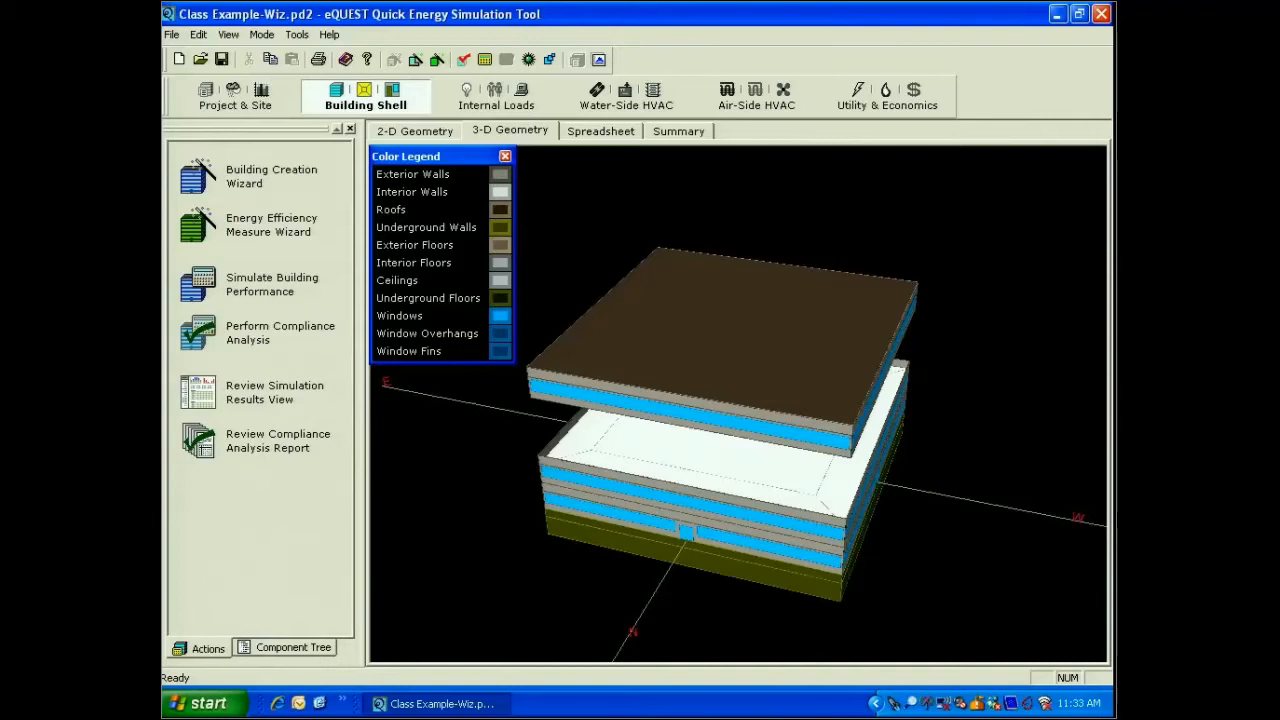
pyautogui.moveTo(620, 412)
pyautogui.mouseDown()
pyautogui.moveTo(983, 416)
pyautogui.moveTo(995, 371)
pyautogui.moveTo(1025, 337)
pyautogui.moveTo(966, 343)
pyautogui.mouseUp()
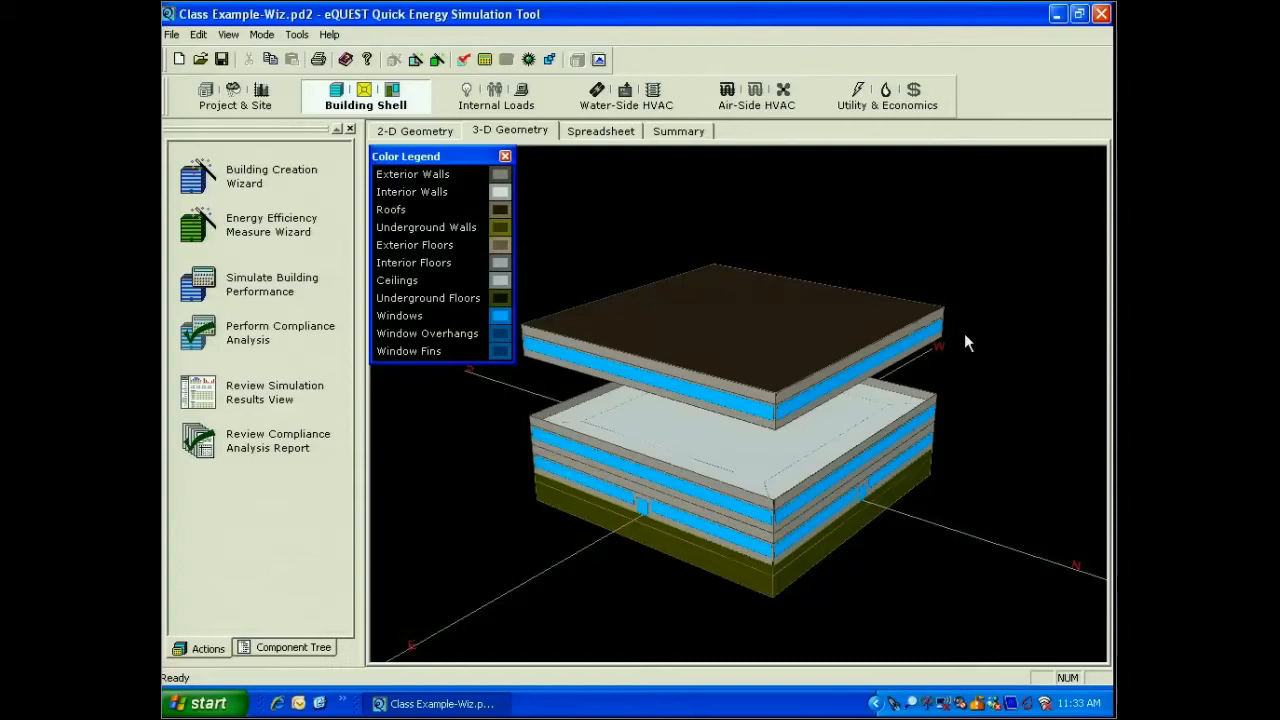
pyautogui.moveTo(964, 343)
pyautogui.mouseDown()
pyautogui.moveTo(1047, 635)
pyautogui.moveTo(983, 388)
pyautogui.moveTo(993, 455)
pyautogui.mouseUp()
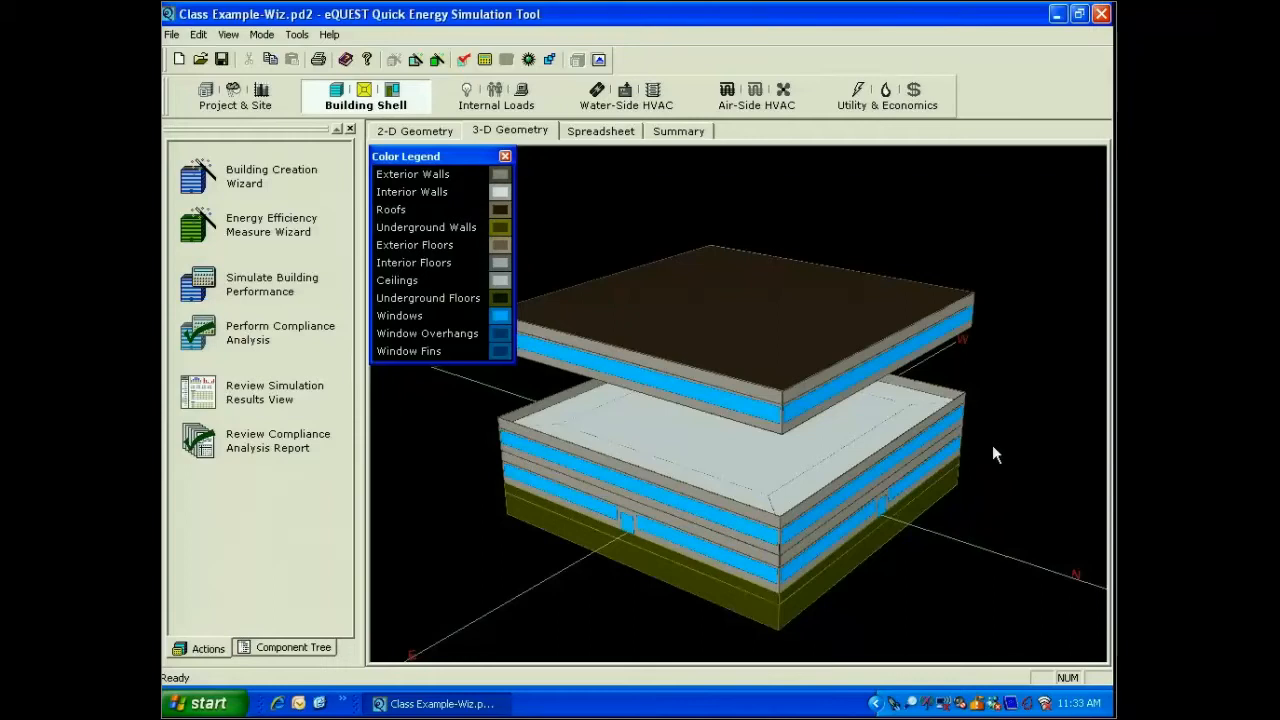
pyautogui.moveTo(992, 445); pyautogui.dragTo(1012, 379)
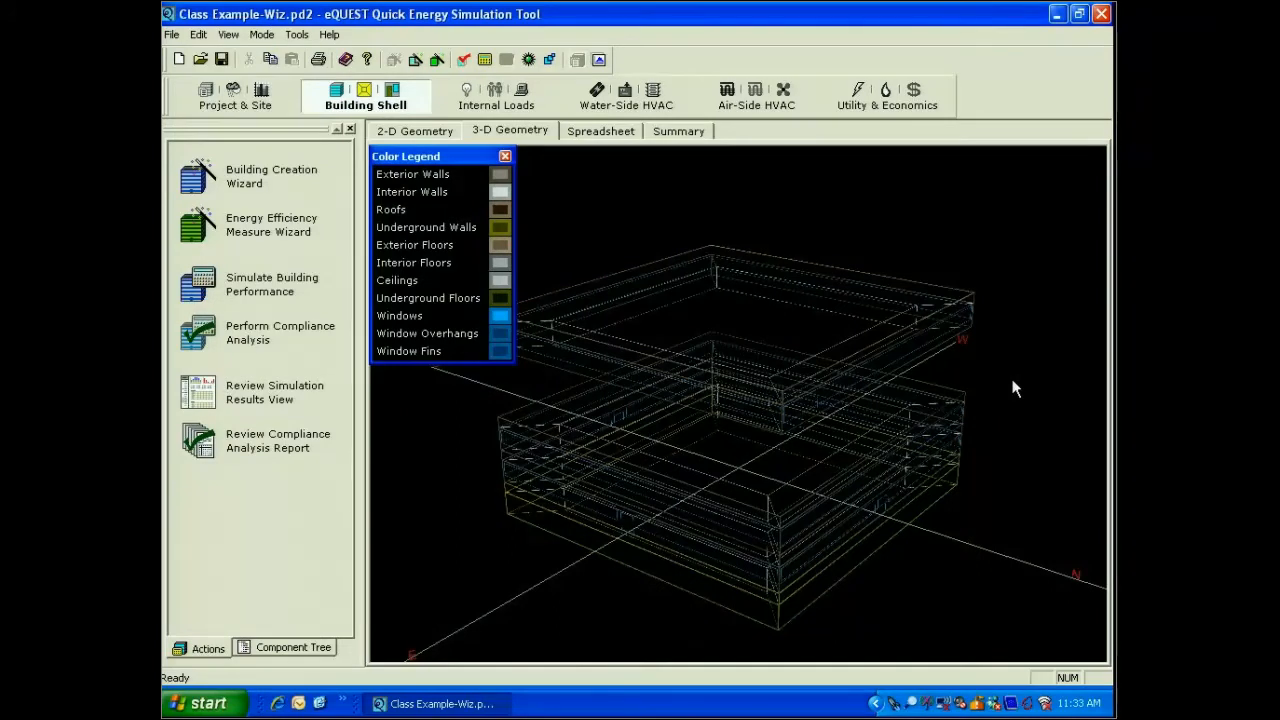
pyautogui.moveTo(1013, 381); pyautogui.dragTo(655, 343)
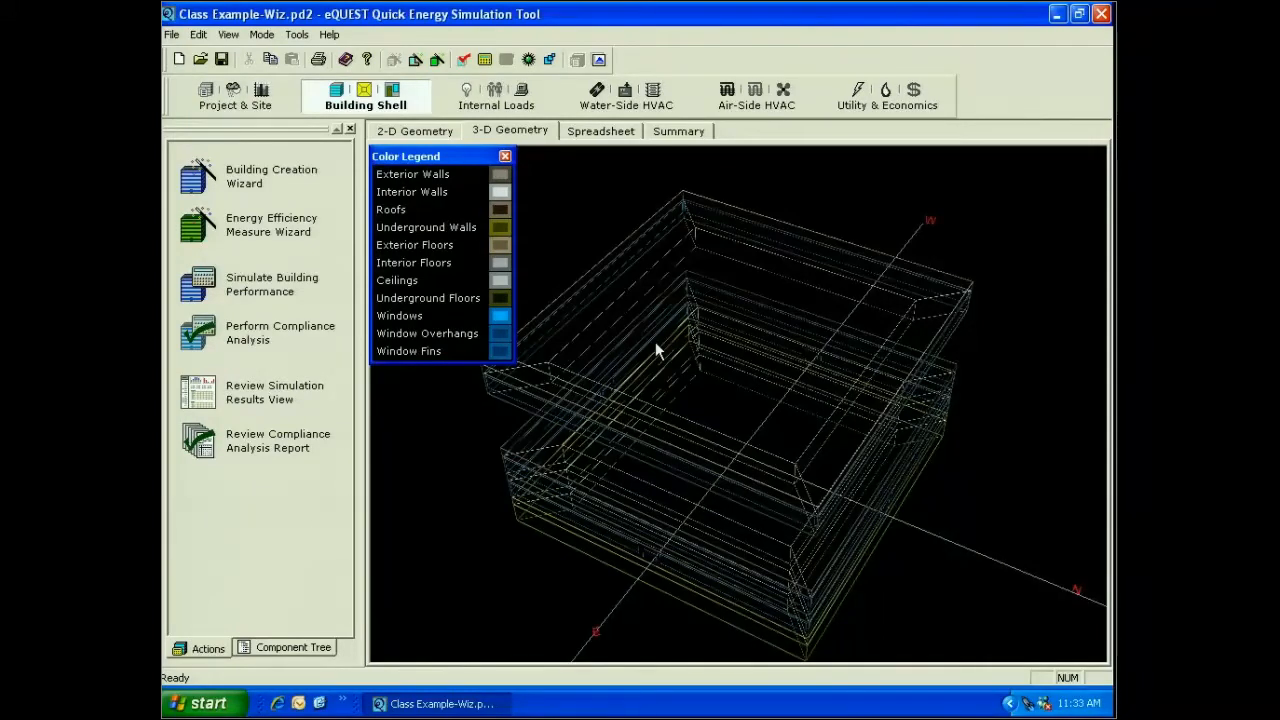
pyautogui.moveTo(655, 341); pyautogui.dragTo(655, 341)
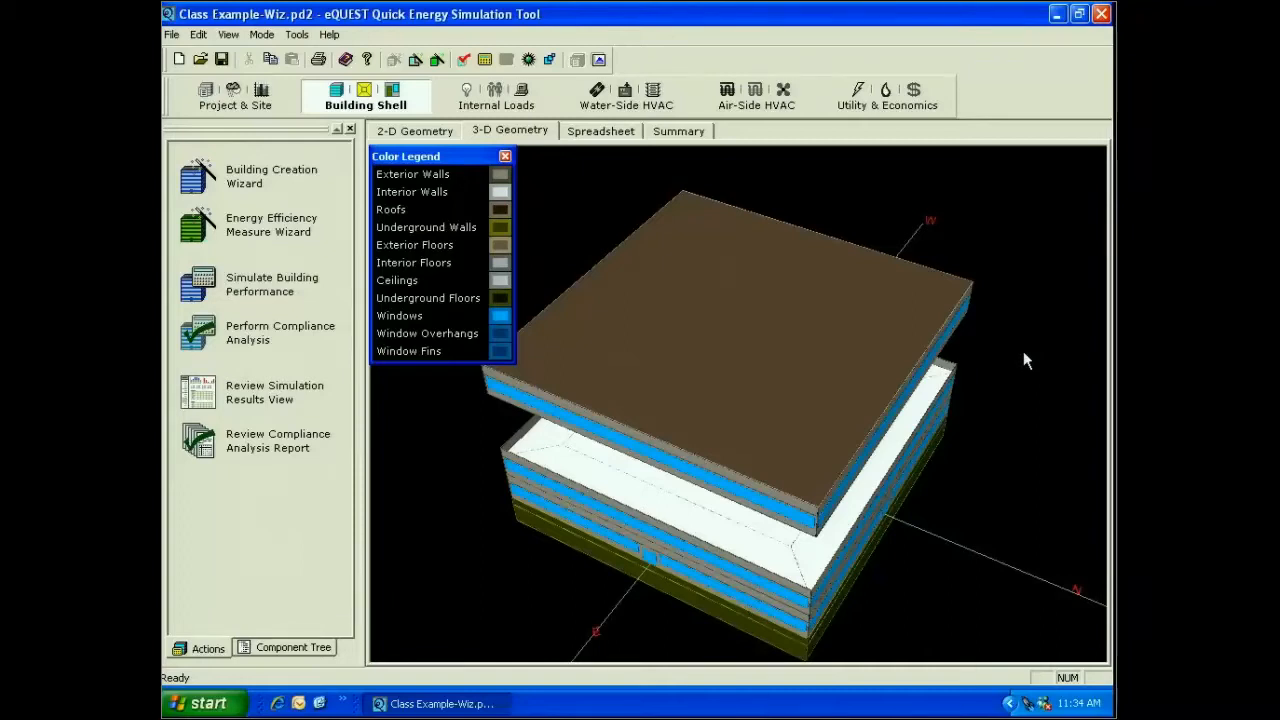
pyautogui.moveTo(1023, 353); pyautogui.dragTo(1046, 458)
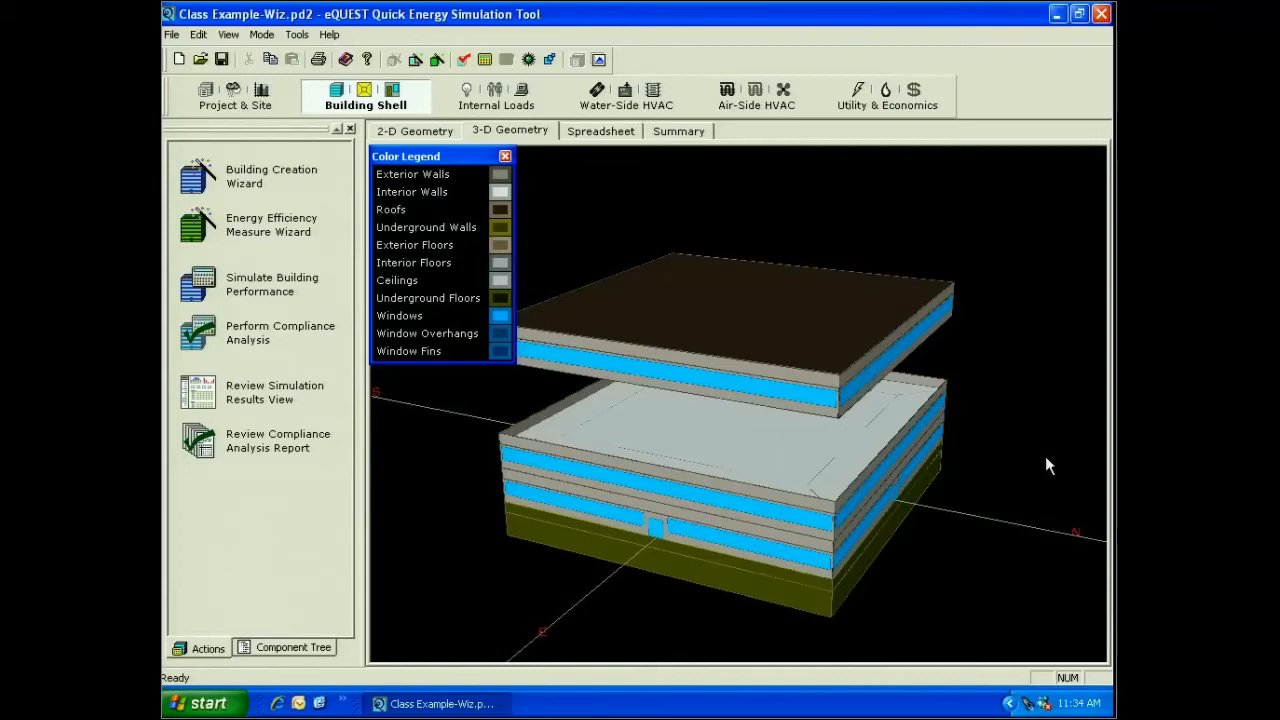
# Step: Start the Building Creation Wizard and save the changes to Class Example-Wiz.pd2
pyautogui.click(211, 180)
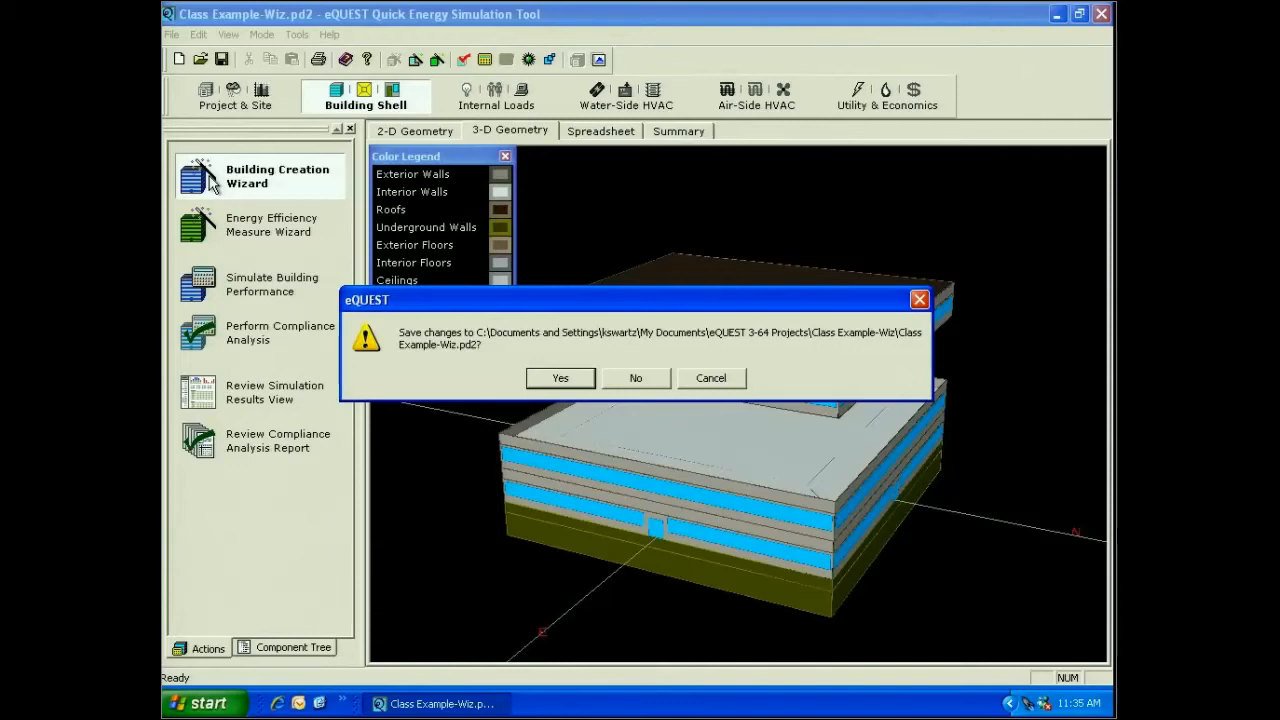
pyautogui.click(561, 380)
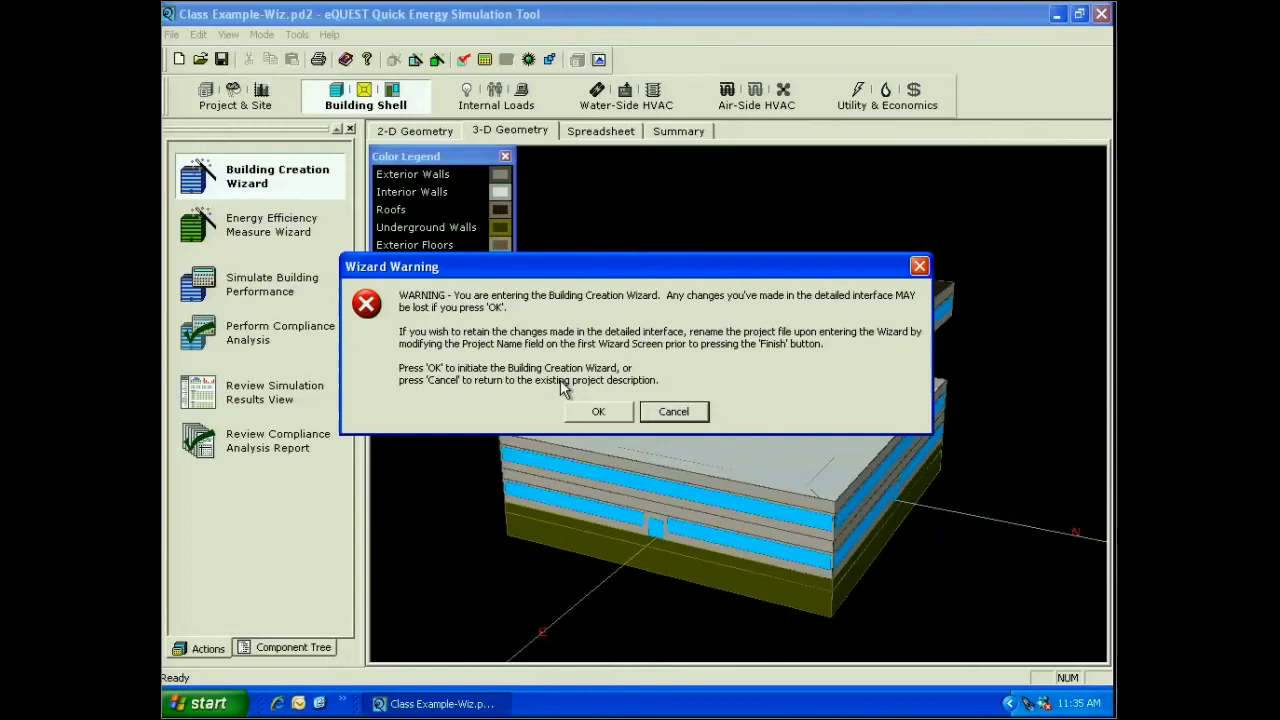
pyautogui.click(575, 411)
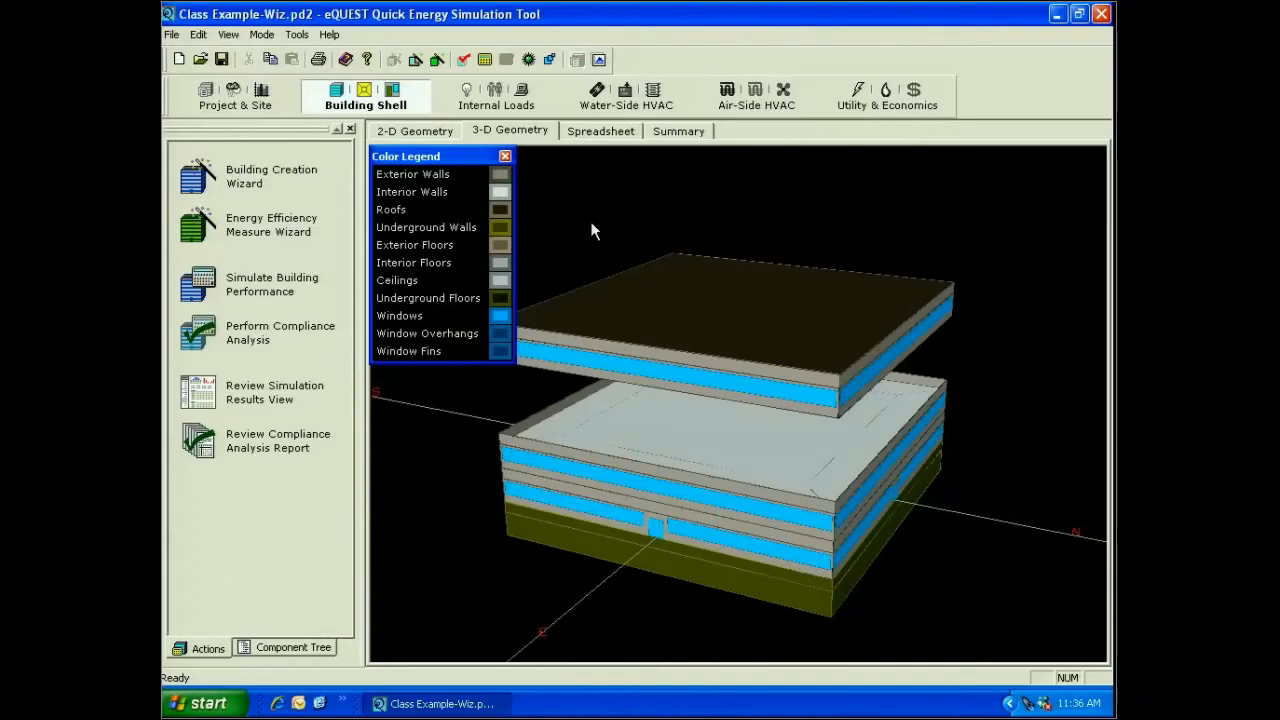
# Step: List the components at a point on the 3-D model's north facade, and close the list without choosing one
pyautogui.rightClick(832, 350)
pyautogui.moveTo(911, 433)
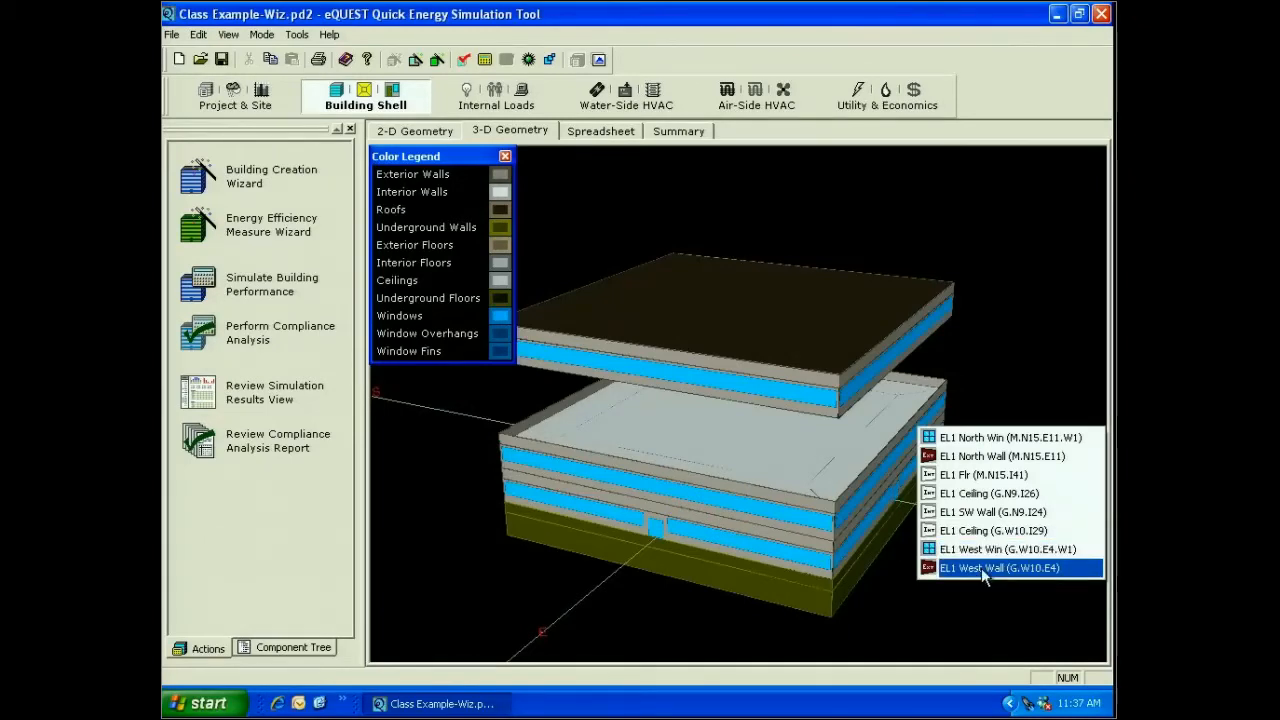
pyautogui.click(824, 521)
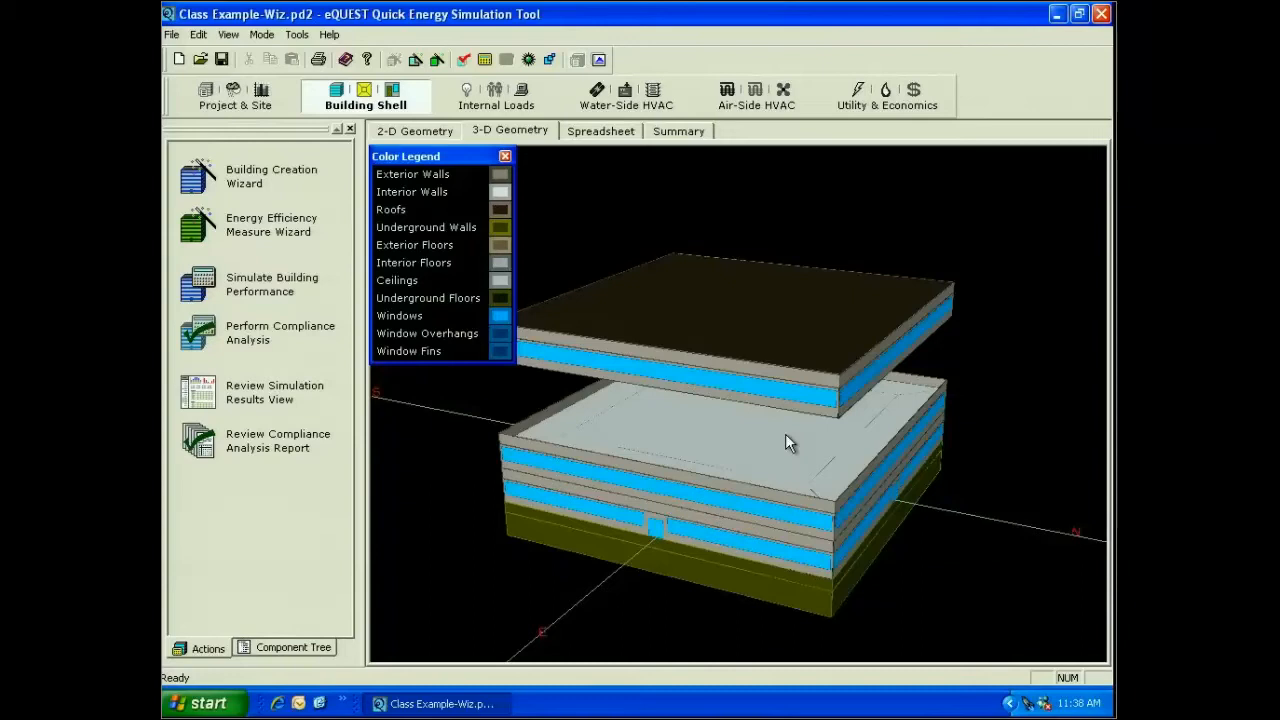
# Step: Re-enter the Building Creation Wizard and open the Office Tower shell's Building Footprint screen for editing
pyautogui.click(216, 180)
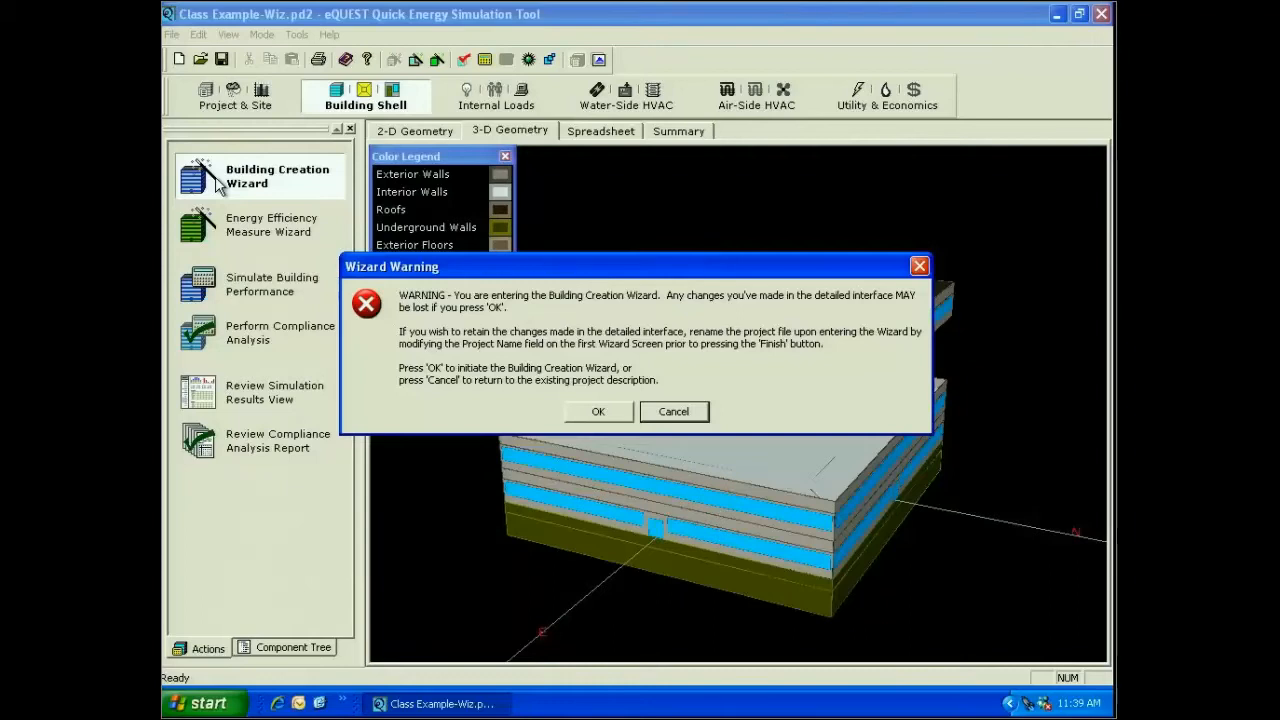
pyautogui.moveTo(694, 279); pyautogui.dragTo(746, 282)
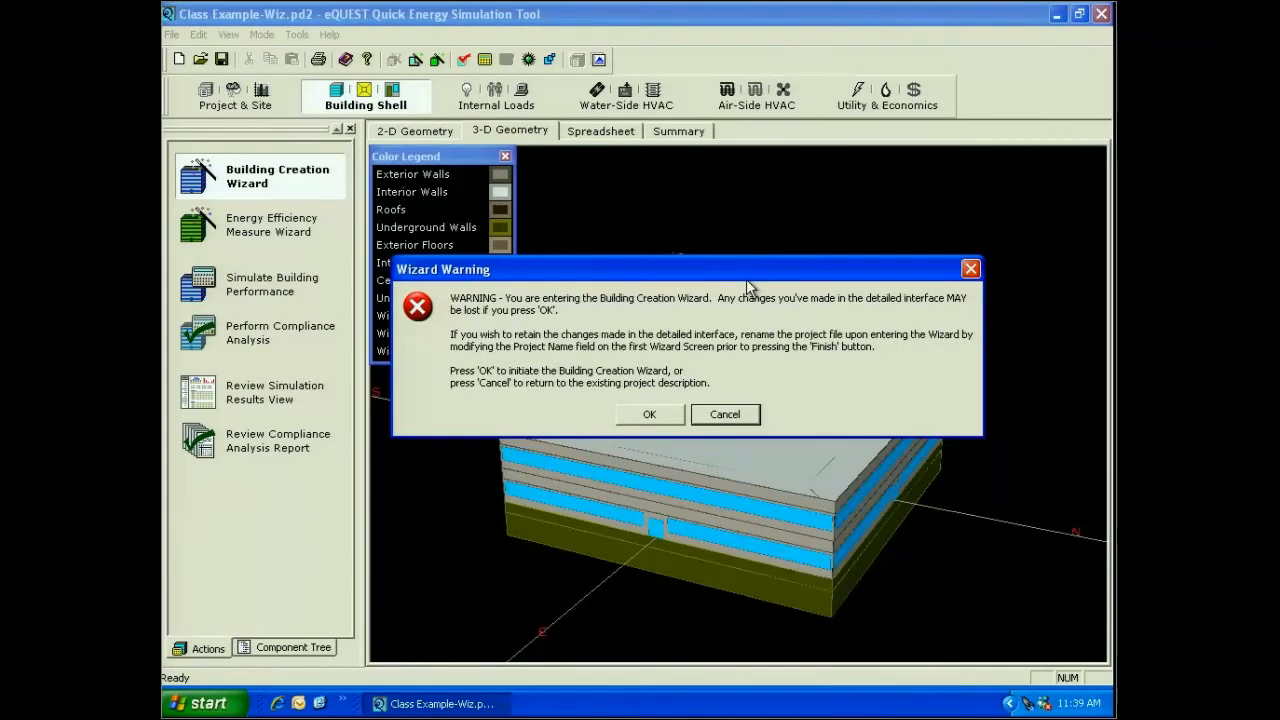
pyautogui.click(647, 414)
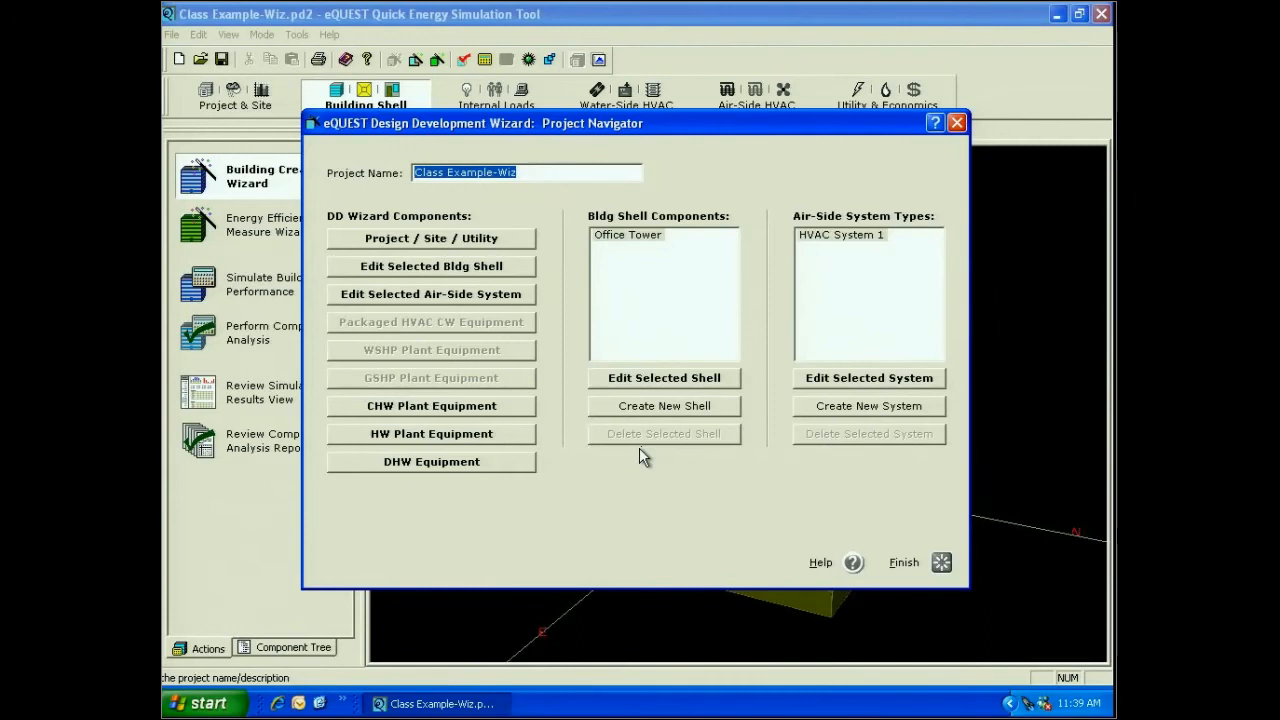
pyautogui.click(656, 377)
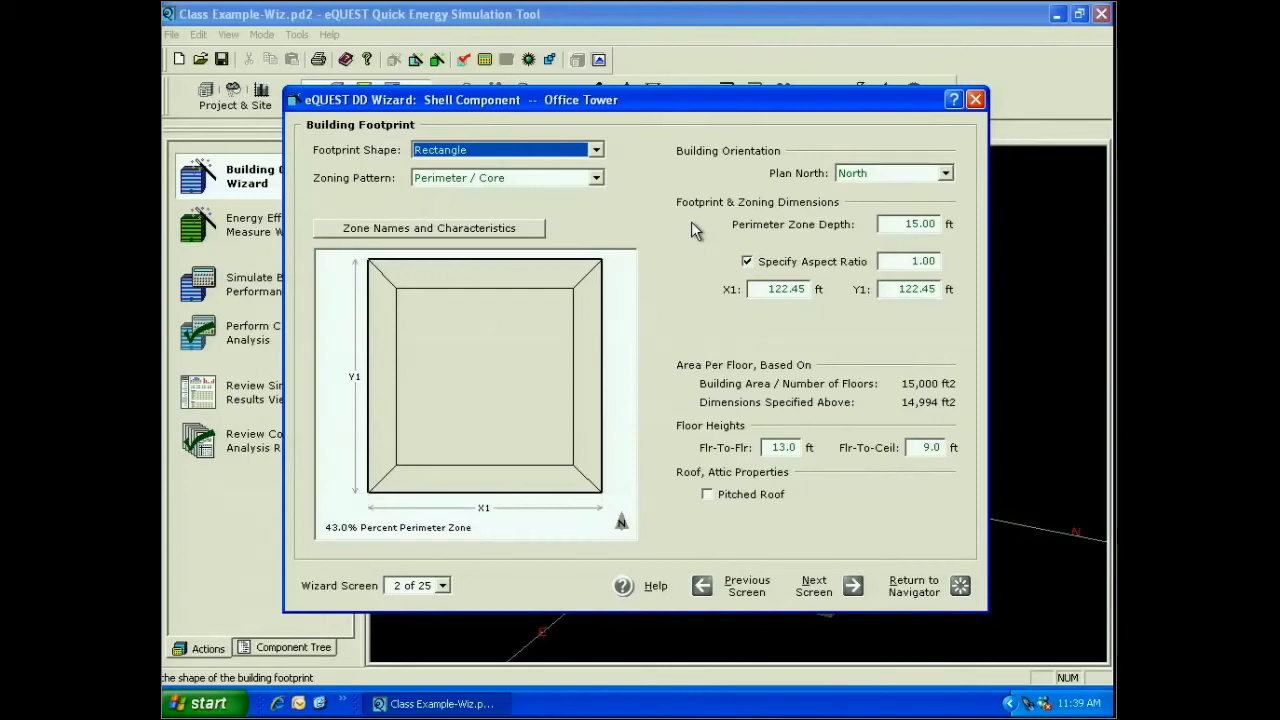
# Step: Try the Triangle and Rectangle Minus Corner footprint shapes for the Office Tower, and return the shape to Rectangle
pyautogui.click(596, 151)
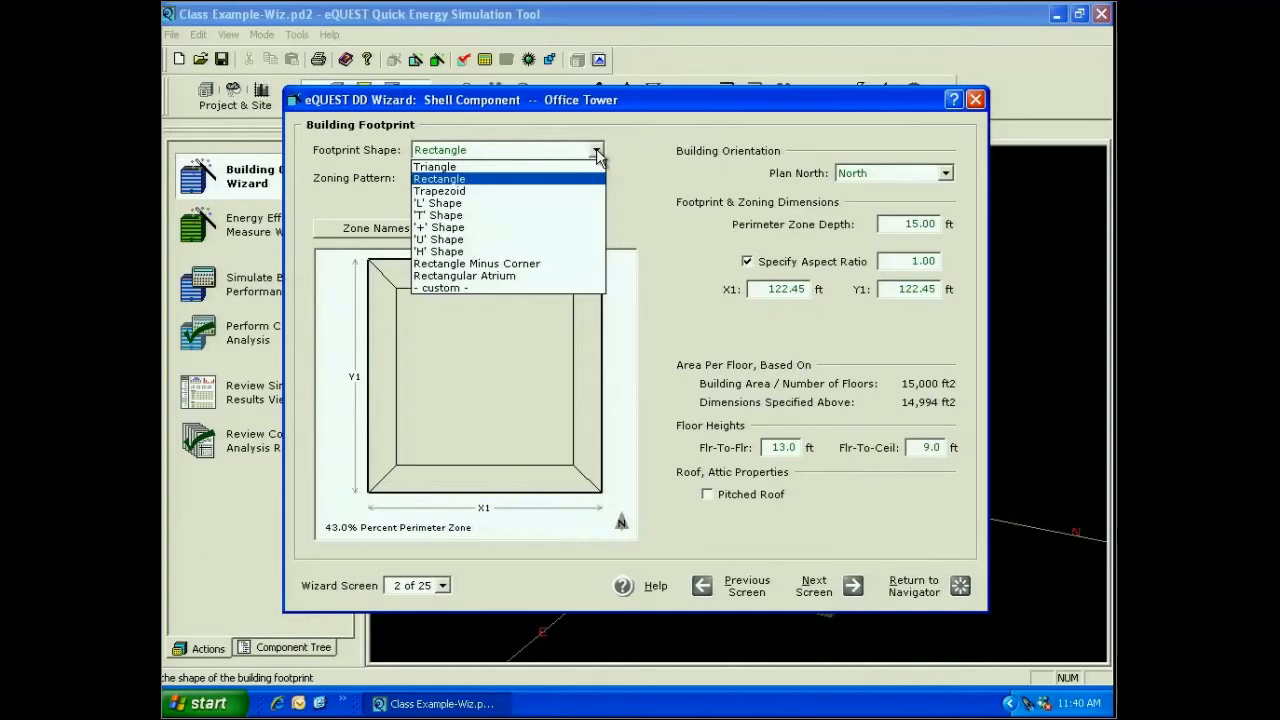
pyautogui.click(593, 167)
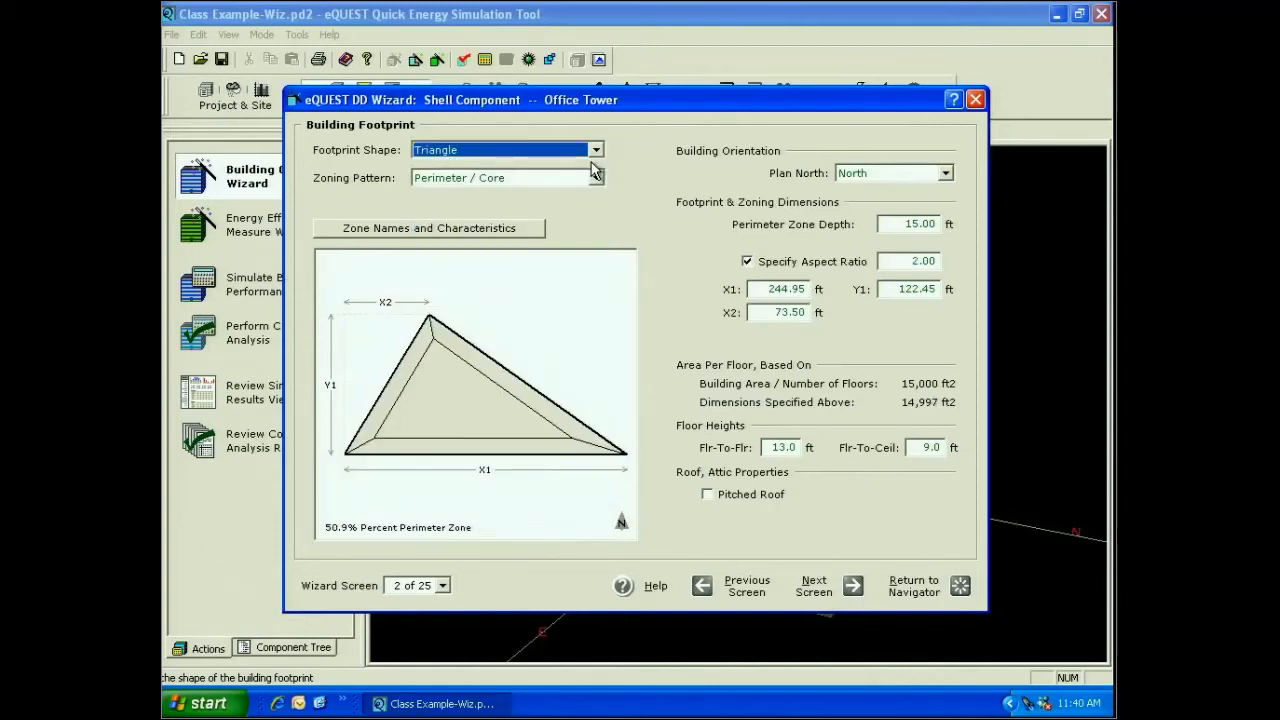
pyautogui.click(594, 155)
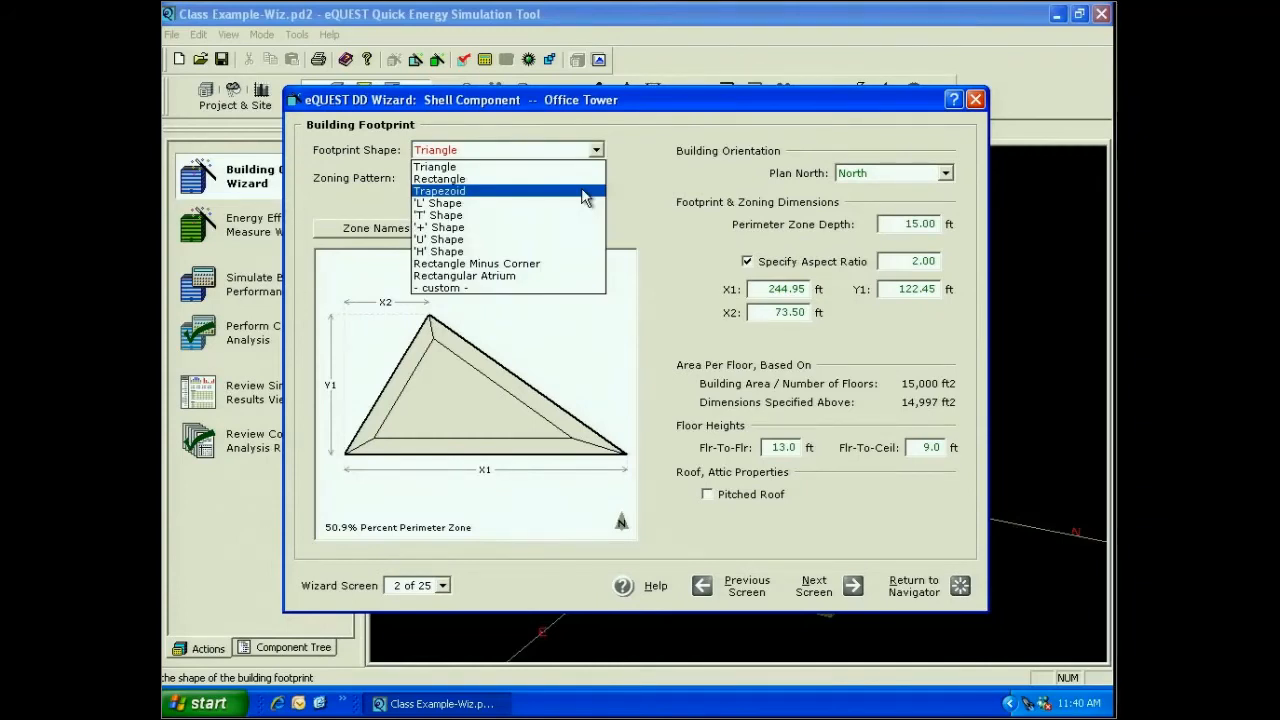
pyautogui.click(548, 265)
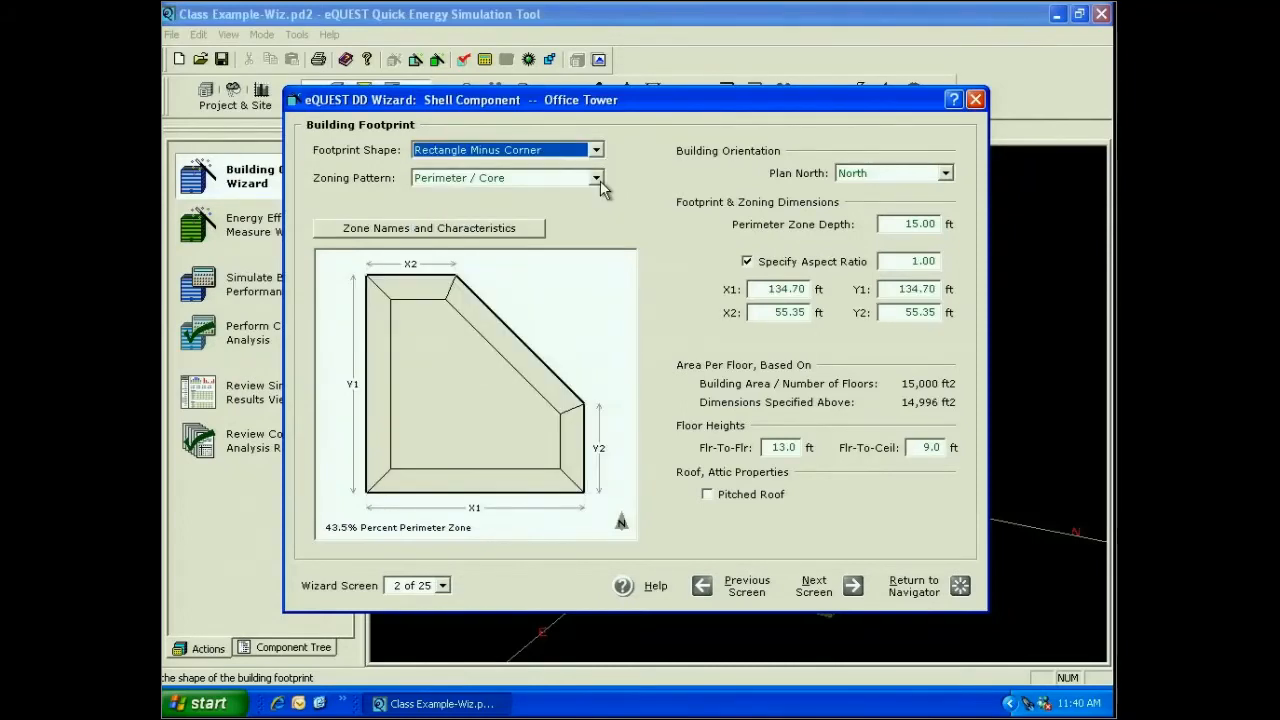
pyautogui.click(596, 151)
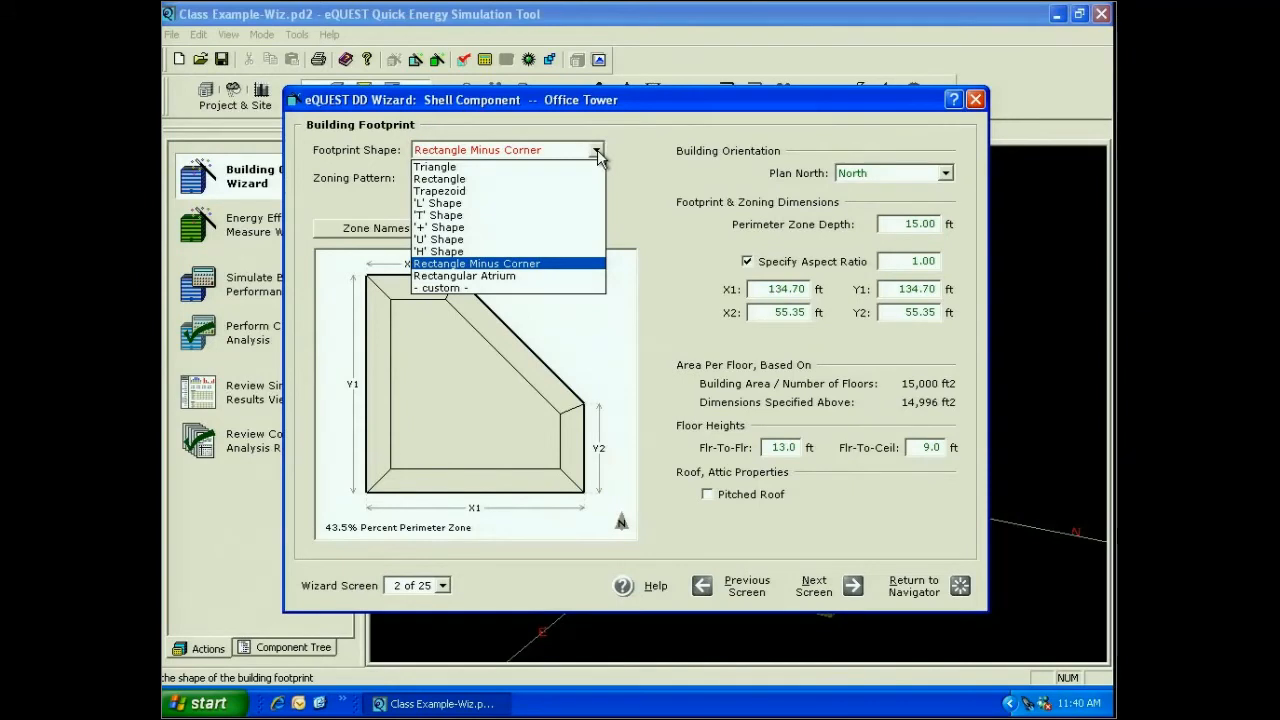
pyautogui.click(568, 179)
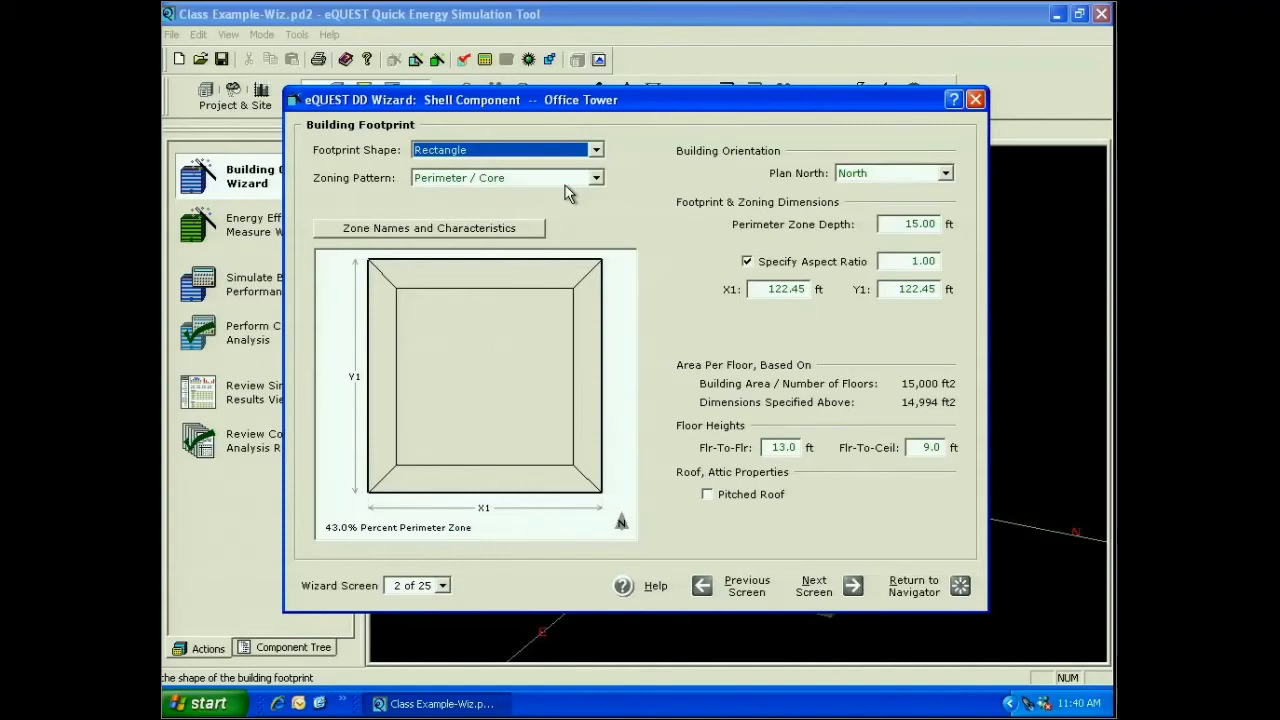
# Step: Try North West as the building's plan north, and restore the orientation to its default
pyautogui.click(945, 174)
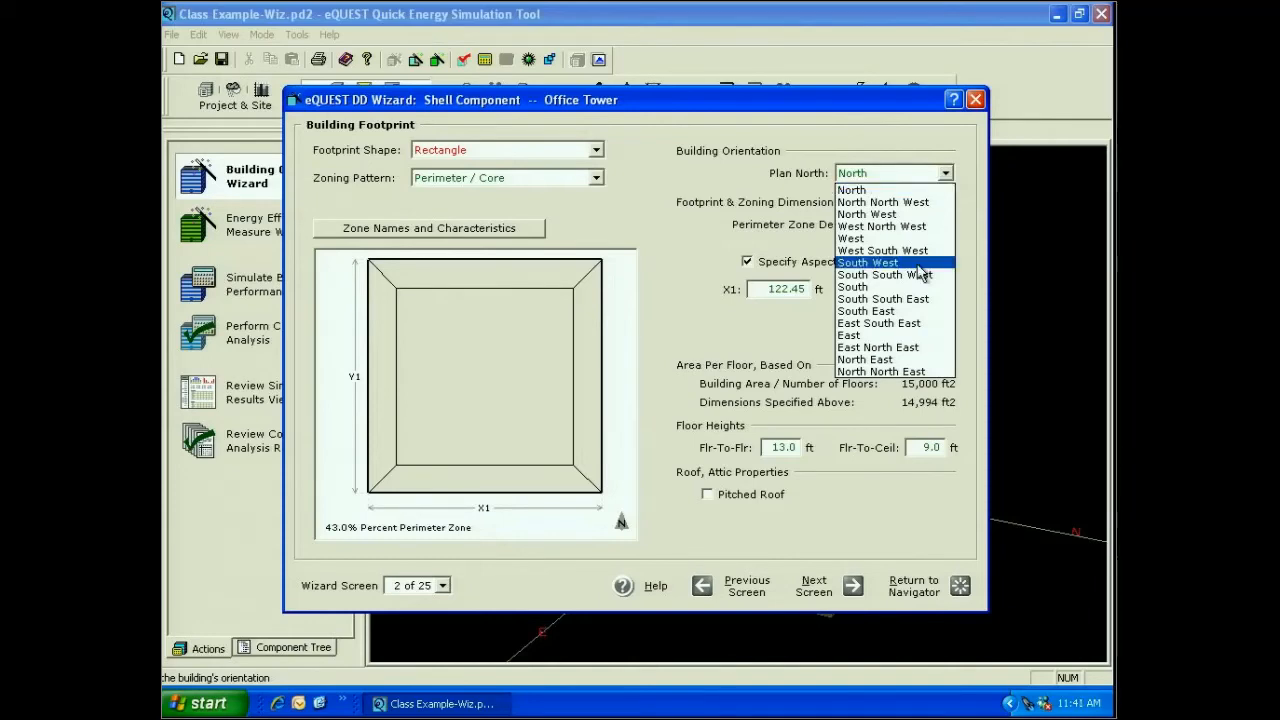
pyautogui.click(917, 216)
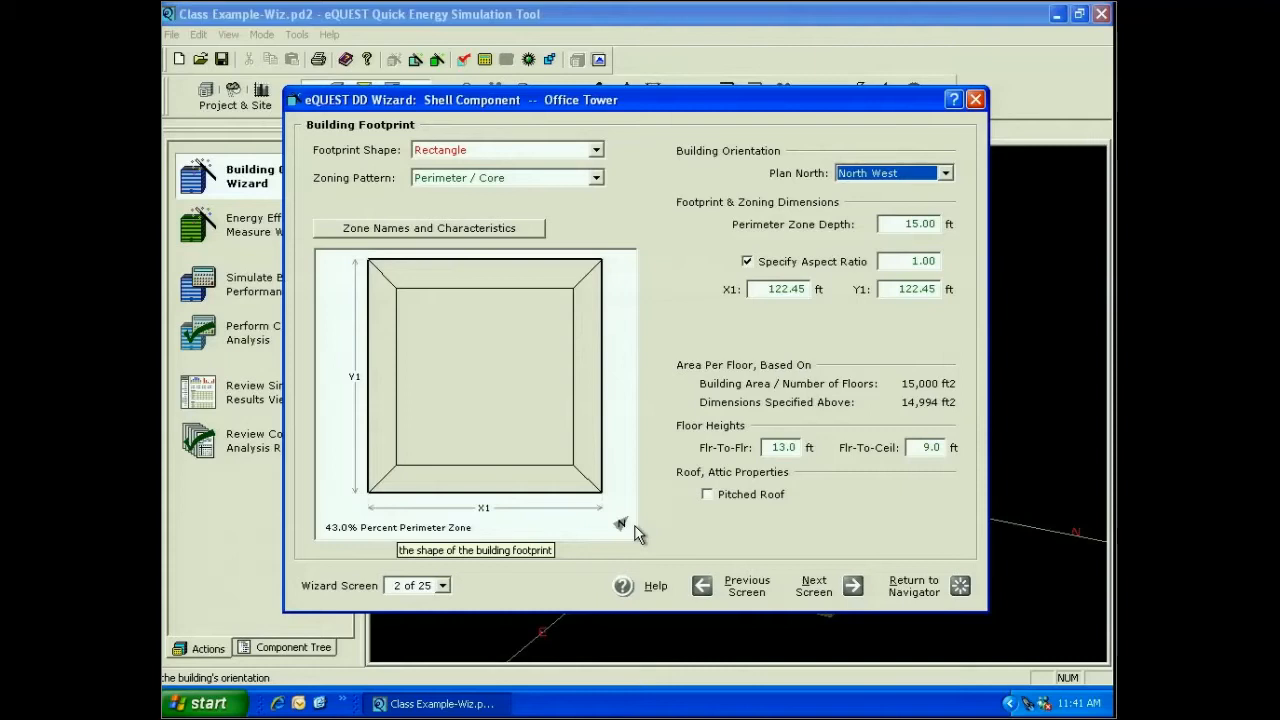
pyautogui.rightClick(894, 178)
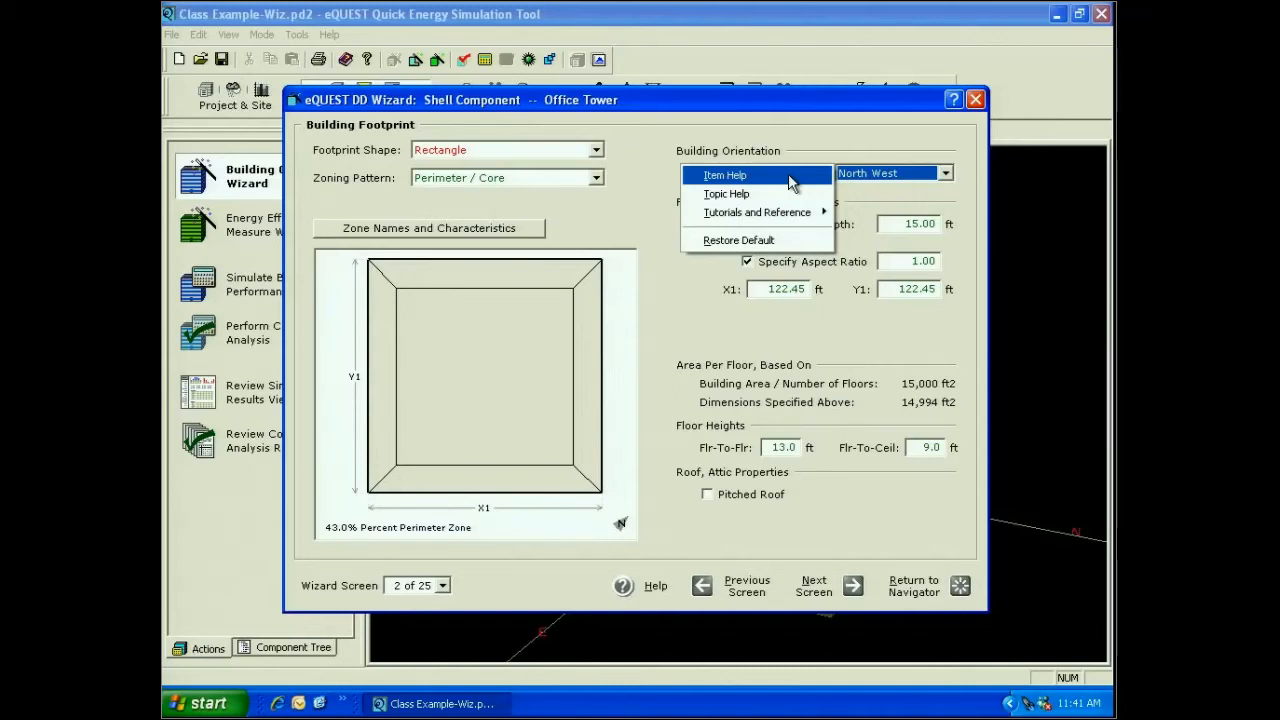
pyautogui.click(760, 241)
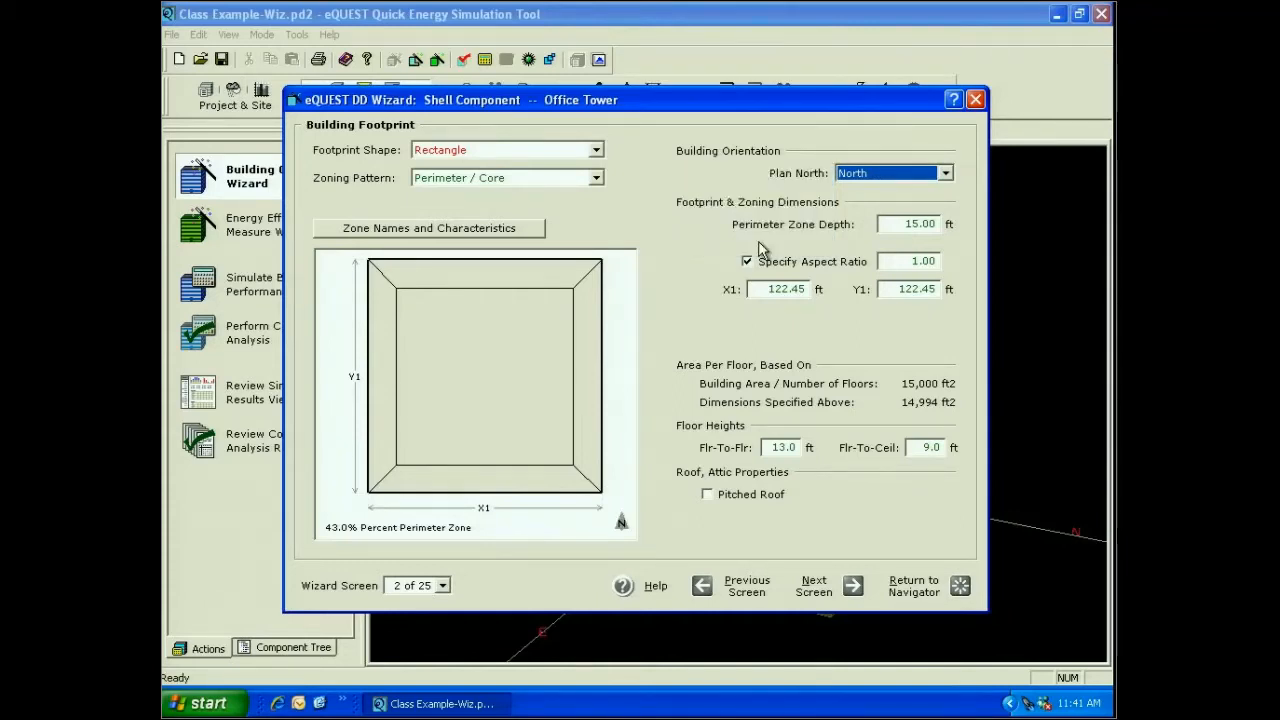
# Step: Set the Office Tower footprint's perimeter zone depth to 25 ft and its aspect ratio to 2
pyautogui.moveTo(905, 225); pyautogui.dragTo(915, 226)
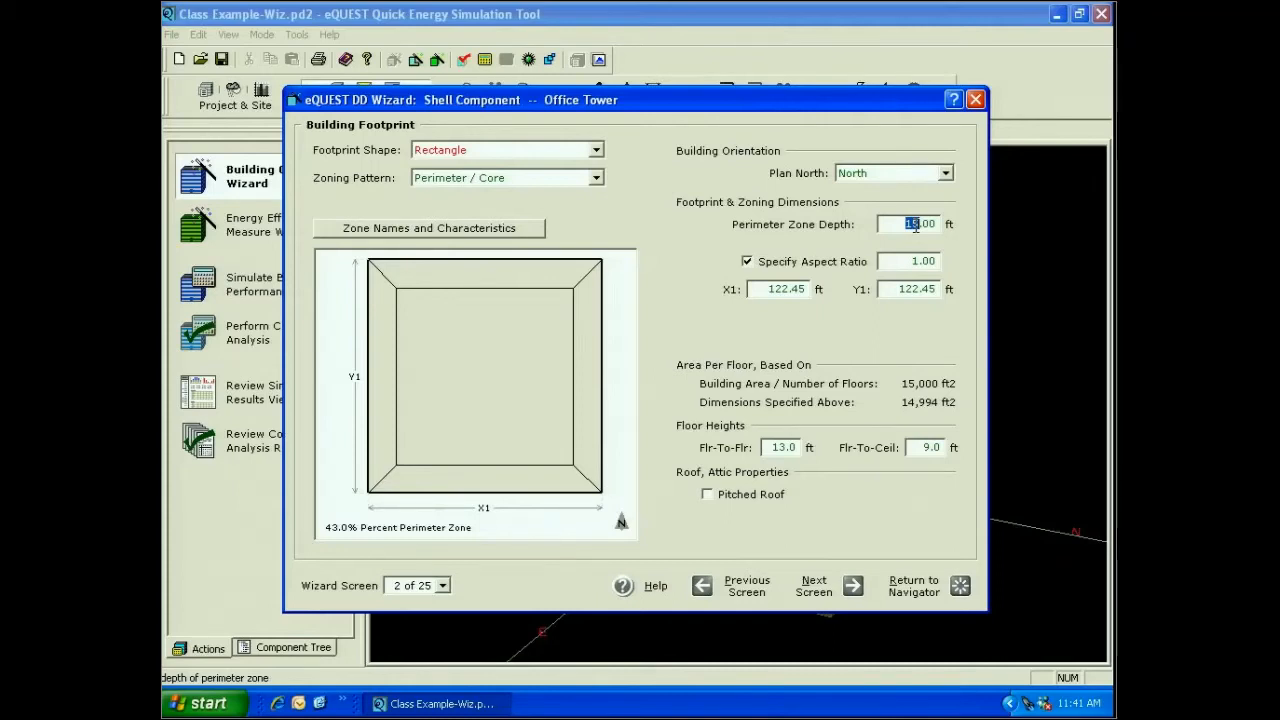
pyautogui.write('25')
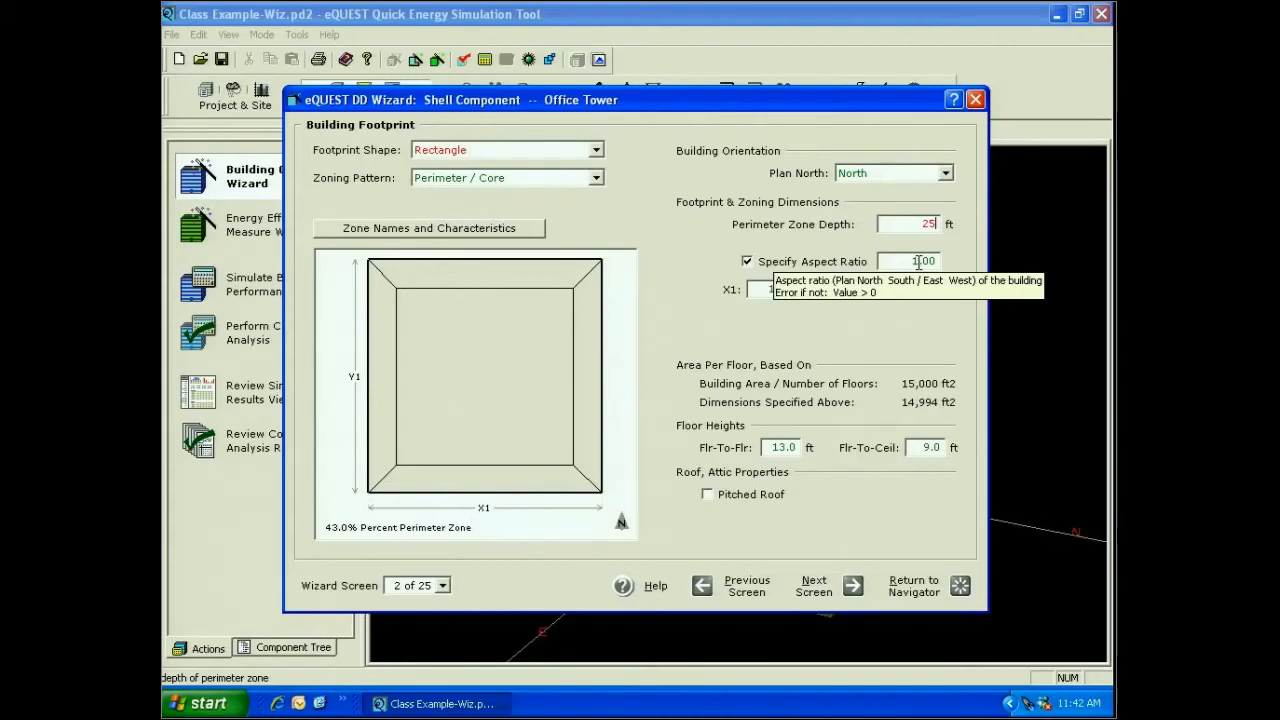
pyautogui.doubleClick(918, 262)
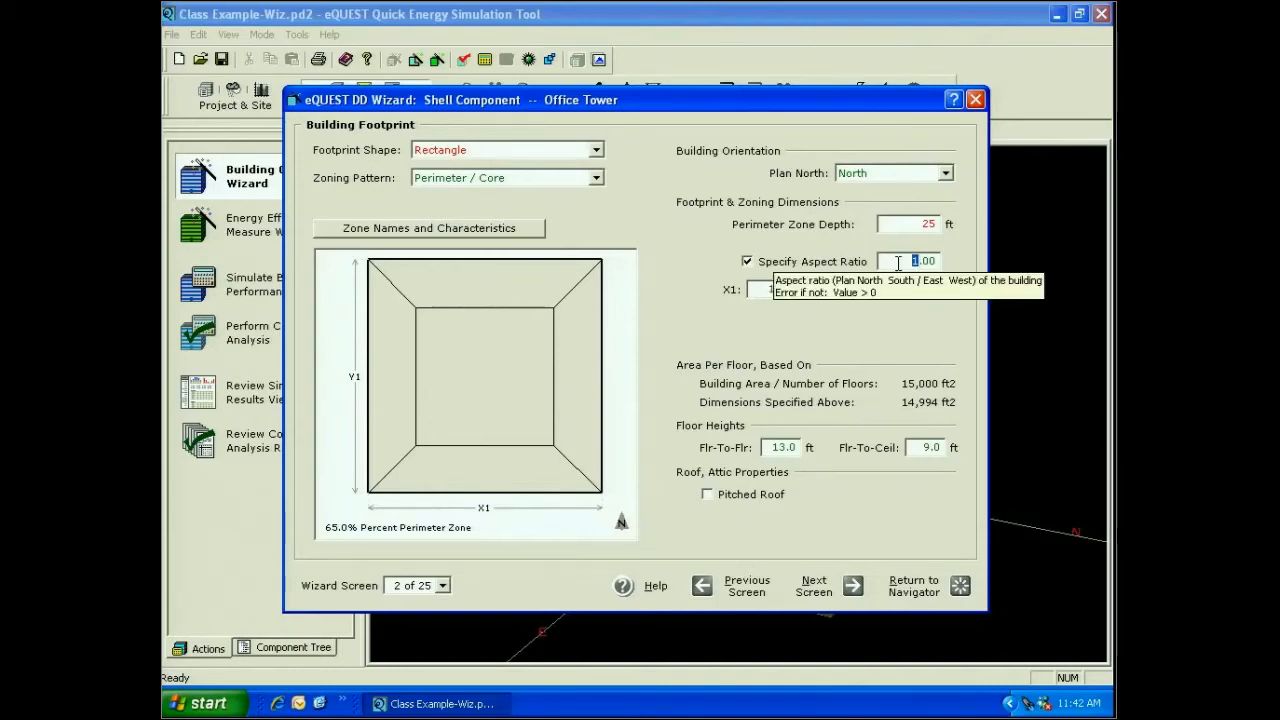
pyautogui.moveTo(898, 263); pyautogui.dragTo(951, 267)
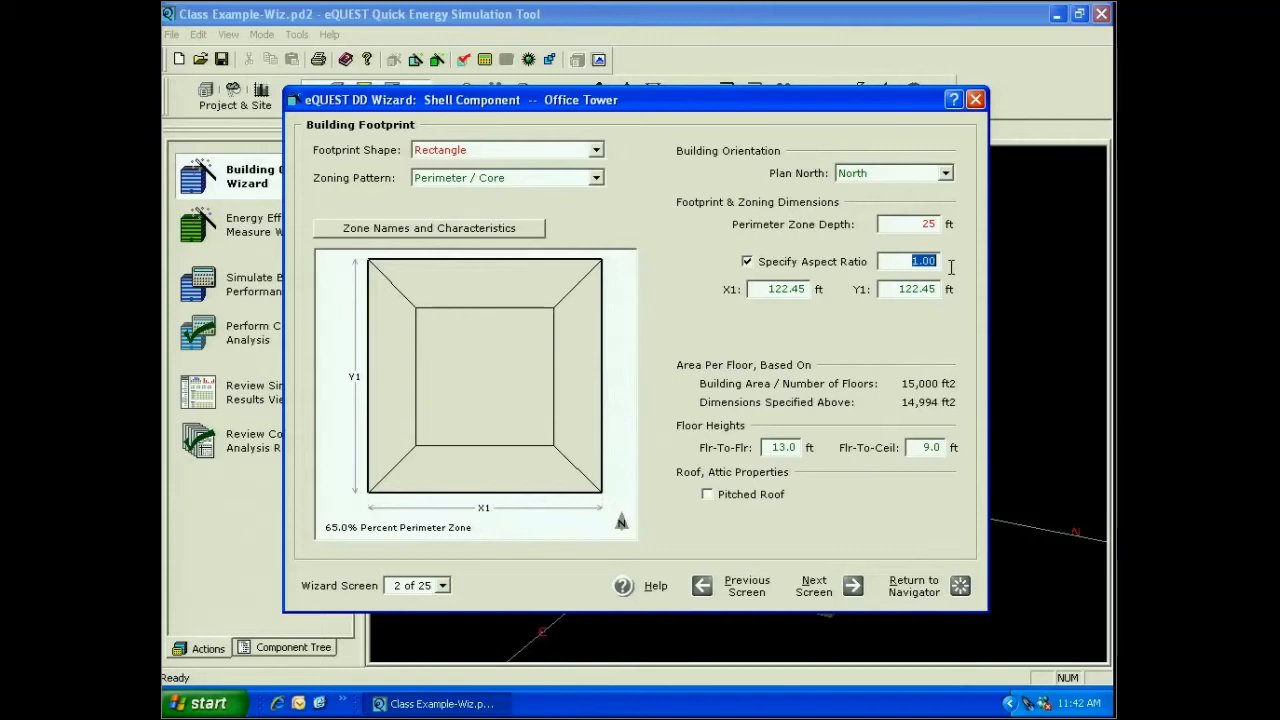
pyautogui.write('2')
pyautogui.doubleClick(896, 293)
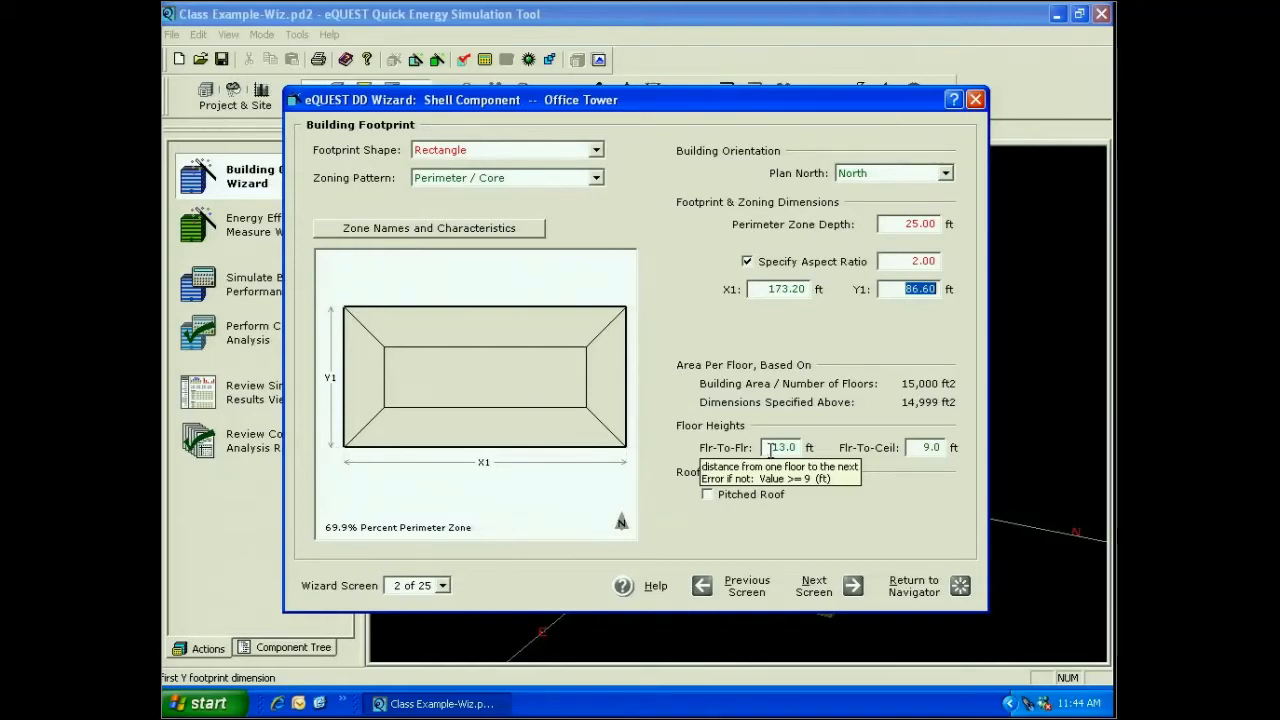
# Step: Set the floor-to-ceiling height to 8 ft, and try the pitched roof option before switching it off again
pyautogui.click(917, 449)
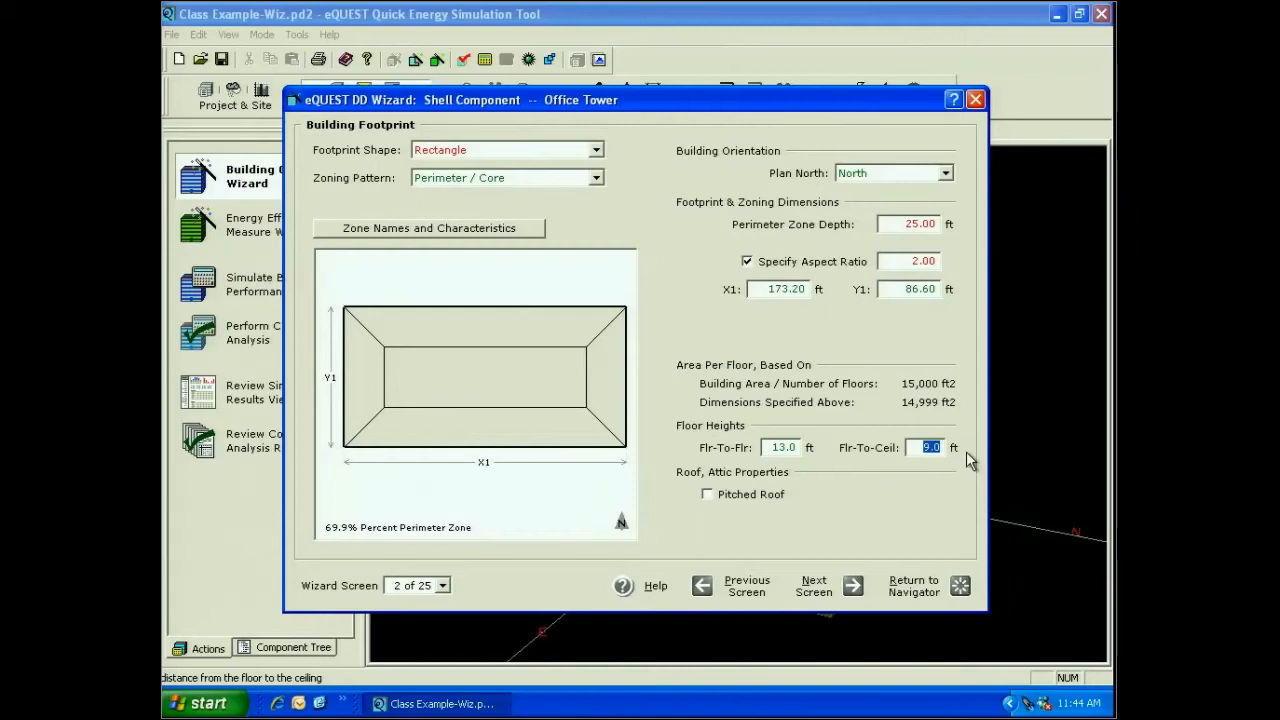
pyautogui.write('8')
pyautogui.click(707, 494)
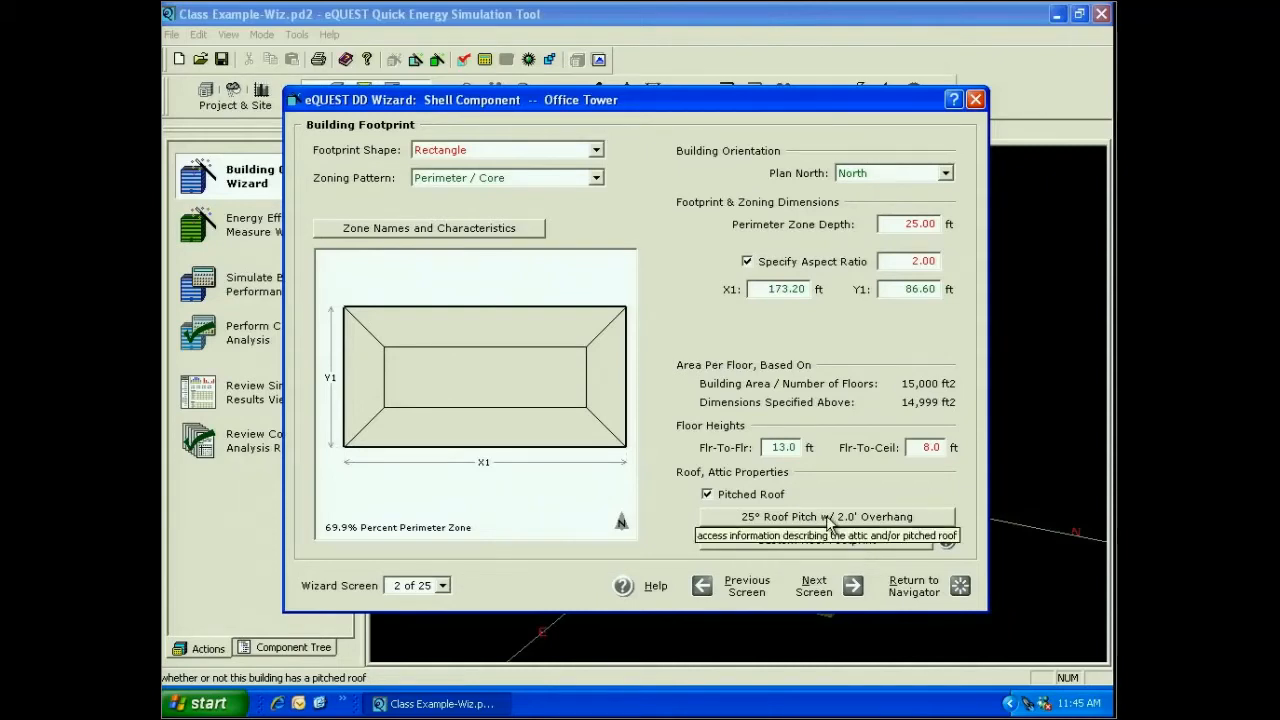
pyautogui.click(709, 495)
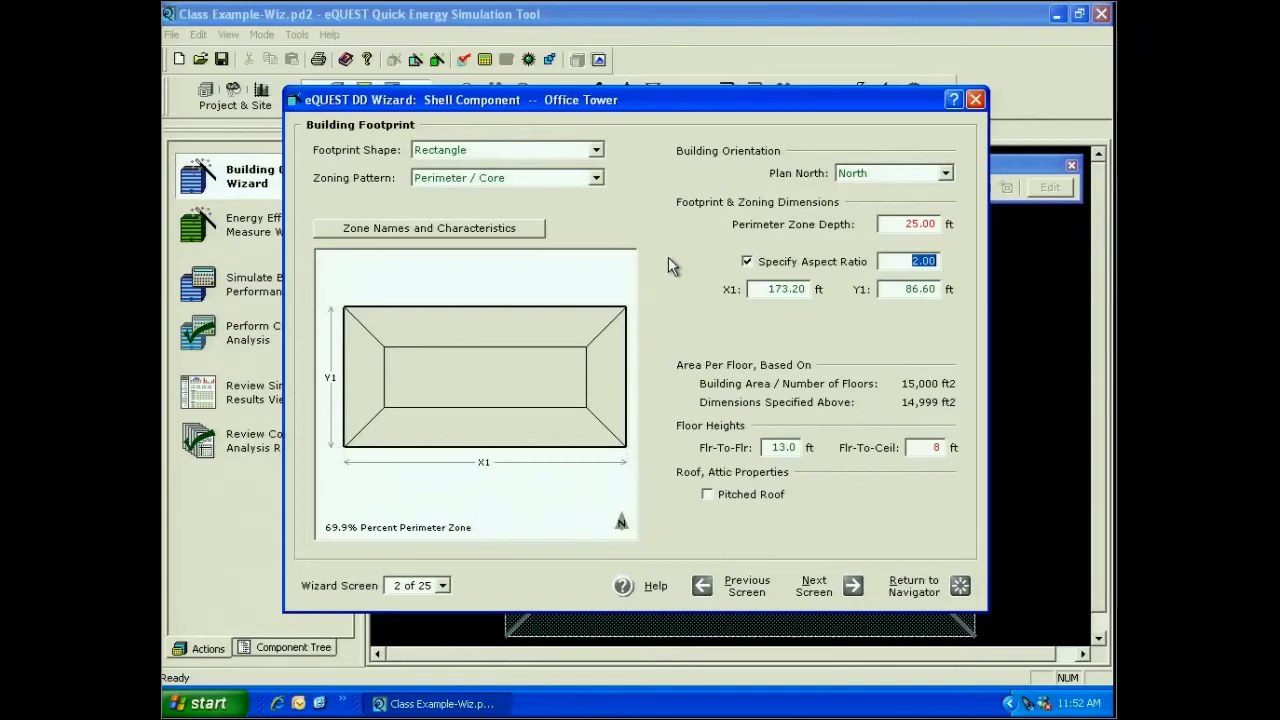
# Step: Change the footprint shape to custom, starting from a Blank Slate with an imported CAD file as the background image
pyautogui.click(596, 151)
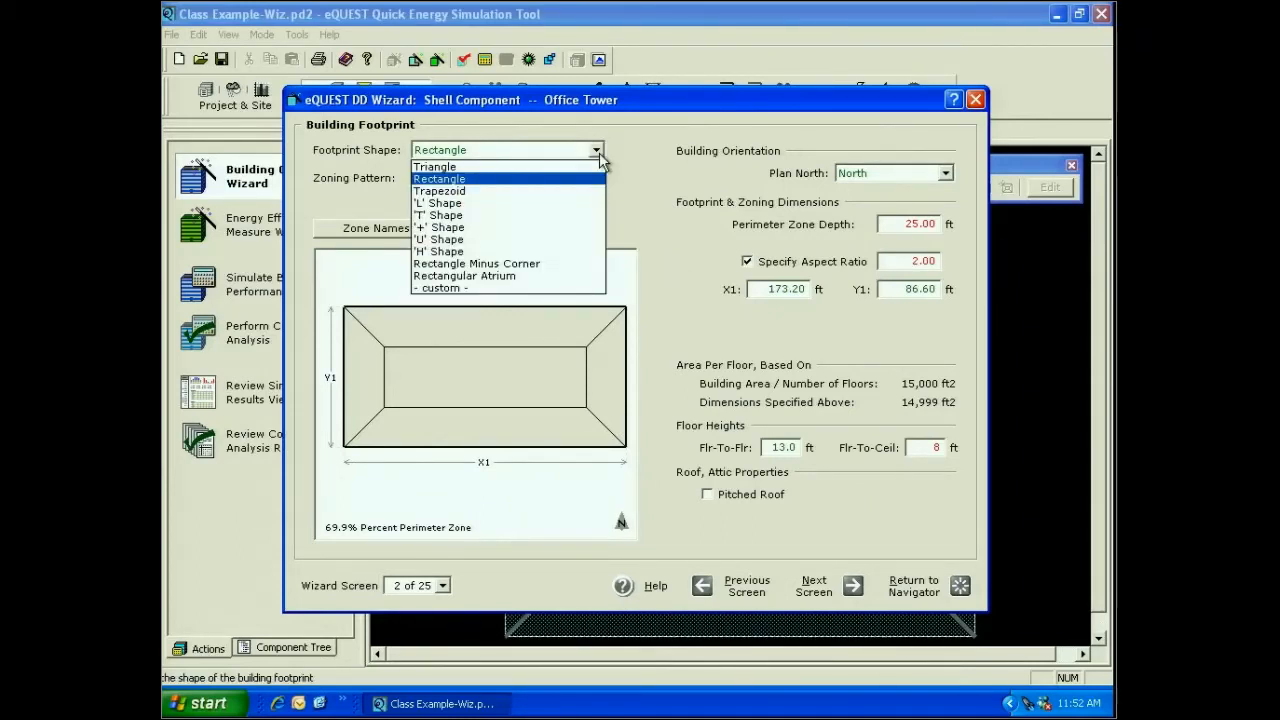
pyautogui.click(552, 290)
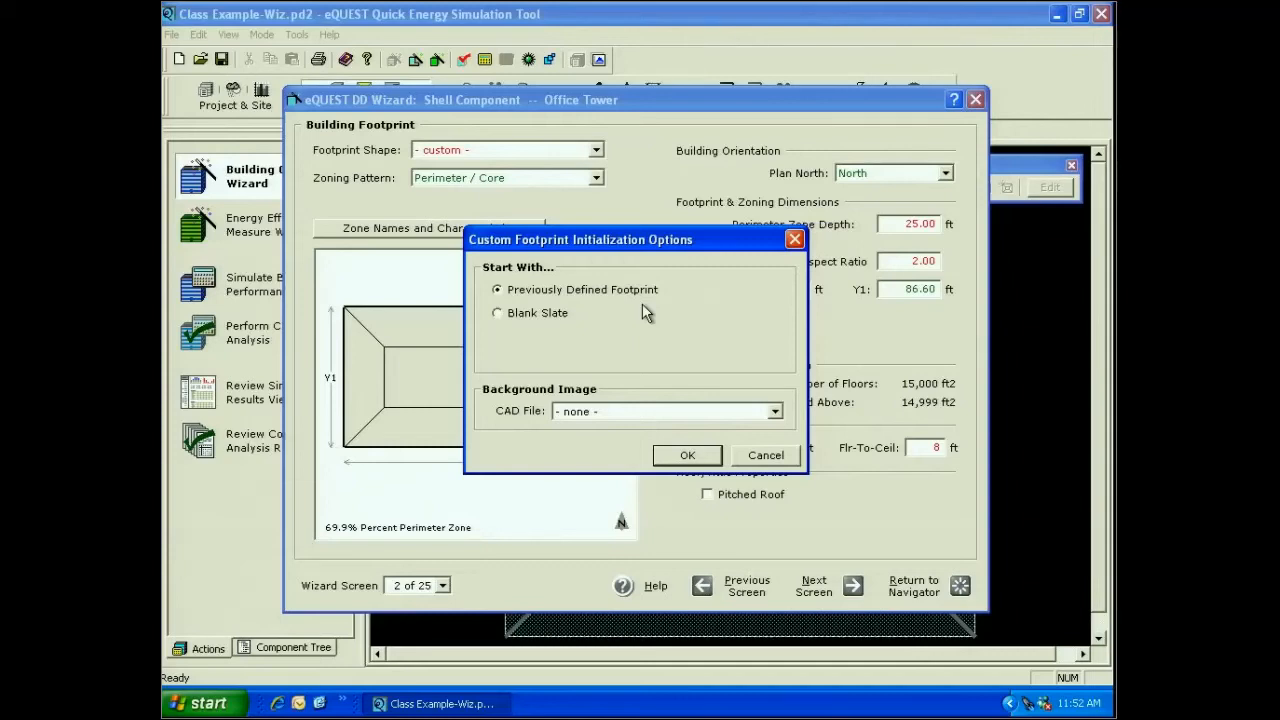
pyautogui.click(499, 314)
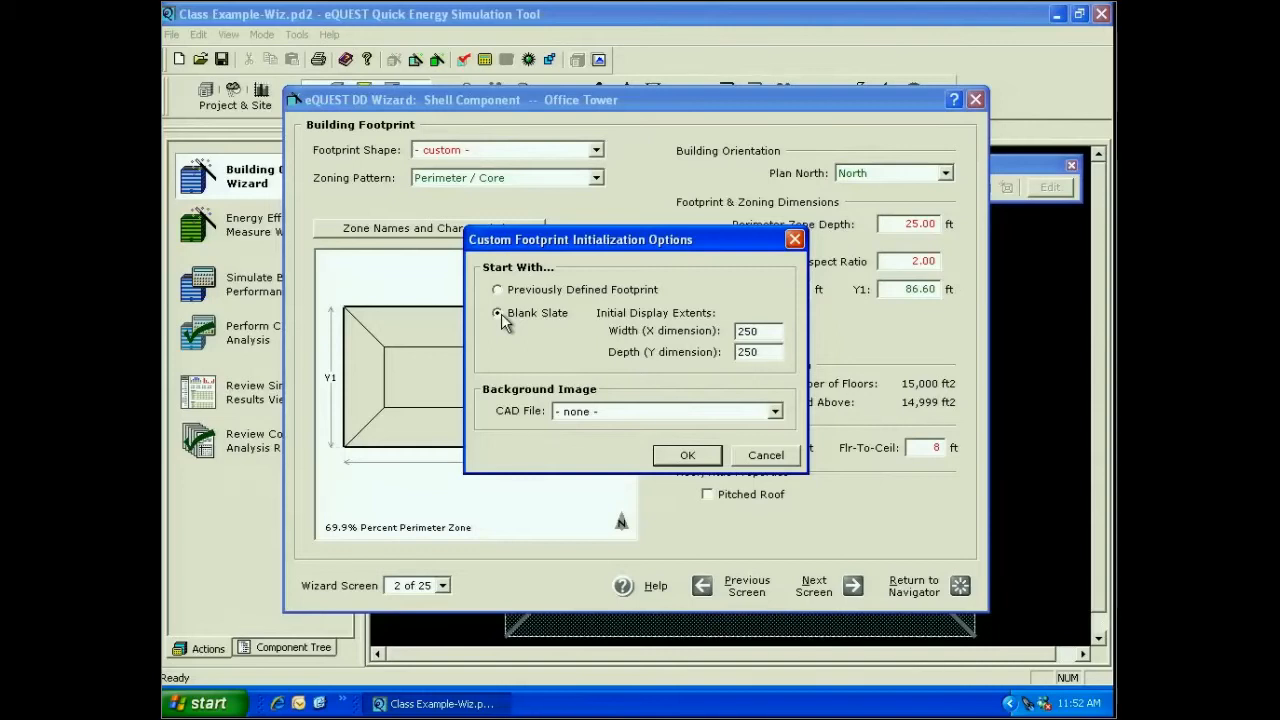
pyautogui.click(775, 412)
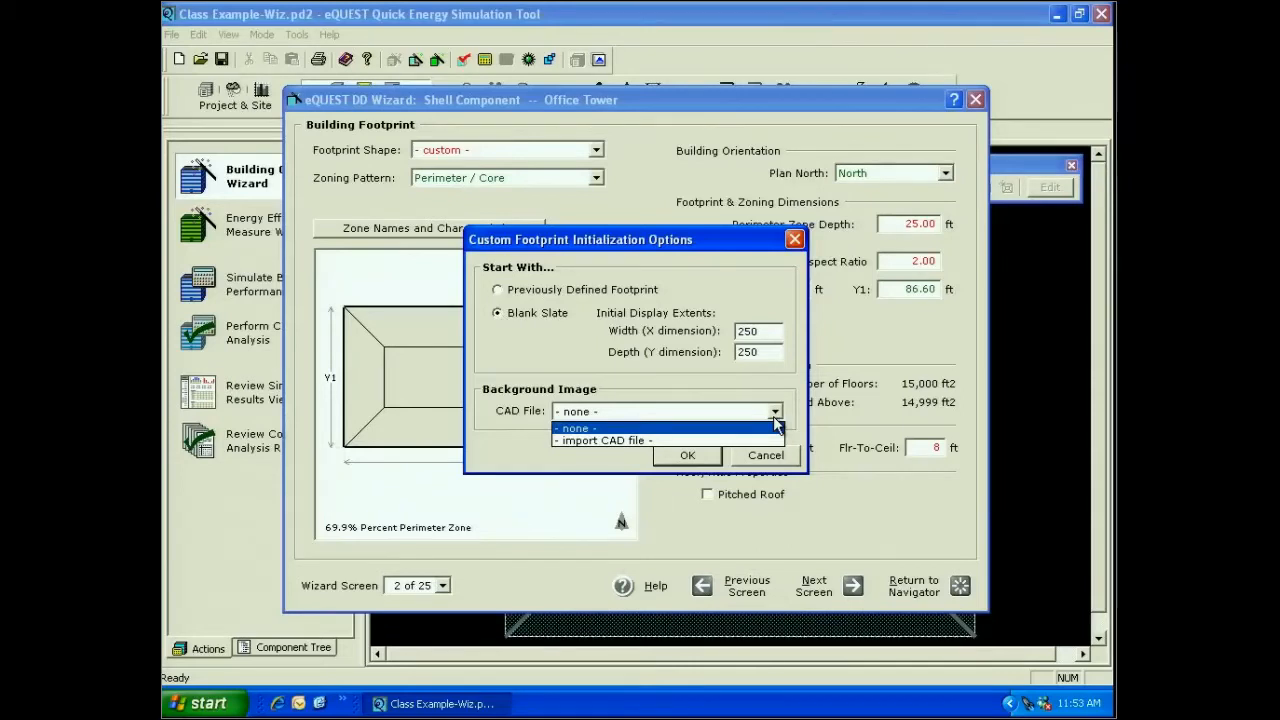
pyautogui.click(700, 440)
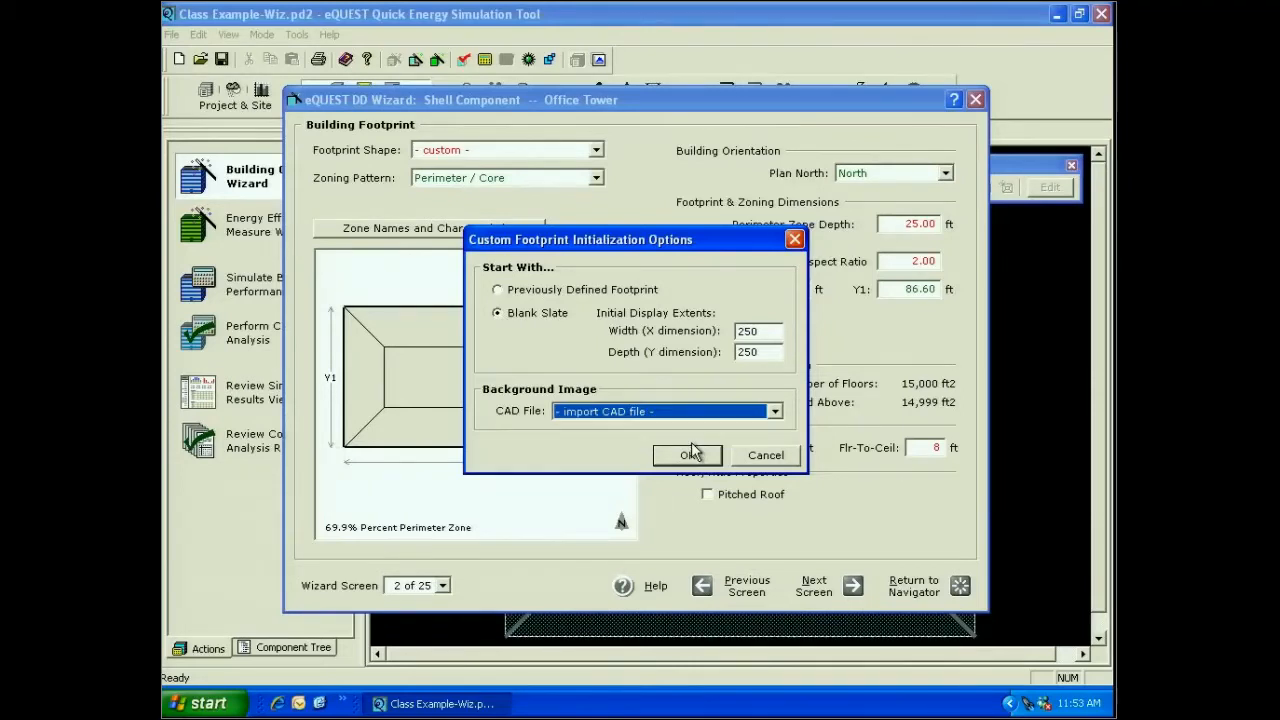
pyautogui.click(690, 454)
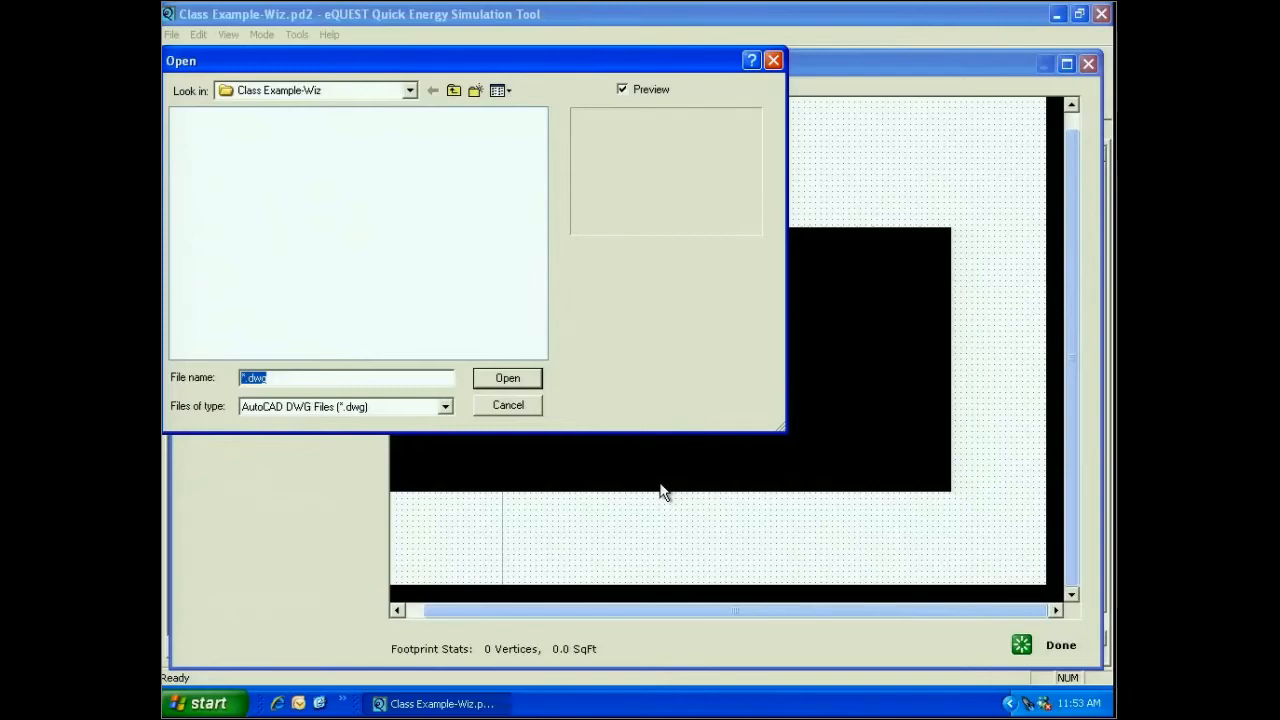
# Step: Import eQUEST Class Example Zones.dwg from the eQUEST 3-64 Data folder as the background drawing, with 1 CAD unit equal to 1 inch
pyautogui.click(409, 91)
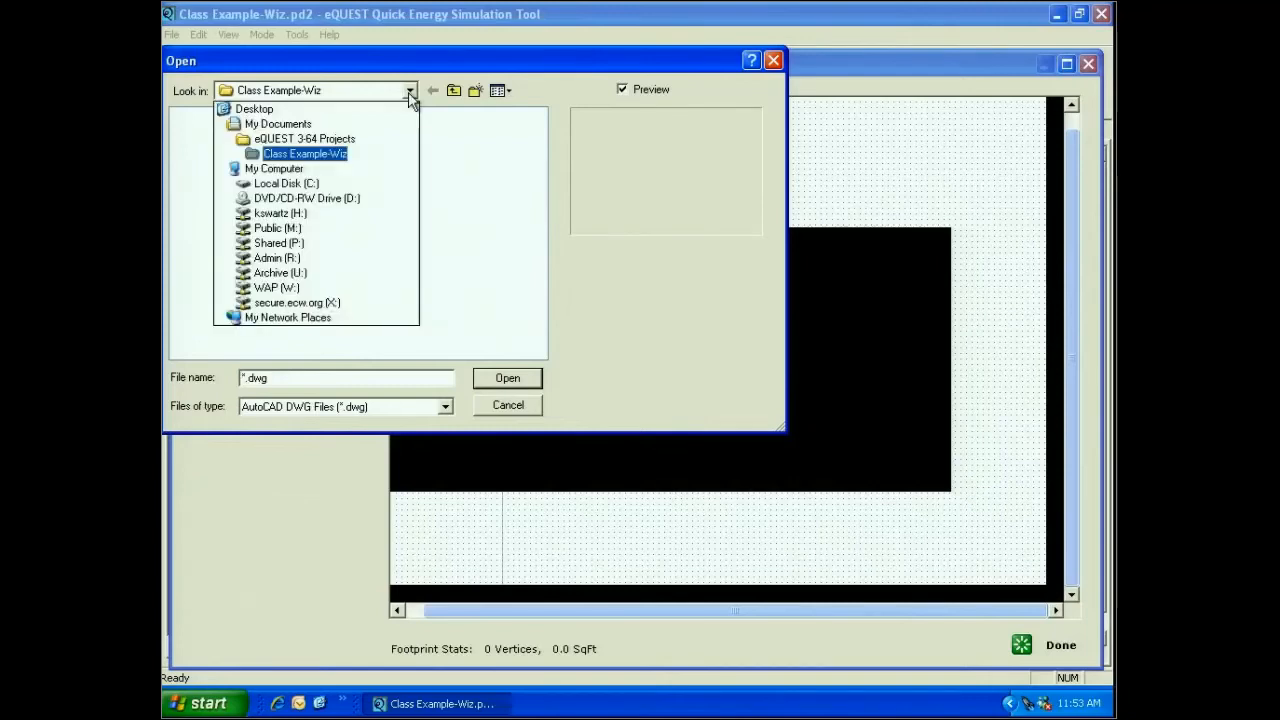
pyautogui.click(272, 124)
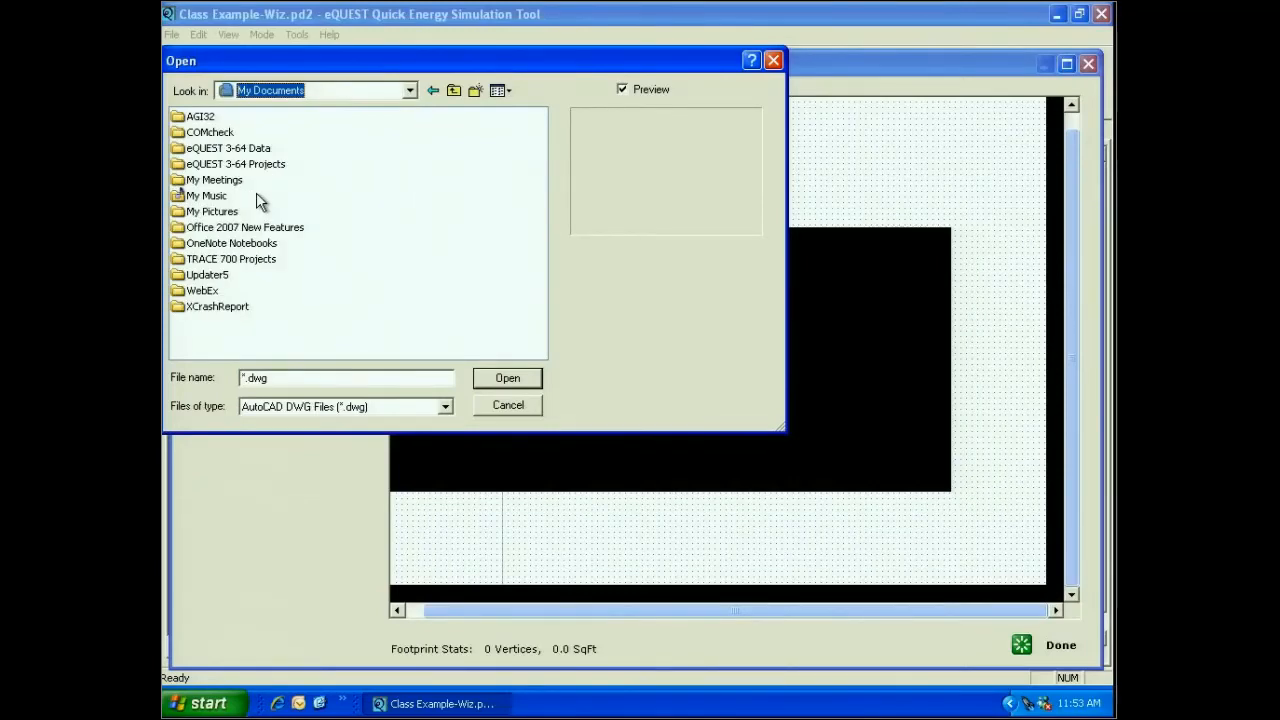
pyautogui.doubleClick(229, 148)
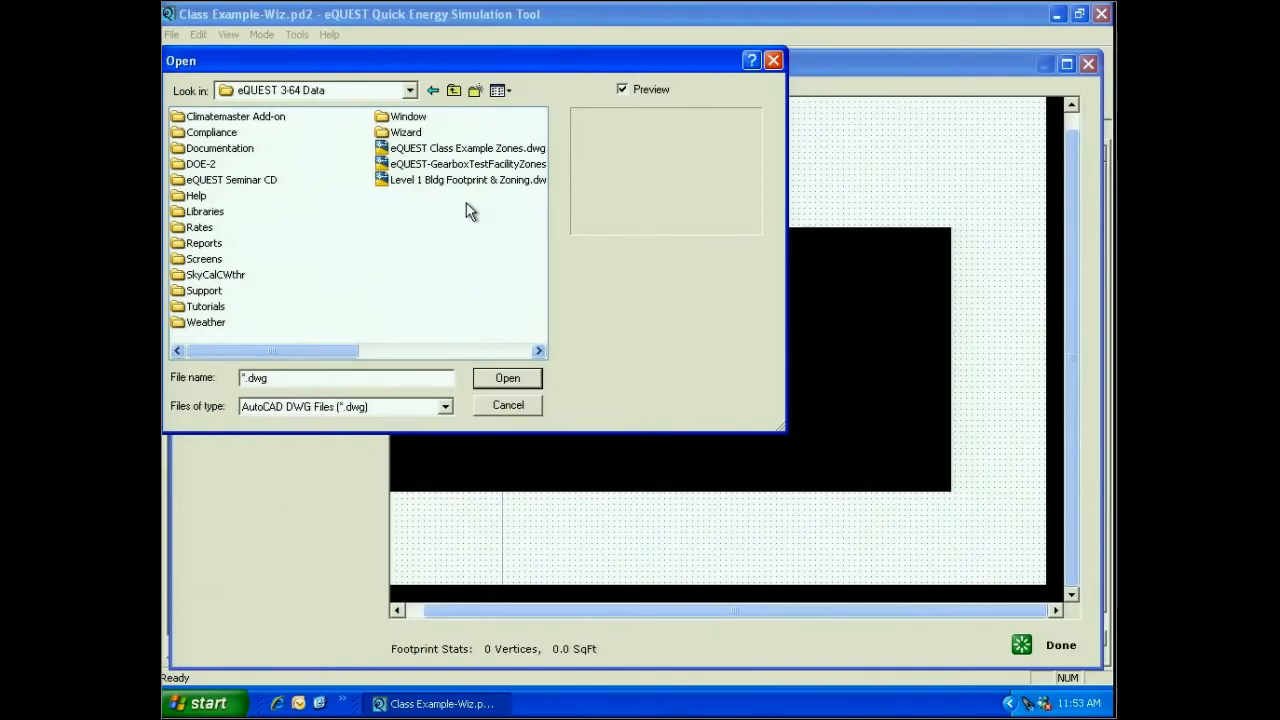
pyautogui.doubleClick(450, 148)
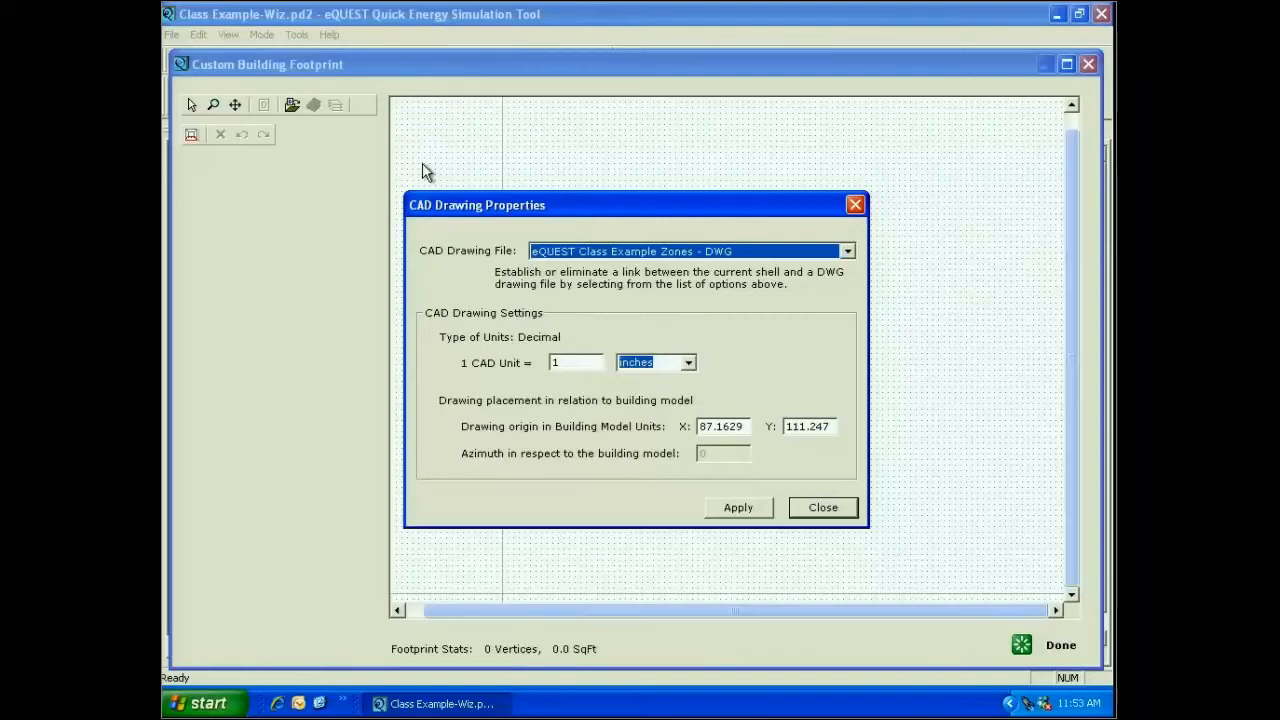
pyautogui.click(766, 511)
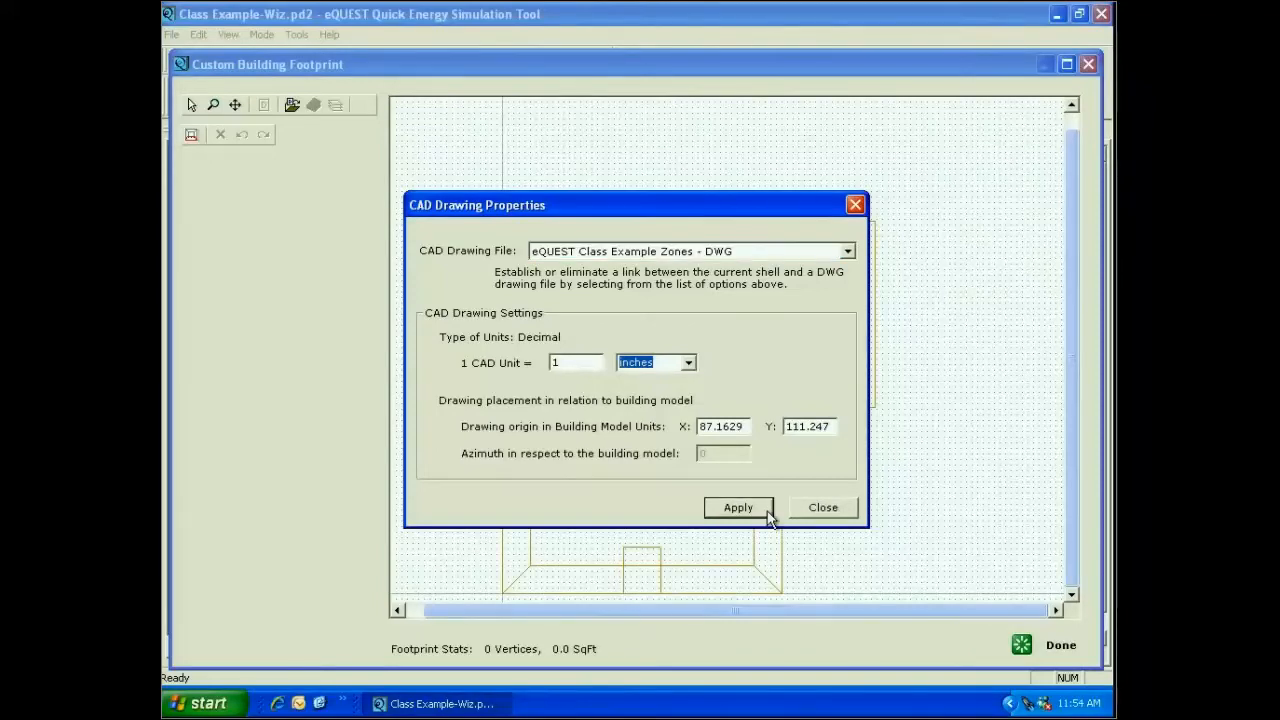
pyautogui.click(823, 507)
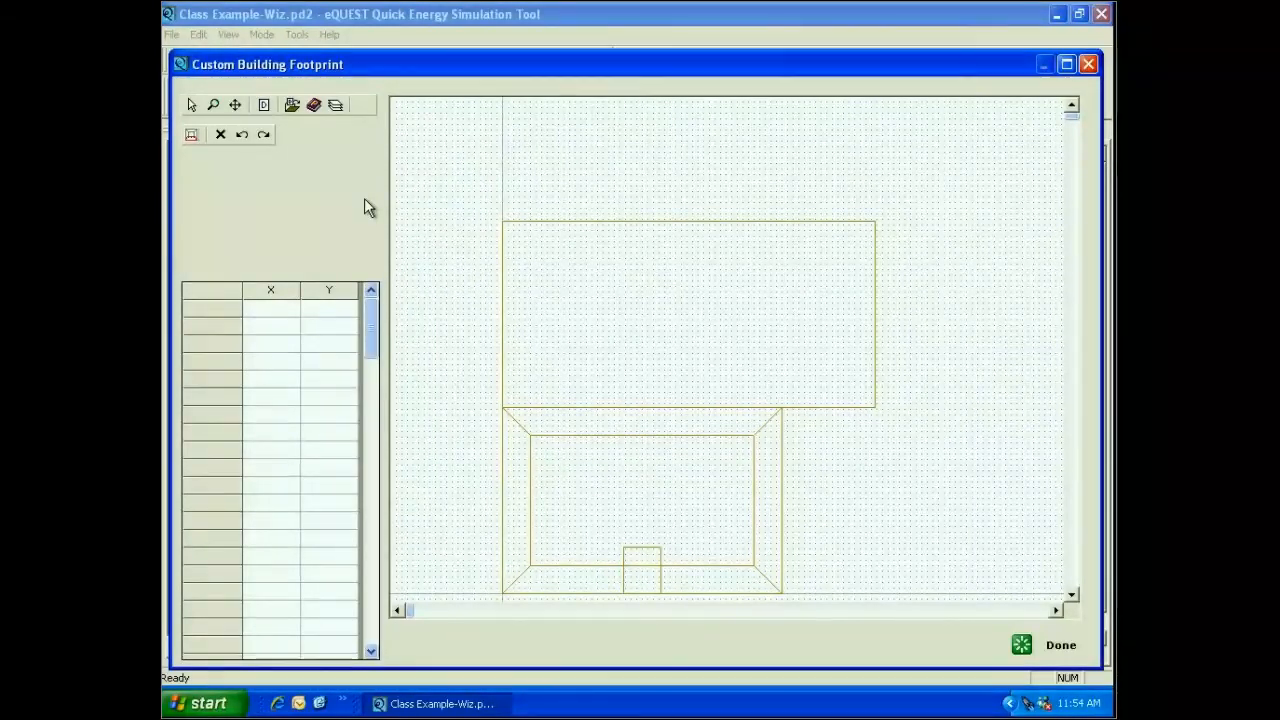
# Step: Set grid resolution to 20 ft, snap ranges to 2 ft for CAD and 1 ft for polygon vertices, and grid snap priority to No Snap
pyautogui.click(191, 134)
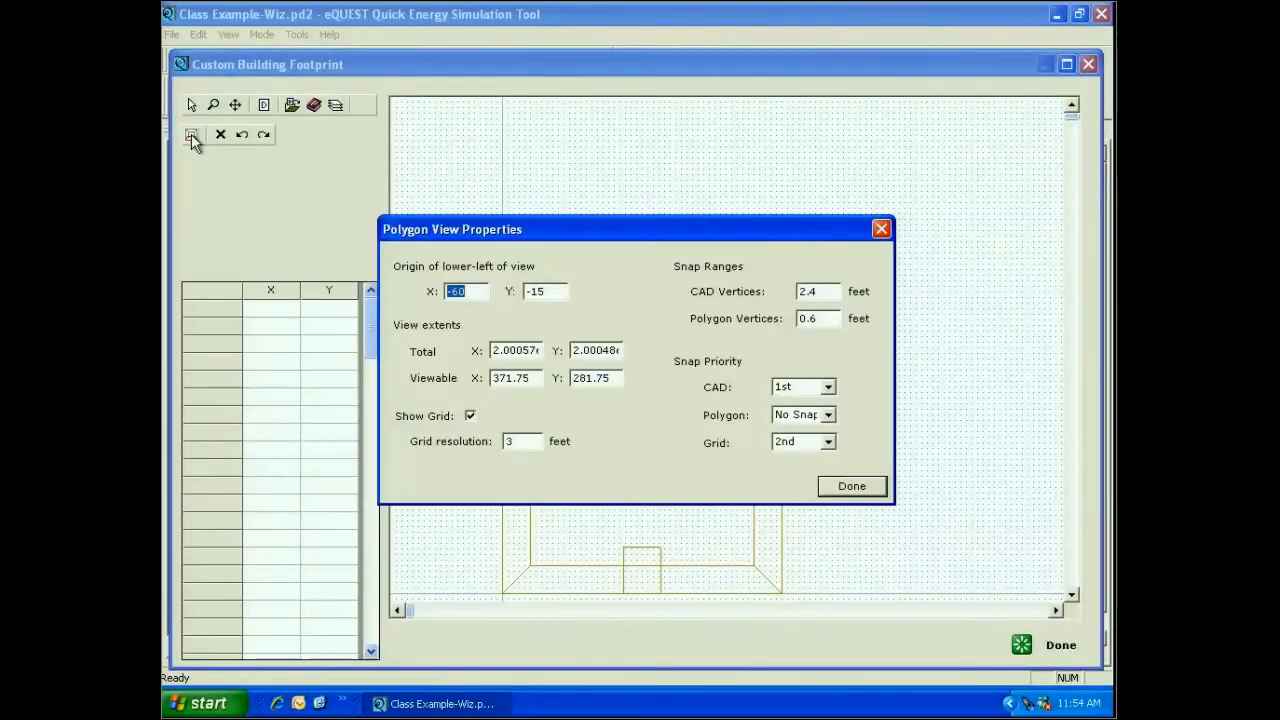
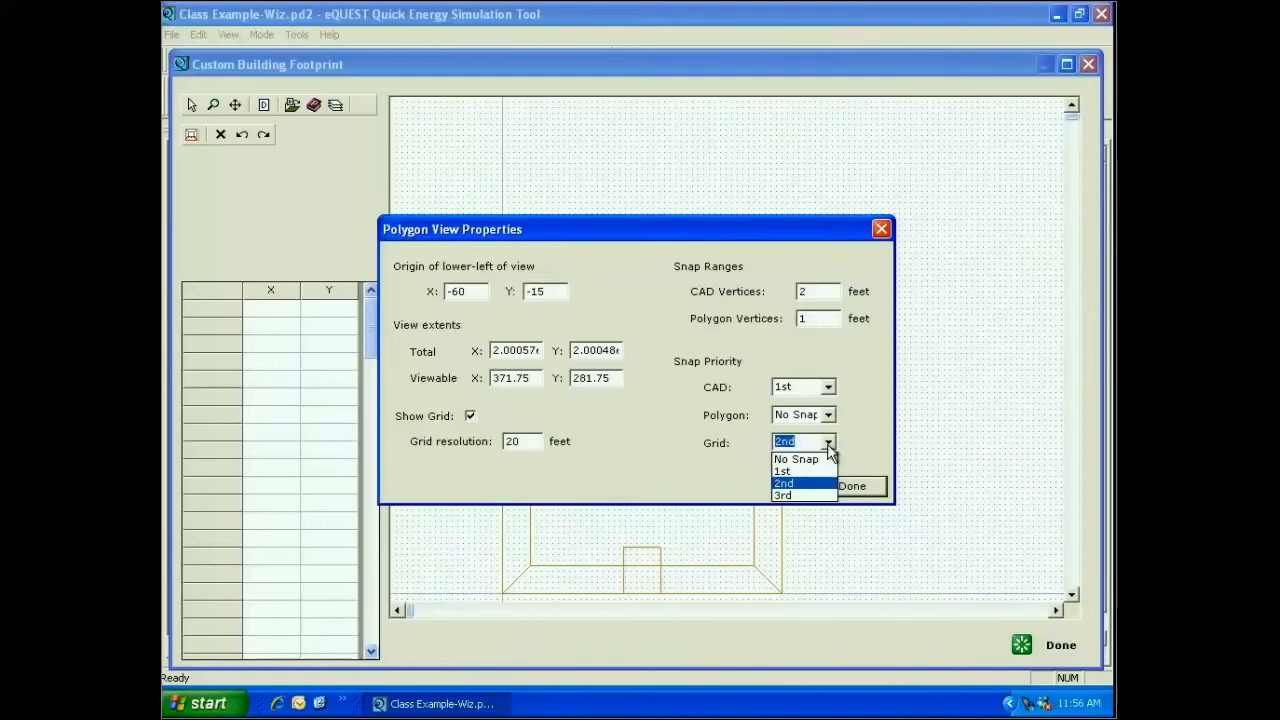
pyautogui.click(811, 461)
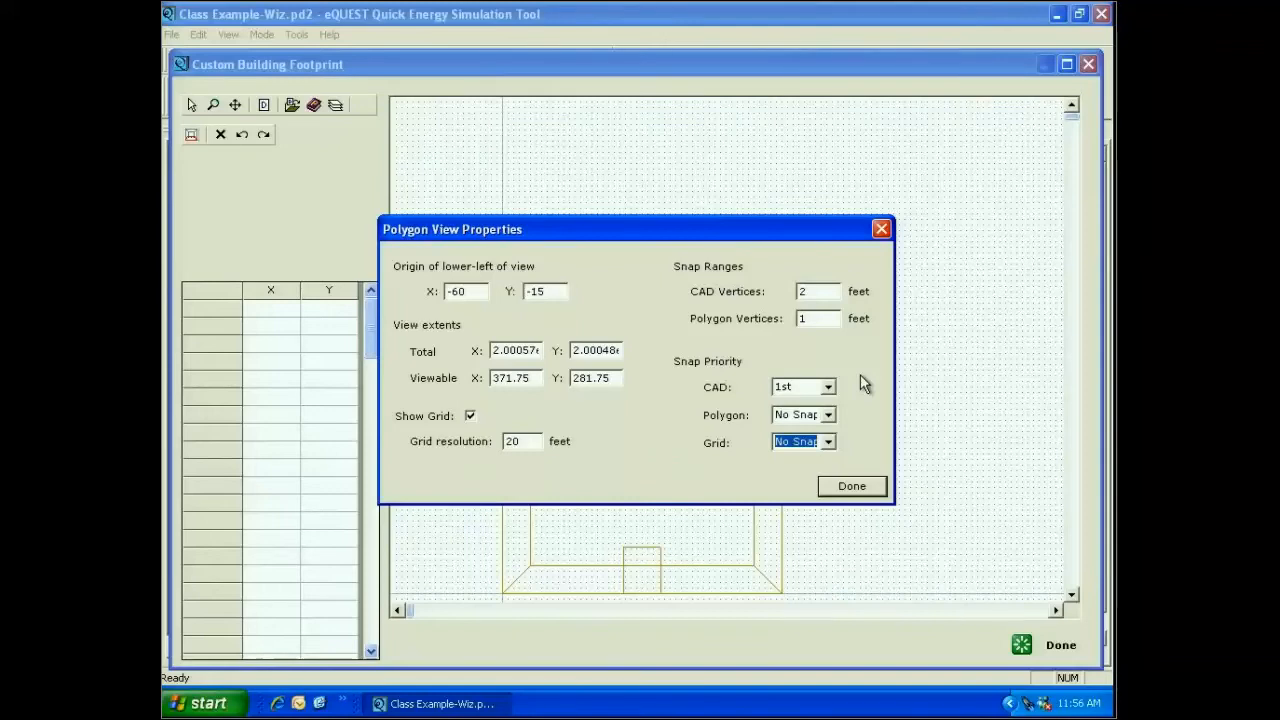
pyautogui.click(852, 485)
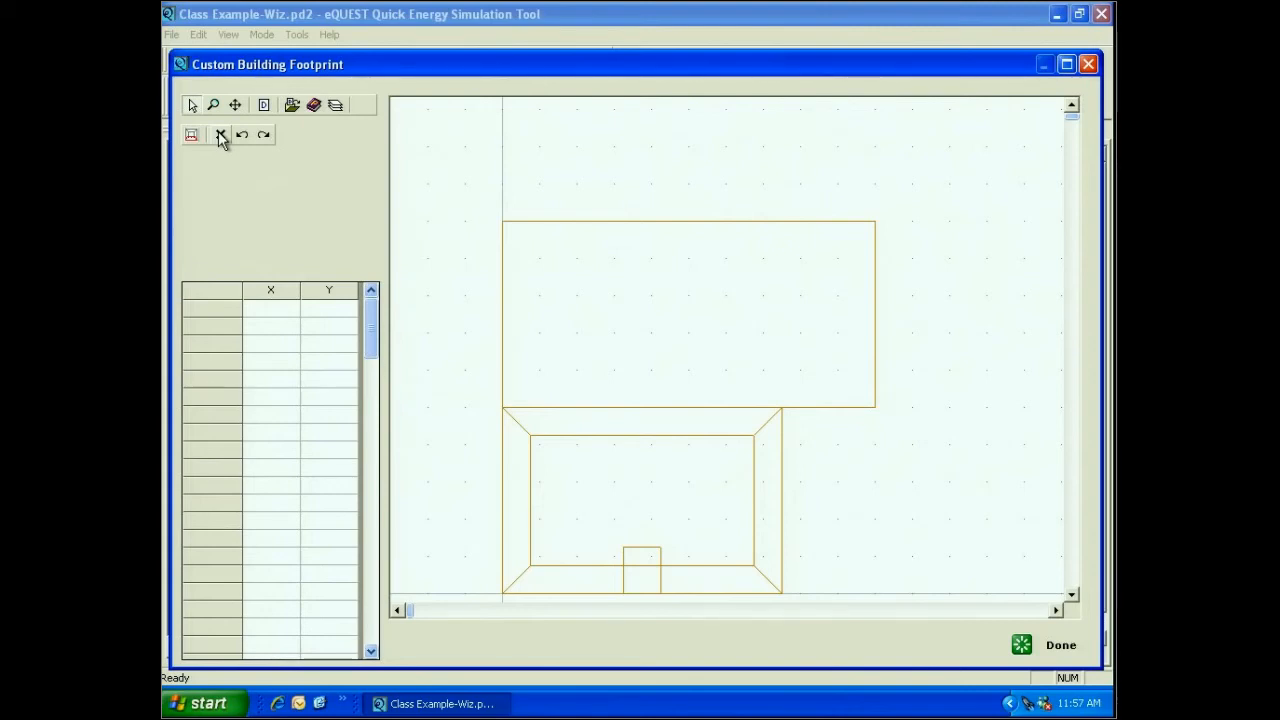
# Step: Zoom and pan the footprint view to enlarge the lower building outline of the CAD drawing
pyautogui.click(213, 105)
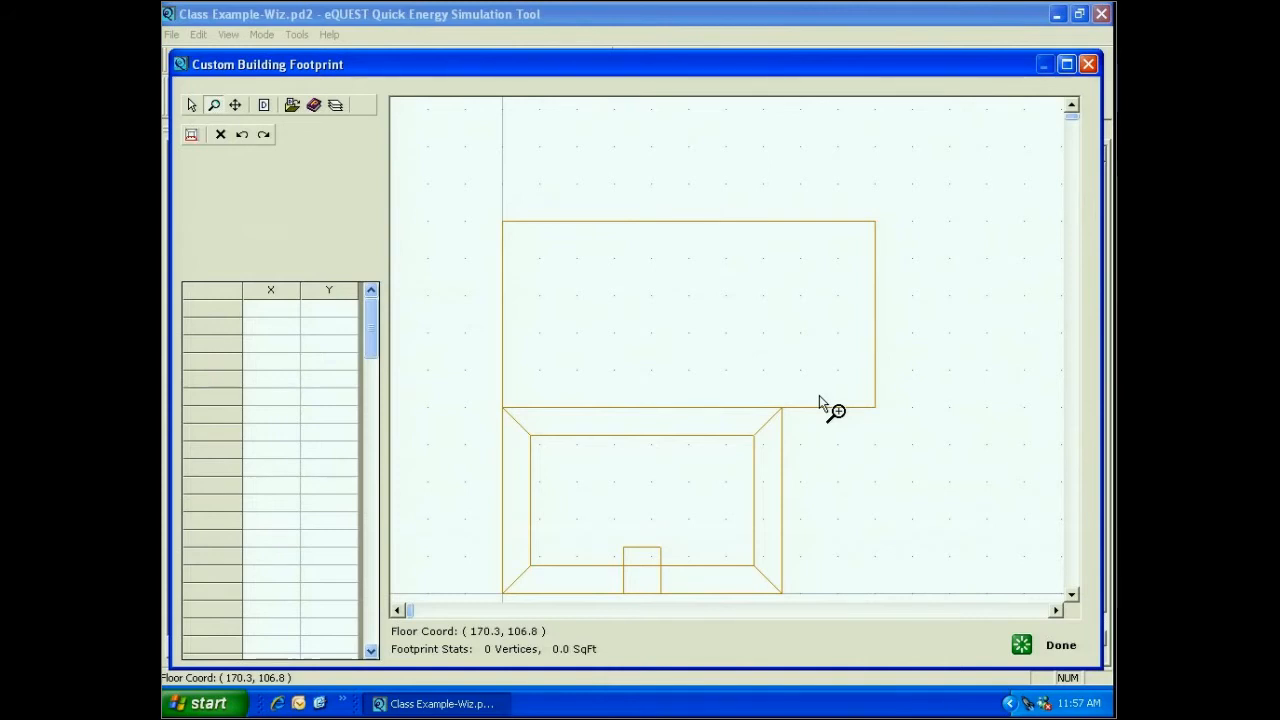
pyautogui.moveTo(895, 379); pyautogui.dragTo(895, 609)
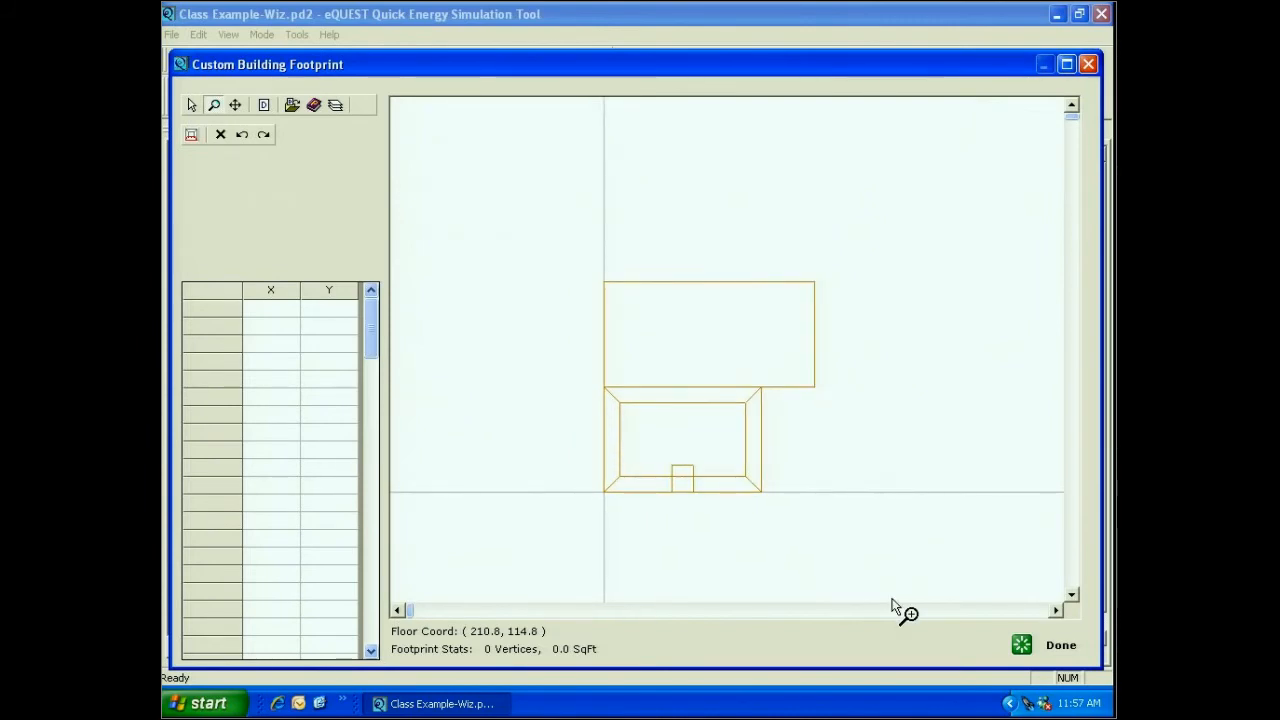
pyautogui.moveTo(894, 603); pyautogui.dragTo(856, 429)
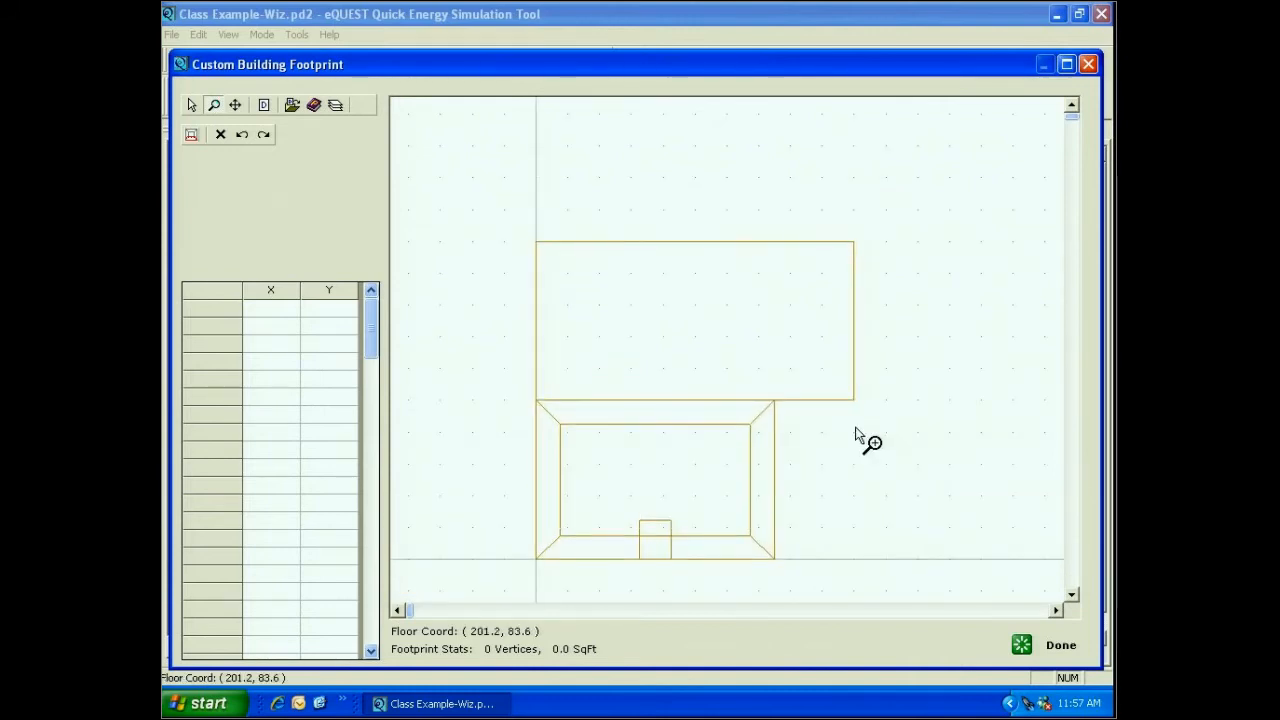
pyautogui.click(236, 110)
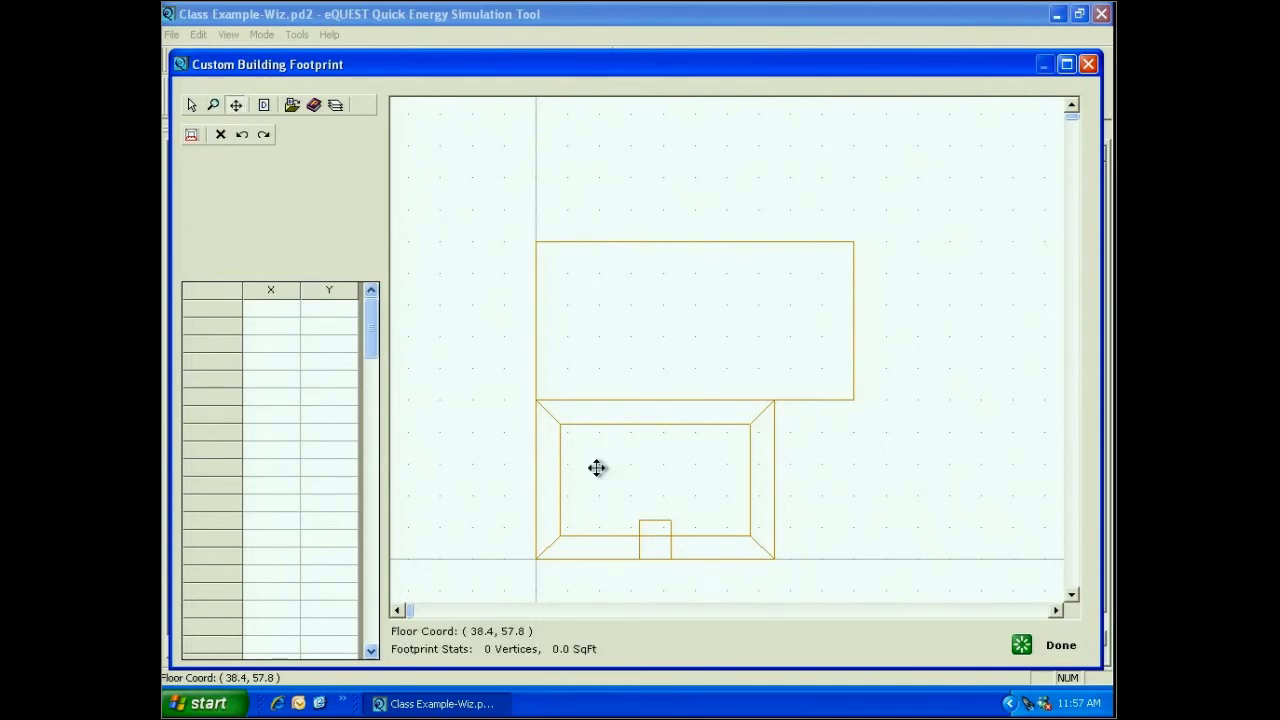
pyautogui.moveTo(597, 468); pyautogui.dragTo(694, 378)
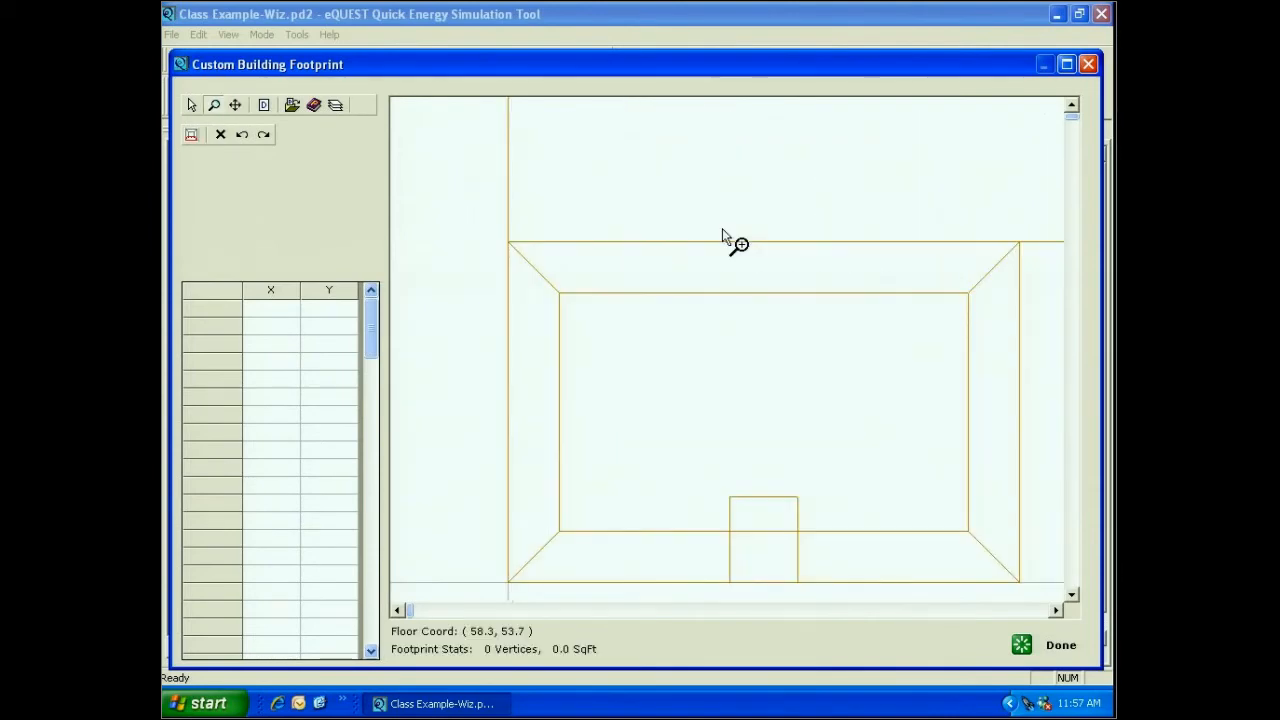
pyautogui.moveTo(722, 229); pyautogui.dragTo(721, 233)
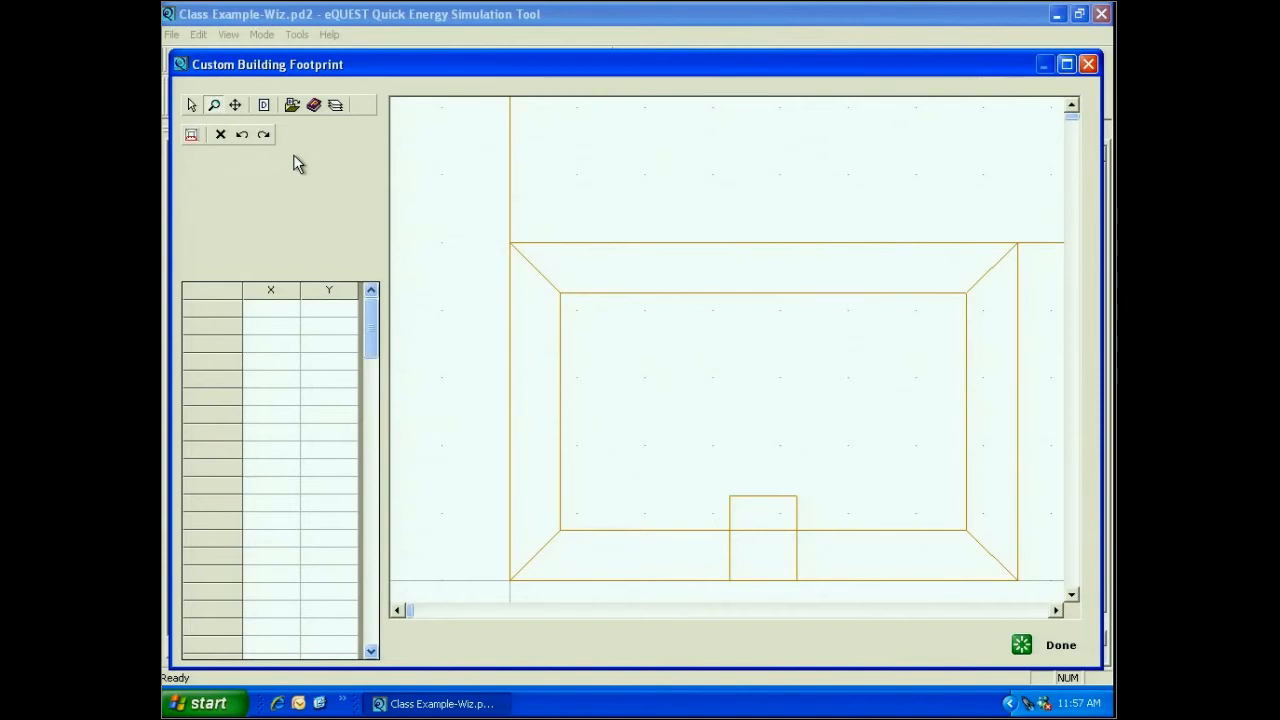
pyautogui.click(265, 107)
pyautogui.click(265, 107)
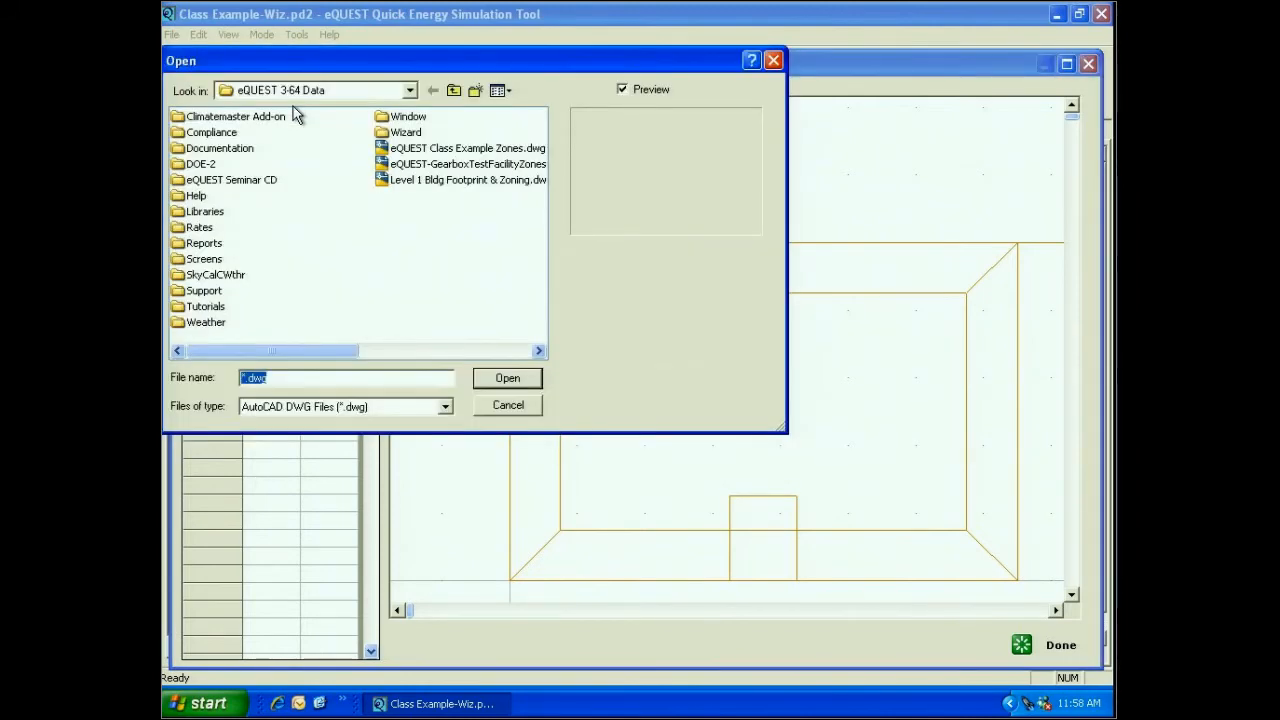
pyautogui.moveTo(458, 70); pyautogui.dragTo(645, 155)
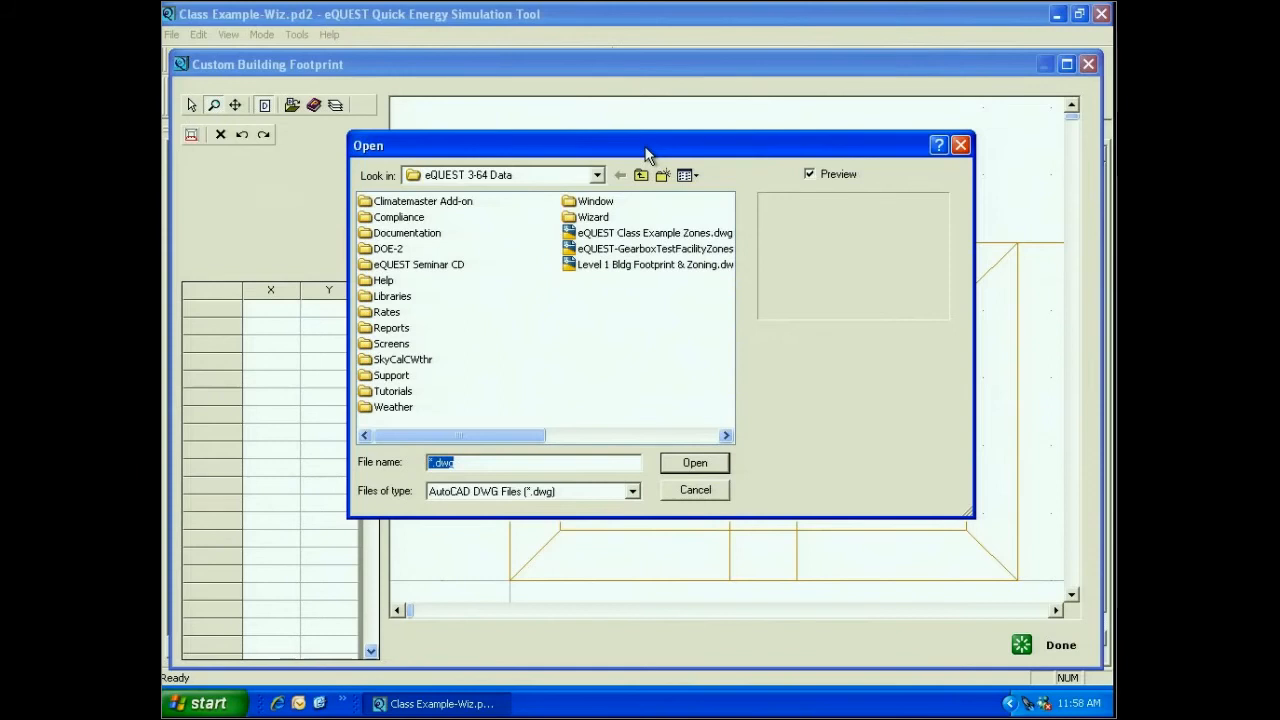
pyautogui.press('Escape')
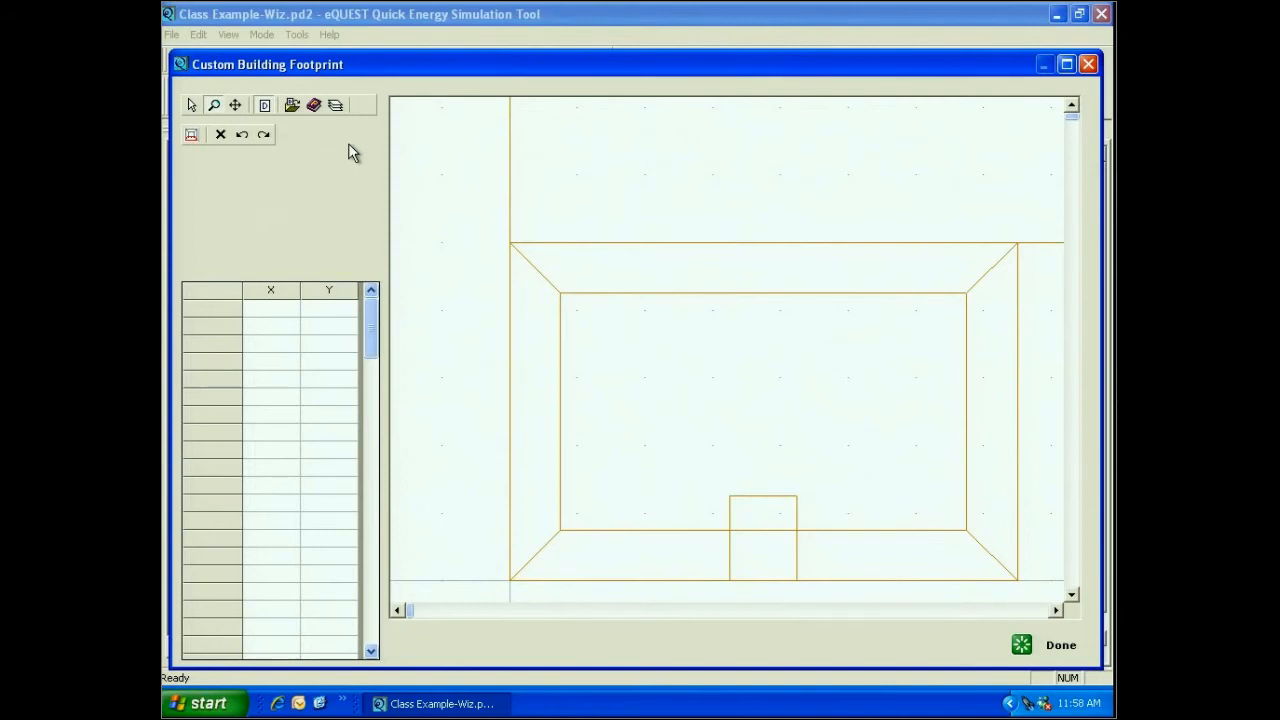
pyautogui.click(314, 106)
pyautogui.click(335, 106)
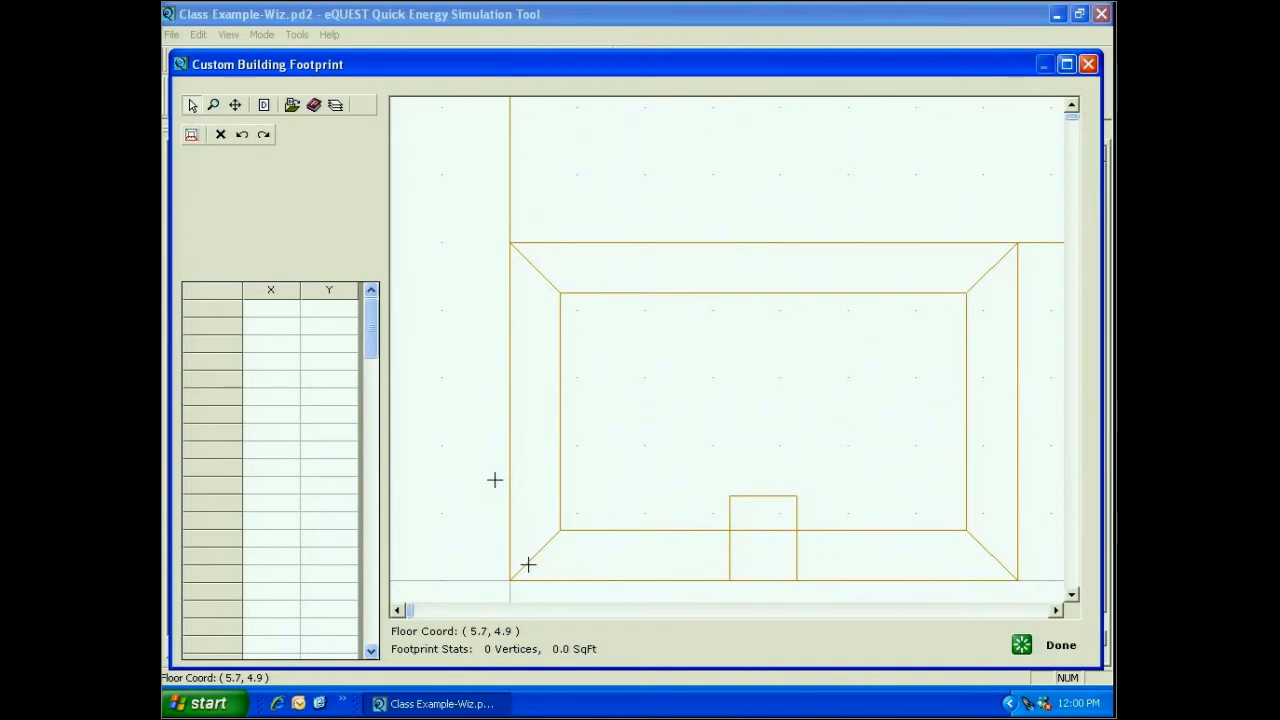
# Step: Trace the lower building's outer outline on the CAD drawing with four vertices at (0, 0), (150, 0), (150, 100) and (0, 100)
pyautogui.click(528, 565)
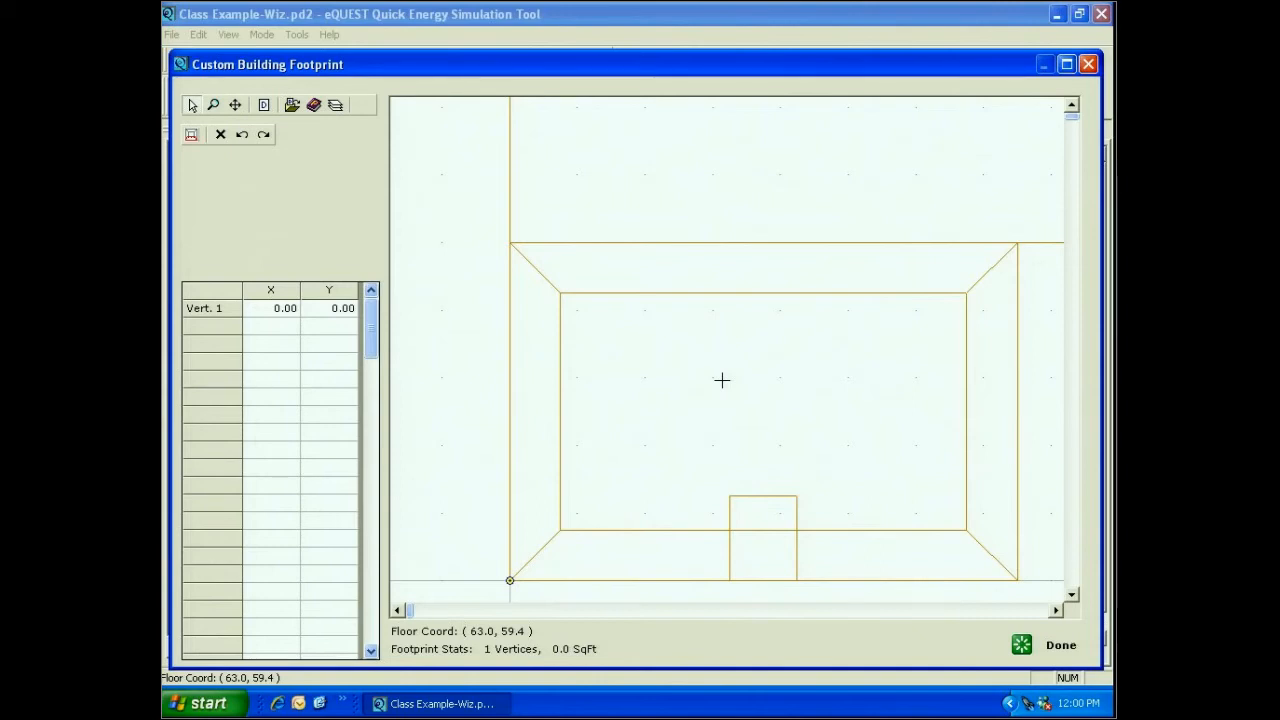
pyautogui.moveTo(510, 580); pyautogui.dragTo(560, 530)
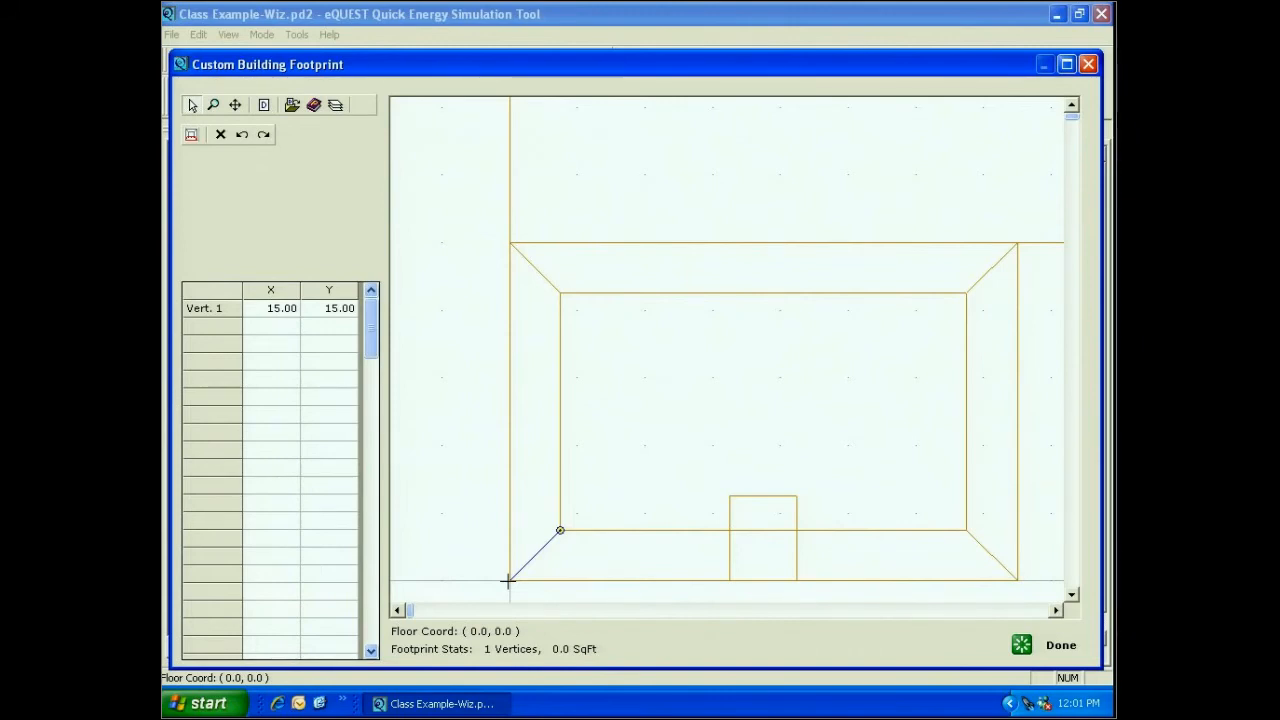
pyautogui.click(509, 580)
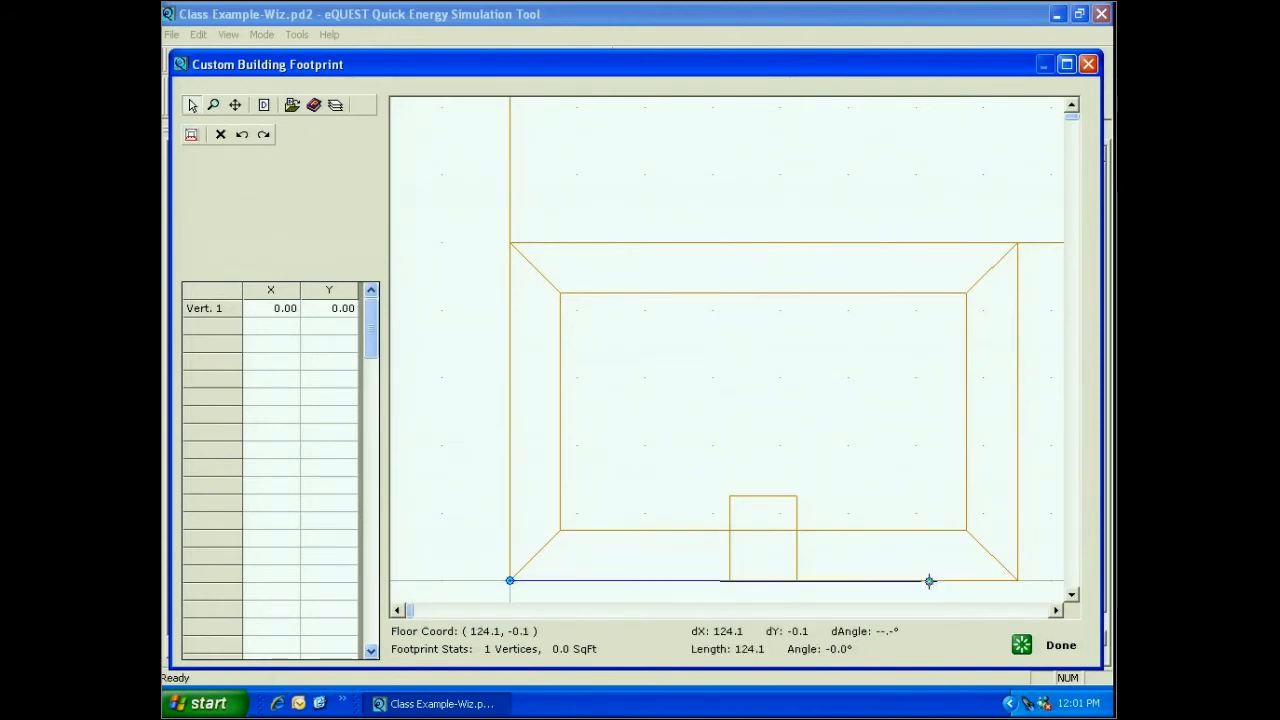
pyautogui.click(1017, 580)
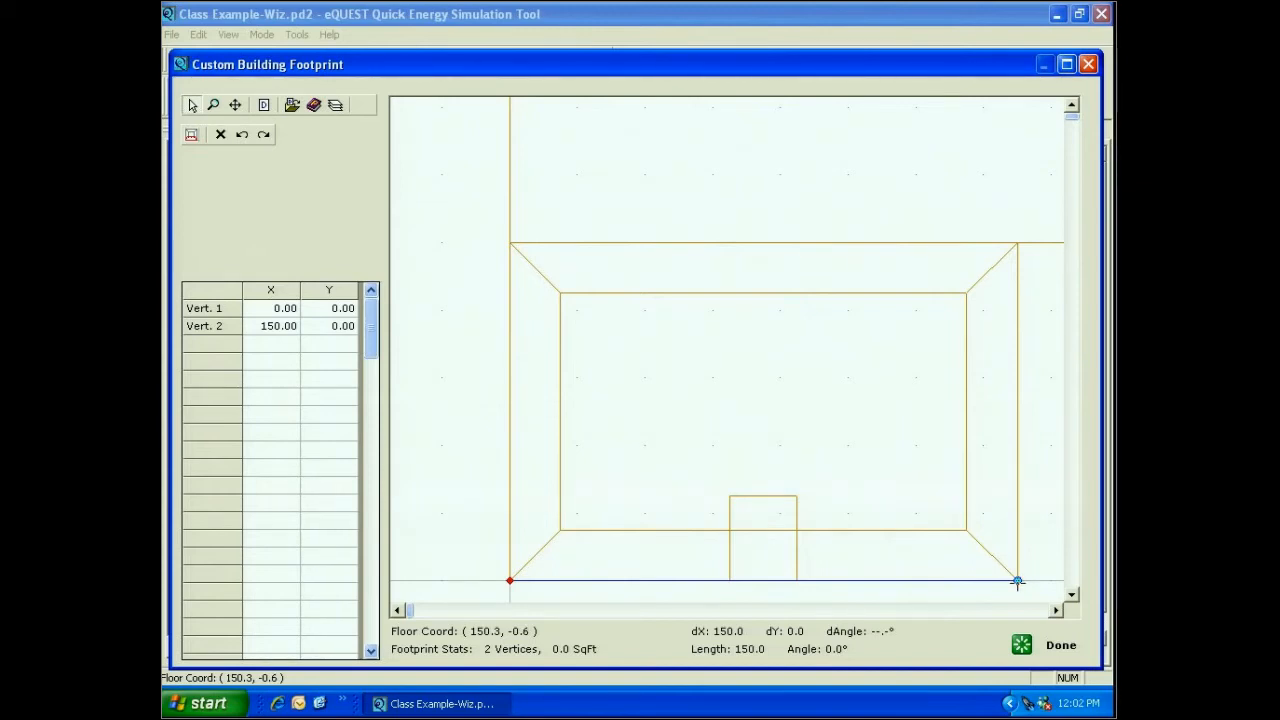
pyautogui.click(1017, 243)
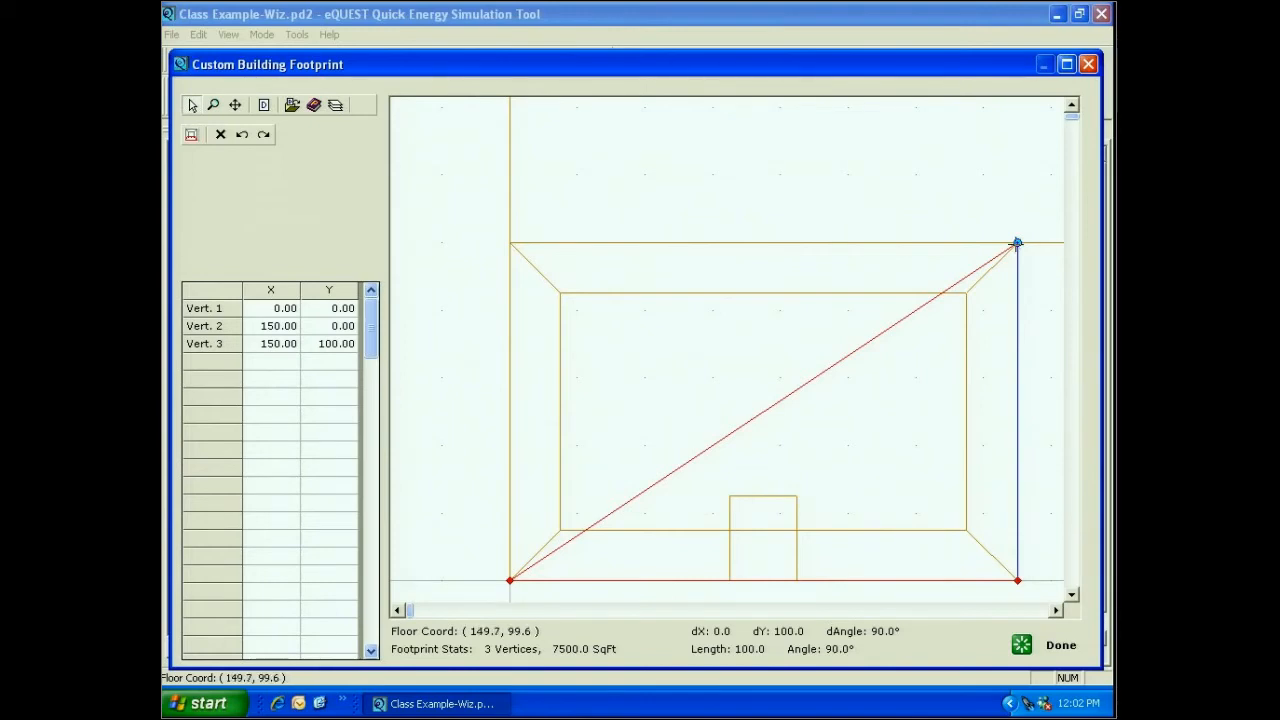
pyautogui.click(510, 243)
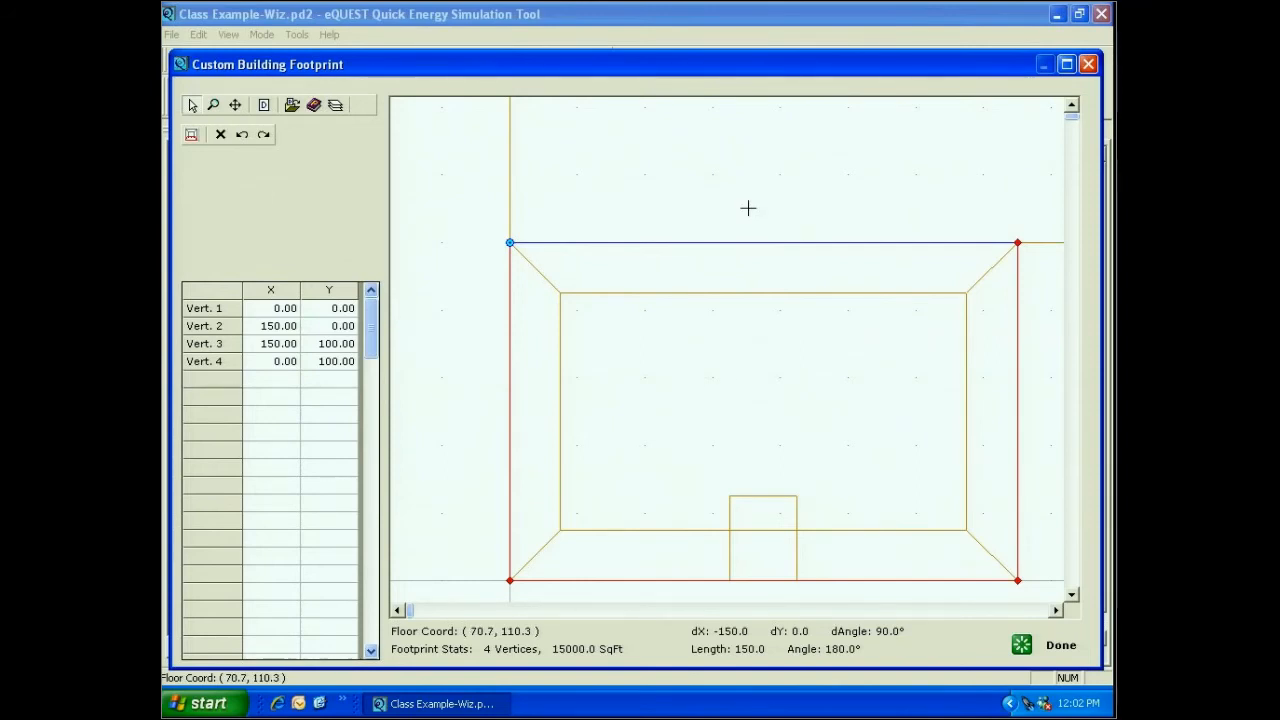
# Step: Try an X coordinate of 149 for vertex 2, and set it back to 150
pyautogui.click(283, 328)
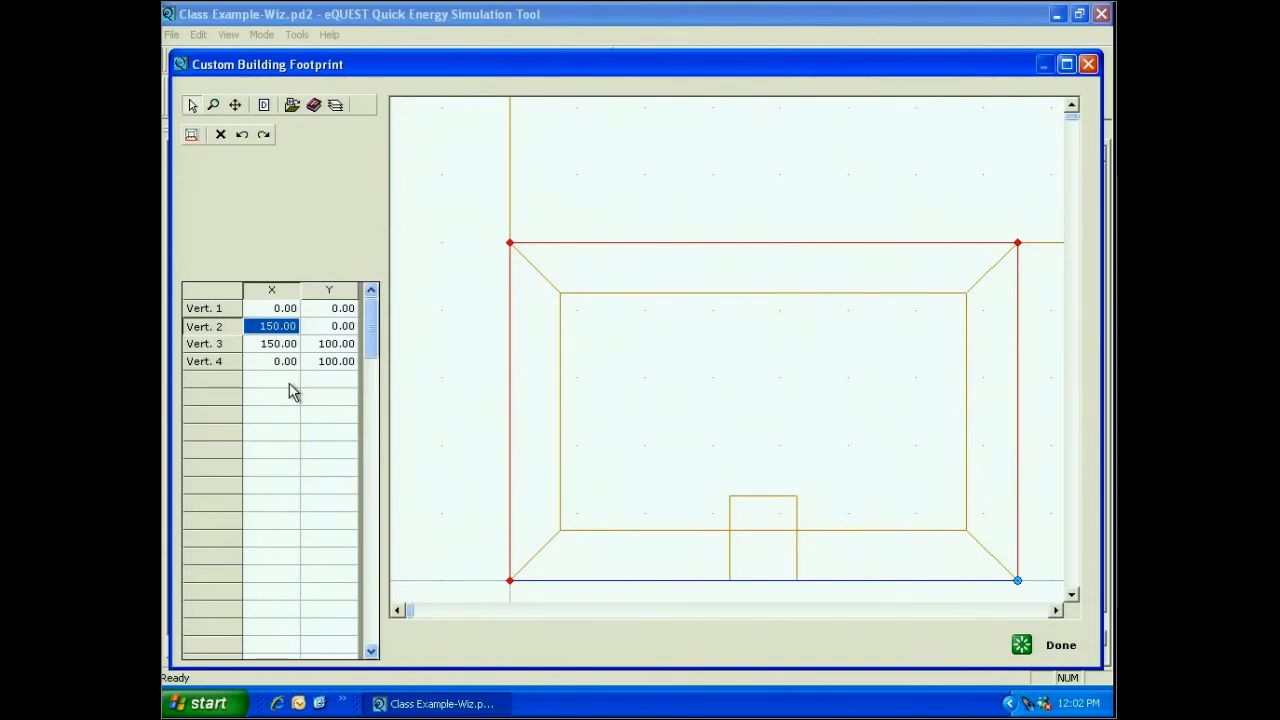
pyautogui.write('149')
pyautogui.click(342, 346)
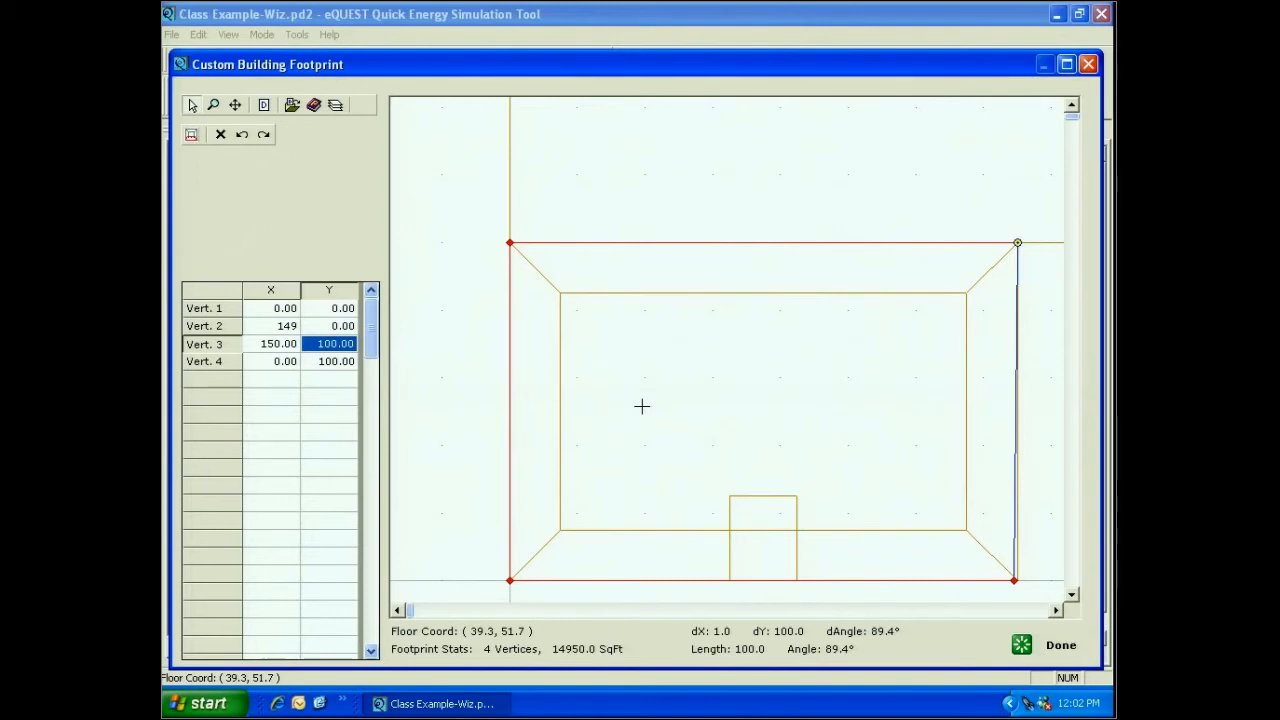
pyautogui.click(285, 328)
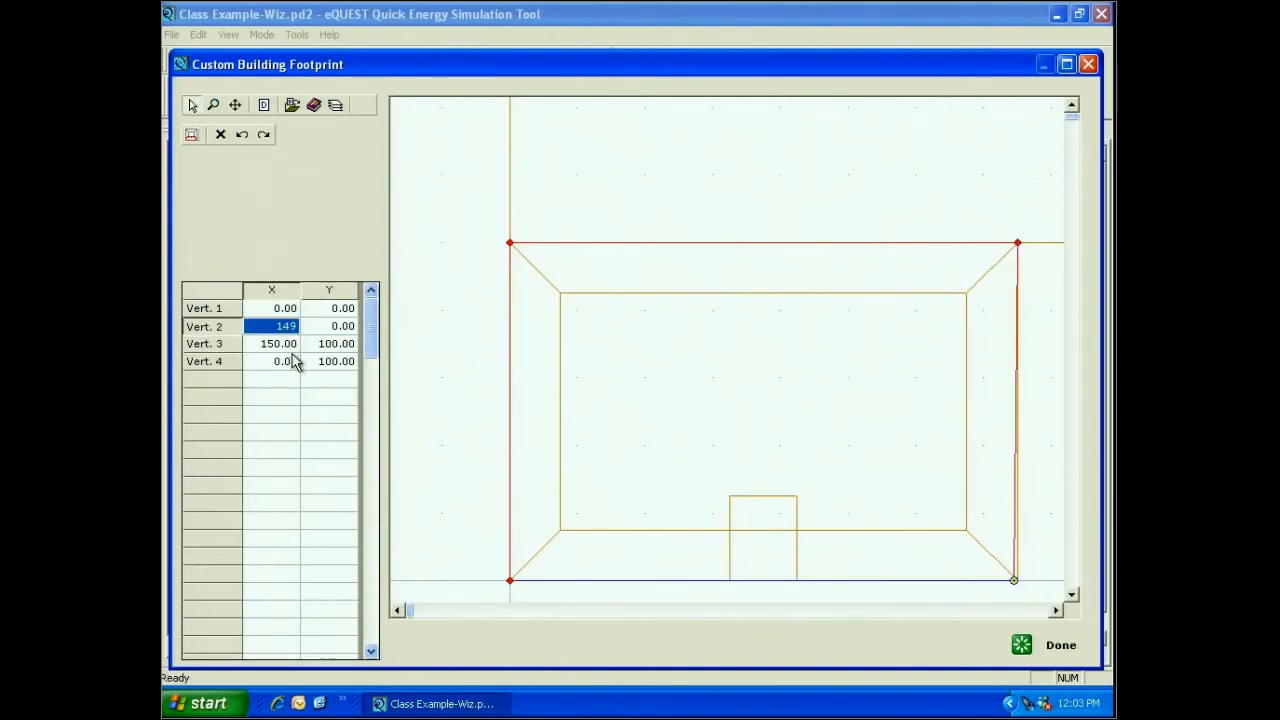
pyautogui.write('150')
pyautogui.click(345, 344)
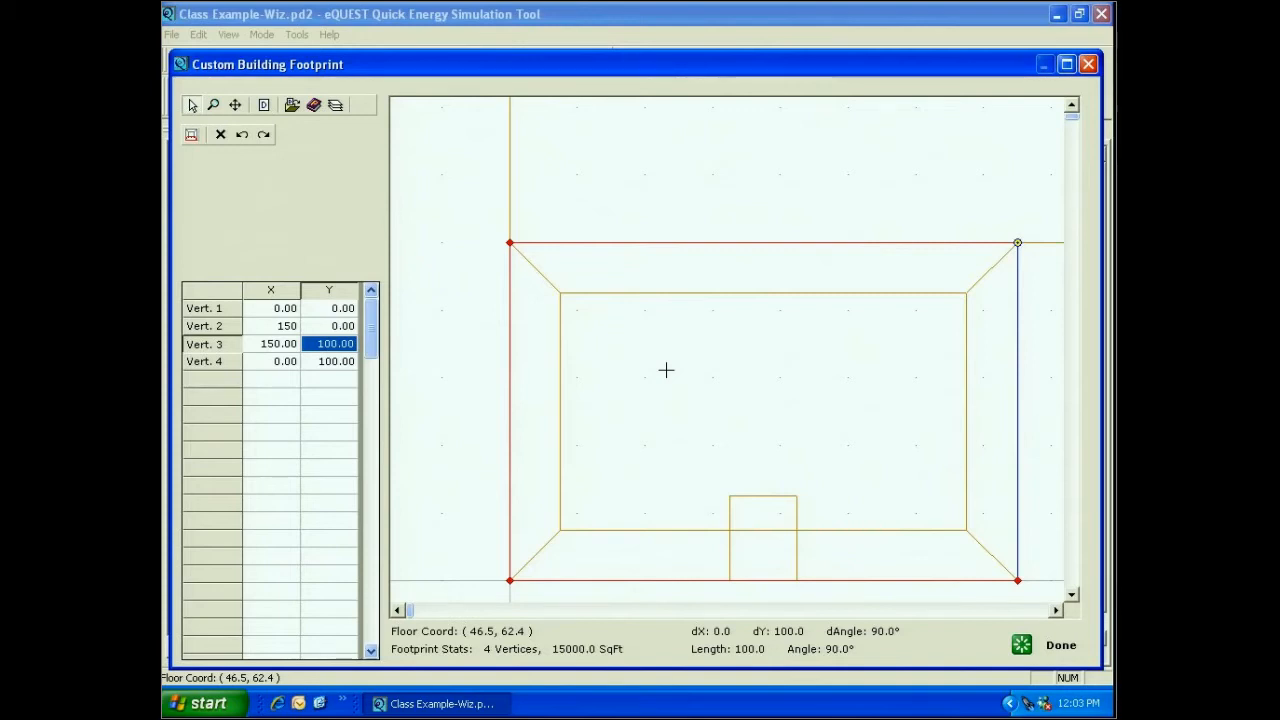
# Step: Save the custom footprint shape, and reopen it from the Building Footprint screen to review the outline
pyautogui.click(1060, 650)
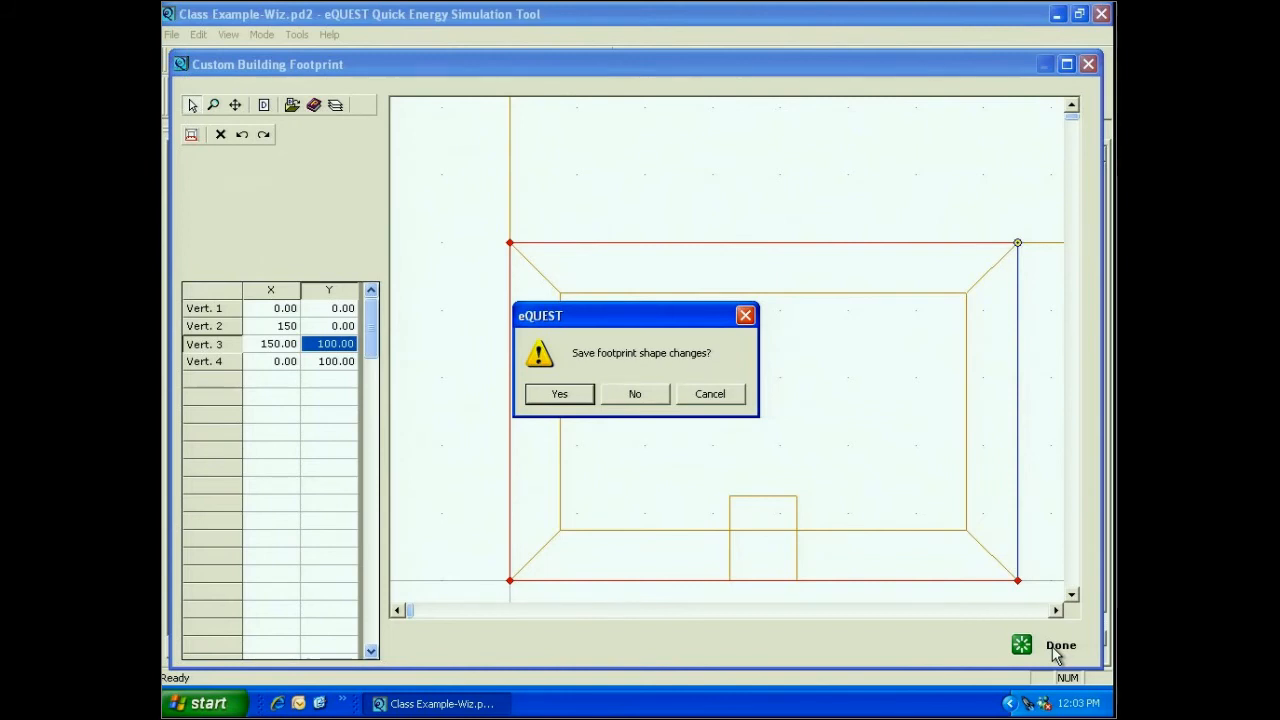
pyautogui.press('Return')
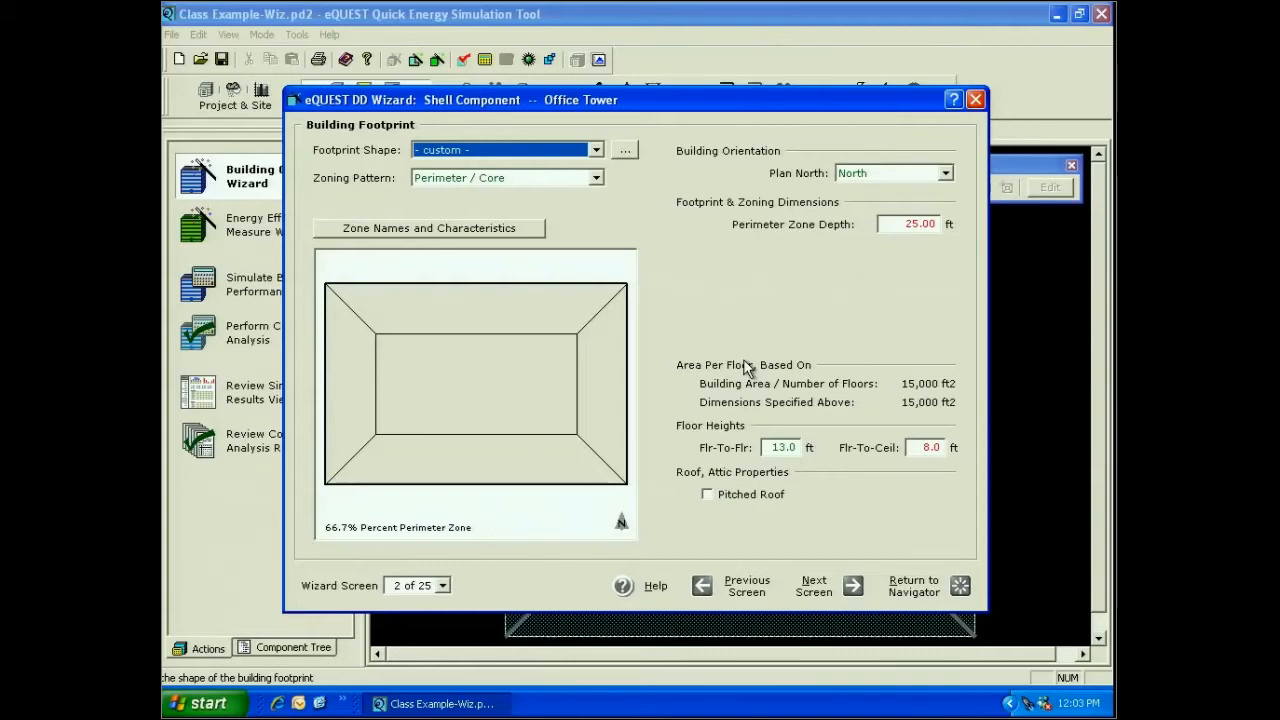
pyautogui.click(625, 149)
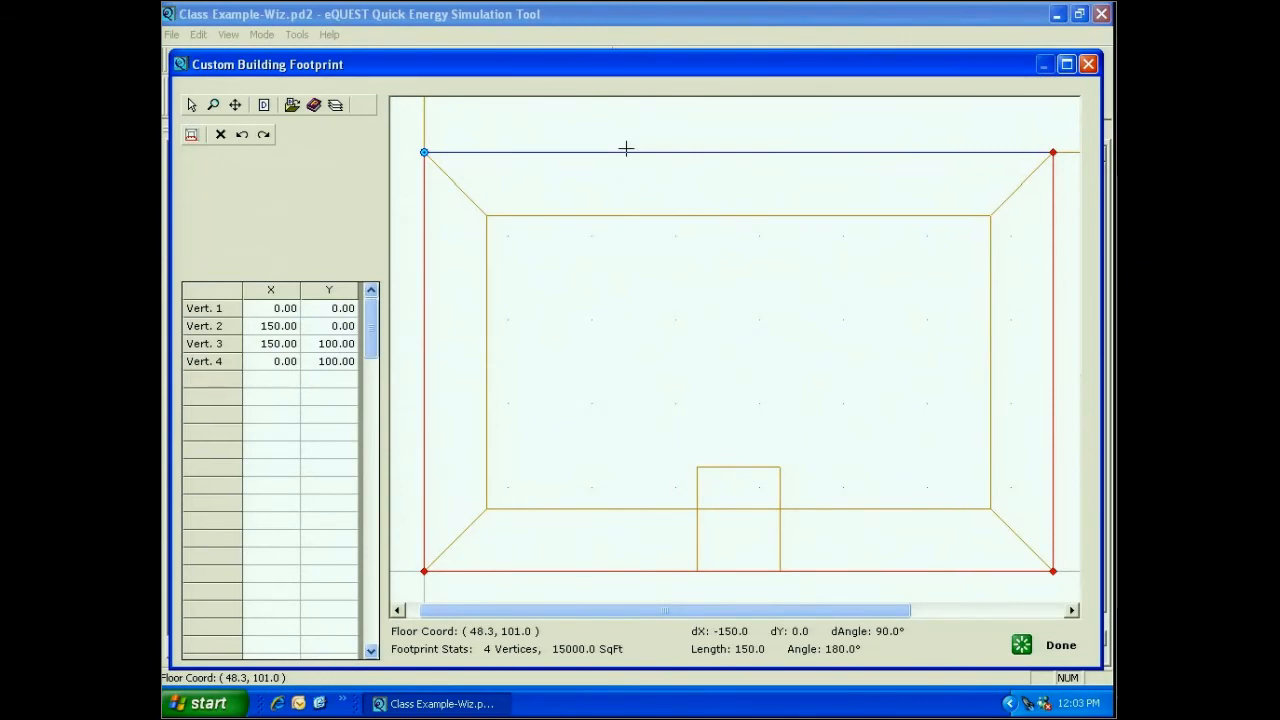
pyautogui.click(1061, 646)
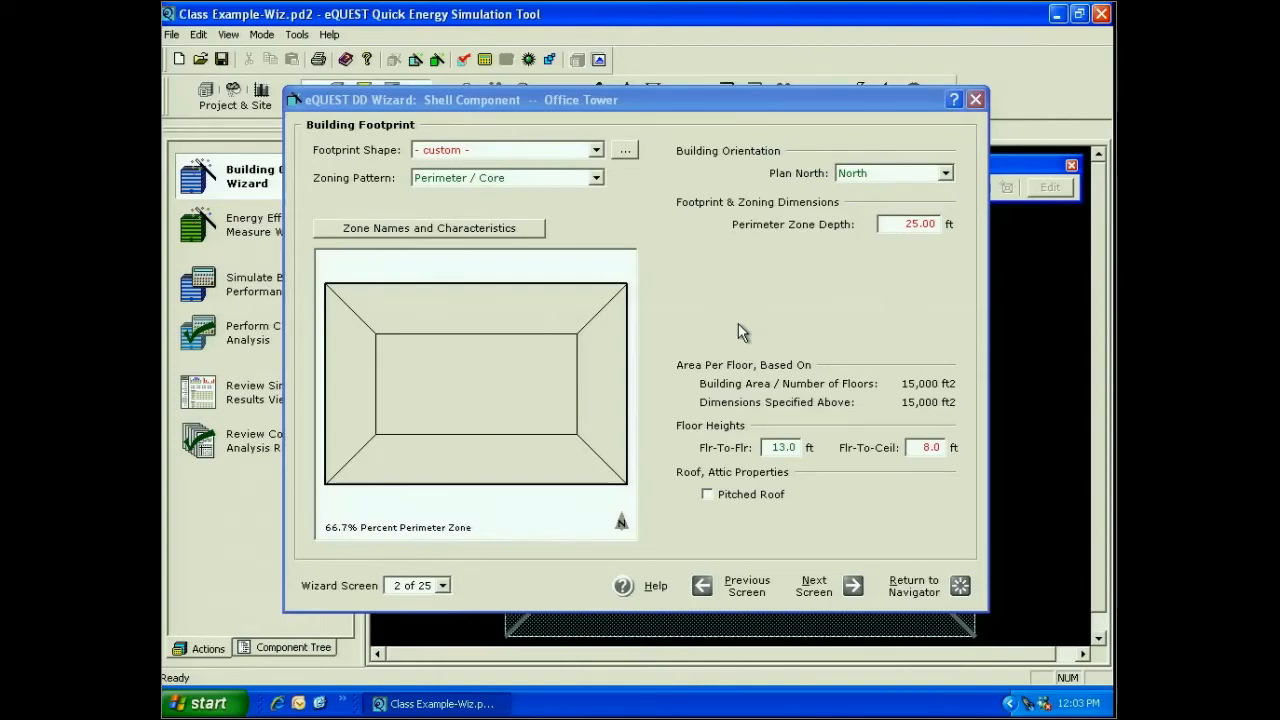
# Step: Change the zoning pattern to One Per Floor and on to custom zoning, with eQUEST Class Example Zones - DWG as the background image
pyautogui.click(596, 177)
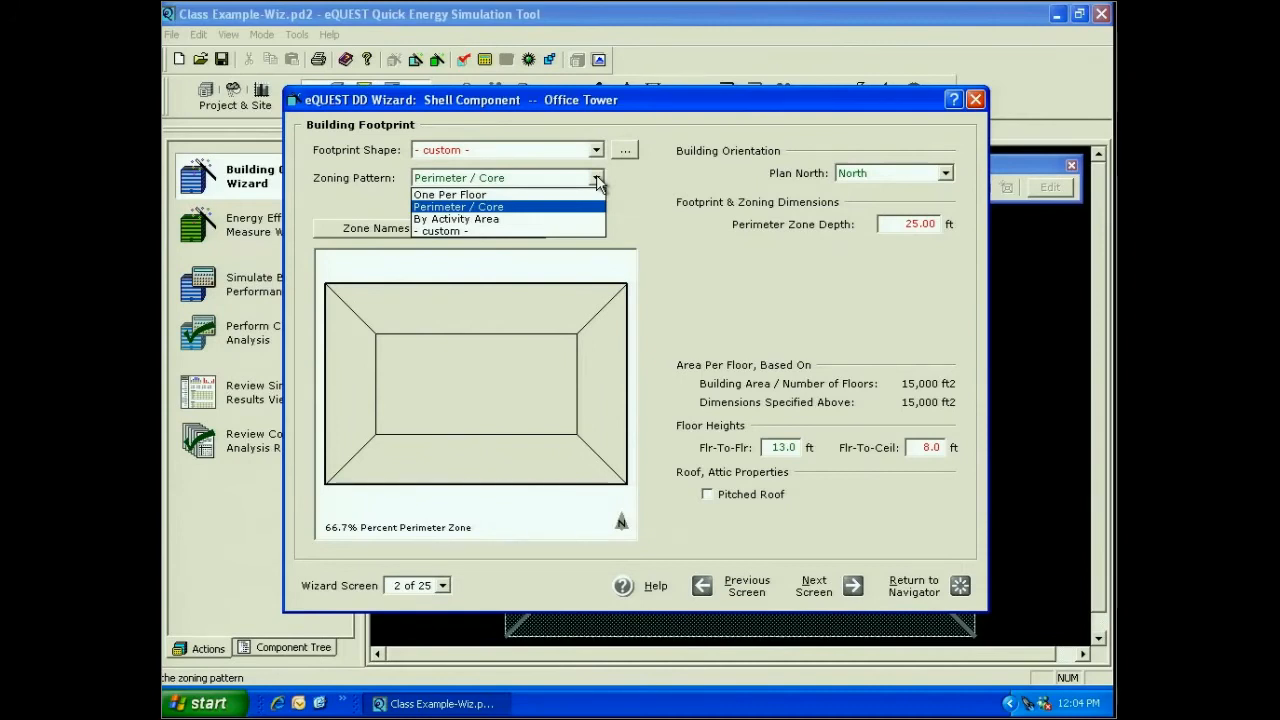
pyautogui.click(596, 194)
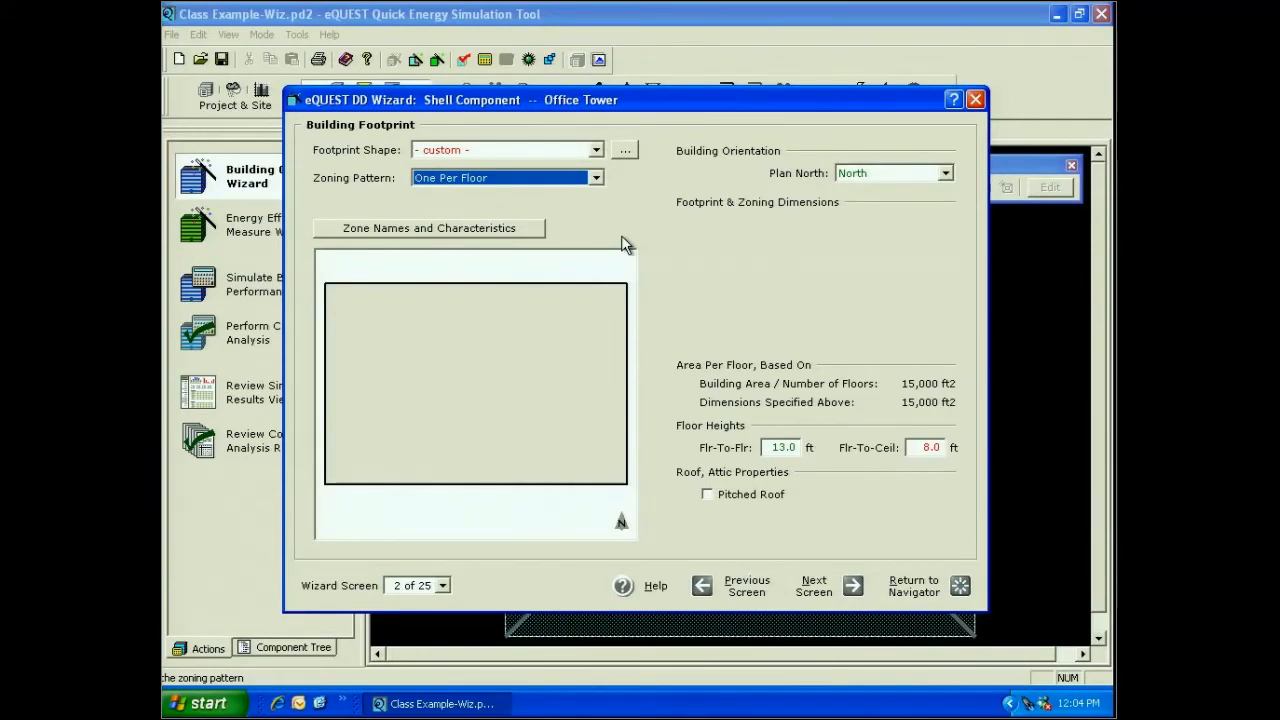
pyautogui.click(596, 177)
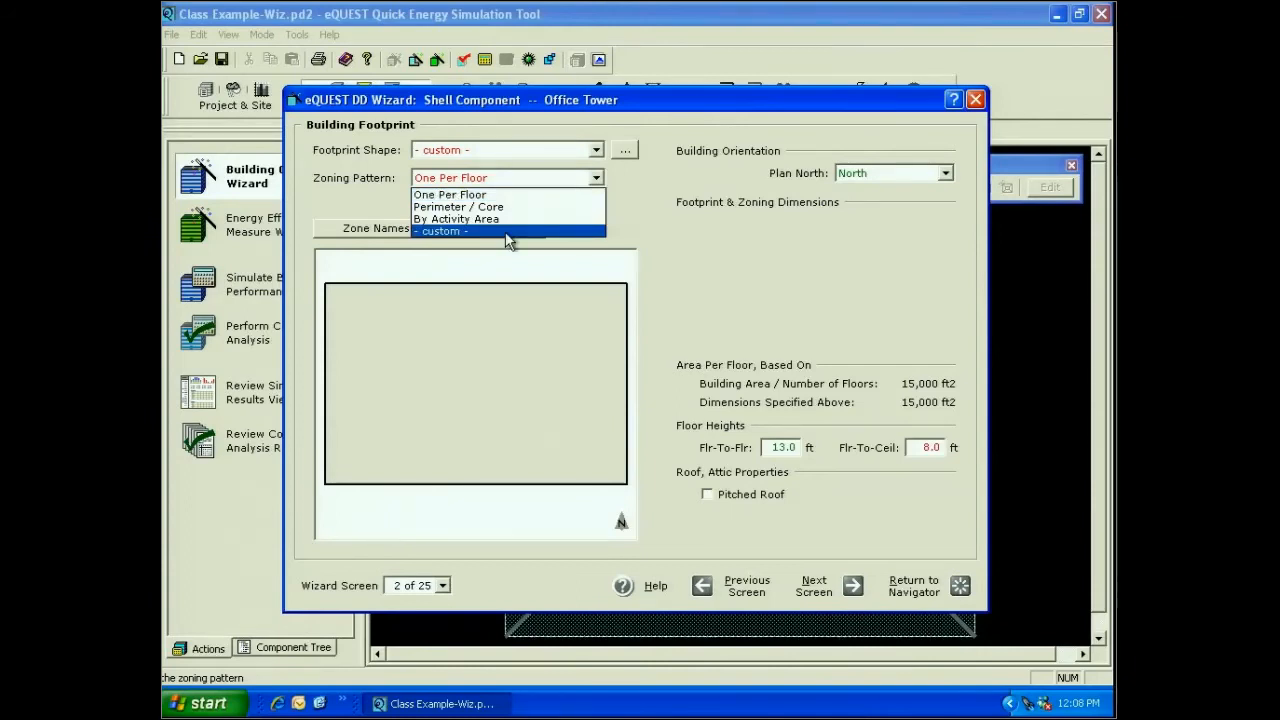
pyautogui.click(509, 231)
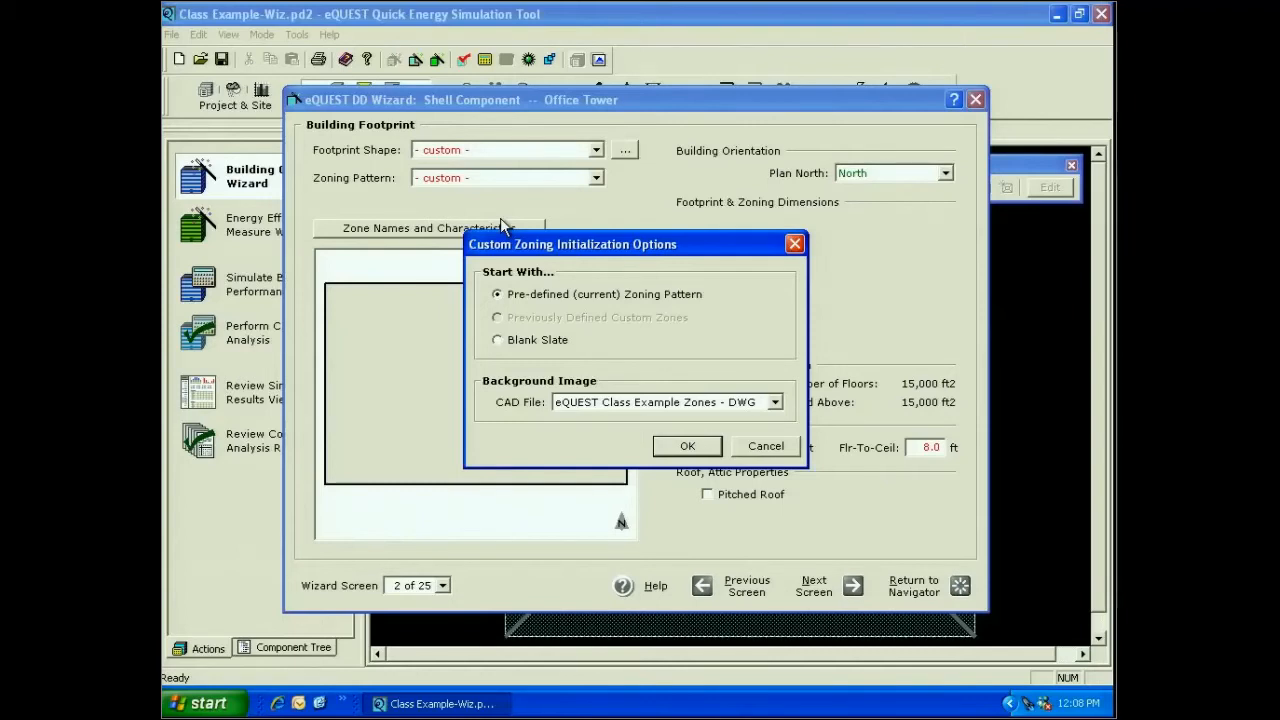
pyautogui.click(684, 445)
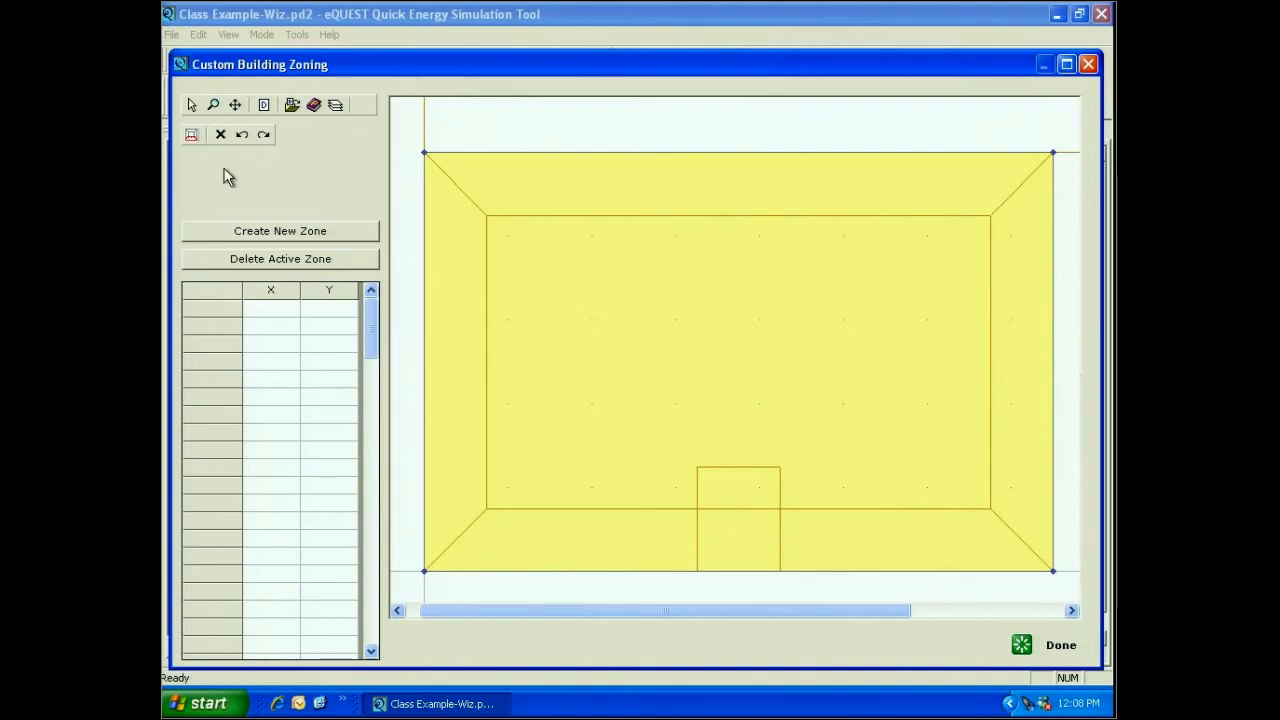
# Step: Set the polygon view's snap priority to 1st for CAD and No Snap for both polygon and grid
pyautogui.click(191, 135)
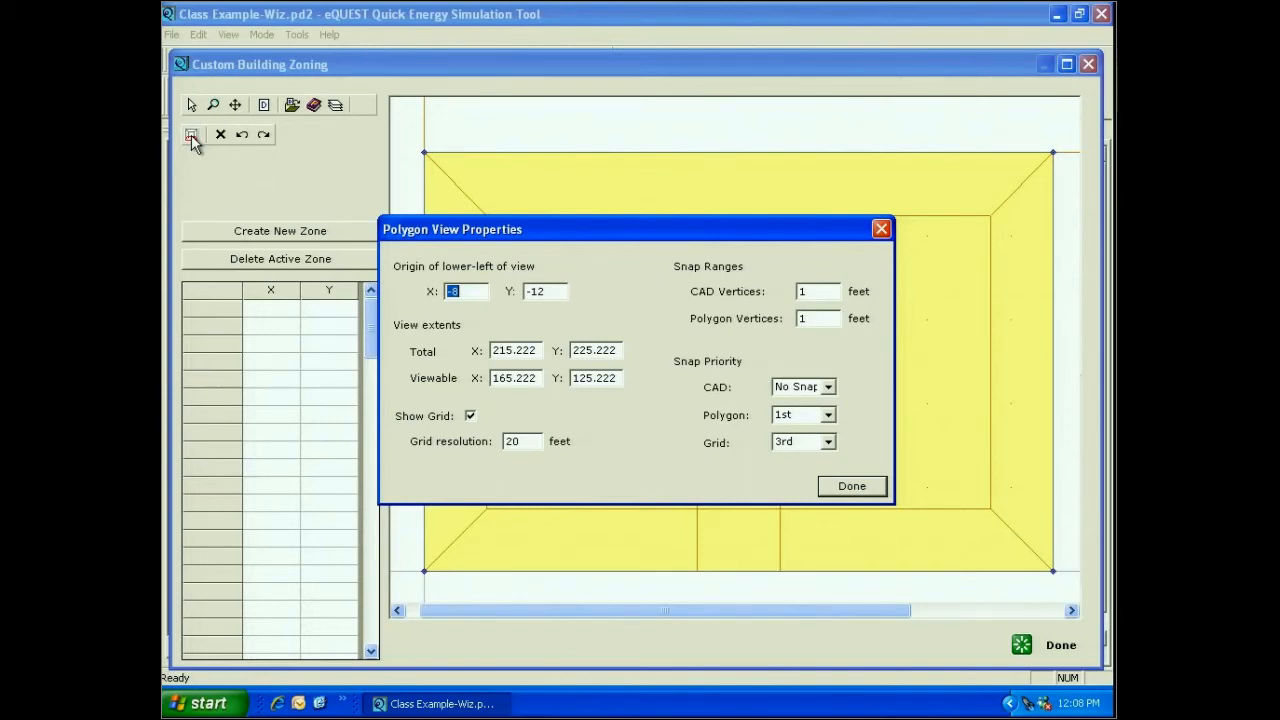
pyautogui.click(828, 387)
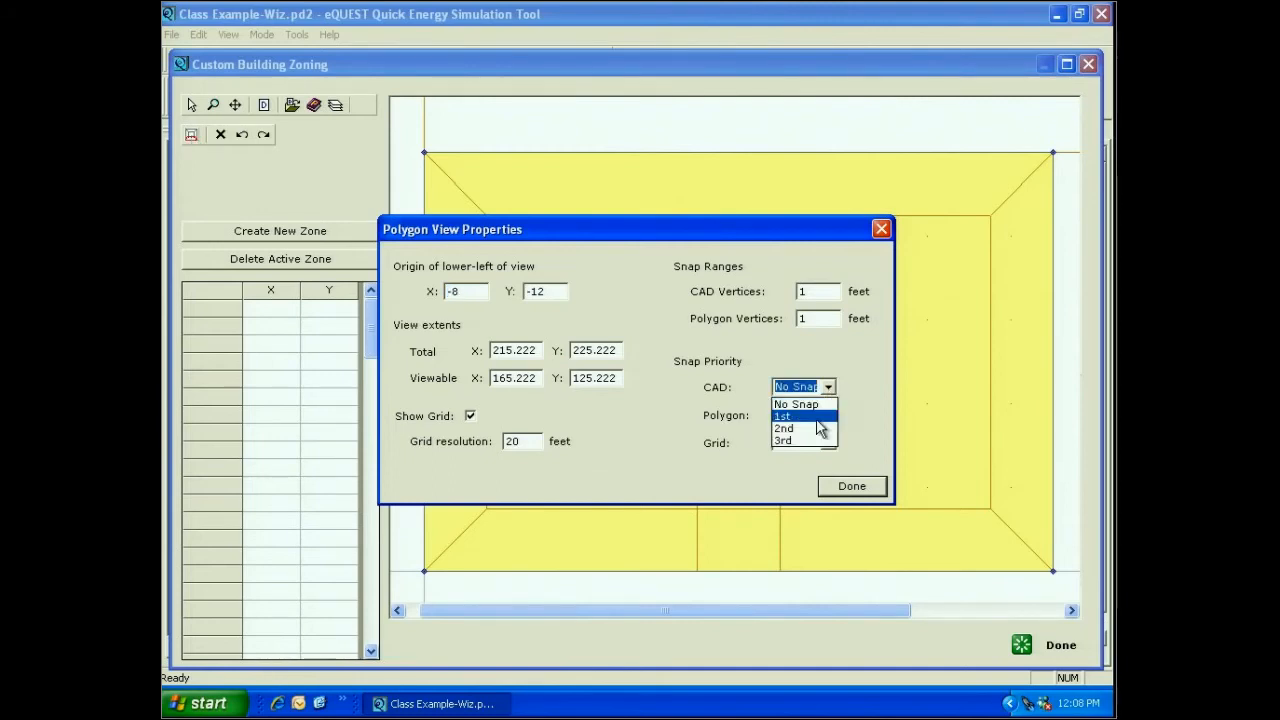
pyautogui.click(818, 418)
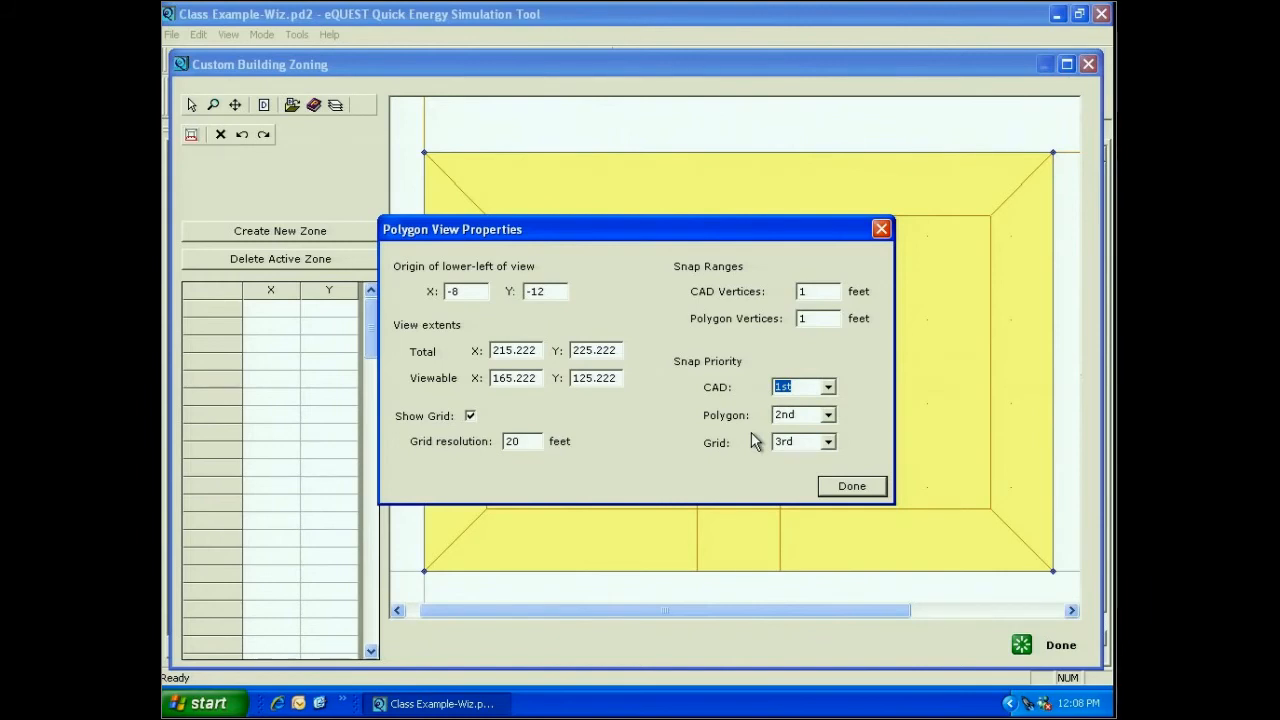
pyautogui.click(828, 415)
pyautogui.click(807, 433)
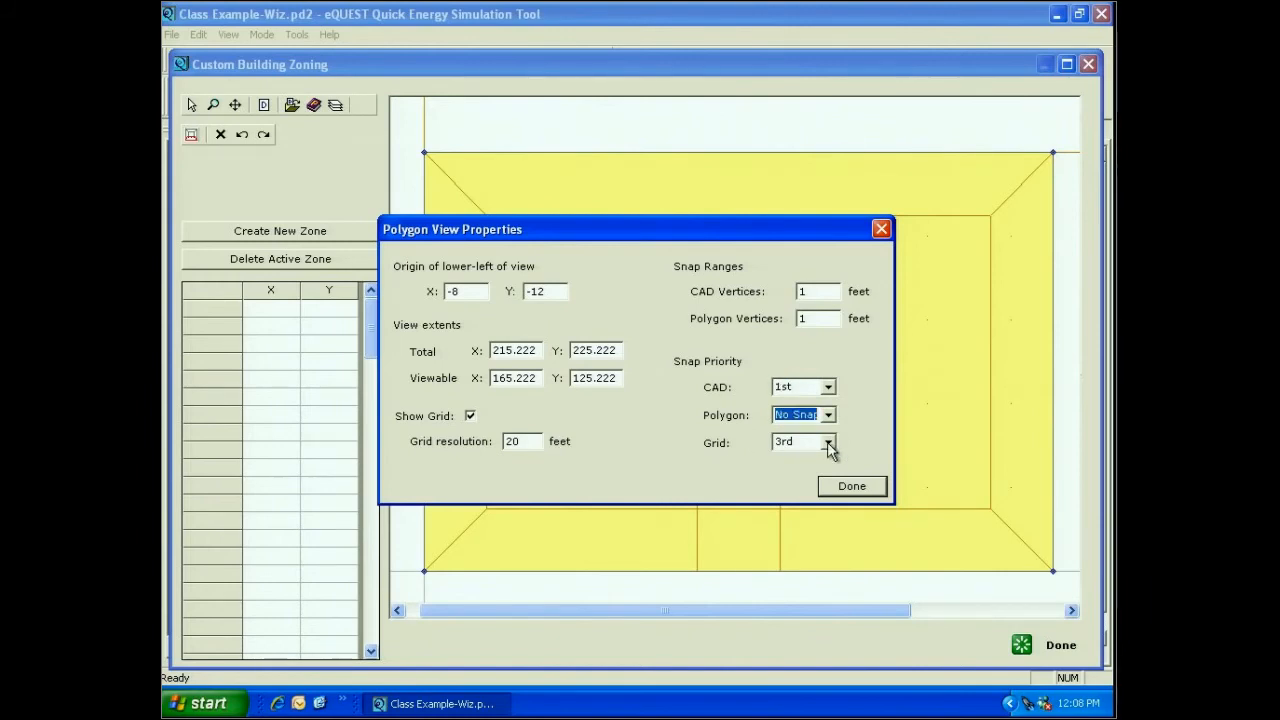
pyautogui.click(828, 442)
pyautogui.click(807, 460)
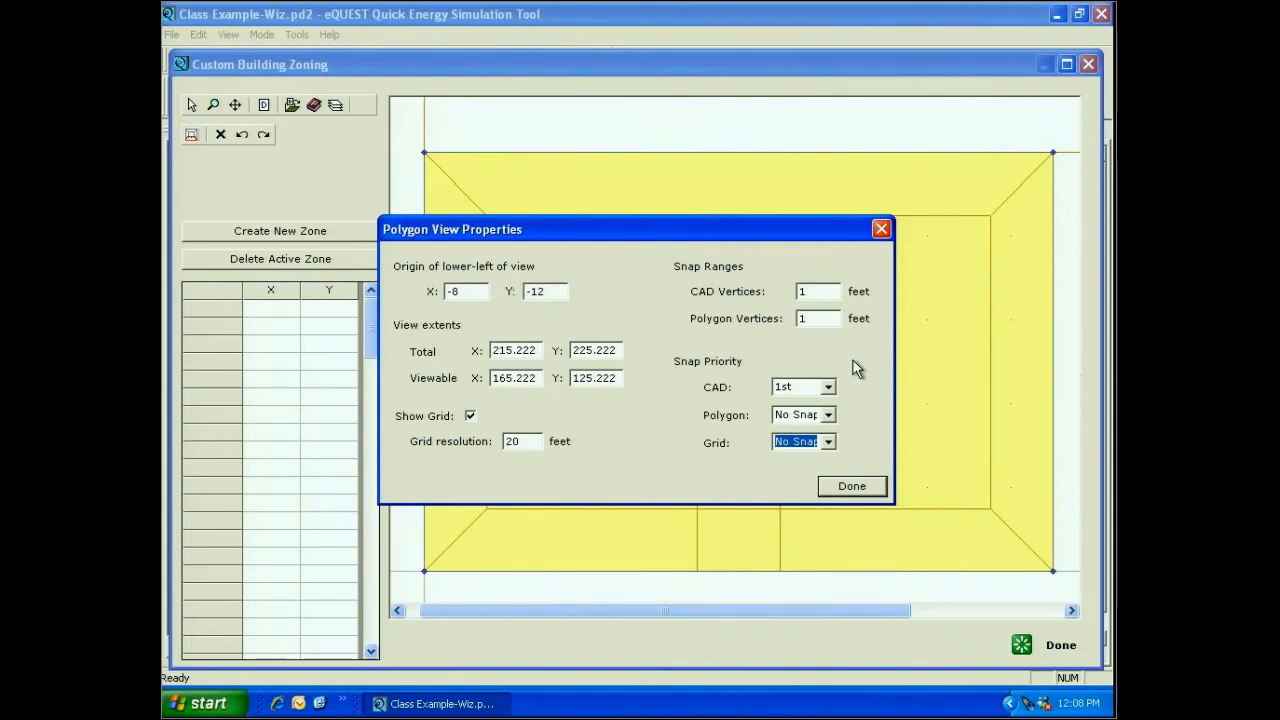
pyautogui.click(843, 485)
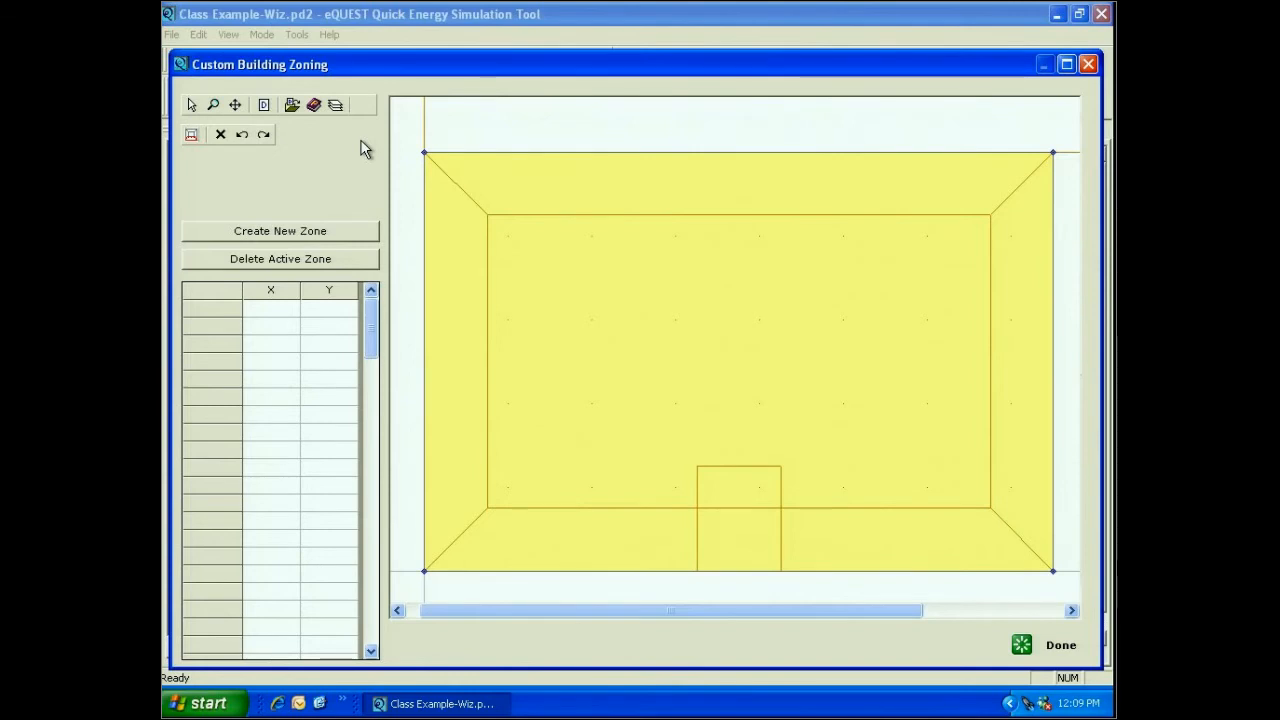
# Step: Create the southwest perimeter zone by tracing vertices at (0, 0), (65, 0), (65, 15) and (15, 15)
pyautogui.click(281, 235)
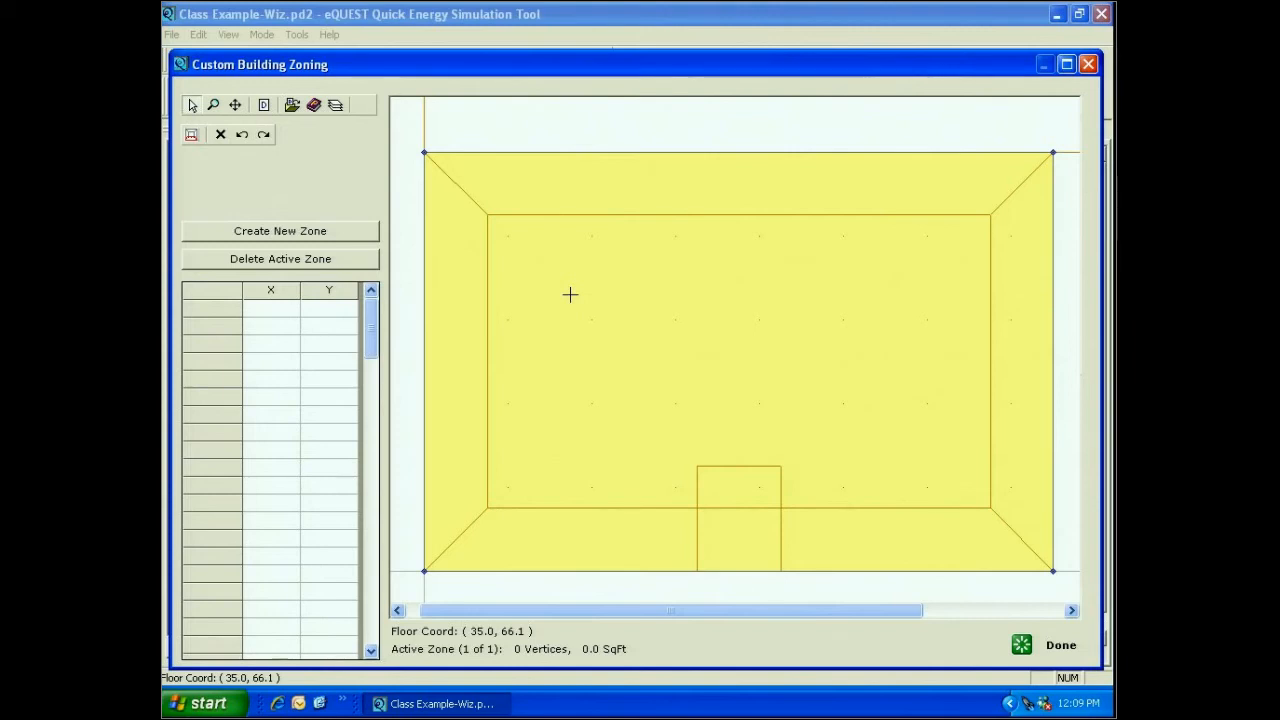
pyautogui.click(426, 572)
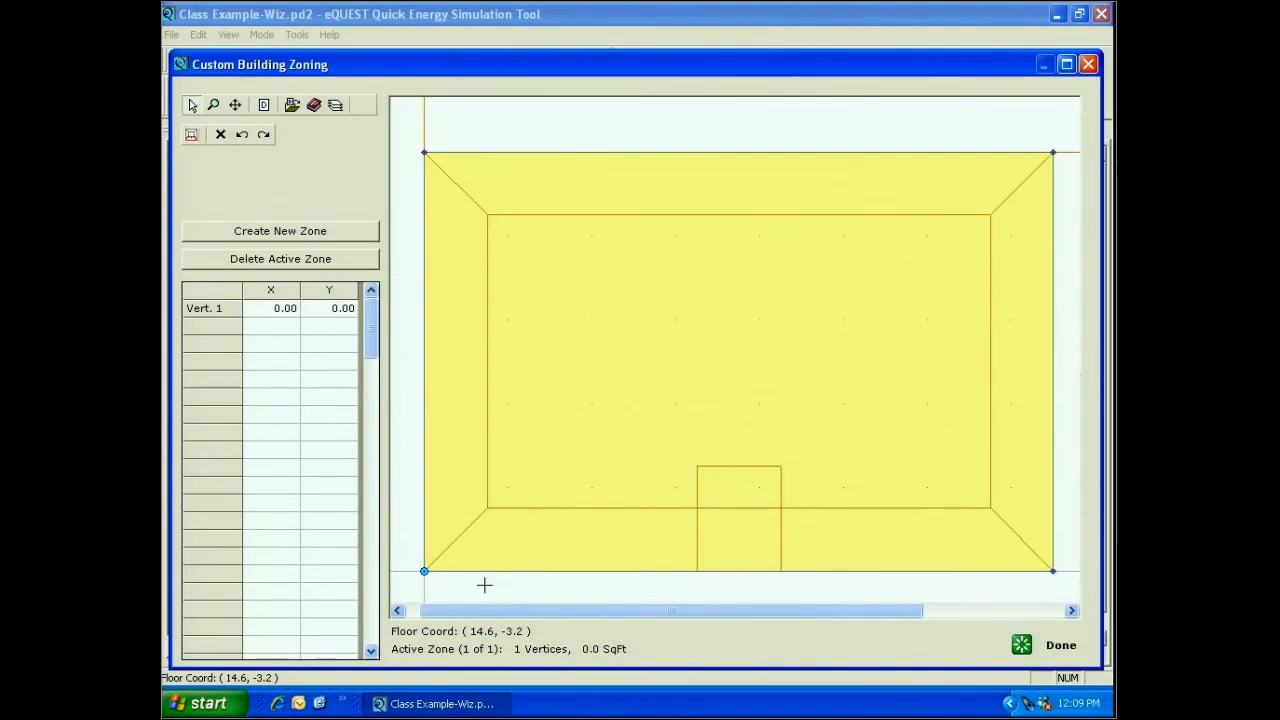
pyautogui.moveTo(484, 585); pyautogui.dragTo(467, 572)
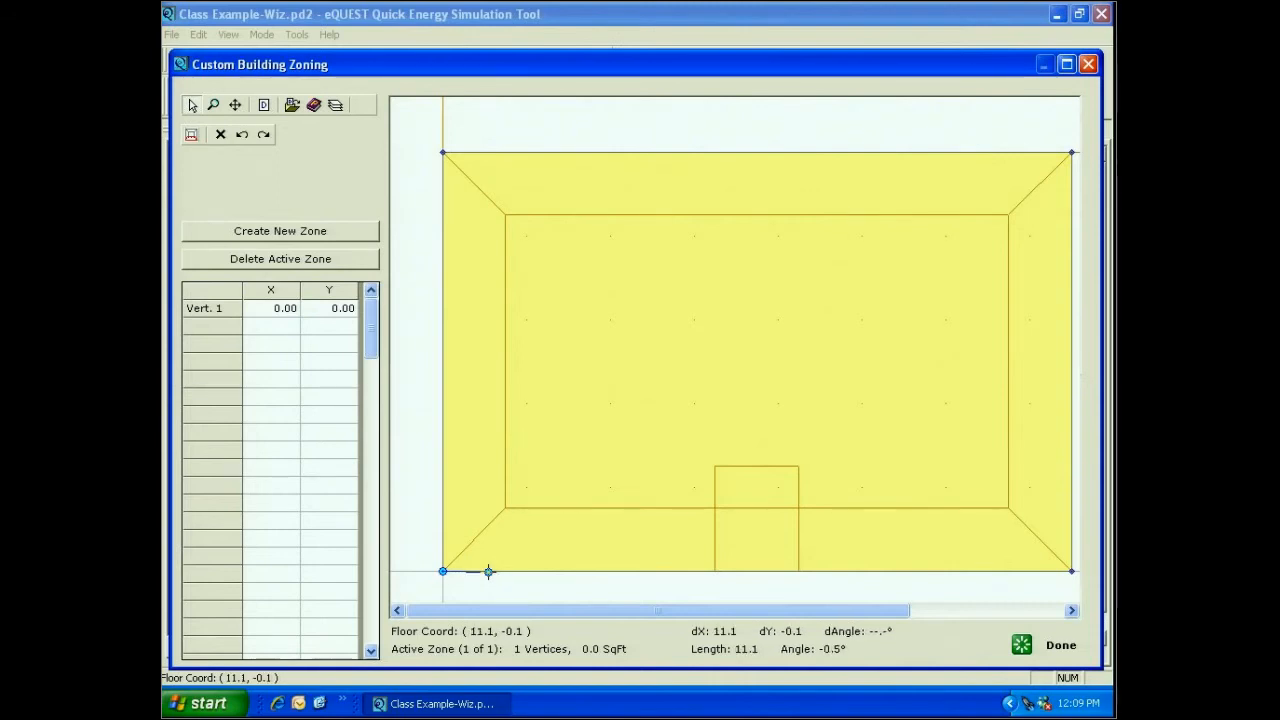
pyautogui.click(714, 571)
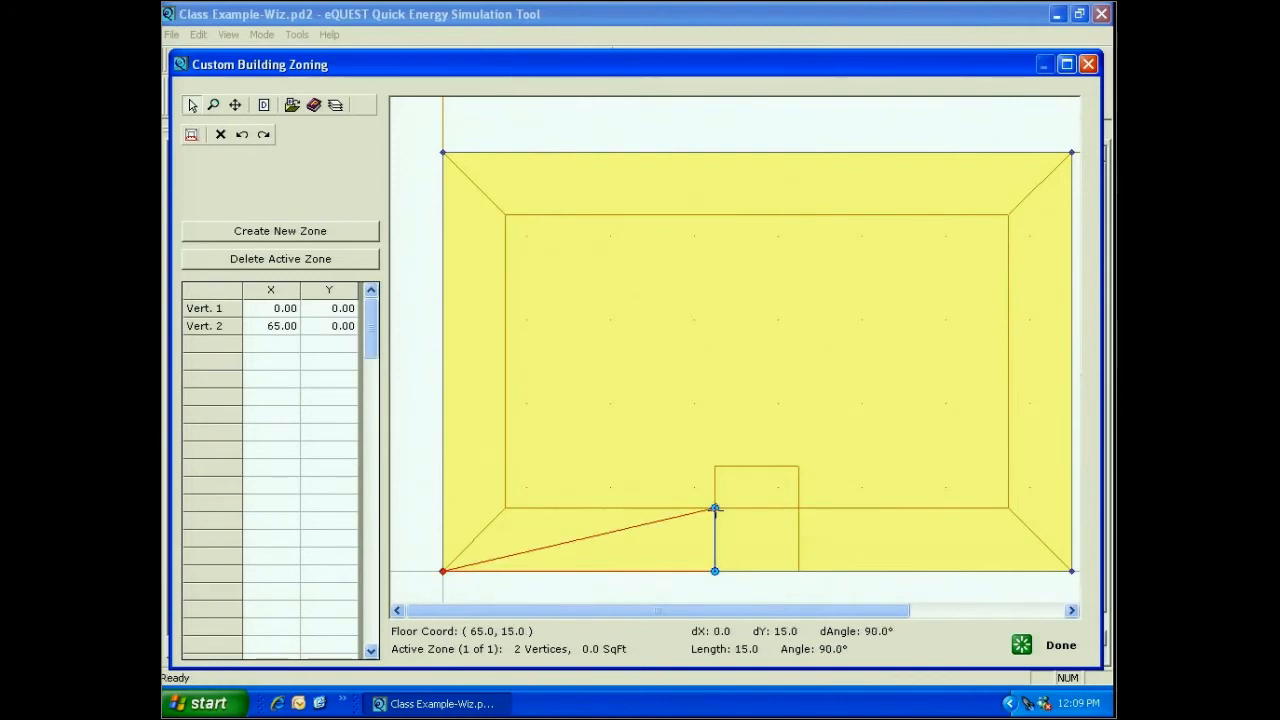
pyautogui.click(714, 509)
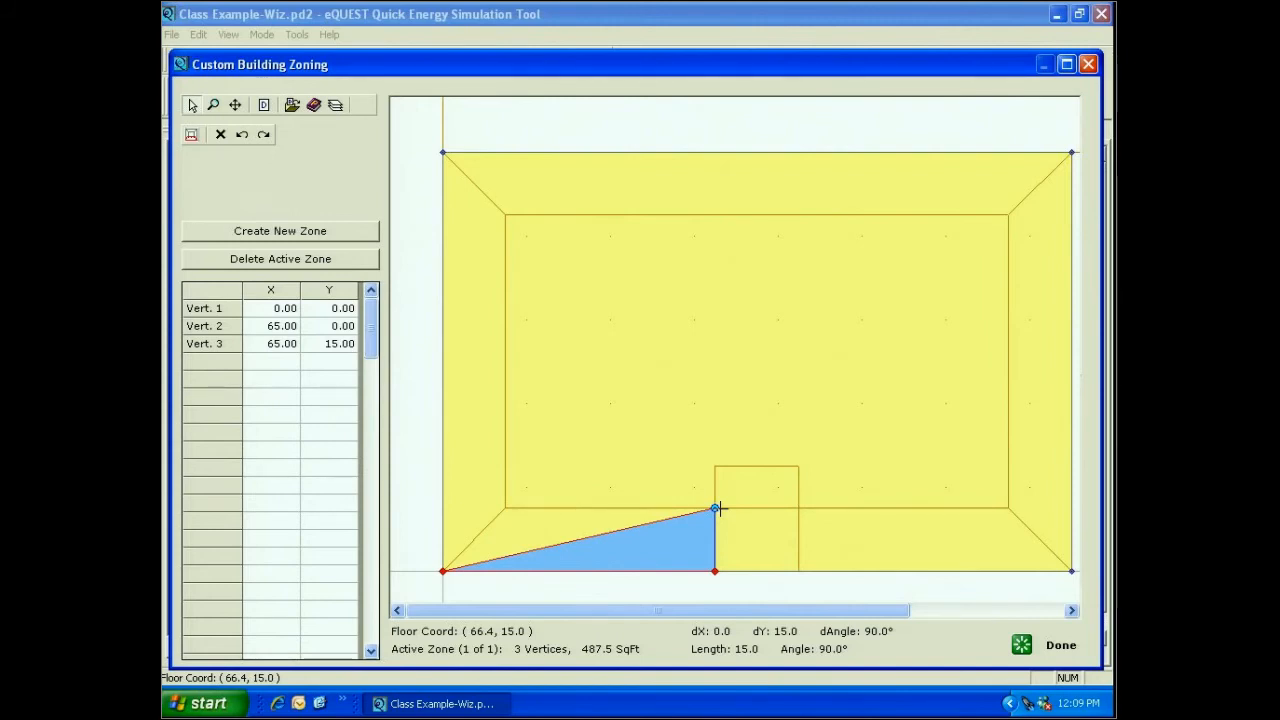
pyautogui.click(505, 508)
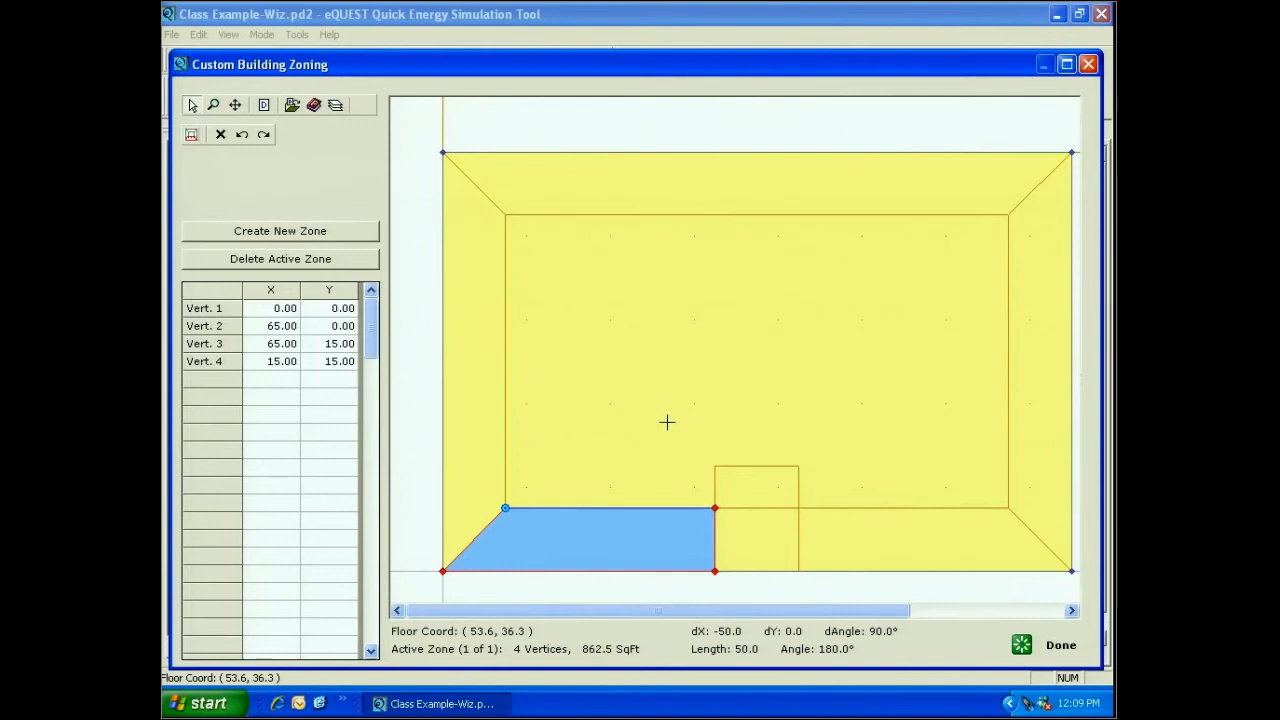
# Step: Create the south entry zone between x 65 and 85 with vertices at (65, 0), (85, 0), (85, 15) and (65, 15)
pyautogui.click(272, 234)
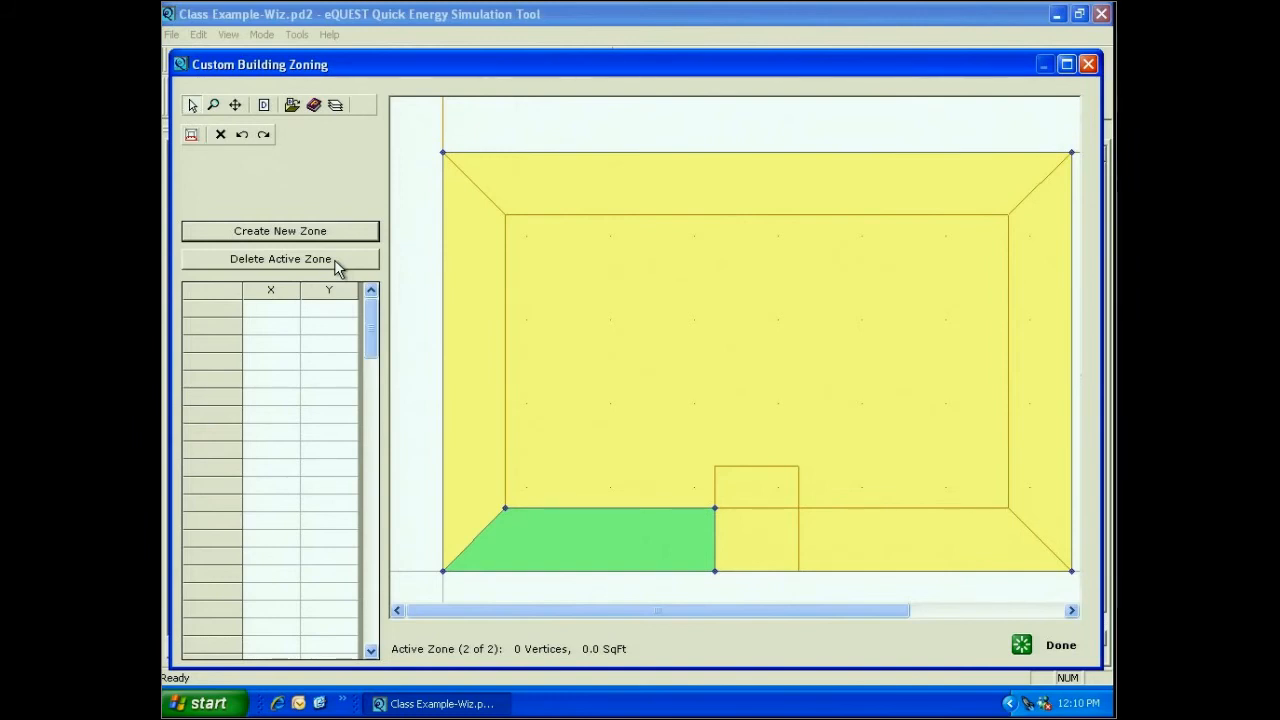
pyautogui.click(715, 572)
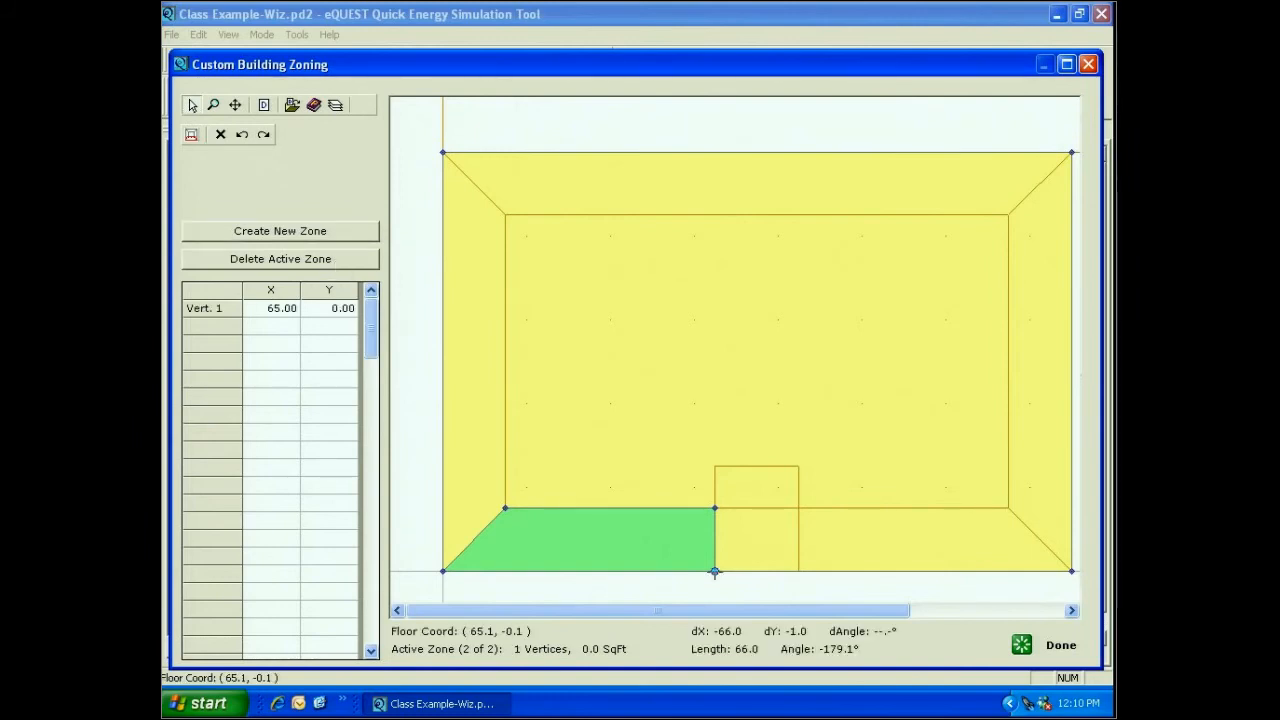
pyautogui.click(799, 572)
pyautogui.click(799, 508)
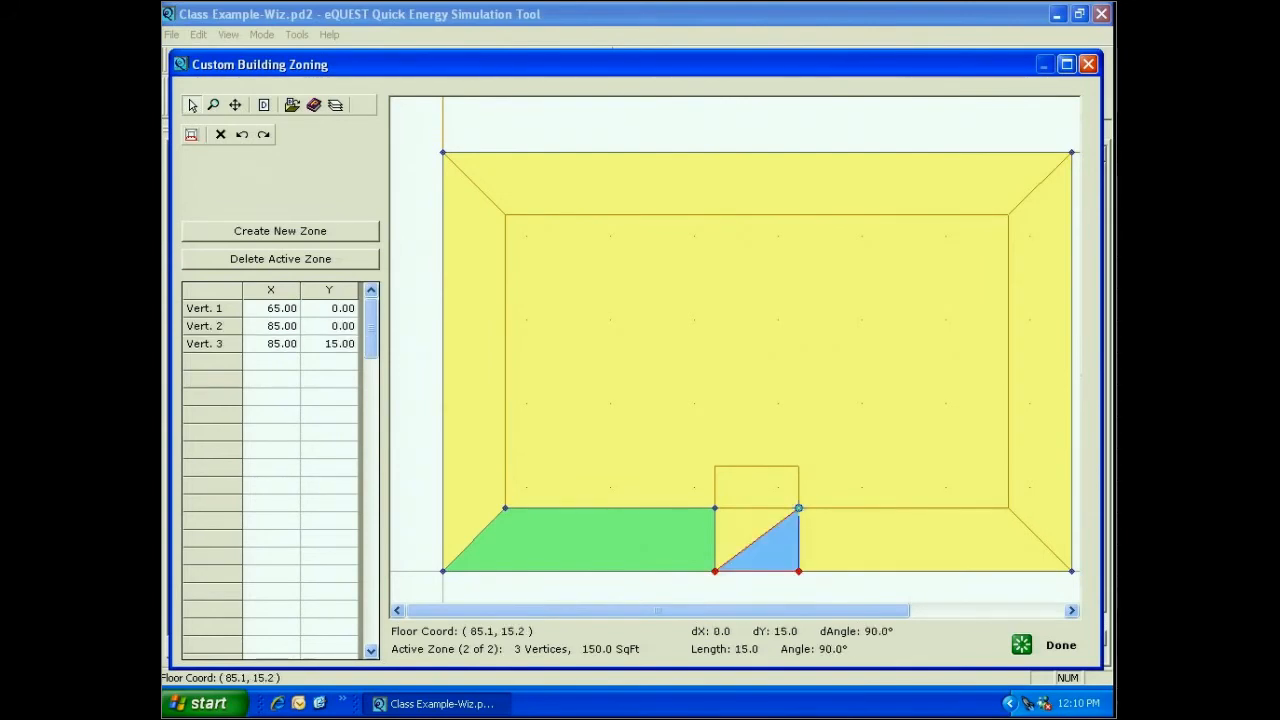
pyautogui.click(715, 508)
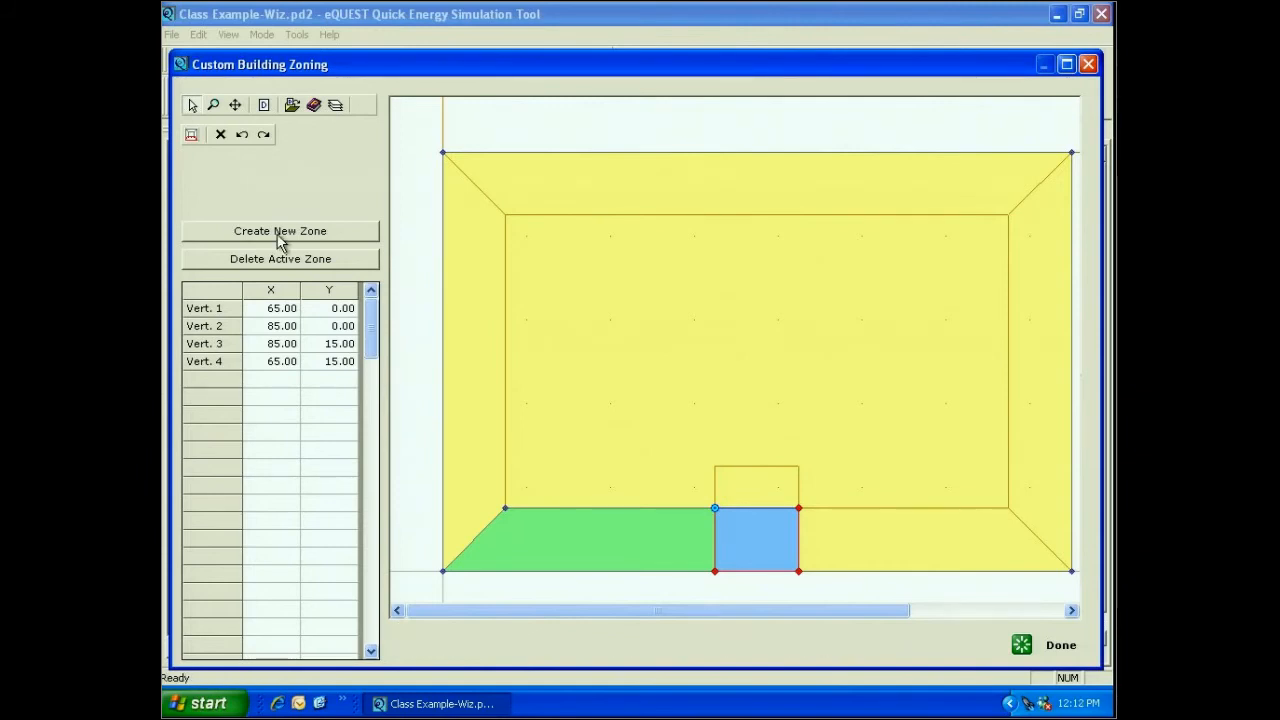
# Step: Create the southeast perimeter zone by tracing vertices at (85, 0), (150, 0), (135, 15) and (85, 15)
pyautogui.click(279, 235)
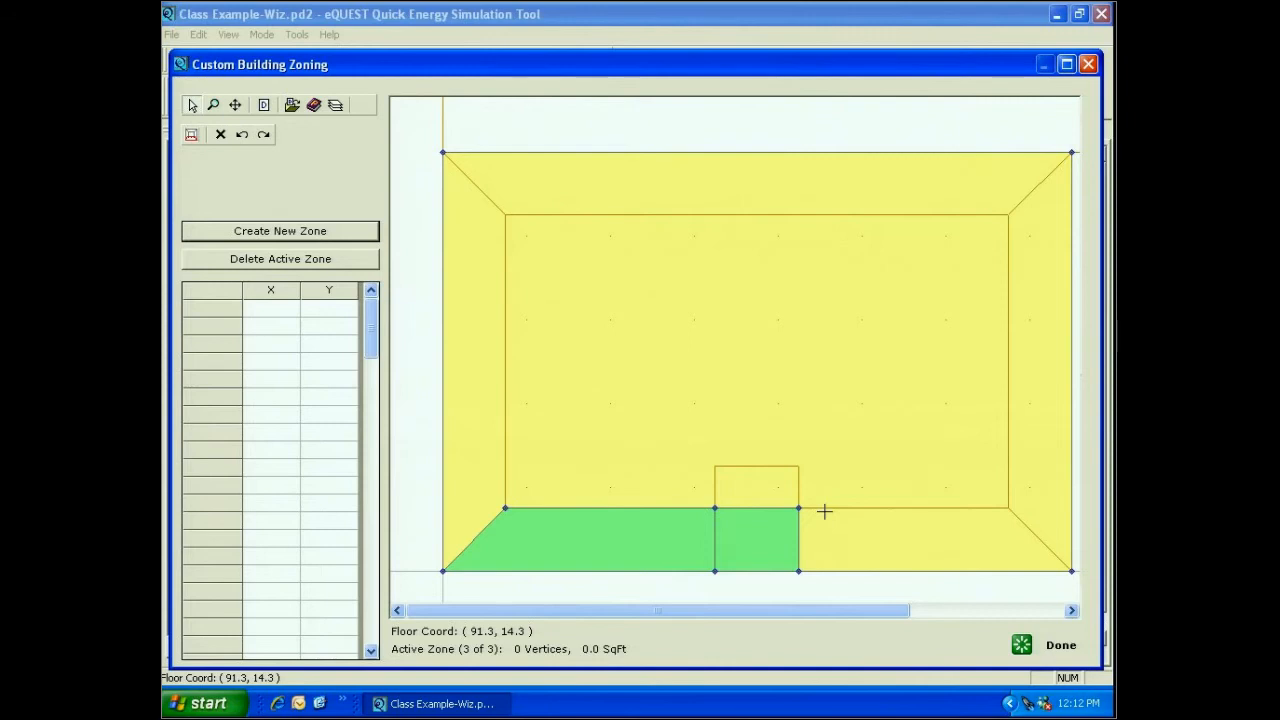
pyautogui.click(798, 572)
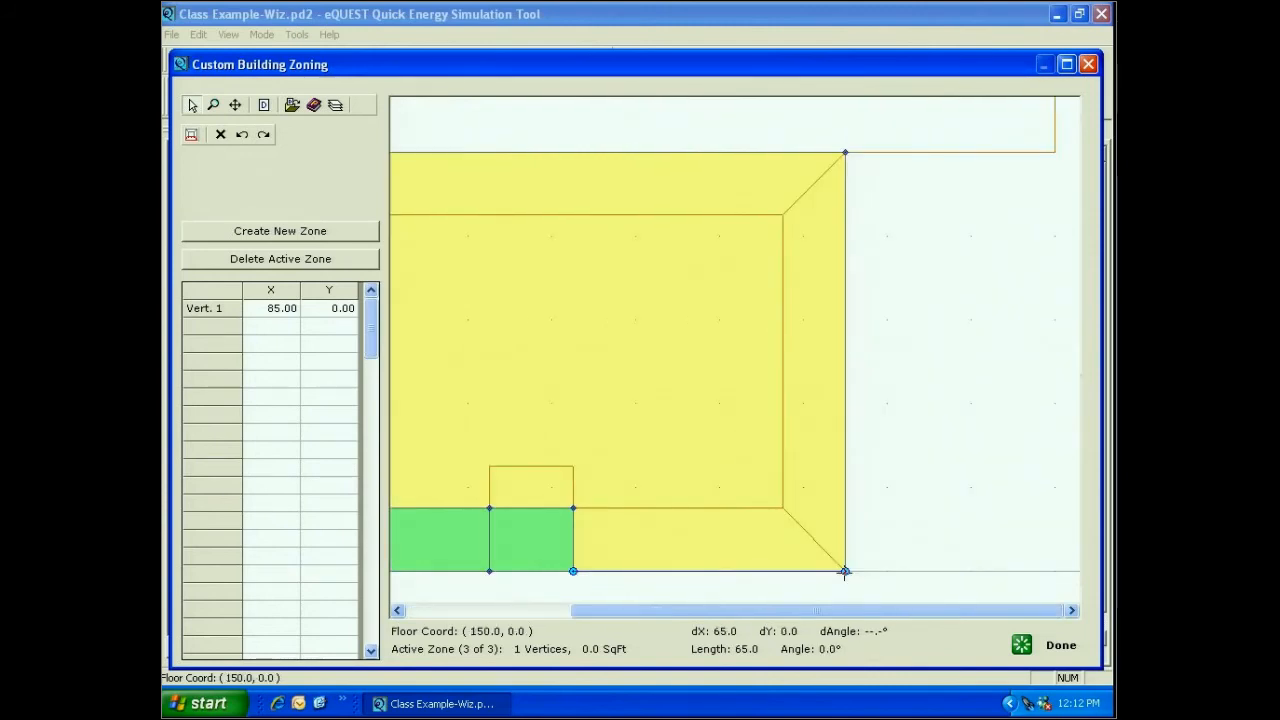
pyautogui.click(844, 571)
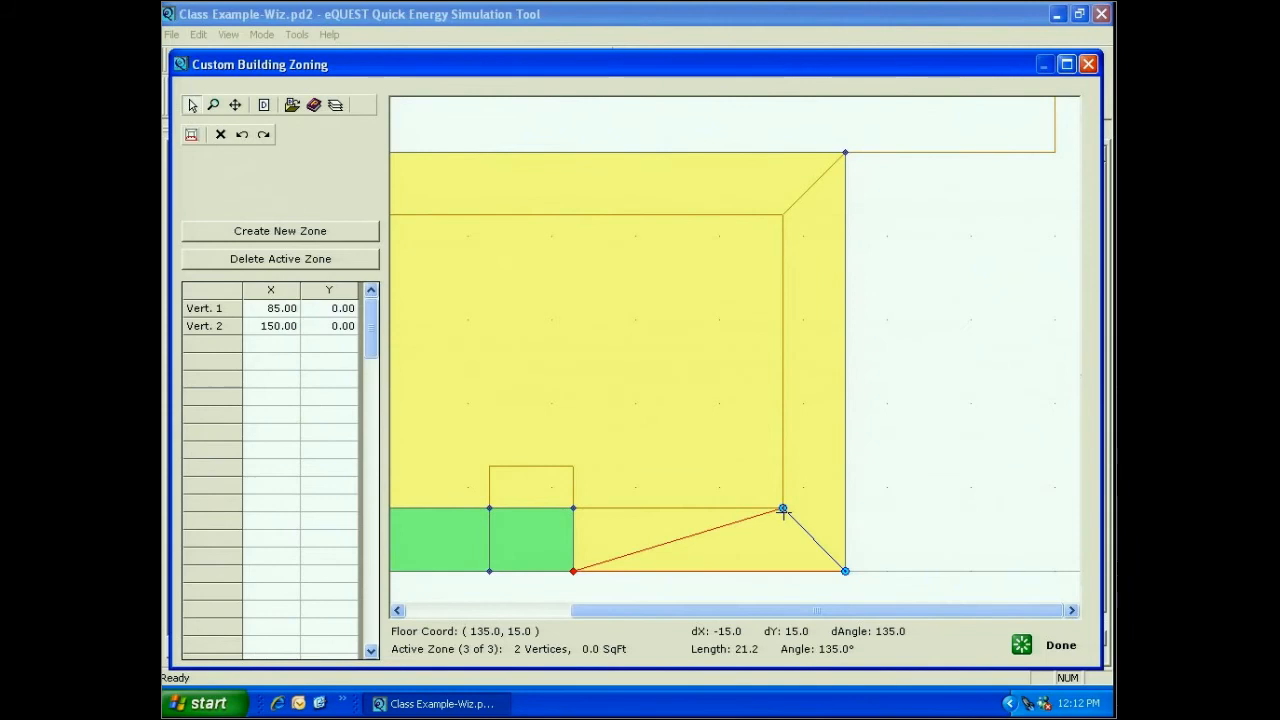
pyautogui.click(783, 509)
pyautogui.click(573, 508)
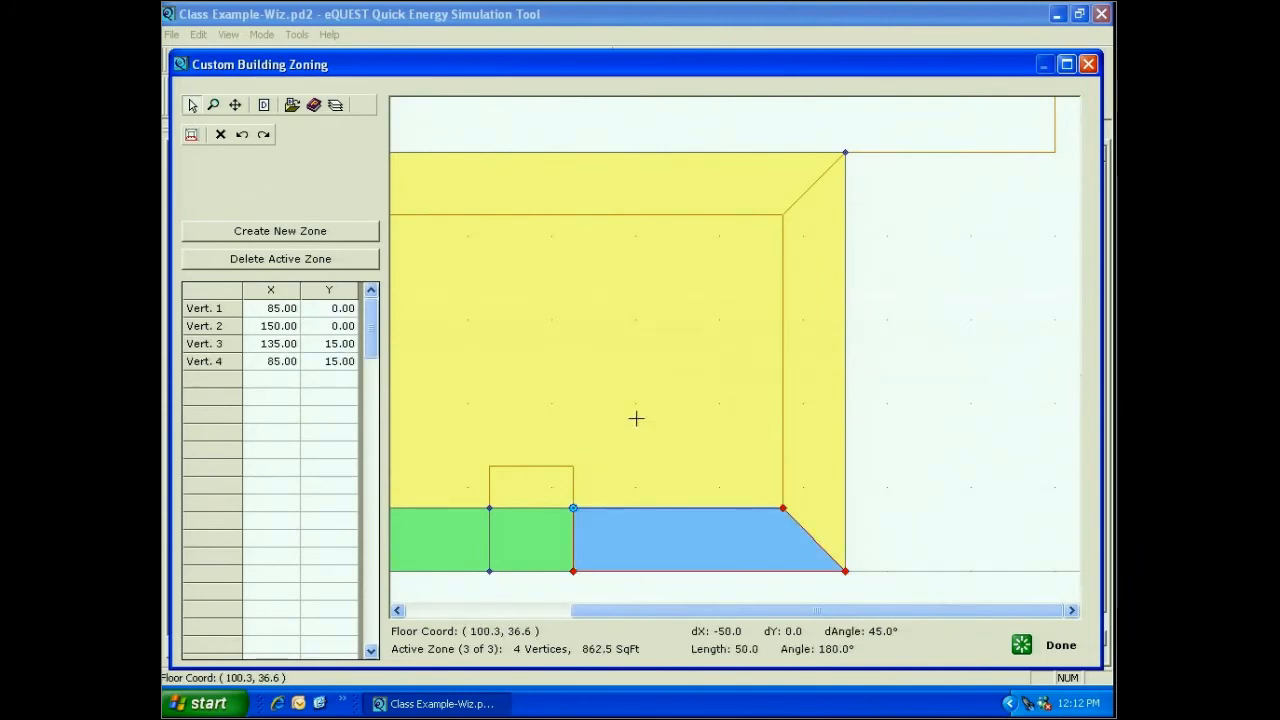
# Step: Create the east perimeter zone by tracing vertices at (135, 15), (150, 0), (150, 100) and (135, 85)
pyautogui.click(326, 234)
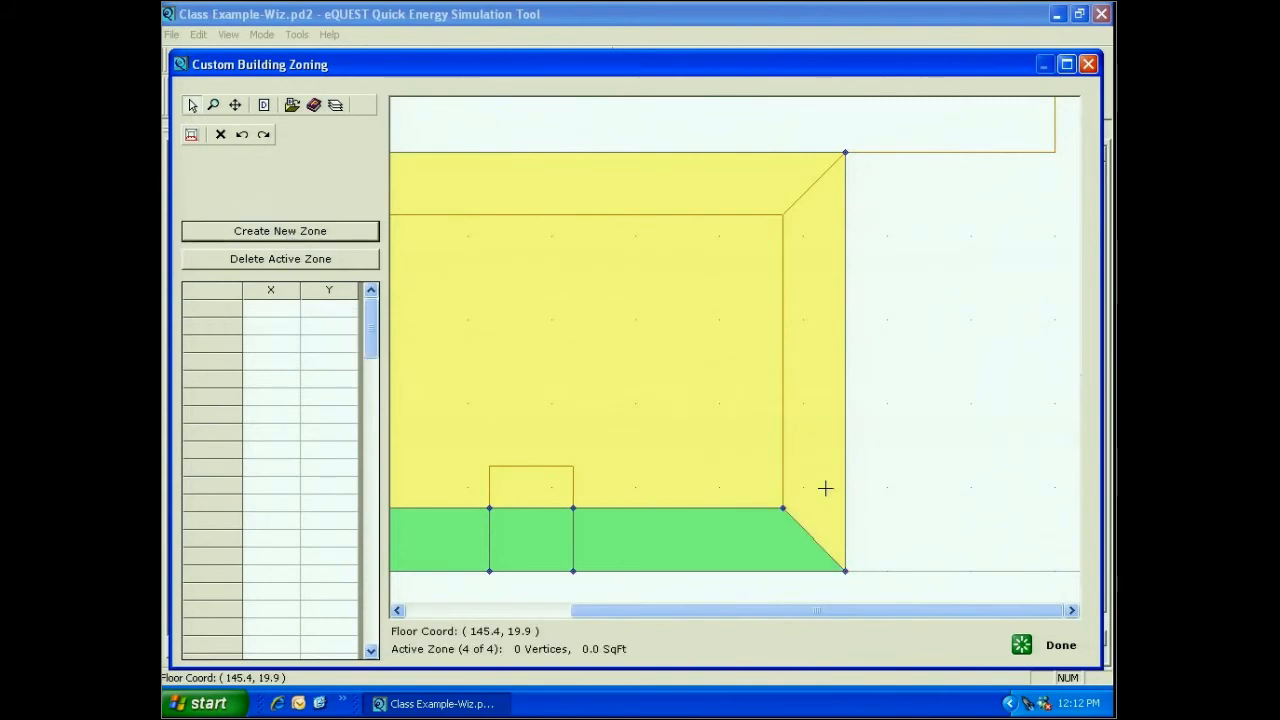
pyautogui.click(783, 509)
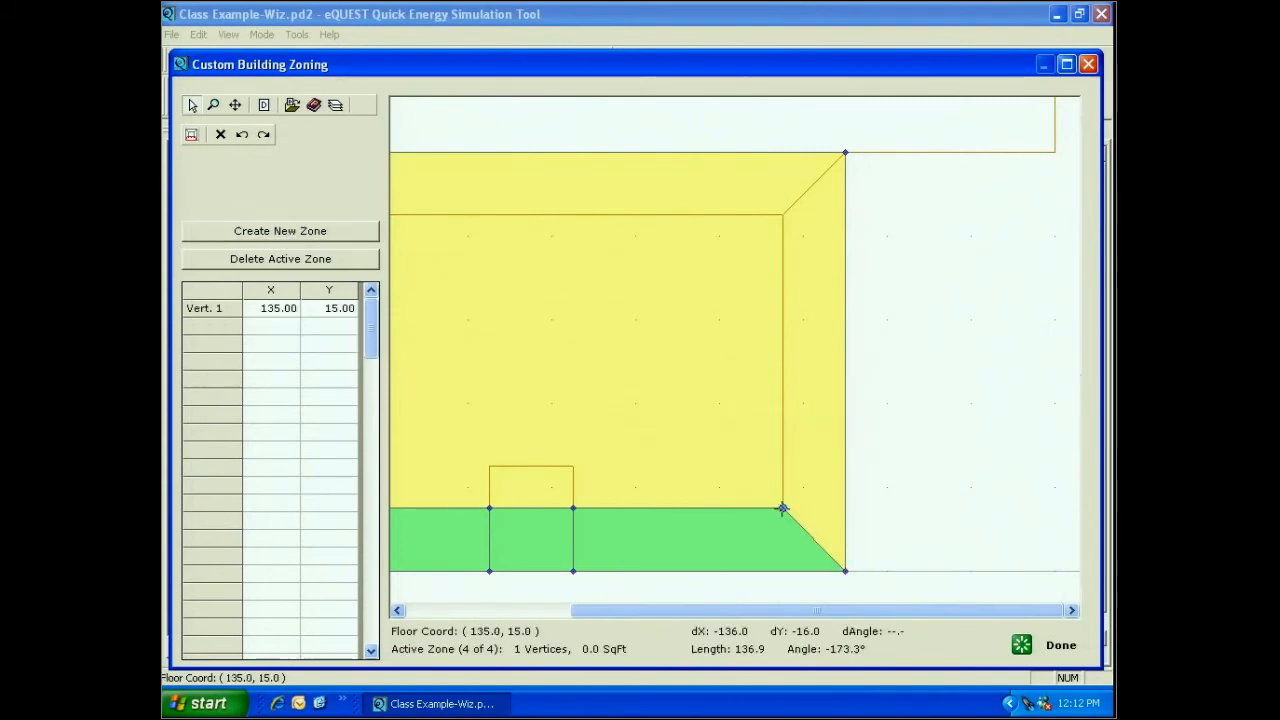
pyautogui.click(845, 570)
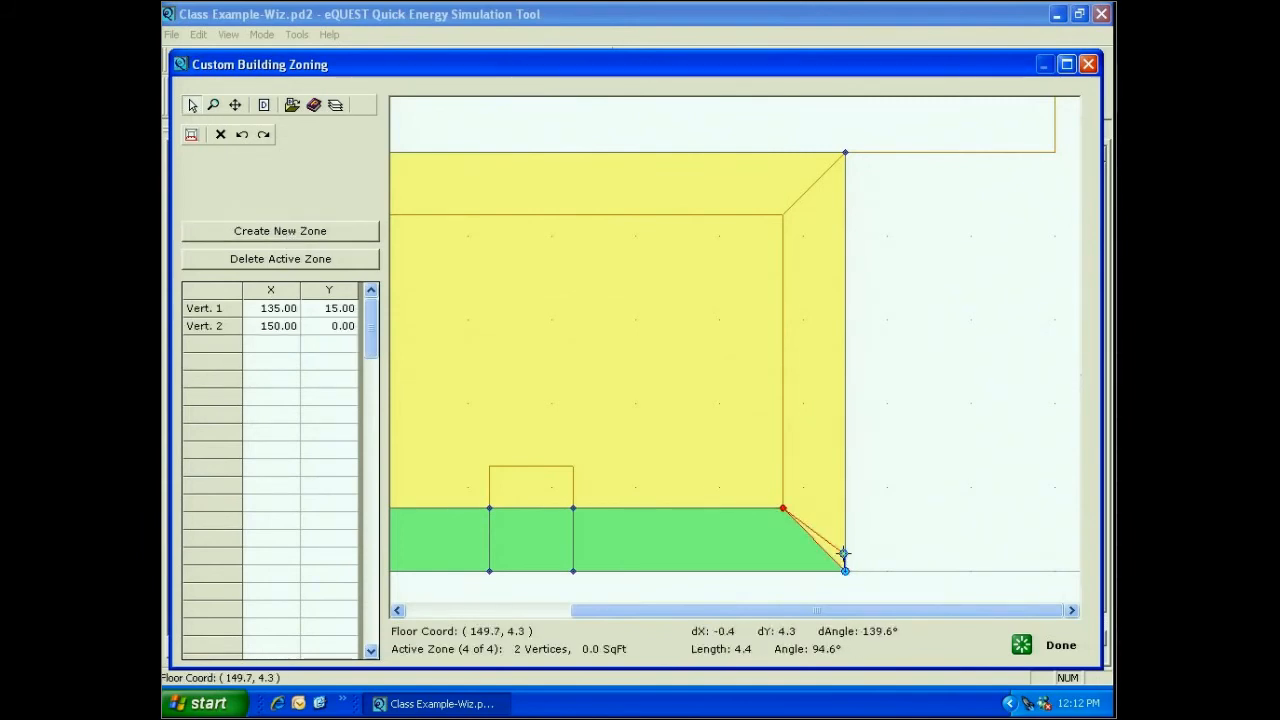
pyautogui.click(845, 152)
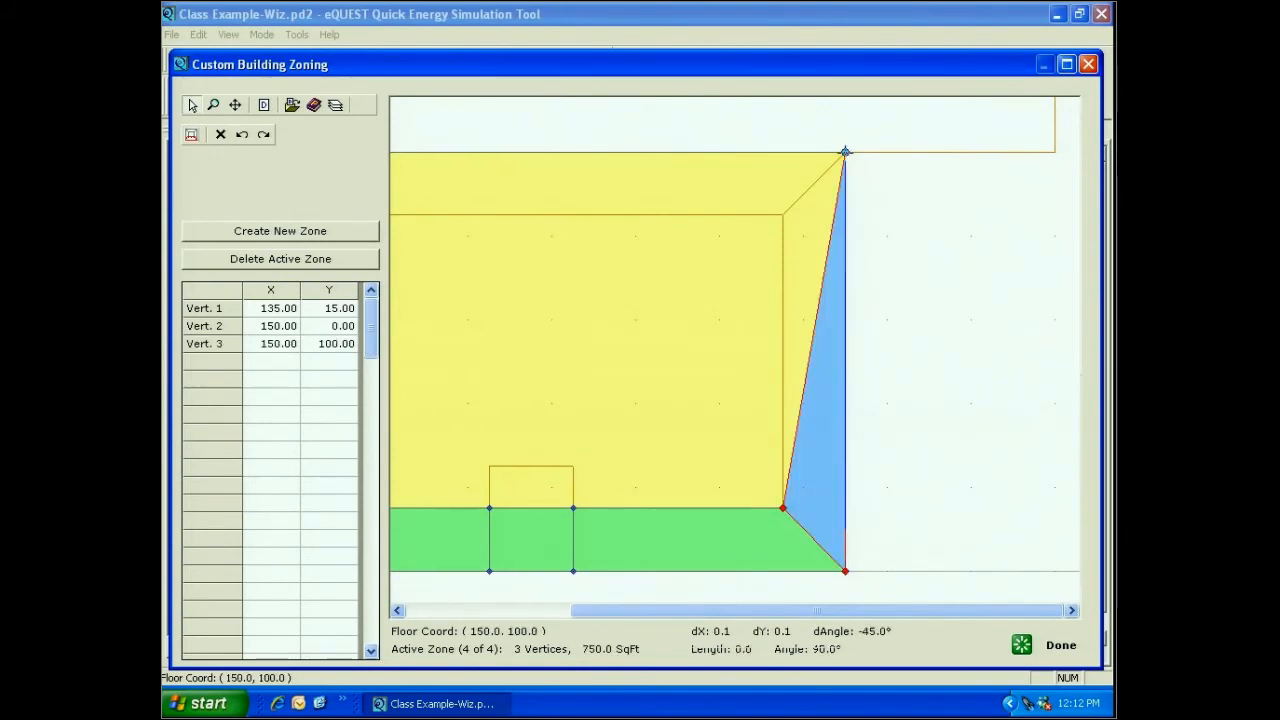
pyautogui.click(783, 214)
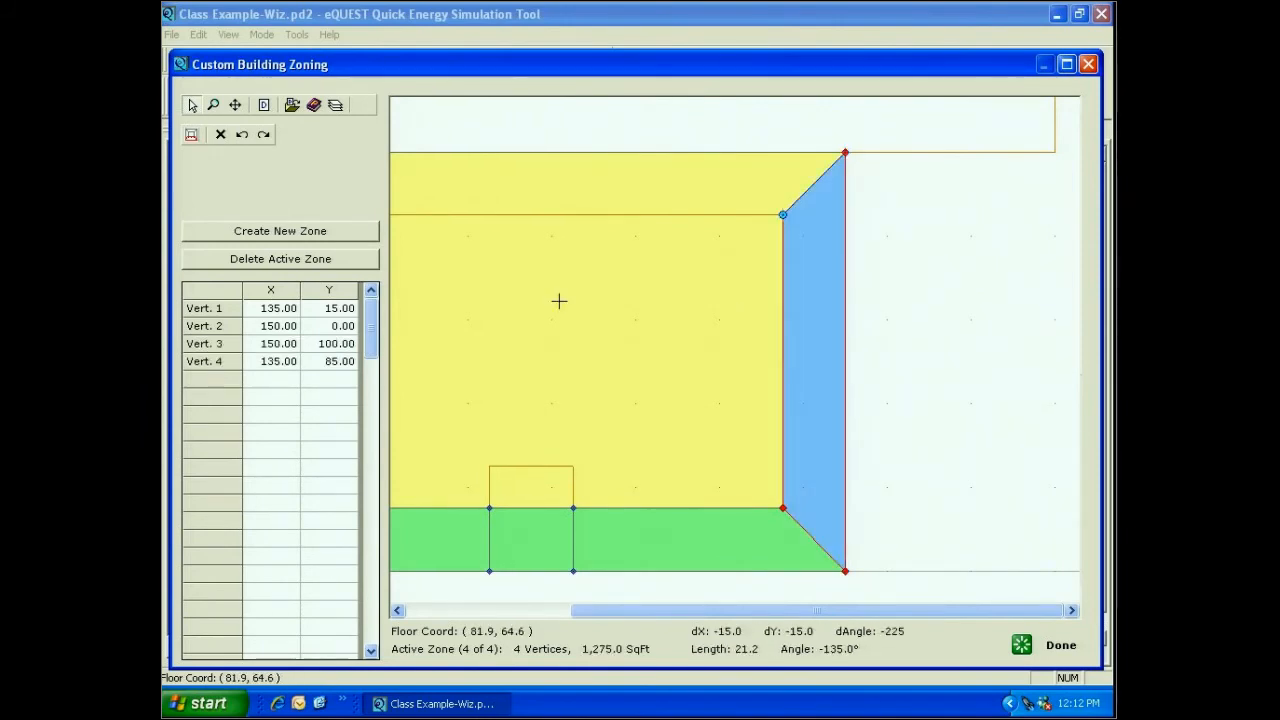
# Step: Create the north perimeter zone by tracing vertices at (135, 85), (150, 100), (0, 100) and (15, 85)
pyautogui.click(283, 232)
pyautogui.click(783, 214)
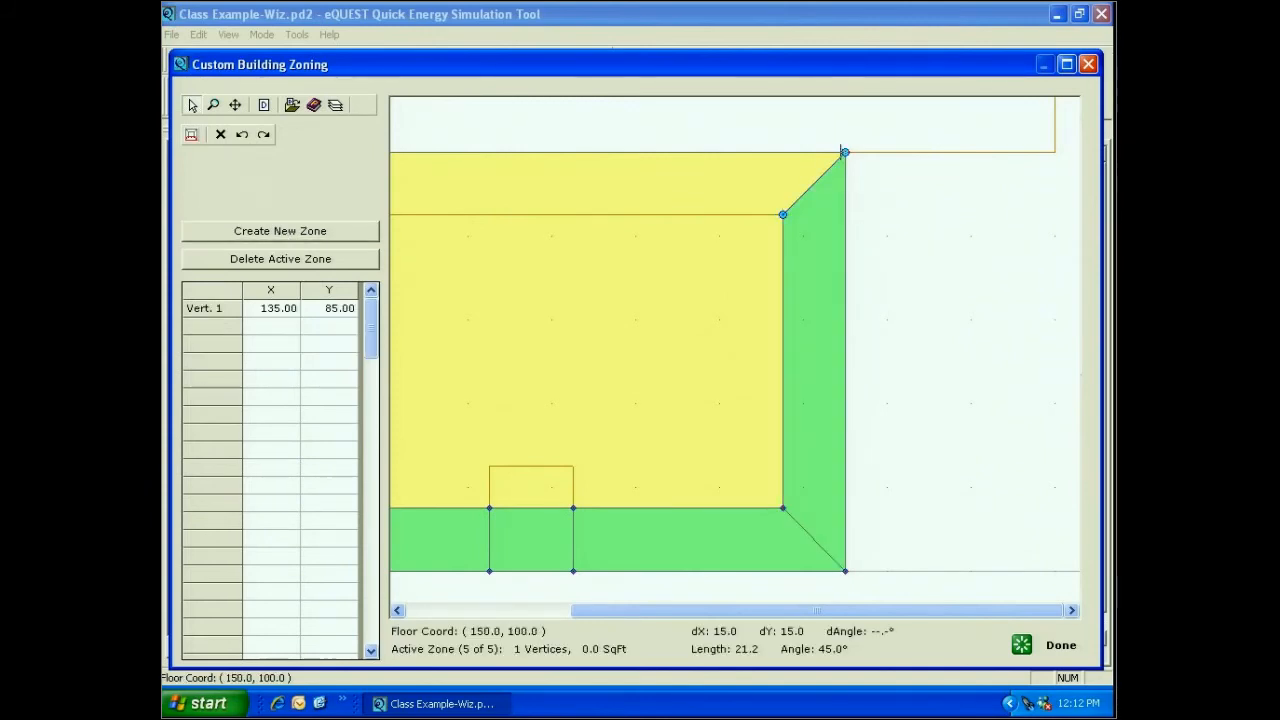
pyautogui.click(844, 151)
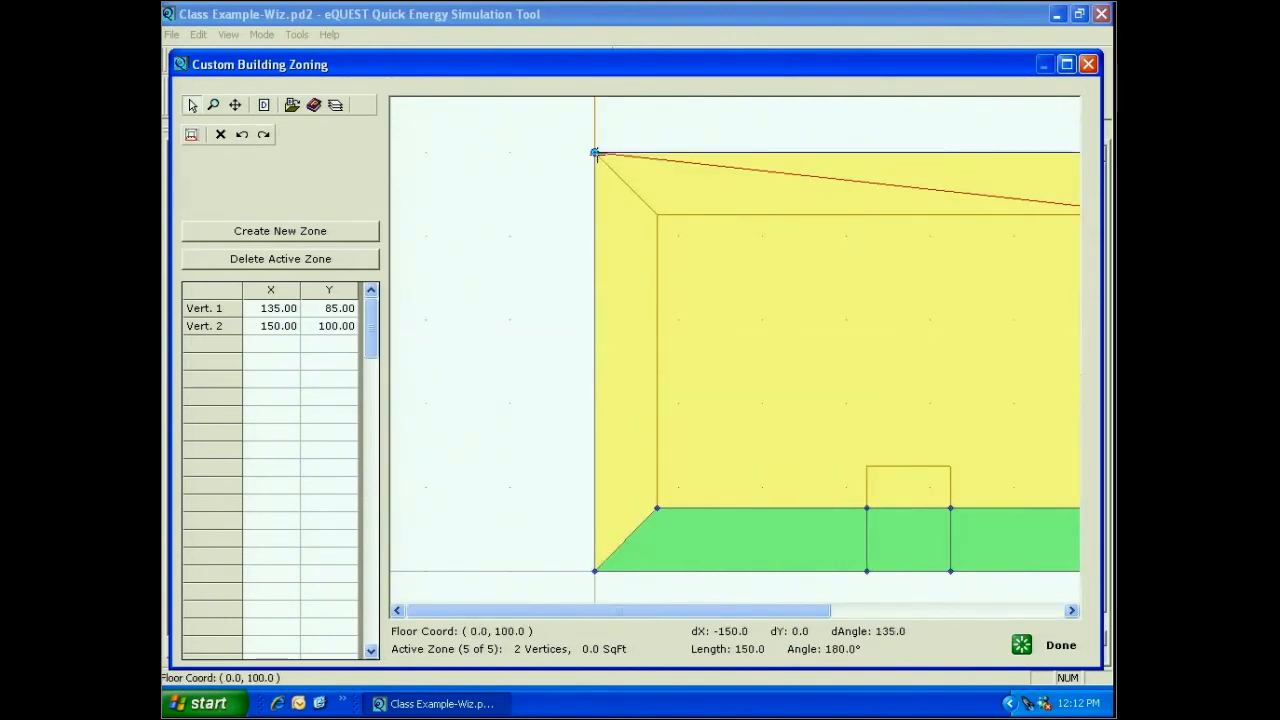
pyautogui.click(595, 153)
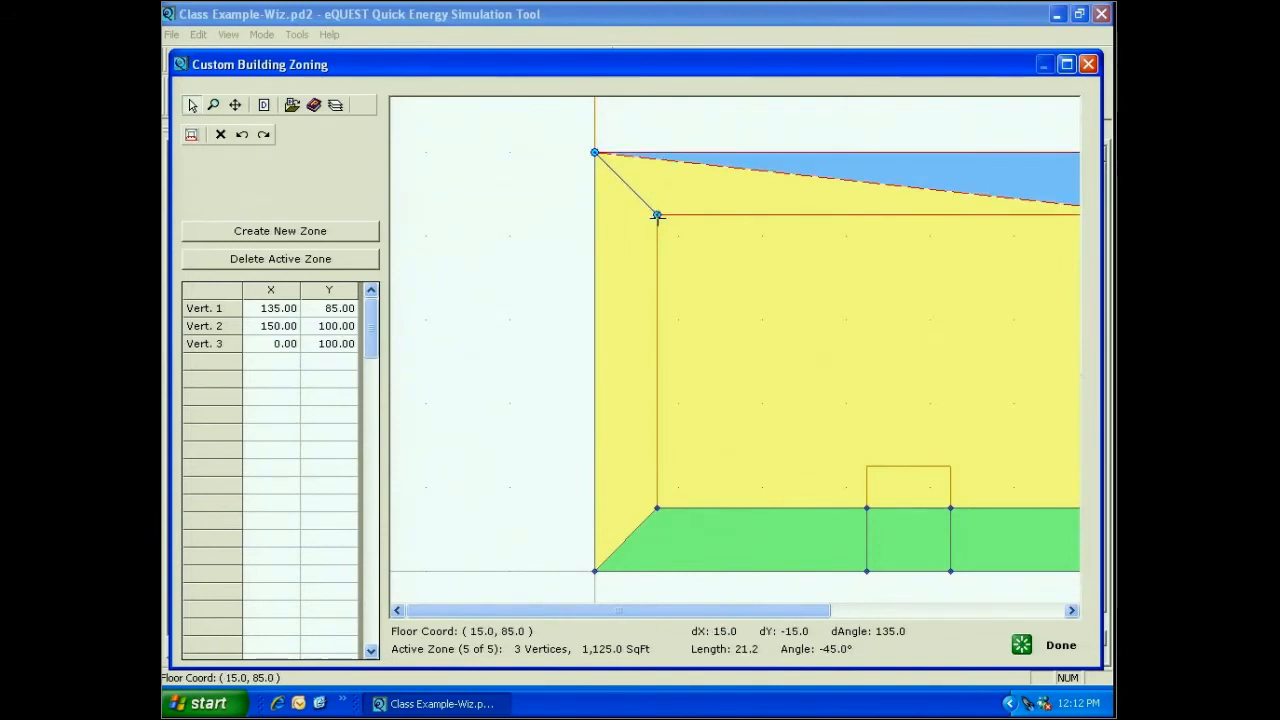
pyautogui.doubleClick(657, 215)
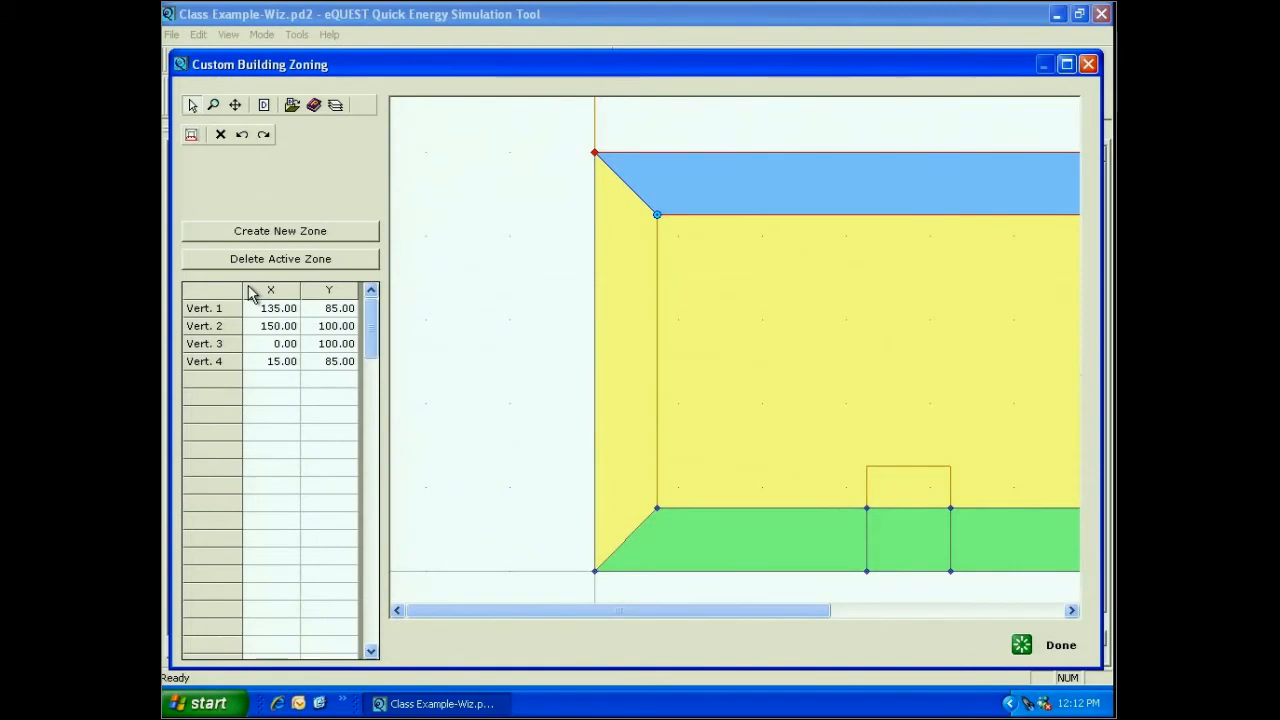
# Step: Create the west perimeter zone by tracing vertices at (0, 100), (0, 0), (15, 15) and (15, 85)
pyautogui.click(278, 236)
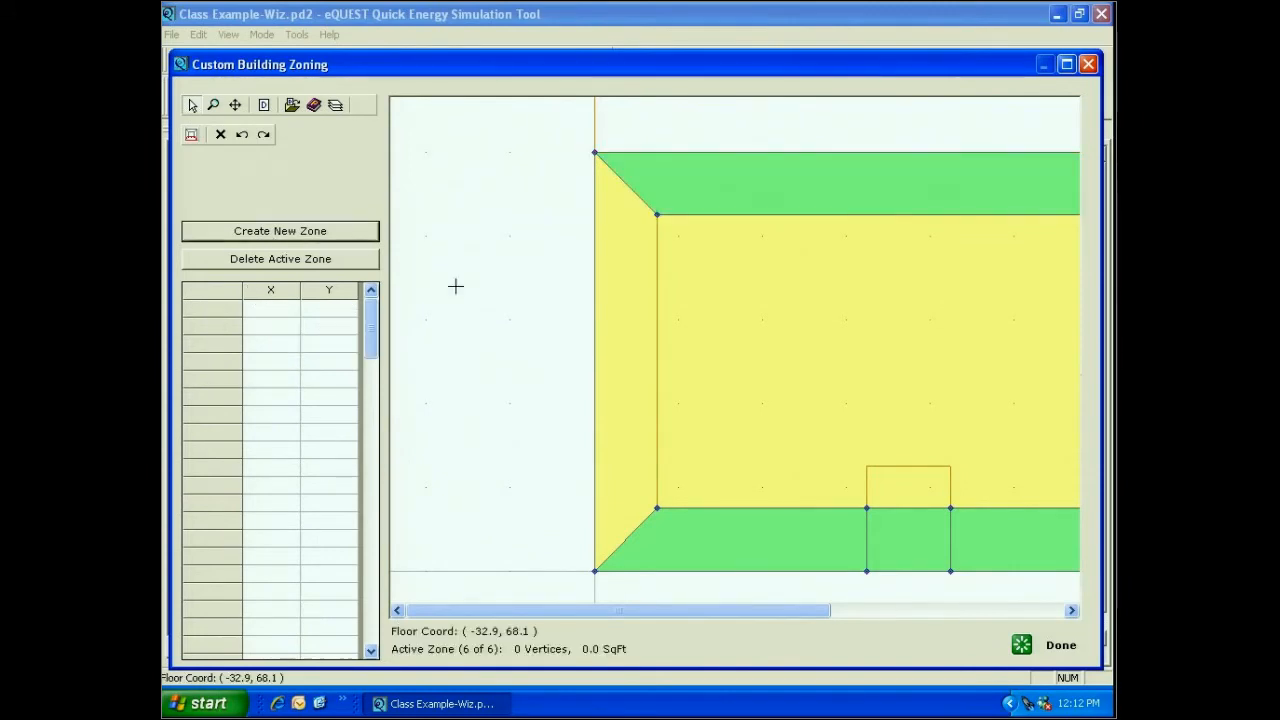
pyautogui.click(594, 152)
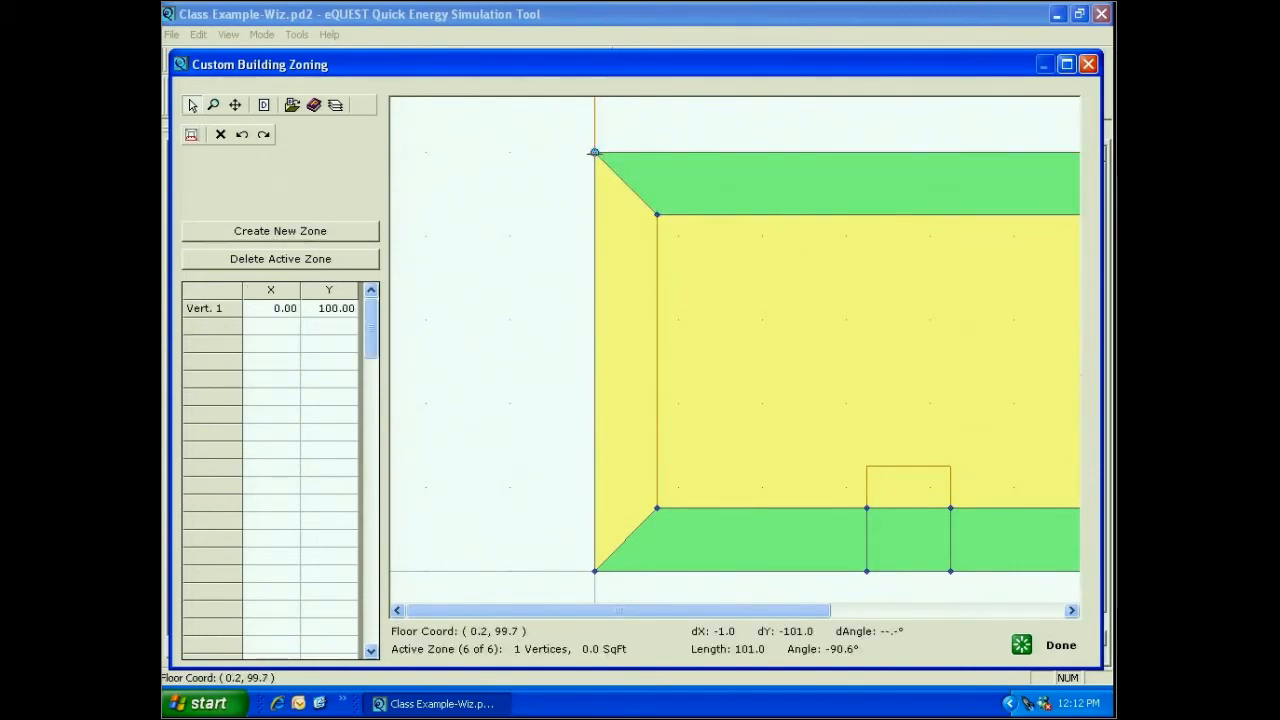
pyautogui.click(594, 571)
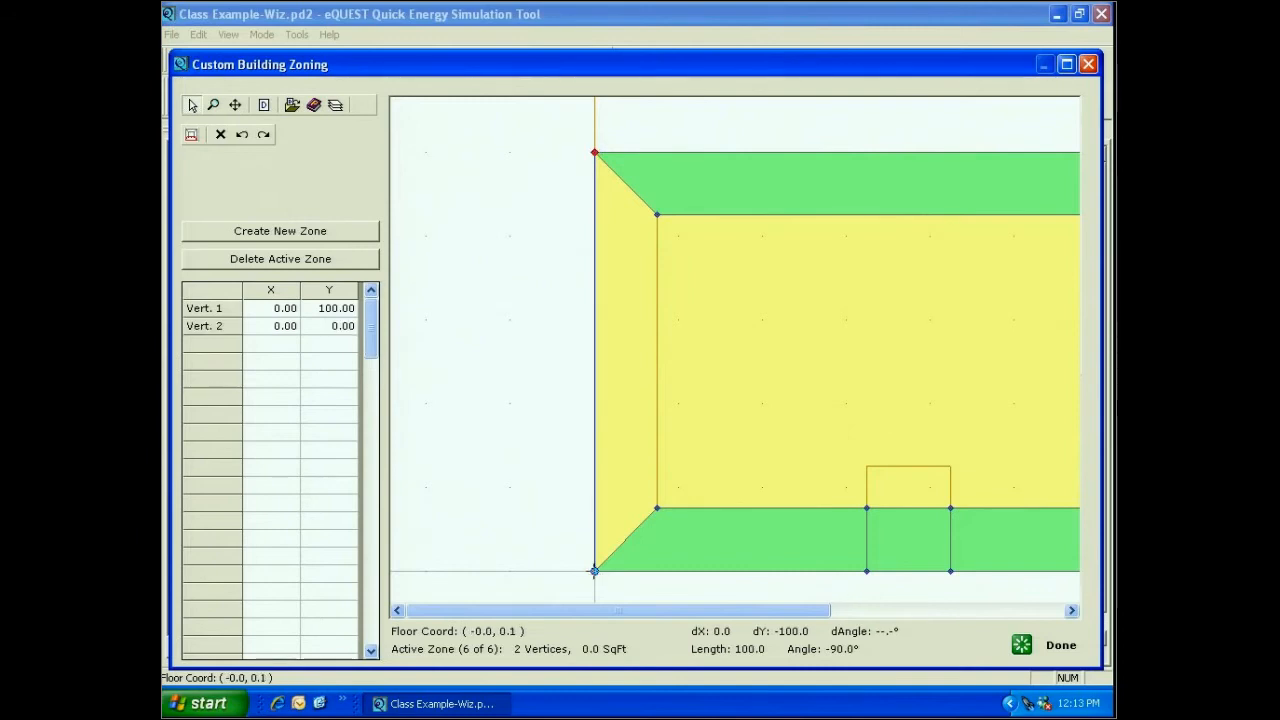
pyautogui.click(656, 507)
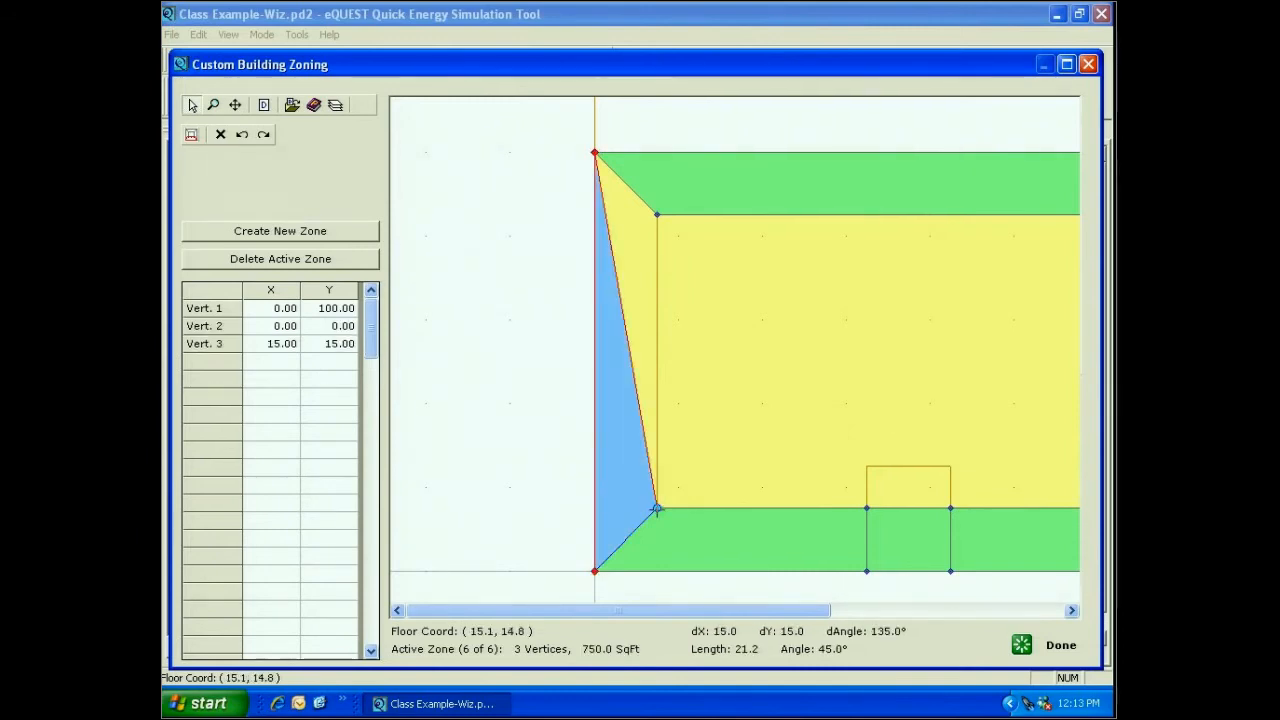
pyautogui.click(656, 215)
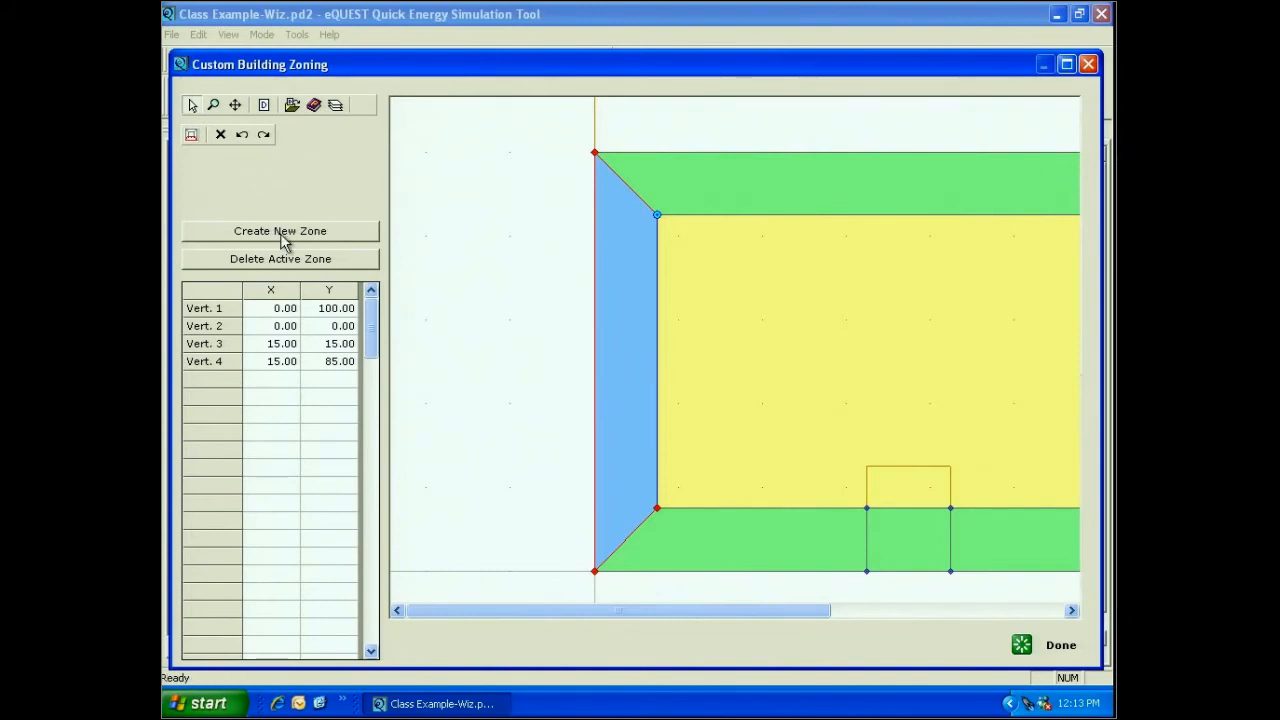
# Step: Create the small core zone north of the south entry with vertices at (65, 15), (85, 15), (85, 25) and (65, 25)
pyautogui.click(358, 236)
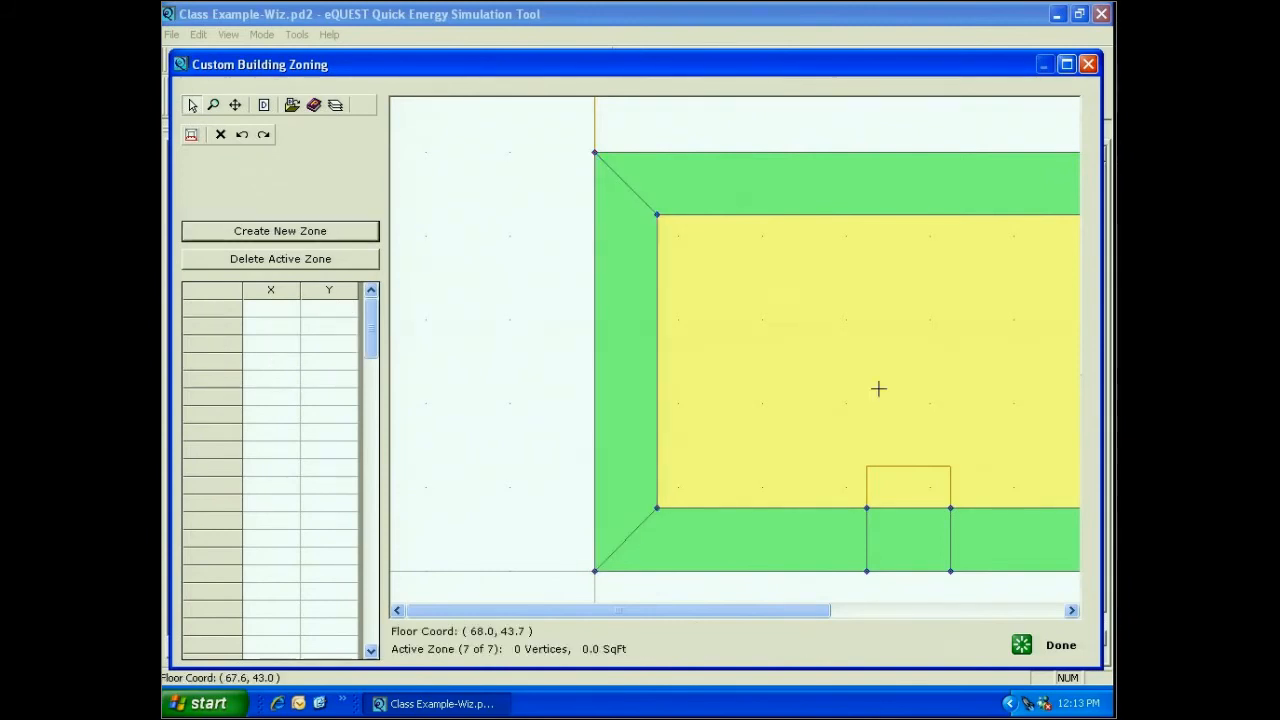
pyautogui.click(866, 508)
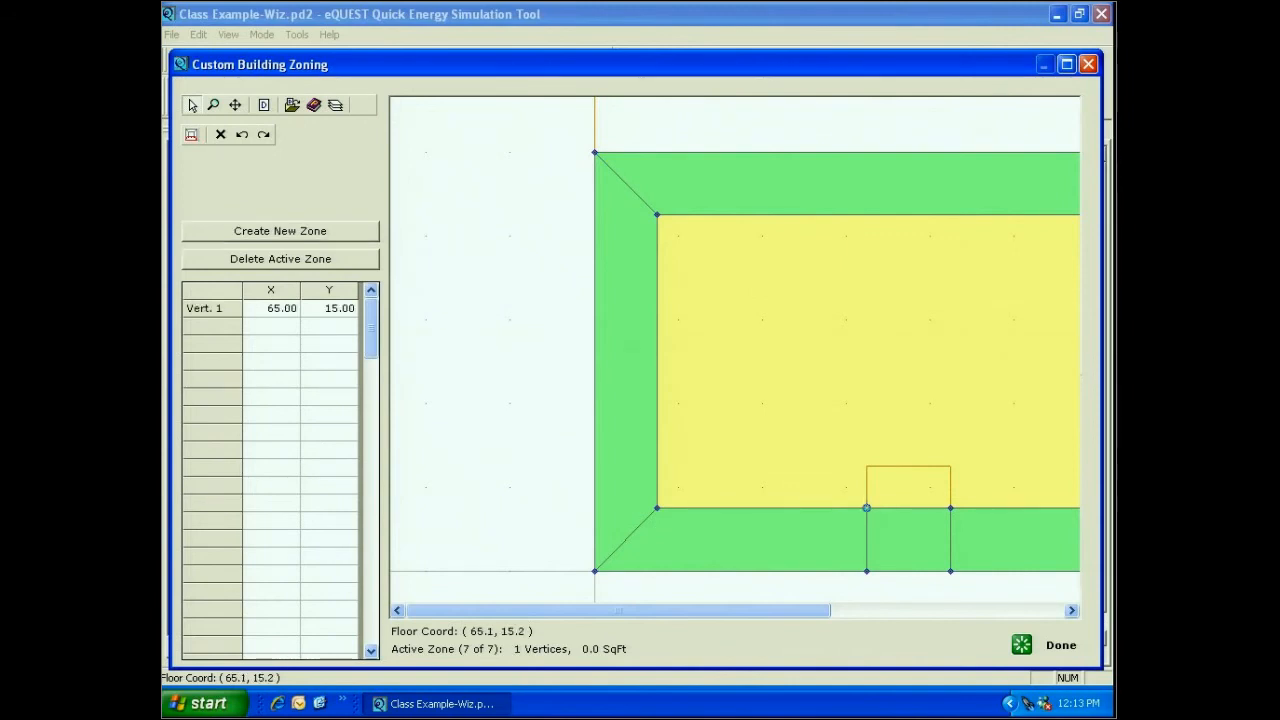
pyautogui.click(950, 508)
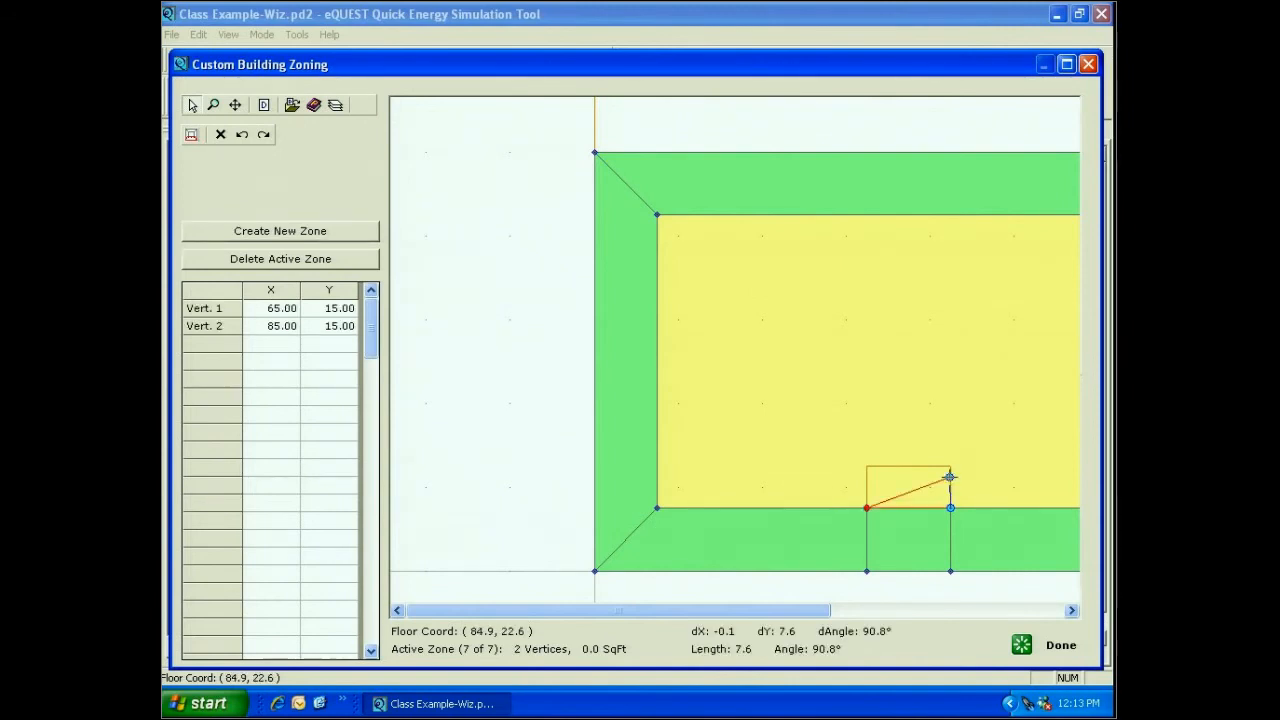
pyautogui.click(950, 466)
pyautogui.click(866, 466)
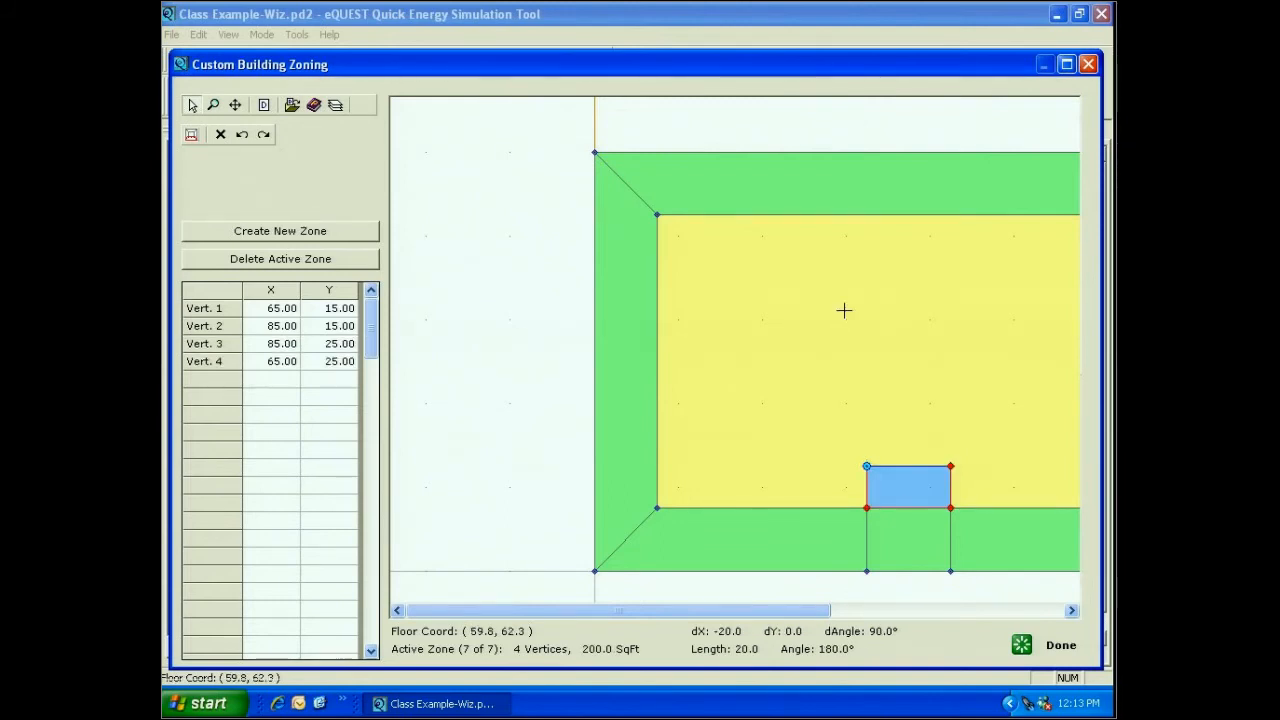
# Step: Create the main core zone with vertices (15, 85), (15, 15), (65, 15), (65, 25), (85, 25), (85, 15), (135, 15) and (135, 85)
pyautogui.click(274, 231)
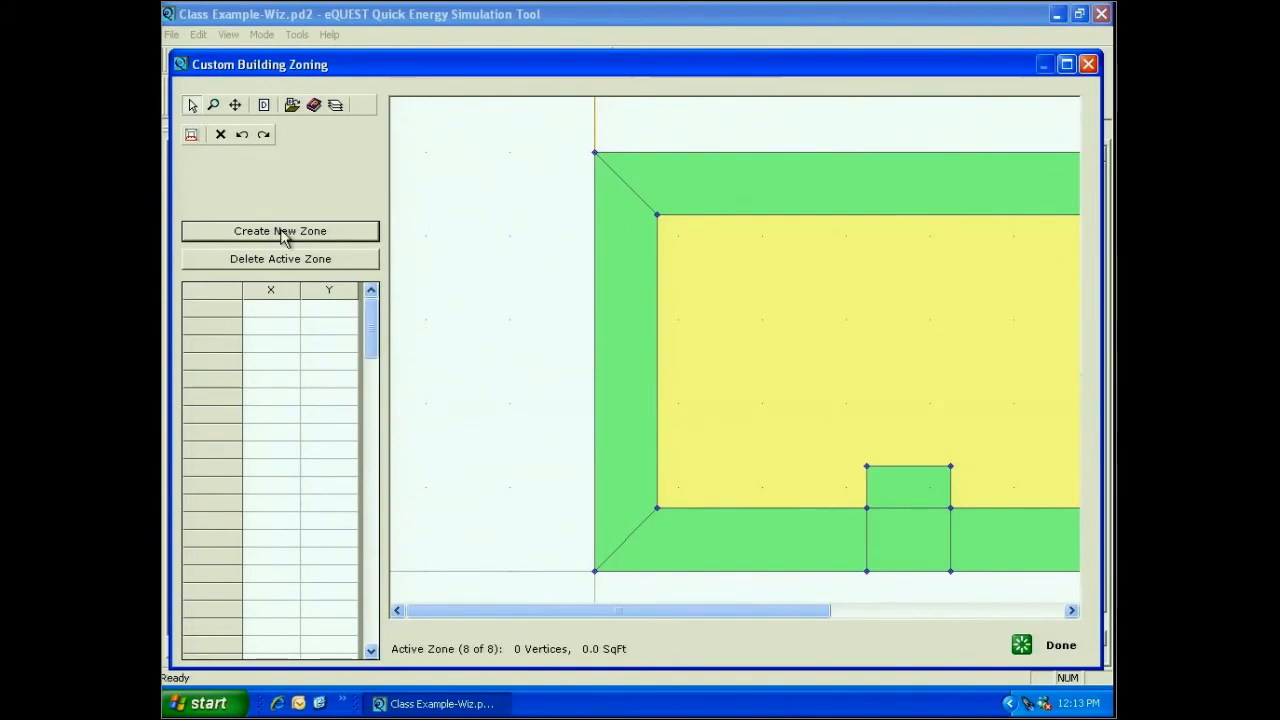
pyautogui.click(657, 214)
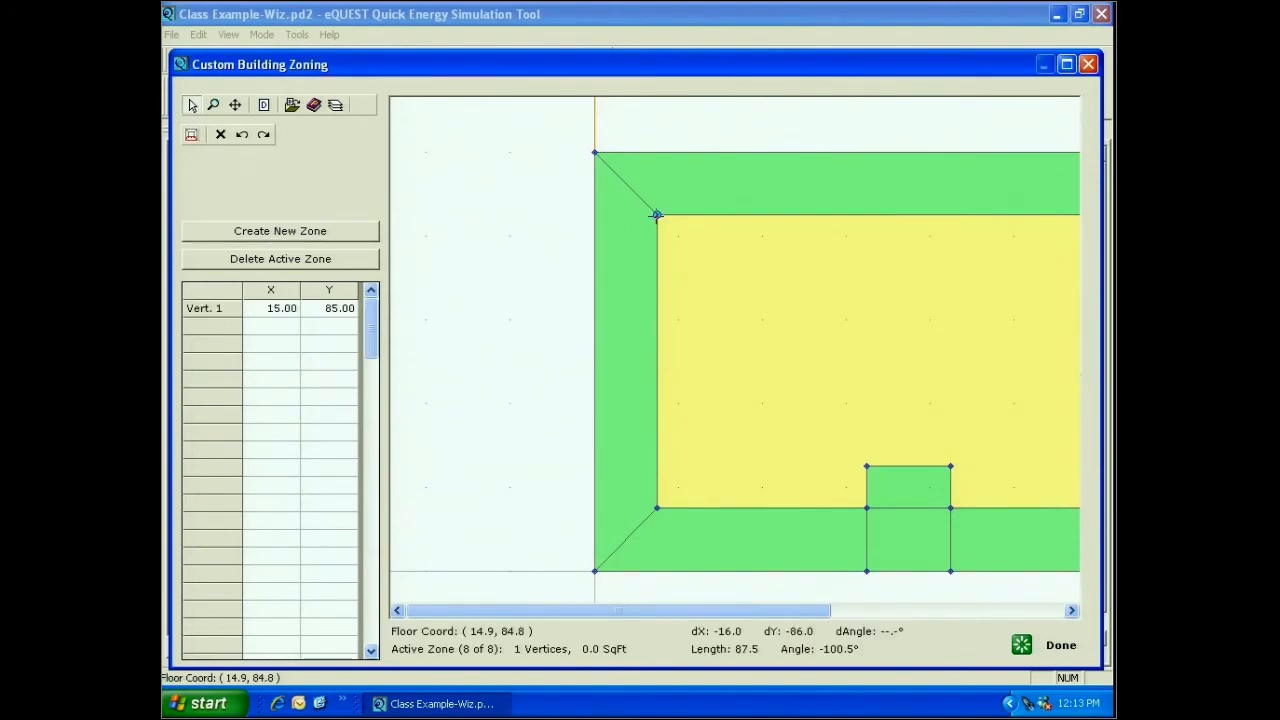
pyautogui.click(659, 504)
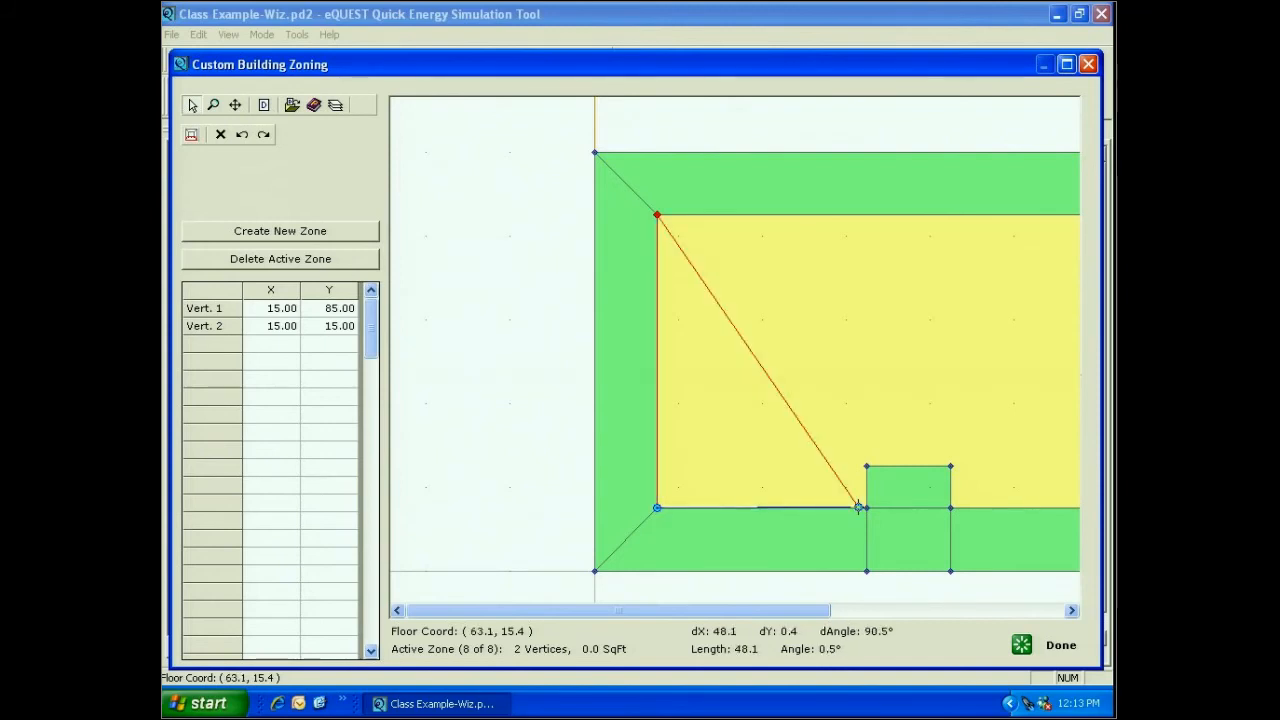
pyautogui.click(866, 508)
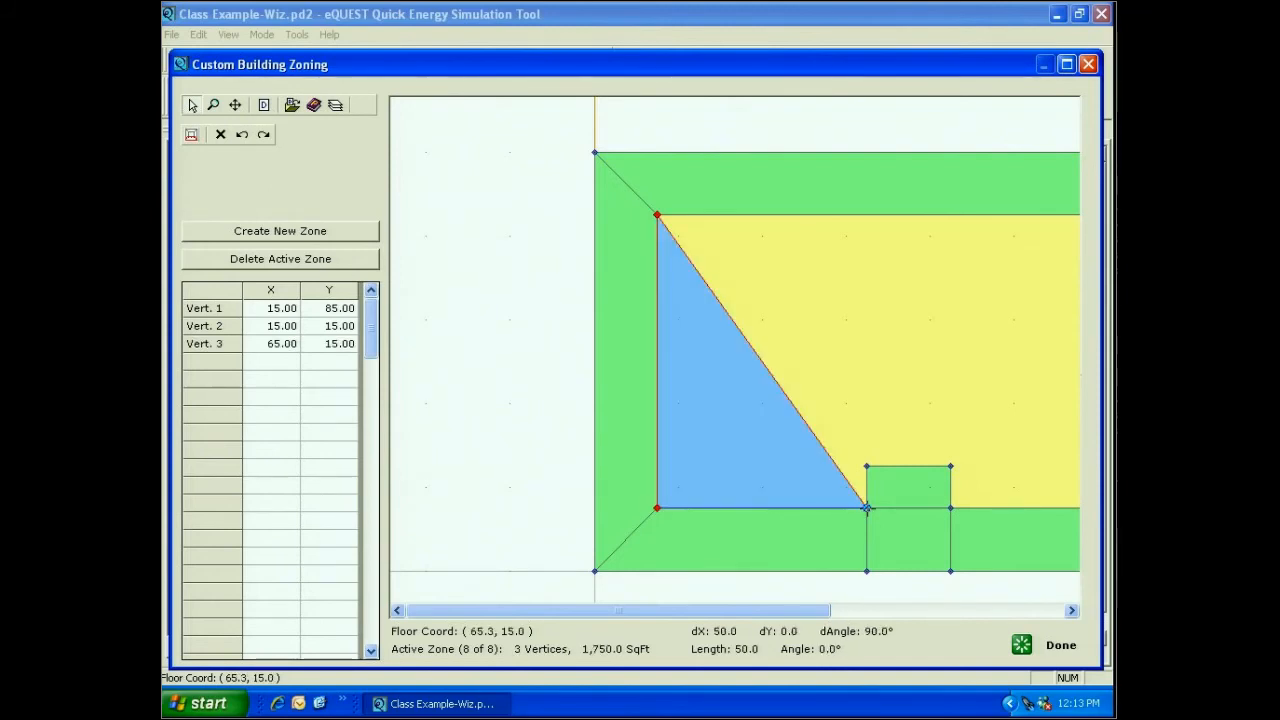
pyautogui.click(866, 466)
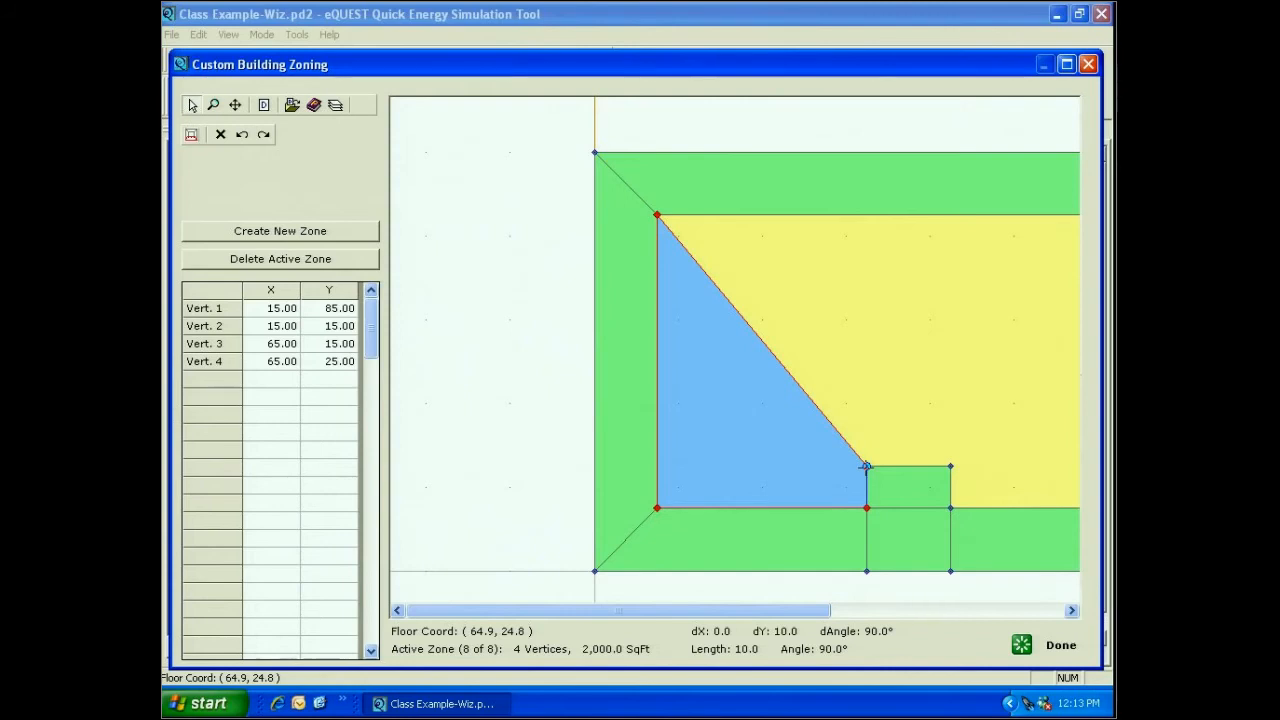
pyautogui.click(950, 466)
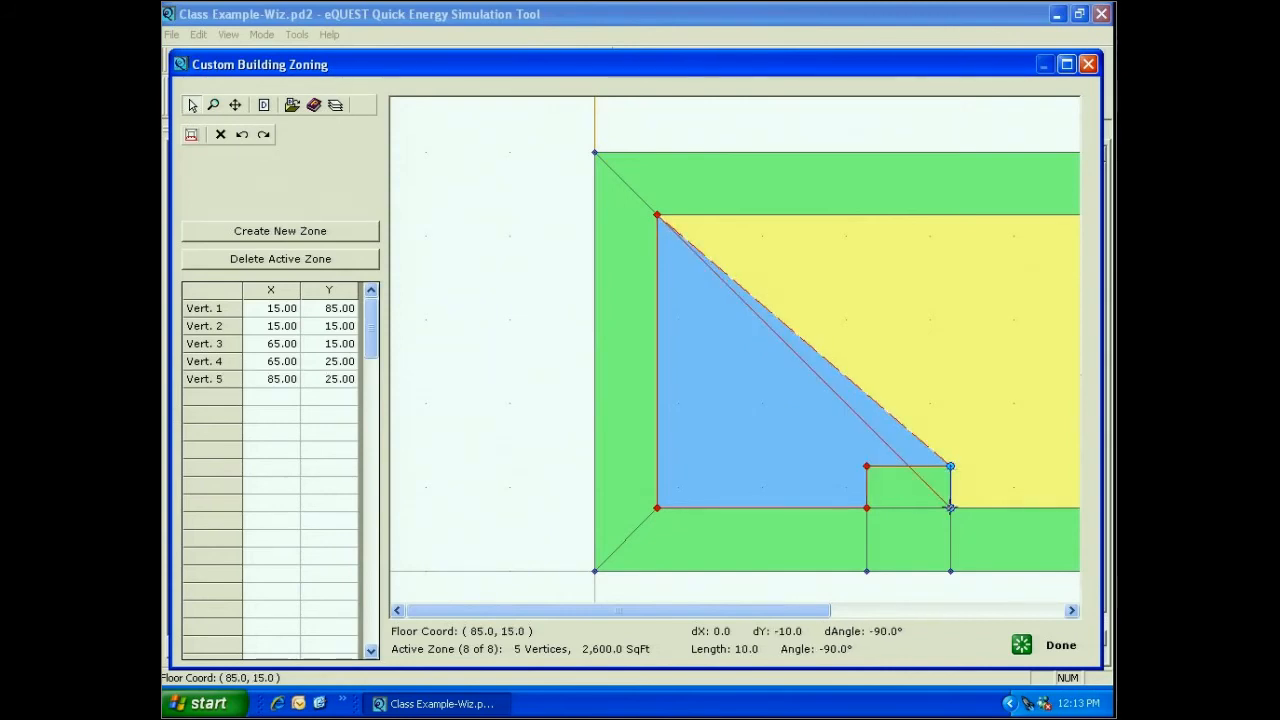
pyautogui.click(950, 508)
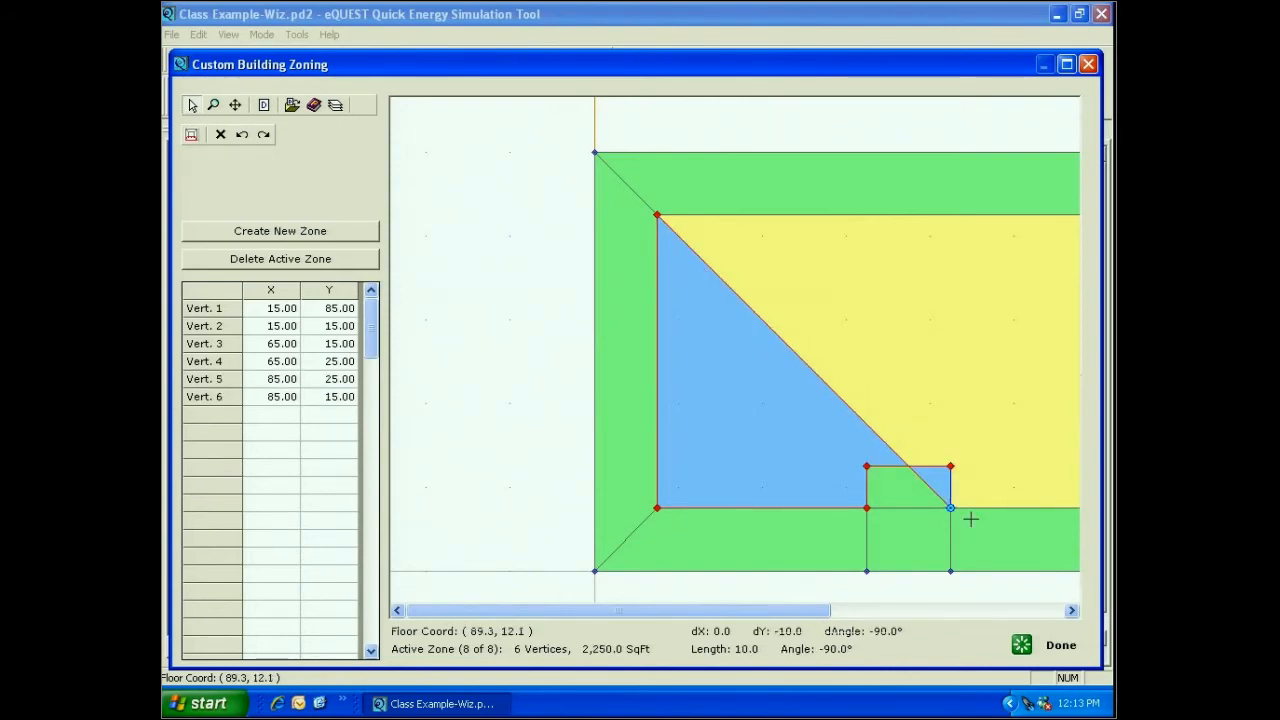
pyautogui.click(866, 508)
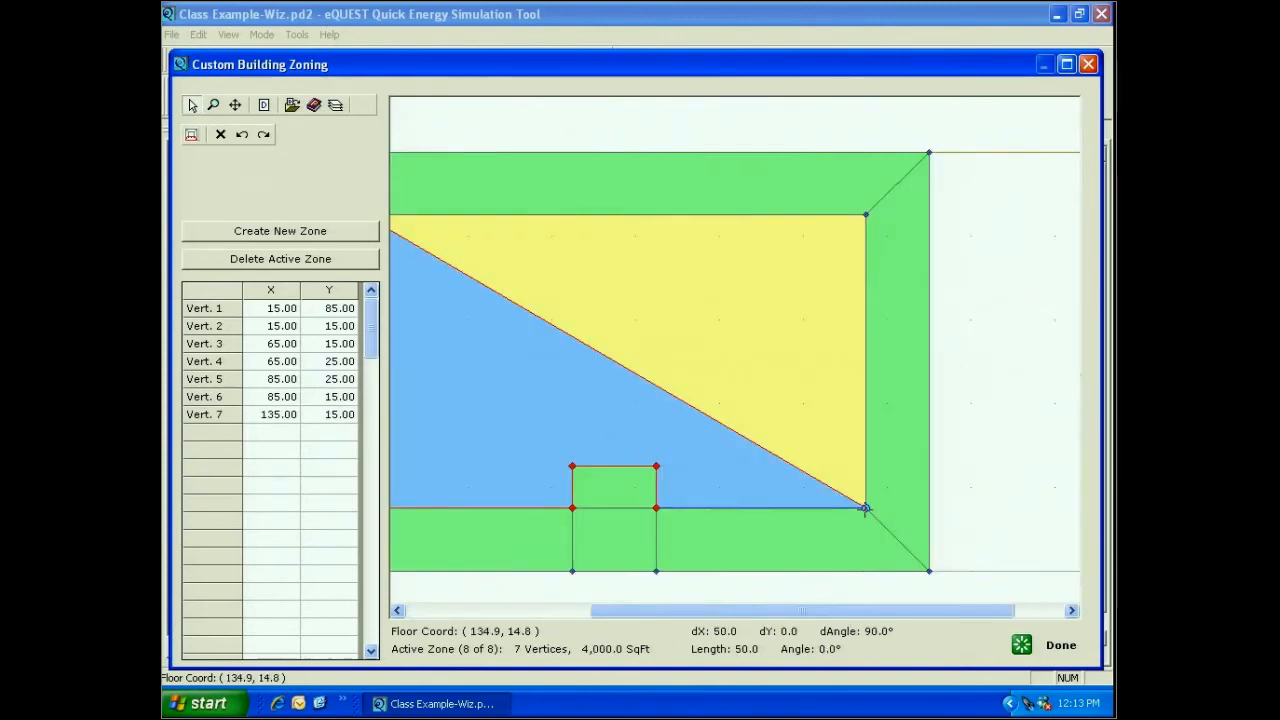
pyautogui.doubleClick(866, 214)
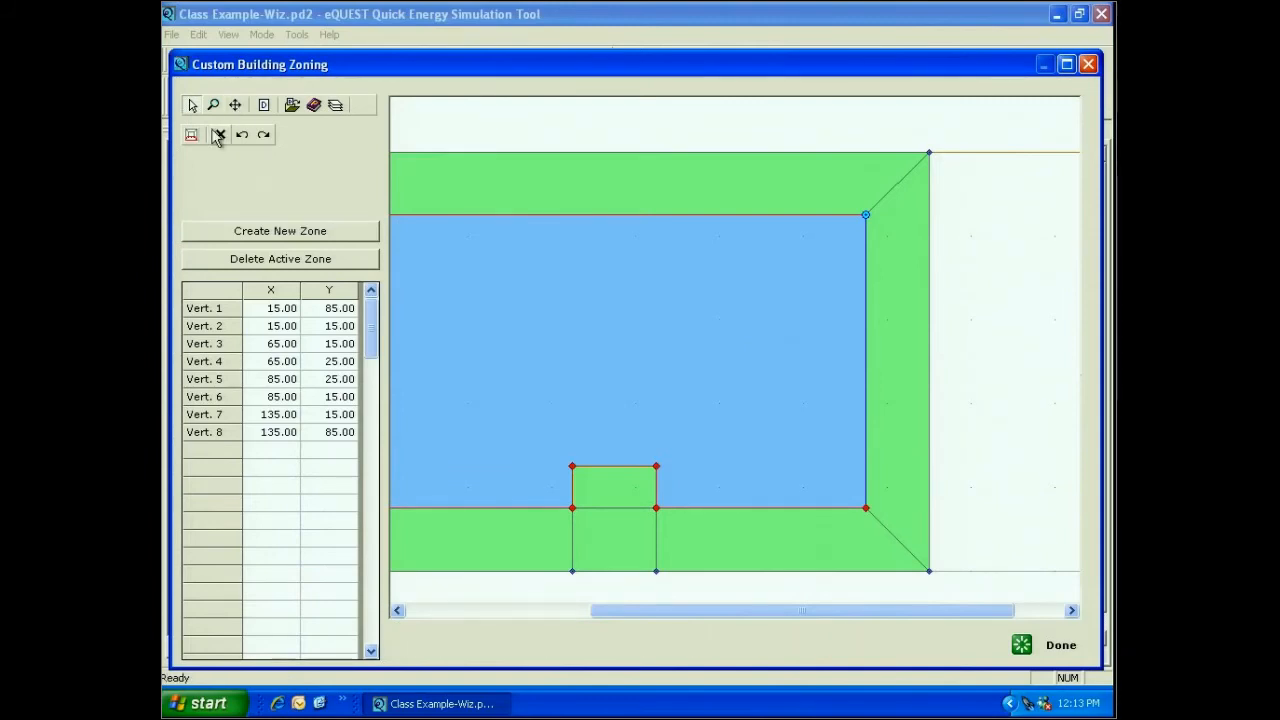
pyautogui.moveTo(805, 618); pyautogui.dragTo(730, 620)
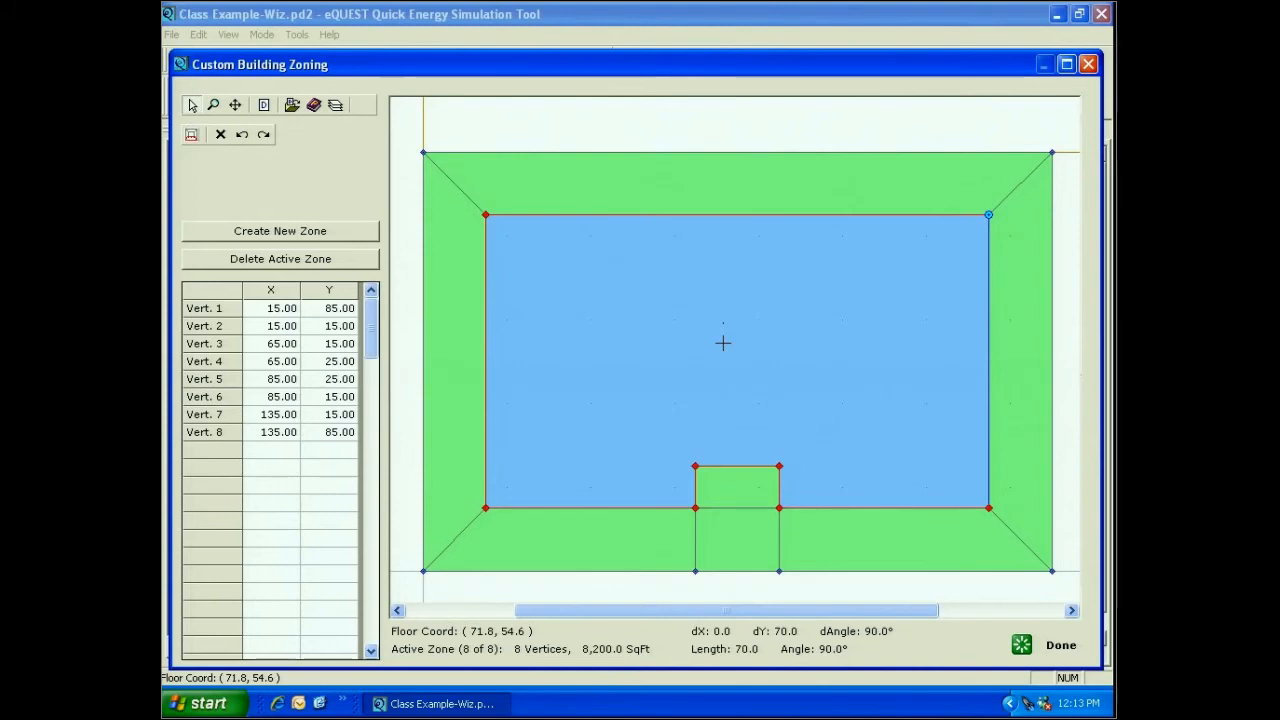
# Step: Check the southwest perimeter zone, accept the custom zoning and finish the Design Development Wizard to generate the building model
pyautogui.click(597, 540)
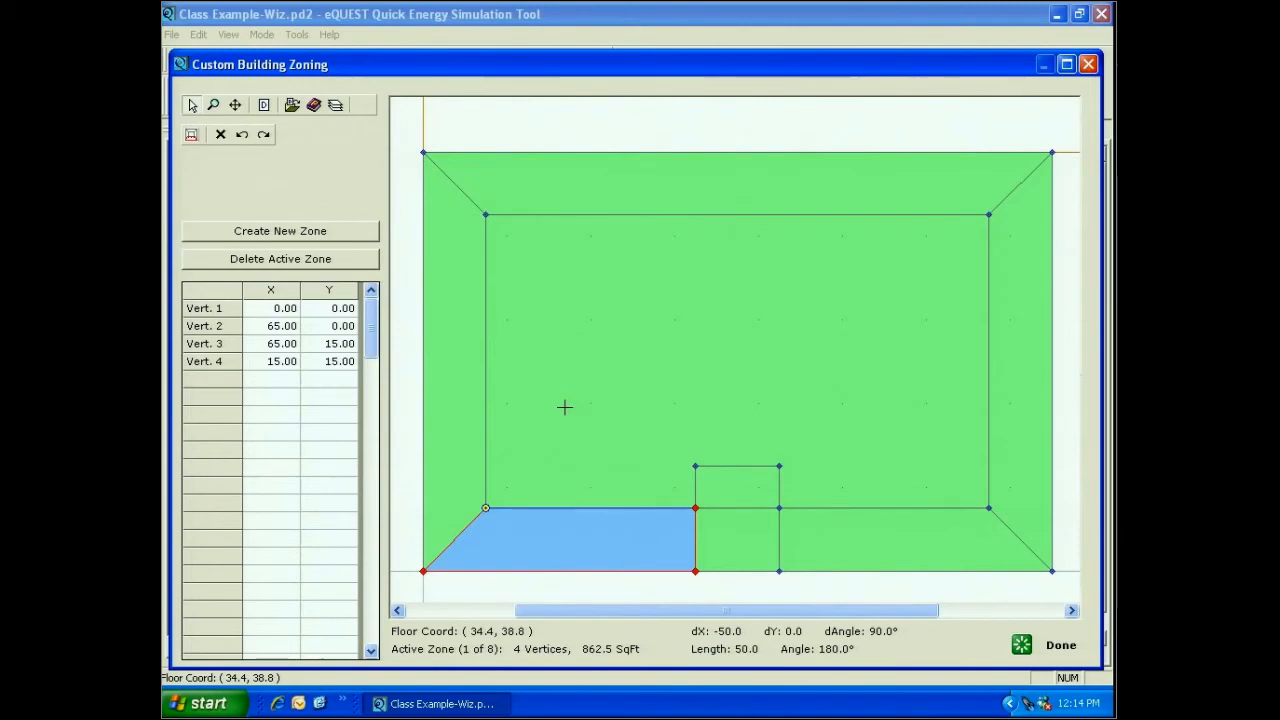
pyautogui.click(1055, 646)
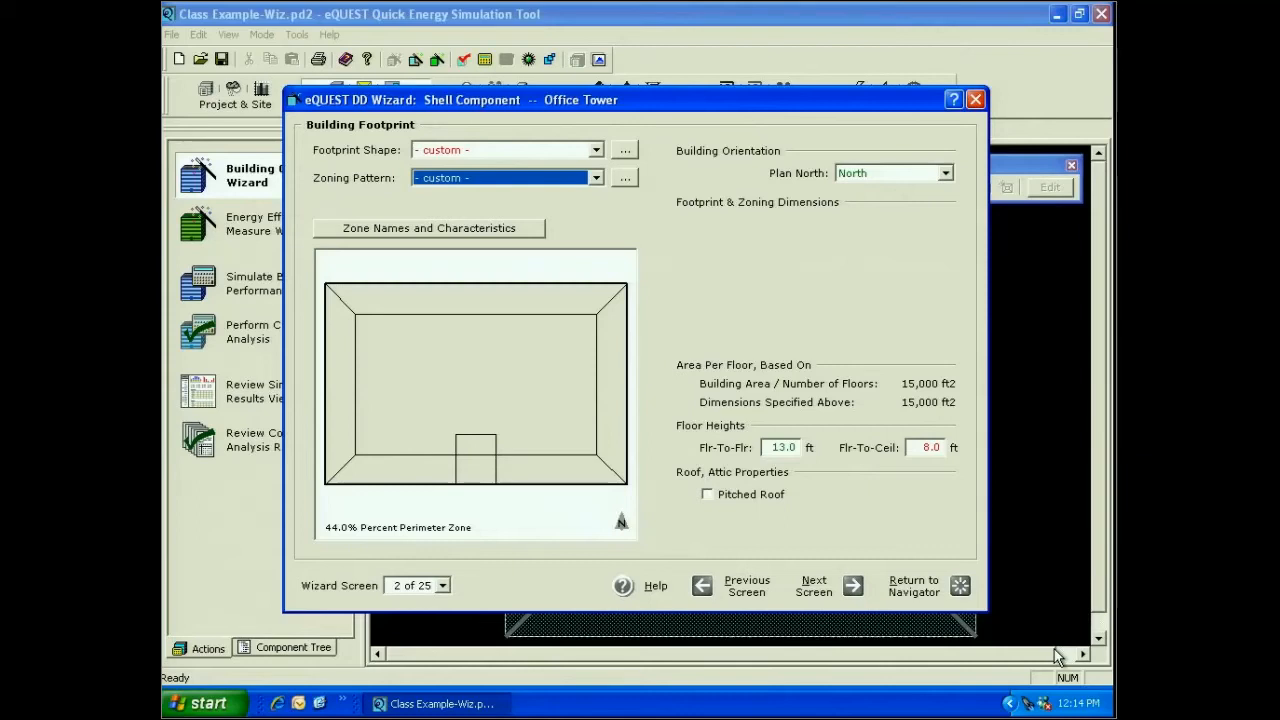
pyautogui.click(916, 584)
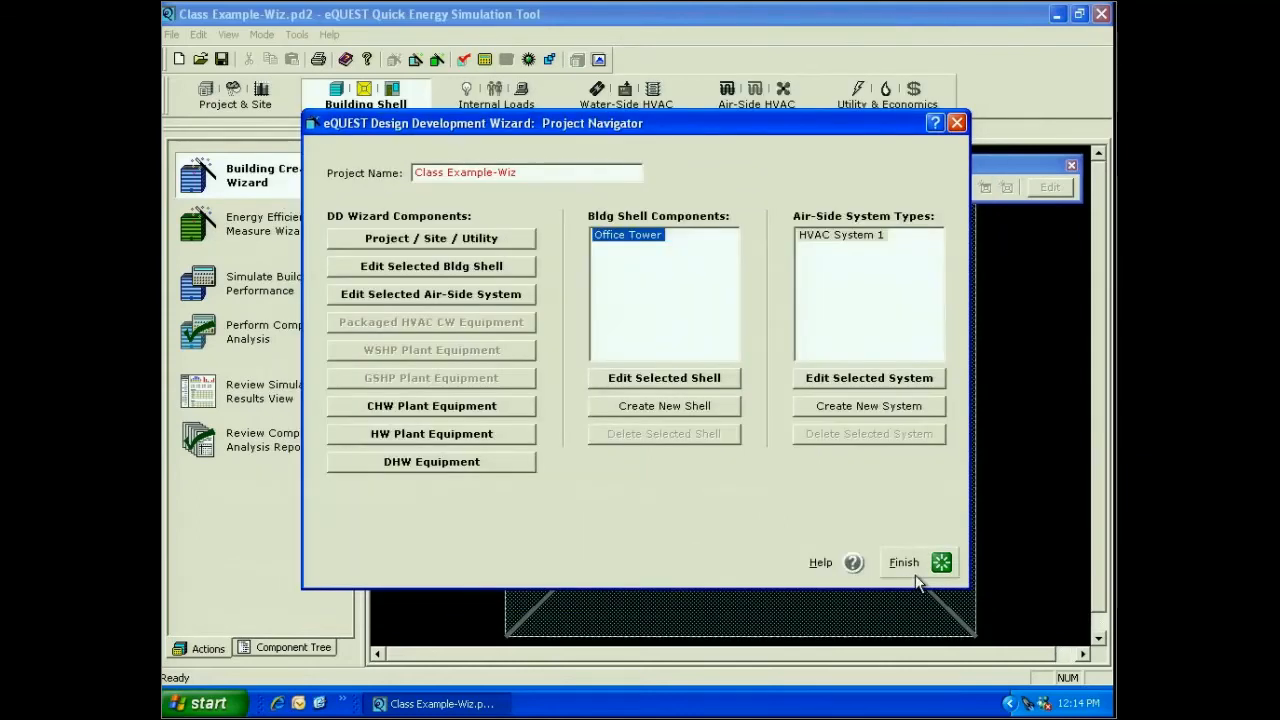
pyautogui.click(910, 564)
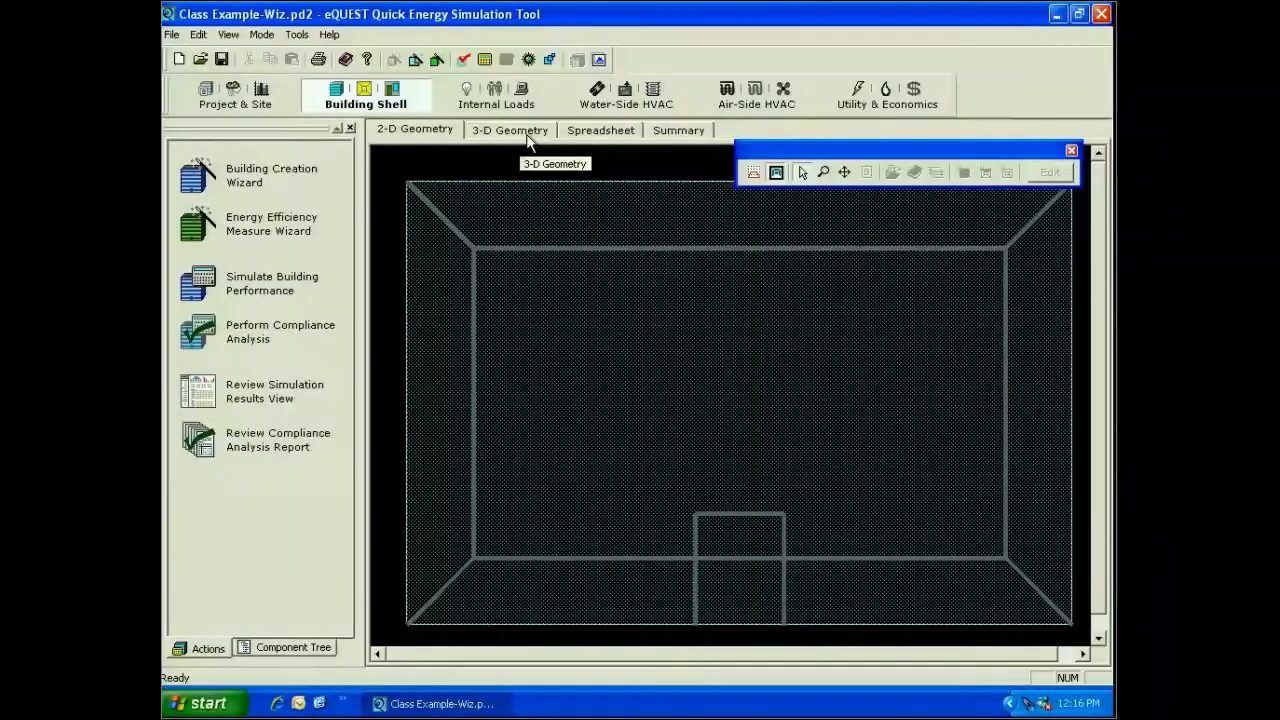
# Step: Inspect the building shell in 3-D geometry from a lower angle and from its southwest side
pyautogui.click(519, 138)
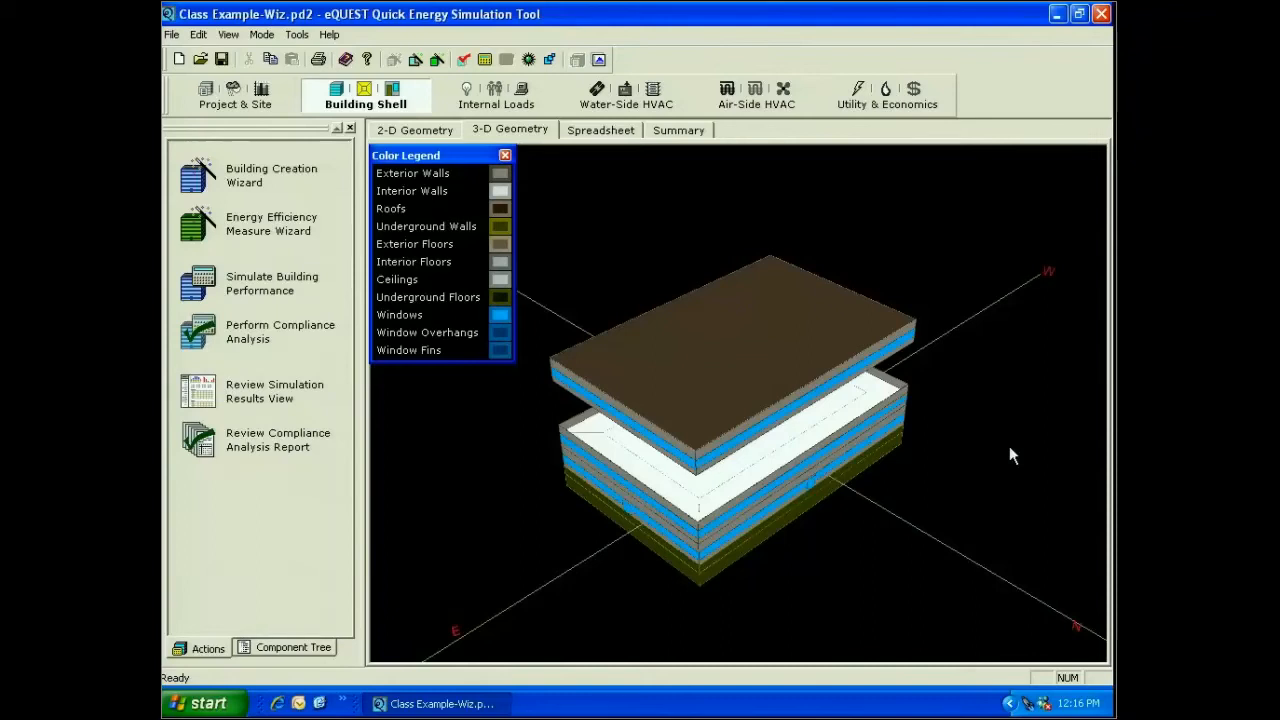
pyautogui.moveTo(1009, 446); pyautogui.dragTo(810, 575)
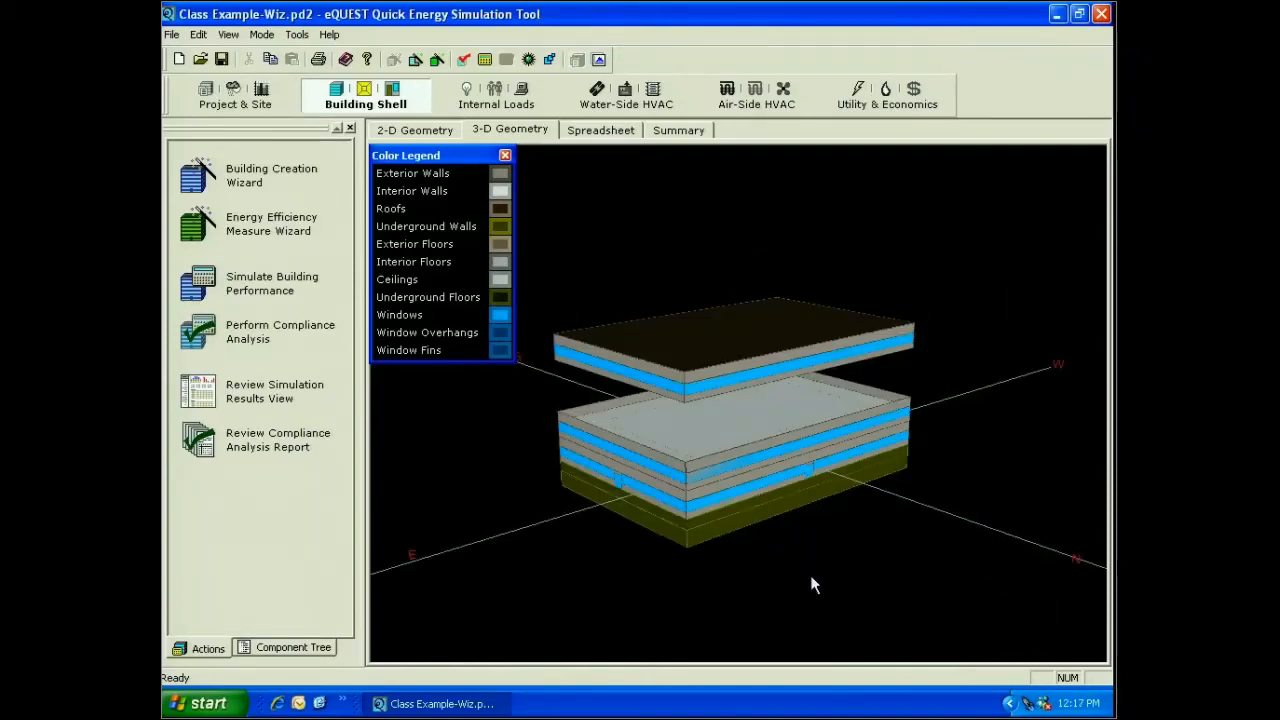
pyautogui.moveTo(811, 578); pyautogui.dragTo(880, 583)
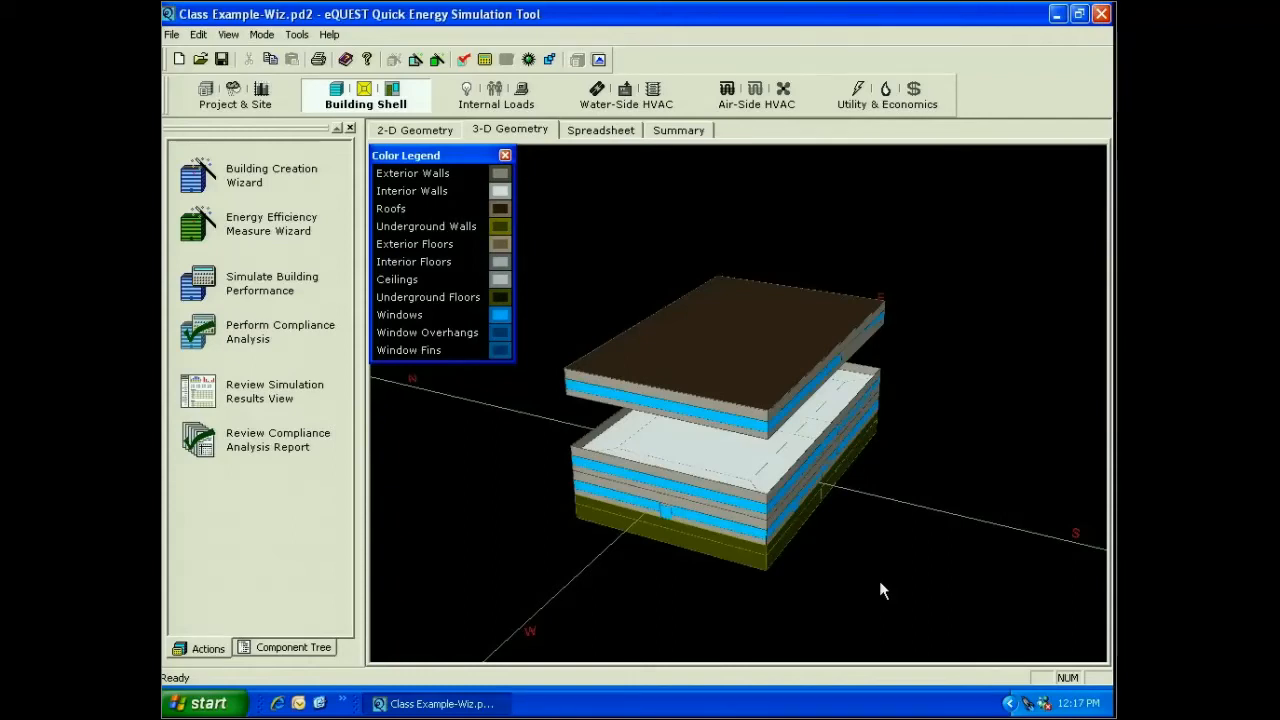
# Step: Save the project, reenter the Building Creation Wizard and open the Office Tower shell's zone names and characteristics
pyautogui.click(237, 188)
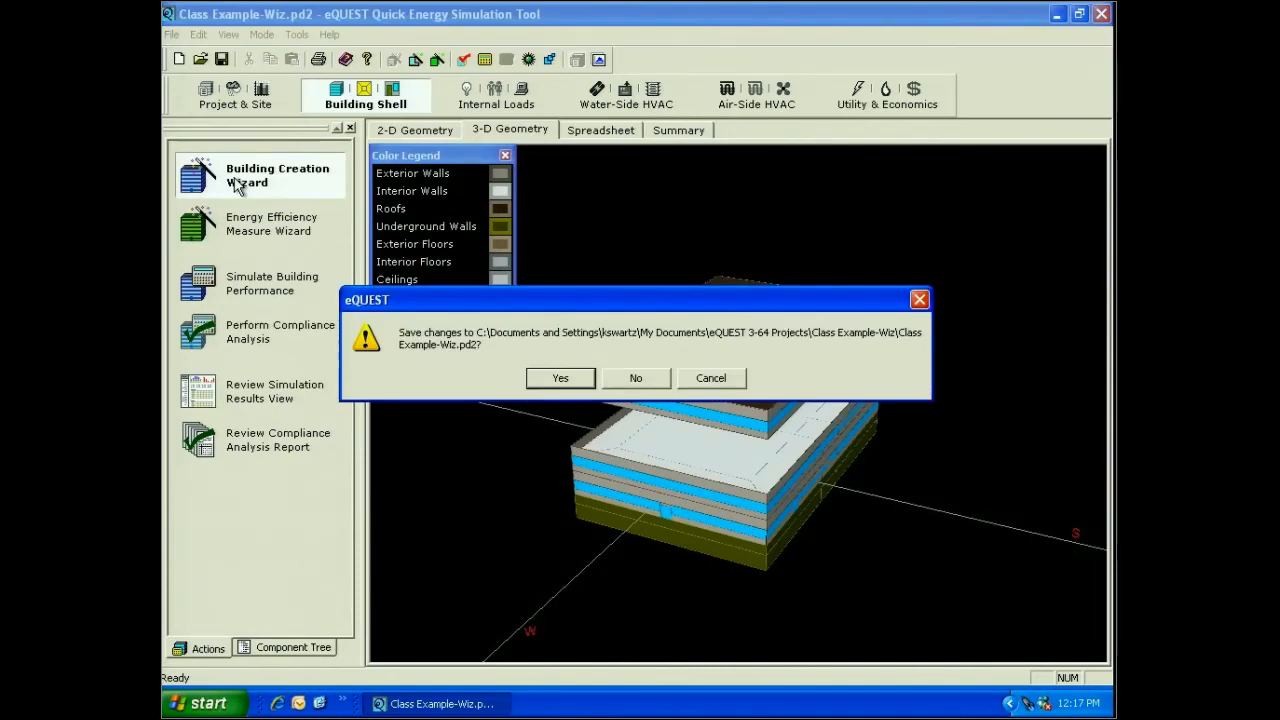
pyautogui.click(556, 380)
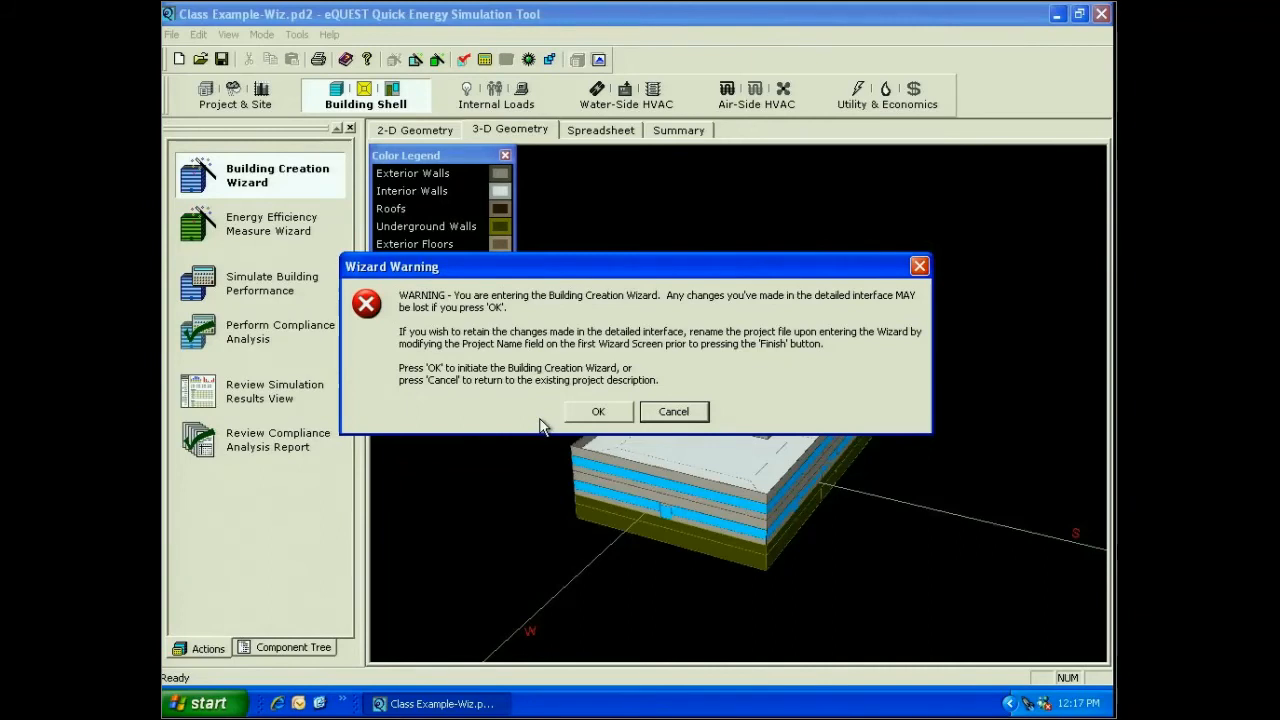
pyautogui.click(598, 411)
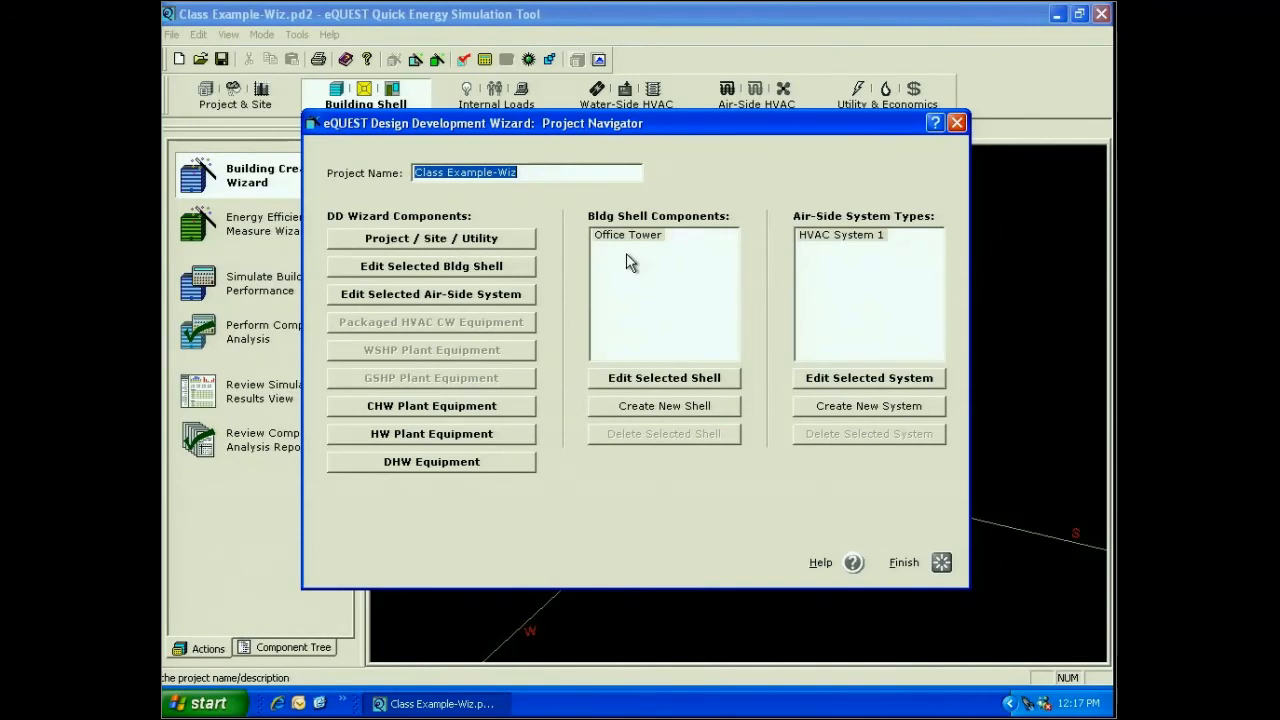
pyautogui.doubleClick(626, 253)
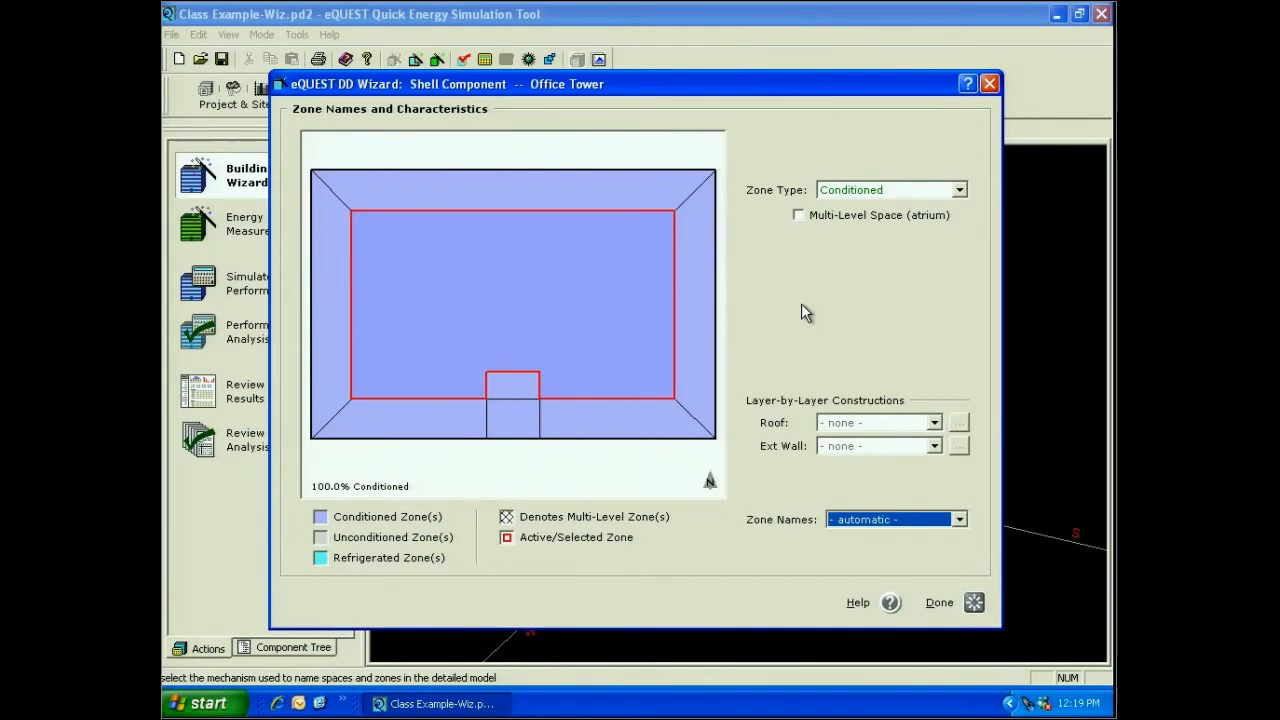
# Step: Set the zone naming to User Defined and open the large core space's name for editing, leaving it without a new entry
pyautogui.click(957, 519)
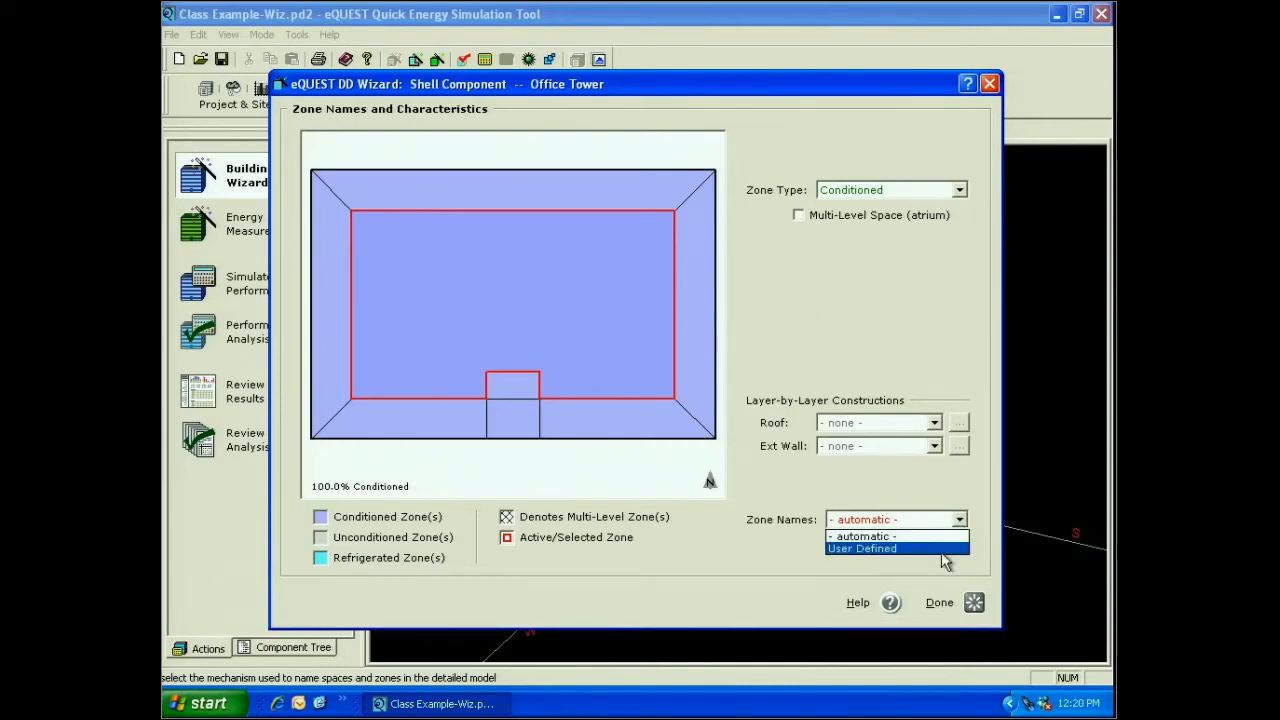
pyautogui.click(900, 548)
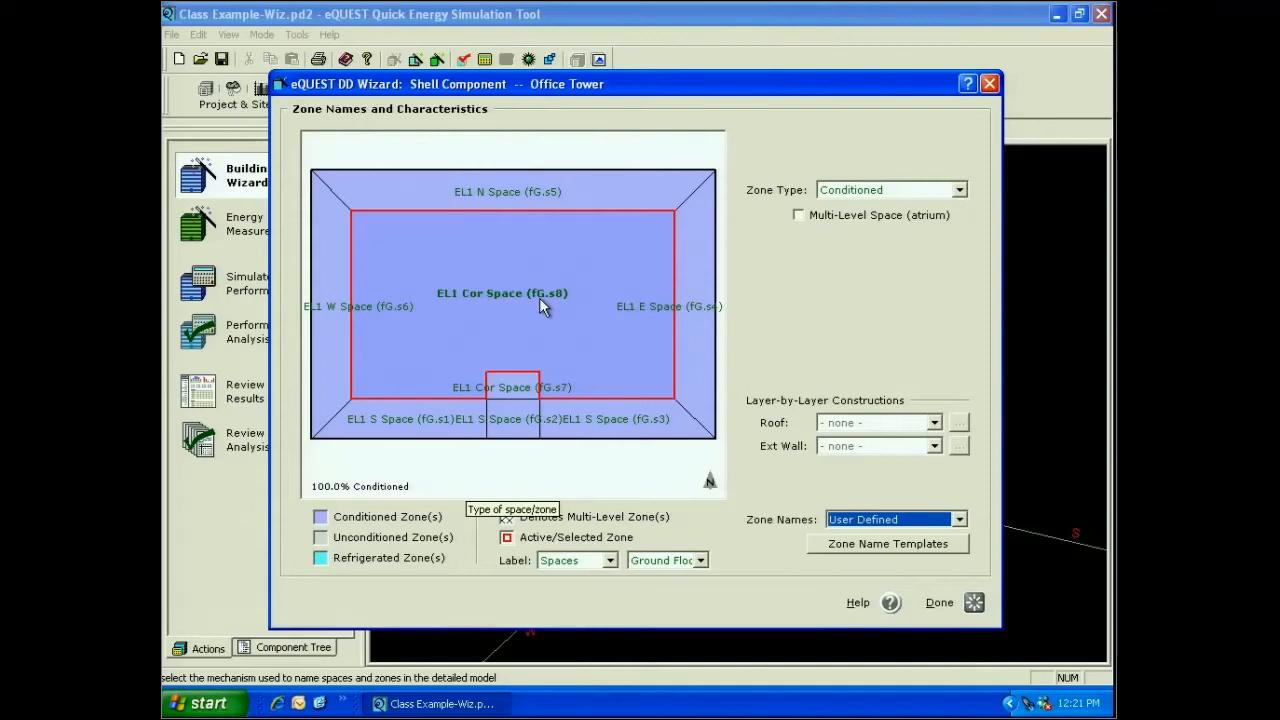
pyautogui.doubleClick(507, 295)
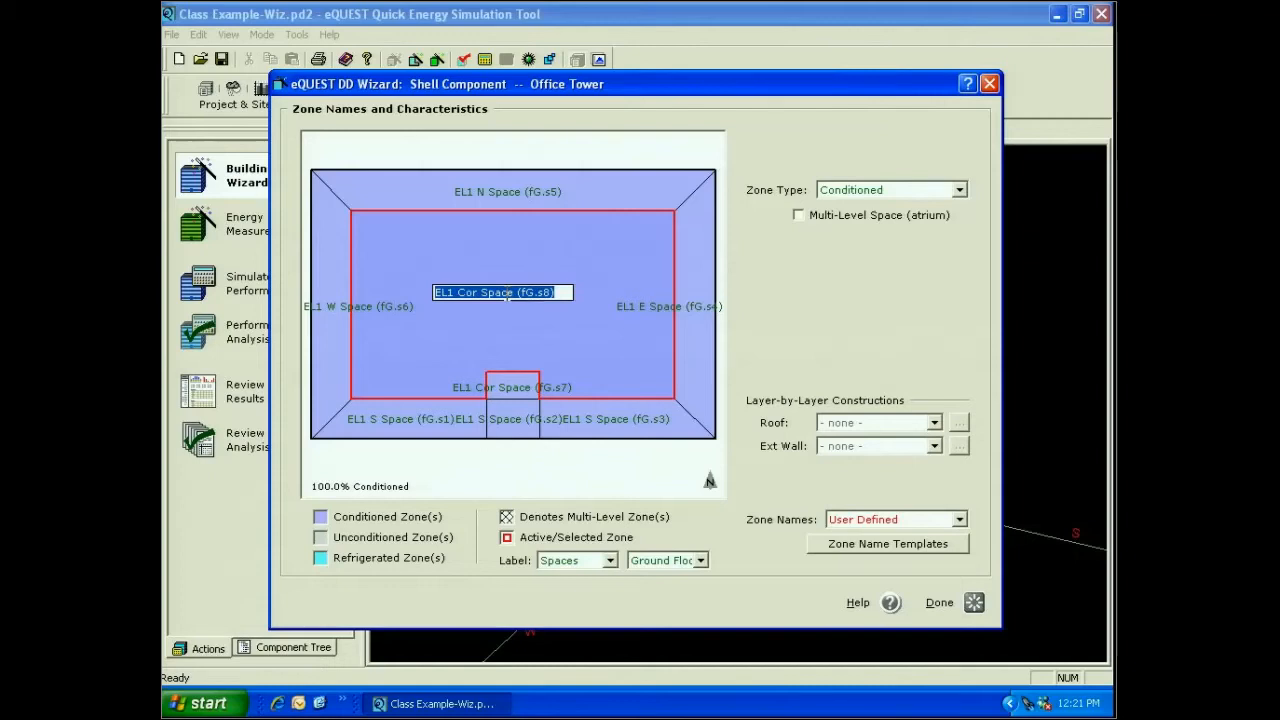
pyautogui.click(600, 268)
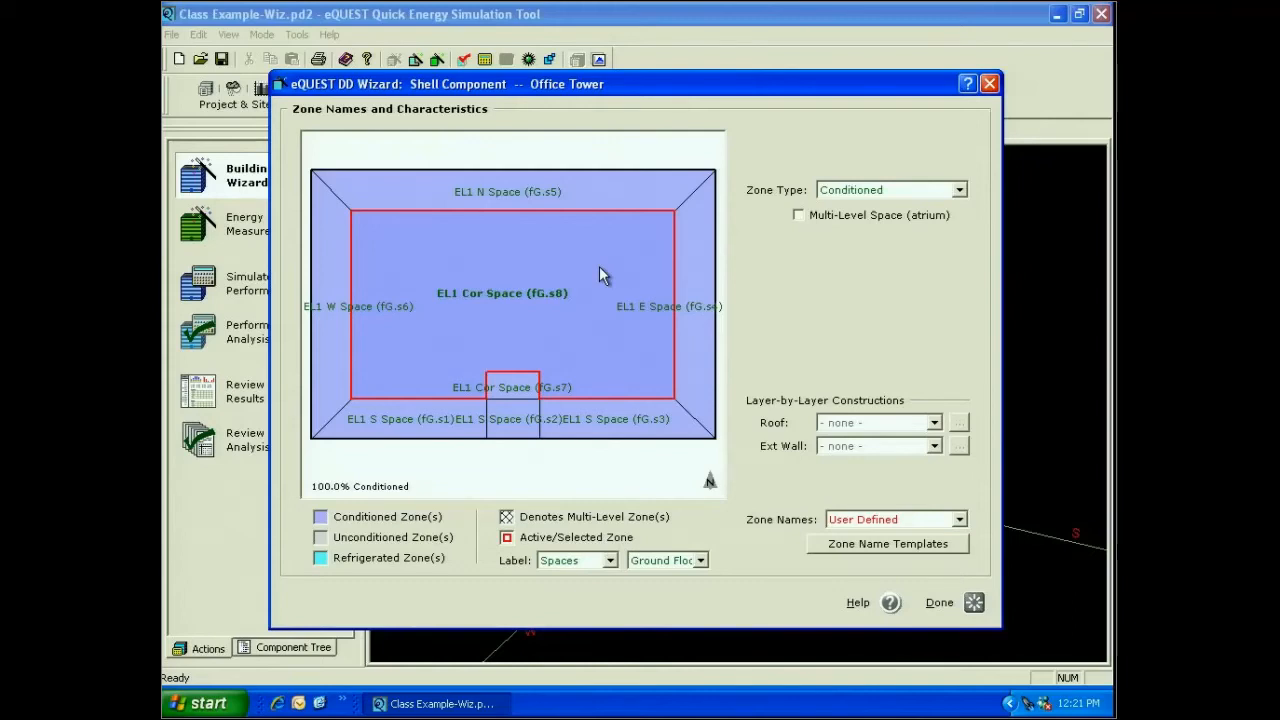
# Step: Mark the small core space beside the south entrance zone as a Multi-Level Space (atrium) and set the zone naming to automatic
pyautogui.click(959, 190)
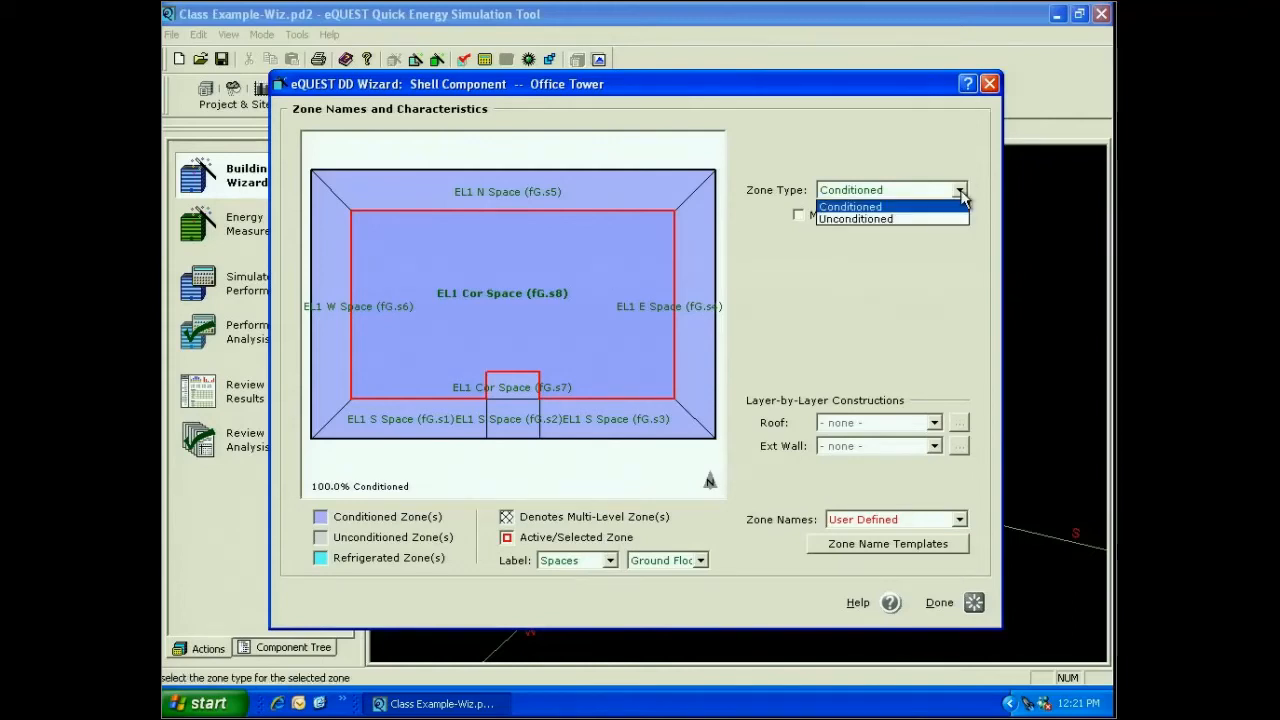
pyautogui.click(959, 193)
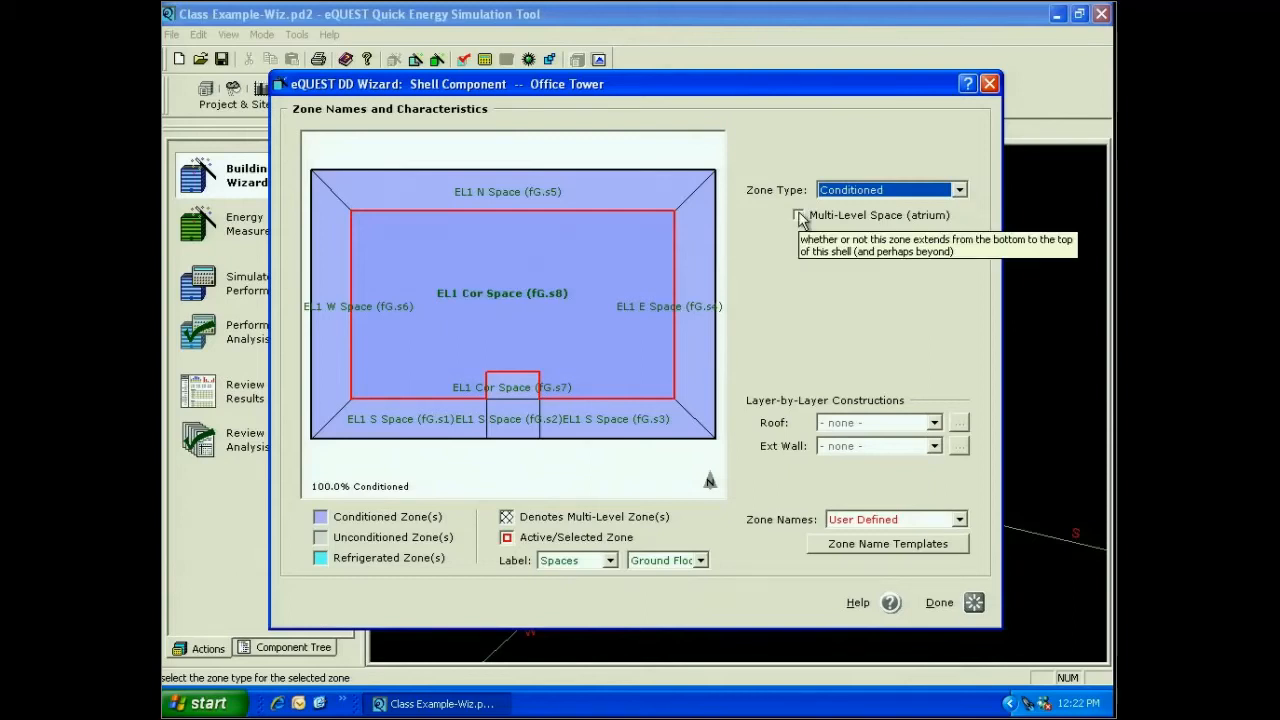
pyautogui.doubleClick(510, 388)
pyautogui.press('Escape')
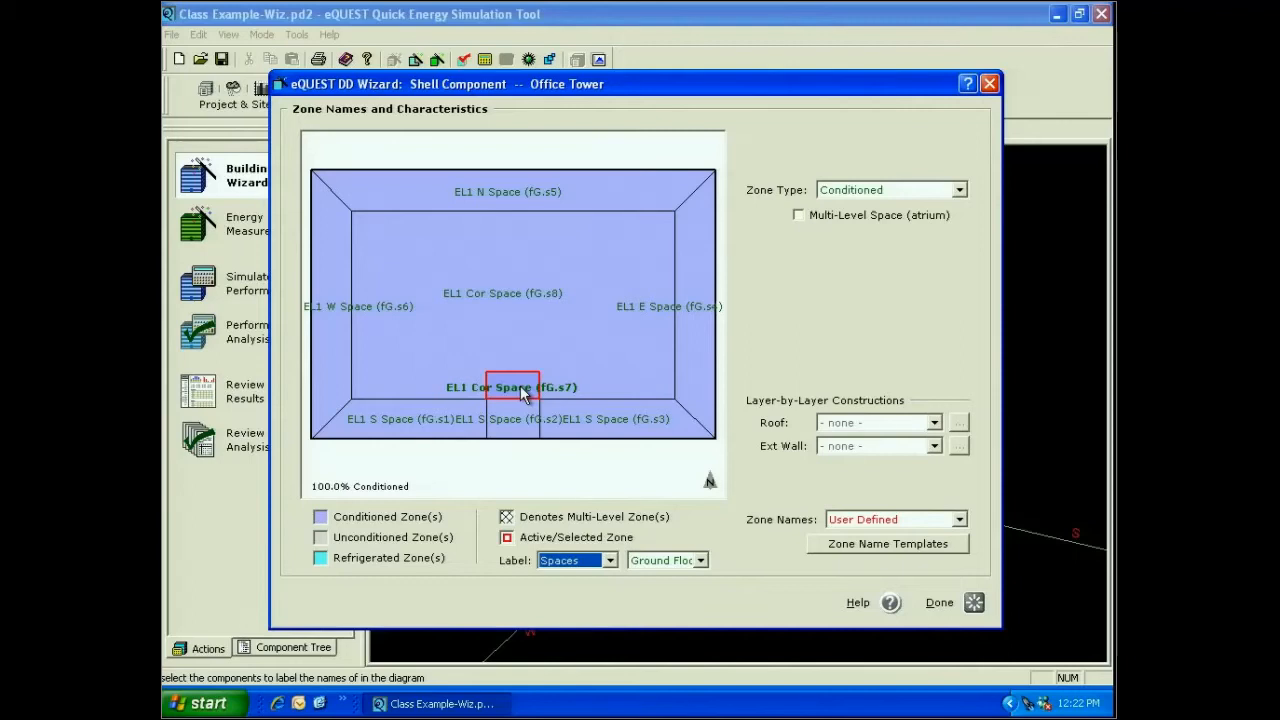
pyautogui.click(798, 215)
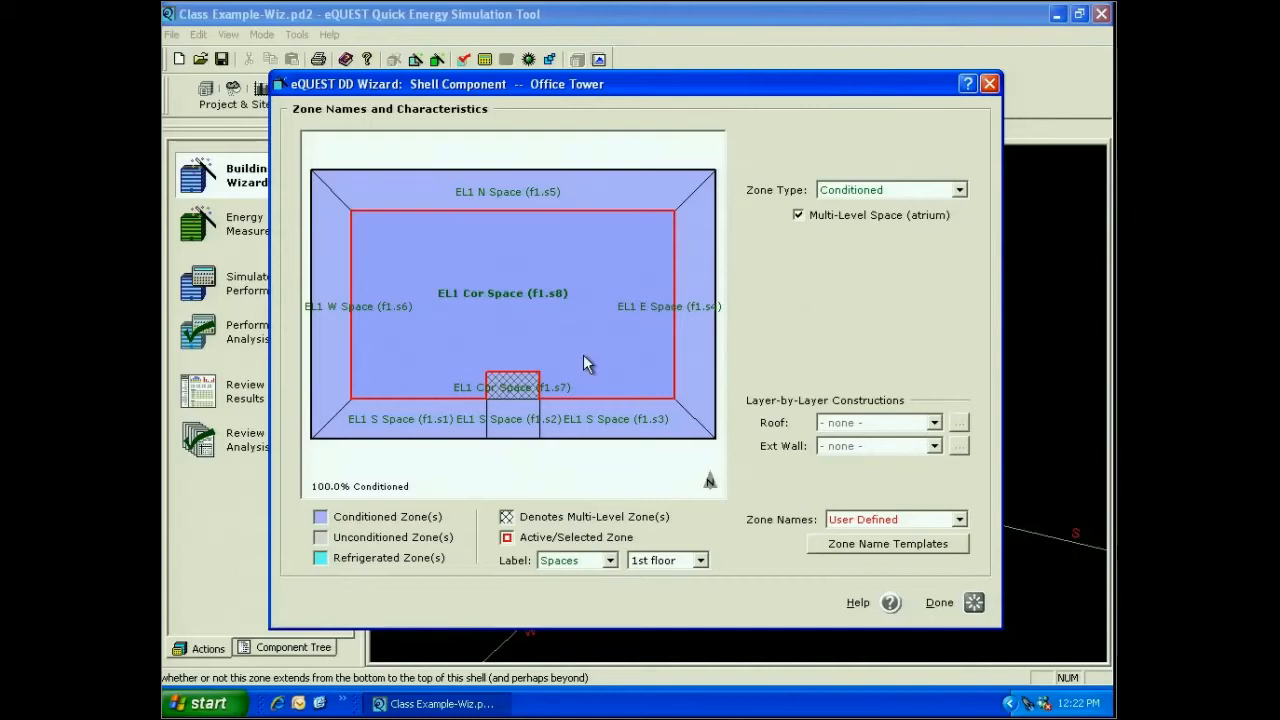
pyautogui.click(959, 520)
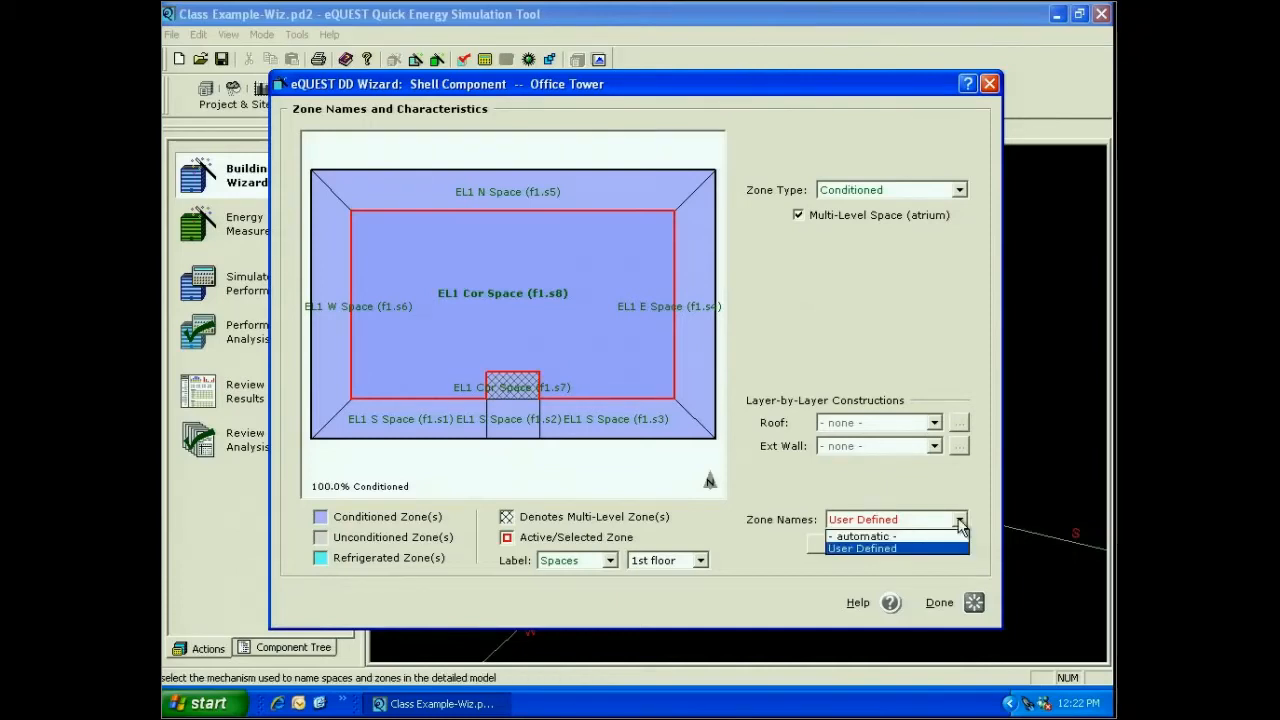
pyautogui.click(862, 536)
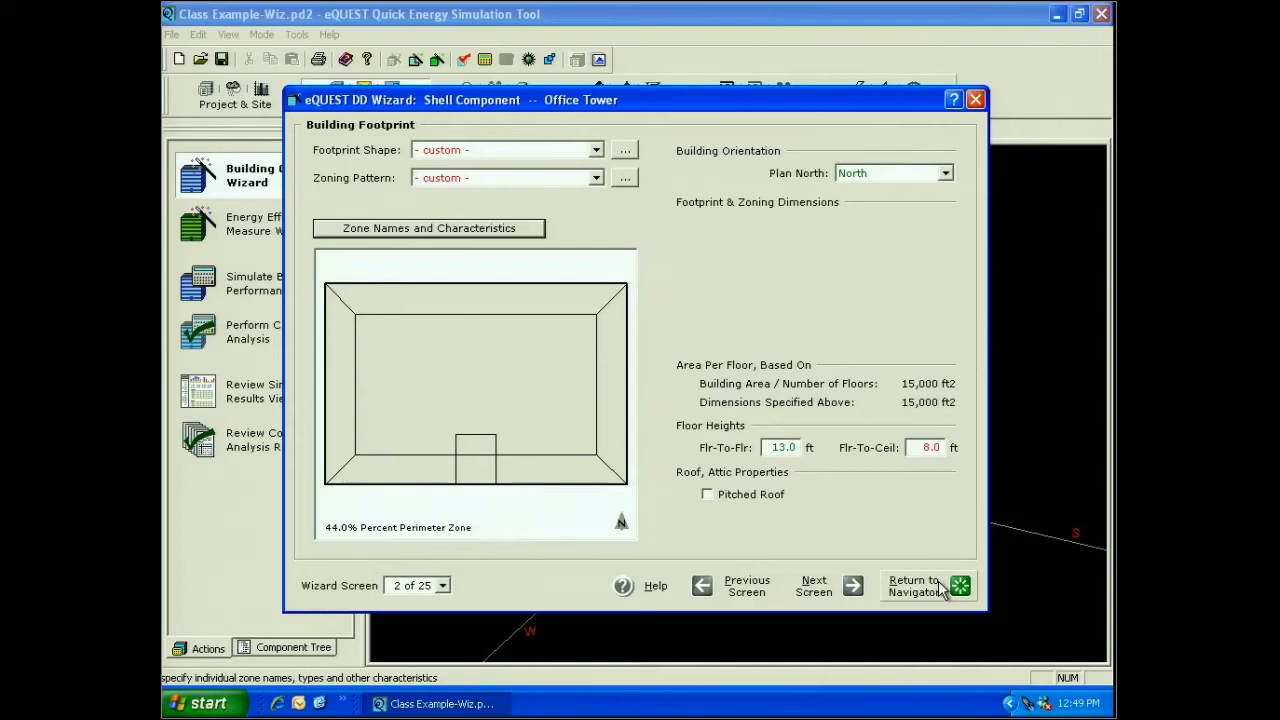
# Step: Leave the Office Tower shell, regenerate the building model and inspect it in 3-D geometry from its northeast side
pyautogui.click(940, 588)
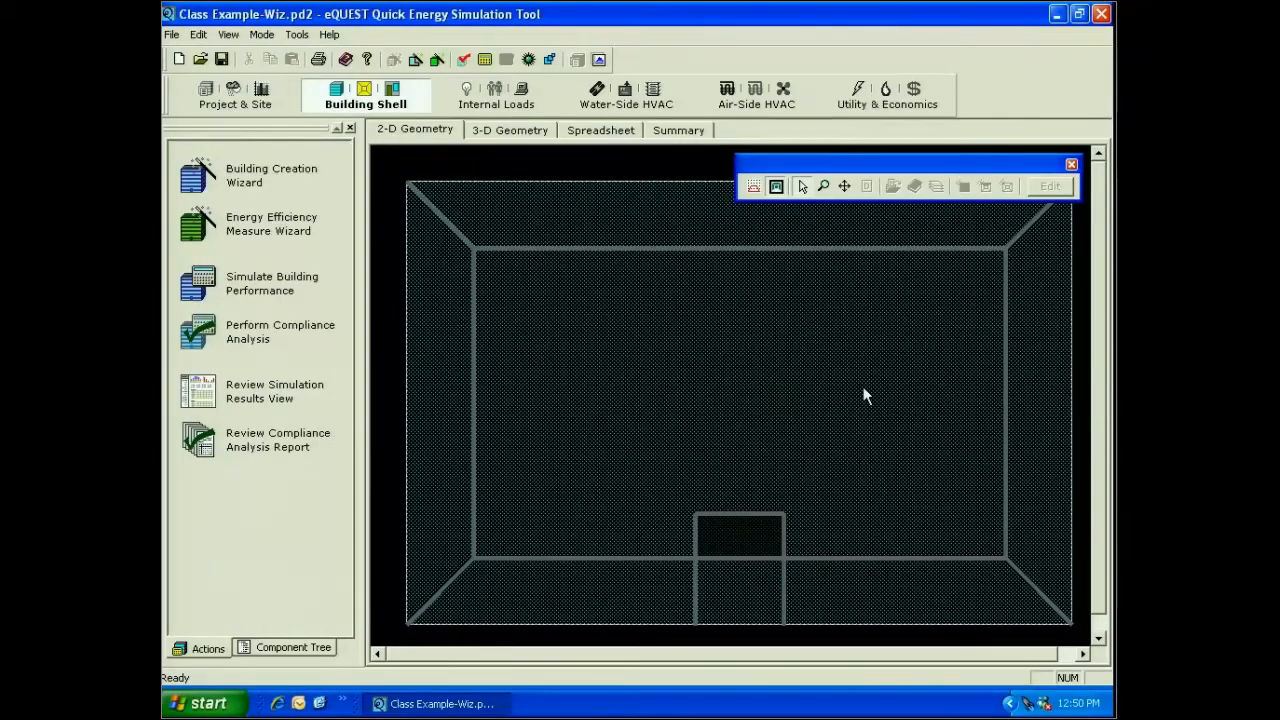
pyautogui.click(512, 131)
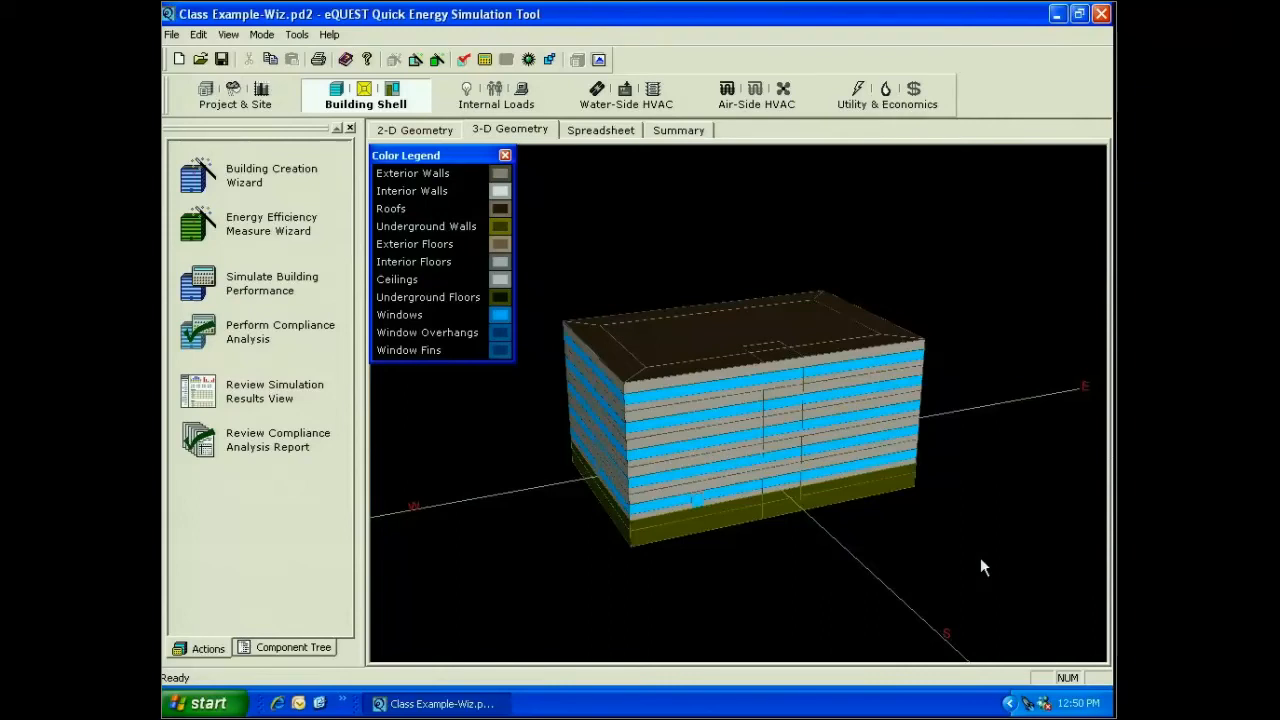
pyautogui.moveTo(980, 557); pyautogui.dragTo(951, 530)
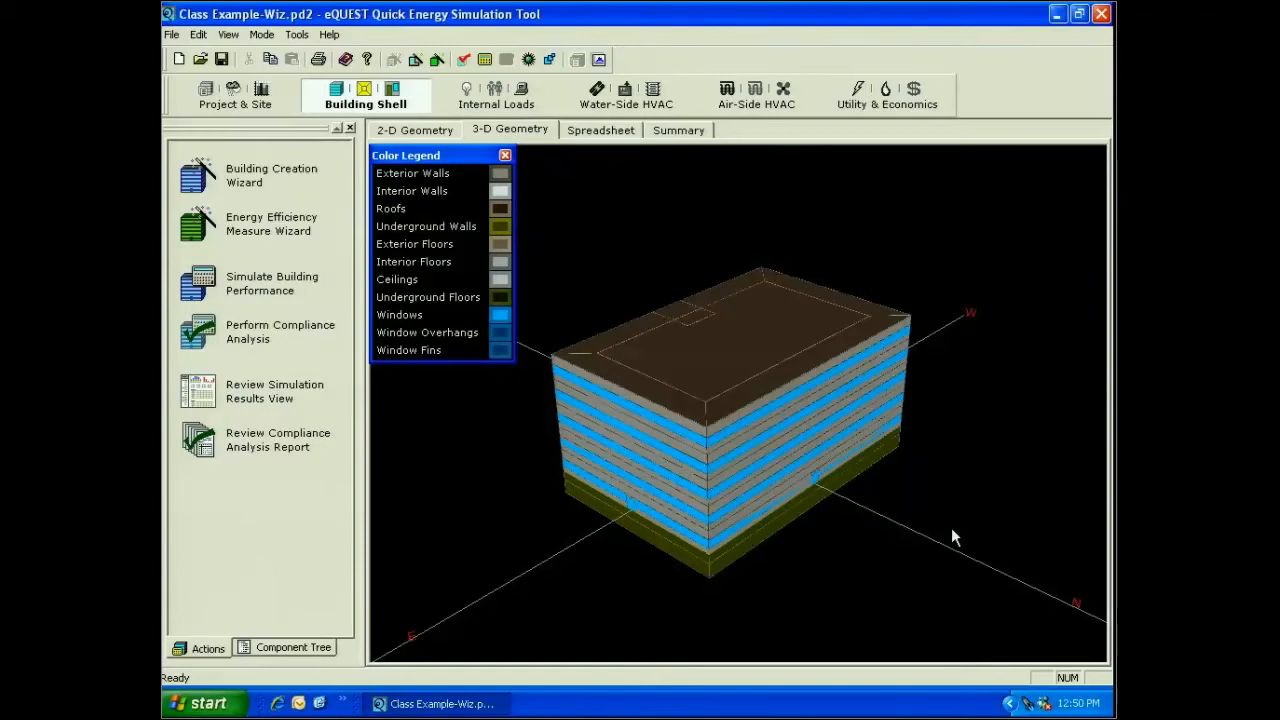
# Step: Save the project, reenter the Building Creation Wizard and open the Office Tower shell's building footprint
pyautogui.click(260, 176)
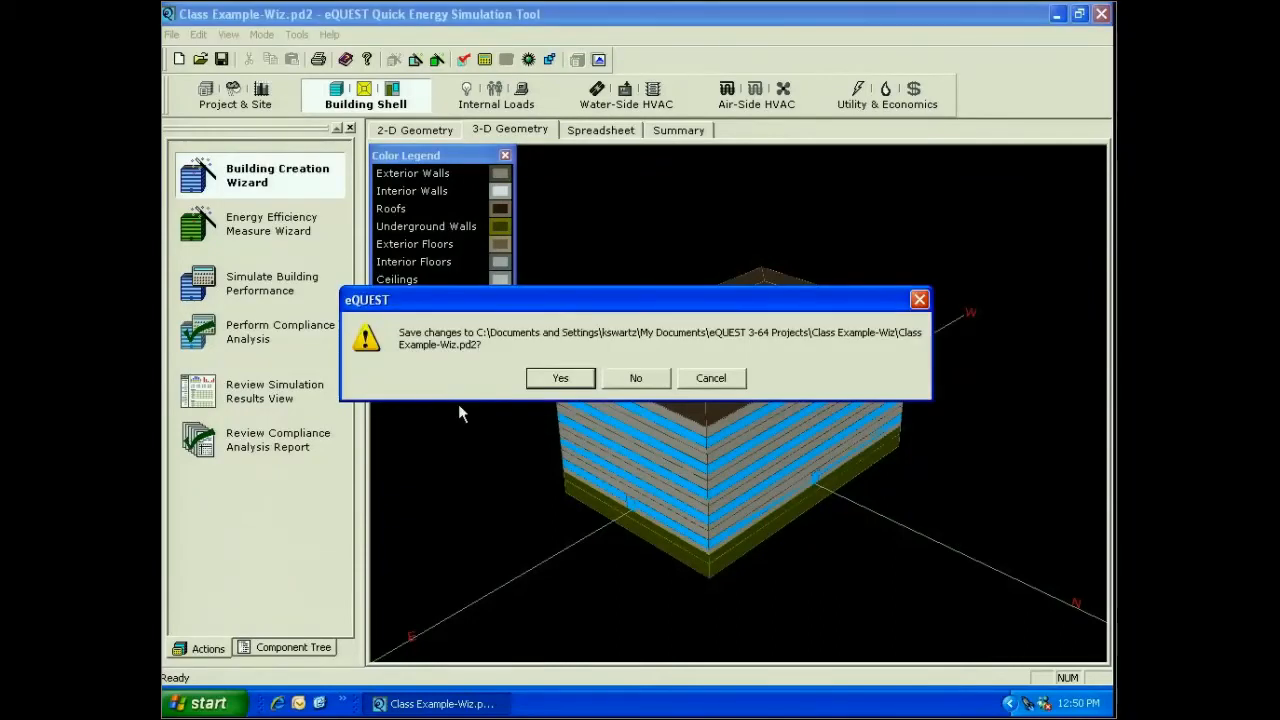
pyautogui.click(563, 381)
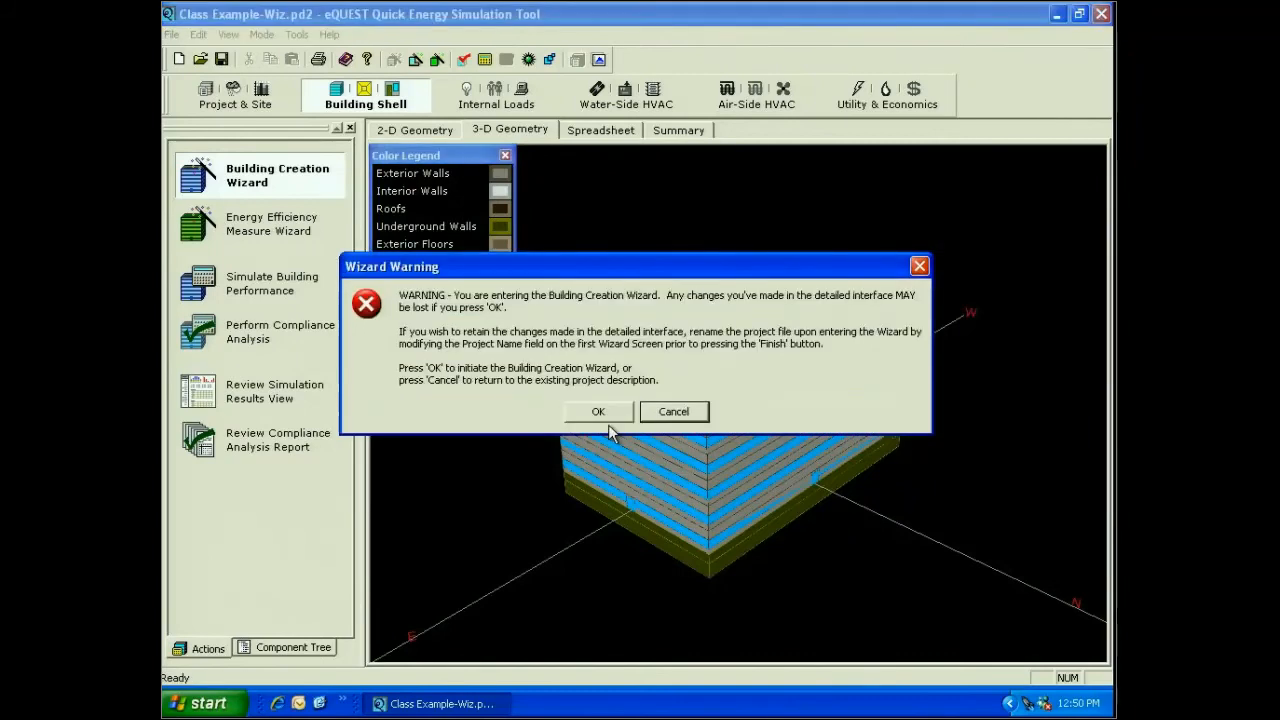
pyautogui.click(603, 416)
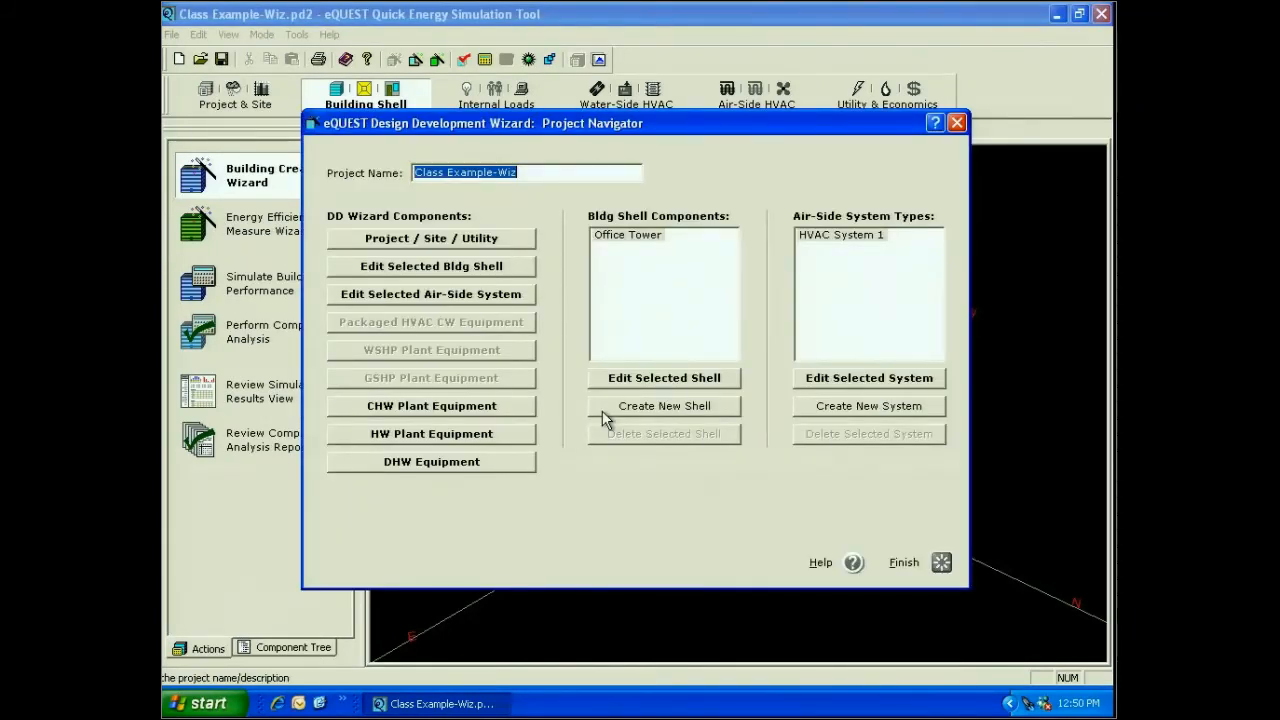
pyautogui.click(609, 378)
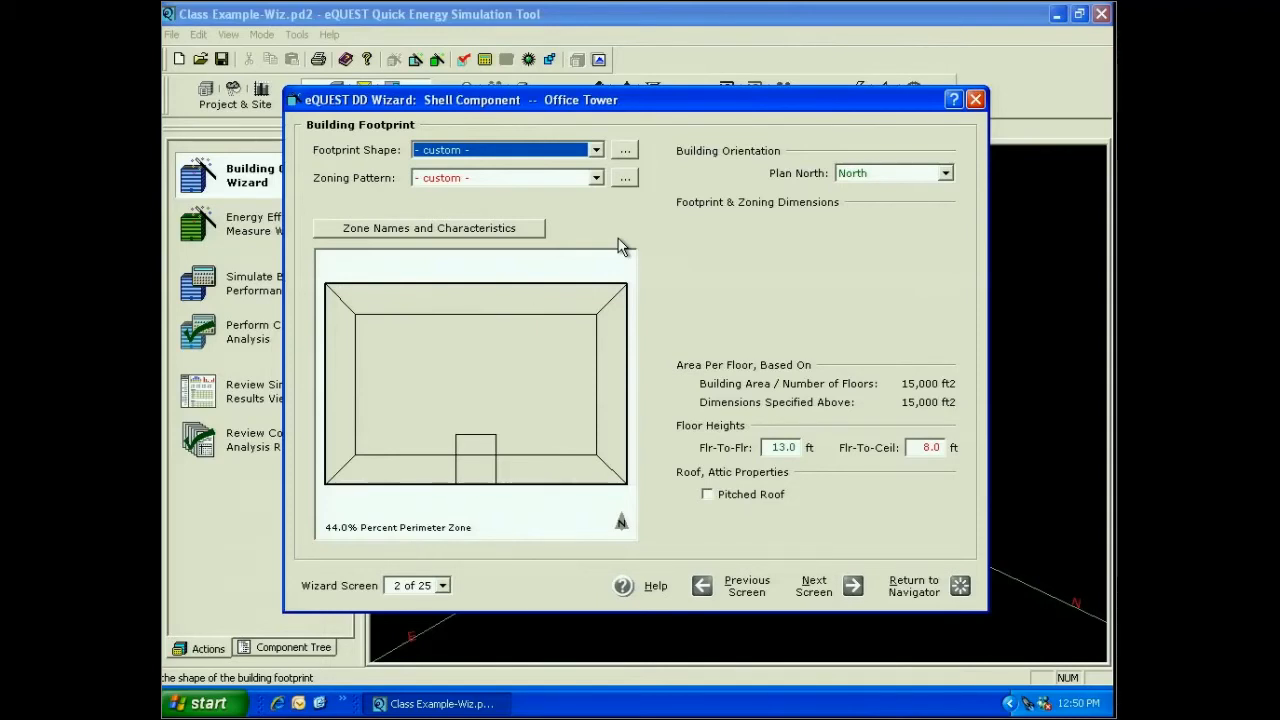
# Step: Check the exposure options for the footprint's north wall and proceed to the Building Envelope Constructions screen
pyautogui.rightClick(520, 287)
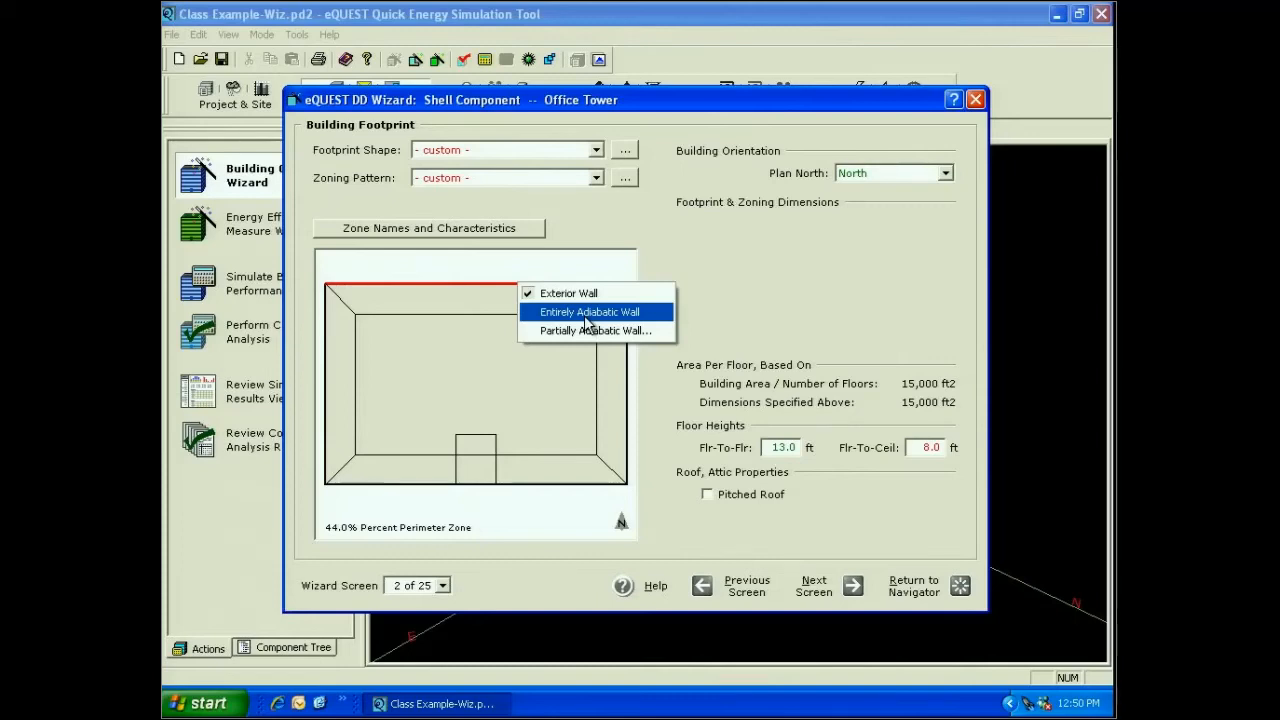
pyautogui.click(587, 319)
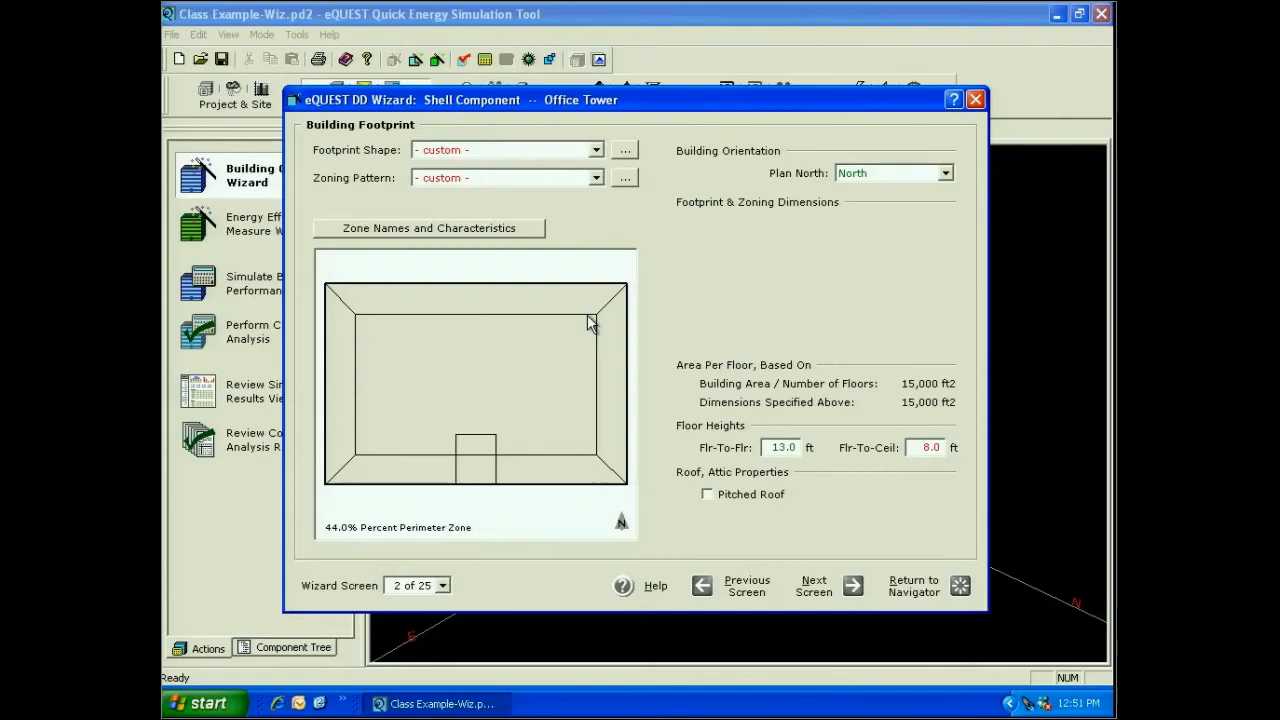
pyautogui.click(828, 582)
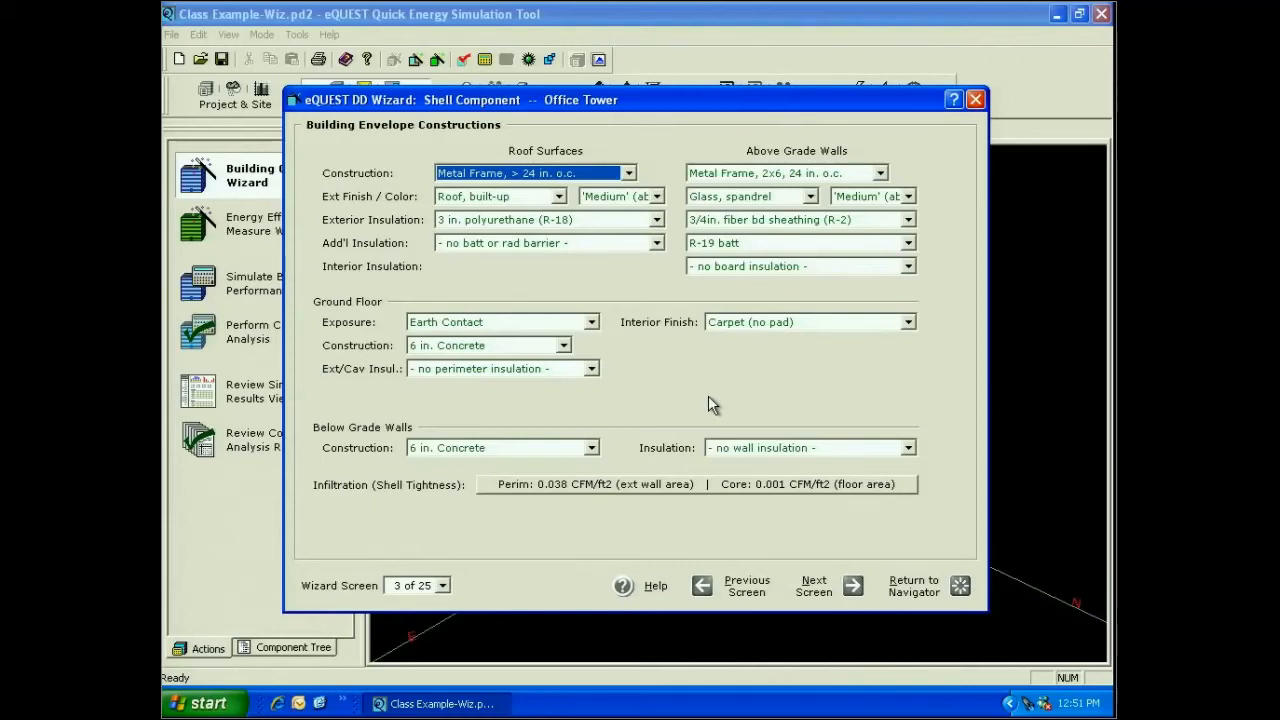
# Step: Switch the roof surfaces to Custom, Layer-by-Layer Construction and create a new construction named Roof Construction
pyautogui.click(628, 173)
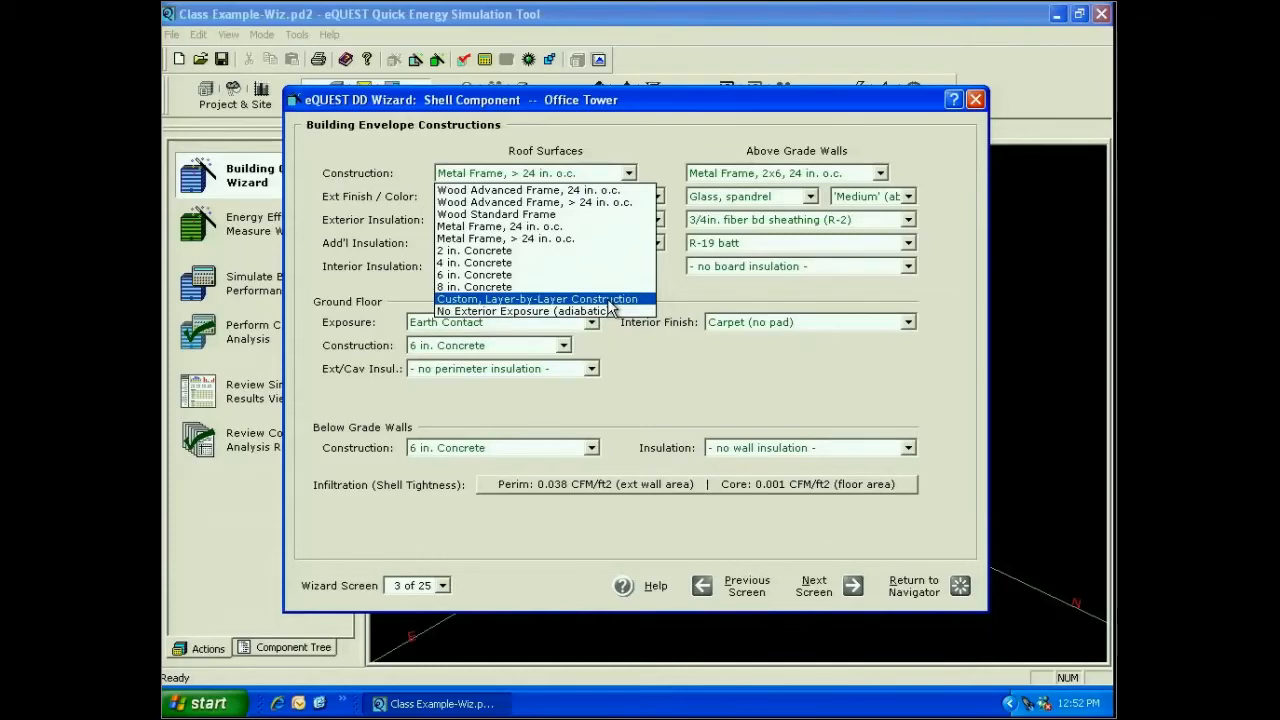
pyautogui.click(610, 299)
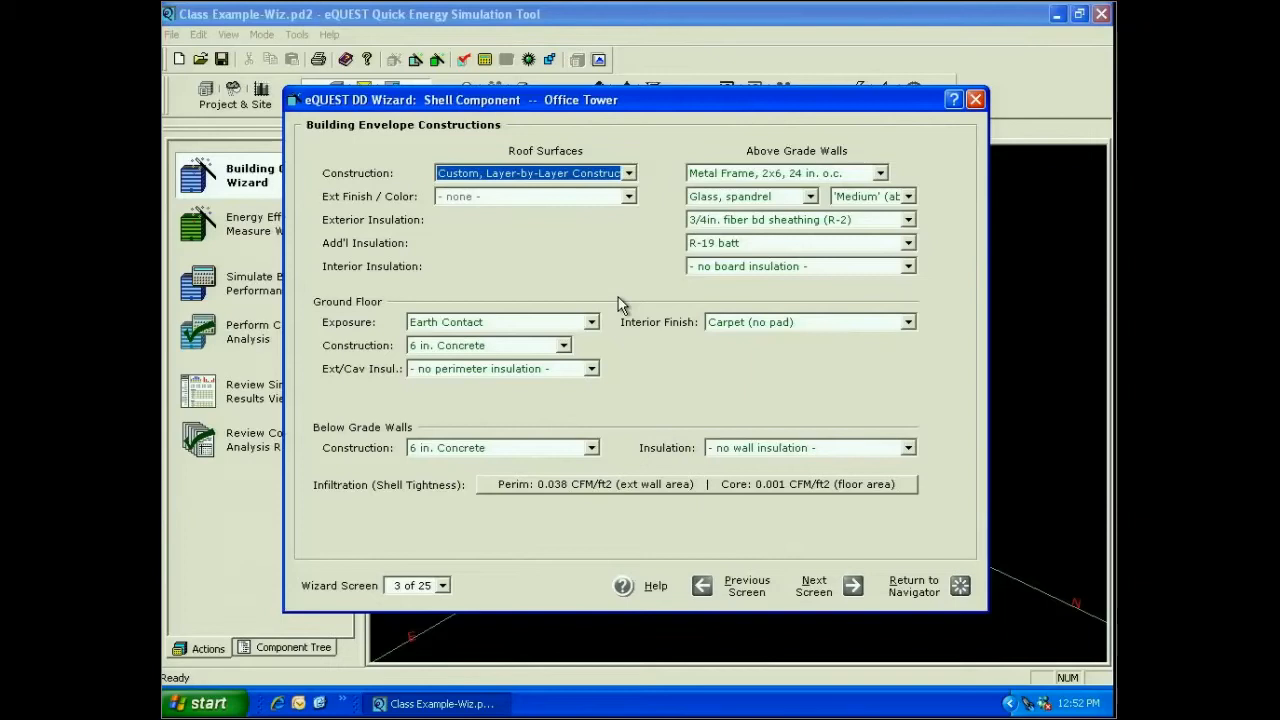
pyautogui.click(629, 197)
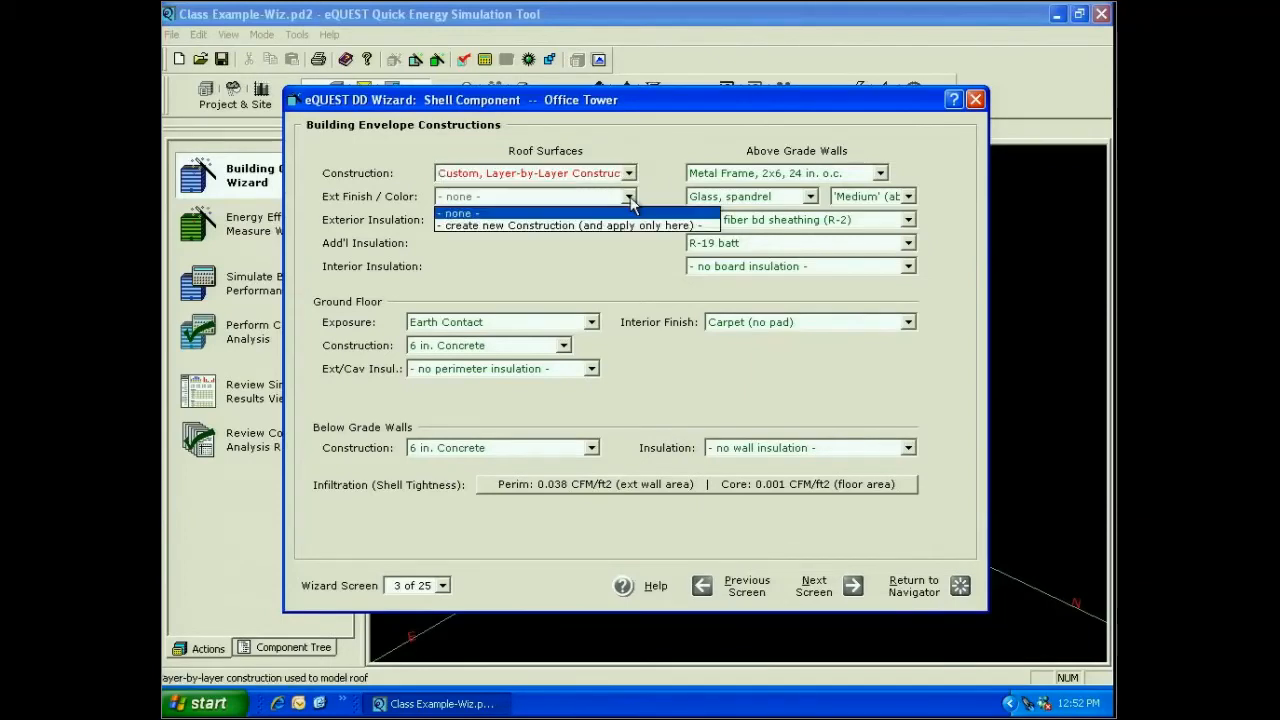
pyautogui.click(582, 225)
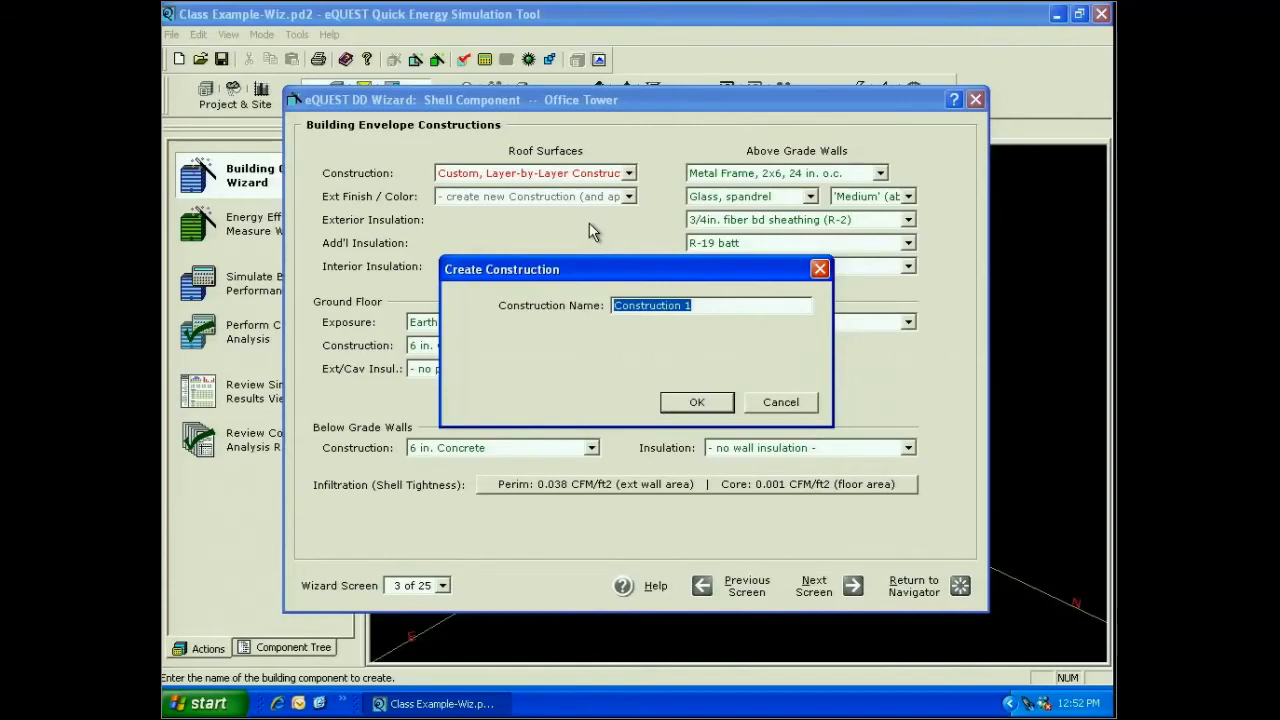
pyautogui.write('Roof Construction')
pyautogui.click(697, 402)
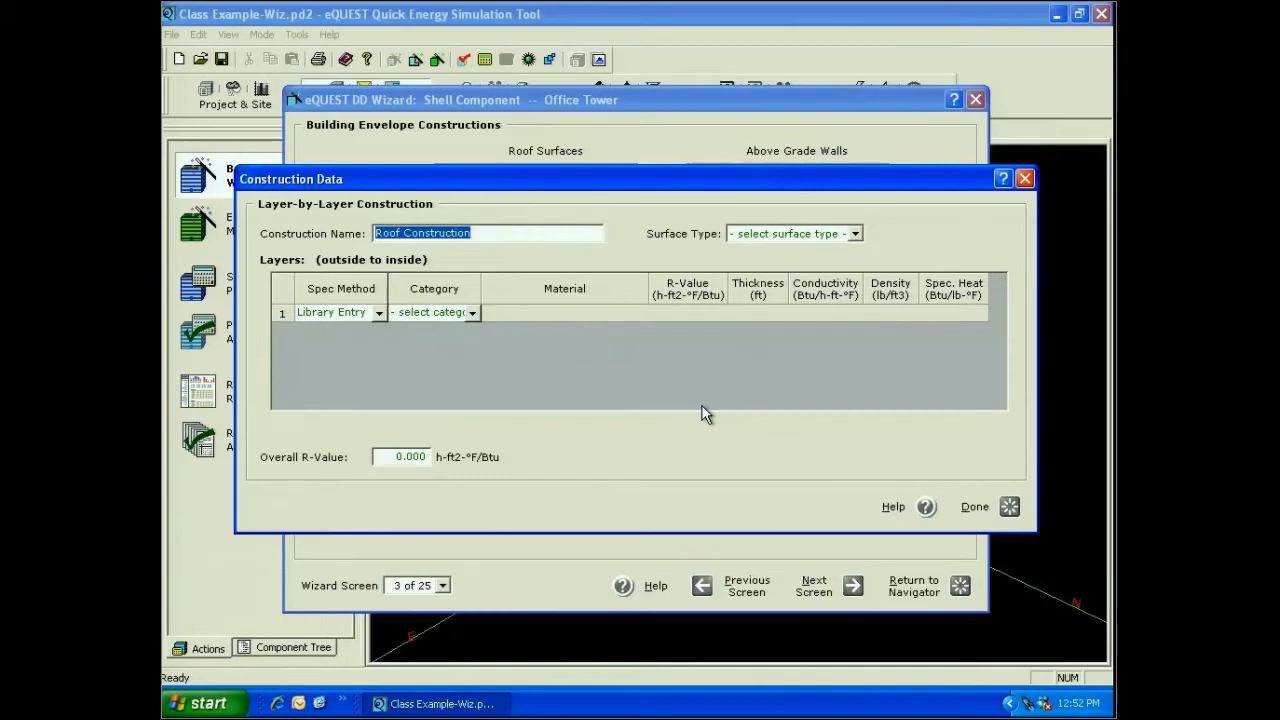
# Step: Set the construction's surface type to Roof and define its outermost layer as a Built-Up Roofing library entry
pyautogui.click(855, 234)
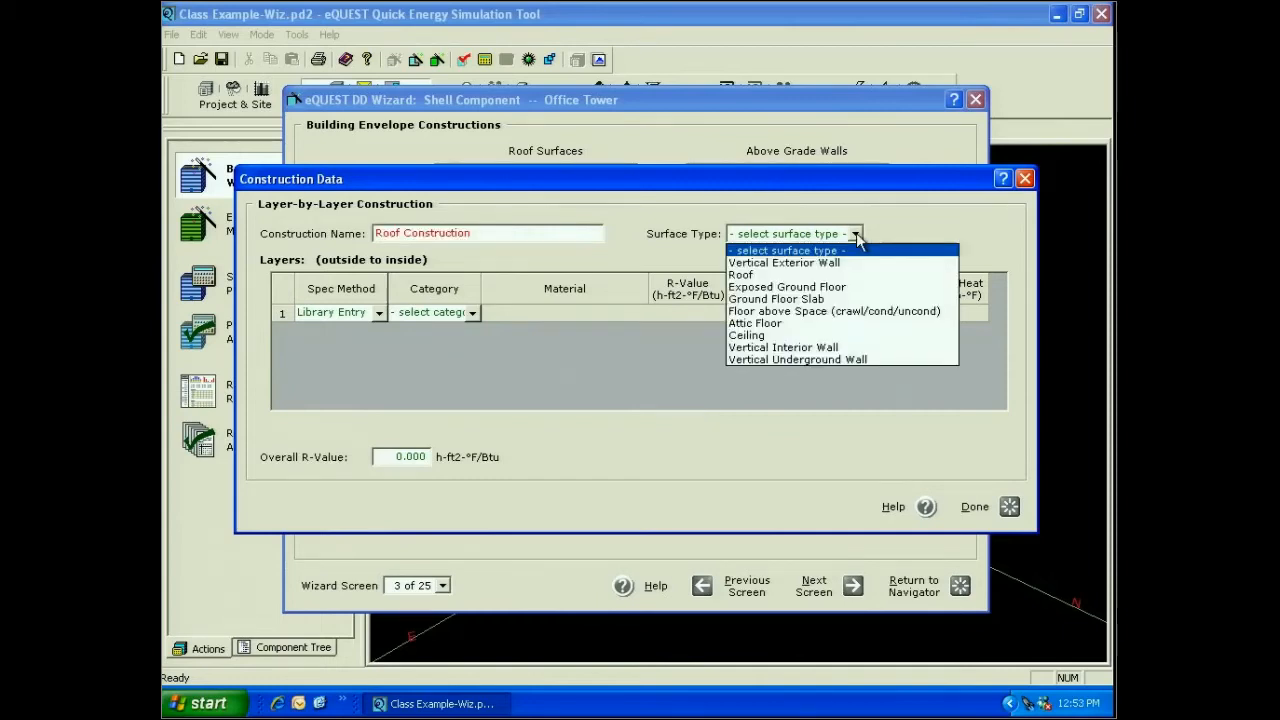
pyautogui.click(757, 277)
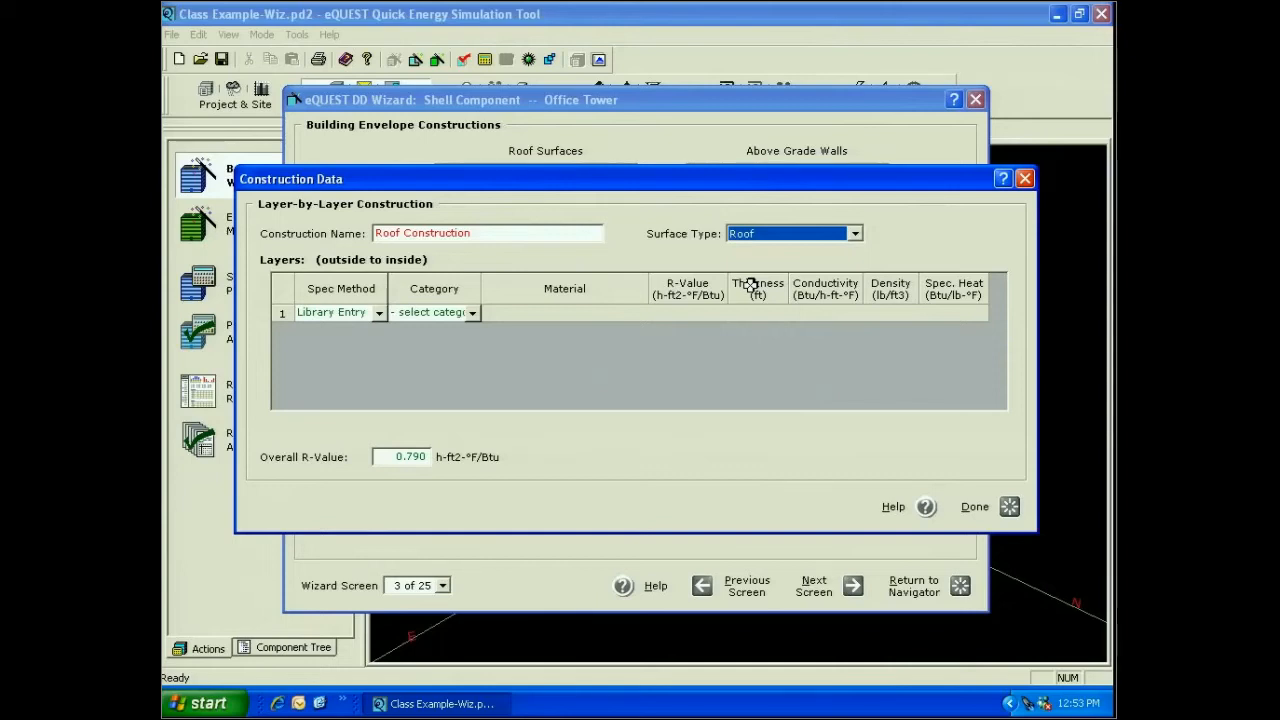
pyautogui.click(379, 313)
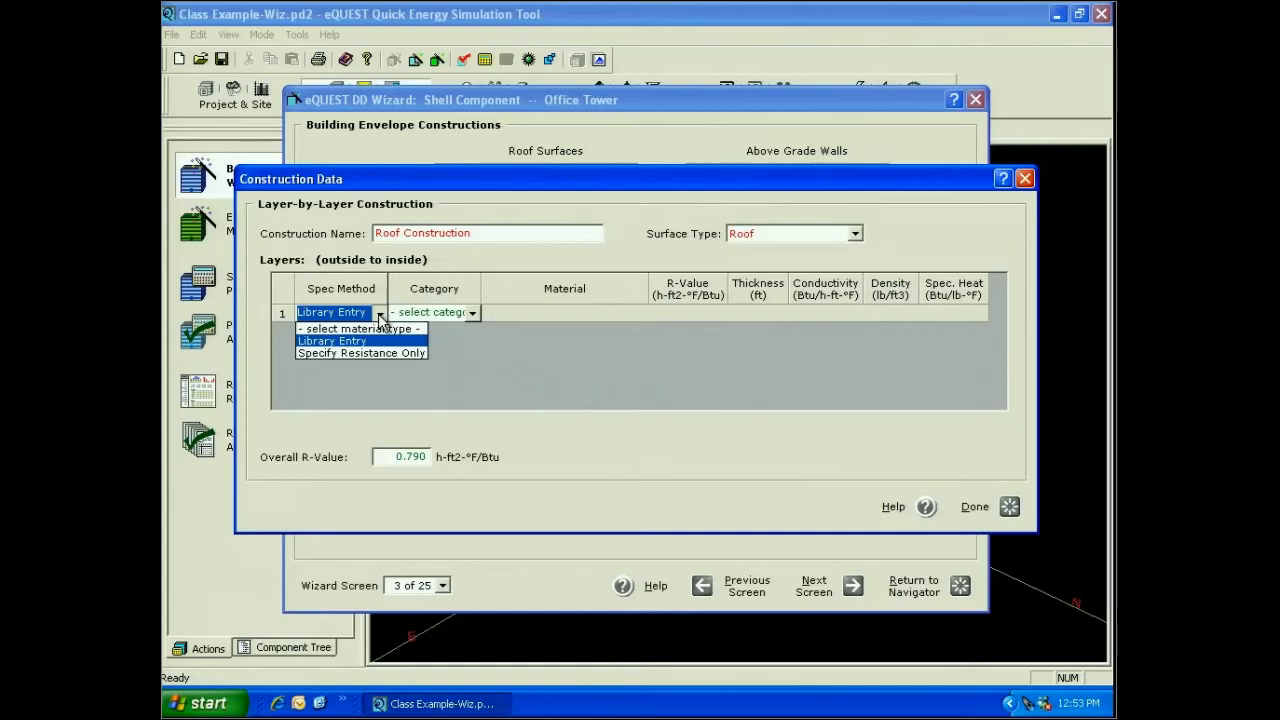
pyautogui.click(452, 373)
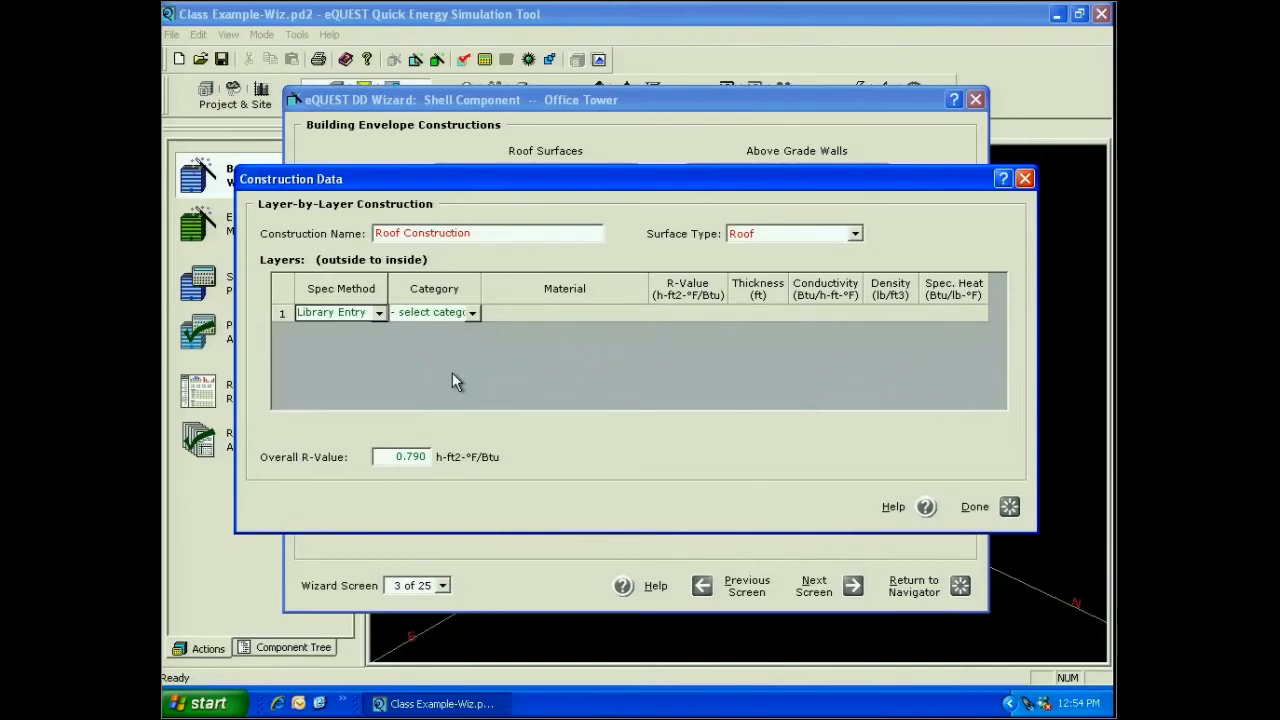
pyautogui.click(472, 313)
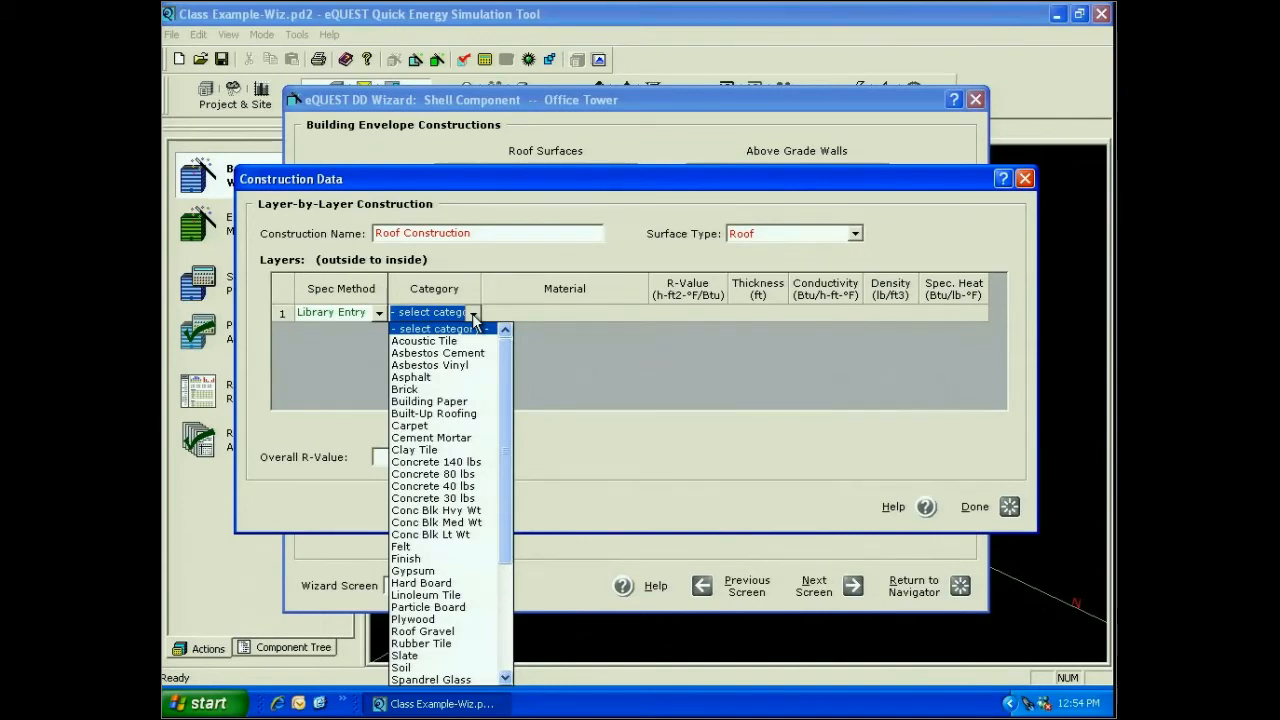
pyautogui.moveTo(505, 398); pyautogui.dragTo(504, 413)
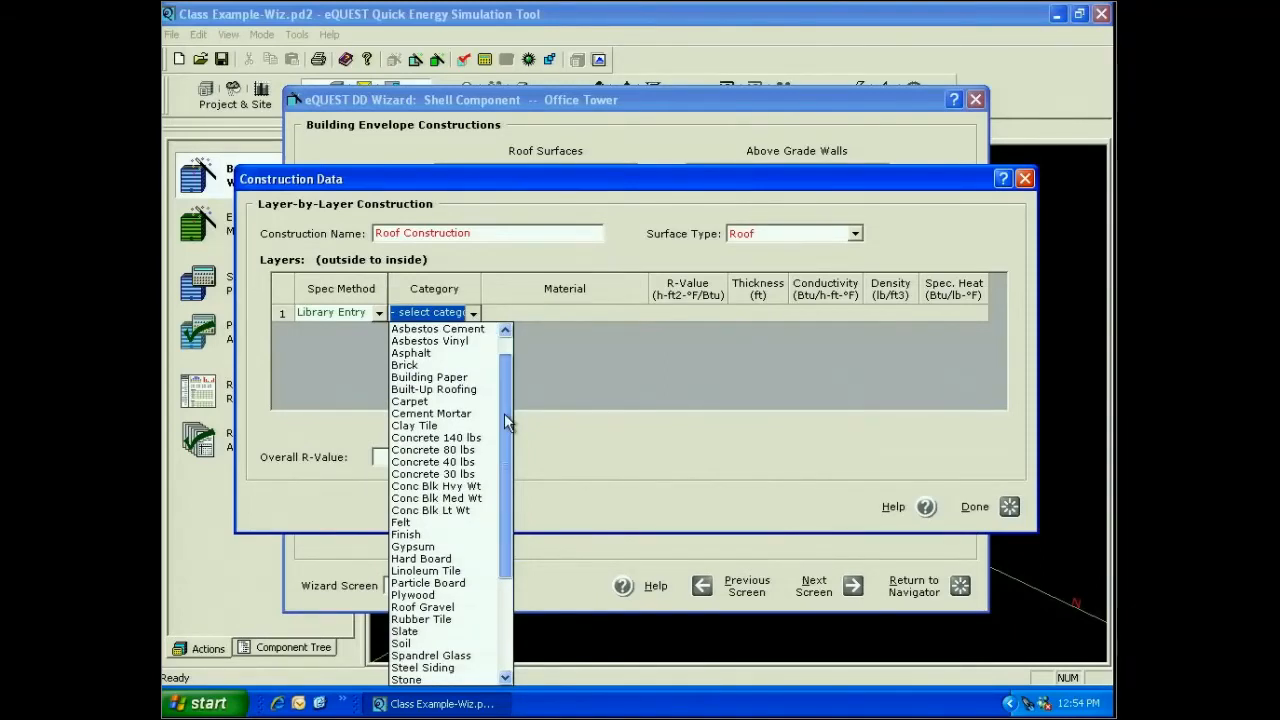
pyautogui.moveTo(504, 413); pyautogui.dragTo(510, 537)
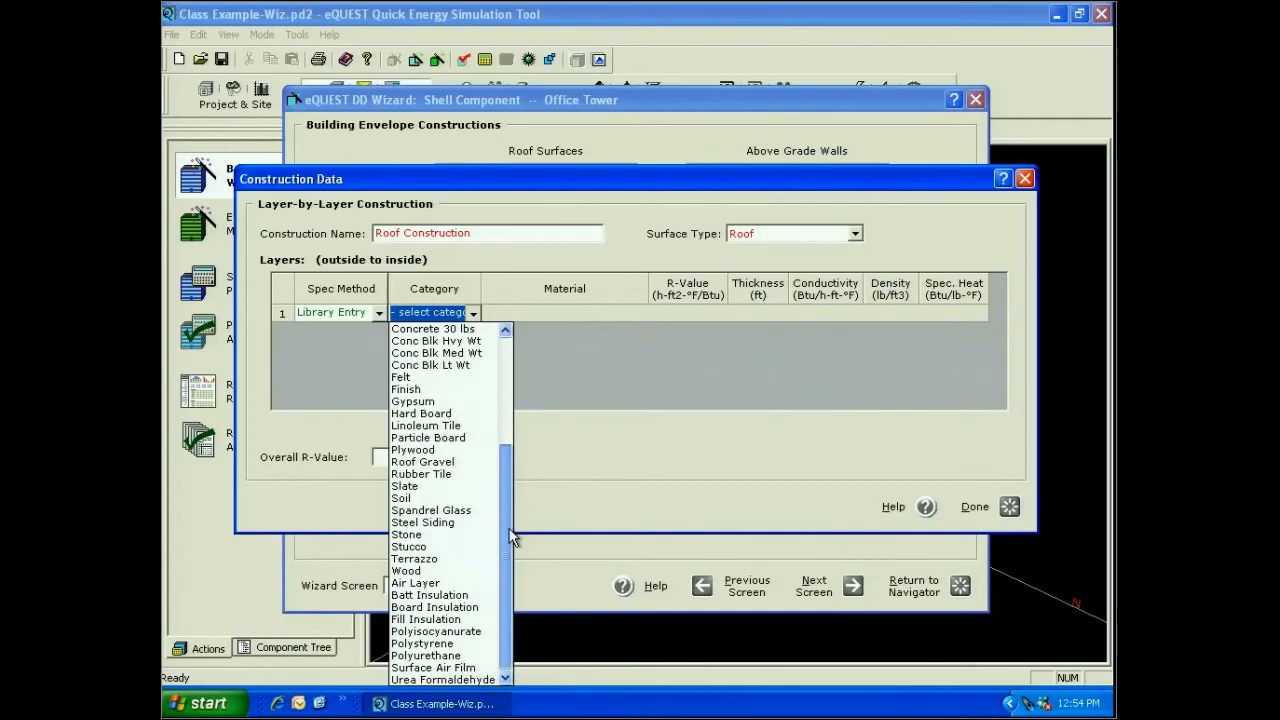
pyautogui.scroll(5, 504, 485)
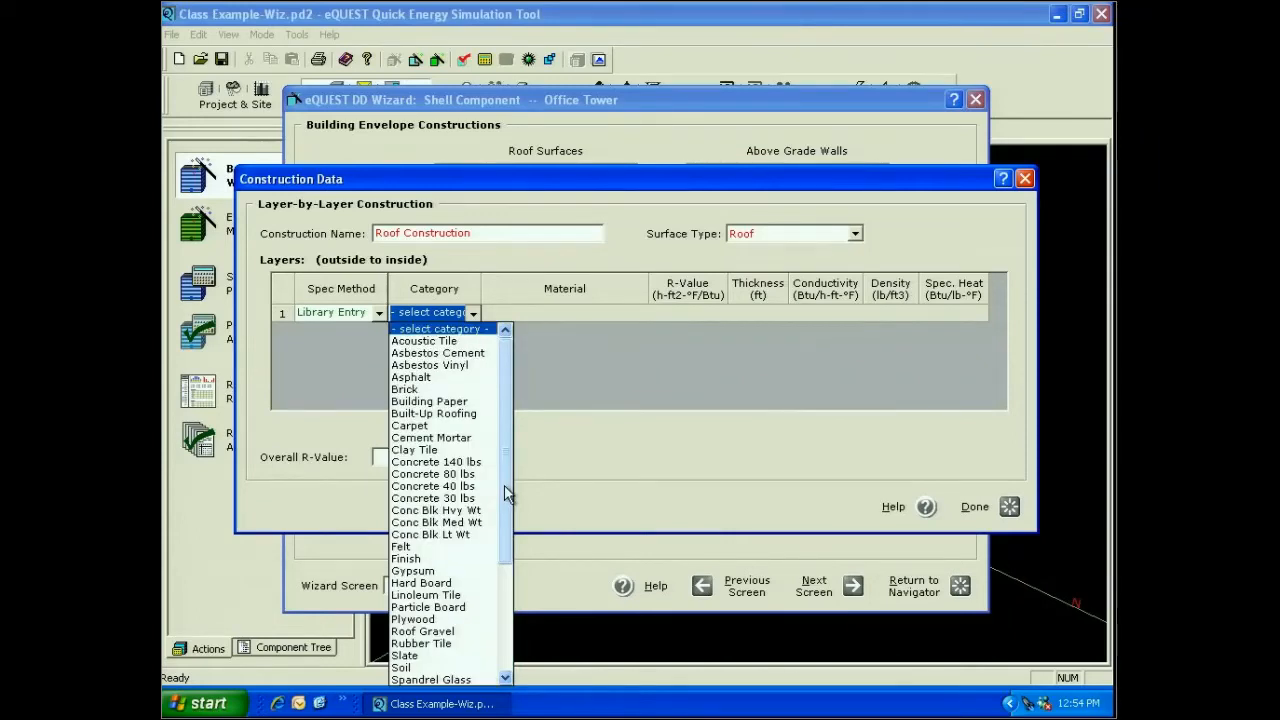
pyautogui.click(440, 413)
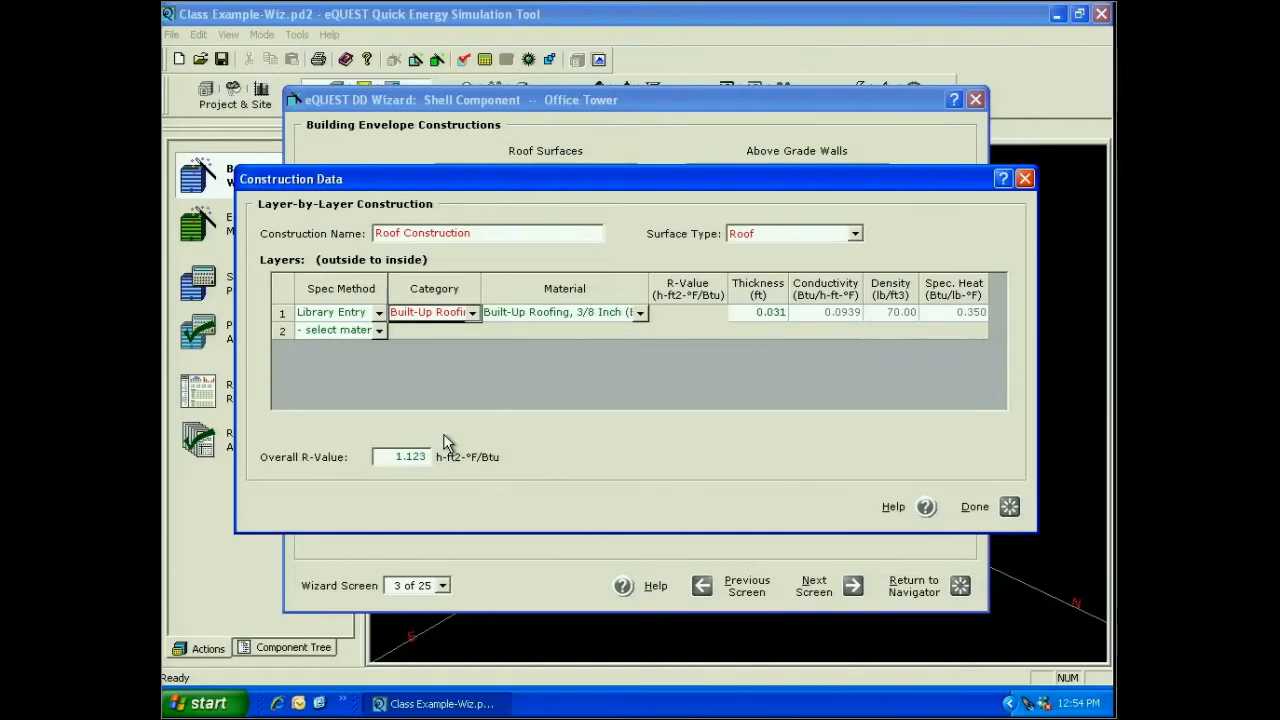
# Step: Add a second layer to the roof construction as a library entry in the Polystyrene category
pyautogui.click(379, 330)
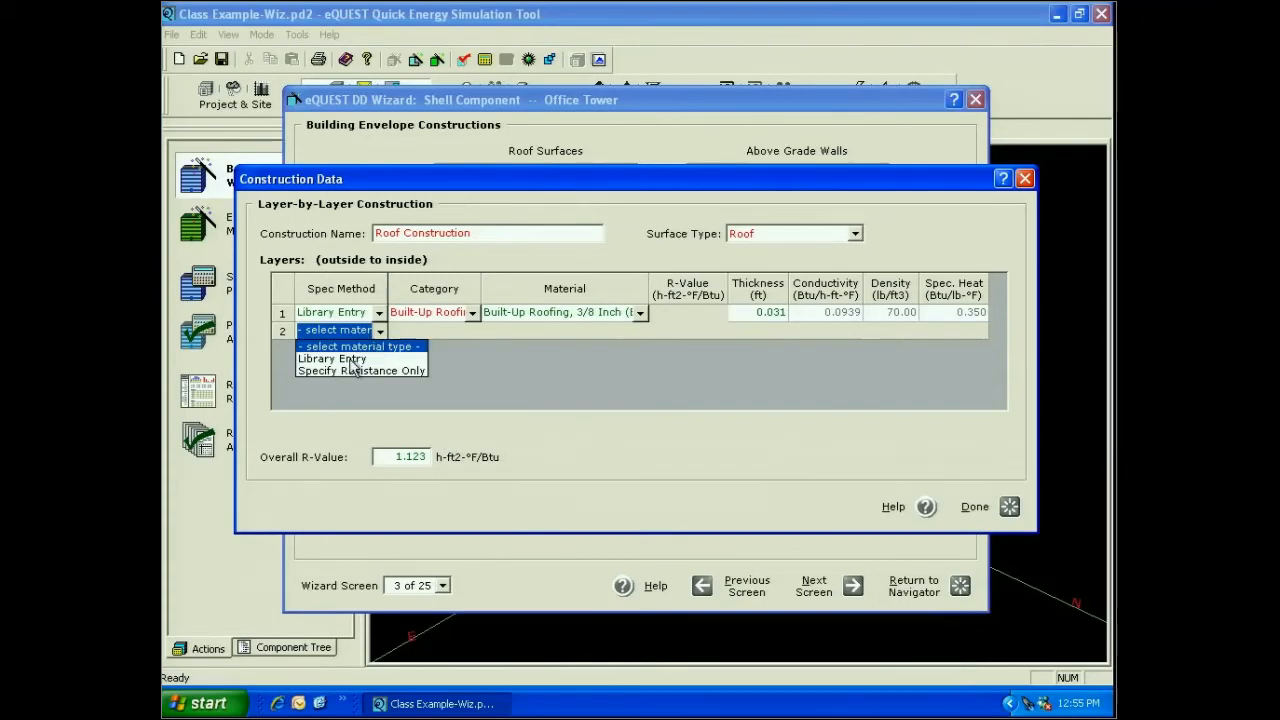
pyautogui.click(340, 358)
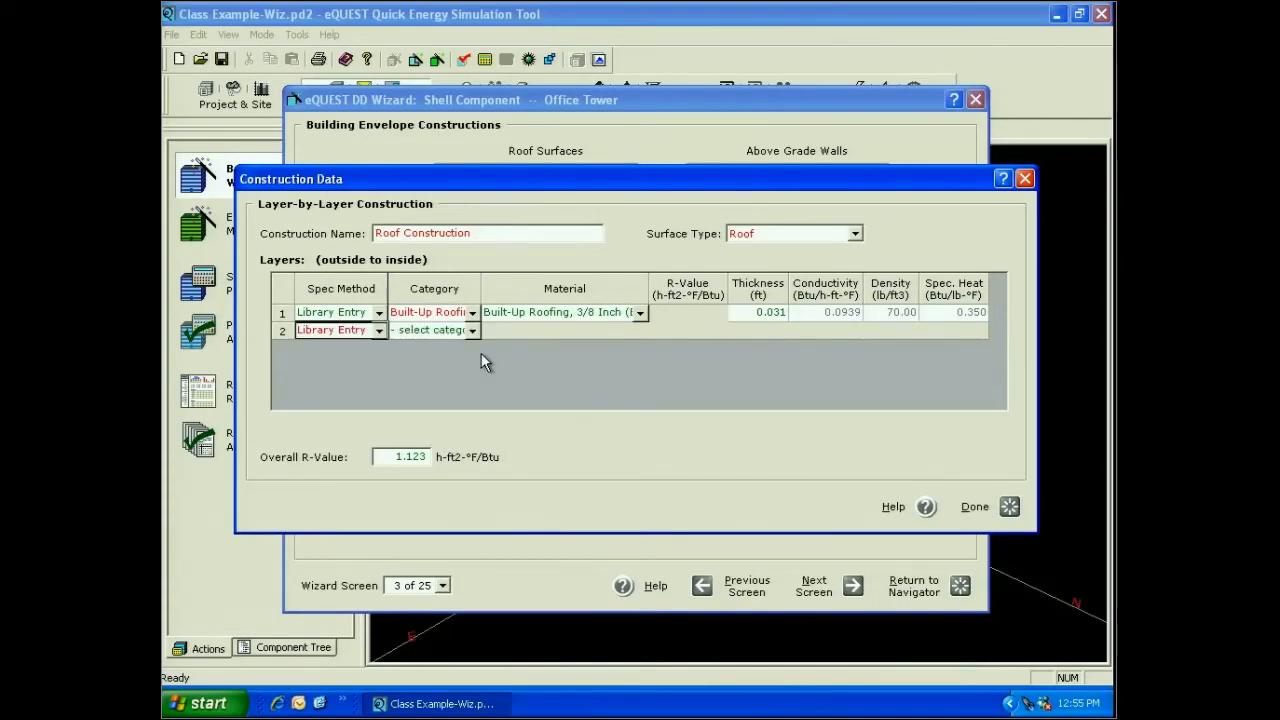
pyautogui.click(471, 331)
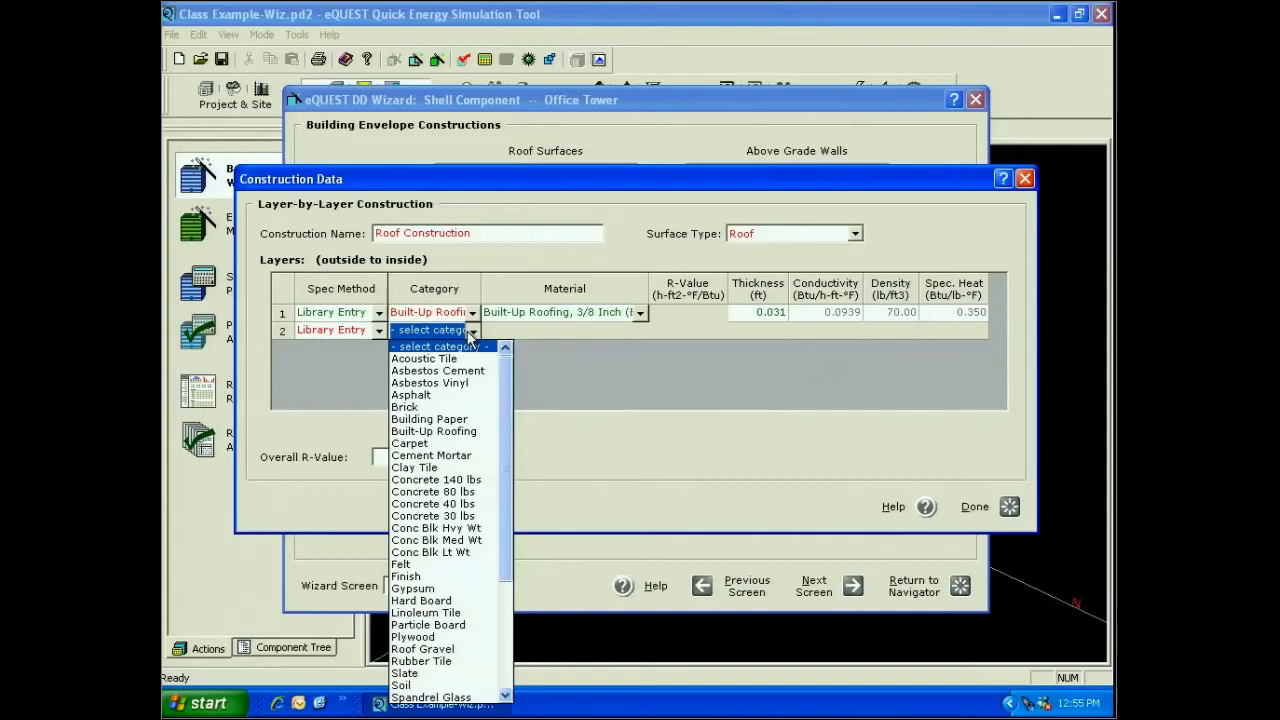
pyautogui.moveTo(503, 410); pyautogui.dragTo(503, 517)
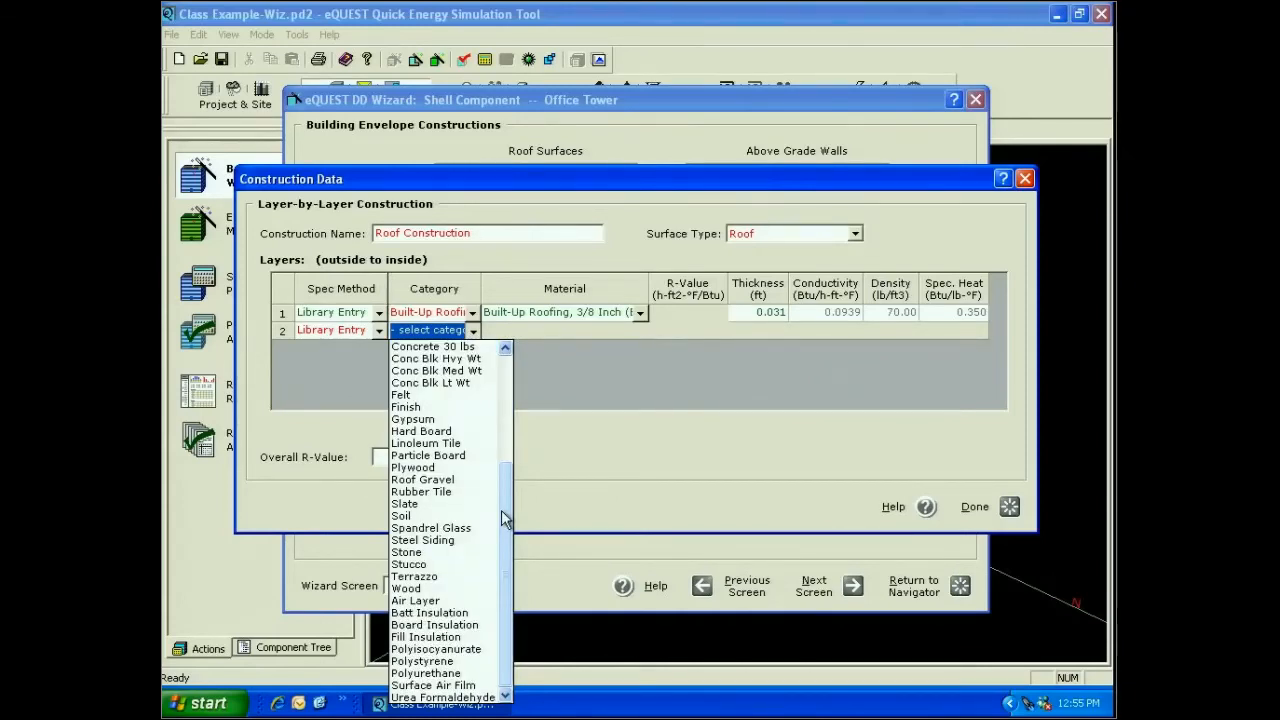
pyautogui.click(422, 661)
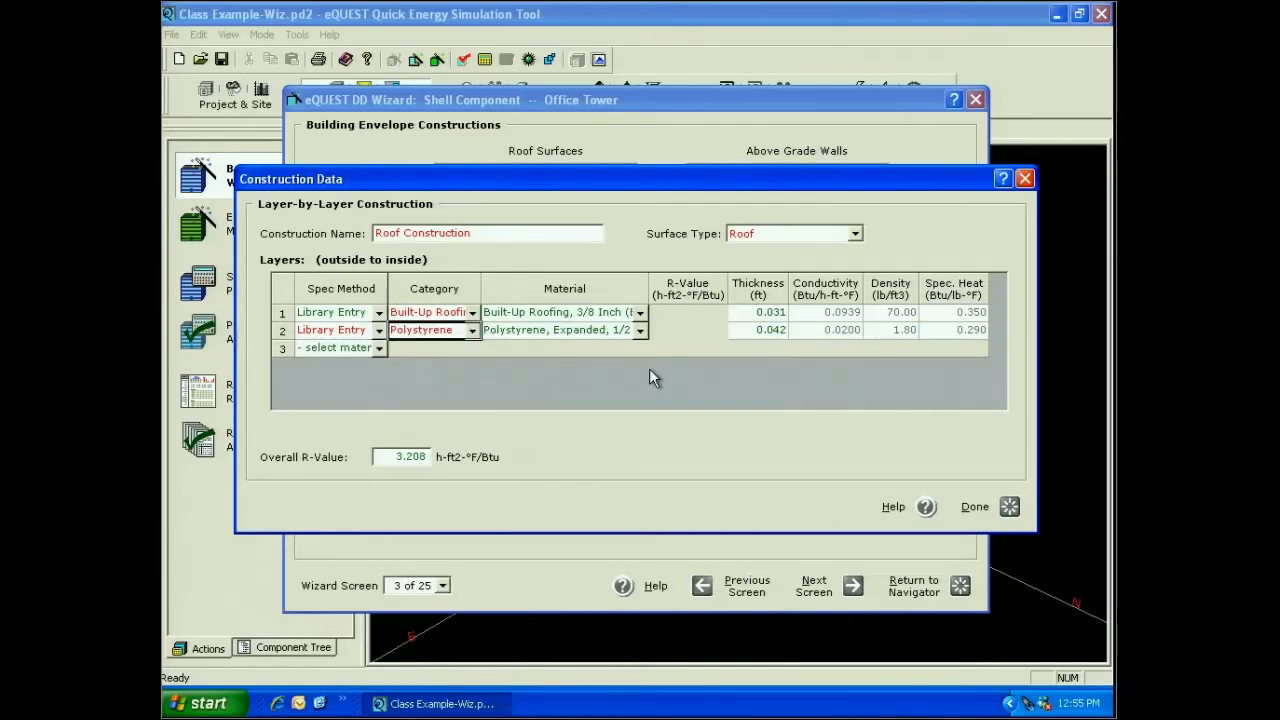
# Step: Set the polystyrene layer's material to Polystyrene, Expanded, 3 Inch (IN36) and its thickness to 0.278 ft
pyautogui.click(641, 331)
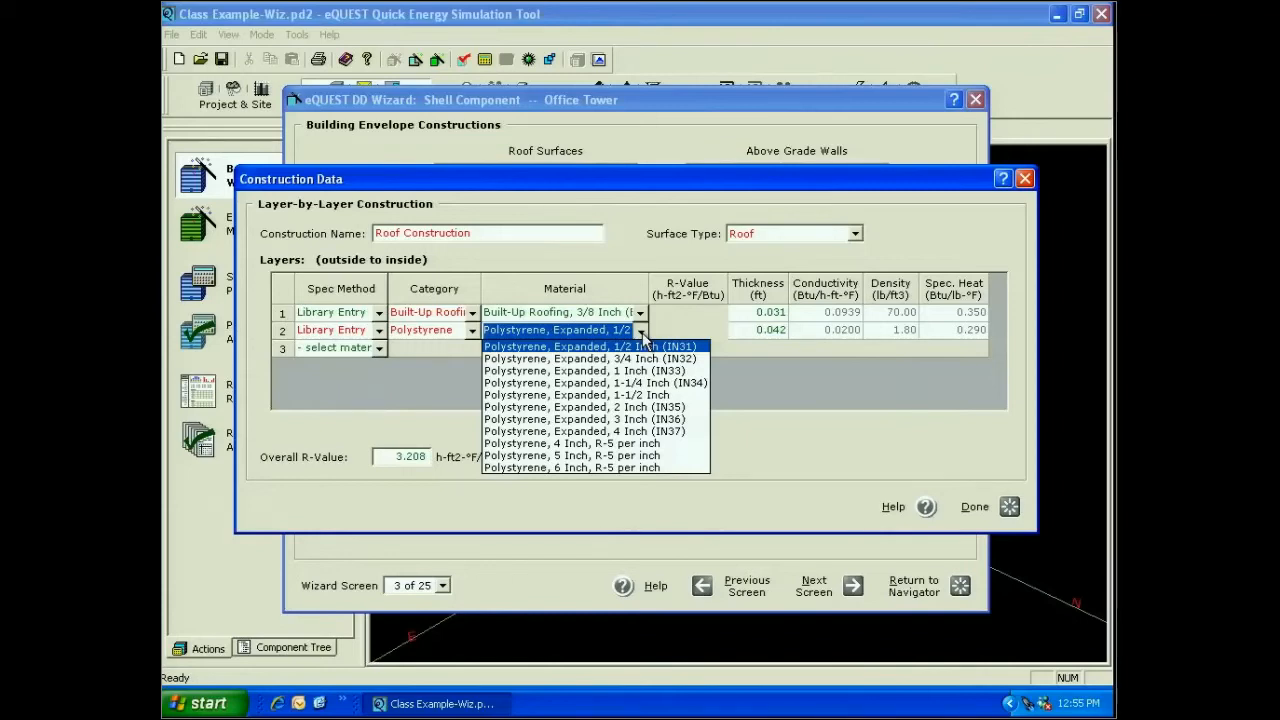
pyautogui.click(624, 415)
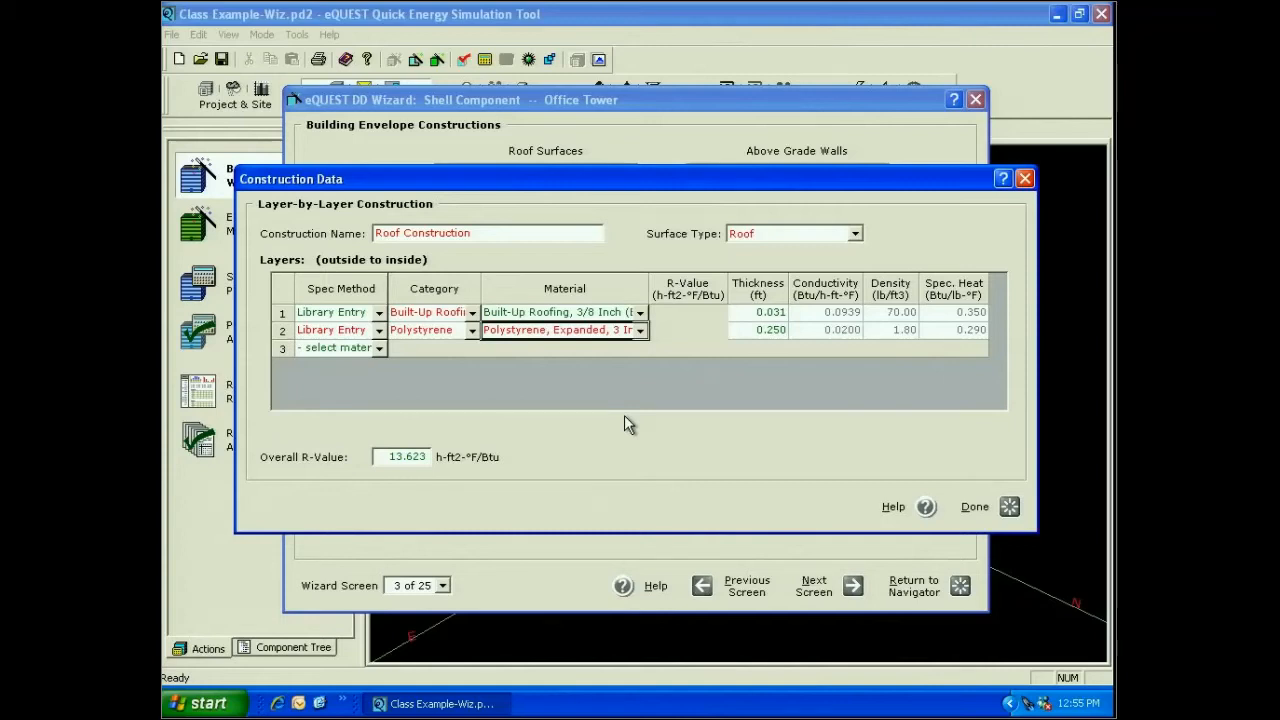
pyautogui.click(763, 330)
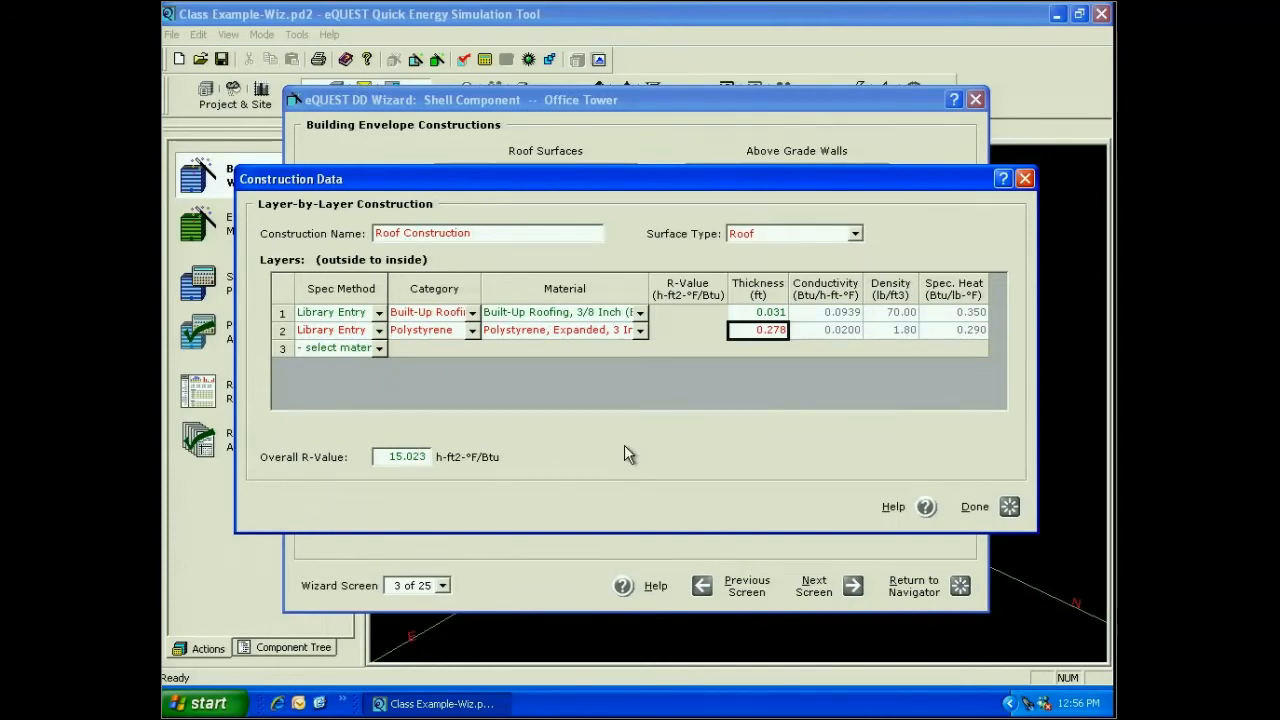
# Step: Add a third layer to the roof construction as a library entry in the Steel Siding category
pyautogui.click(379, 348)
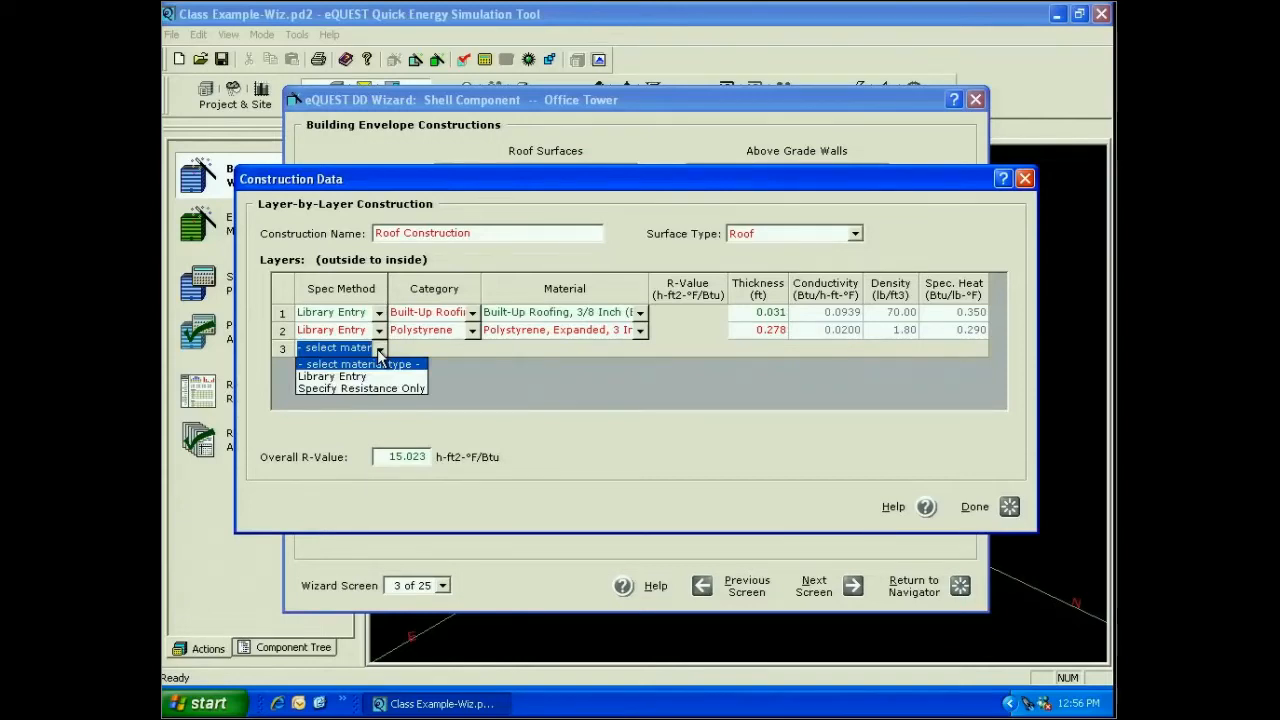
pyautogui.click(360, 376)
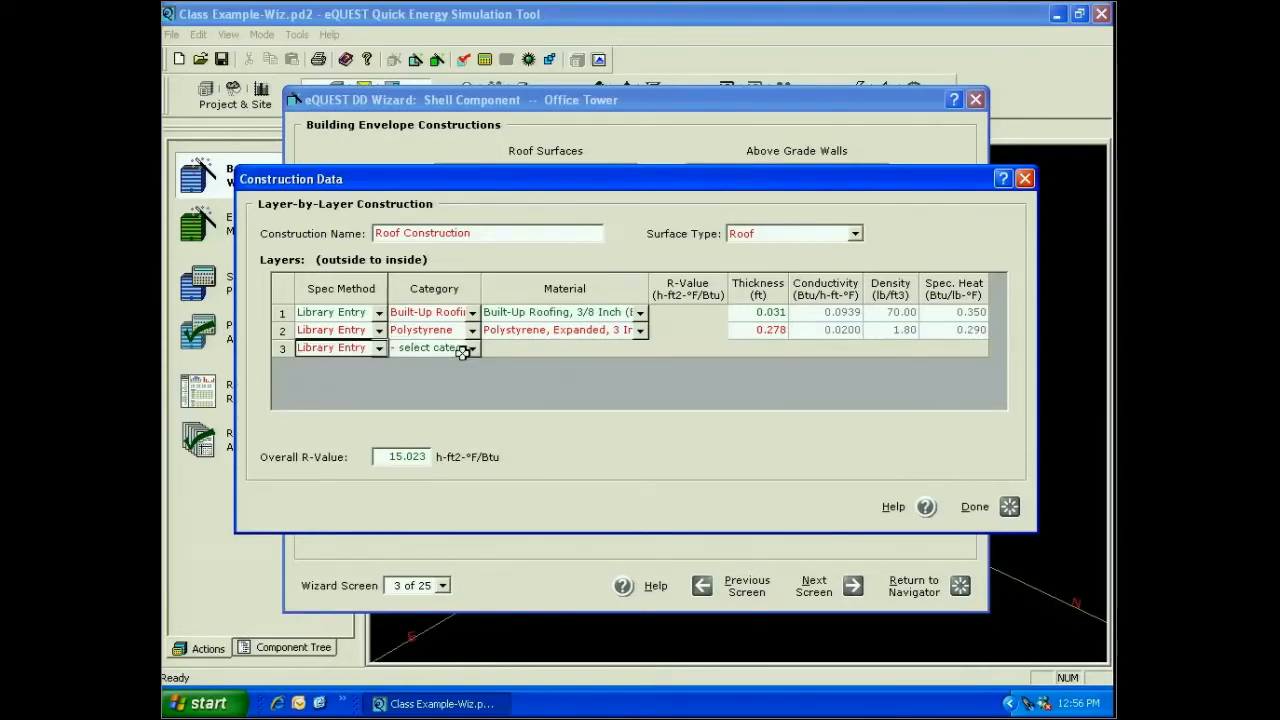
pyautogui.click(469, 349)
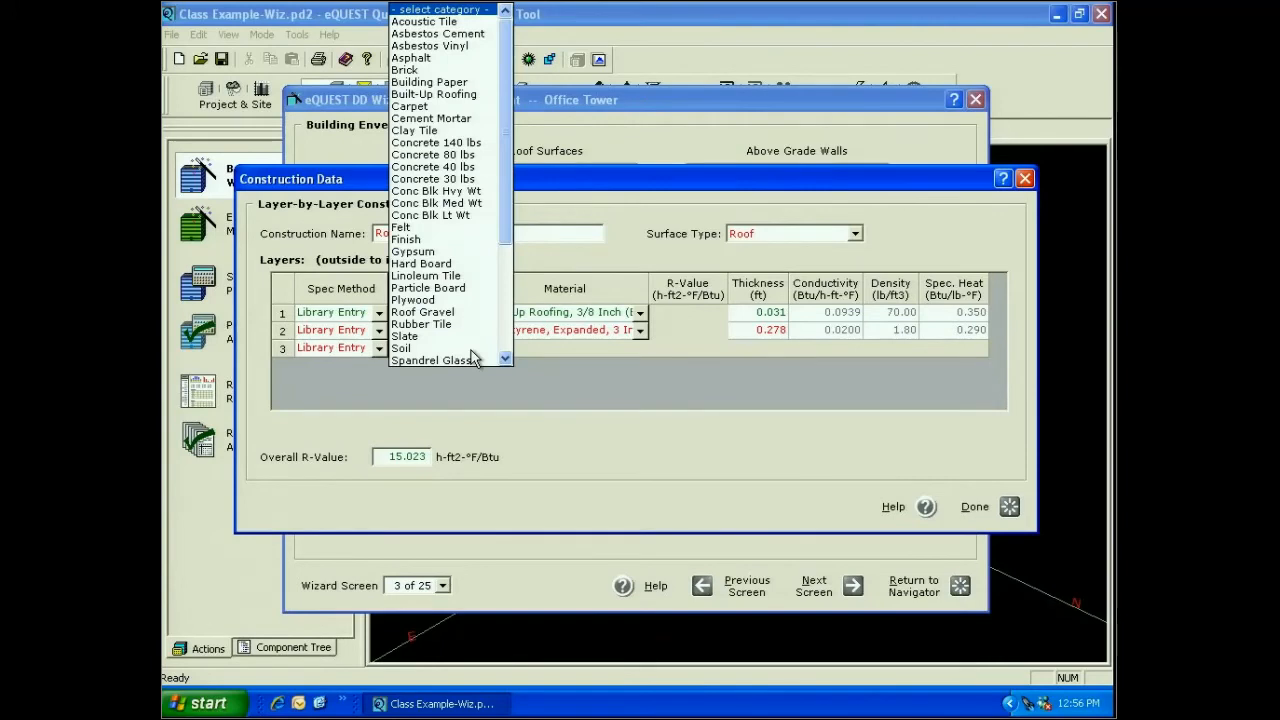
pyautogui.click(505, 340)
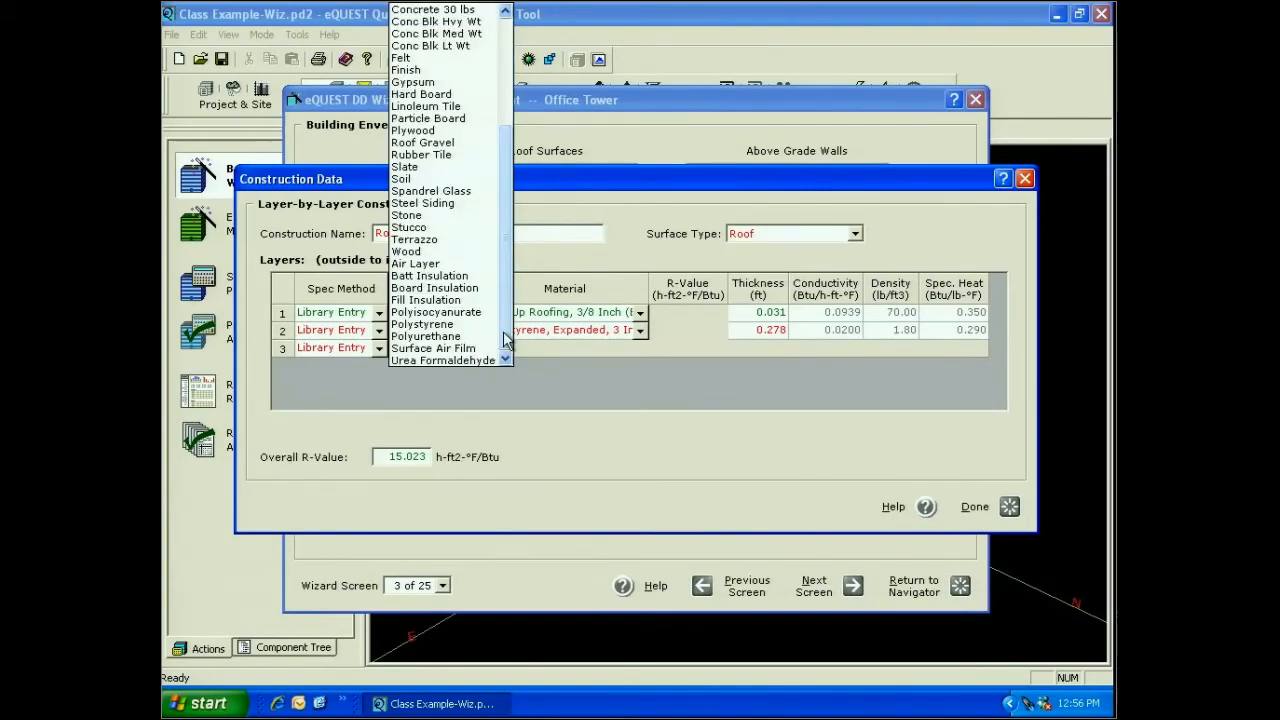
pyautogui.click(422, 203)
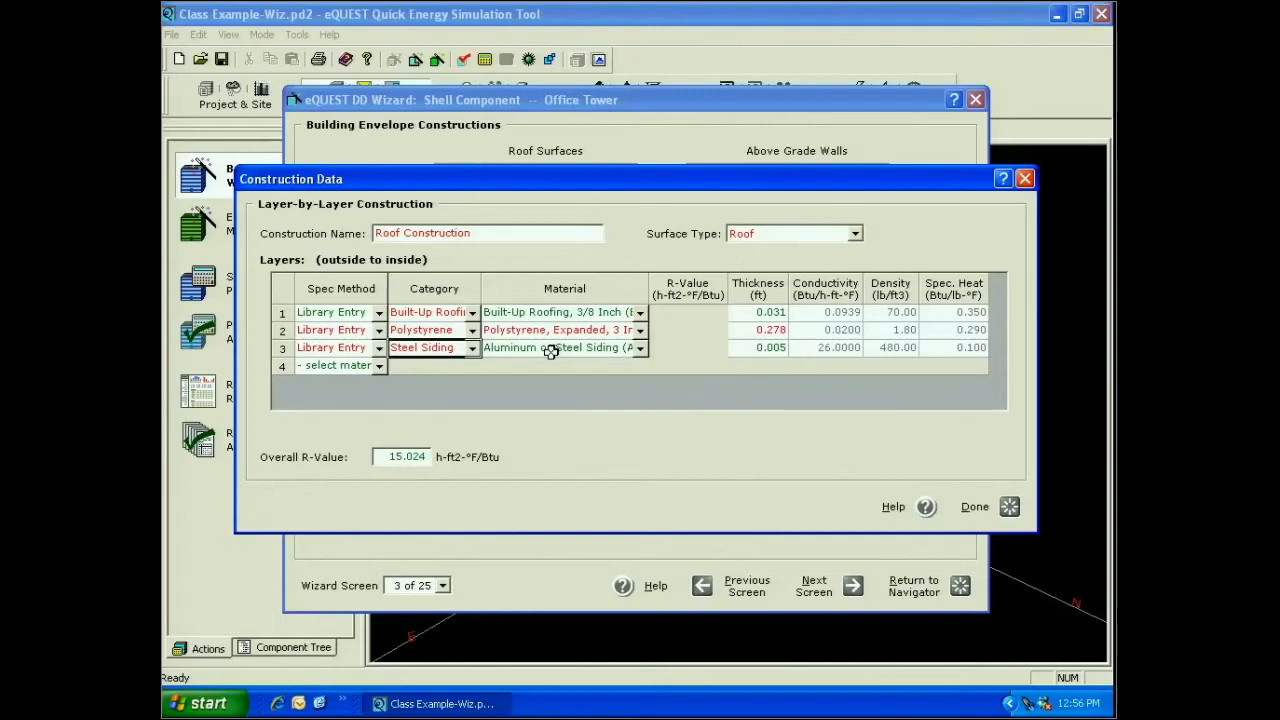
# Step: Add a fourth Surface Air Film library layer using Inside Surface Air Film Horizontal Roofs (AL03) and finish the roof construction
pyautogui.click(379, 366)
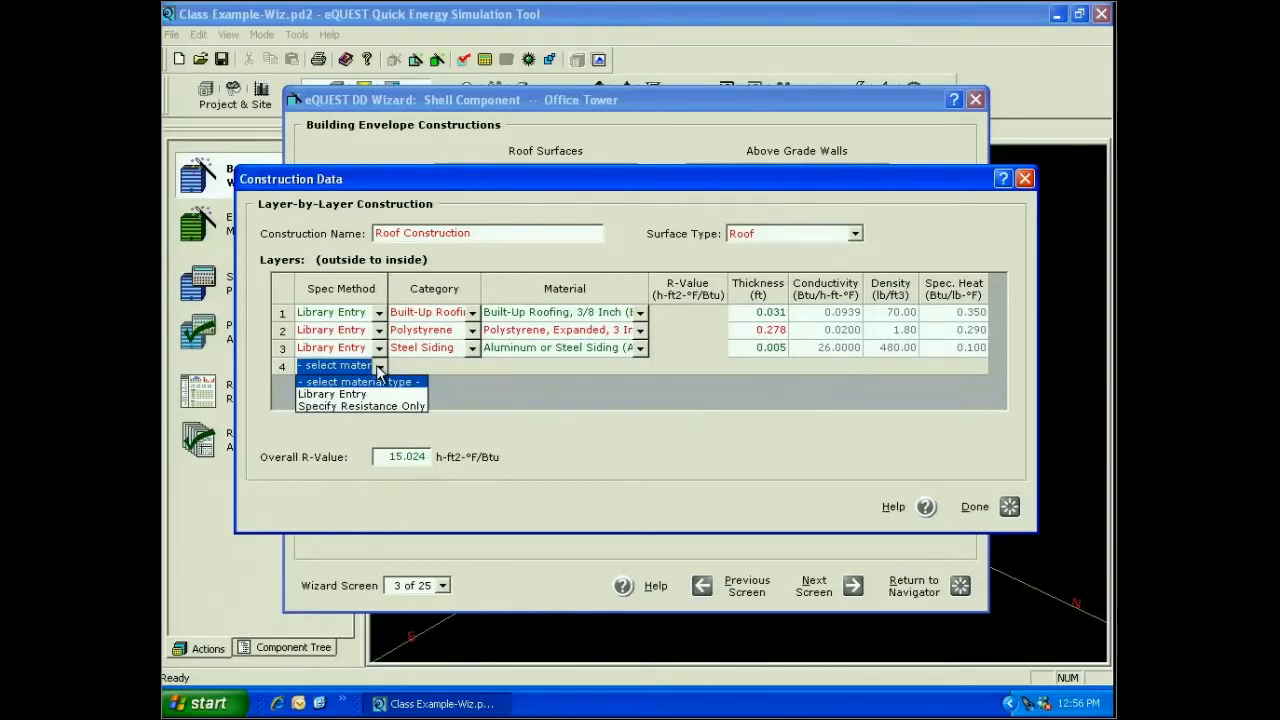
pyautogui.click(340, 394)
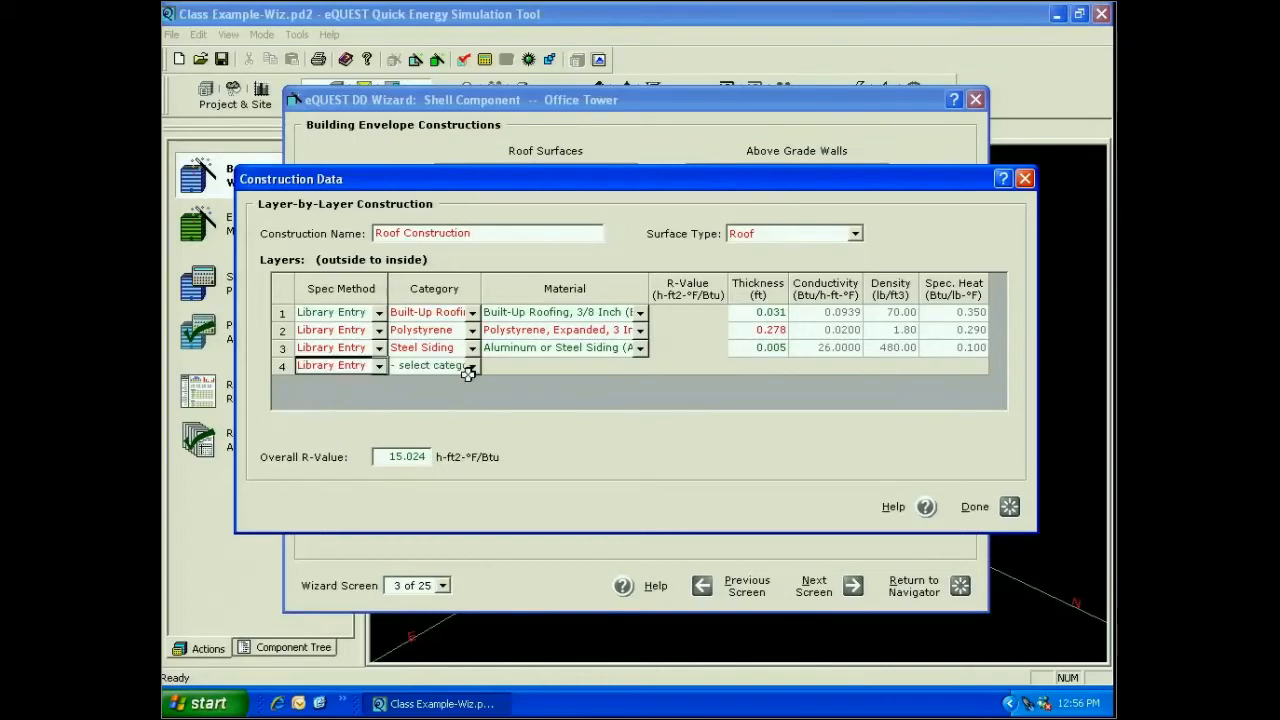
pyautogui.click(470, 368)
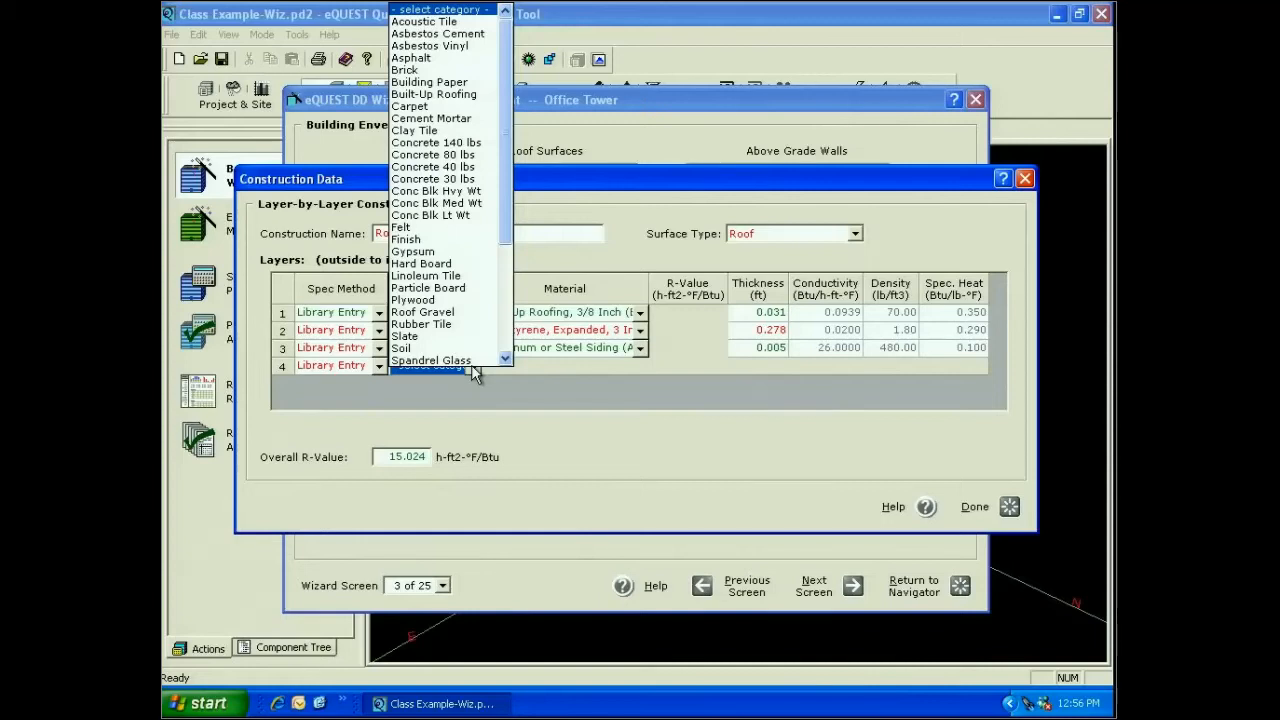
pyautogui.click(502, 330)
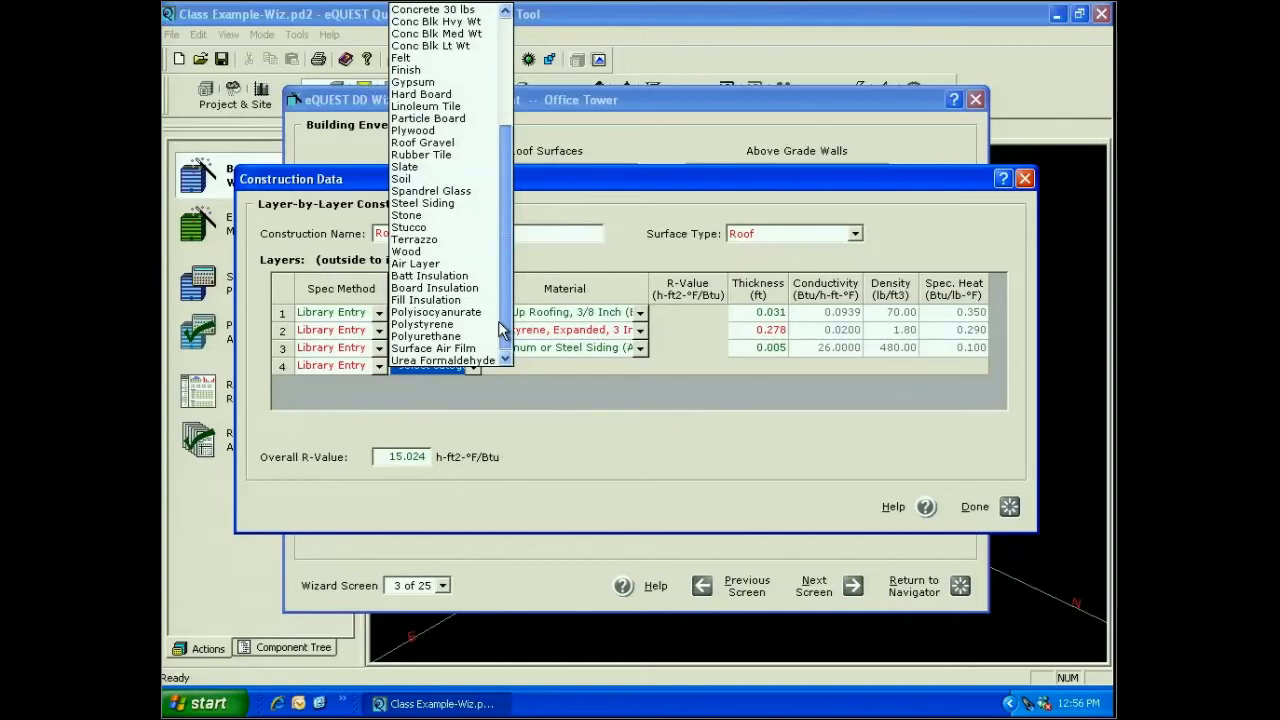
pyautogui.click(450, 348)
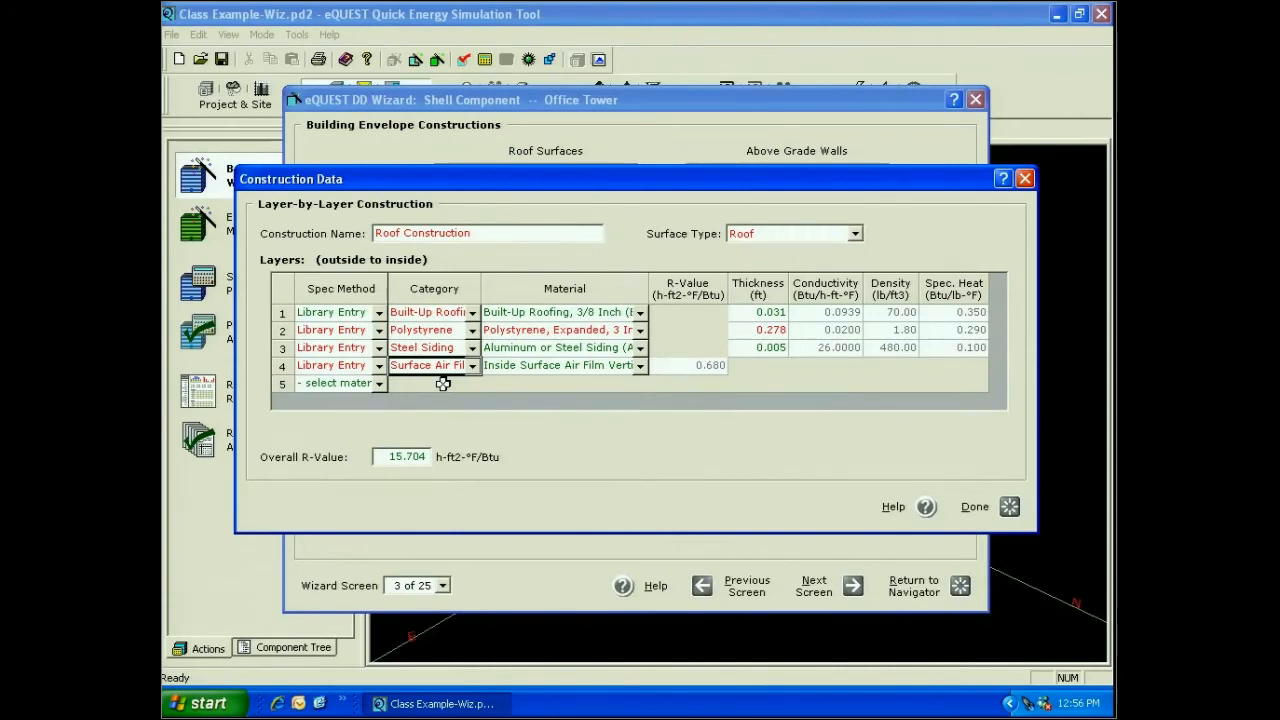
pyautogui.click(640, 366)
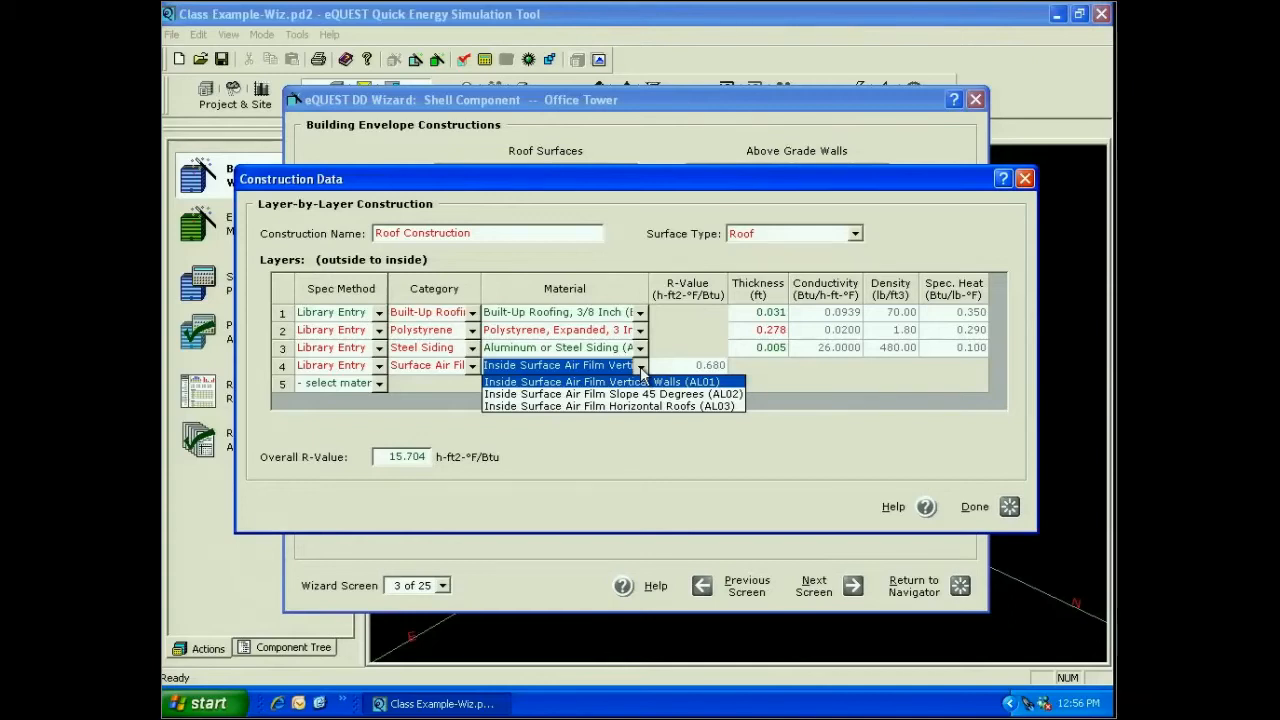
pyautogui.click(641, 406)
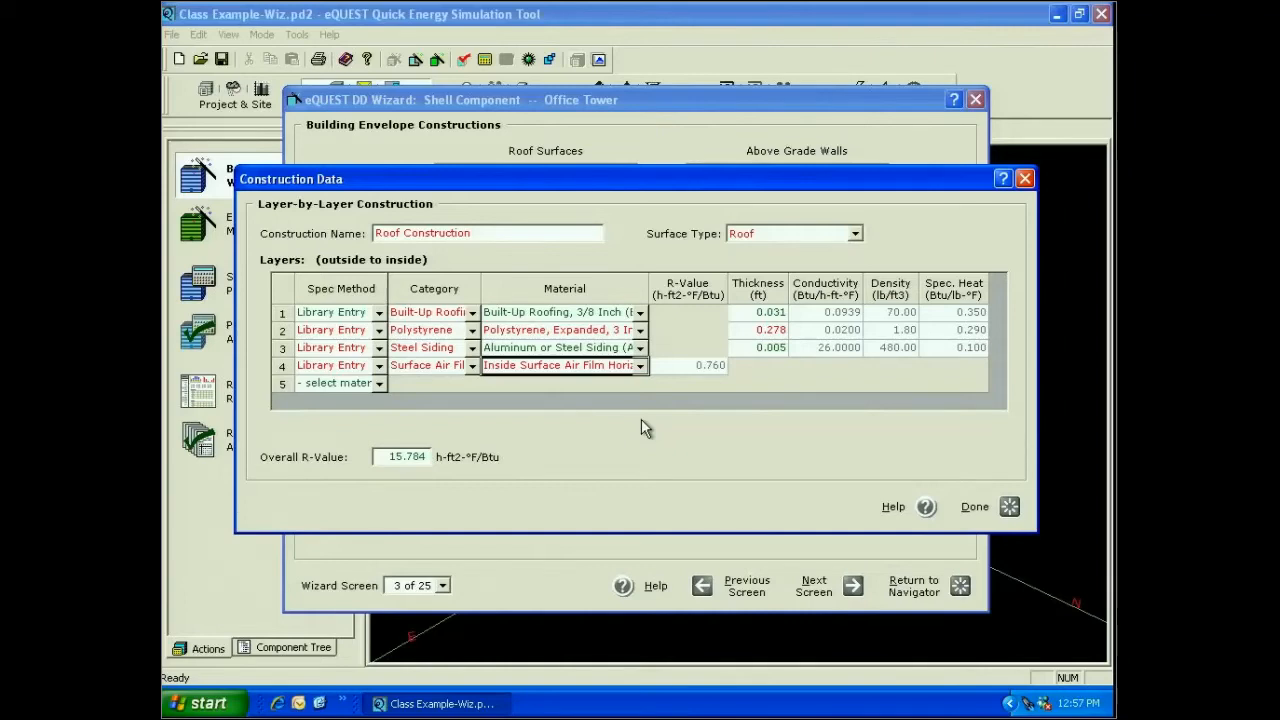
pyautogui.press('Return')
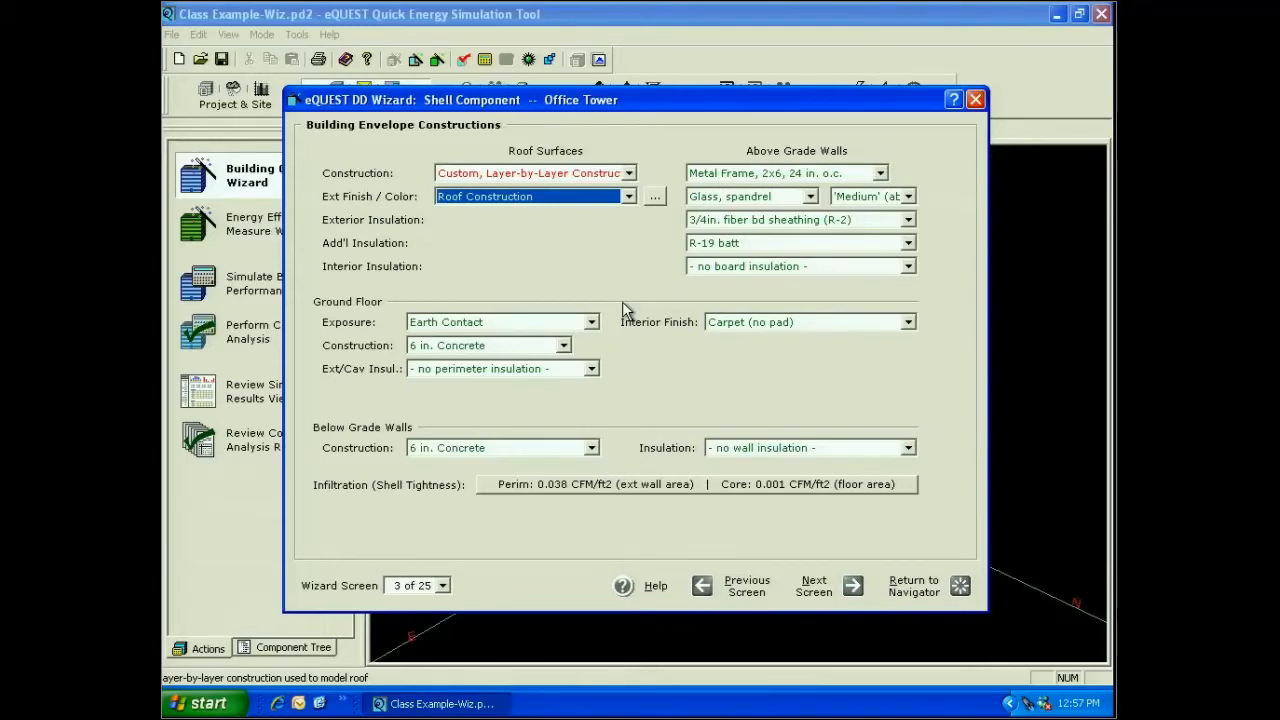
# Step: Set the above-grade walls' construction to Metal Frame, 2x6, 24 in. o.c. with a Brick exterior finish
pyautogui.click(880, 174)
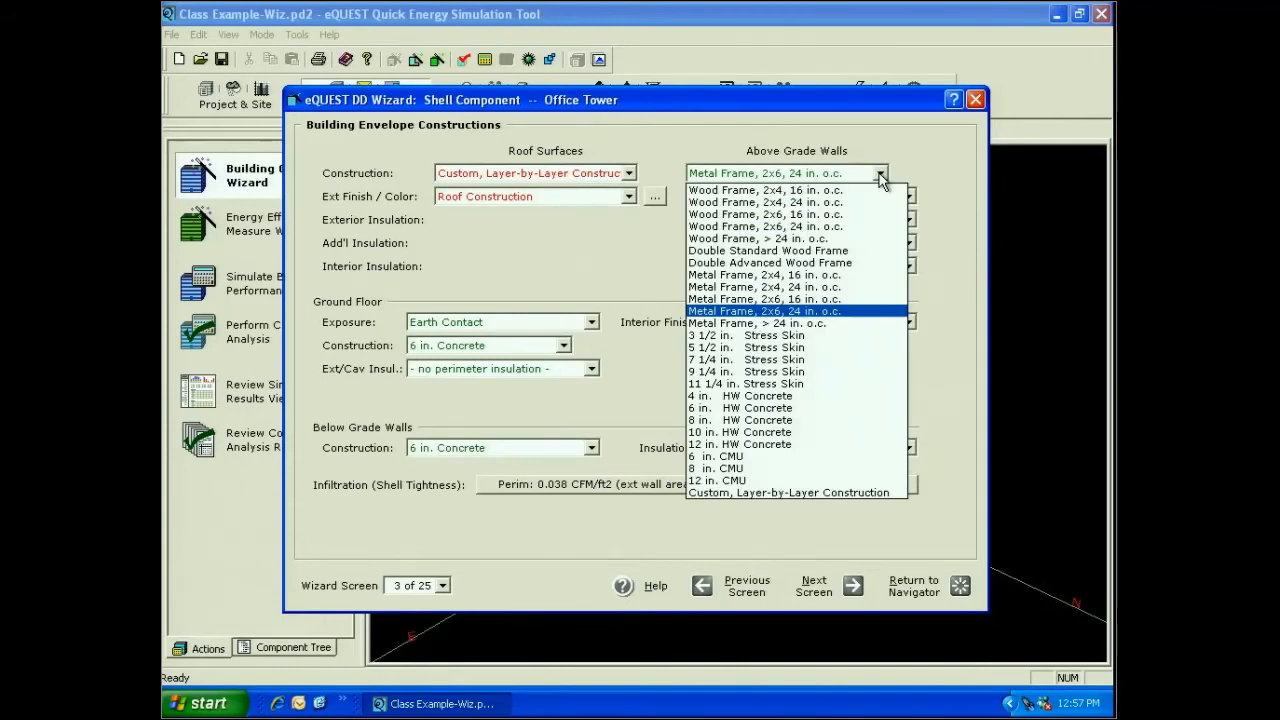
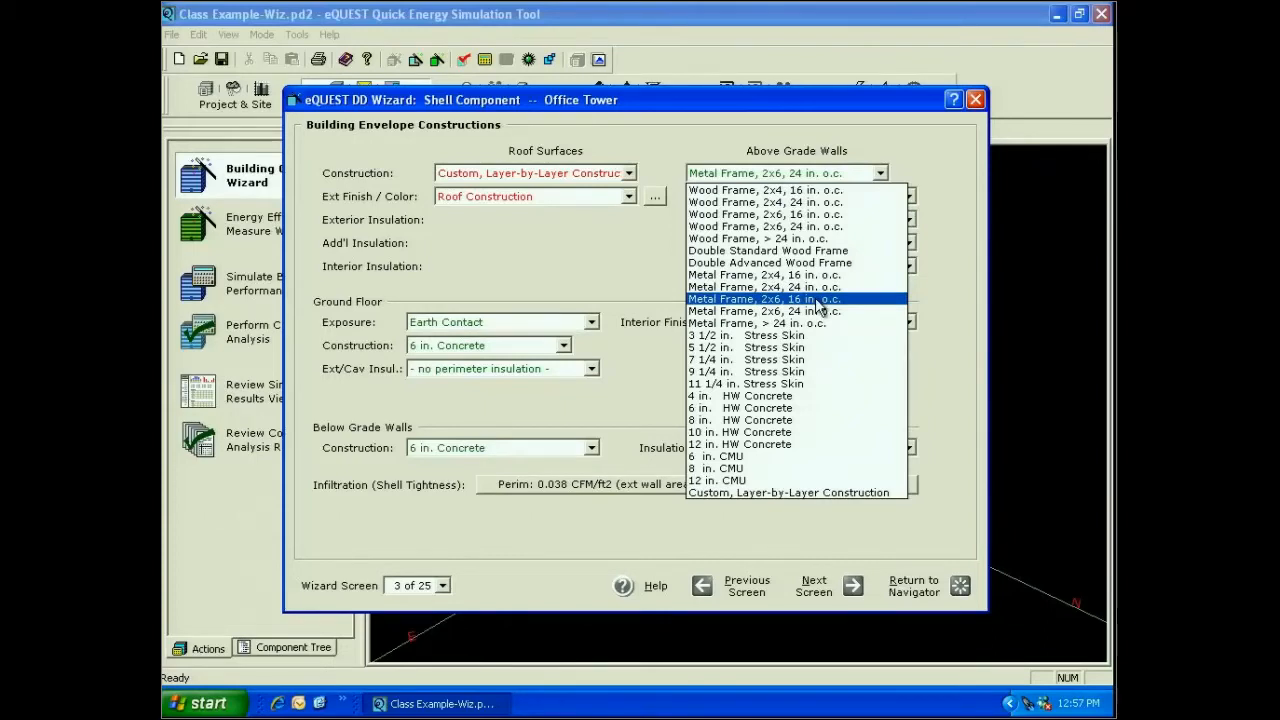
pyautogui.click(818, 311)
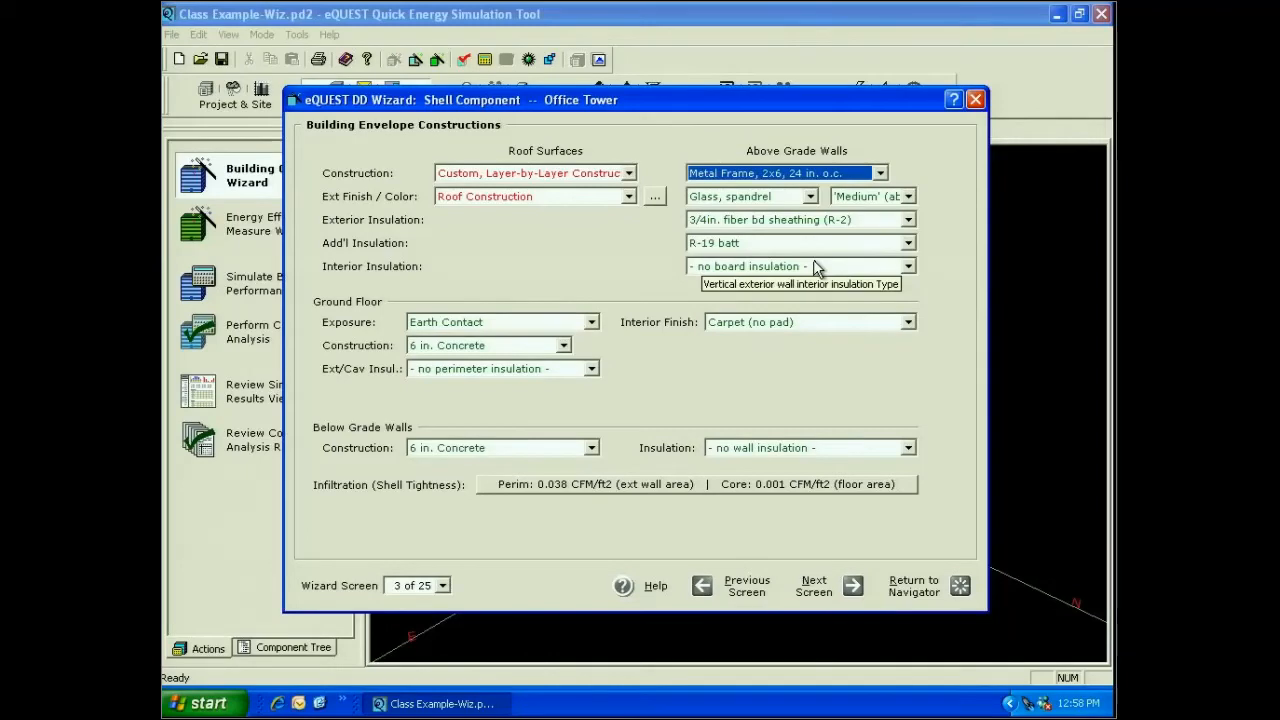
pyautogui.click(808, 197)
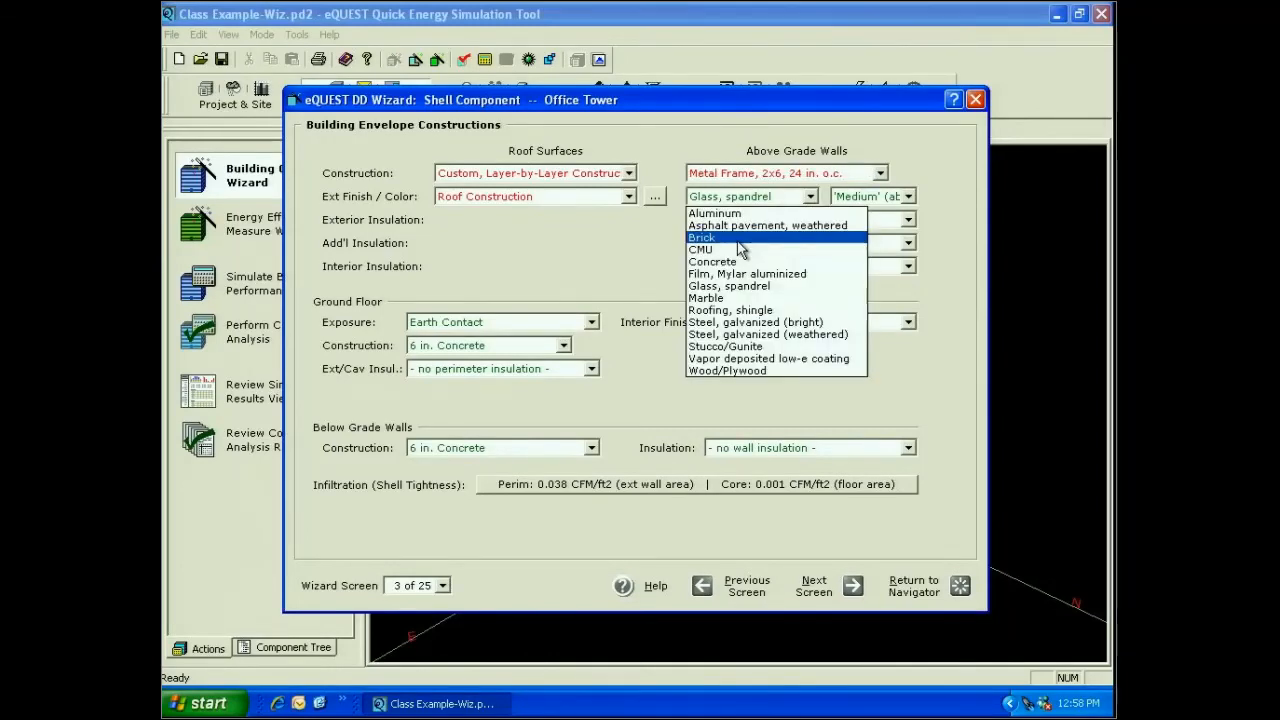
pyautogui.click(858, 237)
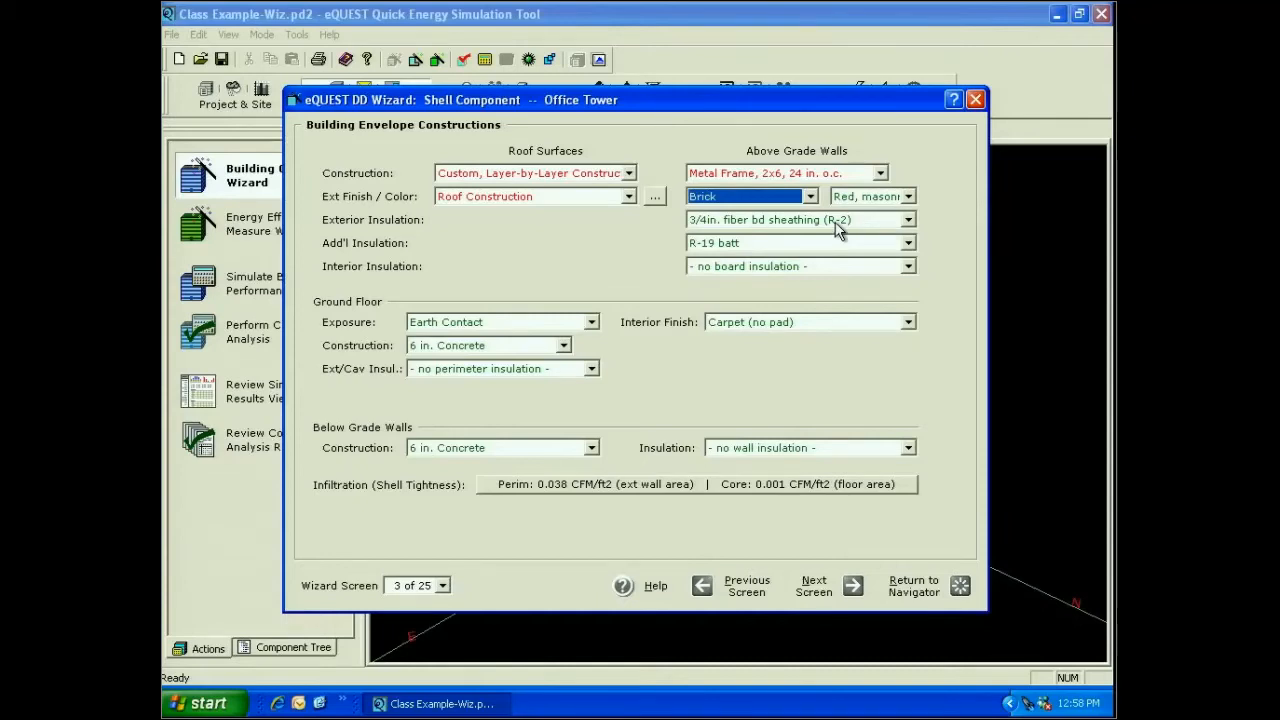
# Step: Set the above-grade walls' exterior insulation to 2 in. polystyrene (R-8) and their additional insulation to no batt
pyautogui.click(908, 220)
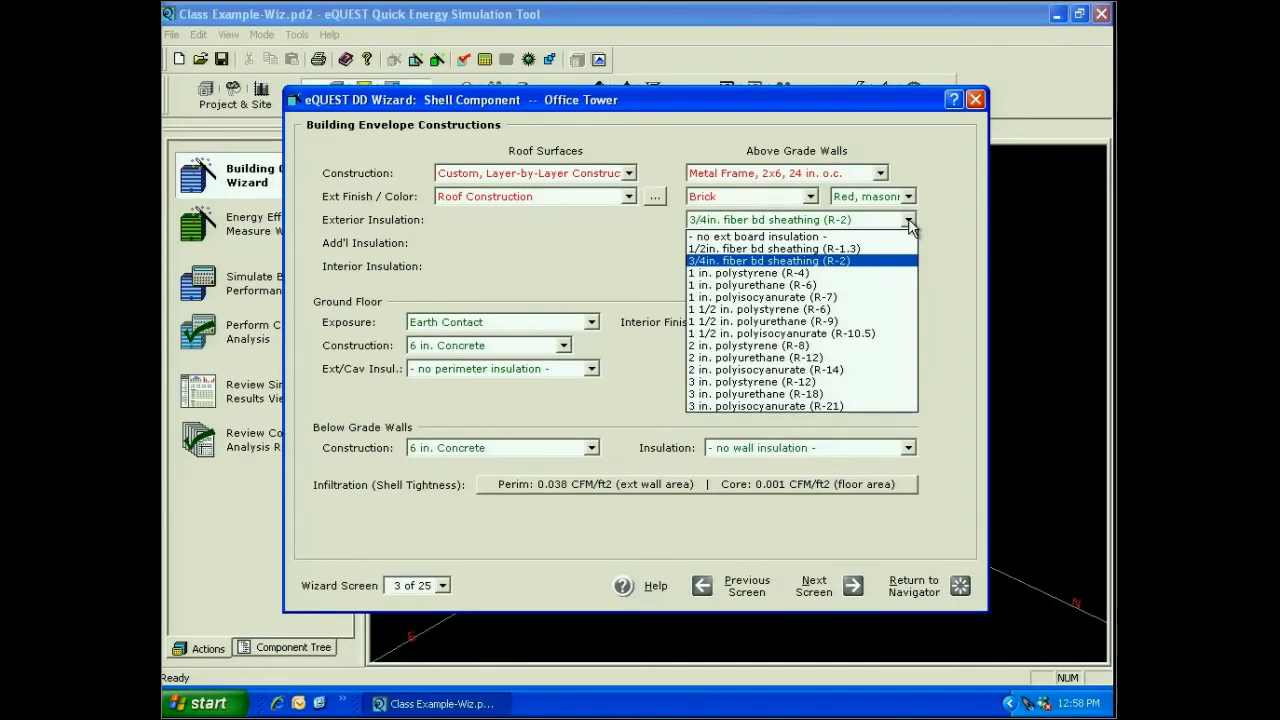
pyautogui.click(797, 346)
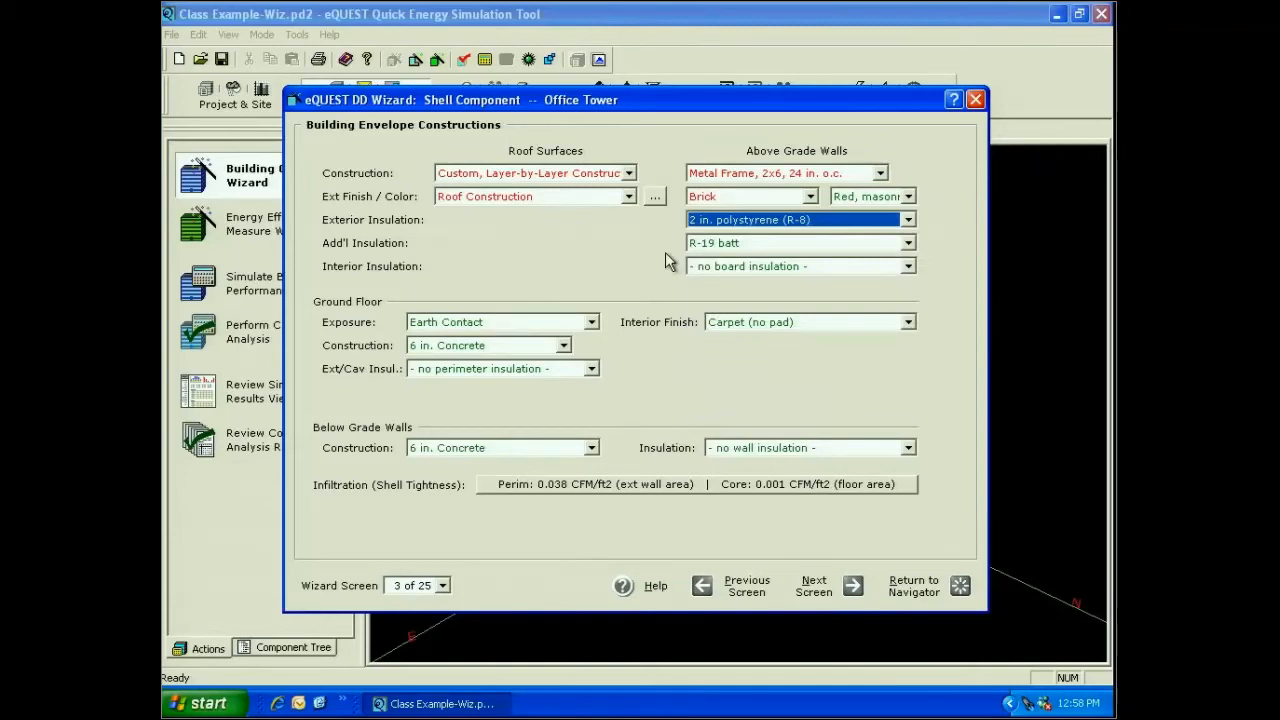
pyautogui.click(866, 243)
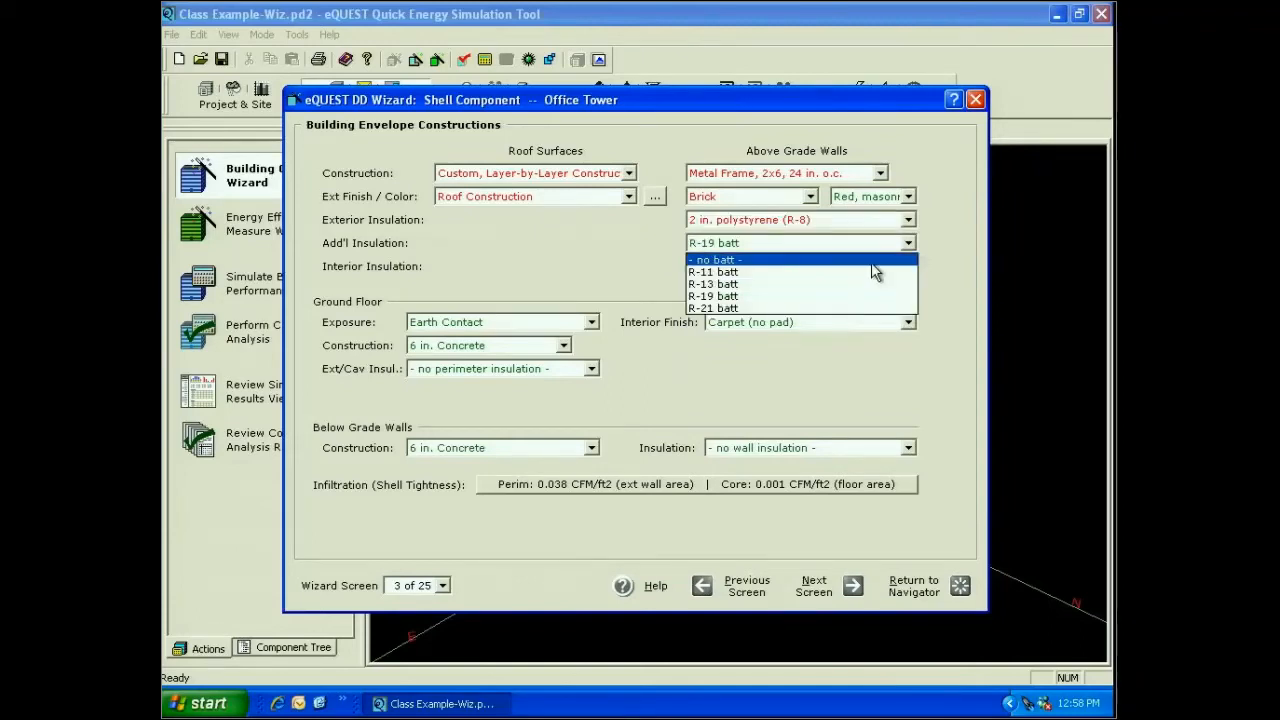
pyautogui.click(870, 262)
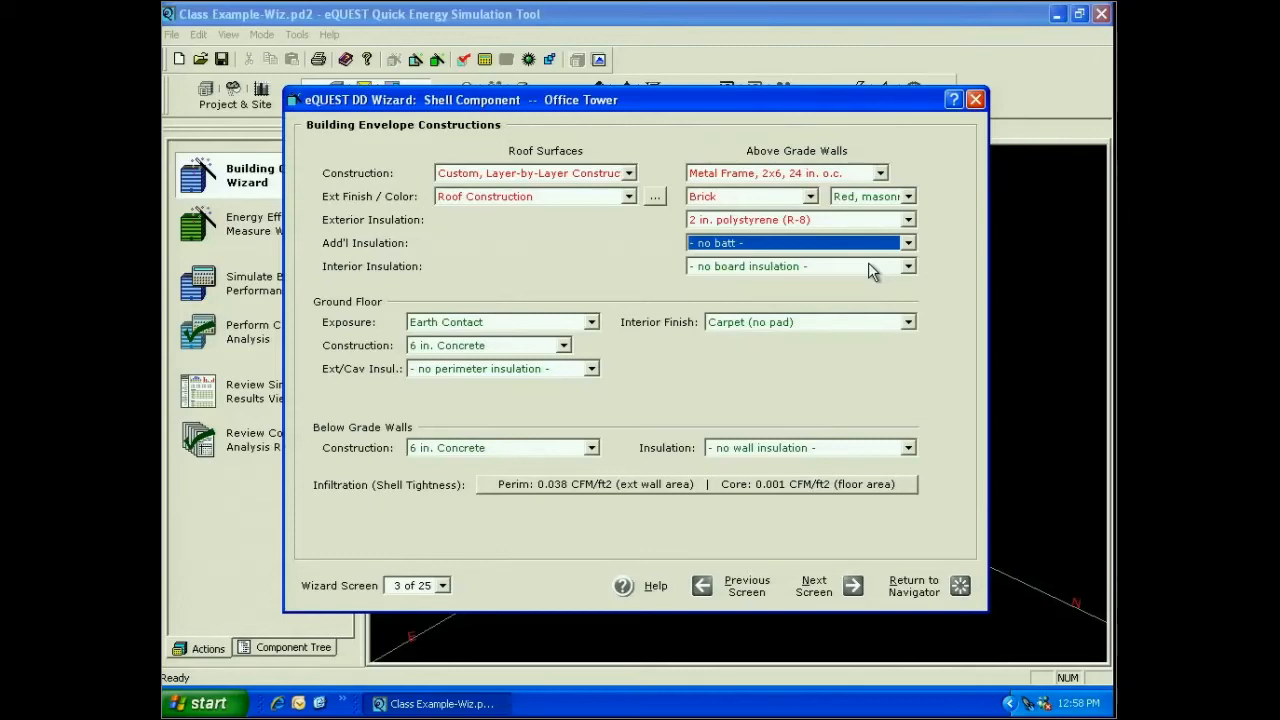
# Step: Review the available options for the walls' interior insulation and the ground floor's exposure, interior finish and perimeter insulation
pyautogui.click(908, 267)
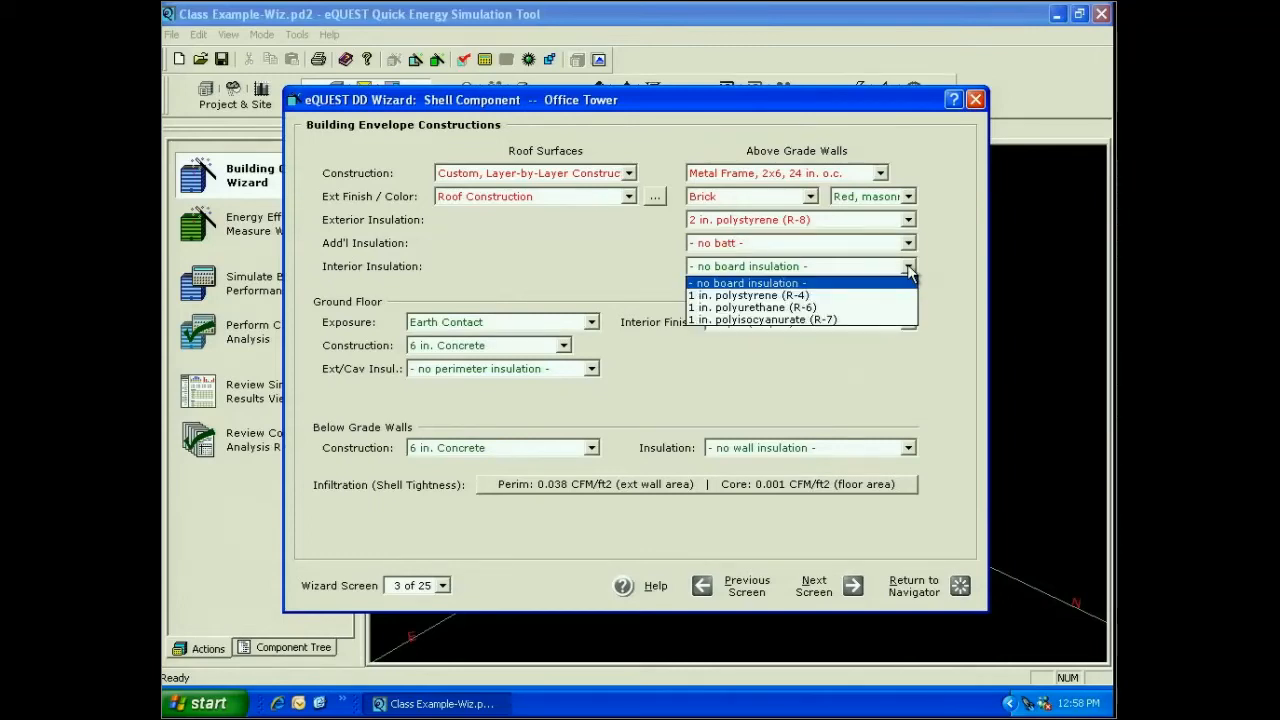
pyautogui.click(910, 271)
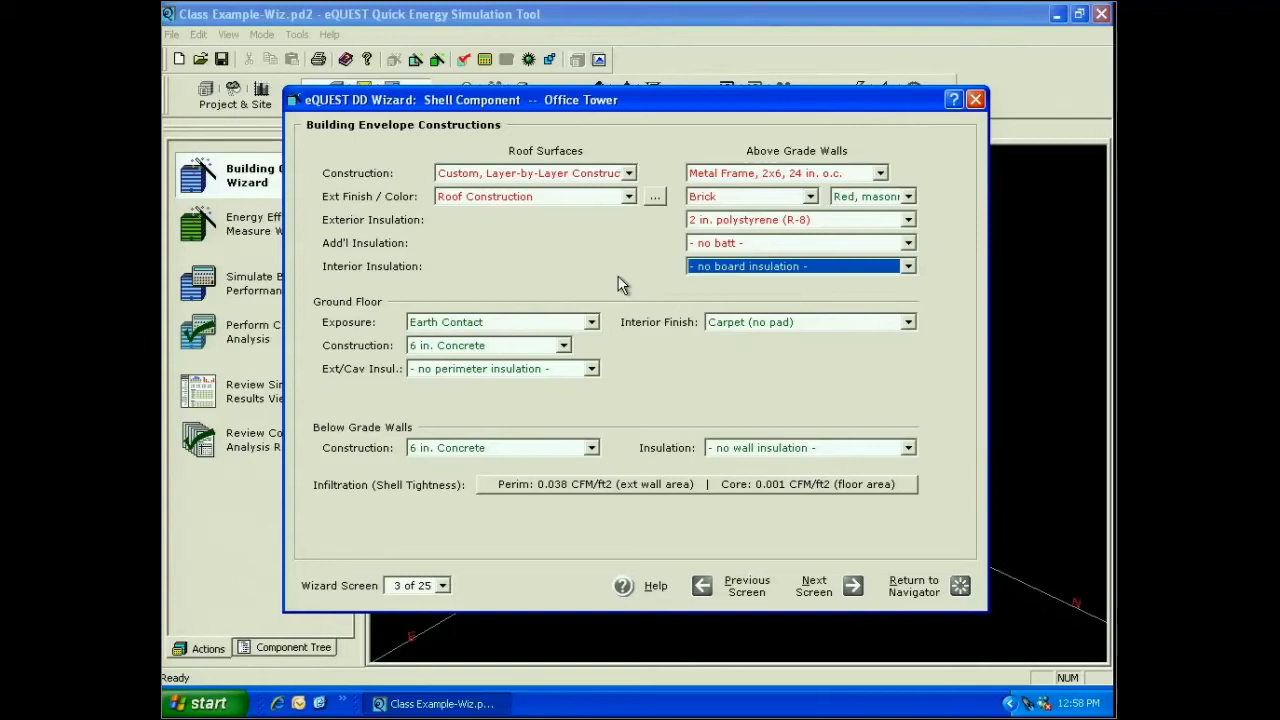
pyautogui.click(592, 322)
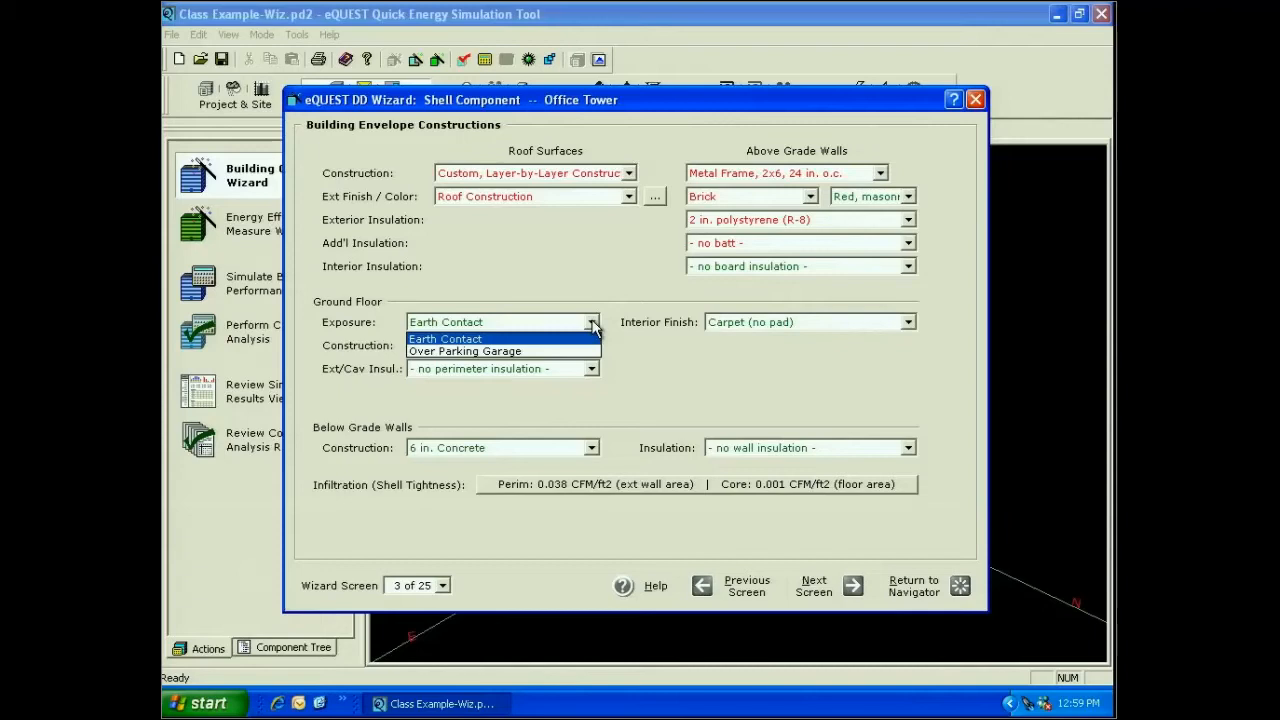
pyautogui.click(594, 324)
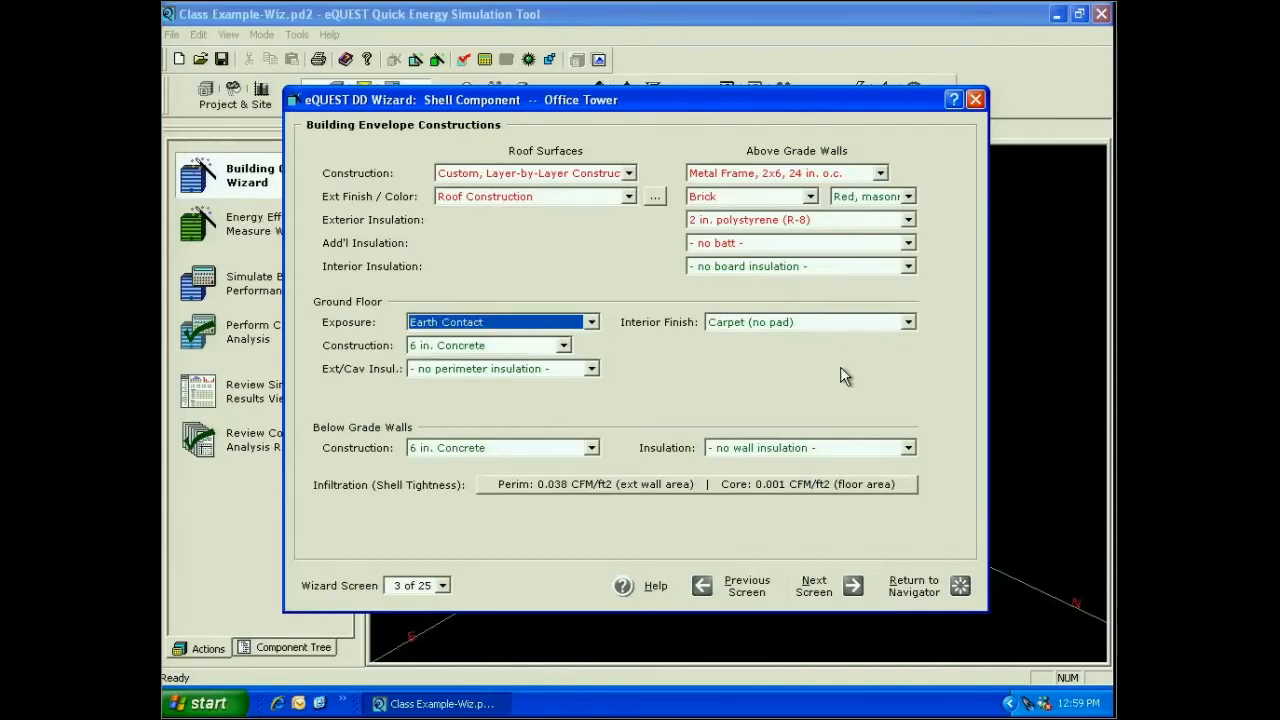
pyautogui.click(908, 322)
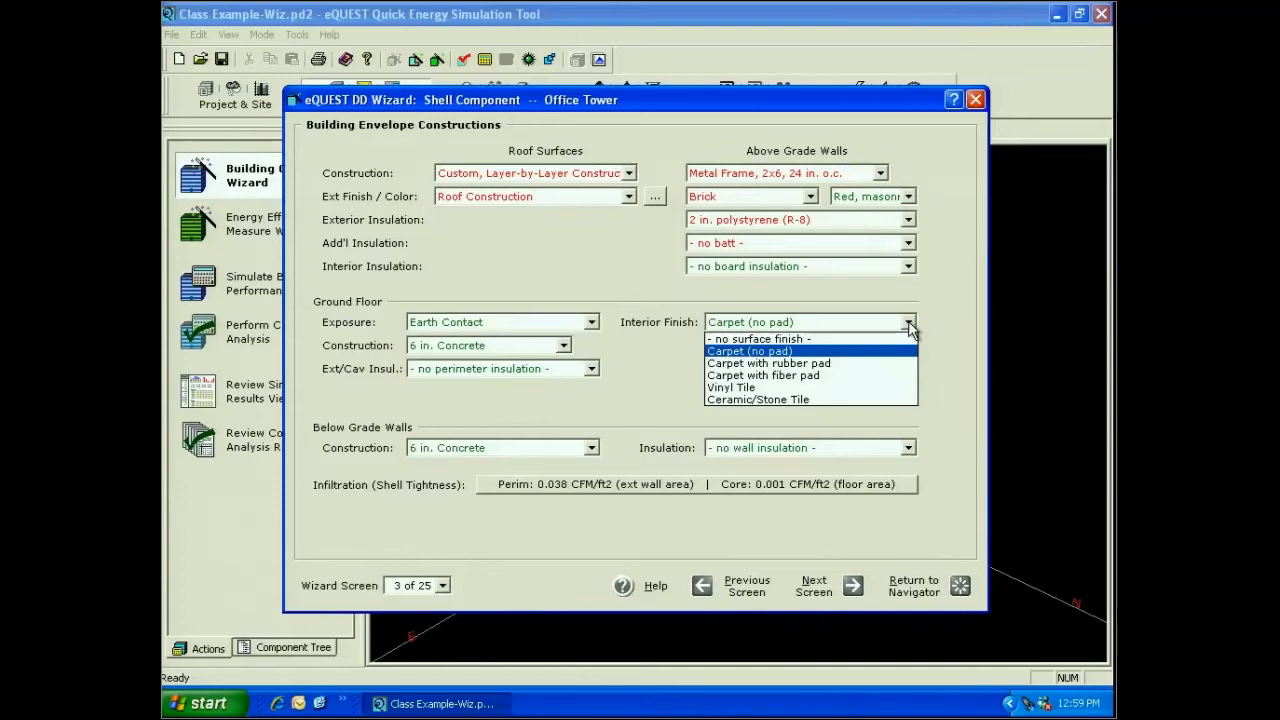
pyautogui.click(909, 324)
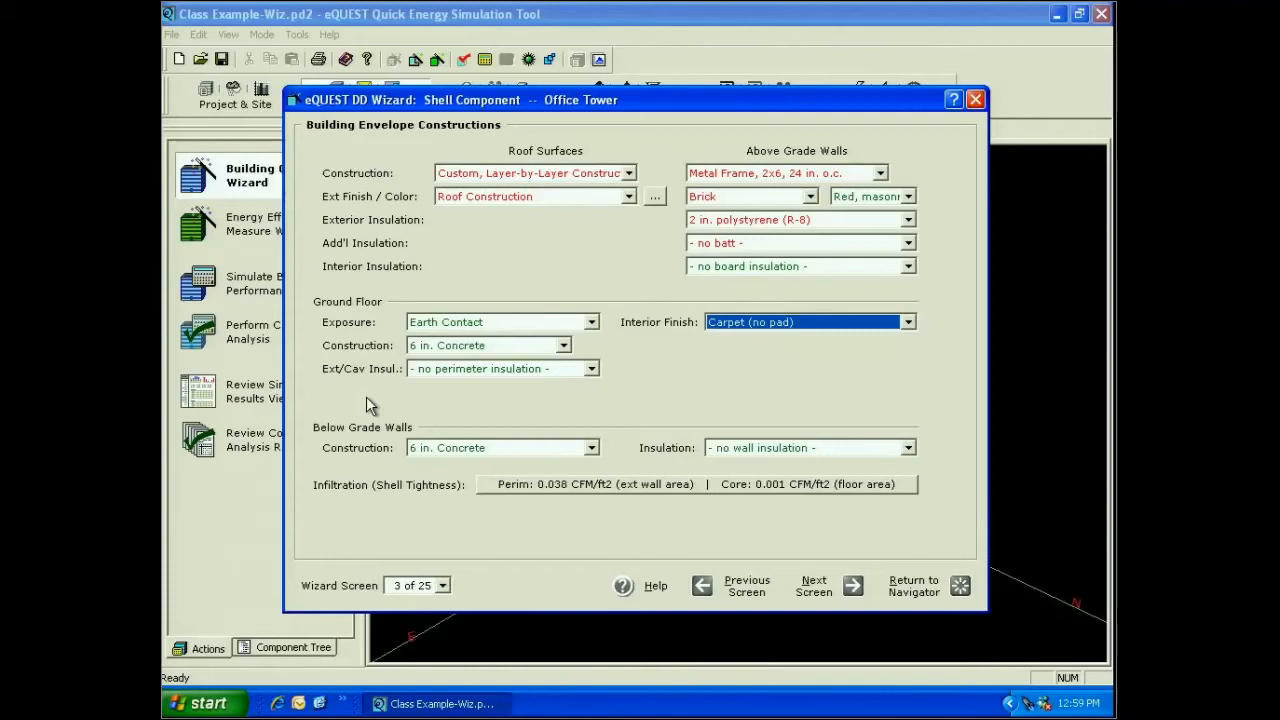
pyautogui.click(591, 369)
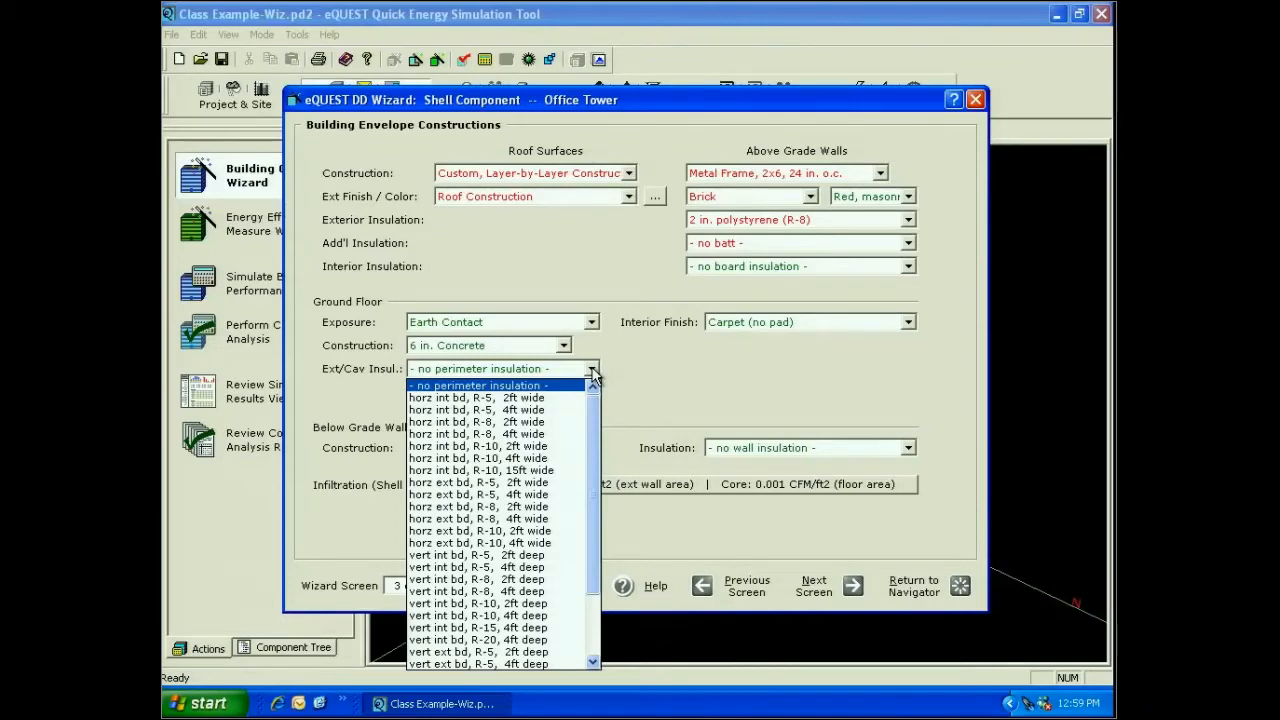
pyautogui.moveTo(593, 430)
pyautogui.mouseDown()
pyautogui.moveTo(590, 492)
pyautogui.moveTo(598, 410)
pyautogui.mouseUp()
pyautogui.click(740, 405)
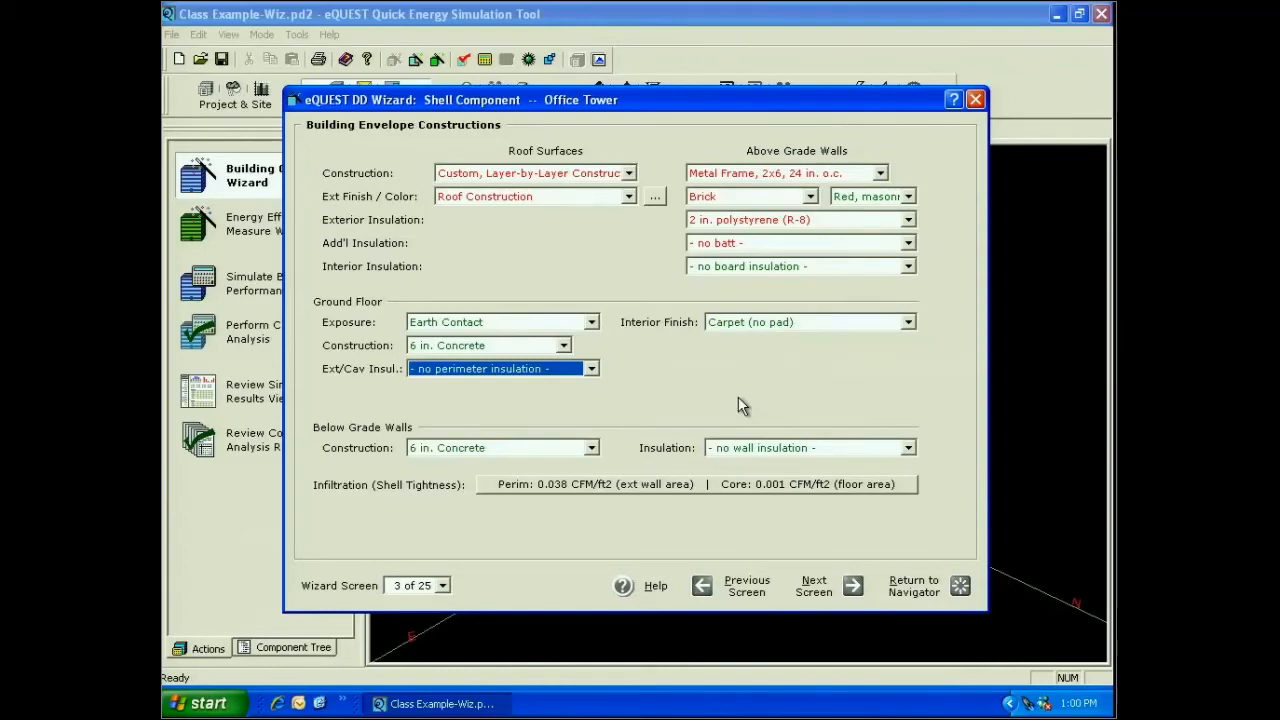
# Step: Set the below grade wall insulation to exterior board, R-10, 4 ft deep
pyautogui.click(591, 449)
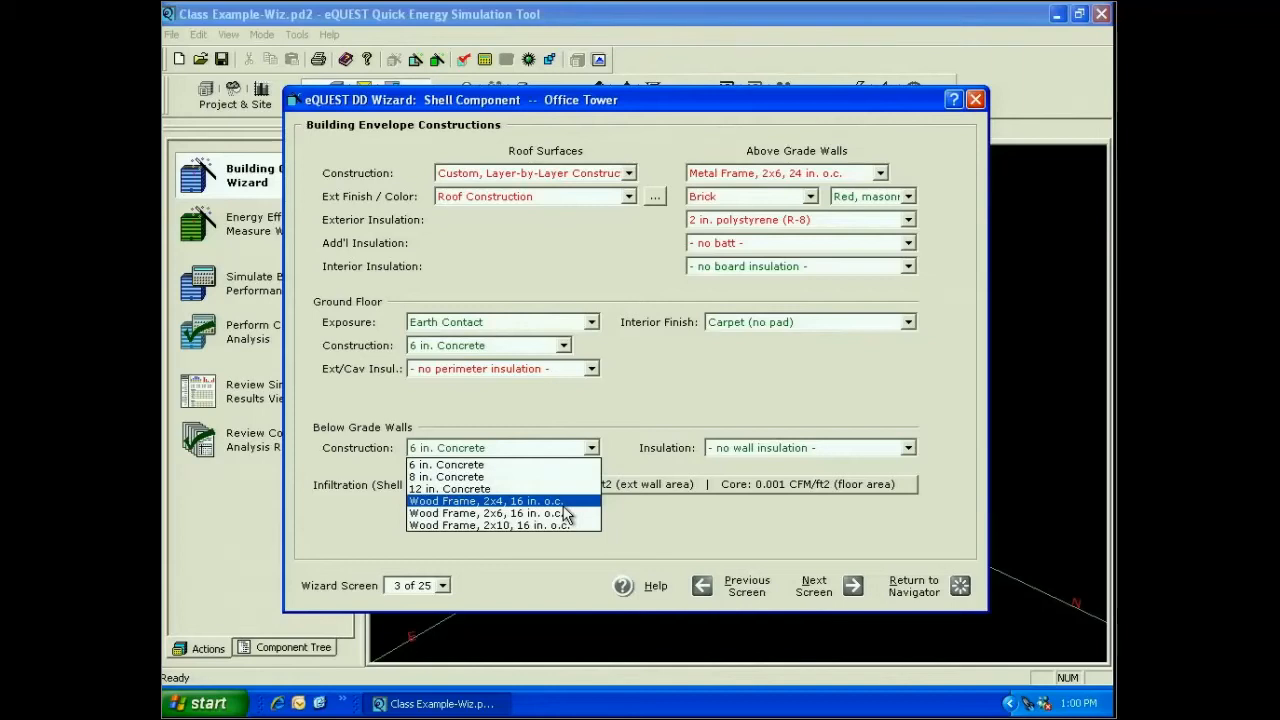
pyautogui.press('Escape')
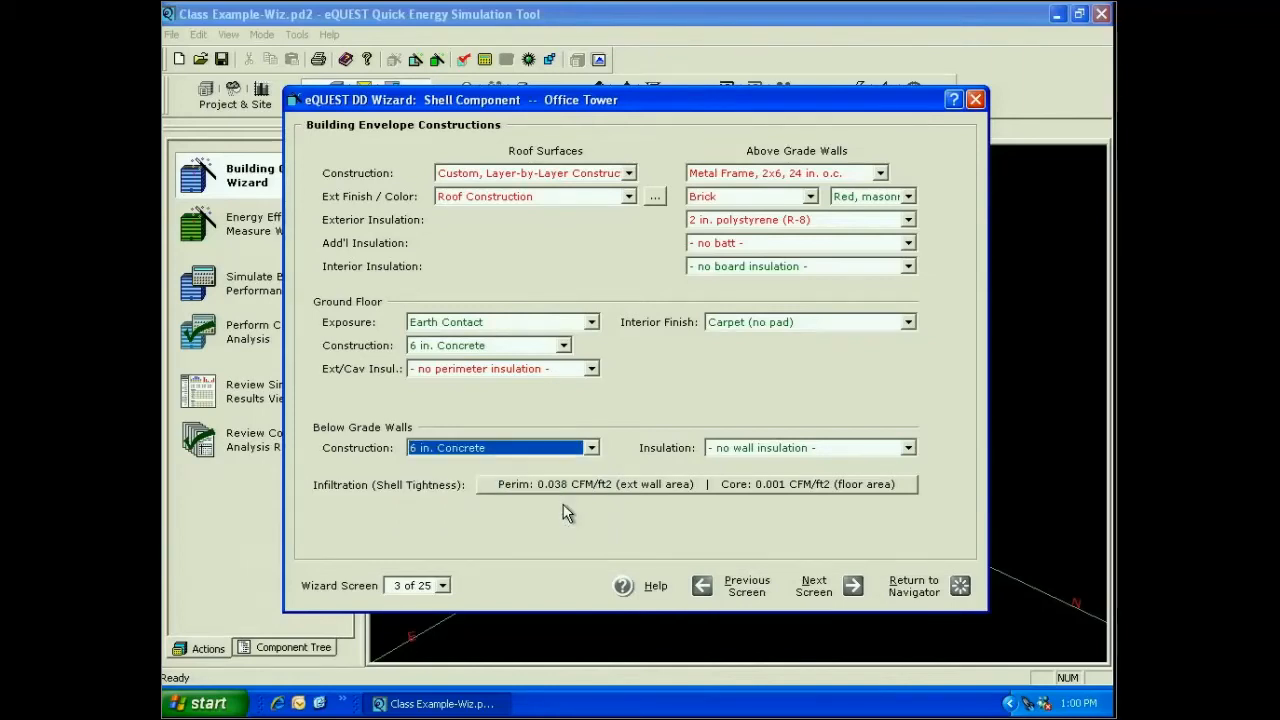
pyautogui.click(908, 448)
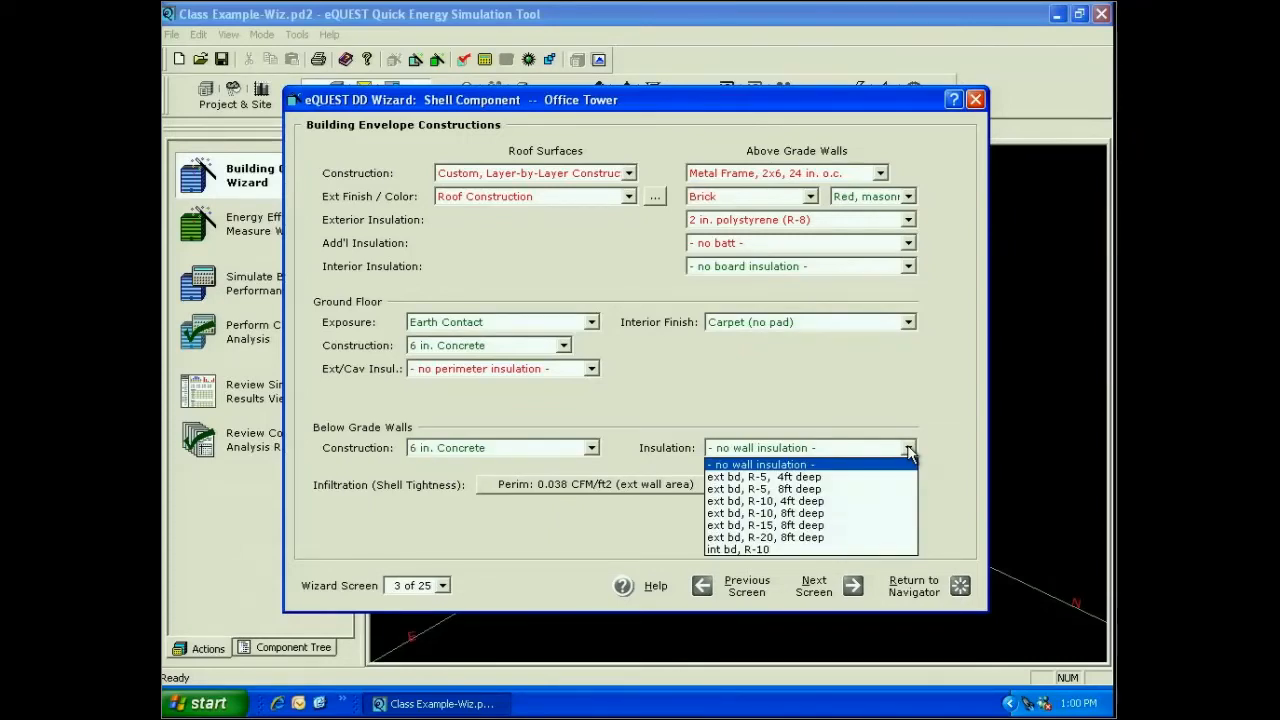
pyautogui.click(853, 502)
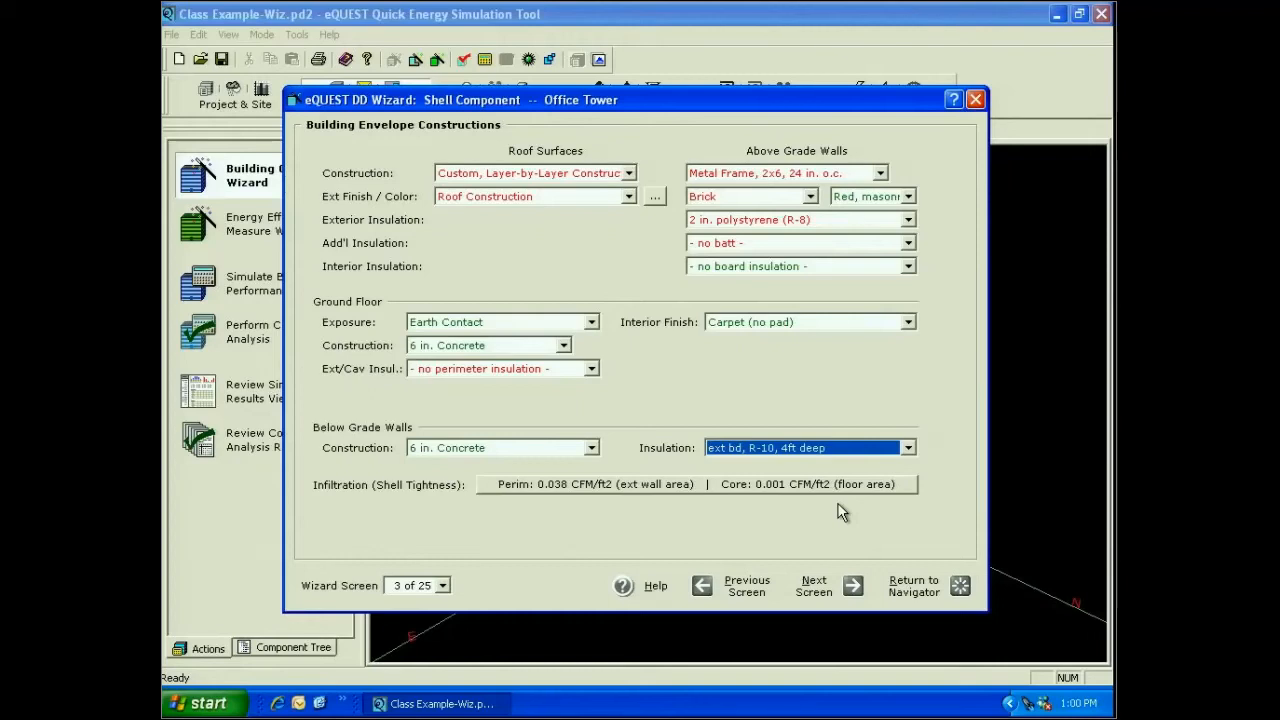
# Step: Set the perimeter zone infiltration to 0.150 CFM/ft2 of exterior wall and advance to the Building Interior Constructions screen
pyautogui.click(685, 484)
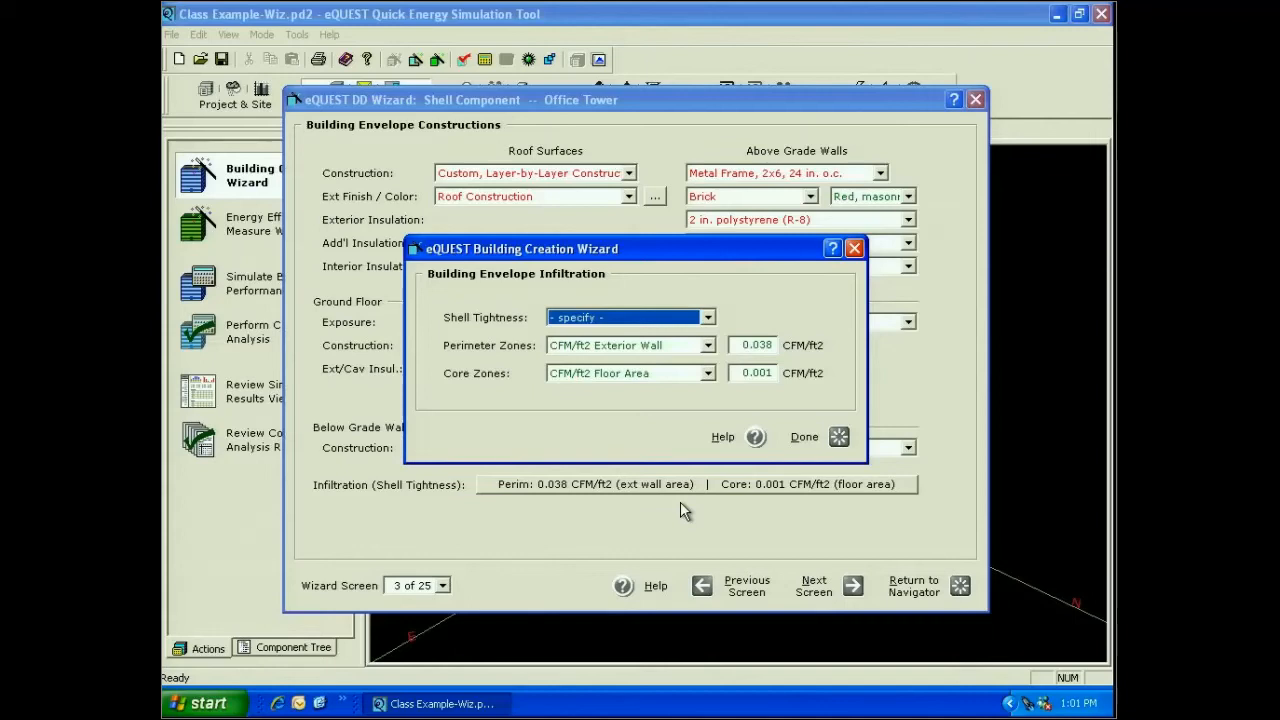
pyautogui.click(708, 345)
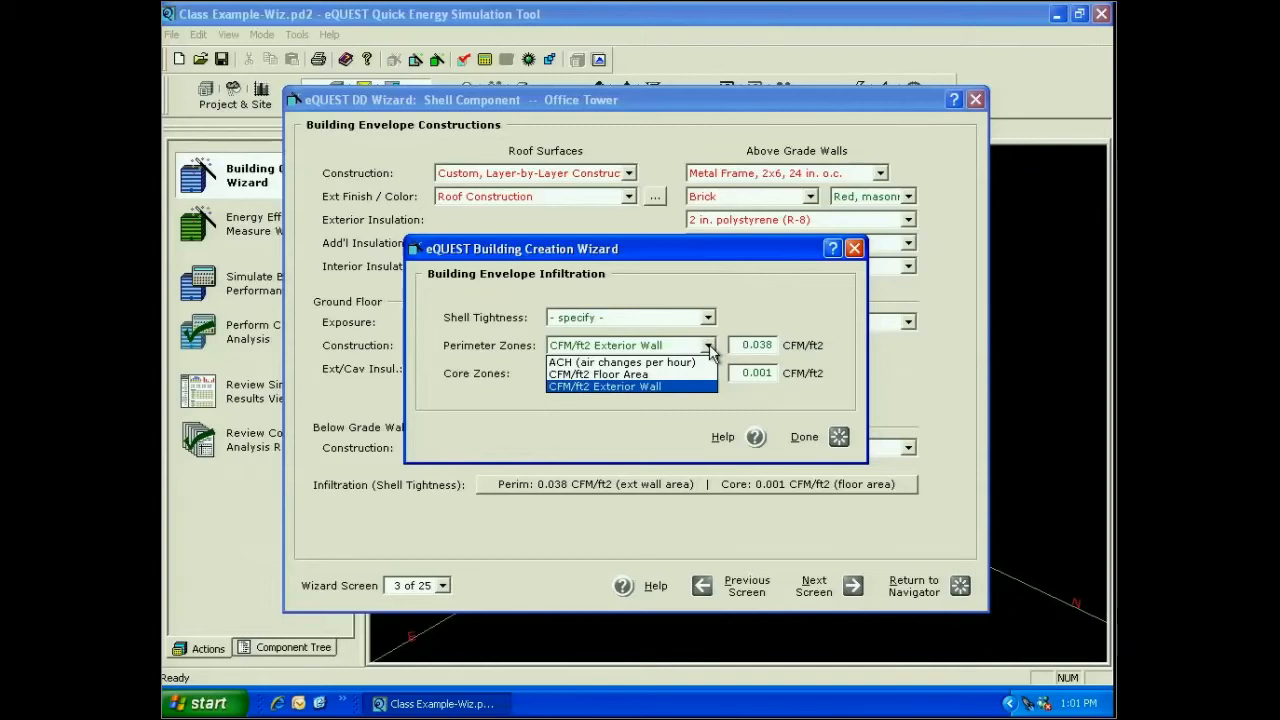
pyautogui.click(709, 347)
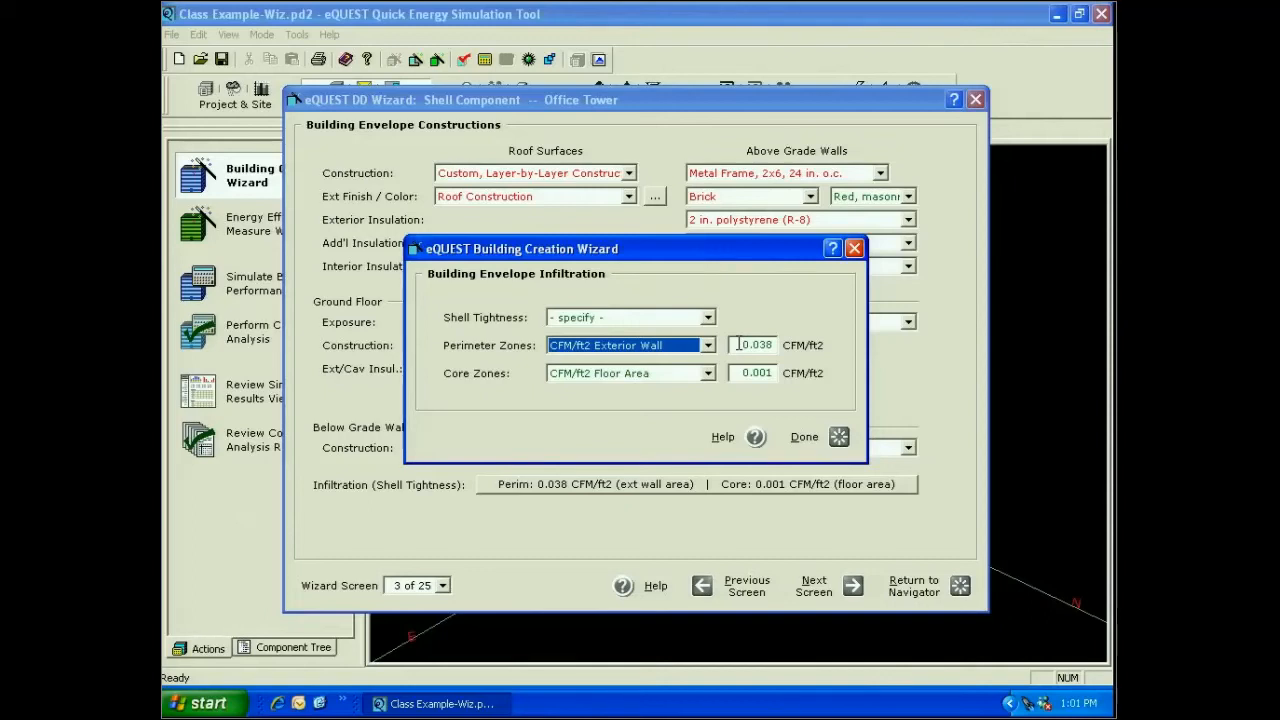
pyautogui.doubleClick(740, 344)
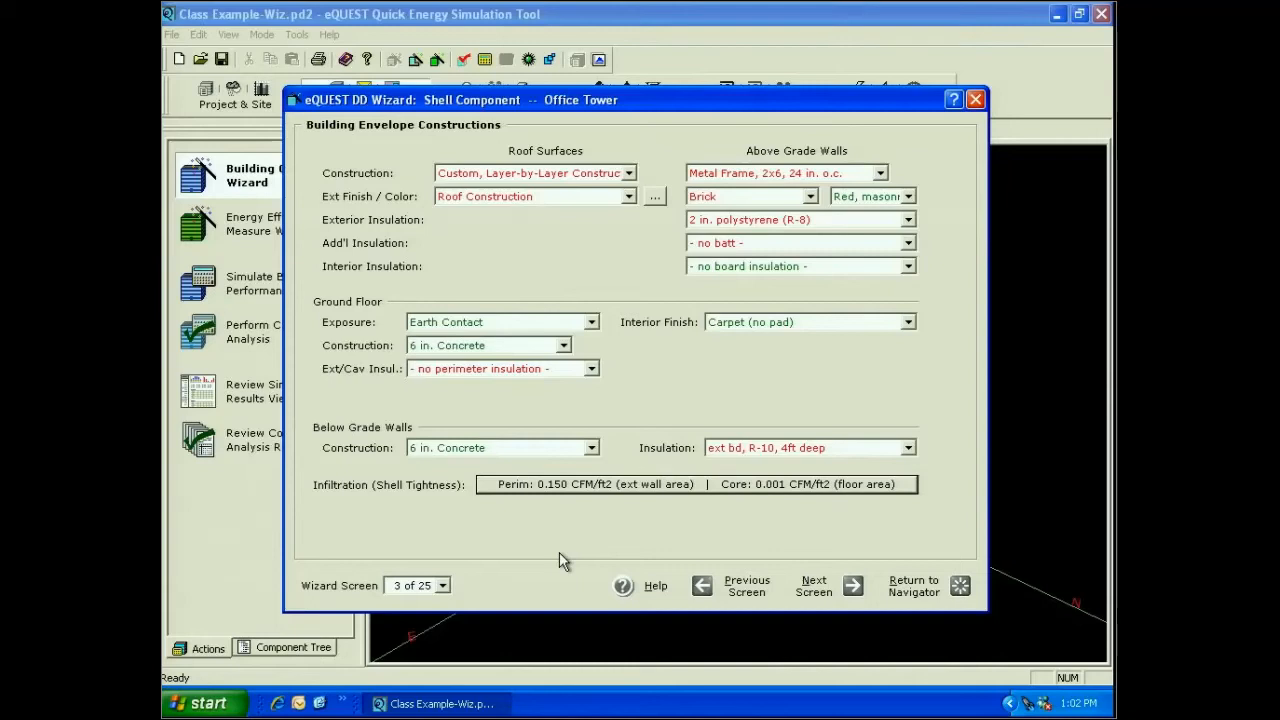
pyautogui.click(830, 586)
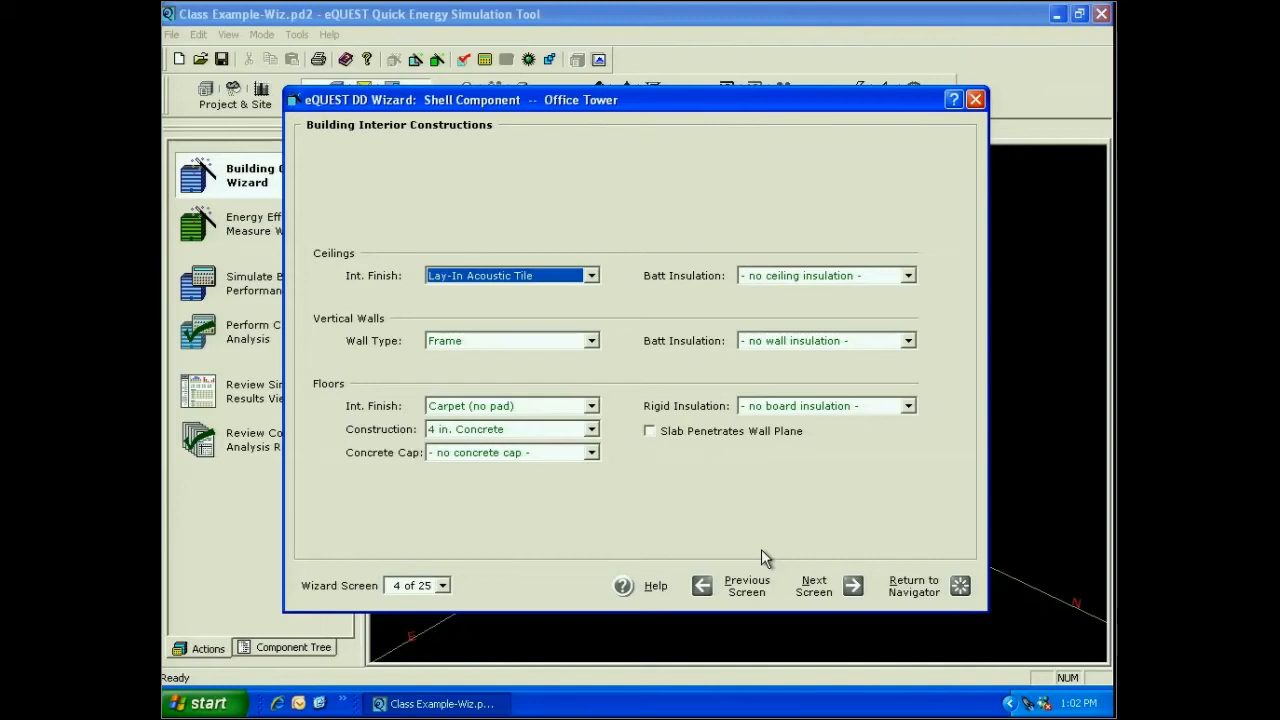
# Step: Examine the interior finish and batt insulation options for ceilings, and the type and batt insulation options for vertical walls
pyautogui.click(591, 276)
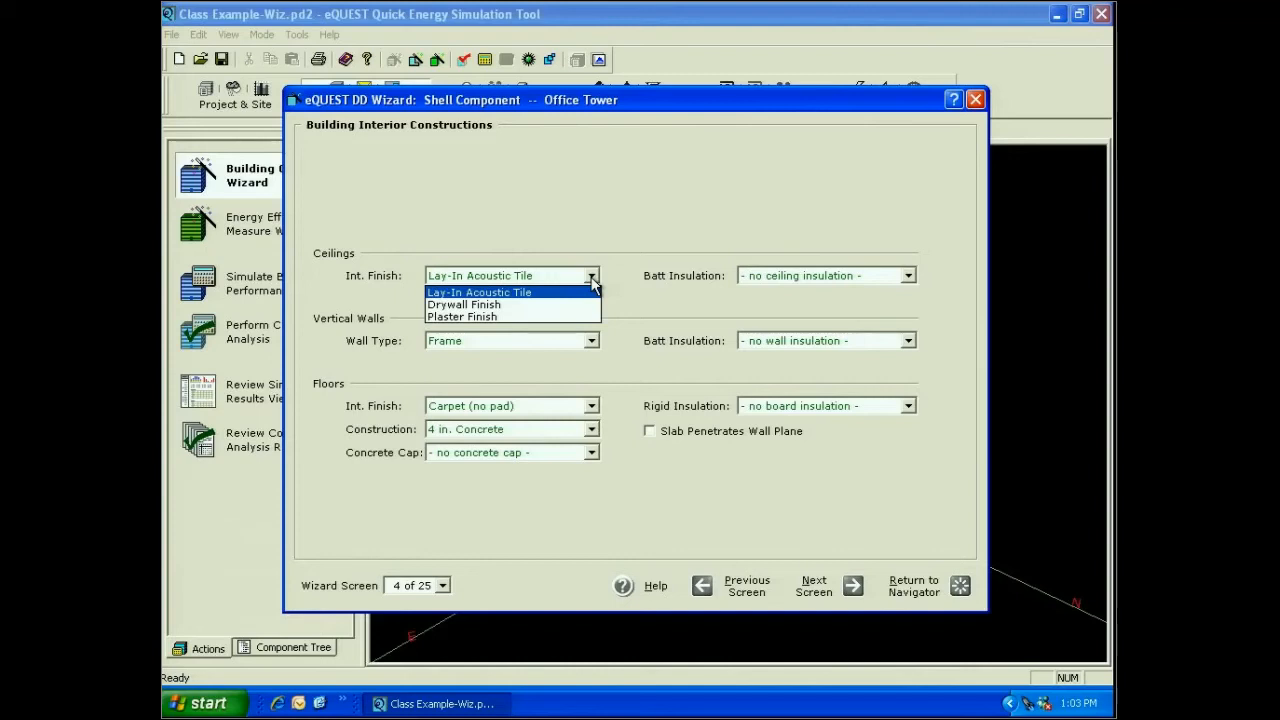
pyautogui.click(592, 281)
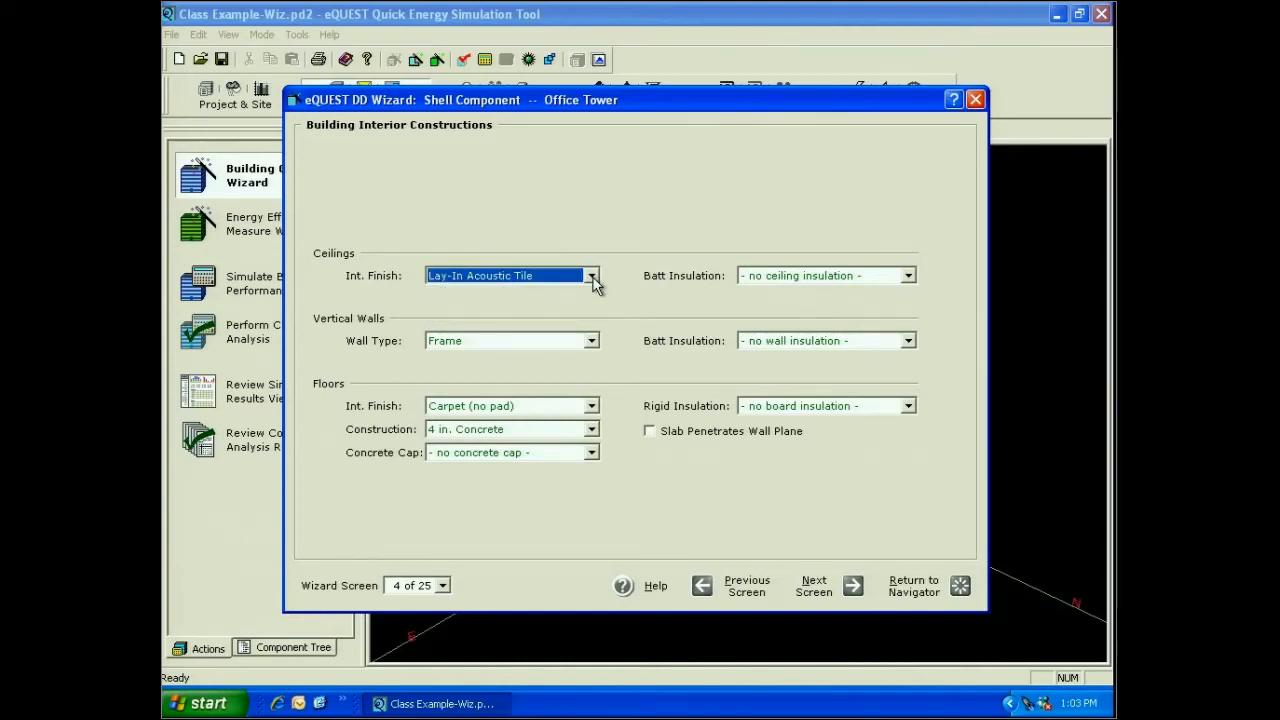
pyautogui.click(908, 278)
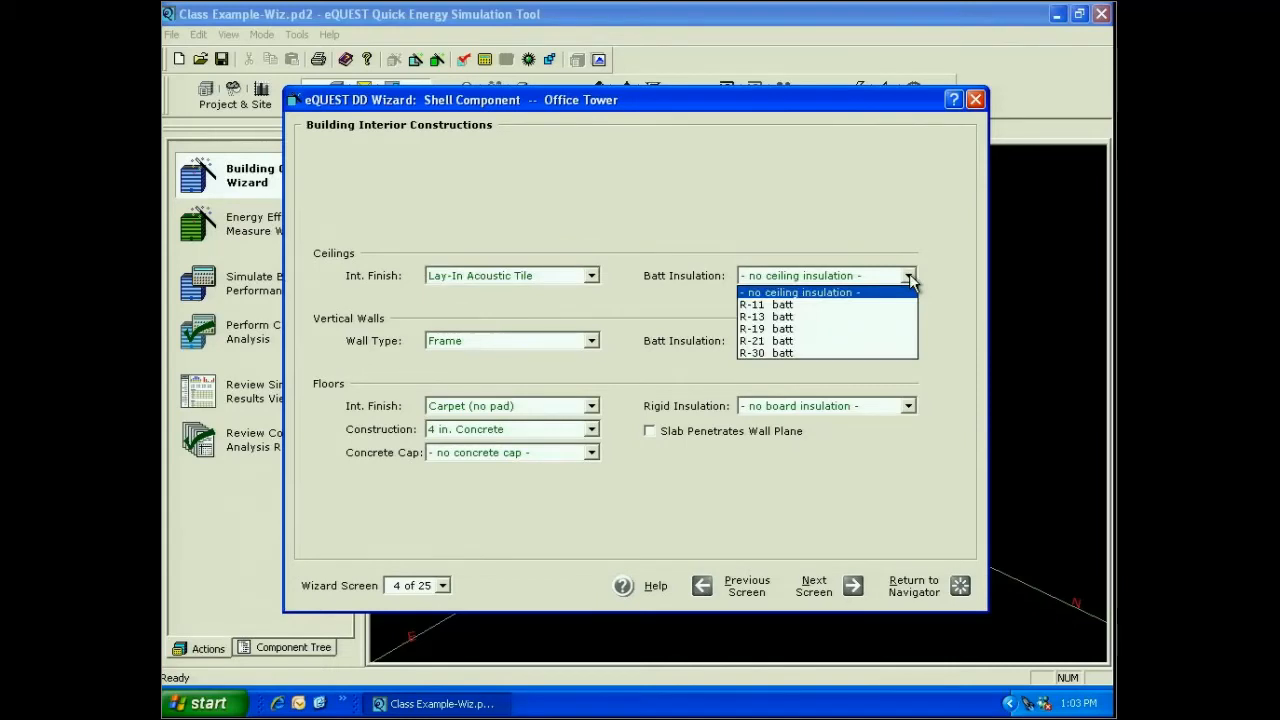
pyautogui.click(690, 294)
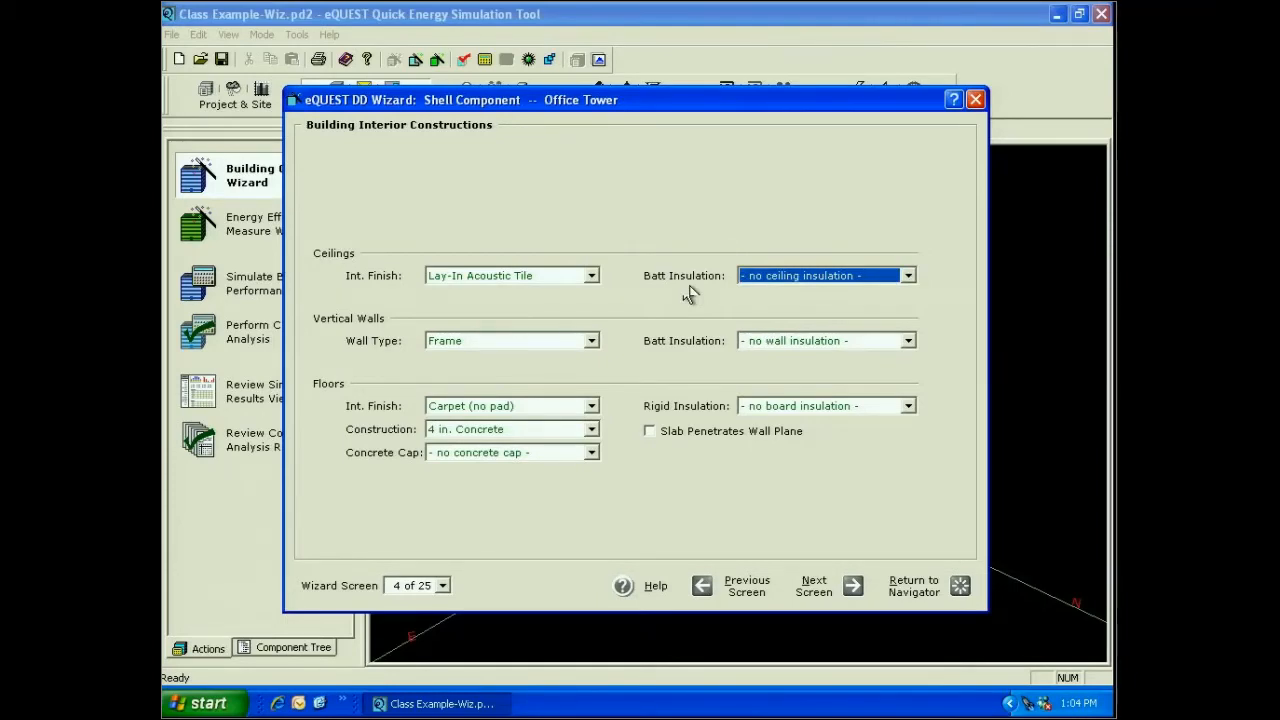
pyautogui.click(591, 342)
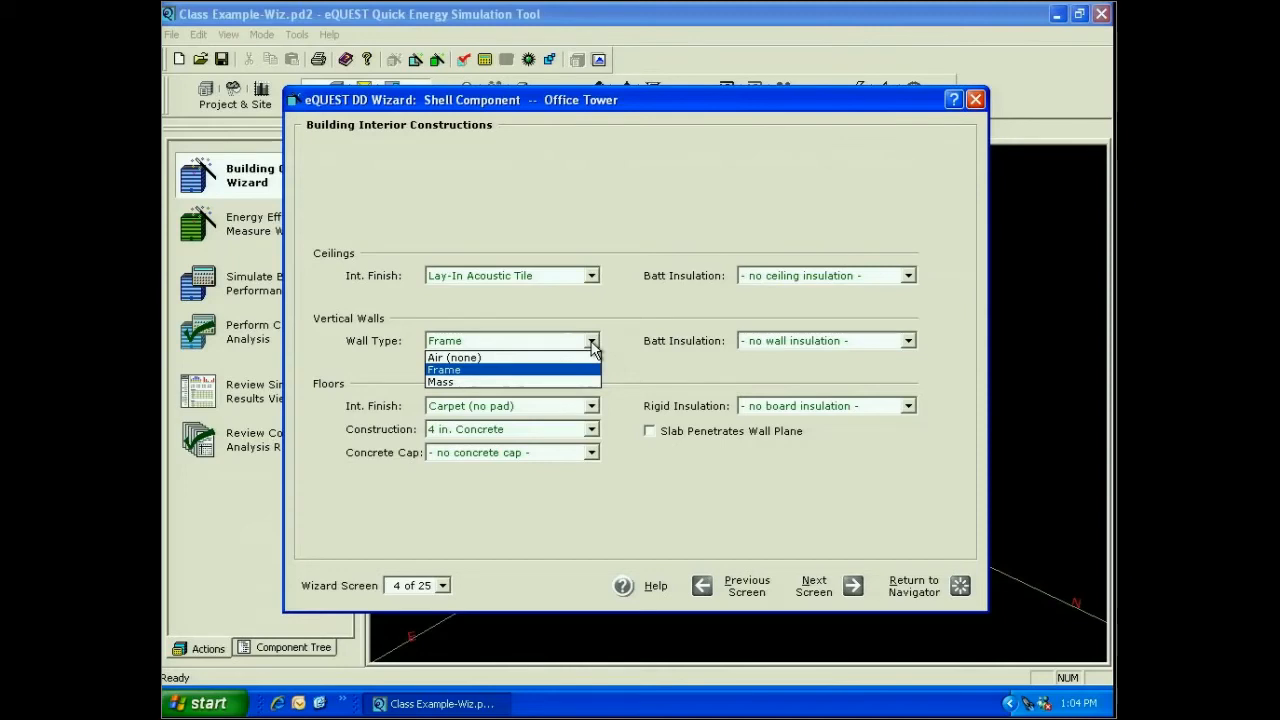
pyautogui.click(592, 343)
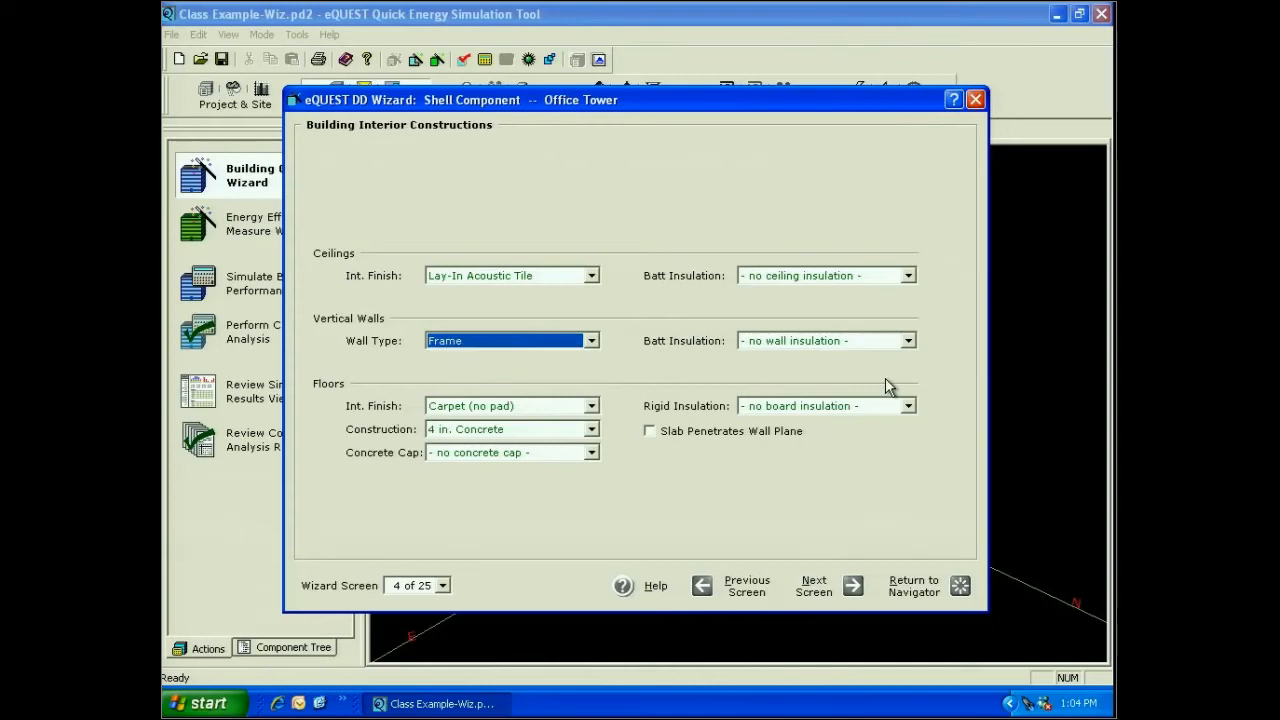
pyautogui.click(908, 341)
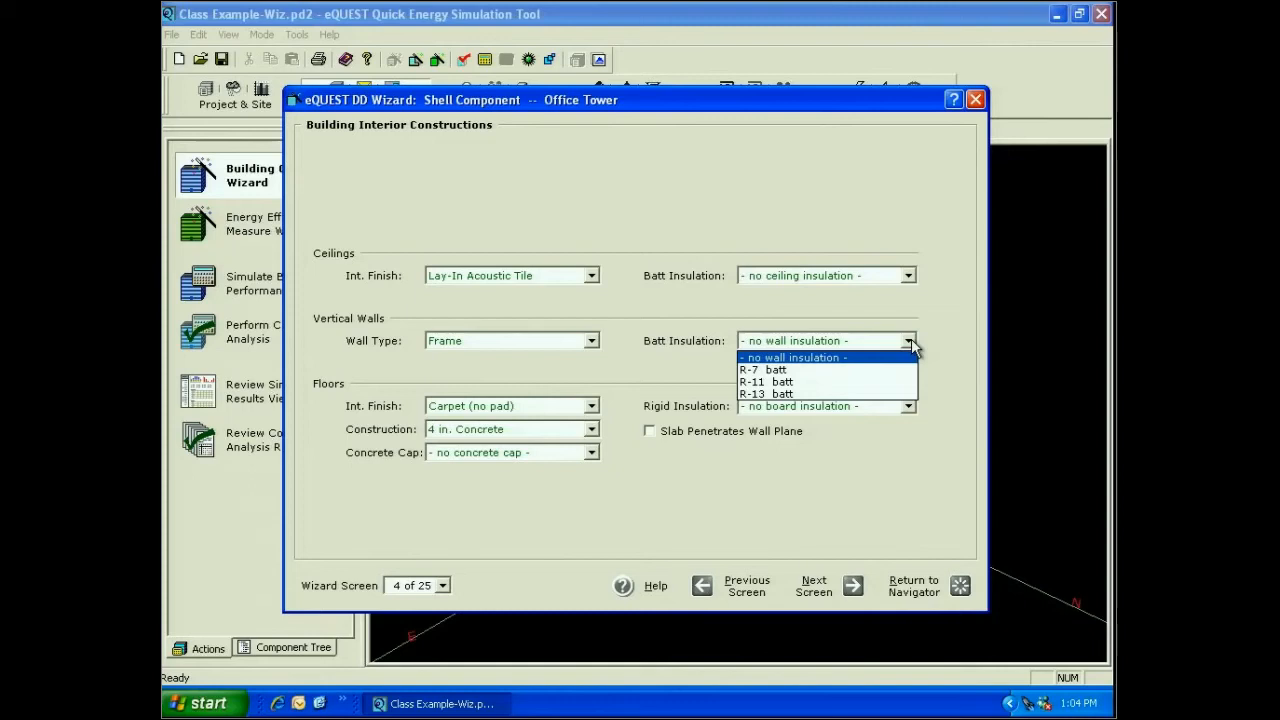
pyautogui.click(912, 345)
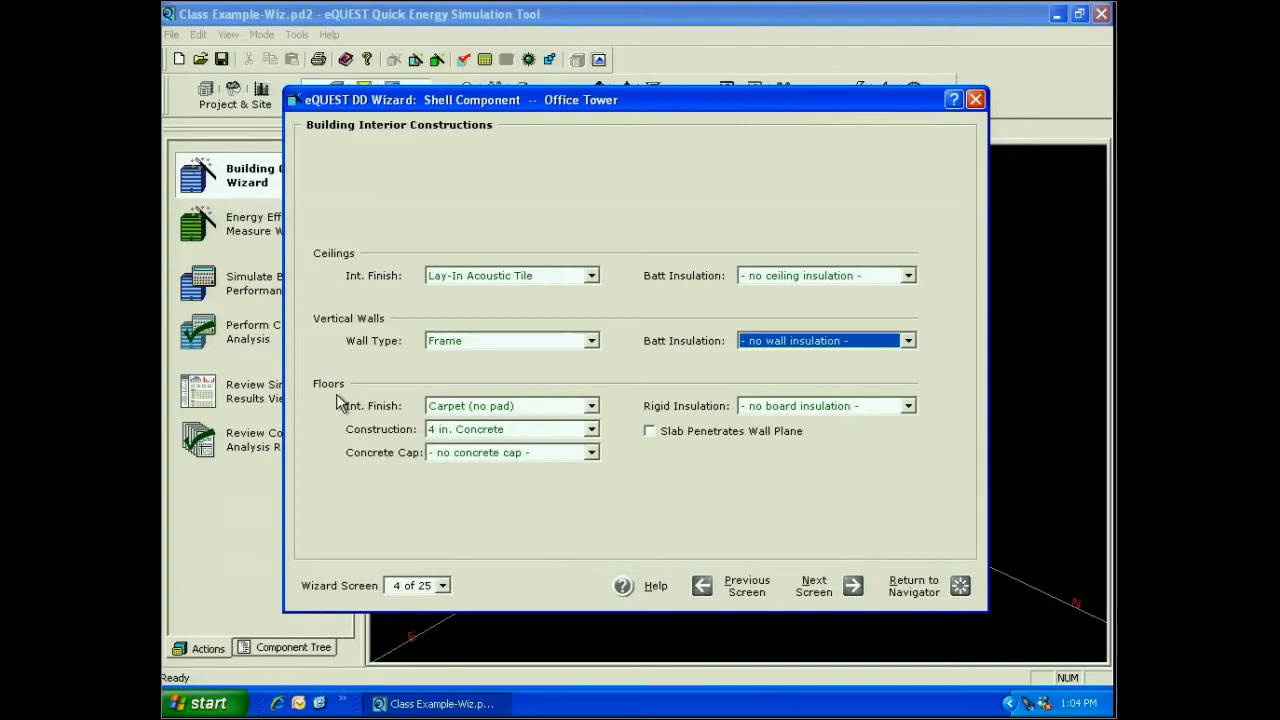
# Step: Examine the floor finish, construction, concrete cap and rigid insulation options, and advance to the Exterior Doors screen
pyautogui.click(591, 406)
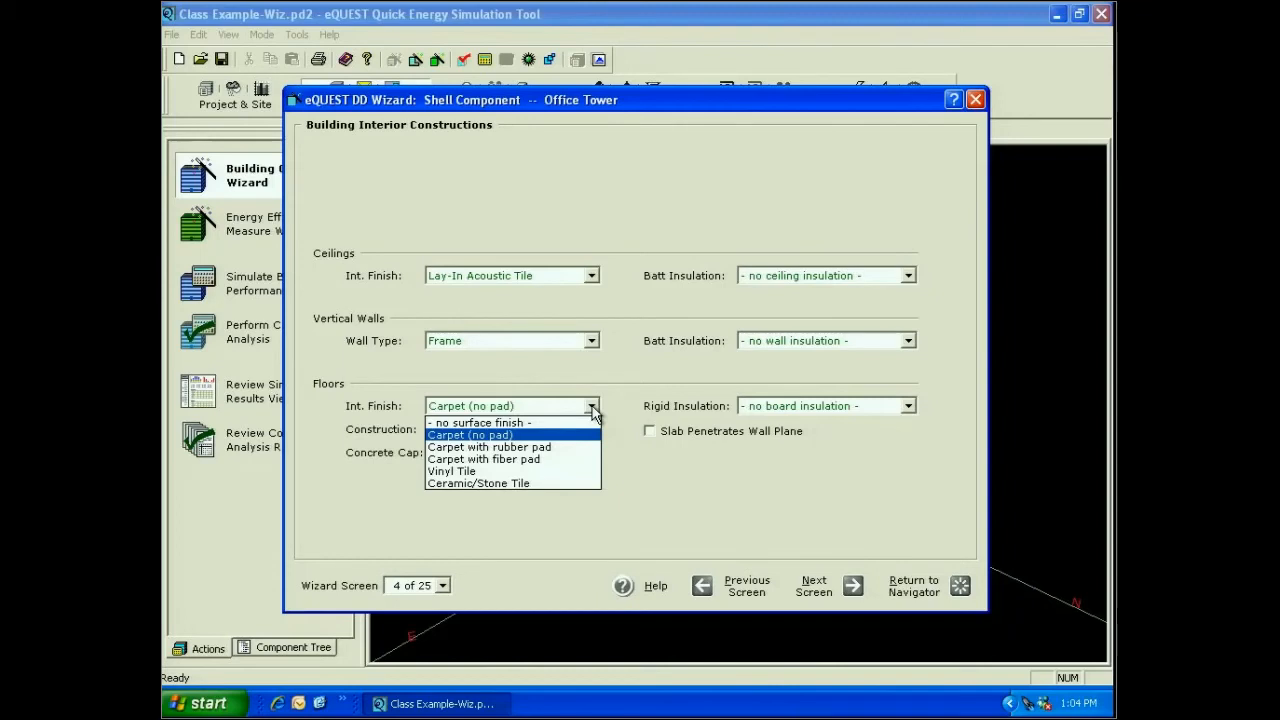
pyautogui.click(593, 410)
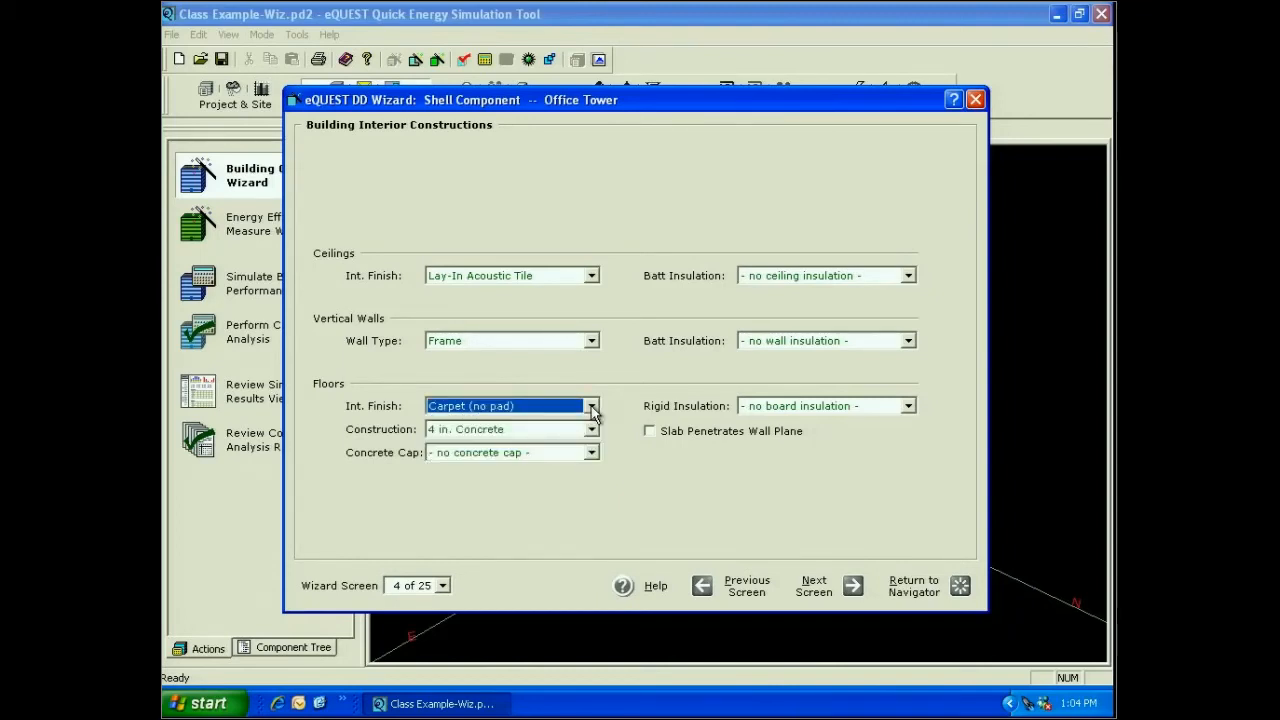
pyautogui.click(592, 430)
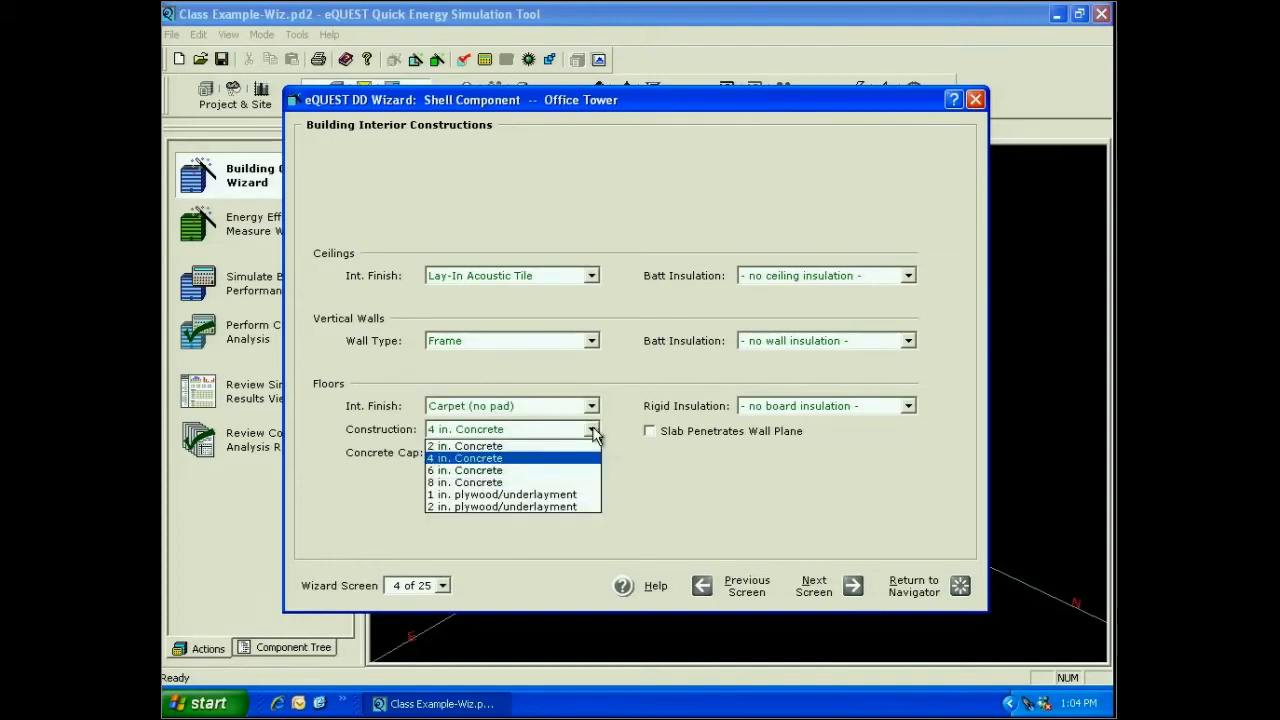
pyautogui.click(592, 432)
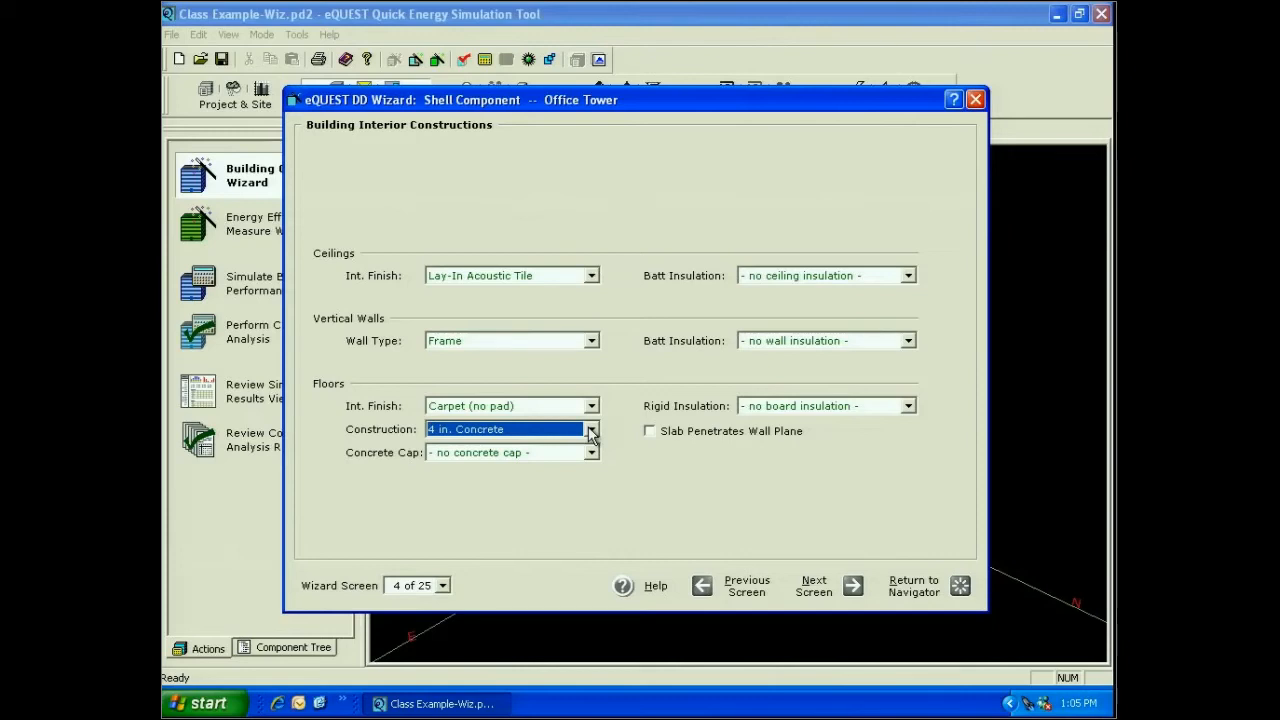
pyautogui.click(592, 453)
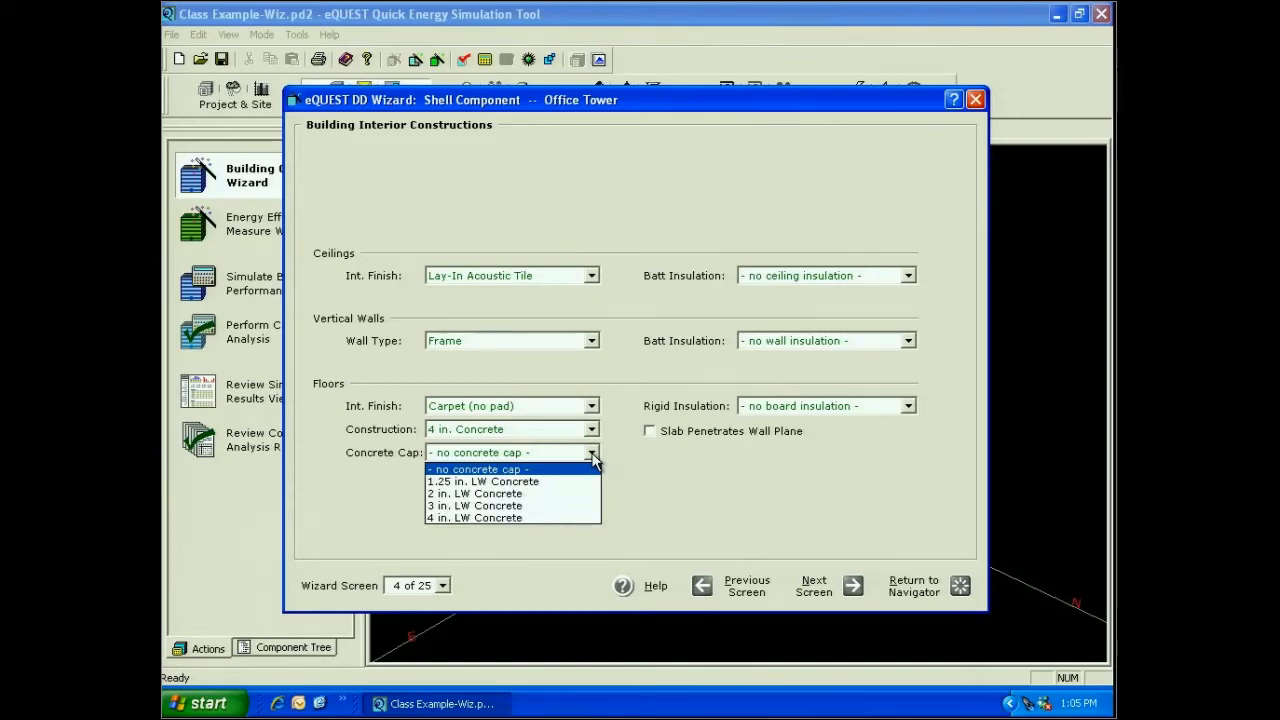
pyautogui.click(727, 538)
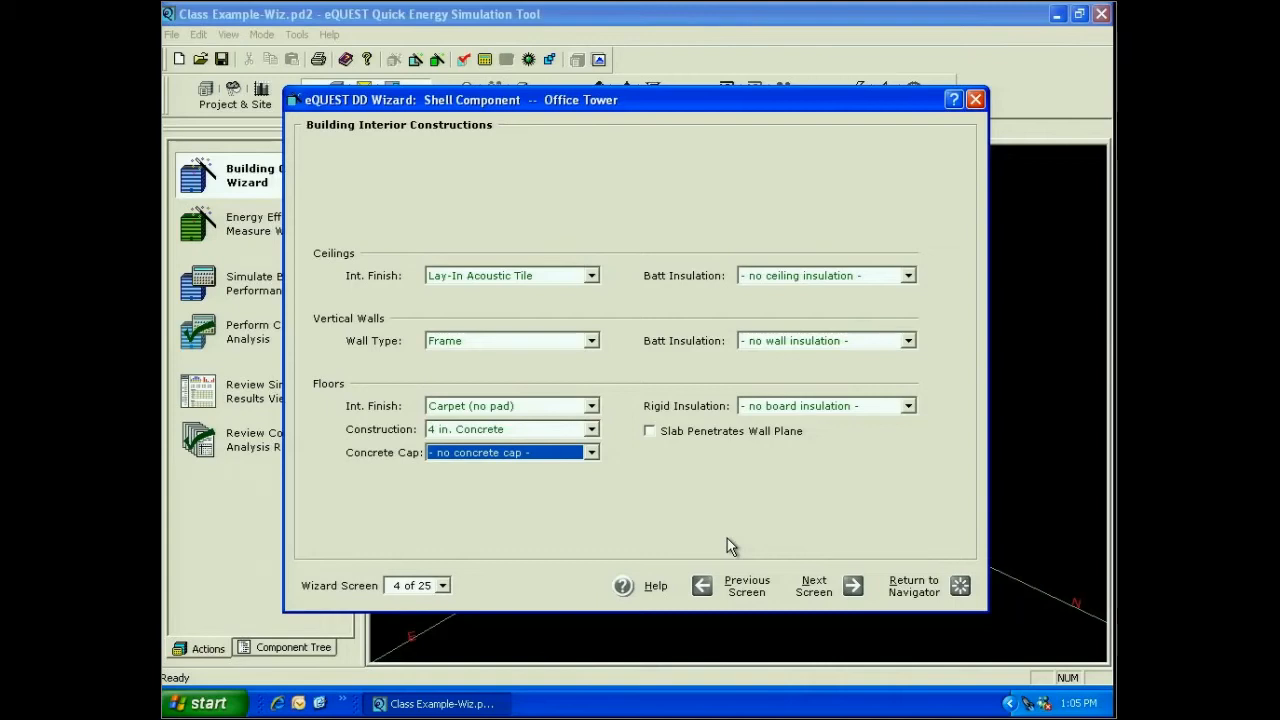
pyautogui.click(908, 406)
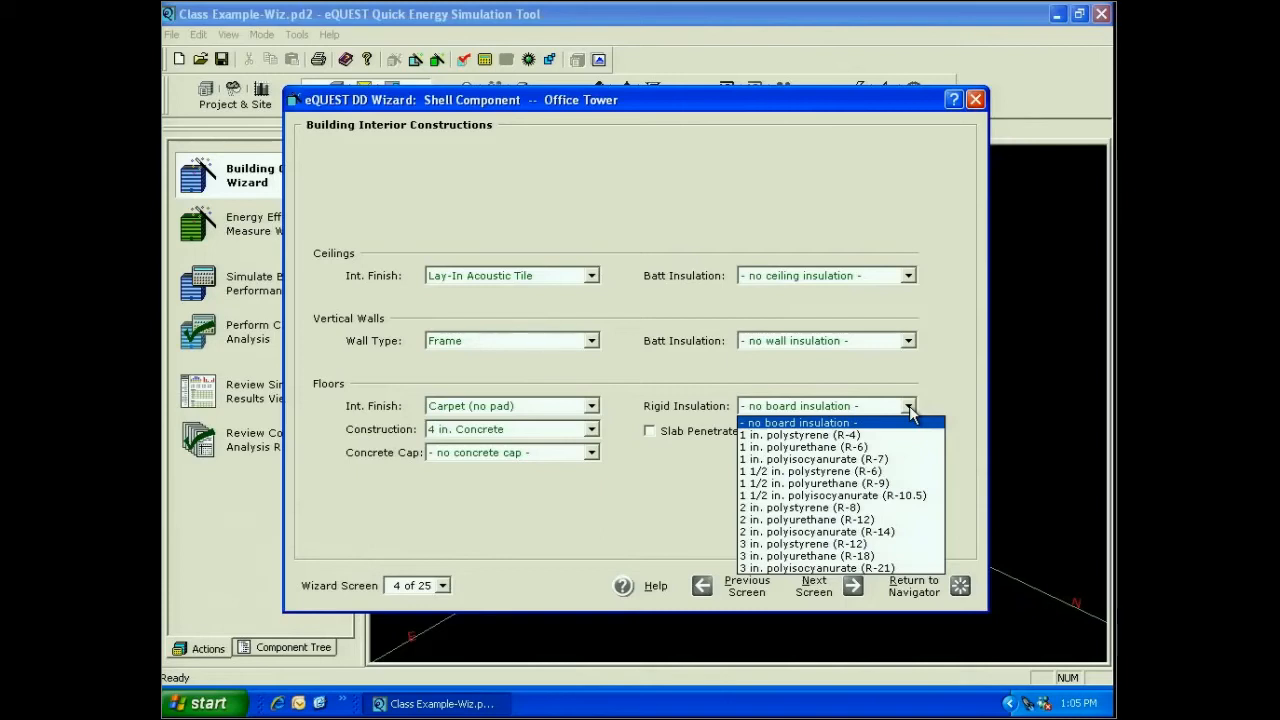
pyautogui.click(909, 410)
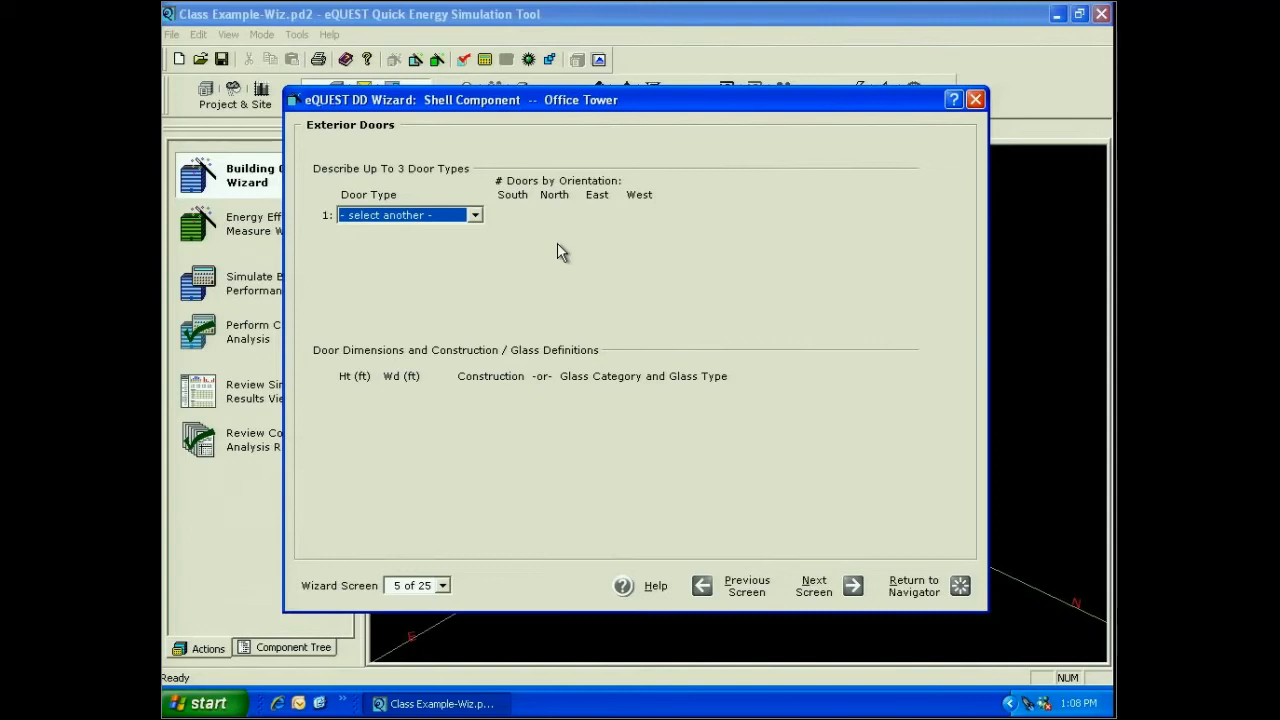
# Step: Define door type 1 as Opaque with 0 doors on the south and north orientations
pyautogui.click(475, 215)
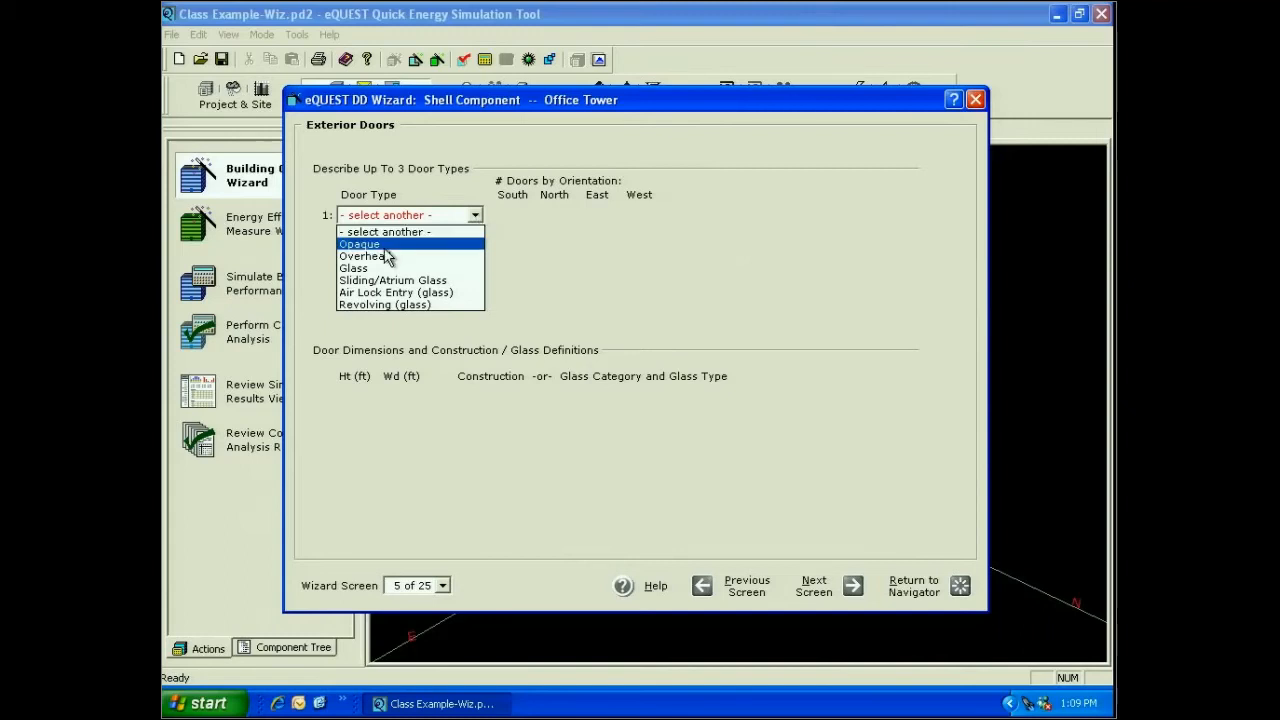
pyautogui.click(384, 247)
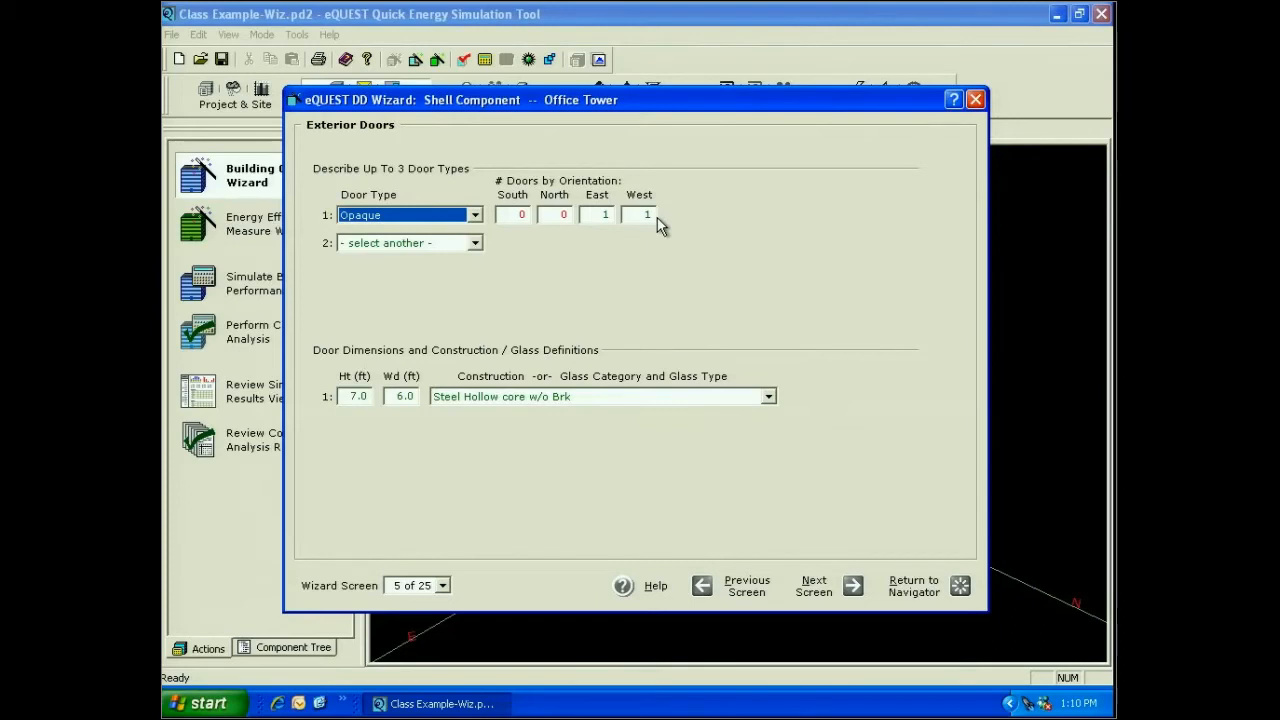
pyautogui.click(475, 243)
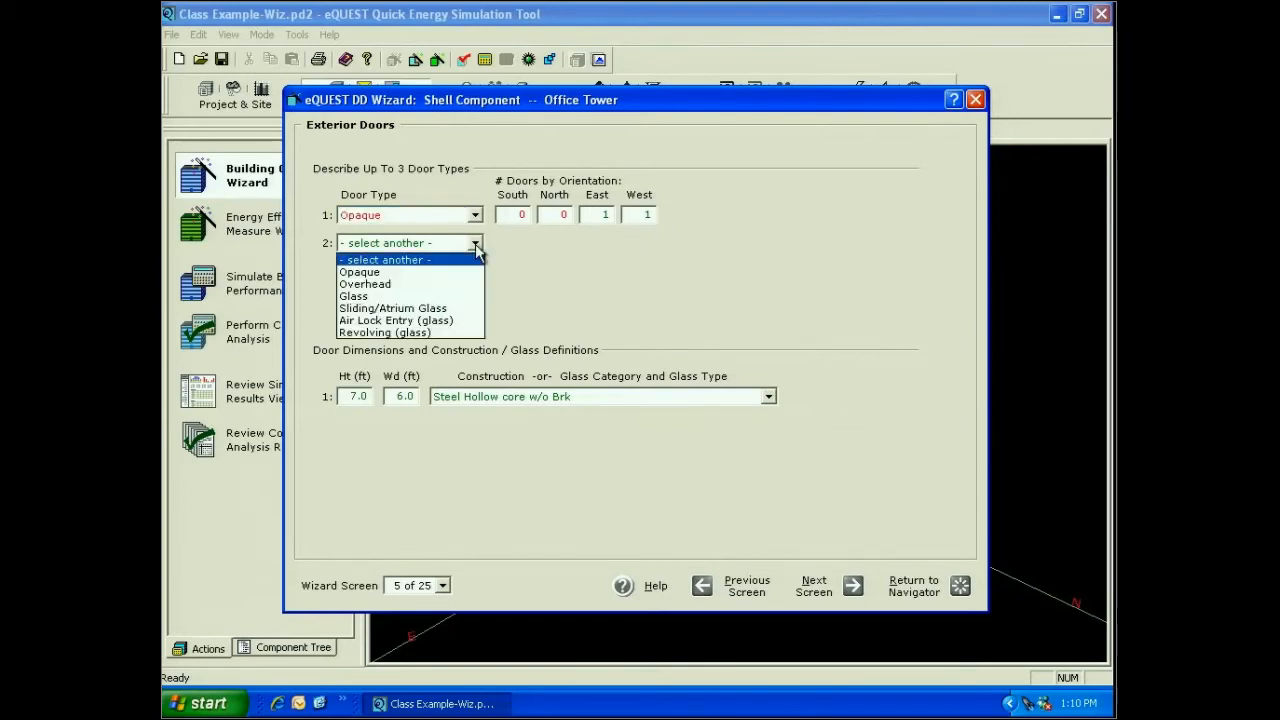
pyautogui.click(393, 298)
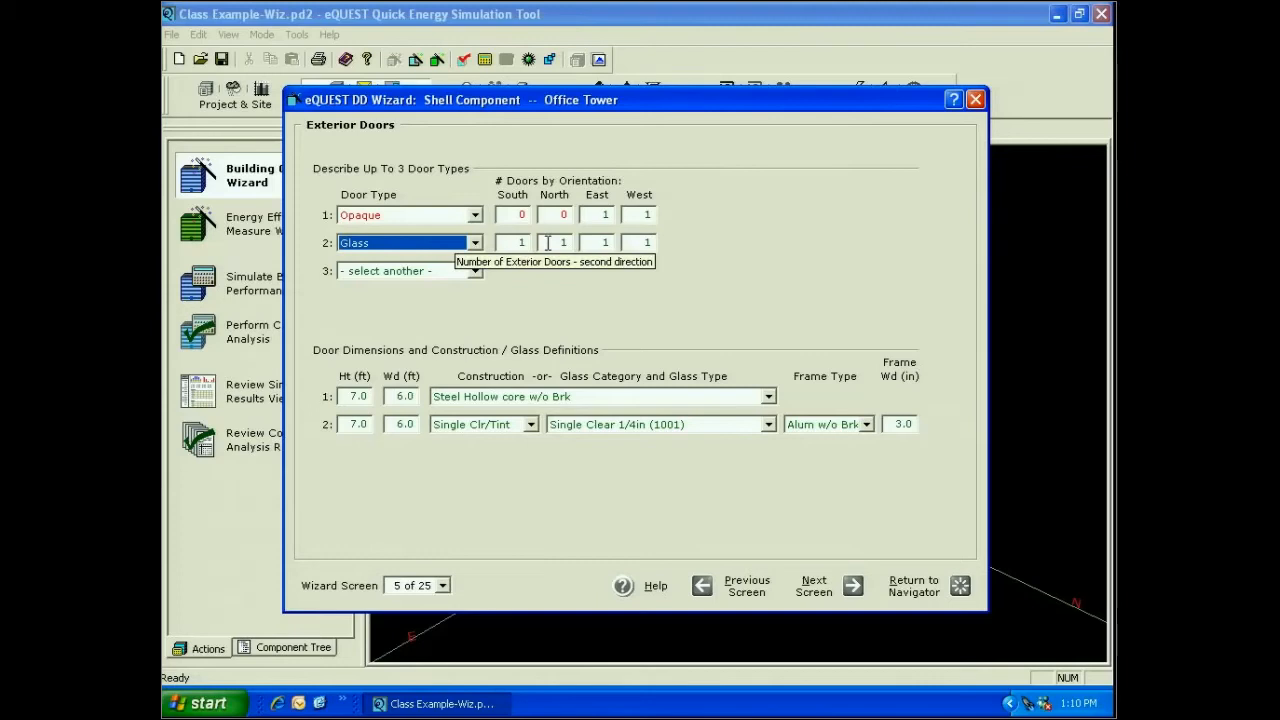
pyautogui.press('Tab')
pyautogui.press('Tab')
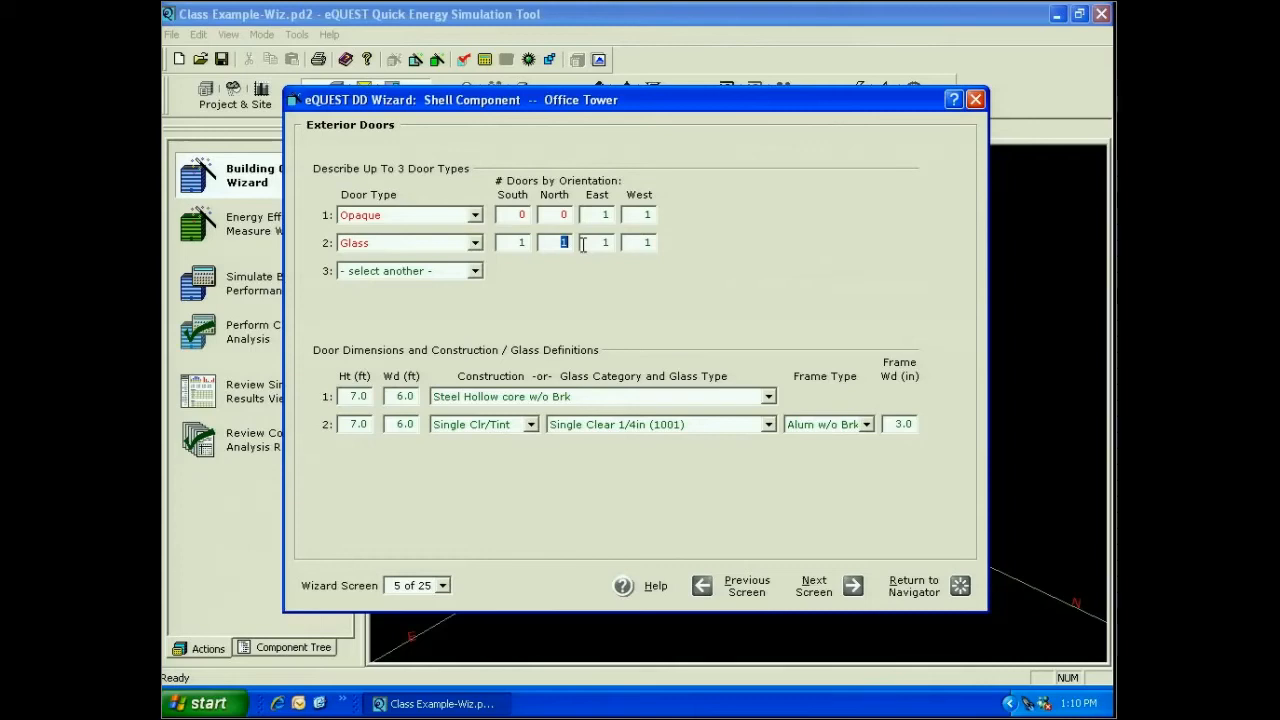
pyautogui.click(475, 243)
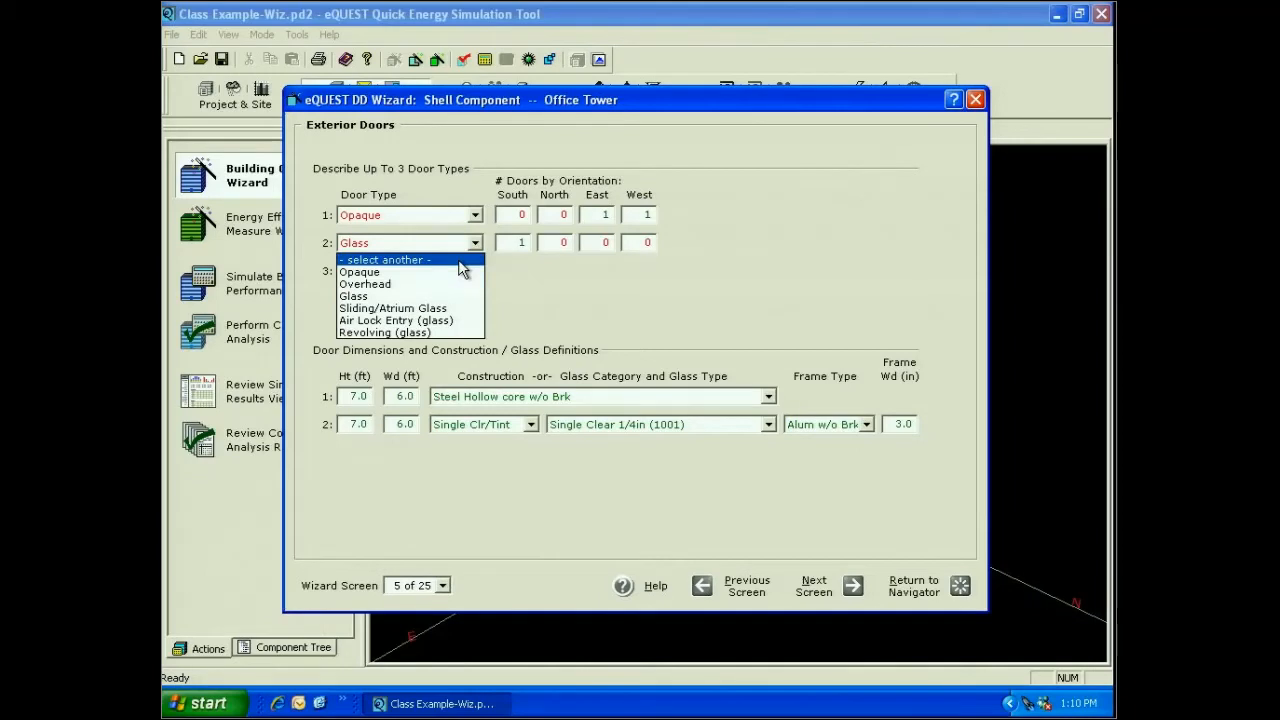
pyautogui.click(462, 260)
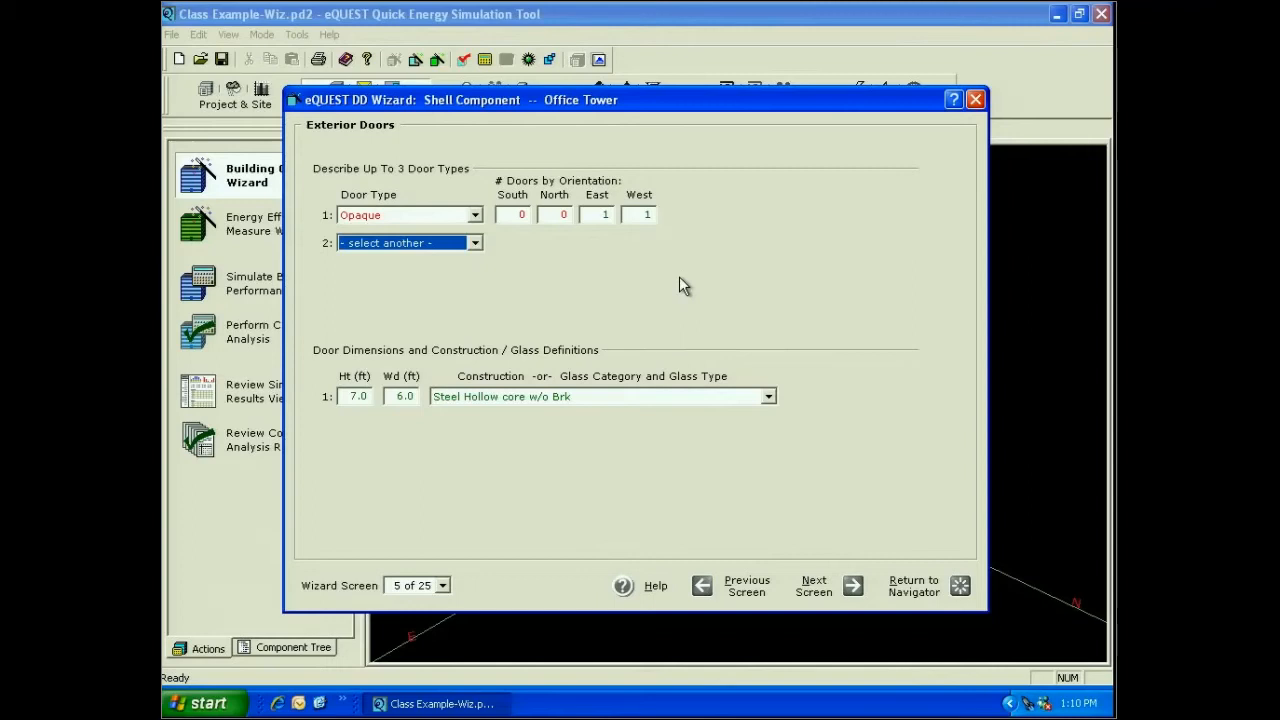
# Step: Define door type 2 as Glass with 0 north, east and west doors, and restore the opaque door's default width
pyautogui.click(475, 243)
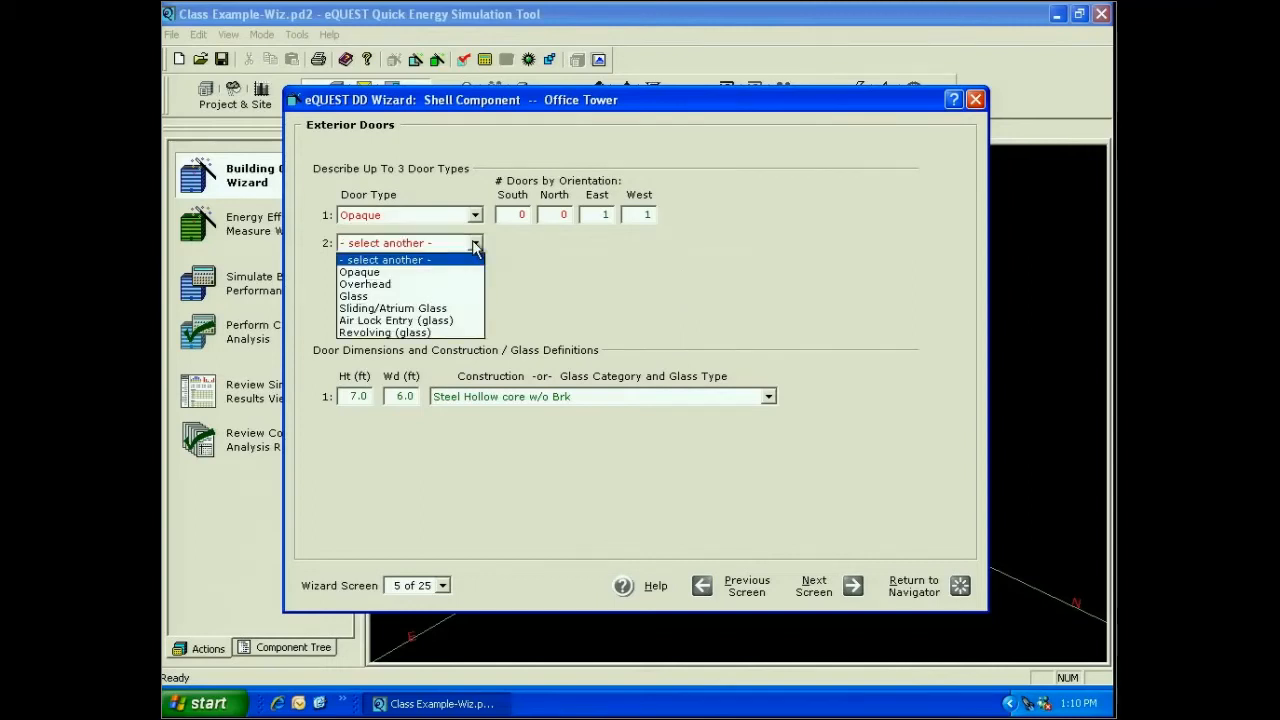
pyautogui.click(353, 296)
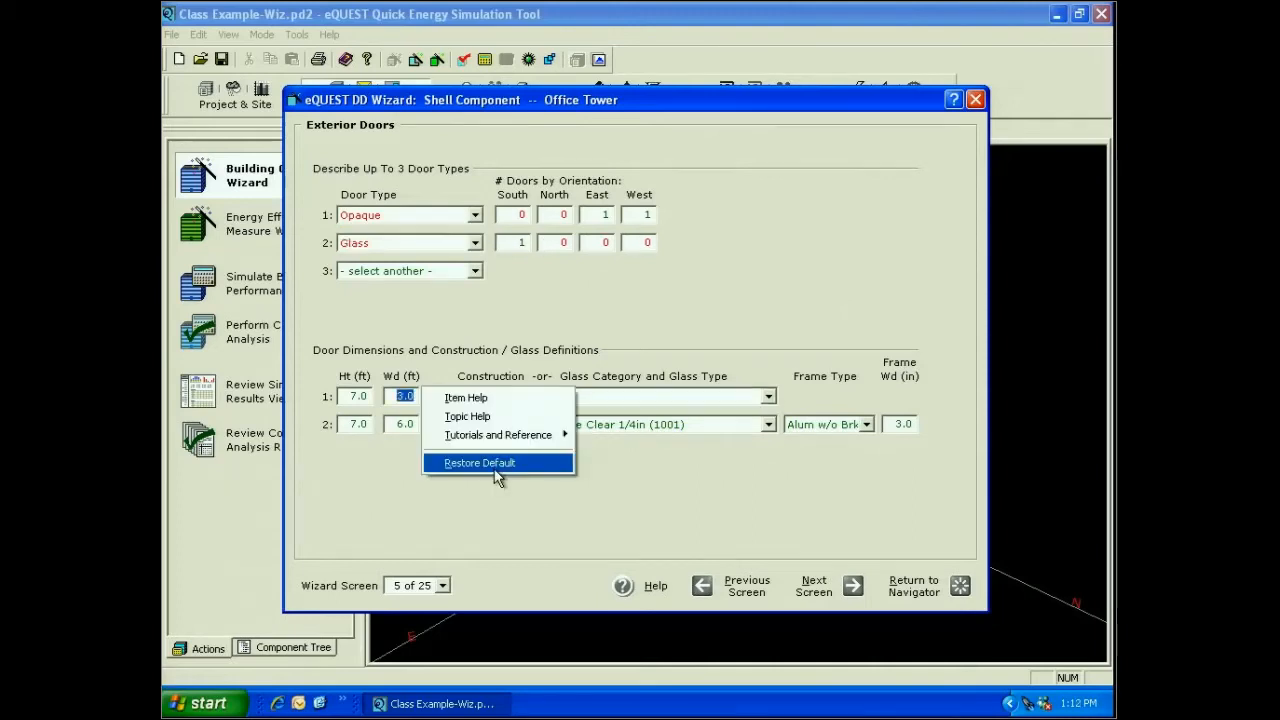
pyautogui.click(500, 463)
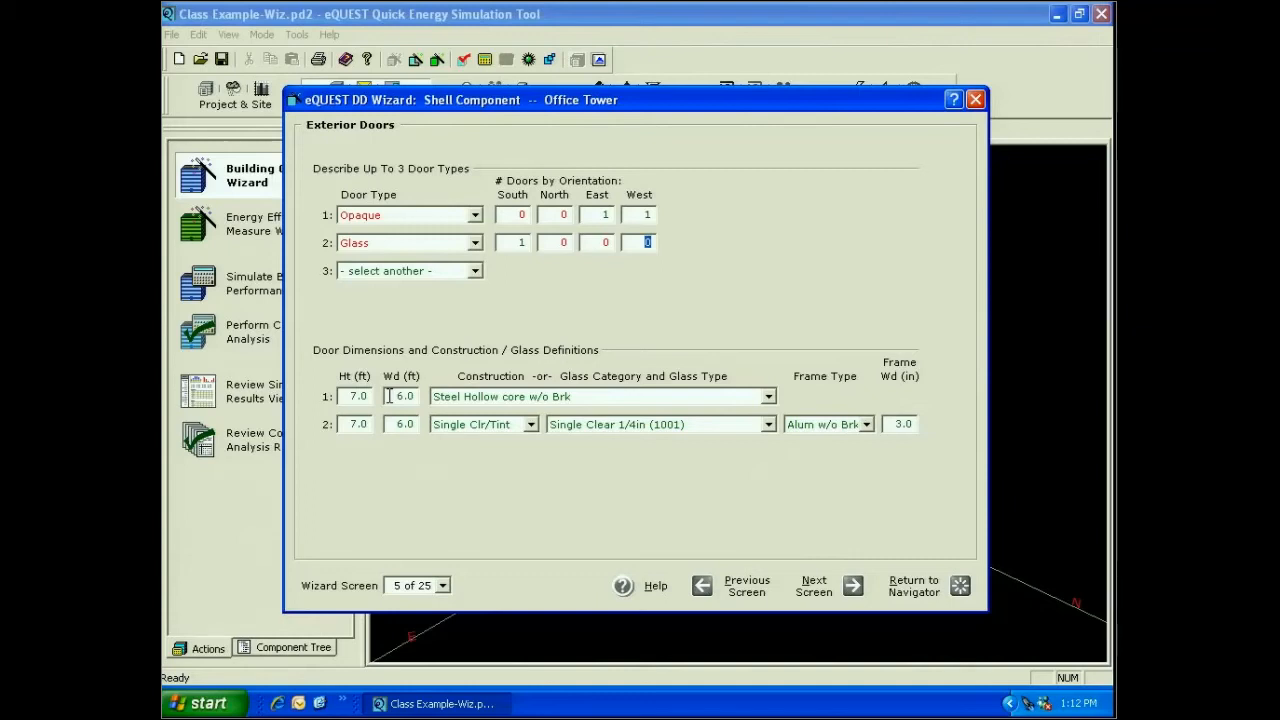
# Step: Set the opaque door's width to 3 ft and its construction to Steel, Polyurethane core w/ Brk
pyautogui.click(398, 396)
pyautogui.write('3')
pyautogui.click(768, 397)
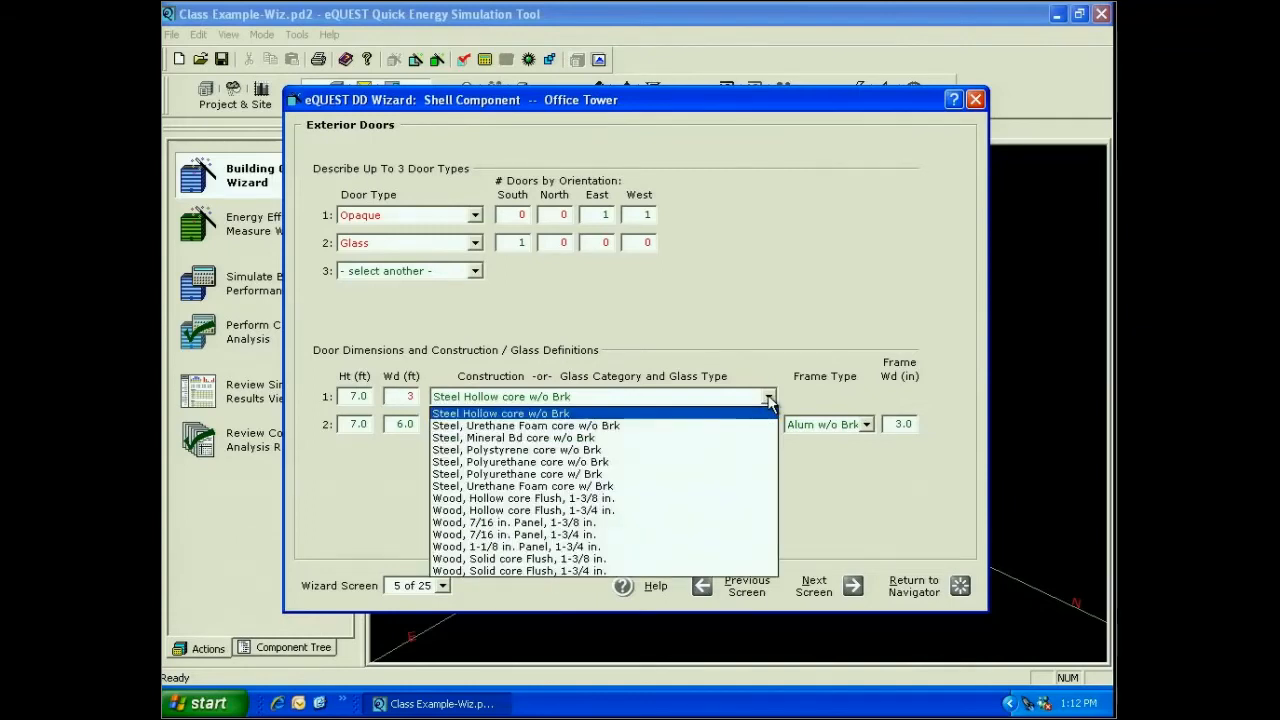
pyautogui.click(707, 474)
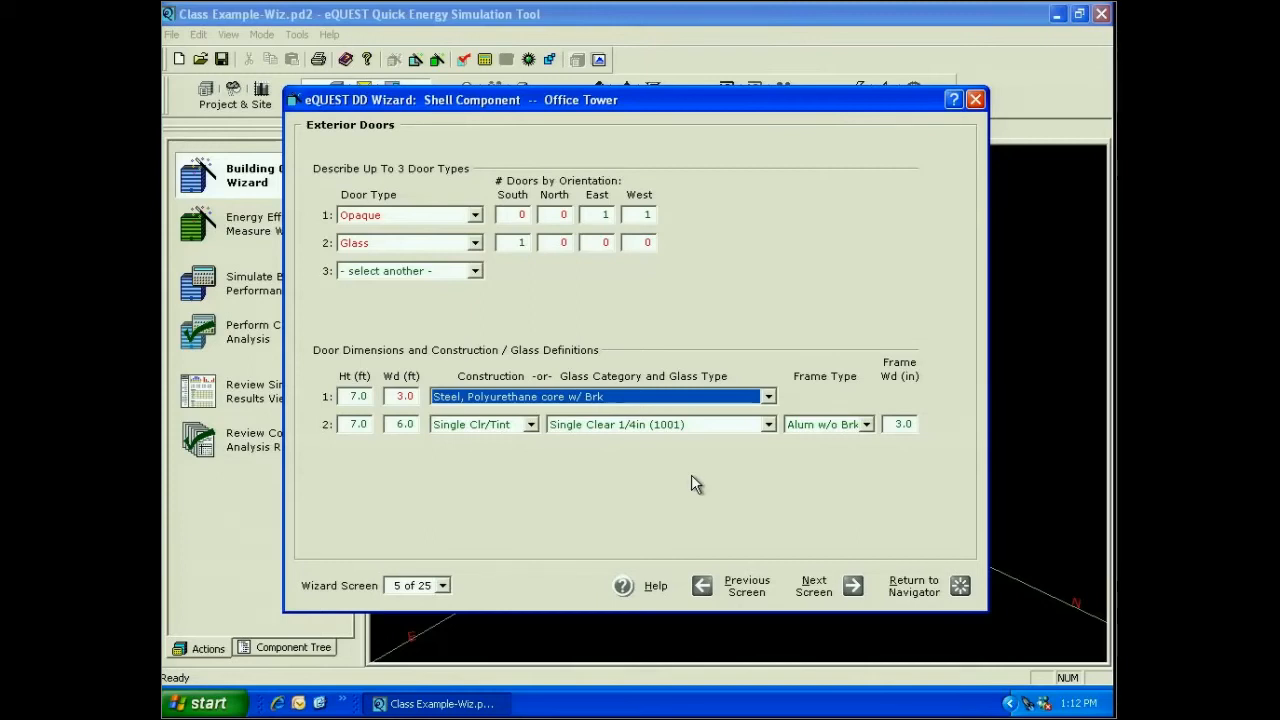
# Step: Examine the glass door's glass category and glass type options, keeping Single Clr/Tint with Single Clear 1/4in (1001)
pyautogui.click(531, 425)
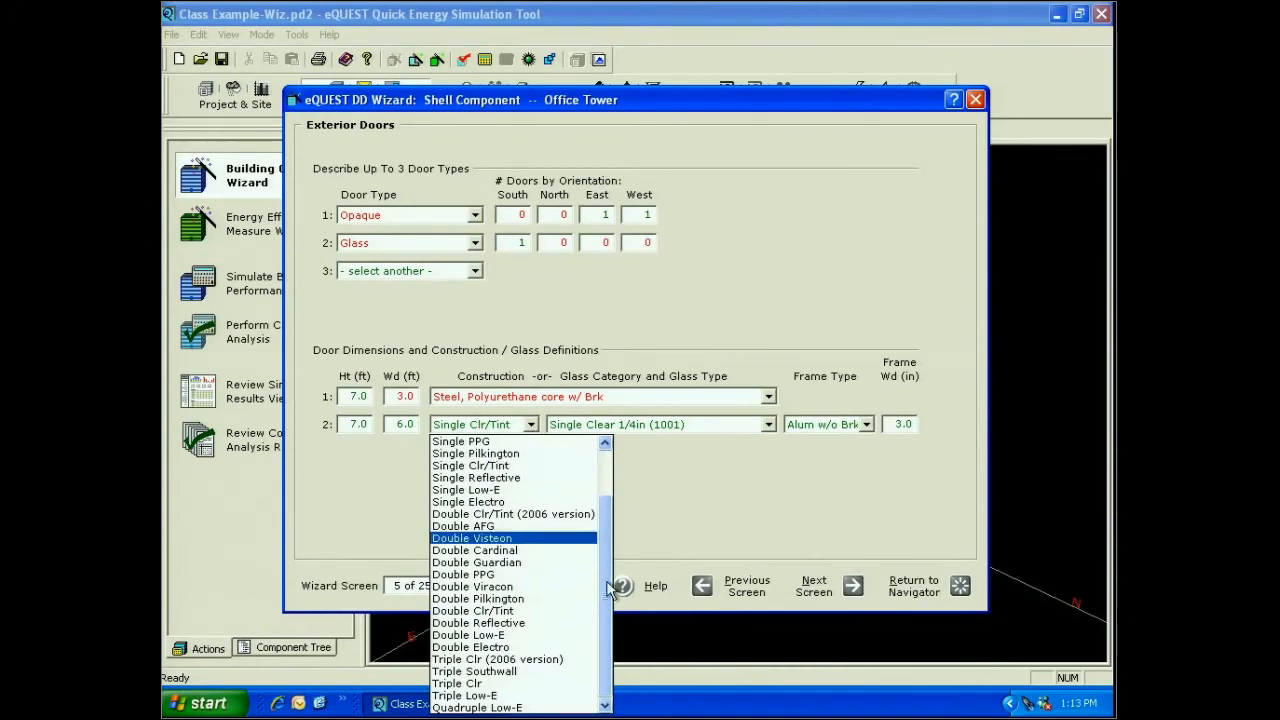
pyautogui.moveTo(607, 590); pyautogui.dragTo(603, 494)
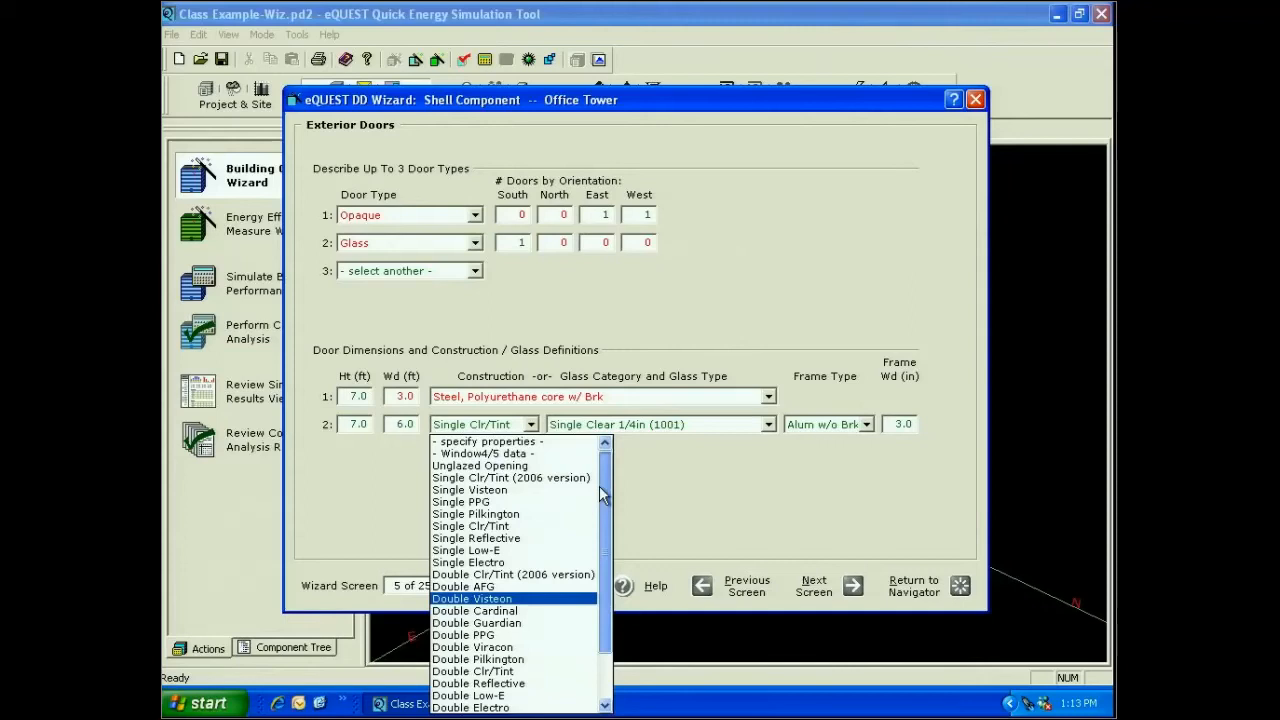
pyautogui.moveTo(599, 486); pyautogui.dragTo(595, 561)
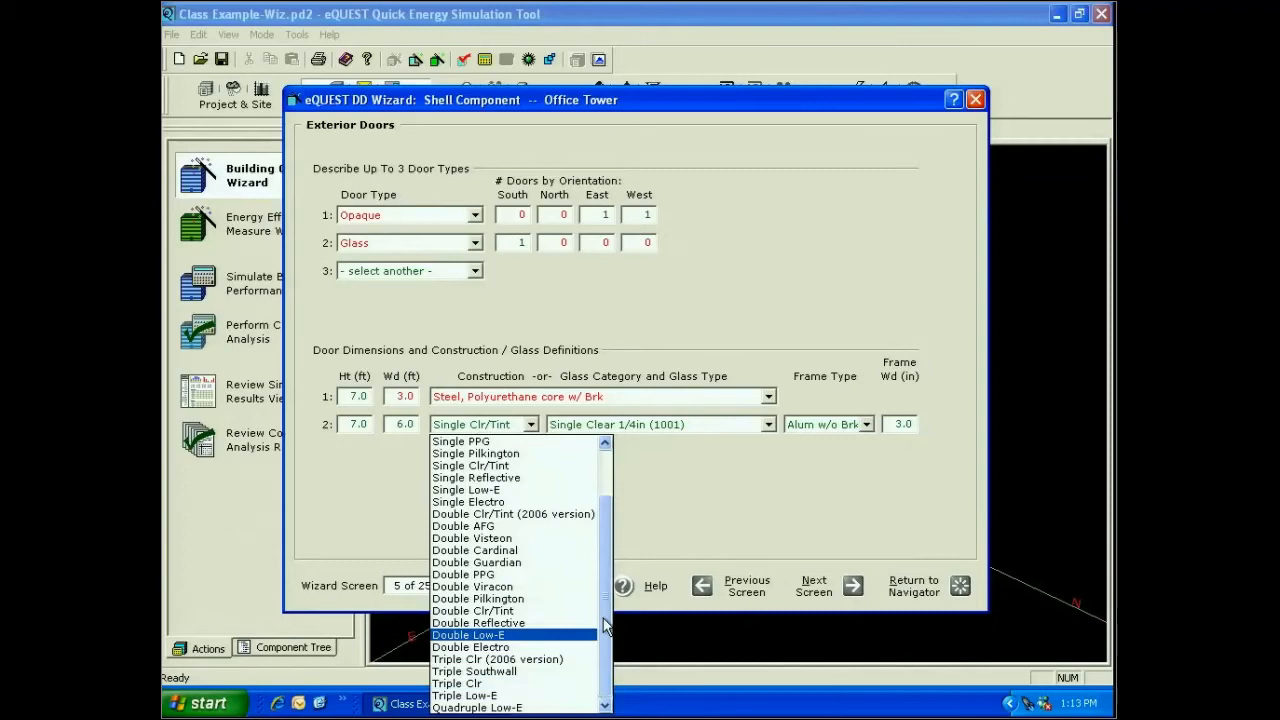
pyautogui.moveTo(604, 626); pyautogui.dragTo(604, 581)
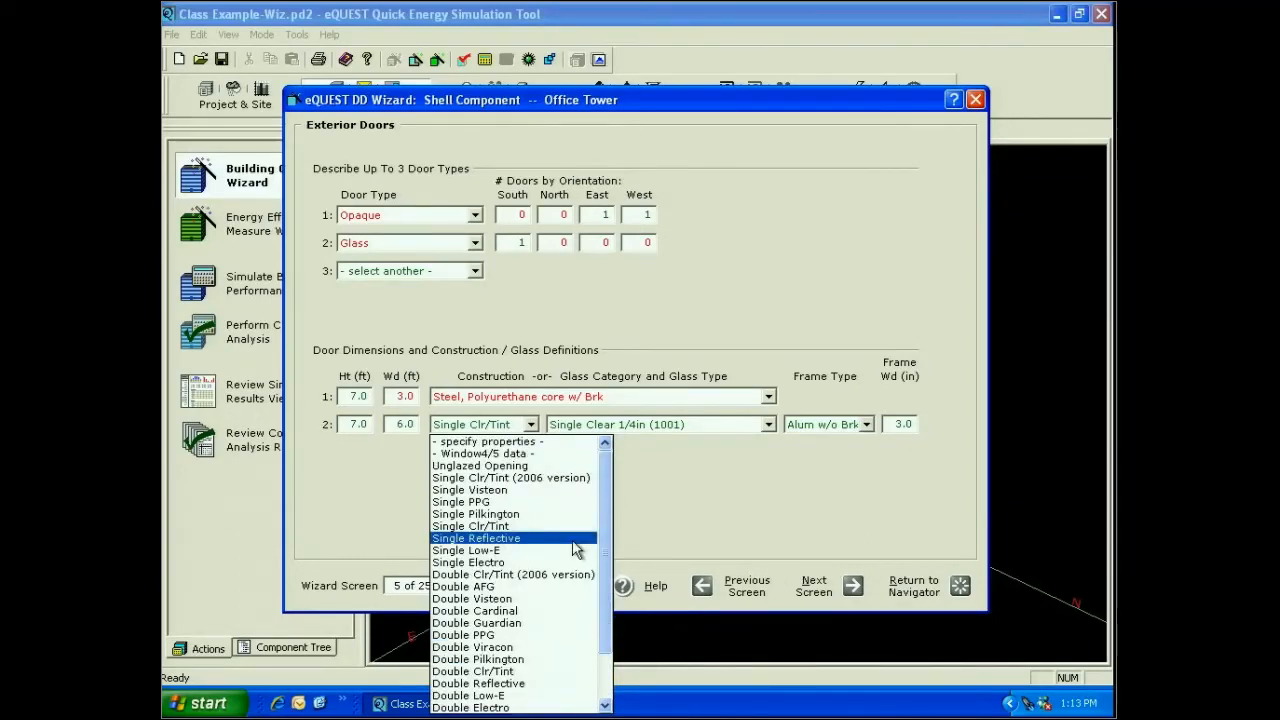
pyautogui.click(859, 432)
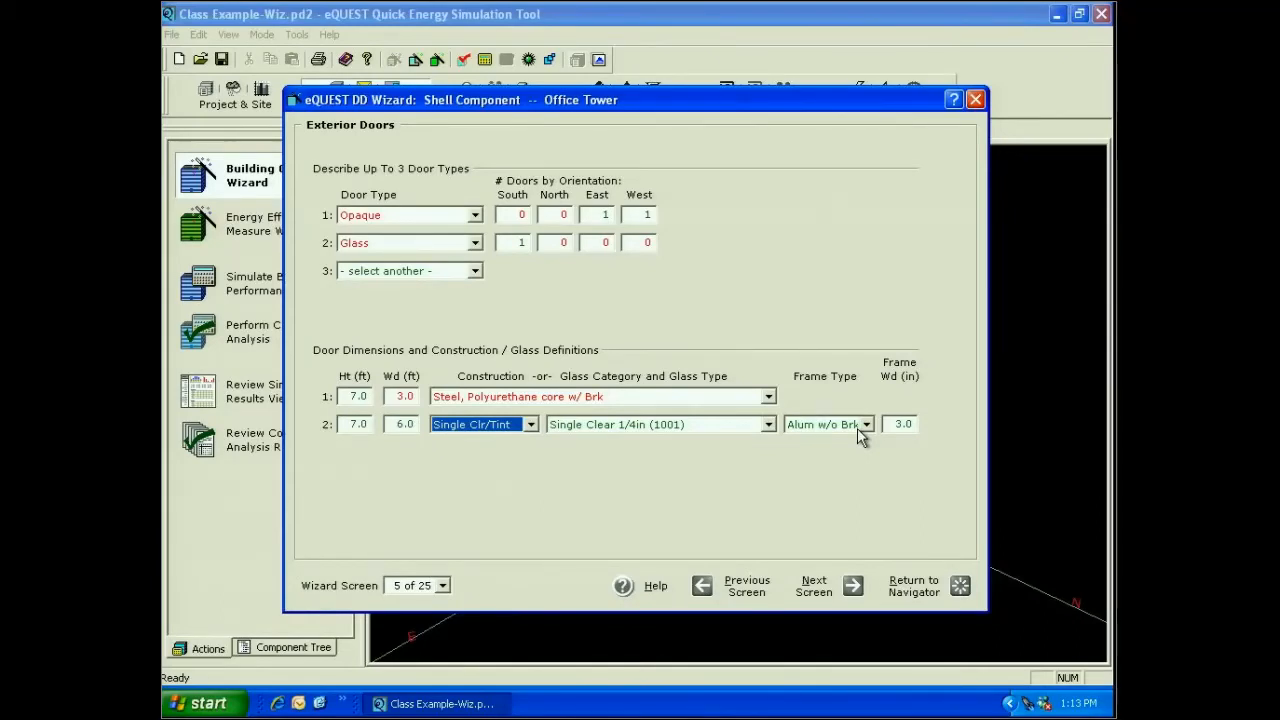
pyautogui.click(768, 425)
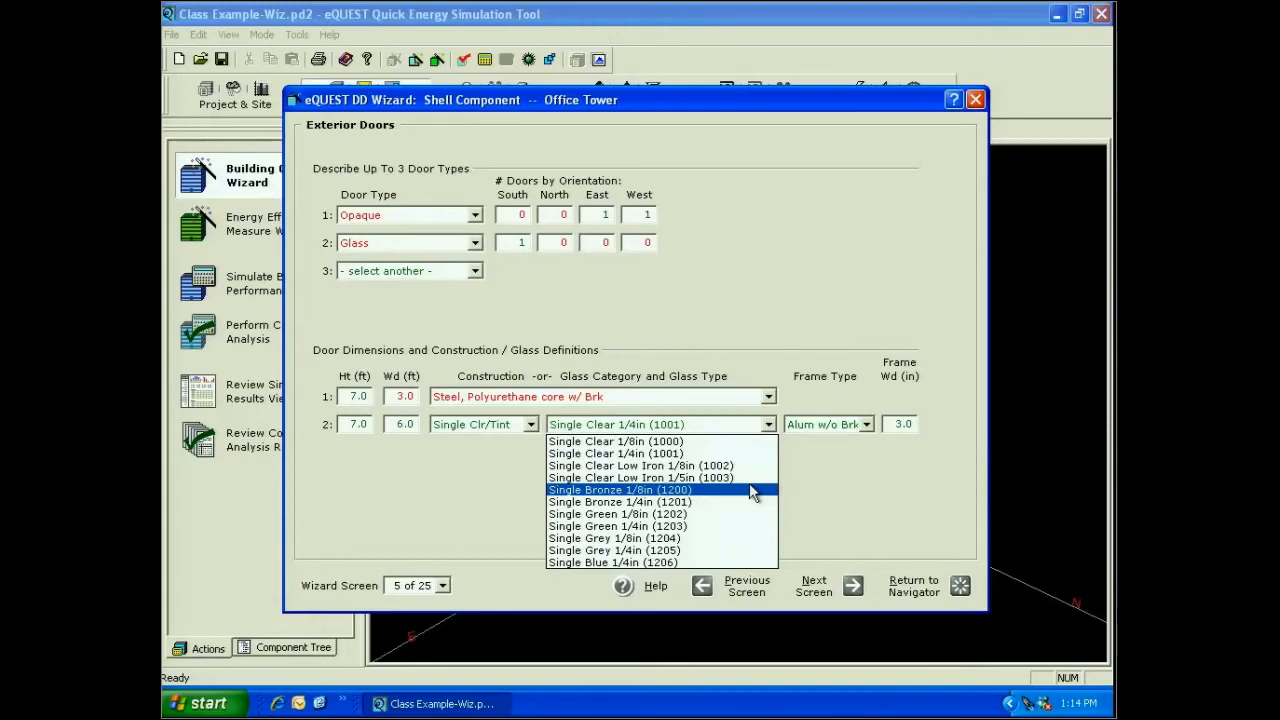
pyautogui.click(726, 453)
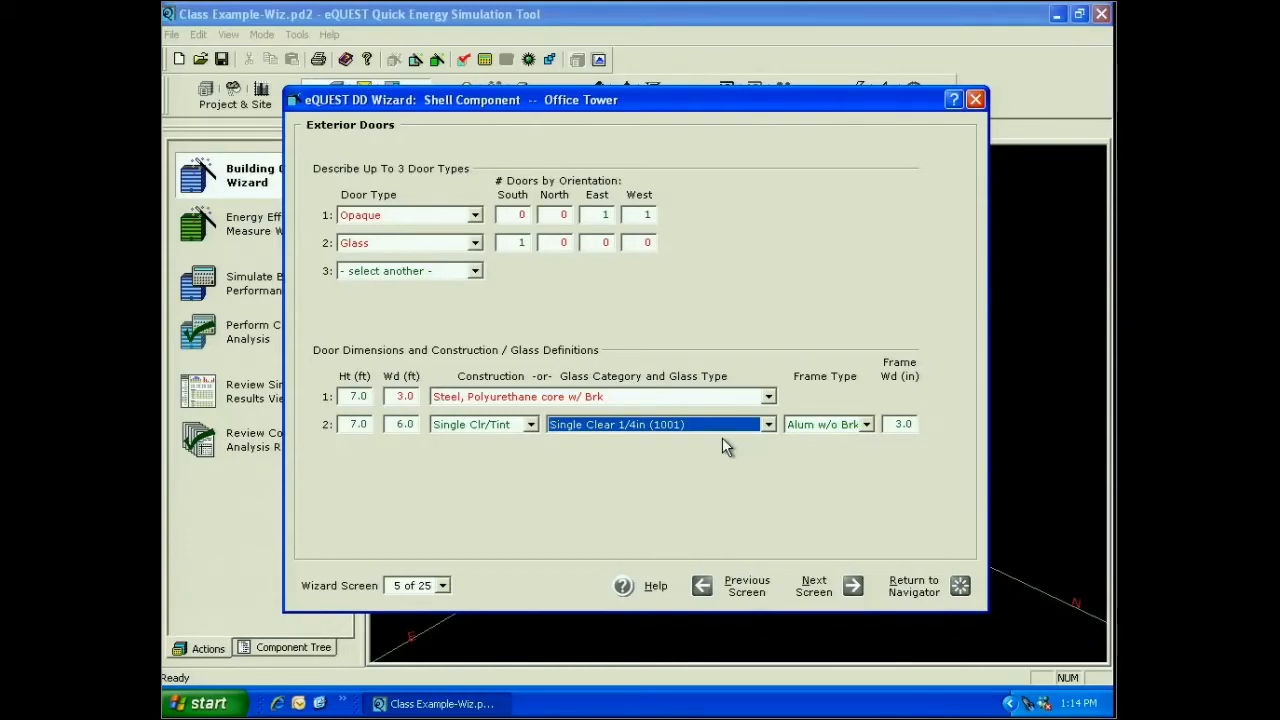
# Step: Consult the DOE2 Glass Library reference spreadsheet for the glass type, and close it without saving changes
pyautogui.rightClick(722, 437)
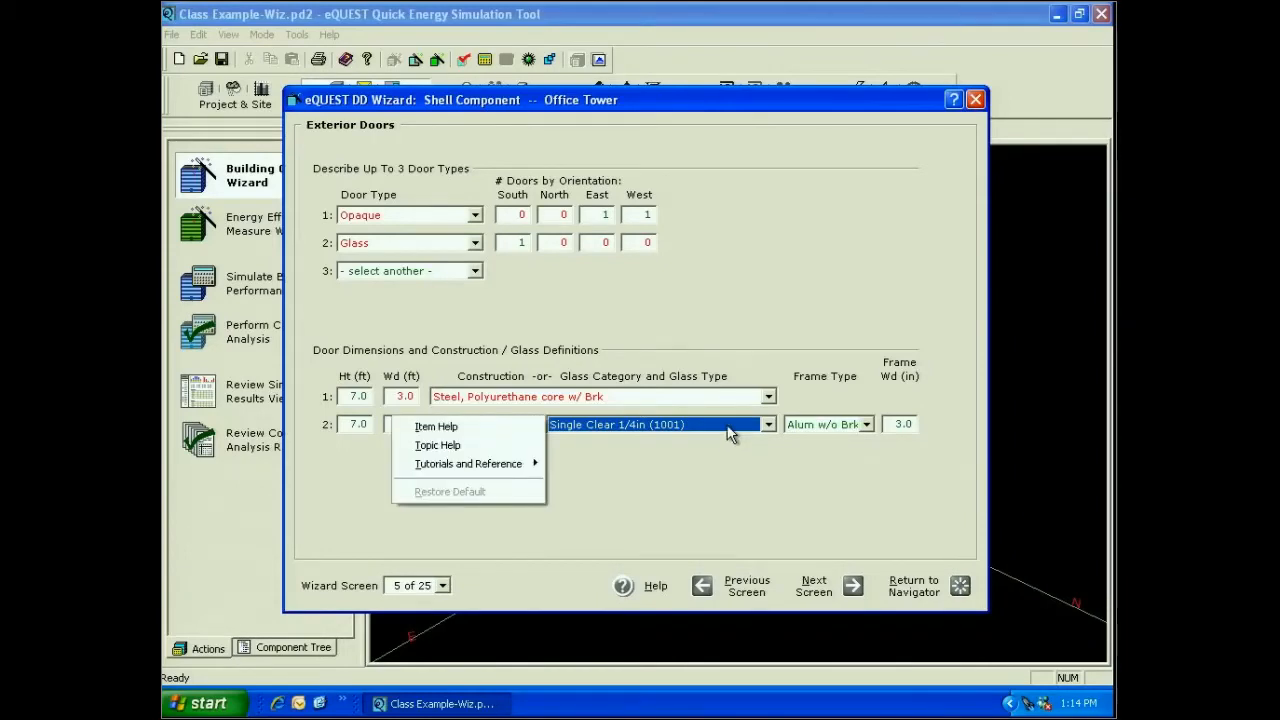
pyautogui.moveTo(477, 468)
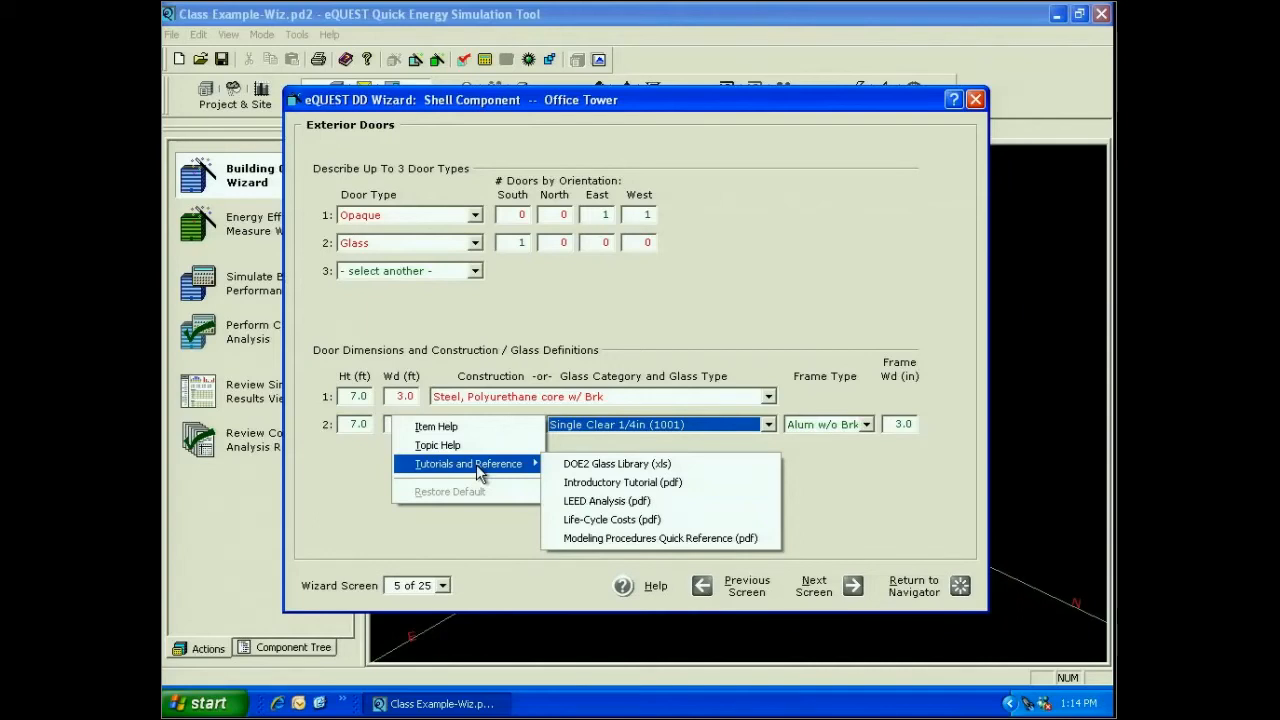
pyautogui.click(621, 466)
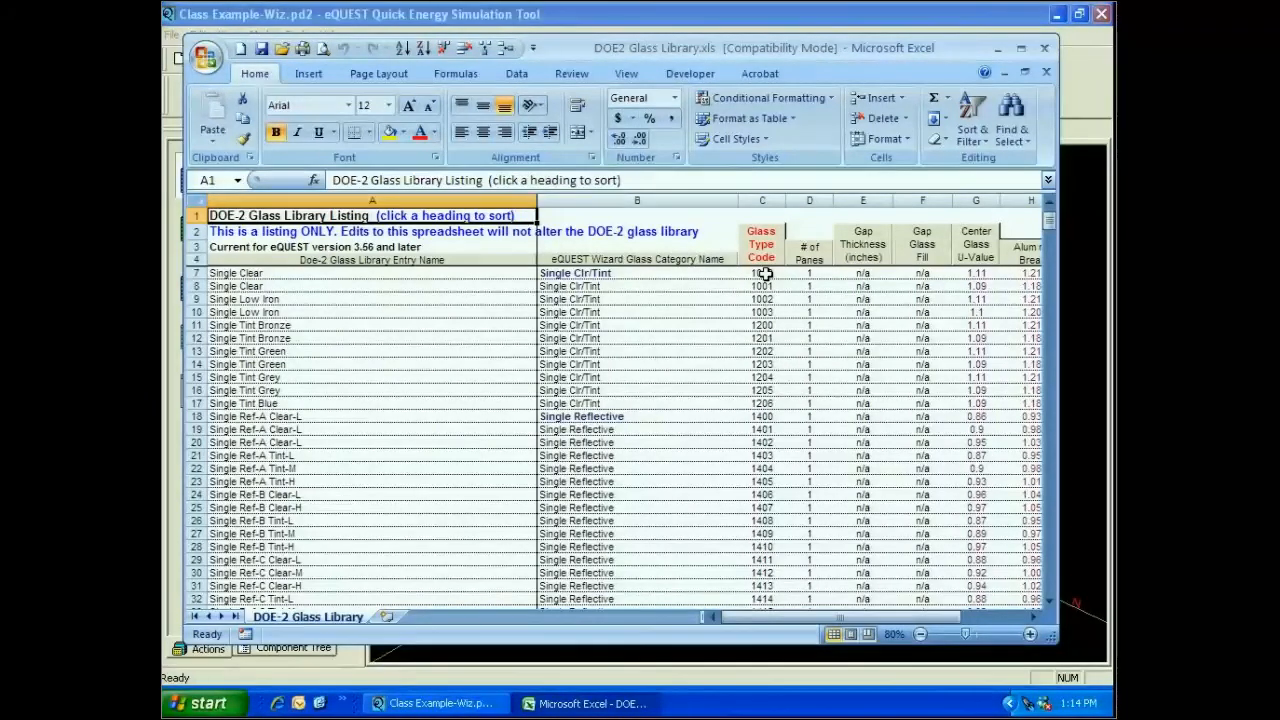
pyautogui.click(1045, 48)
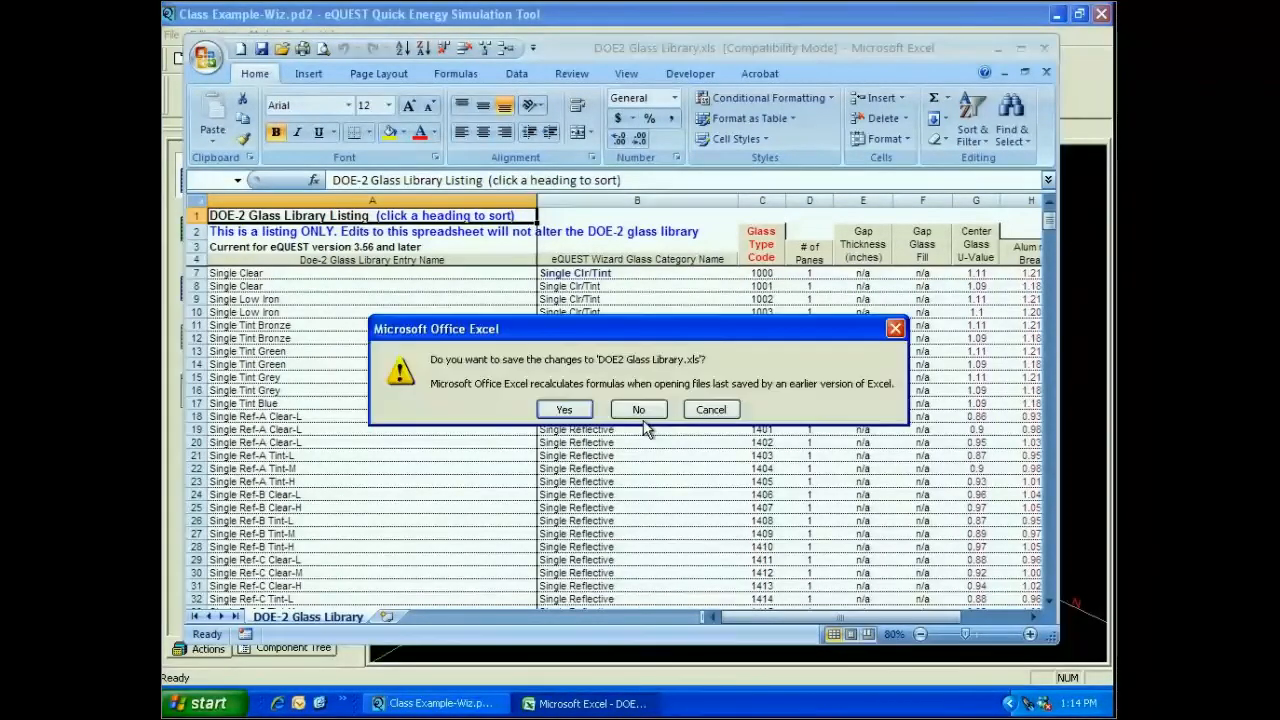
pyautogui.click(639, 410)
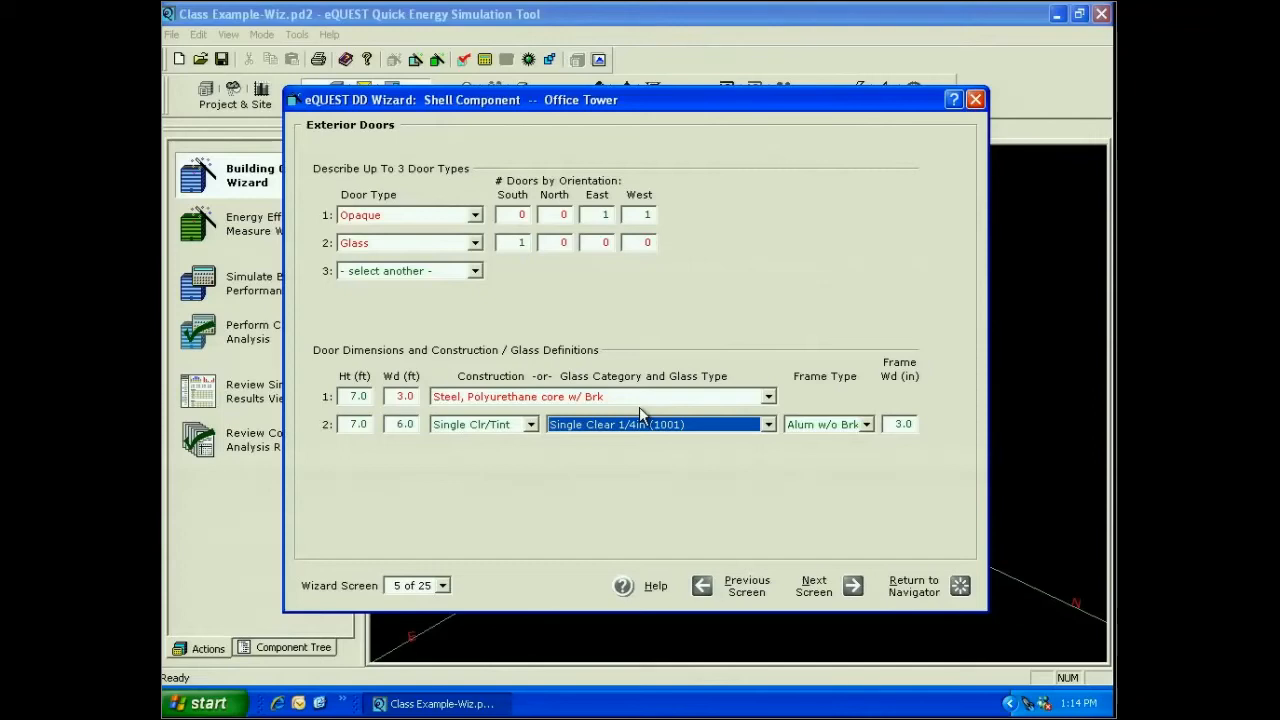
# Step: Set the glass door's glass category to user-specified properties and open its glass property definition
pyautogui.click(531, 424)
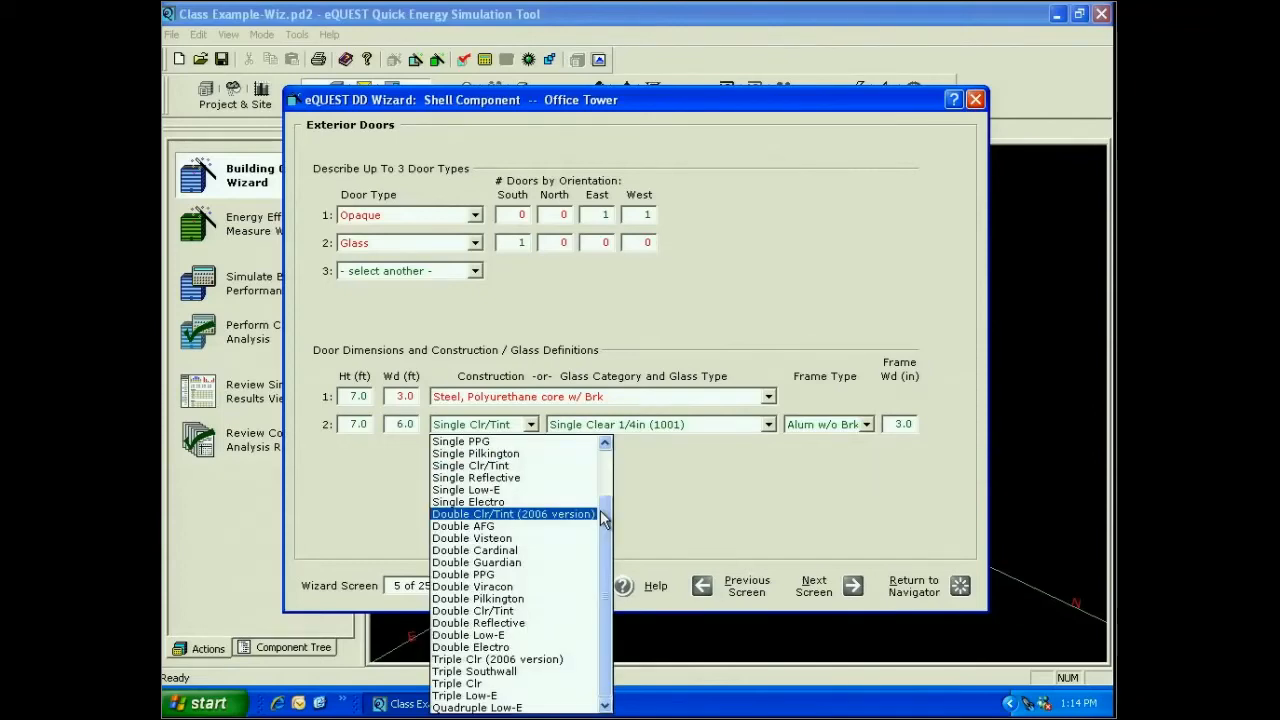
pyautogui.moveTo(604, 518); pyautogui.dragTo(603, 463)
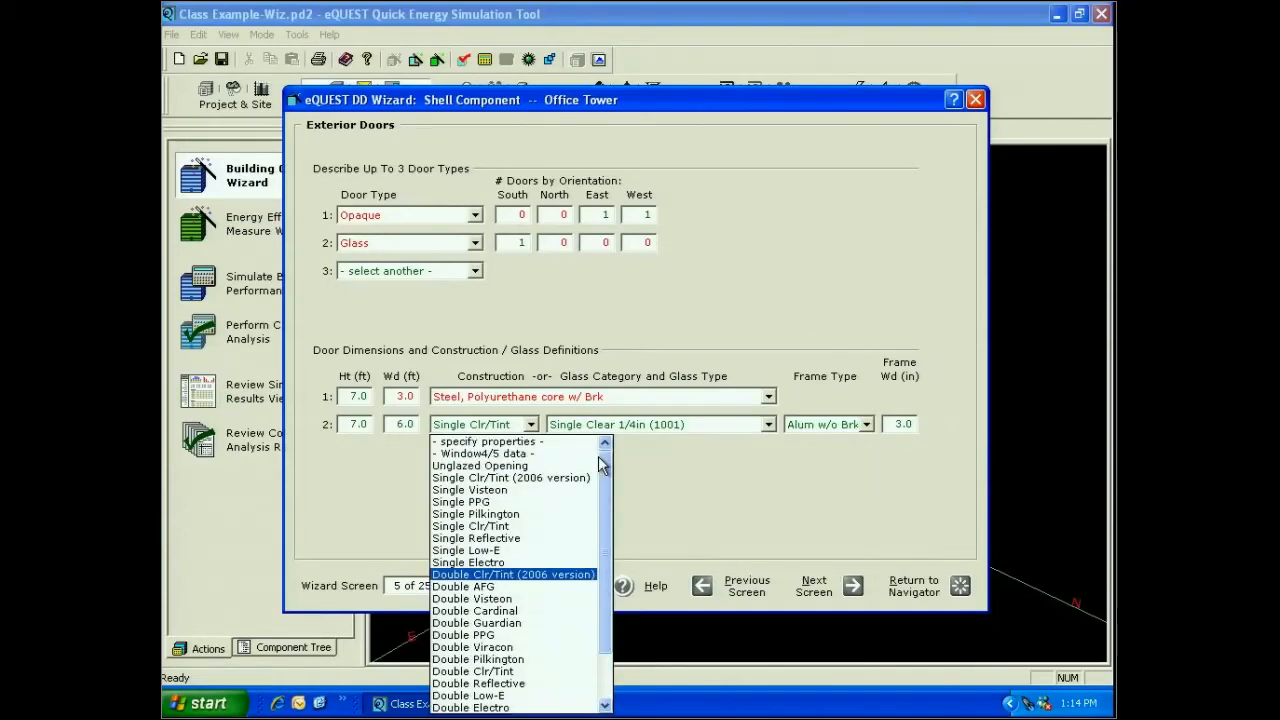
pyautogui.click(532, 441)
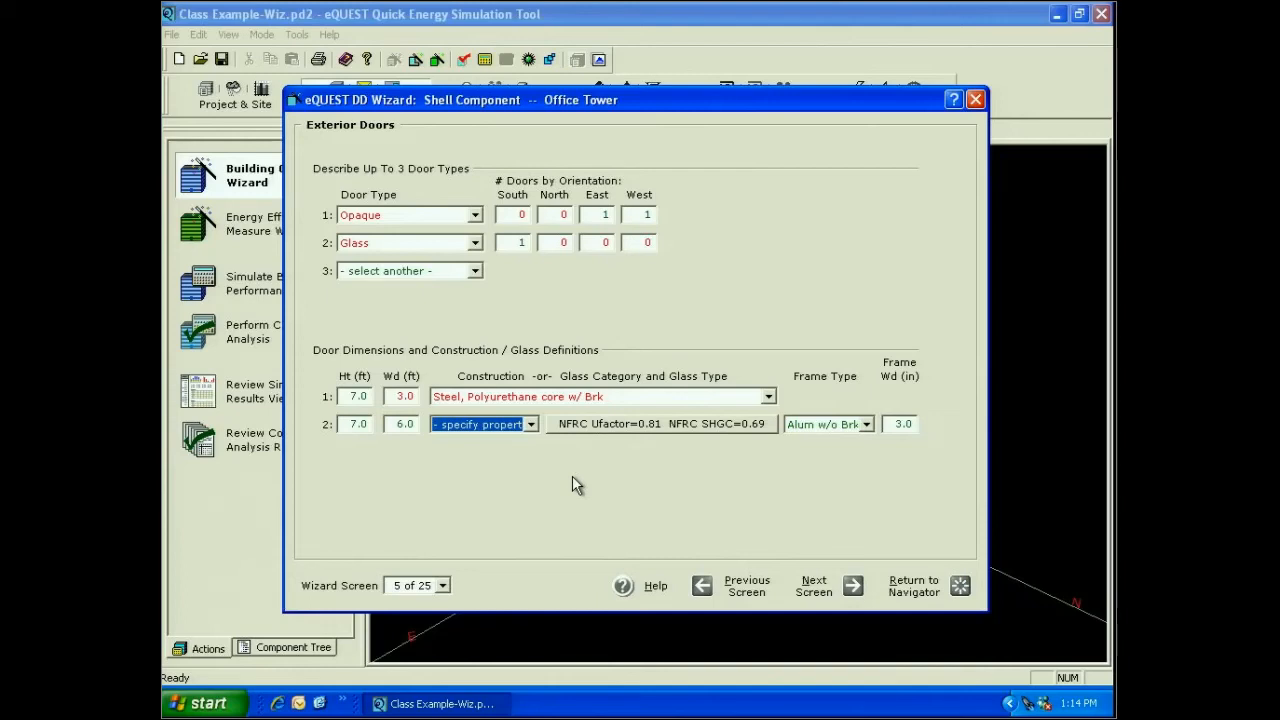
pyautogui.click(655, 426)
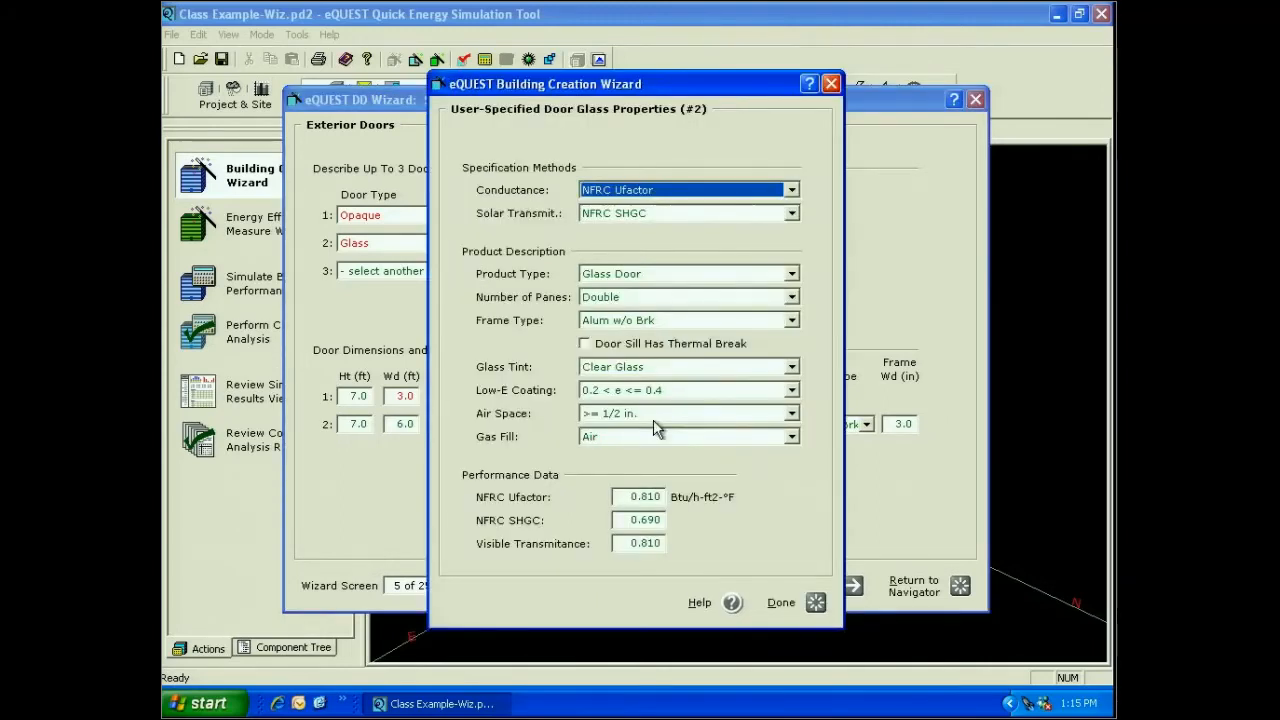
# Step: Compare the NFRC Ufactor and U-Value specification methods for the door glass conductance, and choose U-Value
pyautogui.click(791, 190)
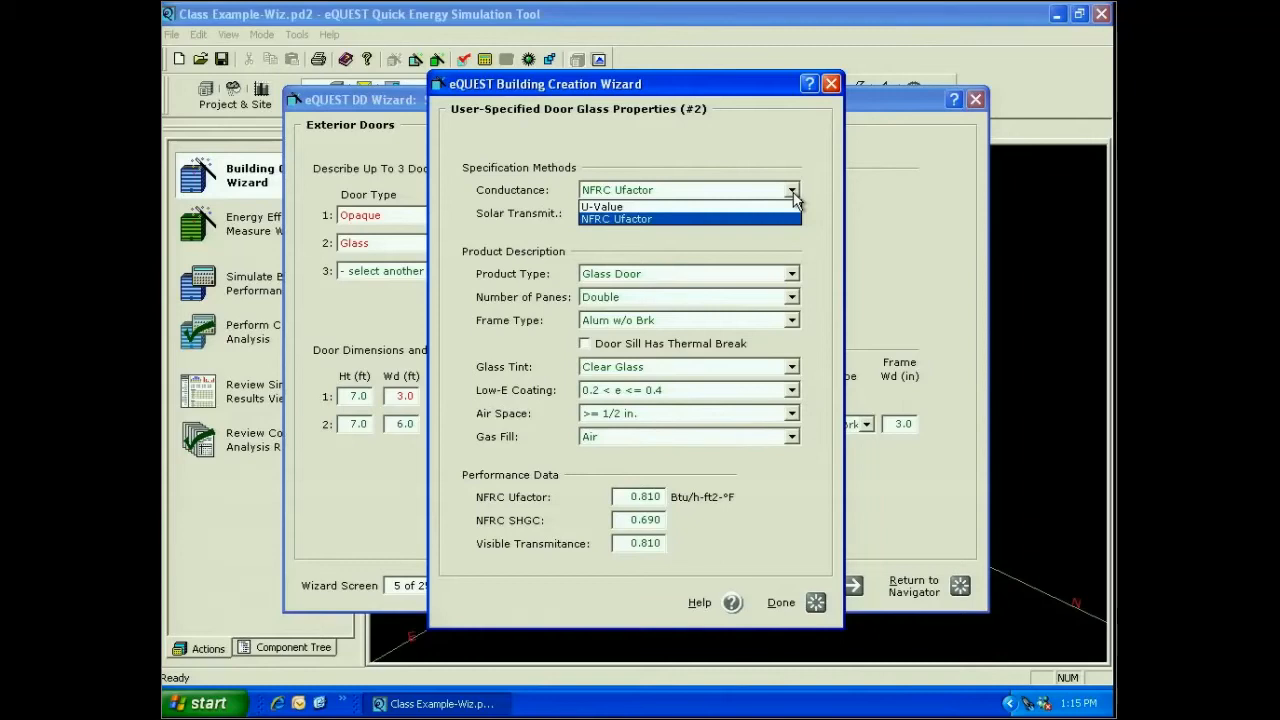
pyautogui.click(780, 206)
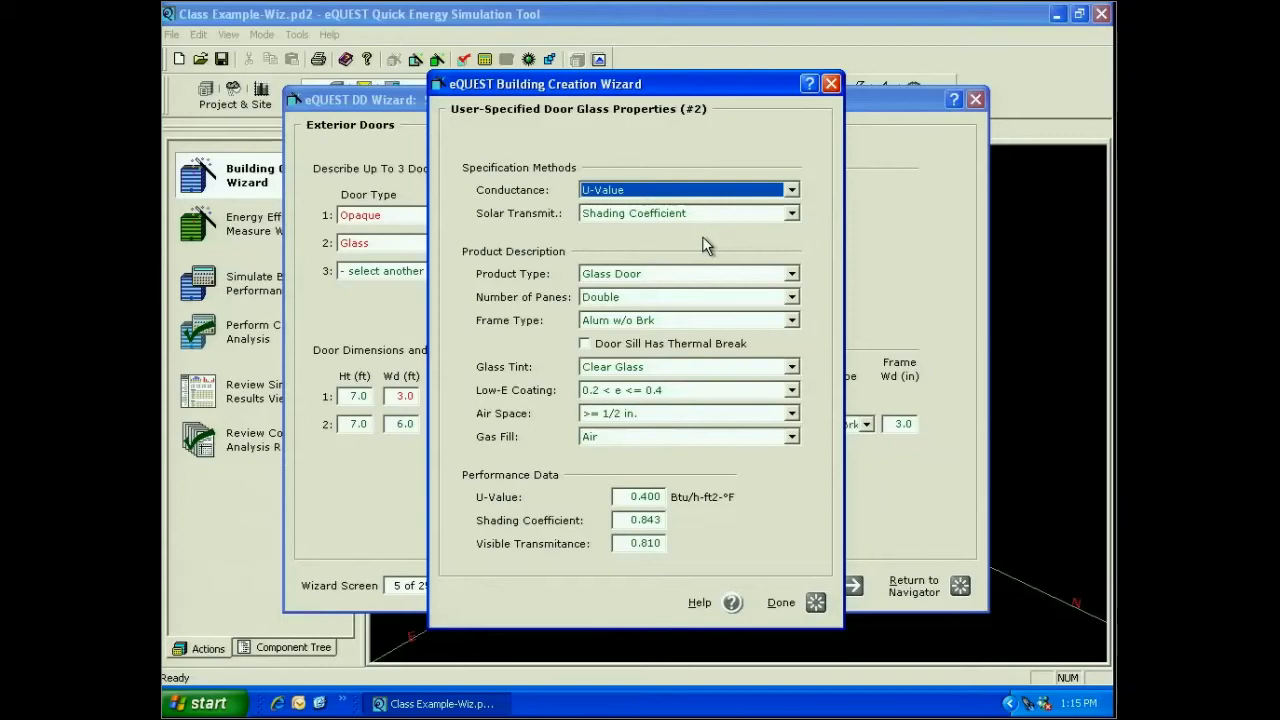
pyautogui.press('Down')
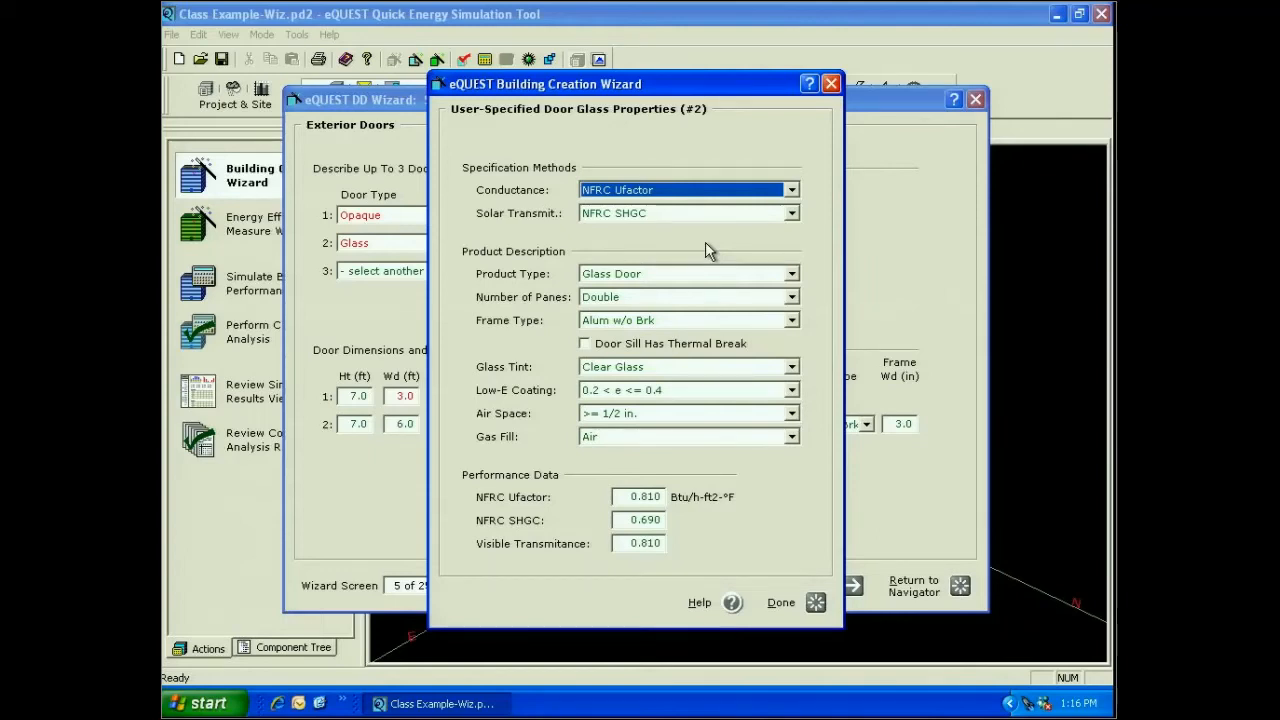
pyautogui.click(690, 191)
pyautogui.click(688, 207)
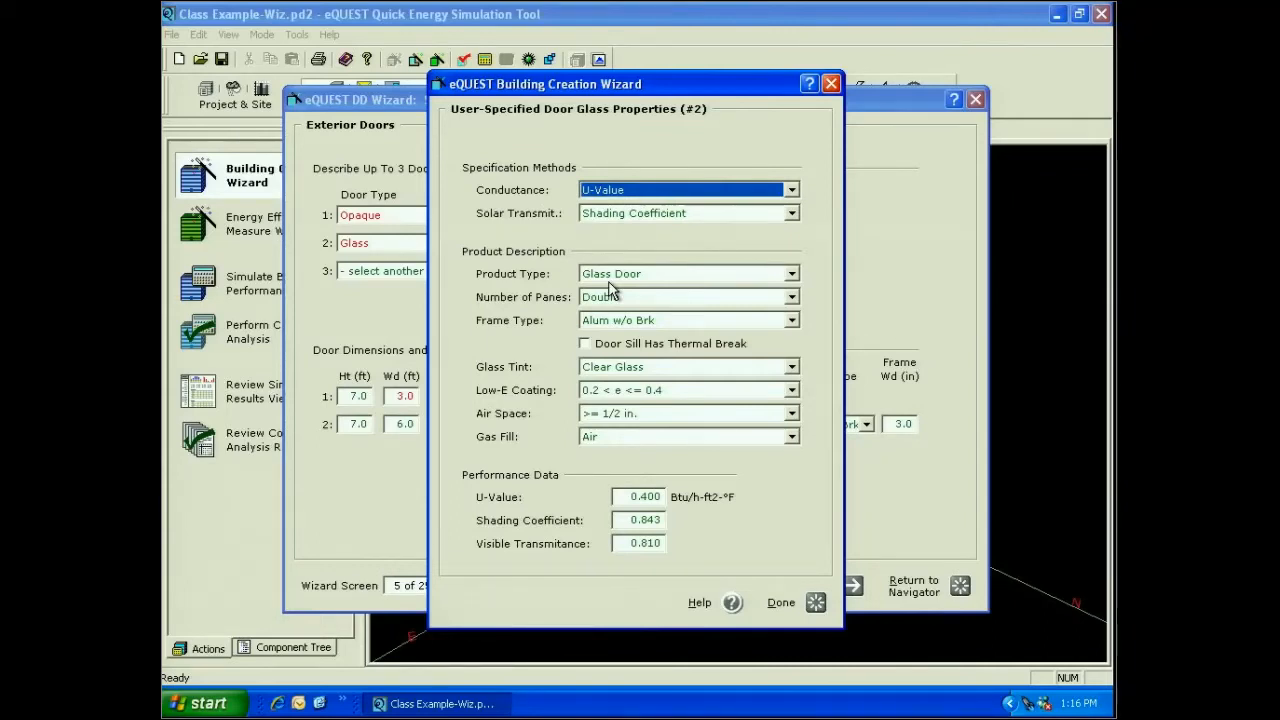
# Step: Choose Site Built Slider as product type, set the U-Value to 0.57 and shading coefficient to 0.45, and finish the door glass properties
pyautogui.click(791, 274)
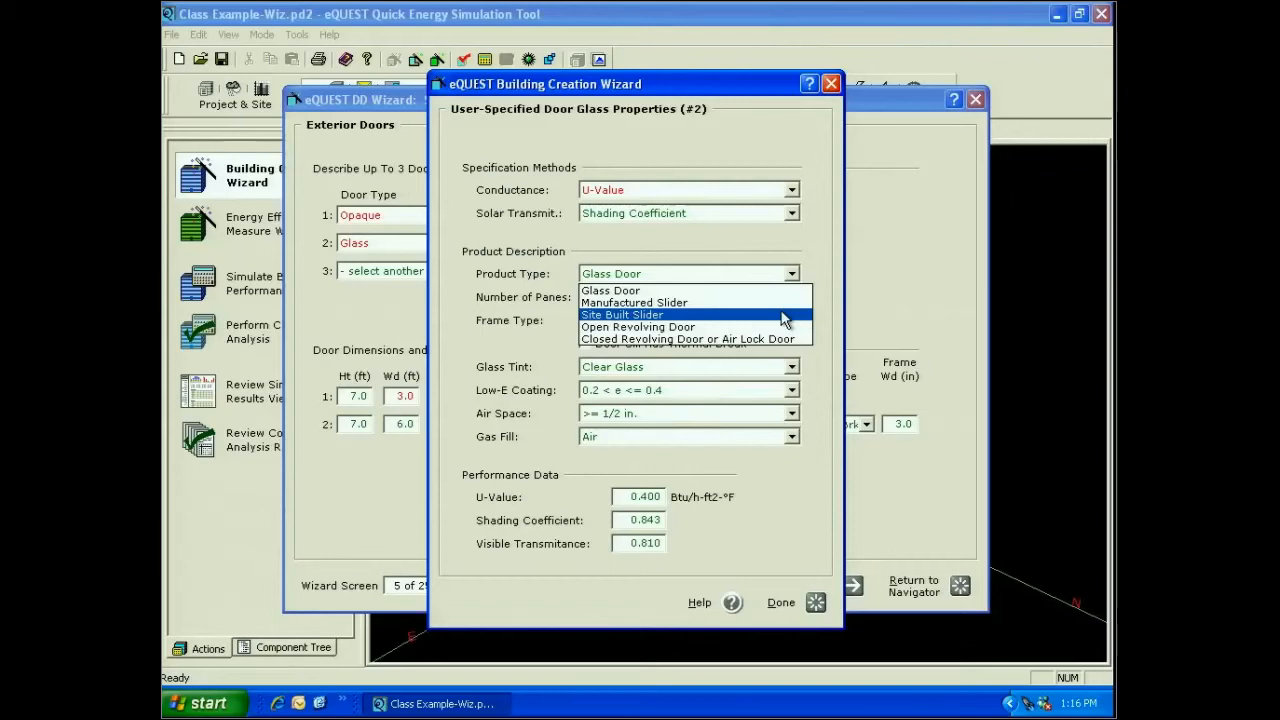
pyautogui.click(784, 316)
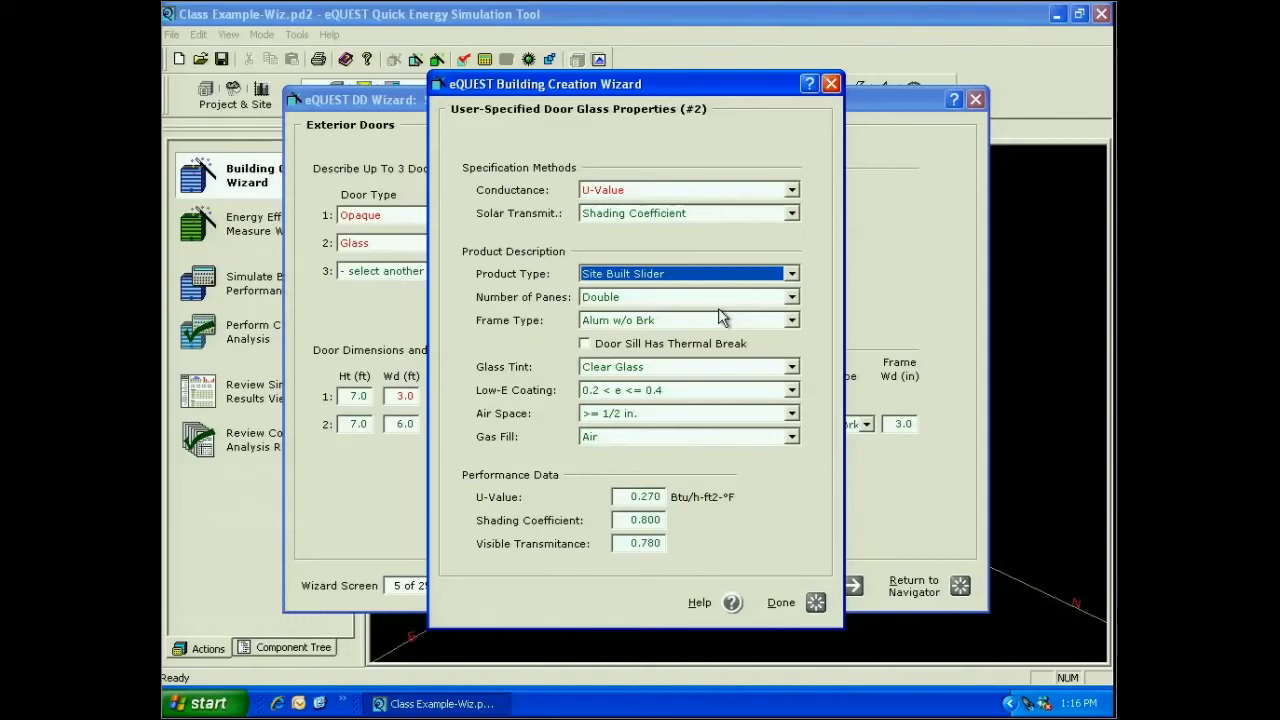
pyautogui.click(736, 532)
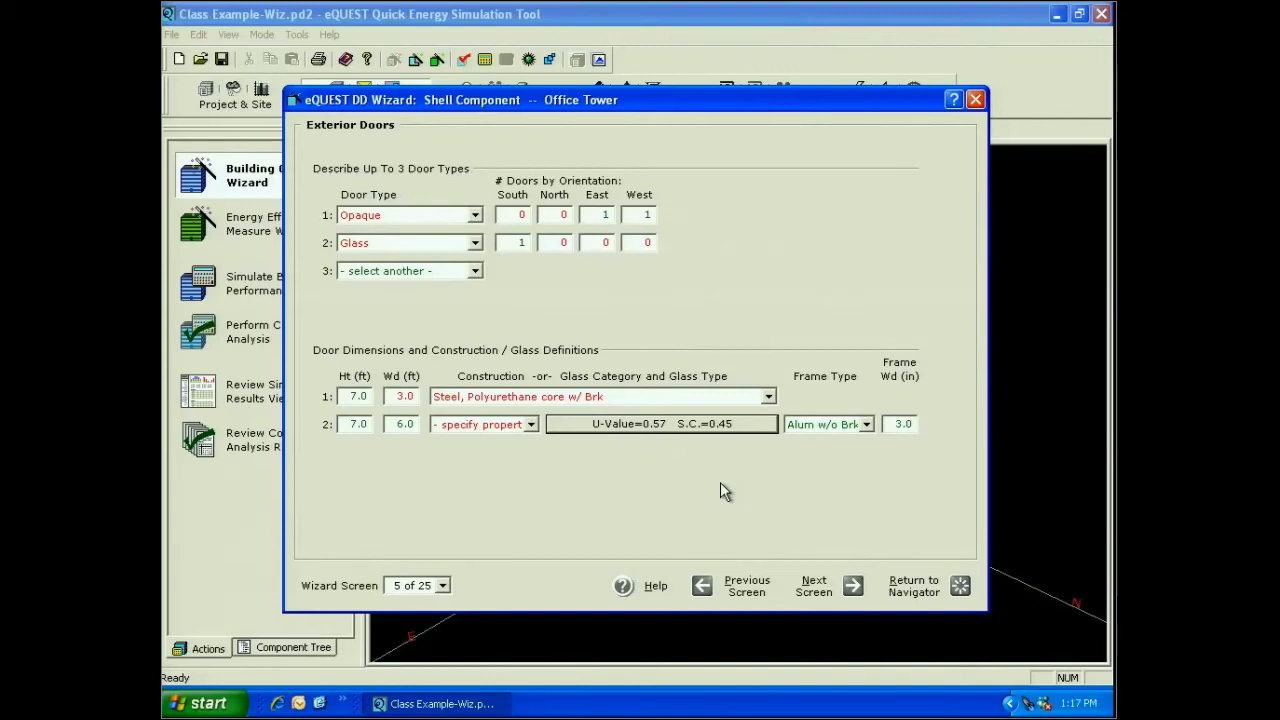
# Step: Set the glass door's frame type to Alum w/ Brk, return to the Project Navigator and finish the wizard
pyautogui.click(866, 424)
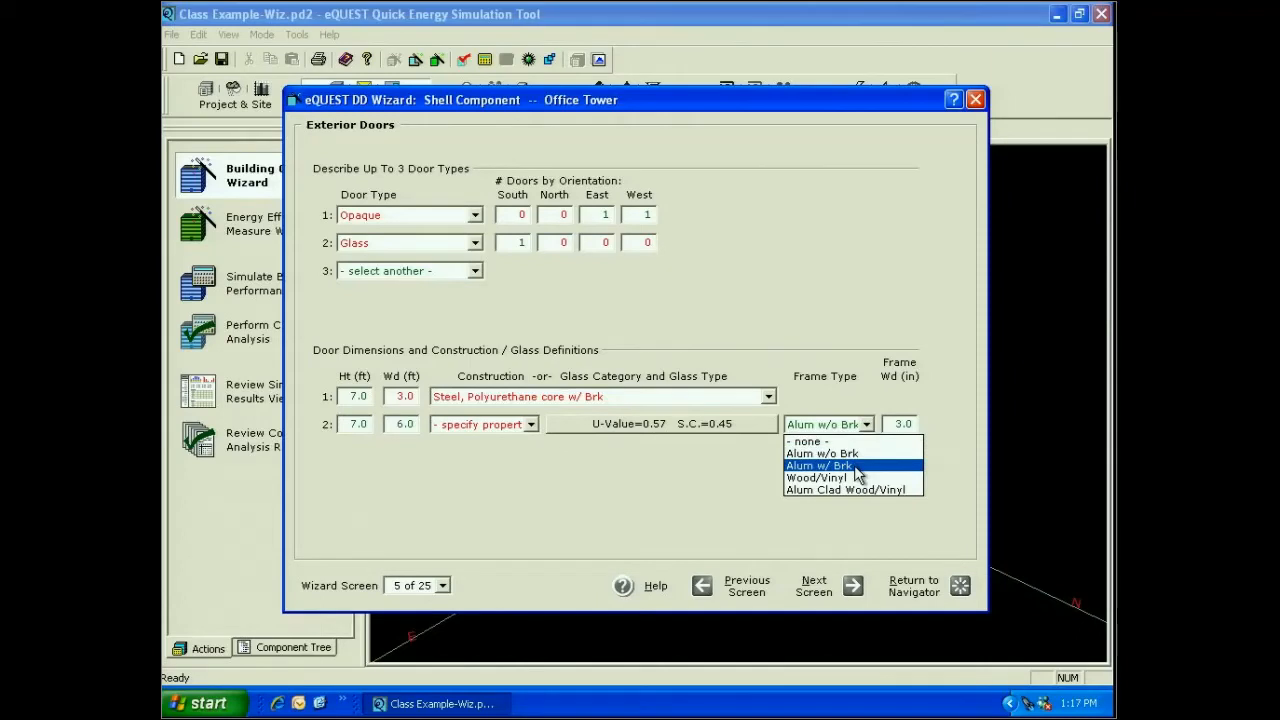
pyautogui.click(858, 466)
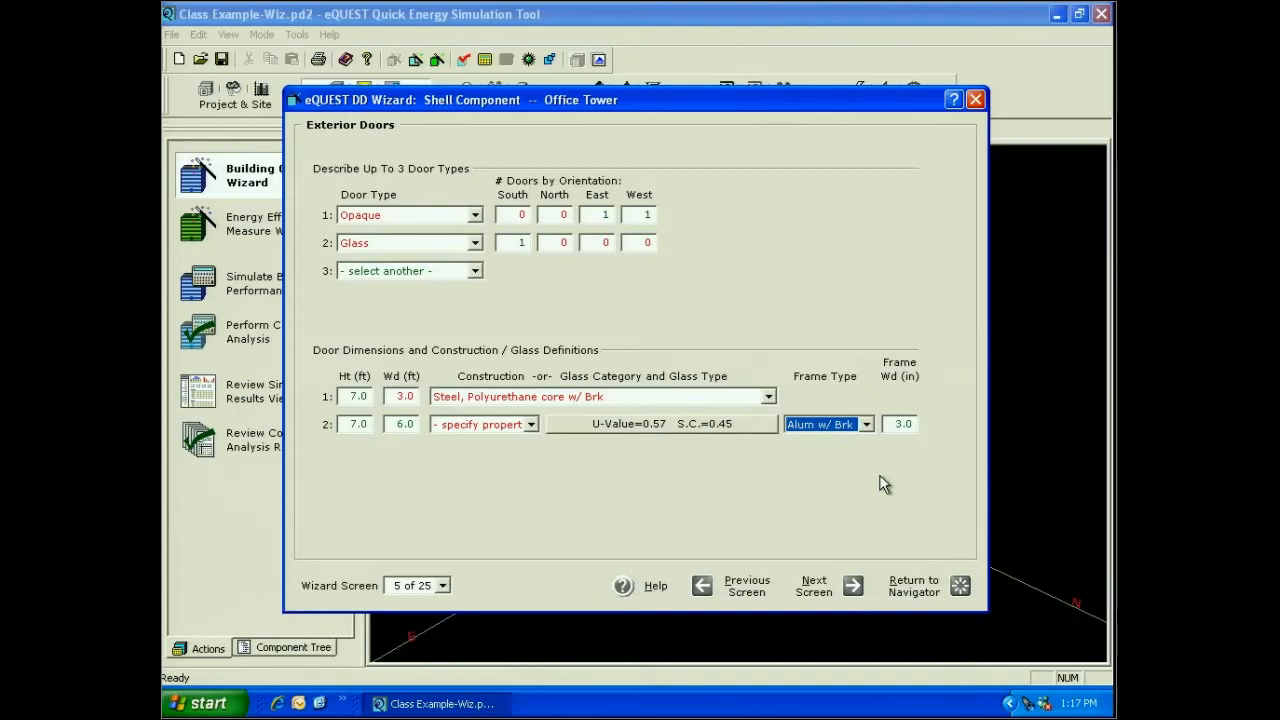
pyautogui.click(928, 584)
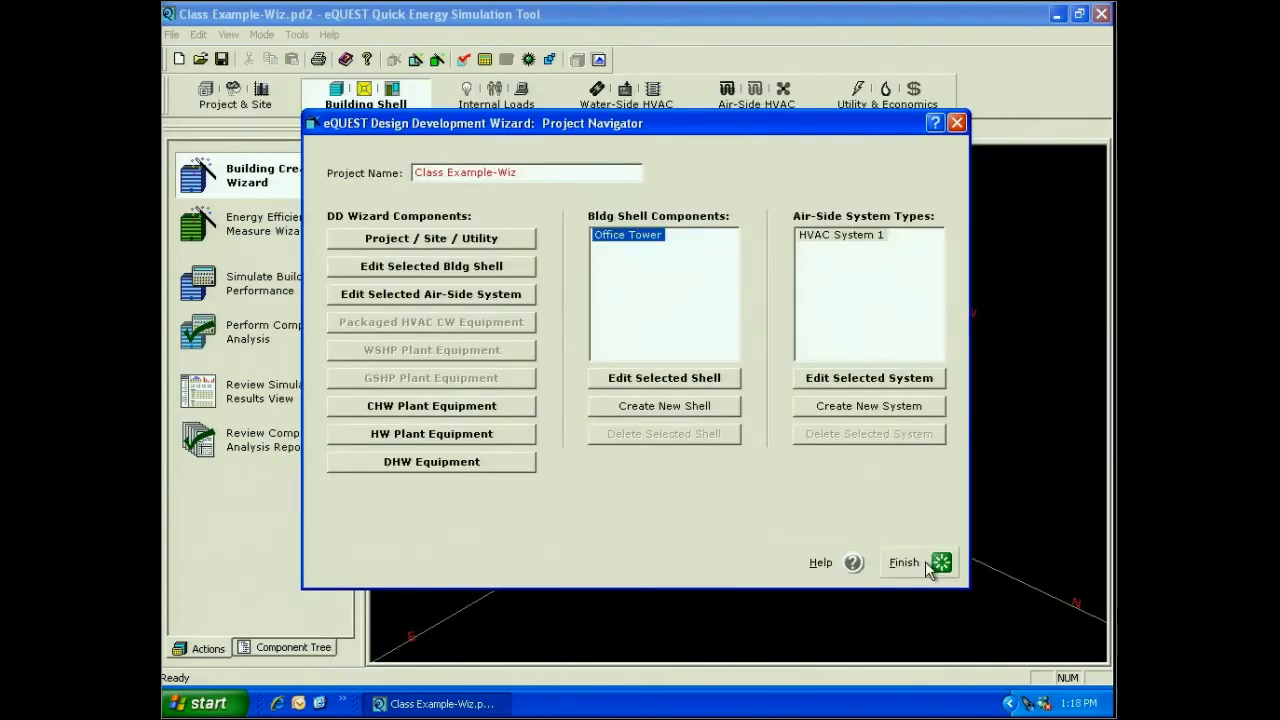
pyautogui.click(930, 566)
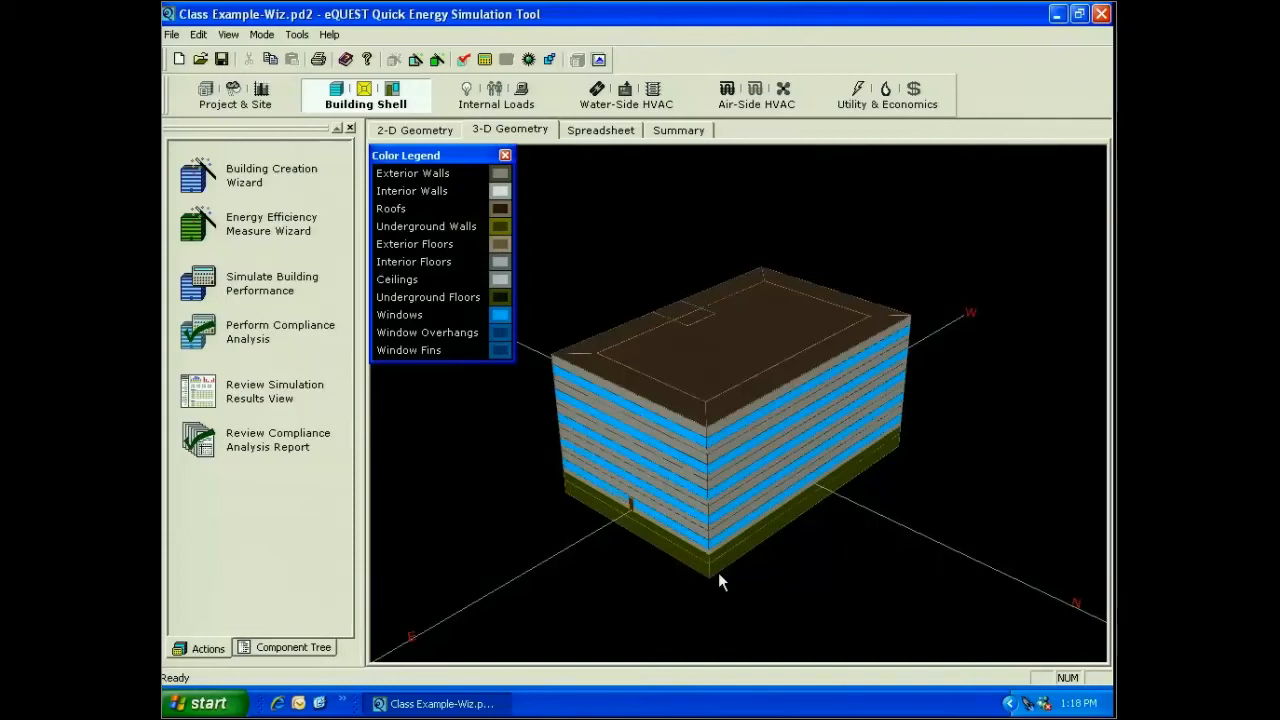
# Step: Examine the exterior doors on the east, south and west facades of the 3-D building model
pyautogui.moveTo(718, 580); pyautogui.dragTo(542, 580)
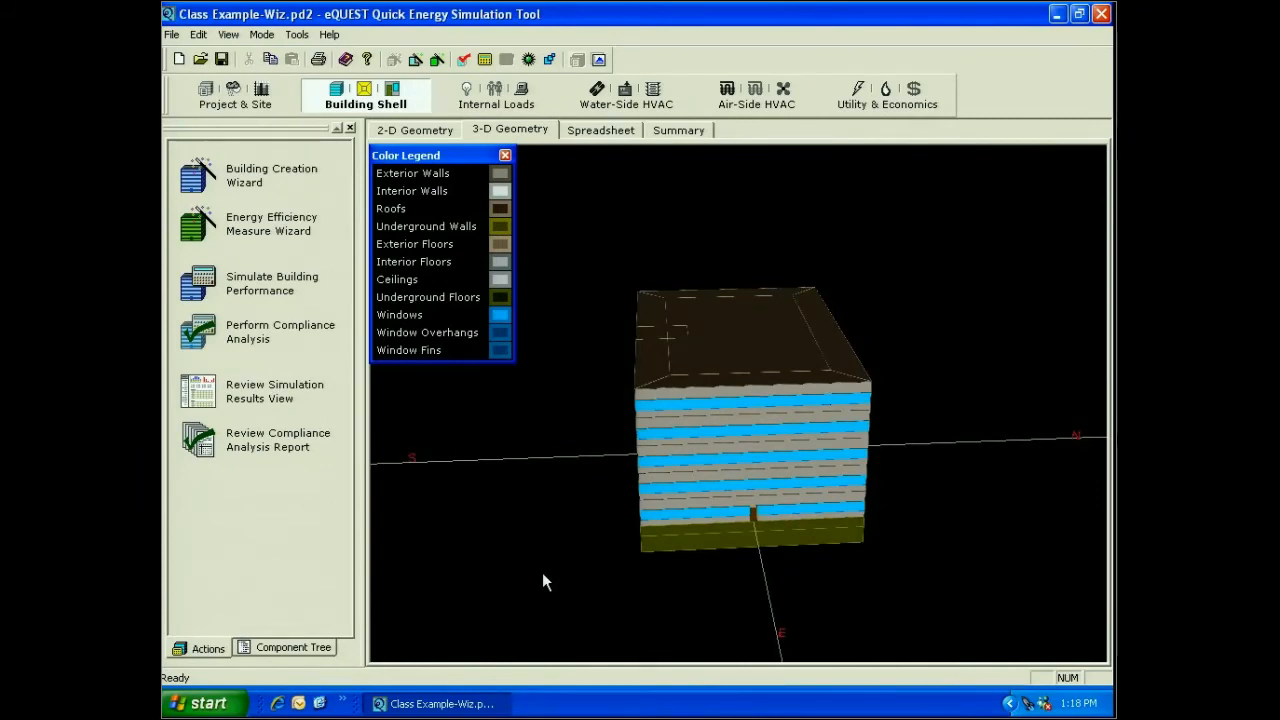
pyautogui.moveTo(543, 574); pyautogui.dragTo(693, 601)
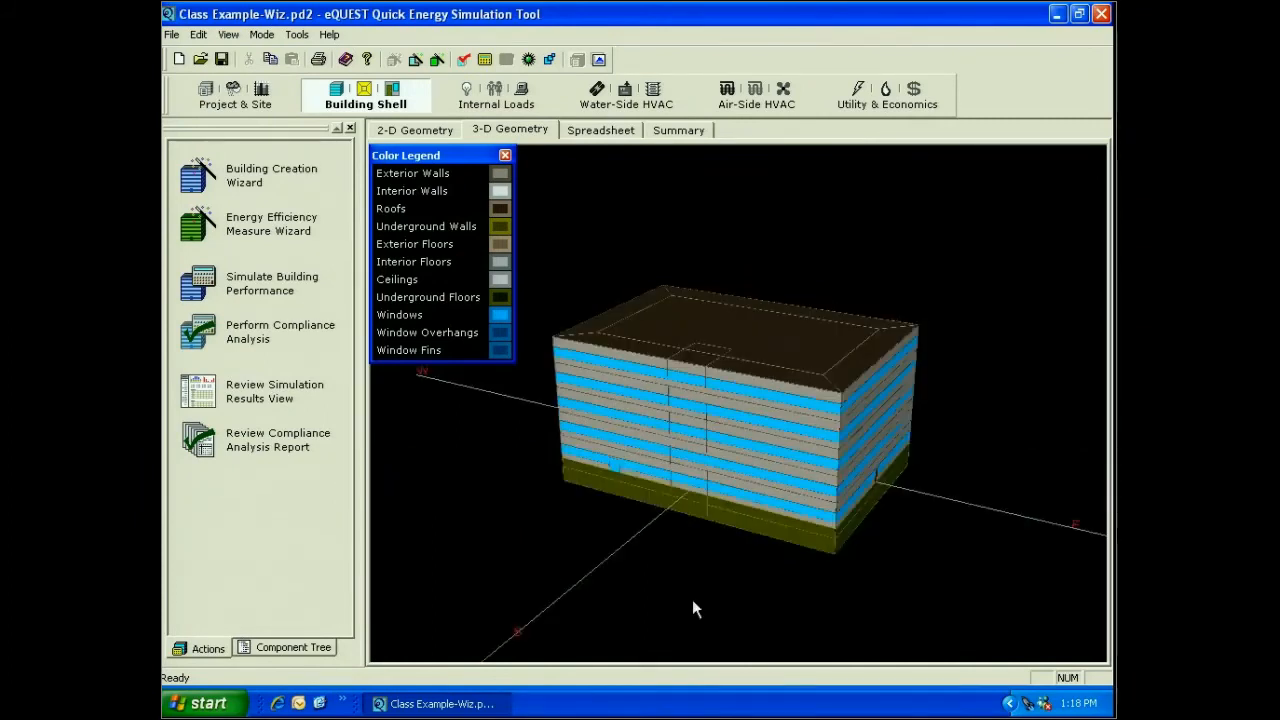
pyautogui.moveTo(692, 599); pyautogui.dragTo(644, 484)
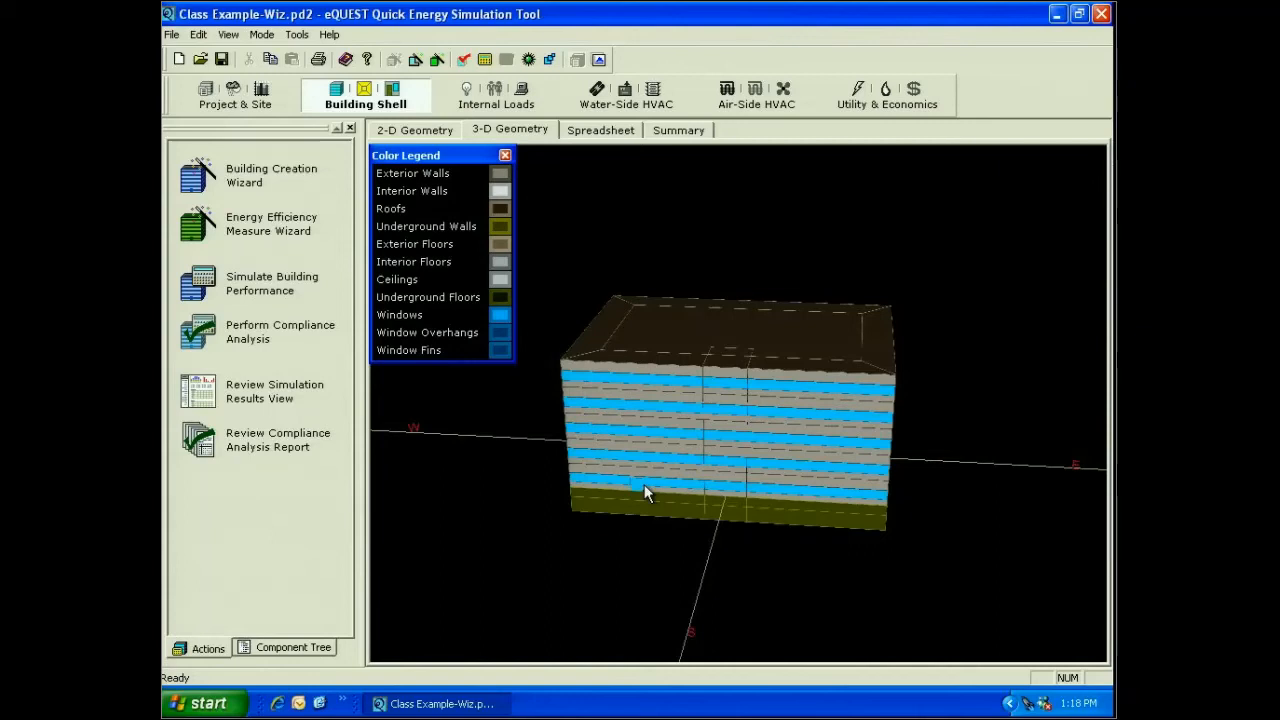
pyautogui.moveTo(644, 490); pyautogui.dragTo(890, 600)
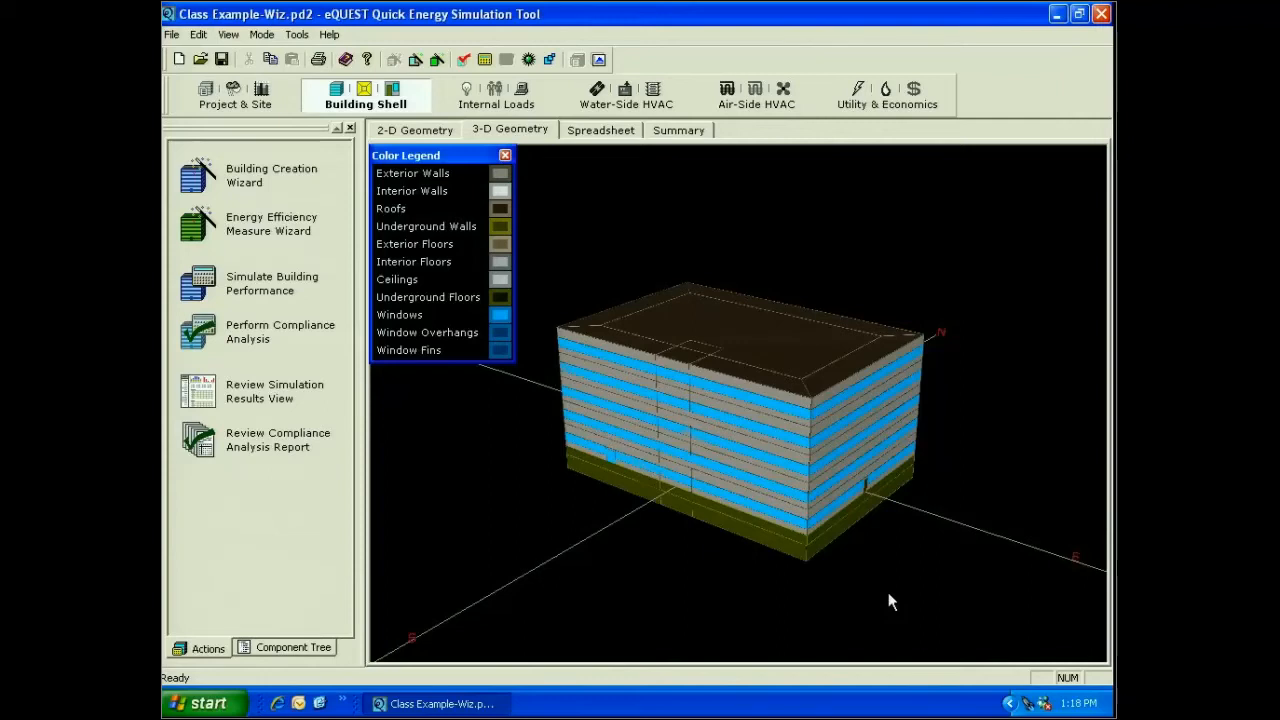
pyautogui.moveTo(888, 593); pyautogui.dragTo(769, 494)
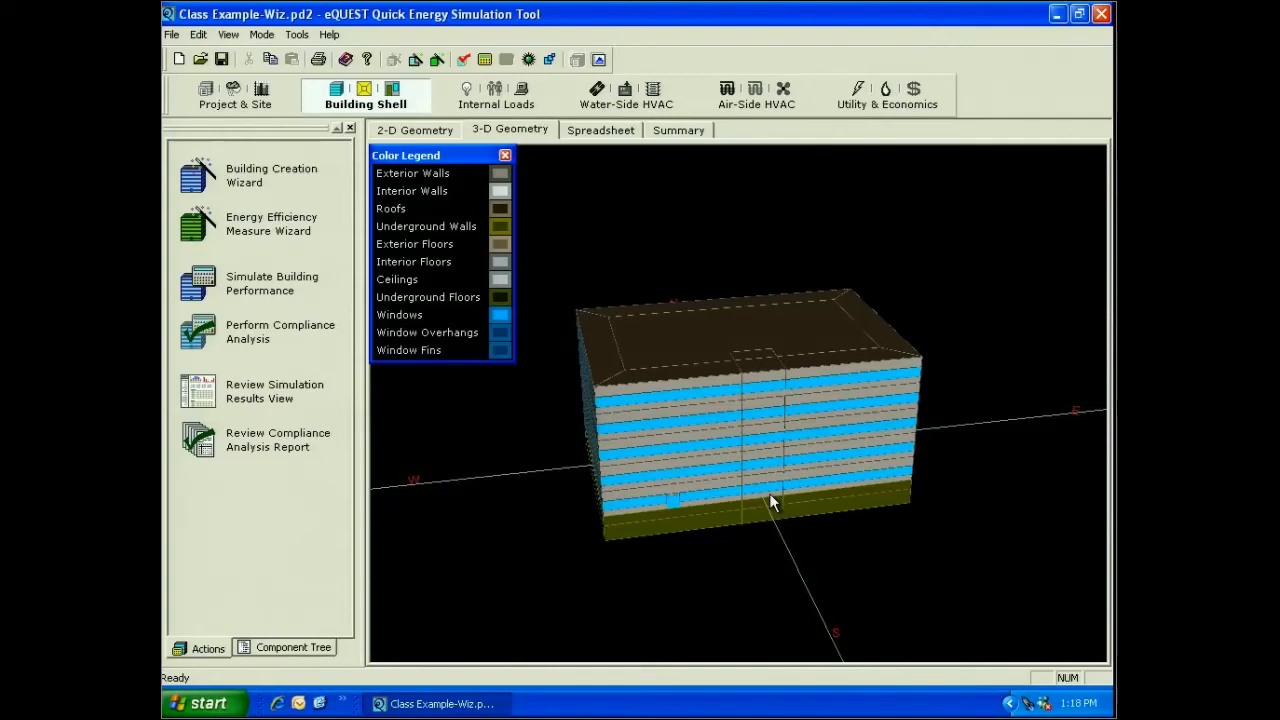
pyautogui.moveTo(769, 494); pyautogui.dragTo(704, 617)
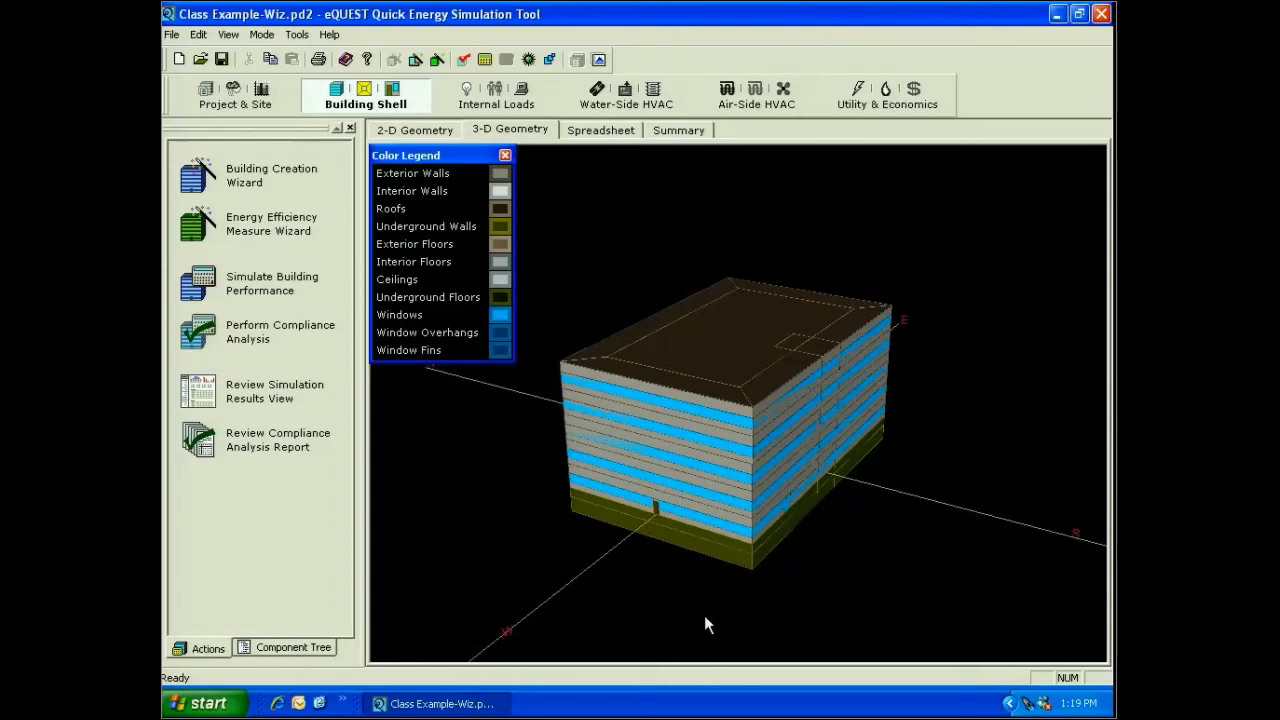
# Step: View the building's north facade, save the project, reopen the Office Tower shell wizard and advance to Exterior Windows
pyautogui.moveTo(704, 617); pyautogui.dragTo(677, 408)
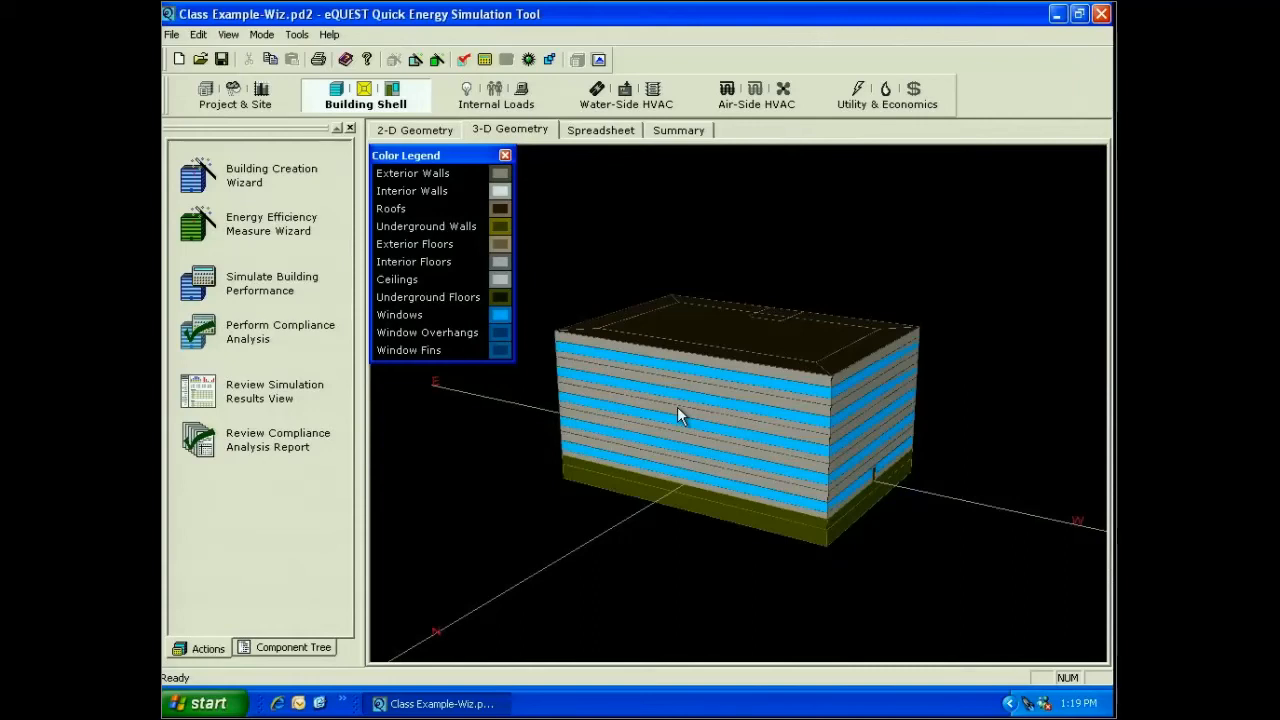
pyautogui.click(200, 180)
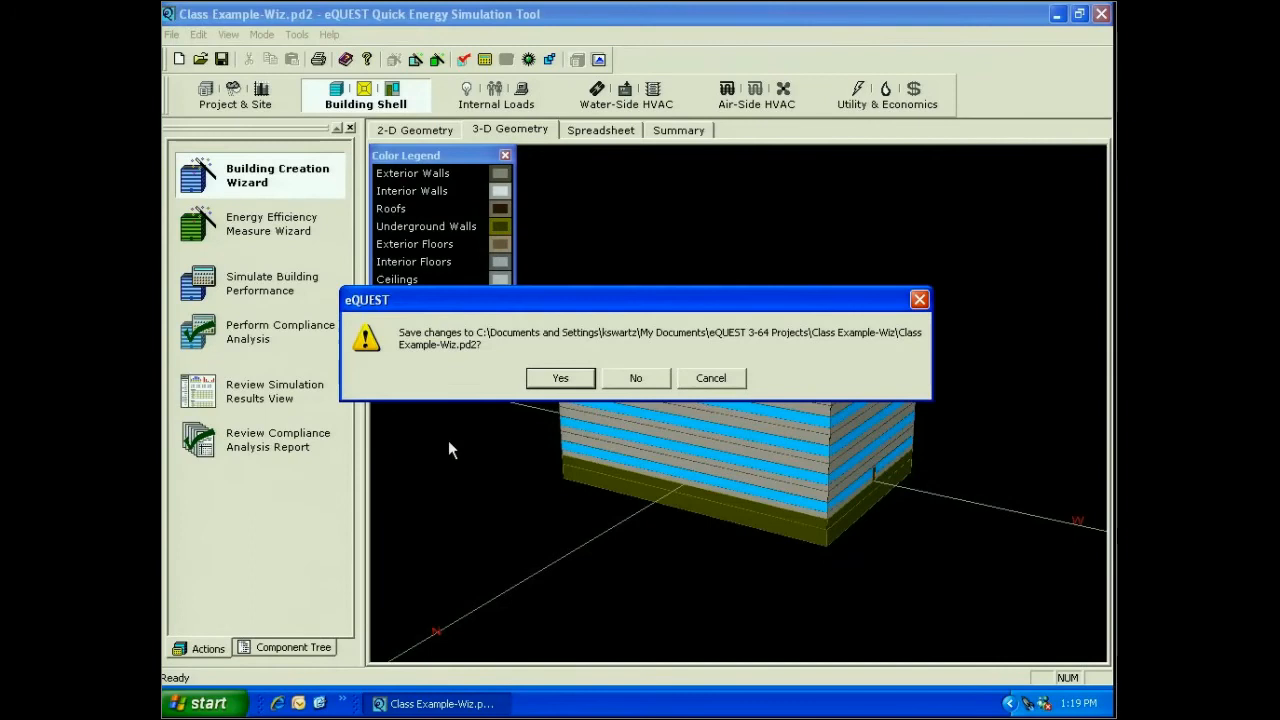
pyautogui.press('Return')
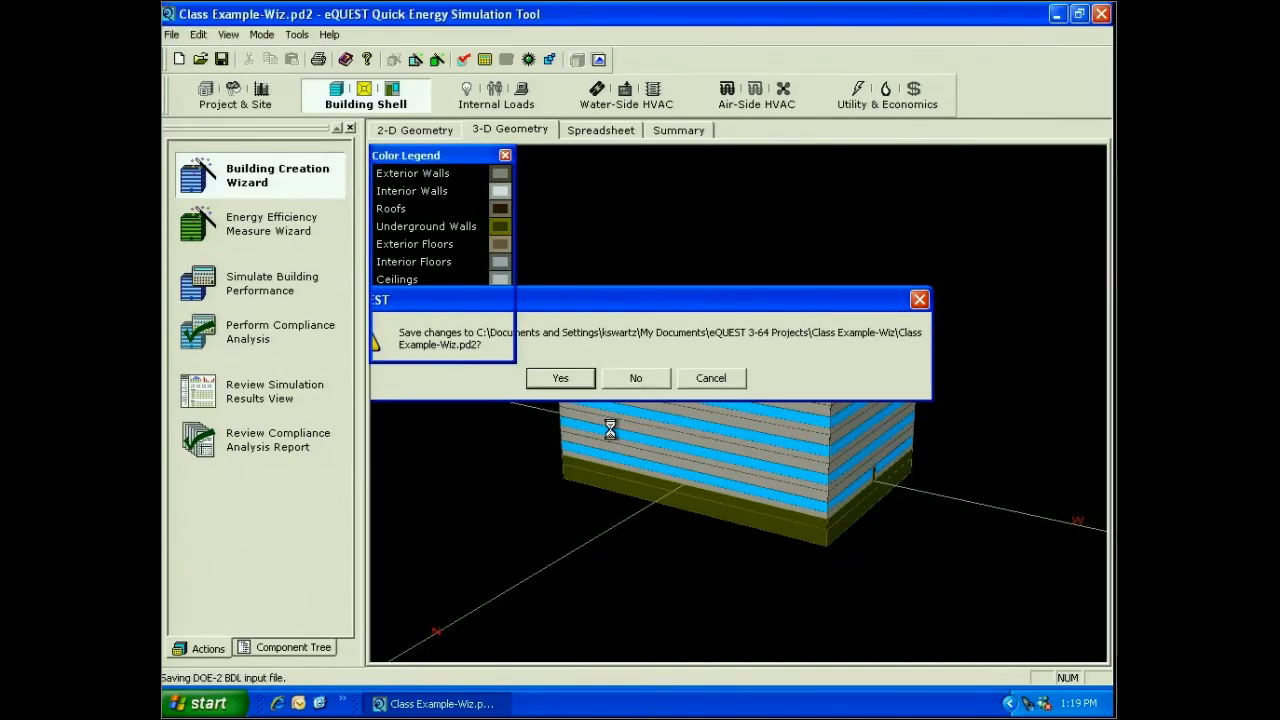
pyautogui.click(596, 414)
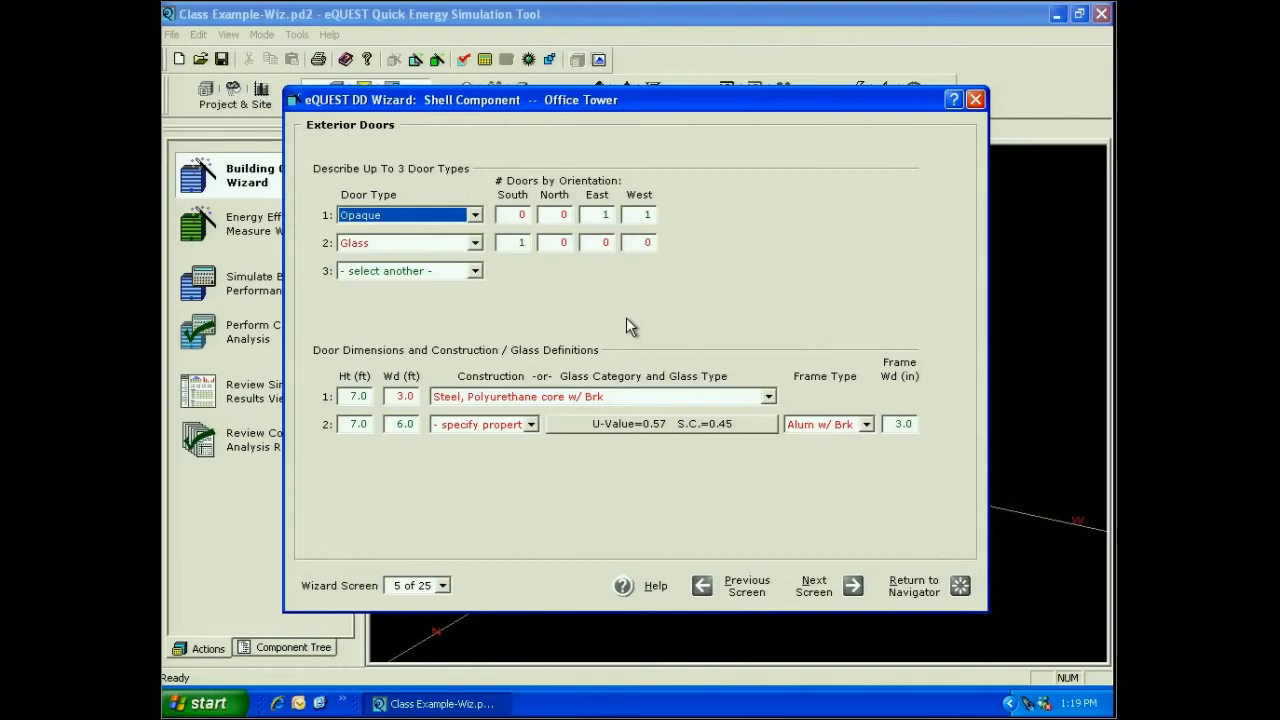
pyautogui.click(825, 592)
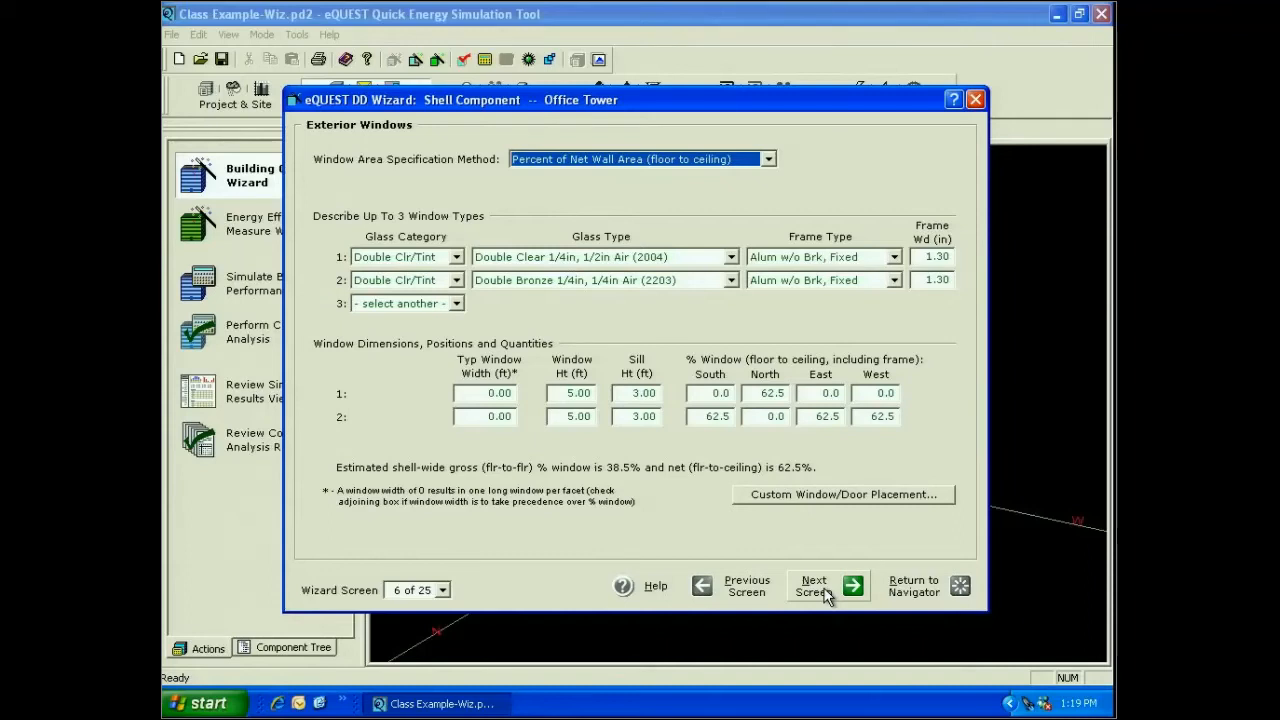
# Step: Keep Percent of Net Wall Area and set window type 1 to Double Low-E glass 2600 with an Alum w/ Brk, Fixed, Ins Spacer frame
pyautogui.click(768, 160)
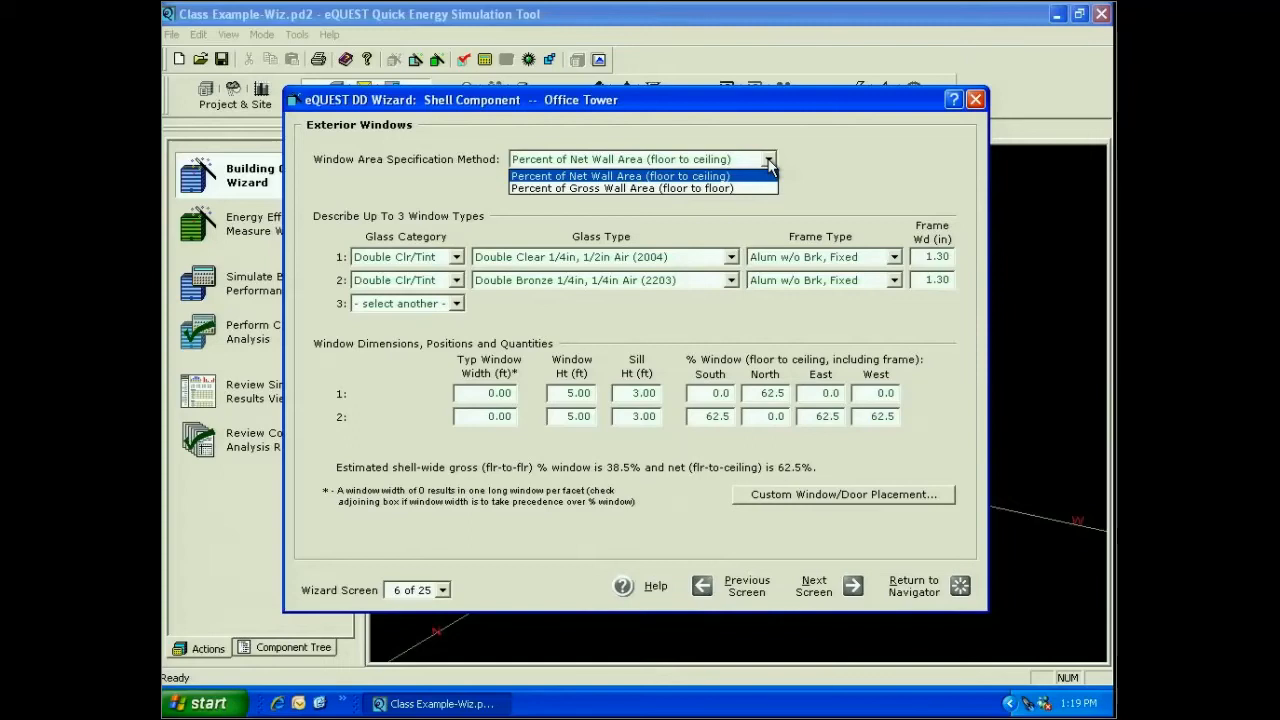
pyautogui.click(752, 161)
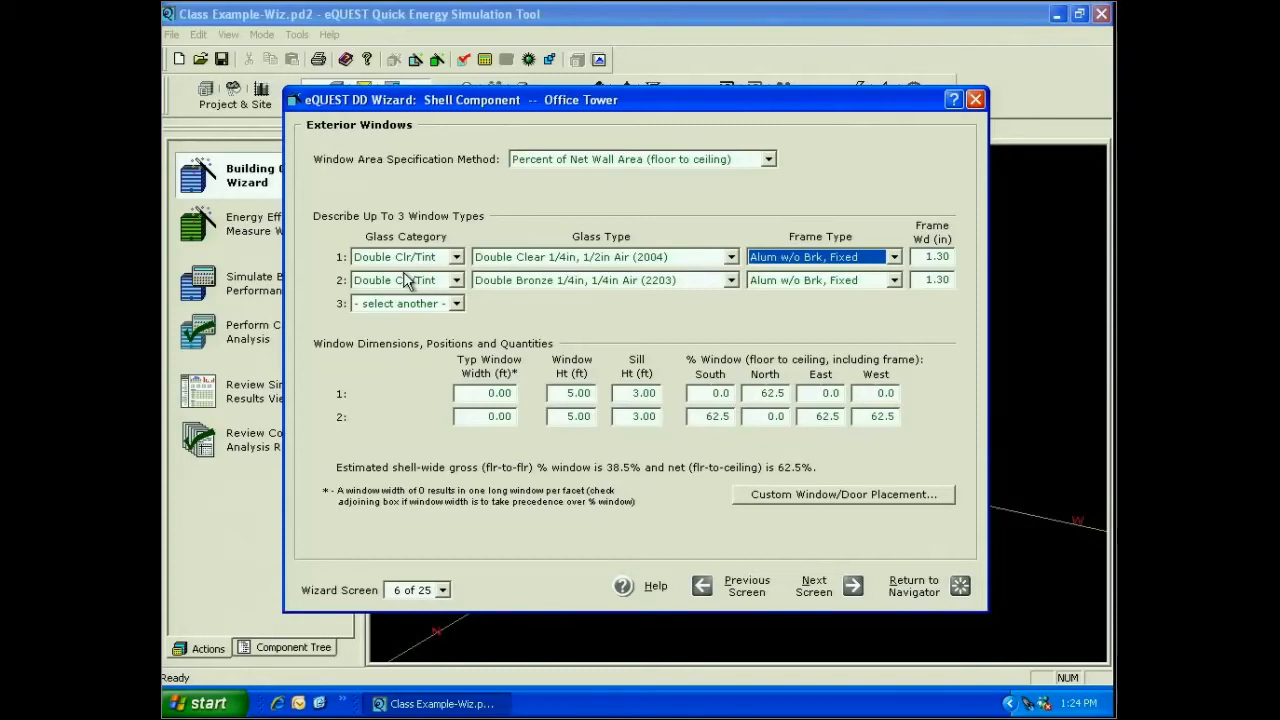
pyautogui.click(456, 257)
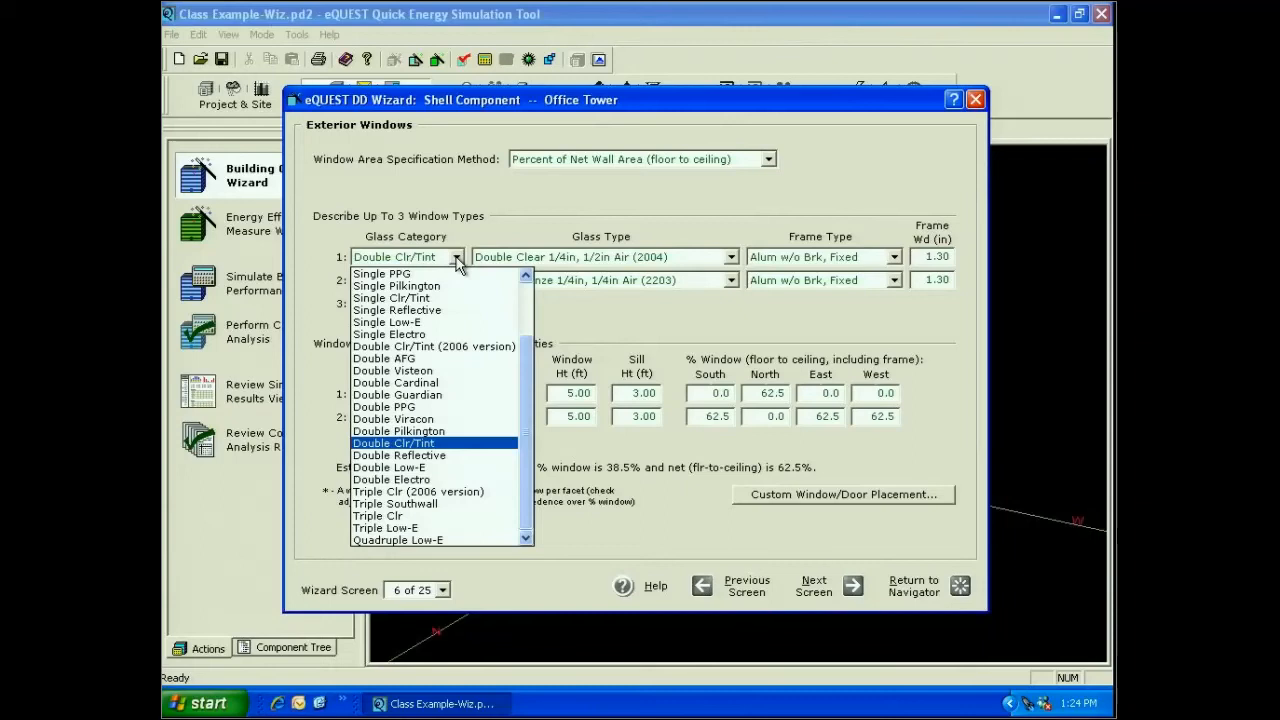
pyautogui.click(406, 467)
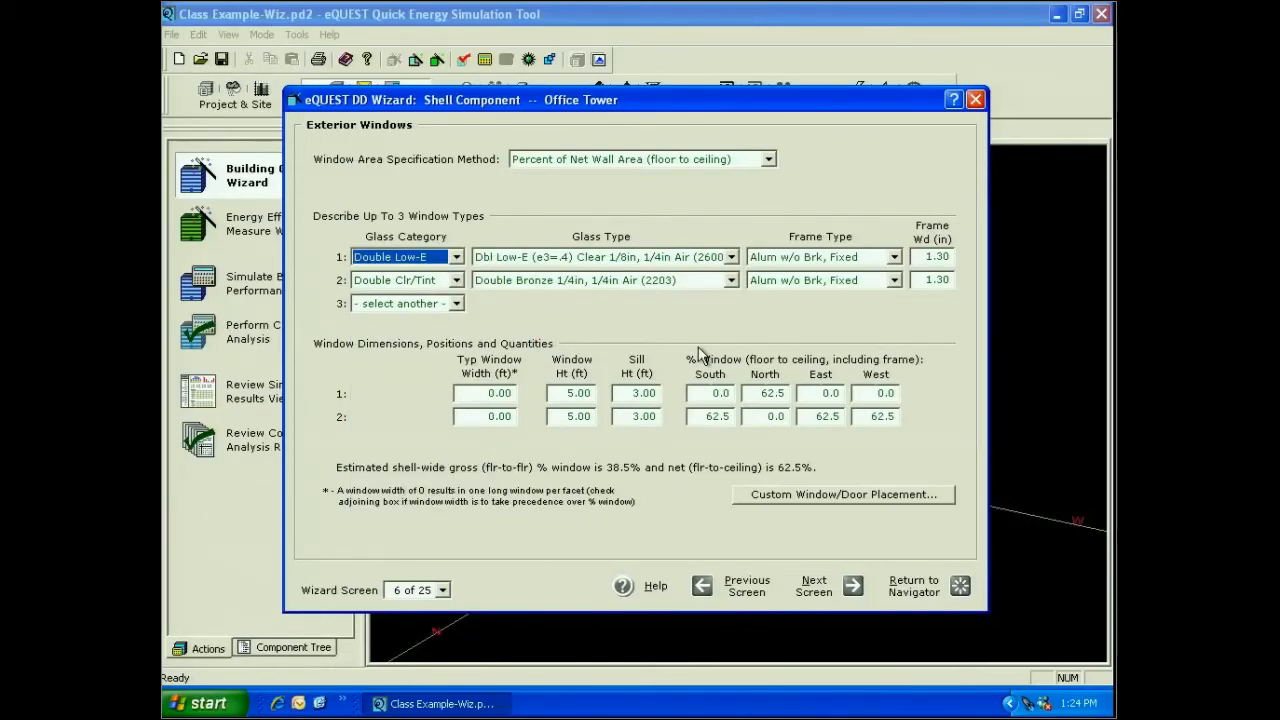
pyautogui.click(731, 257)
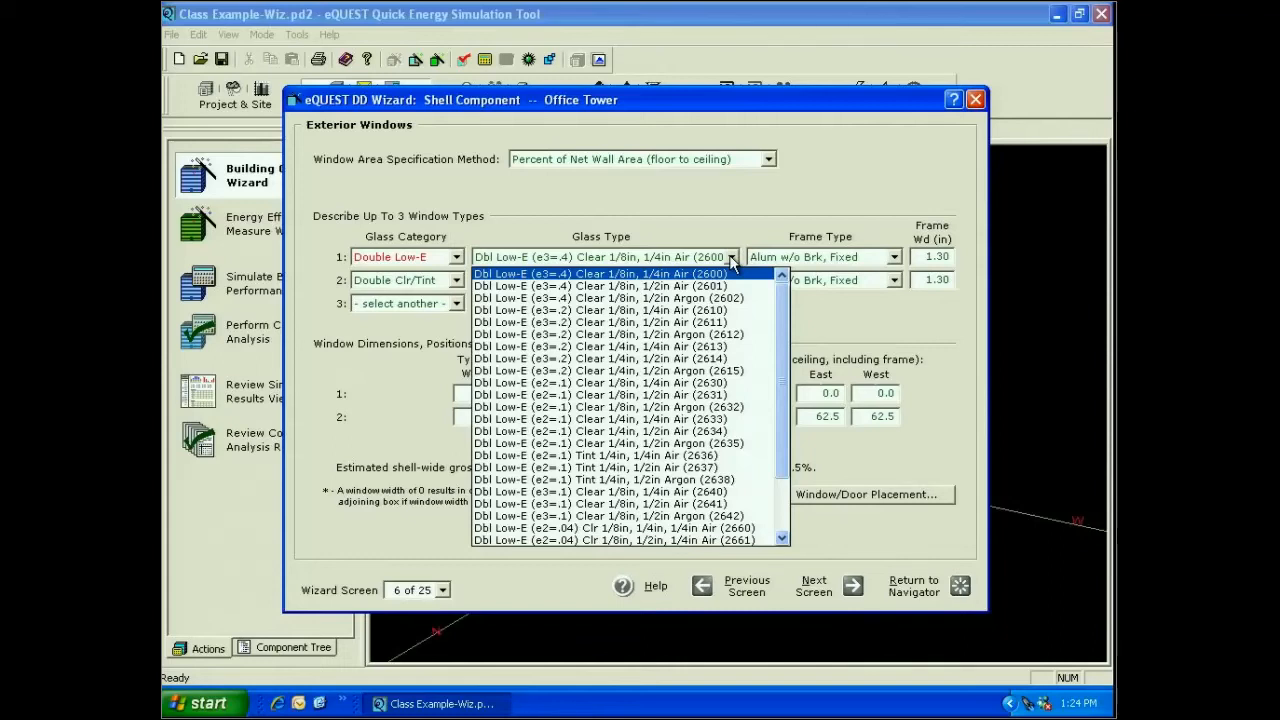
pyautogui.click(732, 258)
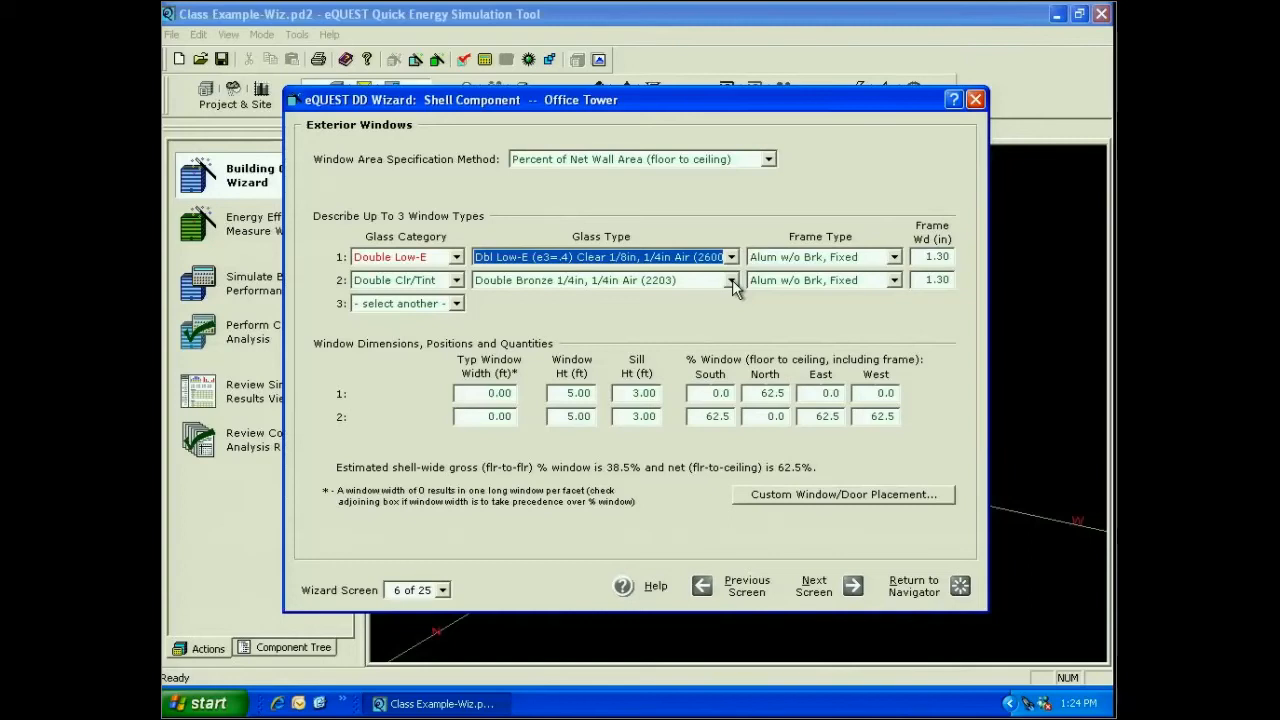
pyautogui.click(894, 257)
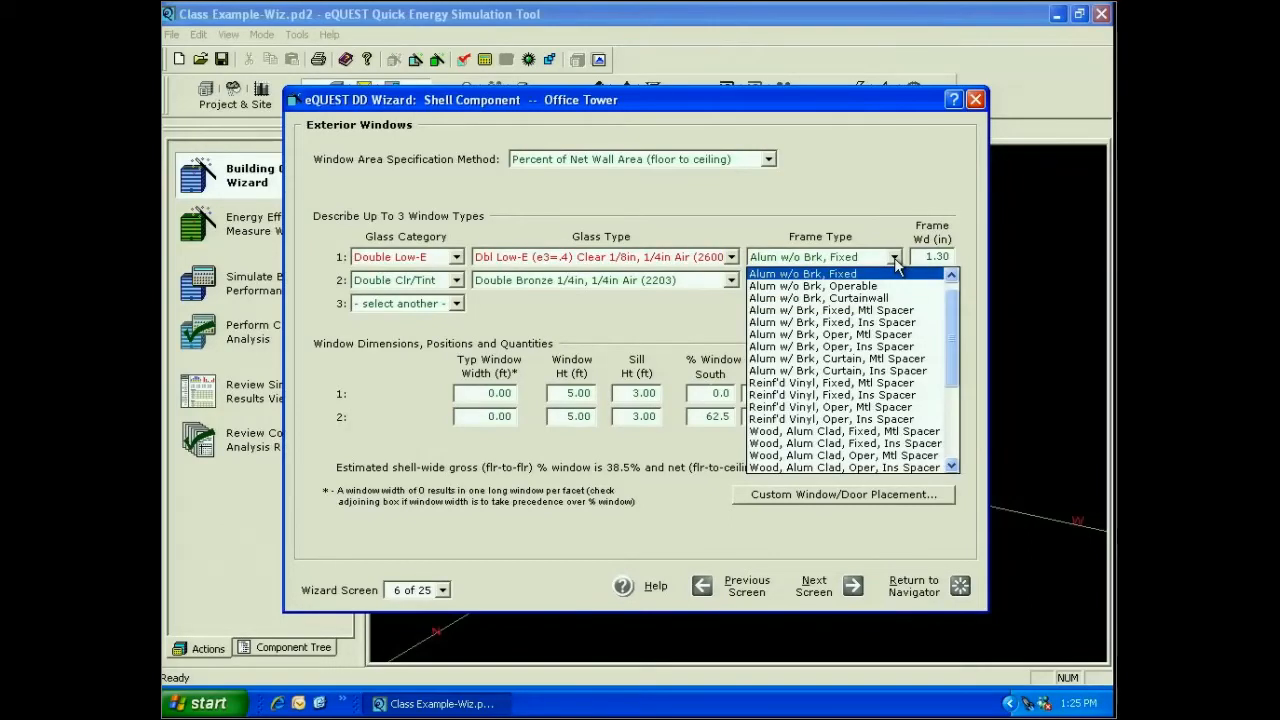
pyautogui.click(840, 325)
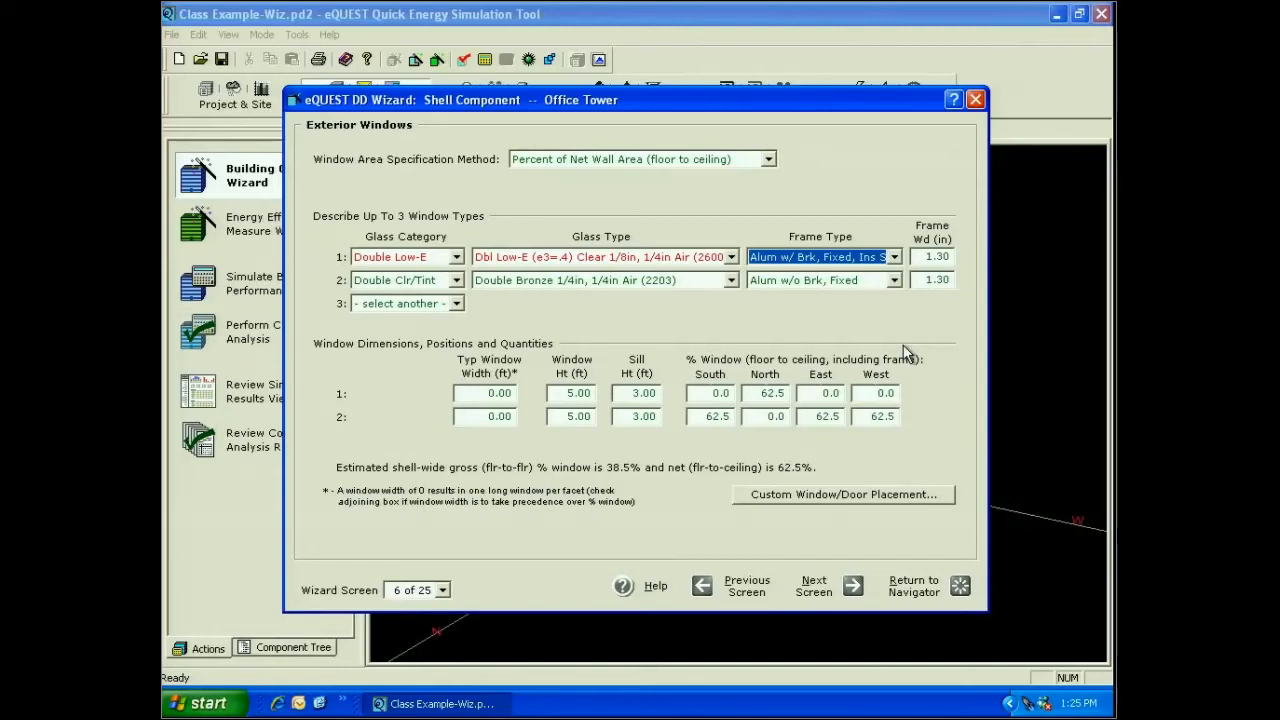
# Step: Switch window type 2's glass category to specify properties and review its user-specified glass properties
pyautogui.click(456, 280)
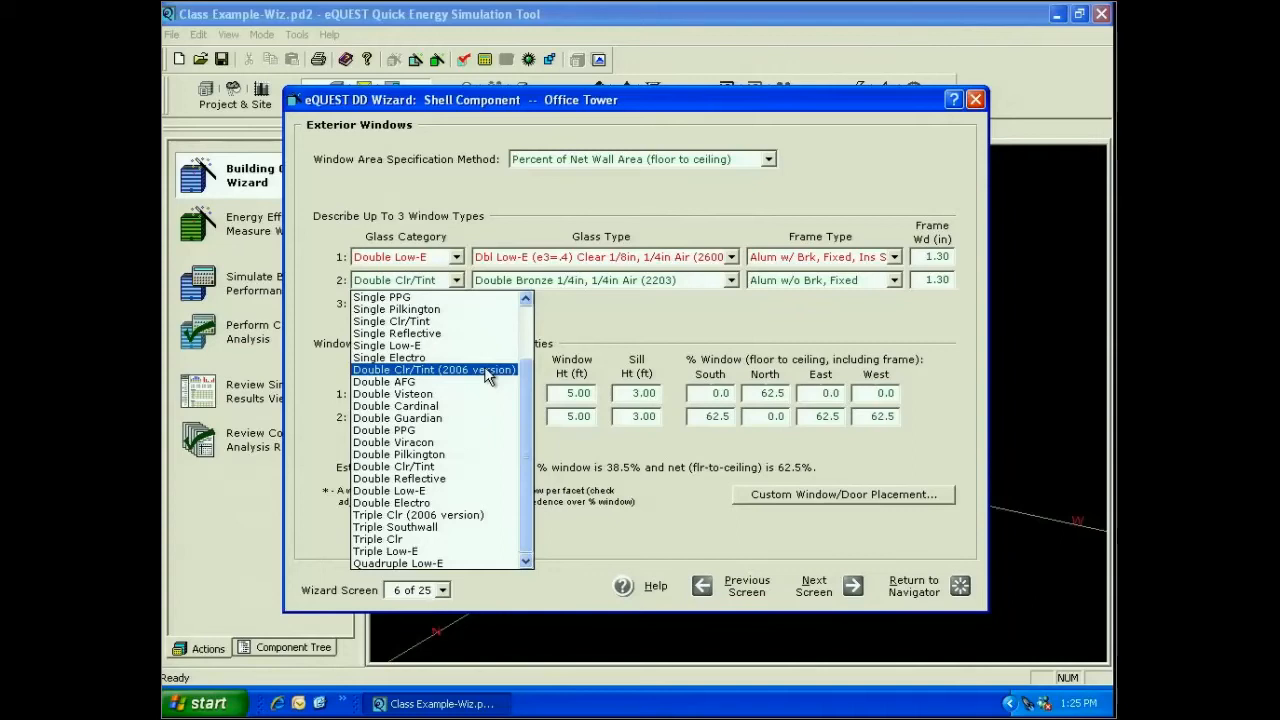
pyautogui.click(528, 318)
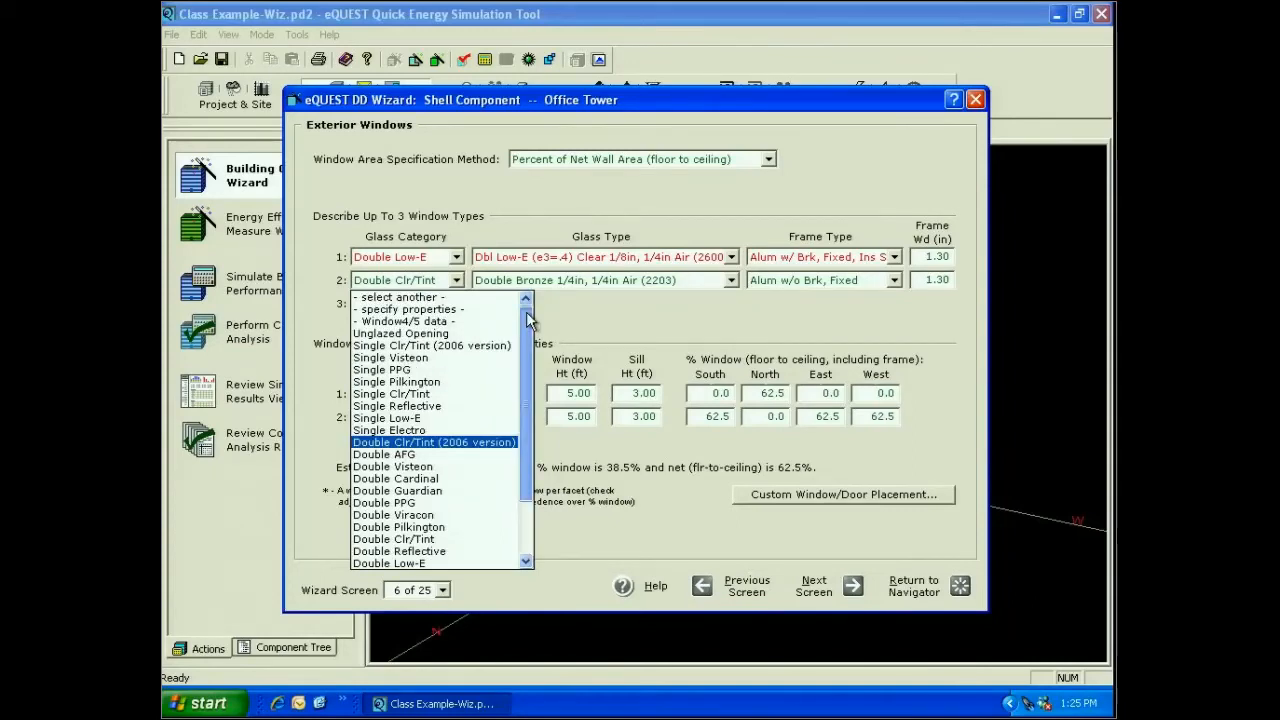
pyautogui.click(442, 310)
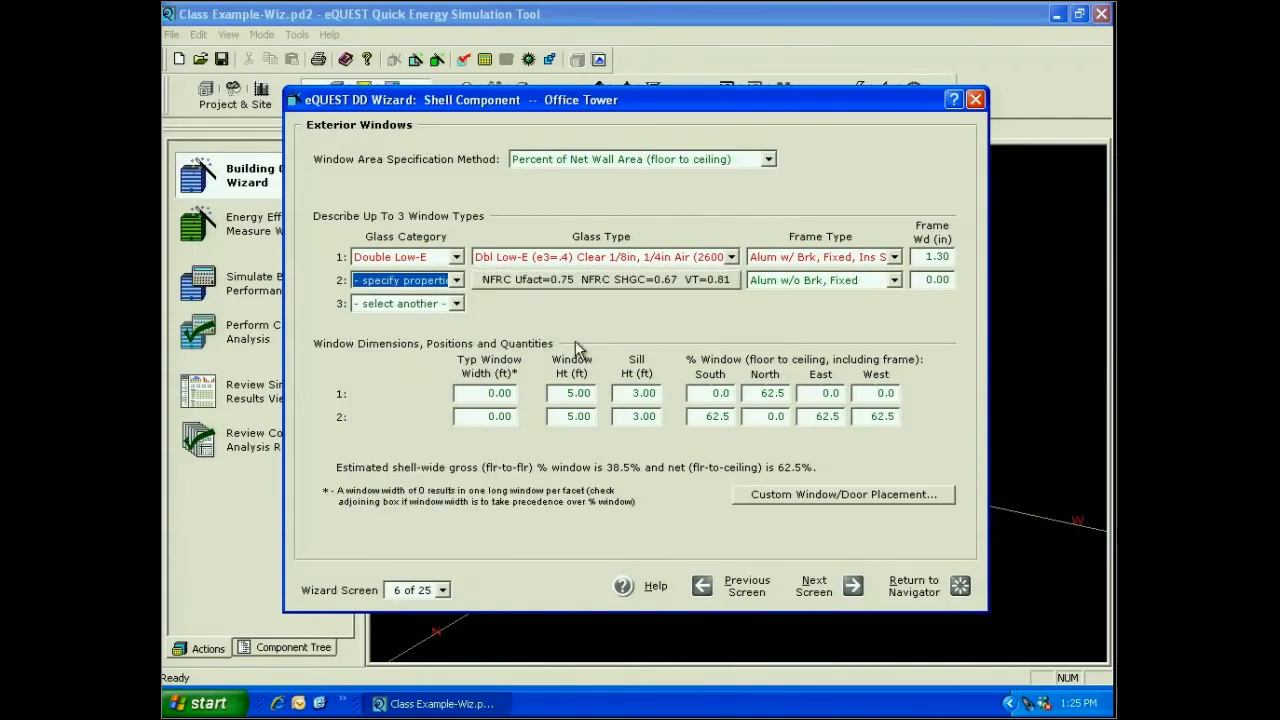
pyautogui.click(626, 284)
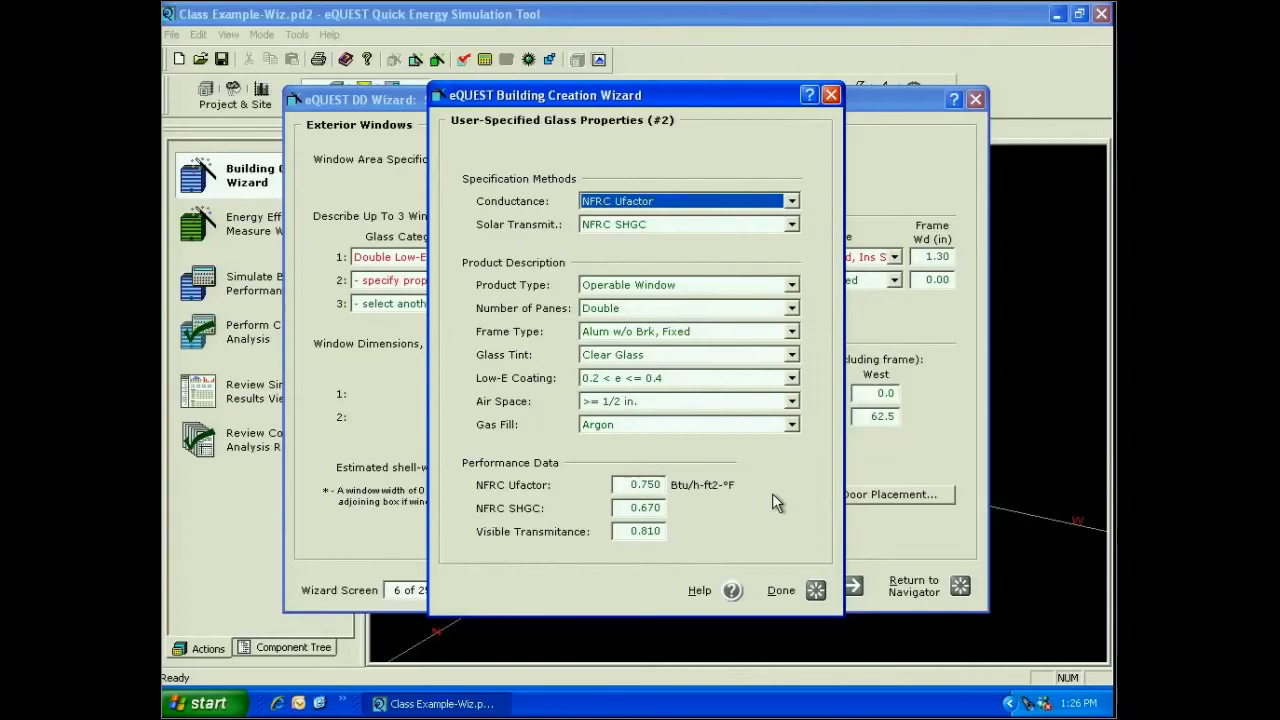
pyautogui.press('Return')
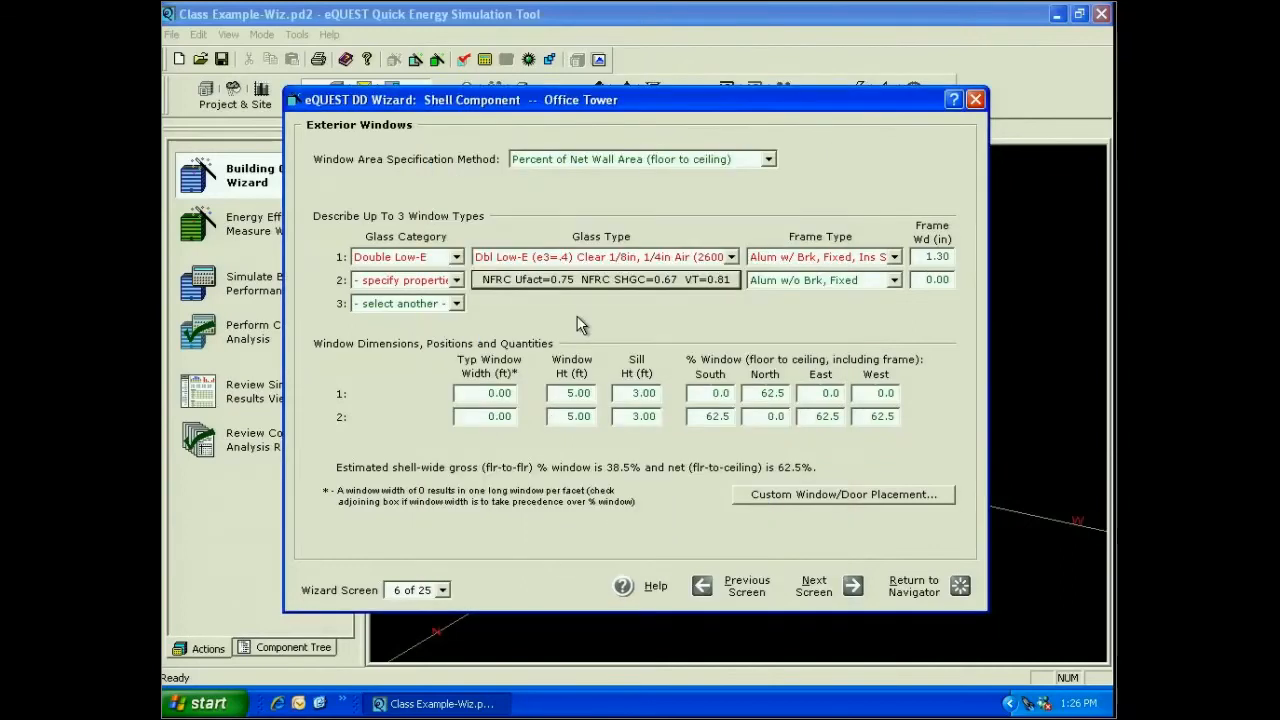
# Step: Look up the Double Low-E glass code 2600 properties in the DOE2 Glass Library spreadsheet and close it without saving
pyautogui.rightClick(416, 286)
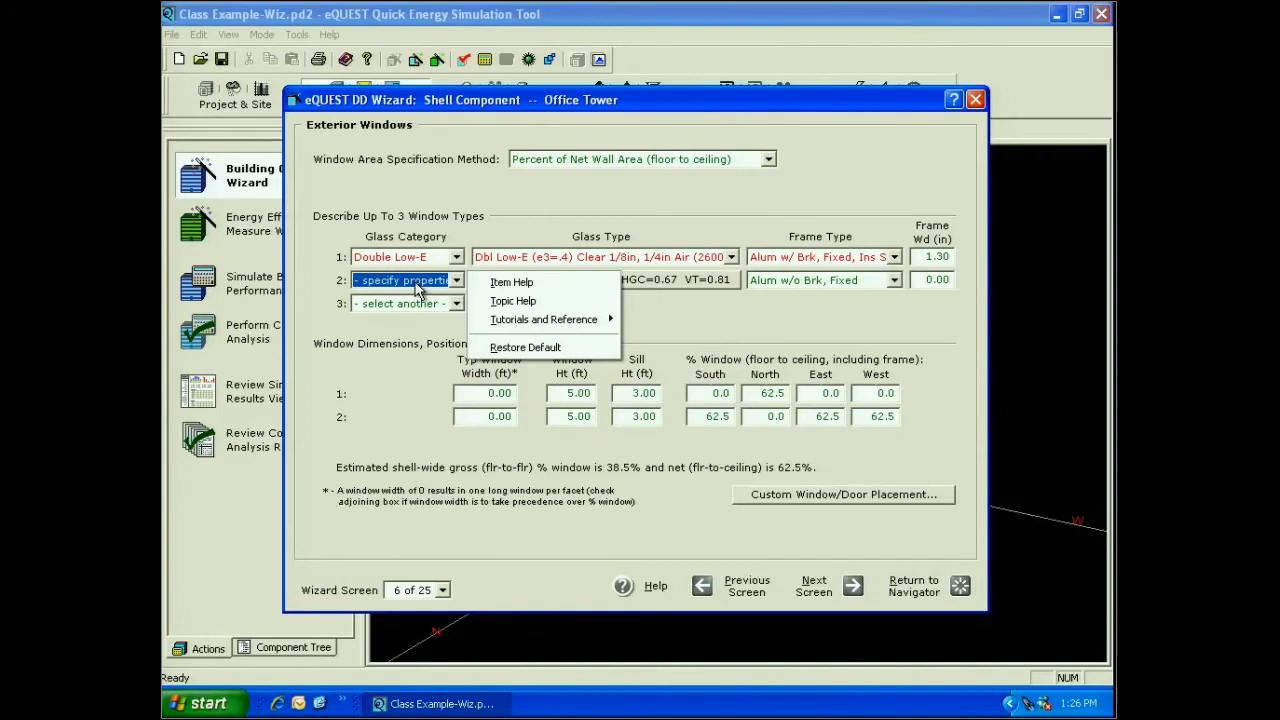
pyautogui.moveTo(547, 322)
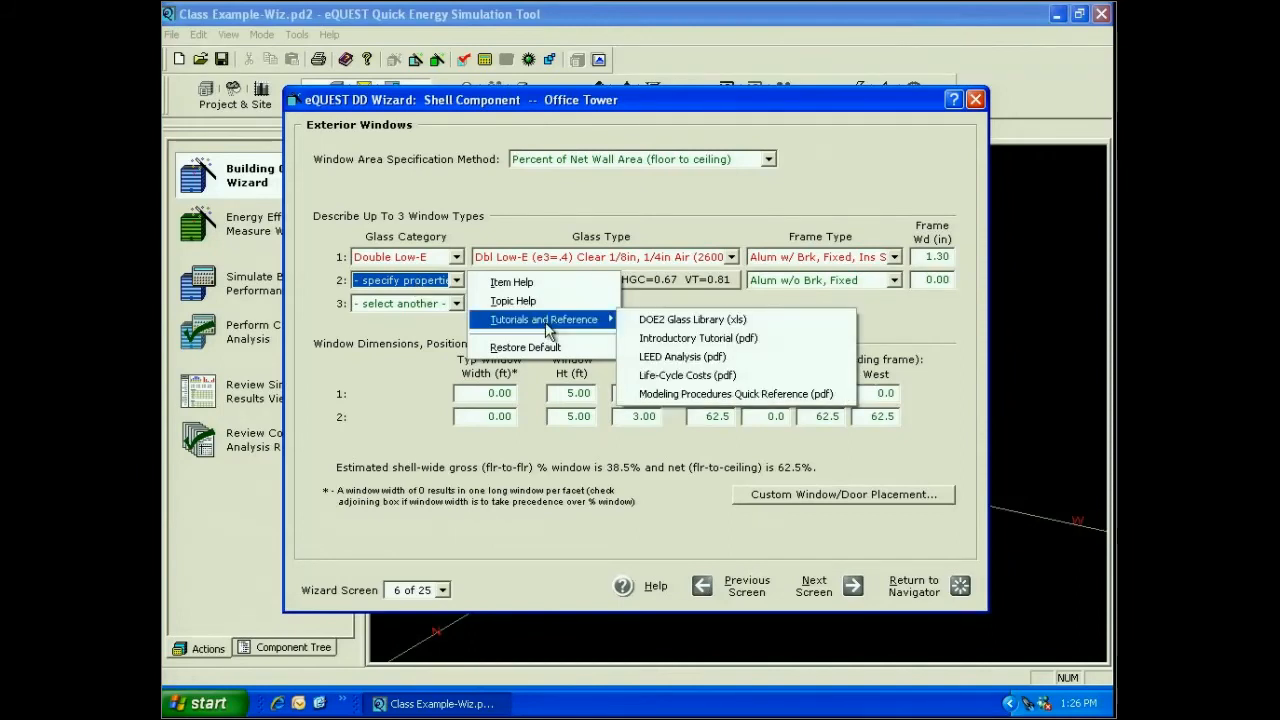
pyautogui.click(755, 320)
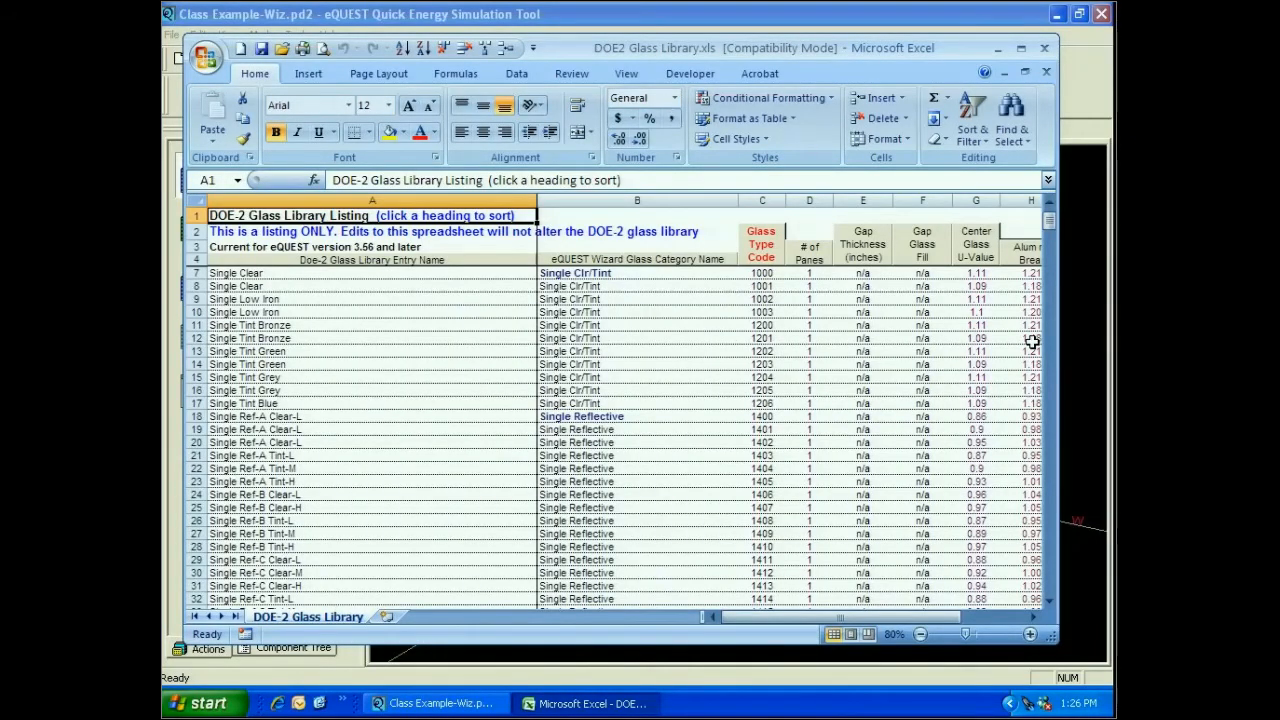
pyautogui.click(1051, 484)
pyautogui.click(1051, 484)
pyautogui.click(1051, 484)
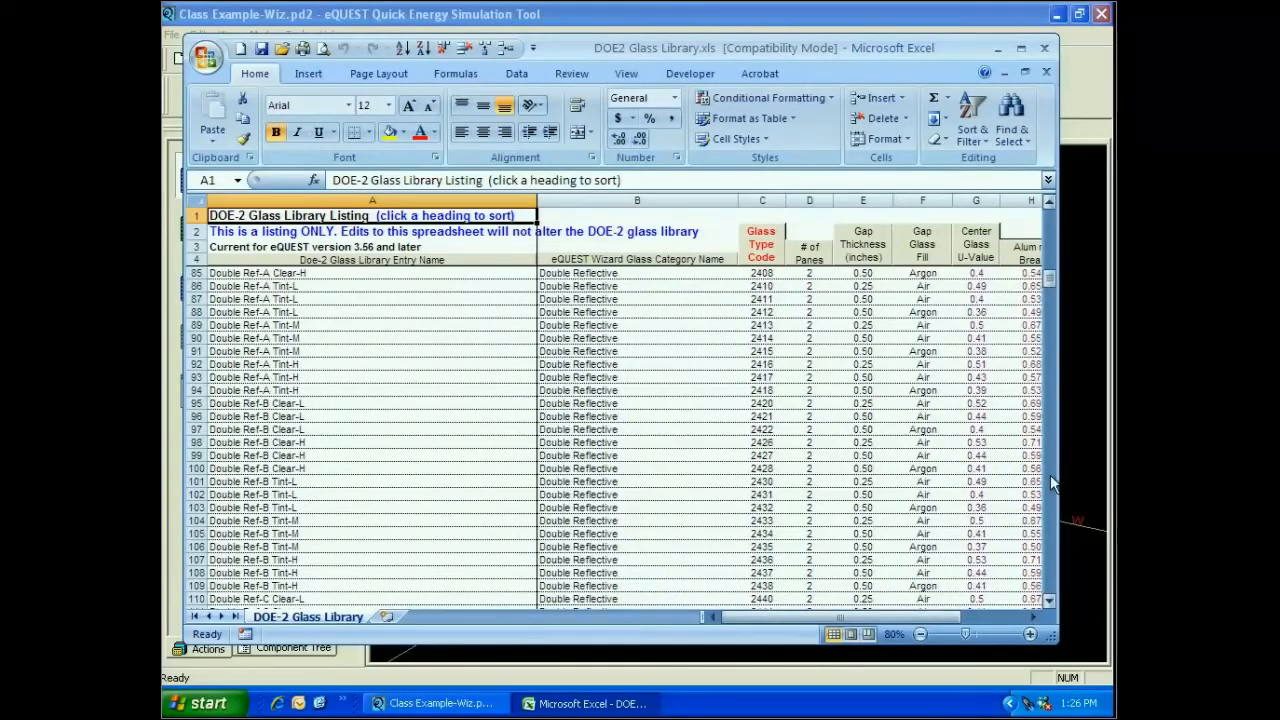
pyautogui.click(1051, 484)
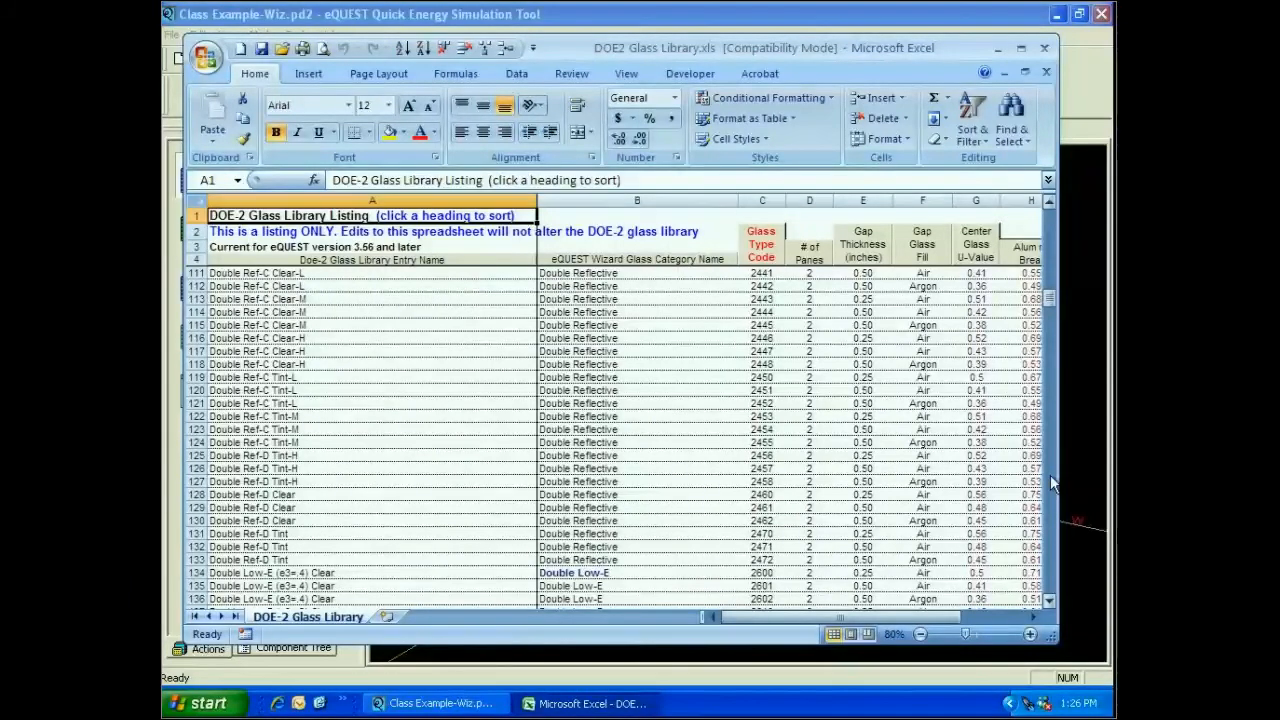
pyautogui.click(196, 573)
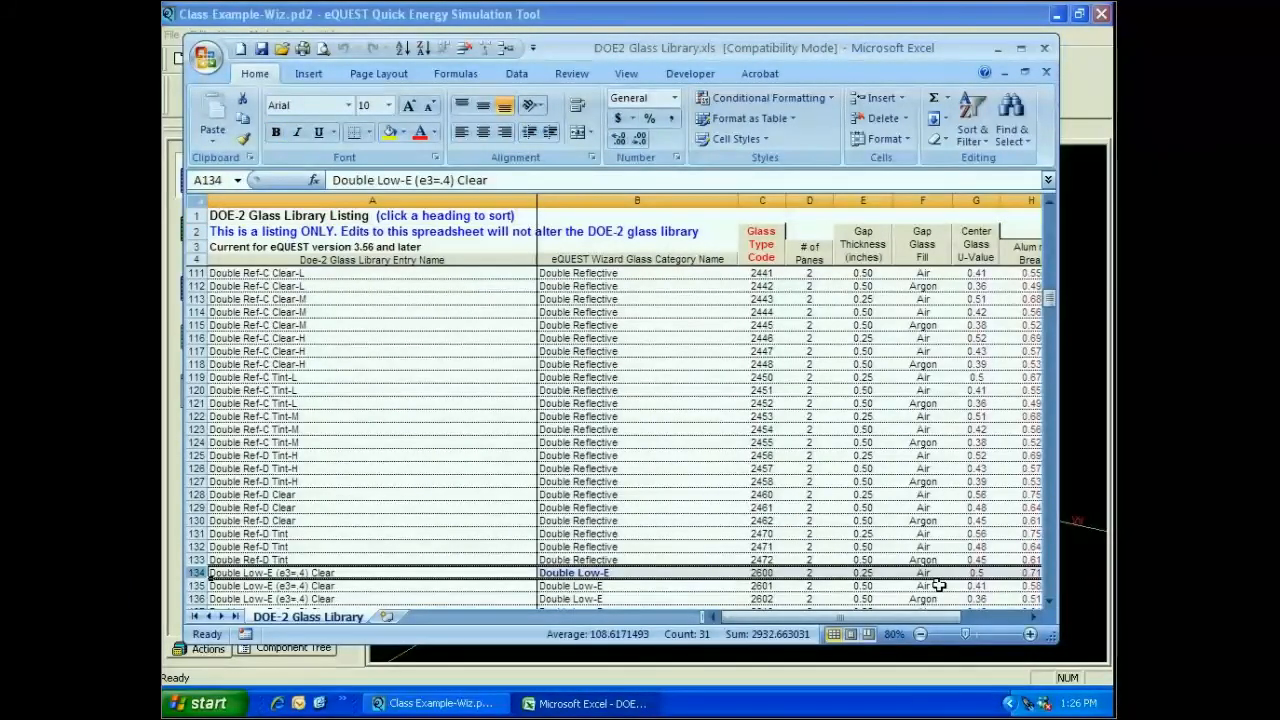
pyautogui.hscroll(4, 938, 585)
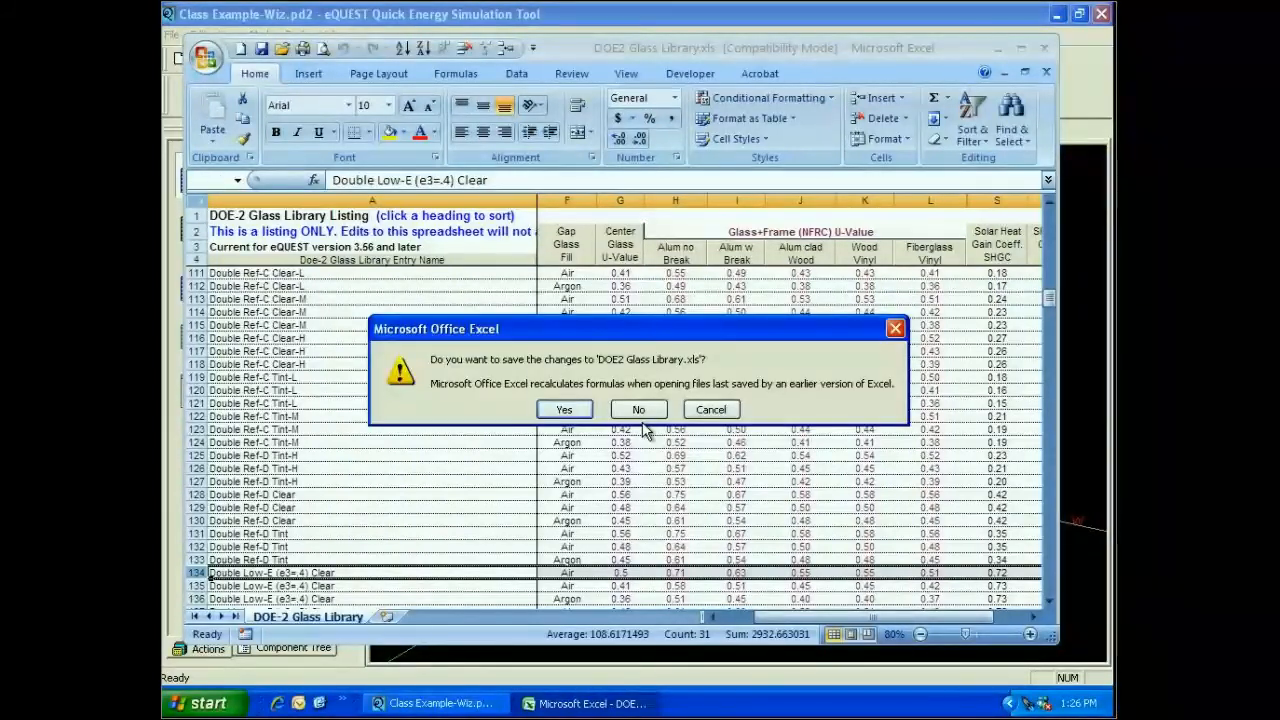
pyautogui.click(638, 410)
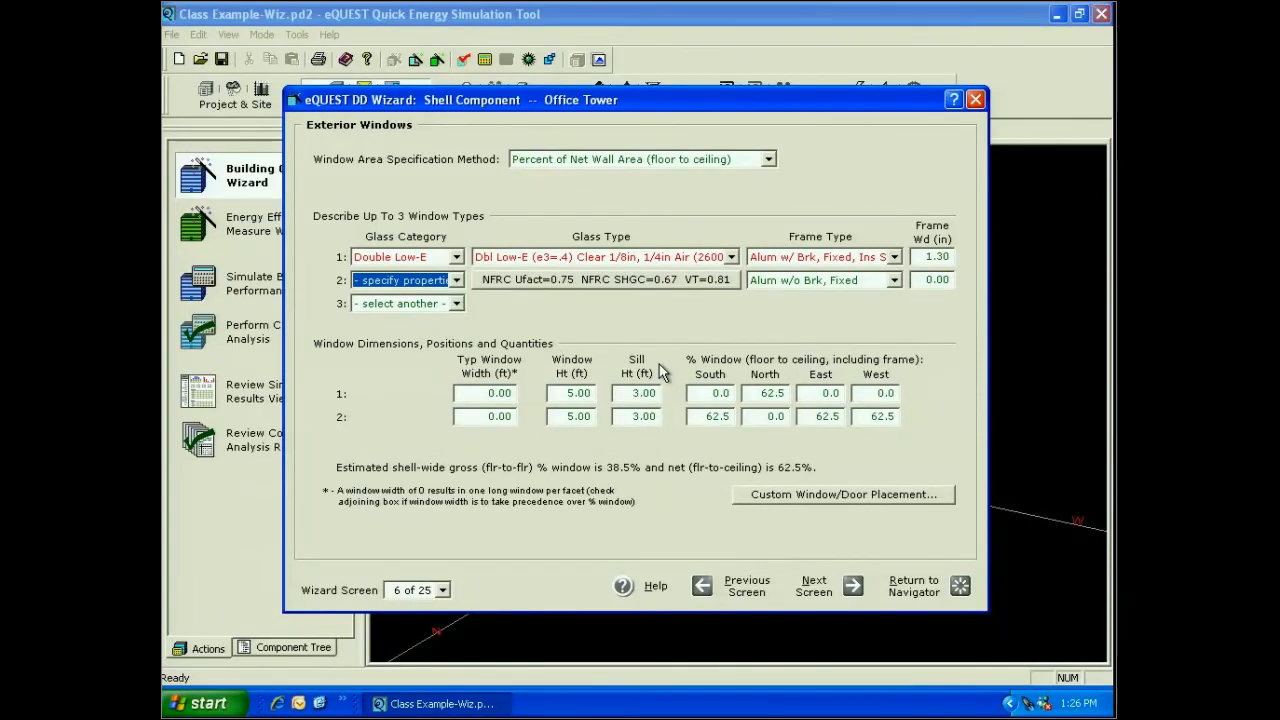
# Step: Set window type 2's glass to an NFRC Ufactor of 0.63, NFRC SHGC of 0.72 and visible transmittance of 0.77
pyautogui.click(593, 283)
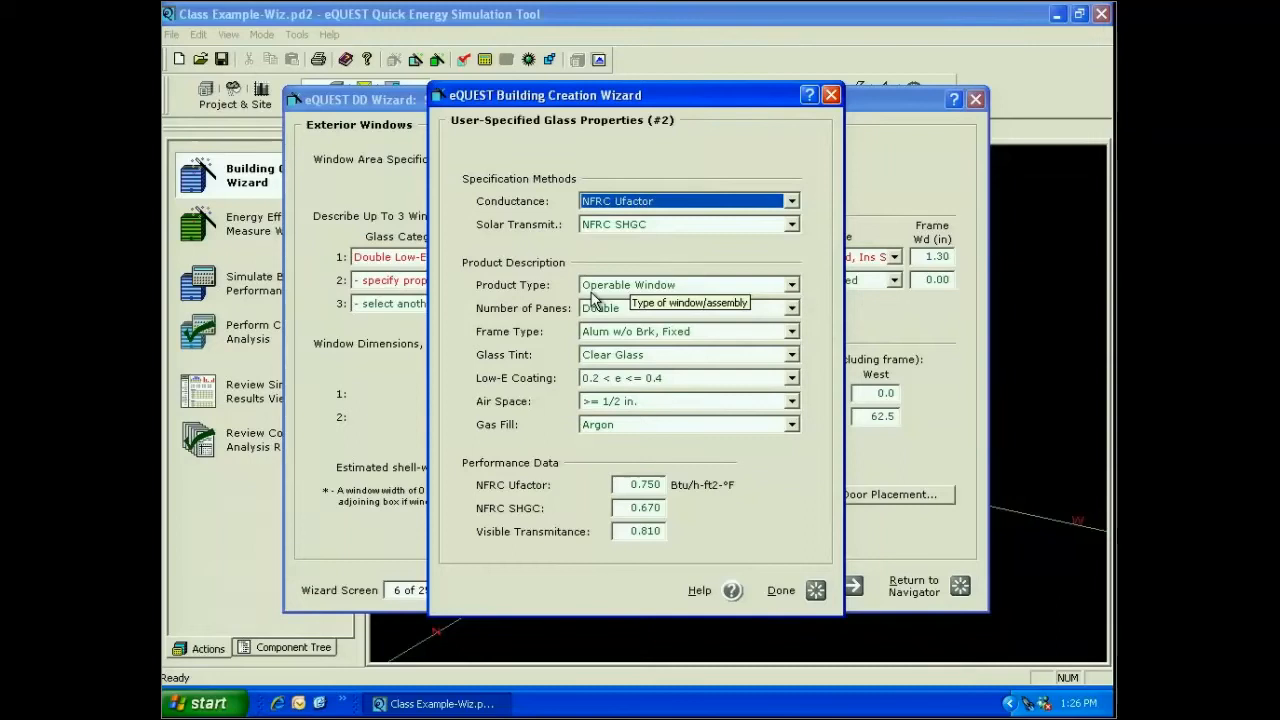
pyautogui.doubleClick(663, 485)
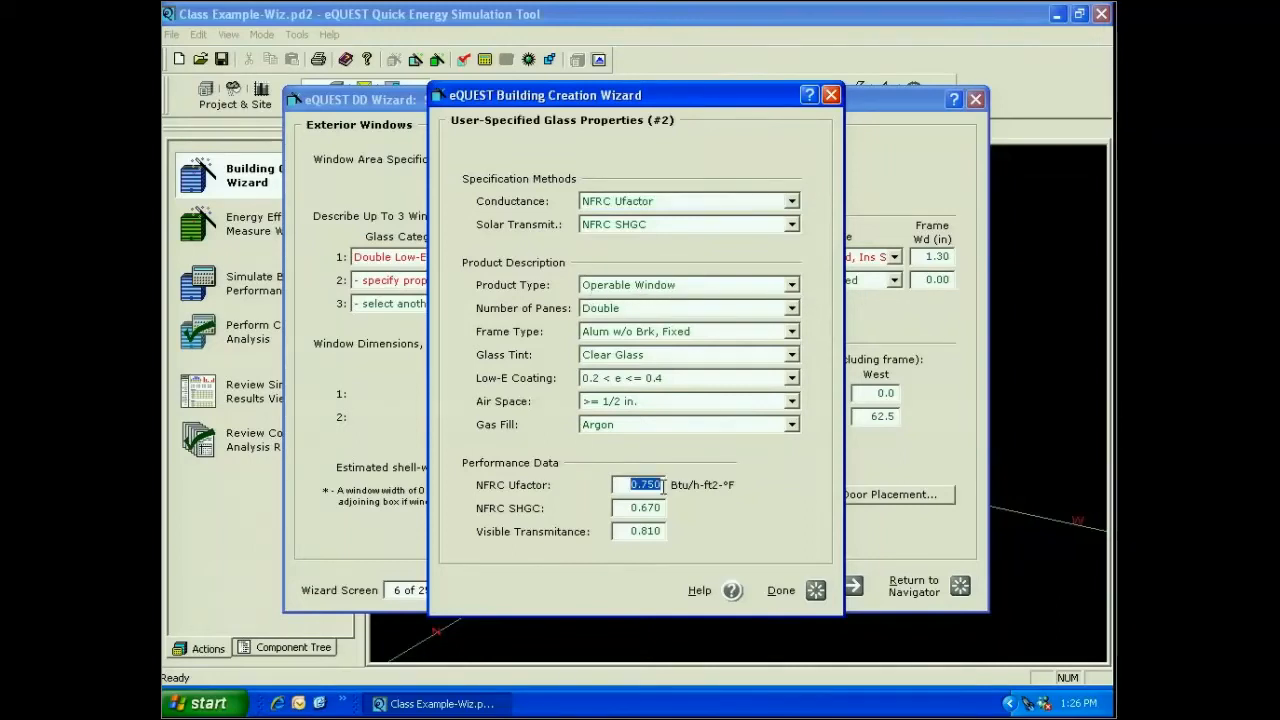
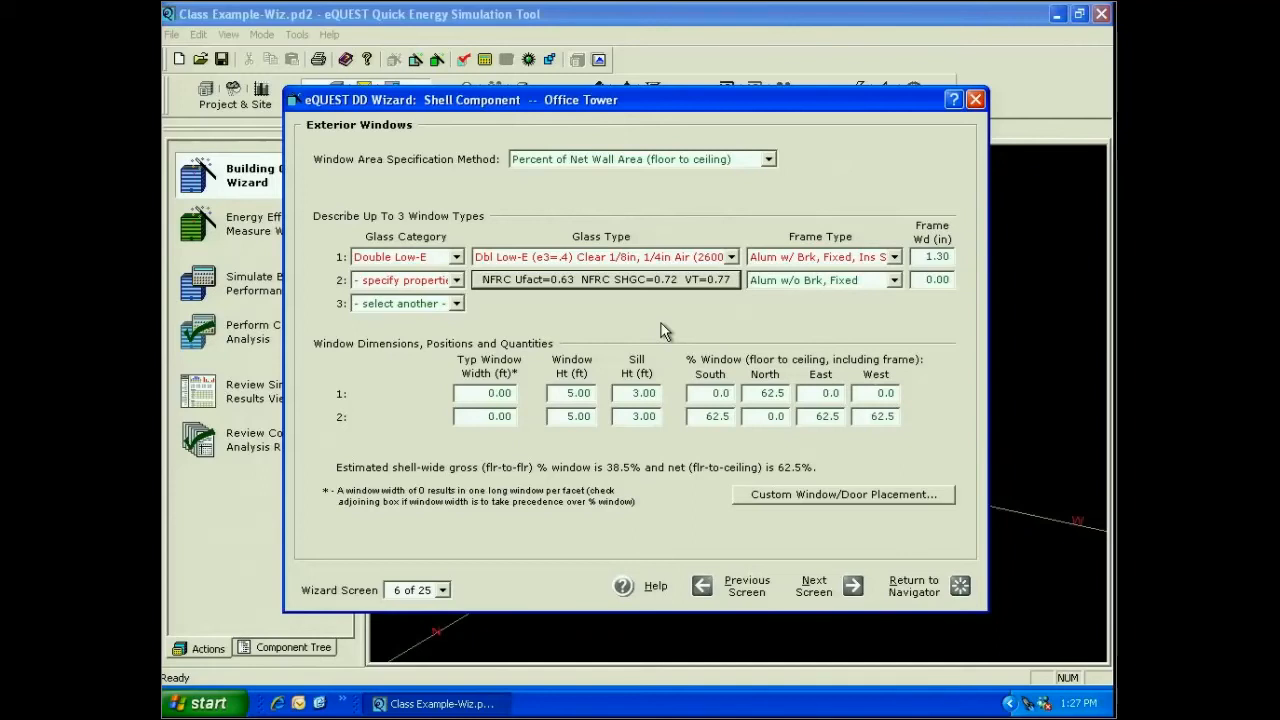
# Step: Add window type 3 with user-specified glass properties and choose U-Value as its conductance specification method
pyautogui.click(456, 303)
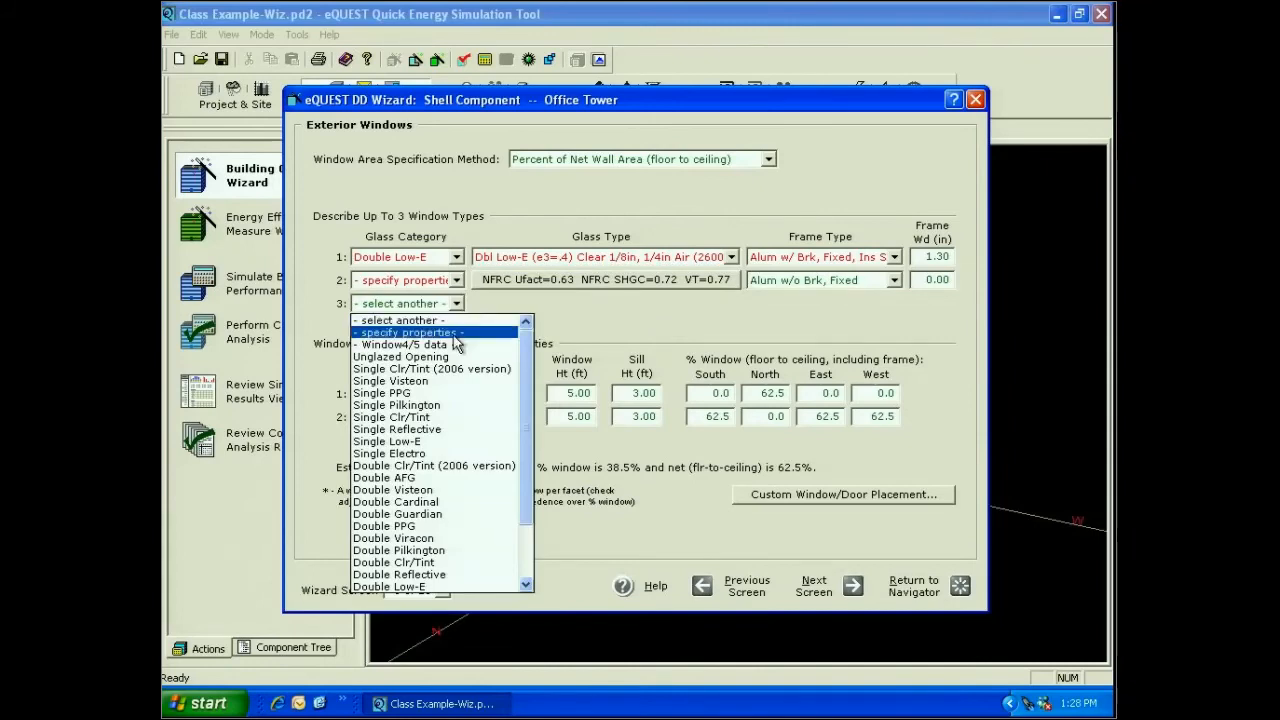
pyautogui.click(456, 332)
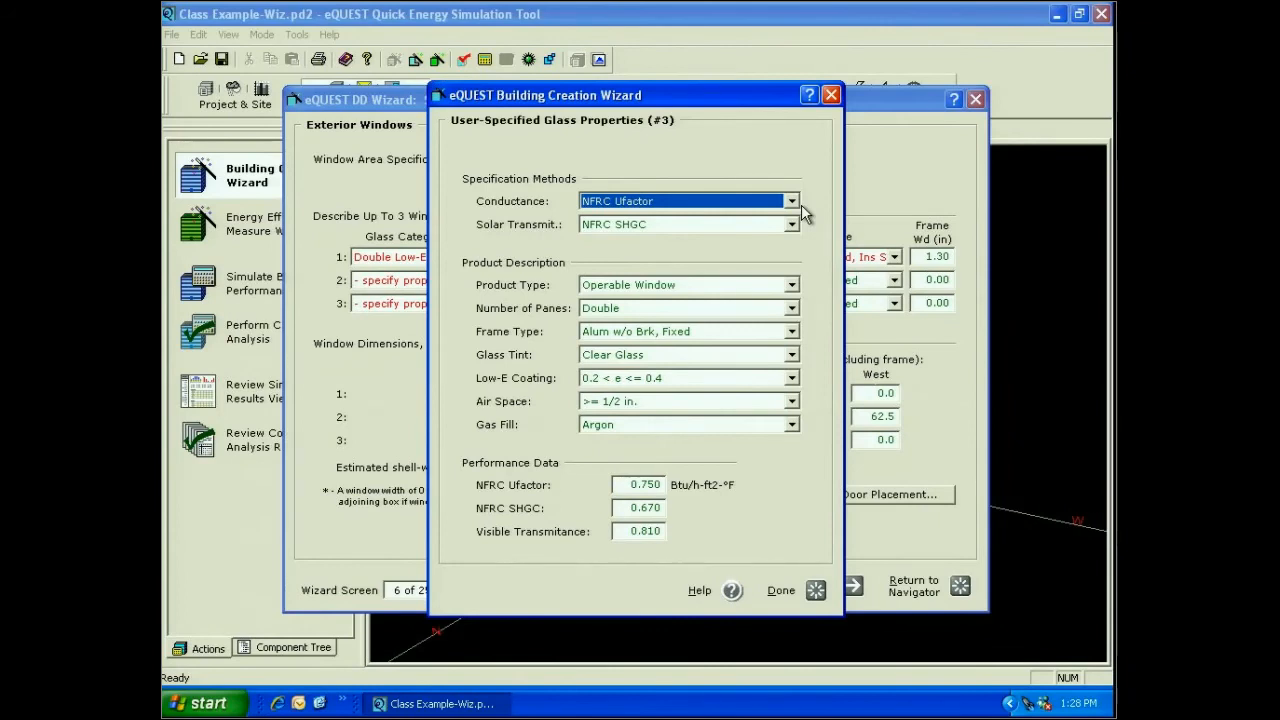
pyautogui.click(795, 203)
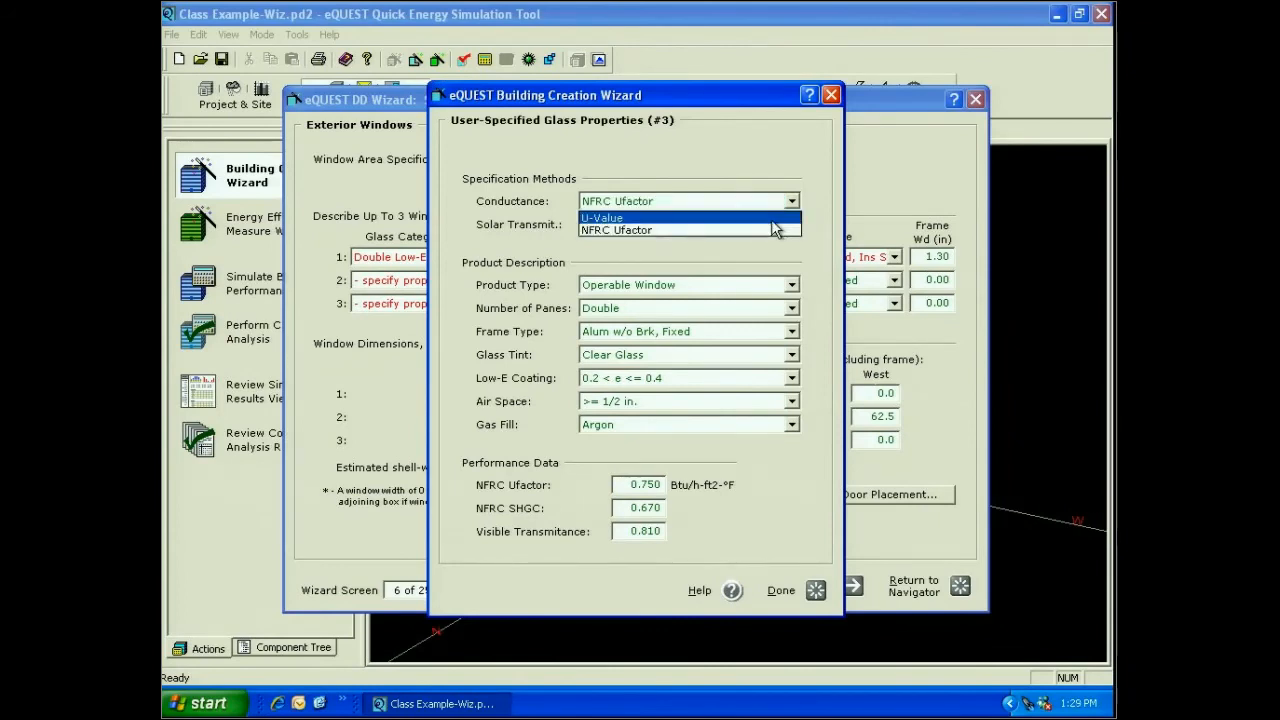
pyautogui.click(773, 219)
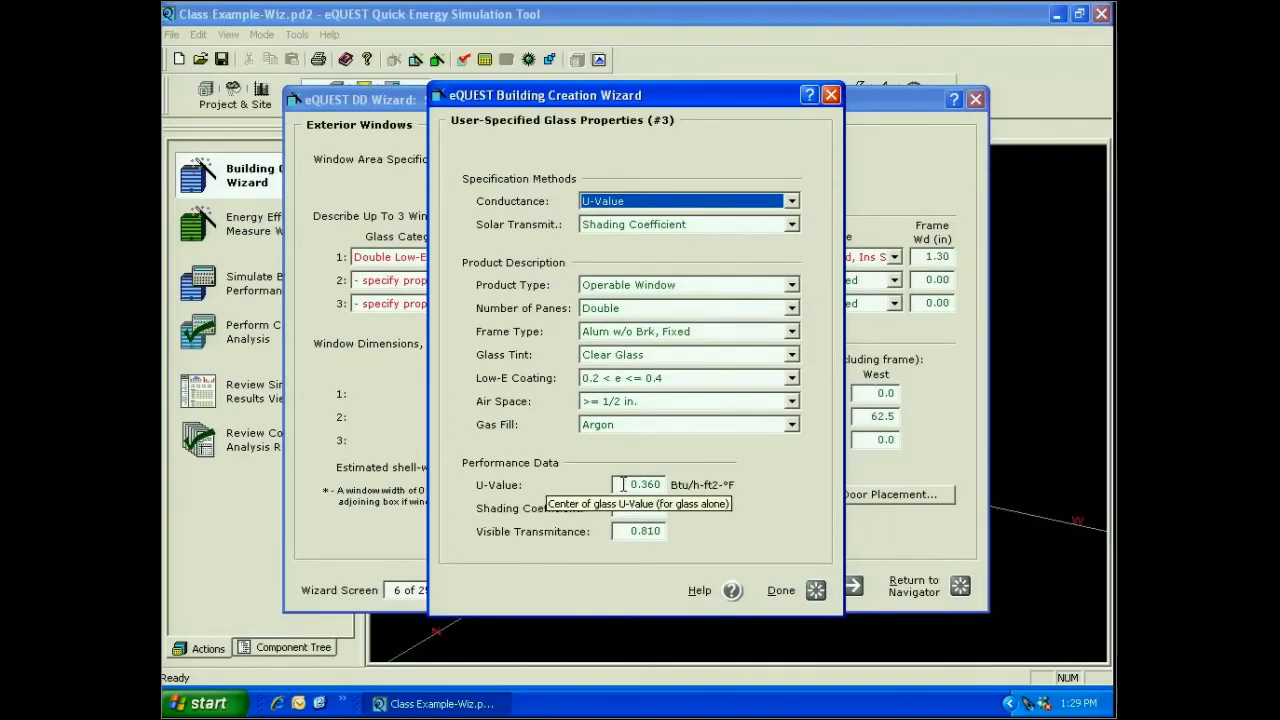
# Step: Set window type 3's glass U-Value to 0.63 and visible transmittance to 0.77, and finish its glass properties
pyautogui.moveTo(623, 484); pyautogui.dragTo(684, 492)
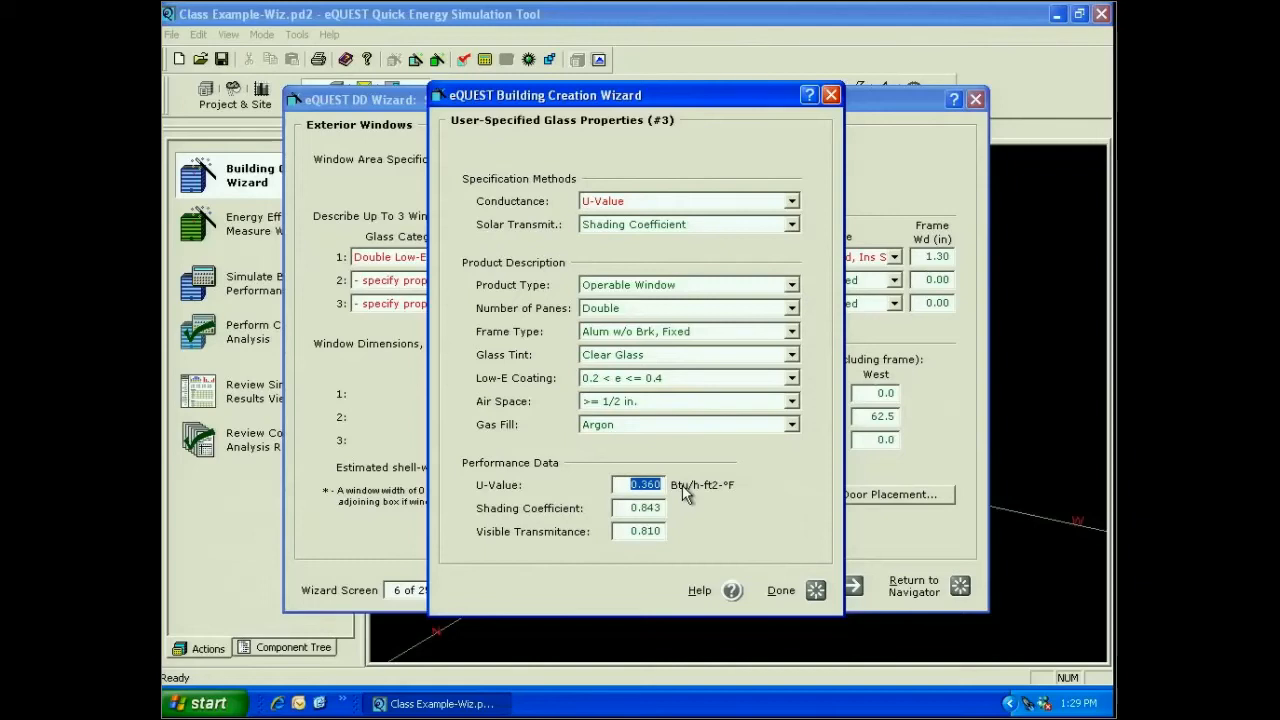
pyautogui.write('.63')
pyautogui.press('Tab')
pyautogui.press('Return')
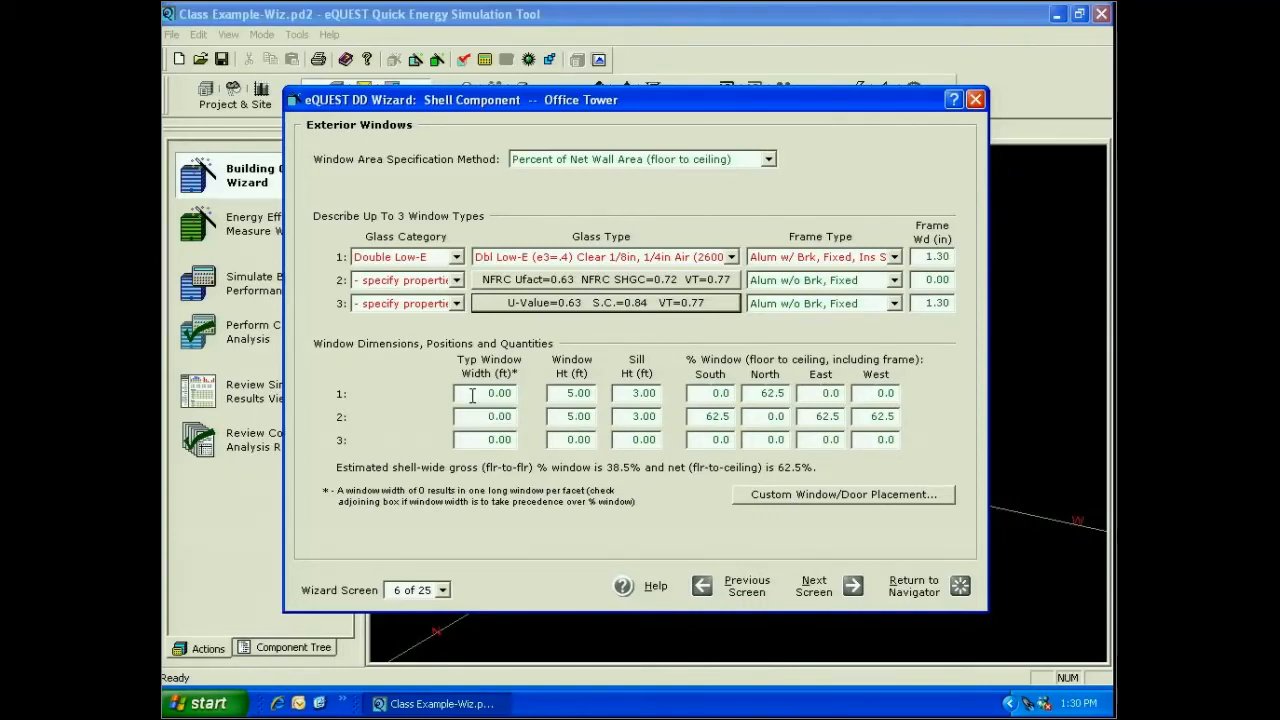
# Step: Set window type 1's typical window width to 20 ft and turn off the width's precedence over the window percentage
pyautogui.moveTo(477, 396); pyautogui.dragTo(538, 397)
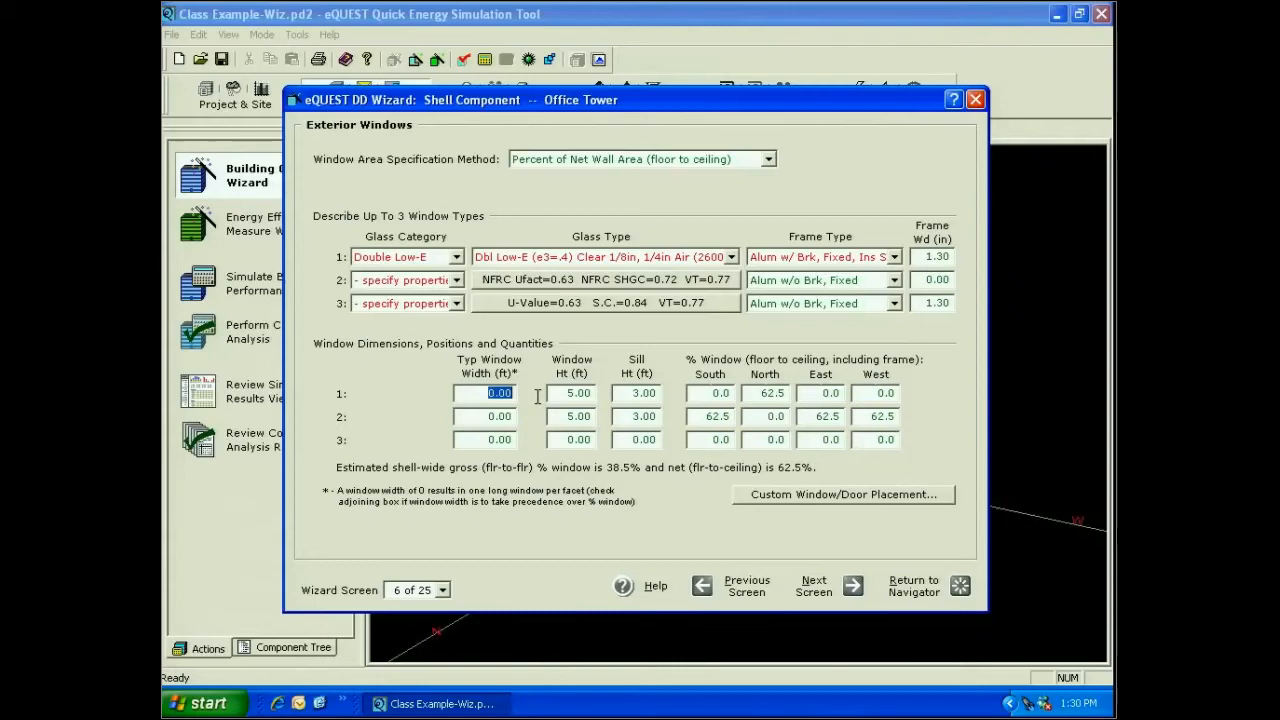
pyautogui.write('20')
pyautogui.click(583, 395)
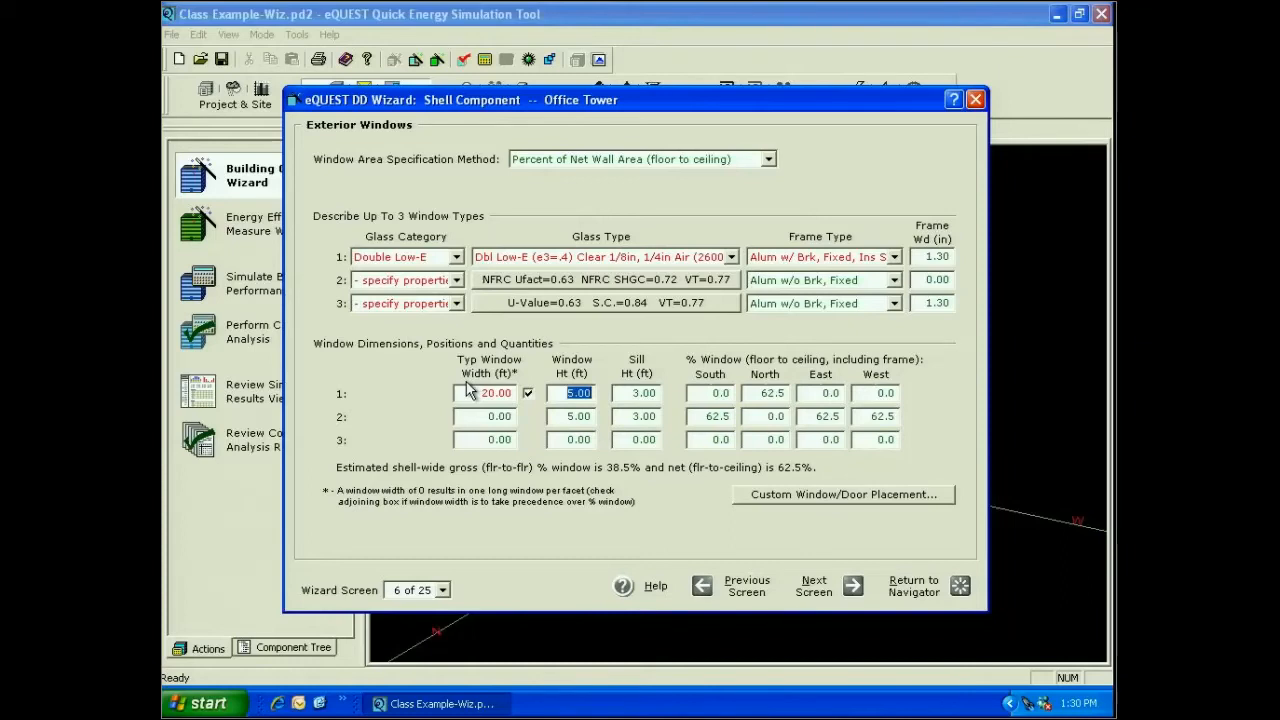
pyautogui.click(528, 393)
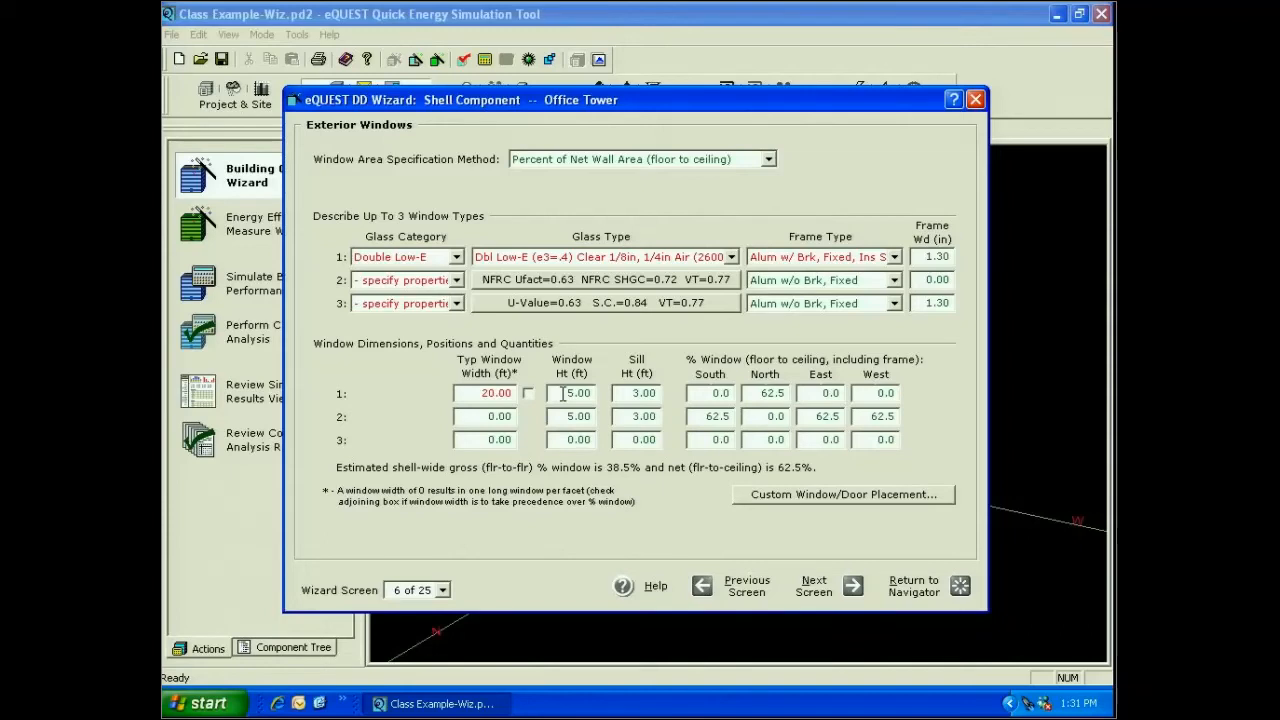
# Step: Set window type 1's window height to 6 ft, sill height to 2 ft and north window percentage to 30
pyautogui.moveTo(563, 394); pyautogui.dragTo(609, 395)
pyautogui.write('6')
pyautogui.press('Tab')
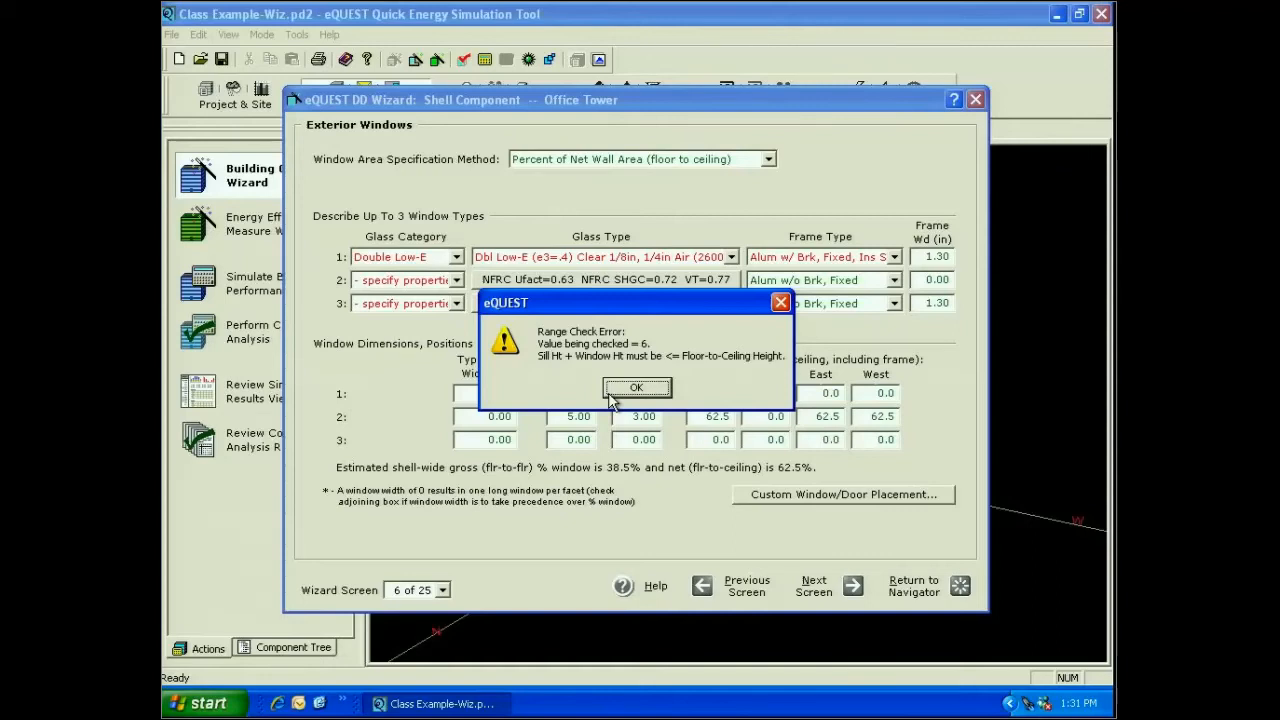
pyautogui.moveTo(667, 311); pyautogui.dragTo(675, 237)
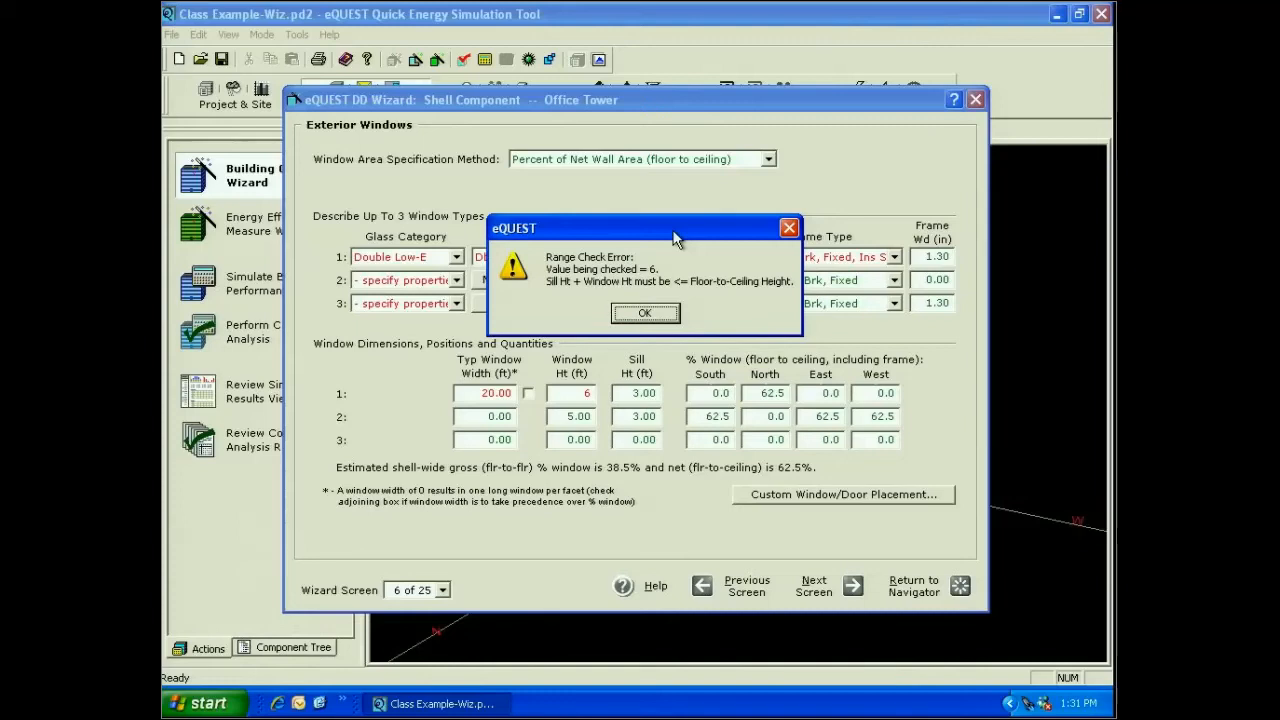
pyautogui.click(645, 313)
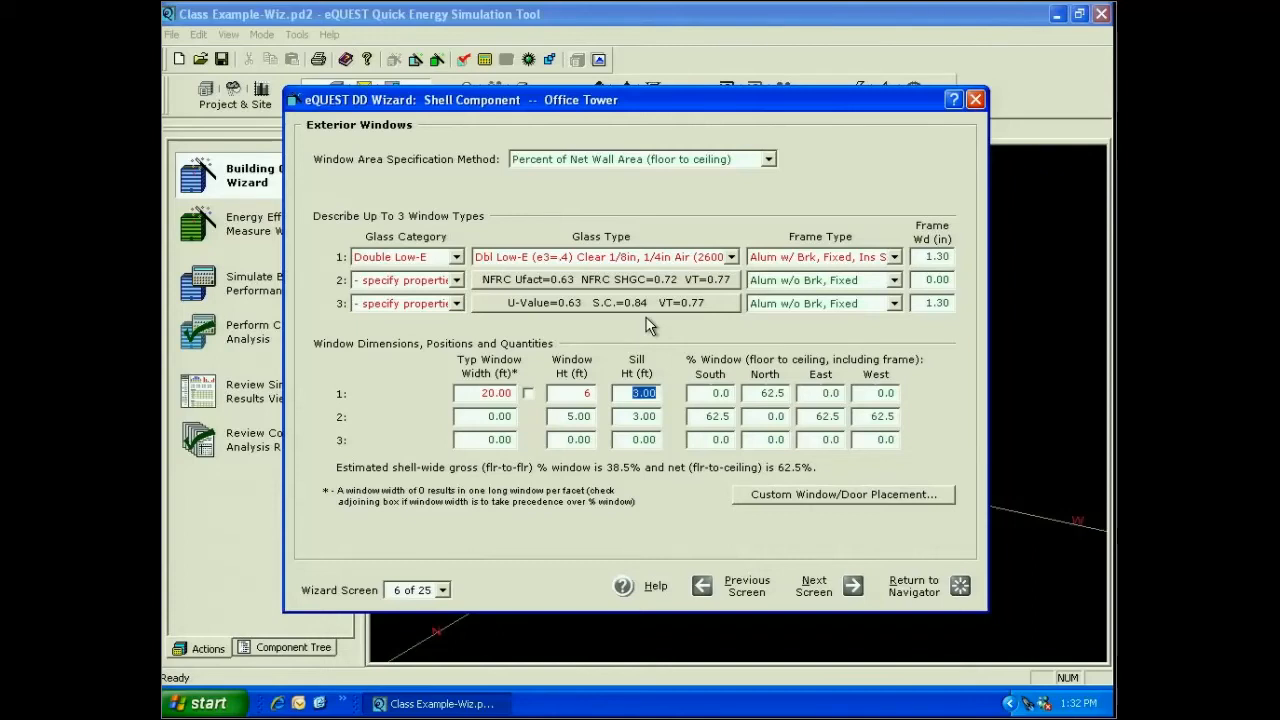
pyautogui.write('2')
pyautogui.press('Tab')
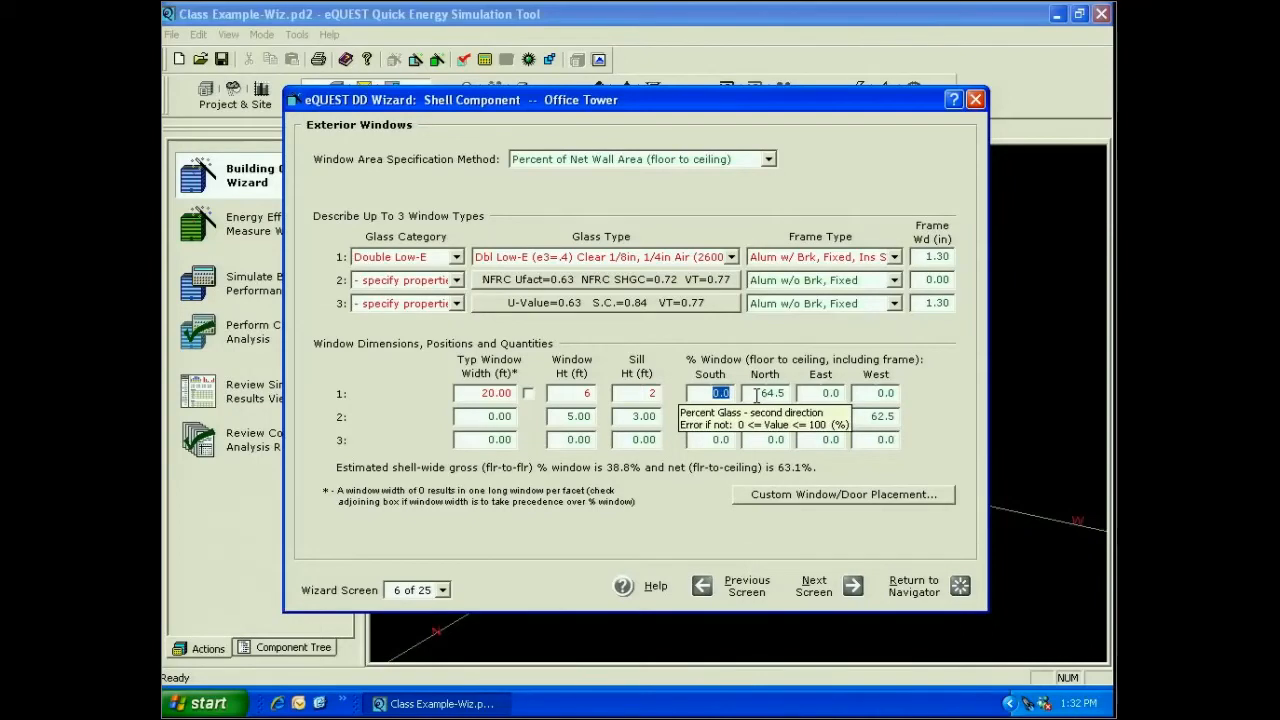
pyautogui.moveTo(757, 395); pyautogui.dragTo(797, 395)
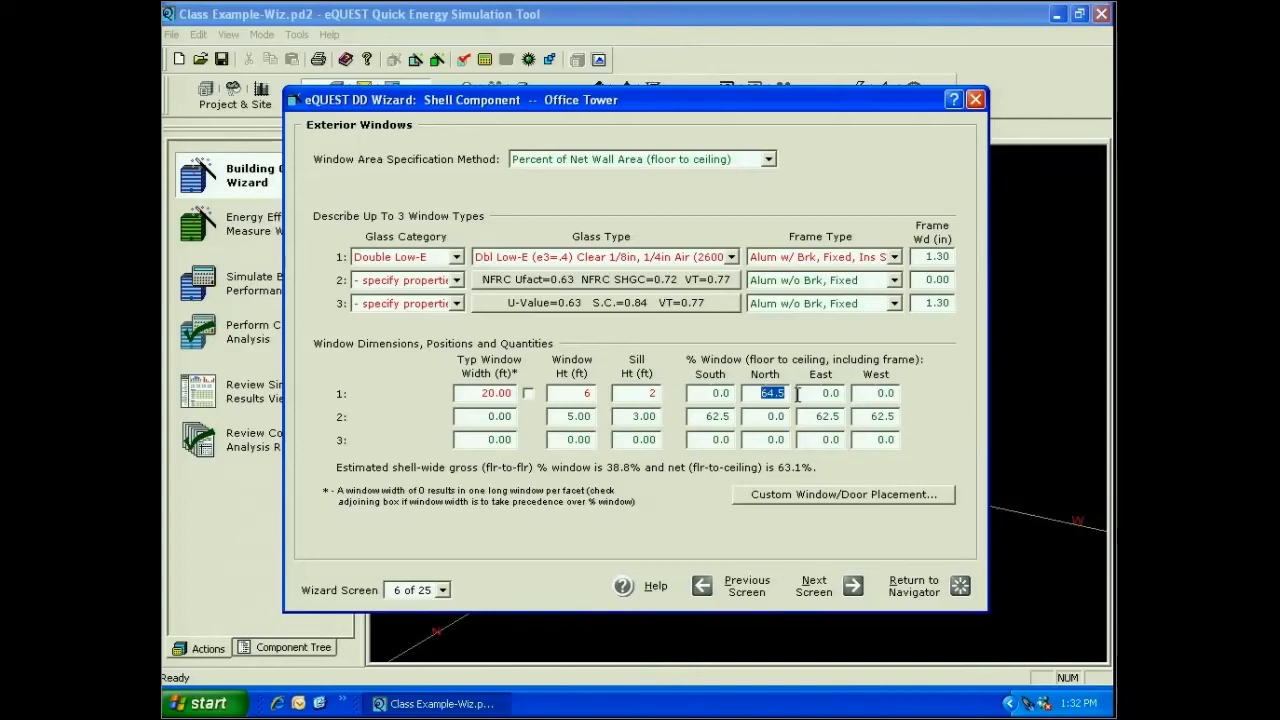
pyautogui.write('30')
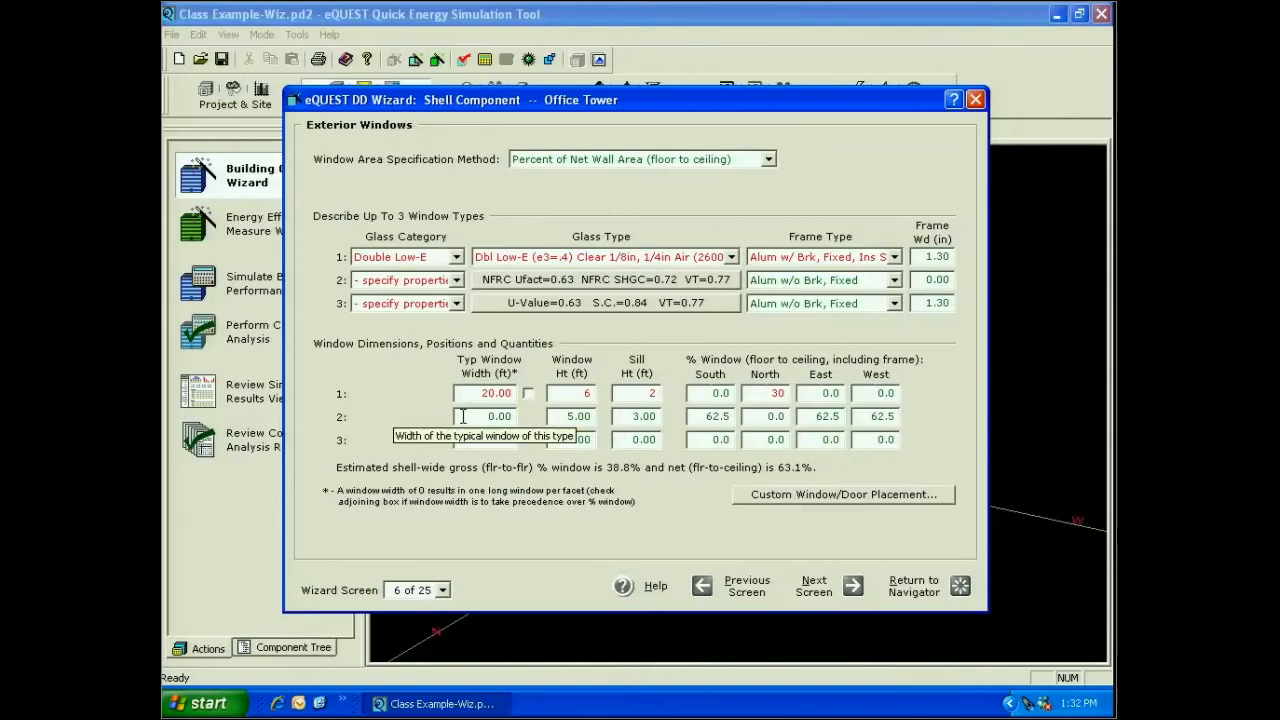
# Step: Set window type 2 to 20 ft width without width precedence, 6 ft height, 2 ft sill, and 0% south, 30% east and 30% west
pyautogui.moveTo(463, 416); pyautogui.dragTo(520, 418)
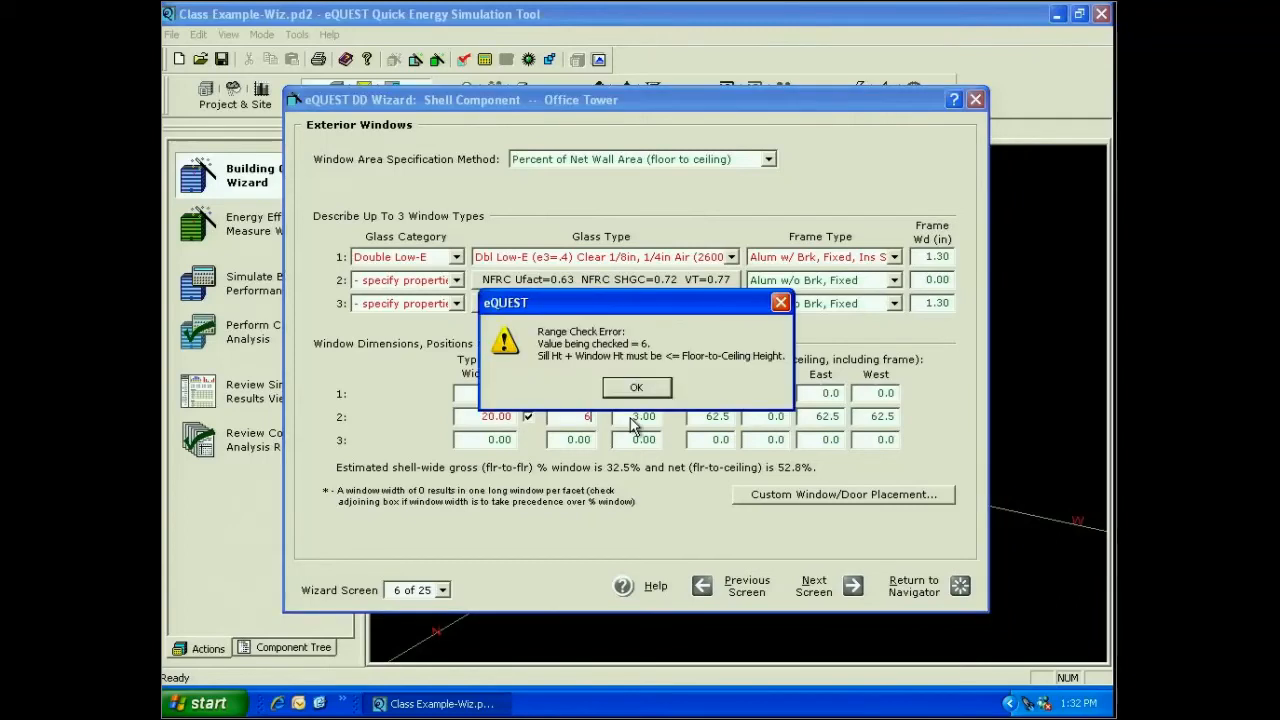
pyautogui.press('Return')
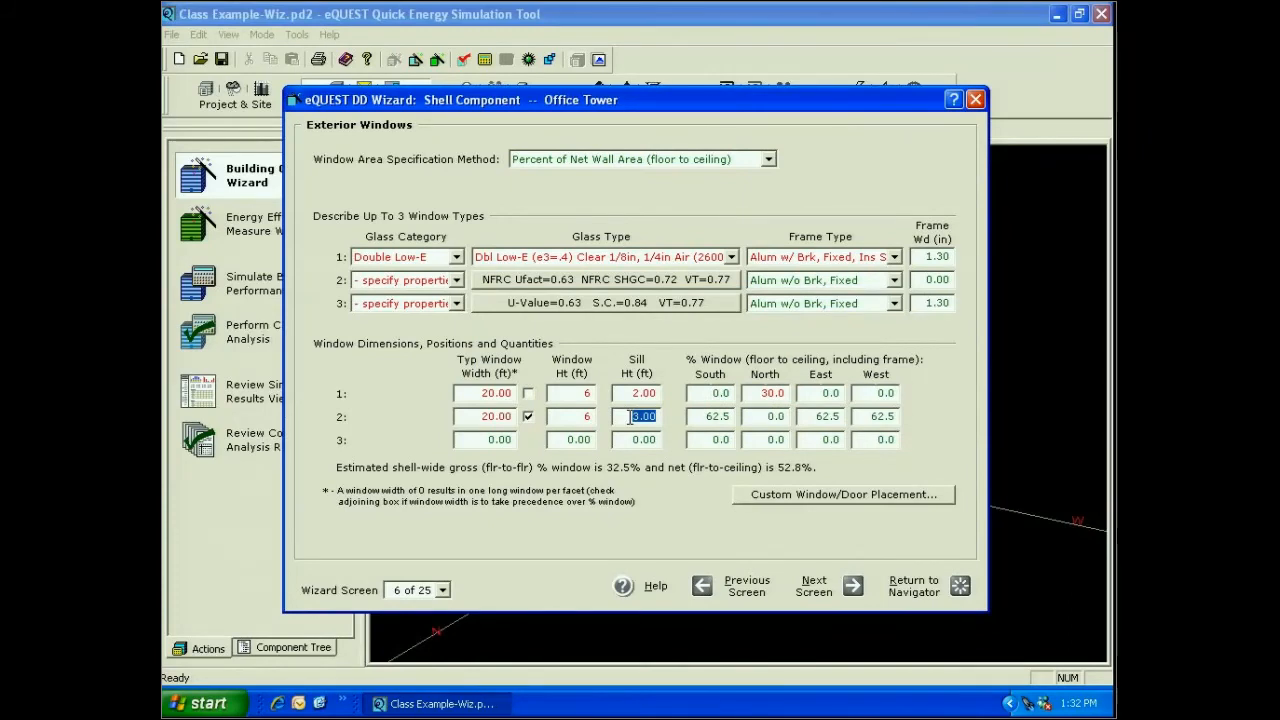
pyautogui.write('2')
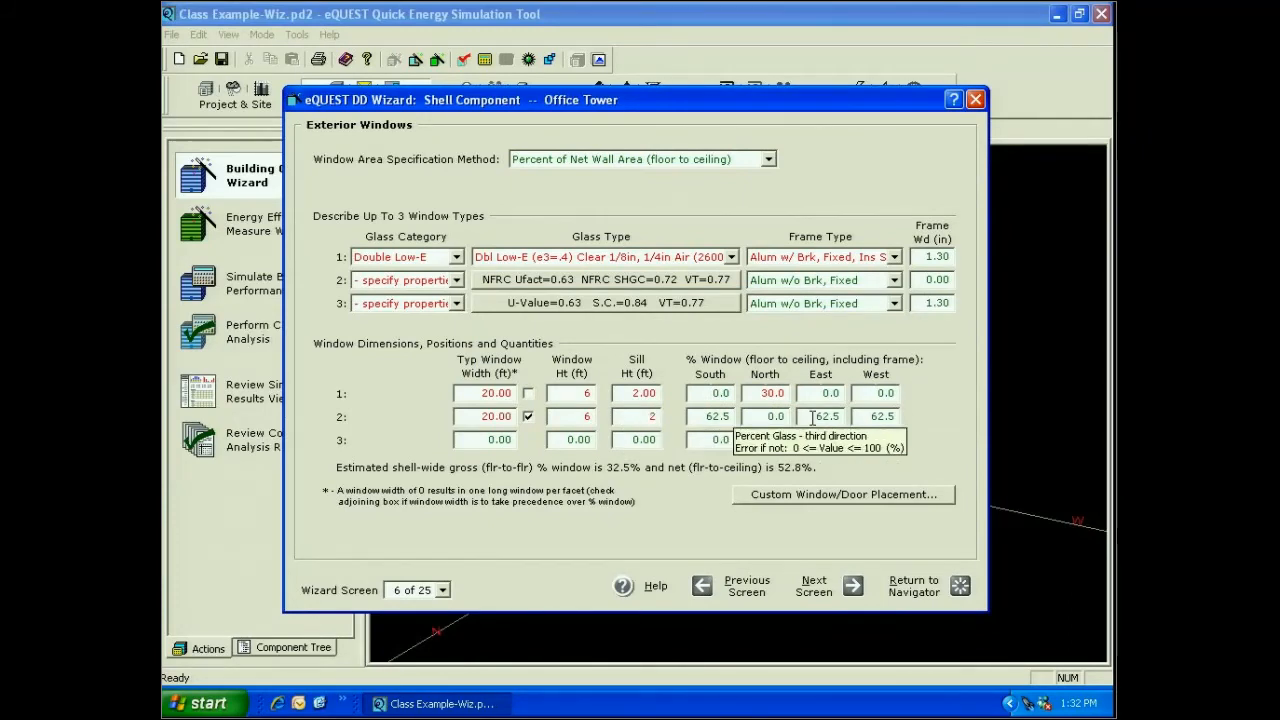
pyautogui.moveTo(811, 417); pyautogui.dragTo(857, 417)
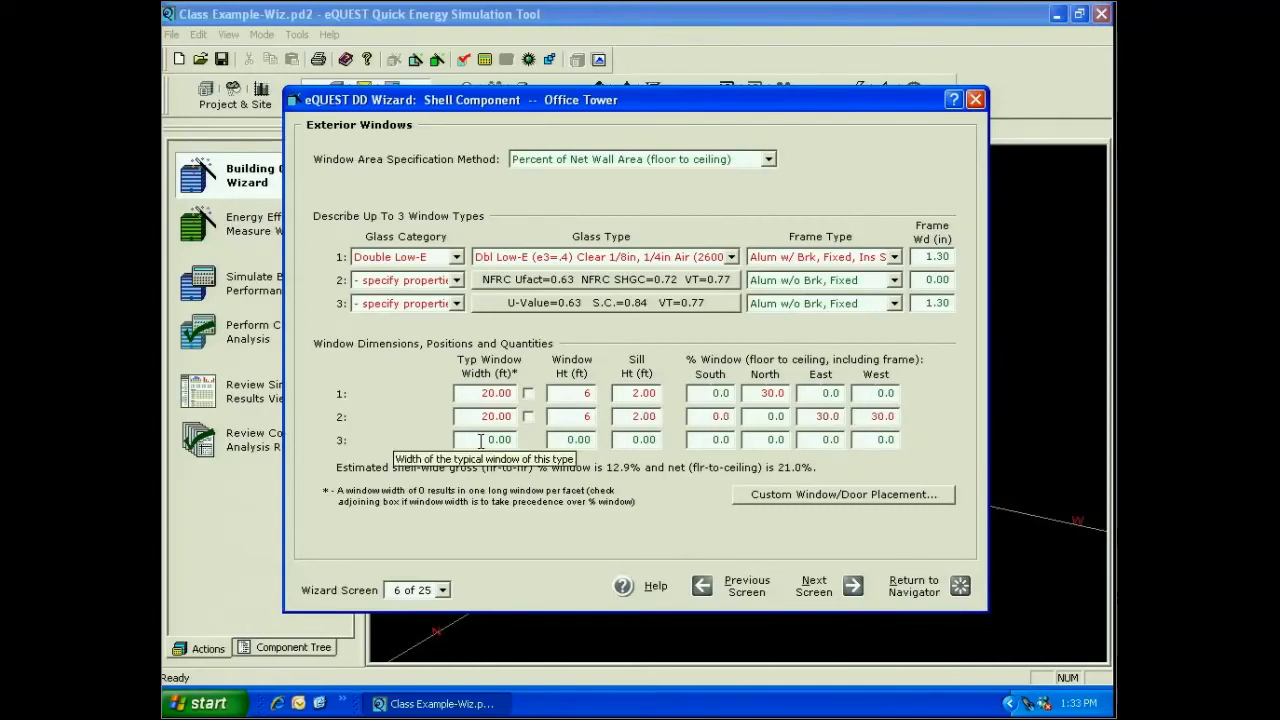
# Step: Set window type 3 to 20 ft wide, 6 ft high, 2 ft sill, 30% south, with frame type Alum w/ Brk, Fixed, Ins Spacer
pyautogui.click(481, 441)
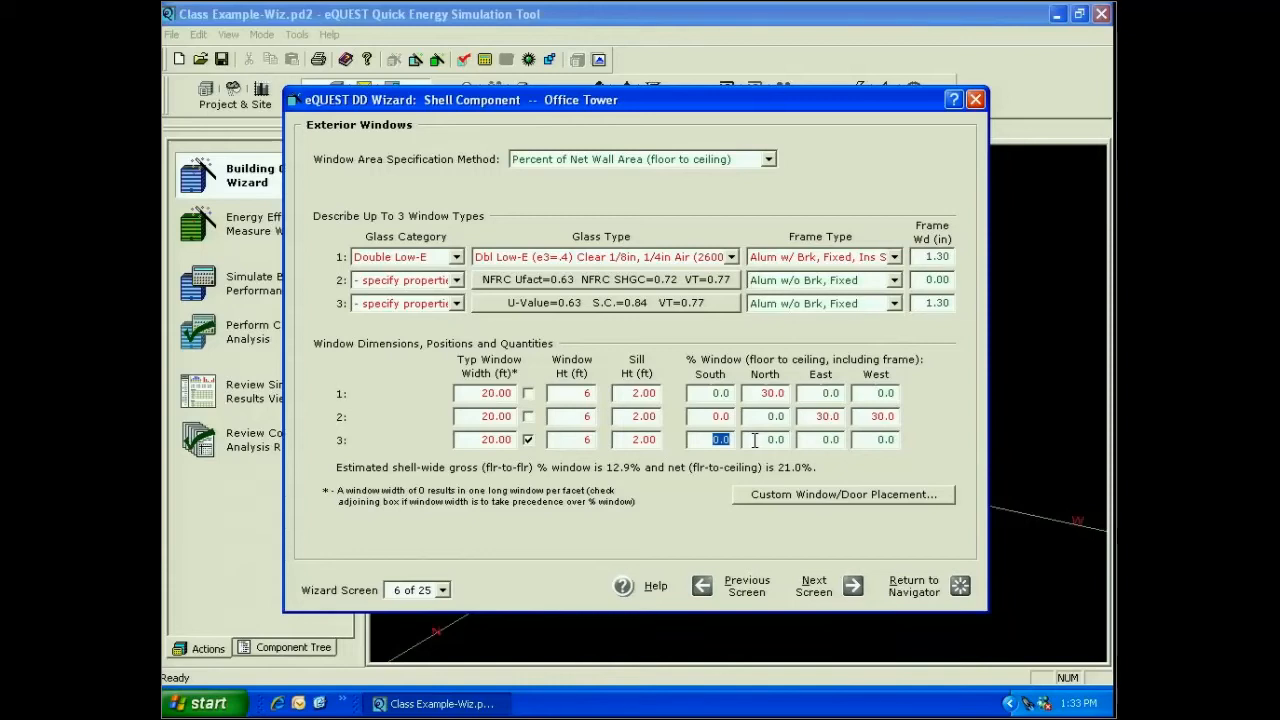
pyautogui.write('30')
pyautogui.click(894, 303)
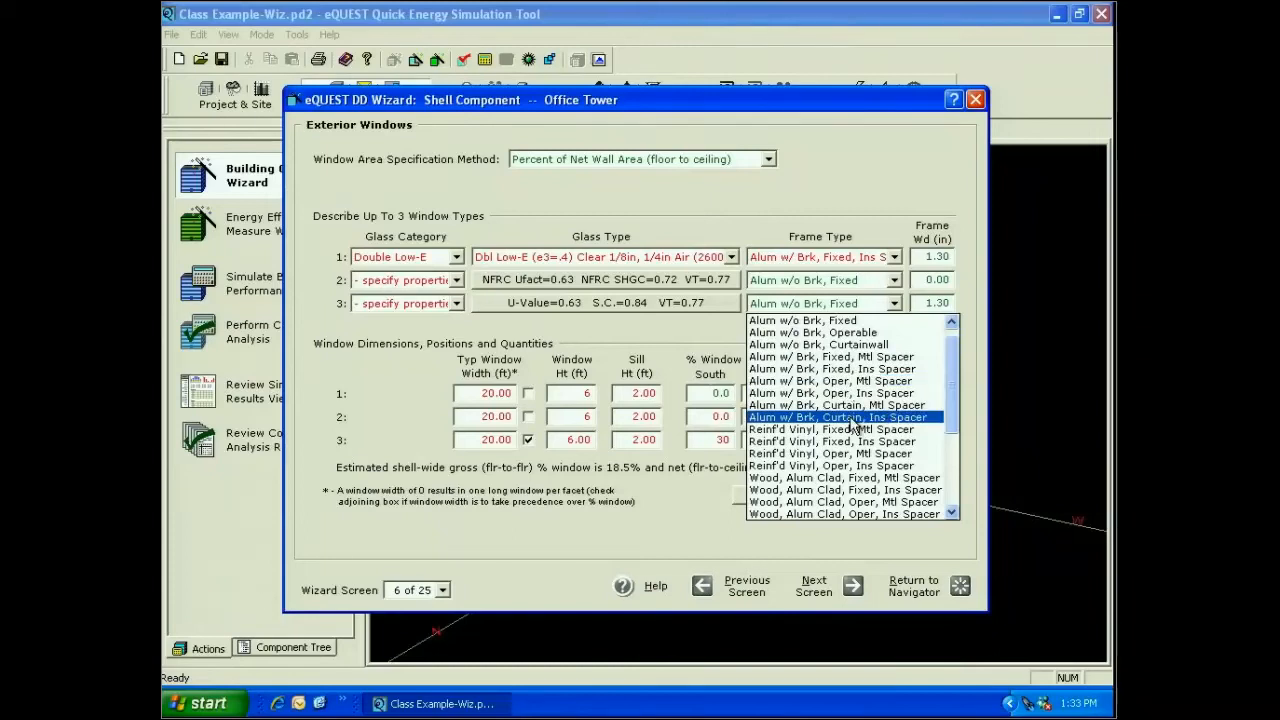
pyautogui.click(845, 369)
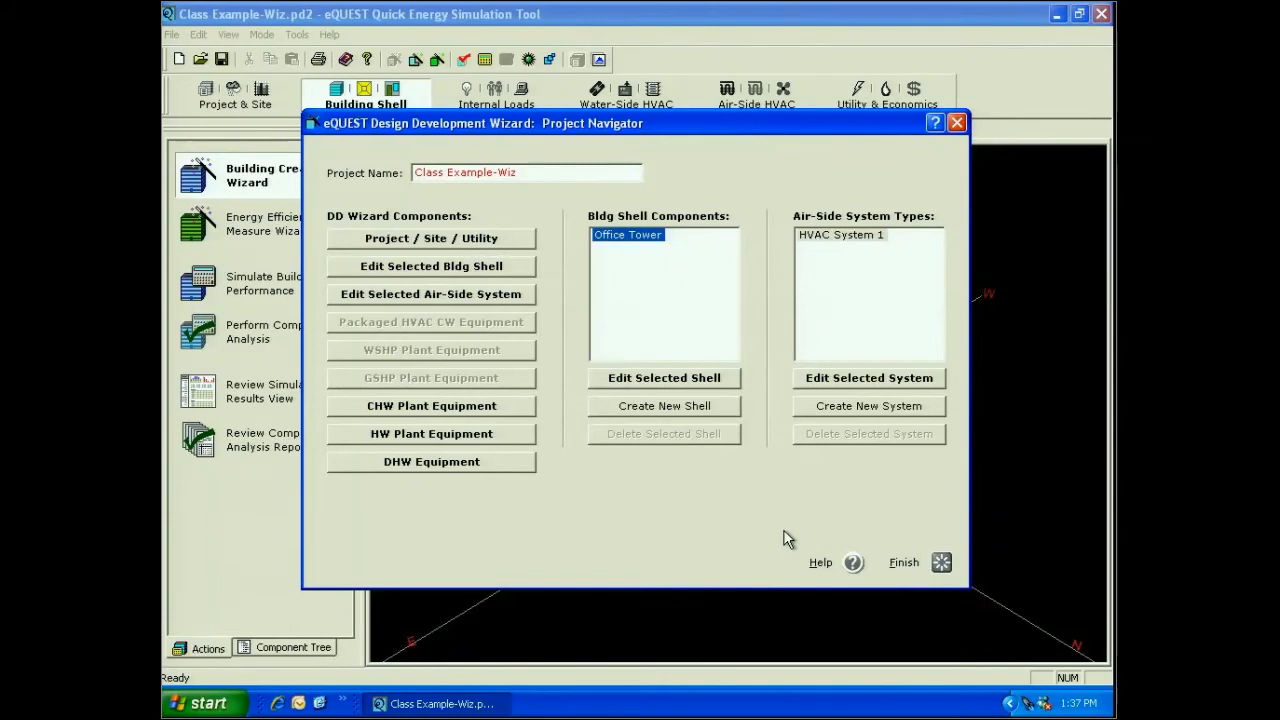
# Step: Finish the wizard and examine the windows on all sides of the building in the 3-D geometry
pyautogui.click(903, 562)
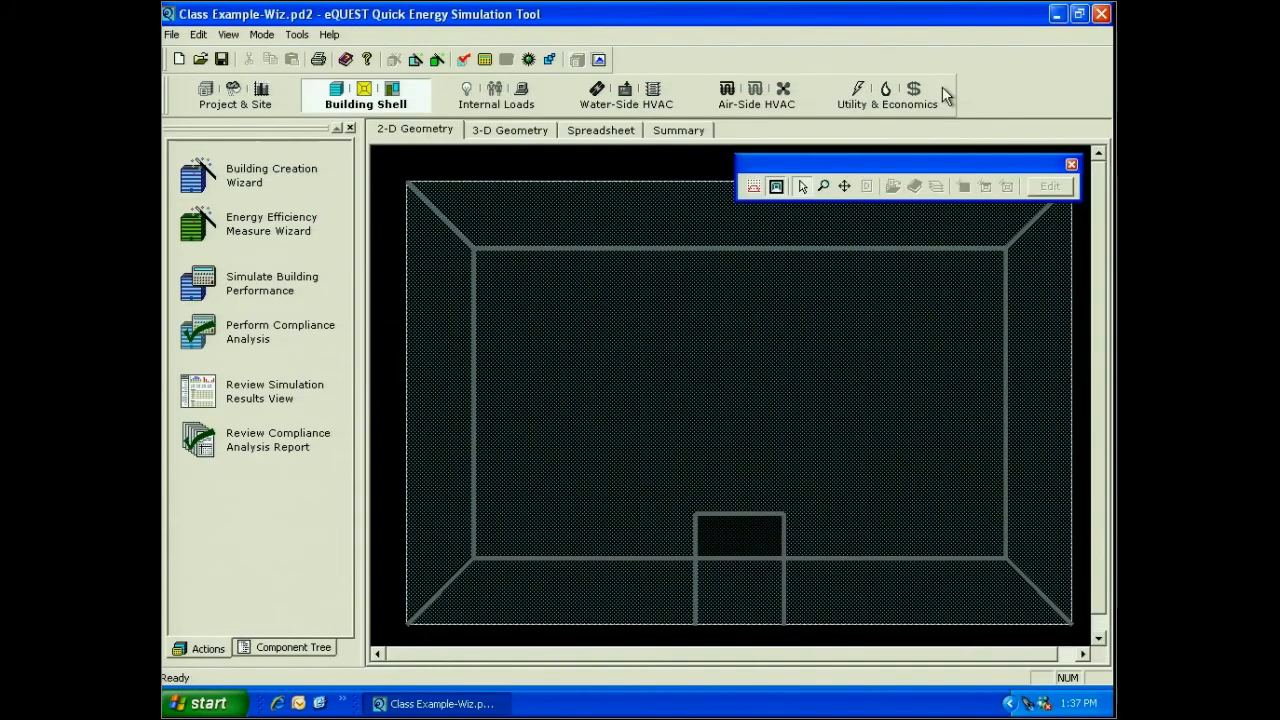
pyautogui.click(510, 131)
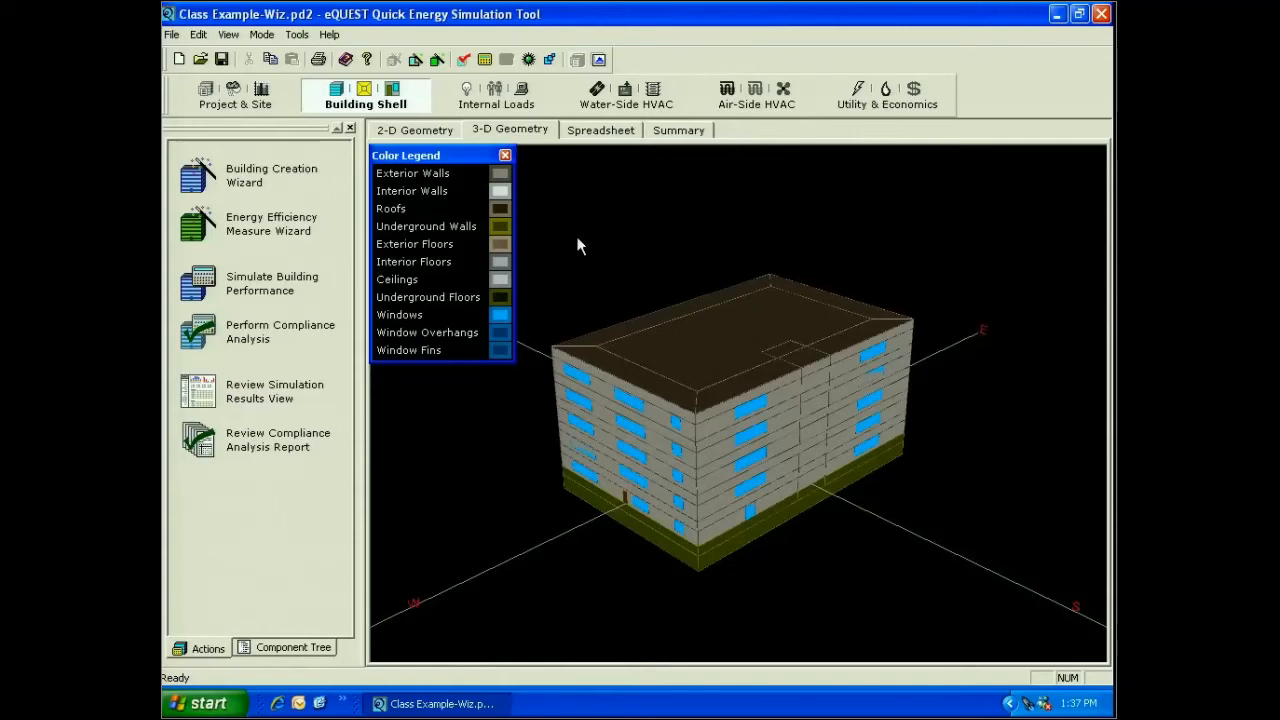
pyautogui.moveTo(577, 246); pyautogui.dragTo(751, 420)
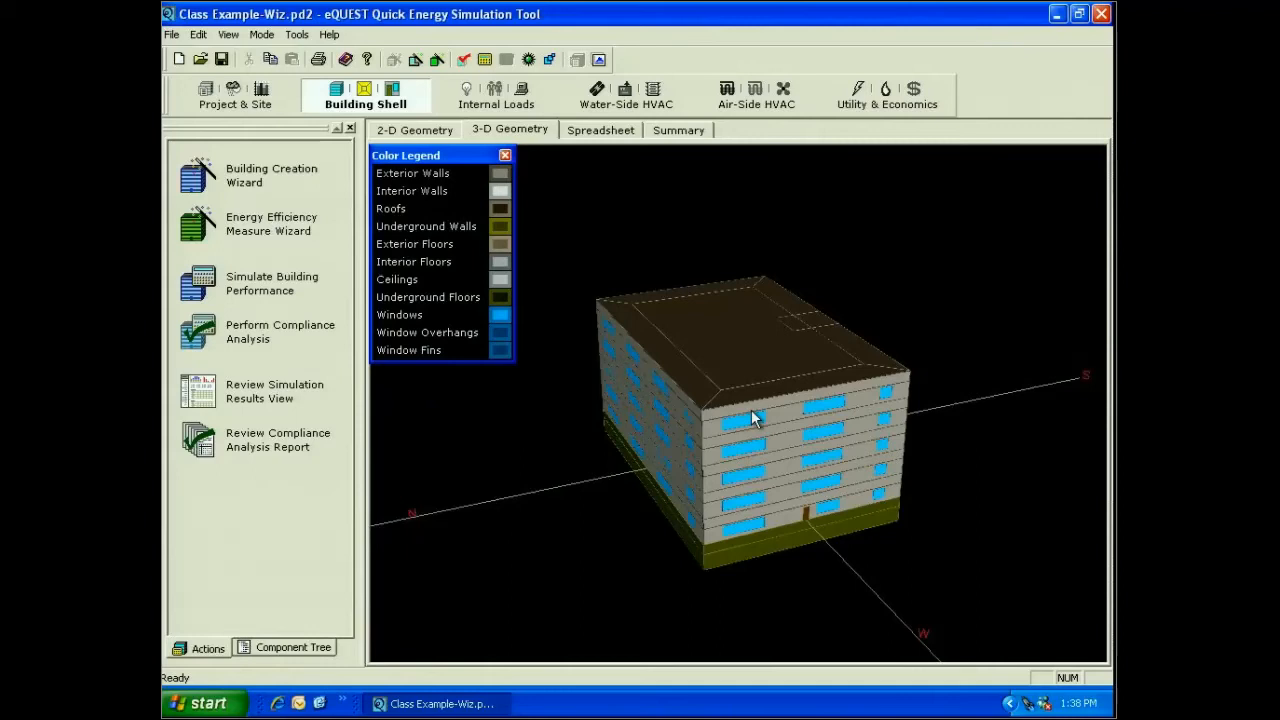
pyautogui.moveTo(754, 418); pyautogui.dragTo(497, 572)
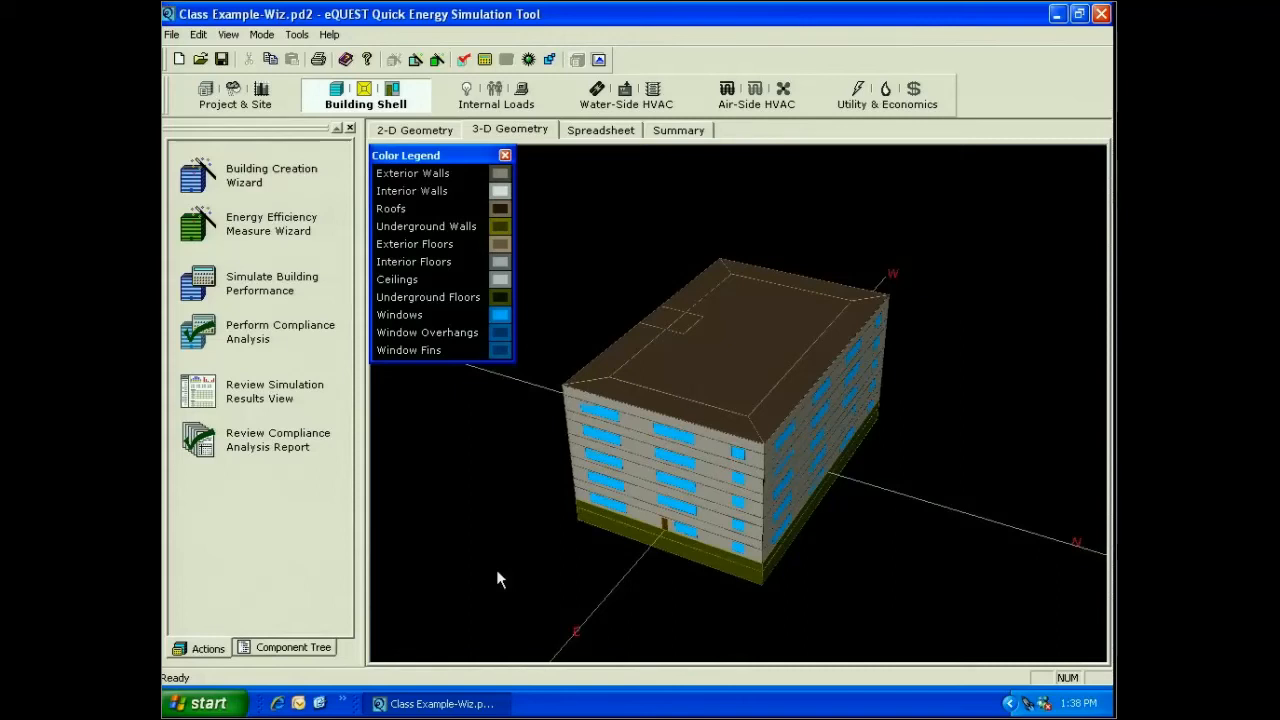
# Step: Re-enter the Building Creation Wizard, accept the warning, and open custom window and door placement for the Office Tower shell
pyautogui.click(260, 175)
pyautogui.click(560, 378)
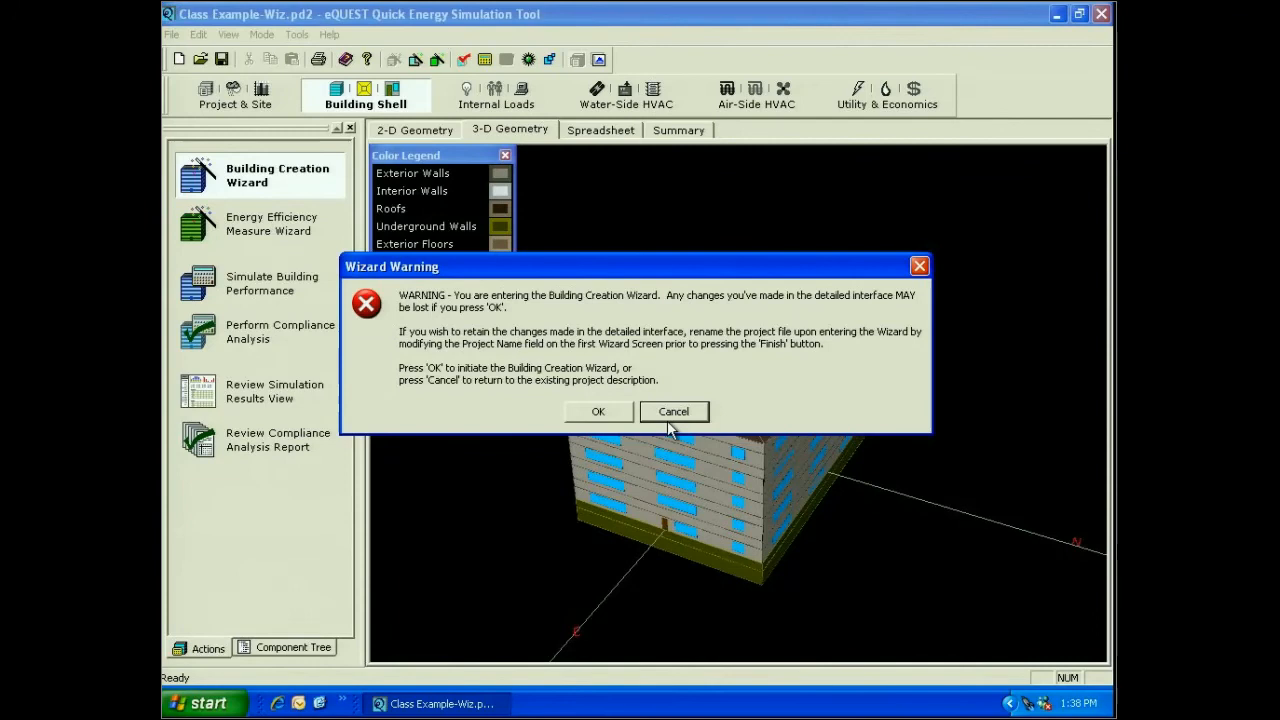
pyautogui.click(598, 412)
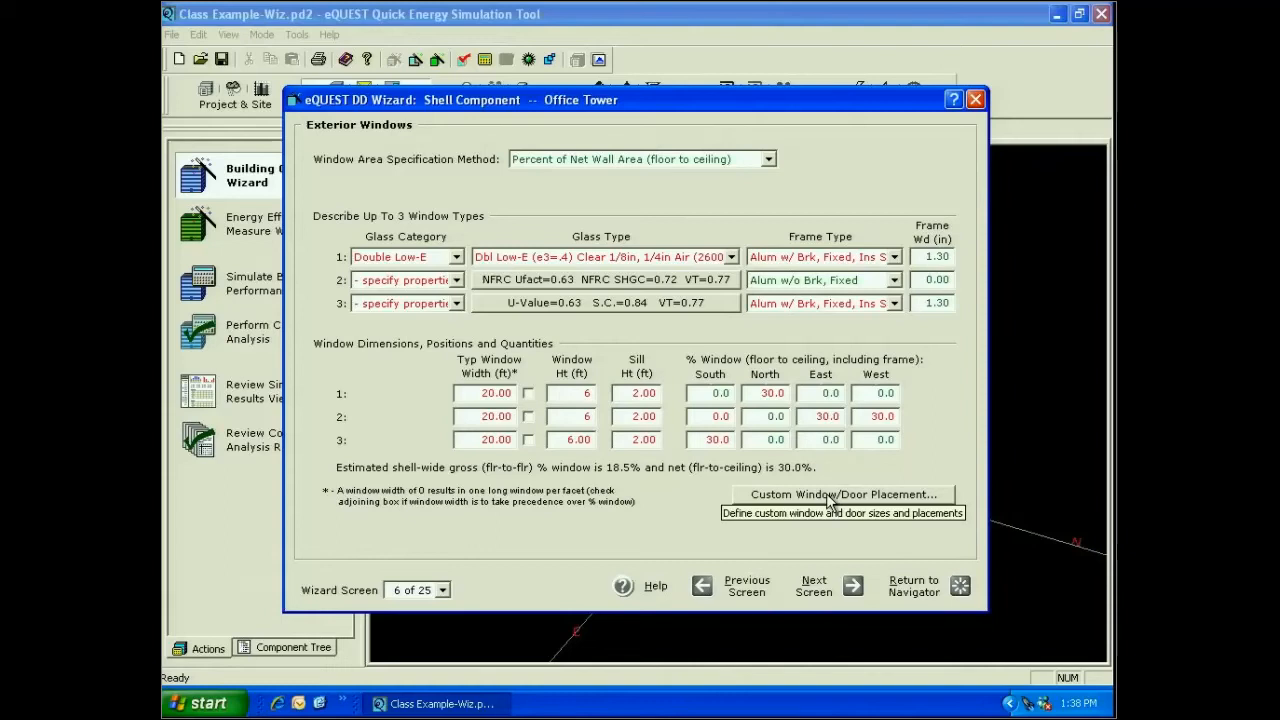
pyautogui.click(830, 495)
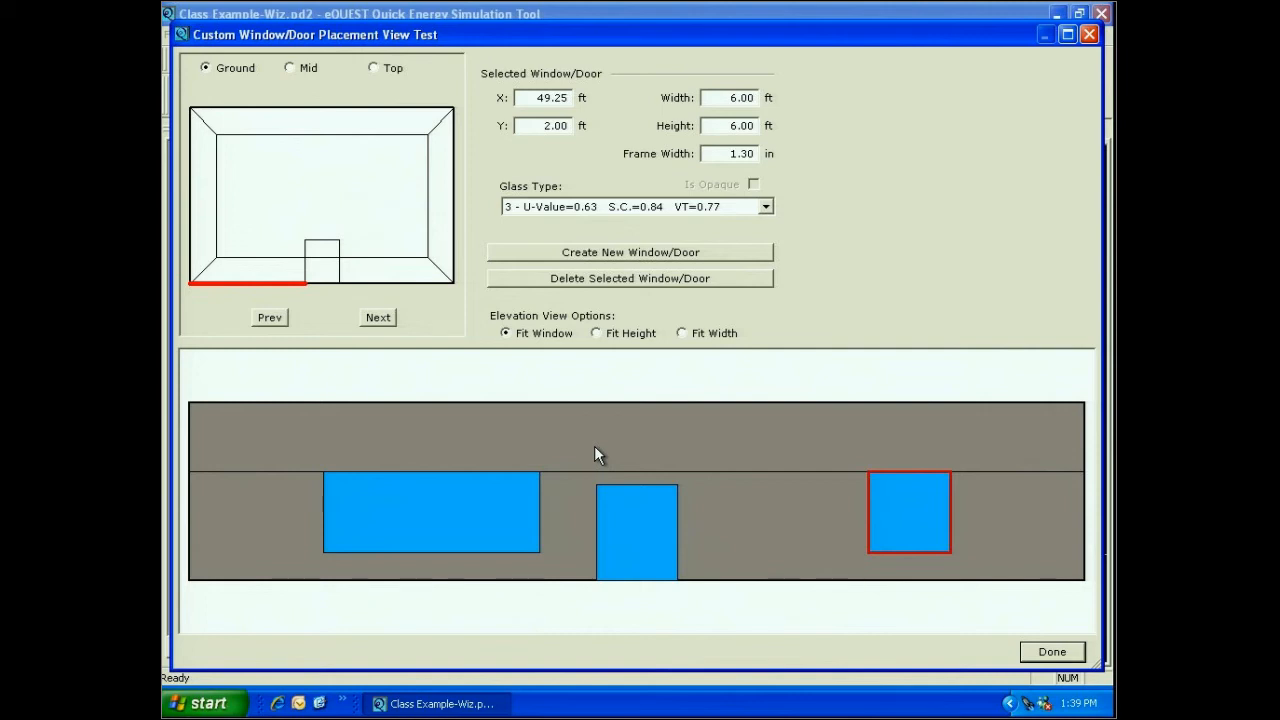
# Step: Examine the window and door placement, sizes and glass types on several walls of the ground and top floors
pyautogui.click(637, 530)
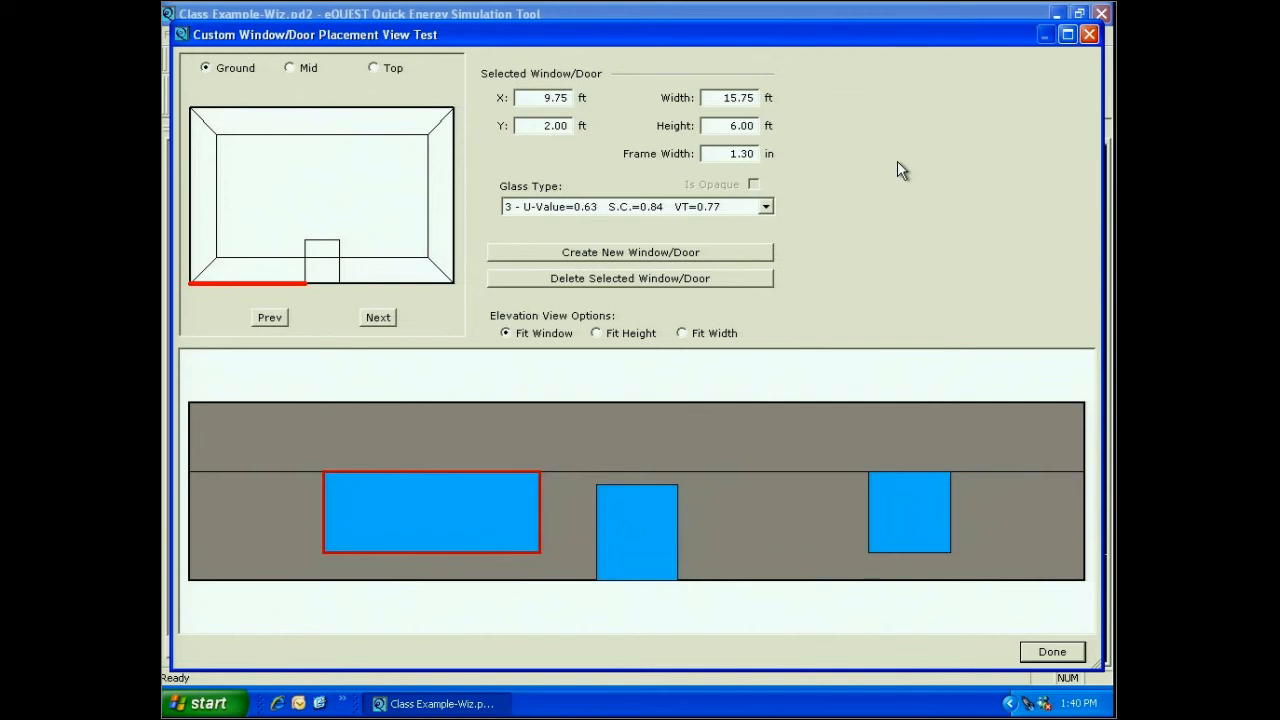
pyautogui.click(766, 207)
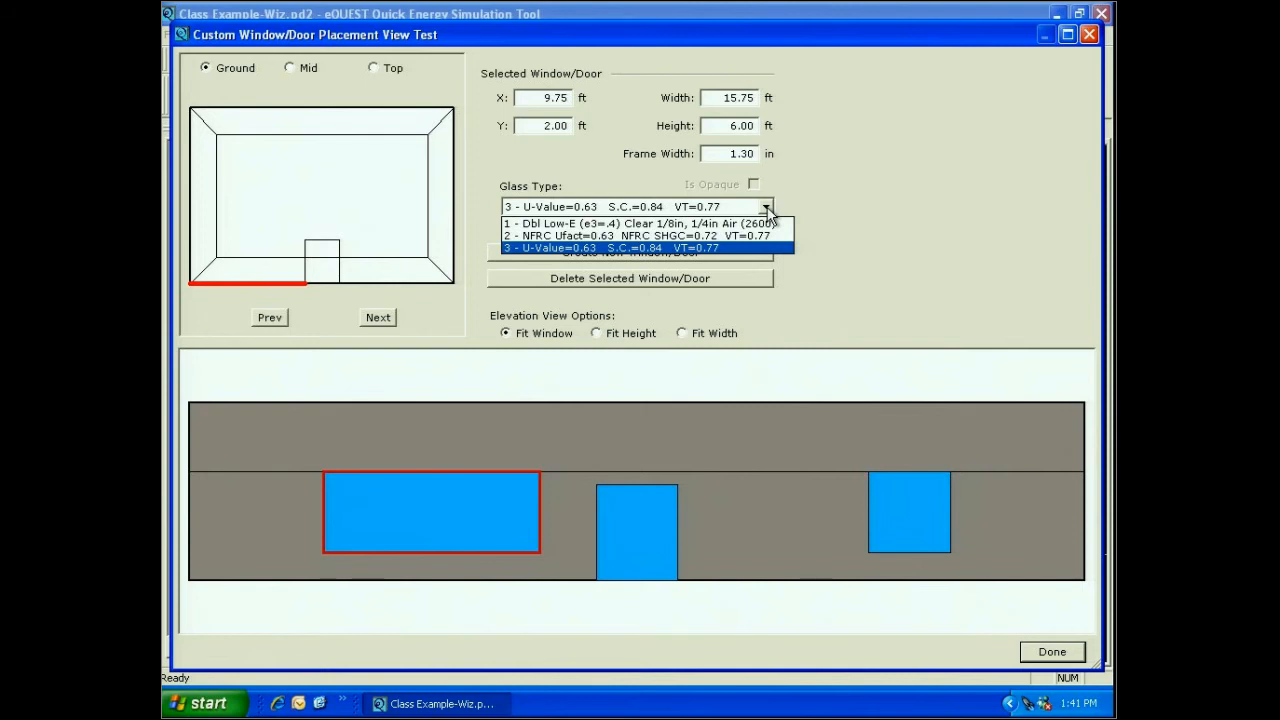
pyautogui.click(767, 209)
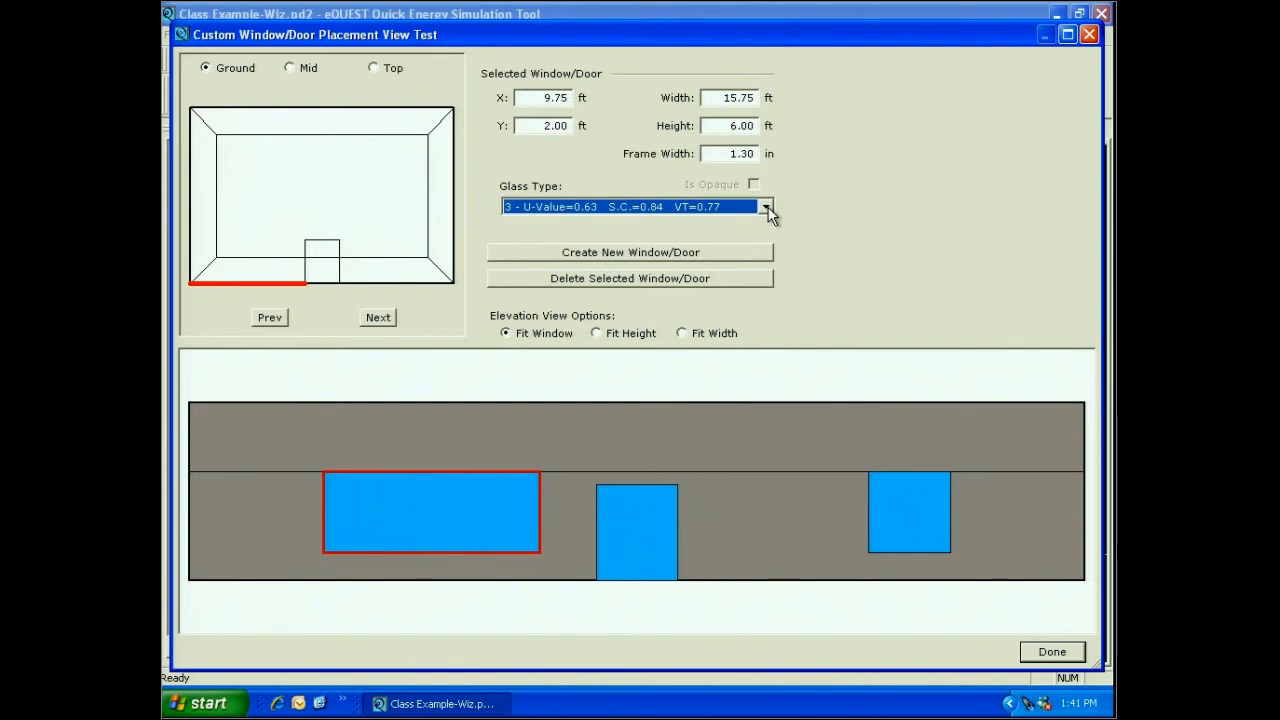
pyautogui.click(321, 284)
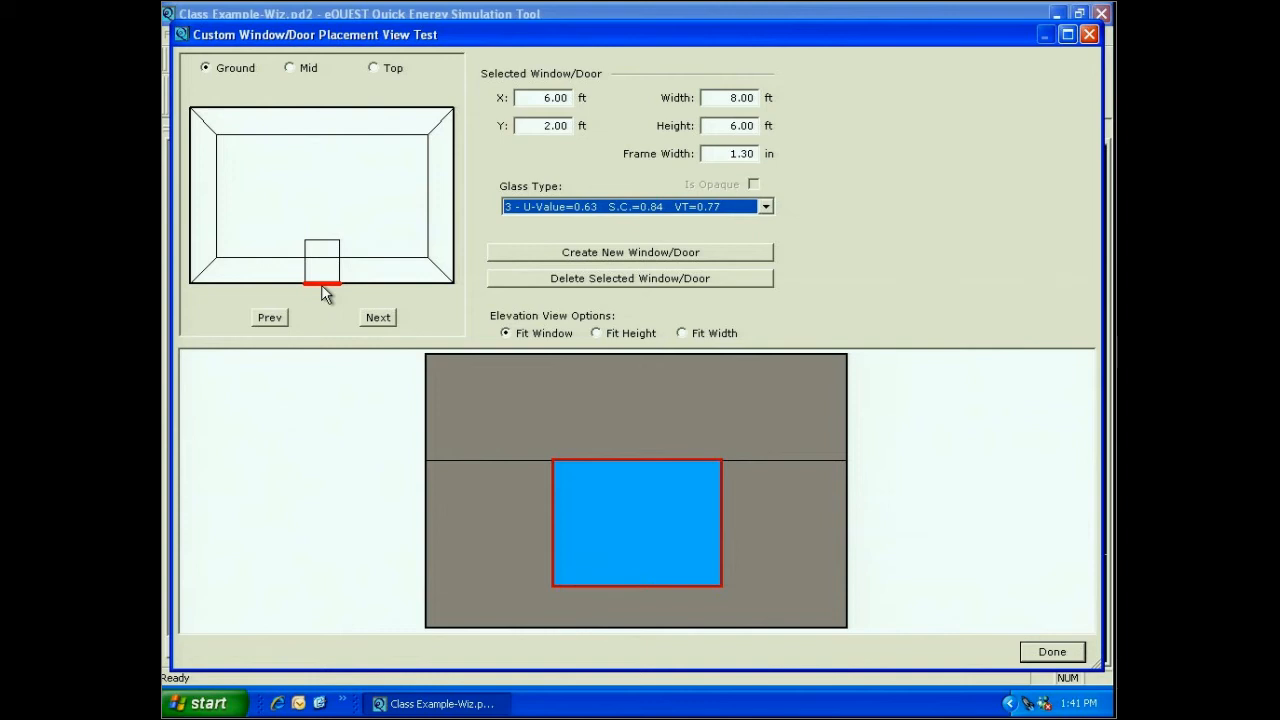
pyautogui.click(421, 118)
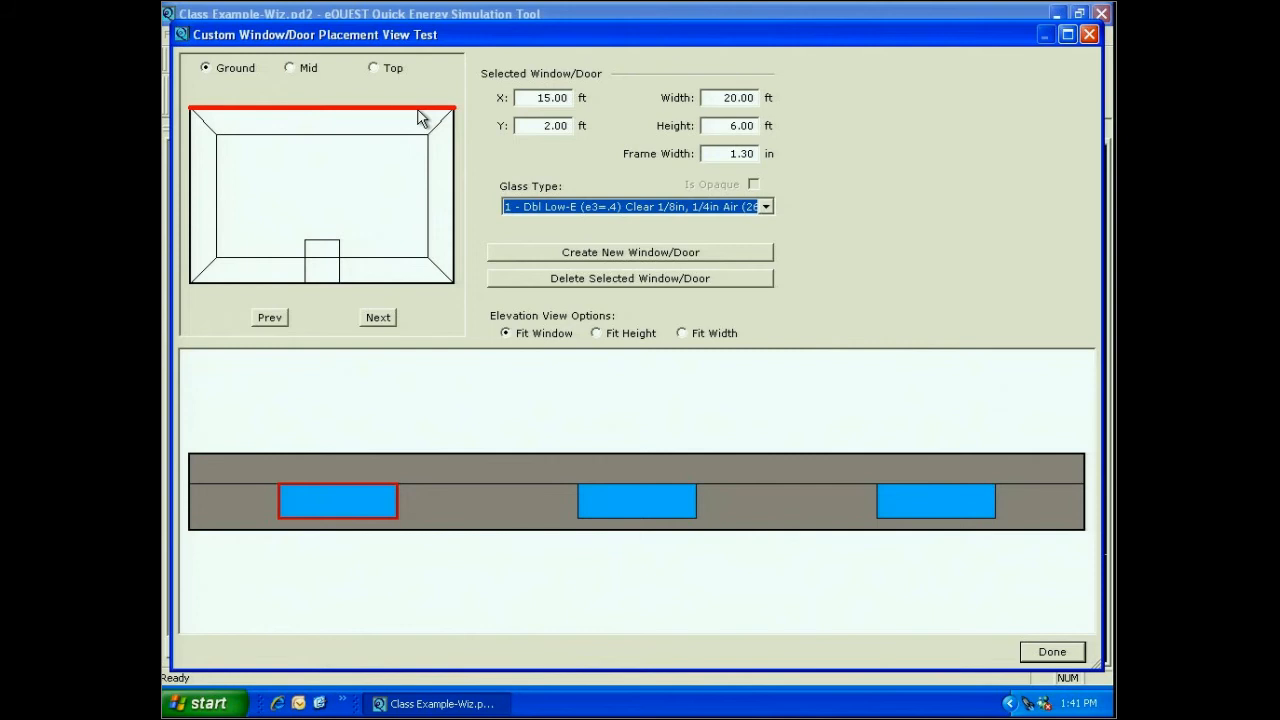
pyautogui.click(373, 67)
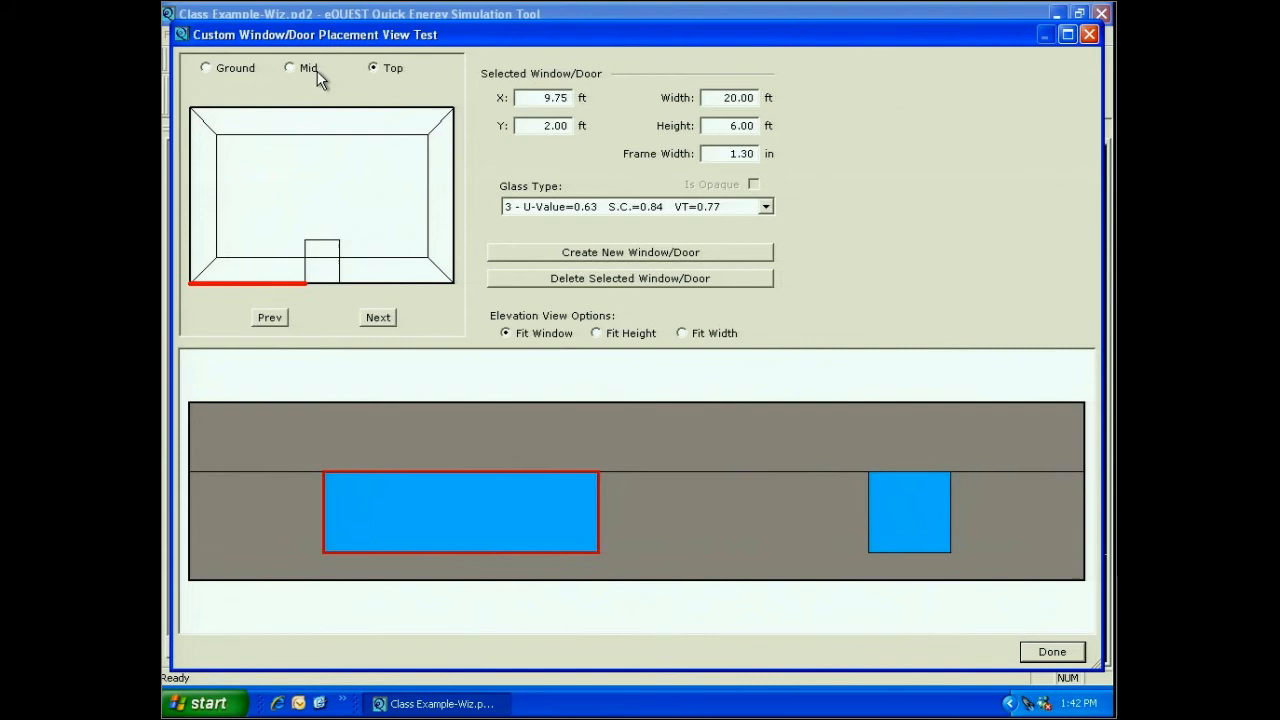
pyautogui.click(454, 195)
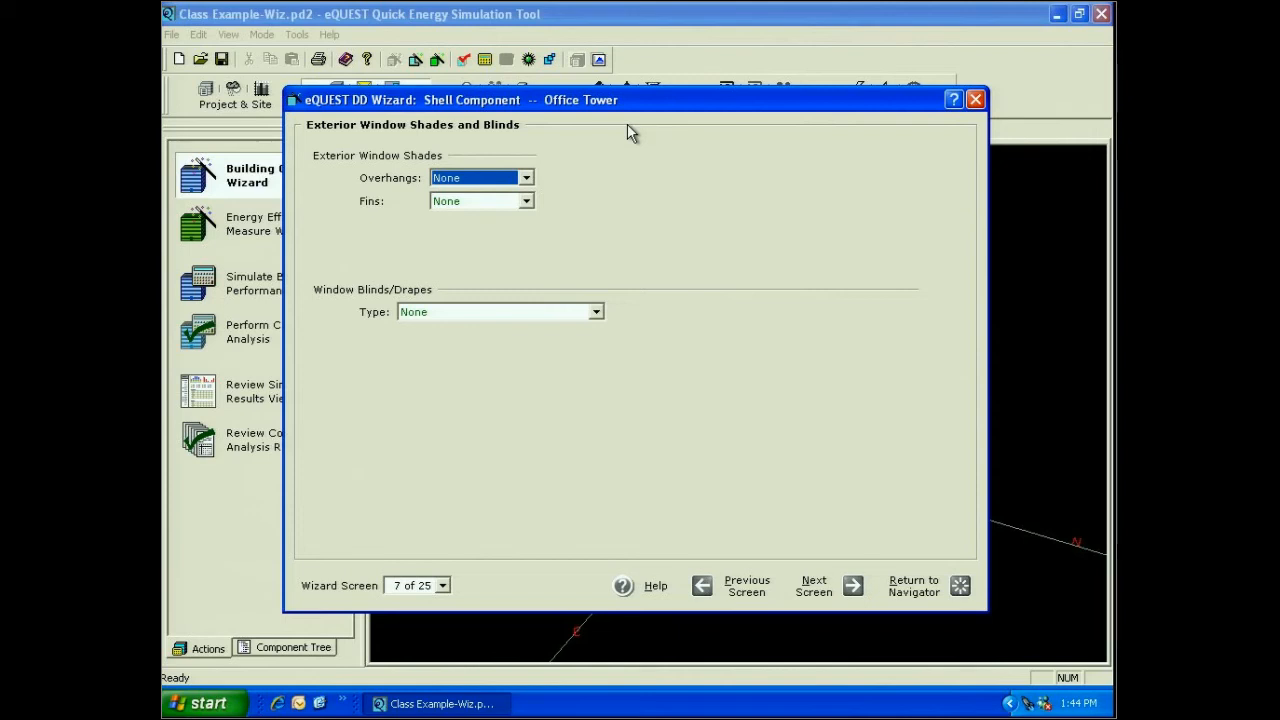
# Step: Add overhangs to all windows, 2 ft from the window with a 4 ft south shade depth, and enable fins on all windows
pyautogui.click(525, 178)
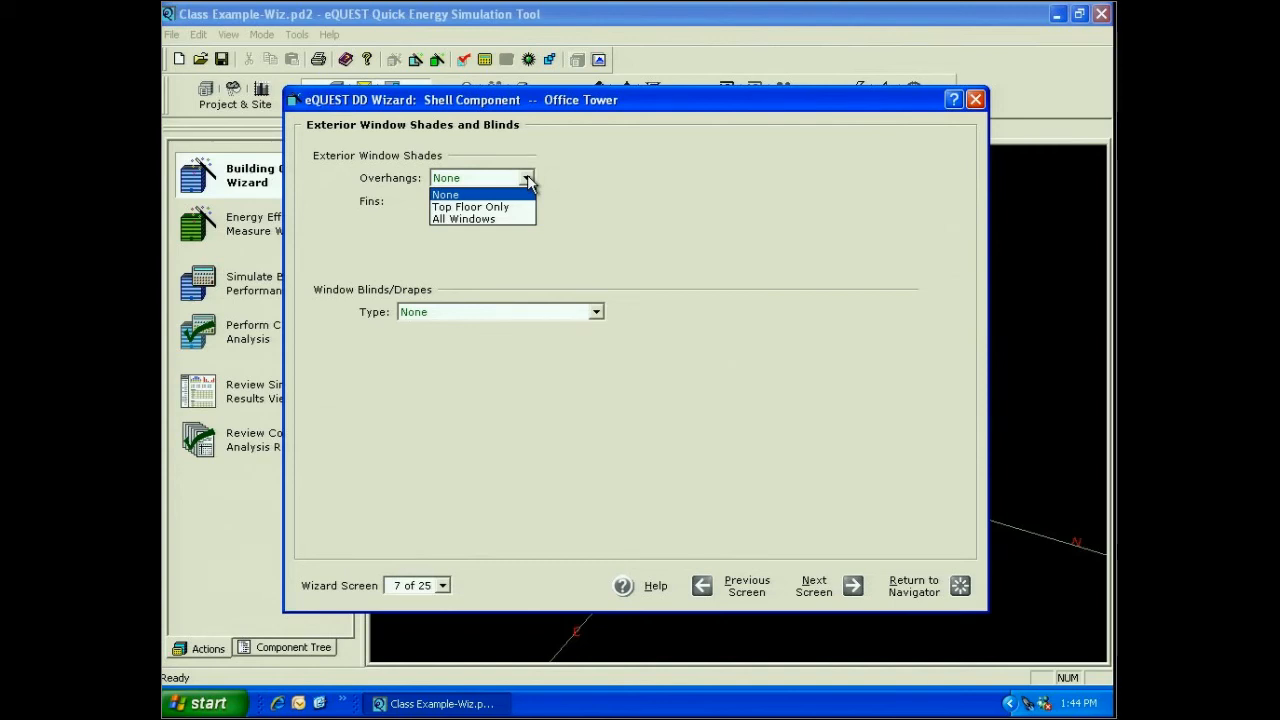
pyautogui.click(486, 218)
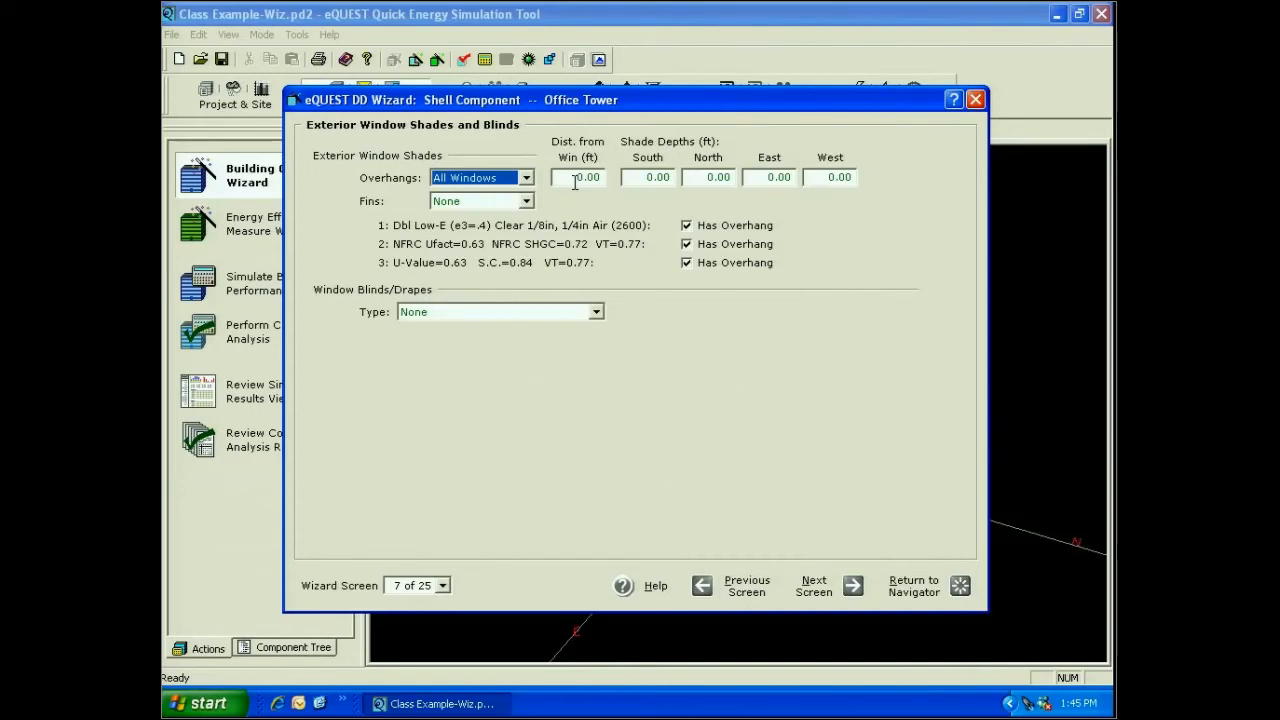
pyautogui.click(575, 182)
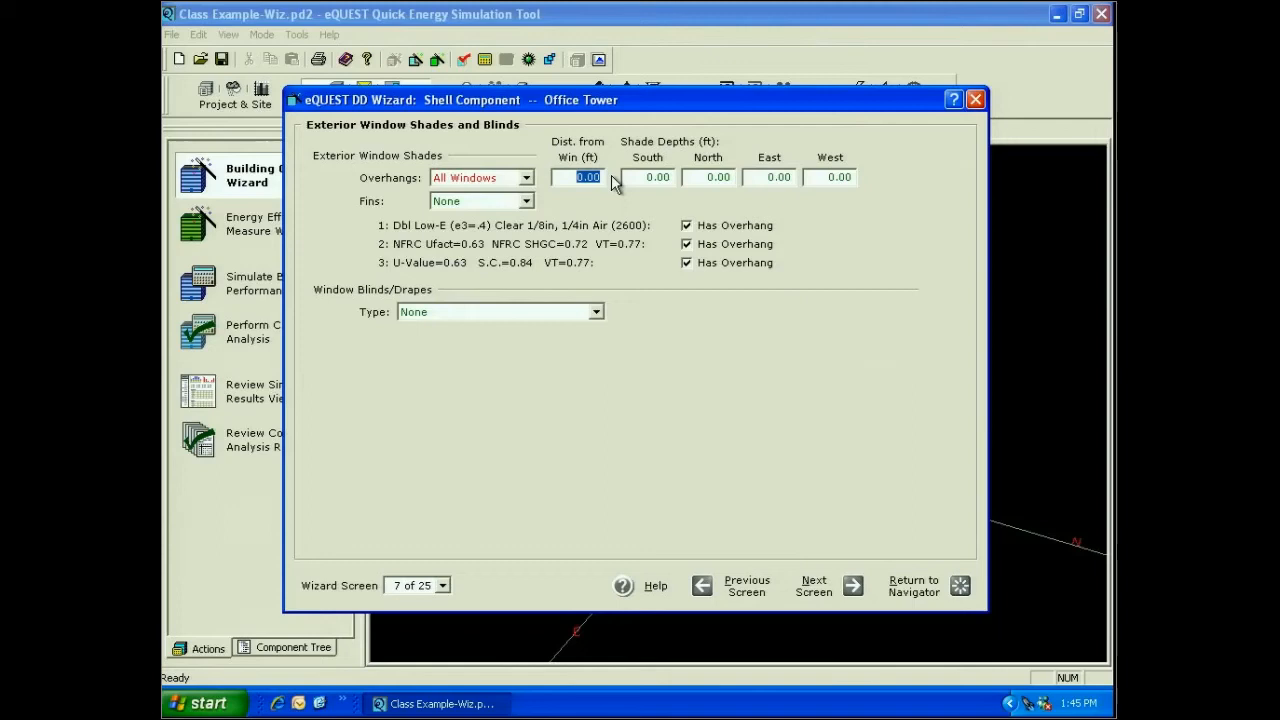
pyautogui.click(526, 201)
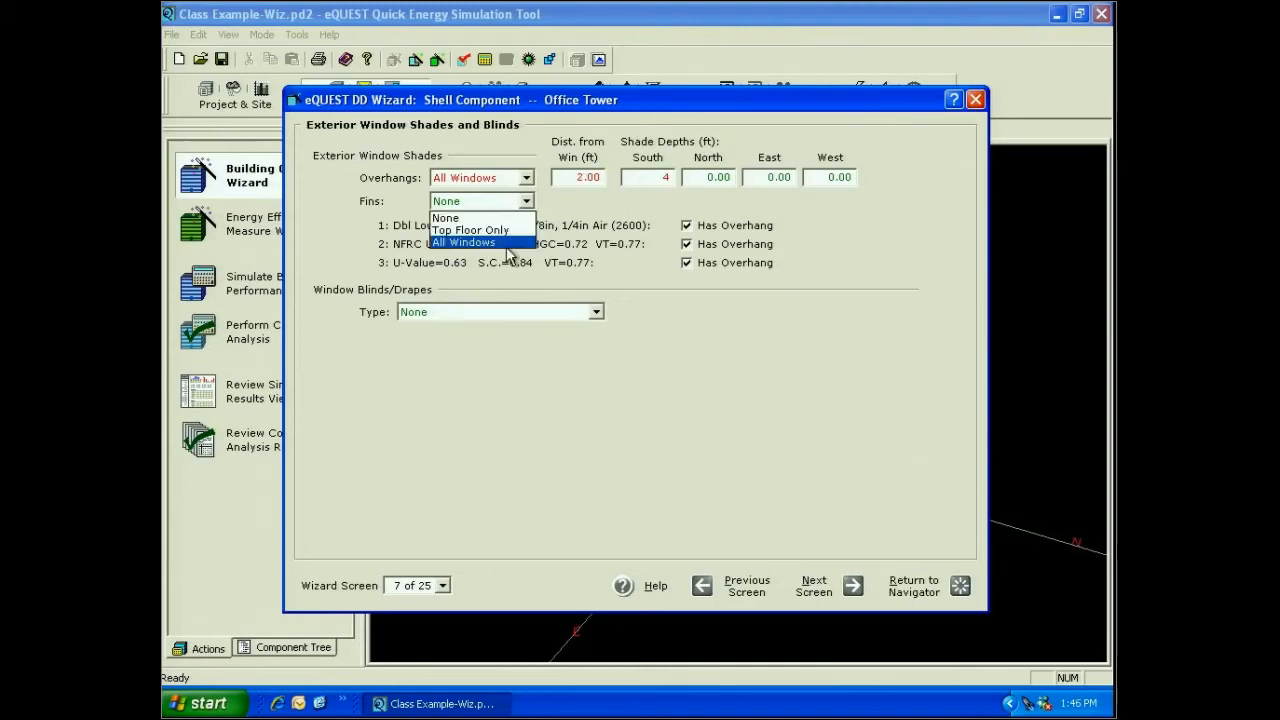
pyautogui.click(500, 243)
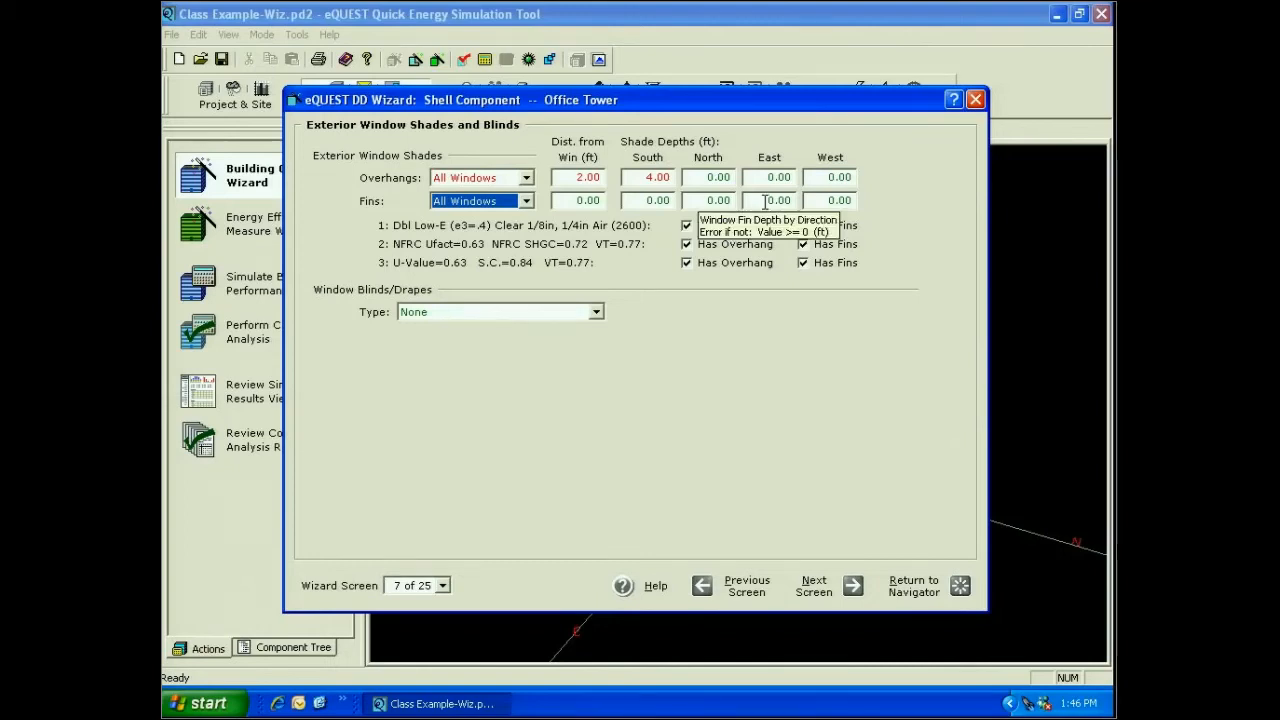
# Step: Set the window fin depths to 4 ft on the east and west sides
pyautogui.click(765, 201)
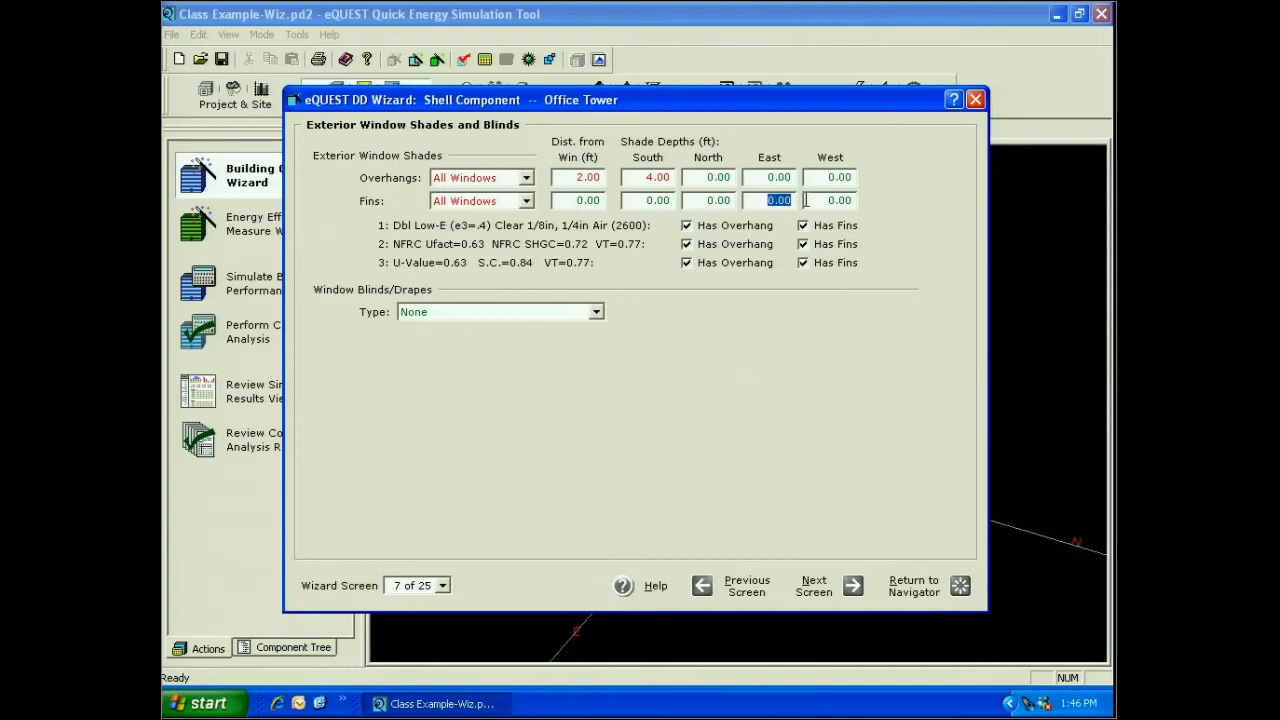
pyautogui.write('4')
pyautogui.press('Tab')
pyautogui.write('4')
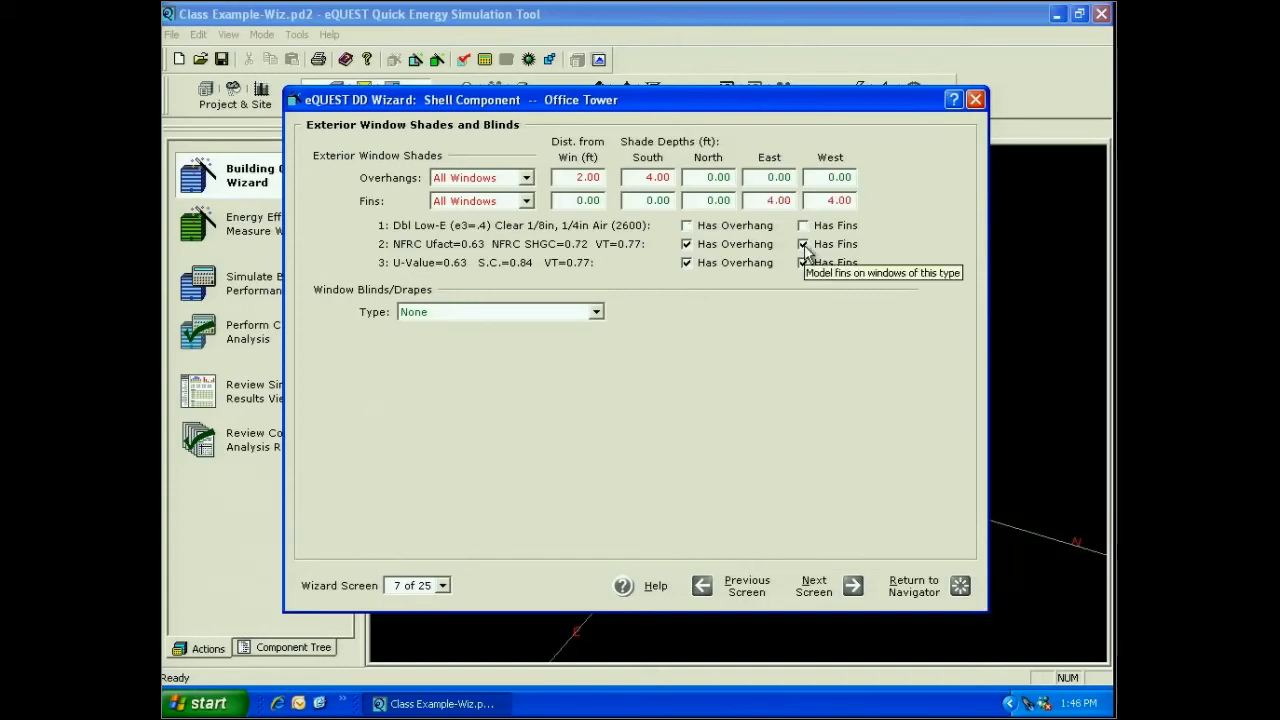
# Step: Restrict the overhangs to window type 3 and the fins to window type 2, leaving the window blinds type at None
pyautogui.click(687, 245)
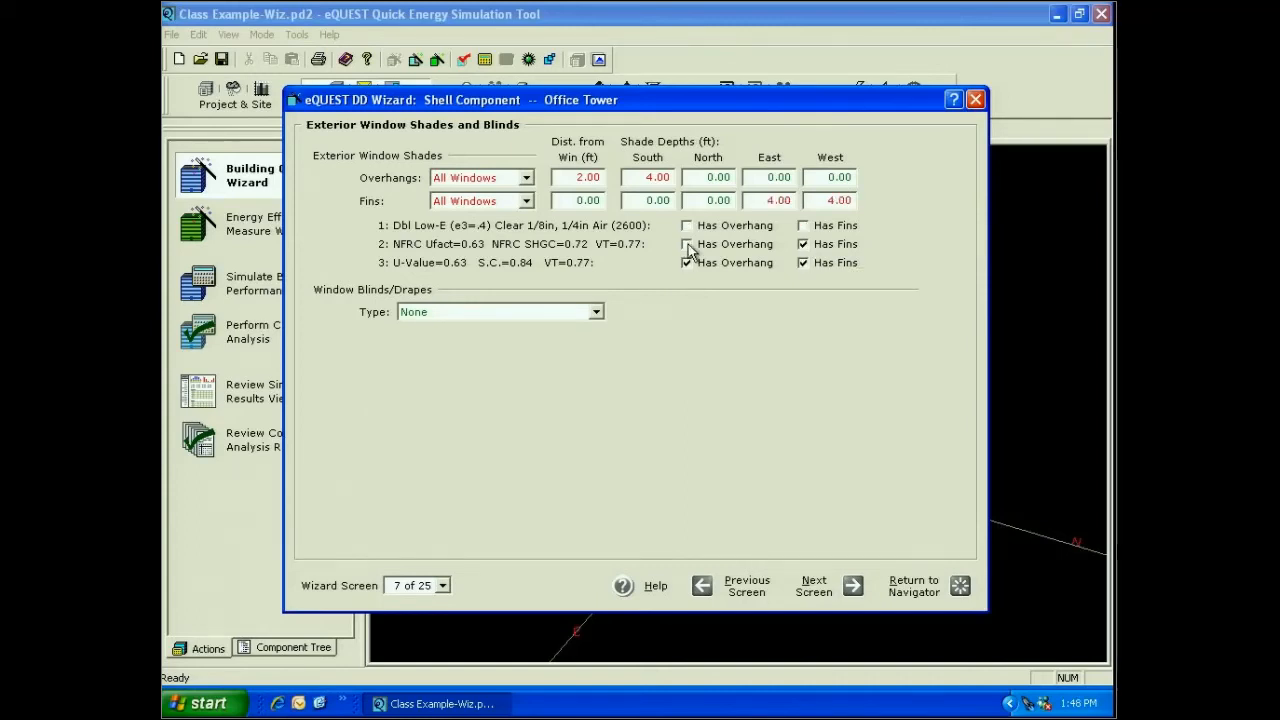
pyautogui.click(804, 263)
pyautogui.click(596, 312)
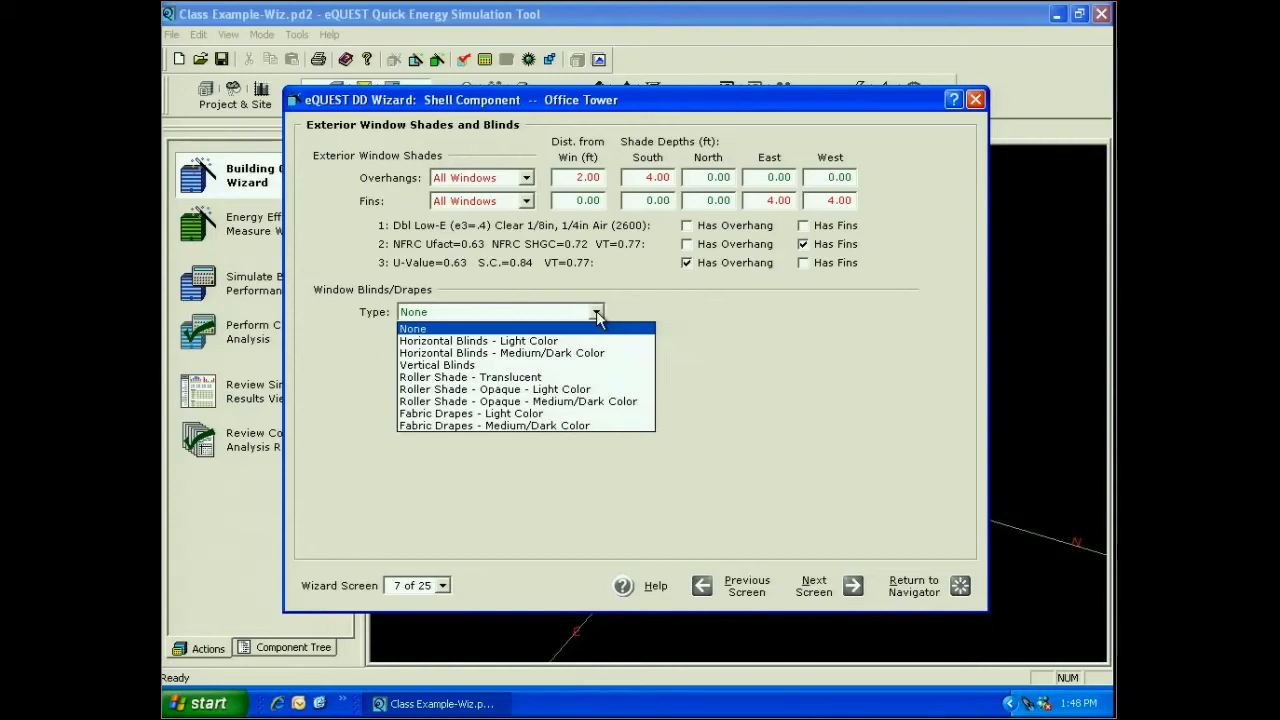
pyautogui.click(597, 315)
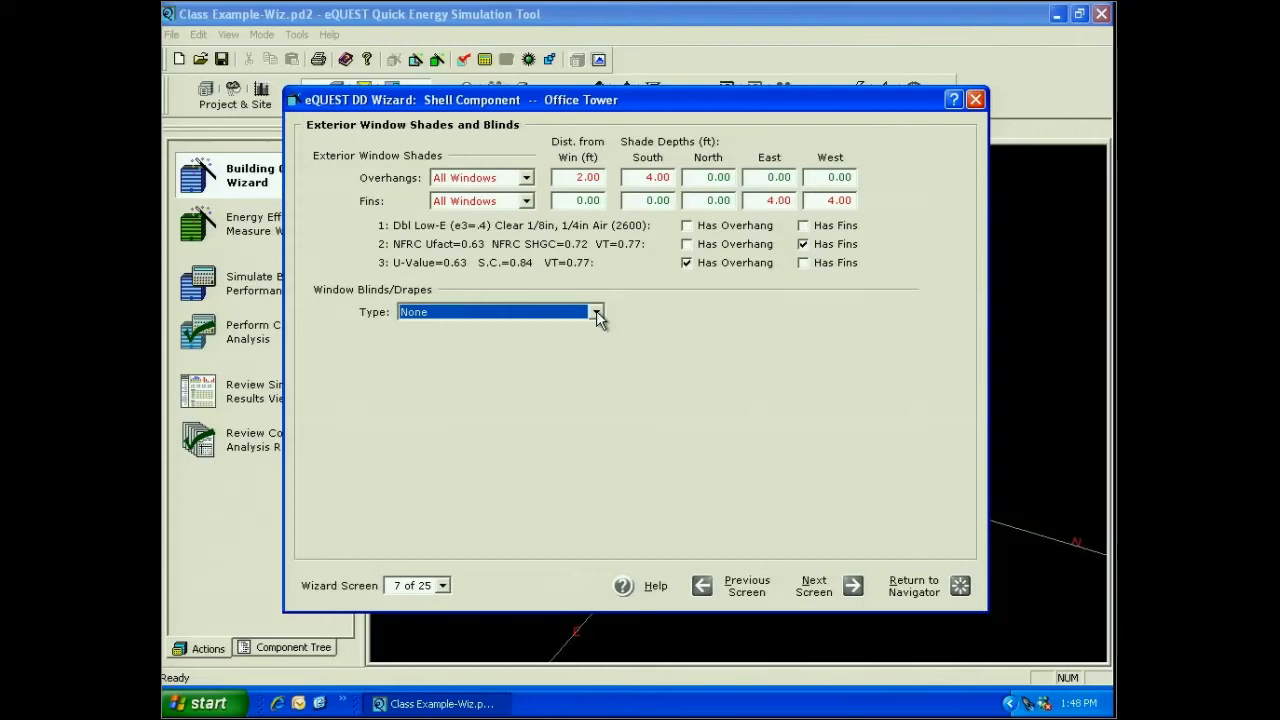
# Step: Finish the wizard and examine the window overhangs and fins on the sides of the building in the 3-D geometry
pyautogui.click(915, 585)
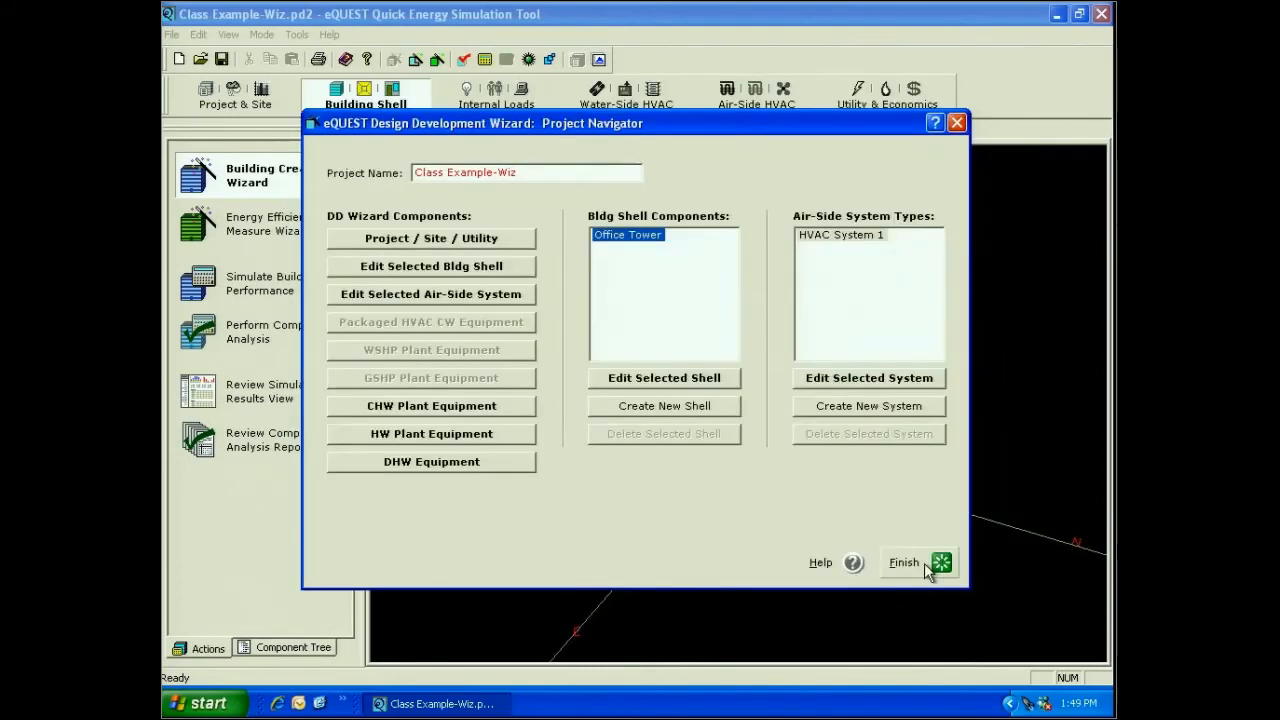
pyautogui.click(928, 566)
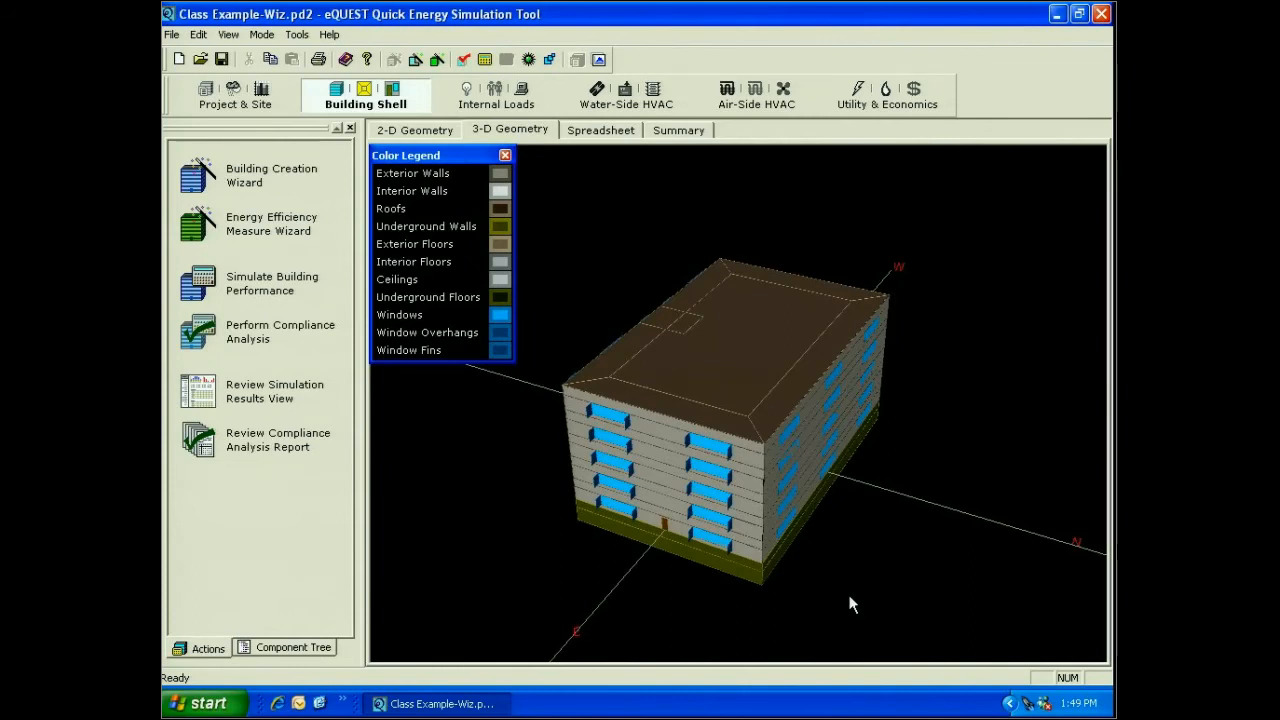
pyautogui.moveTo(849, 595); pyautogui.dragTo(896, 493)
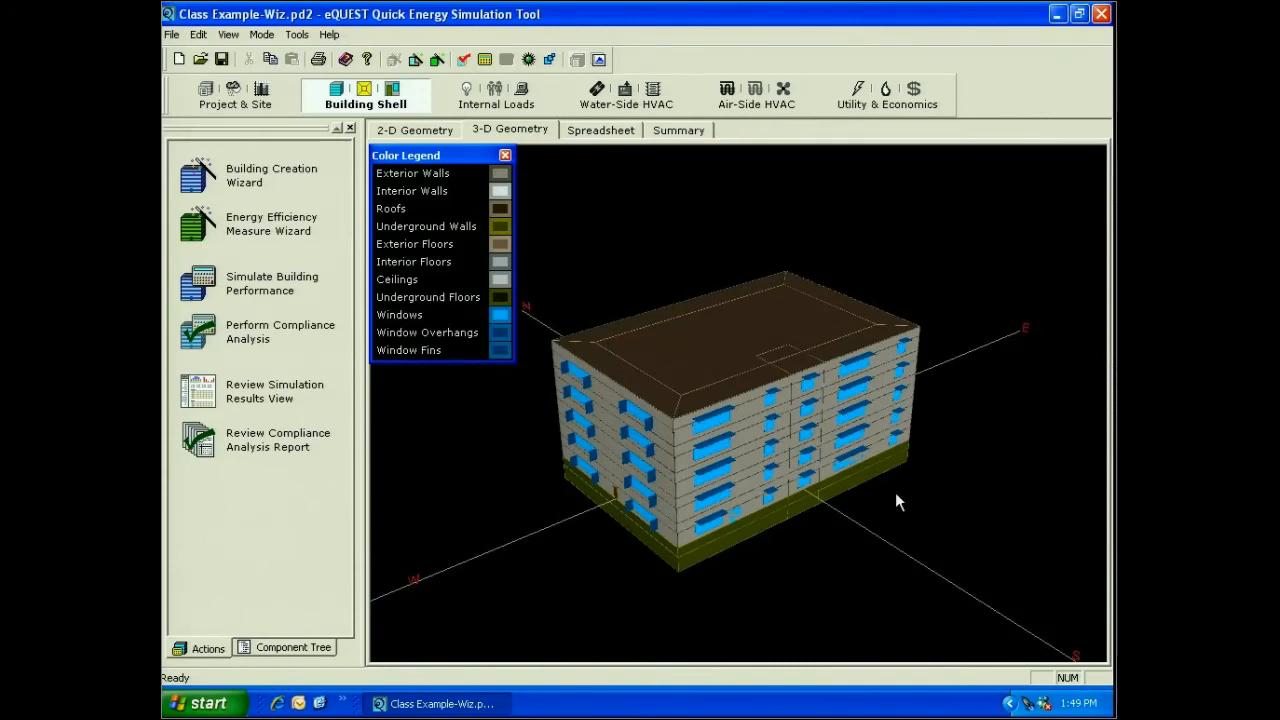
# Step: Save the project, re-enter the Building Creation Wizard past the warning, and review the Office Tower's exterior window shades and blinds options
pyautogui.click(262, 175)
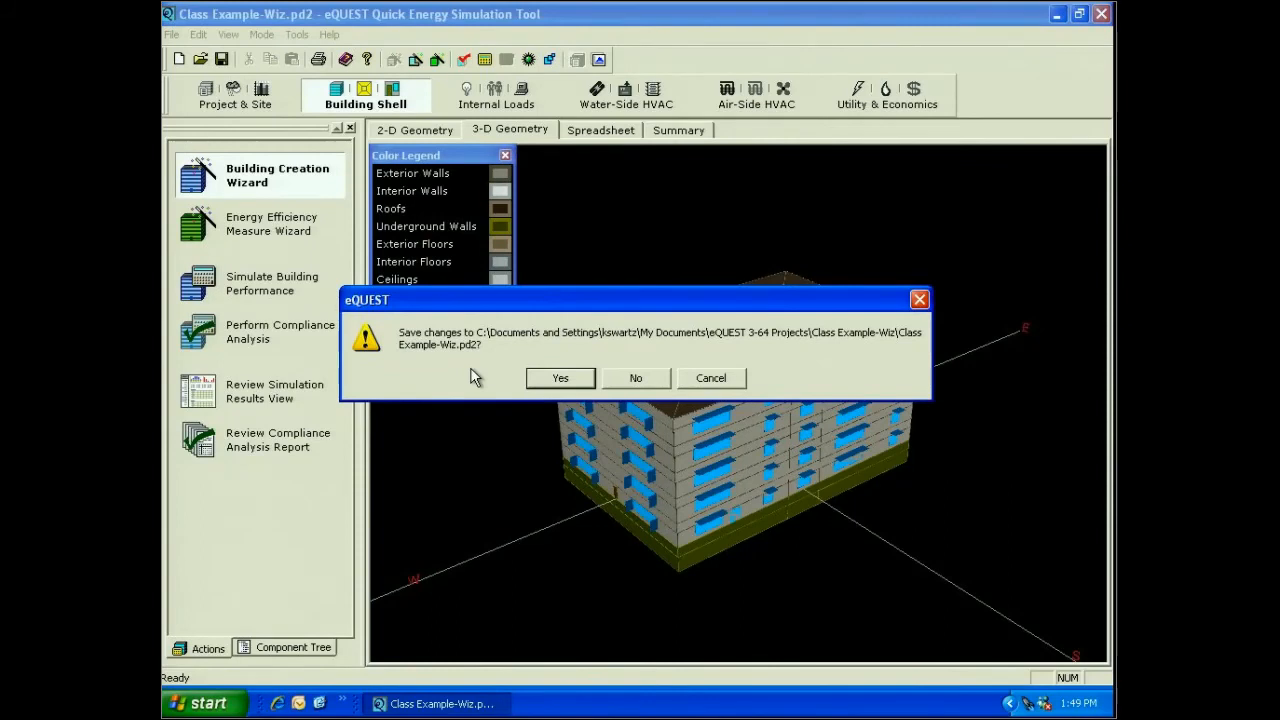
pyautogui.click(552, 380)
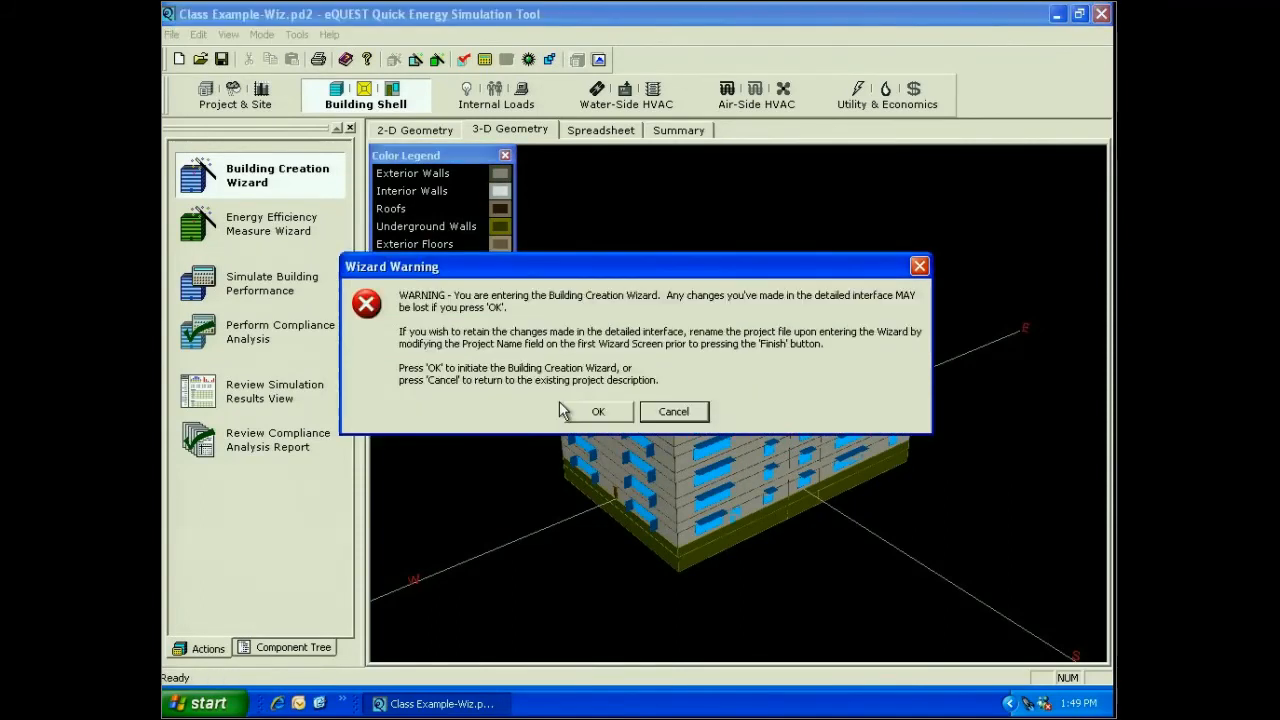
pyautogui.click(561, 404)
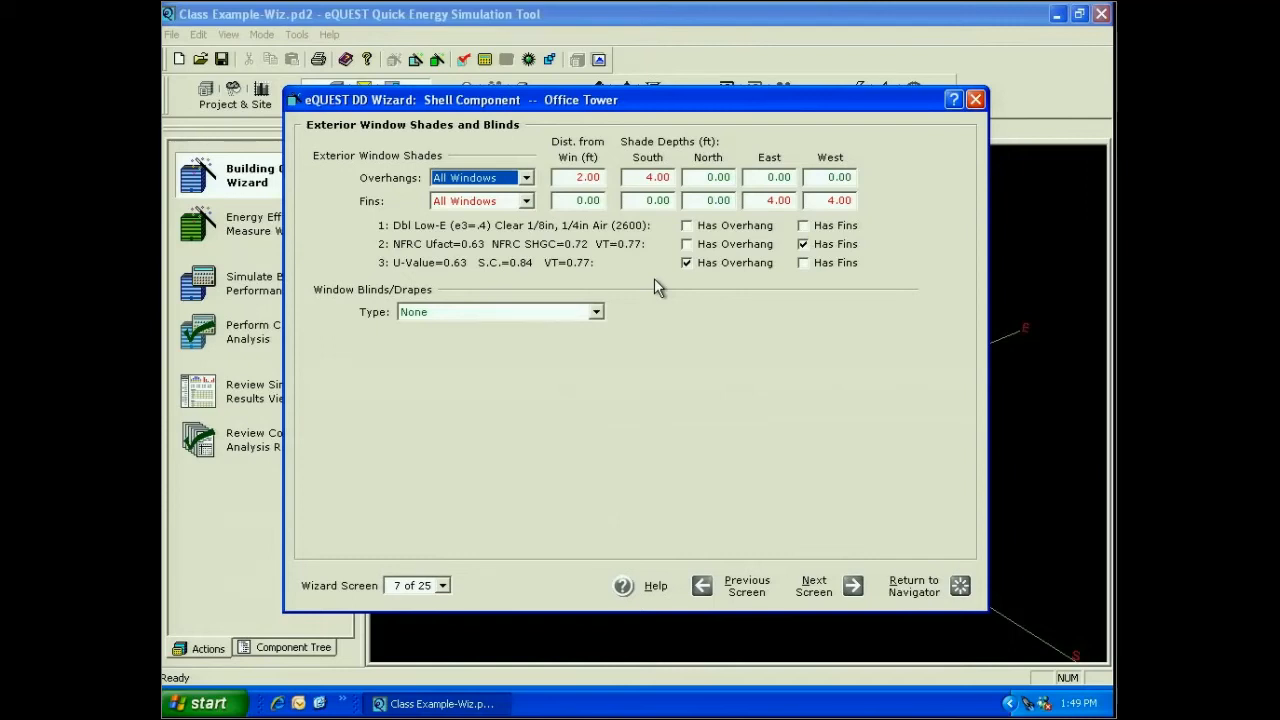
pyautogui.click(596, 312)
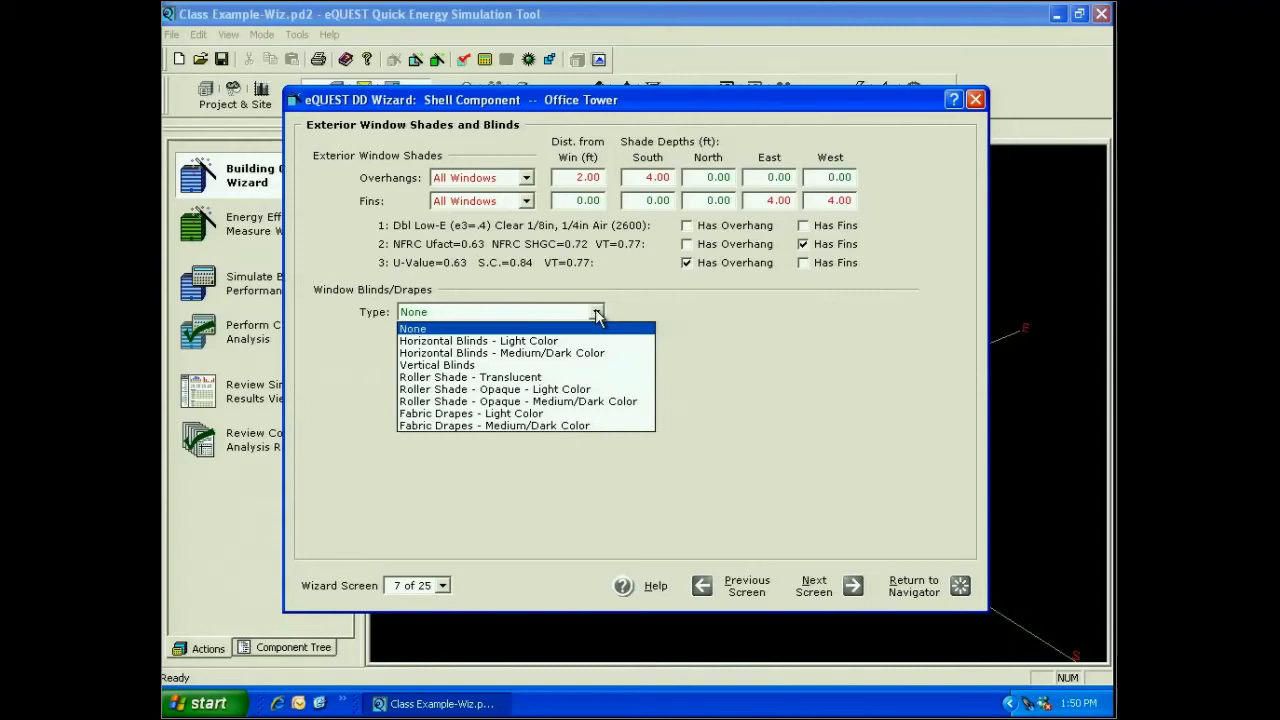
pyautogui.click(695, 339)
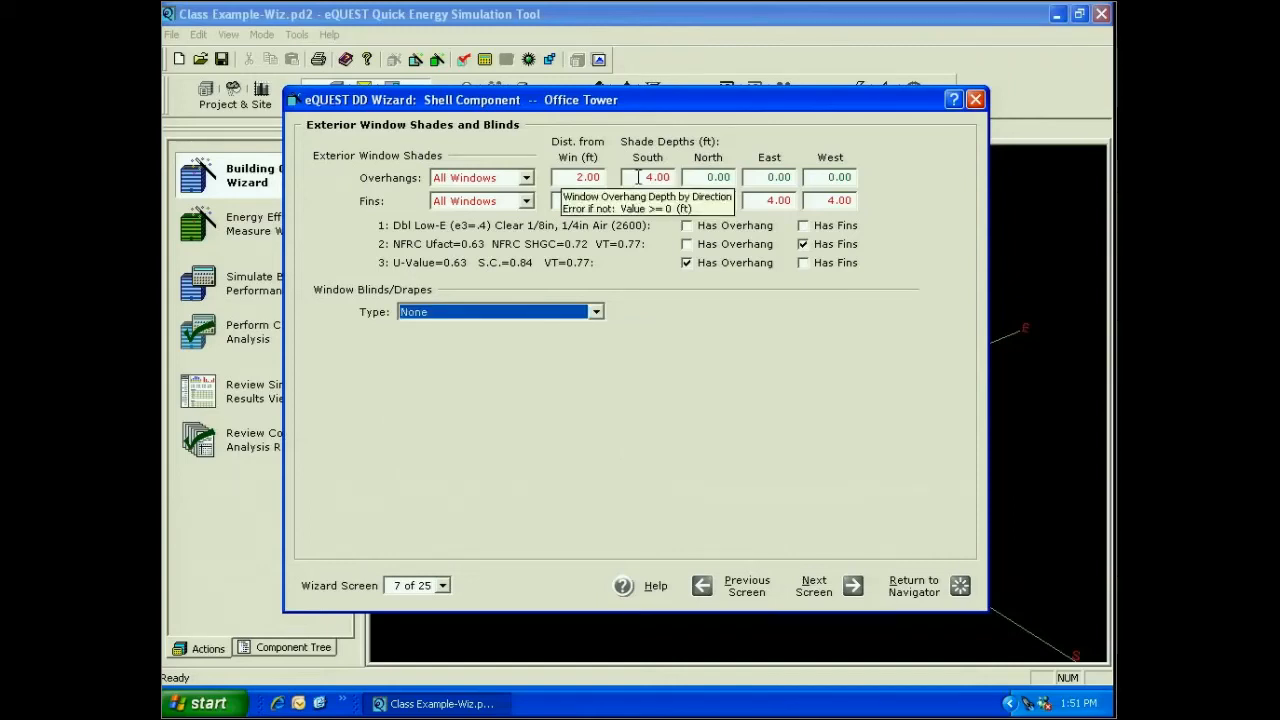
pyautogui.click(638, 177)
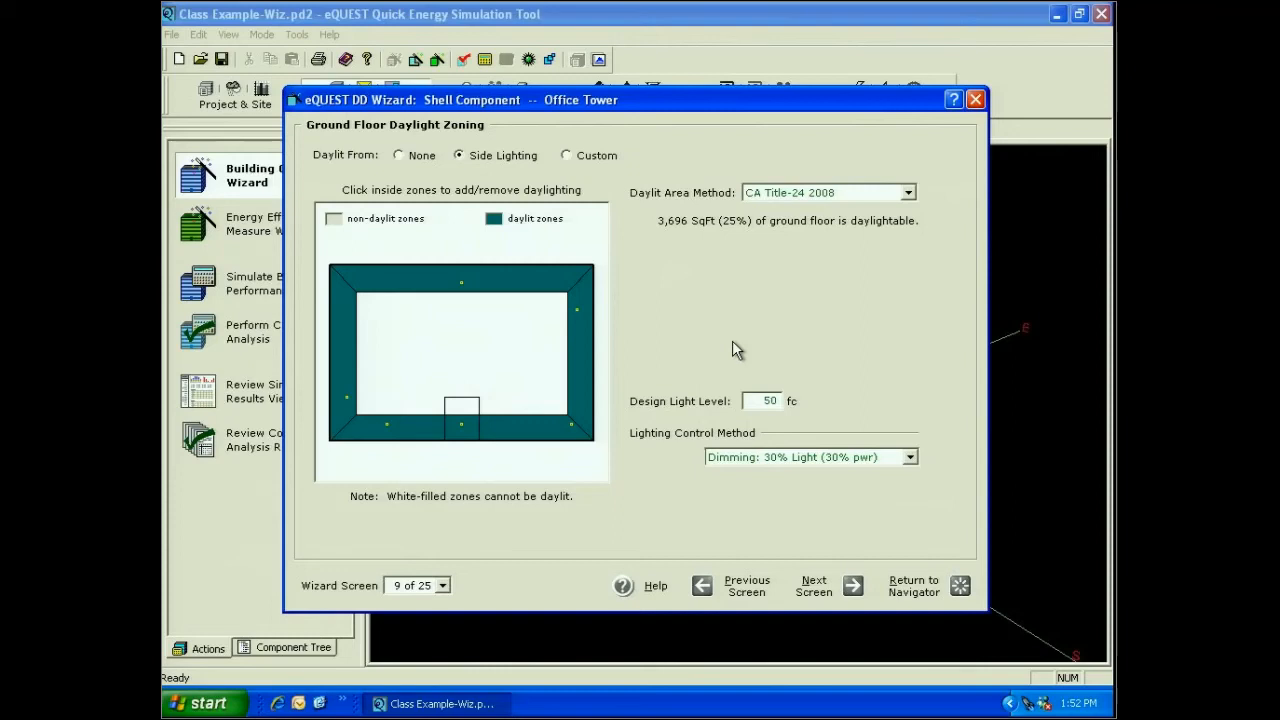
# Step: Configure ground floor daylighting with the CA Title-24 2008 area method, a 30 fc design light level and Switched: Full - 2/3 - 1/3 - Off control
pyautogui.click(908, 193)
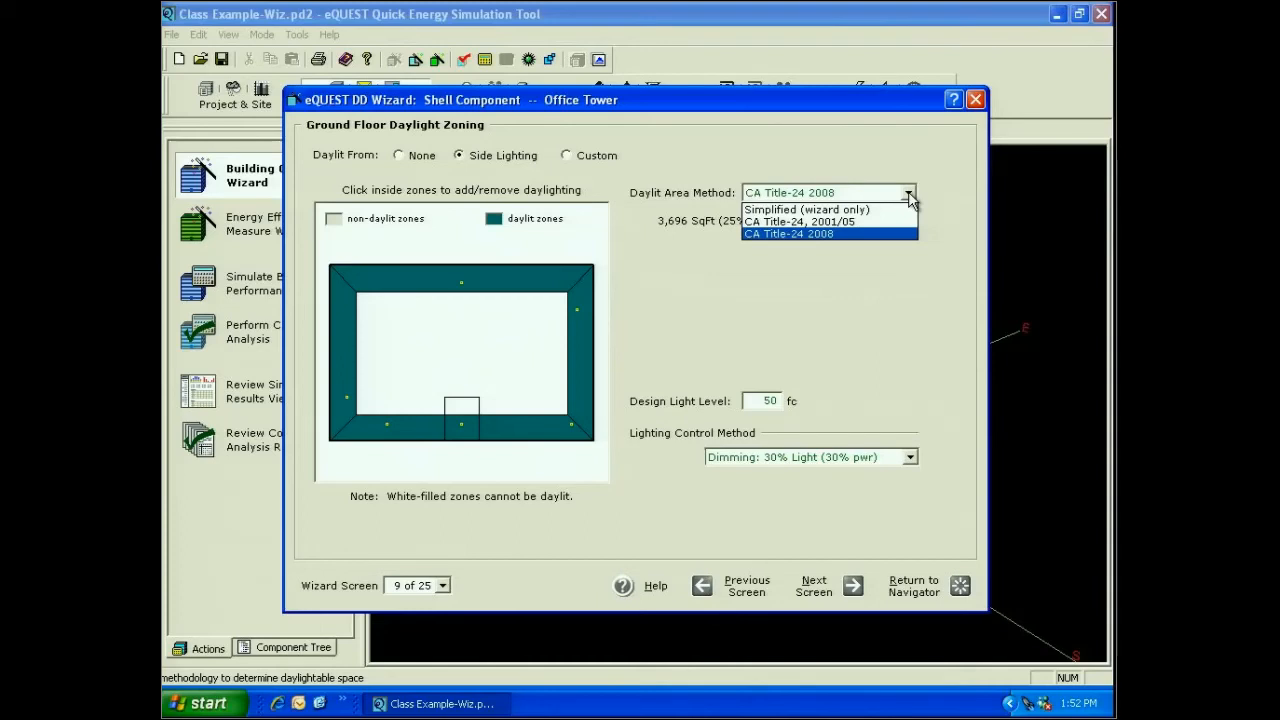
pyautogui.click(694, 363)
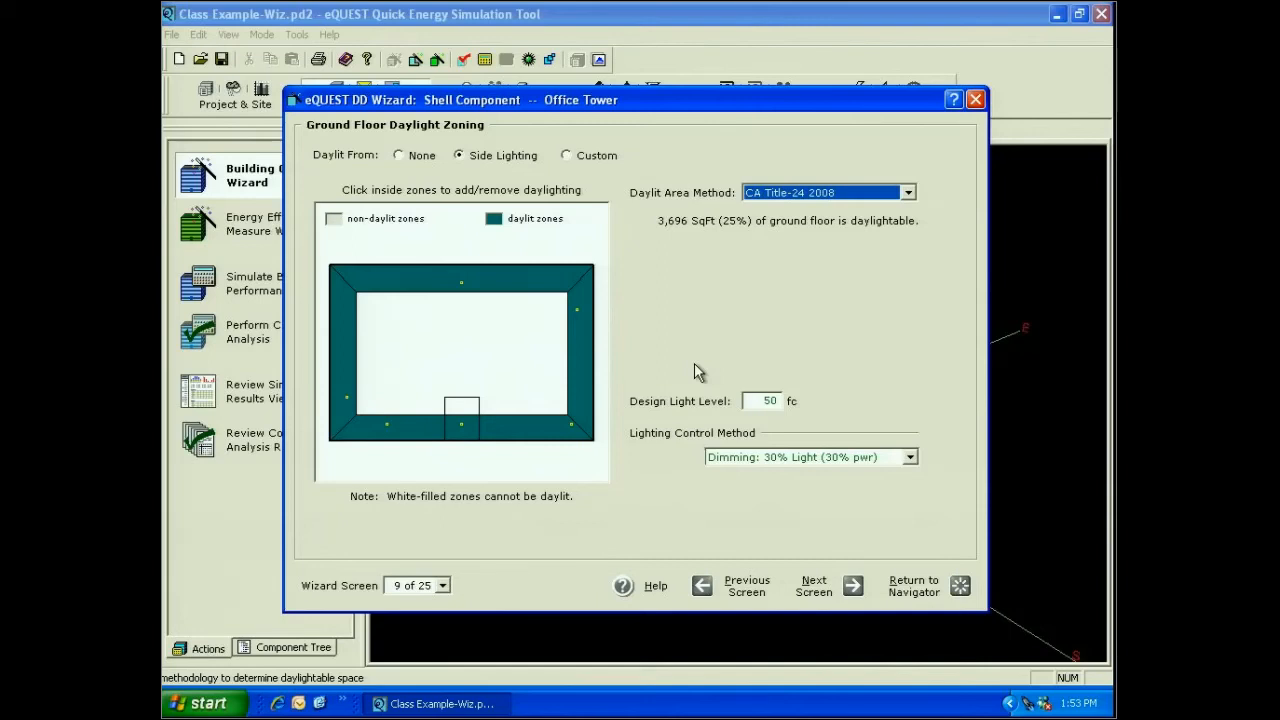
pyautogui.press('Tab')
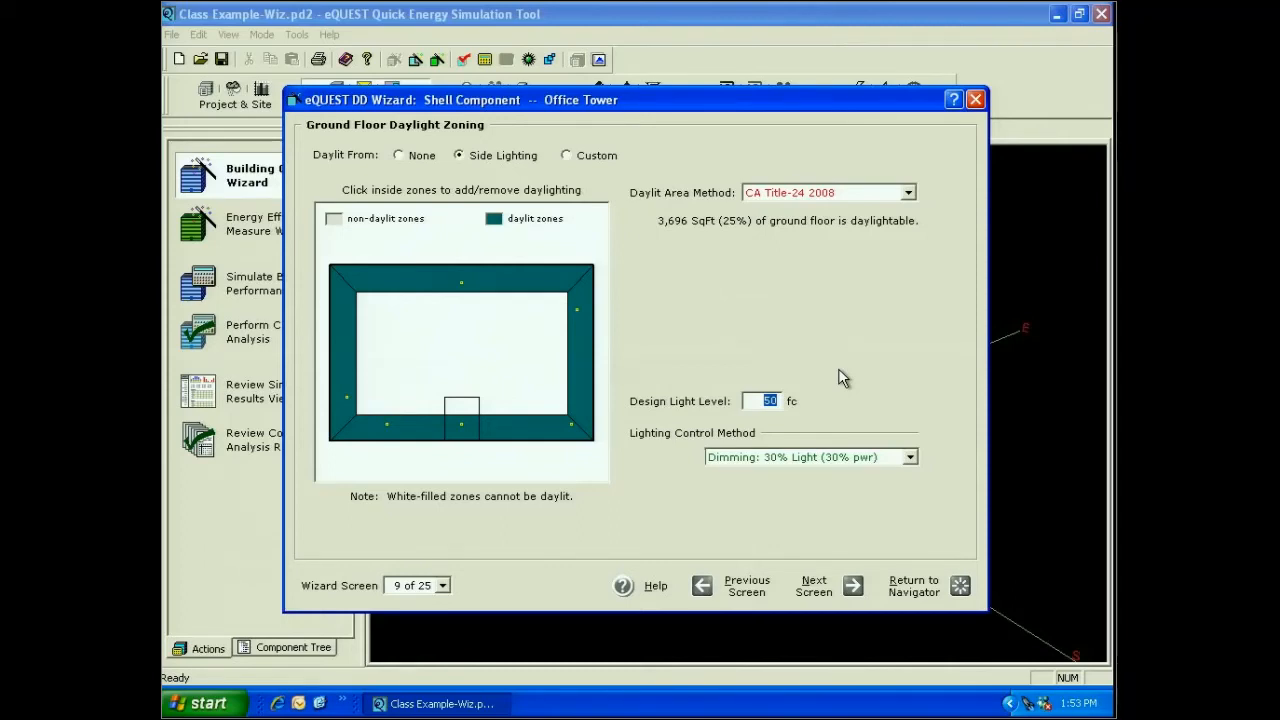
pyautogui.click(910, 457)
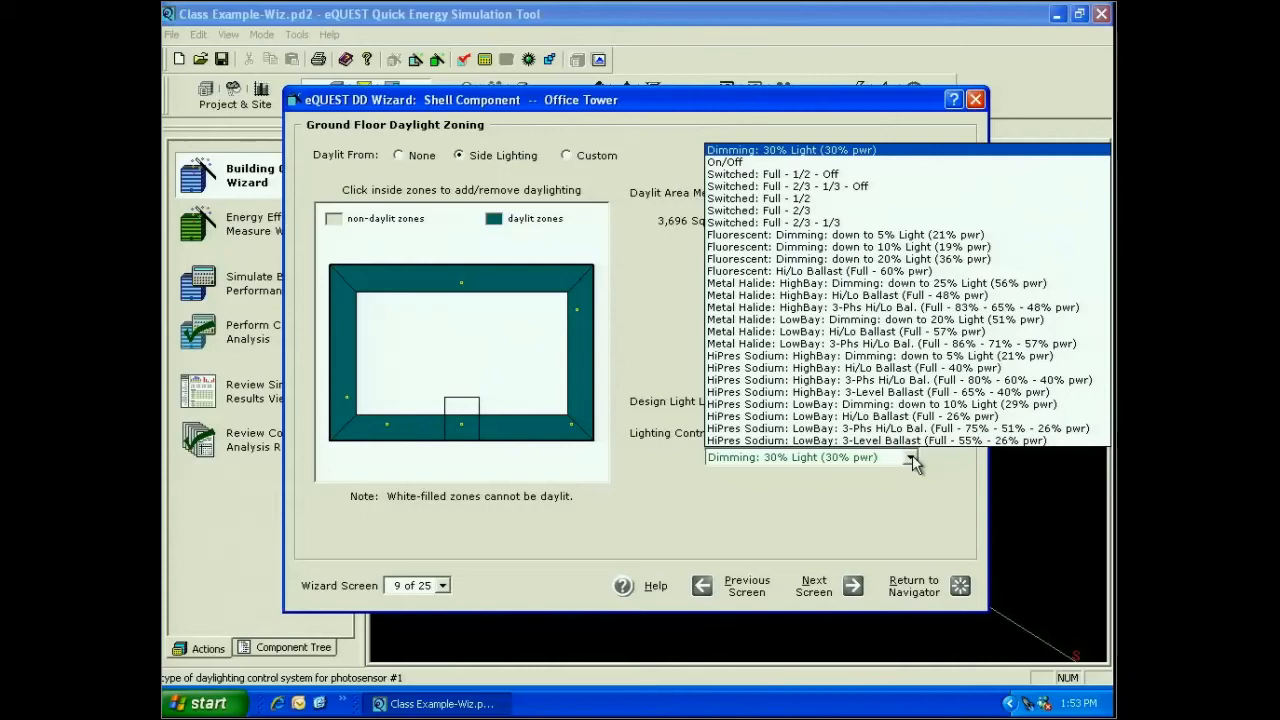
pyautogui.click(787, 188)
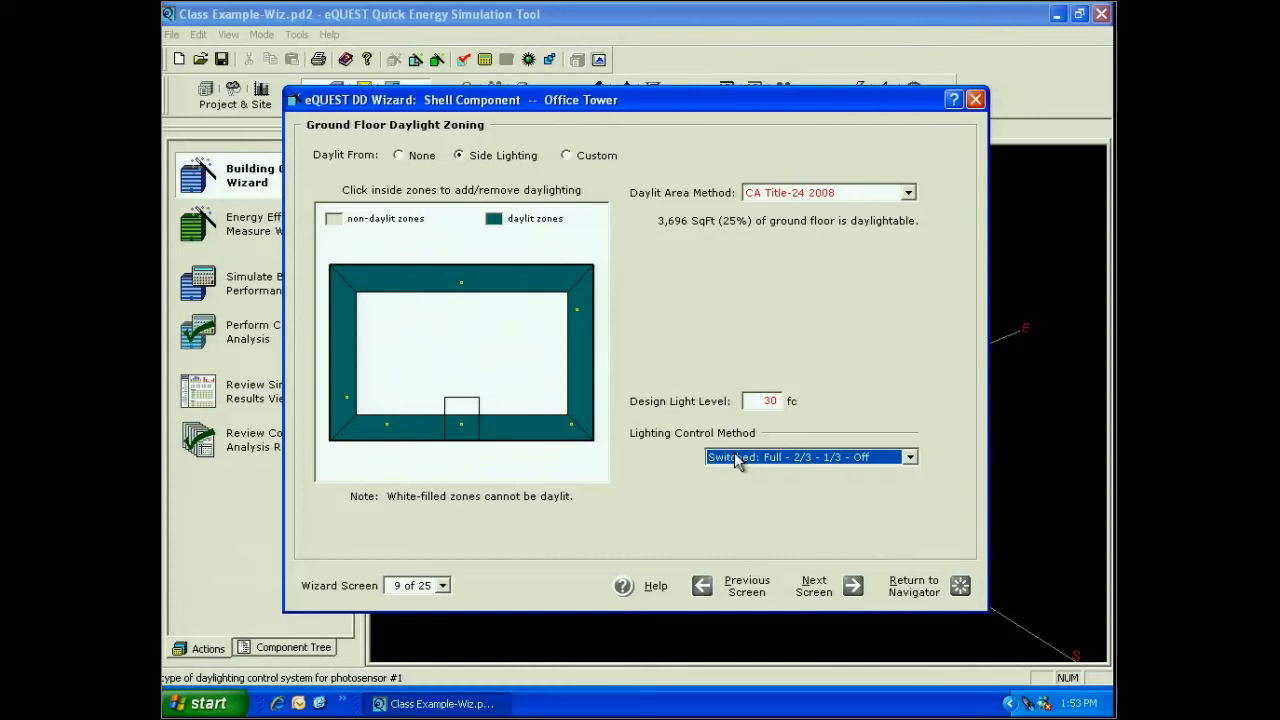
# Step: Try removing and re-adding daylighting in the ground floor's north perimeter zone, and advance past the middle and top floor daylight zoning screens
pyautogui.click(404, 286)
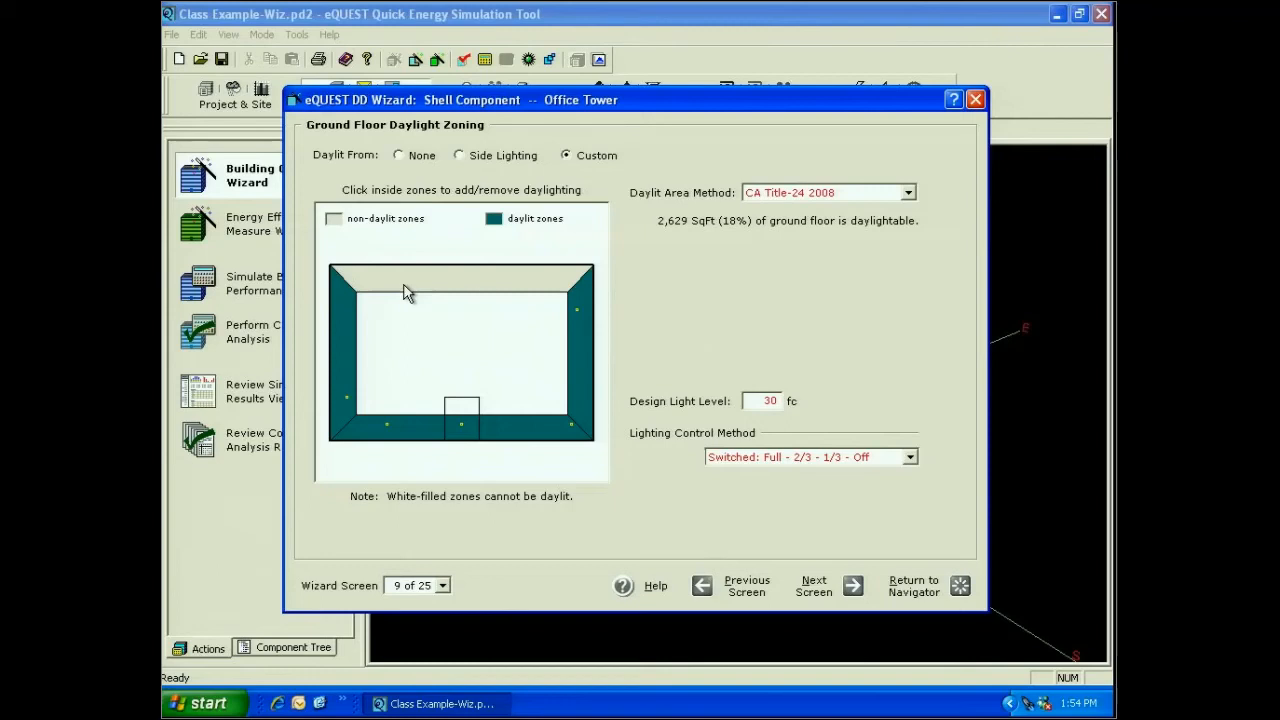
pyautogui.click(468, 285)
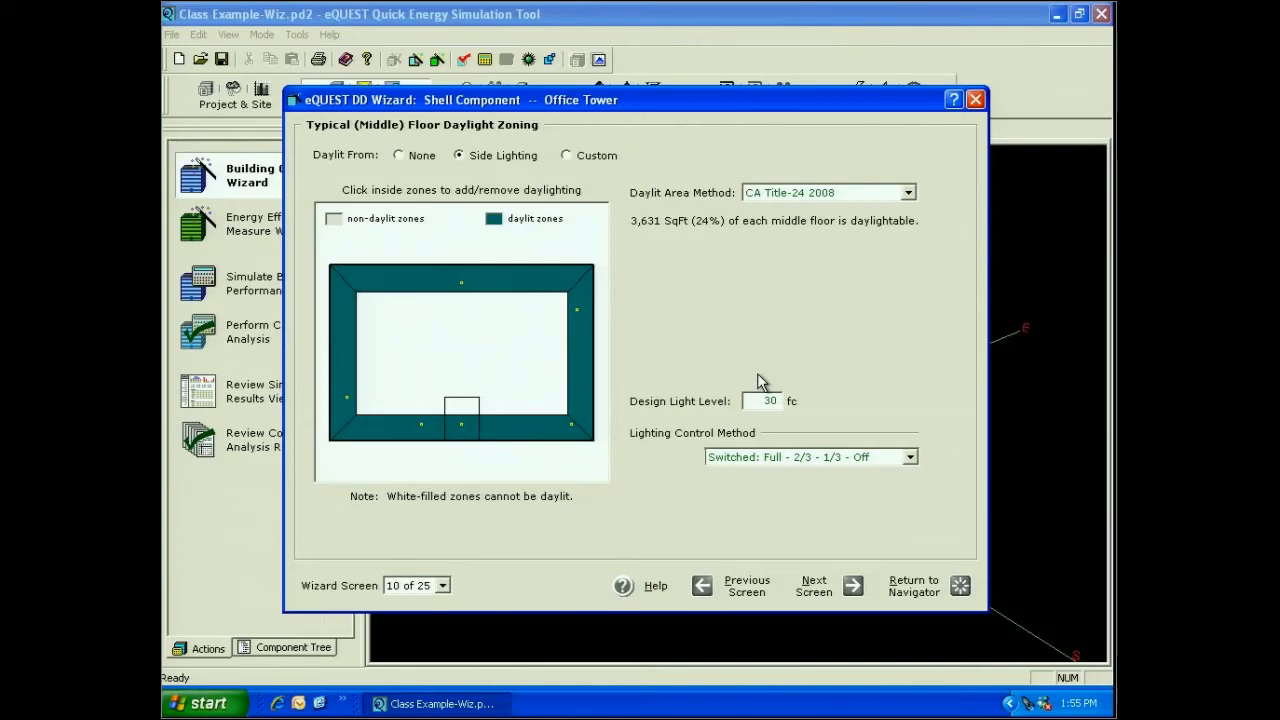
pyautogui.click(828, 588)
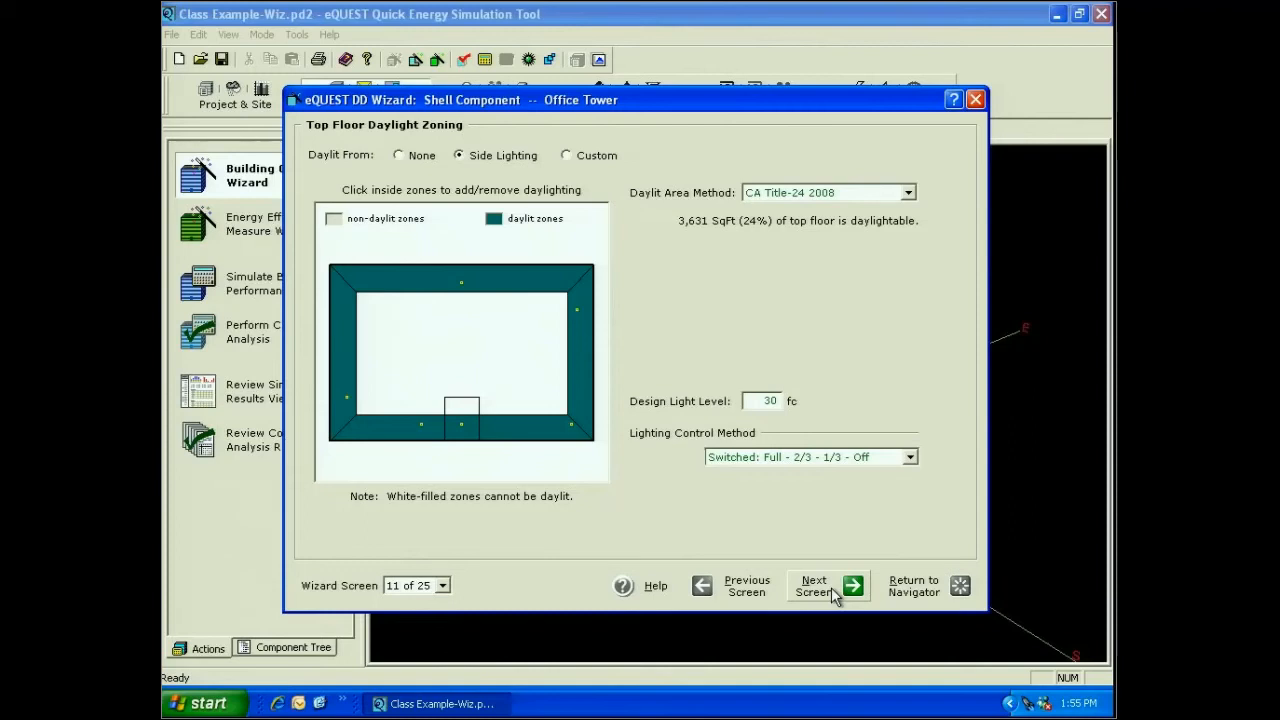
pyautogui.click(831, 587)
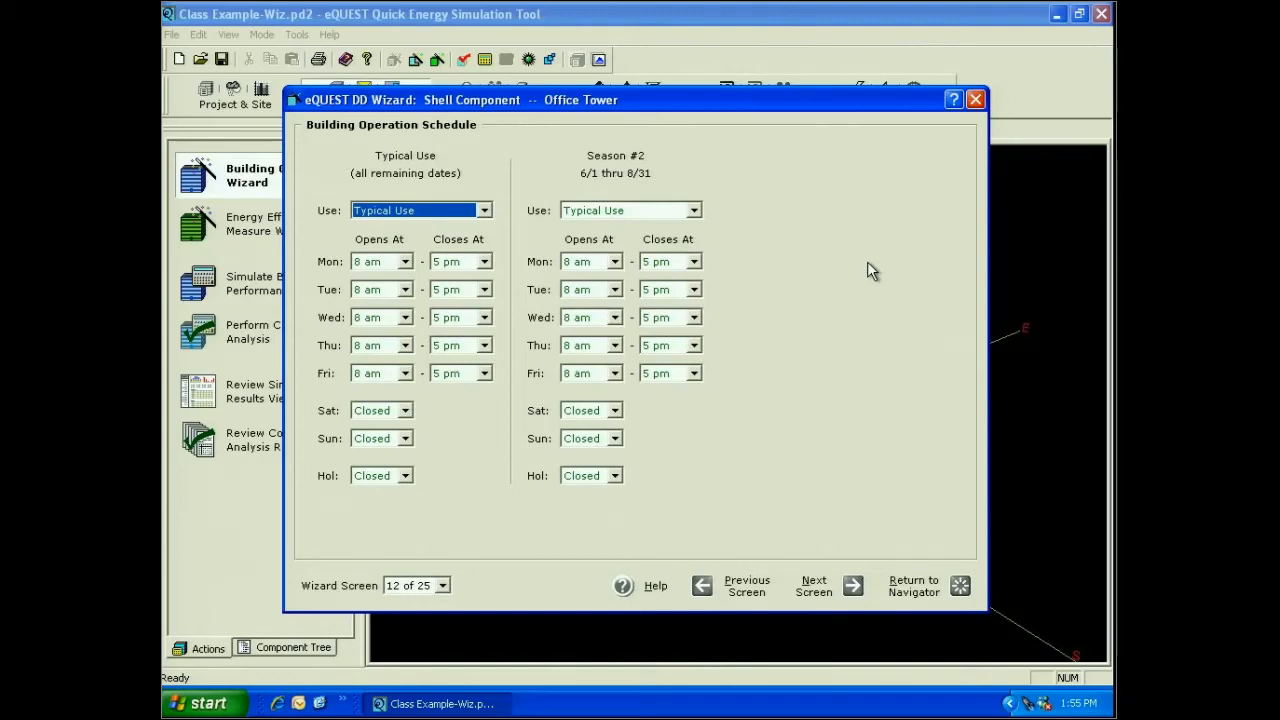
pyautogui.click(484, 211)
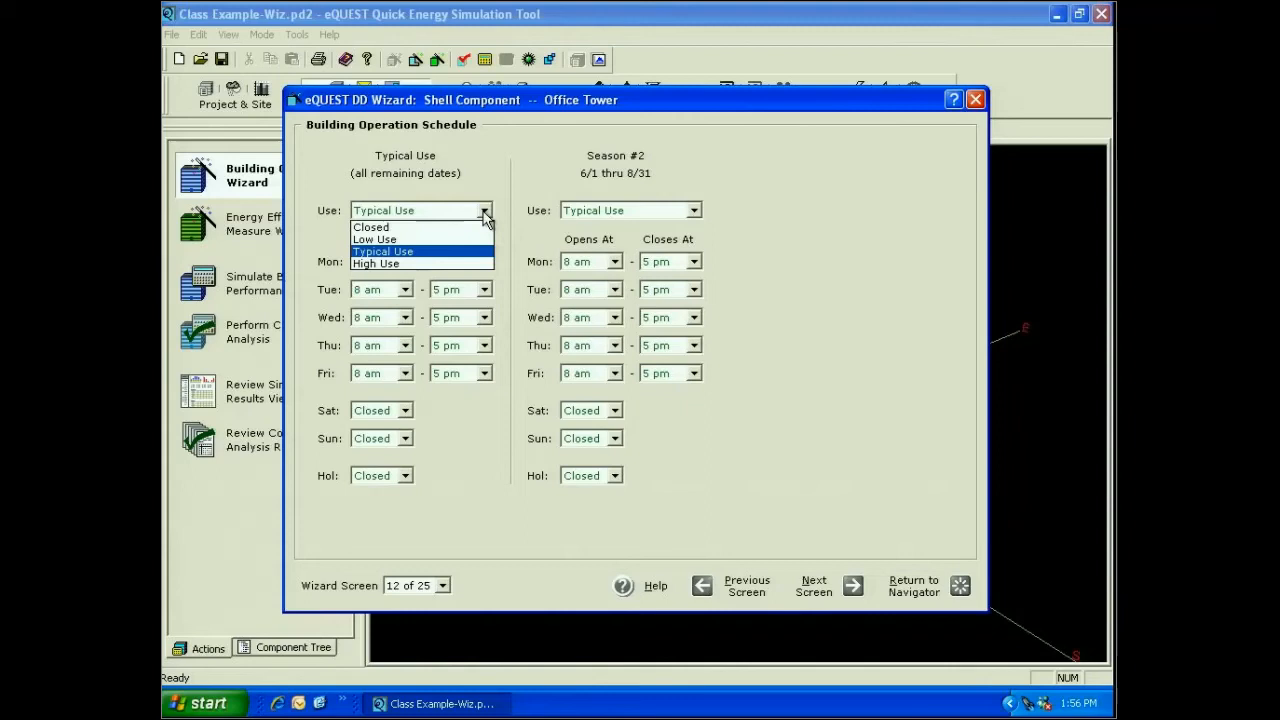
pyautogui.click(484, 216)
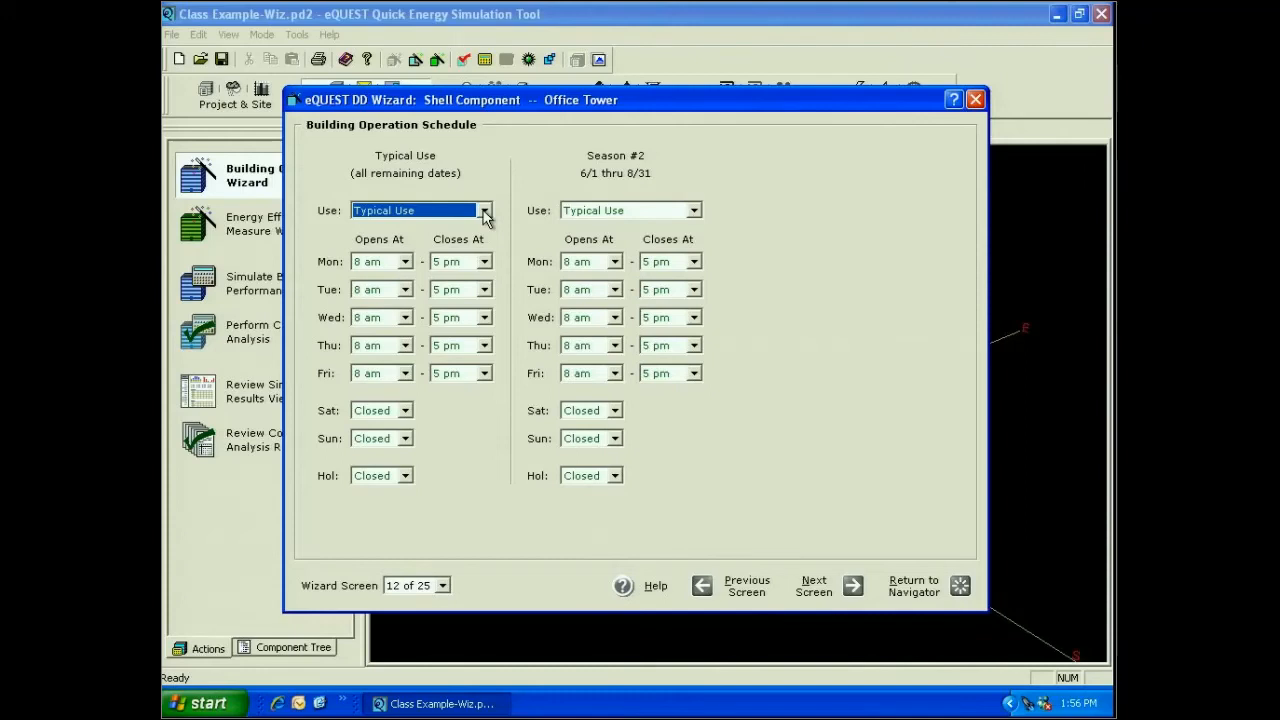
pyautogui.click(405, 373)
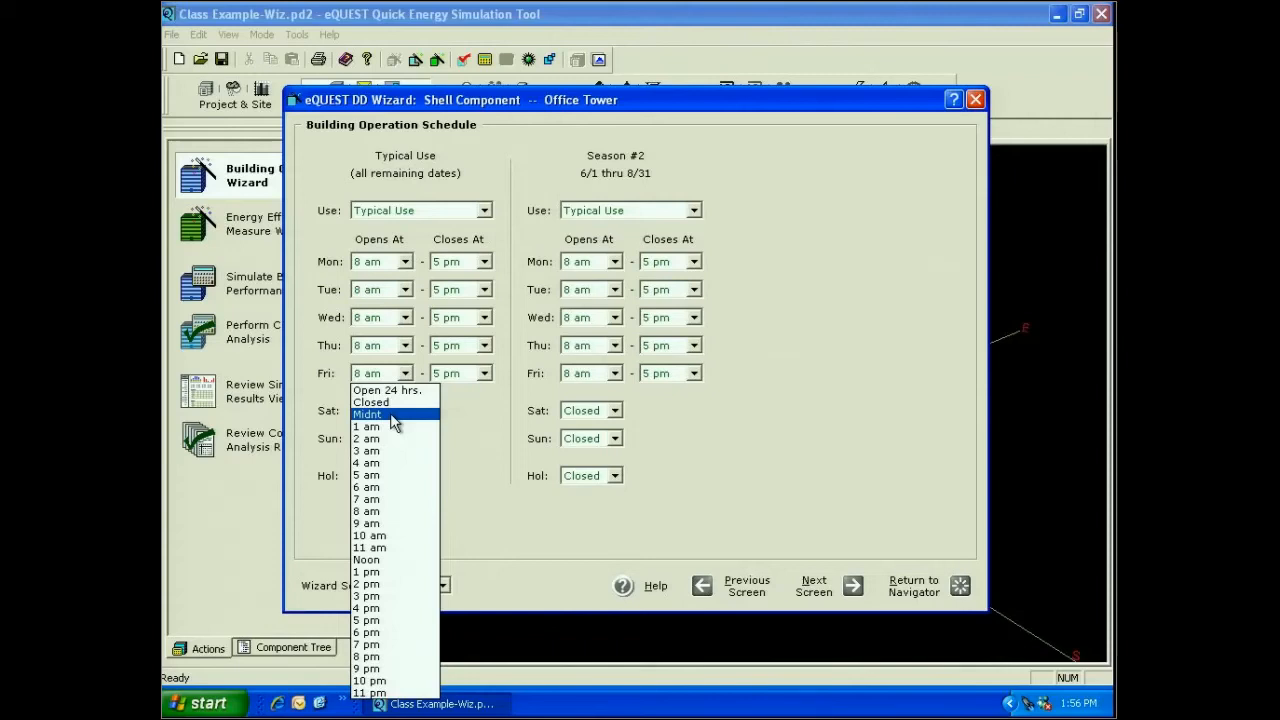
pyautogui.press('Escape')
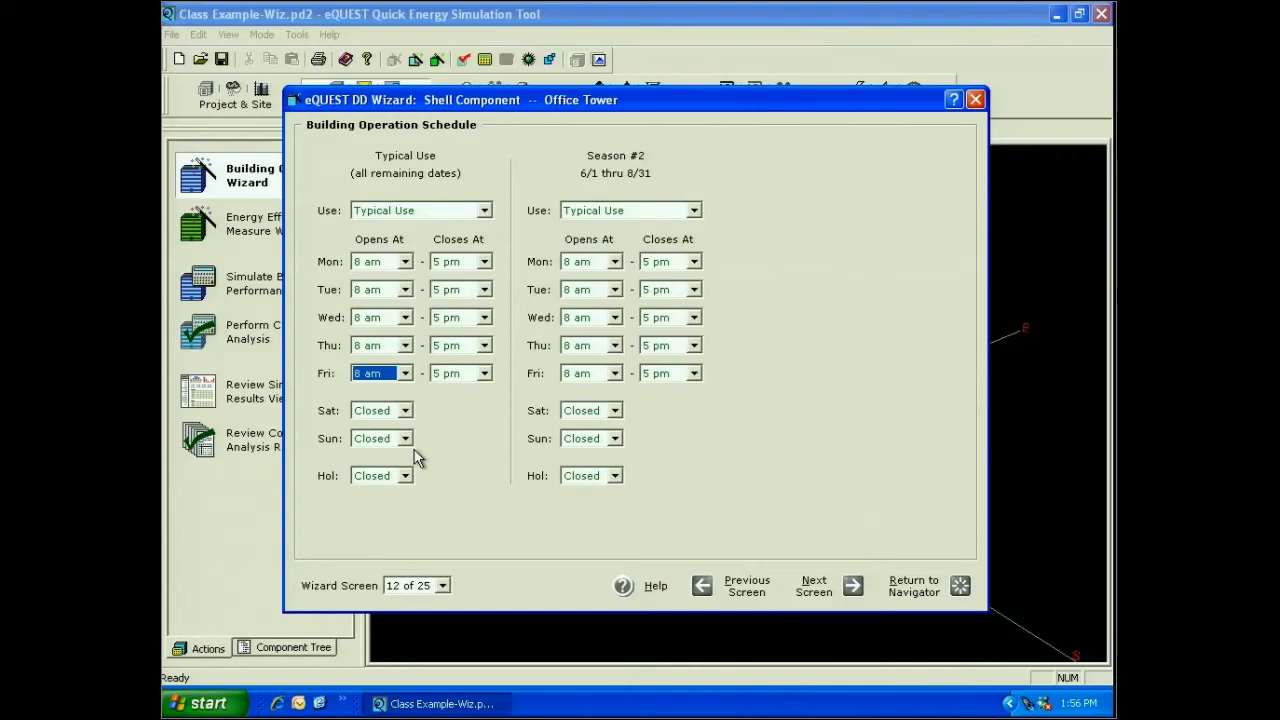
# Step: Set the Season #2 use to Low Use in the building operation schedule and continue to the hourly occupancy profiles
pyautogui.click(693, 210)
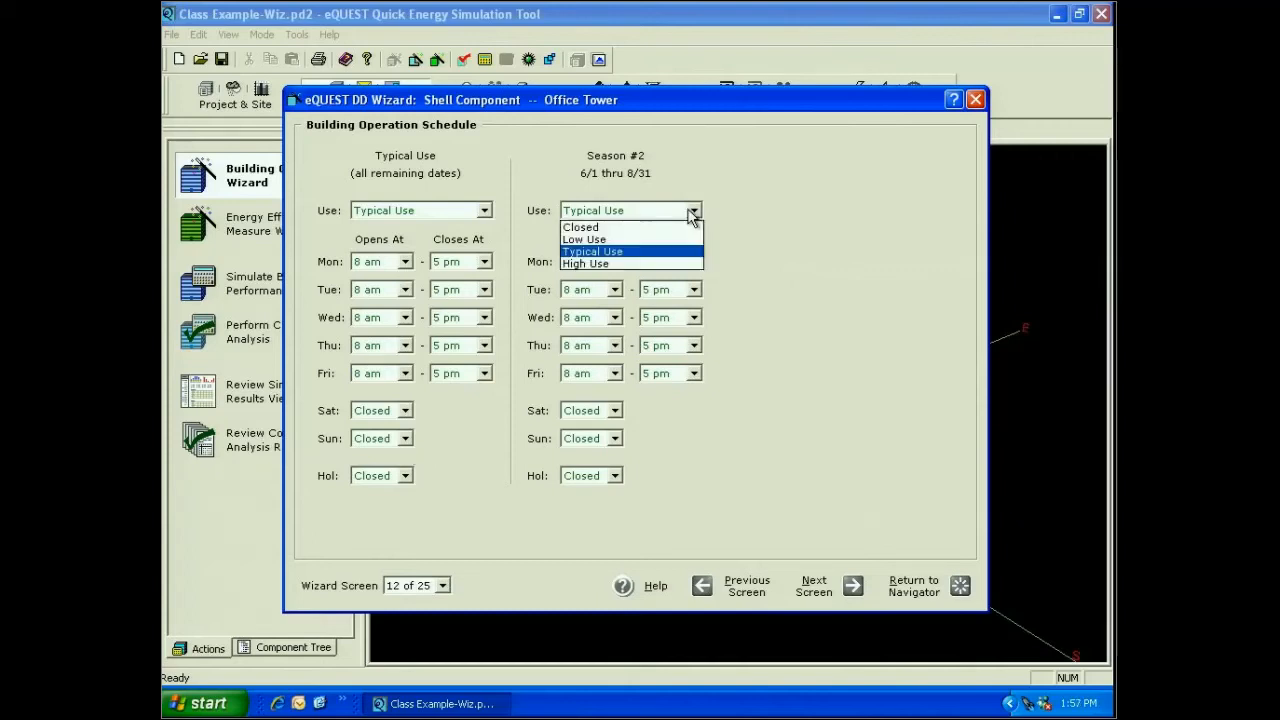
pyautogui.click(638, 240)
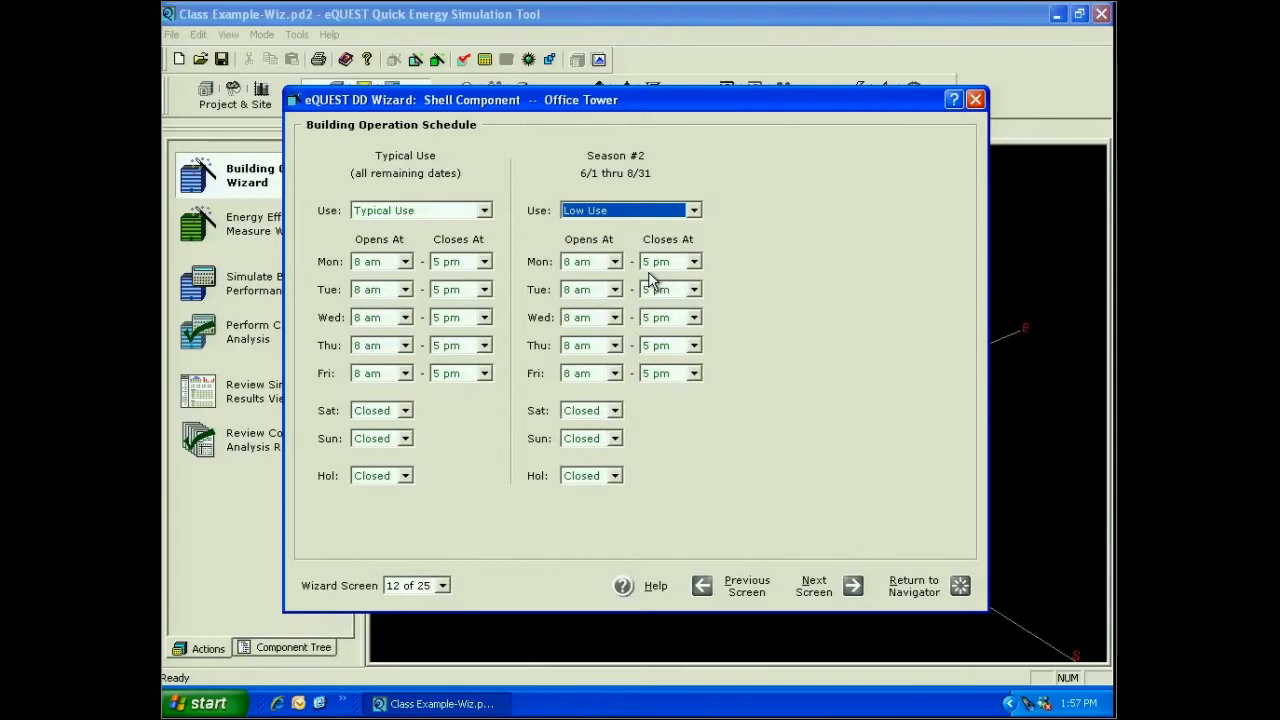
pyautogui.click(828, 586)
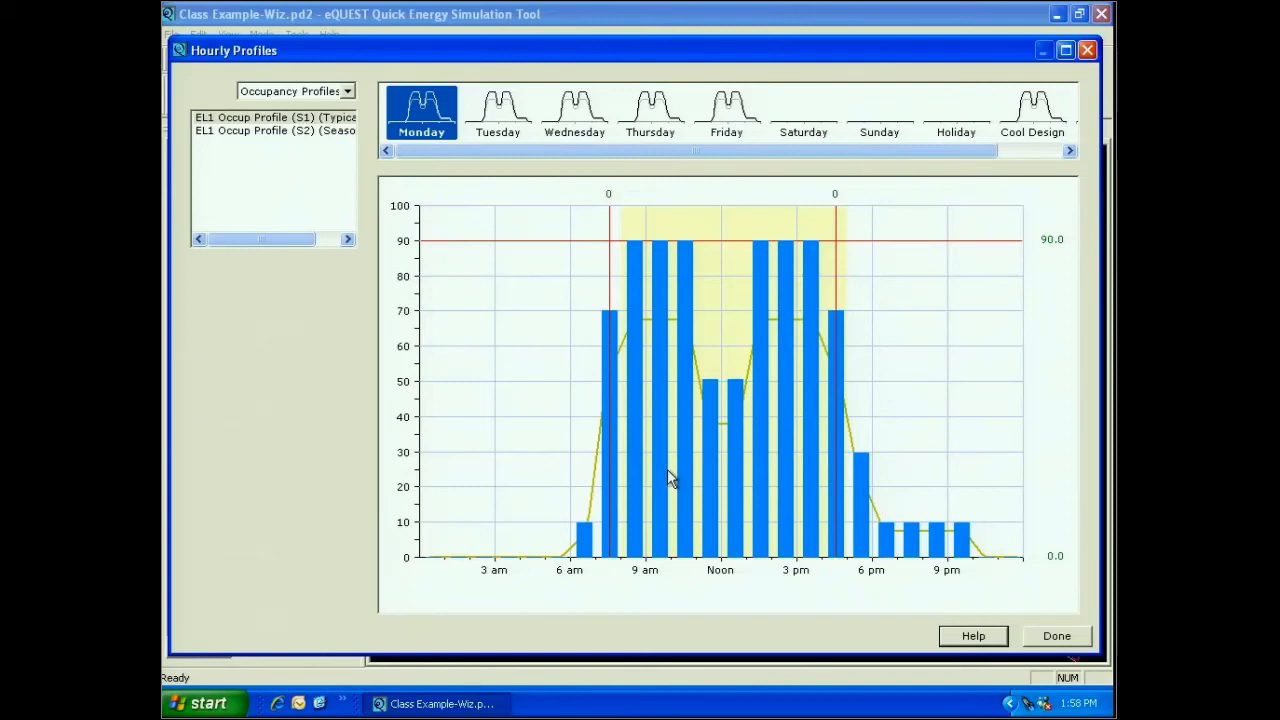
# Step: Set the maximum of the typical-season Monday occupancy profile to 100
pyautogui.click(1051, 240)
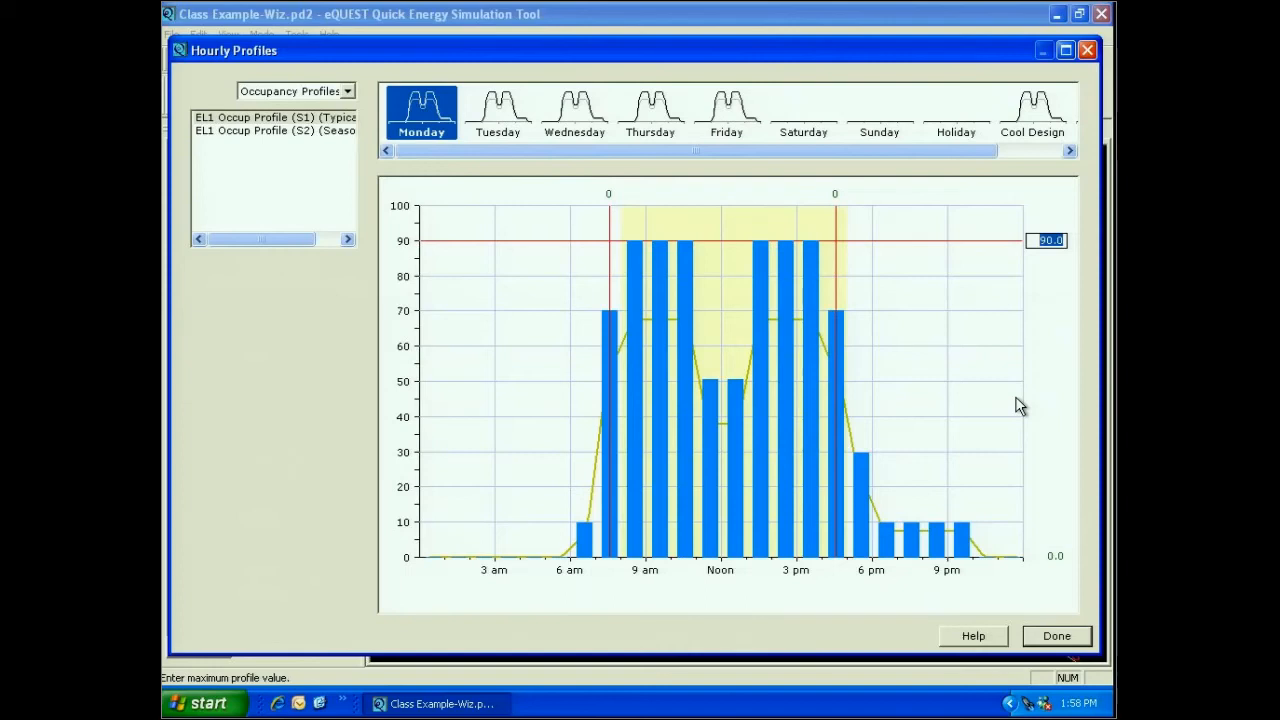
pyautogui.write('100')
pyautogui.click(835, 194)
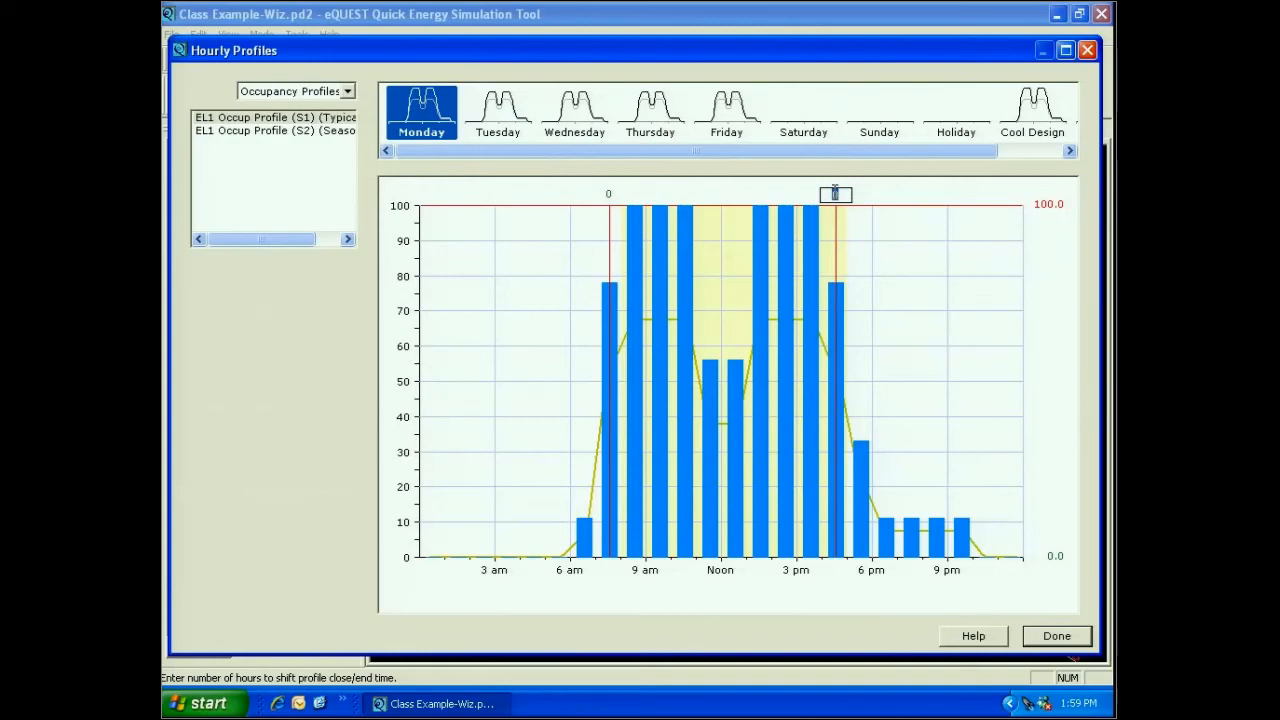
# Step: Lower the Monday occupancy profile's maximum to 50 and set its minimum to 10
pyautogui.moveTo(838, 205); pyautogui.dragTo(944, 378)
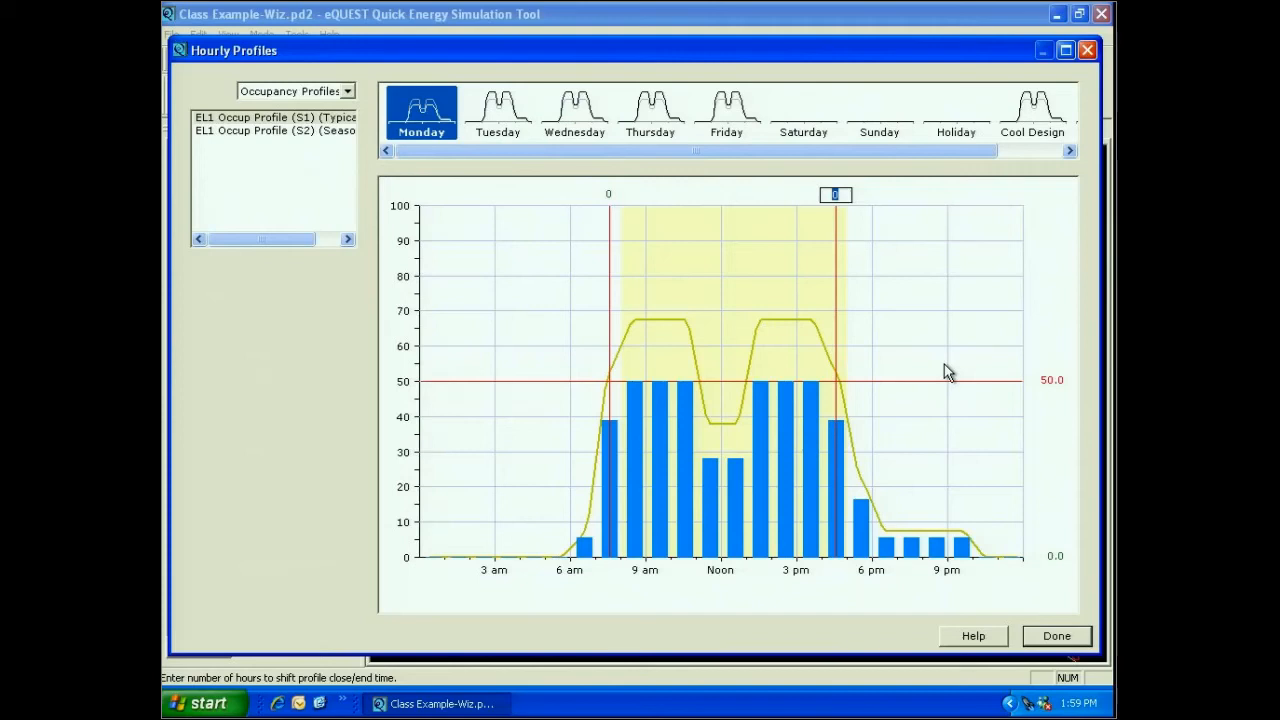
pyautogui.press('Tab')
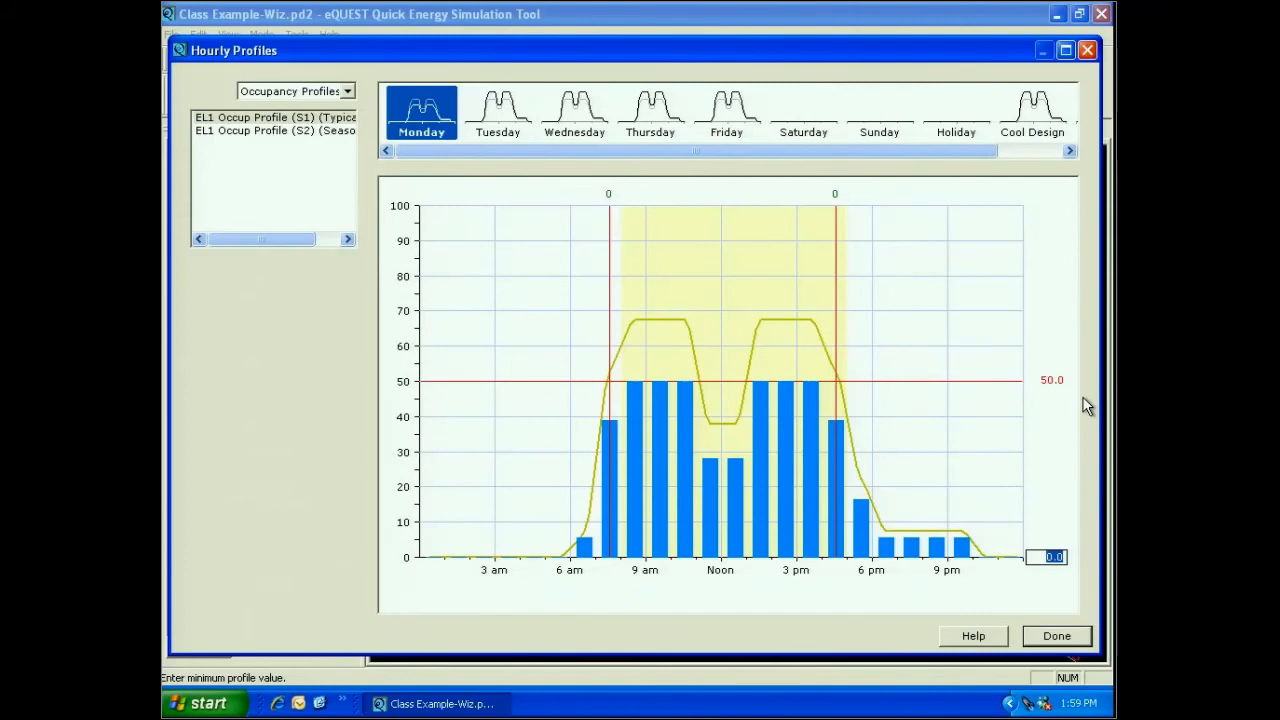
pyautogui.write('10')
pyautogui.press('Tab')
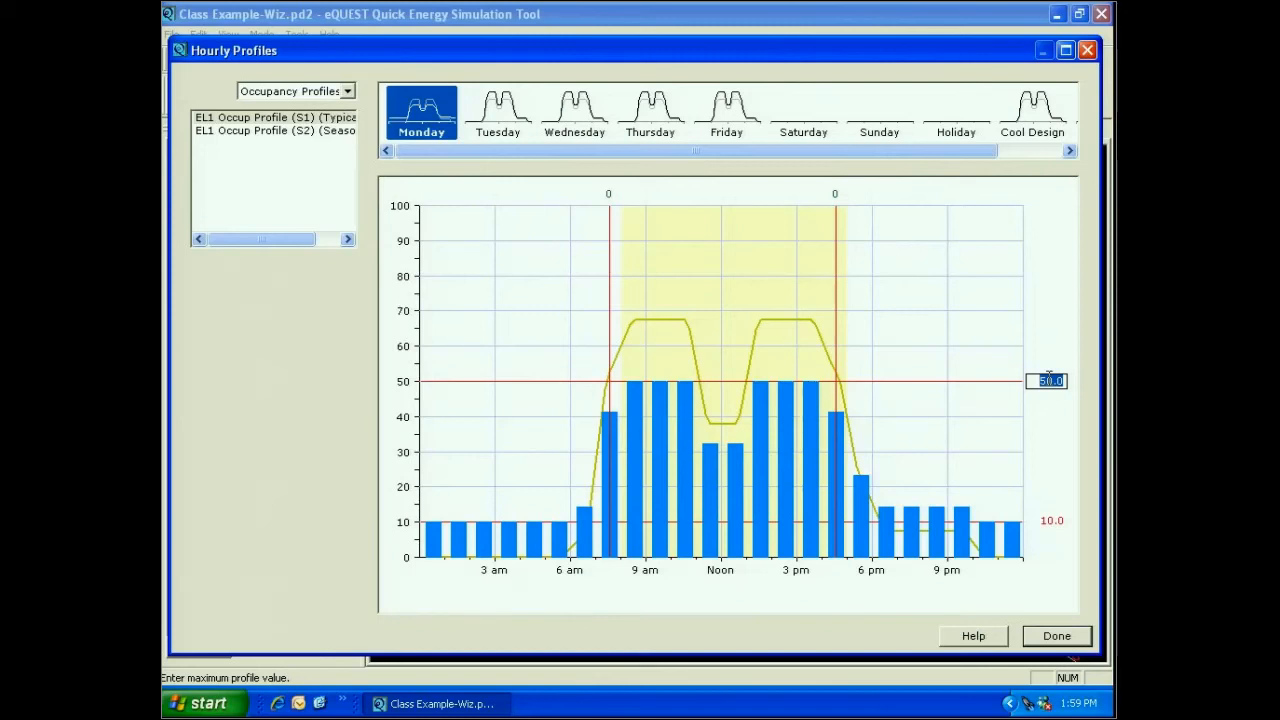
# Step: Try shifting the Monday occupancy profile's start time by -1 hour and its end time by 2 hours
pyautogui.click(609, 195)
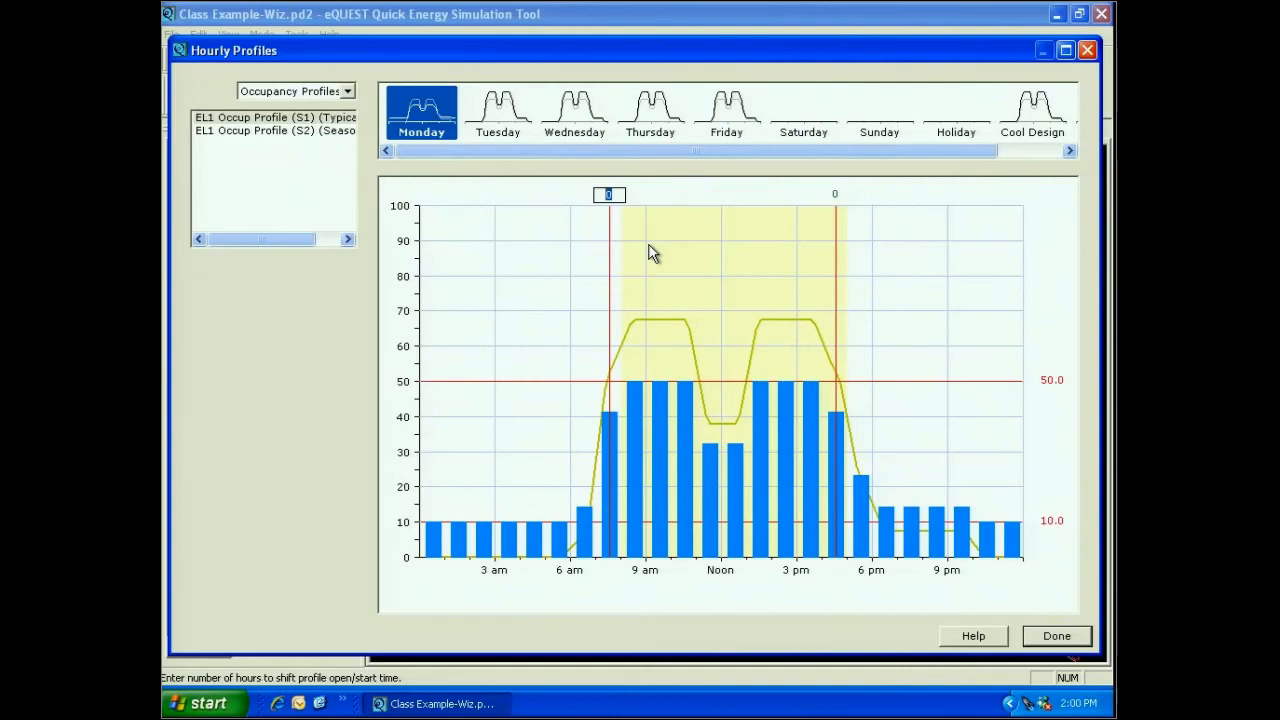
pyautogui.write('-1')
pyautogui.press('Tab')
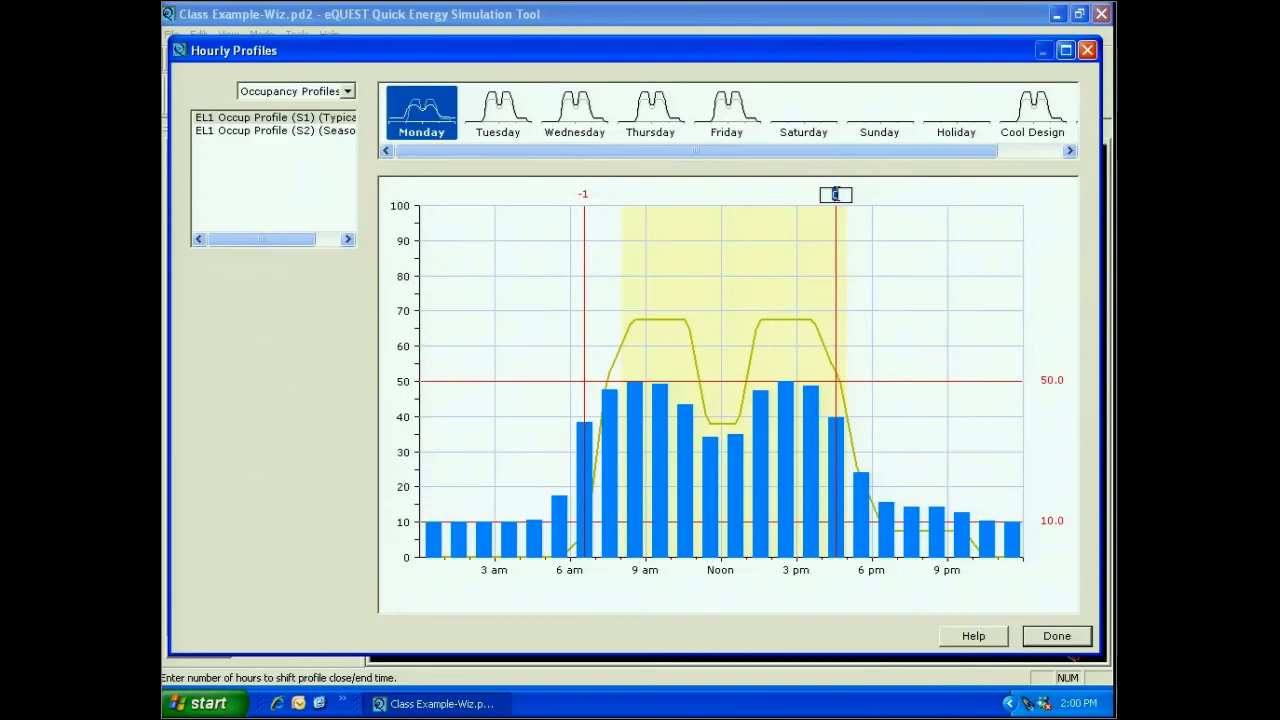
pyautogui.write('2')
pyautogui.press('Tab')
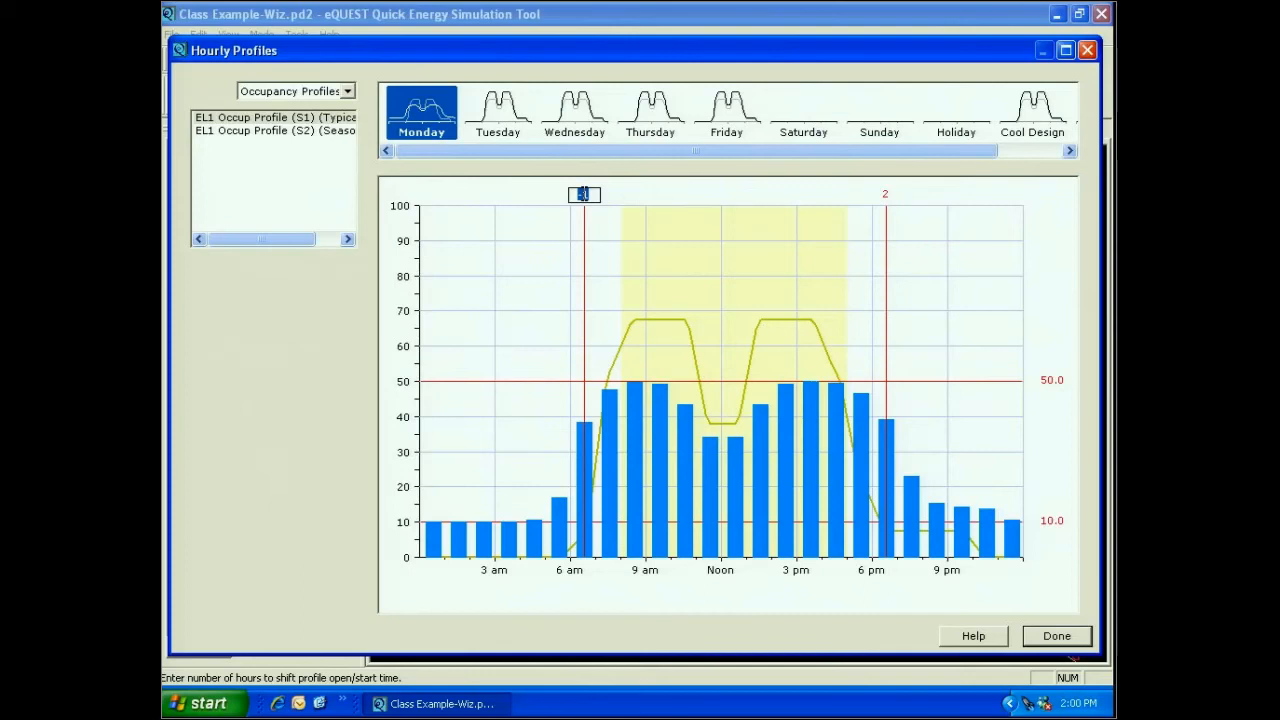
# Step: Compare with the Tuesday occupancy profile, and reset Monday's start and end time shifts to 0
pyautogui.click(499, 112)
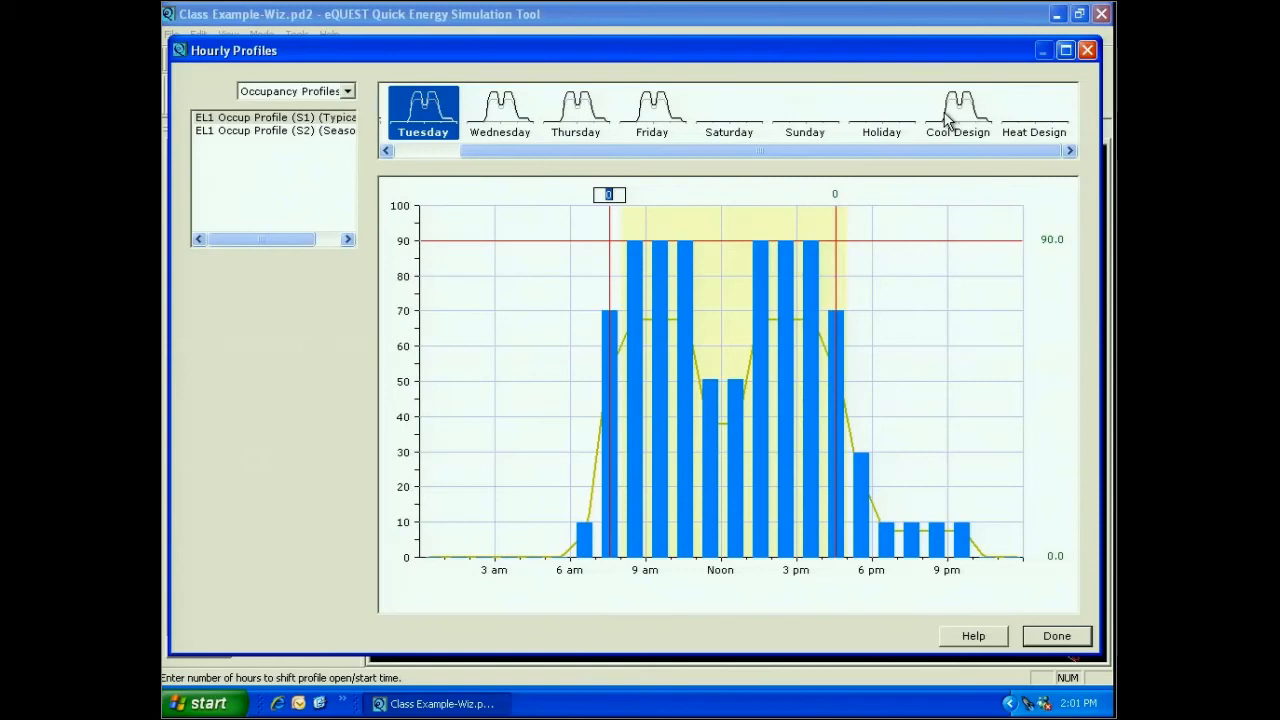
pyautogui.click(387, 151)
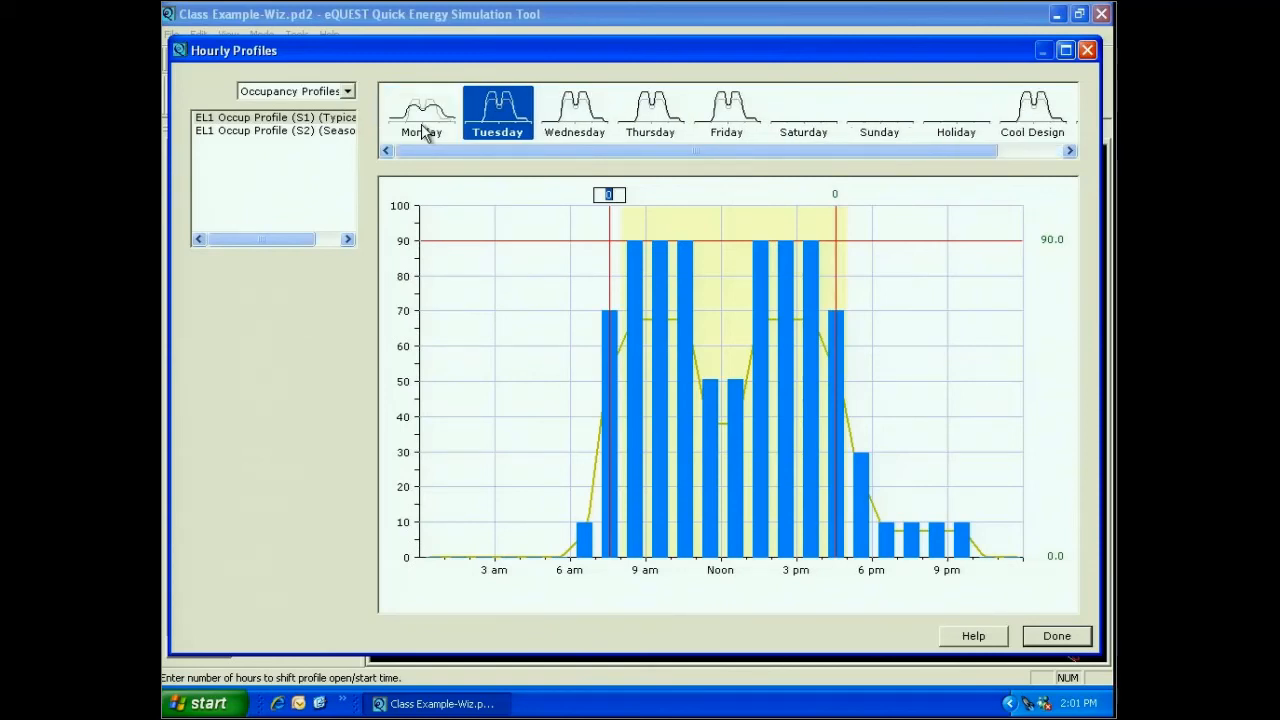
pyautogui.click(423, 130)
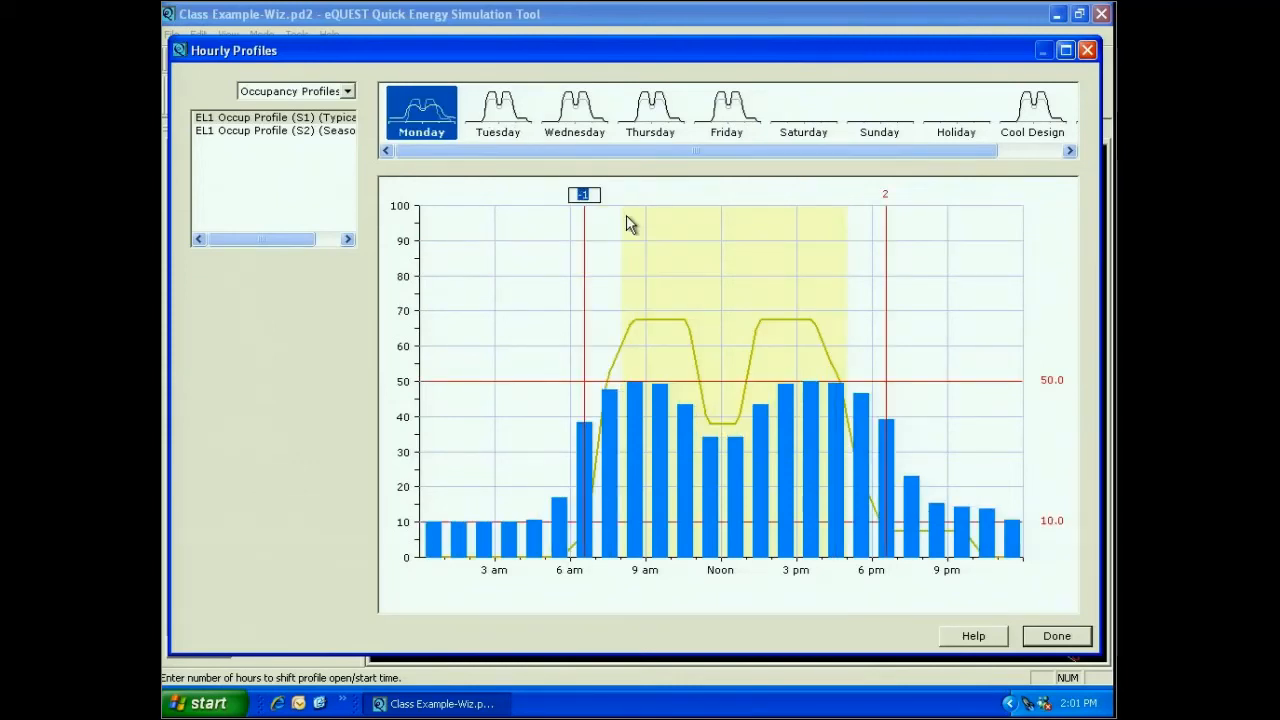
pyautogui.write('0')
pyautogui.press('Tab')
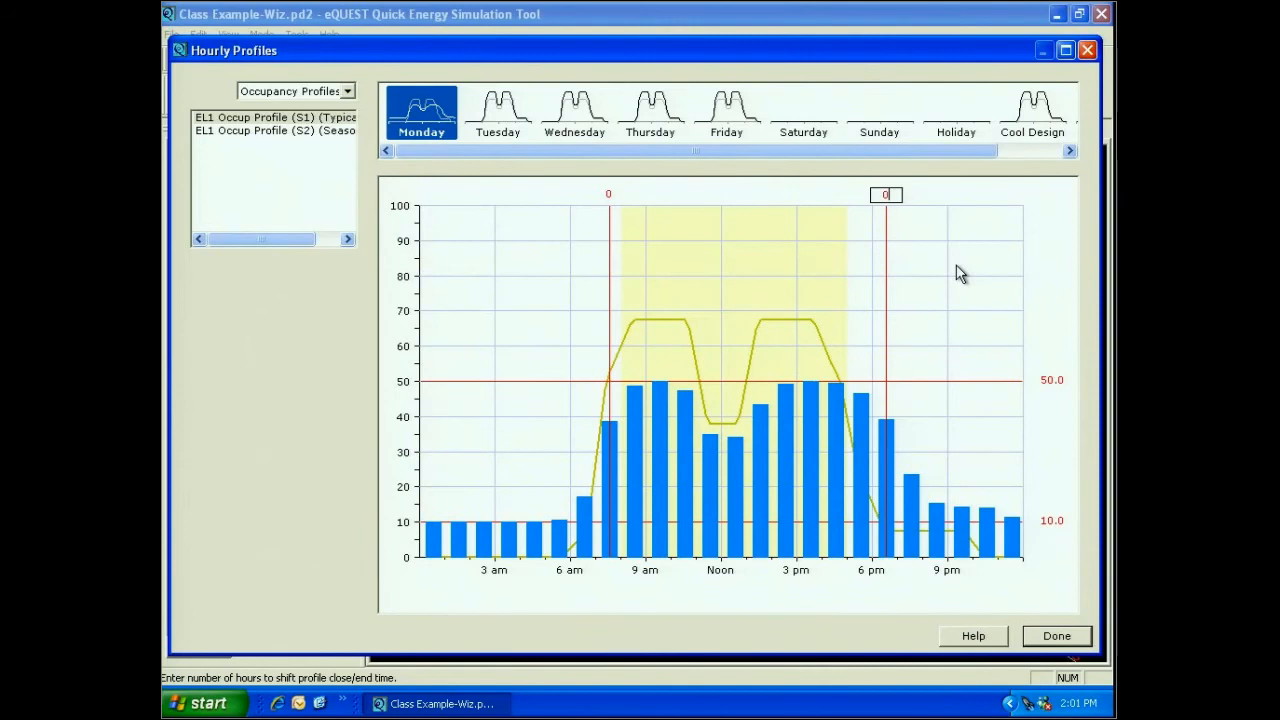
pyautogui.press('Tab')
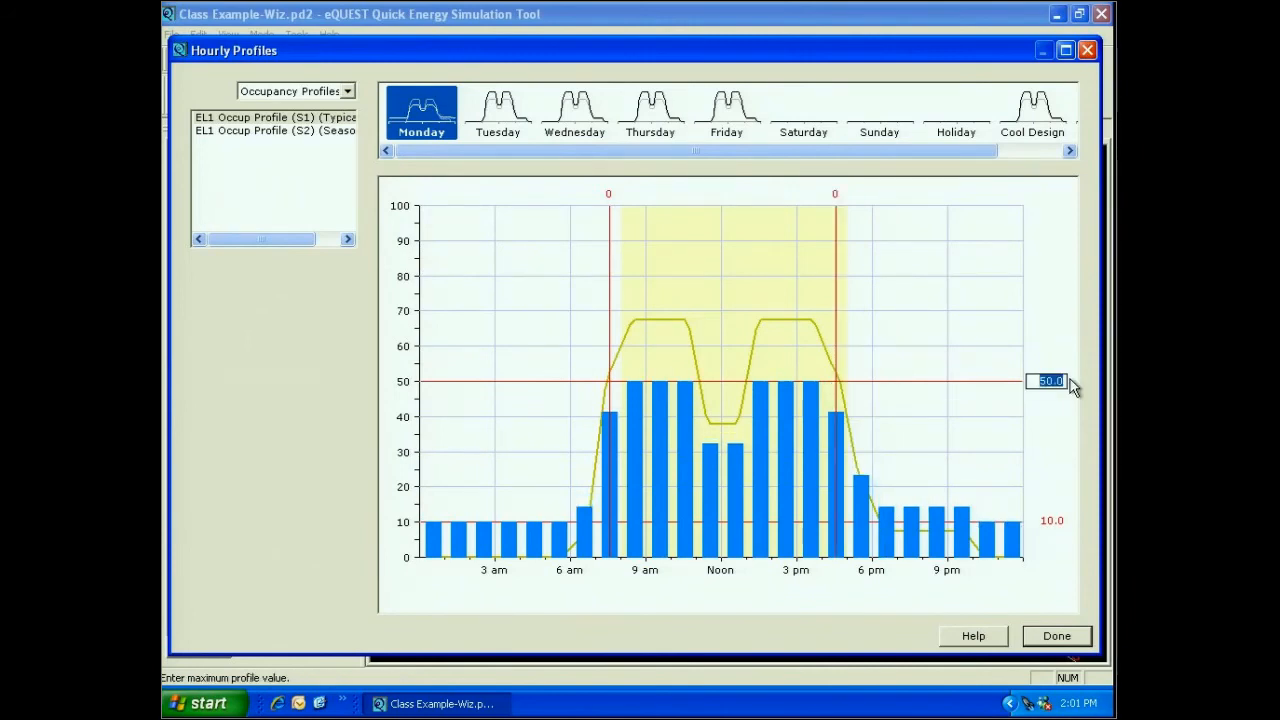
# Step: Set the Monday occupancy profile's maximum to 90 and its minimum to 0
pyautogui.write('90')
pyautogui.click(1050, 520)
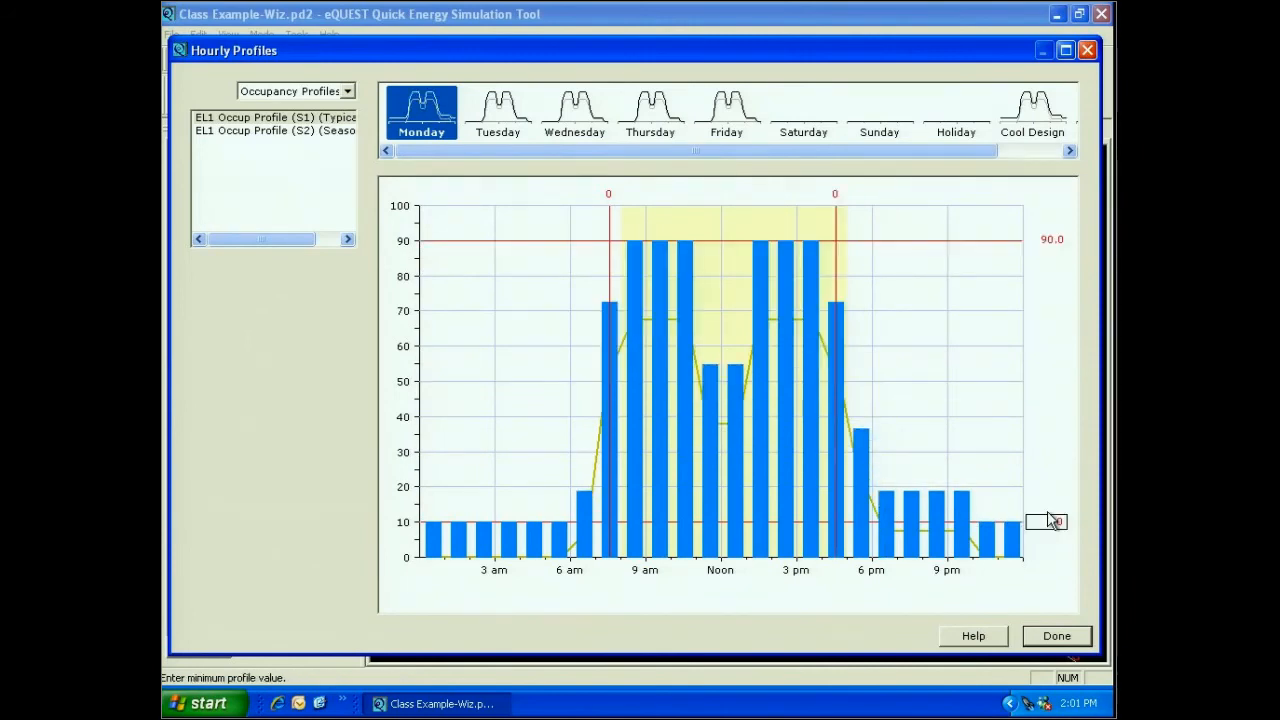
pyautogui.write('0')
pyautogui.click(1045, 240)
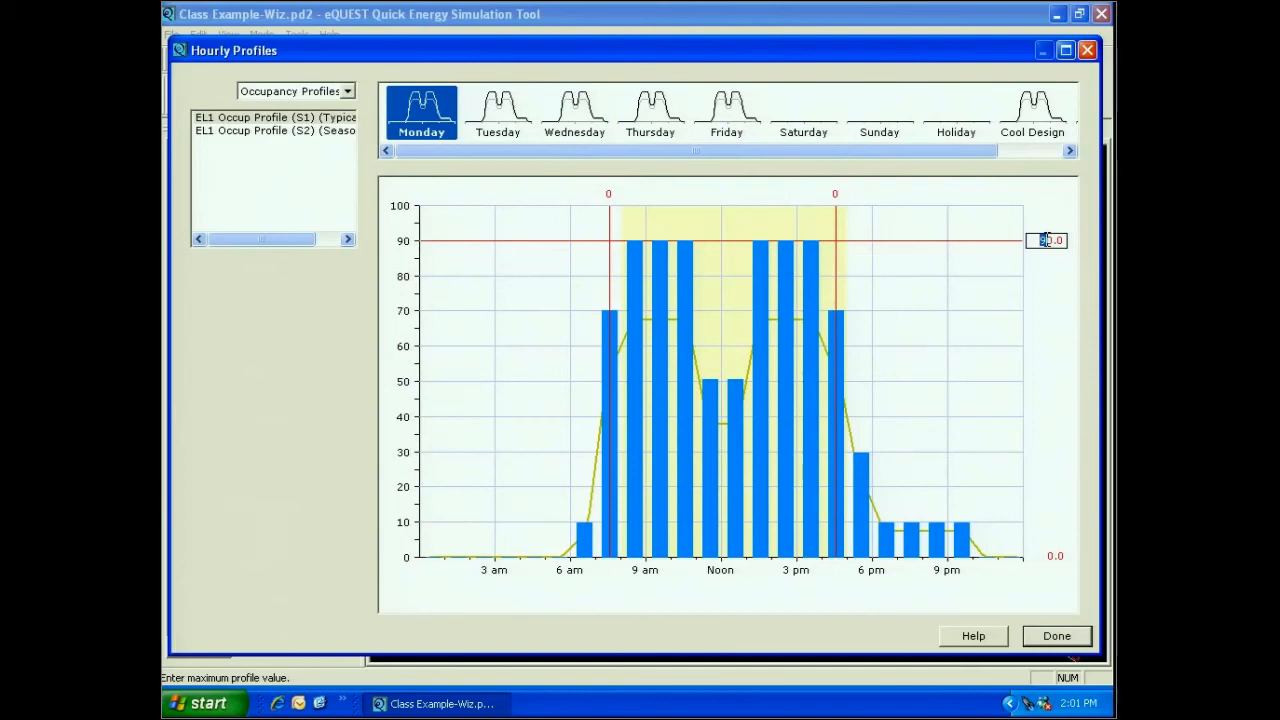
# Step: Check the Season #2 occupancy profile against the typical one and close the hourly profiles
pyautogui.click(276, 131)
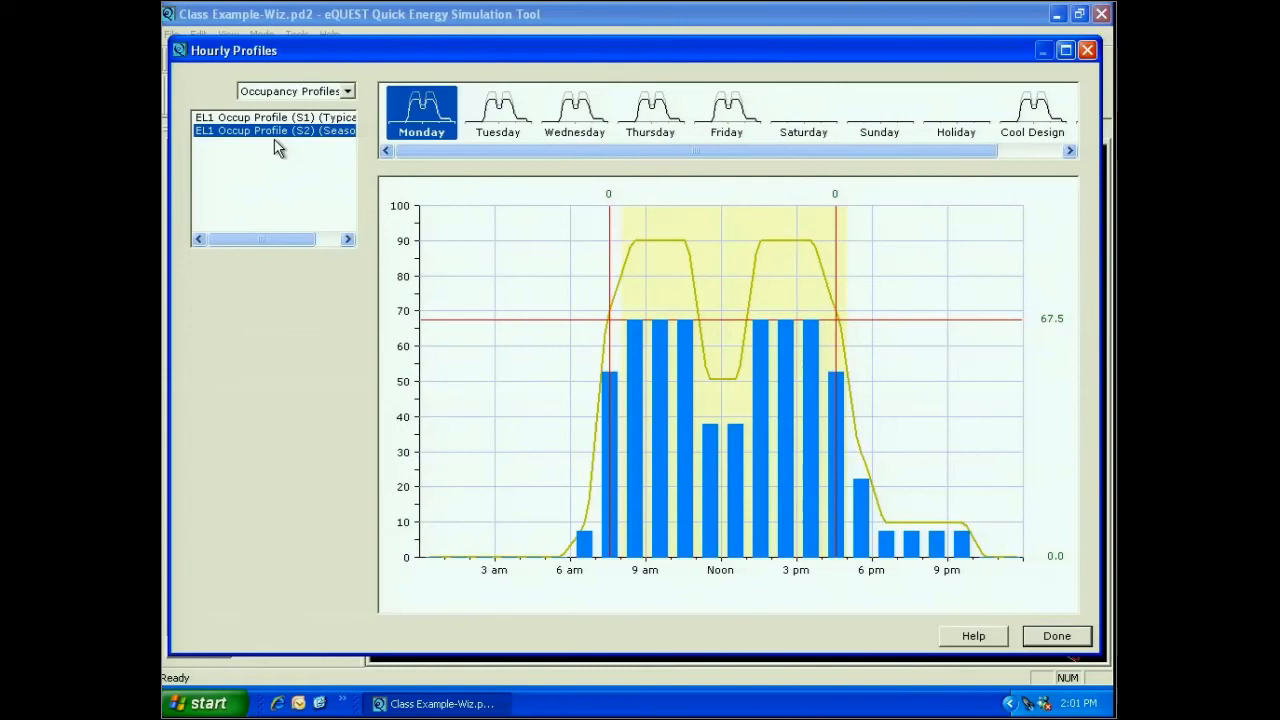
pyautogui.press('Up')
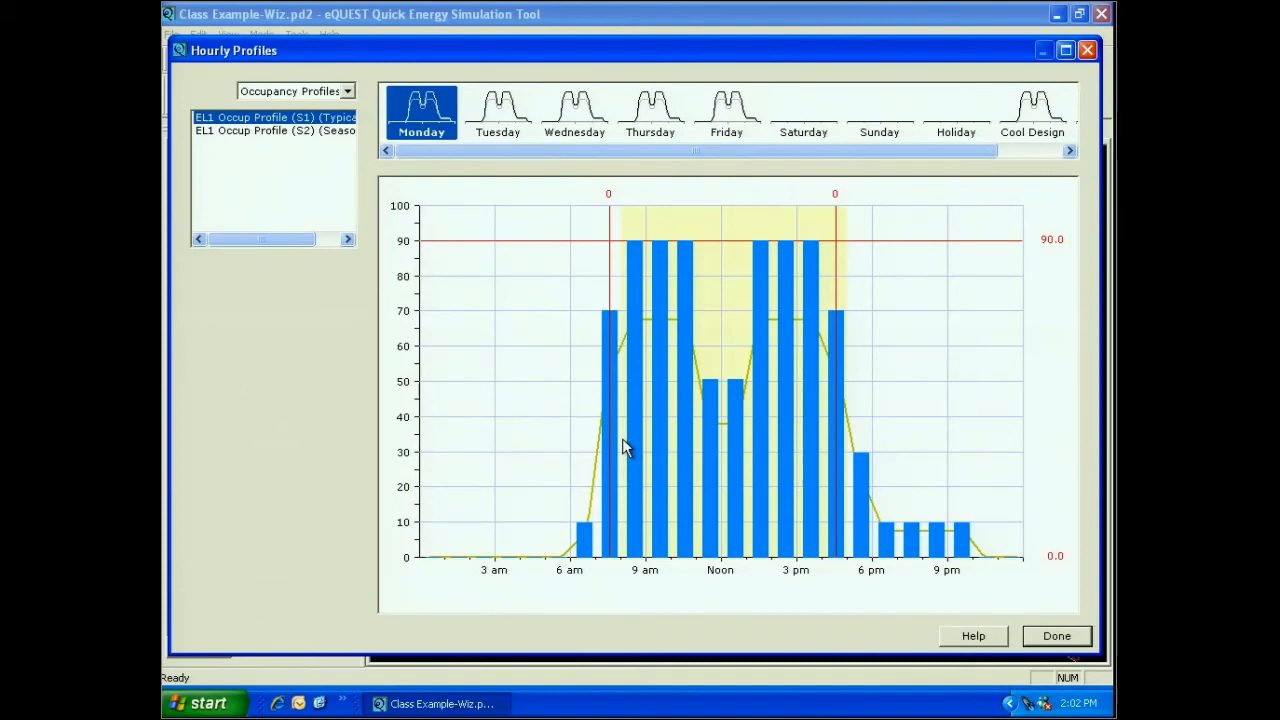
pyautogui.click(1026, 638)
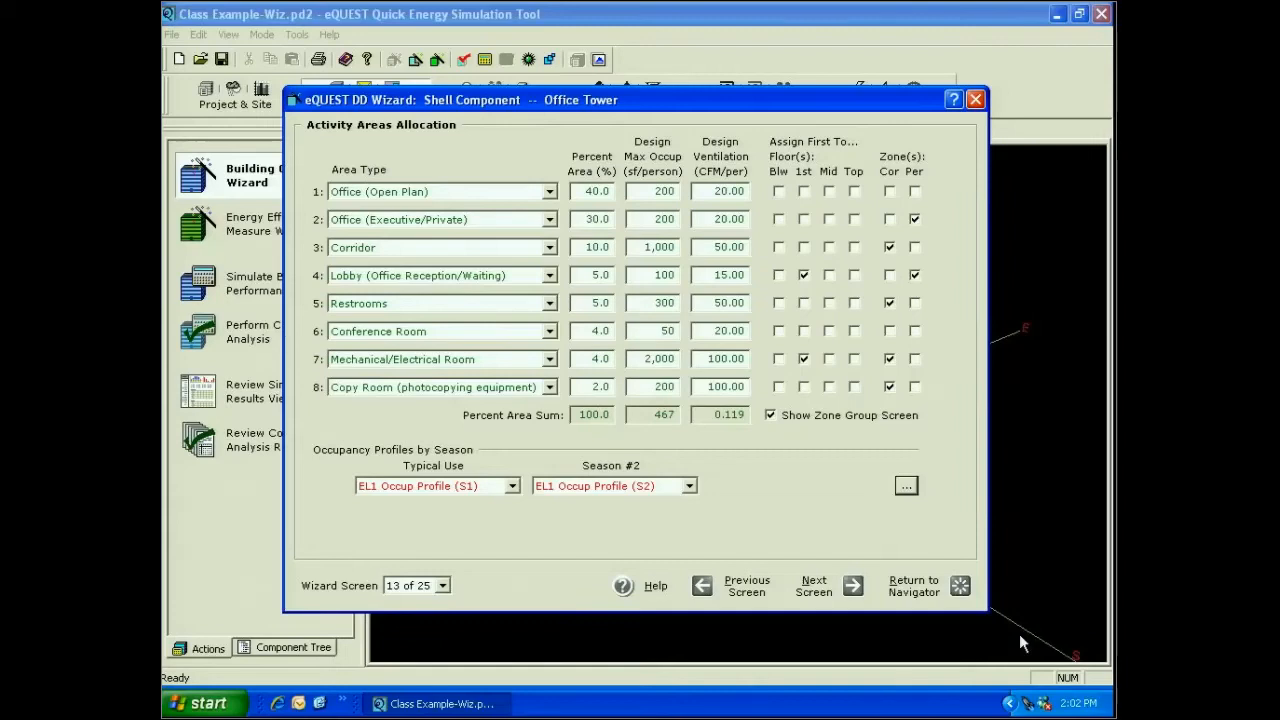
# Step: Set the open-plan office to 50 percent of the area with a design ventilation of 17 CFM per person
pyautogui.doubleClick(592, 191)
pyautogui.write('50')
pyautogui.click(651, 191)
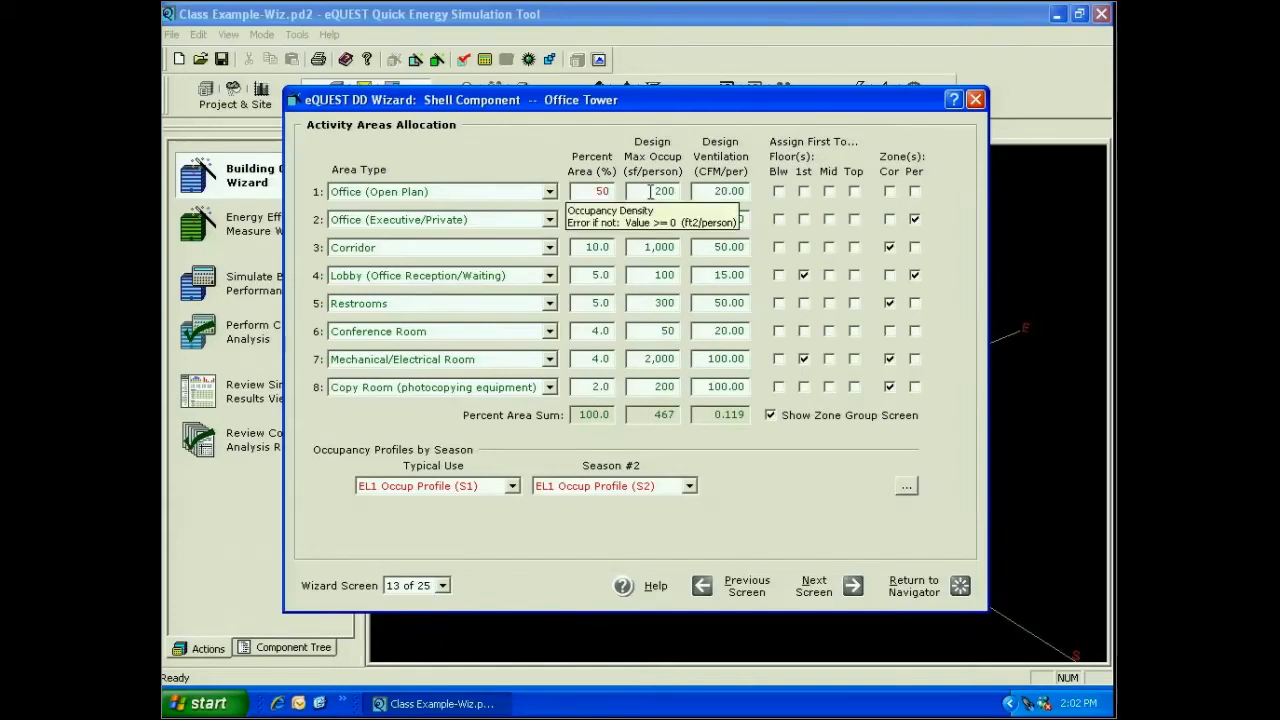
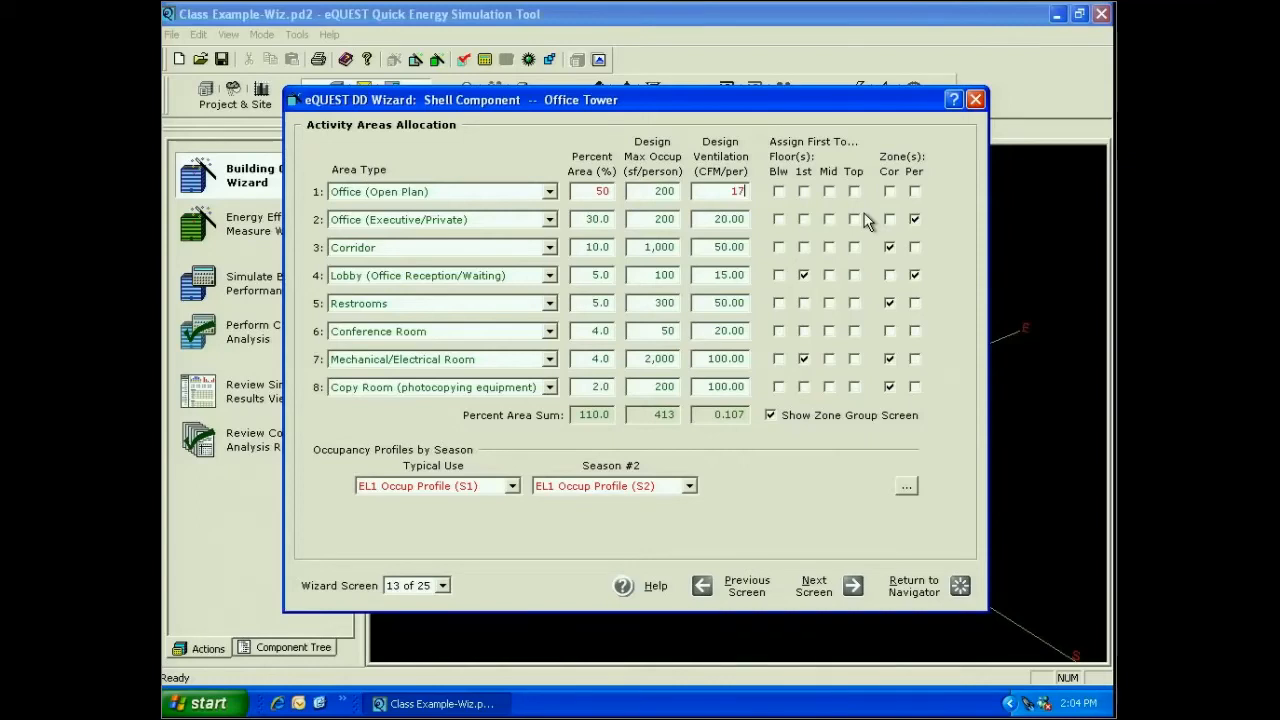
# Step: Change the second activity area to Conference Room with 20 sf/person maximum occupancy and 6 CFM/person ventilation
pyautogui.click(545, 220)
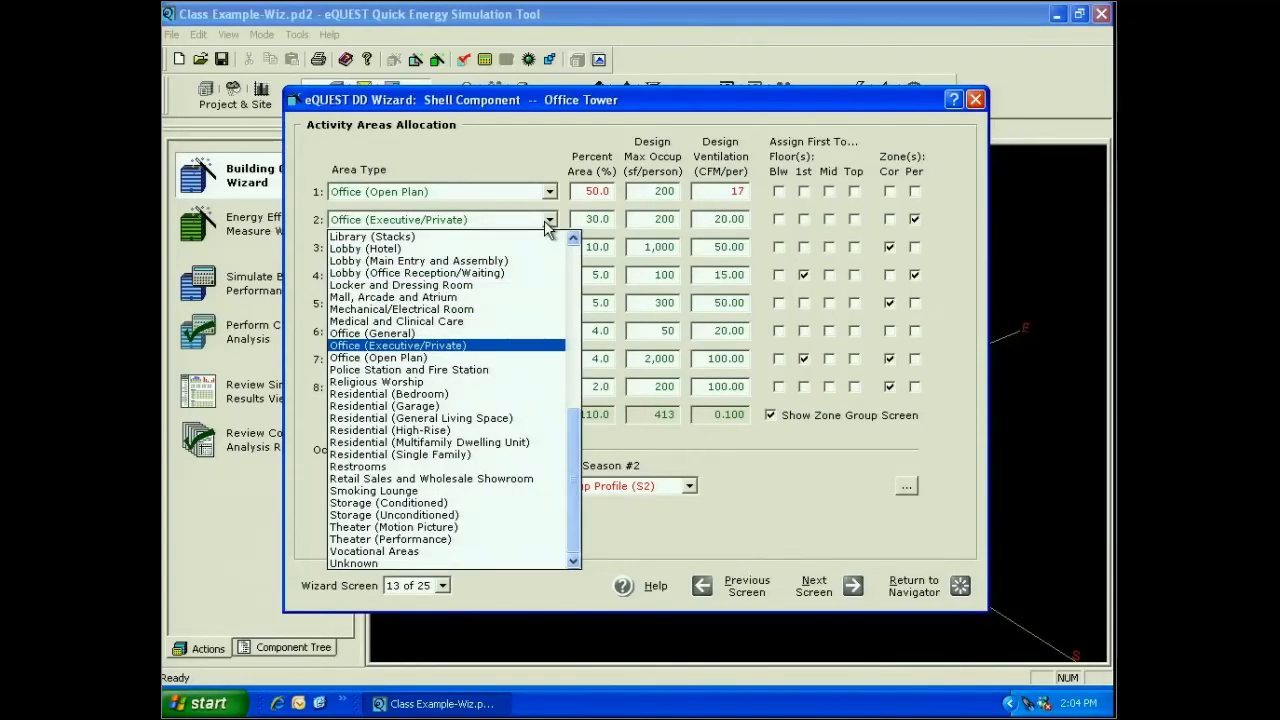
pyautogui.click(574, 253)
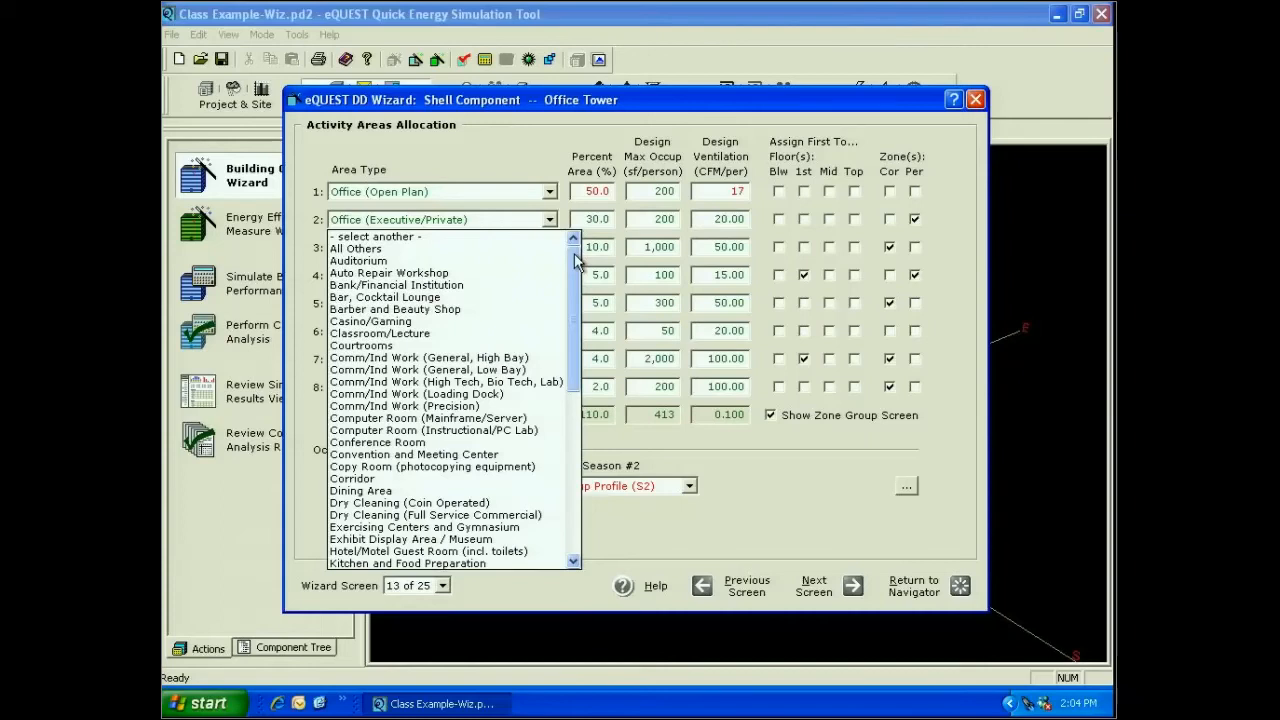
pyautogui.click(378, 443)
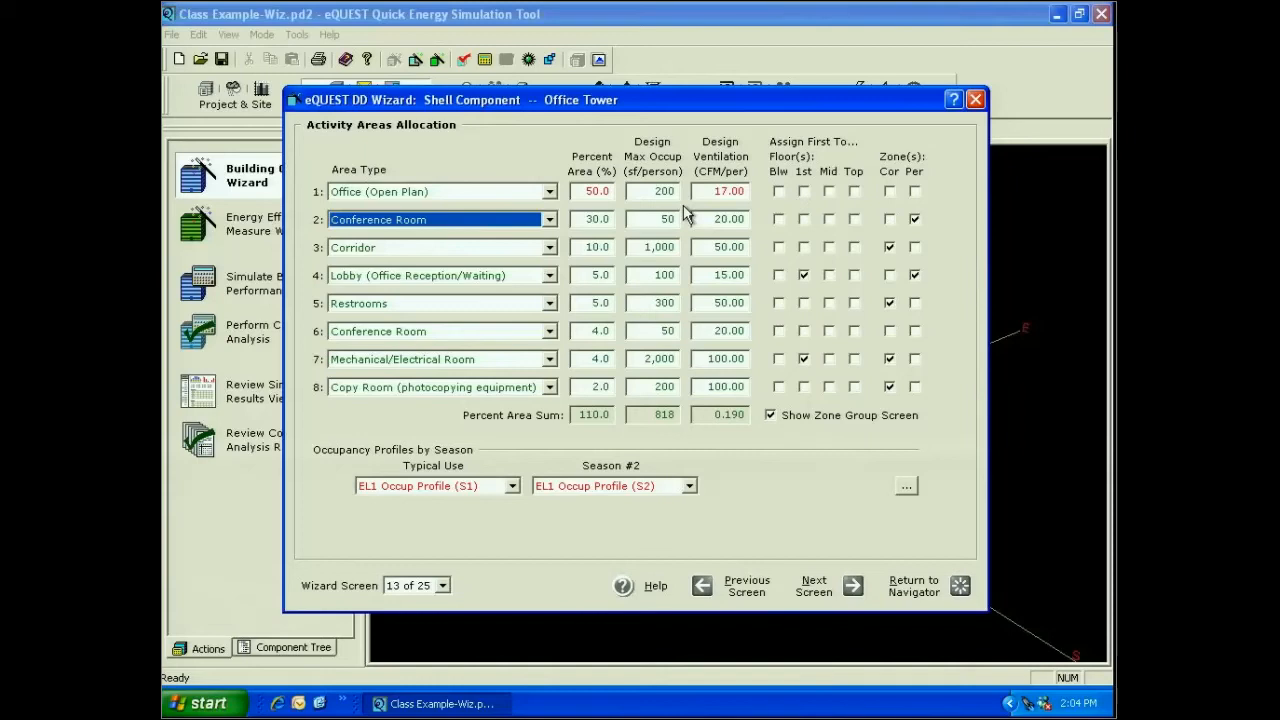
pyautogui.click(674, 218)
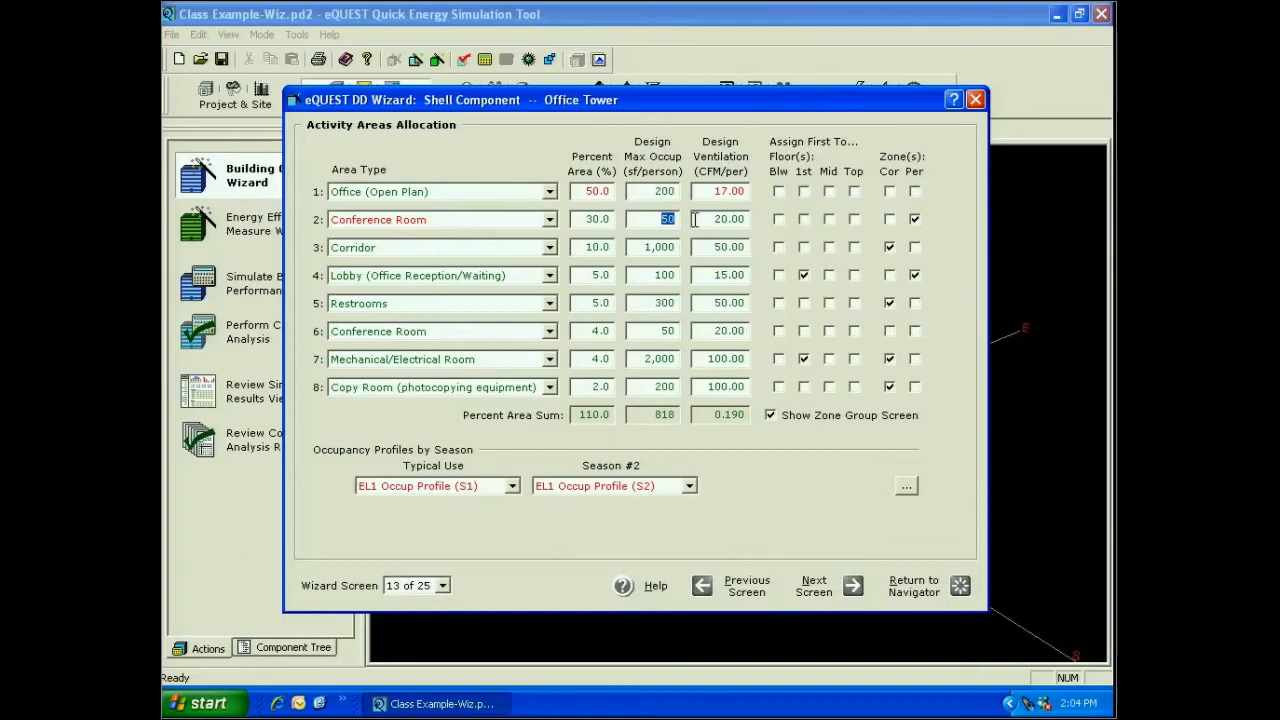
pyautogui.write('20')
pyautogui.press('Tab')
pyautogui.write('6')
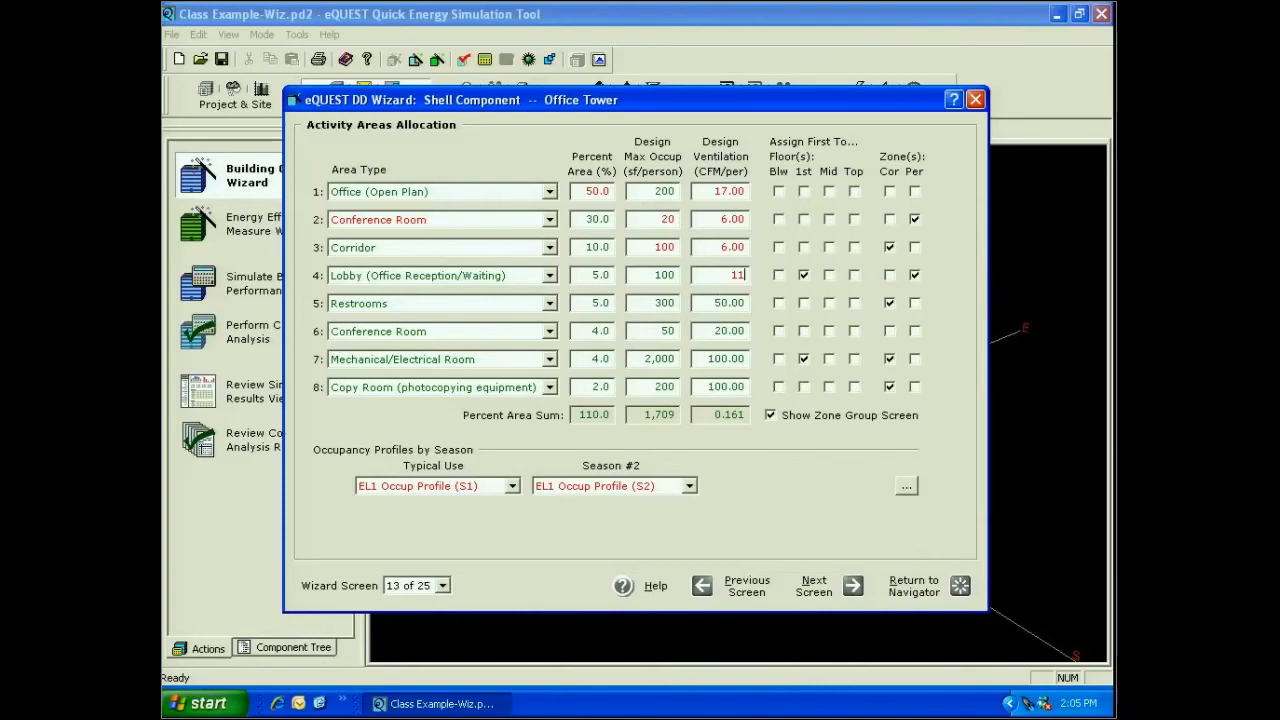
# Step: Change the fifth activity area to Storage (Conditioned) with 1000 sf/person maximum occupancy and 120 CFM/person ventilation
pyautogui.click(549, 304)
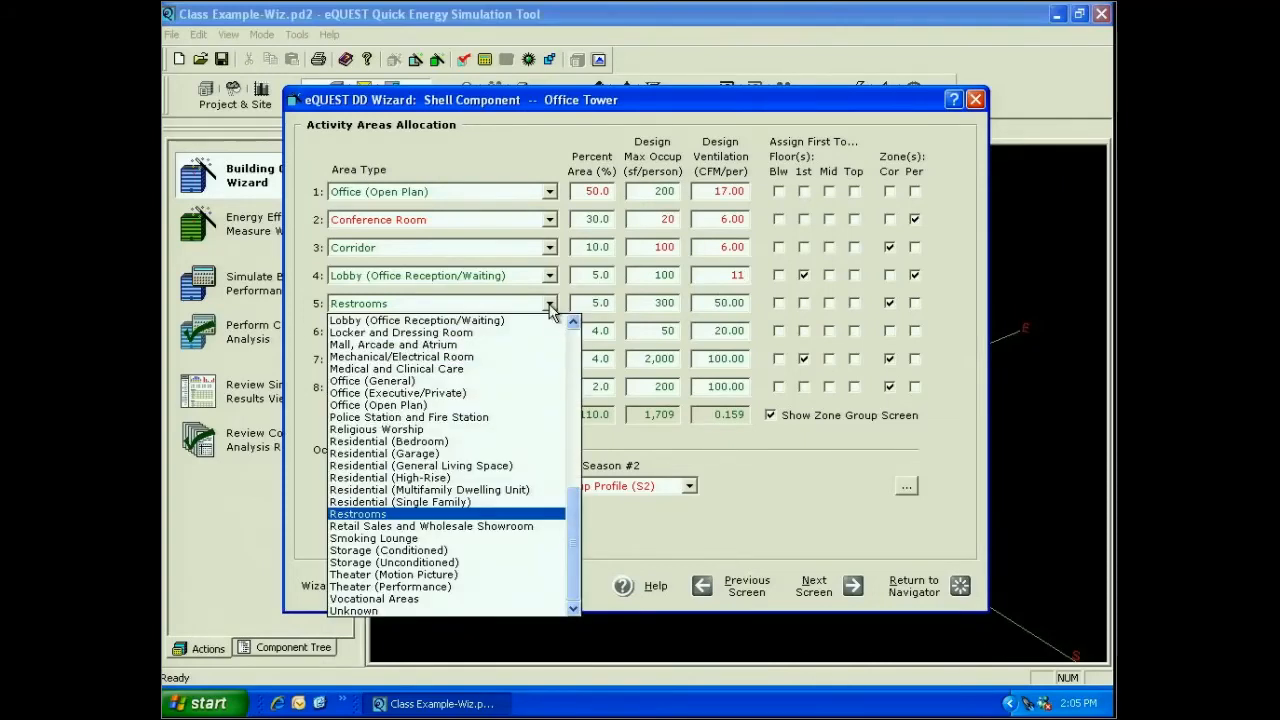
pyautogui.click(483, 551)
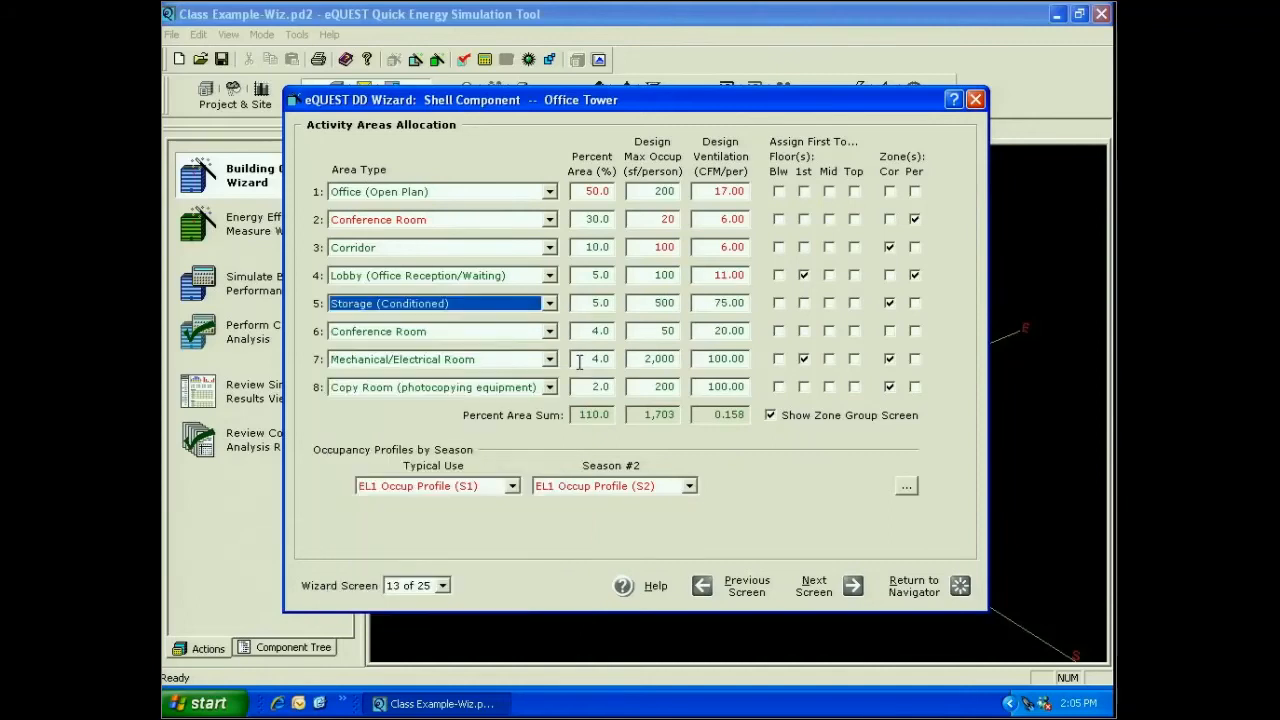
pyautogui.click(697, 302)
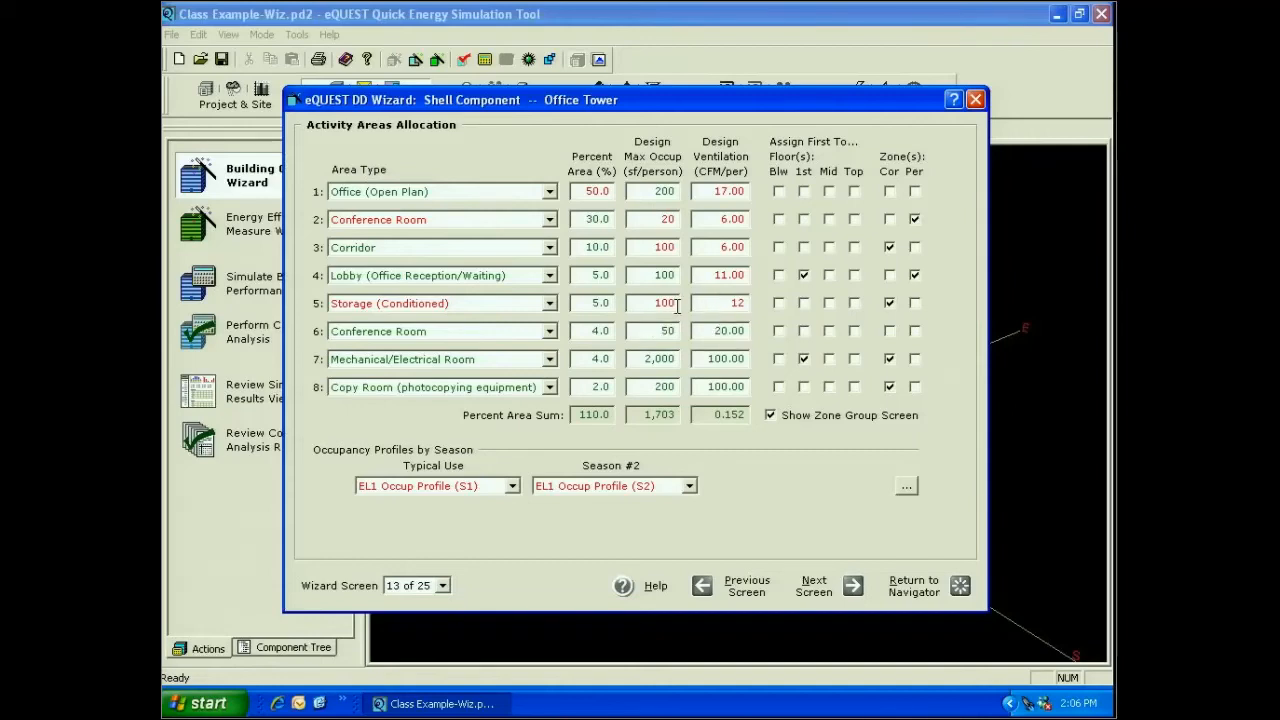
pyautogui.write('0')
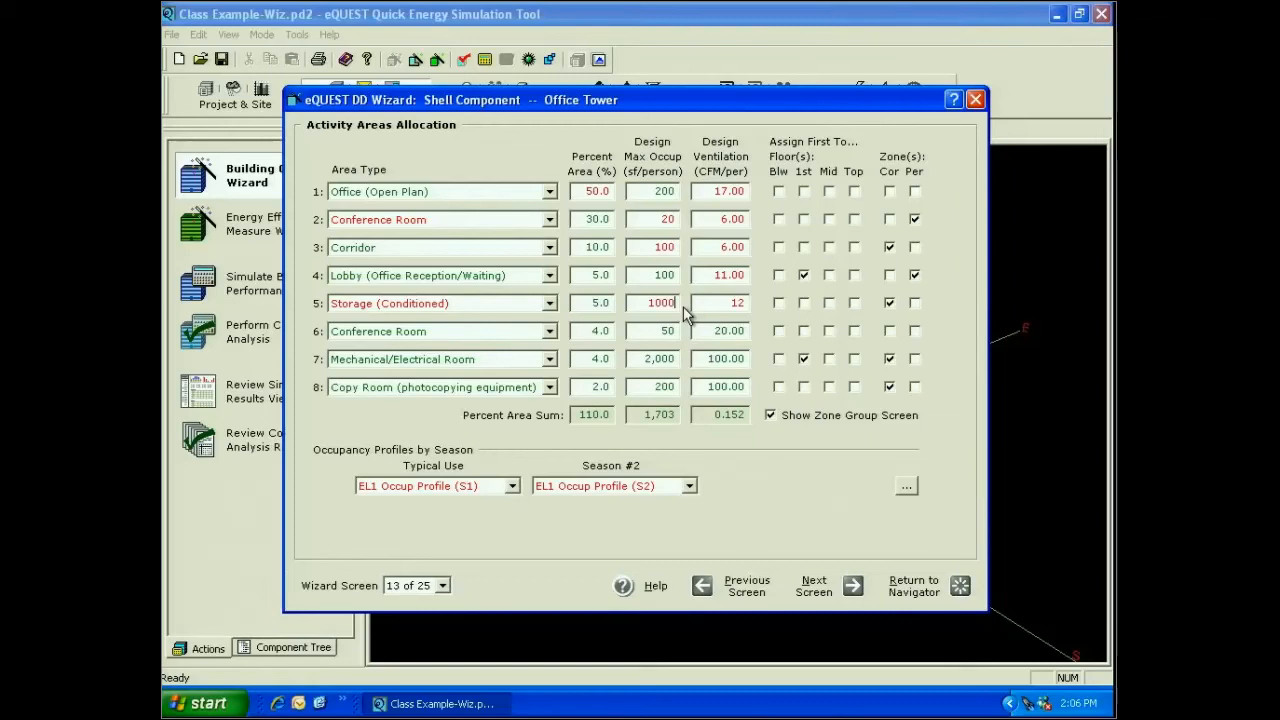
pyautogui.click(746, 304)
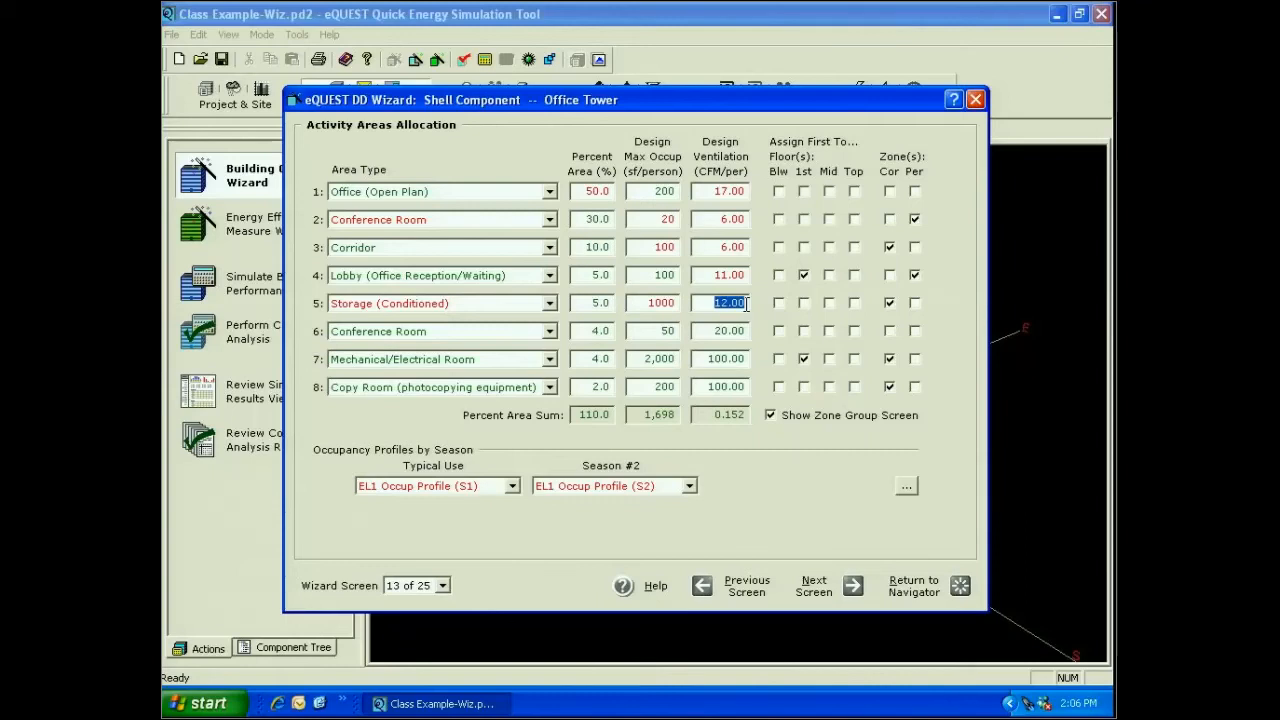
pyautogui.write('120')
# Step: Remove the Copy Room, the Mechanical/Electrical Room and the sixth-row Conference Room from the activity areas
pyautogui.click(549, 387)
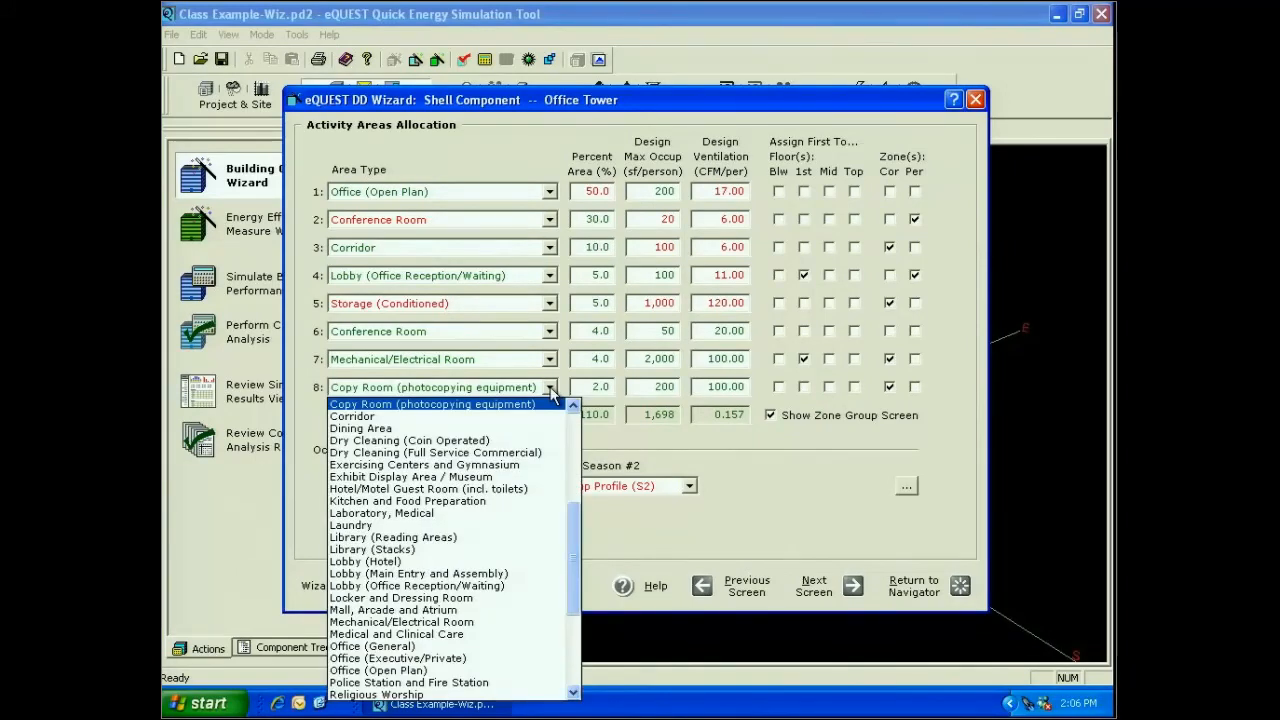
pyautogui.scroll(6, 540, 407)
pyautogui.click(540, 407)
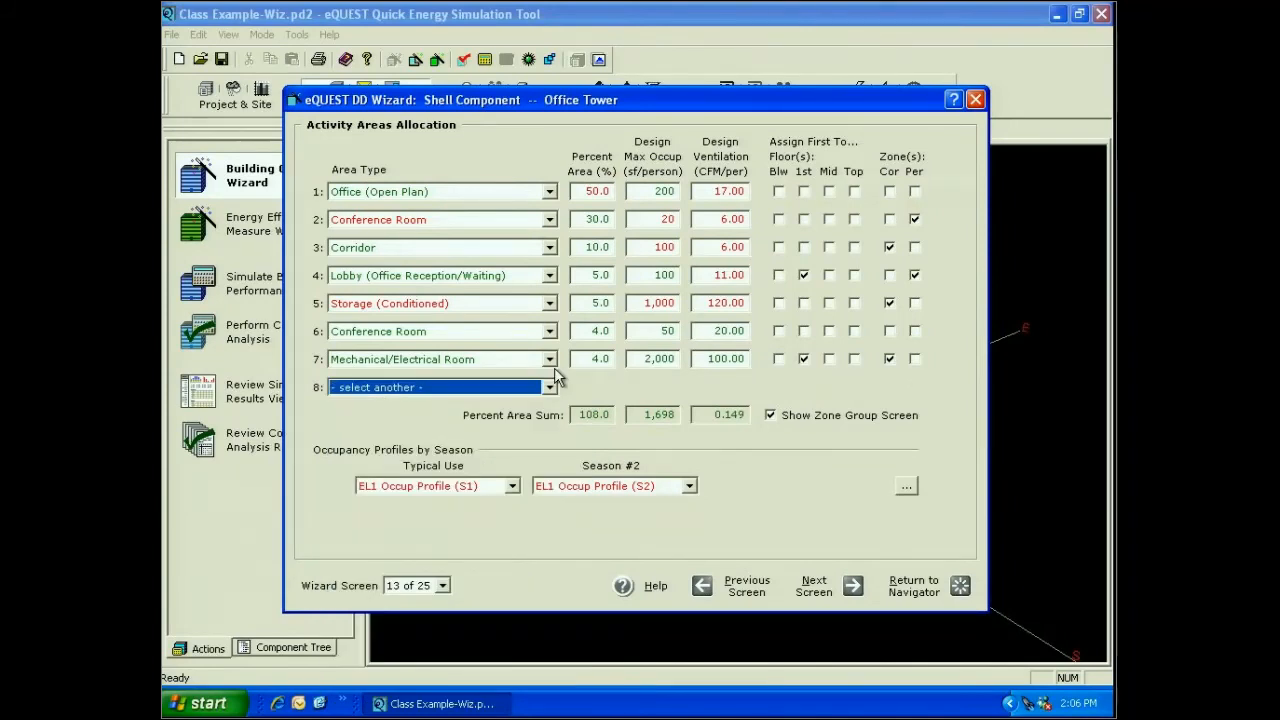
pyautogui.click(555, 386)
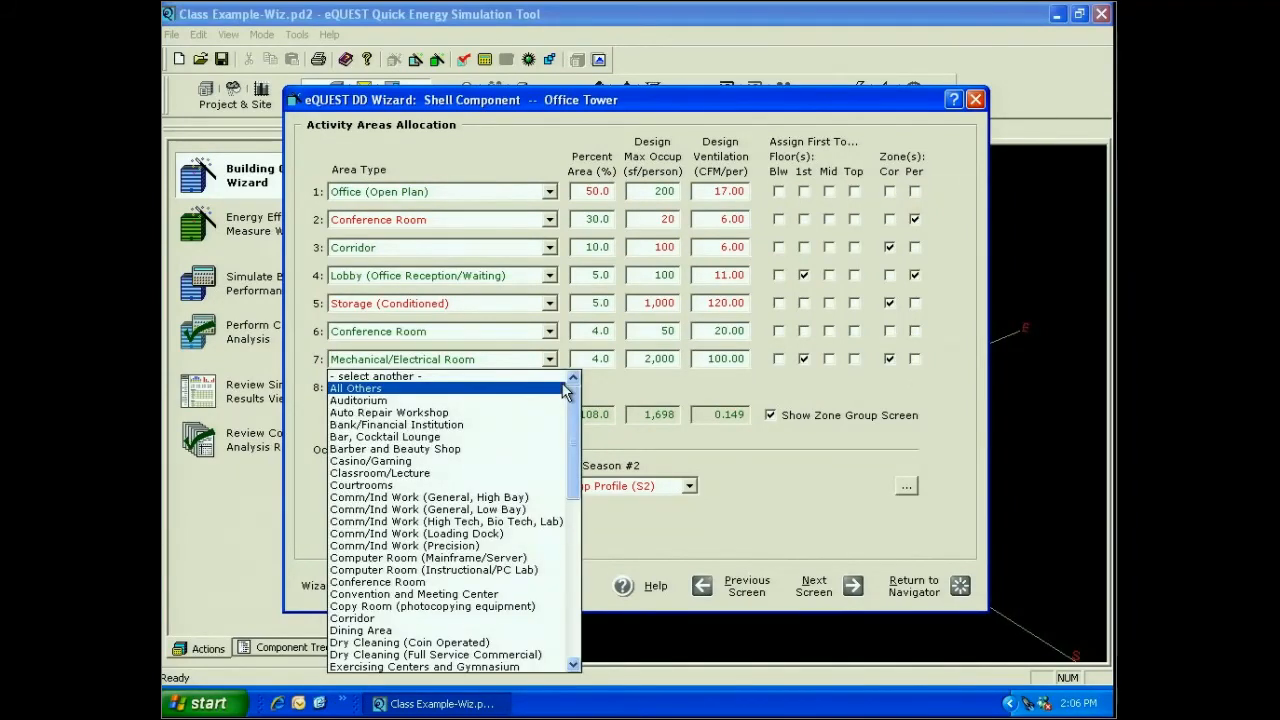
pyautogui.click(556, 376)
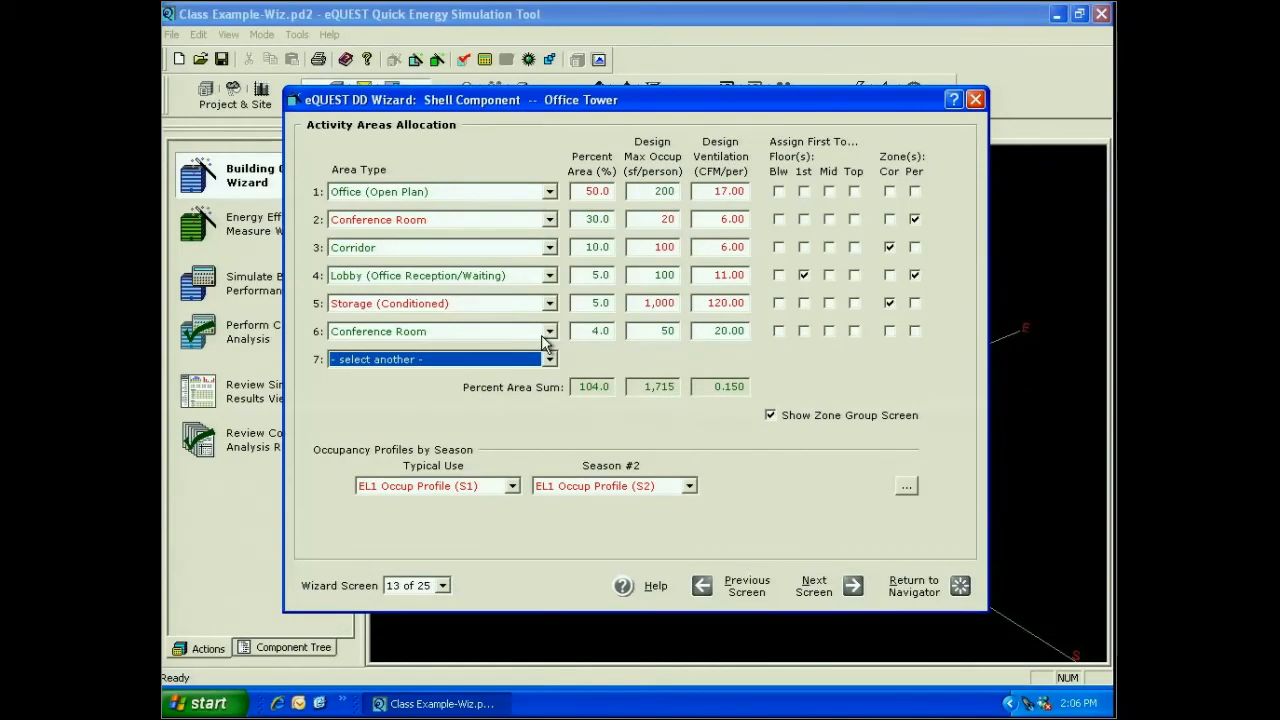
pyautogui.click(552, 358)
pyautogui.click(555, 352)
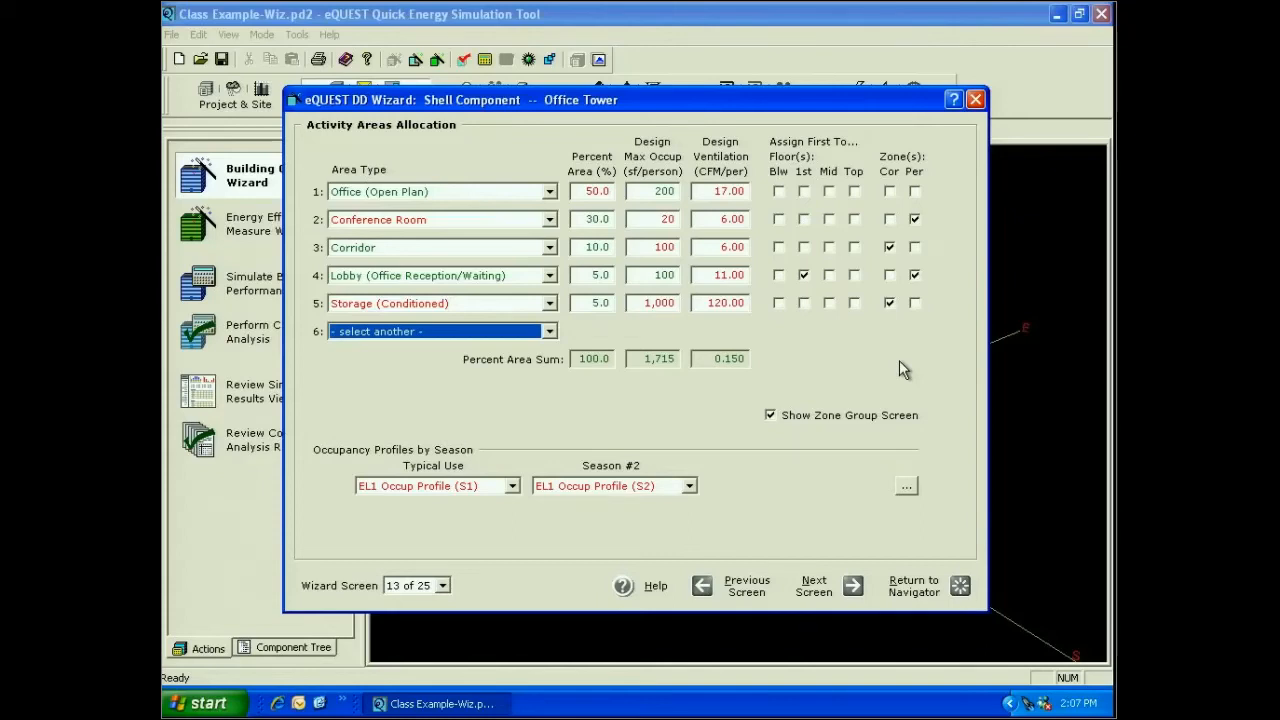
# Step: Toggle the zone group screen option off and on, and set Storage (Conditioned) to 100 percent of the EL1 Underground Areas zone group
pyautogui.click(771, 415)
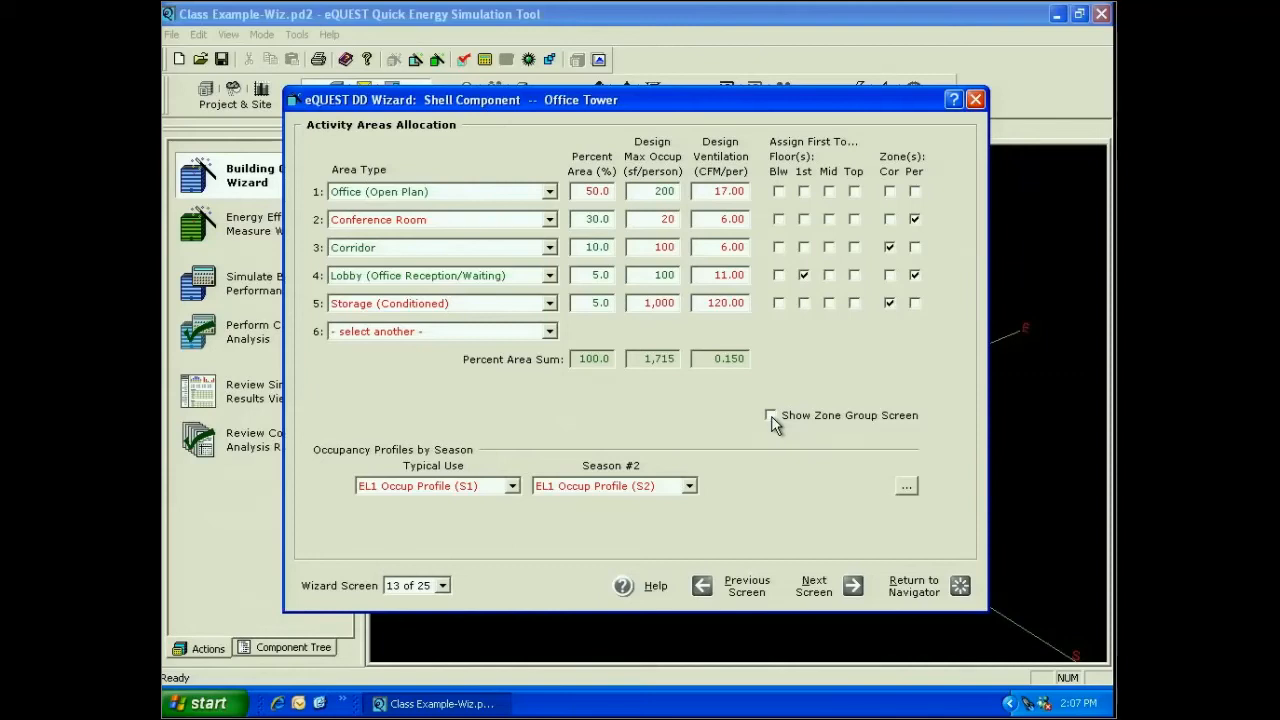
pyautogui.click(771, 415)
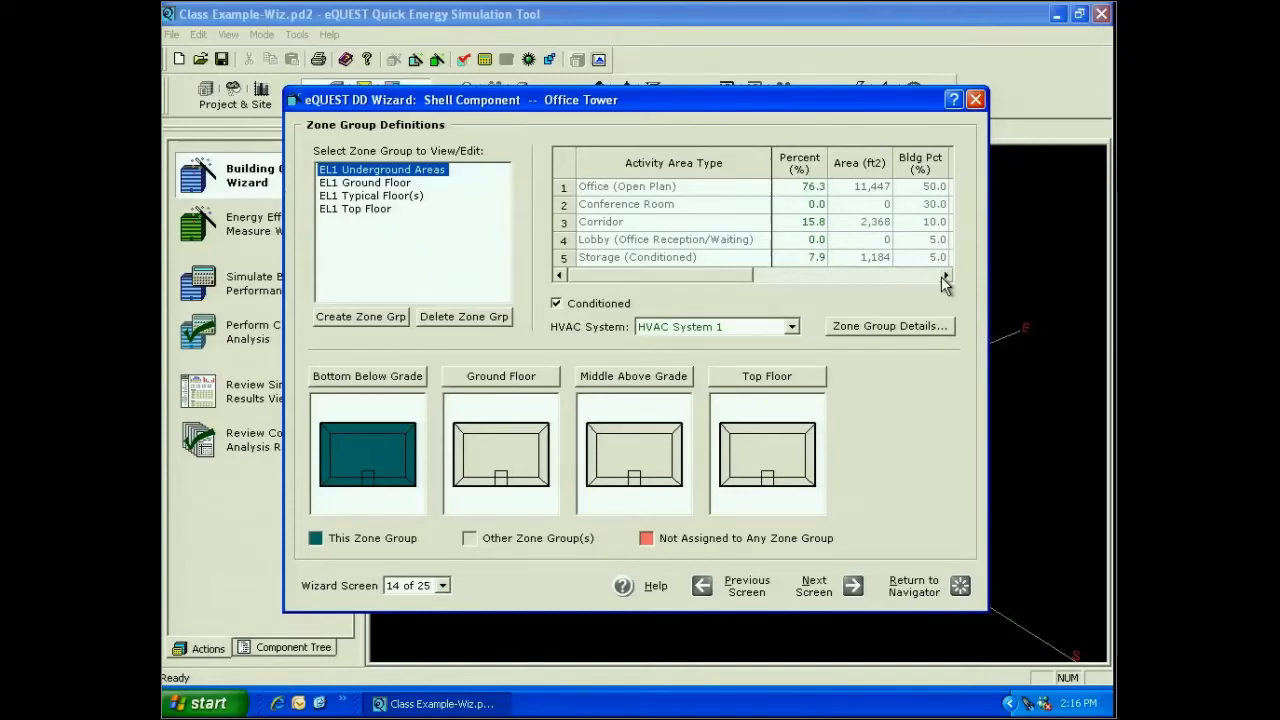
pyautogui.click(793, 258)
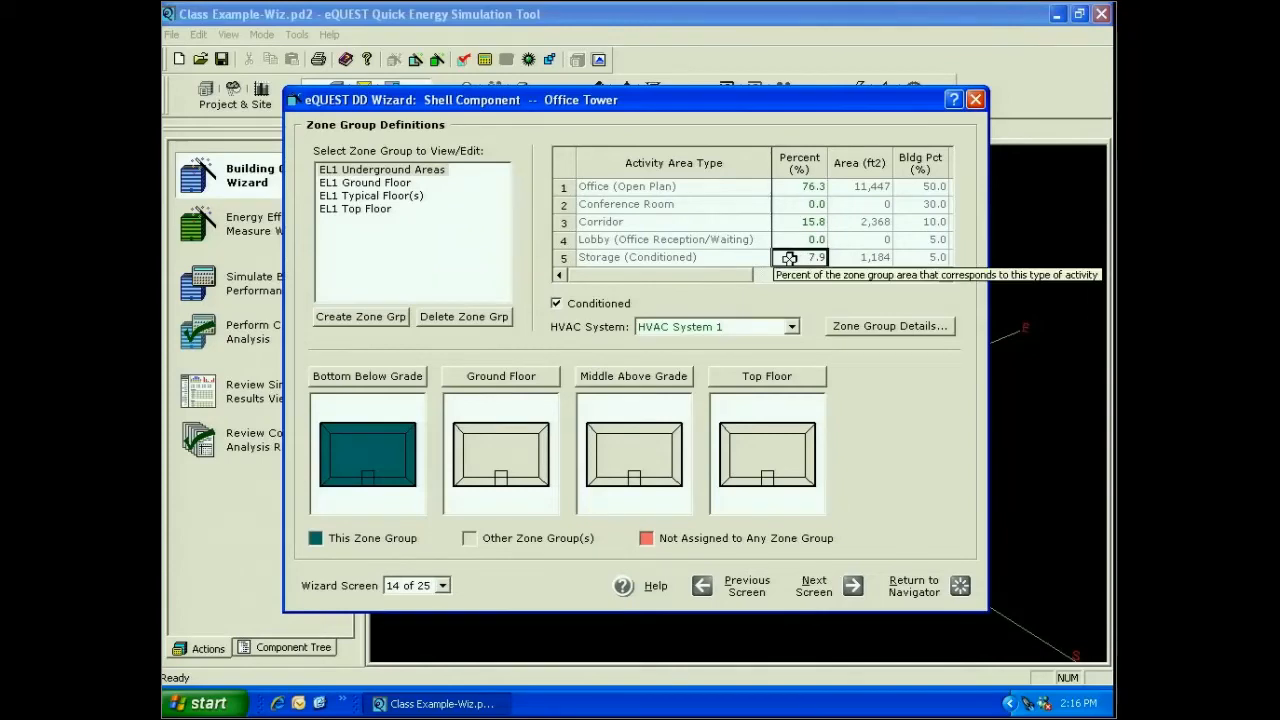
pyautogui.write('1000')
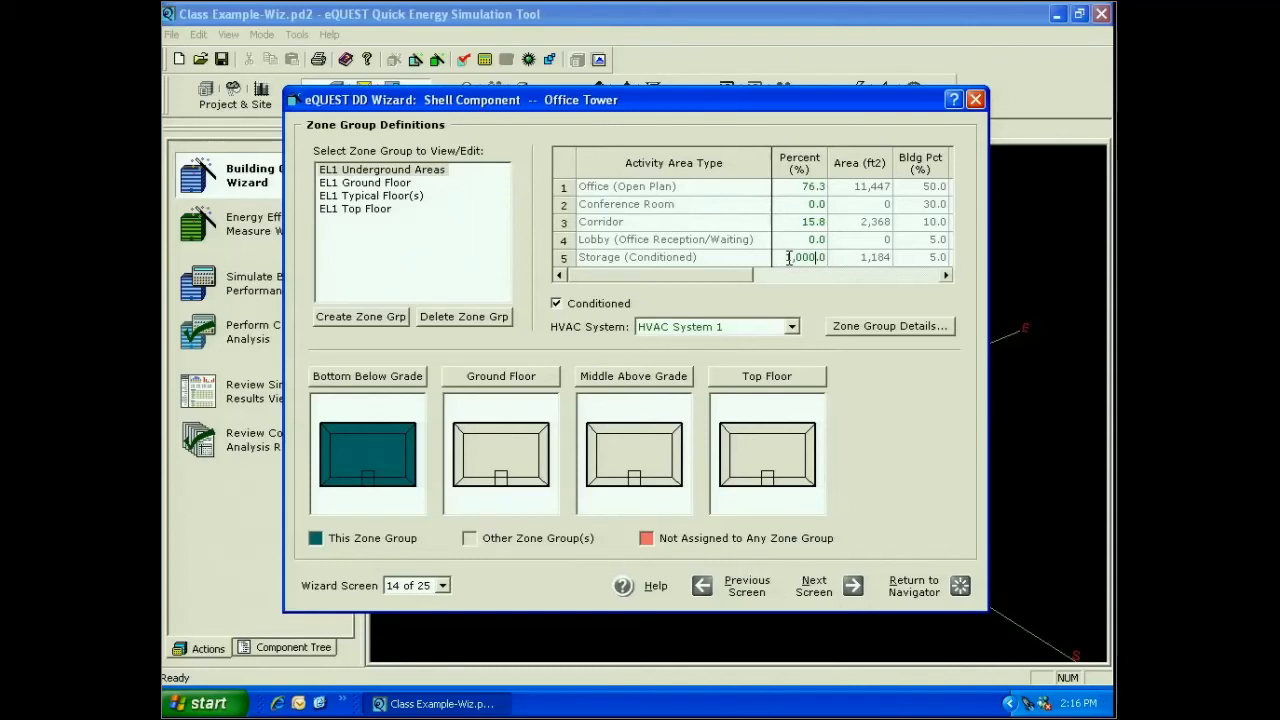
pyautogui.press('Return')
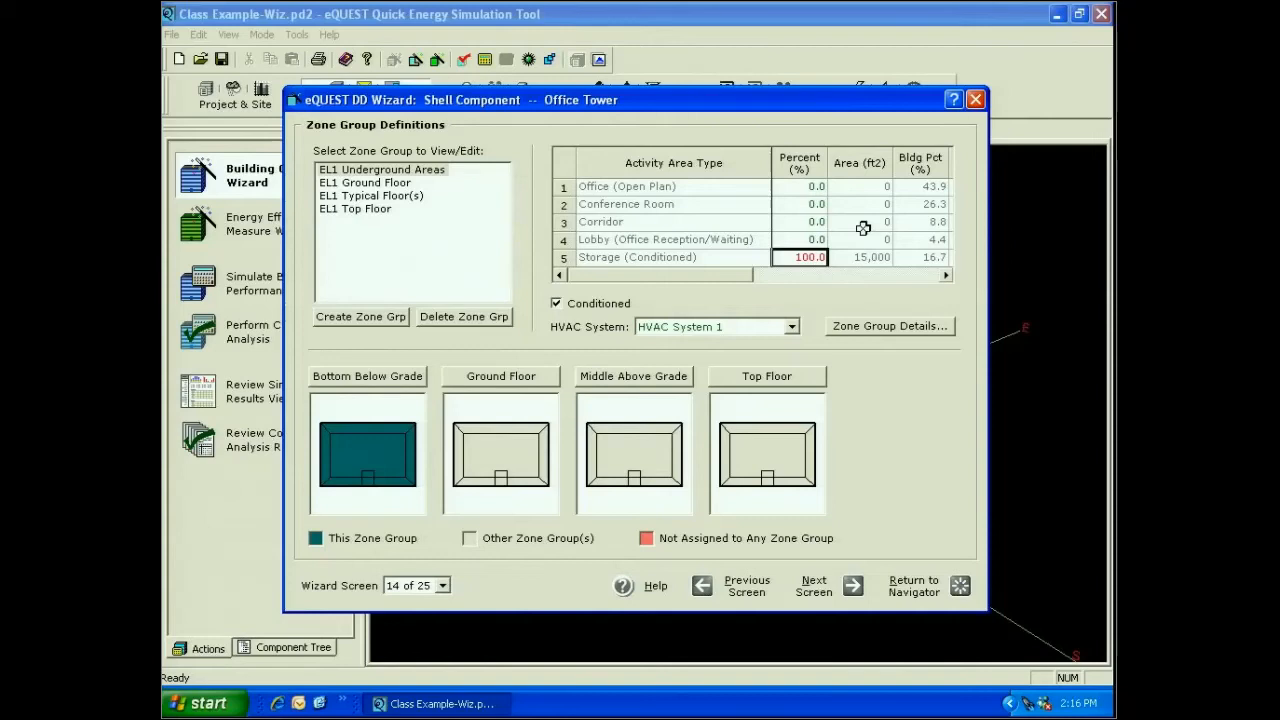
# Step: Keep HVAC System 1 for the EL1 Underground Areas zone group and check its zone group details for exhaust fans
pyautogui.click(791, 327)
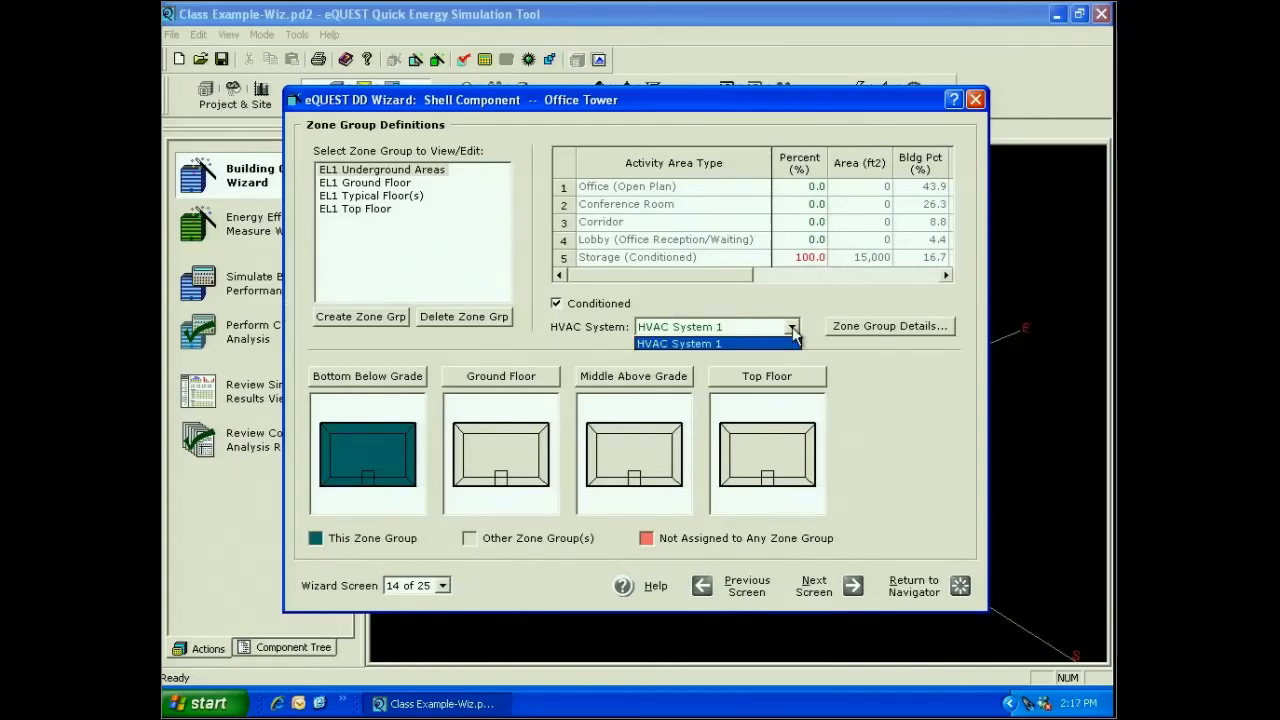
pyautogui.click(700, 344)
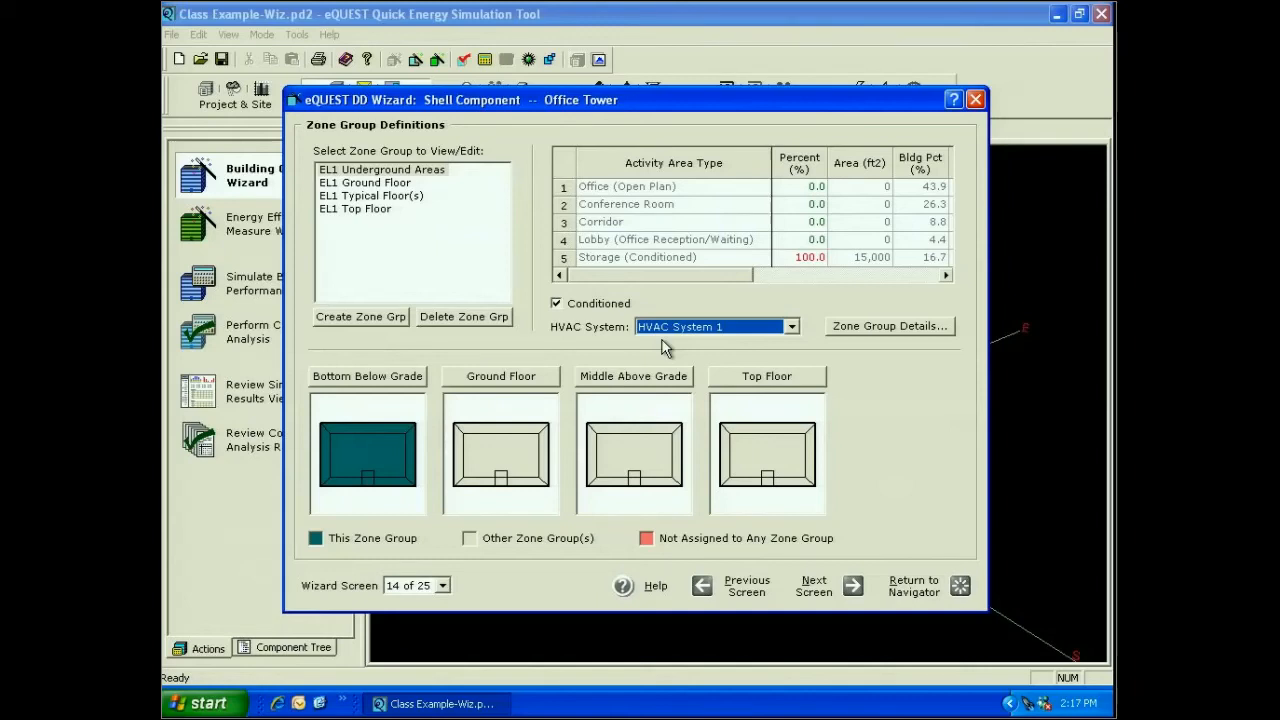
pyautogui.click(890, 326)
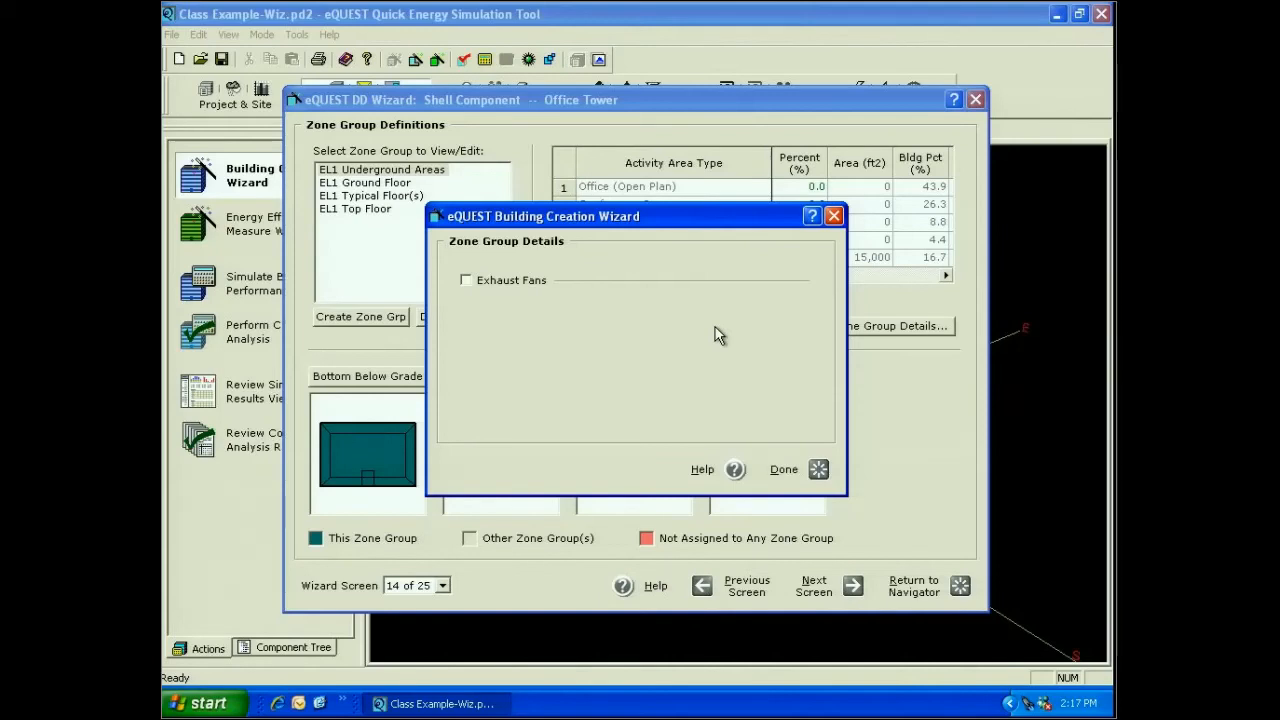
pyautogui.click(818, 470)
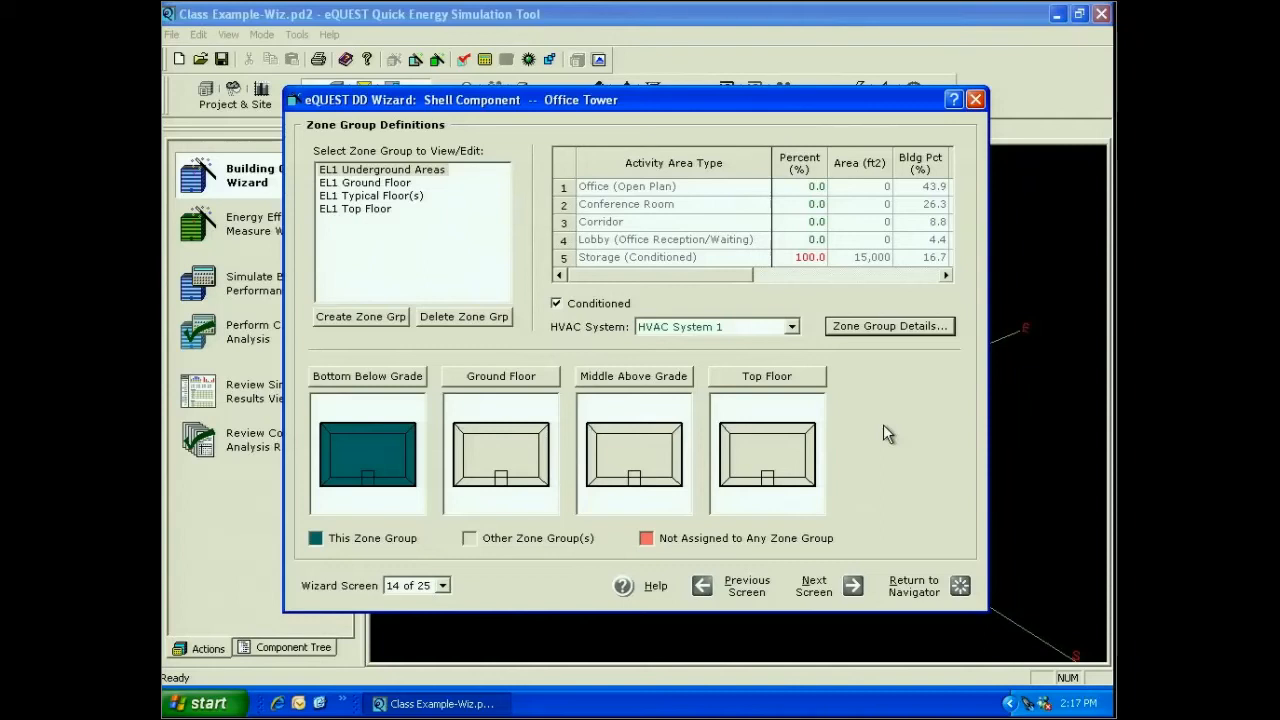
# Step: Review the activity area percentages of the EL1 Ground Floor, EL1 Typical Floor(s) and EL1 Top Floor zone groups
pyautogui.click(363, 184)
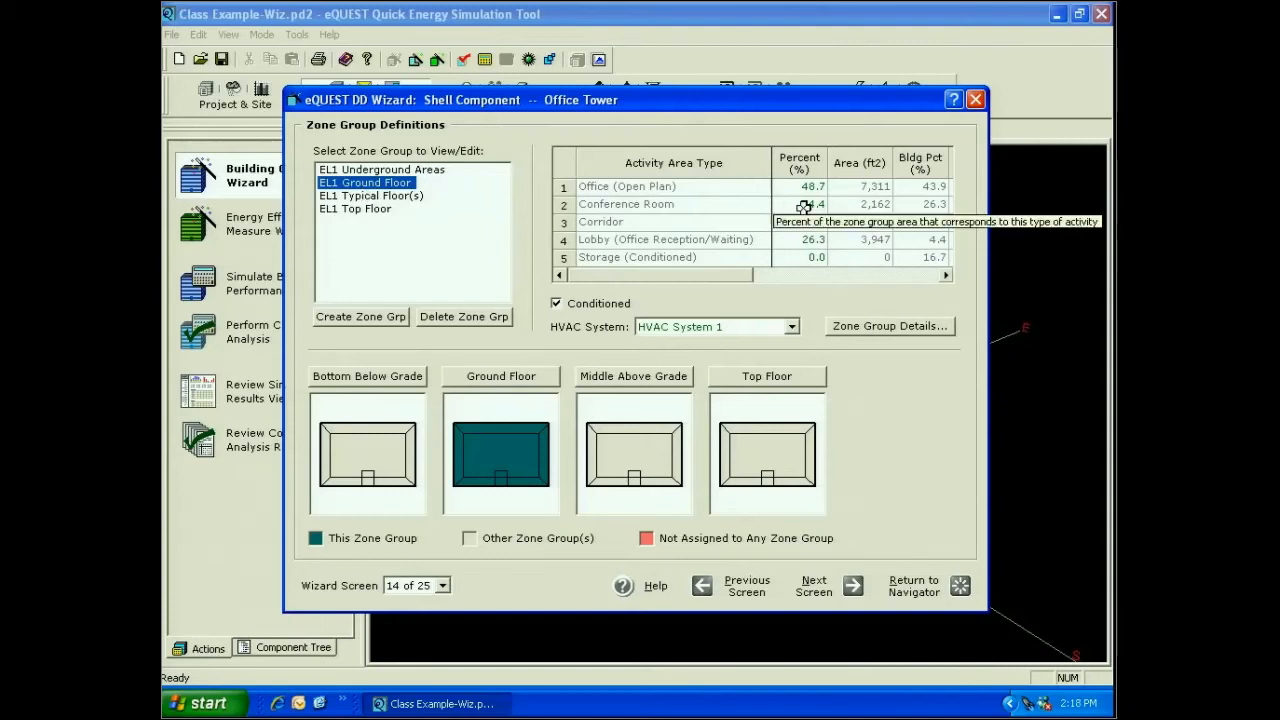
pyautogui.click(362, 196)
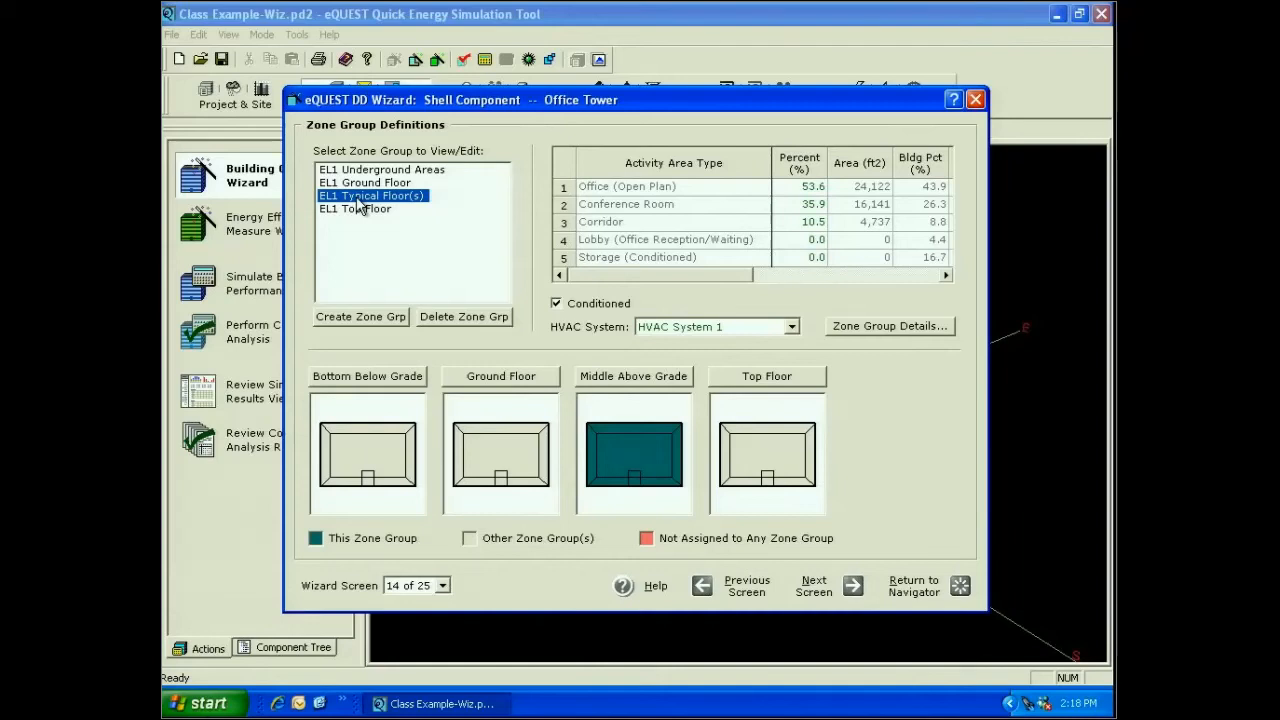
pyautogui.click(356, 209)
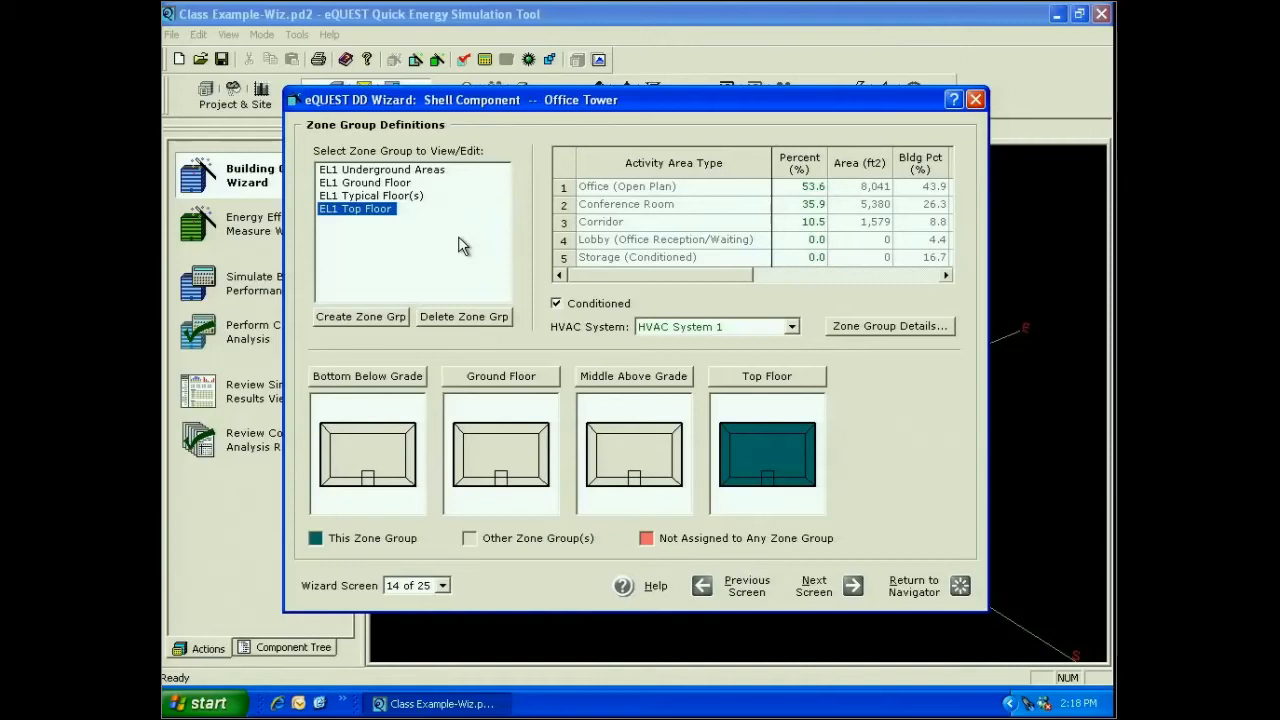
# Step: Create a zone group named No Ventilation under Office Tower with data copied from EL1 Top Floor
pyautogui.click(361, 316)
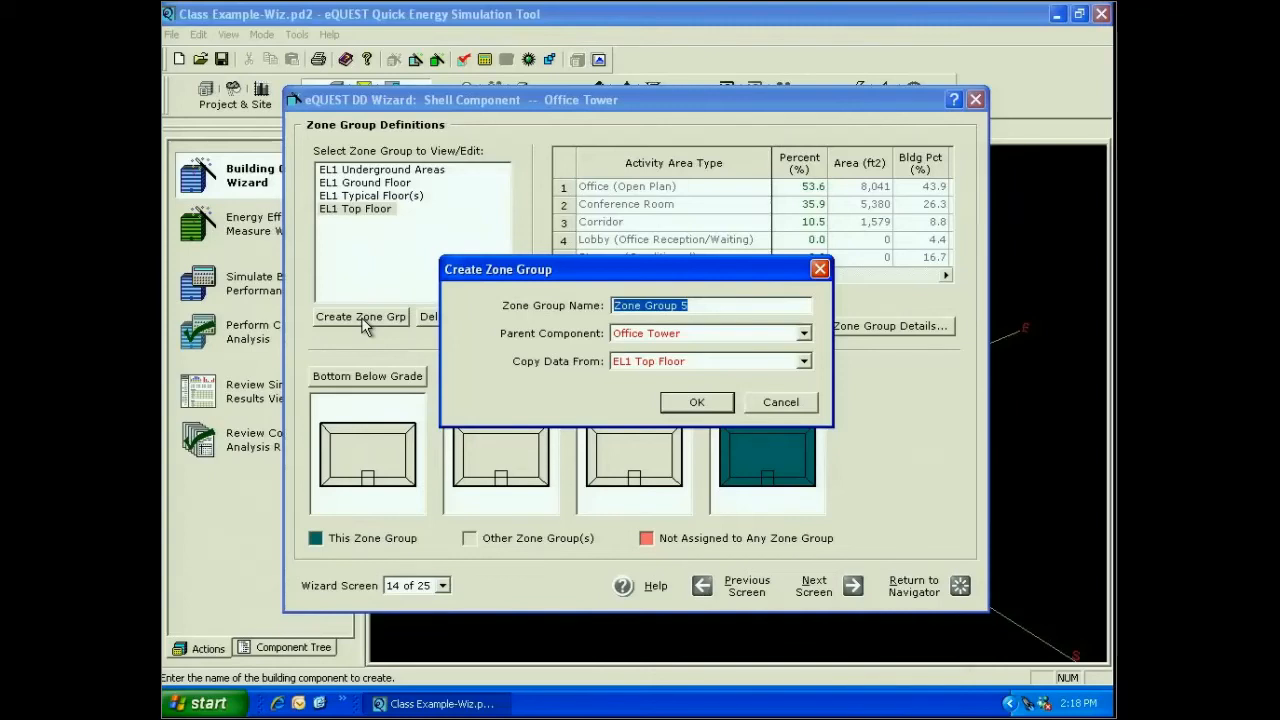
pyautogui.write('No Ventilation')
pyautogui.press('Return')
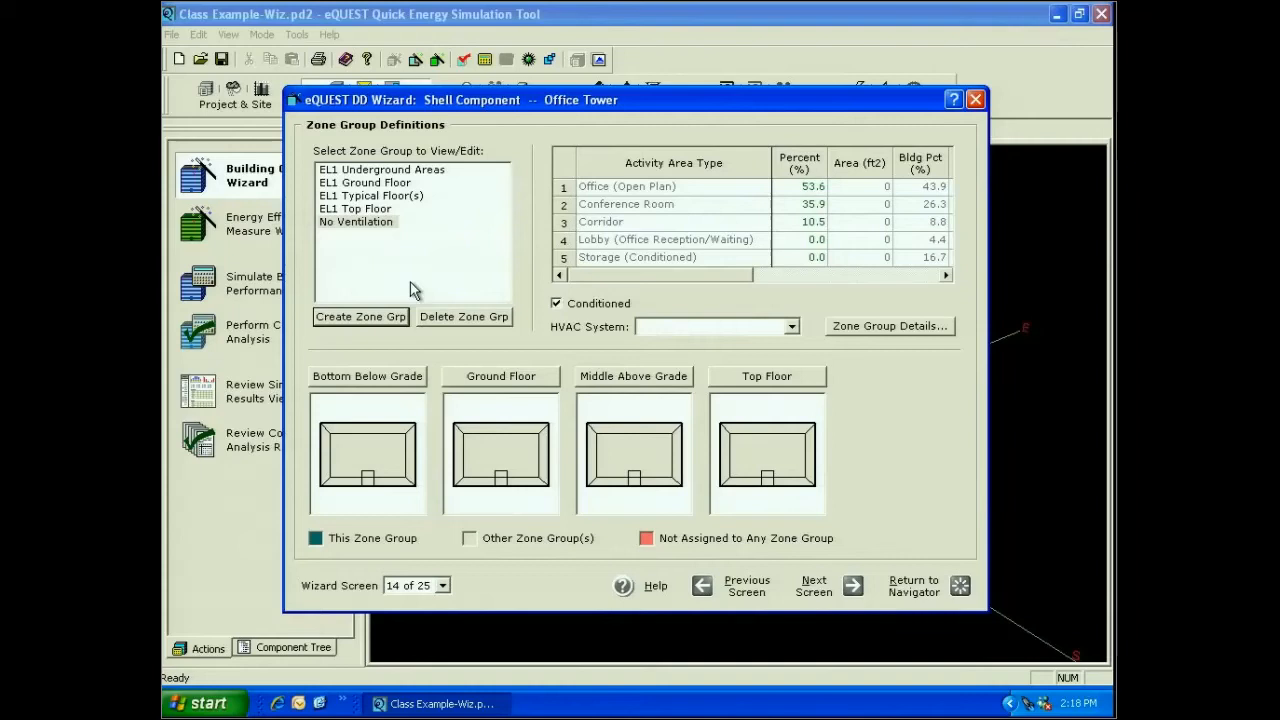
# Step: For No Ventilation, set Storage (Conditioned) to 100 percent, Office, Conference Room and Corridor to 0, and assign HVAC System 1
pyautogui.click(799, 257)
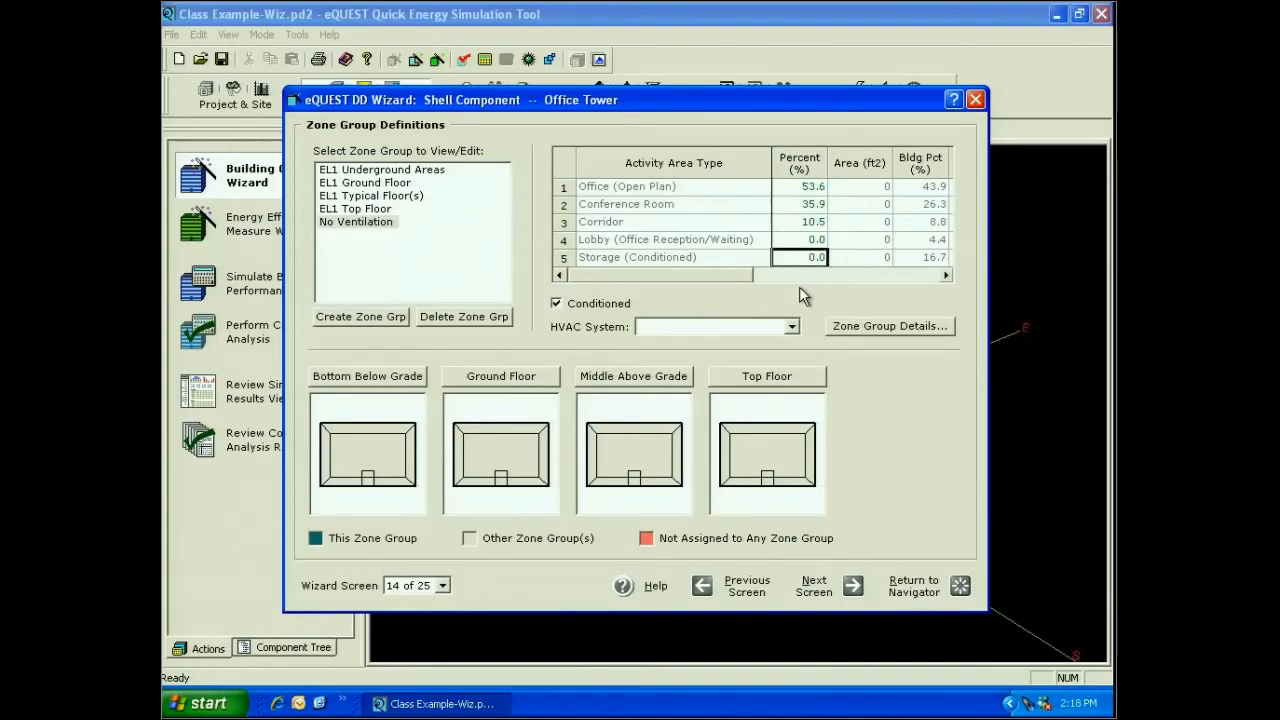
pyautogui.write('100')
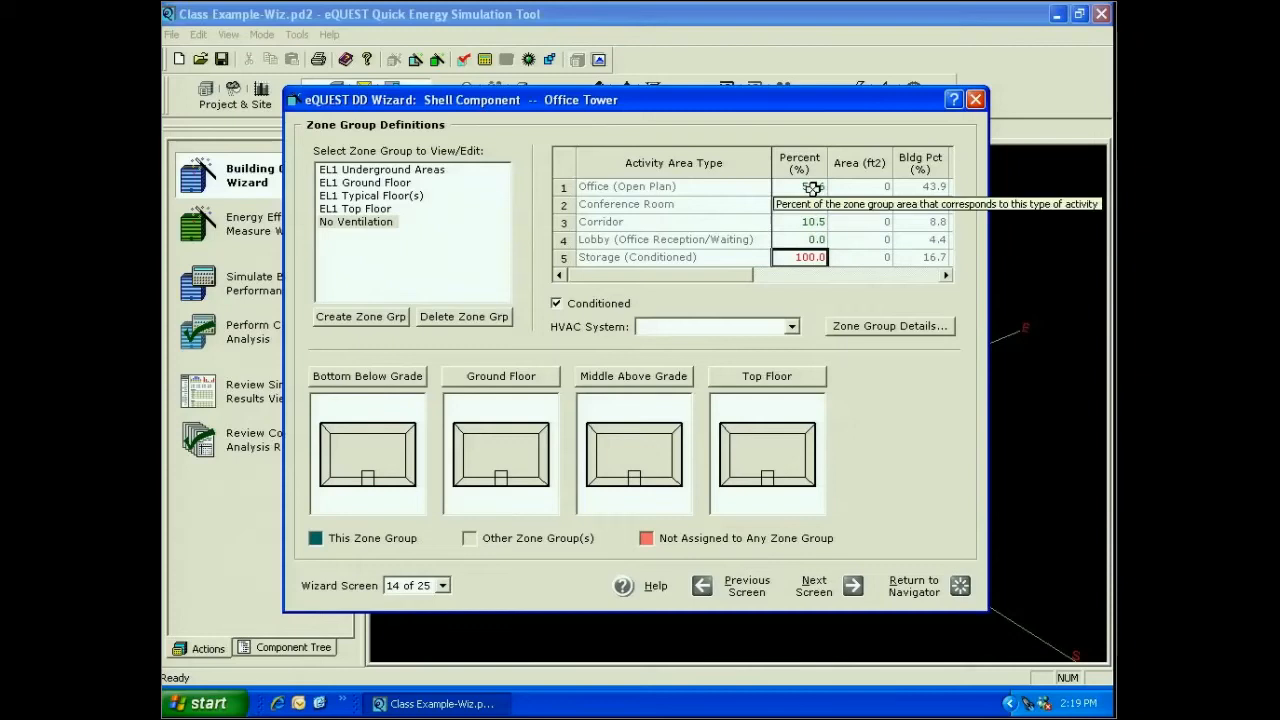
pyautogui.click(800, 187)
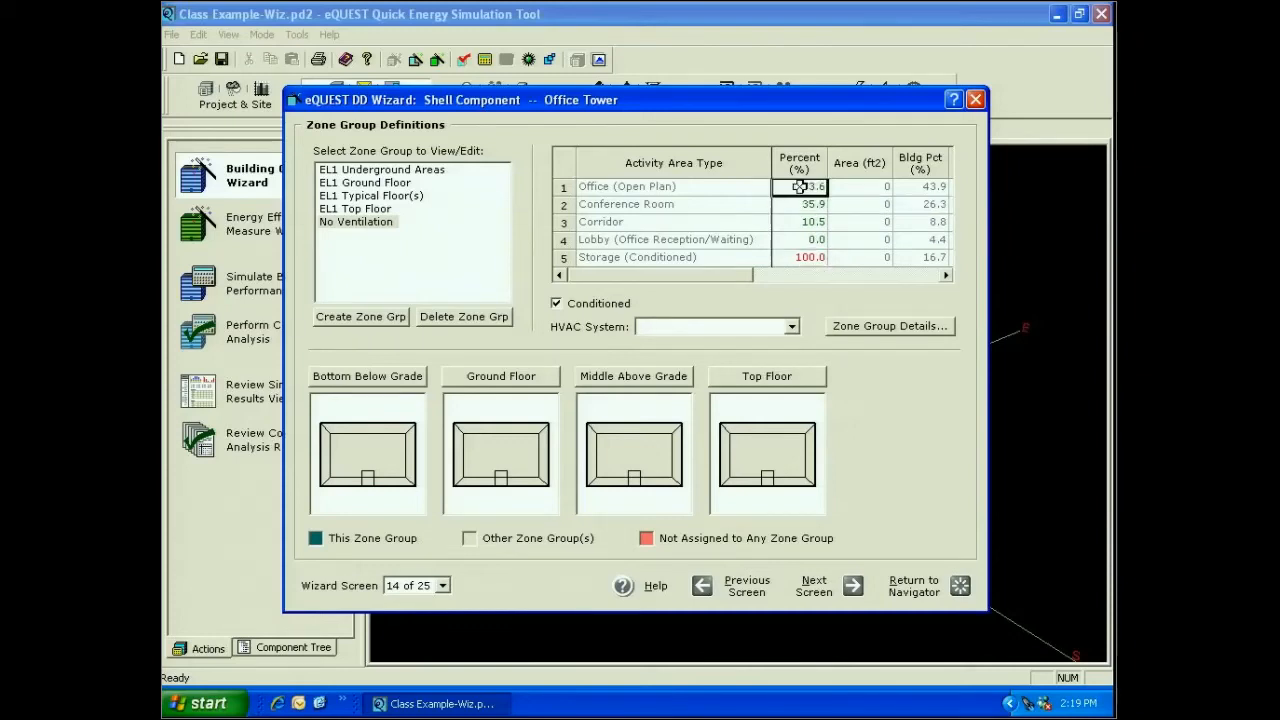
pyautogui.write('0')
pyautogui.press('Return')
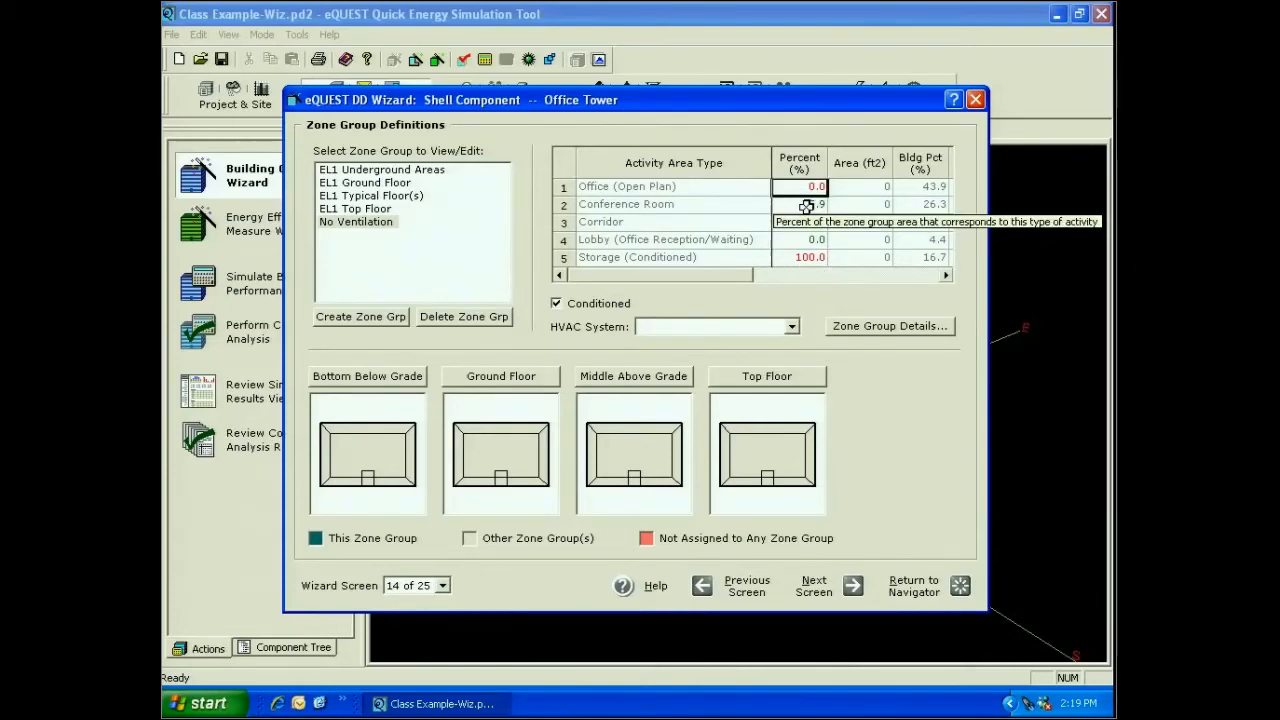
pyautogui.click(807, 204)
pyautogui.write('0')
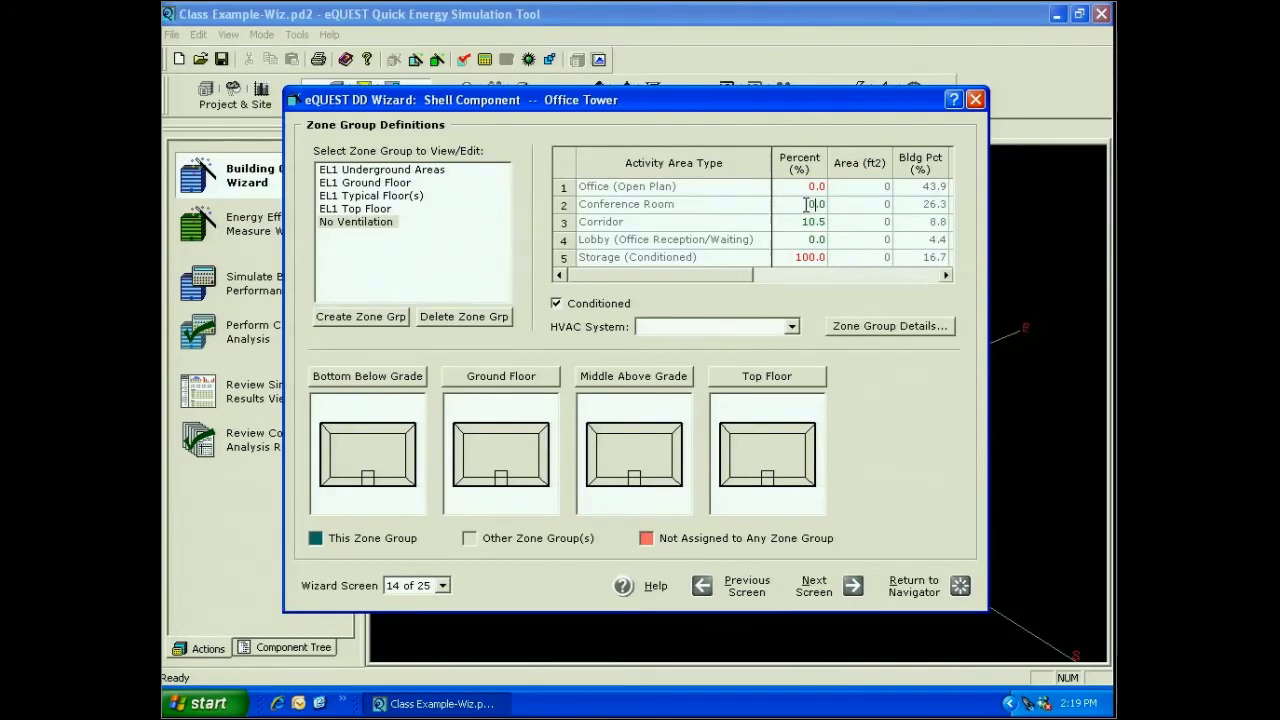
pyautogui.press('Return')
pyautogui.write('0')
pyautogui.click(785, 327)
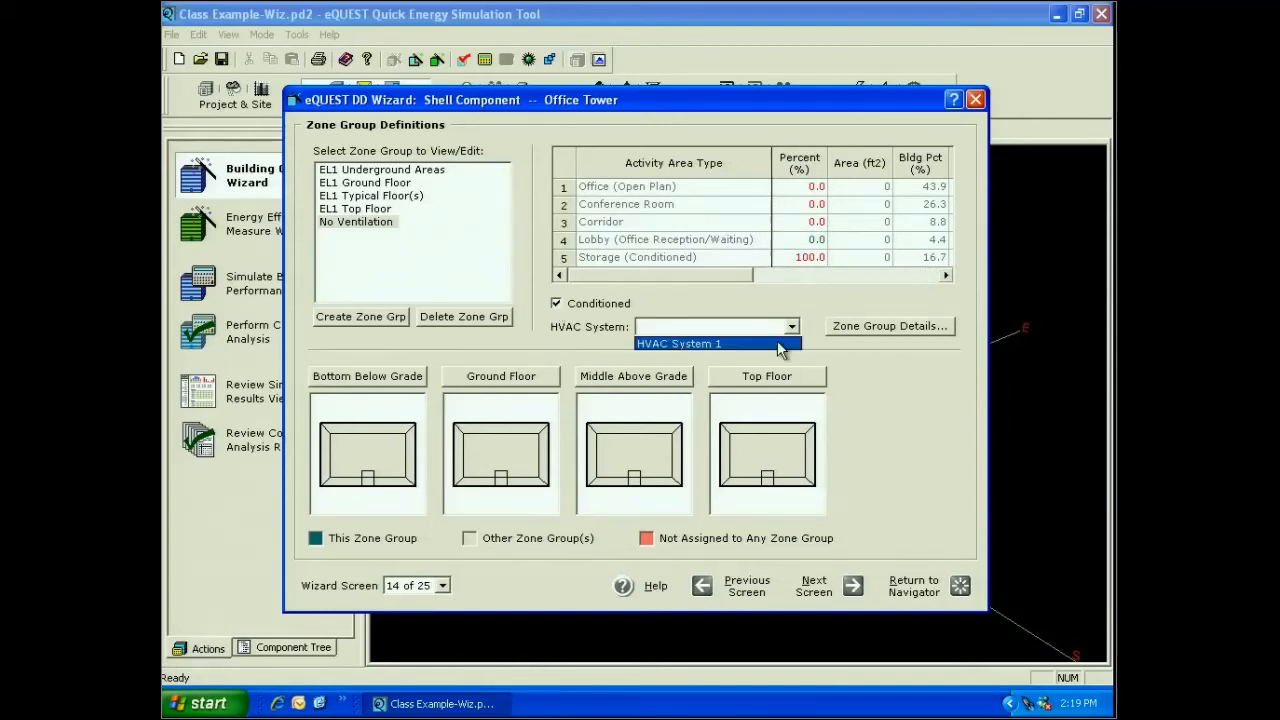
pyautogui.click(780, 344)
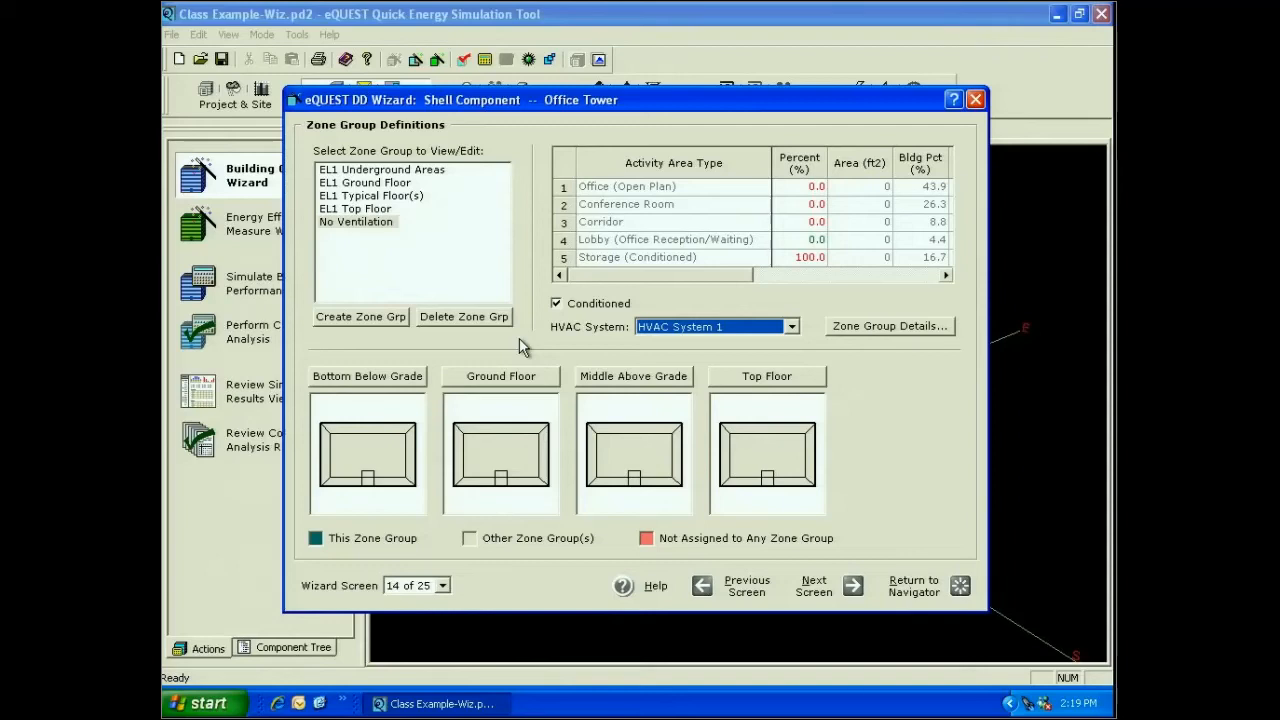
# Step: Assign the Ground Floor's small entry zone and the Bottom Below Grade floor's small core zone to the No Ventilation group
pyautogui.rightClick(502, 484)
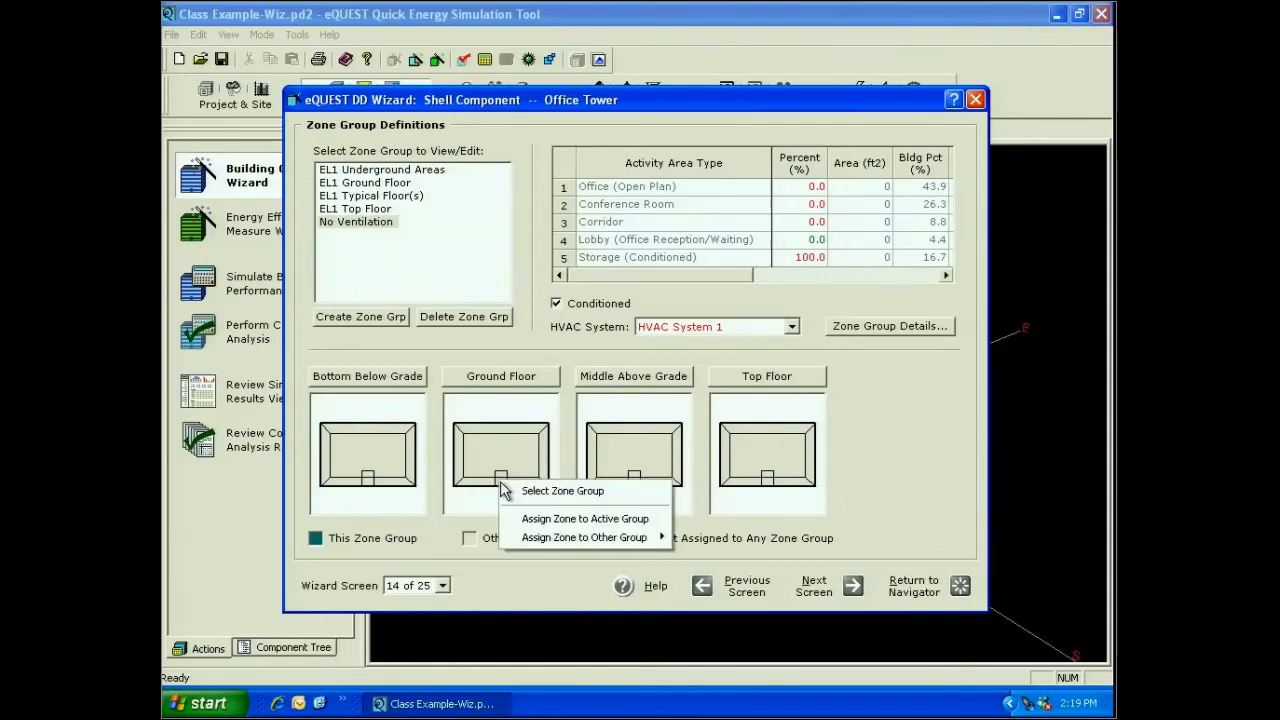
pyautogui.click(576, 521)
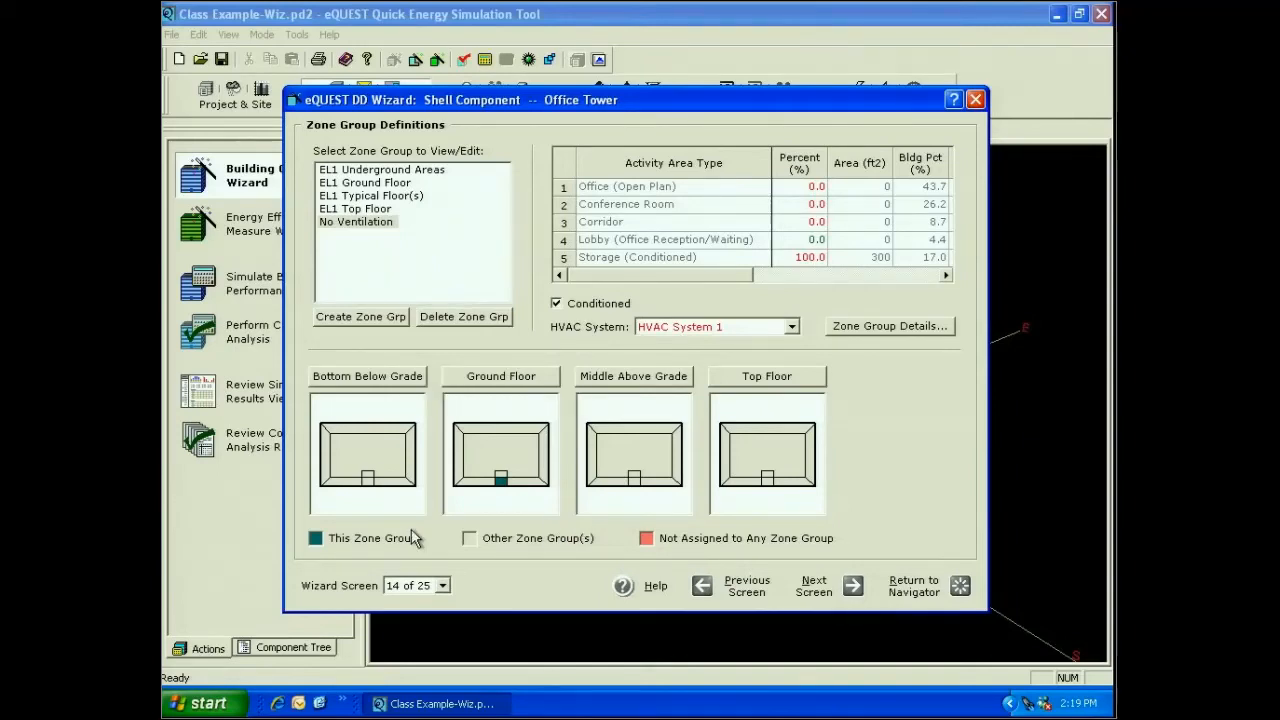
pyautogui.rightClick(367, 476)
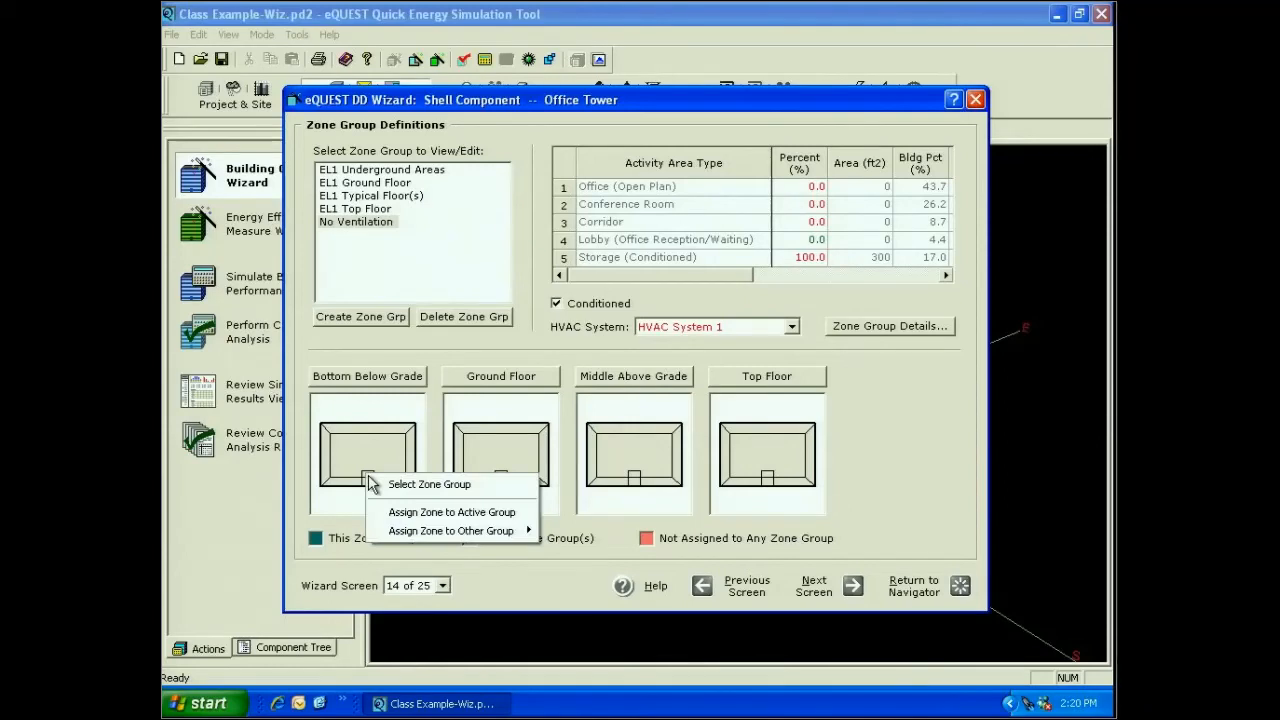
pyautogui.click(428, 513)
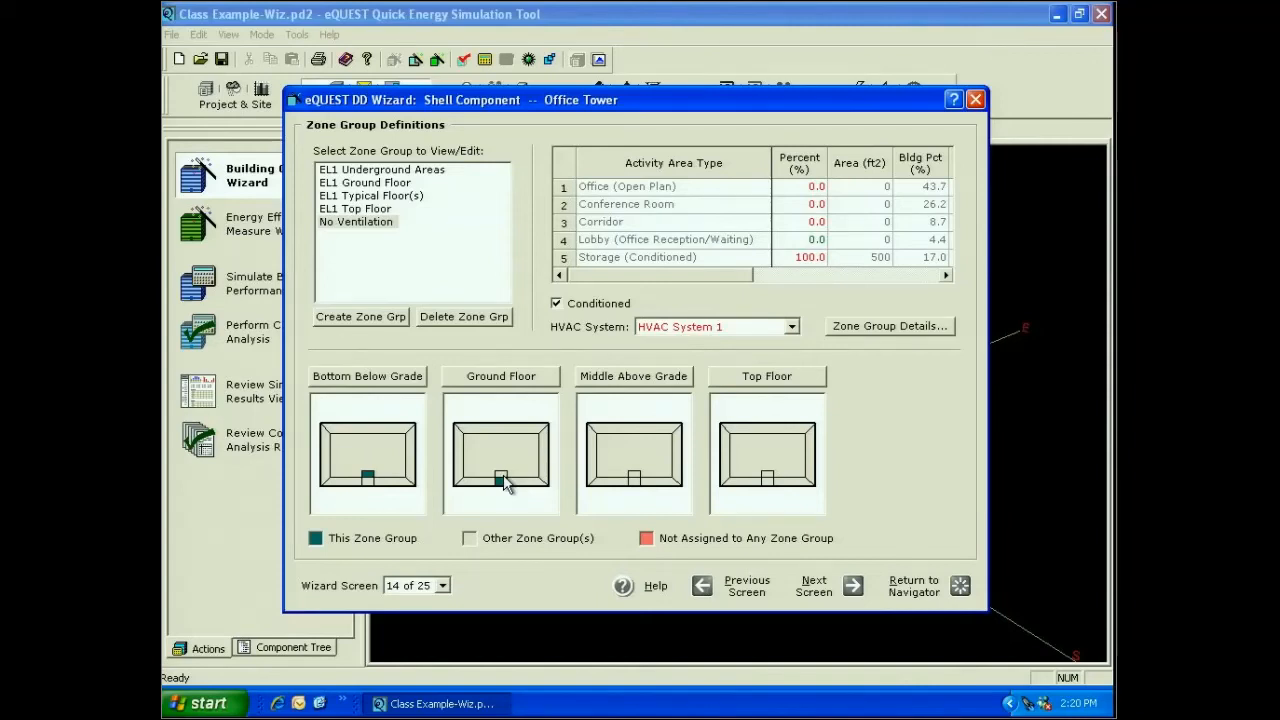
# Step: Assign the small core zones of the Ground Floor, Middle Above Grade and Top Floor to the No Ventilation group
pyautogui.click(509, 380)
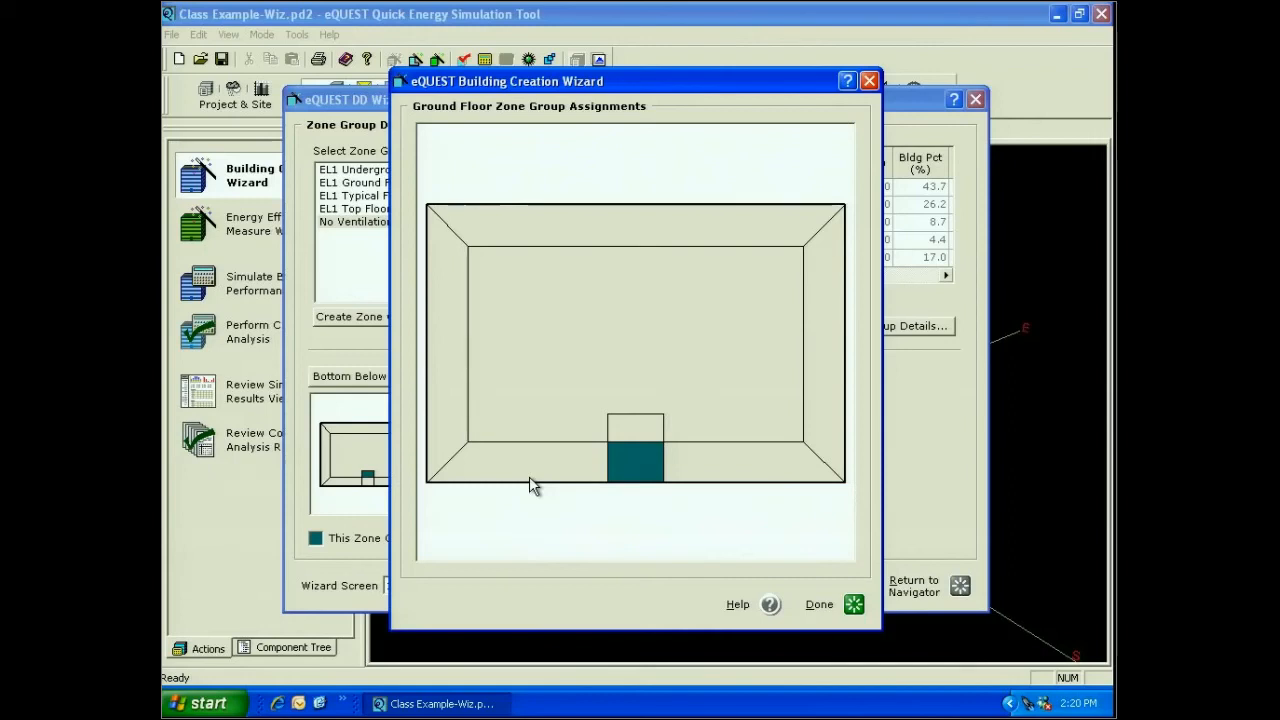
pyautogui.rightClick(631, 425)
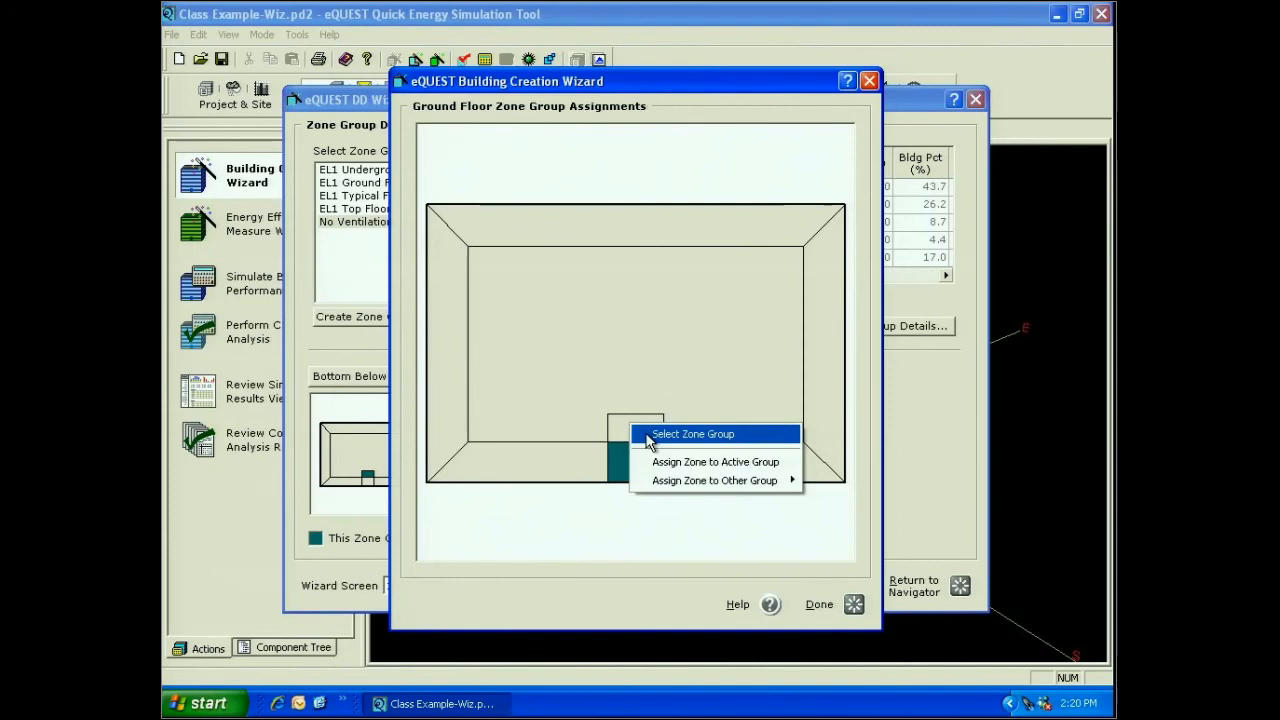
pyautogui.click(650, 436)
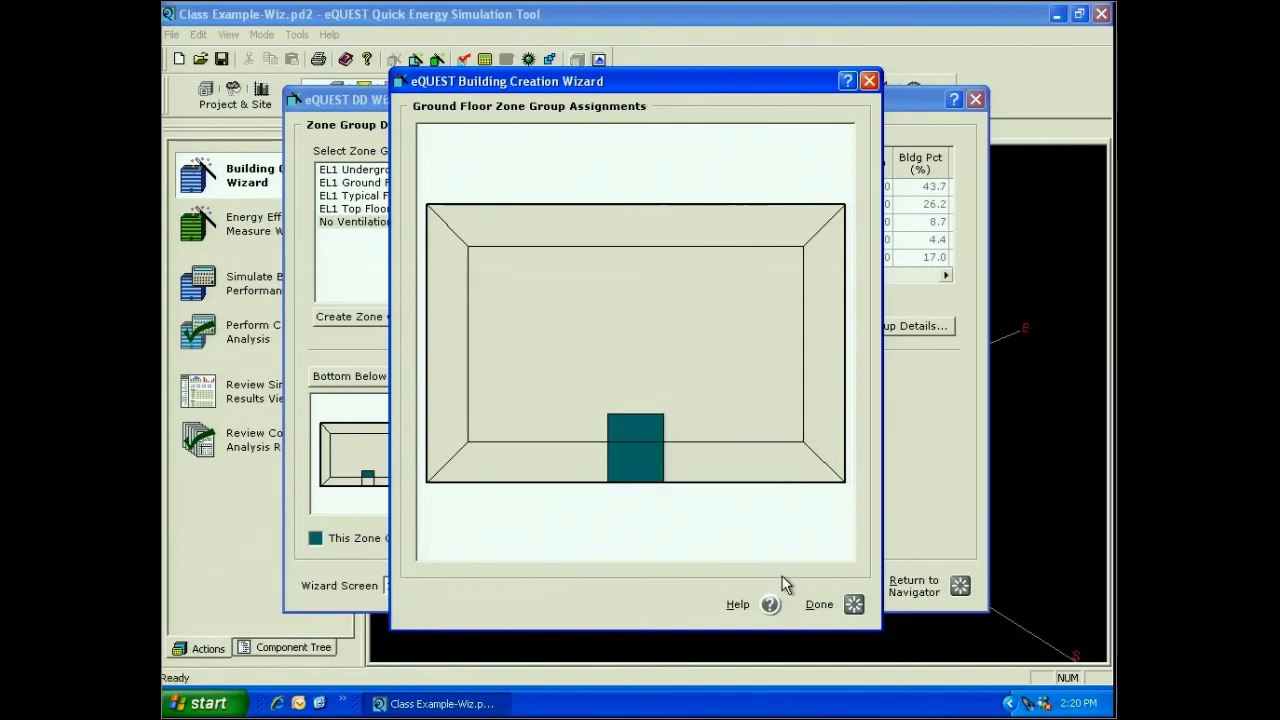
pyautogui.click(822, 604)
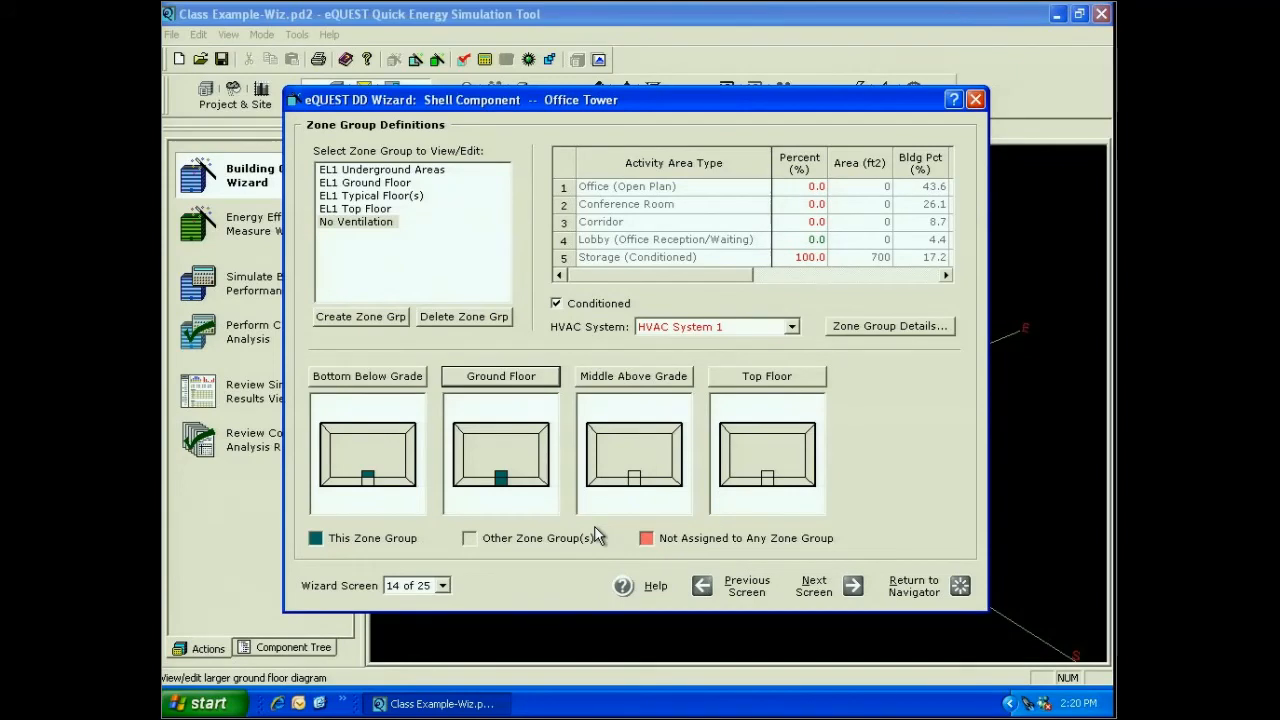
pyautogui.click(634, 476)
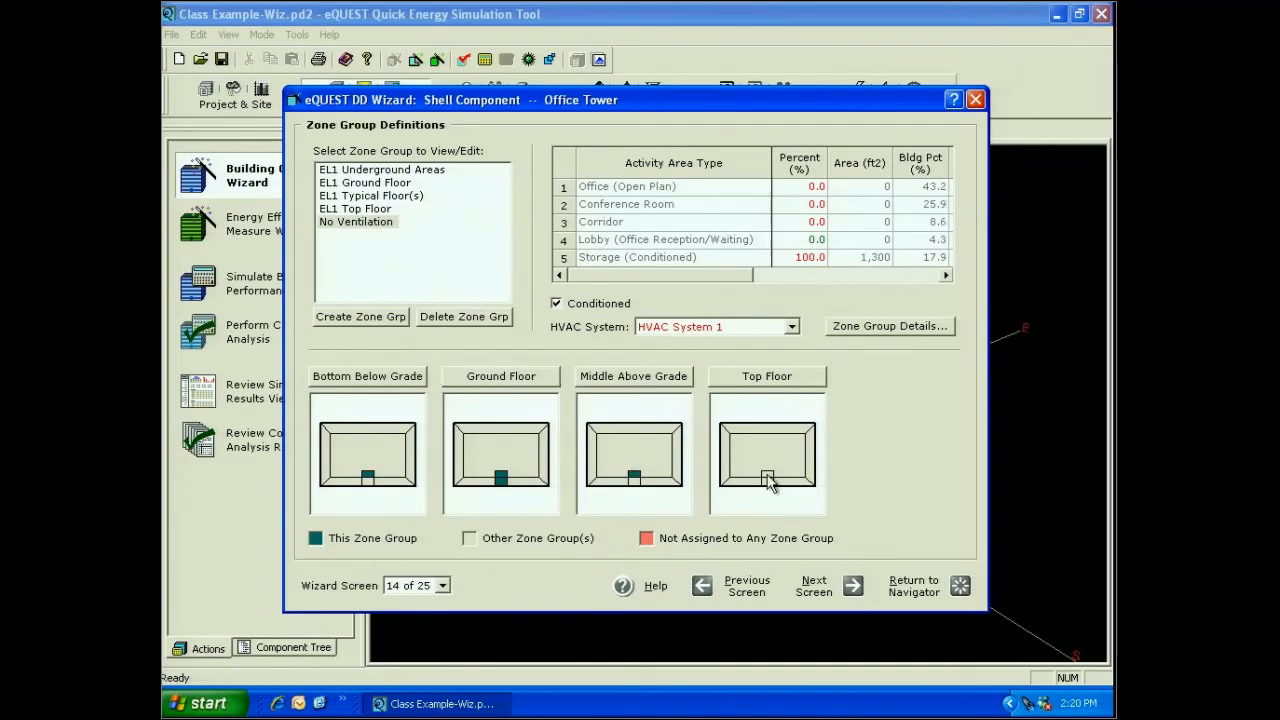
pyautogui.click(767, 477)
# Step: Create a Perimeter Office Area zone group copied from EL1 Ground Floor, with Conference Room at 20 percent and Office (Open Plan) at 80 percent
pyautogui.click(362, 316)
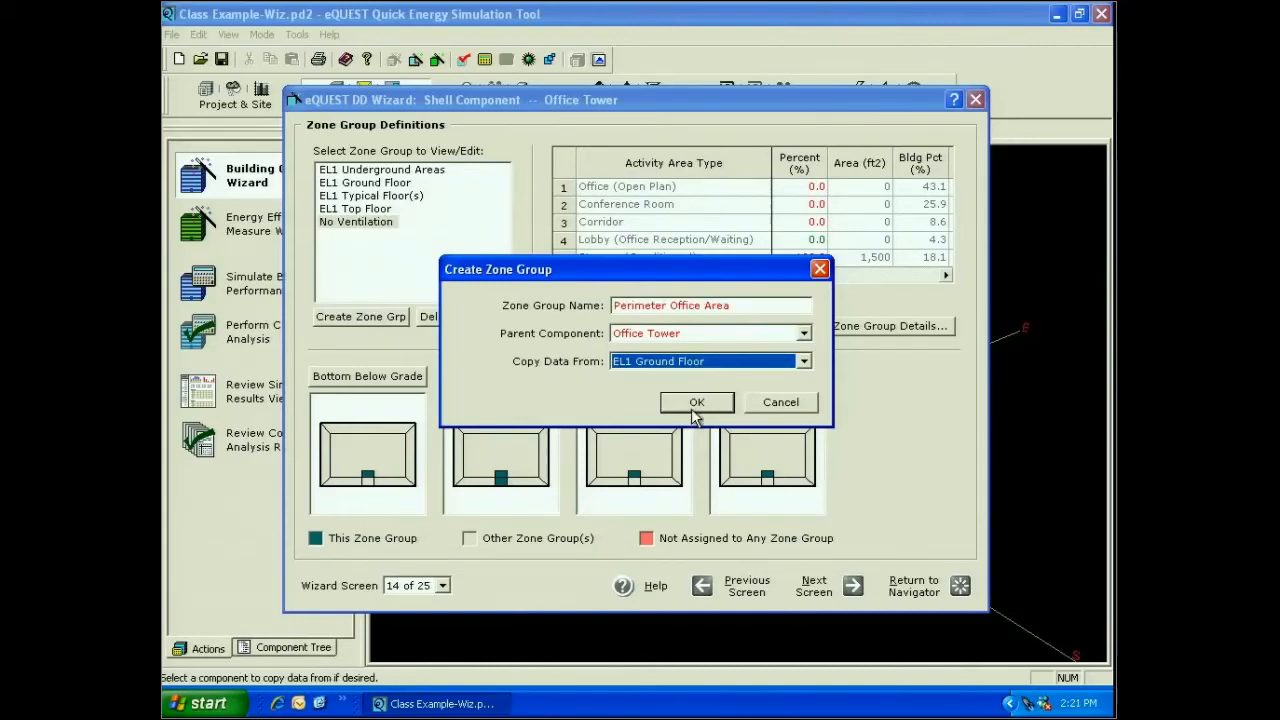
pyautogui.click(696, 403)
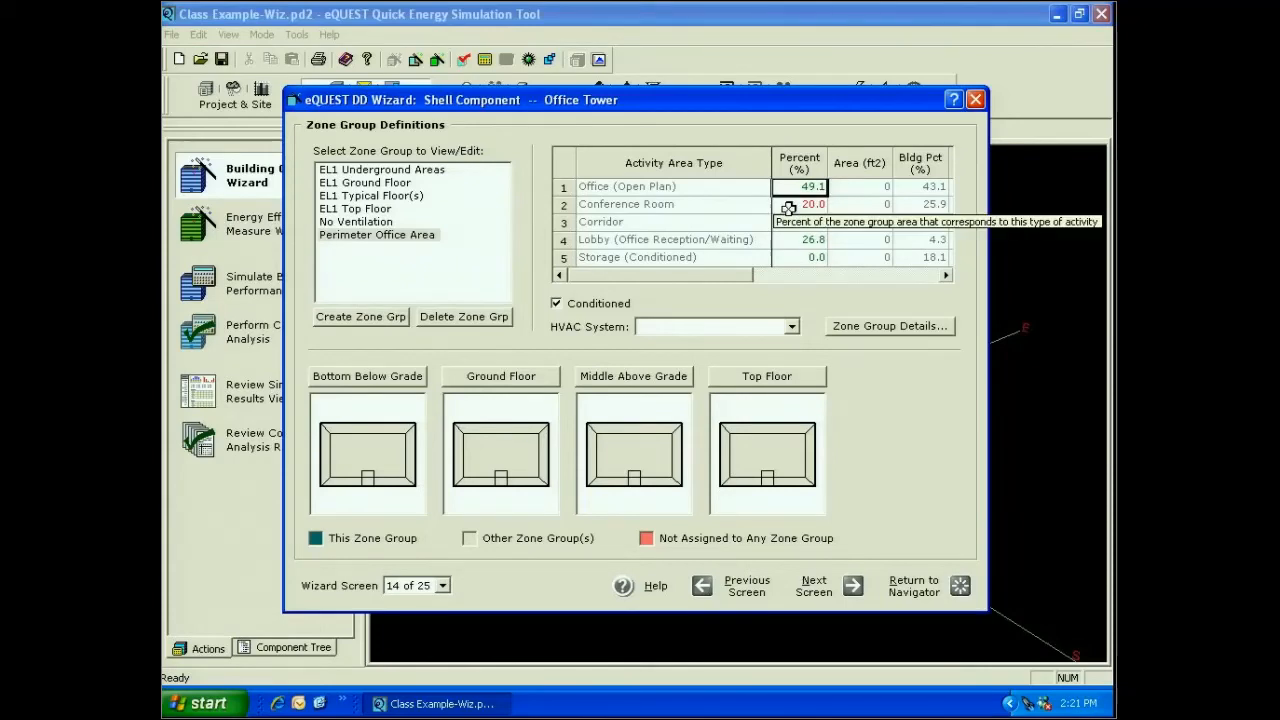
pyautogui.write('80')
pyautogui.press('Return')
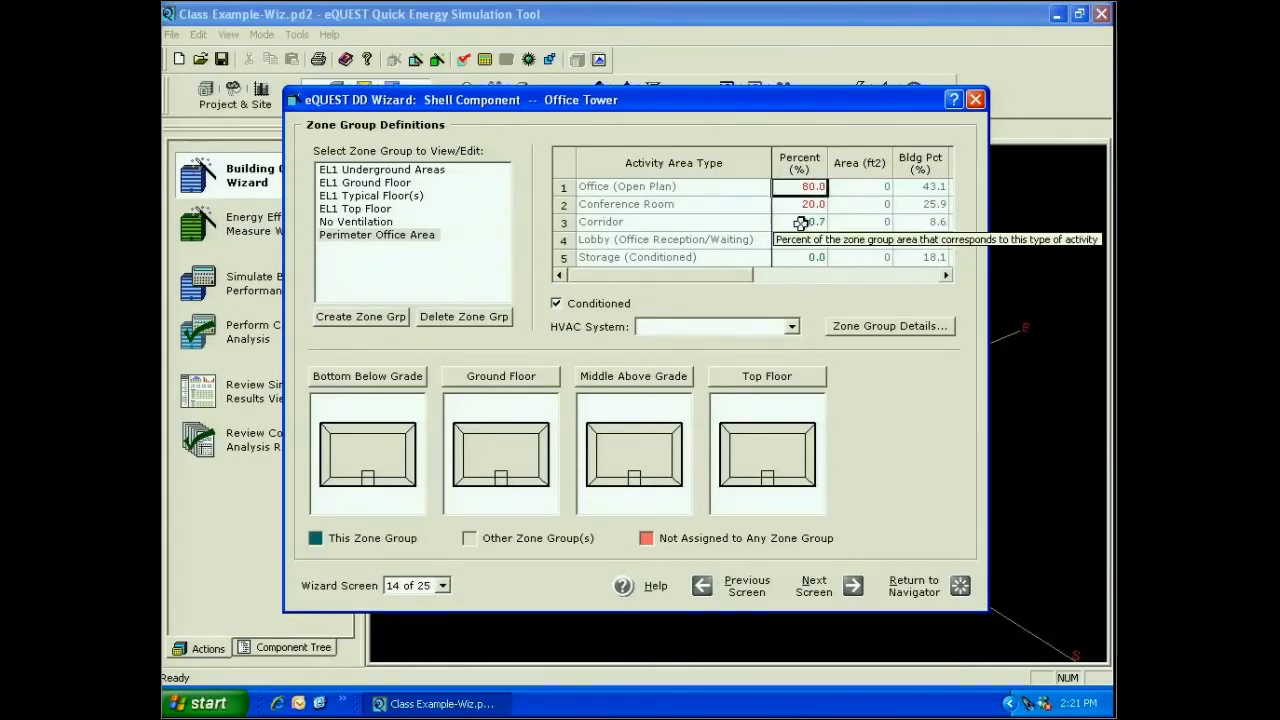
# Step: Set Corridor and Lobby to 0 percent for Perimeter Office Area and assign it HVAC System 1
pyautogui.click(787, 224)
pyautogui.write('0')
pyautogui.press('Return')
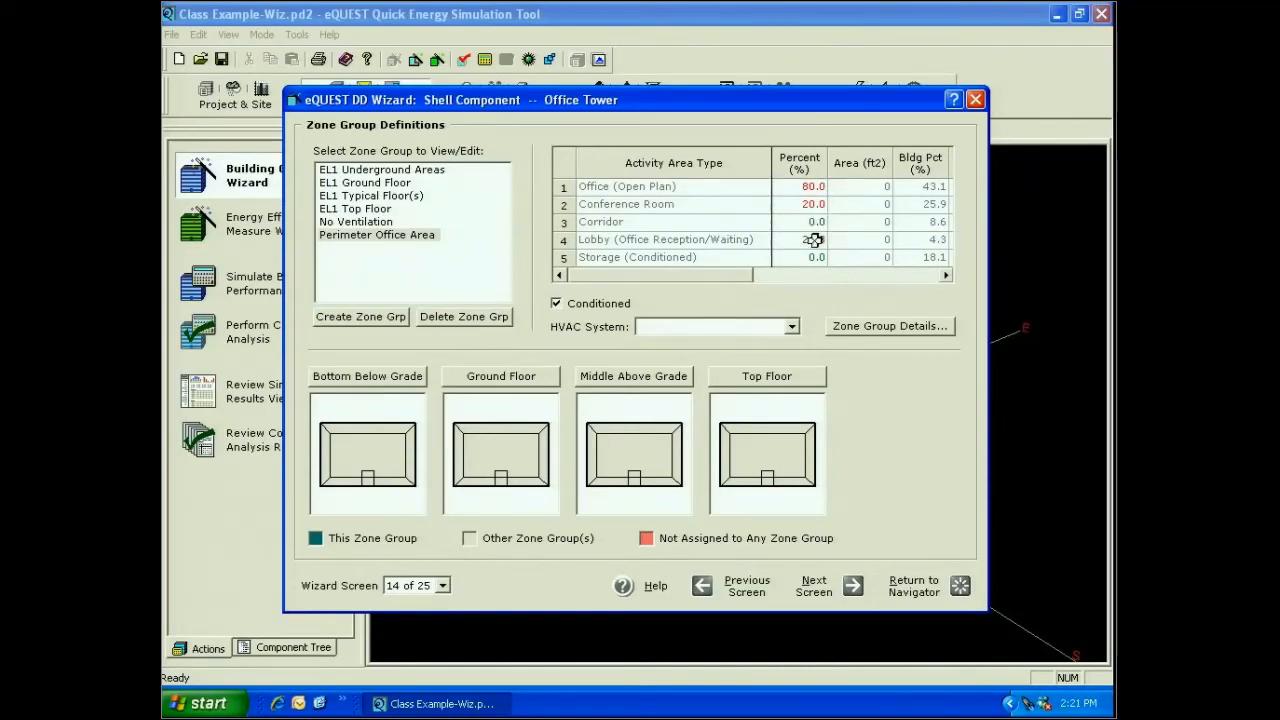
pyautogui.click(815, 240)
pyautogui.write('0')
pyautogui.press('Return')
pyautogui.click(792, 327)
pyautogui.click(722, 356)
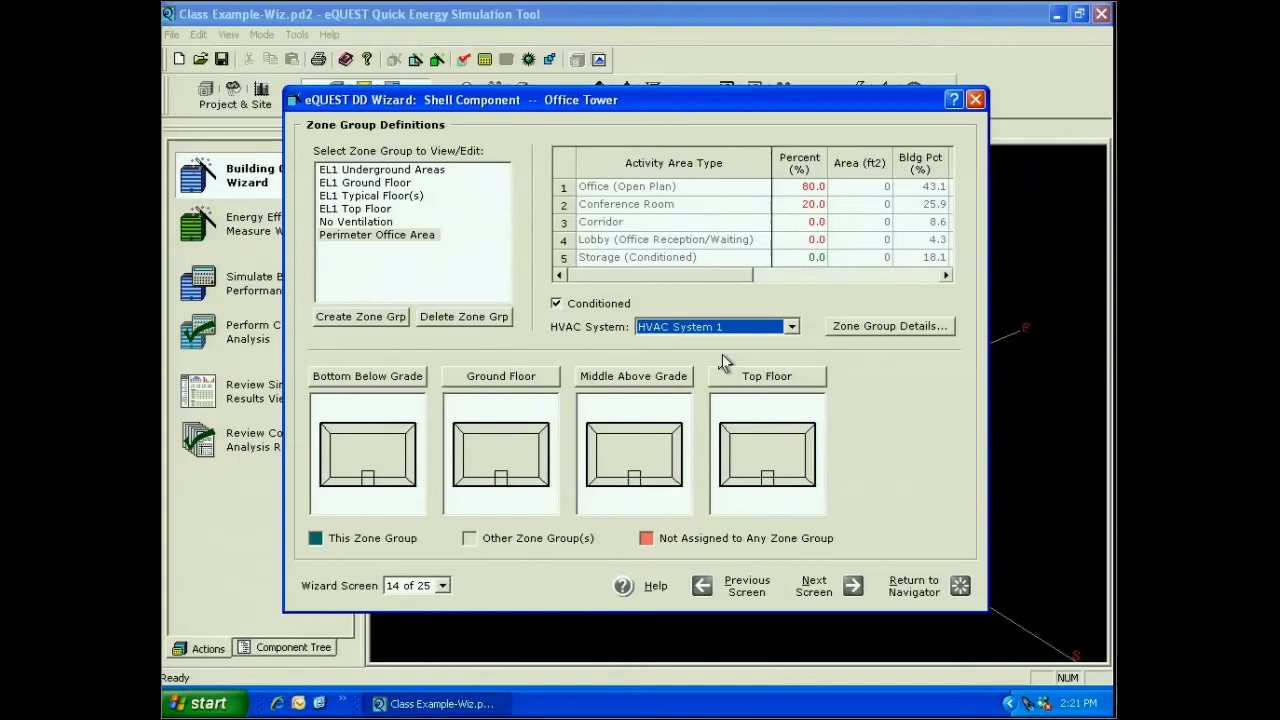
# Step: Assign the Ground Floor's perimeter zones on all four sides, except the small entry zone, to the Perimeter Office Area group
pyautogui.click(505, 428)
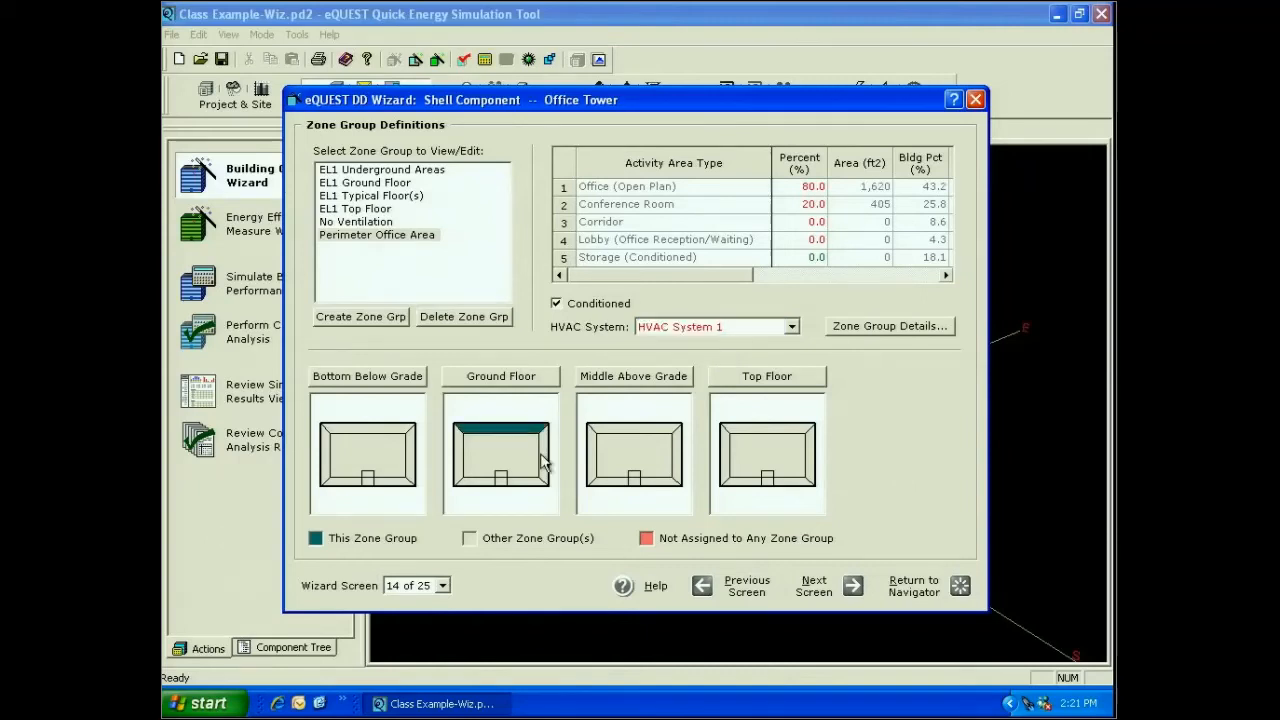
pyautogui.rightClick(541, 455)
pyautogui.click(563, 520)
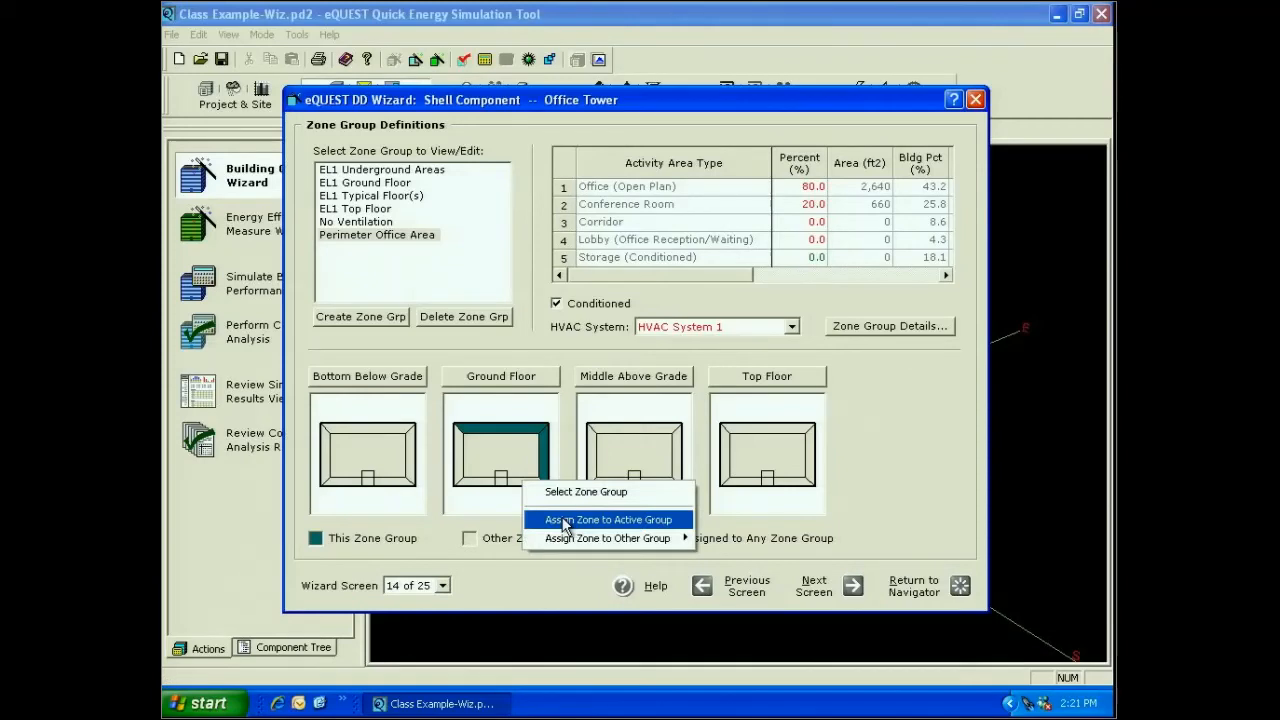
pyautogui.click(563, 522)
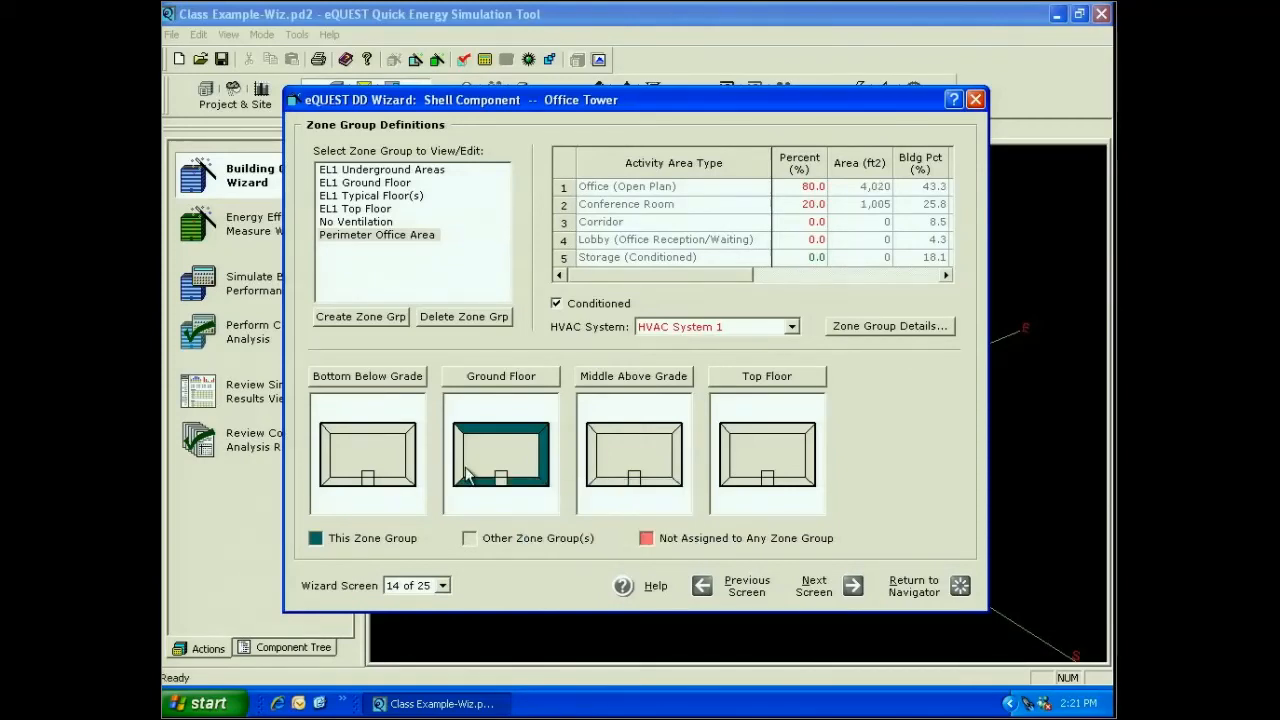
pyautogui.click(466, 468)
# Step: Assign the Middle Above Grade perimeter zones on all four sides, except the small entry zone, to the Perimeter Office Area group
pyautogui.rightClick(640, 428)
pyautogui.click(672, 466)
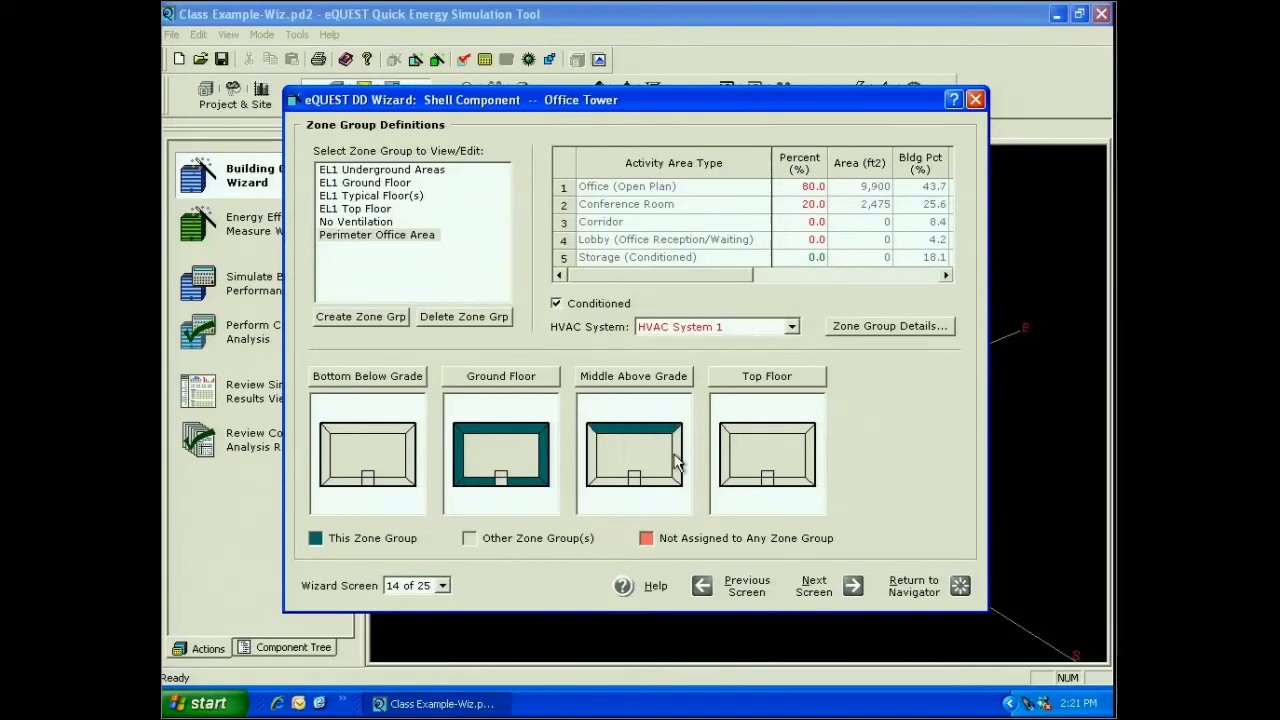
pyautogui.rightClick(673, 453)
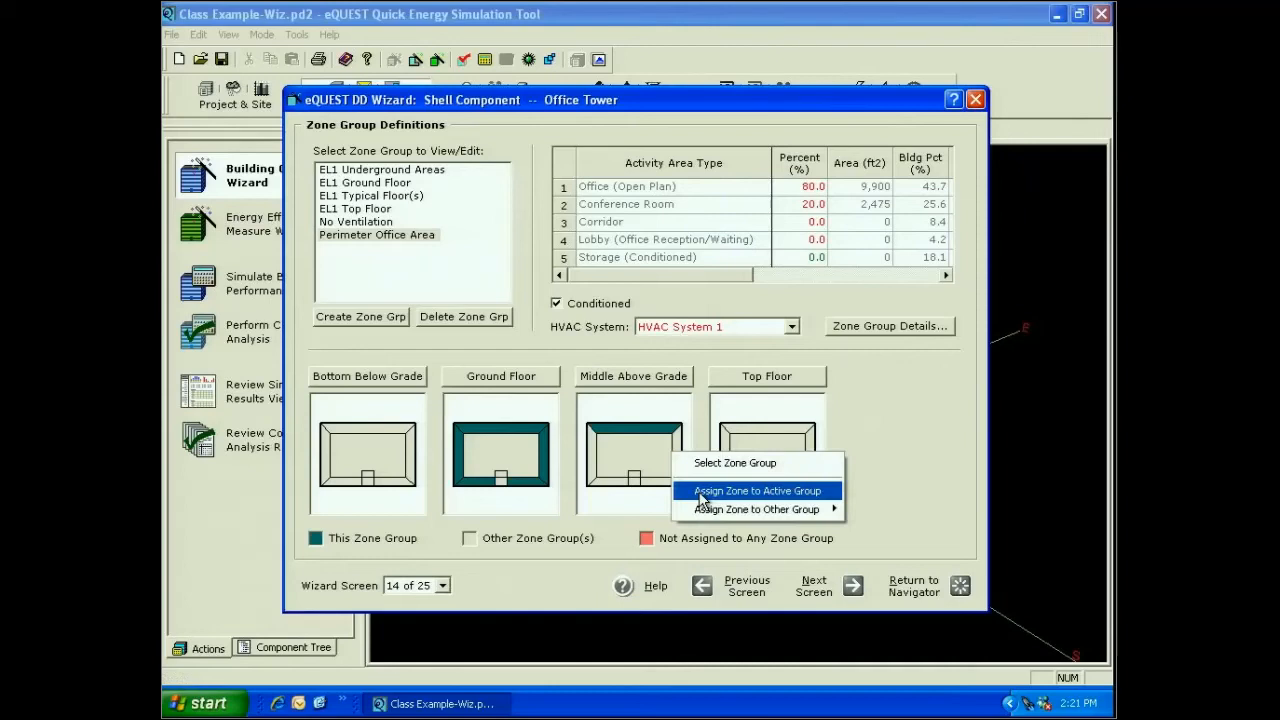
pyautogui.click(700, 492)
pyautogui.rightClick(614, 483)
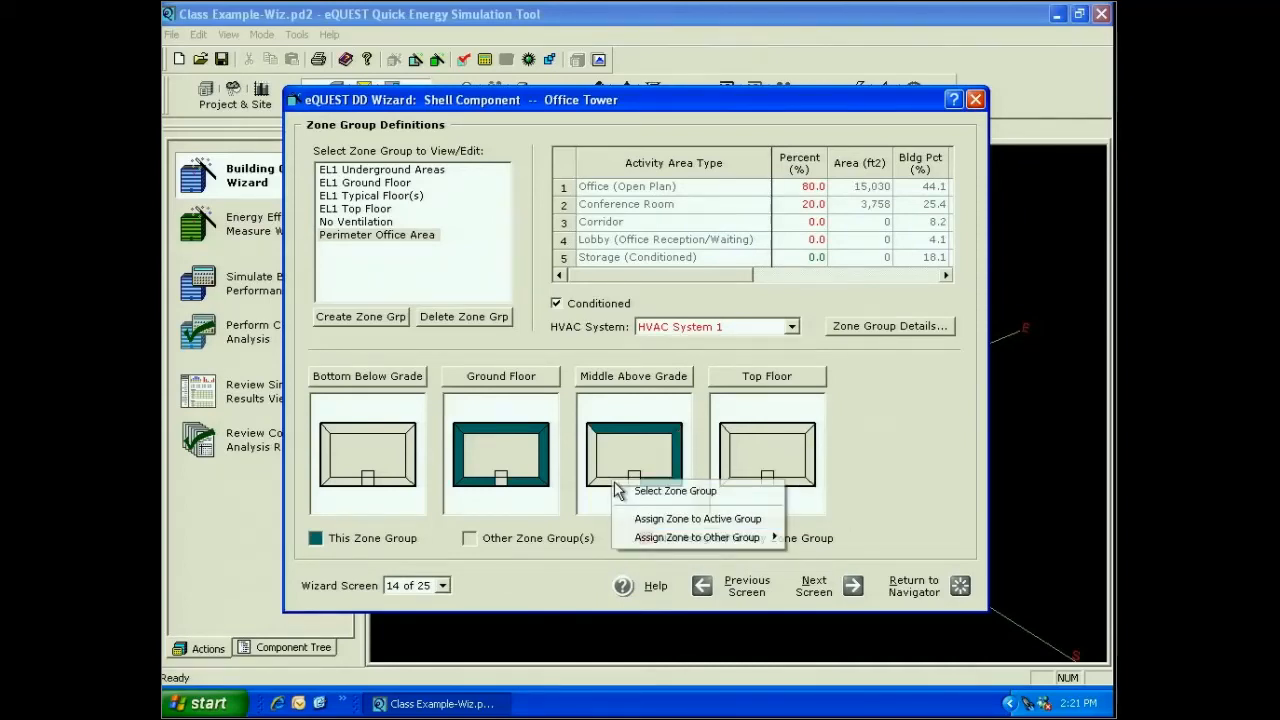
pyautogui.click(688, 496)
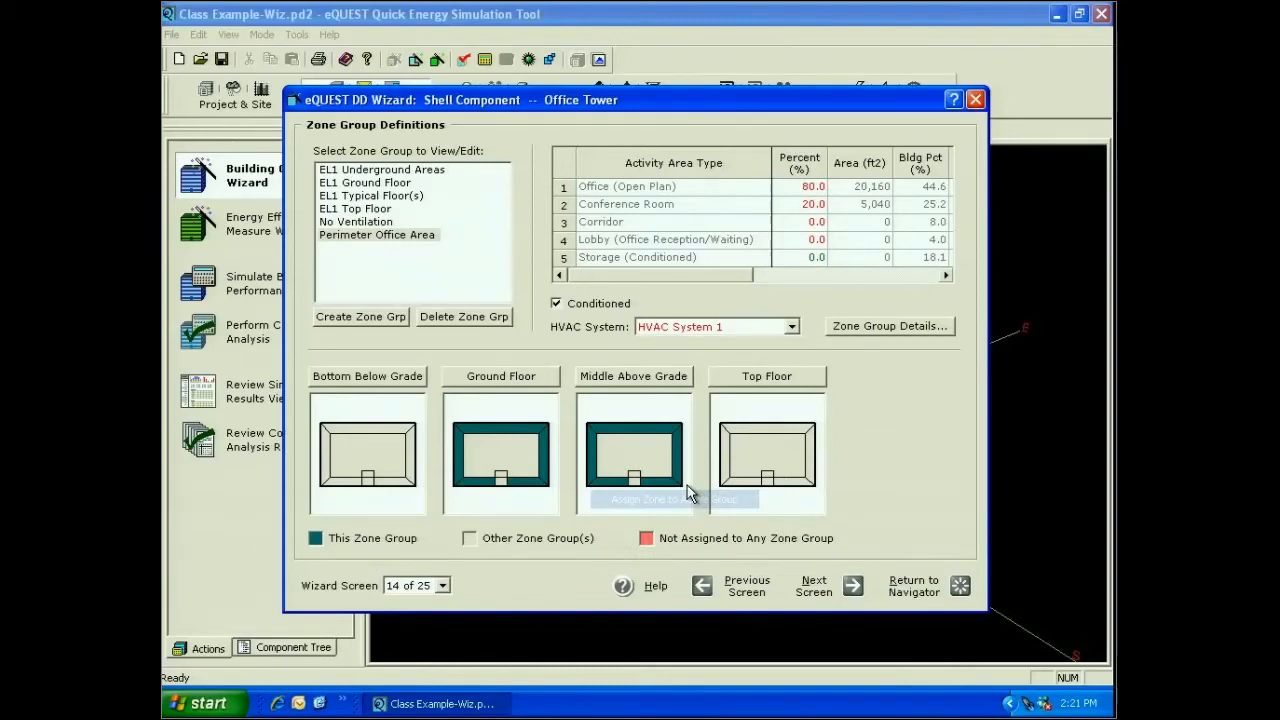
# Step: Assign the Top Floor perimeter zones on all four sides, except the small entry zone, to the Perimeter Office Area group
pyautogui.rightClick(768, 428)
pyautogui.click(811, 459)
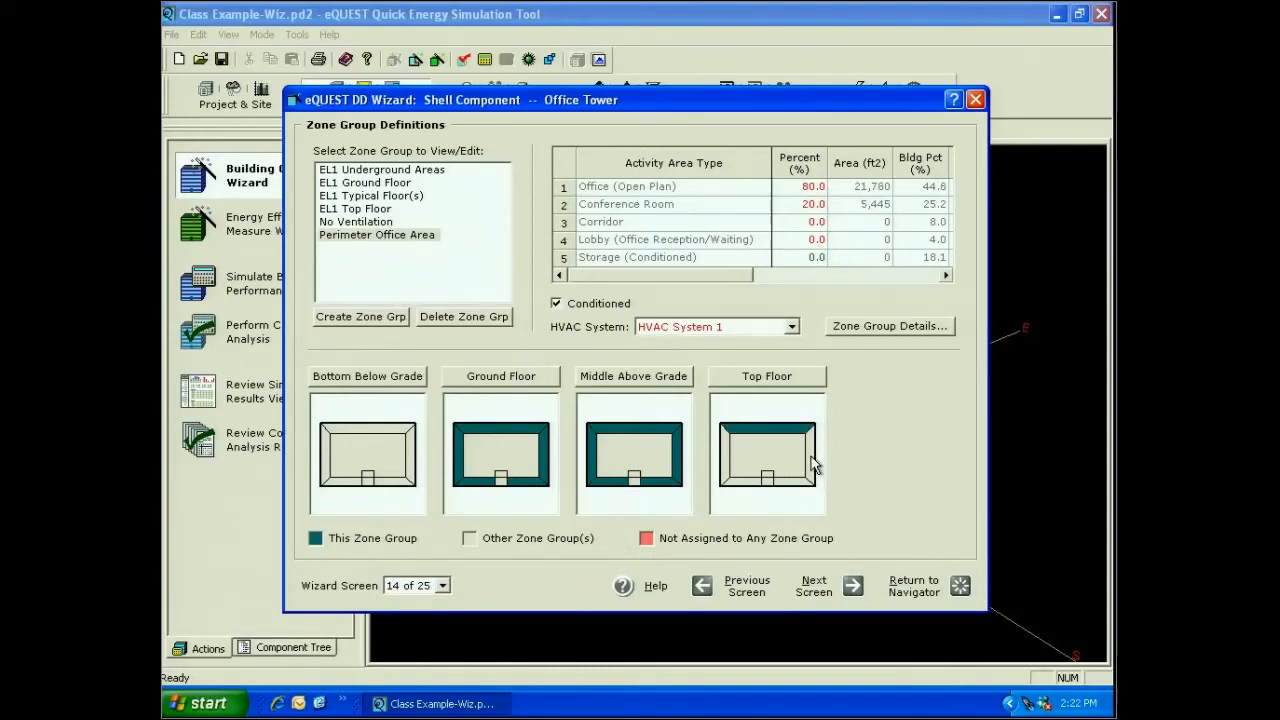
pyautogui.rightClick(811, 463)
pyautogui.click(800, 514)
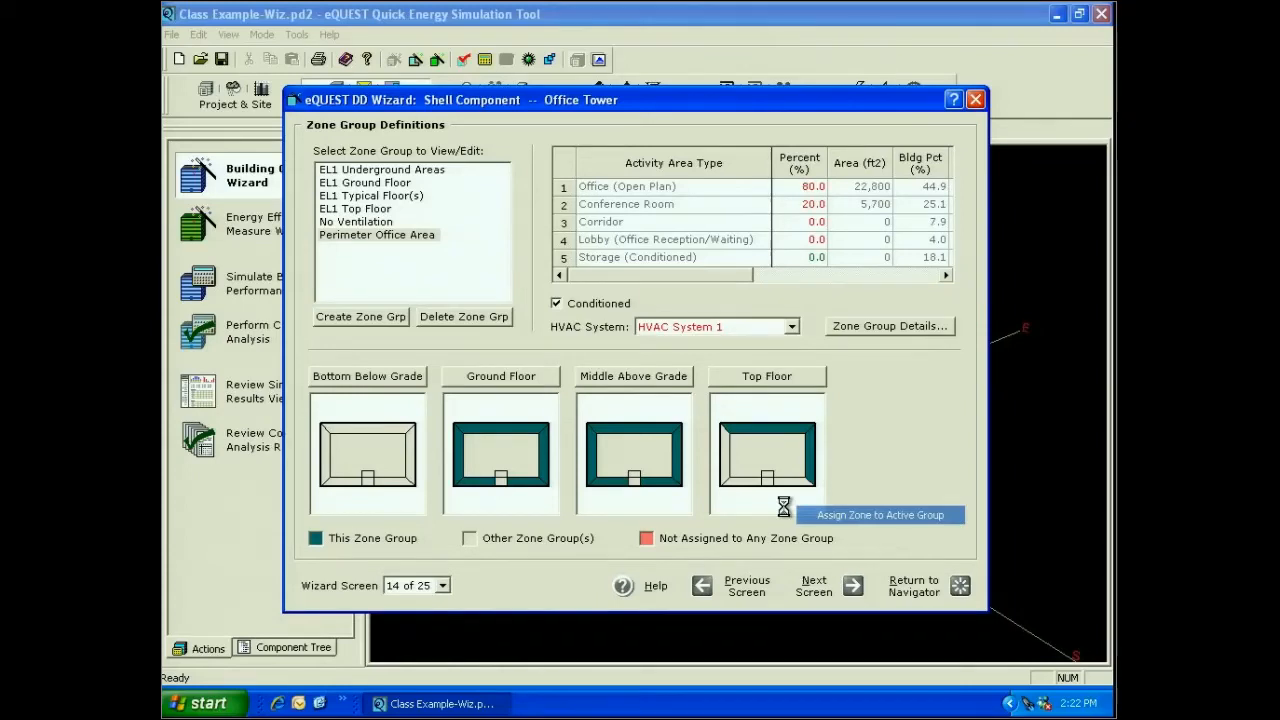
pyautogui.rightClick(723, 462)
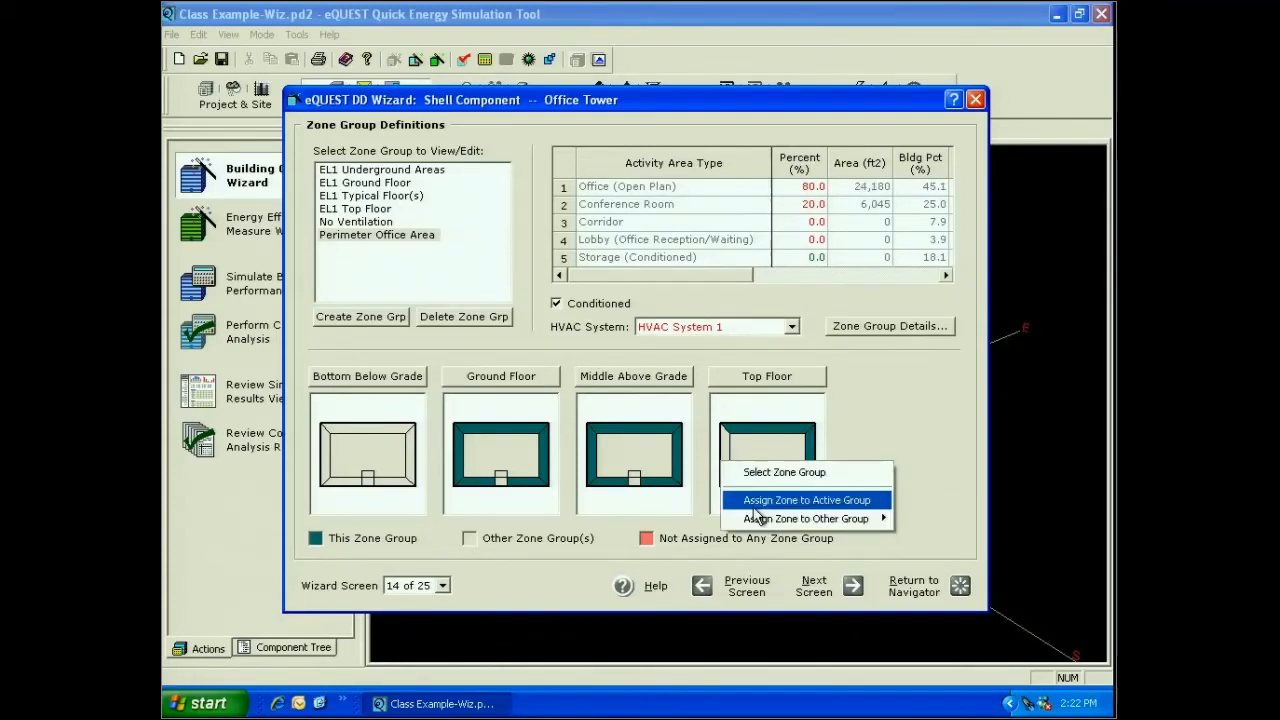
pyautogui.click(755, 502)
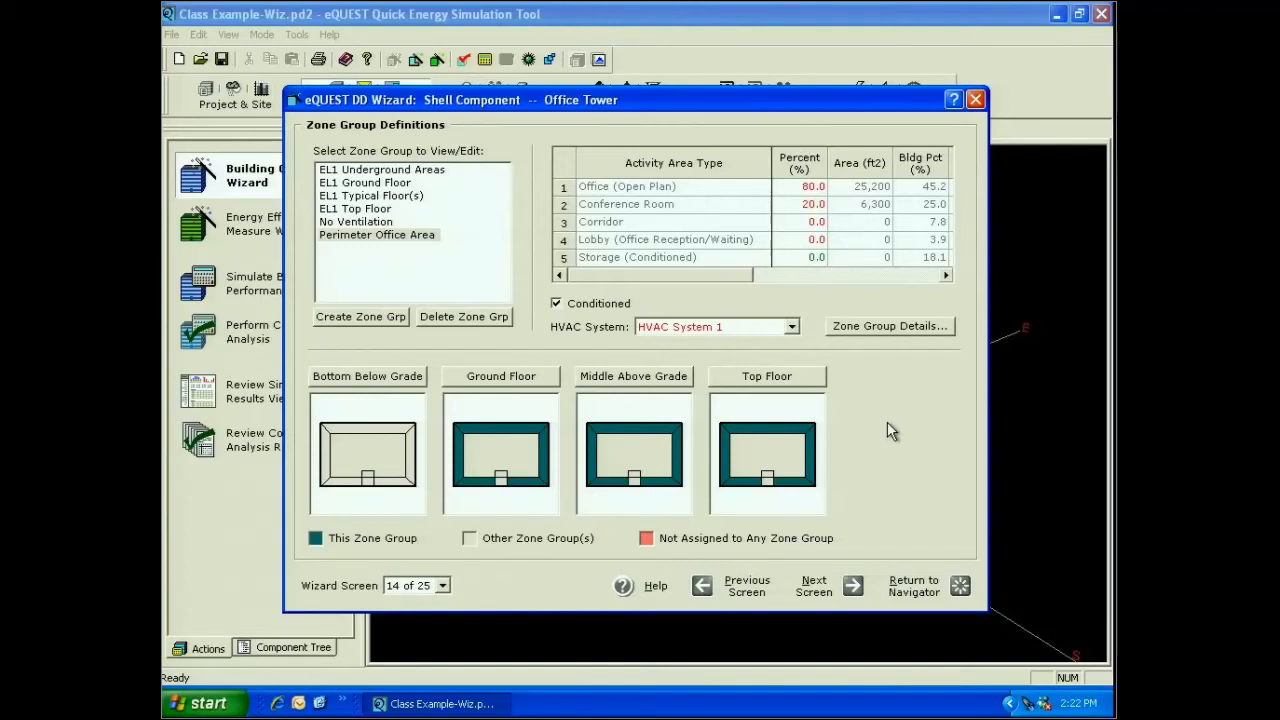
# Step: Create a zone group named Core Office in the Office Tower component, copied from Perimeter Office Area
pyautogui.click(361, 317)
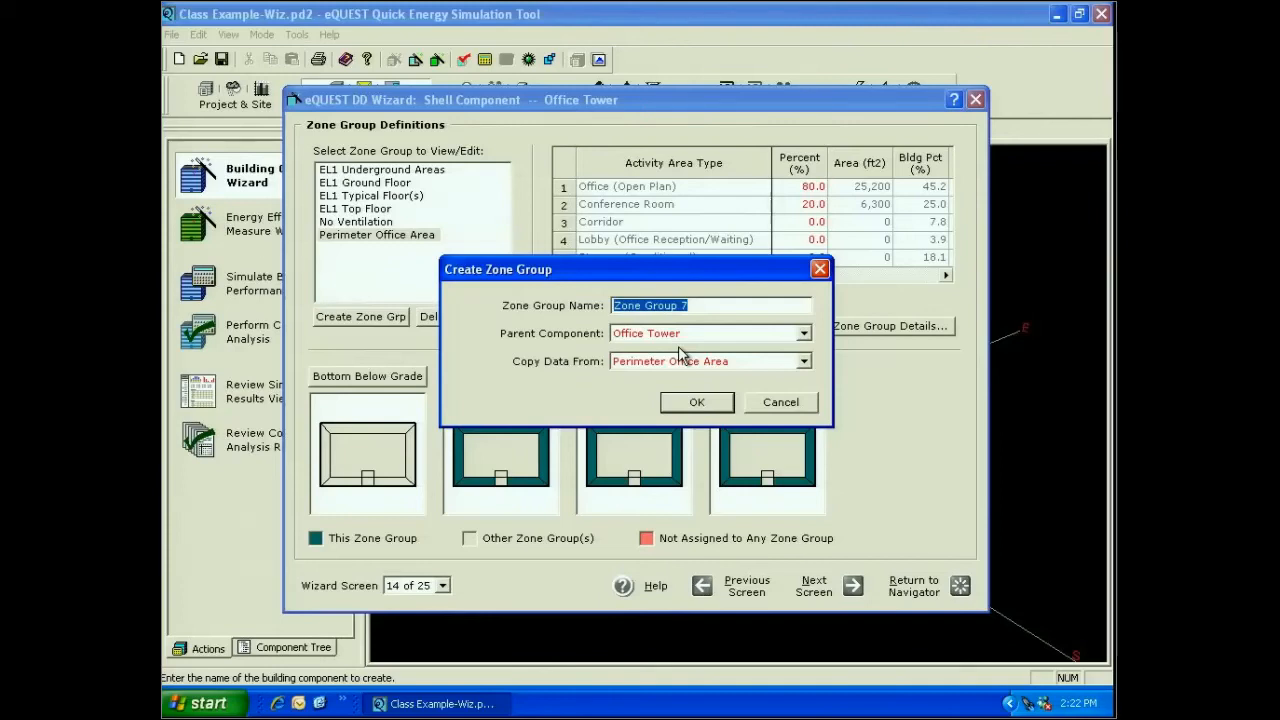
pyautogui.write('Core Office')
pyautogui.press('Return')
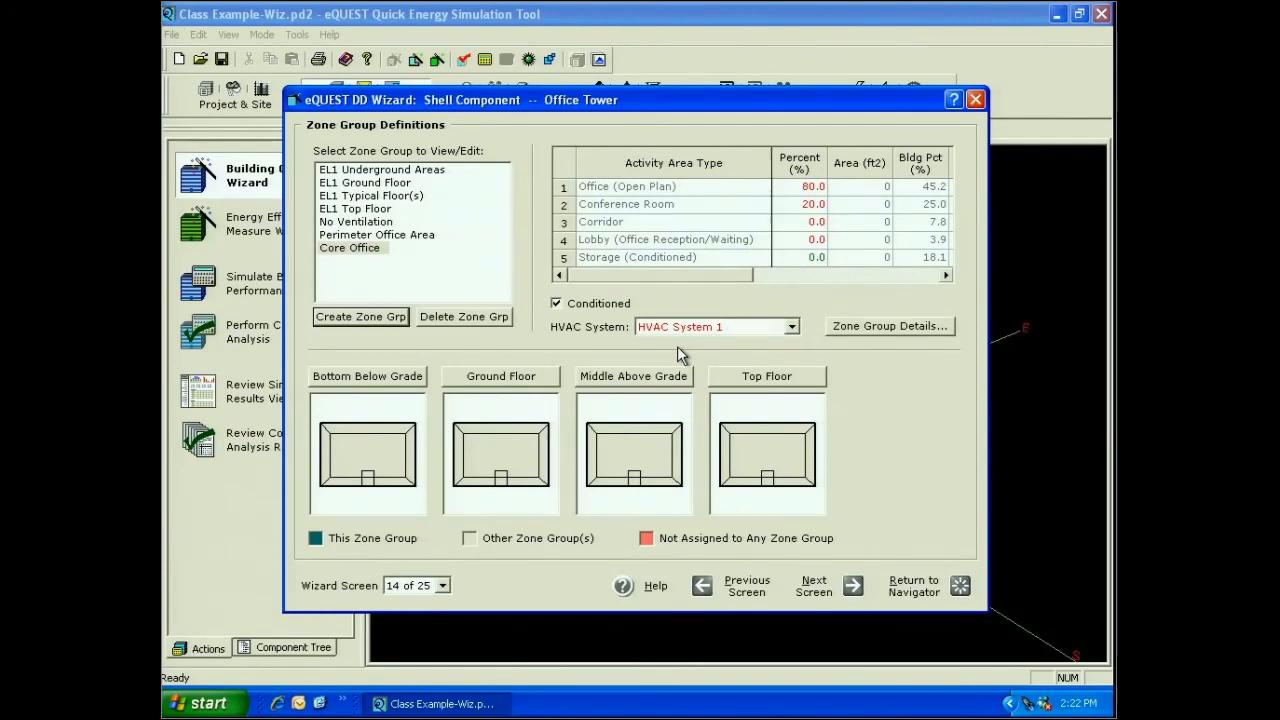
# Step: Set Core Office to 70 percent Office (Open Plan) and 10 percent Corridor, and assign it the large core zones of the three above-grade floors
pyautogui.click(814, 189)
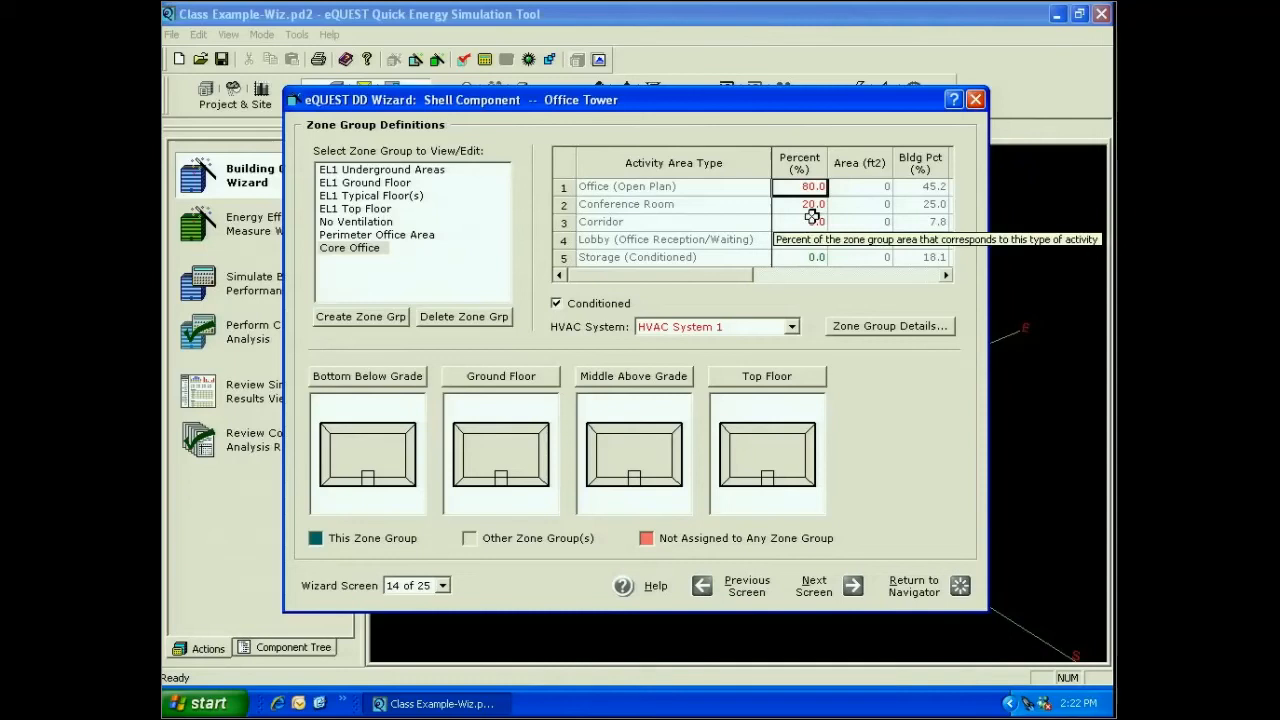
pyautogui.write('7')
pyautogui.press('Return')
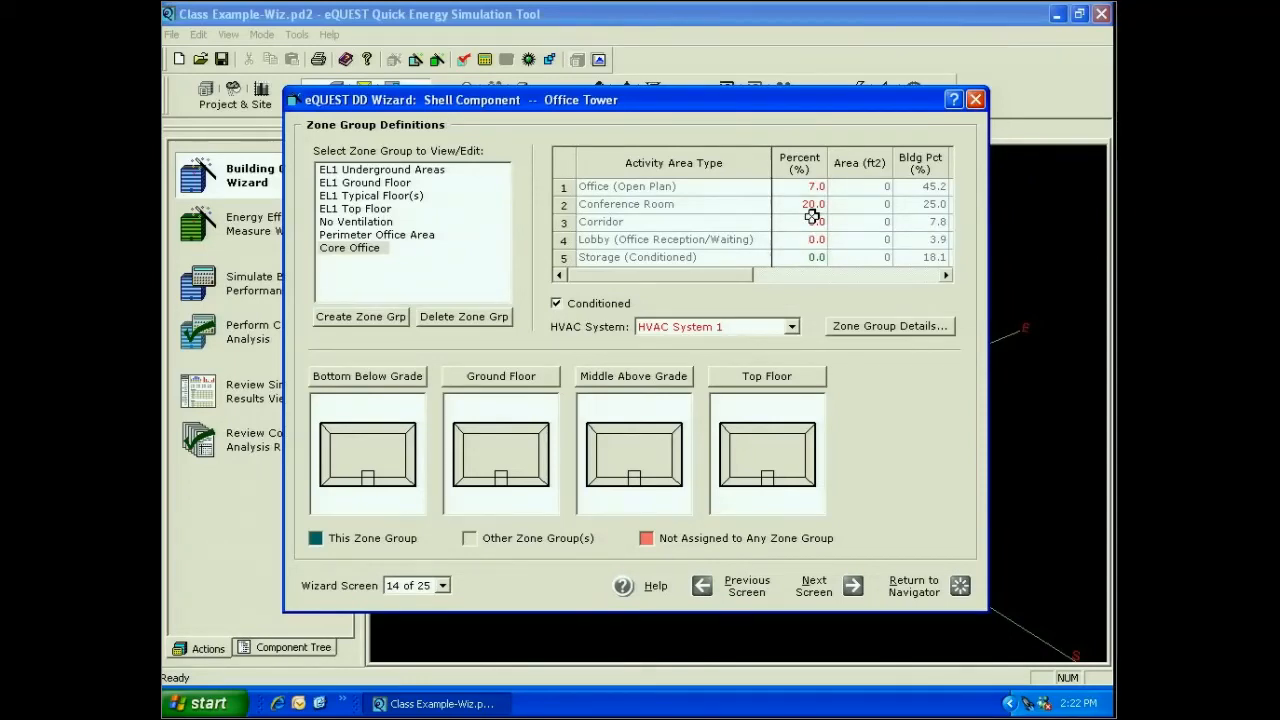
pyautogui.write('0')
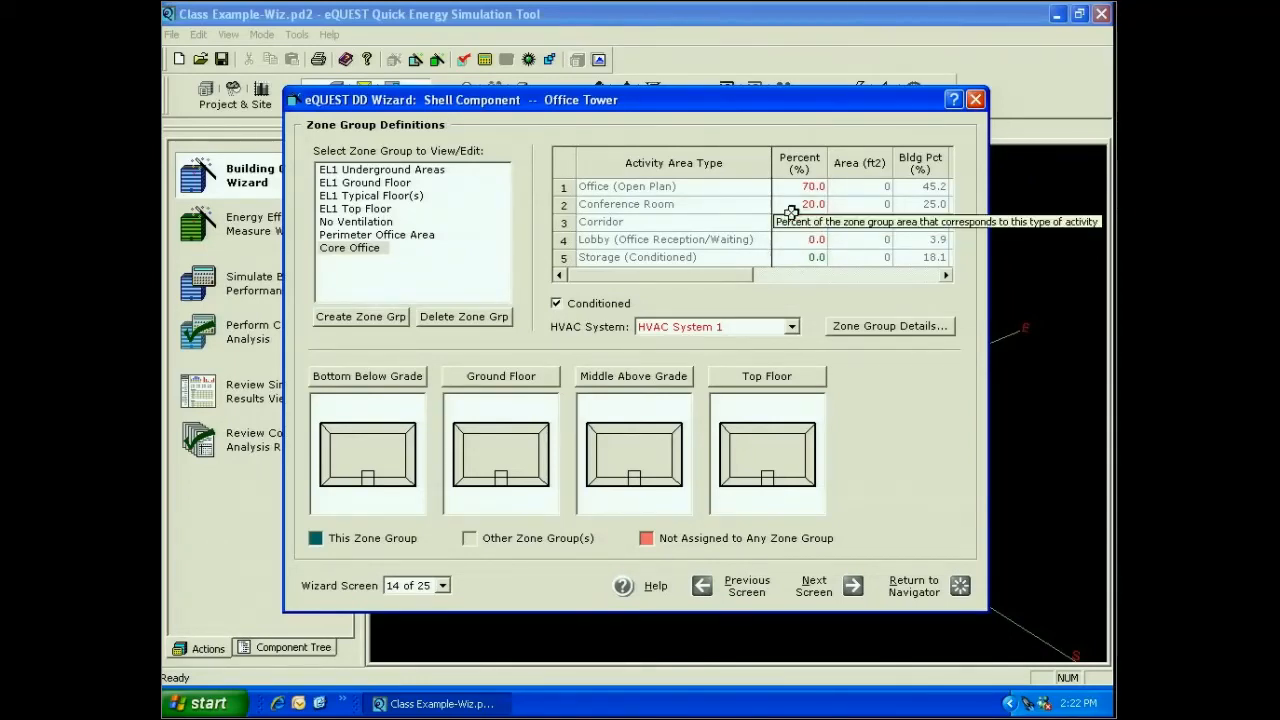
pyautogui.click(790, 222)
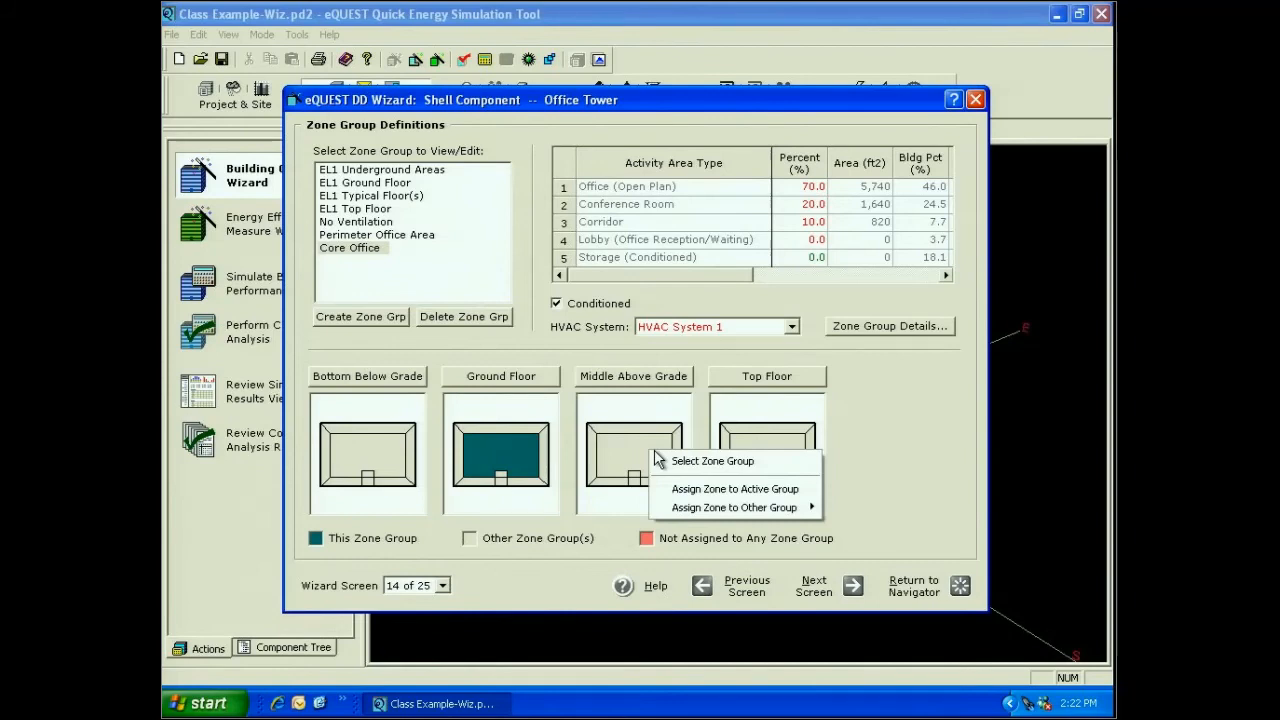
pyautogui.click(735, 489)
pyautogui.click(778, 467)
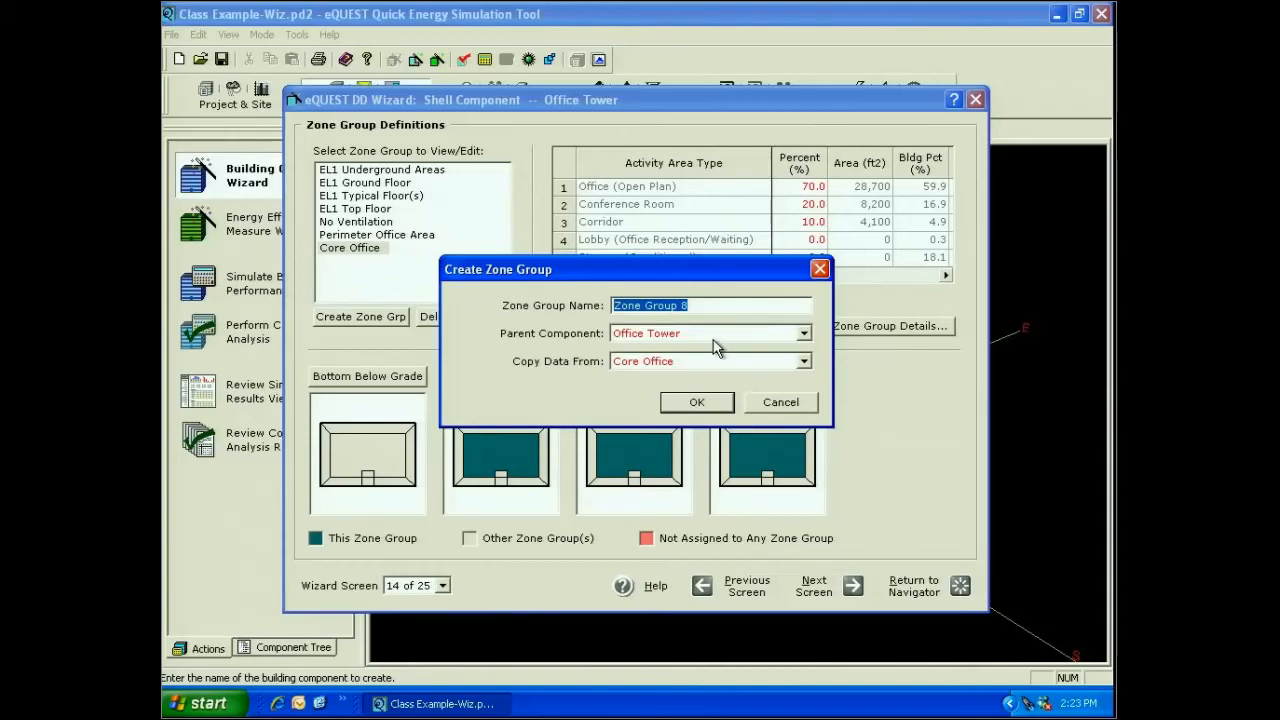
# Step: Create a Lobby zone group copied from Core Office and assign the Ground Floor's small entry zone to it
pyautogui.write('Lobby')
pyautogui.click(672, 404)
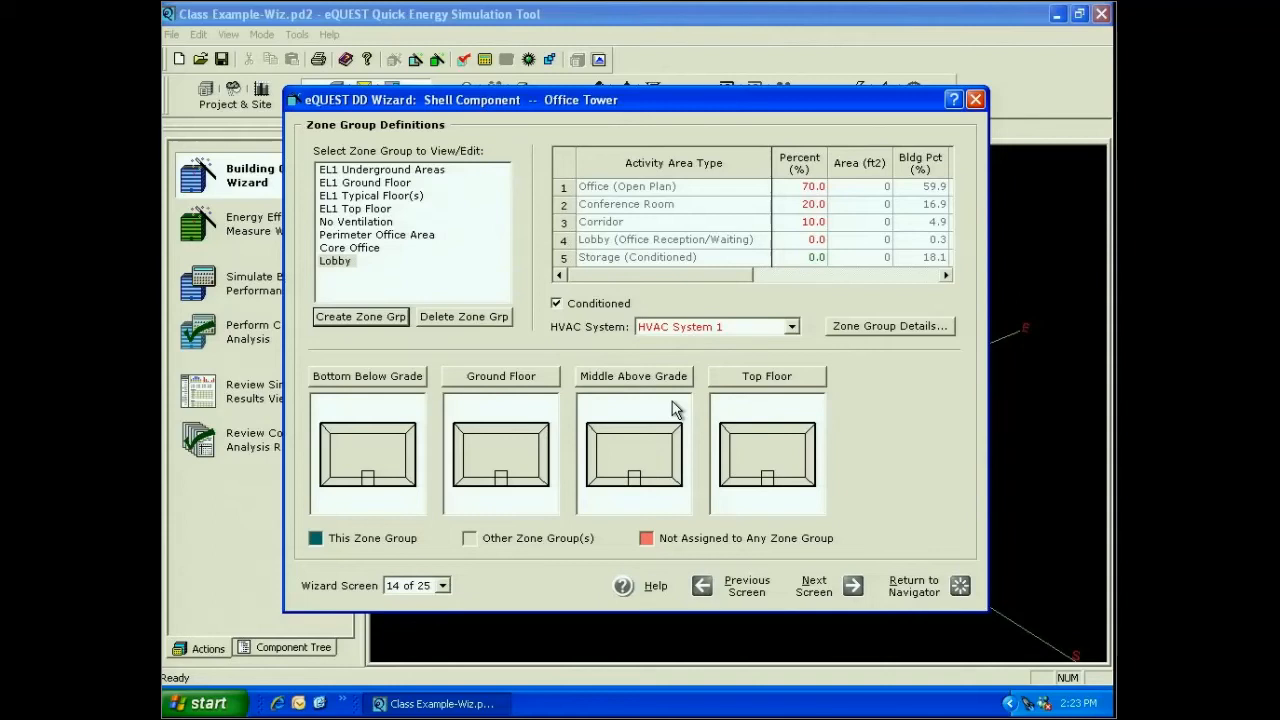
pyautogui.rightClick(500, 479)
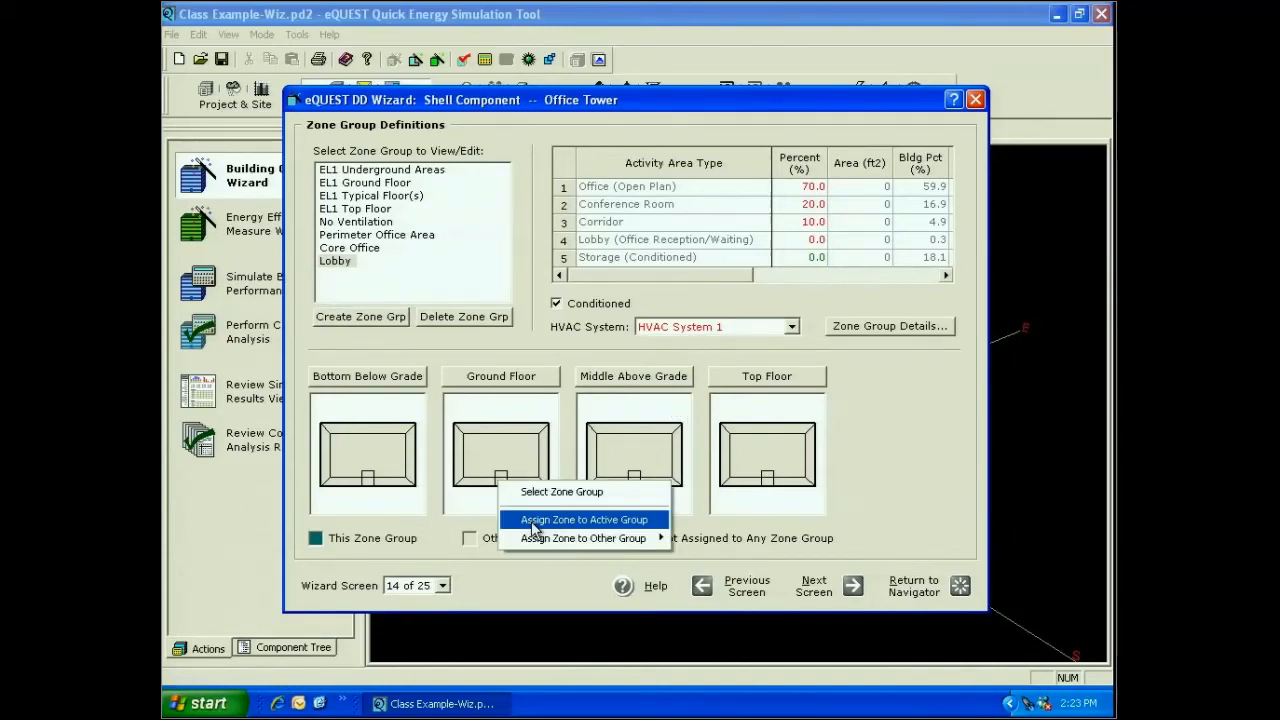
pyautogui.click(584, 520)
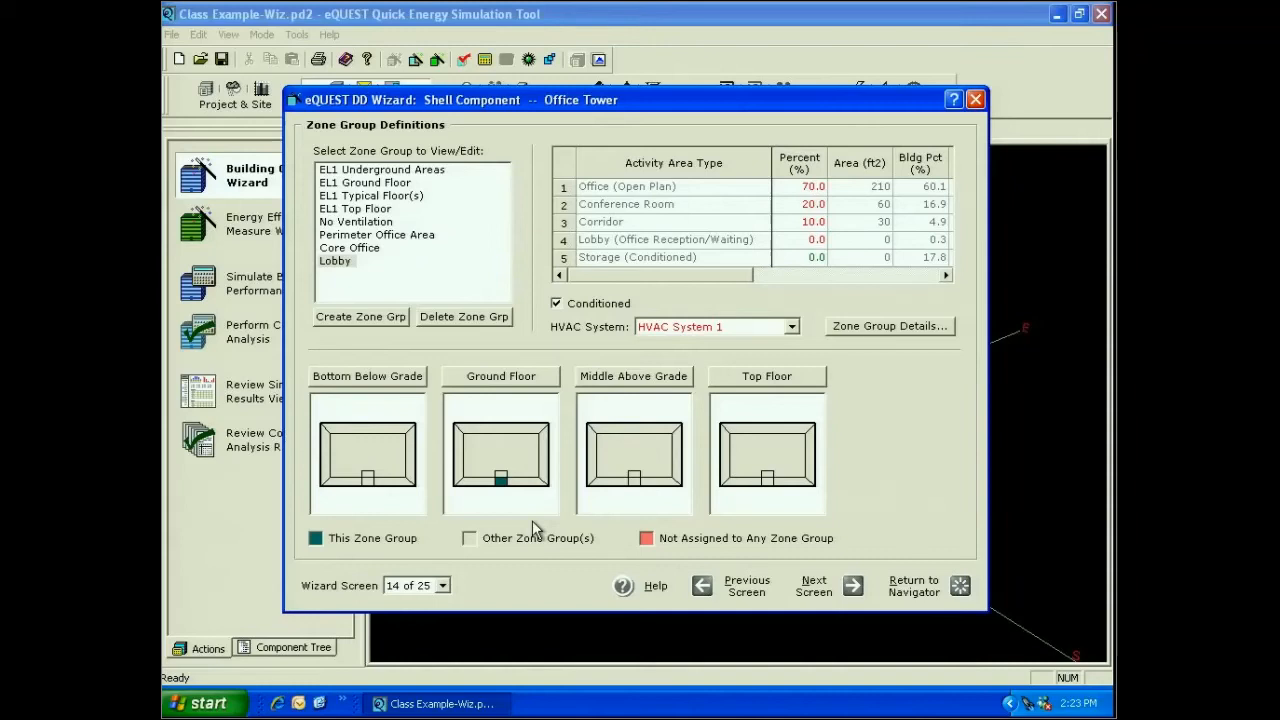
# Step: Assign all remaining Bottom Below Grade zones, both core and perimeter, to the No Ventilation group
pyautogui.click(352, 223)
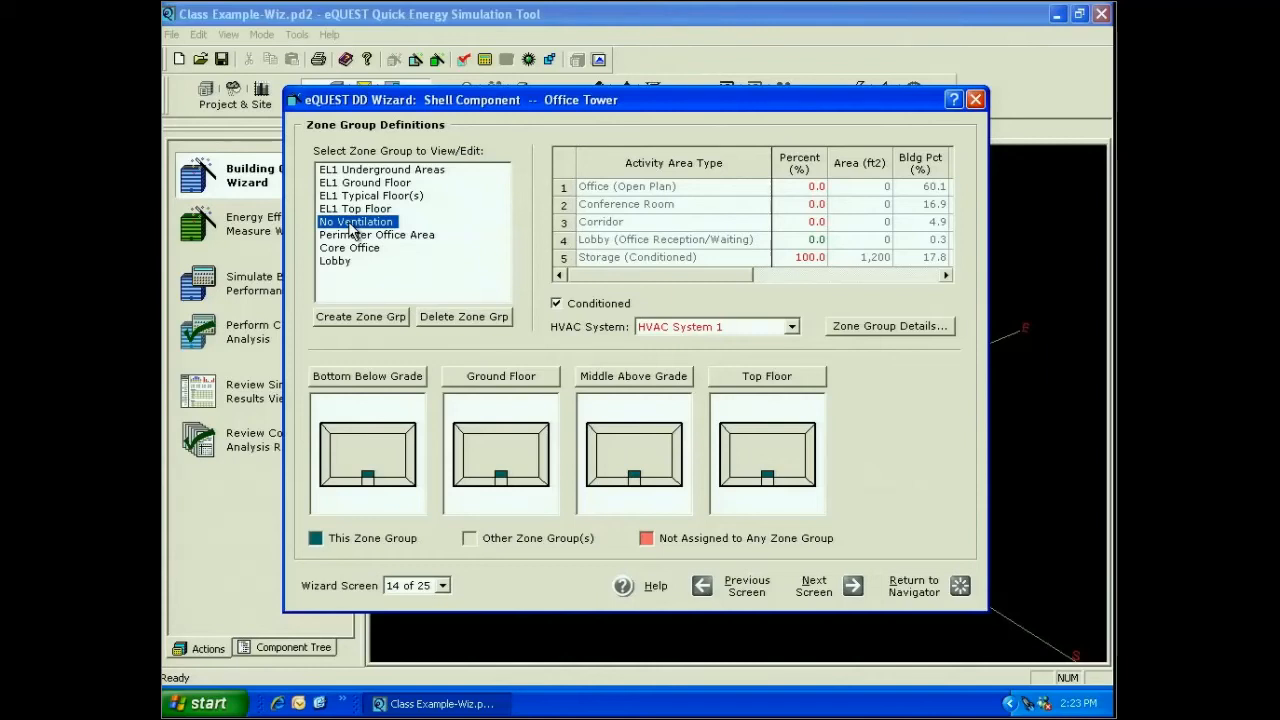
pyautogui.rightClick(382, 426)
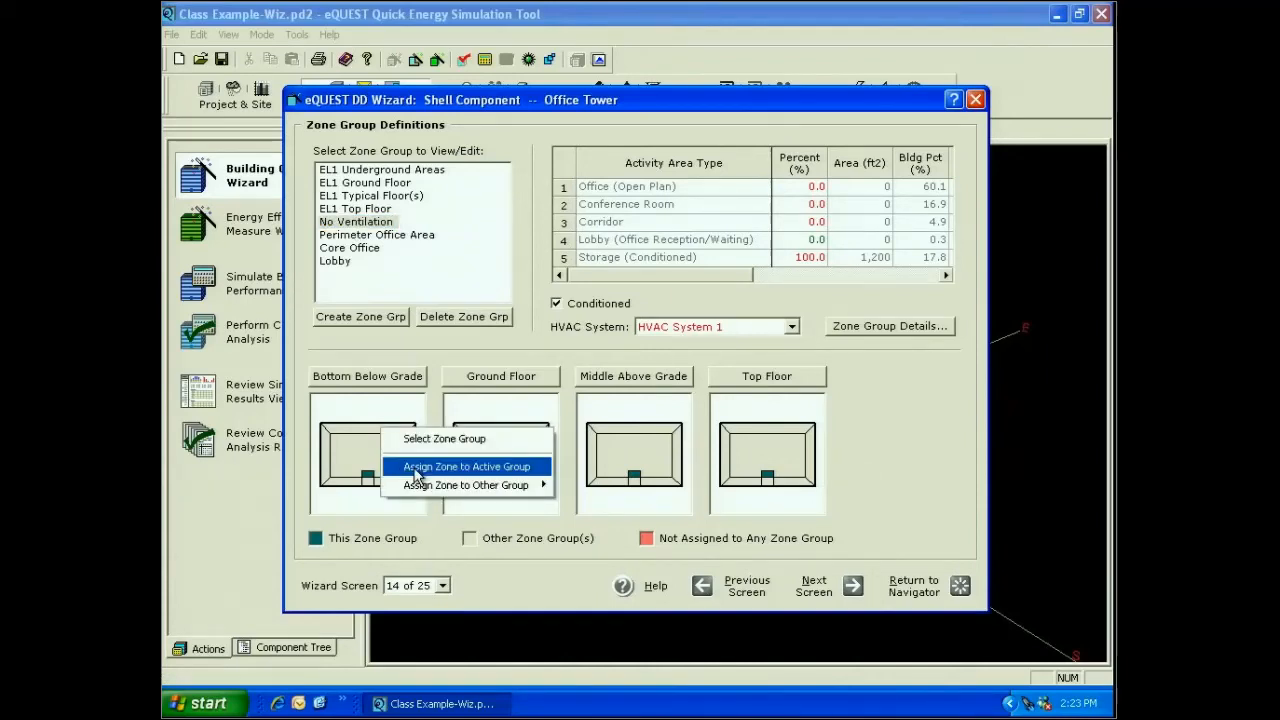
pyautogui.click(414, 470)
pyautogui.rightClick(391, 481)
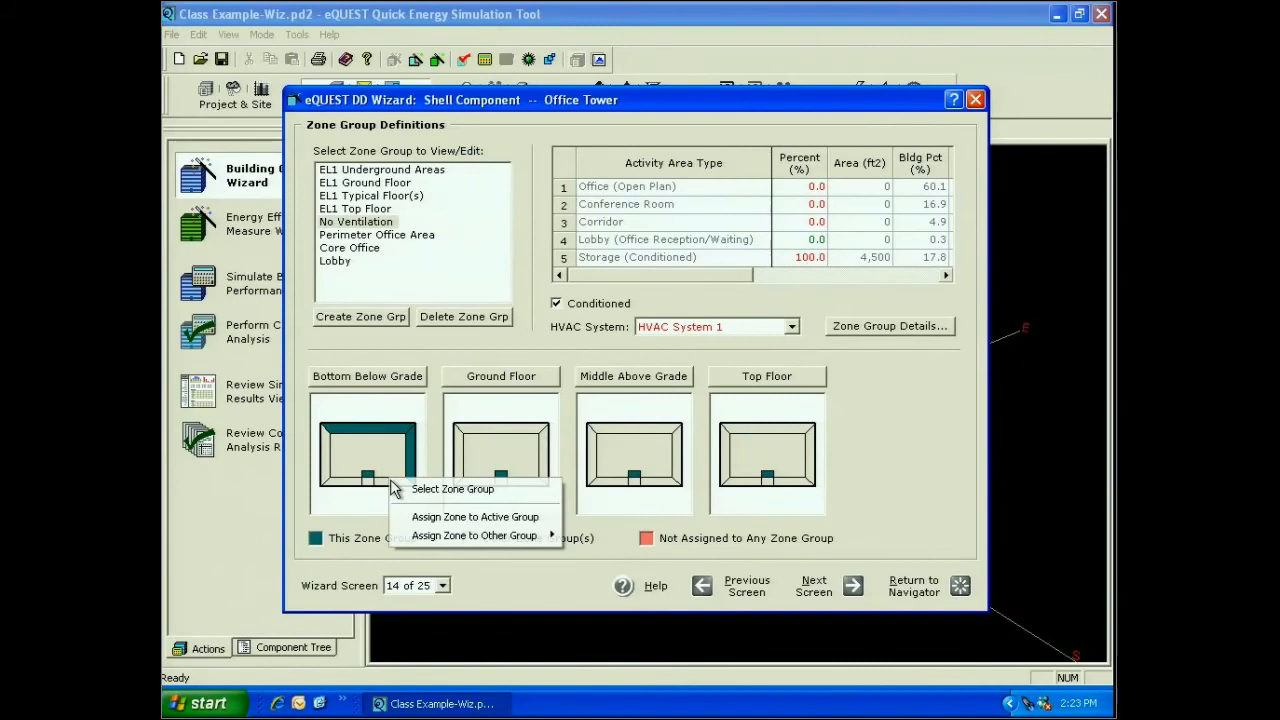
pyautogui.click(410, 516)
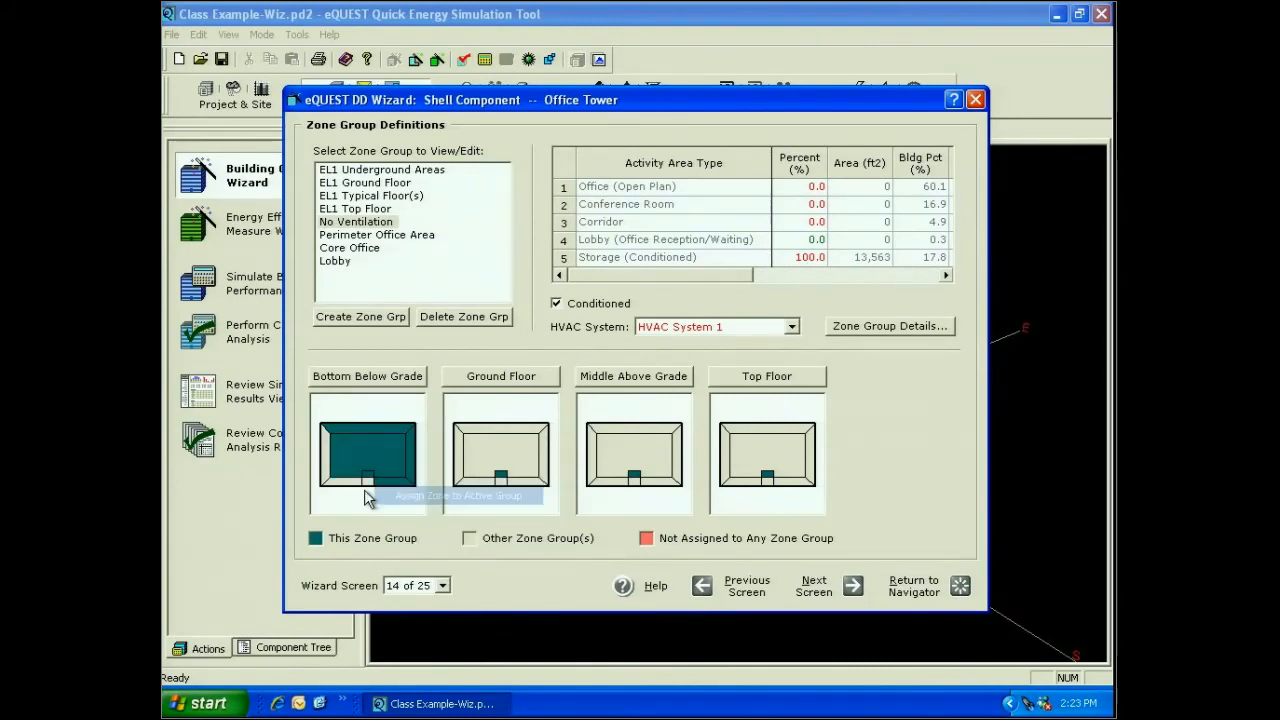
pyautogui.click(368, 480)
pyautogui.rightClick(368, 482)
pyautogui.click(326, 462)
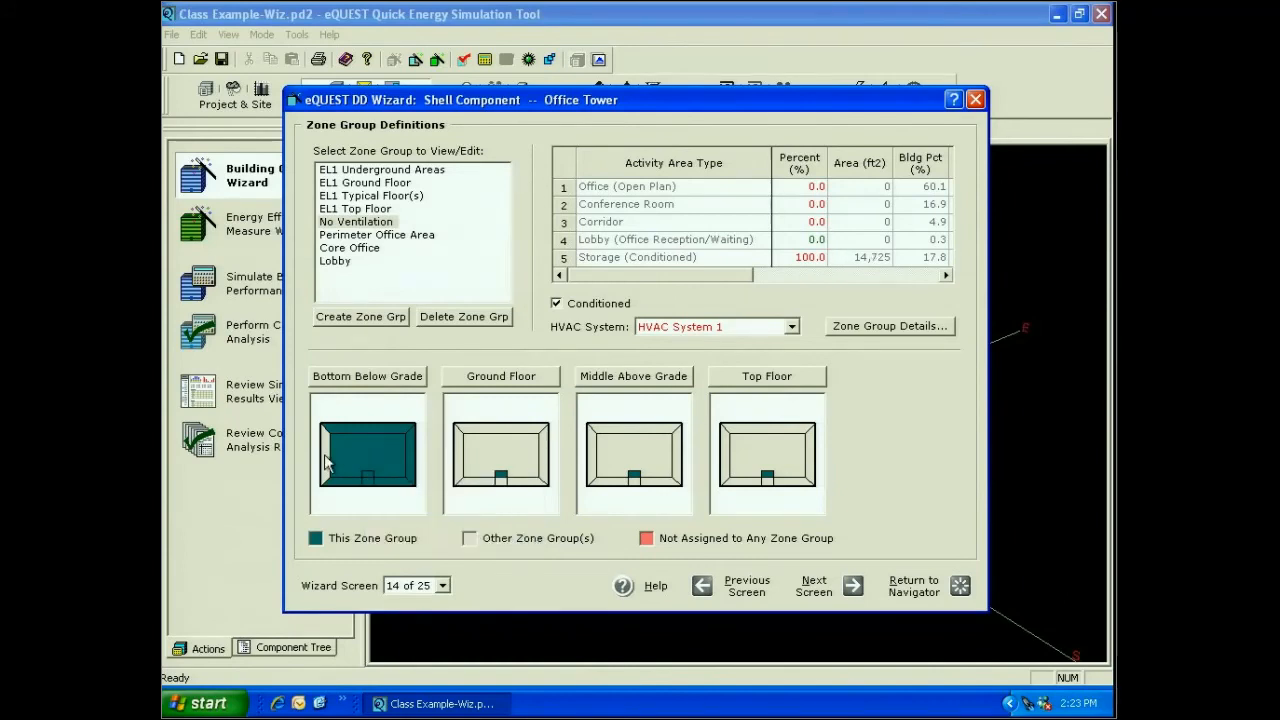
pyautogui.click(326, 462)
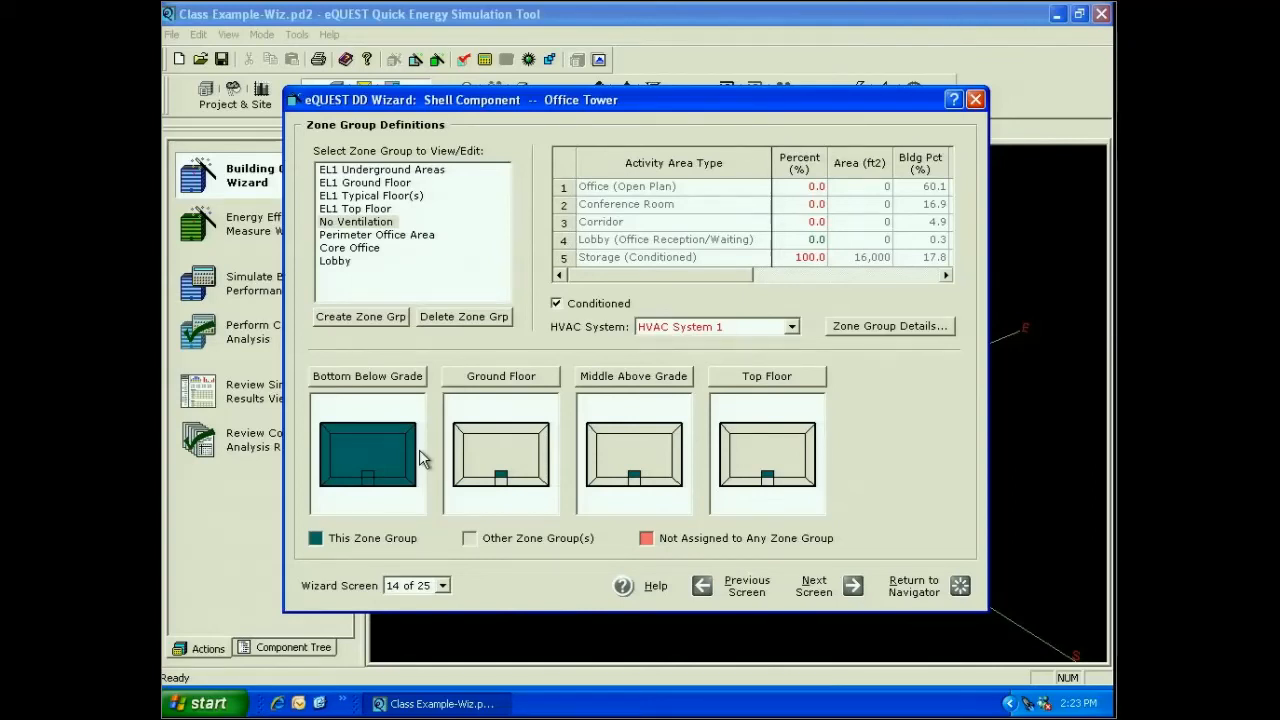
# Step: Check the zones of the Perimeter Office Area, Core Office and Lobby groups, and assign the Top Floor's small entry zone to Perimeter Office Area
pyautogui.click(343, 236)
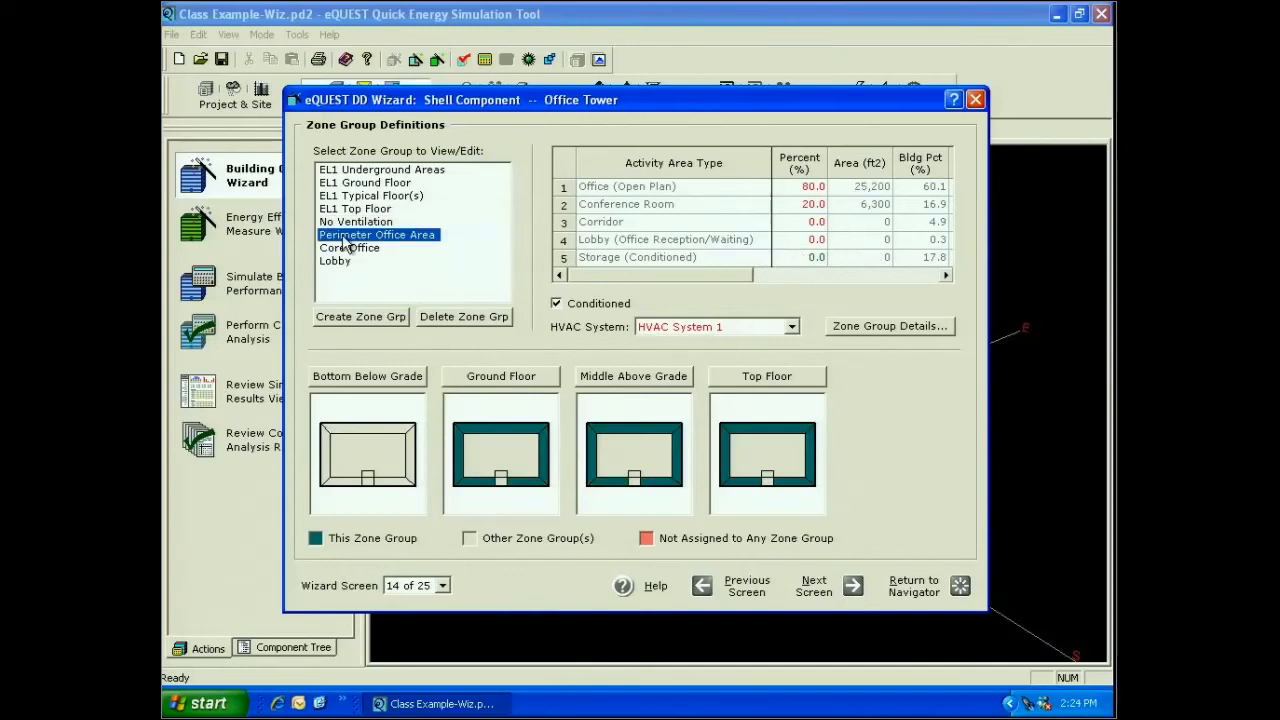
pyautogui.click(345, 248)
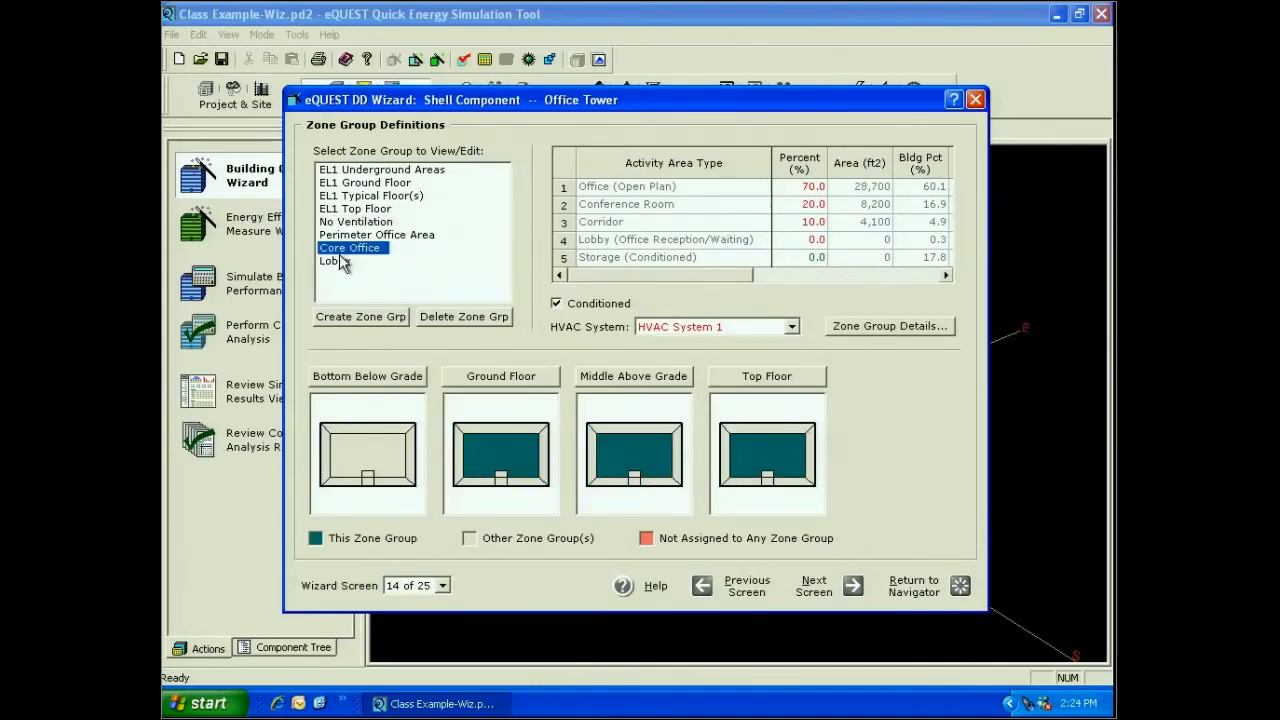
pyautogui.click(337, 262)
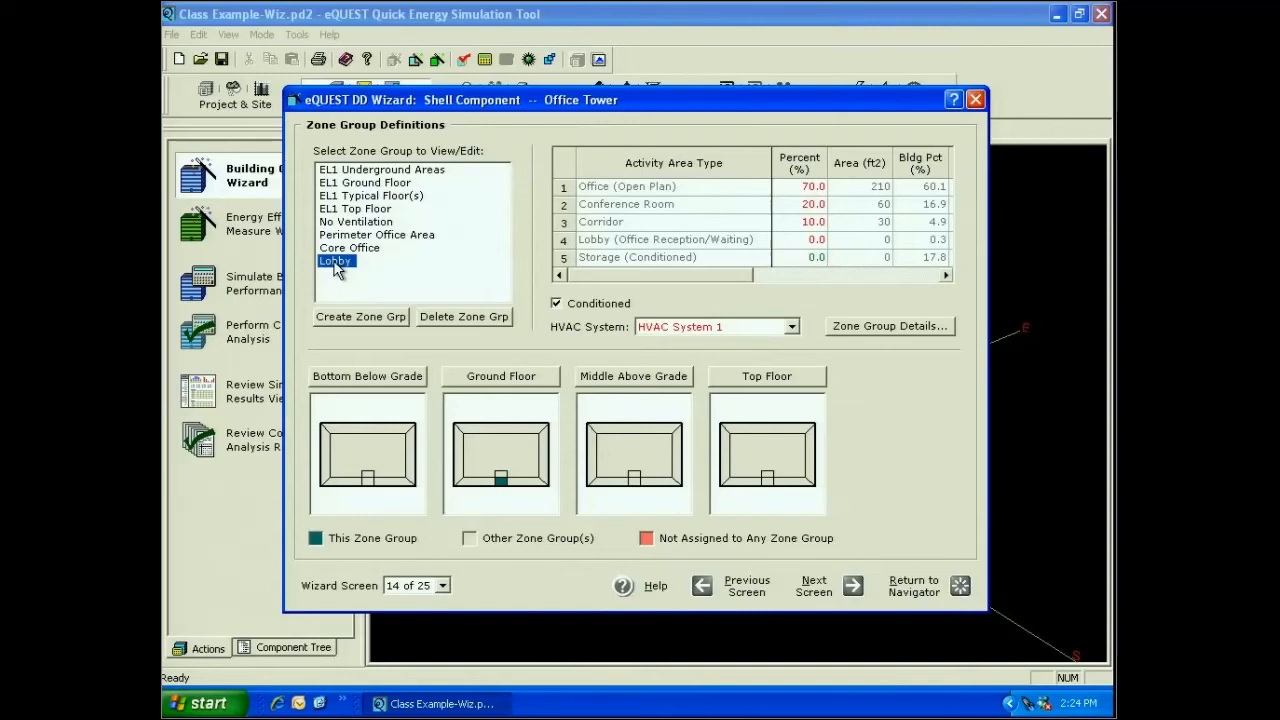
pyautogui.click(767, 376)
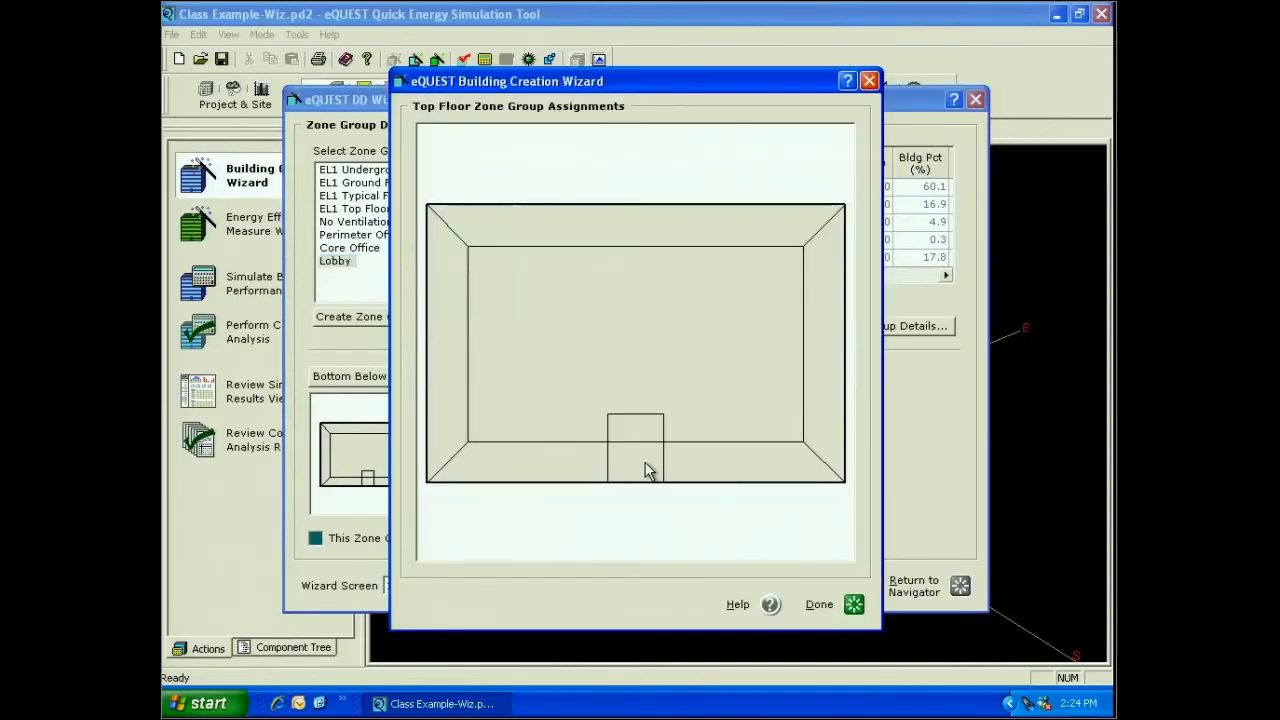
pyautogui.rightClick(640, 470)
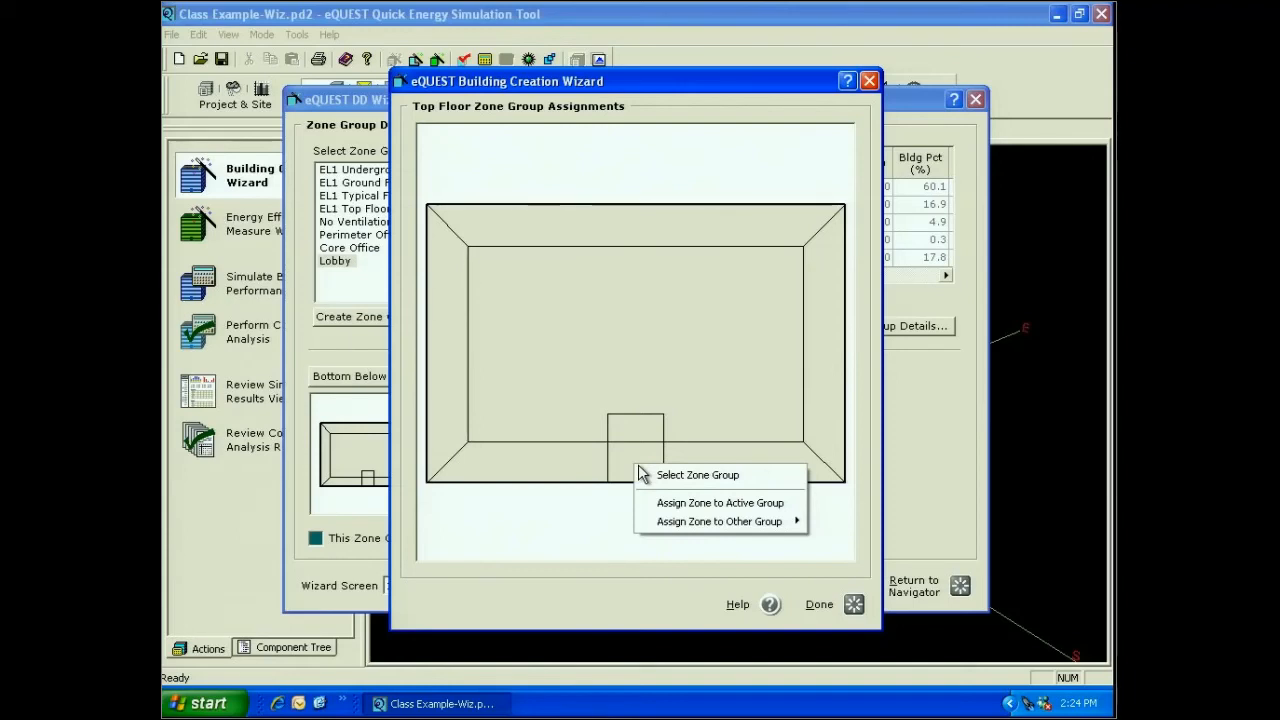
pyautogui.moveTo(752, 533)
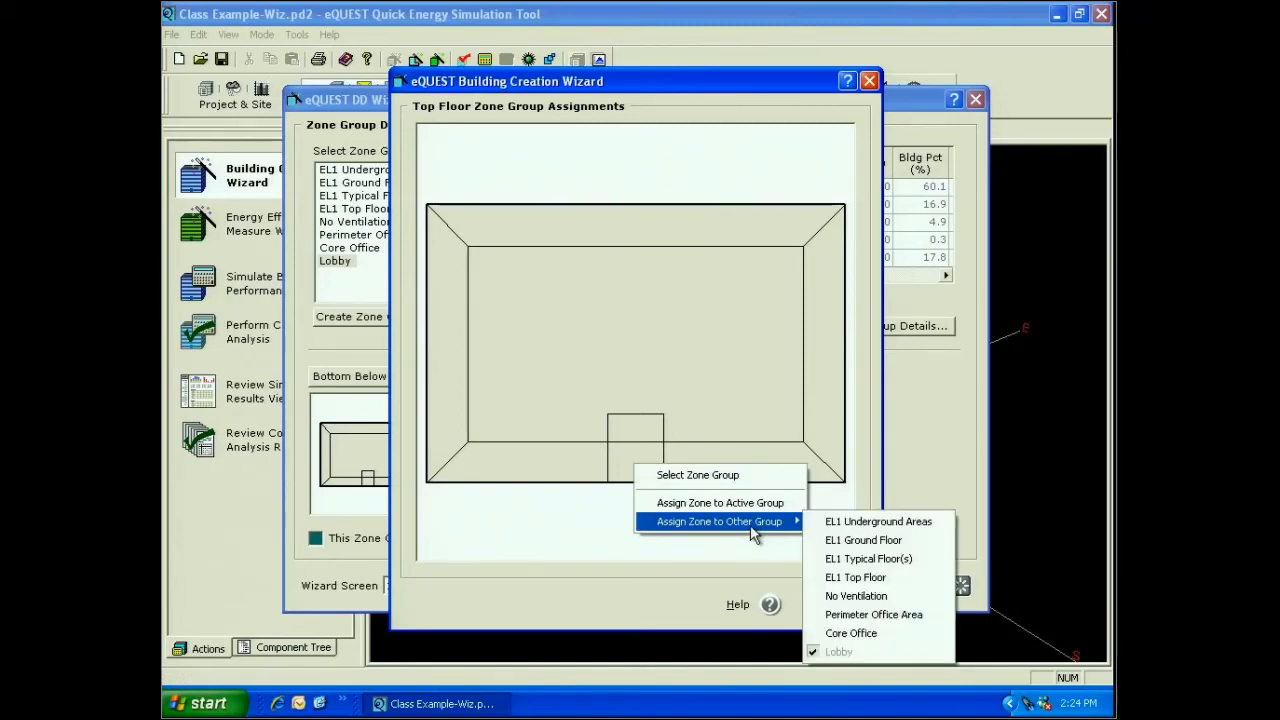
pyautogui.click(895, 617)
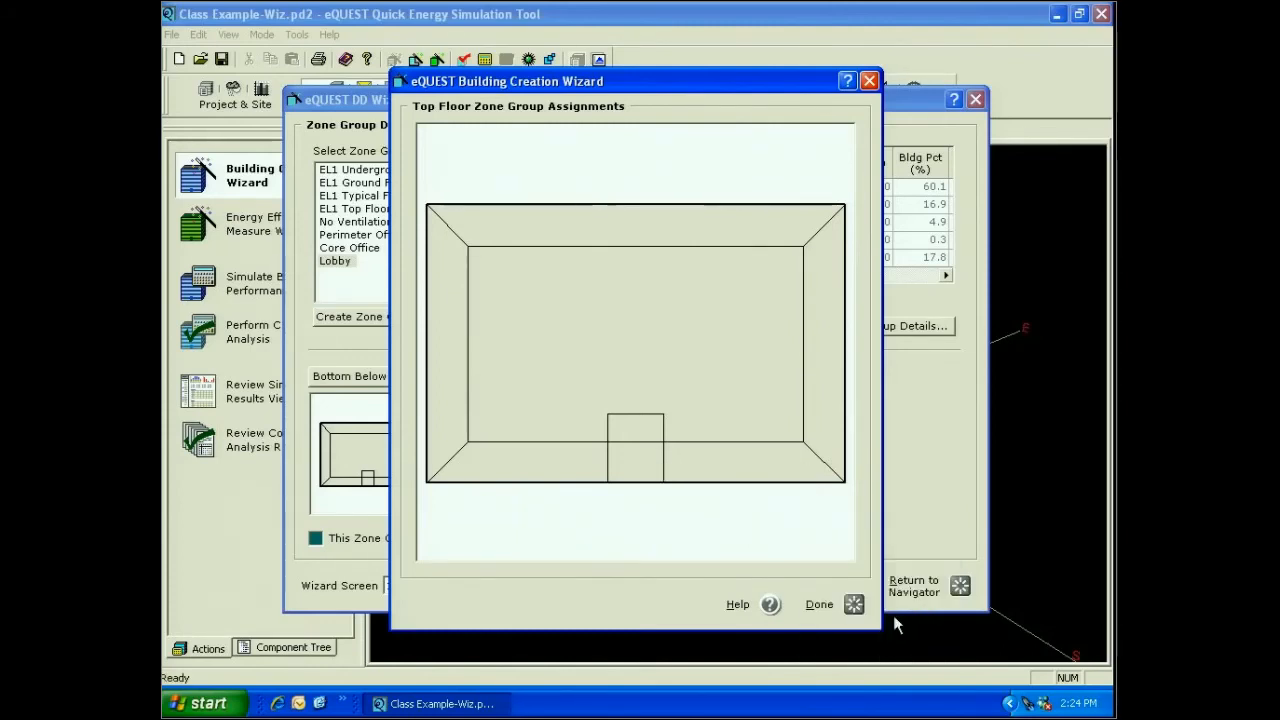
pyautogui.click(816, 605)
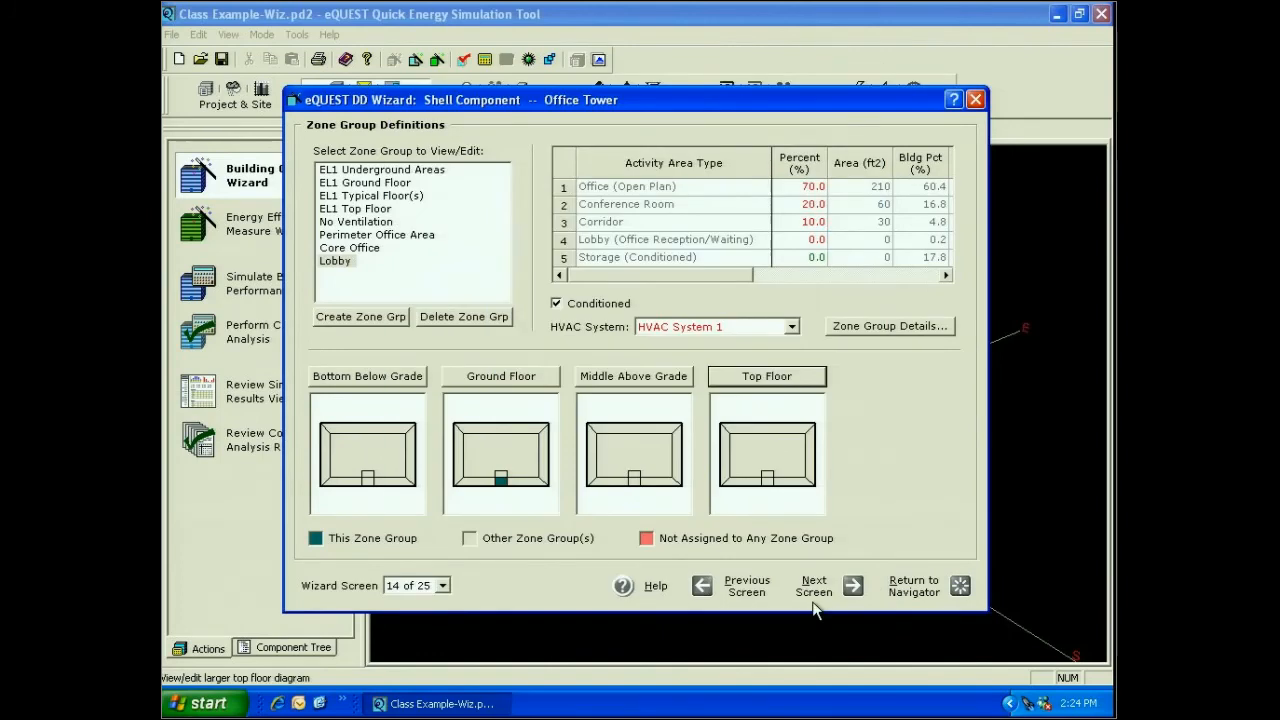
# Step: Assign the Middle Above Grade floor's small entry zone to the Perimeter Office Area group in the enlarged floor diagram
pyautogui.click(634, 377)
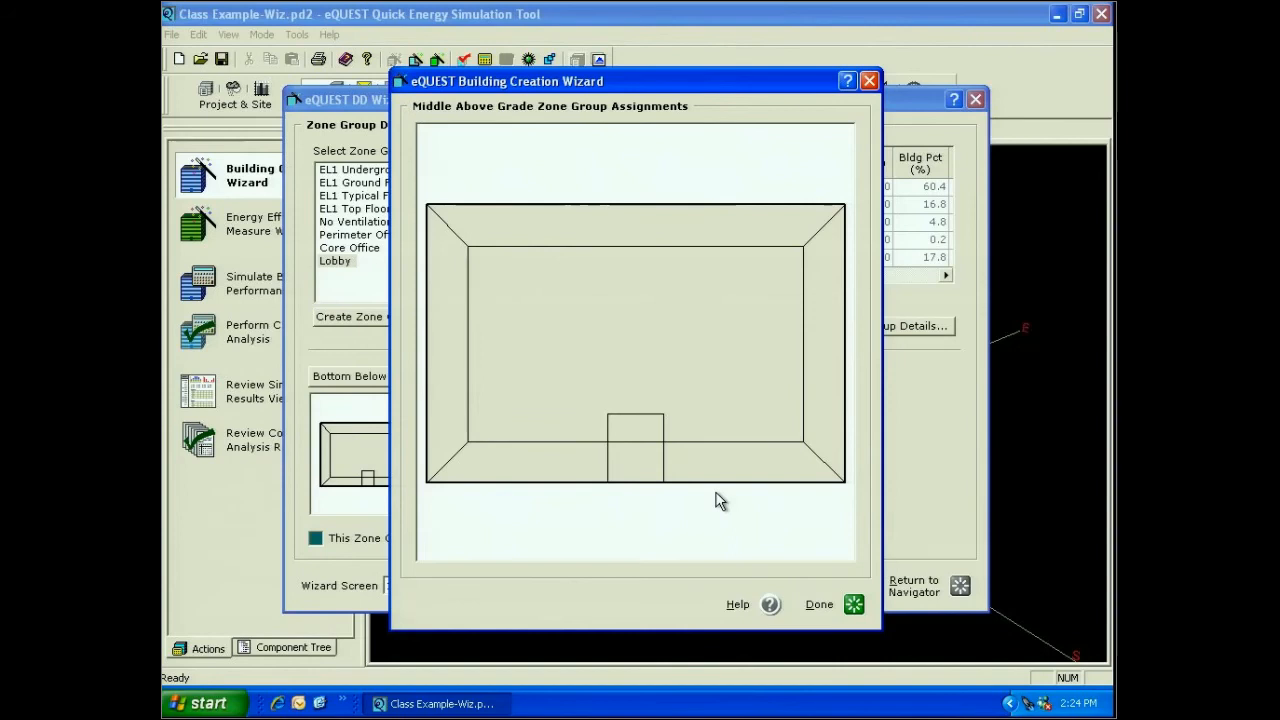
pyautogui.rightClick(636, 455)
pyautogui.moveTo(720, 512)
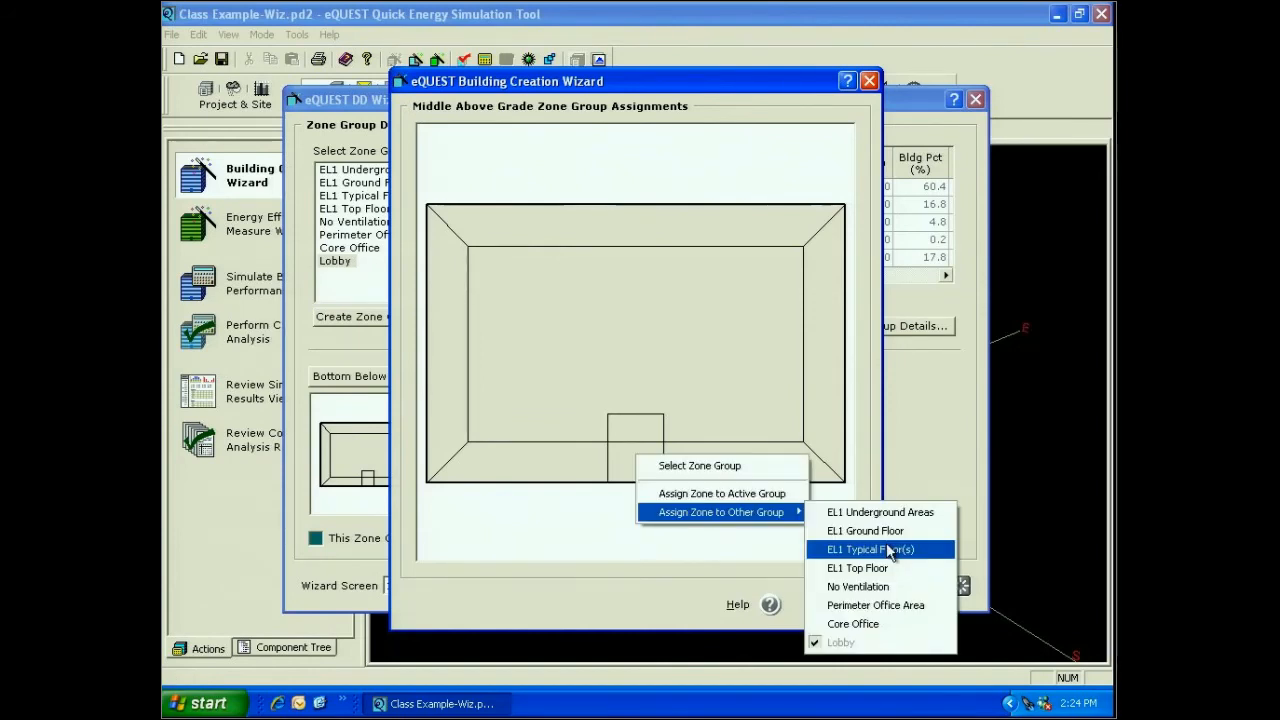
pyautogui.click(876, 605)
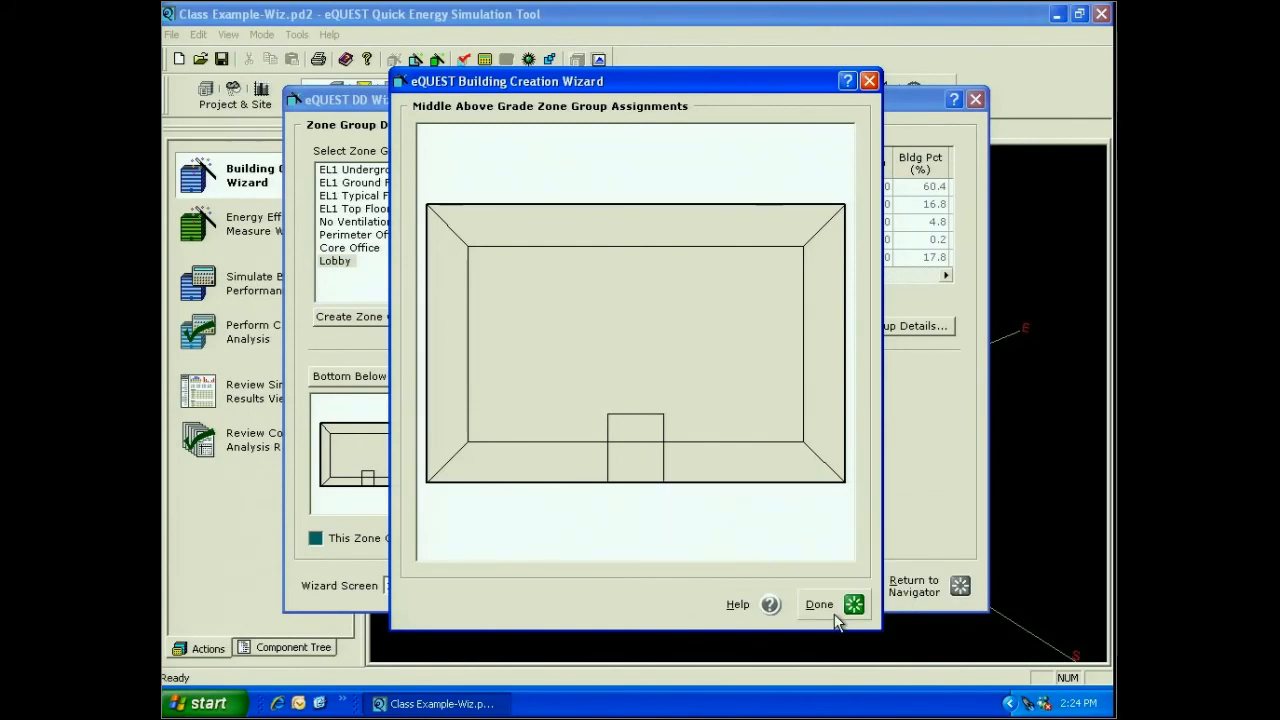
# Step: Close the enlarged floor diagram and check the zone assignments of the EL1 Underground Areas, Ground Floor, Typical Floor(s) and Top Floor groups
pyautogui.click(819, 605)
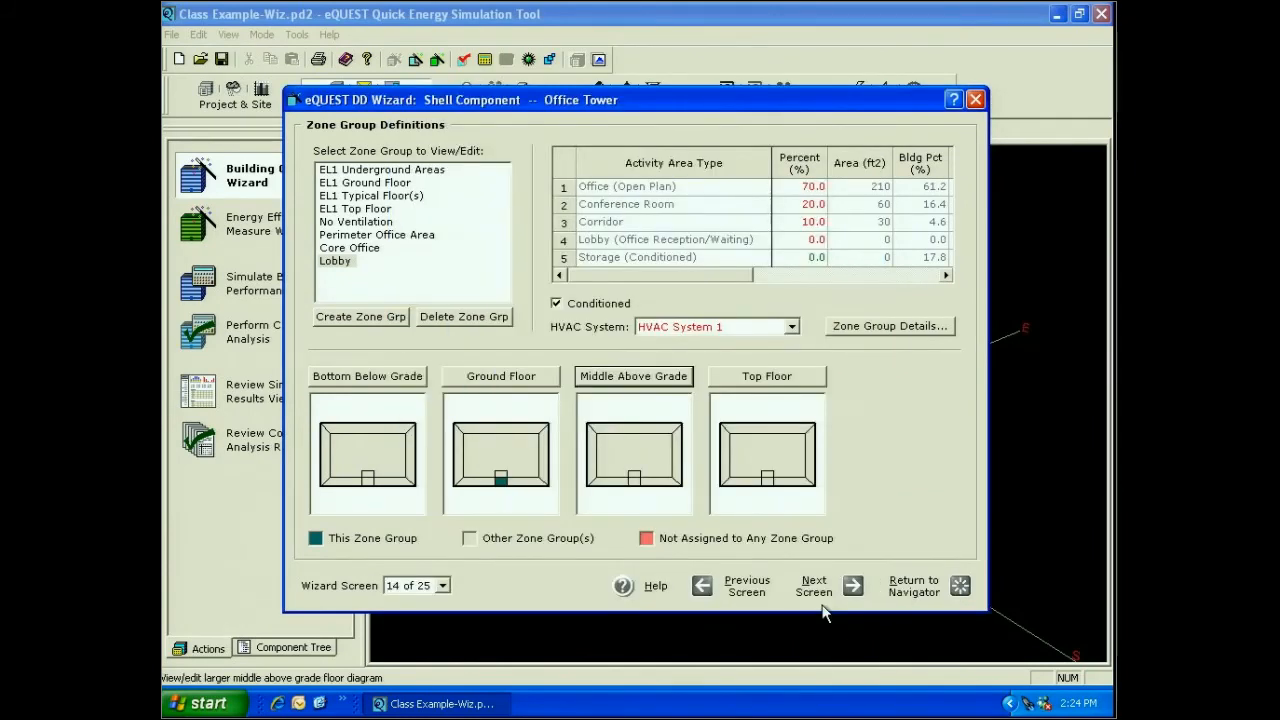
pyautogui.click(355, 171)
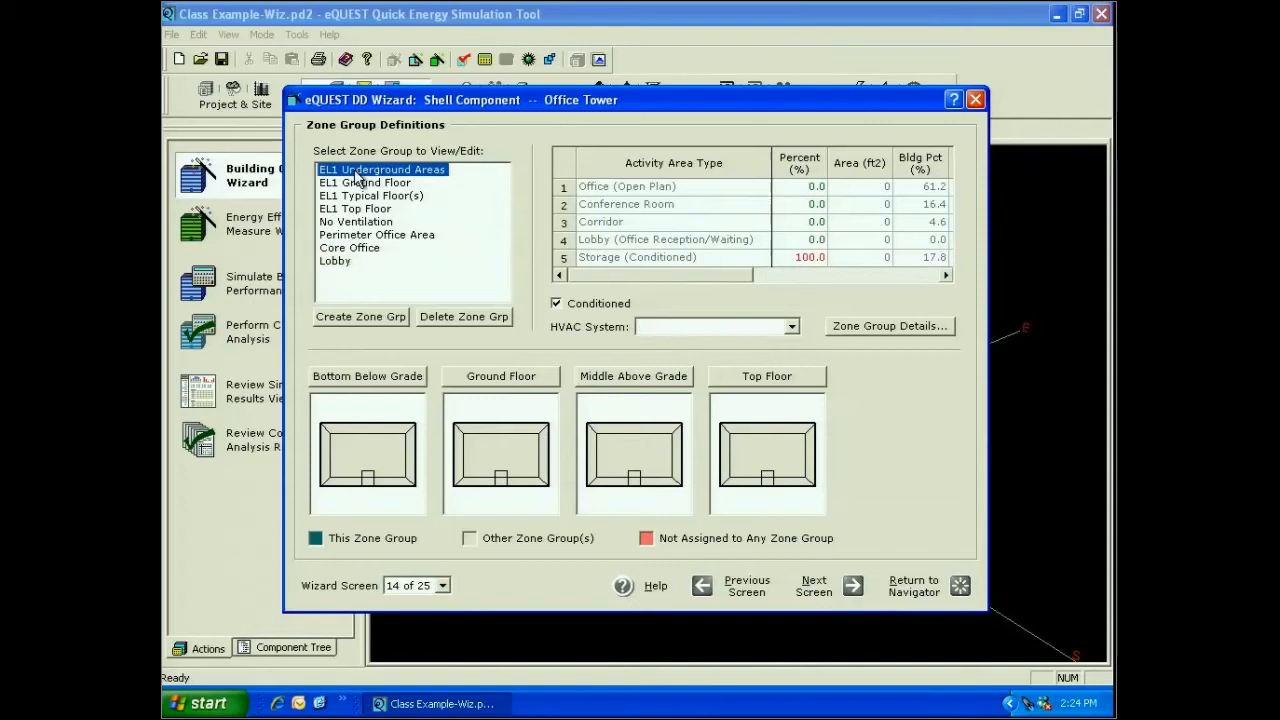
pyautogui.click(360, 183)
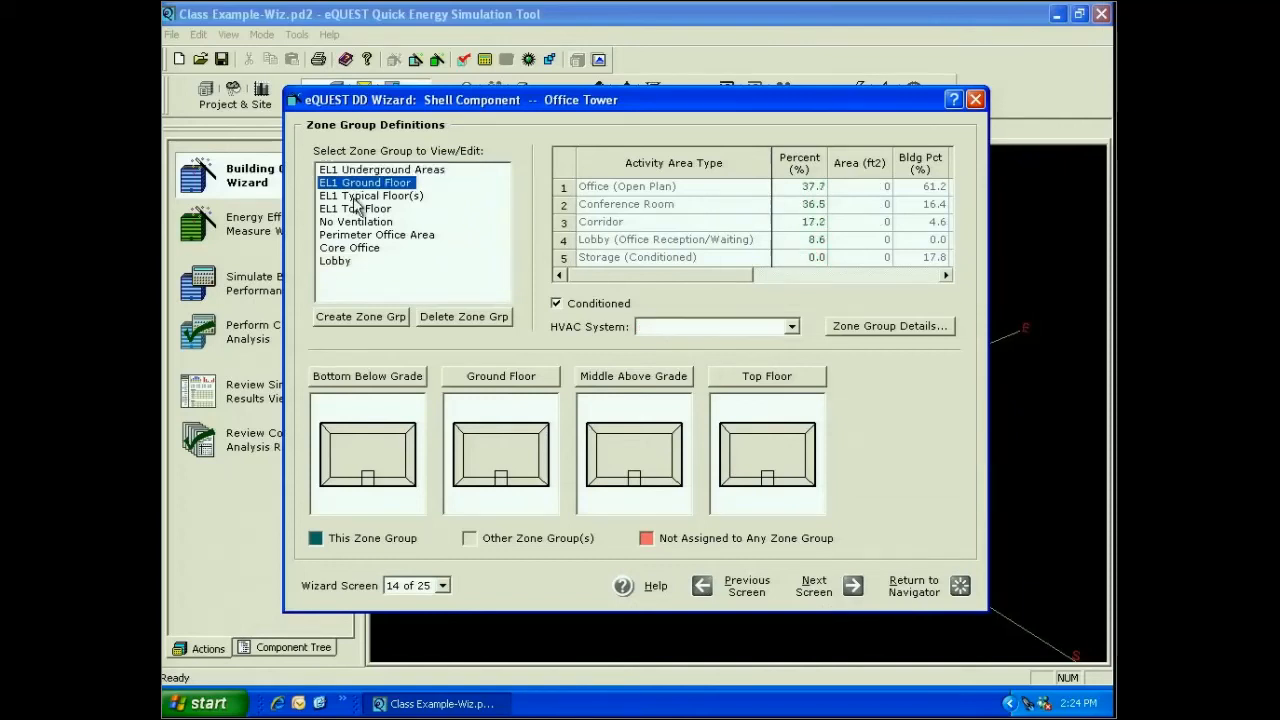
pyautogui.click(357, 196)
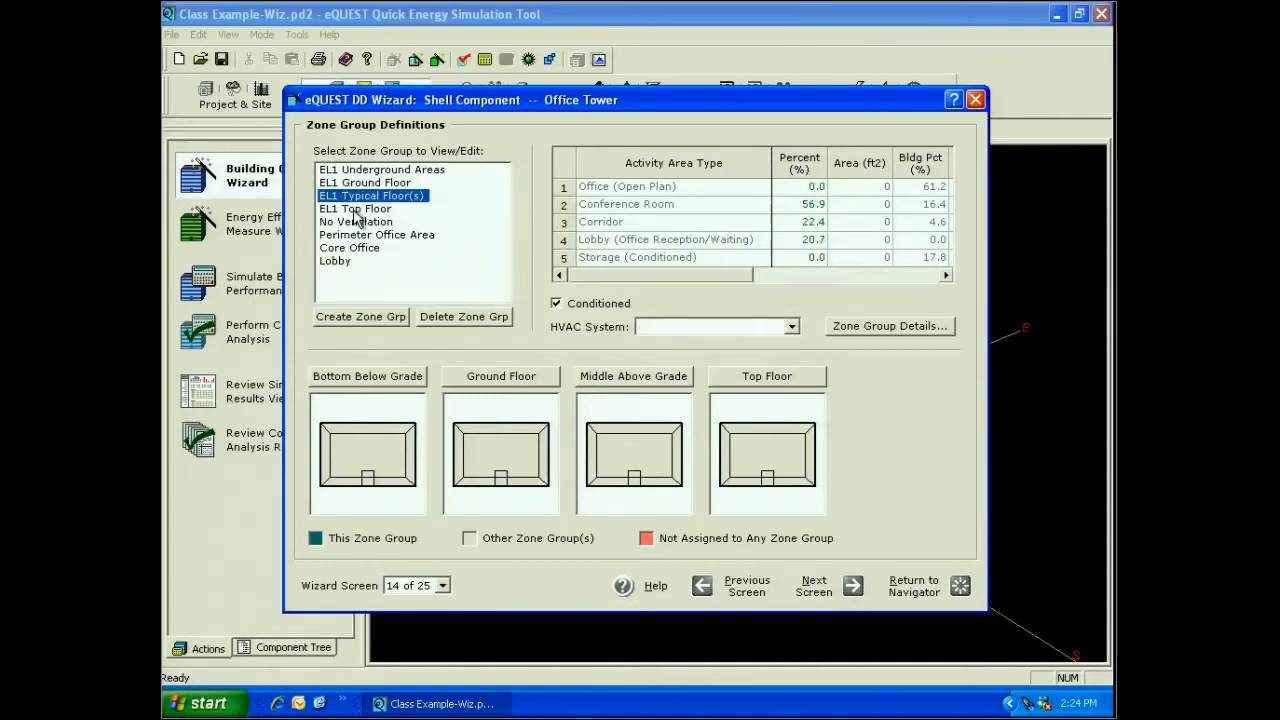
pyautogui.click(357, 209)
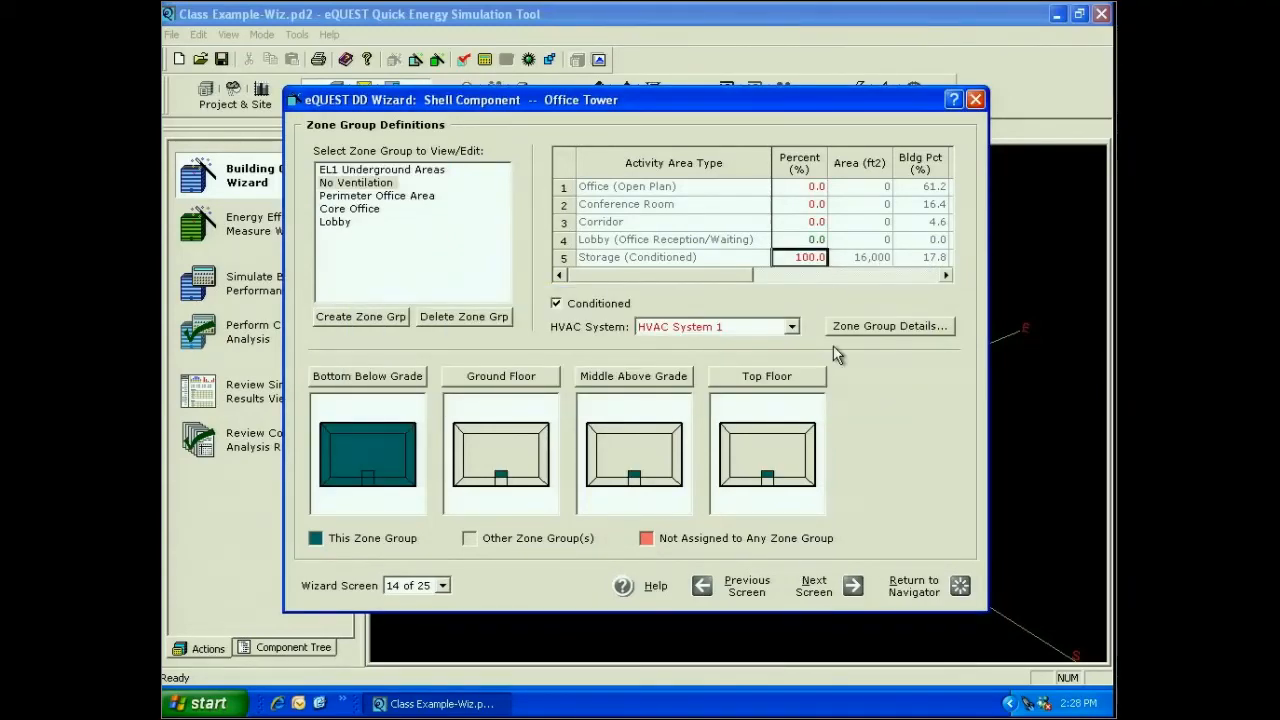
# Step: Look up the item help for the Storage (Conditioned) percentage in the No Ventilation zone group and dismiss the notice
pyautogui.rightClick(812, 259)
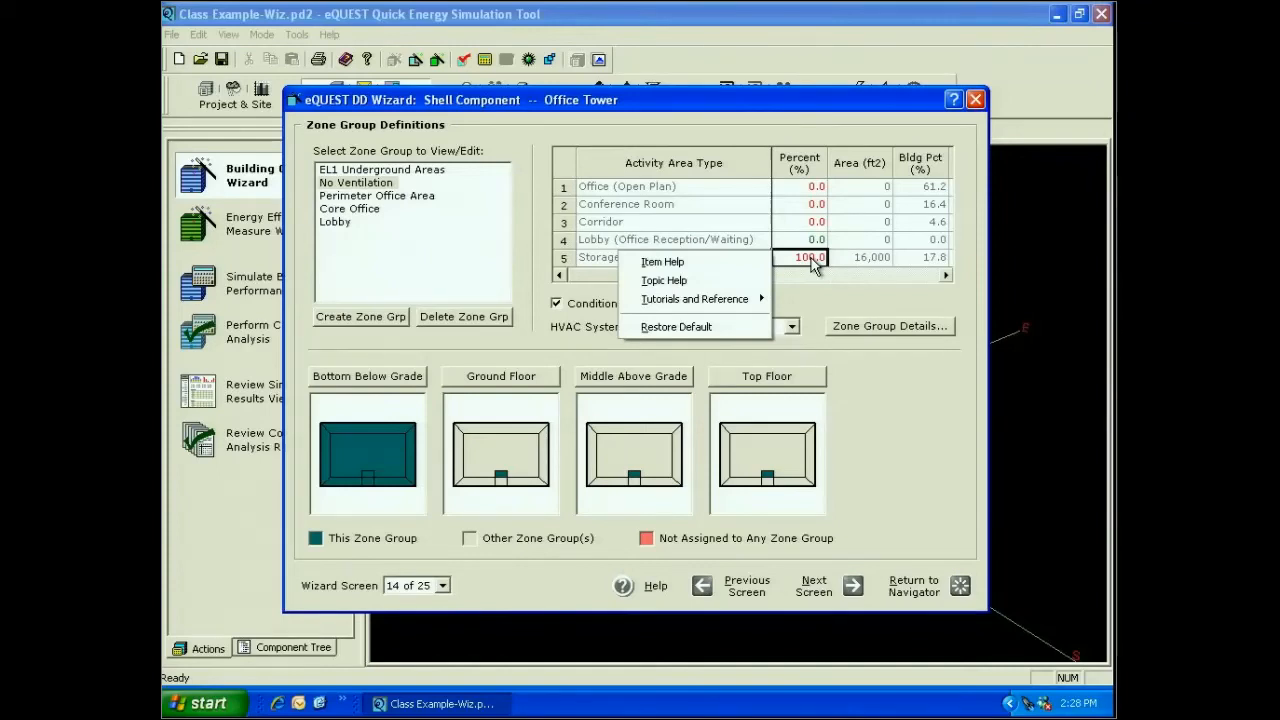
pyautogui.click(688, 266)
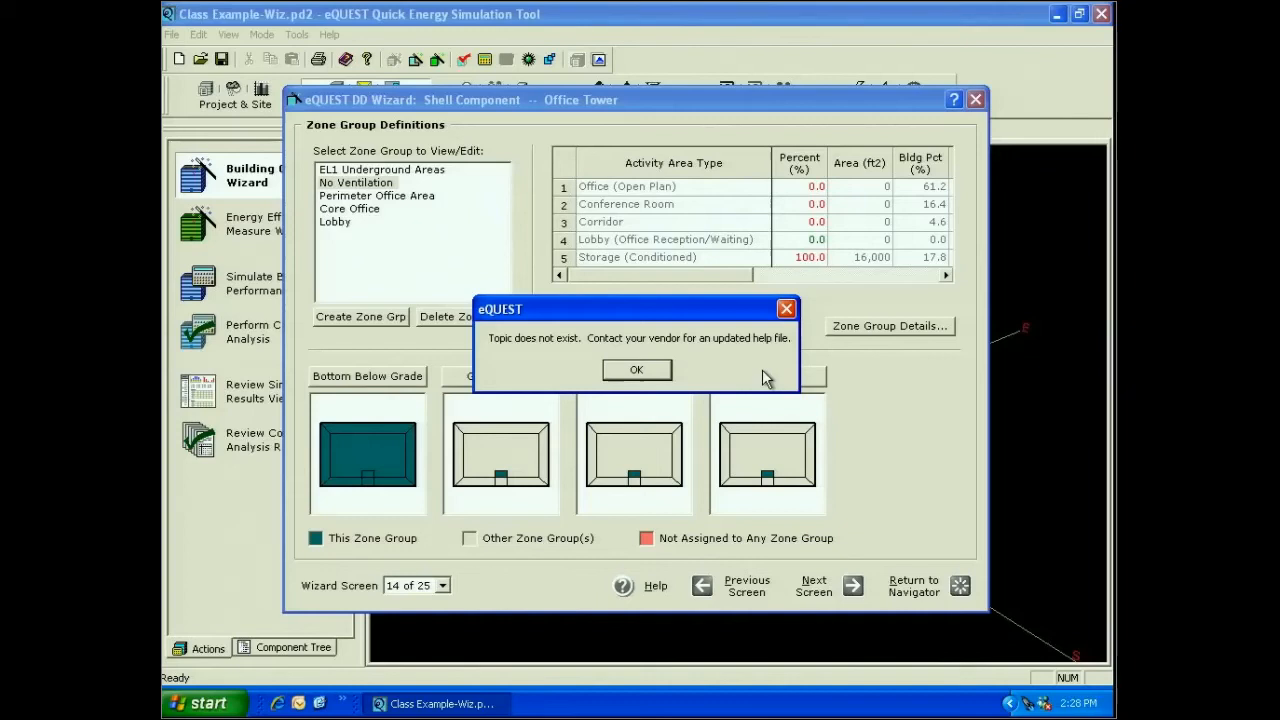
pyautogui.press('Return')
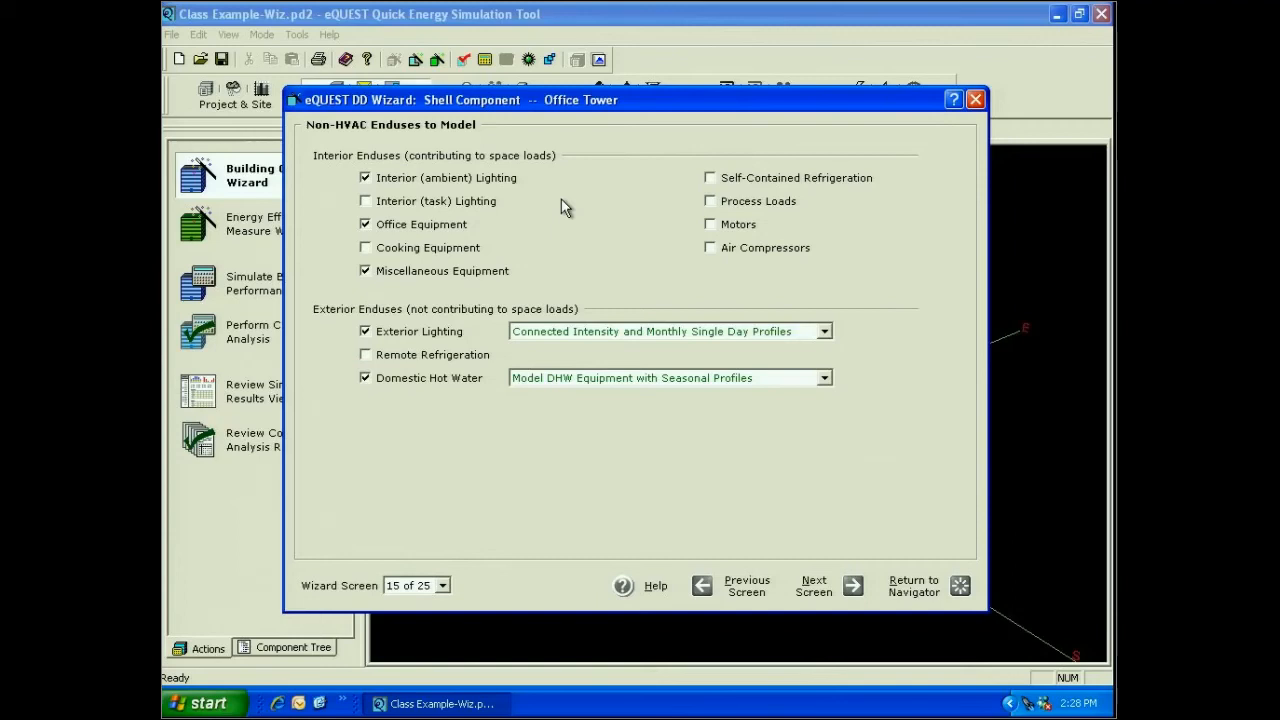
# Step: Check the list of wizard screens and enable the Interior (task) Lighting, Cooking Equipment and Remote Refrigeration enduses
pyautogui.click(442, 586)
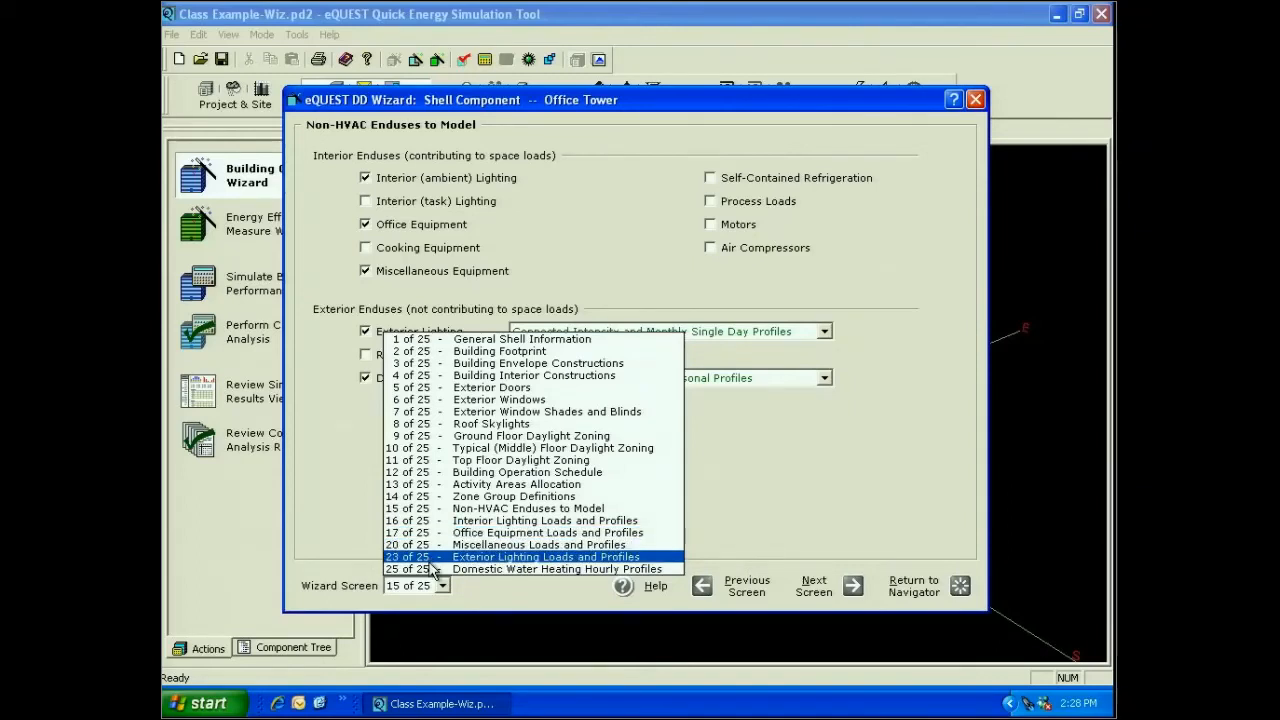
pyautogui.click(519, 292)
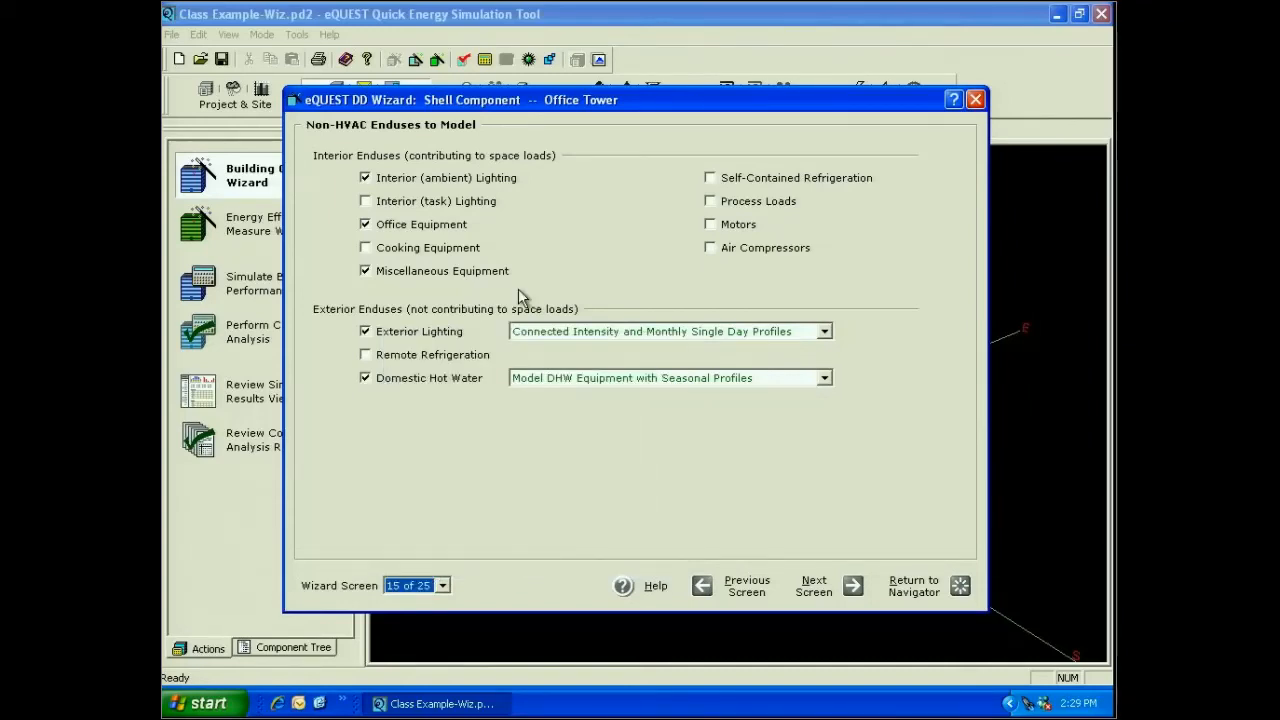
pyautogui.click(366, 202)
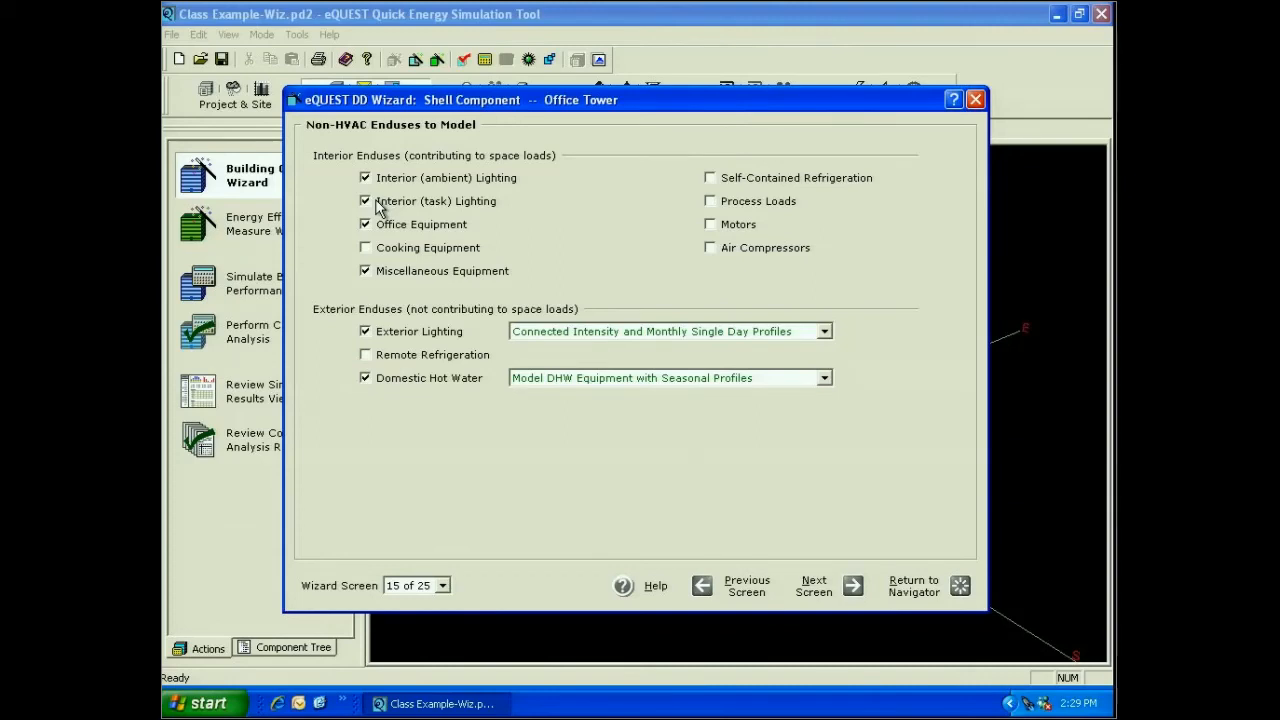
pyautogui.click(365, 247)
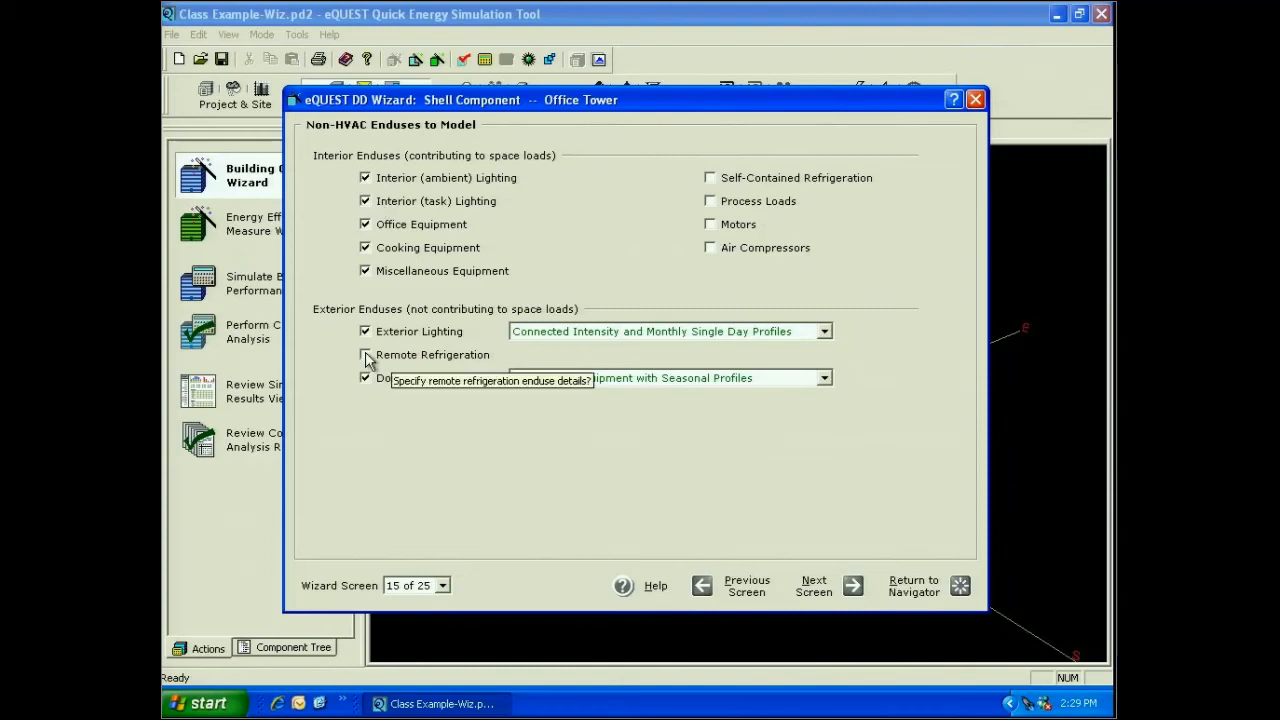
pyautogui.click(365, 355)
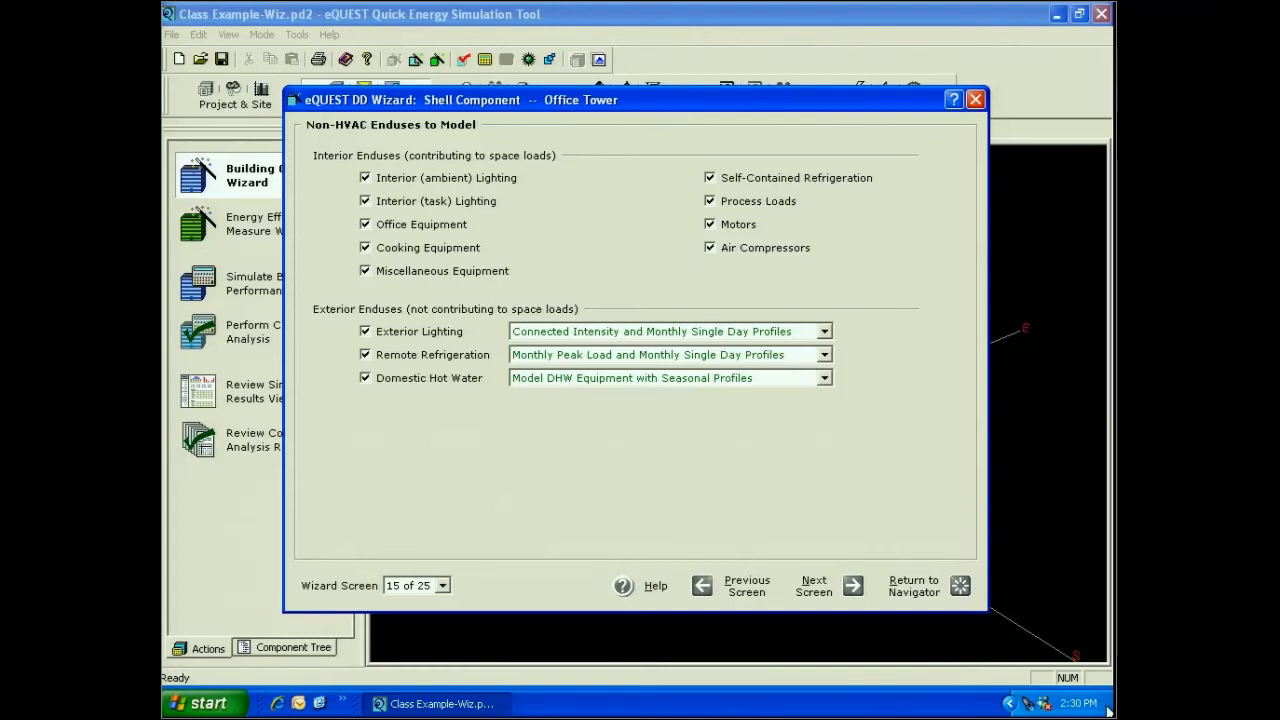
# Step: Proceed to the interior lighting loads and look up the item help for the Office (Open Plan) lighting intensity
pyautogui.click(814, 585)
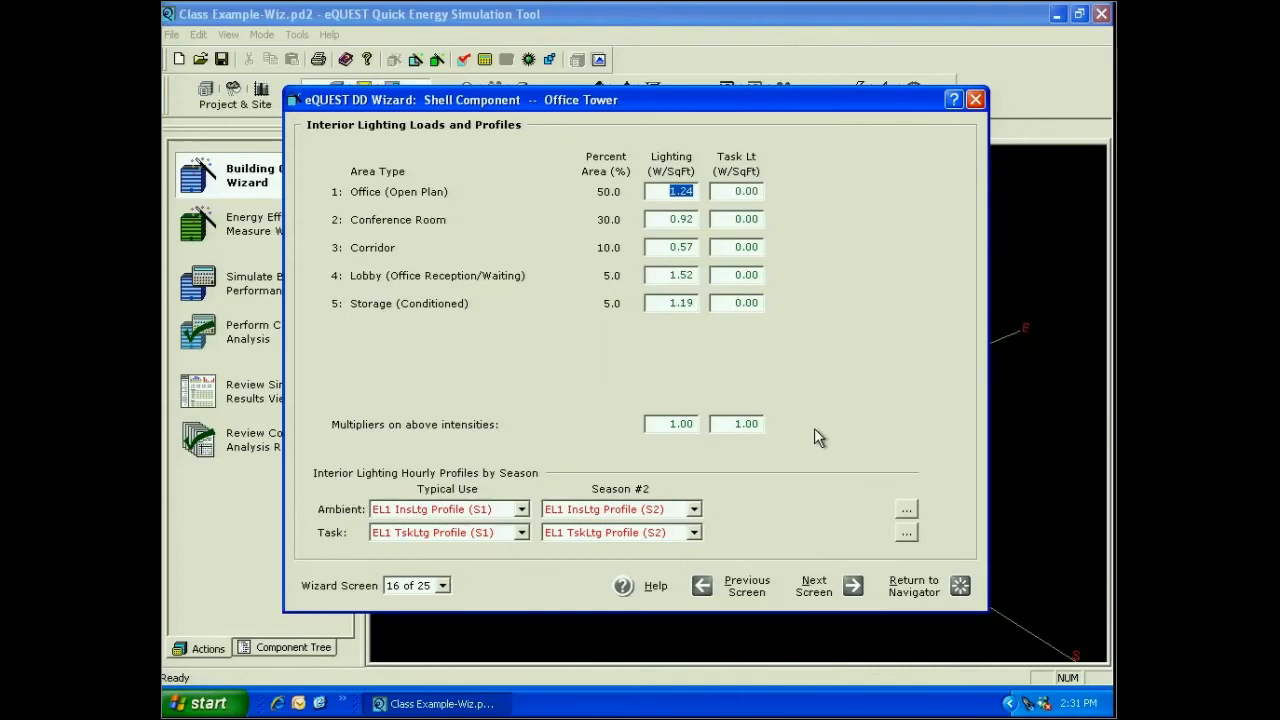
pyautogui.rightClick(662, 191)
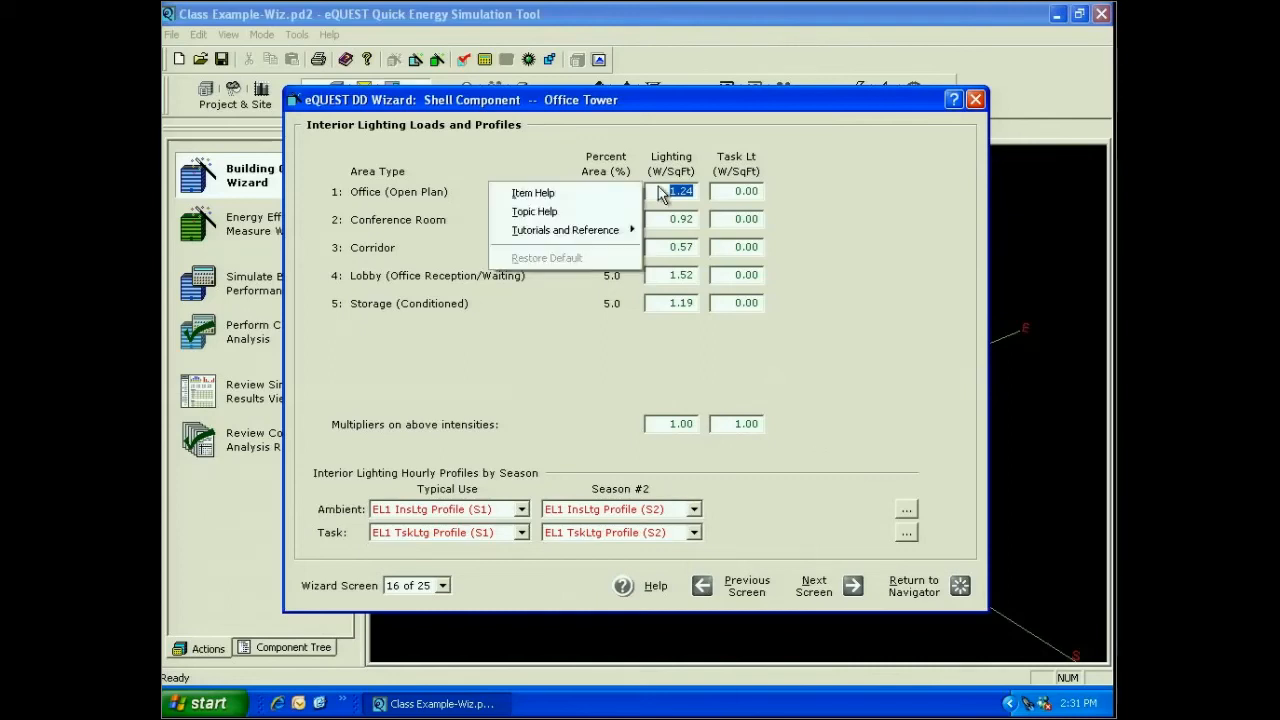
pyautogui.click(545, 196)
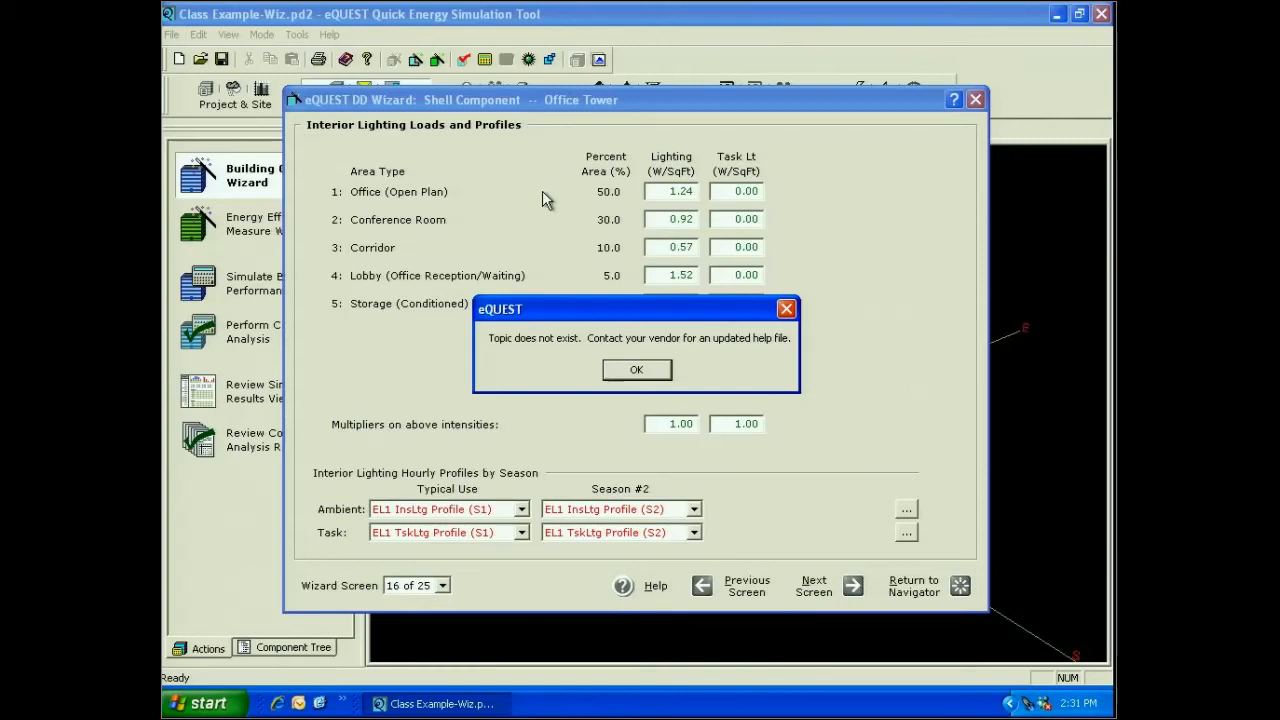
pyautogui.click(636, 369)
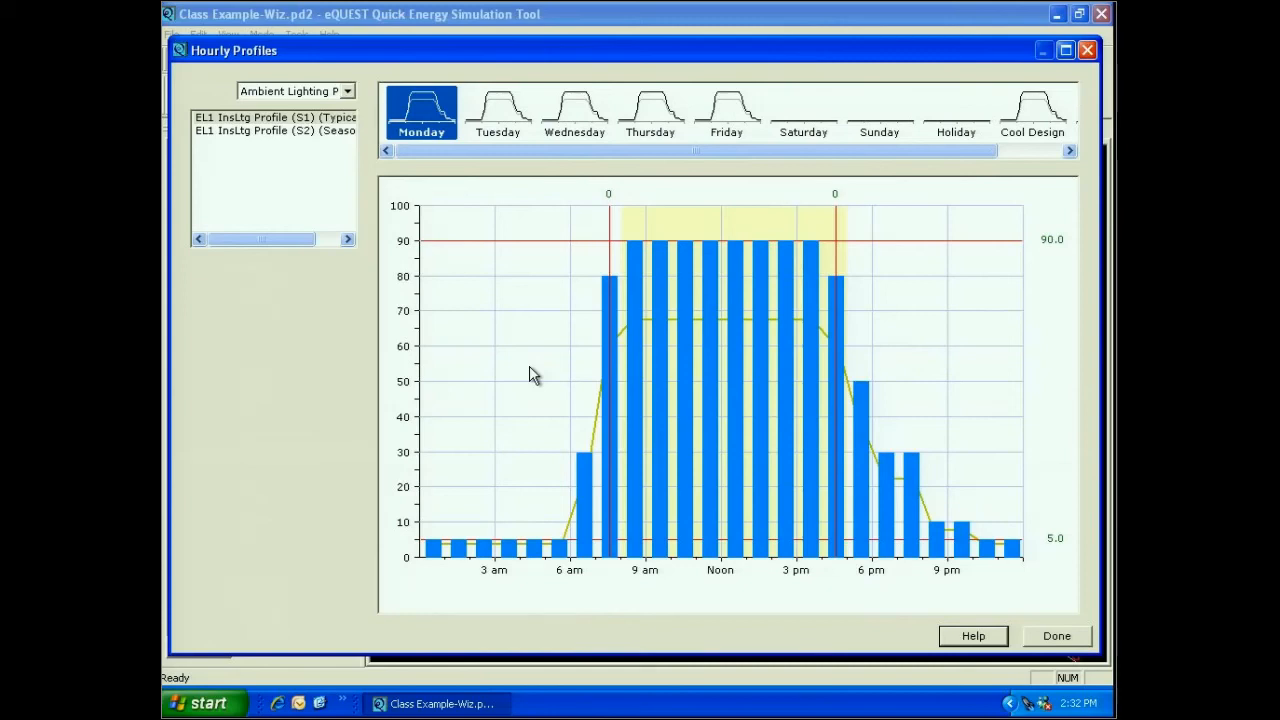
# Step: Review the Monday, Tuesday and Wednesday ambient lighting hourly profiles, and the task lighting hourly profile
pyautogui.click(608, 194)
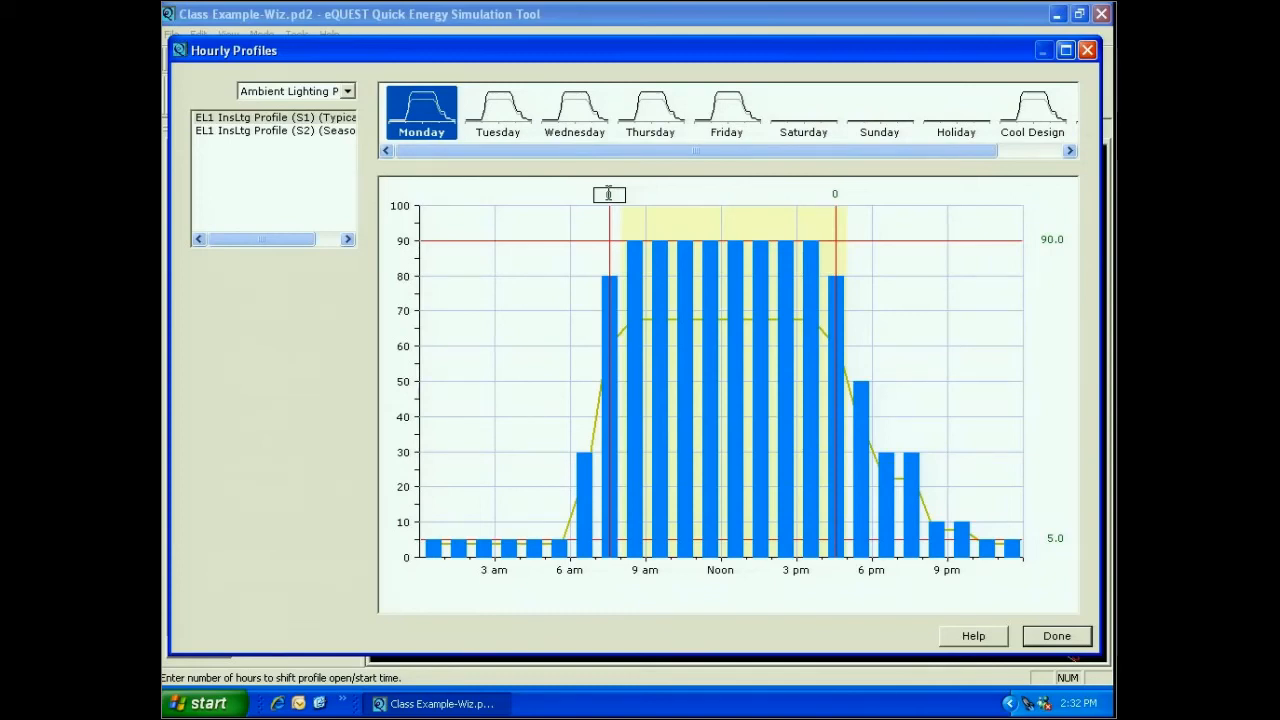
pyautogui.click(498, 112)
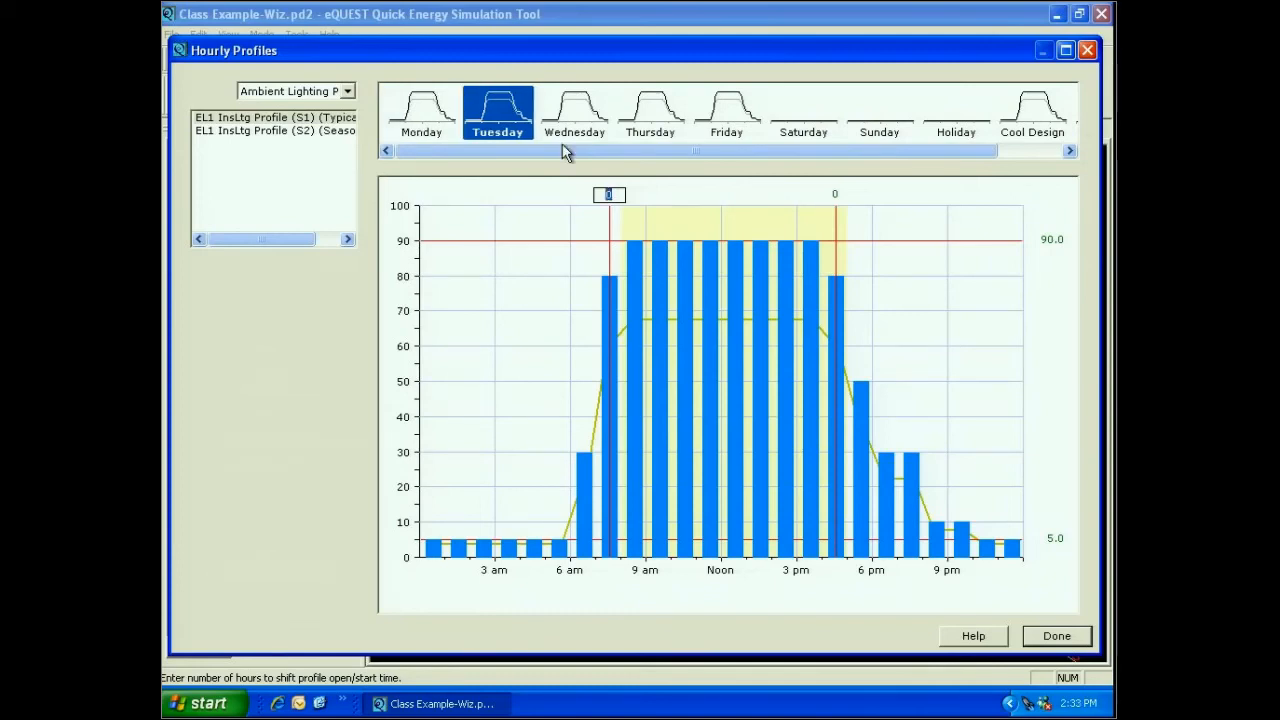
pyautogui.click(574, 112)
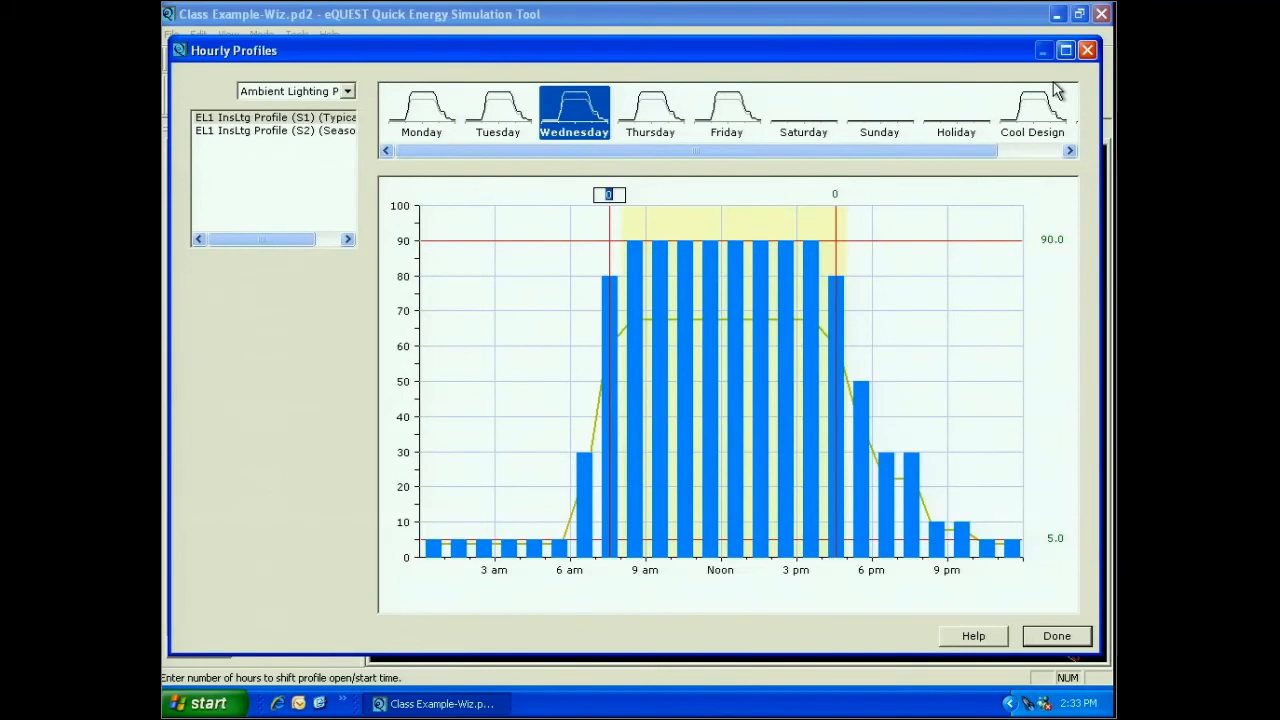
pyautogui.click(1087, 50)
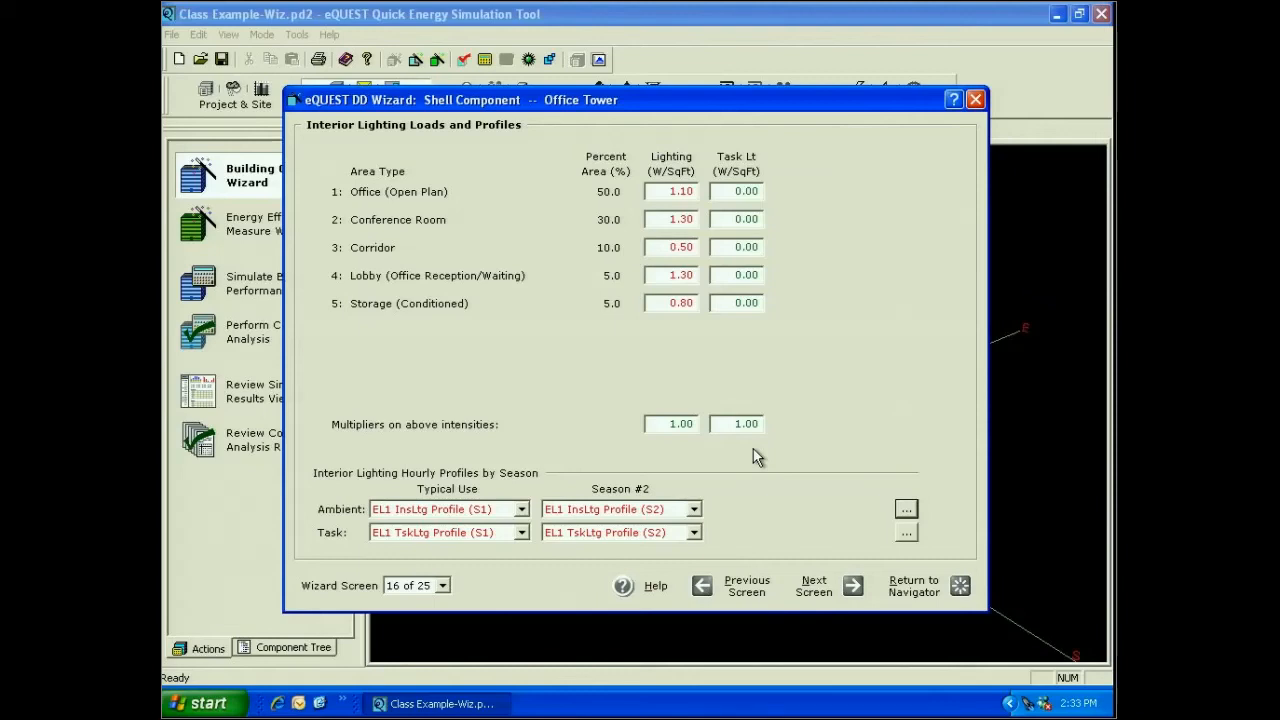
pyautogui.click(906, 533)
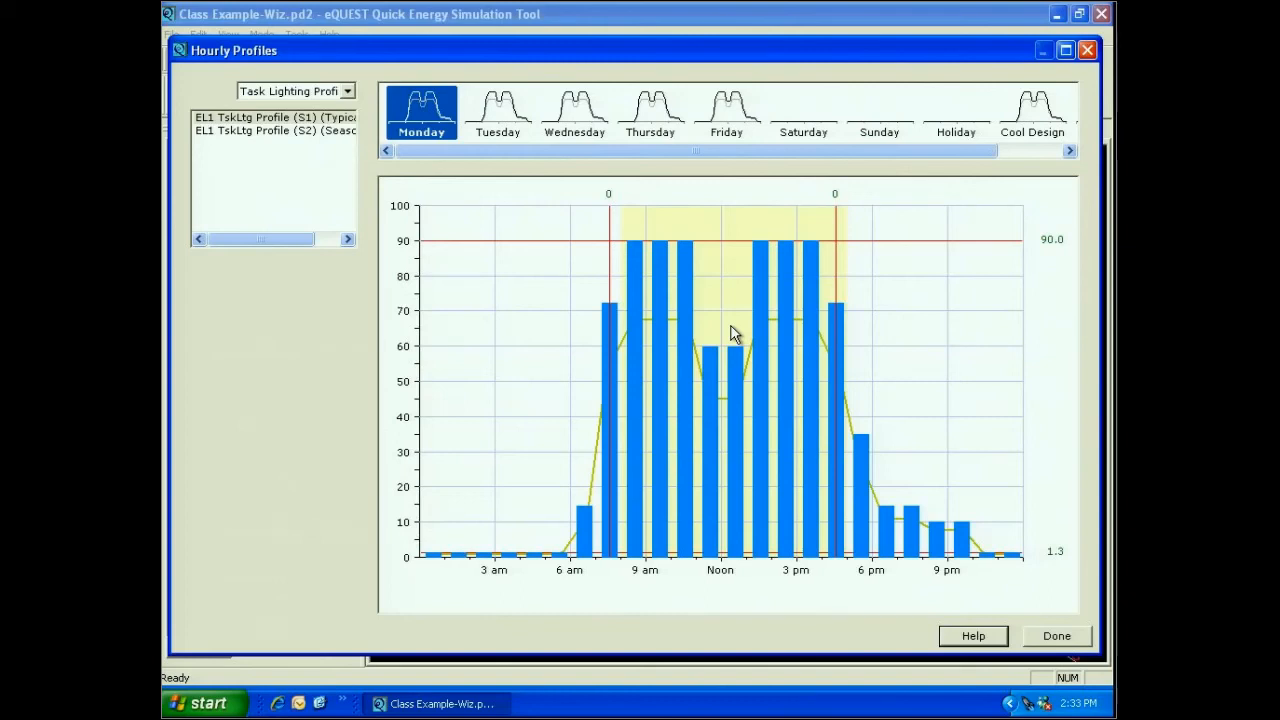
pyautogui.click(1057, 636)
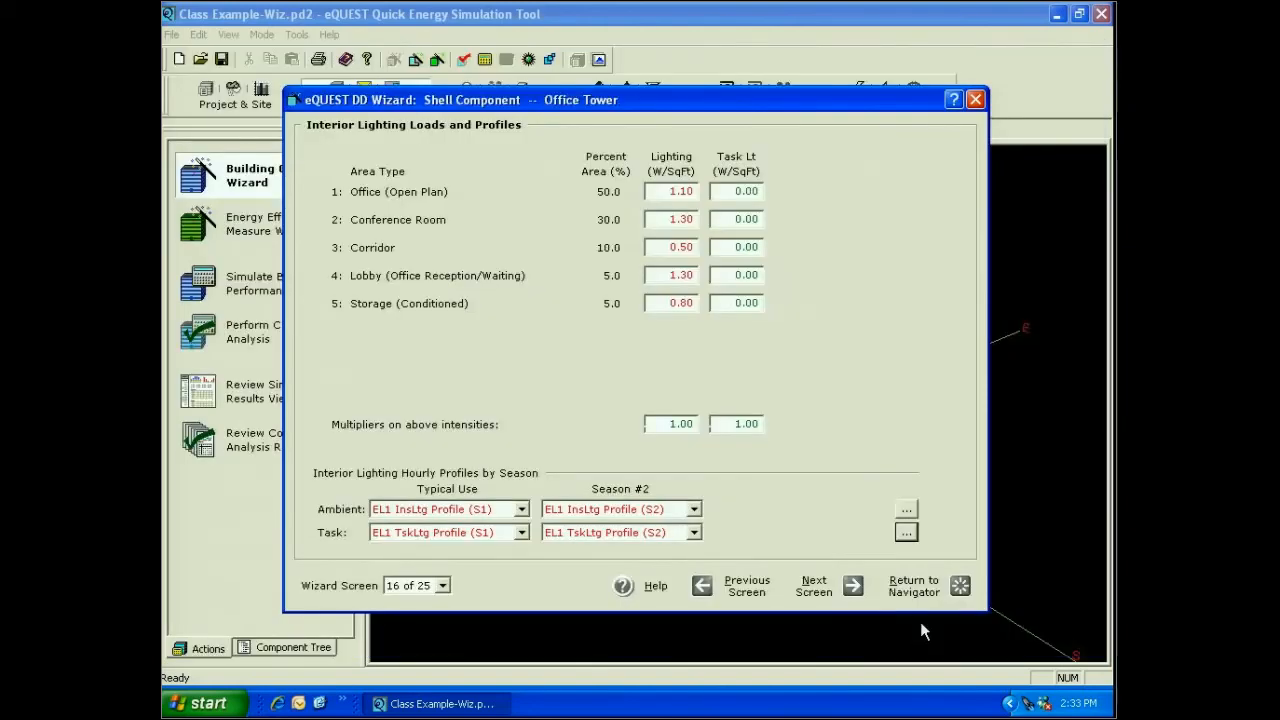
# Step: Go through the office equipment, cooking and self-contained refrigeration loads, reviewing the cooking and refrigeration hourly profiles
pyautogui.click(852, 586)
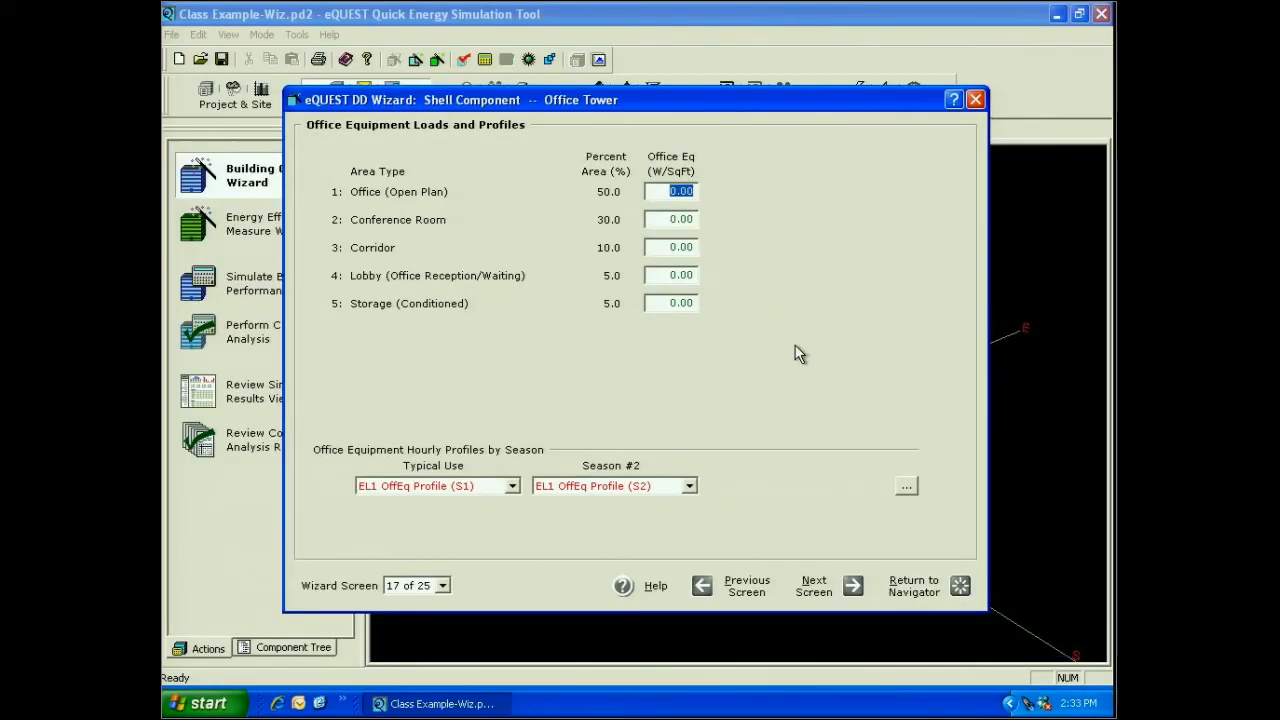
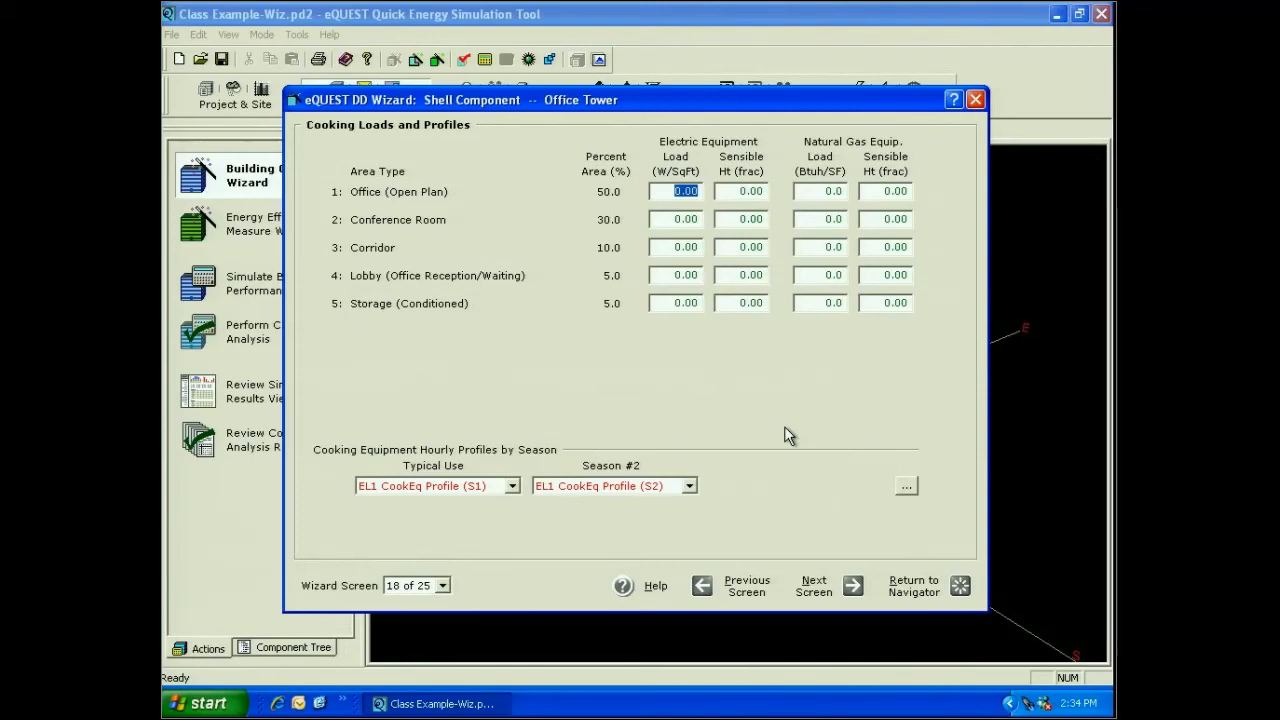
pyautogui.click(906, 486)
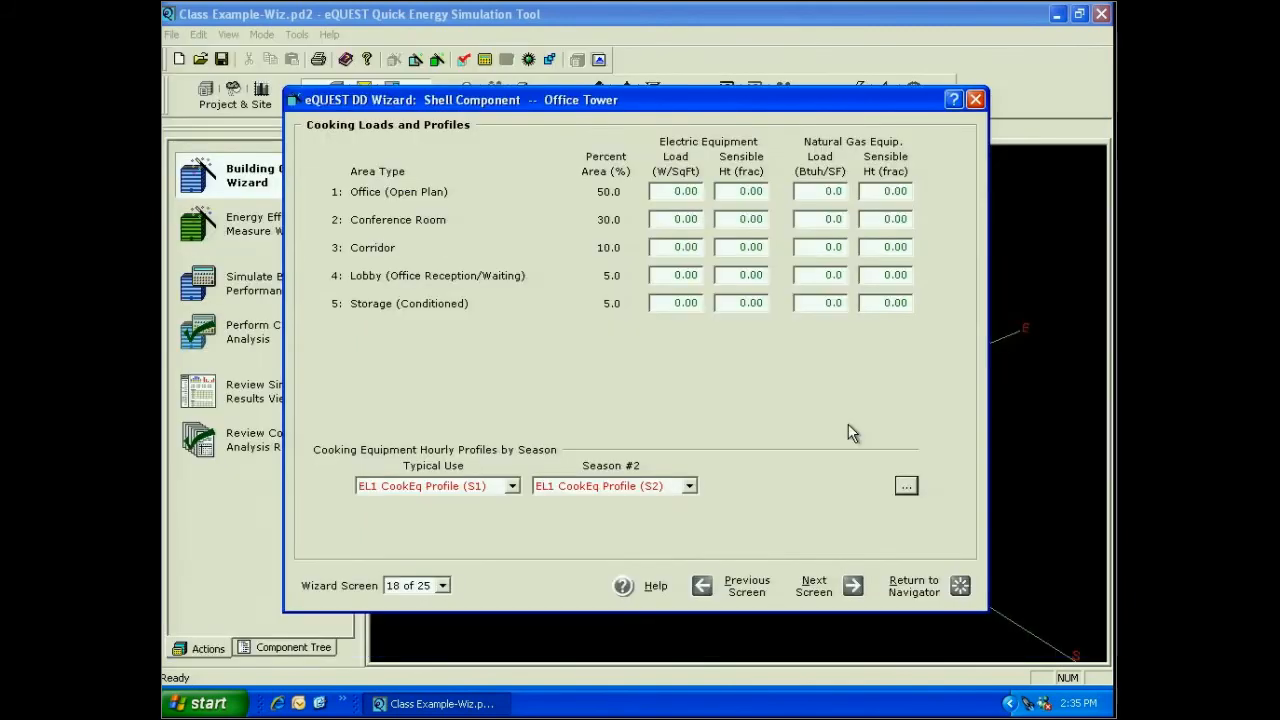
pyautogui.click(810, 584)
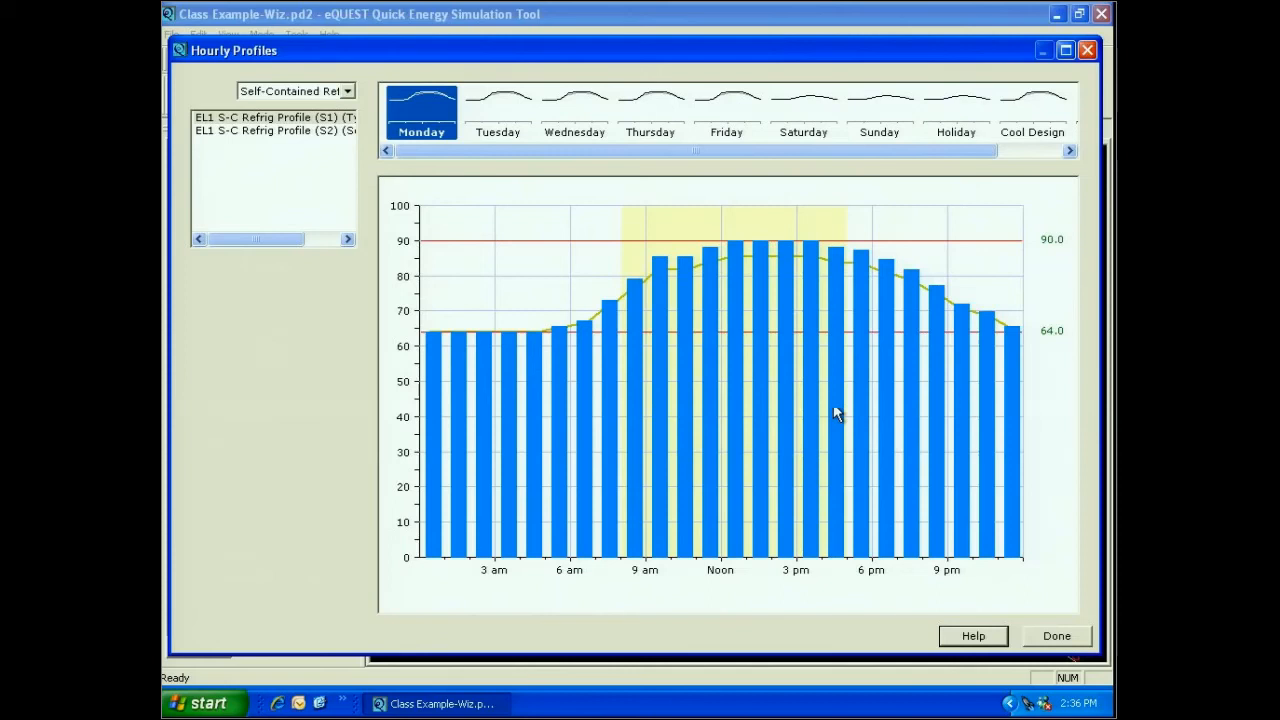
pyautogui.click(1066, 637)
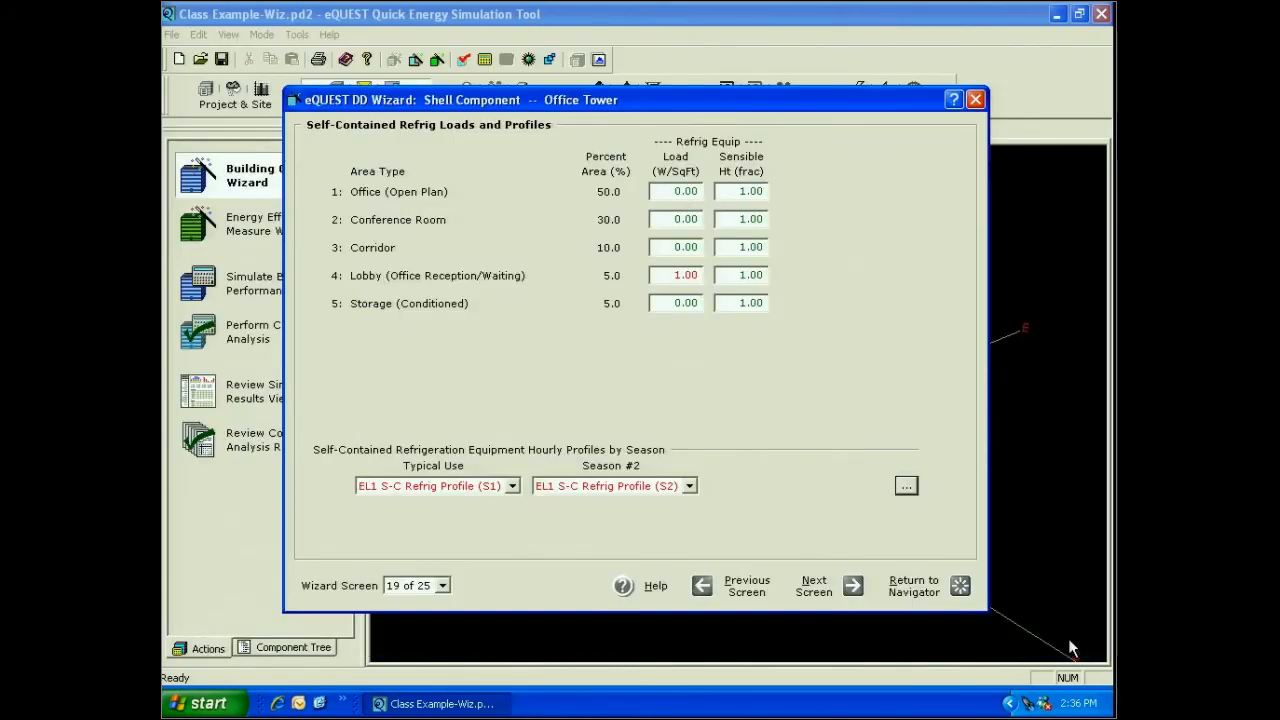
pyautogui.click(833, 591)
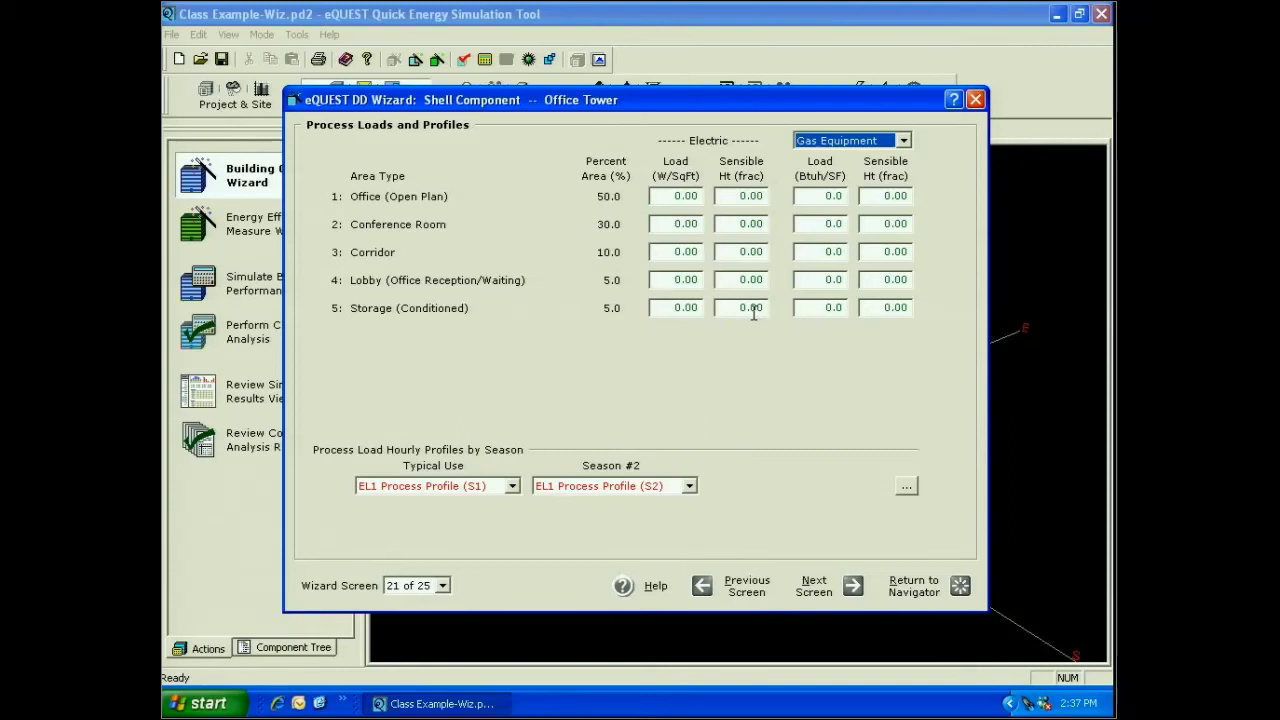
# Step: Check the equipment type options for the process loads and view the process load hourly profiles
pyautogui.click(903, 140)
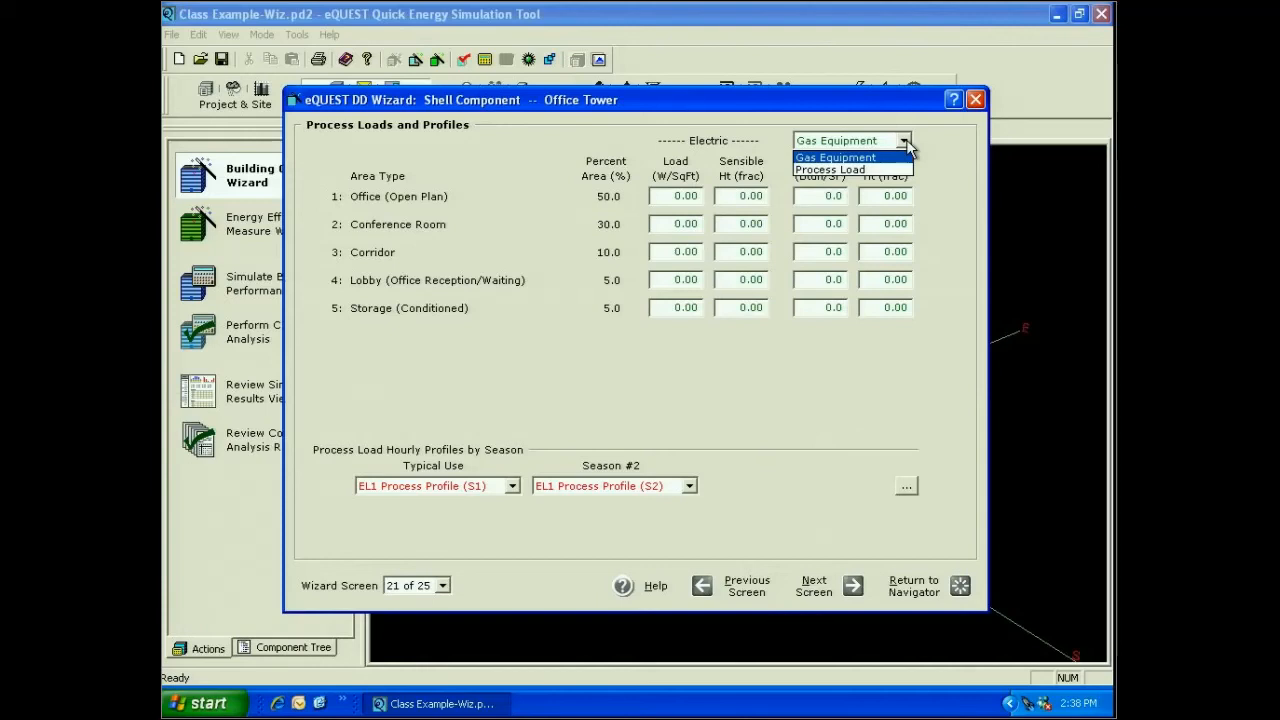
pyautogui.click(907, 145)
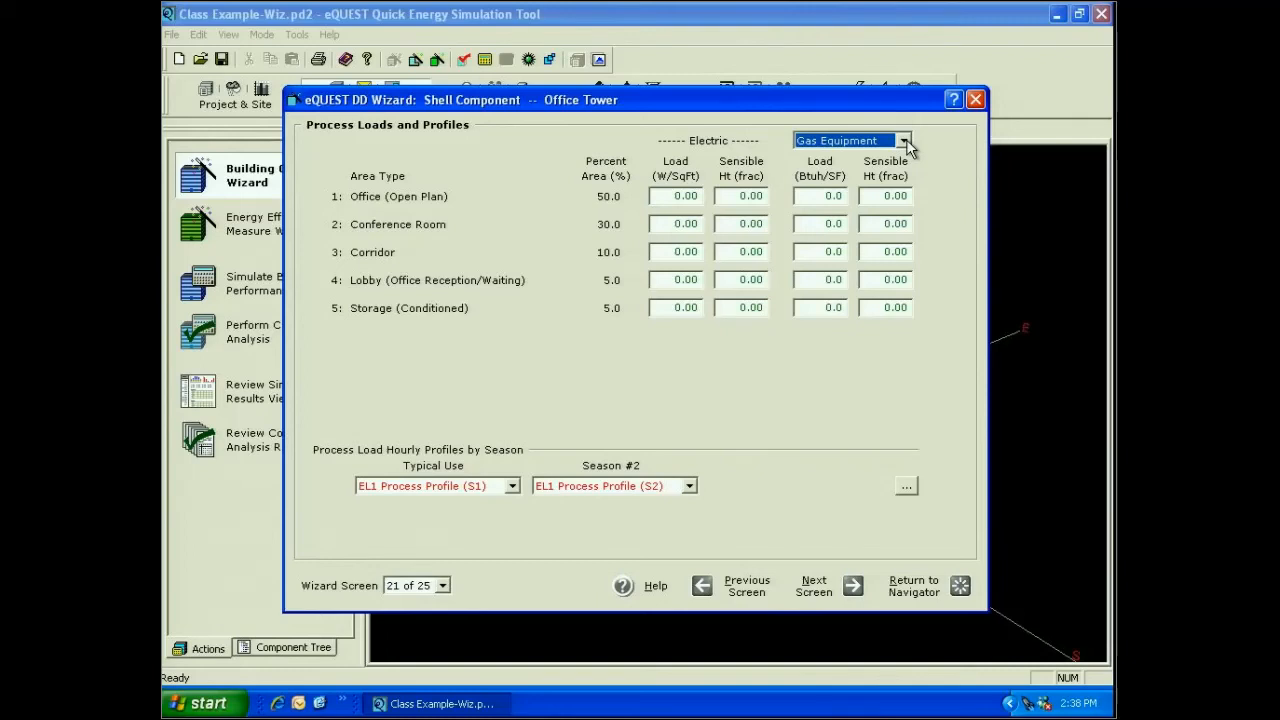
pyautogui.click(906, 486)
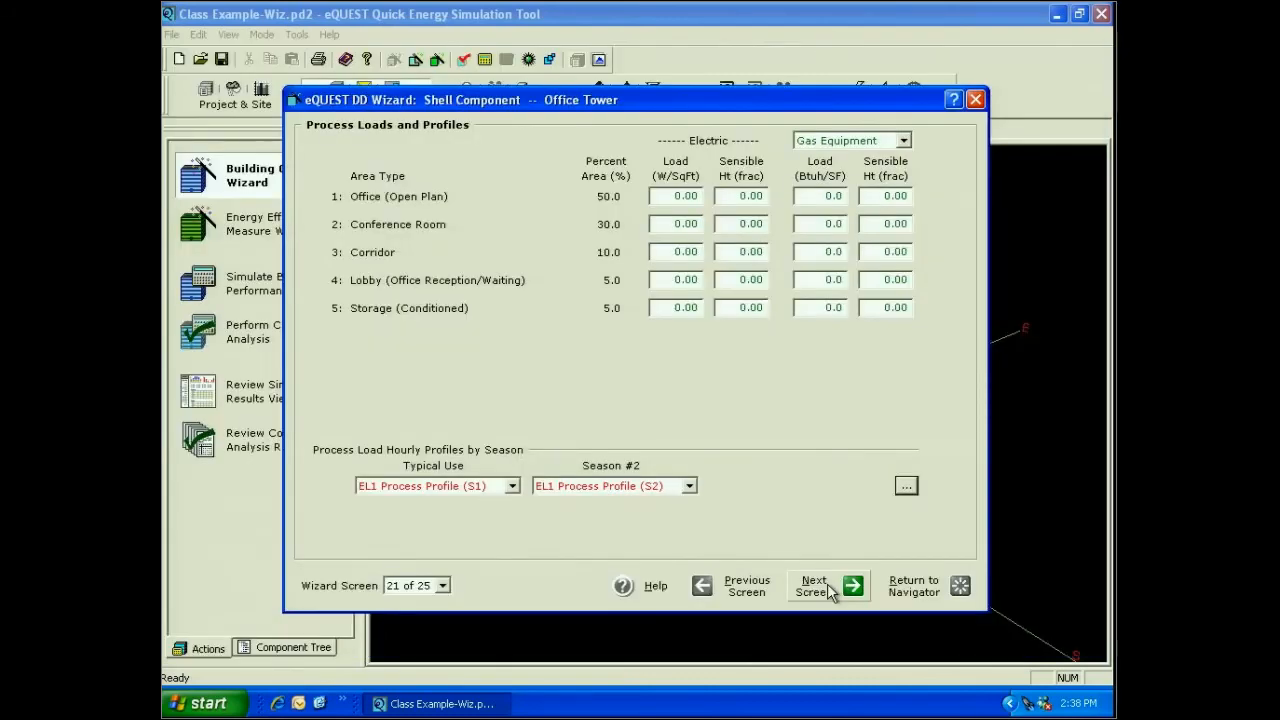
# Step: Go through the motor and air compressor, exterior lighting and remote refrigeration loads and profiles, keeping their default values
pyautogui.click(827, 583)
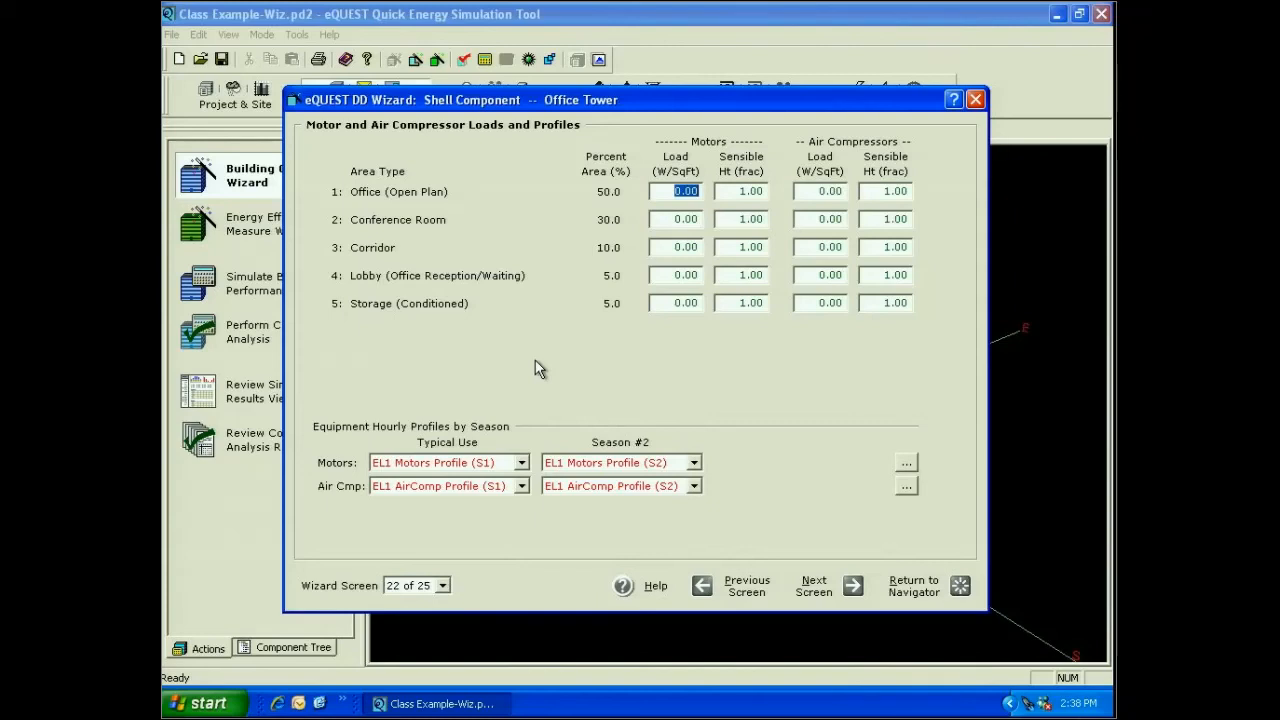
pyautogui.click(816, 588)
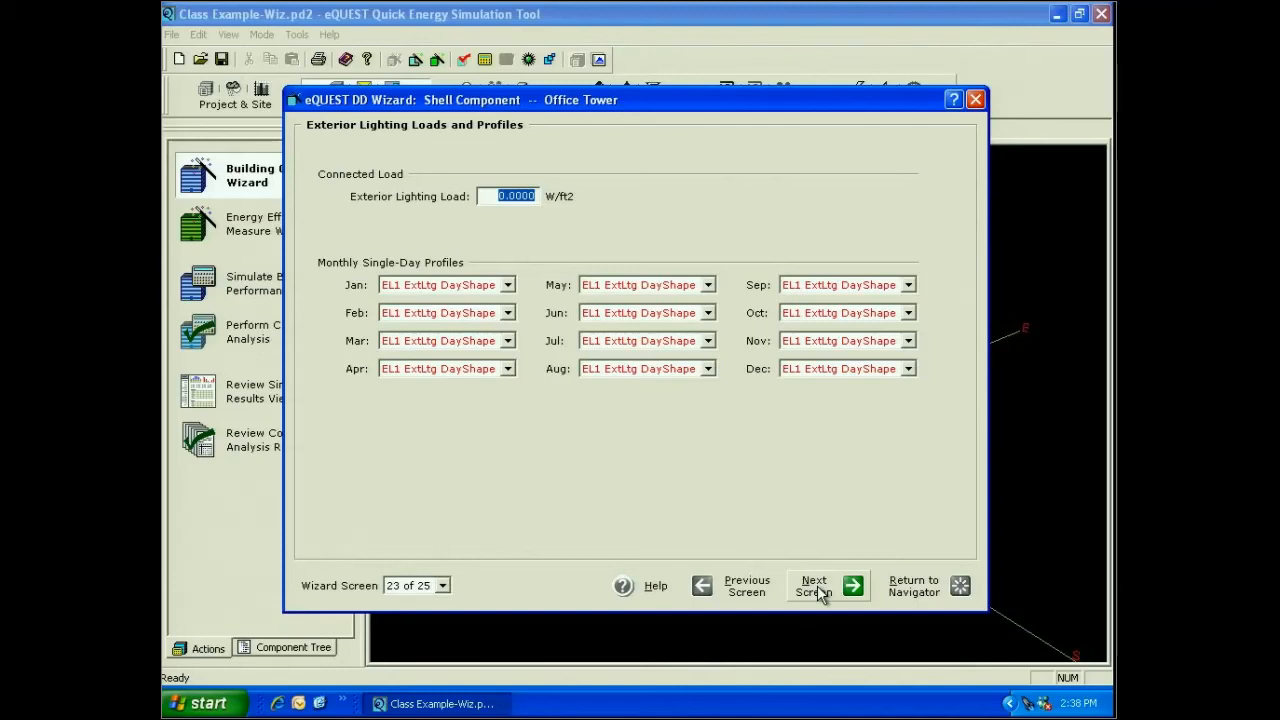
pyautogui.click(822, 591)
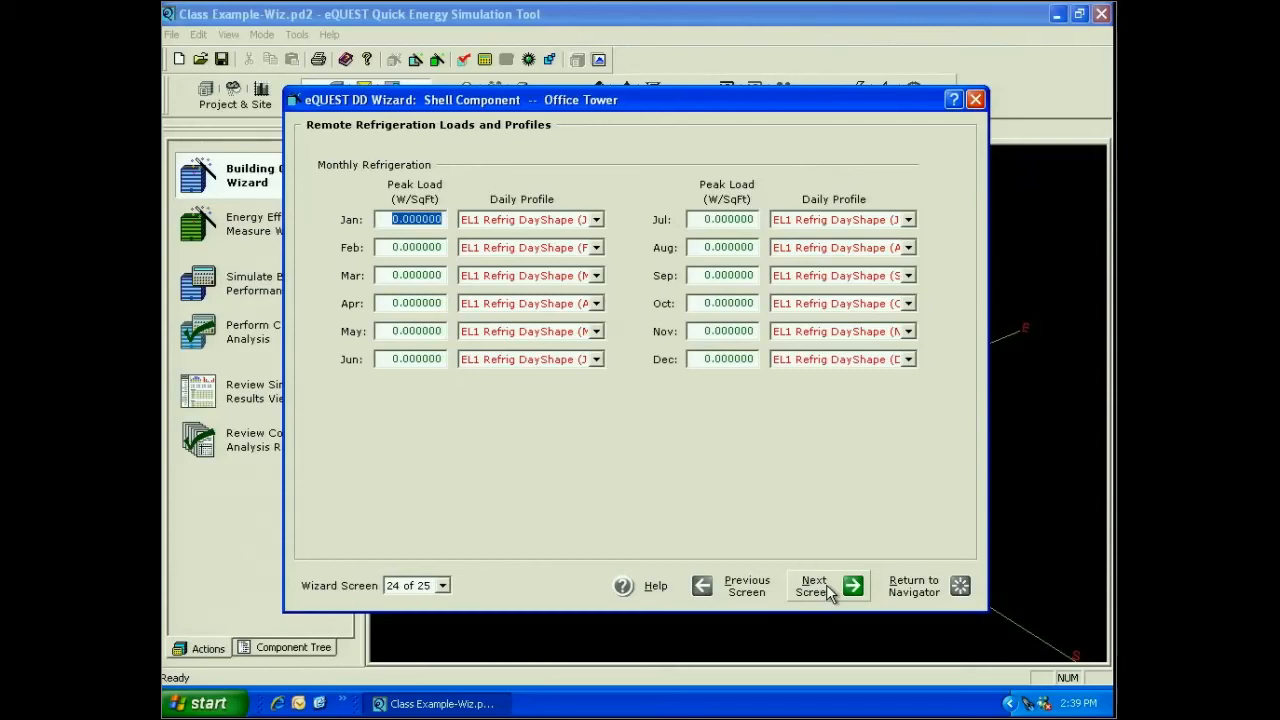
# Step: Go through the domestic water heating hourly profiles and finish the wizard to generate the building model
pyautogui.click(826, 584)
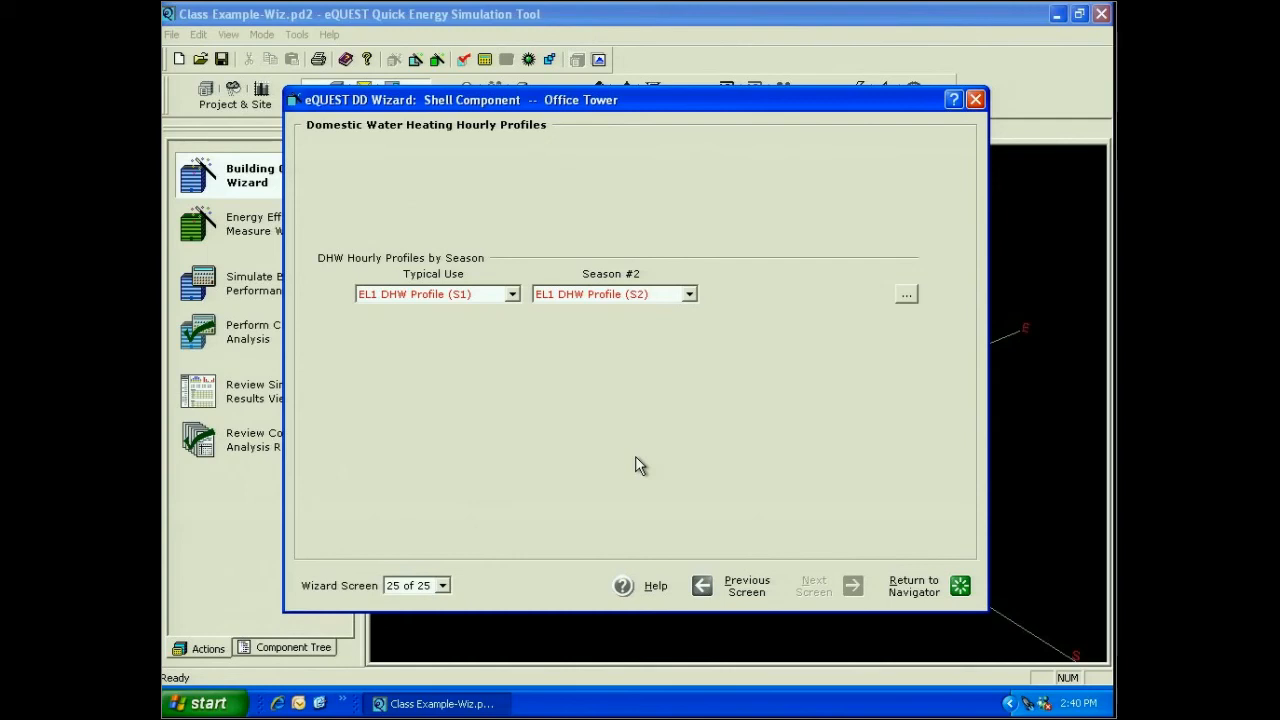
pyautogui.click(906, 294)
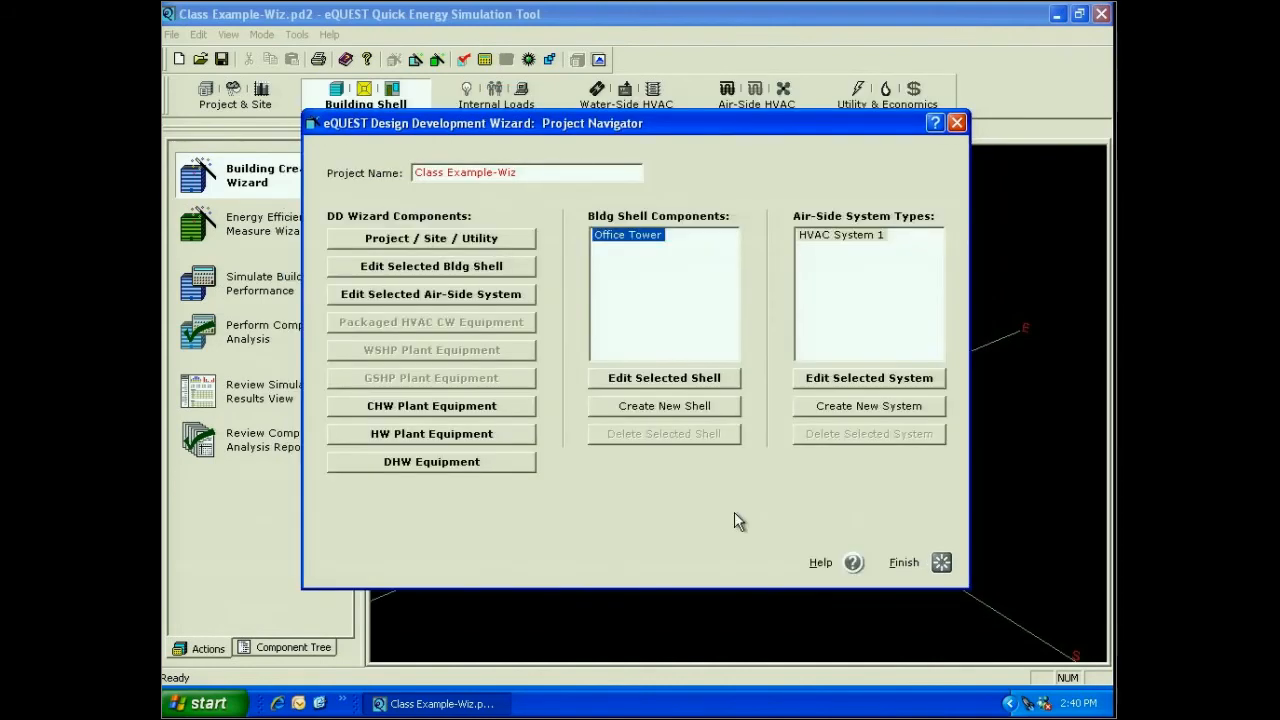
pyautogui.click(905, 562)
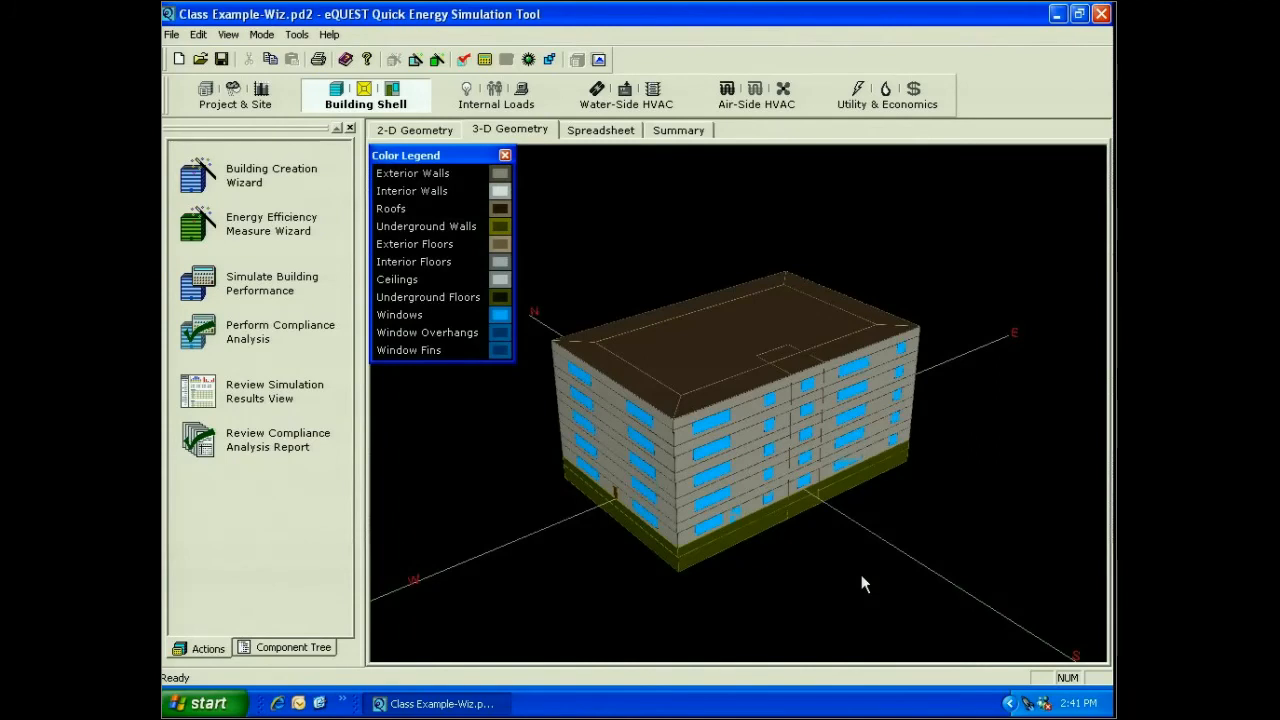
# Step: Save the changes to the Class Example-Wiz project and reopen it in the Building Creation Wizard
pyautogui.moveTo(862, 576); pyautogui.dragTo(838, 569)
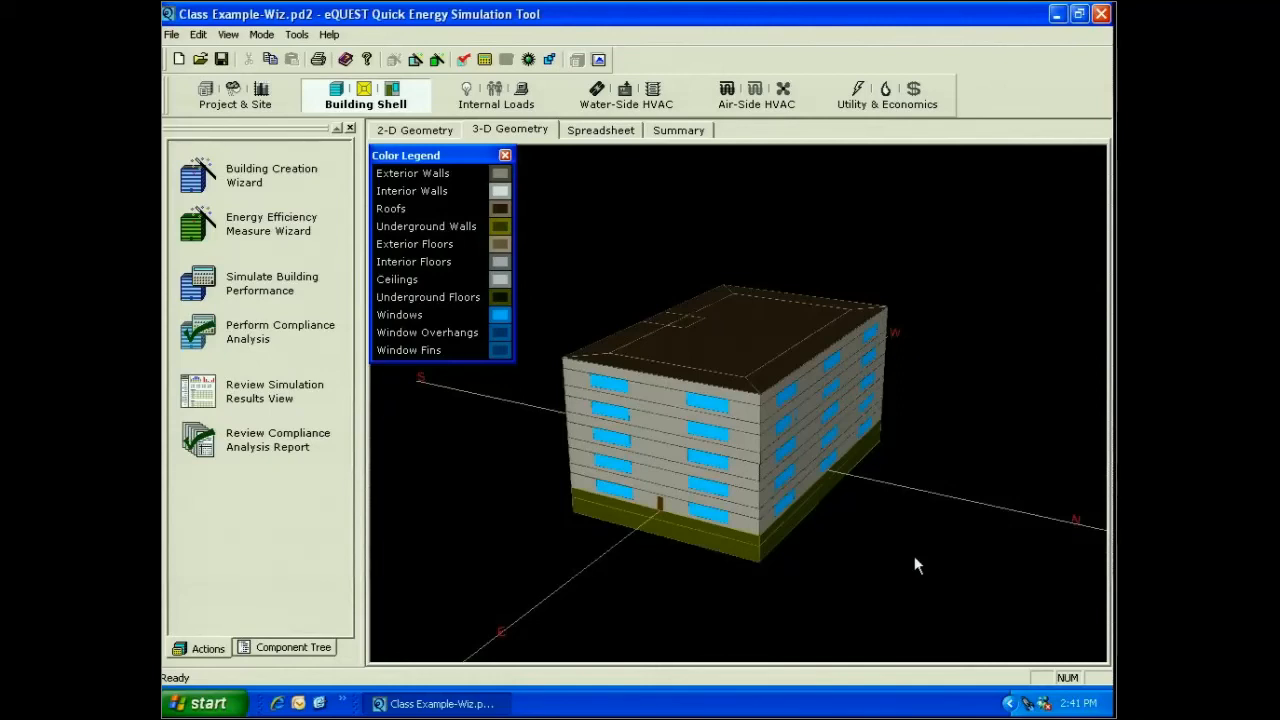
pyautogui.click(239, 187)
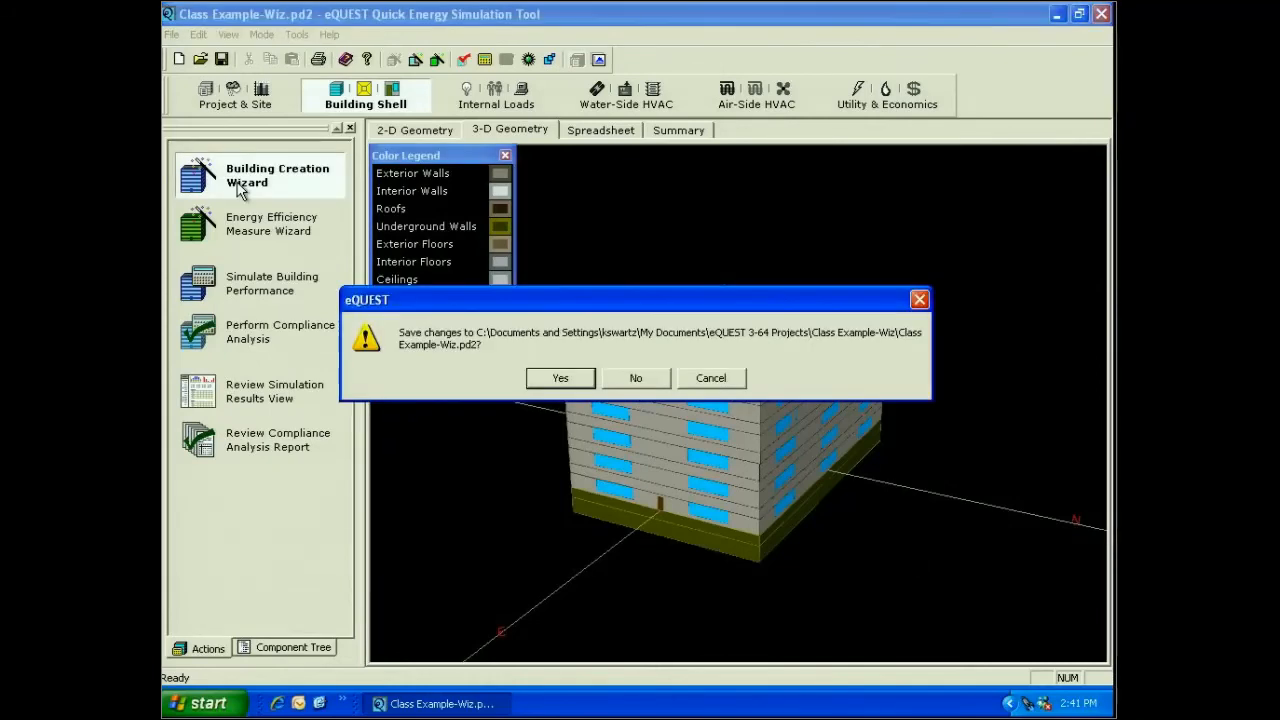
pyautogui.click(560, 378)
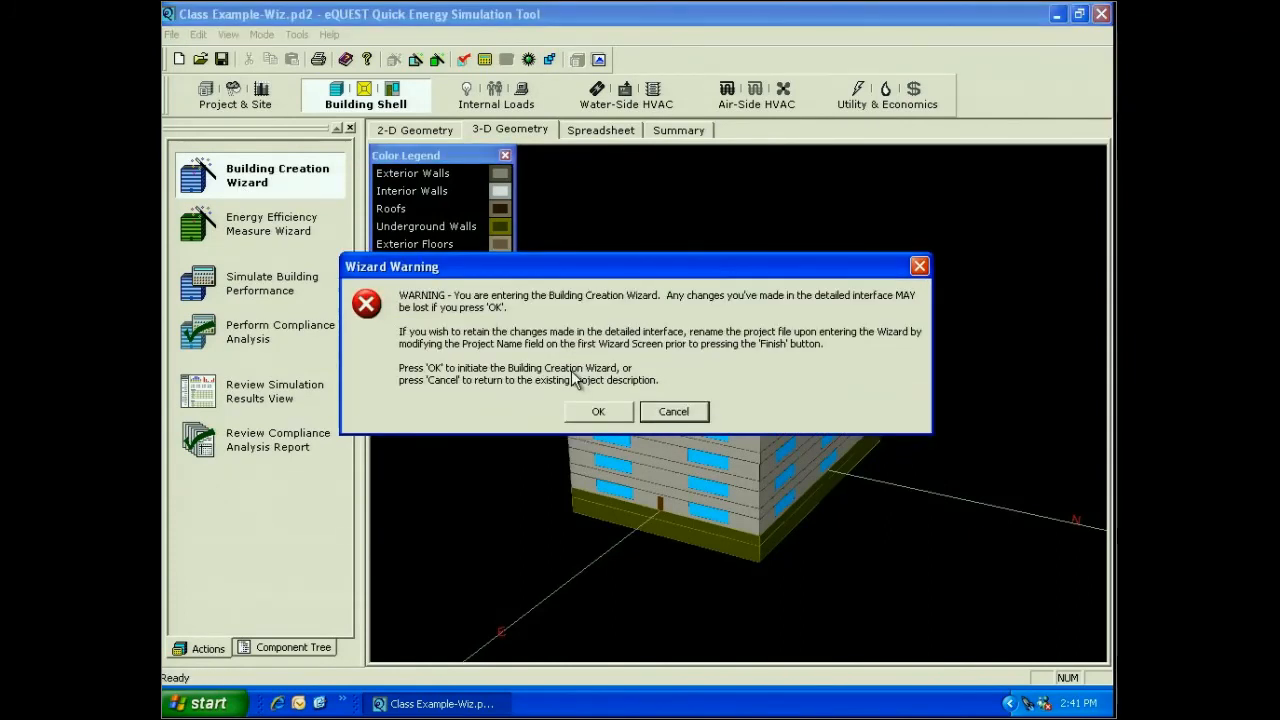
pyautogui.press('Return')
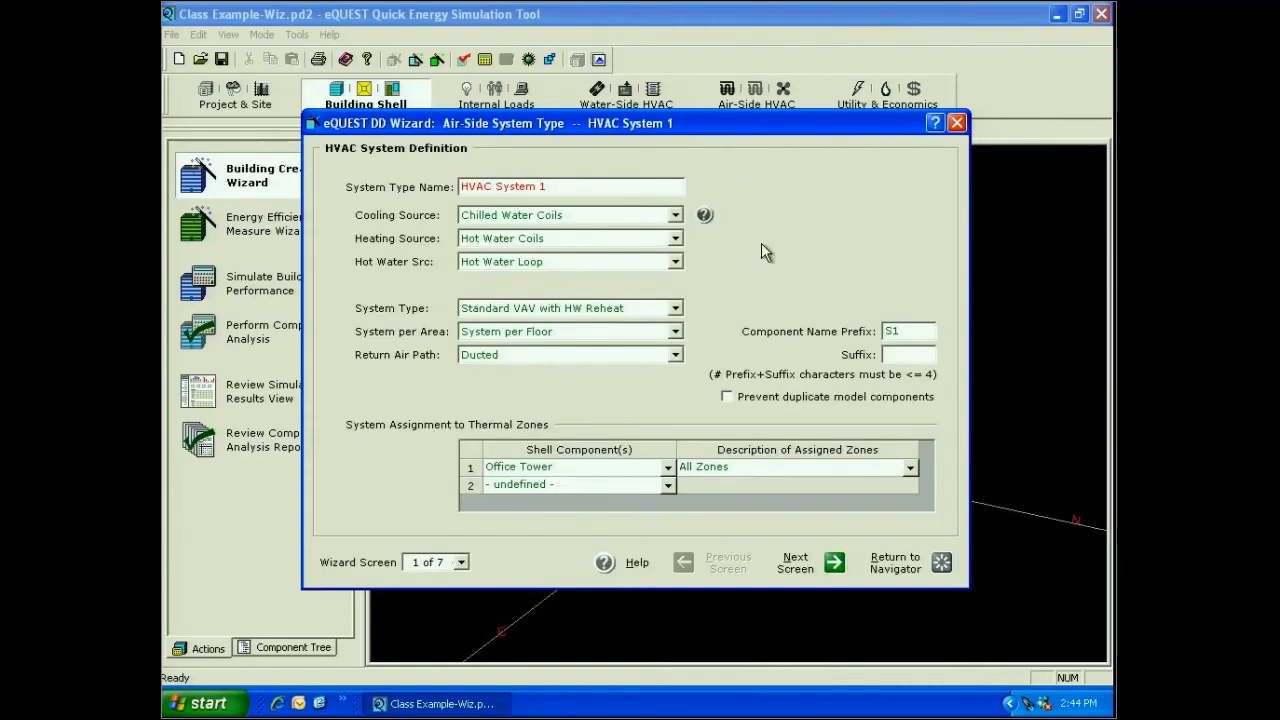
# Step: Name the air-side system Office VAV, keeping Chilled Water Coils for cooling, Hot Water Coils for heating and Hot Water Loop as hot water source
pyautogui.click(577, 189)
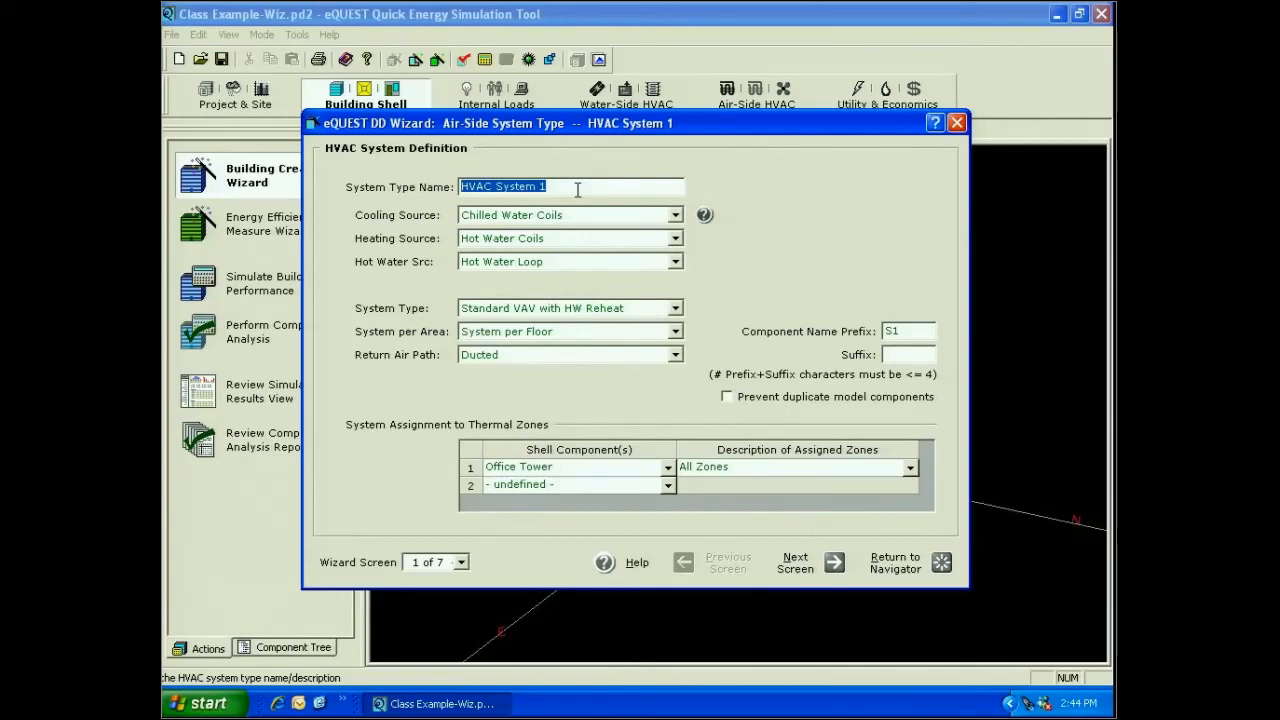
pyautogui.write('Office VAV')
pyautogui.click(675, 215)
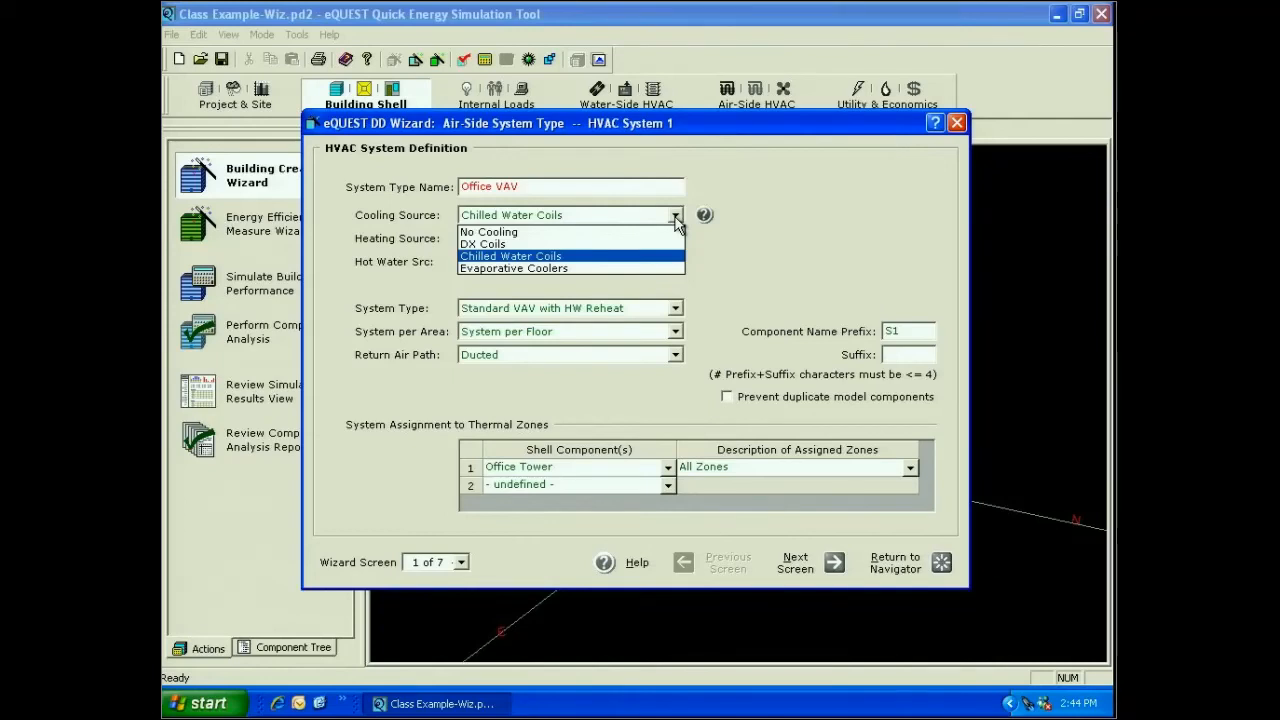
pyautogui.click(440, 259)
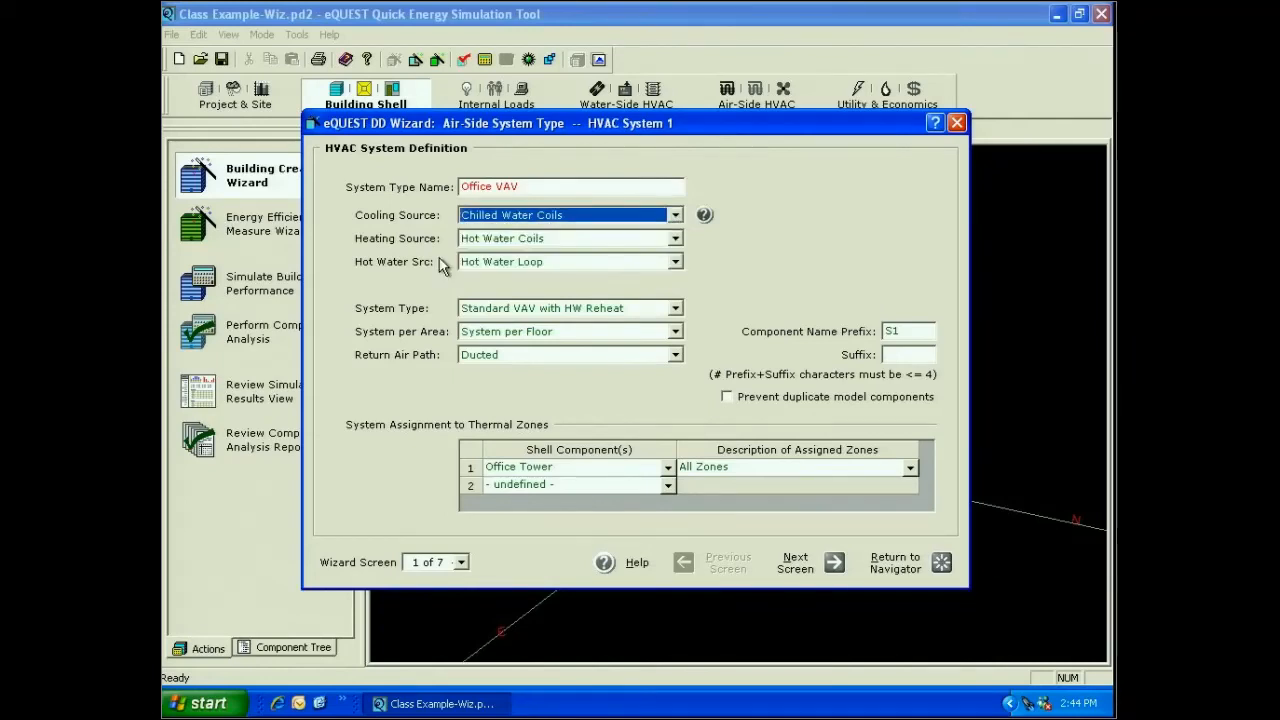
pyautogui.click(676, 238)
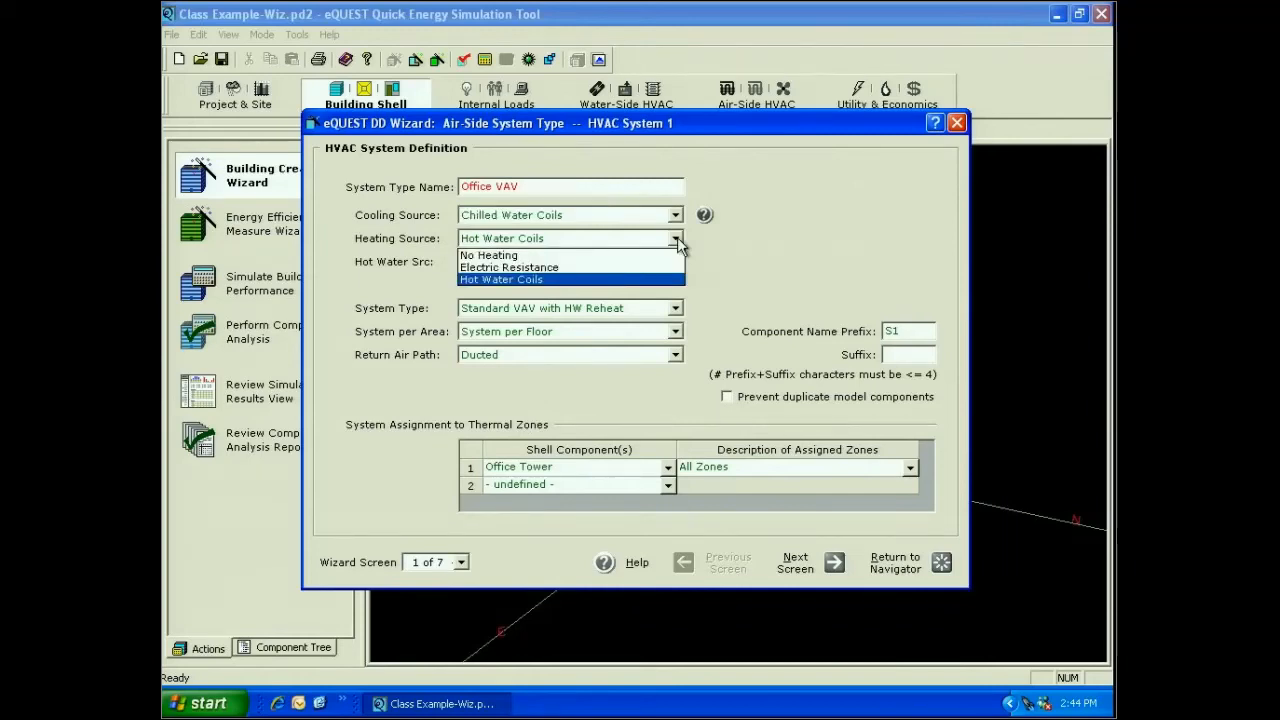
pyautogui.click(677, 237)
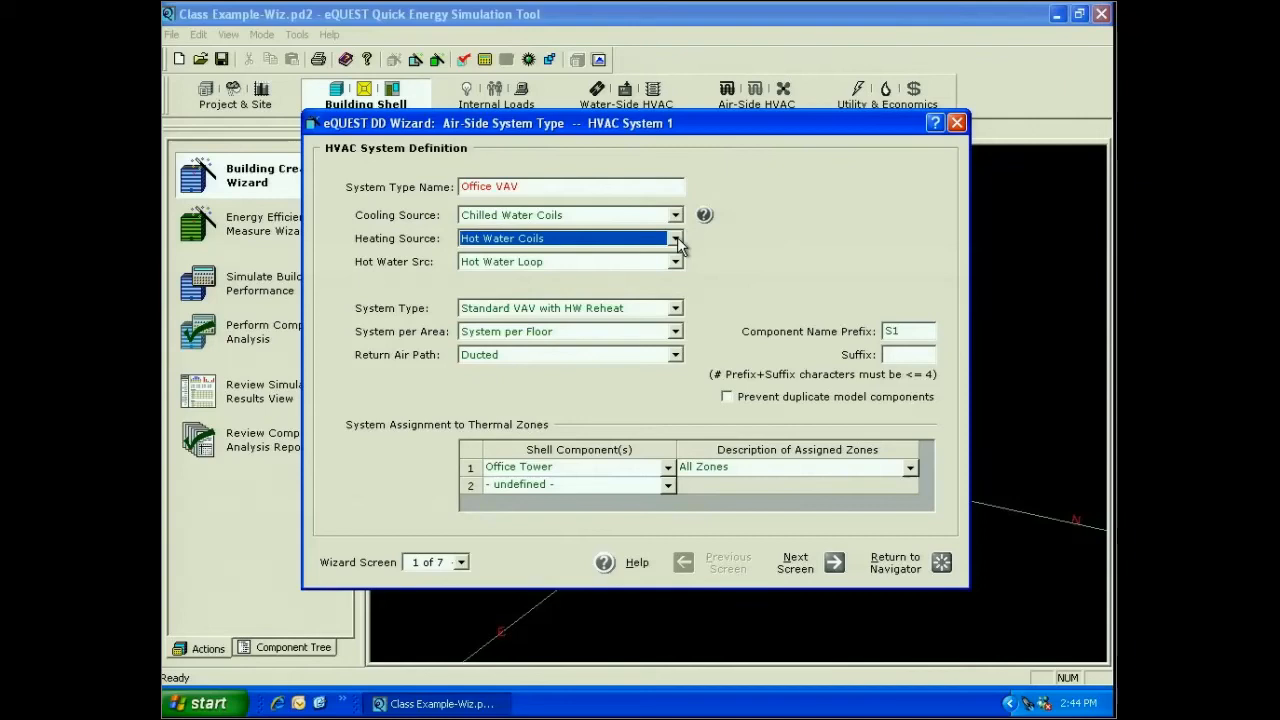
pyautogui.click(676, 262)
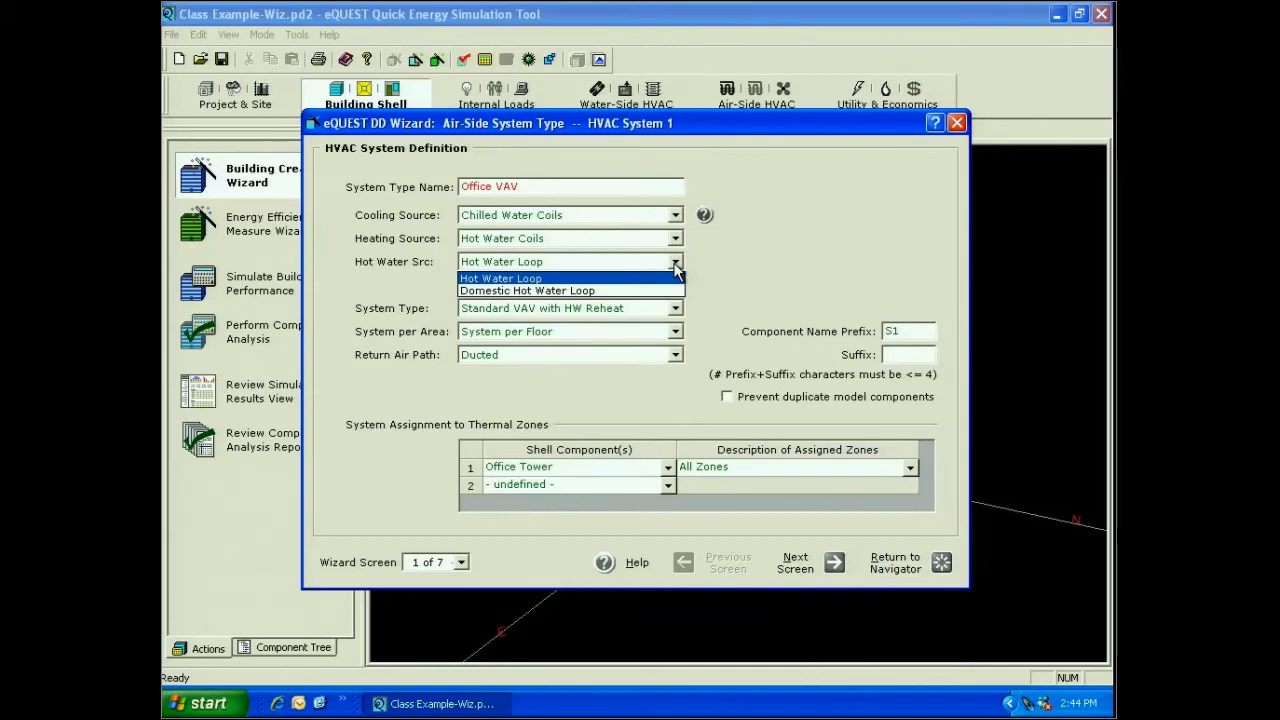
pyautogui.click(676, 264)
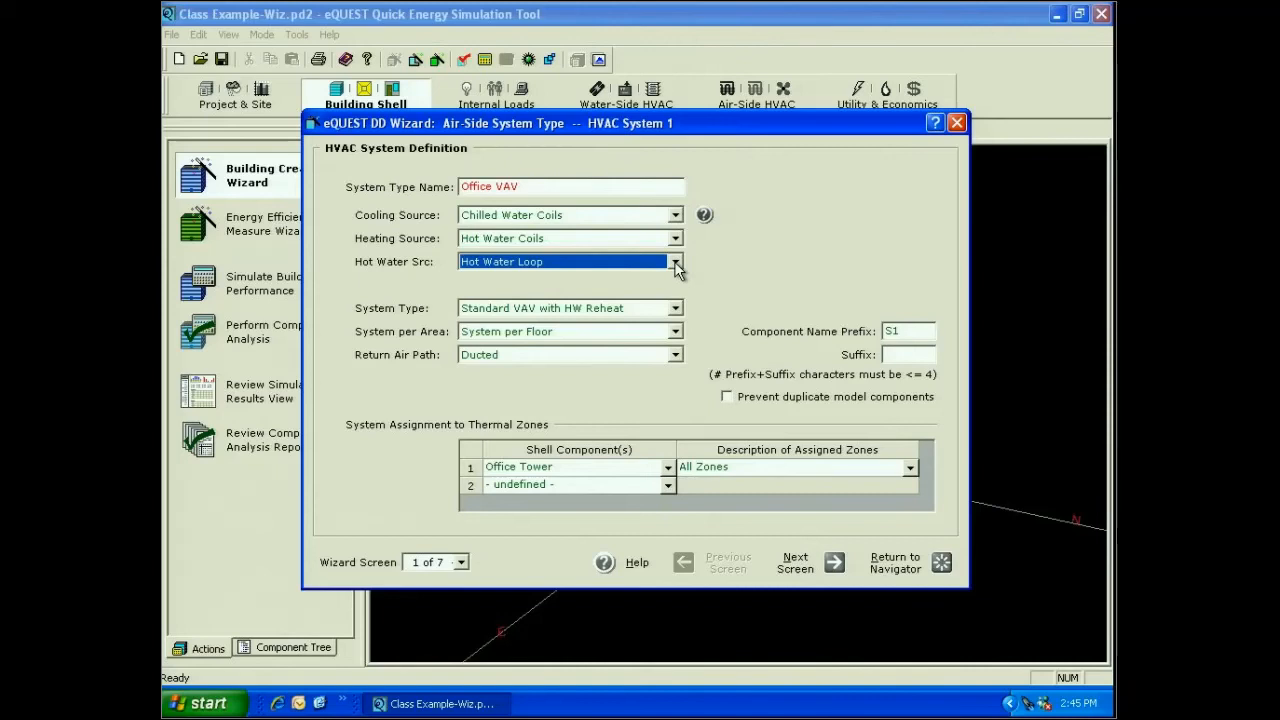
# Step: Set the system type to Parallel Fan-Powered VAV with HW Reheat, the area to System per Shell and the return air path to Plenum
pyautogui.click(676, 308)
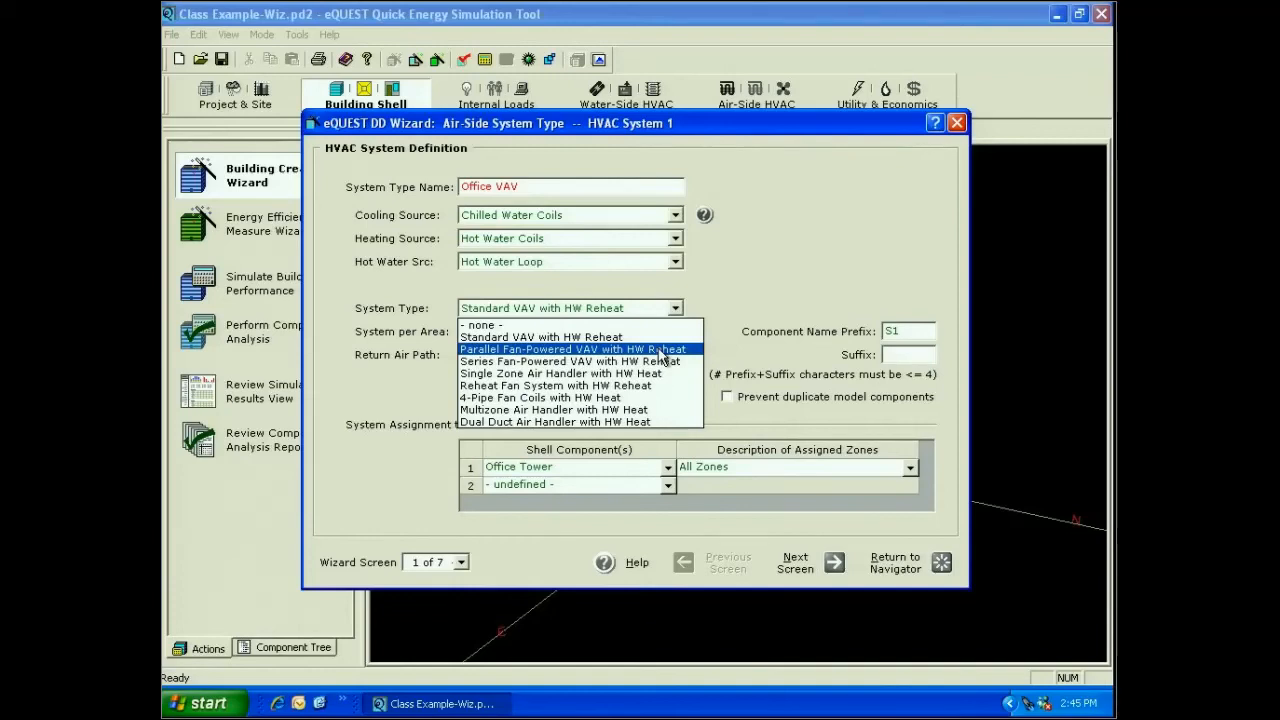
pyautogui.click(662, 349)
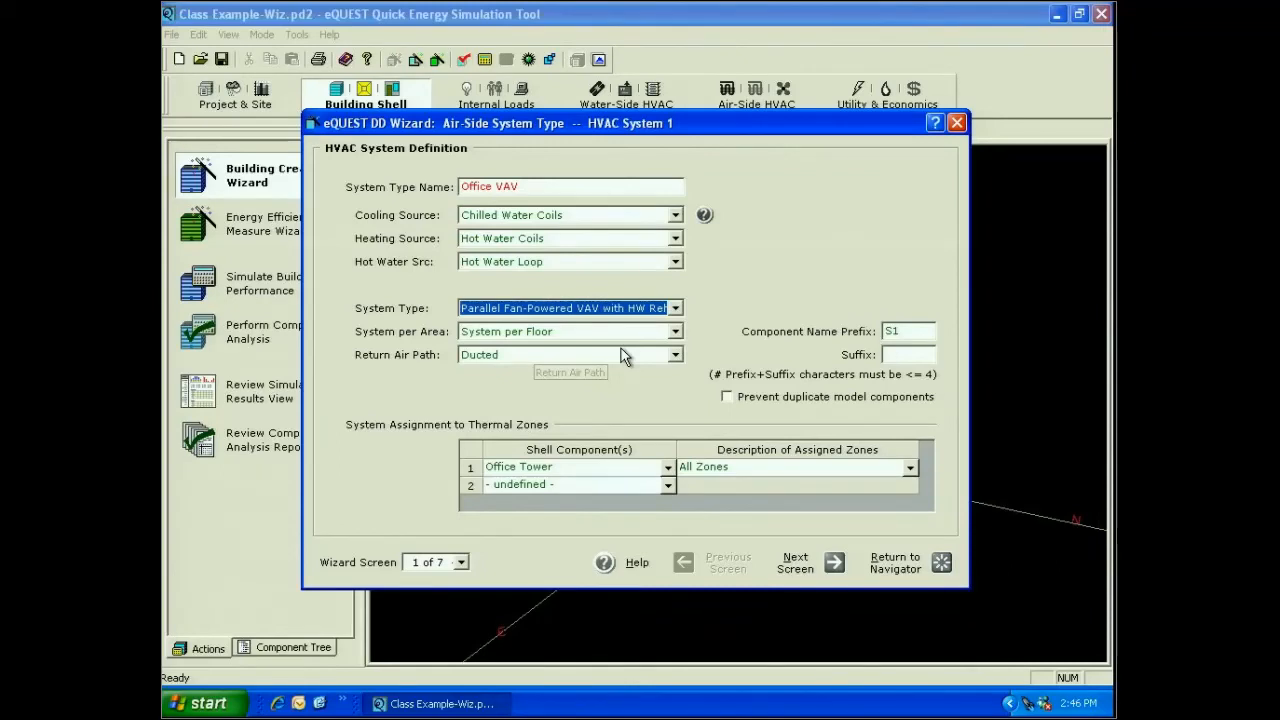
pyautogui.click(676, 332)
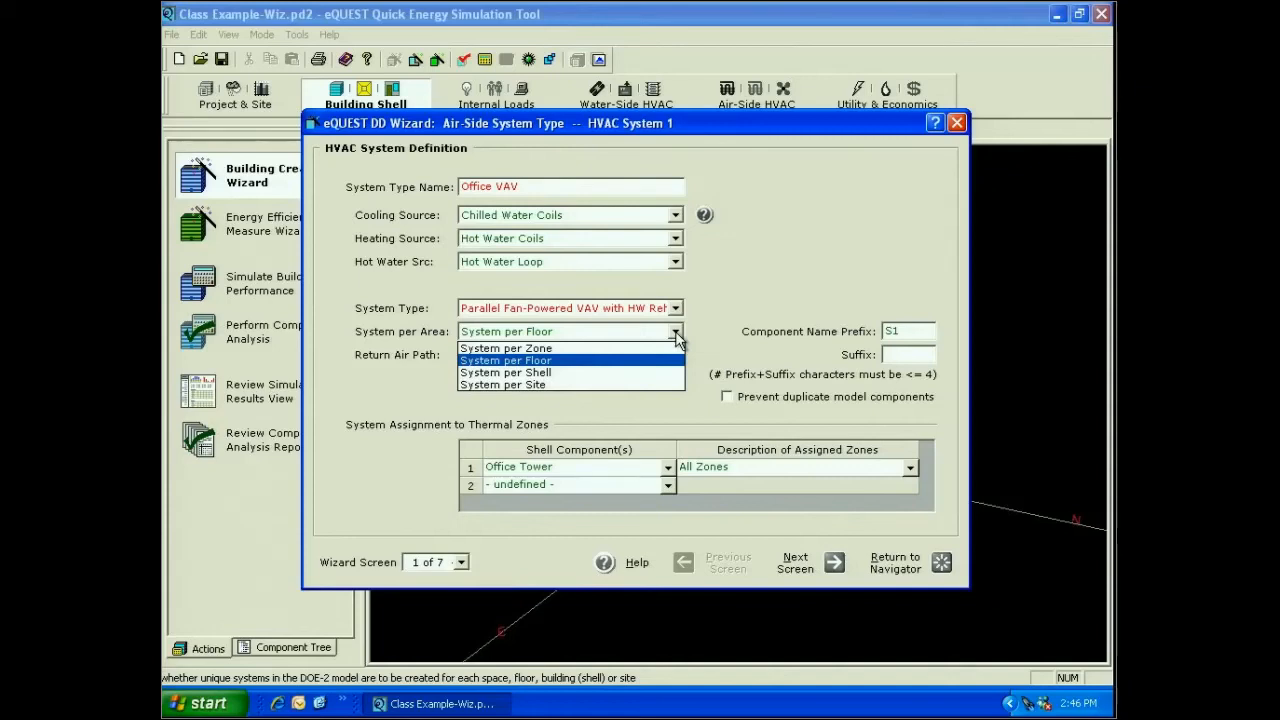
pyautogui.click(543, 373)
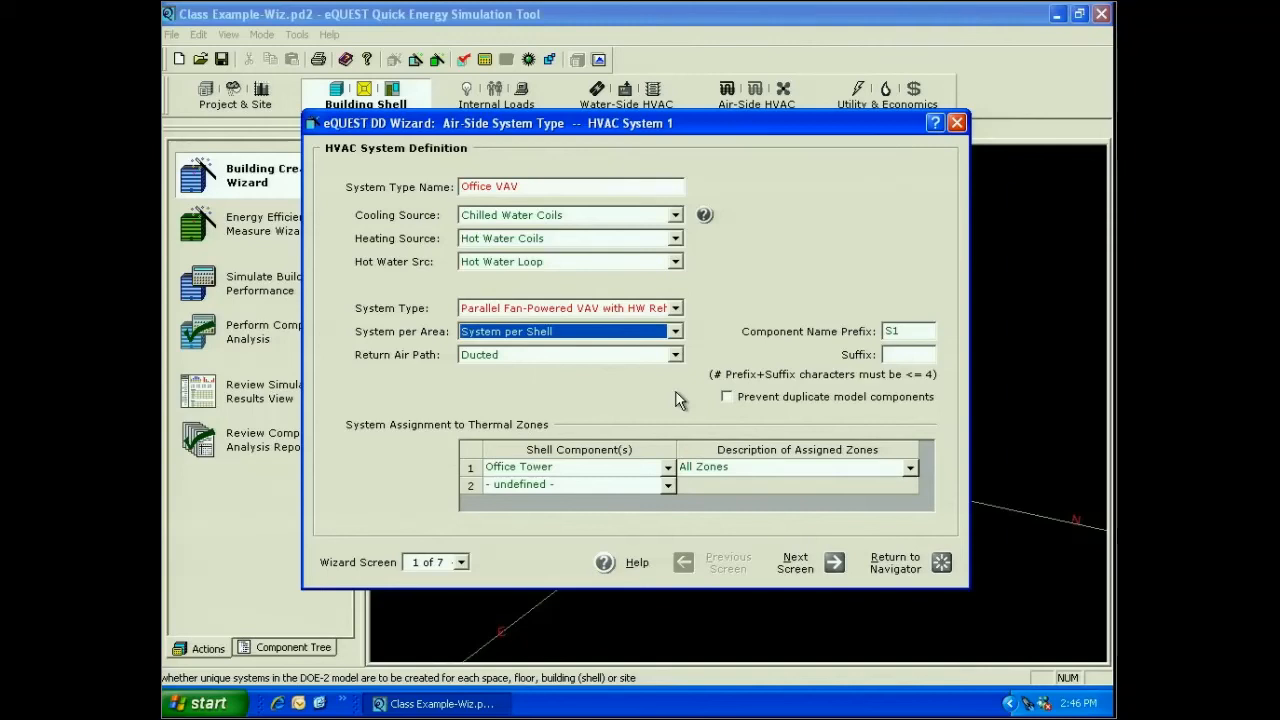
pyautogui.click(676, 355)
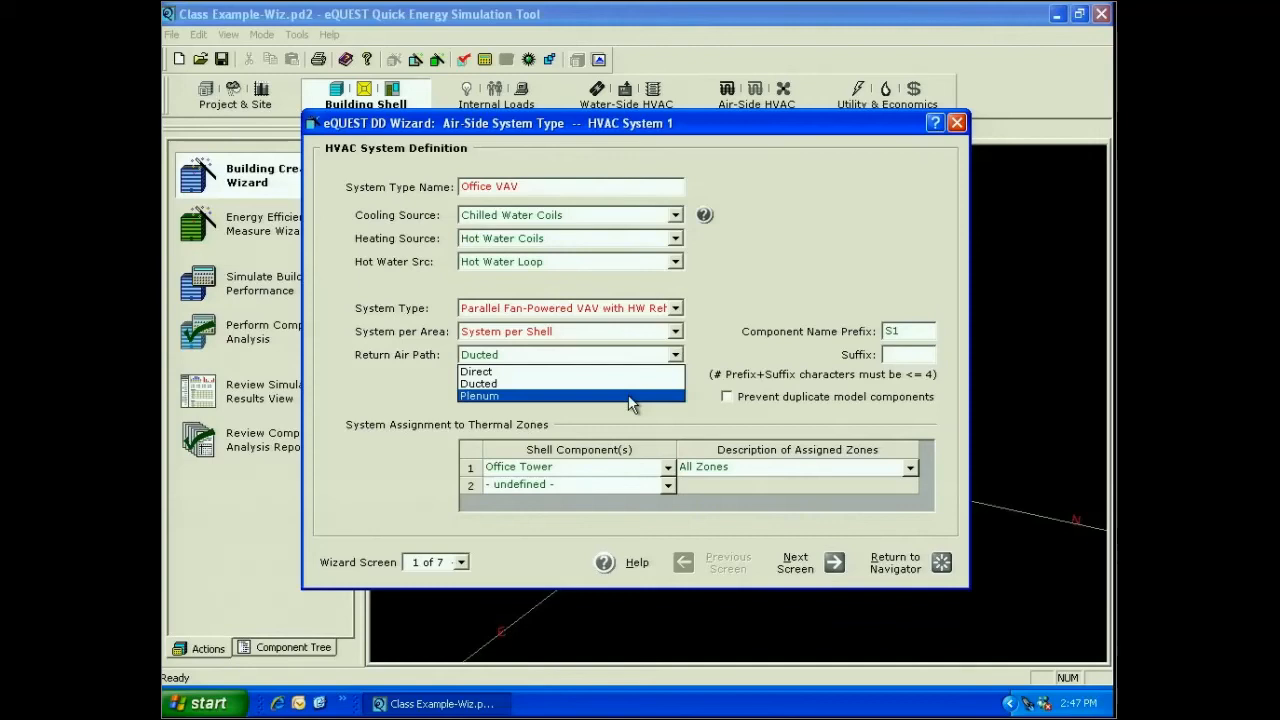
pyautogui.click(630, 397)
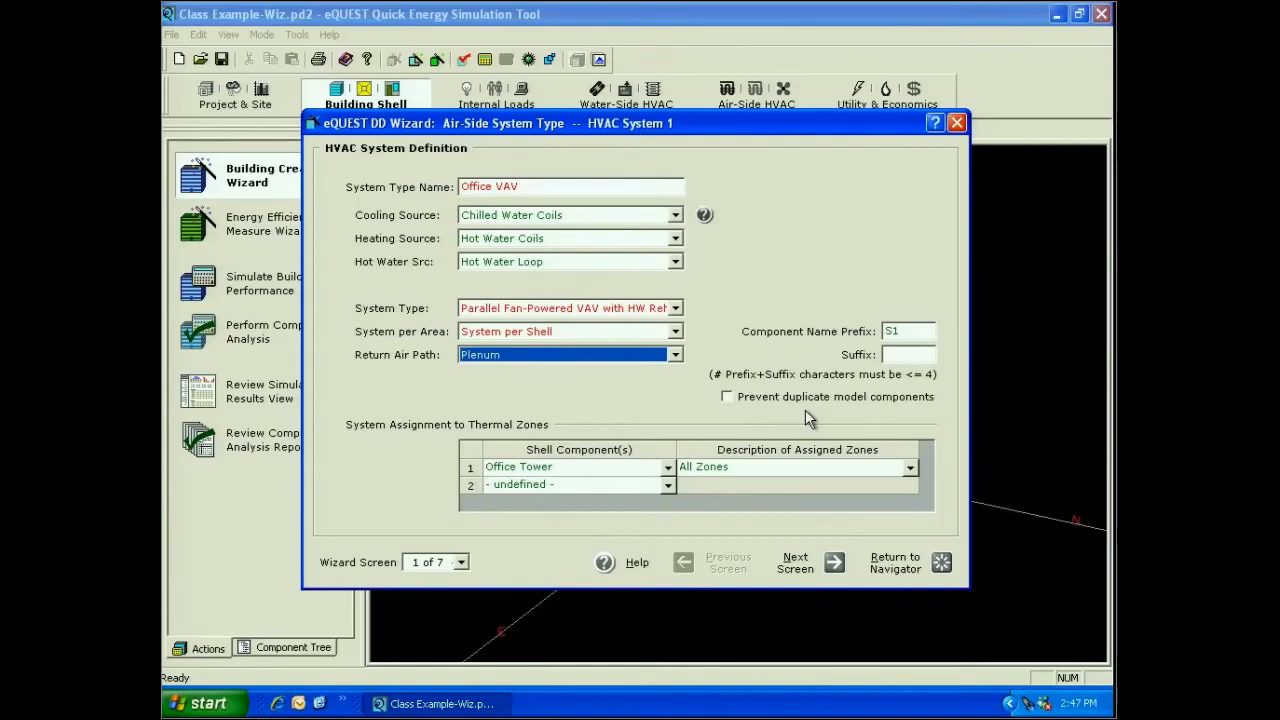
# Step: Advance to the HVAC system fans and check the supply fan power unit options, keeping in. WG and selecting the power value
pyautogui.hotkey('alt', 'n')
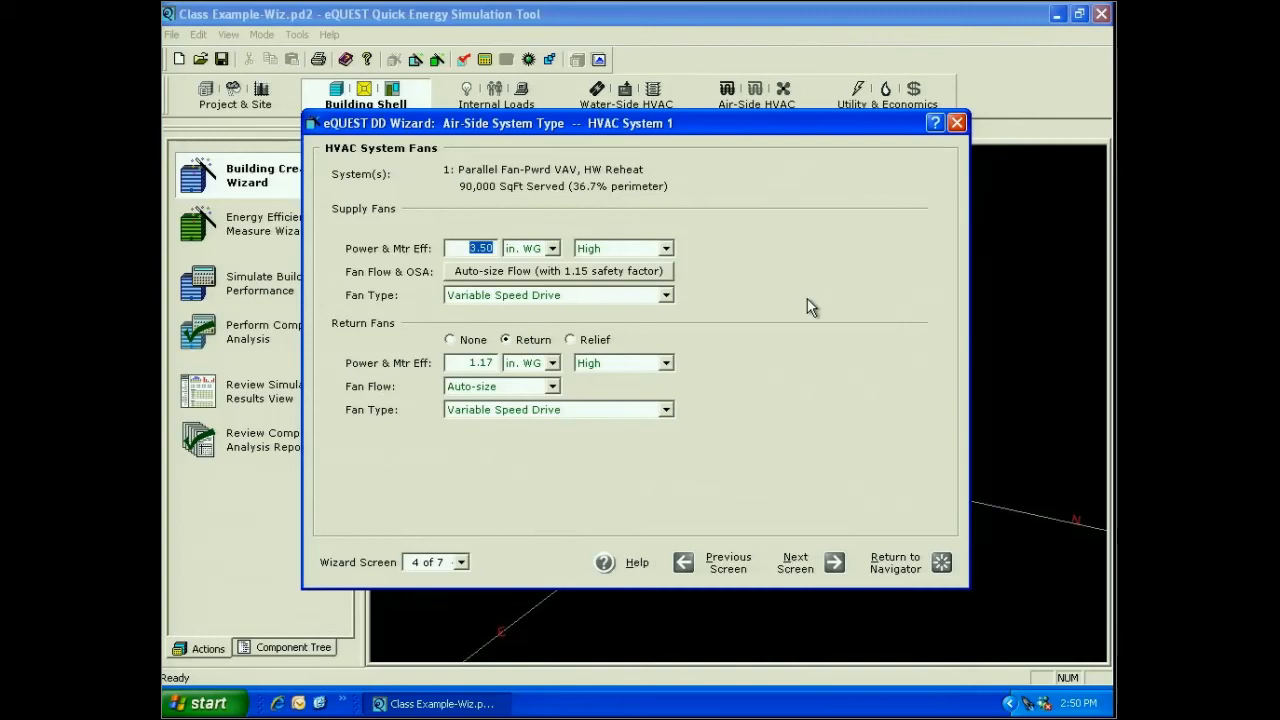
pyautogui.click(552, 249)
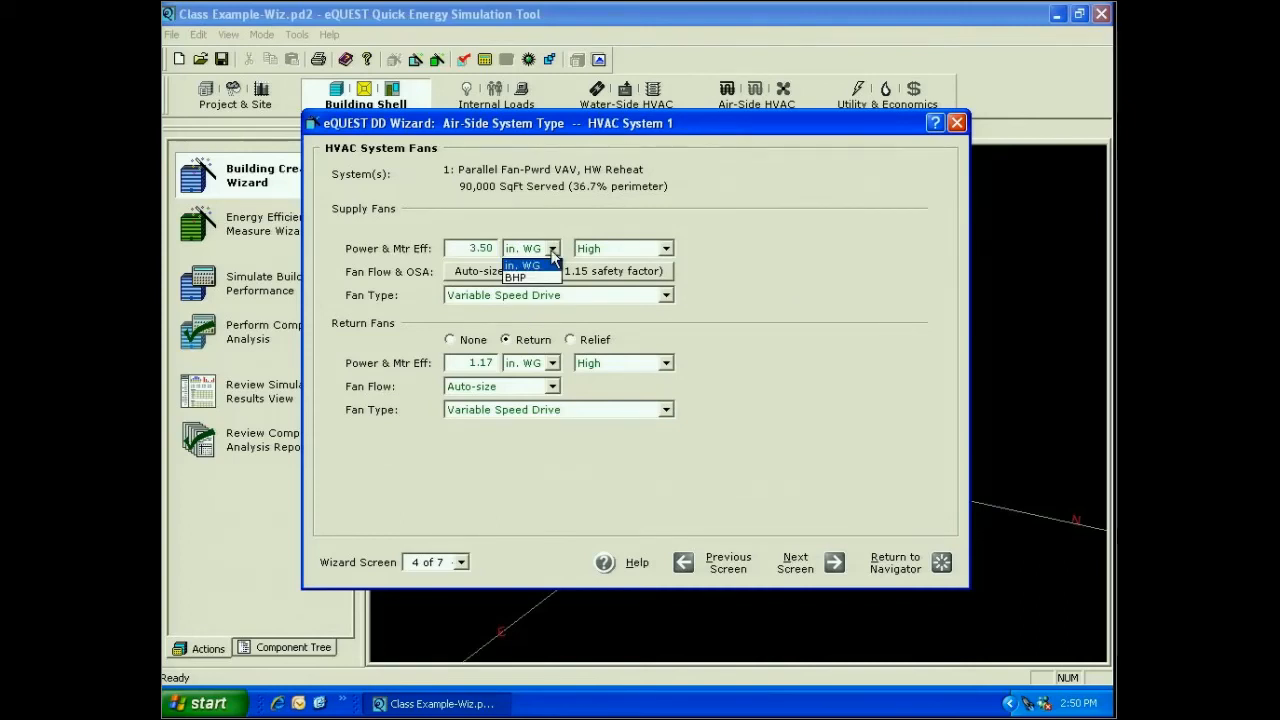
pyautogui.click(552, 254)
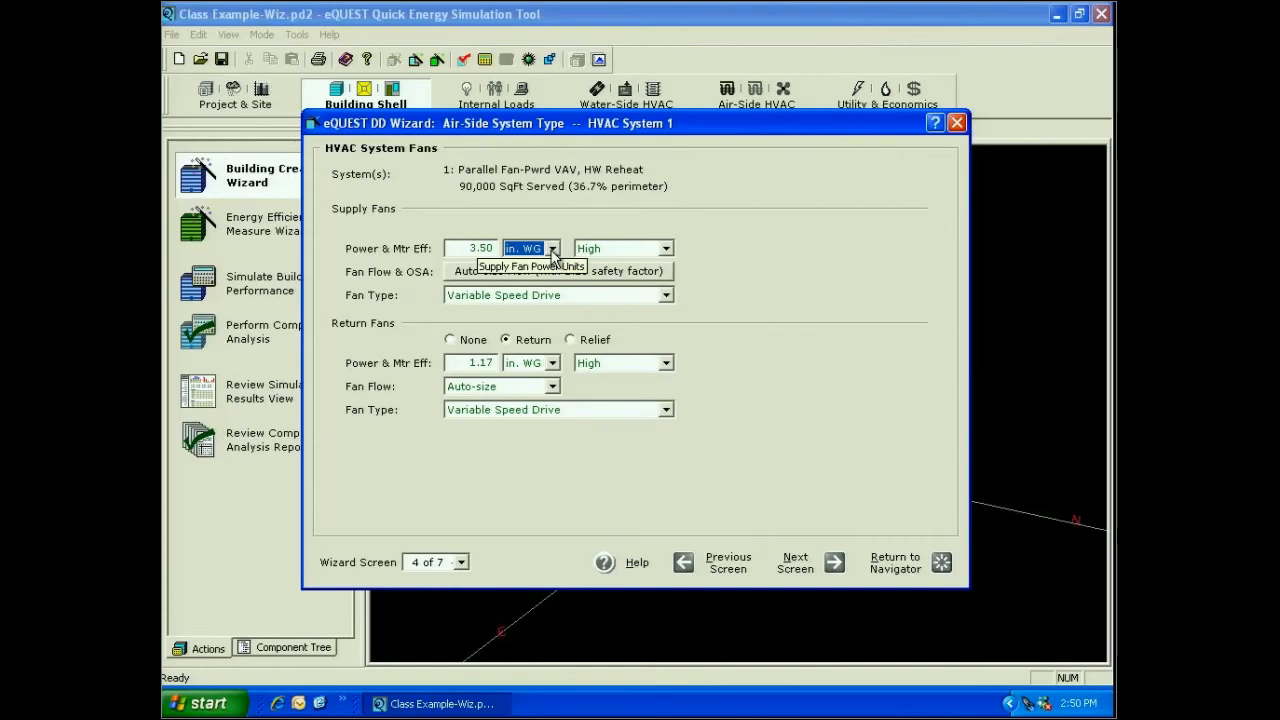
pyautogui.hotkey('shift', 'Tab')
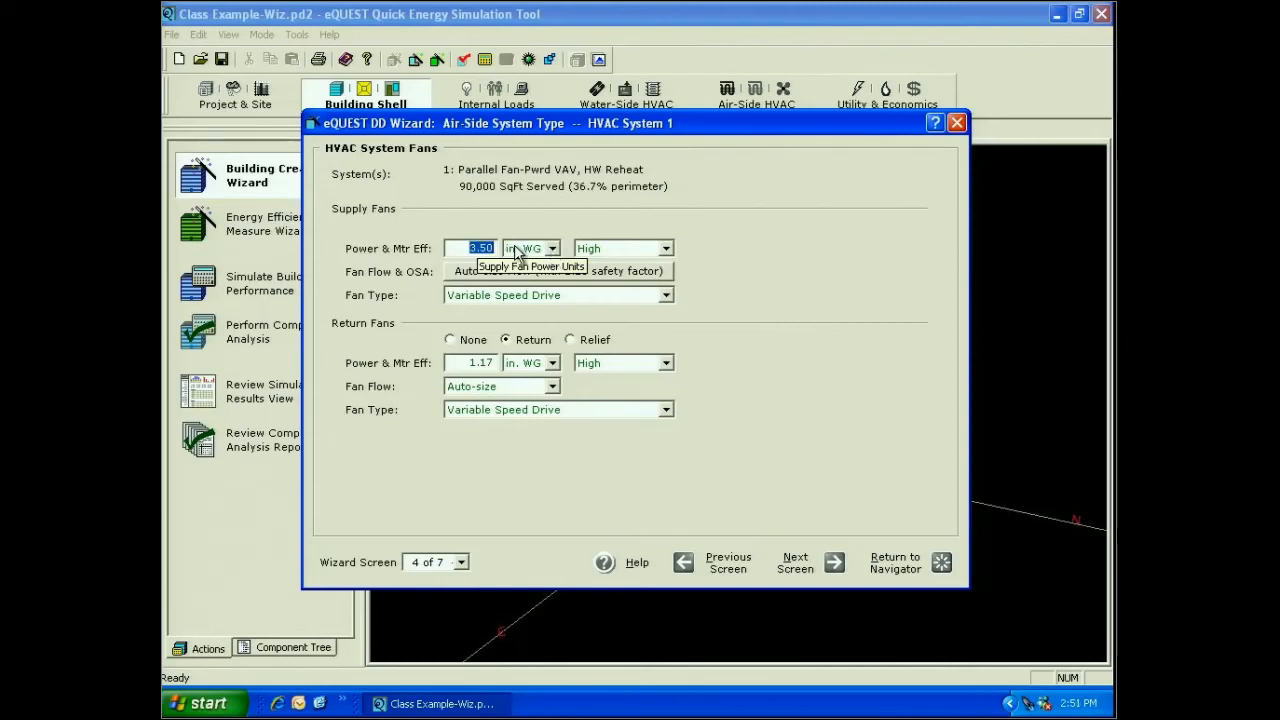
# Step: Set the supply fan power to 5 in. WG with Premium motor efficiency
pyautogui.write('5')
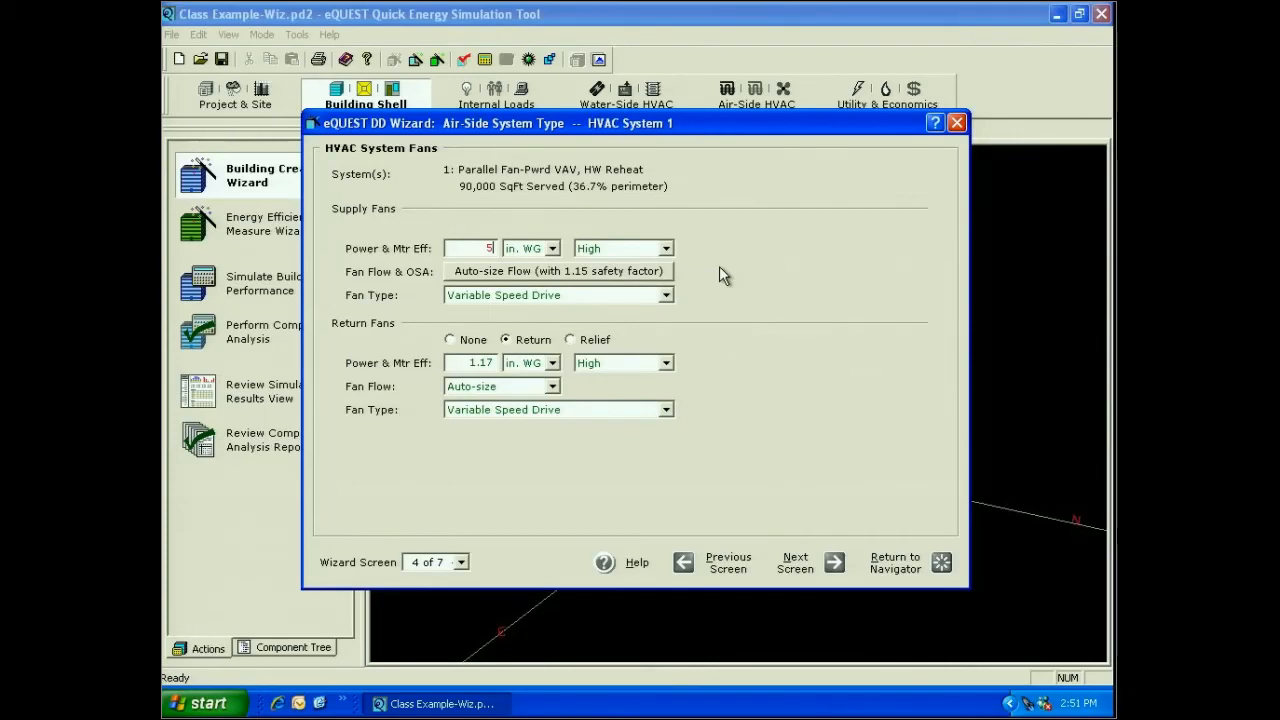
pyautogui.click(666, 250)
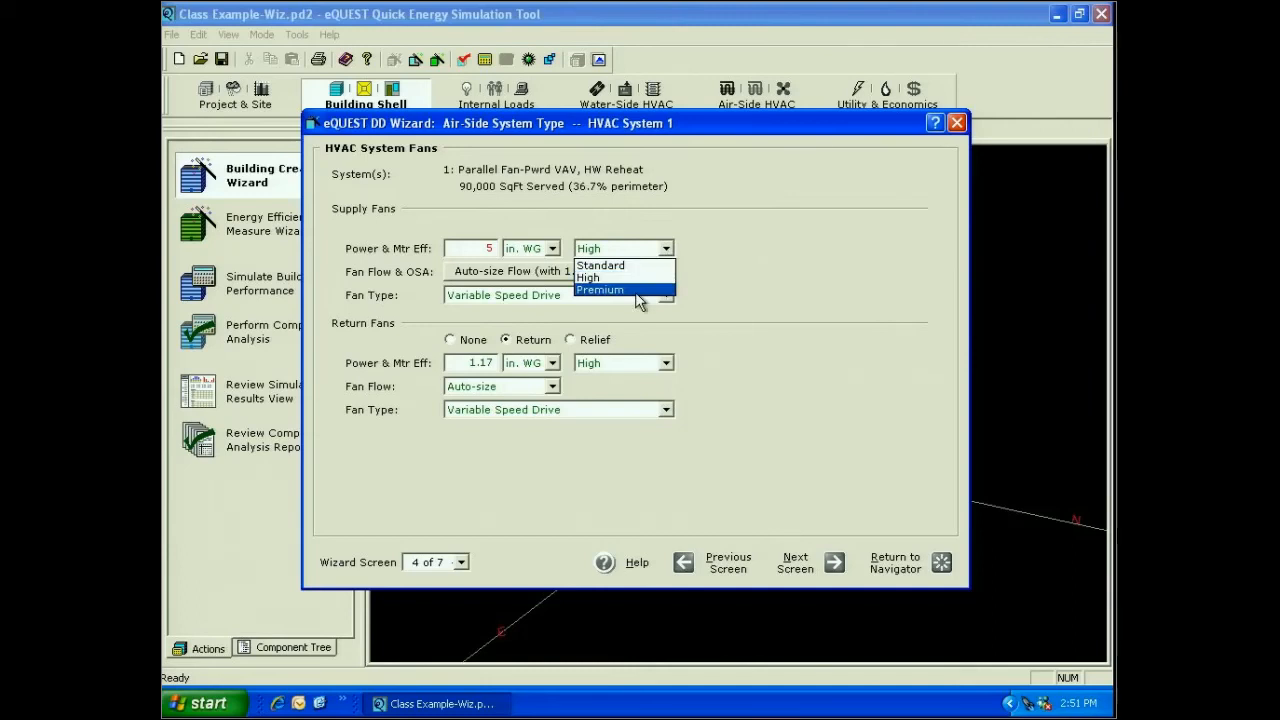
pyautogui.click(640, 290)
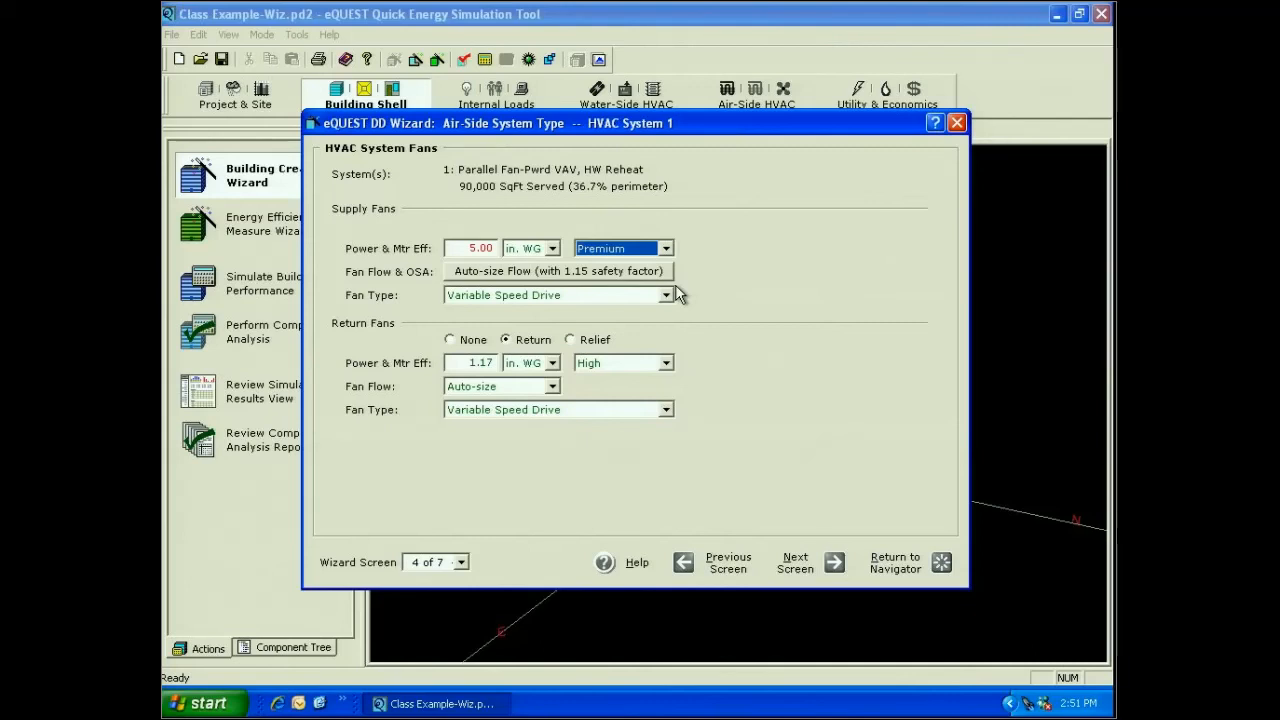
# Step: Open the supply fan flow settings and keep the flow on Auto-size with a ratio of 1
pyautogui.click(590, 272)
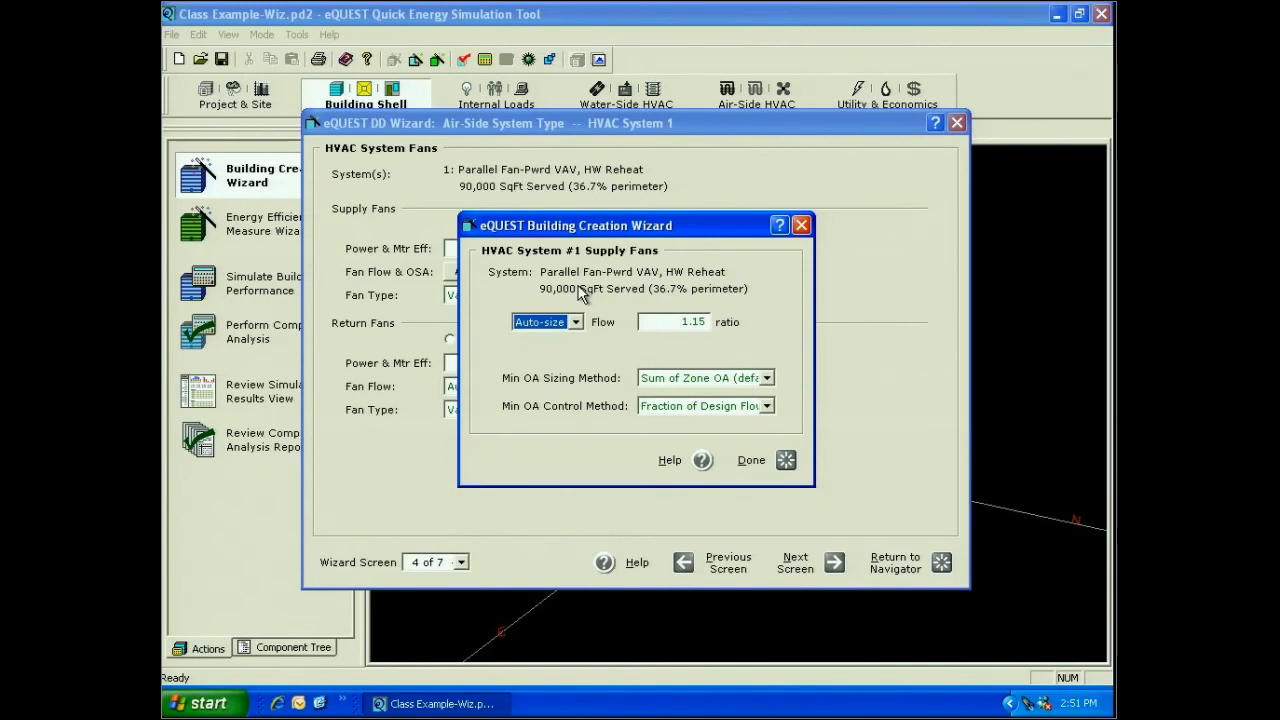
pyautogui.click(576, 322)
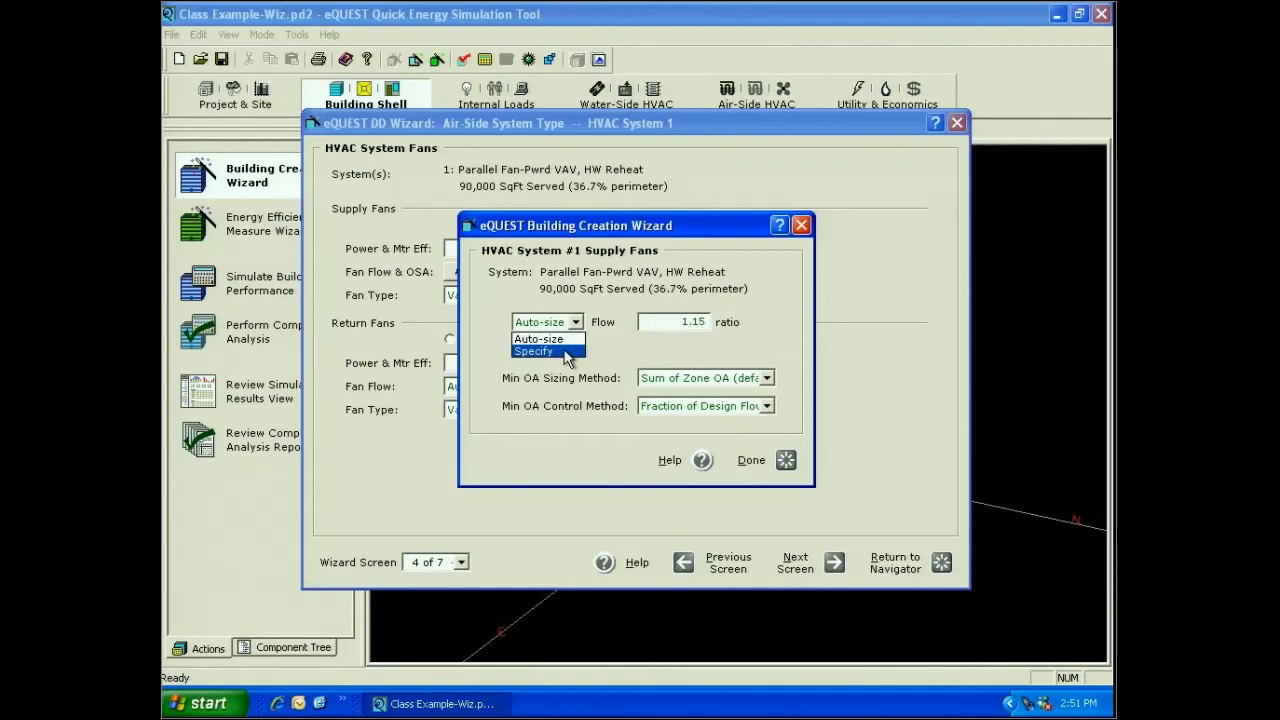
pyautogui.click(541, 339)
pyautogui.press('Tab')
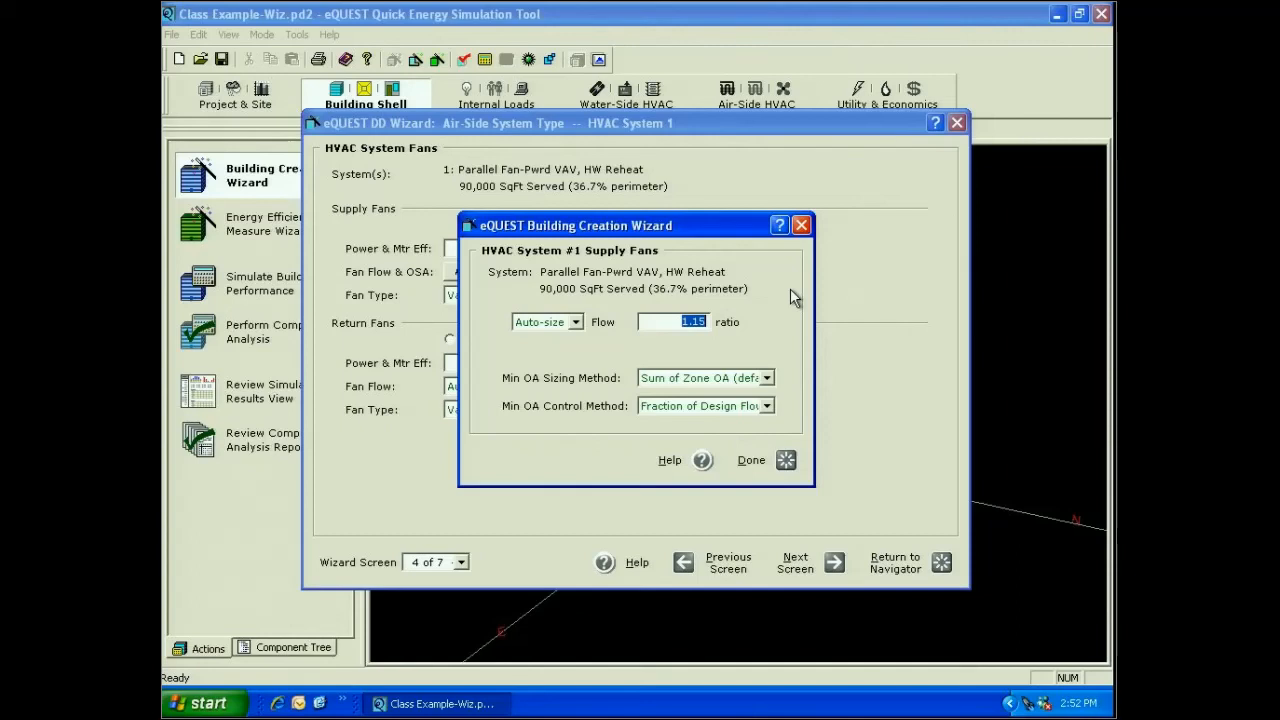
pyautogui.write('1')
# Step: Set the minimum OA sizing method to Set by Critical Zone, keep Fraction of Design Flow control, and close the supply fan settings
pyautogui.click(767, 378)
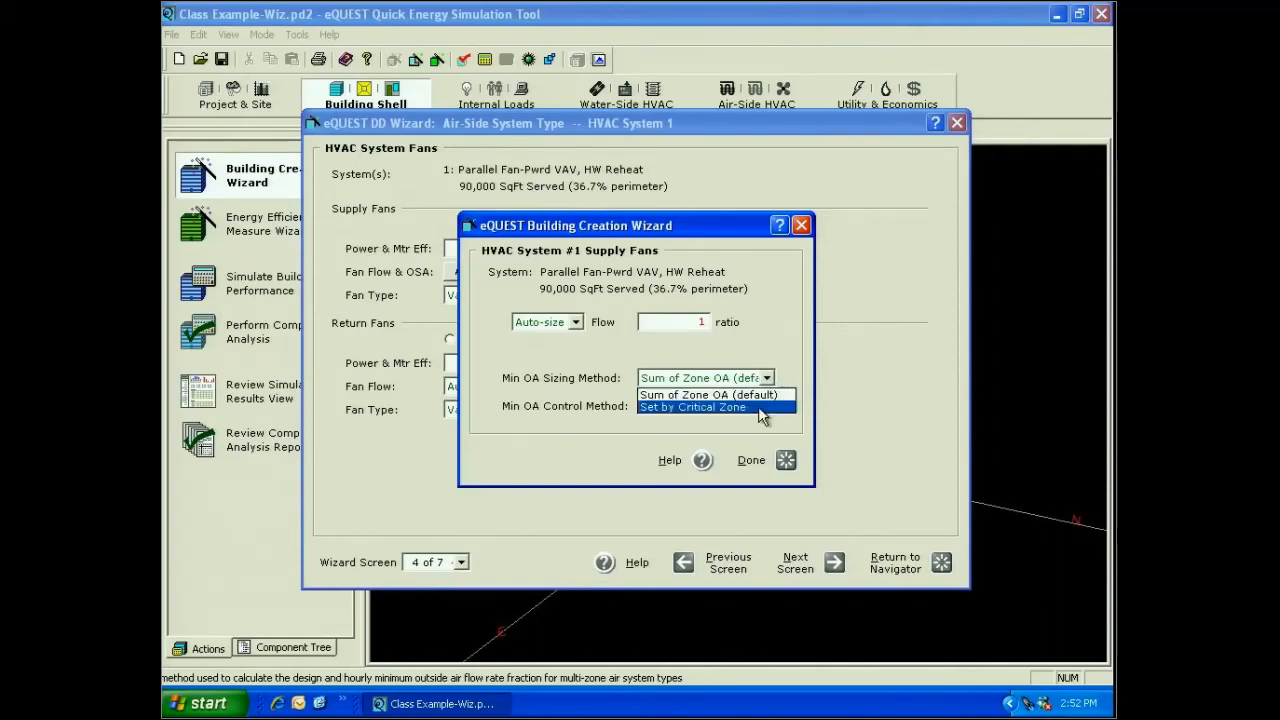
pyautogui.click(760, 408)
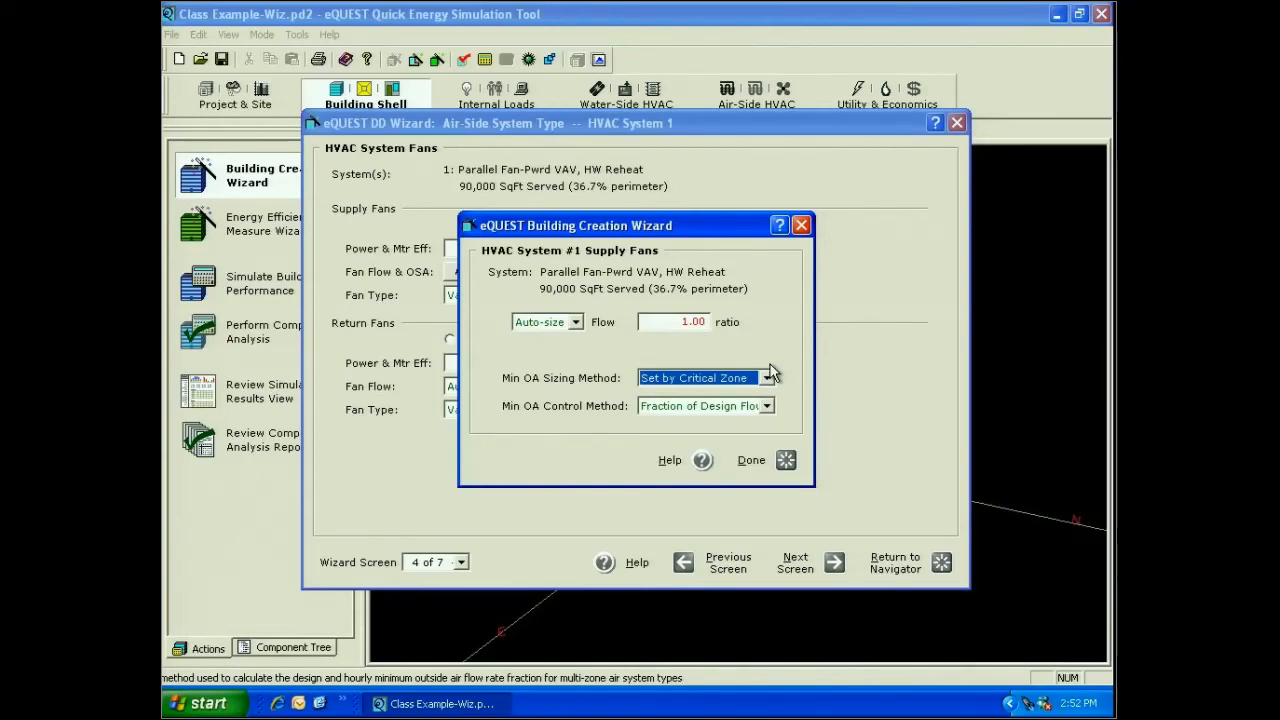
pyautogui.click(767, 406)
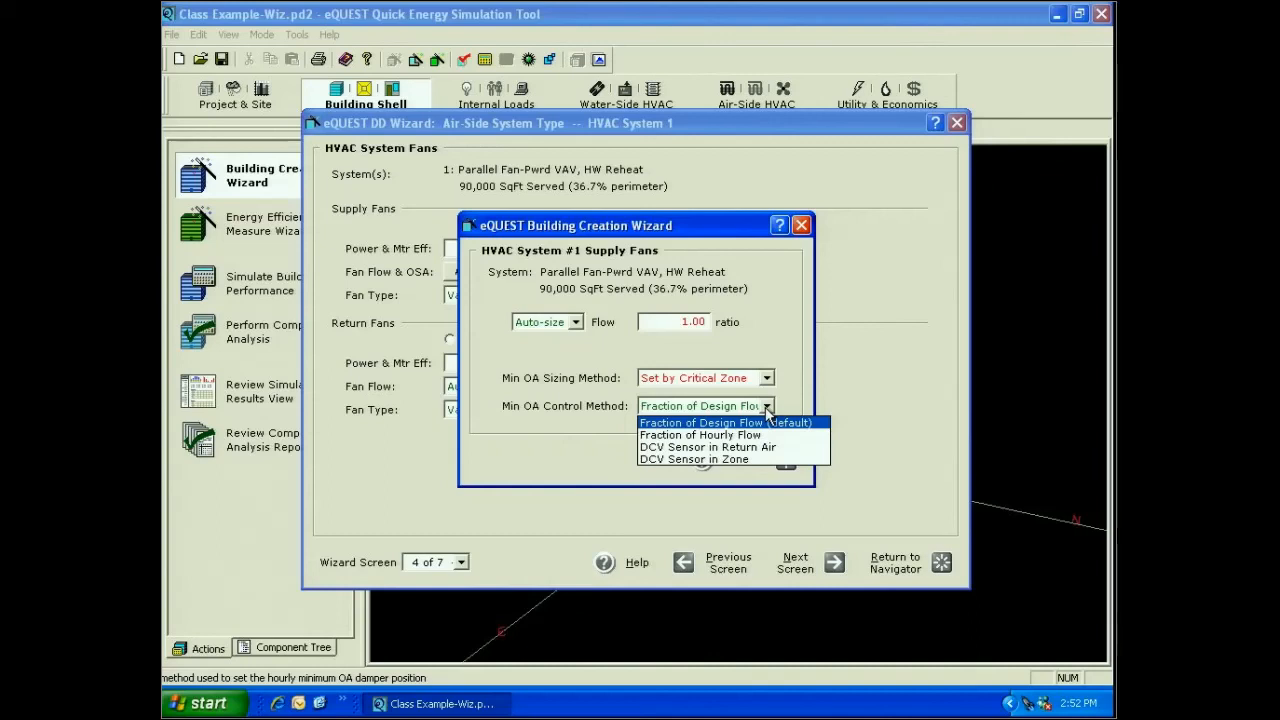
pyautogui.click(622, 353)
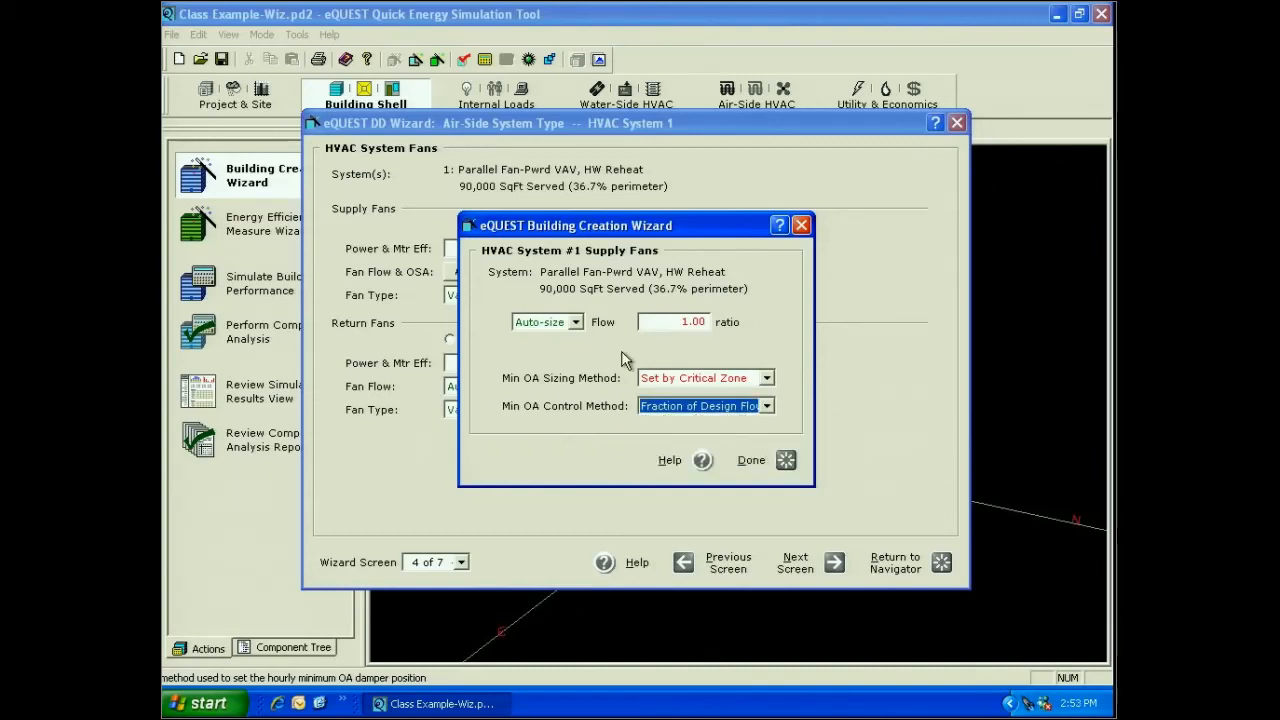
pyautogui.click(801, 225)
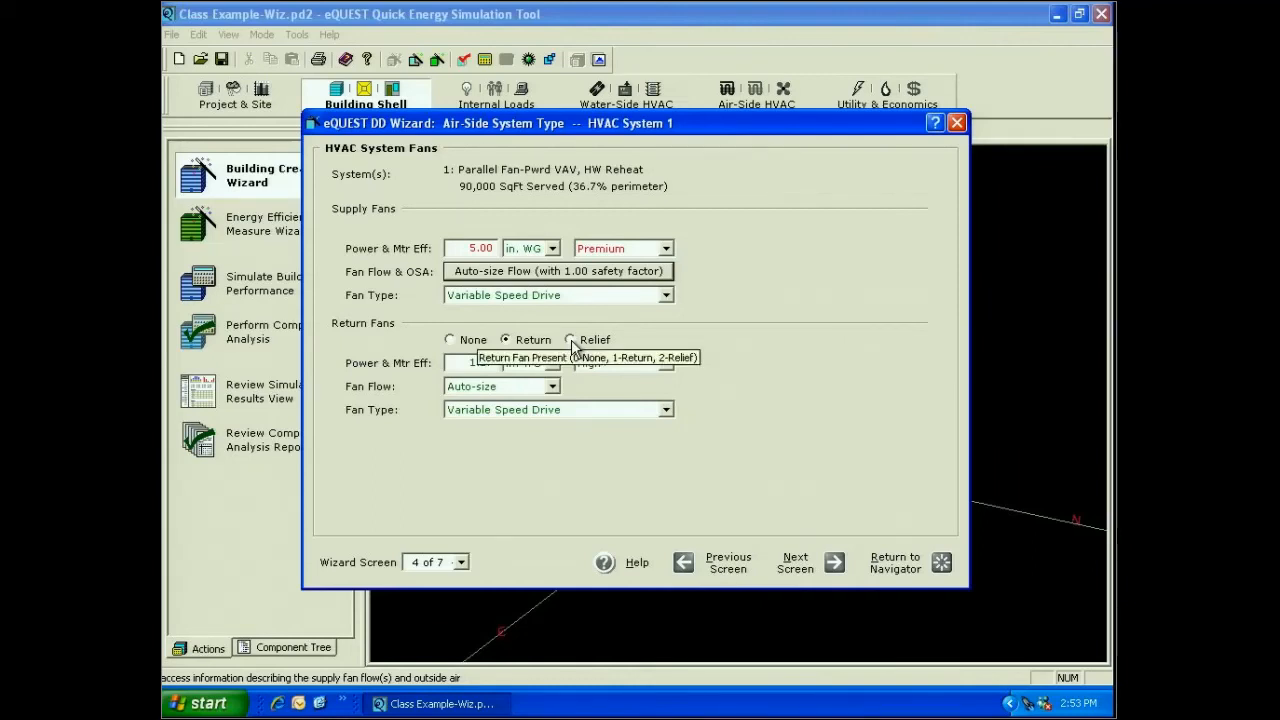
# Step: Set the return fan power to 2 in. WG with Premium motor efficiency and keep Variable Speed Drive as its fan type
pyautogui.moveTo(466, 364); pyautogui.dragTo(507, 370)
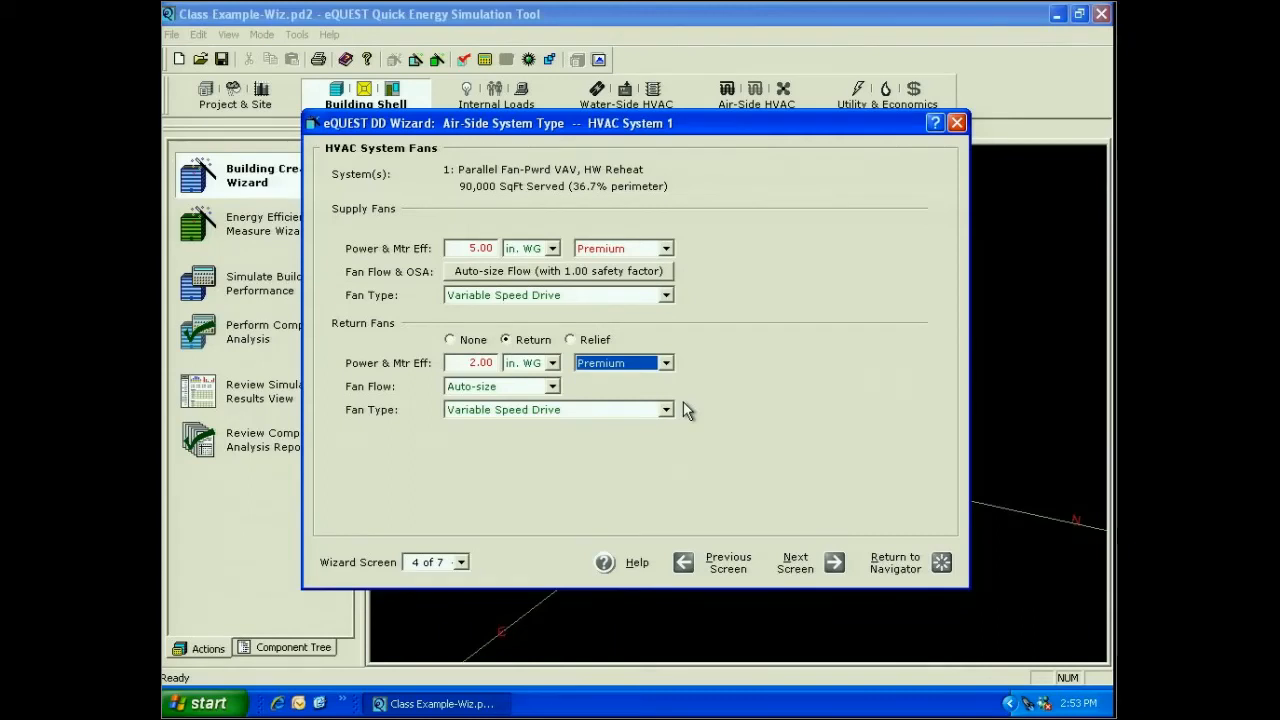
pyautogui.click(666, 410)
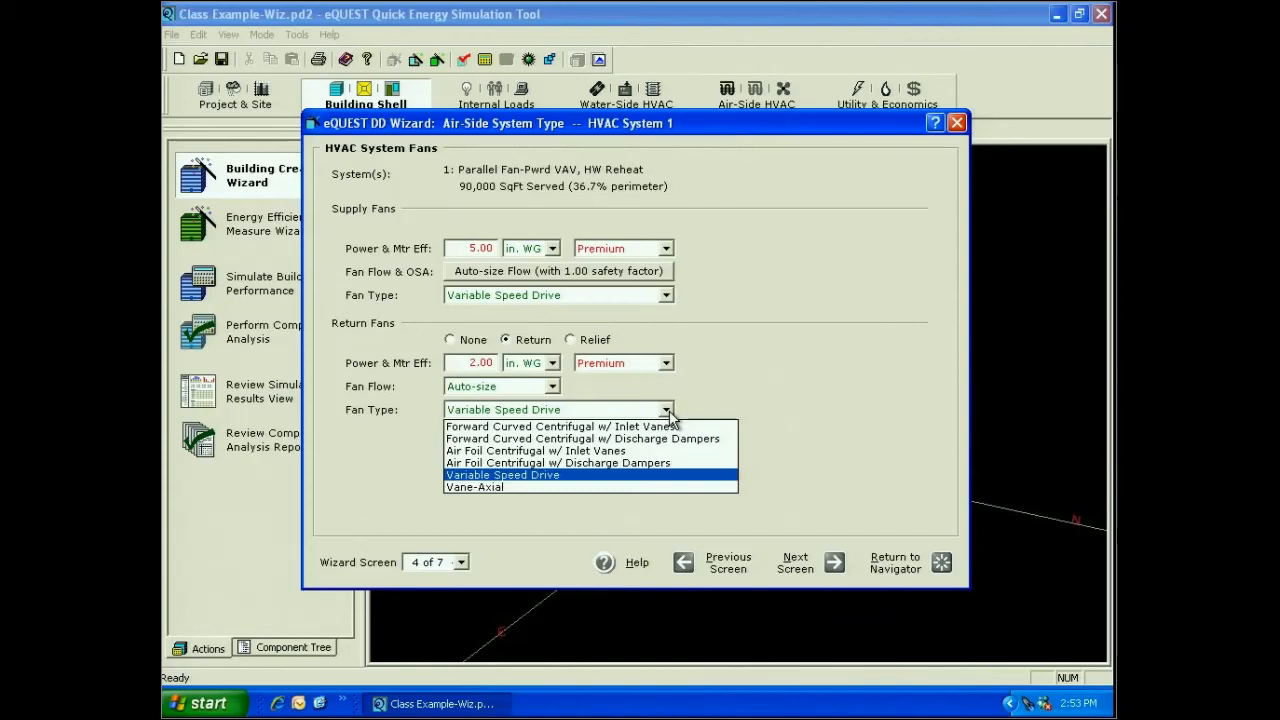
pyautogui.click(667, 414)
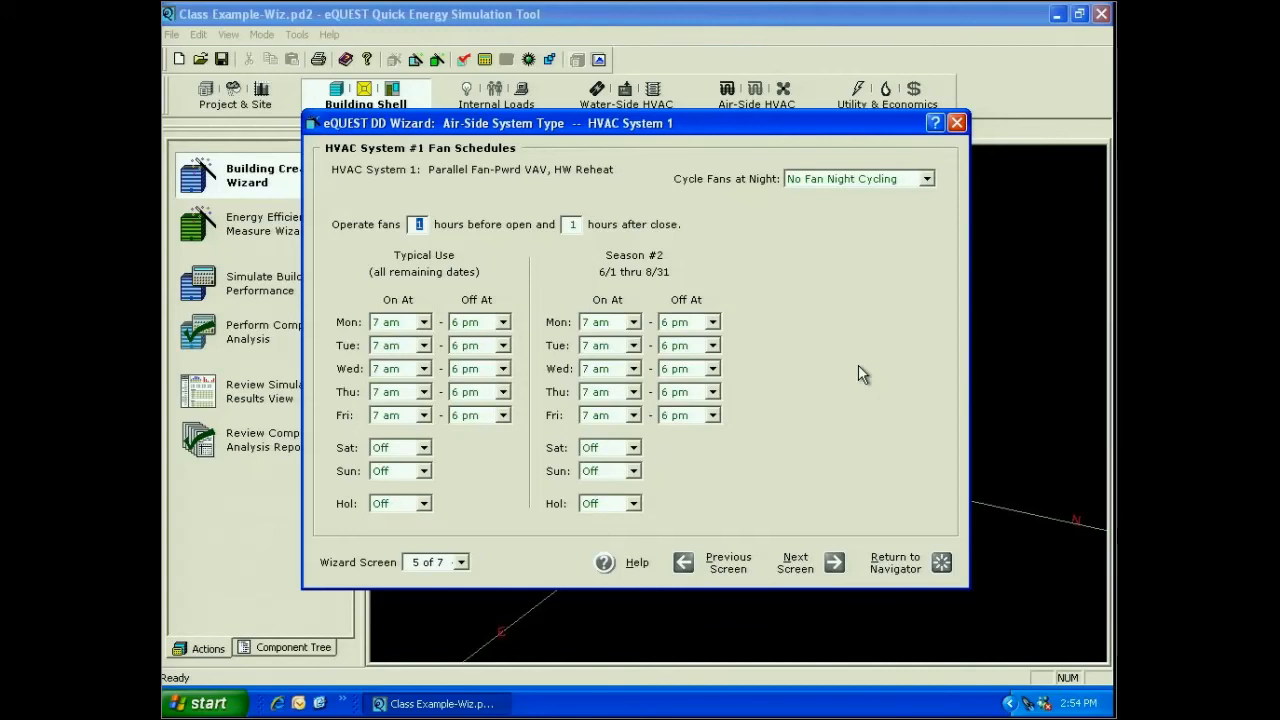
pyautogui.click(424, 322)
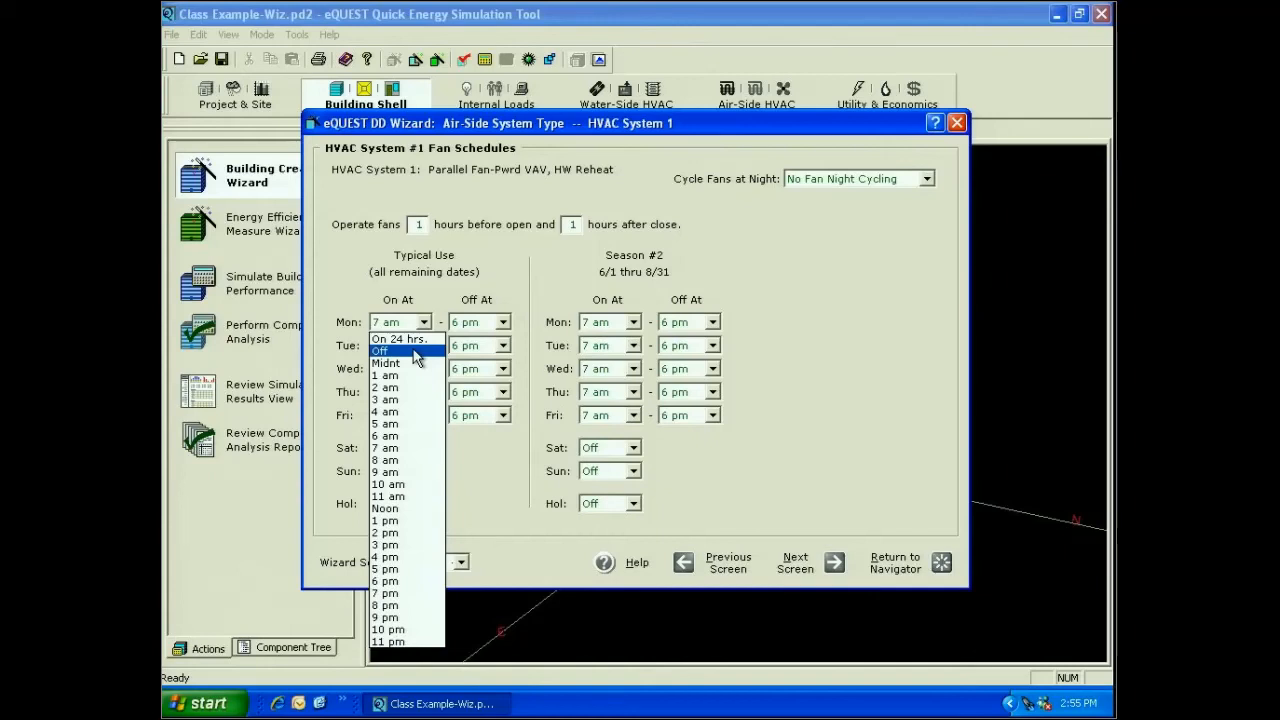
pyautogui.click(640, 262)
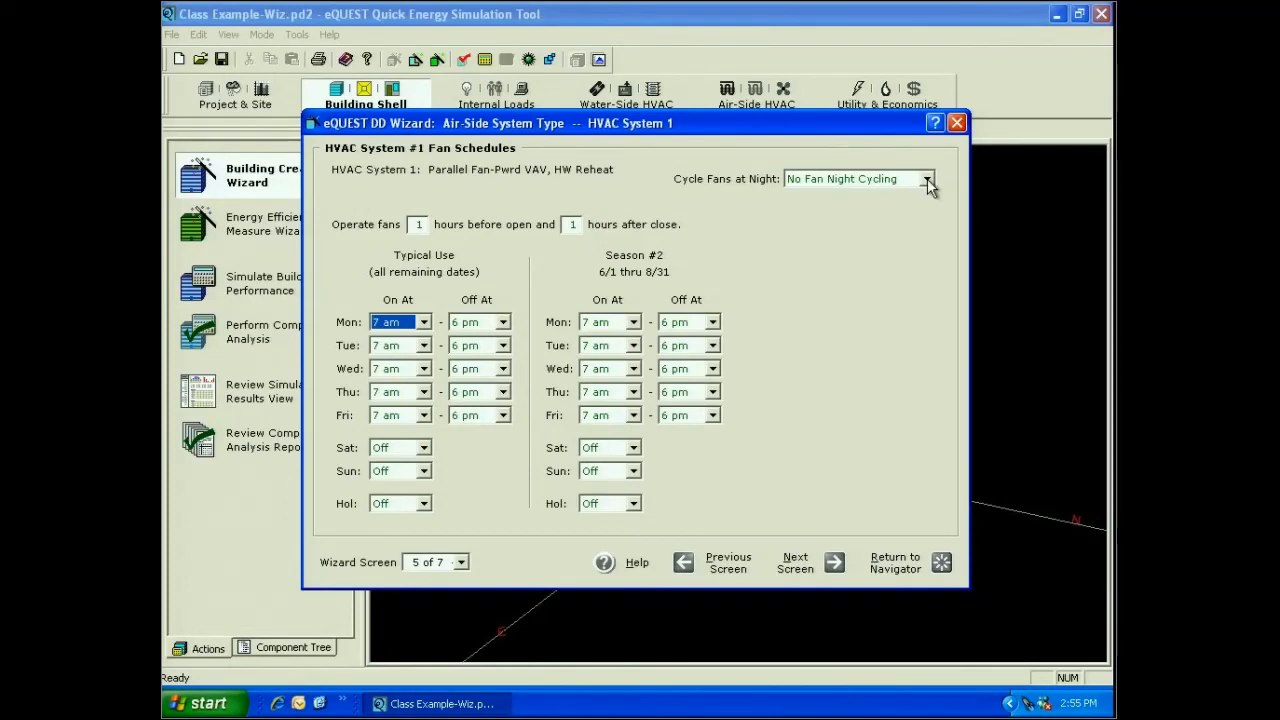
# Step: Set night fan cycling to Cycle Fans (no OA at night + economizer), triggered by Any Zone, and advance to the next wizard screen
pyautogui.click(927, 181)
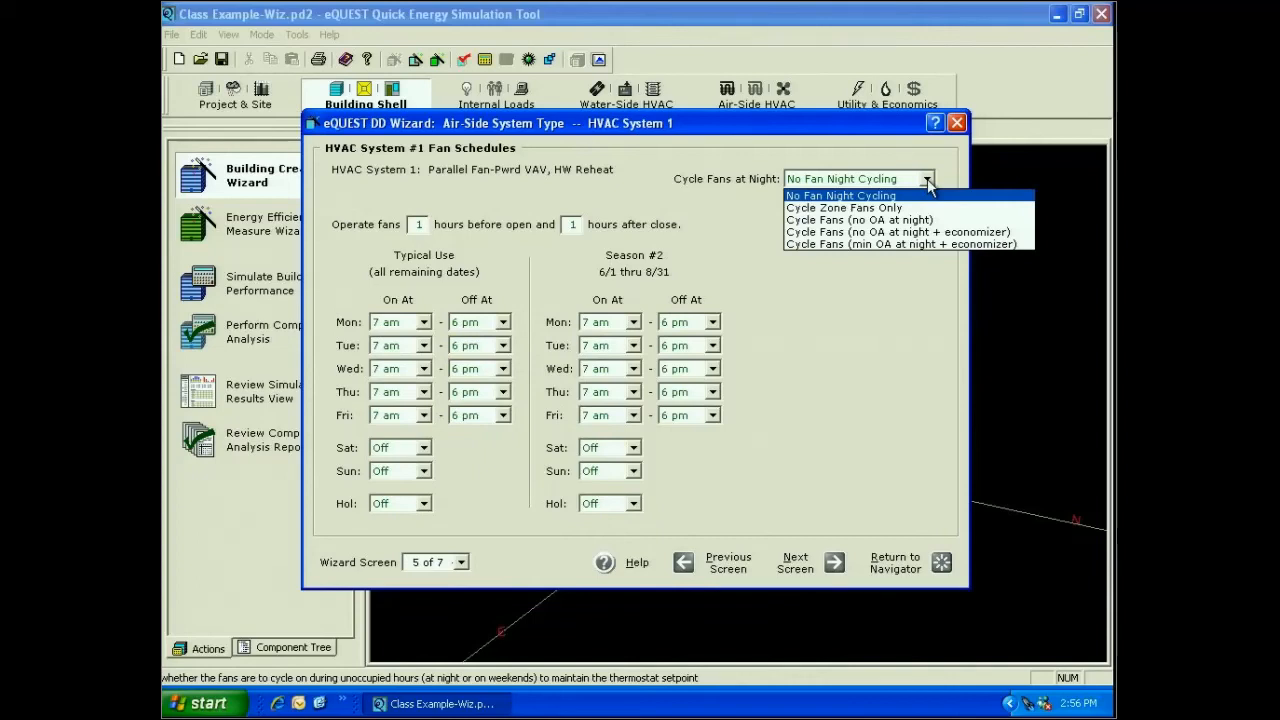
pyautogui.click(912, 234)
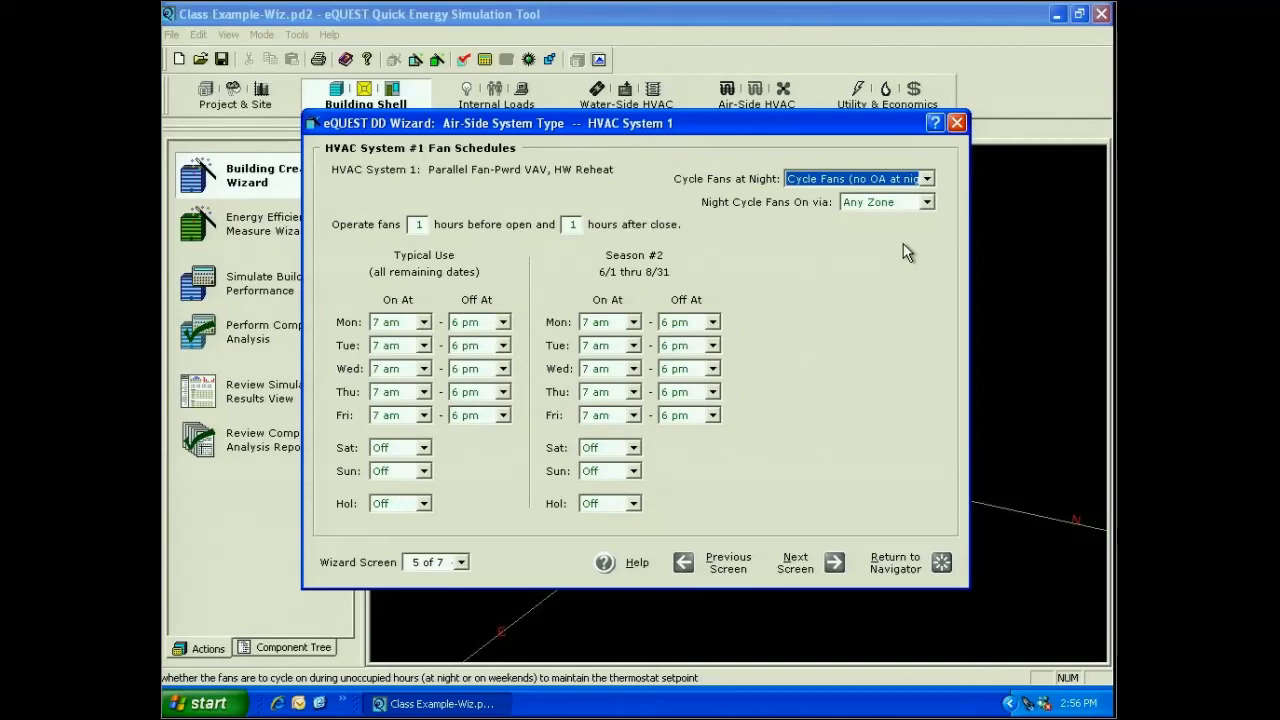
pyautogui.click(927, 202)
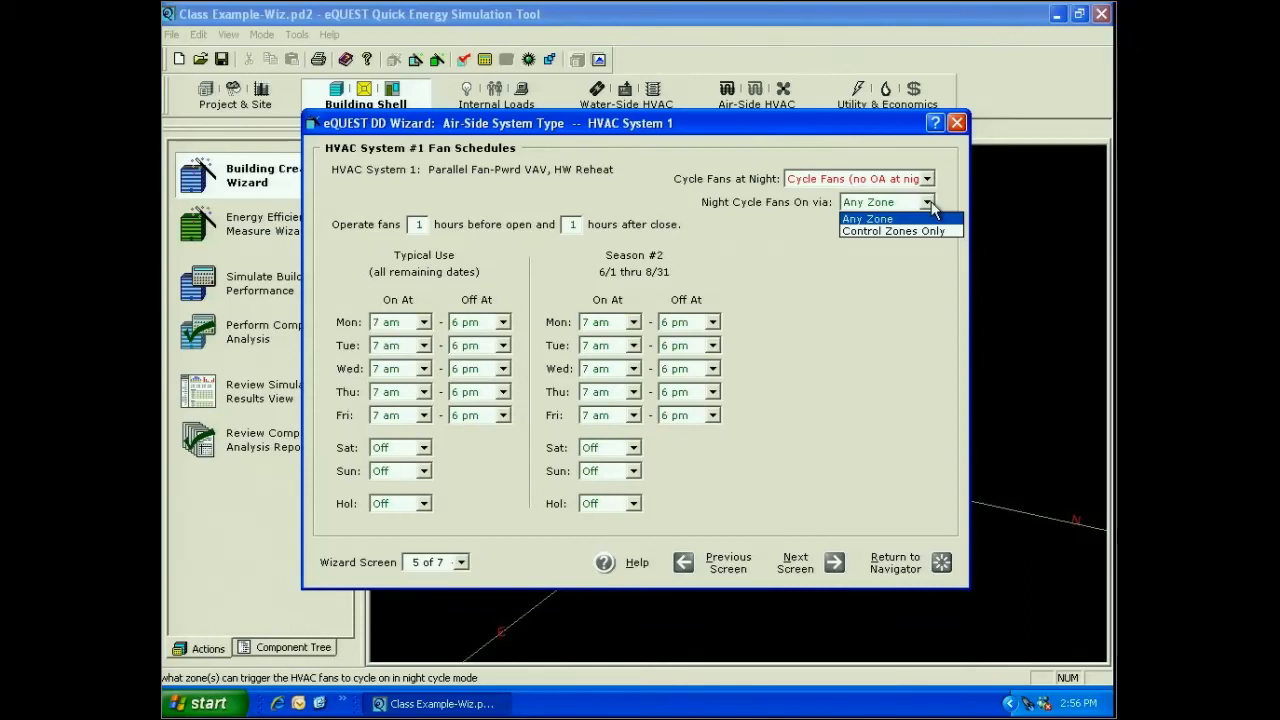
pyautogui.click(841, 390)
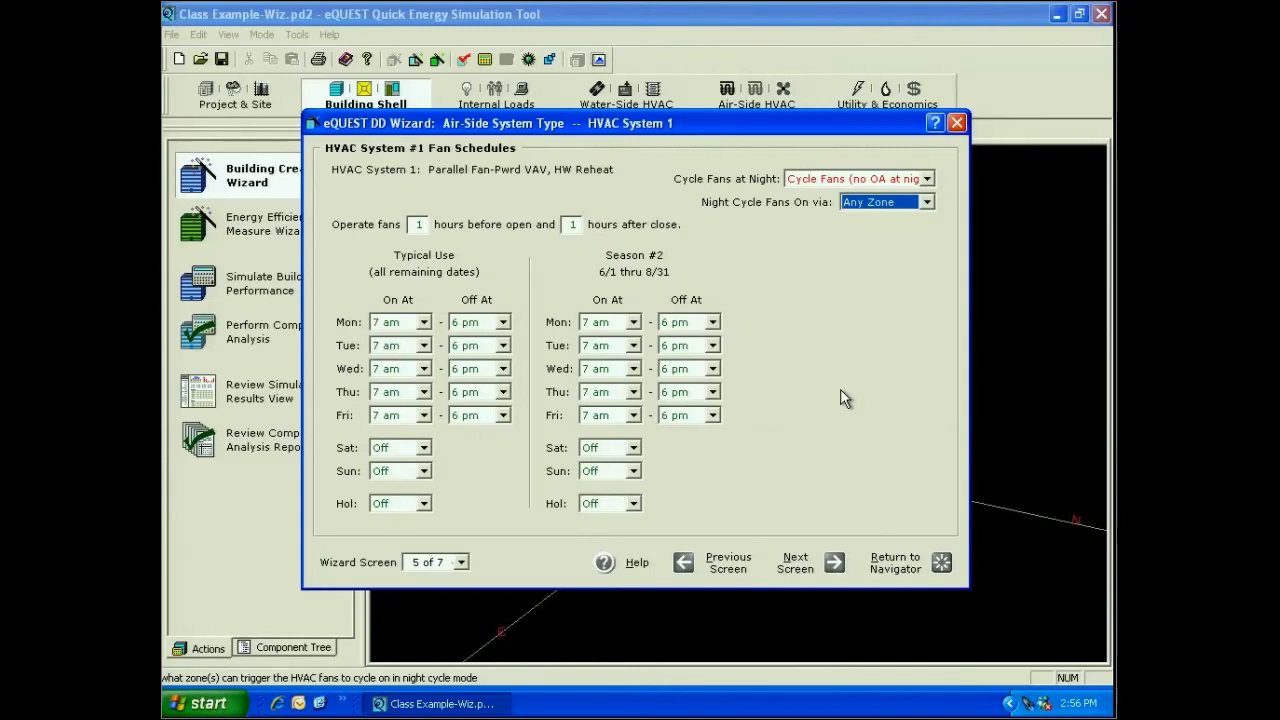
pyautogui.hotkey('alt', 'n')
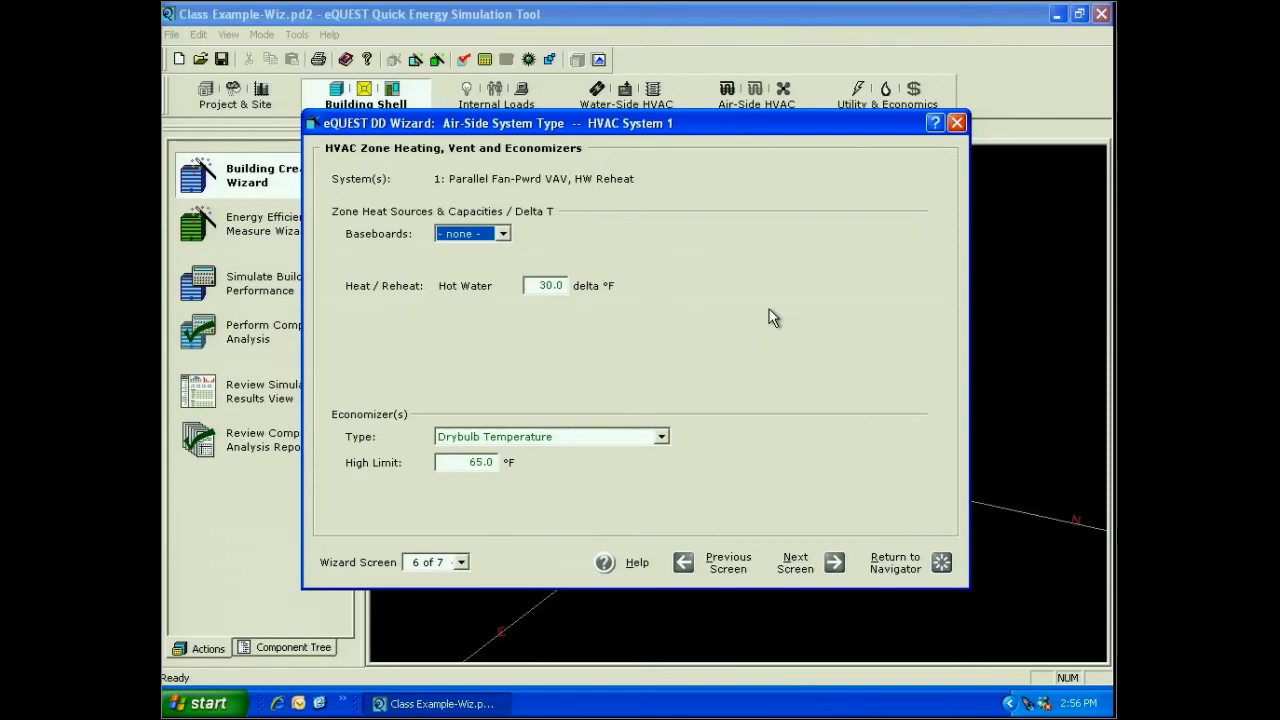
# Step: Add Hot Water baseboards to the zone heat sources and set their capacity to 0 kBtu
pyautogui.click(503, 234)
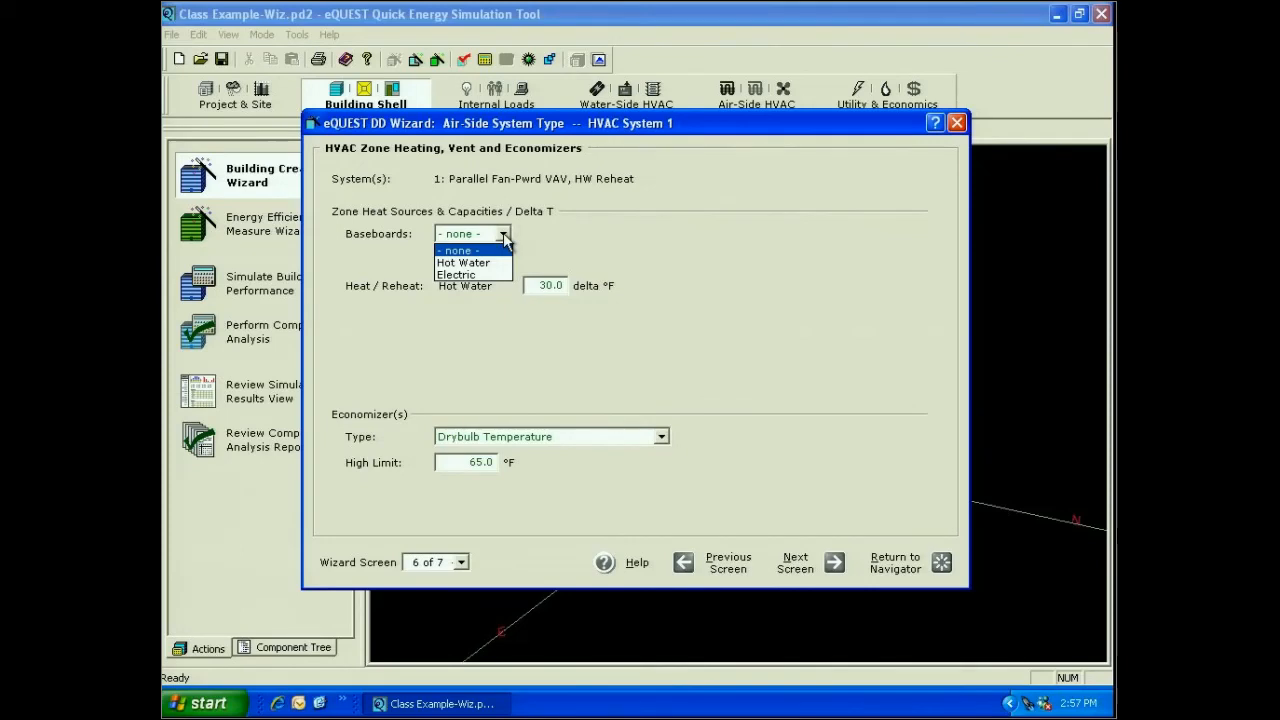
pyautogui.click(463, 262)
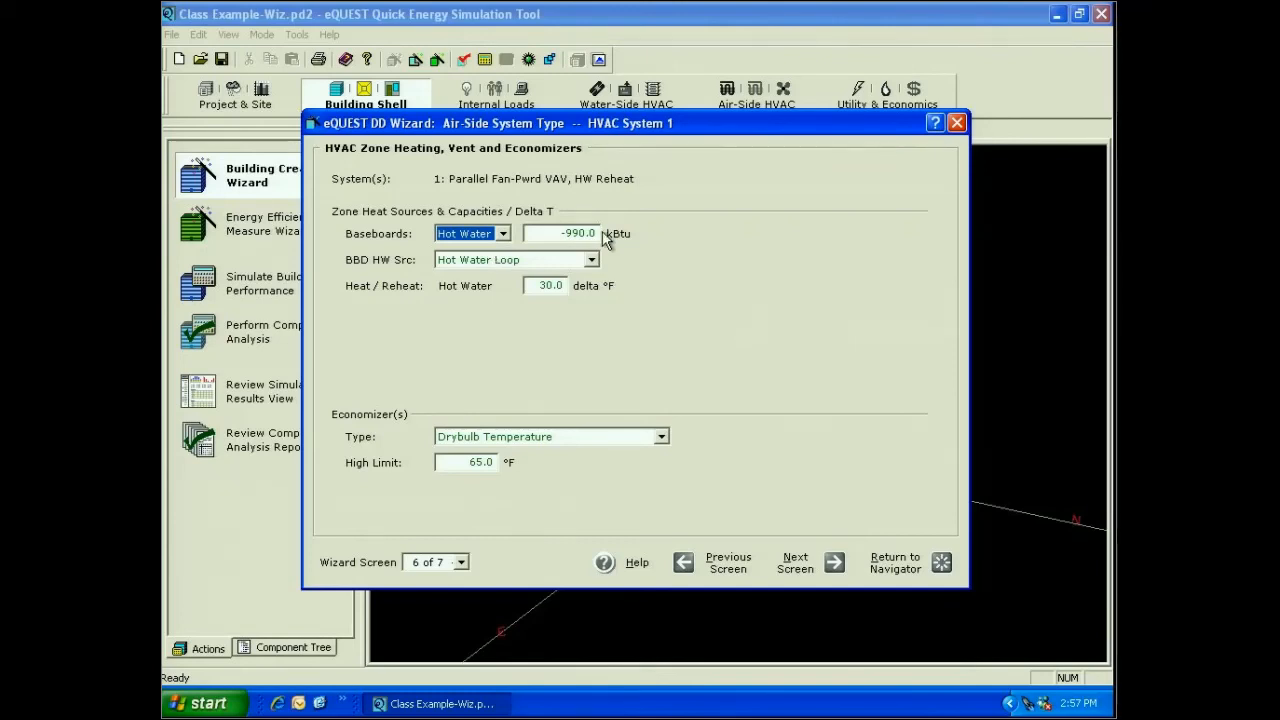
pyautogui.moveTo(576, 236)
pyautogui.click(574, 233)
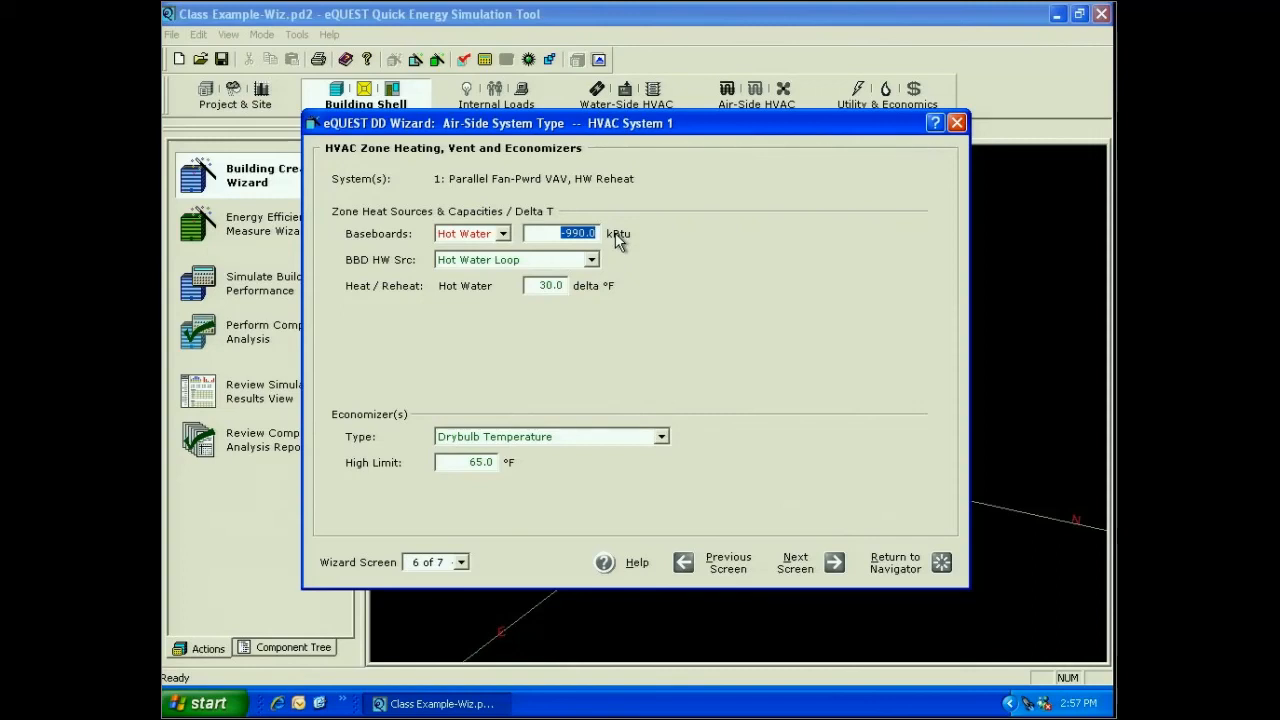
pyautogui.write('0')
# Step: Select Drybulb Temperature as the economizer type and set its high limit to 70 °F
pyautogui.click(661, 436)
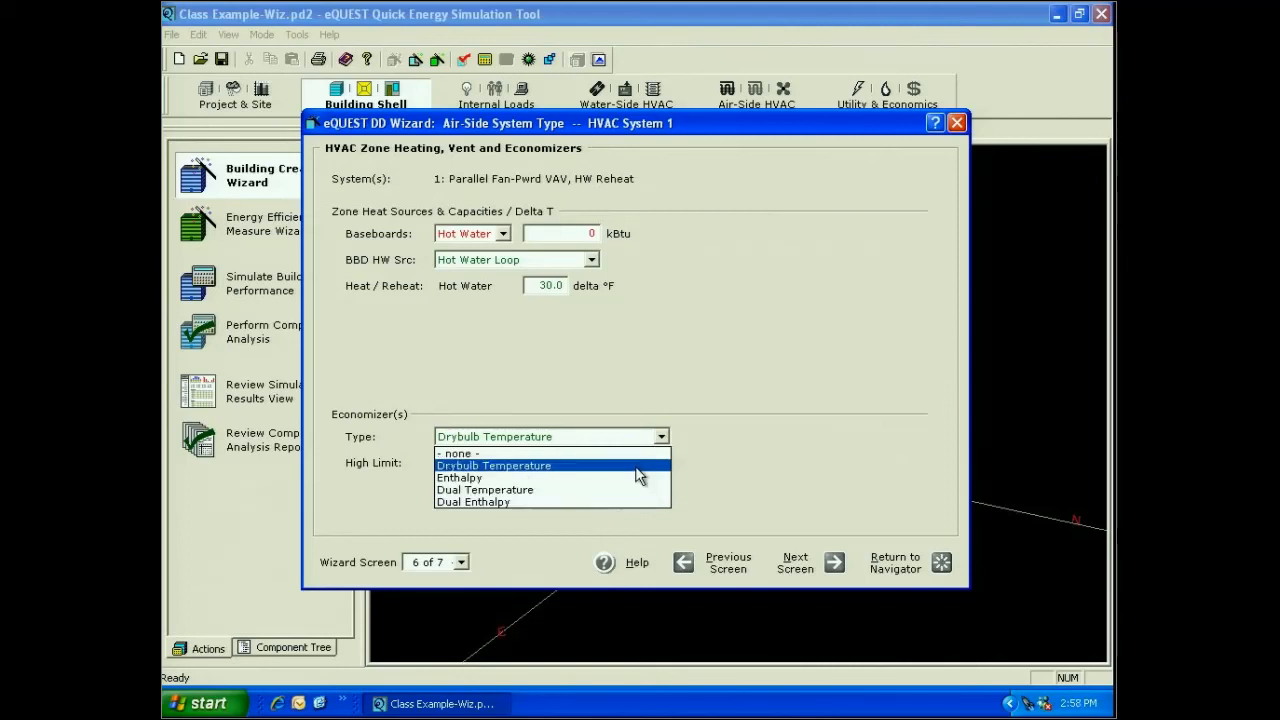
pyautogui.click(484, 467)
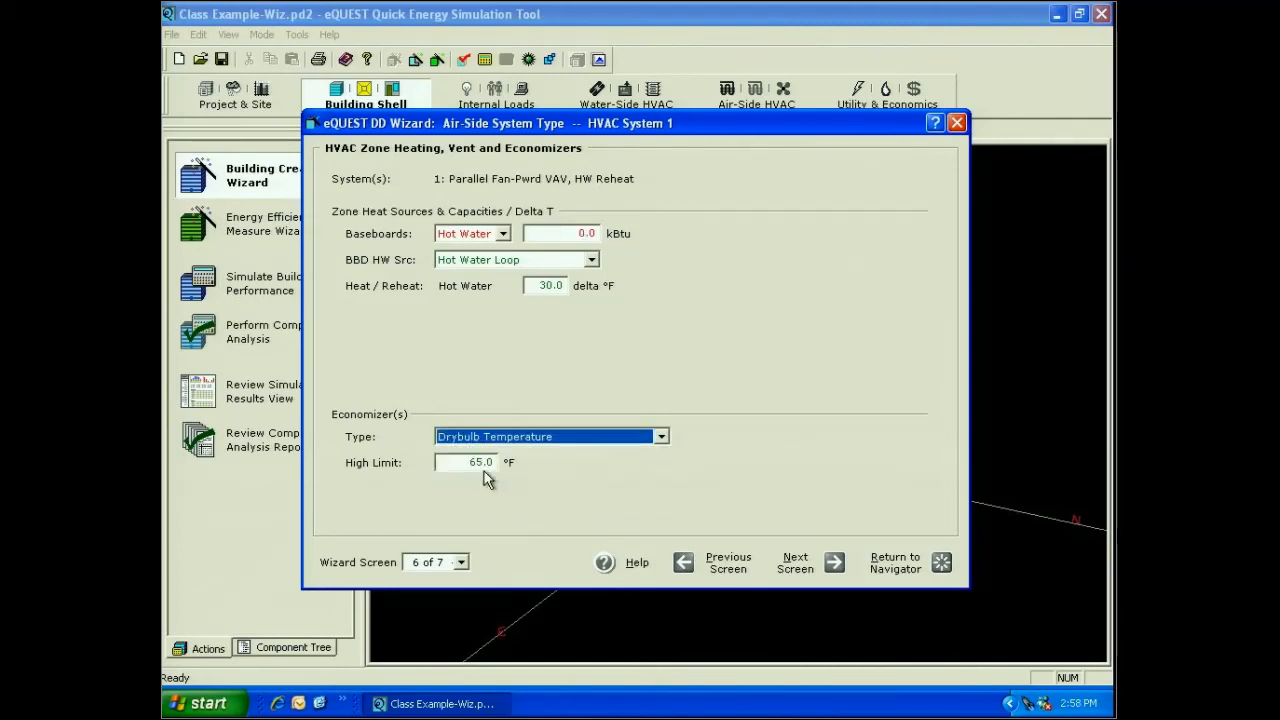
pyautogui.click(455, 462)
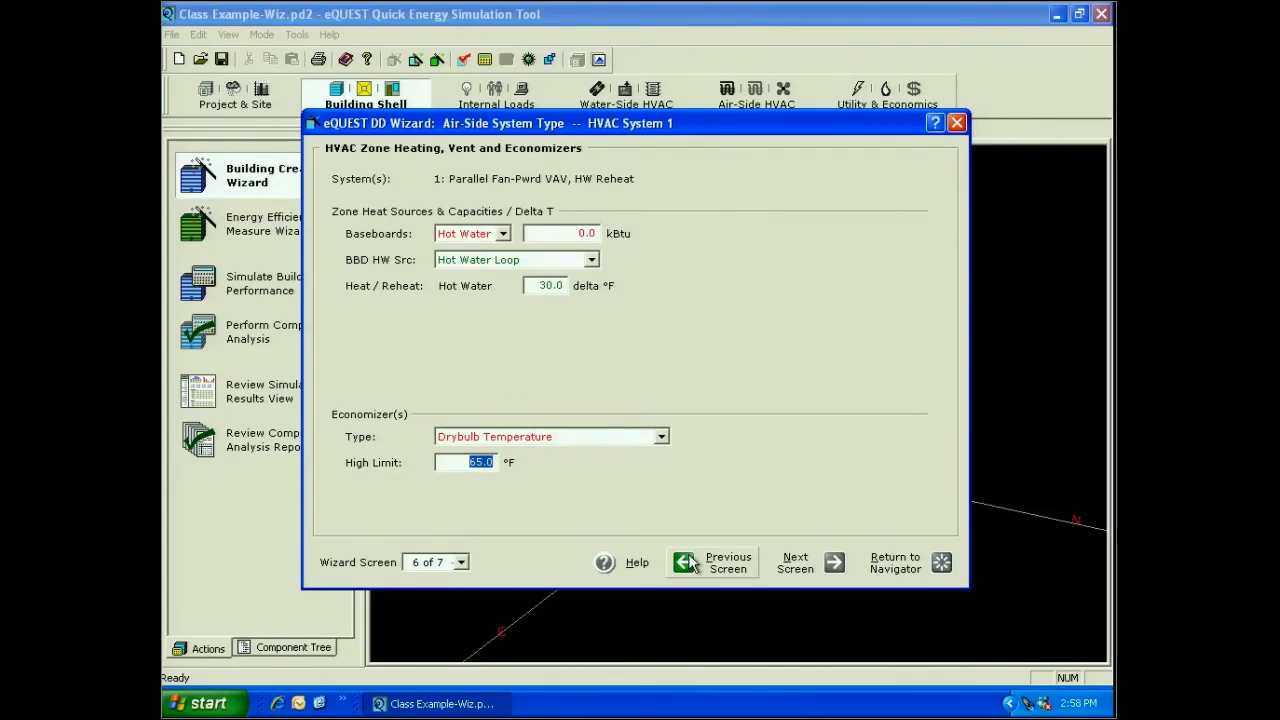
pyautogui.write('70')
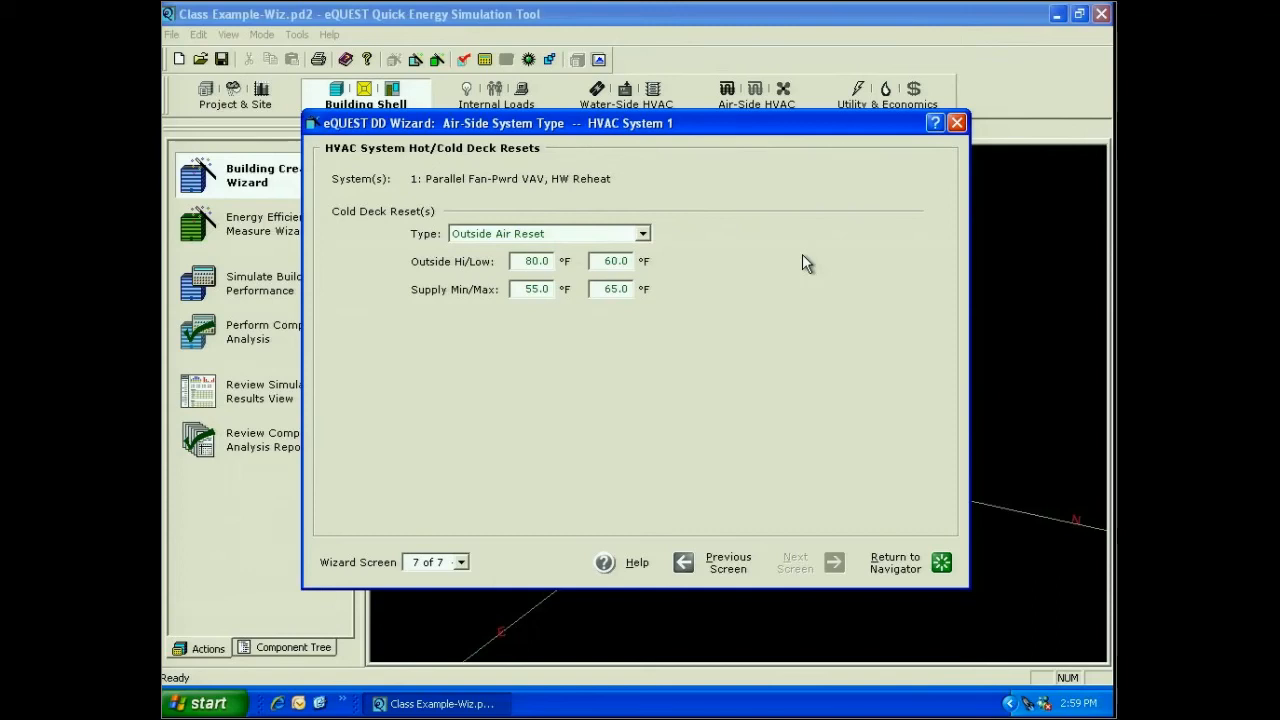
# Step: Try Constant as the cold deck reset type and switch back to Outside Air Reset
pyautogui.click(643, 235)
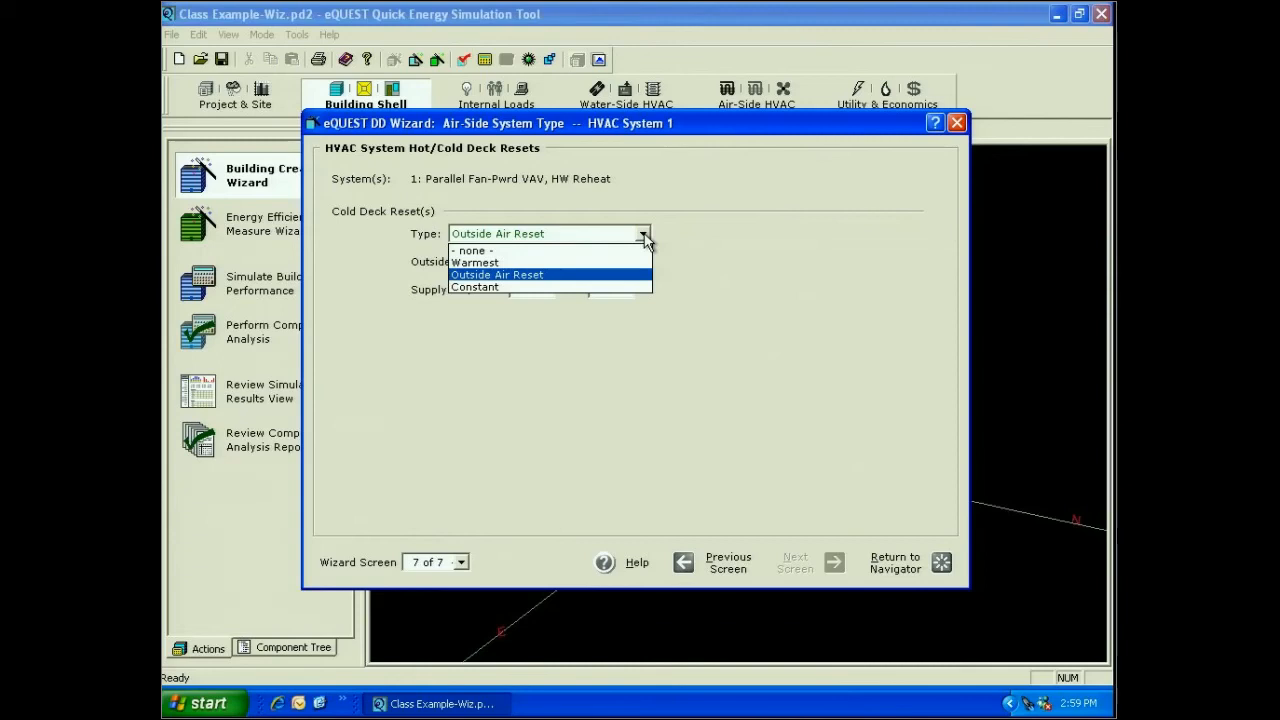
pyautogui.click(645, 238)
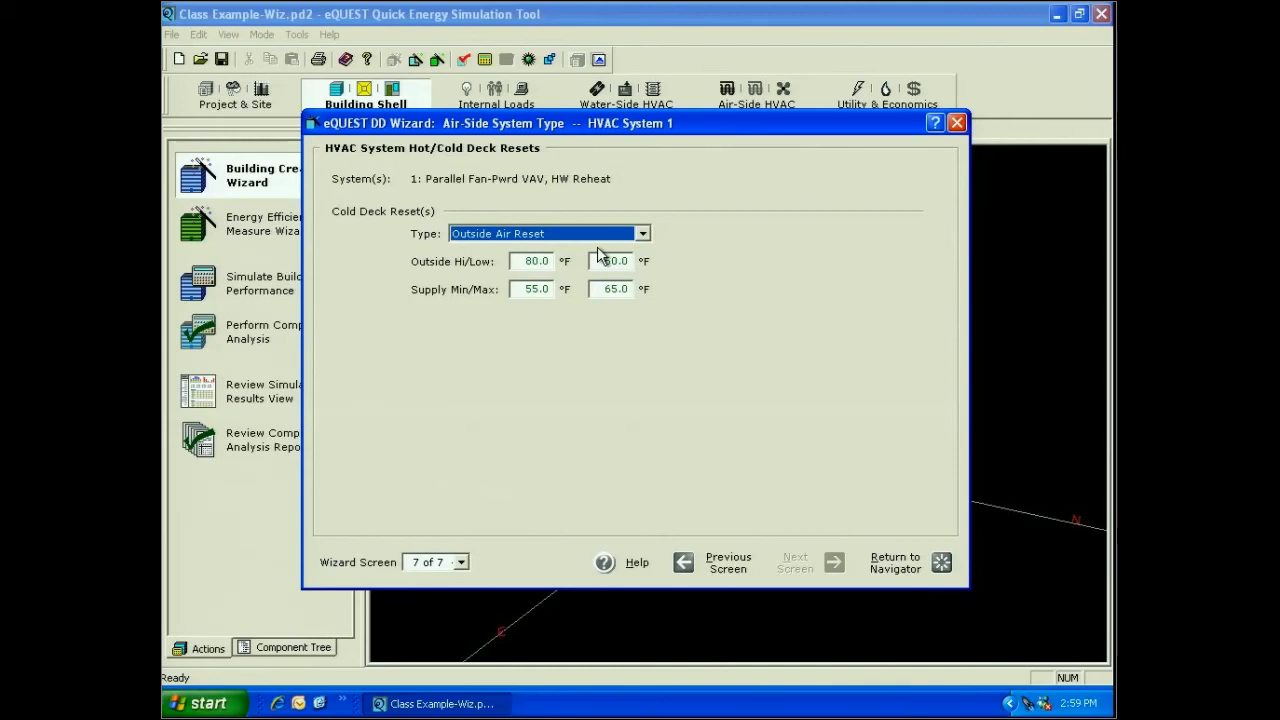
pyautogui.click(643, 236)
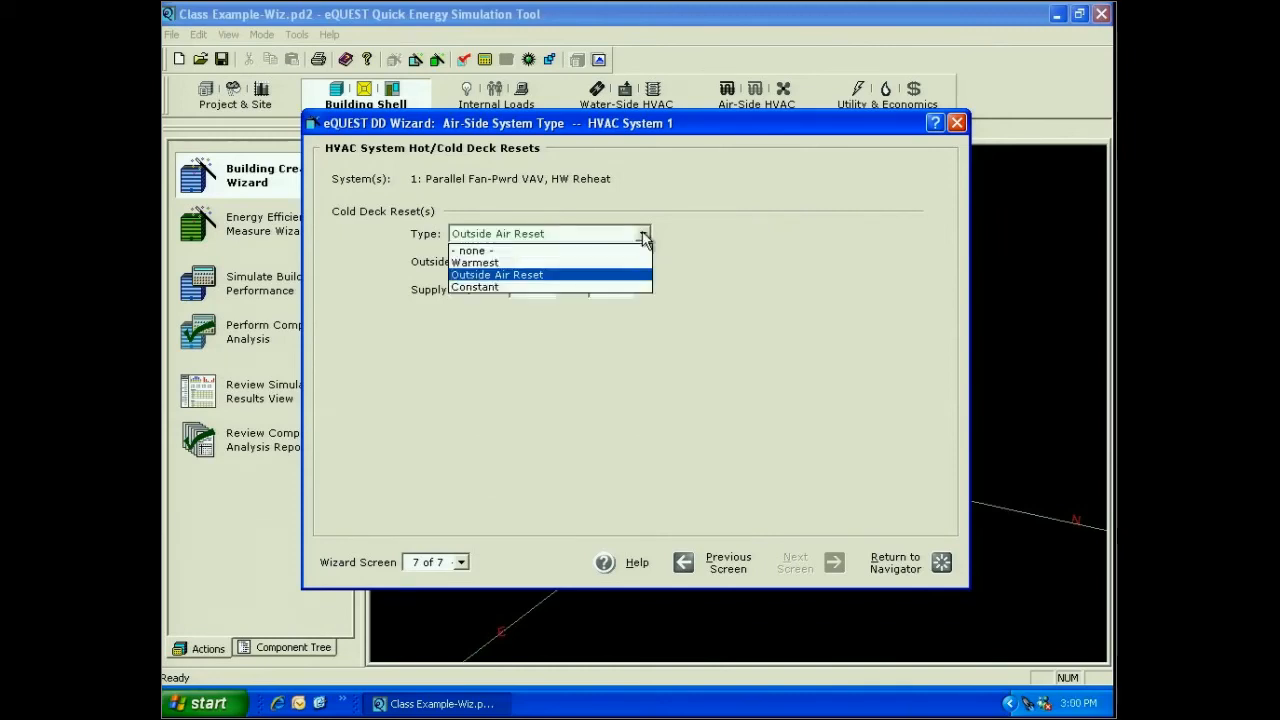
pyautogui.click(619, 290)
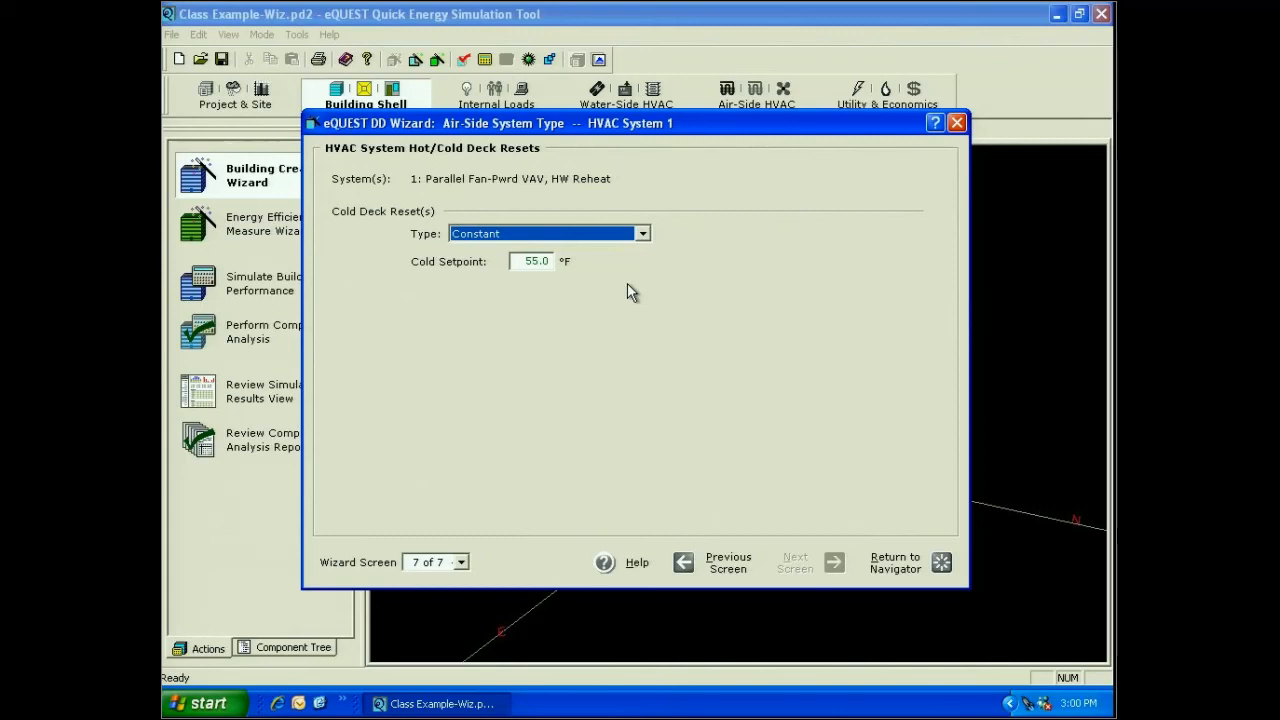
pyautogui.press('Down')
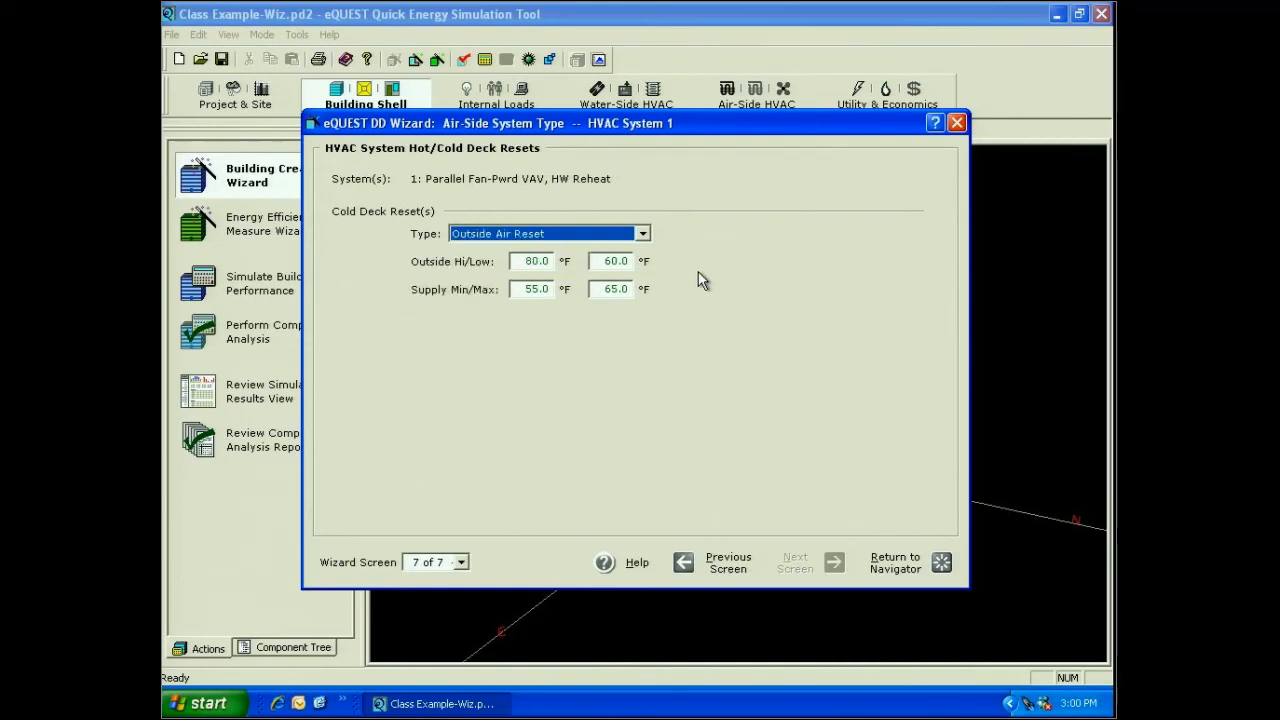
# Step: Return to the Project Navigator and create an air-side HVAC system named Basement Heaters without copying data from another system
pyautogui.press('Tab')
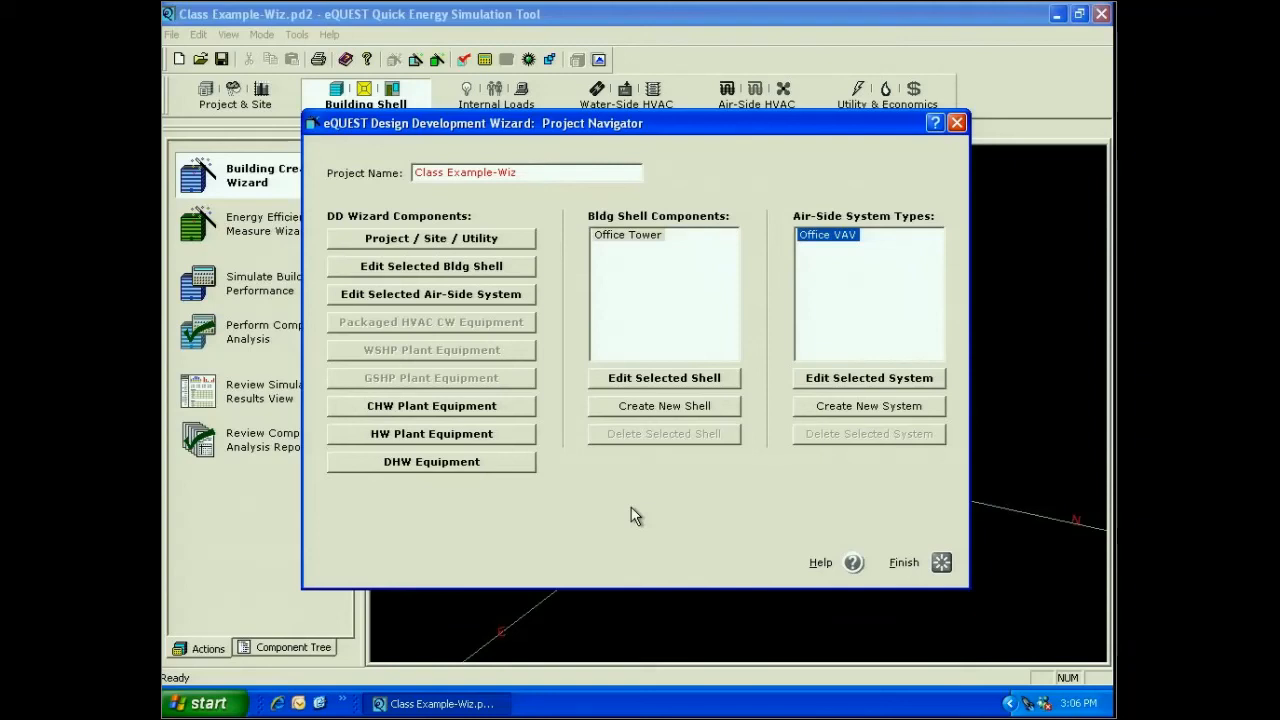
pyautogui.click(862, 408)
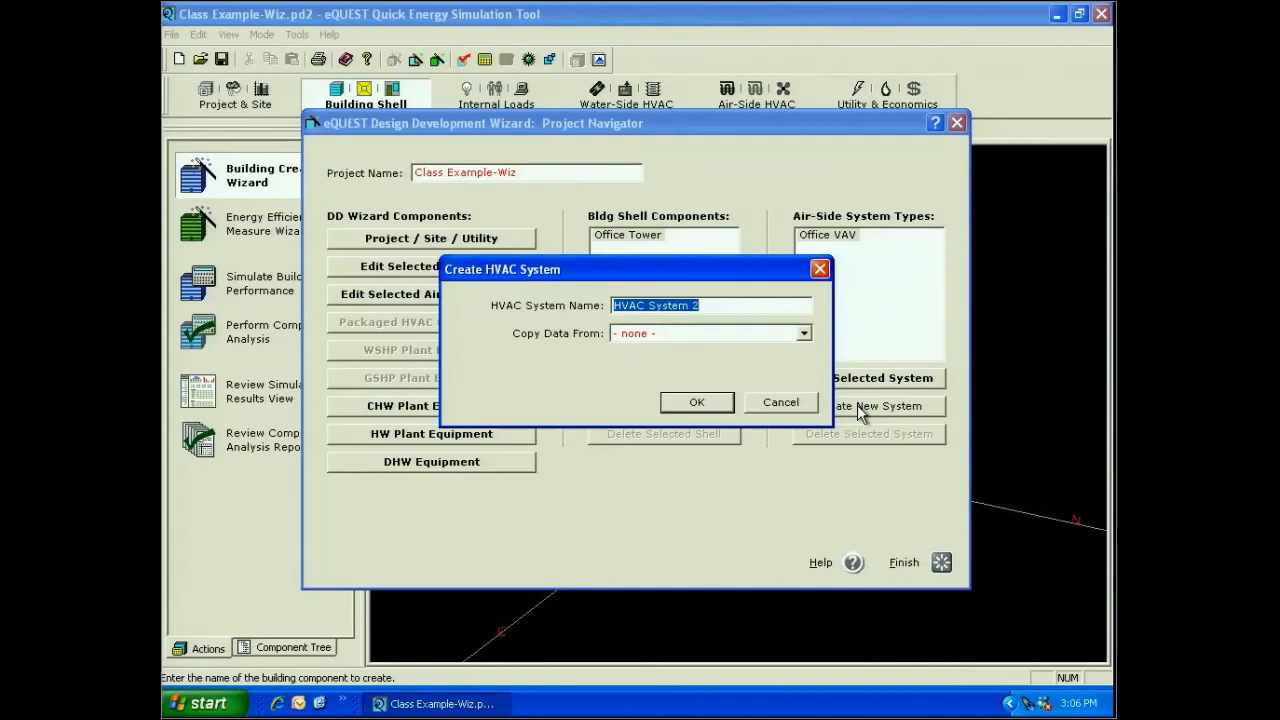
pyautogui.write('Basement Heaters')
pyautogui.click(803, 333)
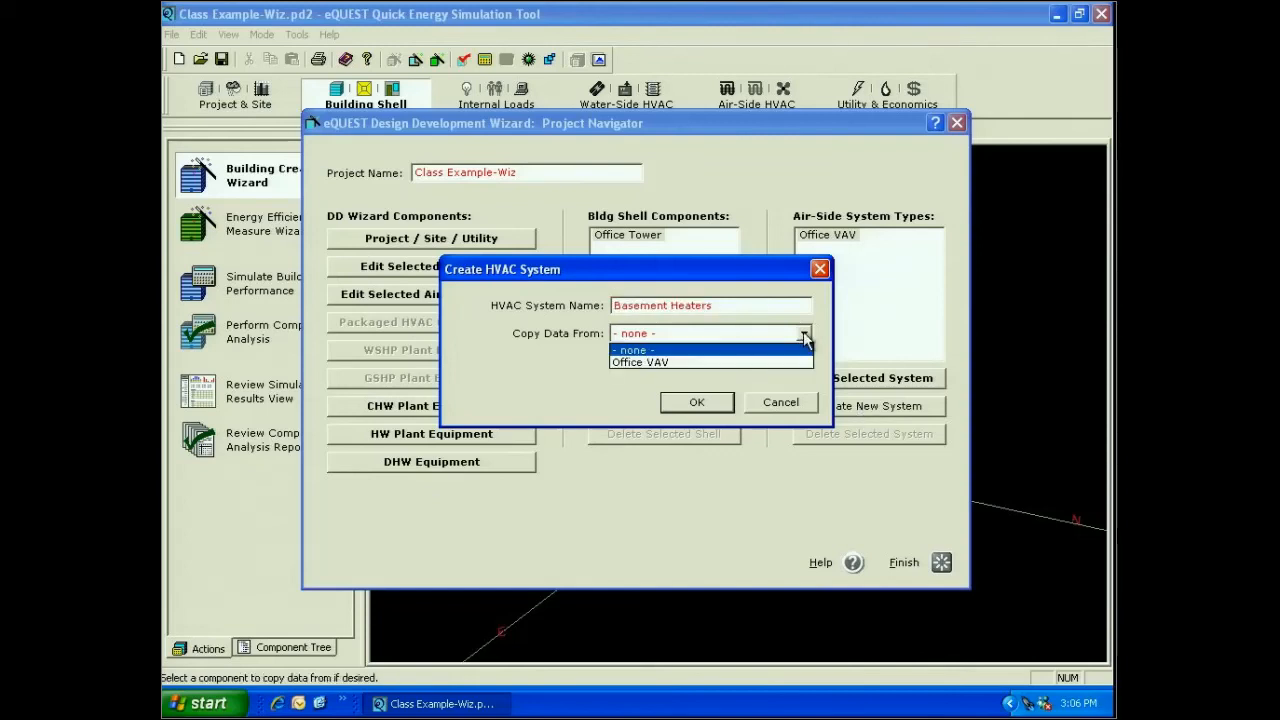
pyautogui.click(587, 399)
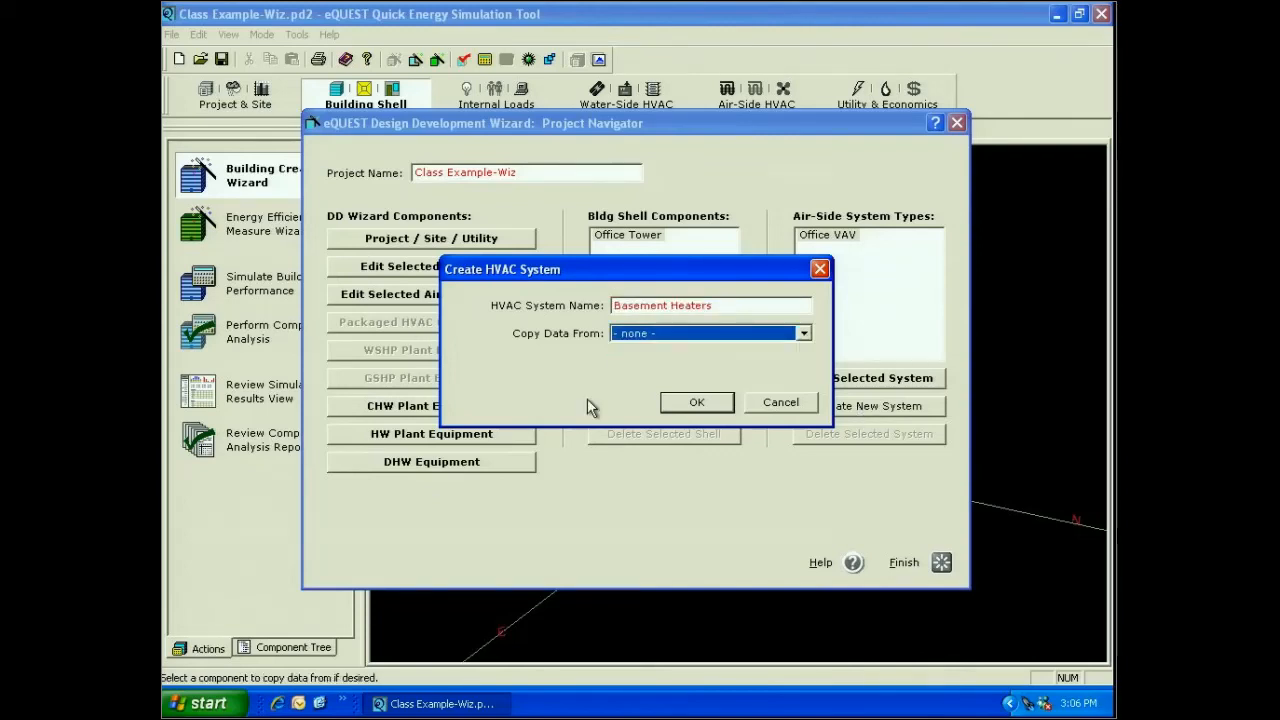
pyautogui.click(696, 402)
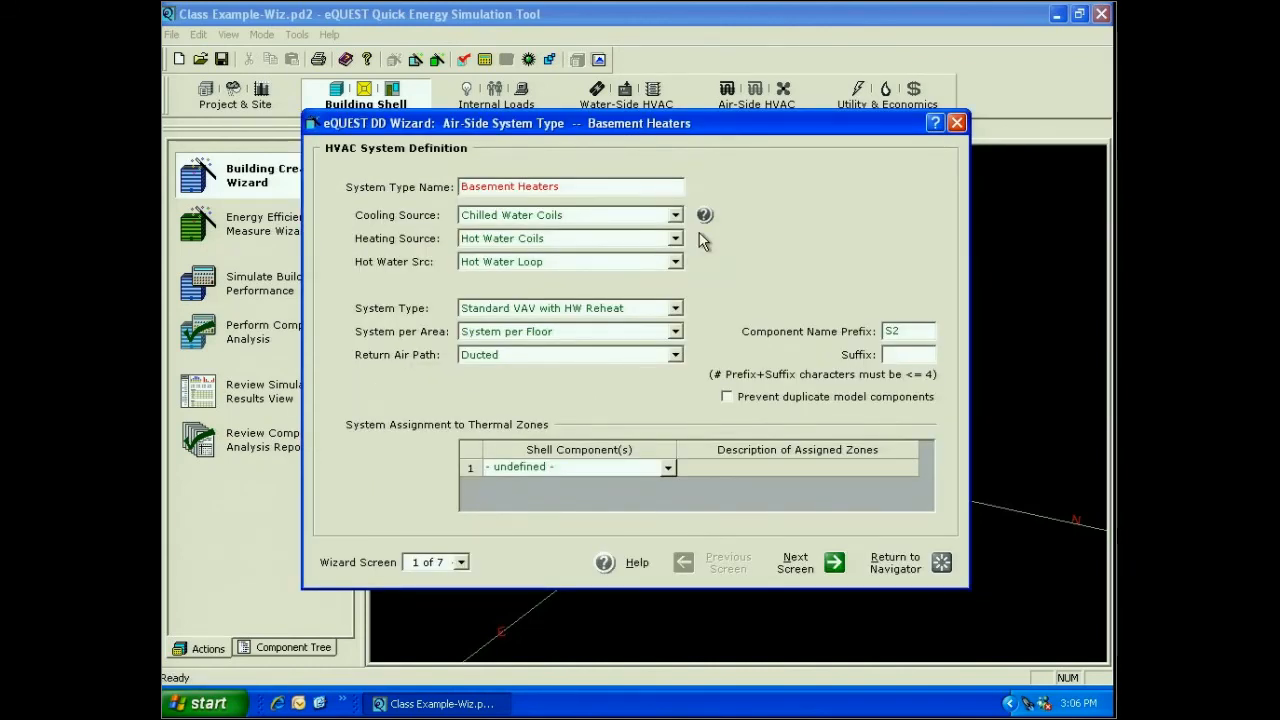
# Step: Set the Basement Heaters cooling source to No Cooling and the heating source to Hot Water Coils
pyautogui.click(676, 215)
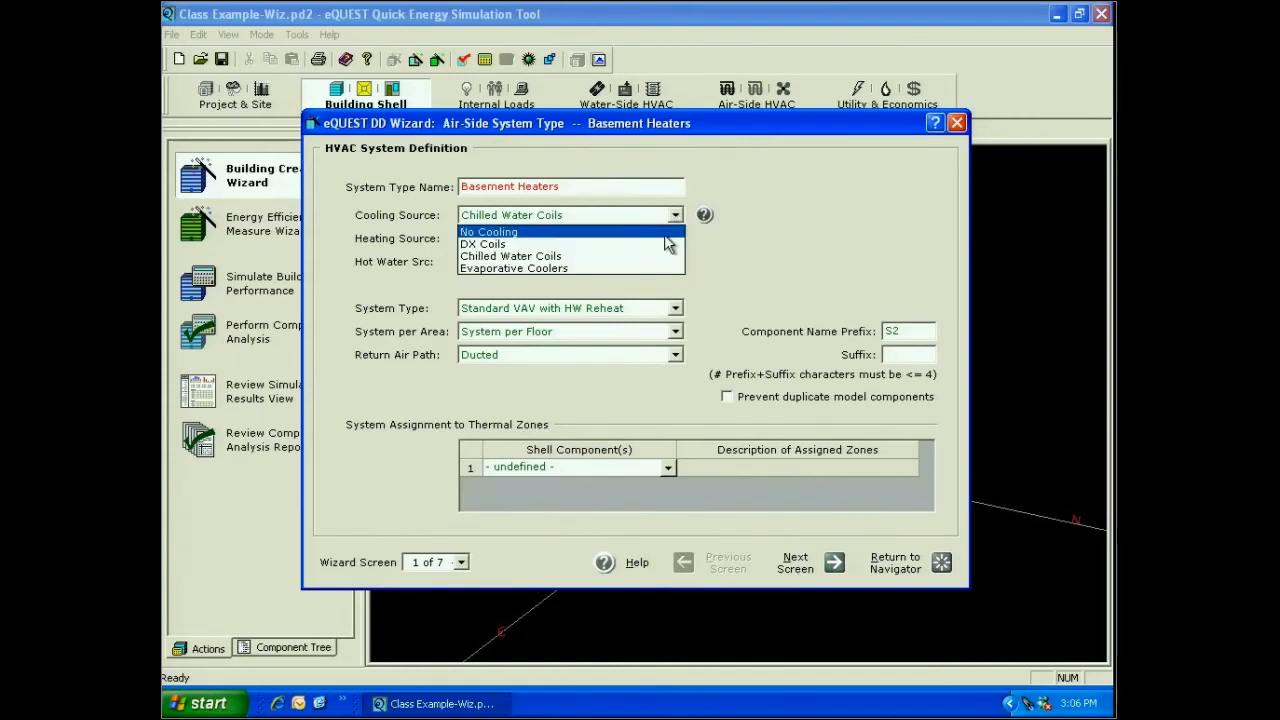
pyautogui.click(664, 234)
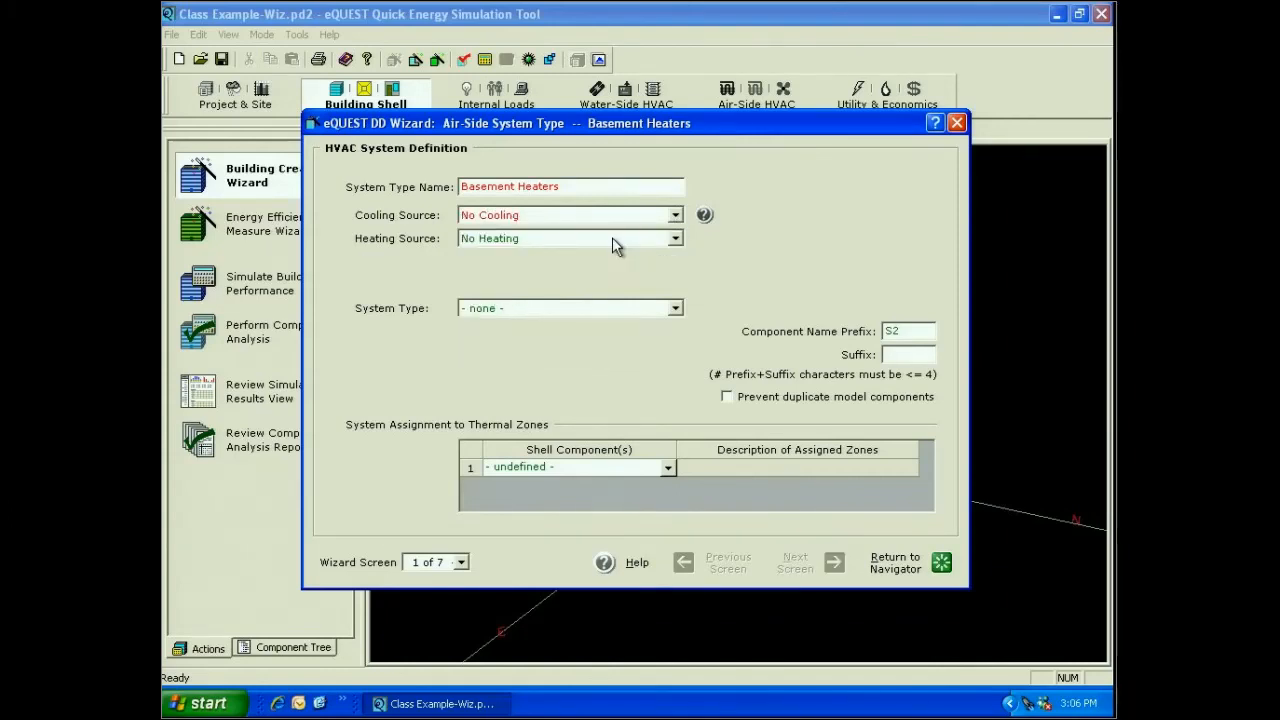
pyautogui.click(676, 239)
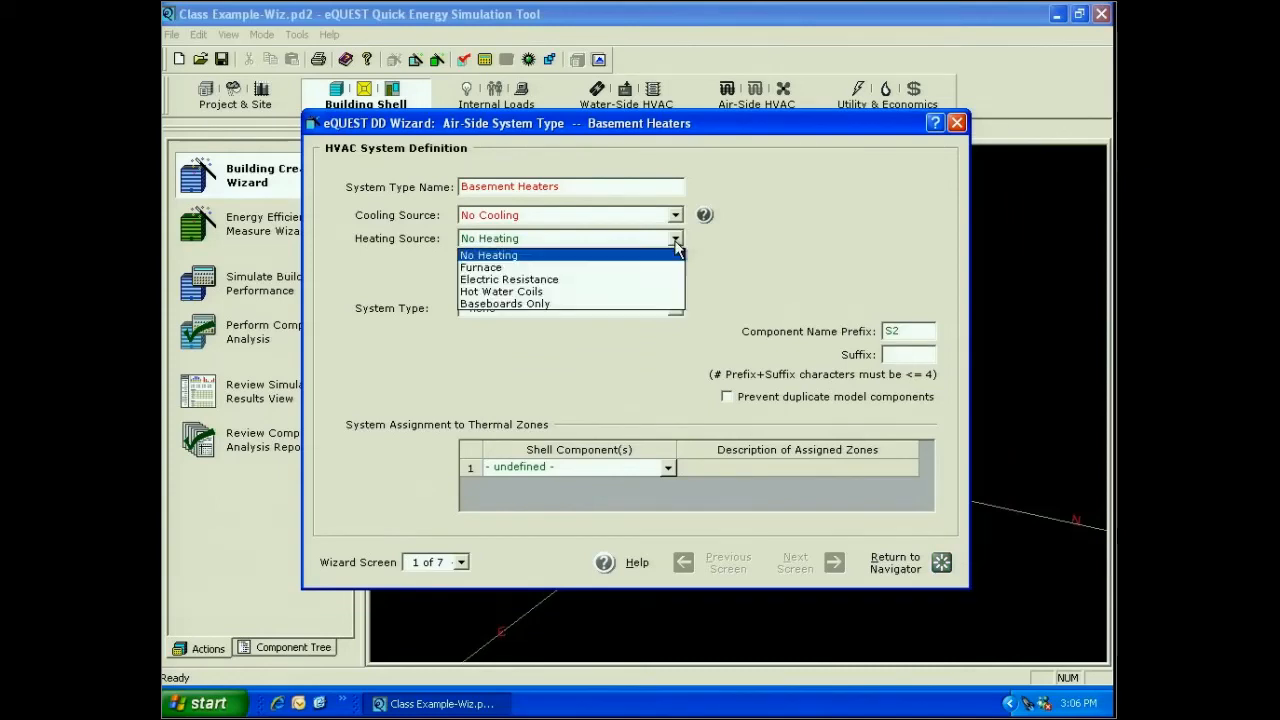
pyautogui.click(655, 292)
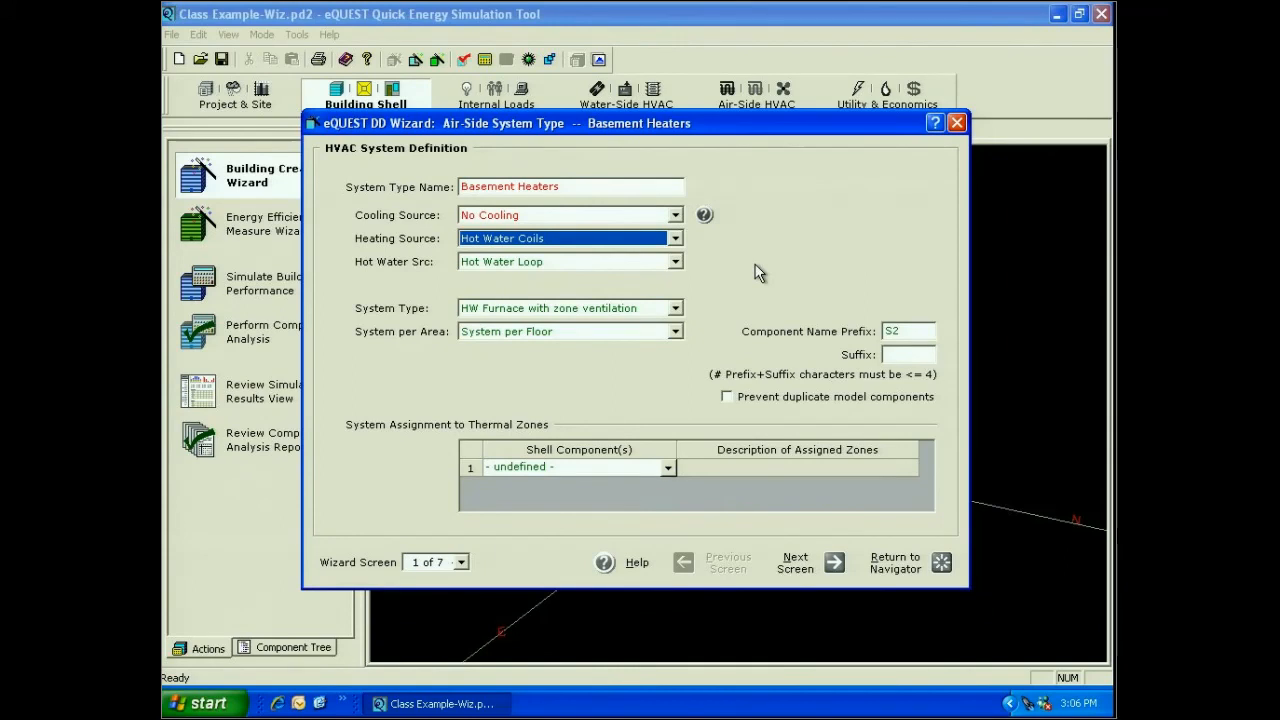
# Step: Choose HW Furnace with NO zone ventilation as the system type and assign it as System per Zone
pyautogui.click(675, 309)
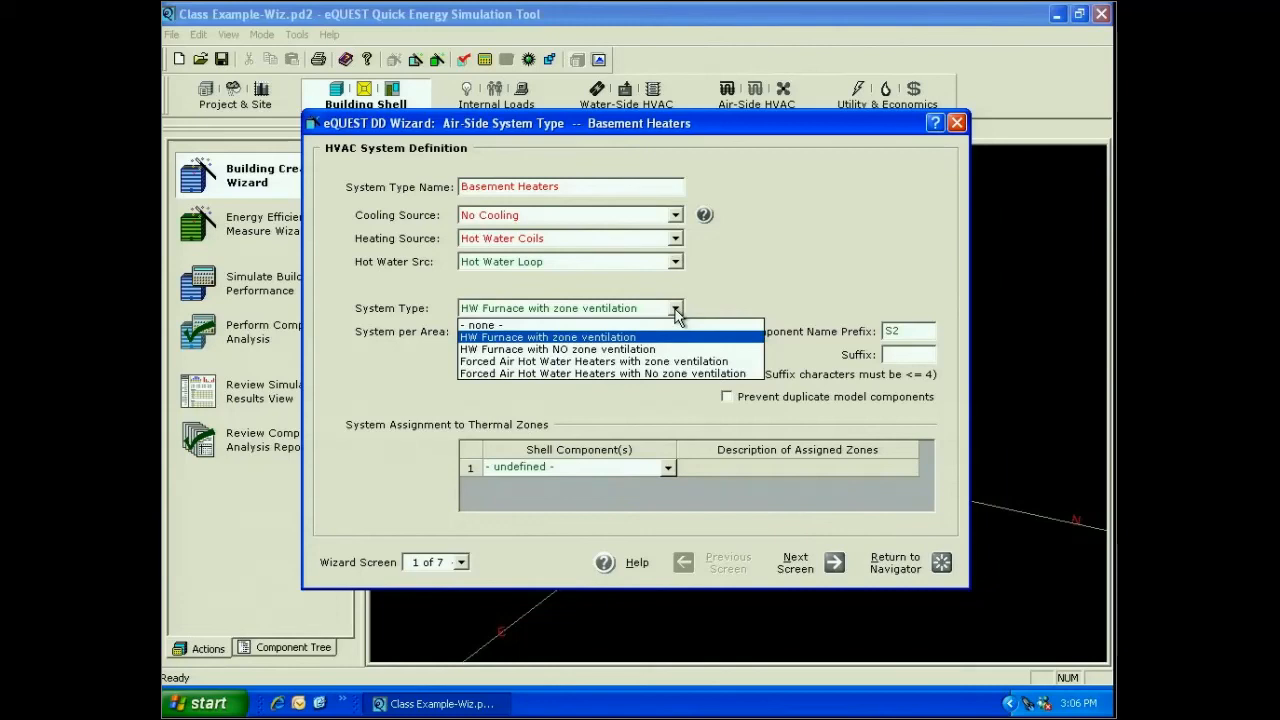
pyautogui.click(578, 350)
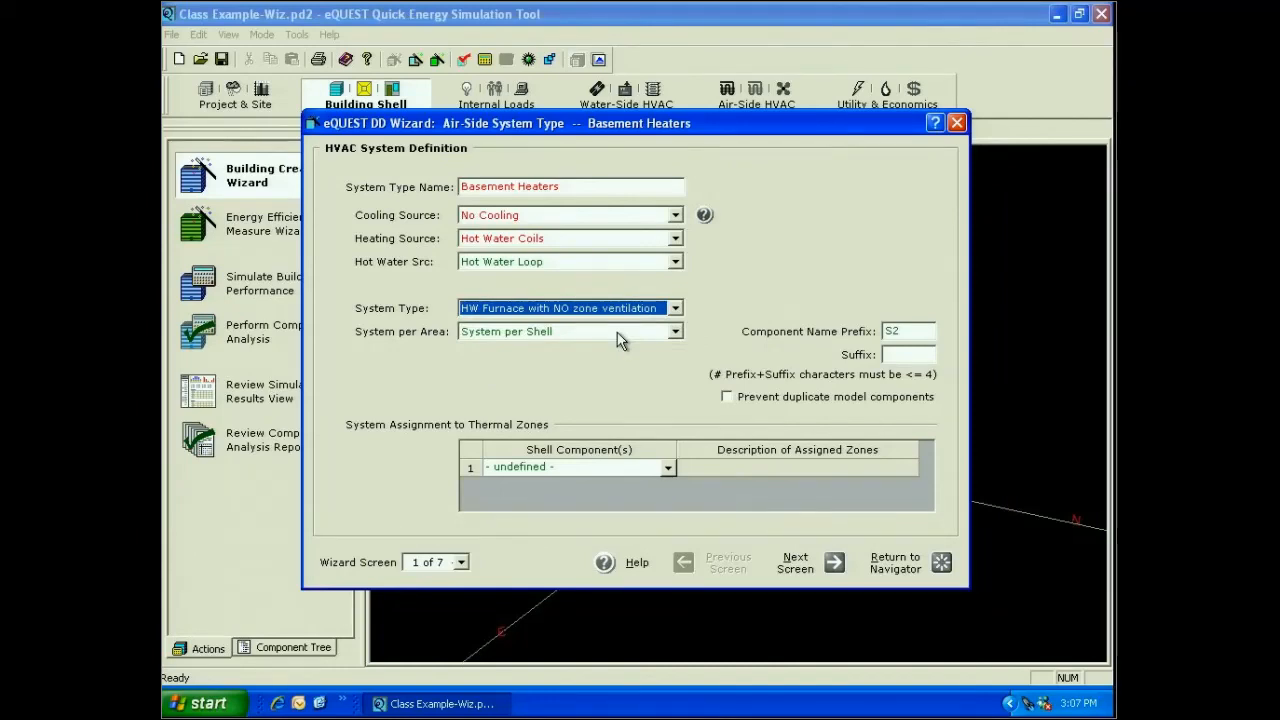
pyautogui.click(617, 334)
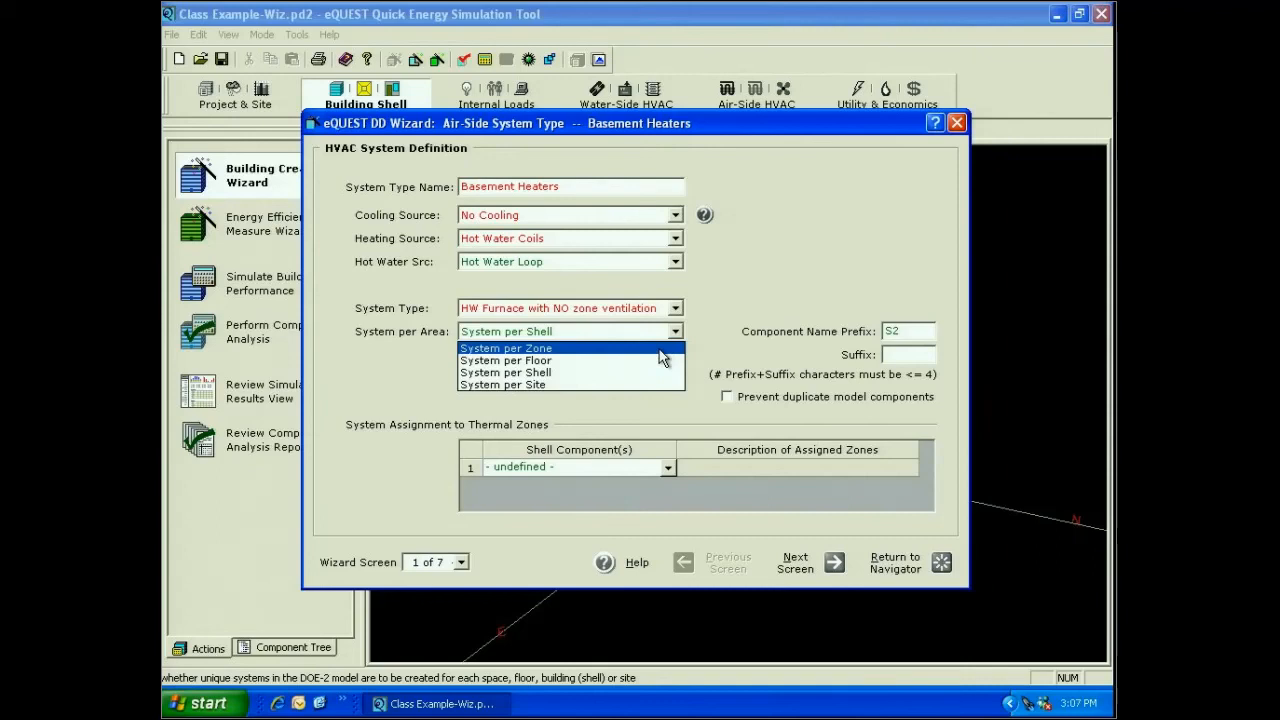
pyautogui.click(659, 349)
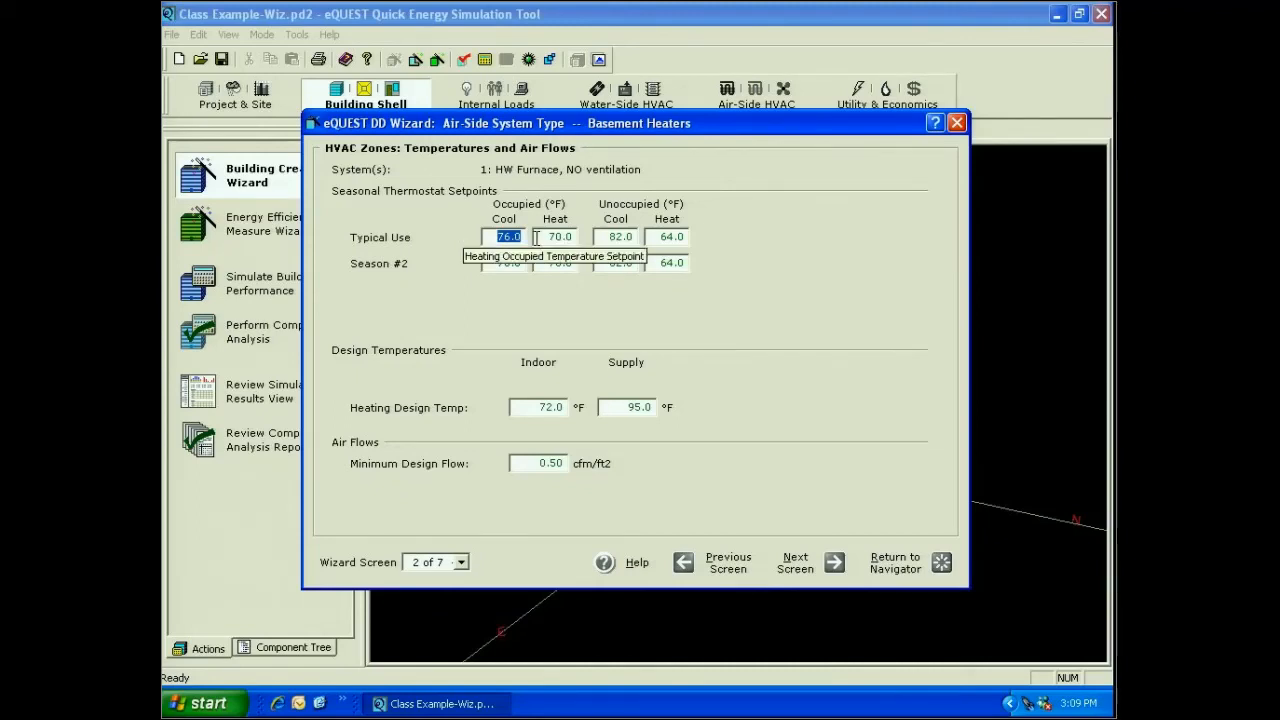
# Step: Set the Typical Use occupied heating setpoint to 65 °F
pyautogui.press('Tab')
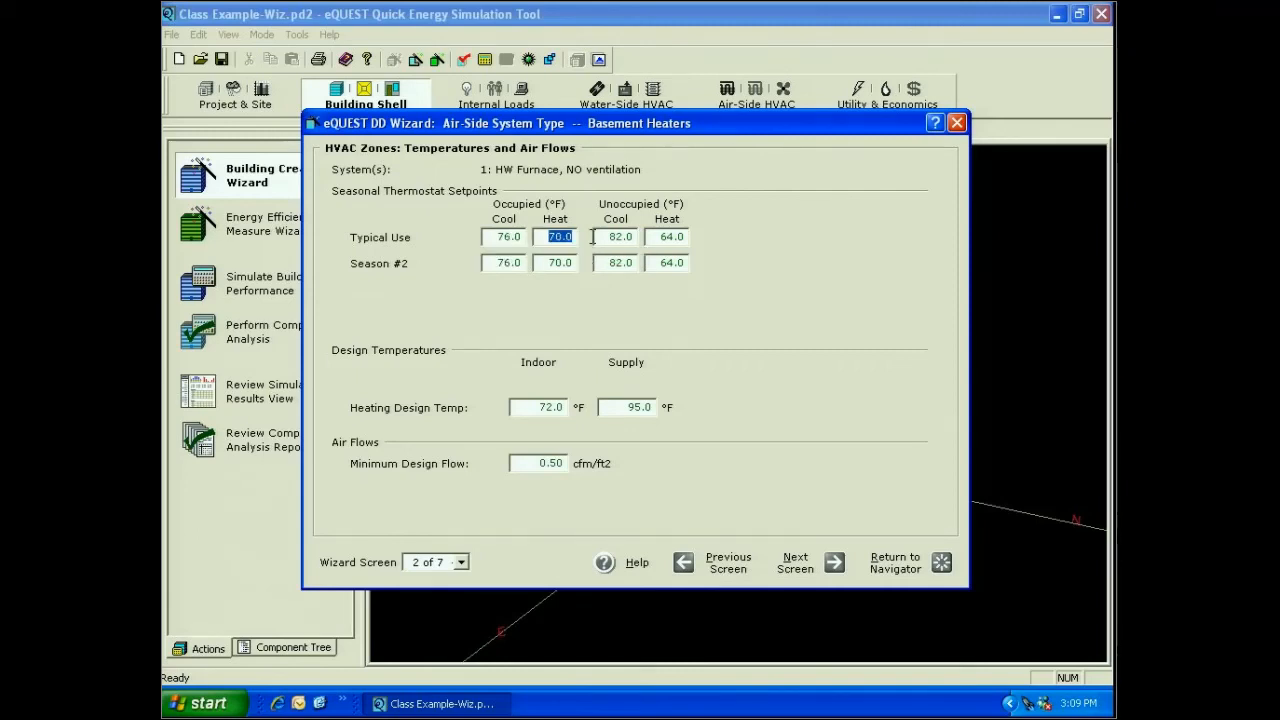
pyautogui.write('65')
pyautogui.click(570, 264)
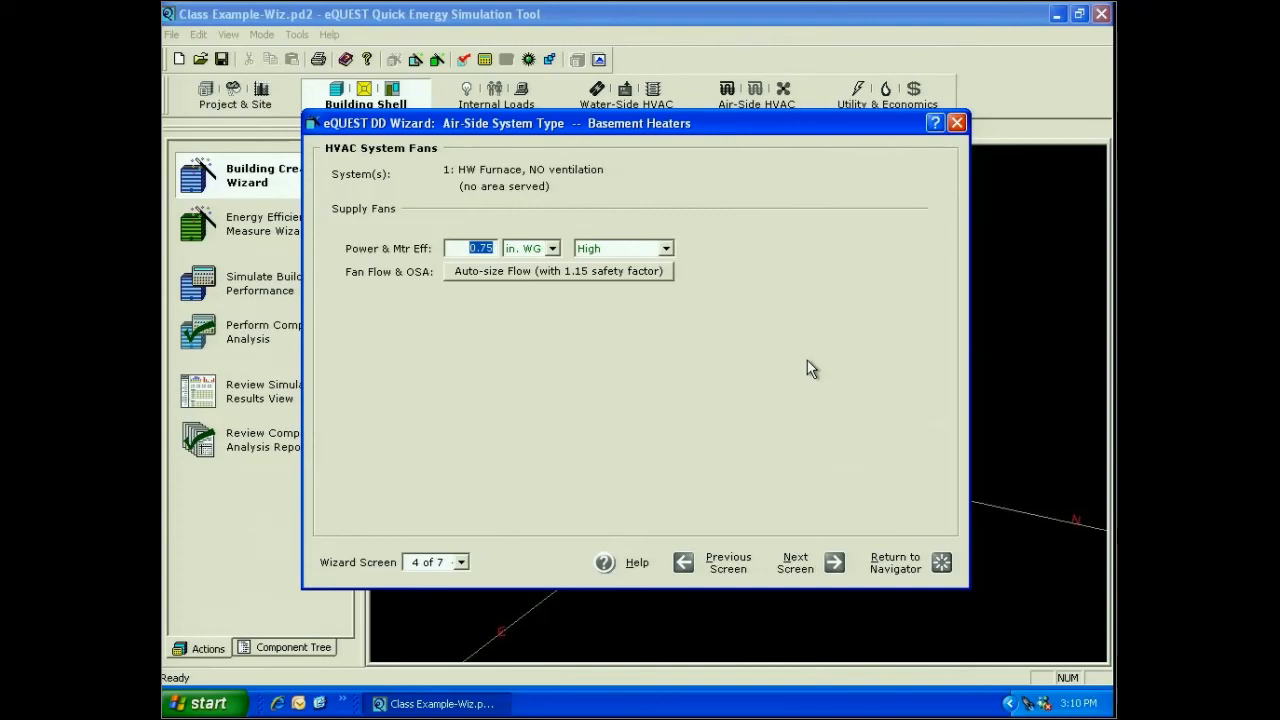
# Step: Review the supply fan flow sizing settings of the Basement Heaters system and close them
pyautogui.click(626, 272)
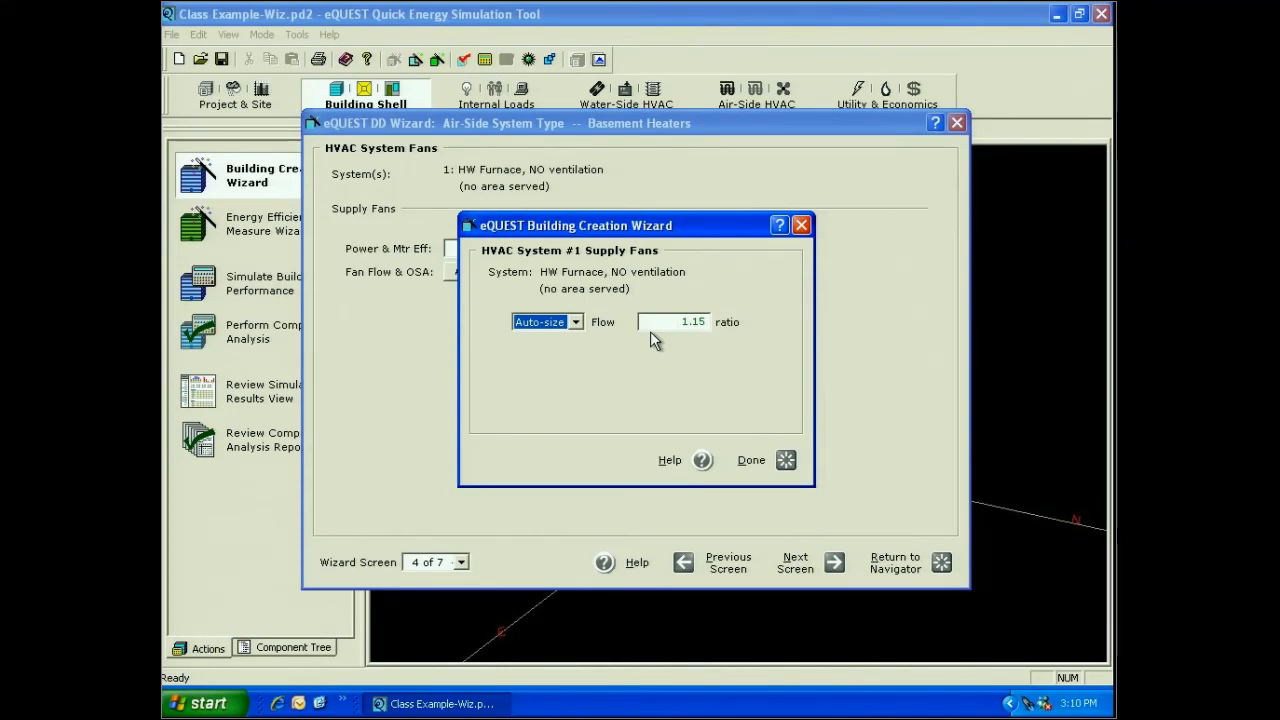
pyautogui.press('Return')
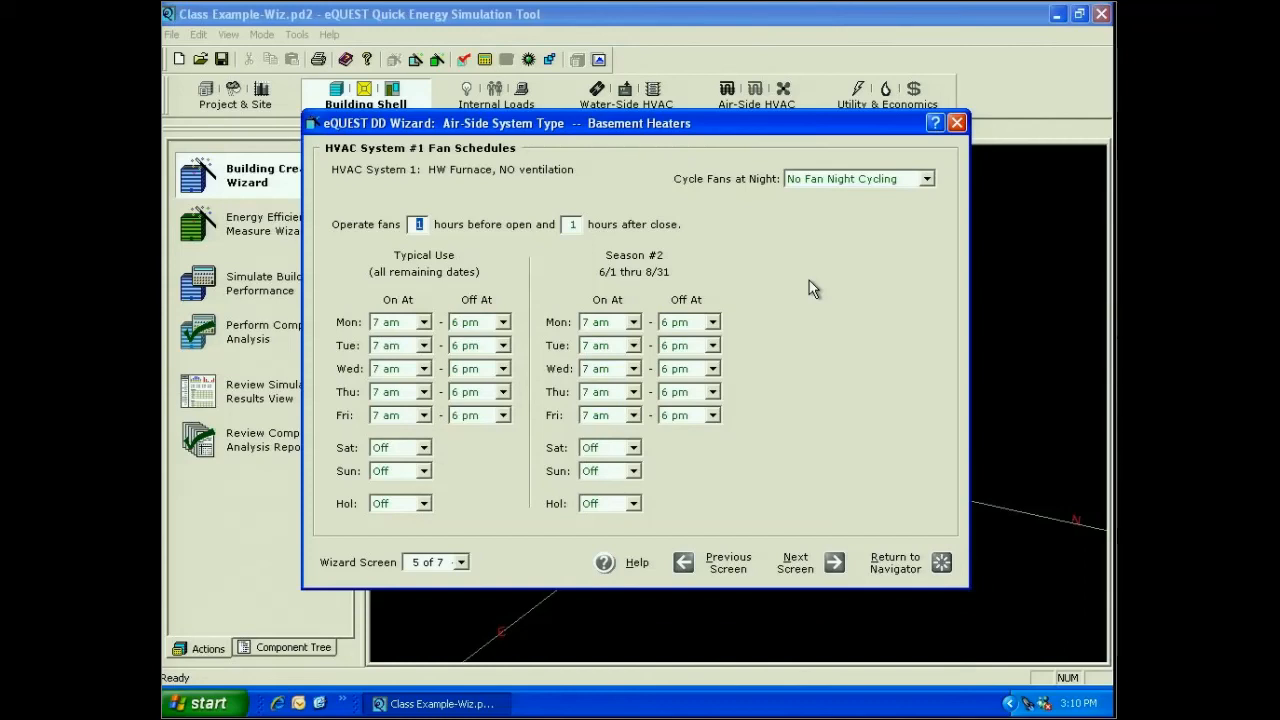
# Step: Switch the Typical Use fan schedule to Off for Monday through Friday
pyautogui.click(424, 322)
pyautogui.click(404, 346)
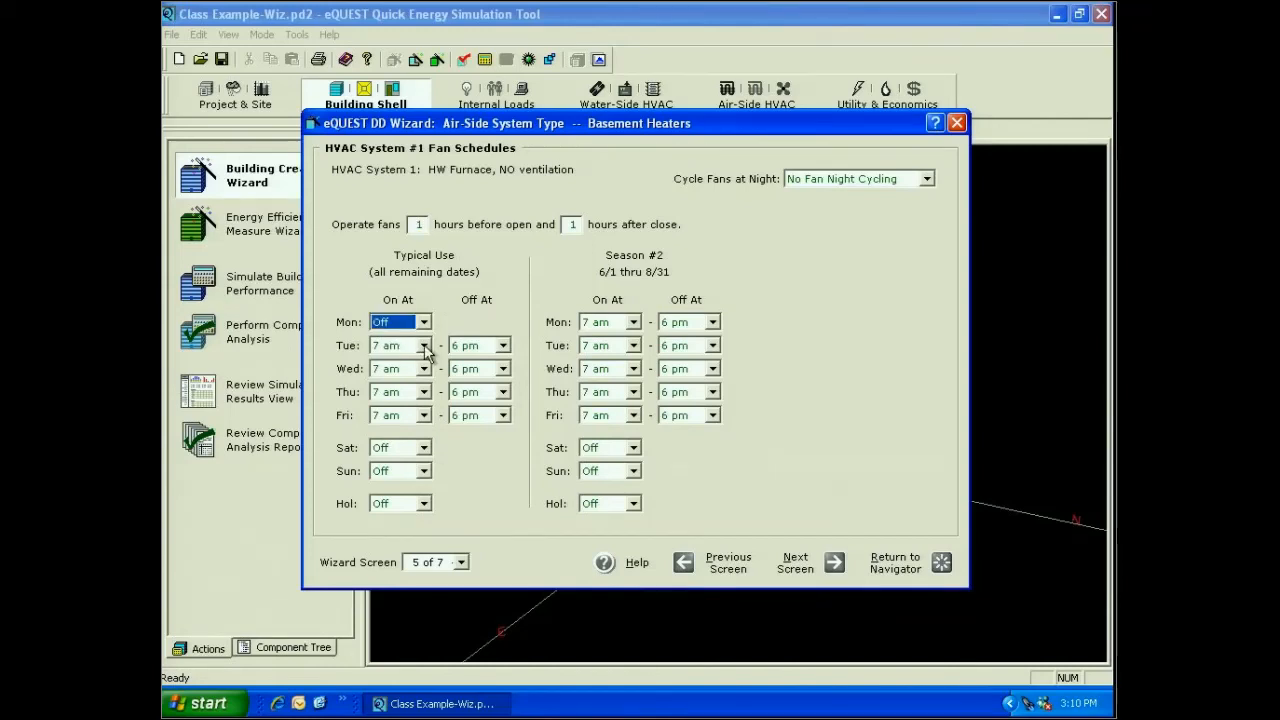
pyautogui.click(424, 345)
pyautogui.click(426, 370)
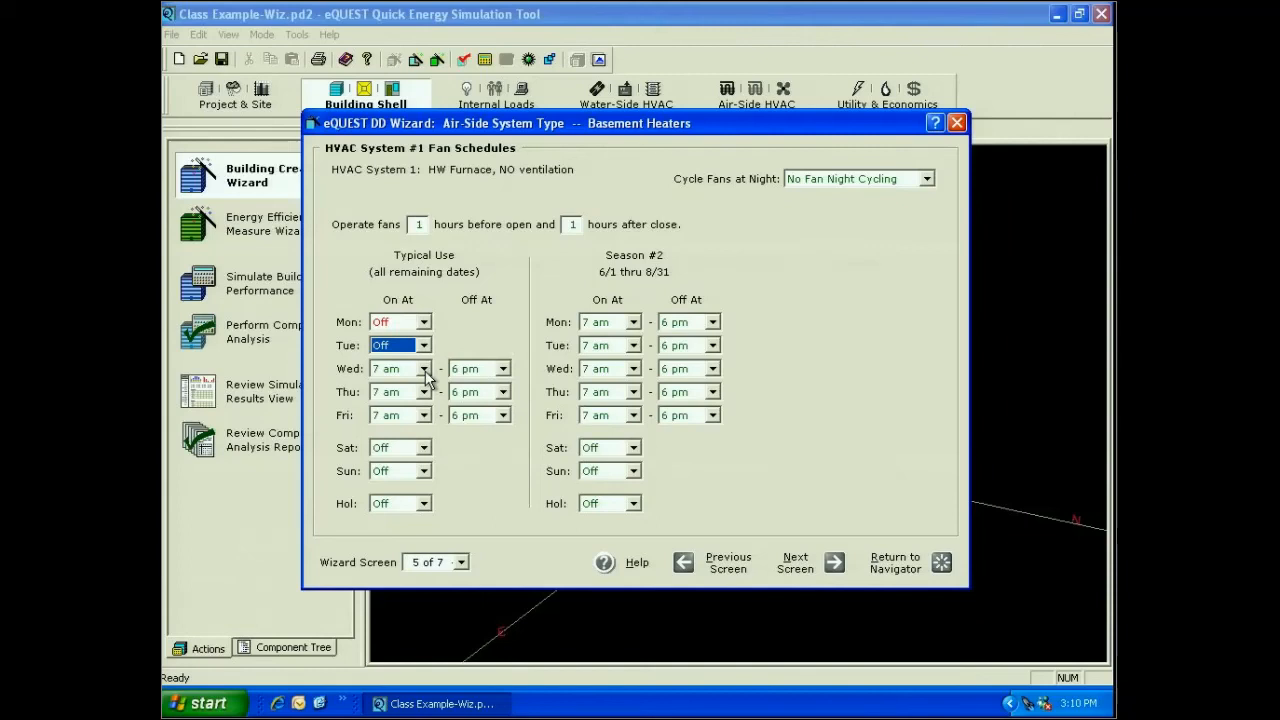
pyautogui.click(424, 369)
pyautogui.click(424, 396)
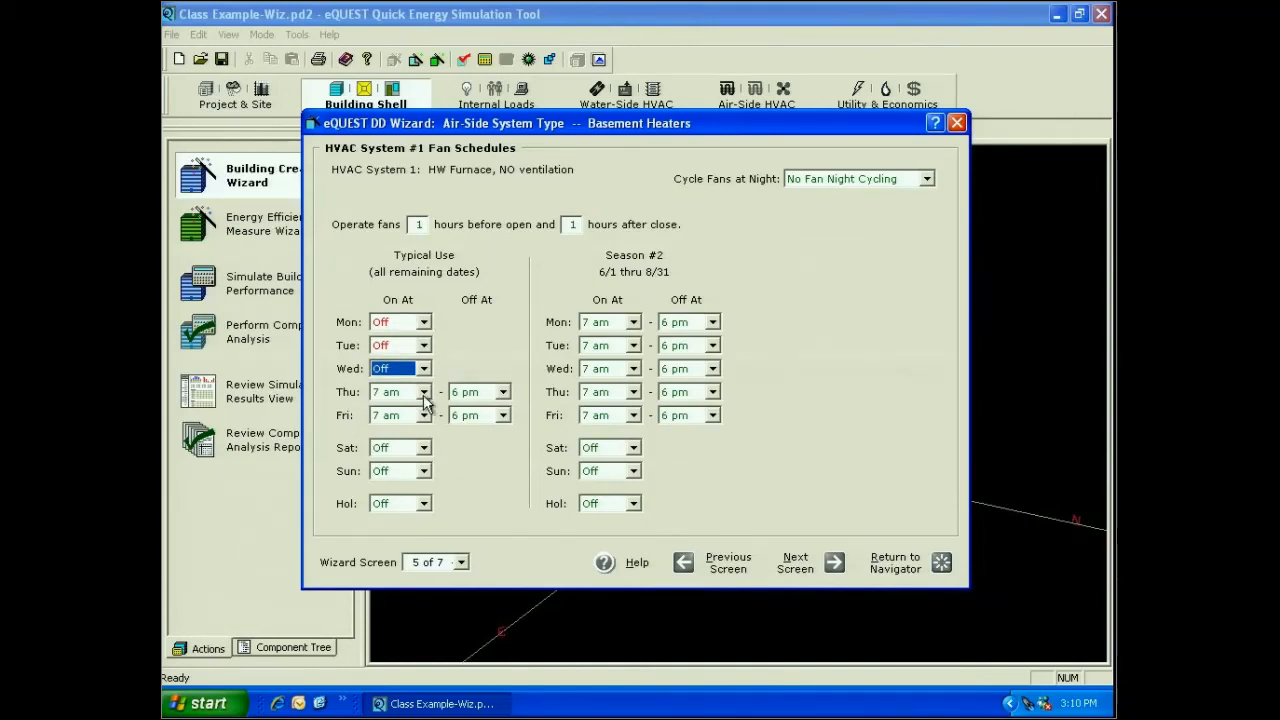
pyautogui.click(424, 397)
pyautogui.click(421, 418)
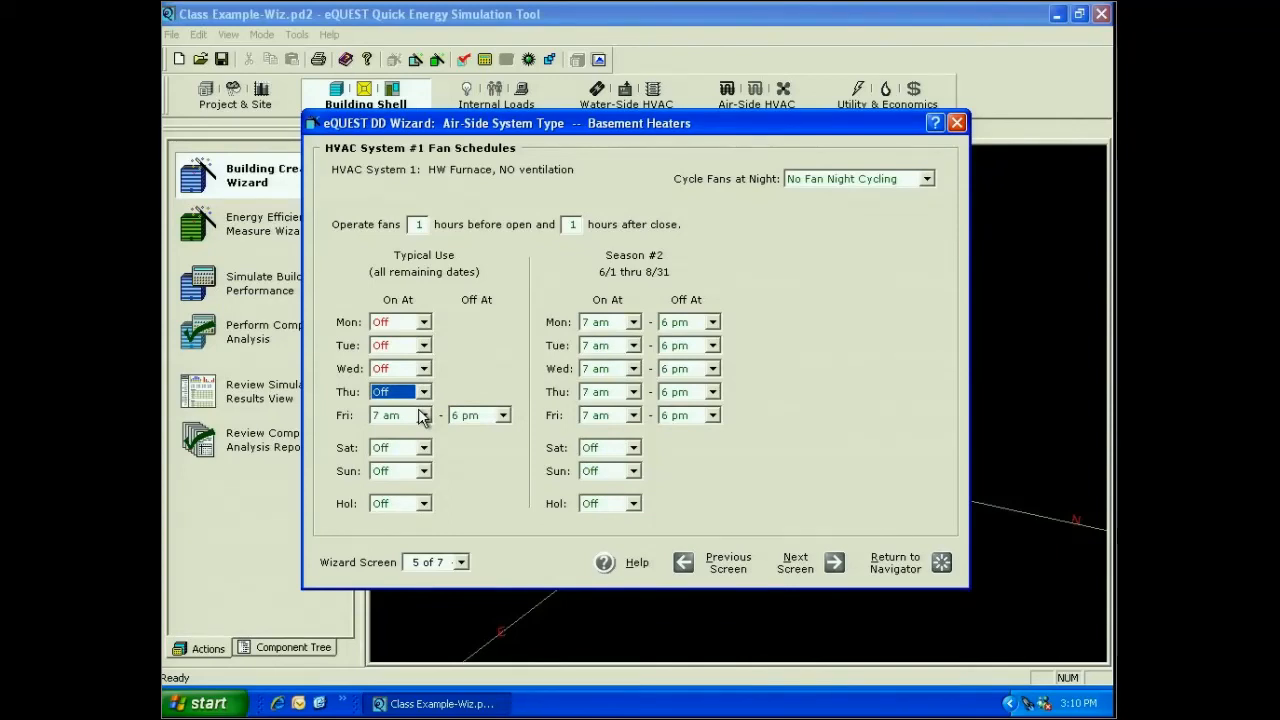
pyautogui.click(424, 415)
pyautogui.click(421, 438)
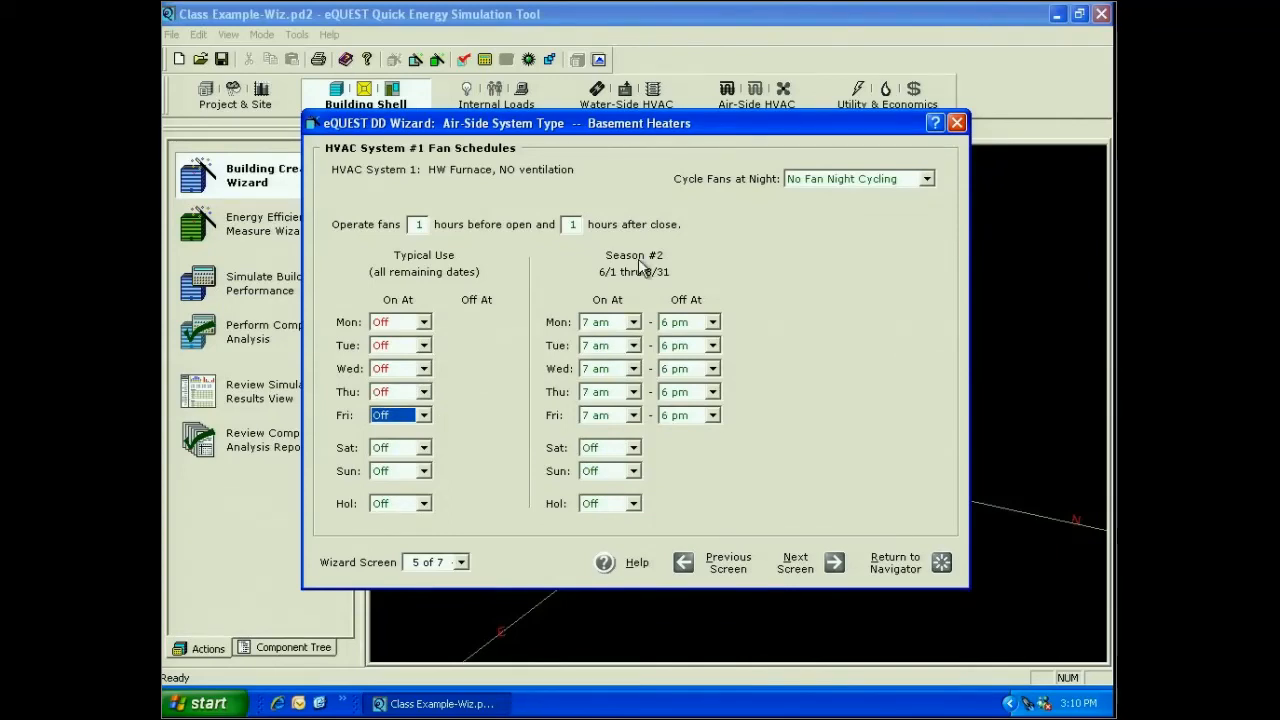
# Step: Set night fan cycling to Cycle Fans (no OA at night) and switch the Season #2 fan schedule to Off for Monday through Friday
pyautogui.click(927, 179)
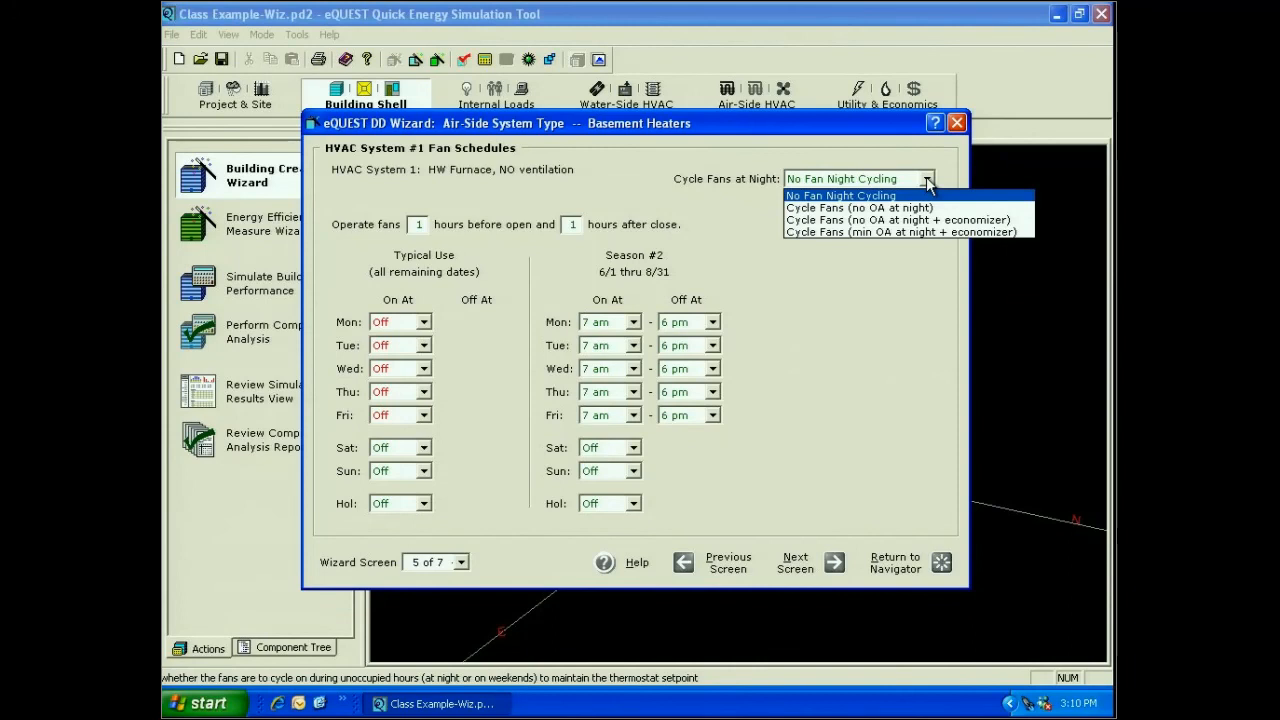
pyautogui.click(869, 209)
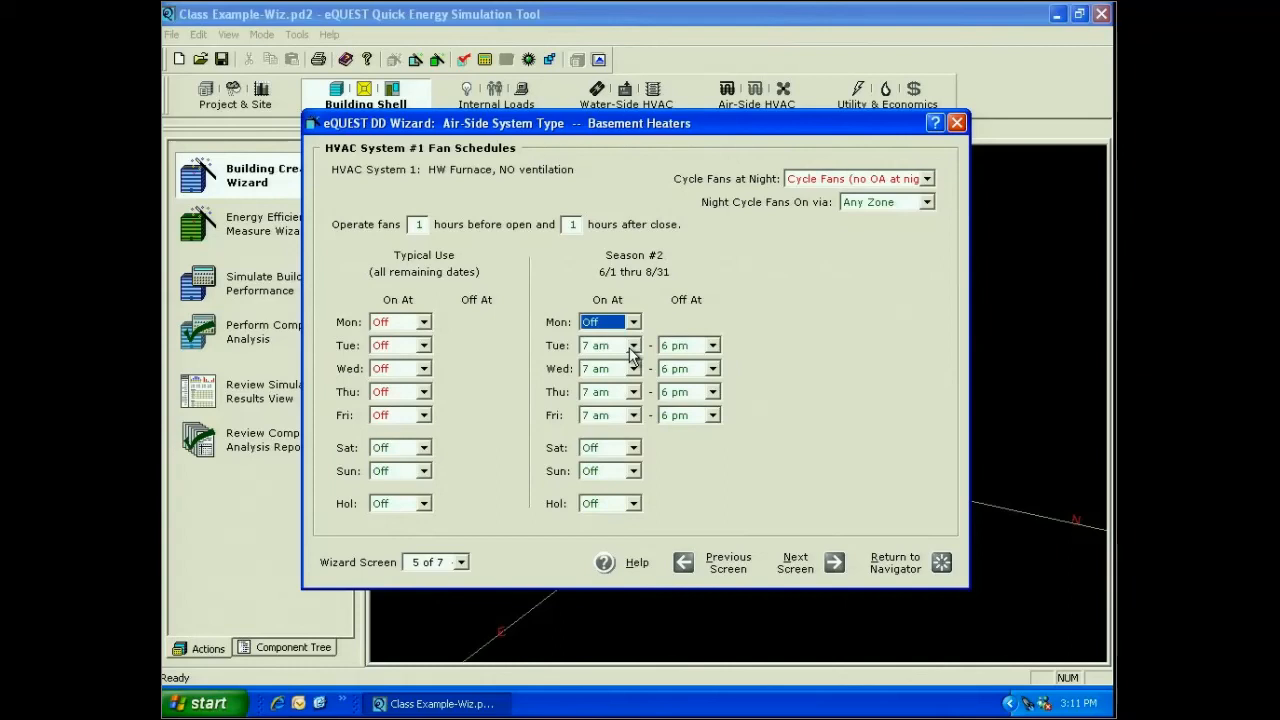
pyautogui.click(633, 368)
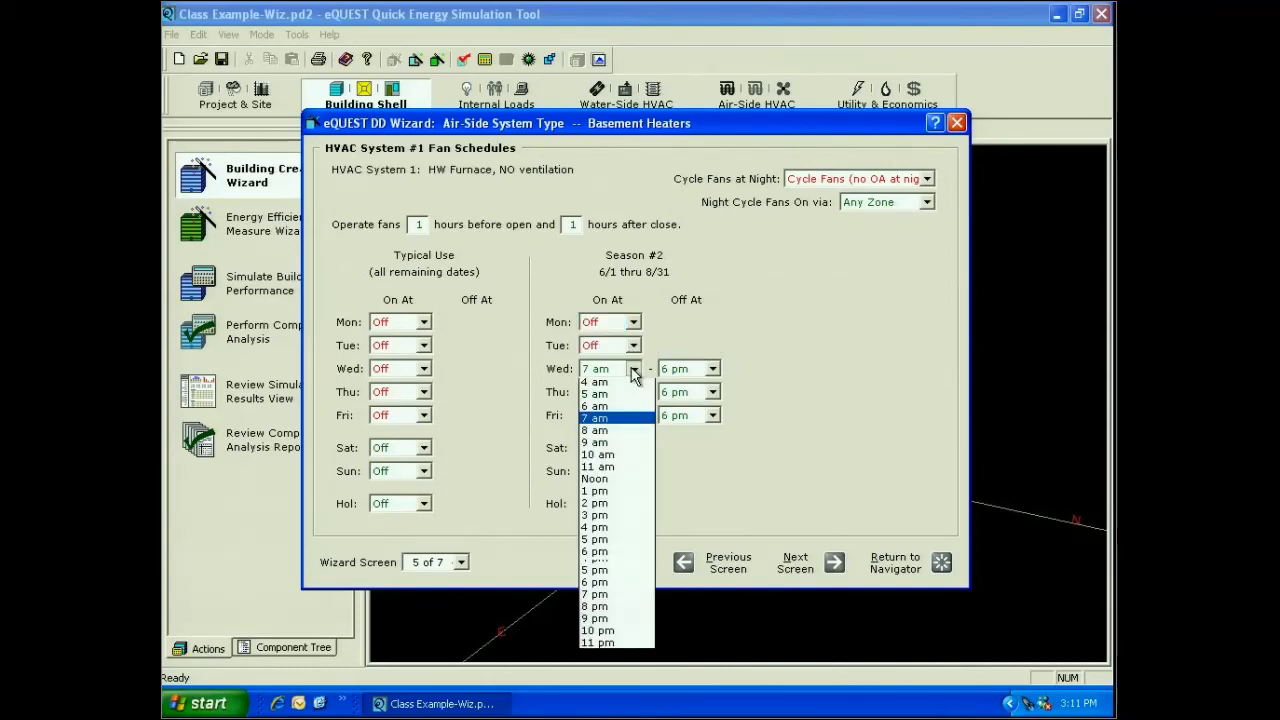
pyautogui.click(634, 383)
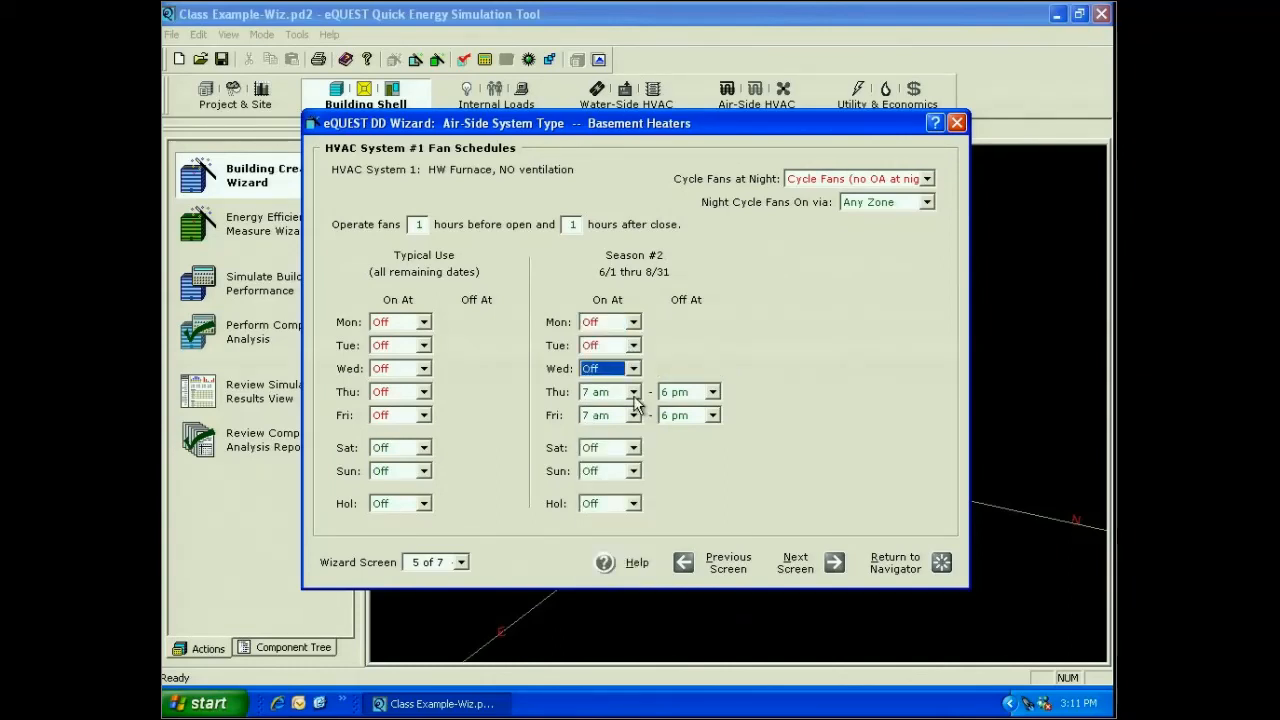
pyautogui.click(634, 392)
pyautogui.click(638, 407)
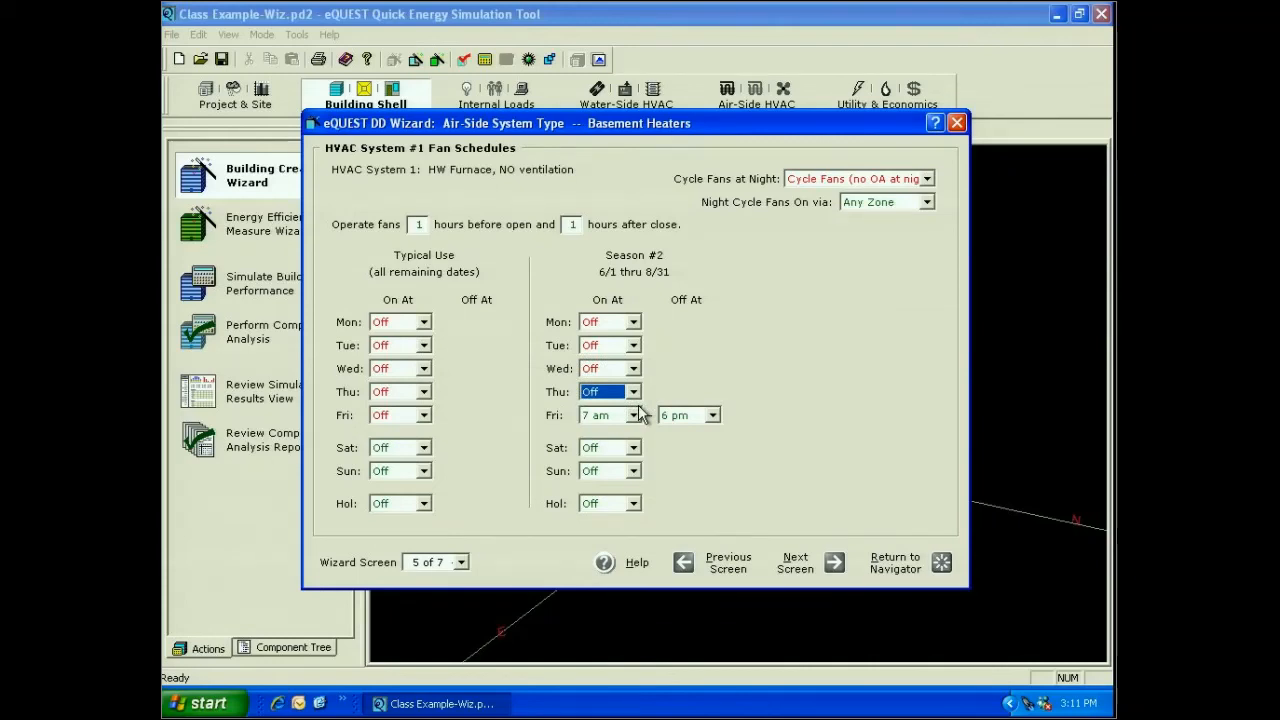
pyautogui.click(634, 415)
pyautogui.click(636, 430)
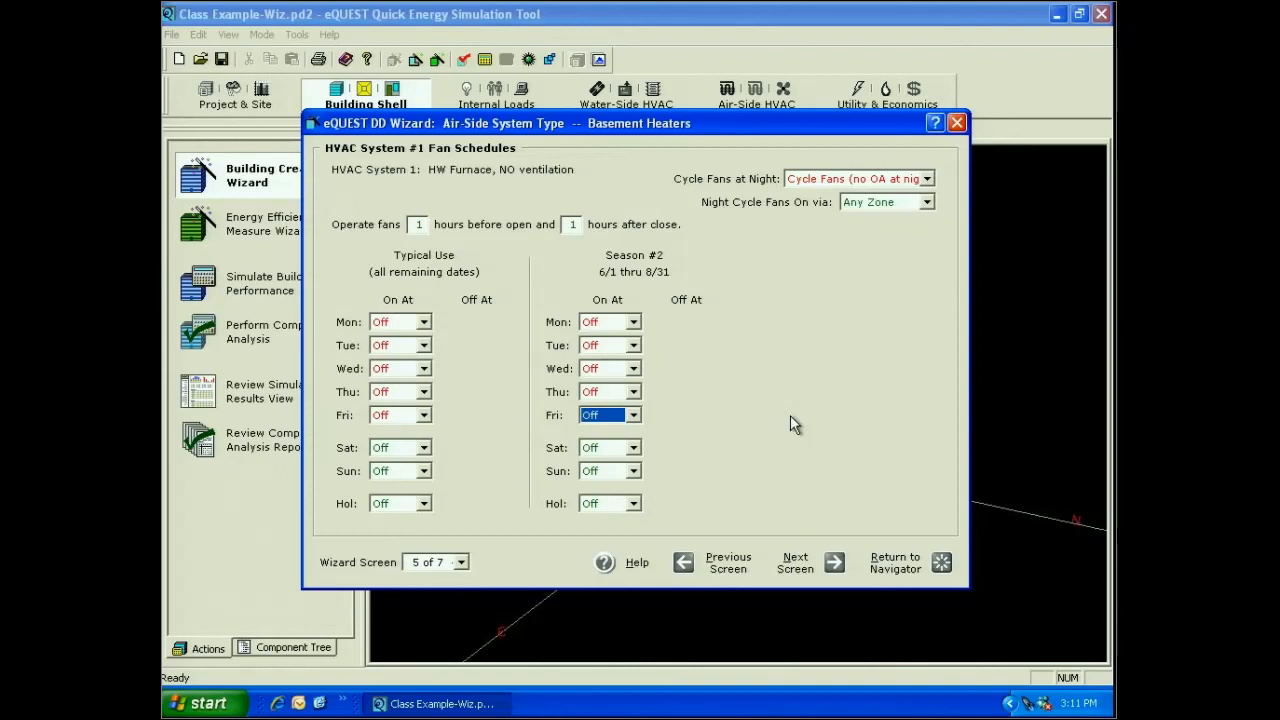
pyautogui.hotkey('alt', 'n')
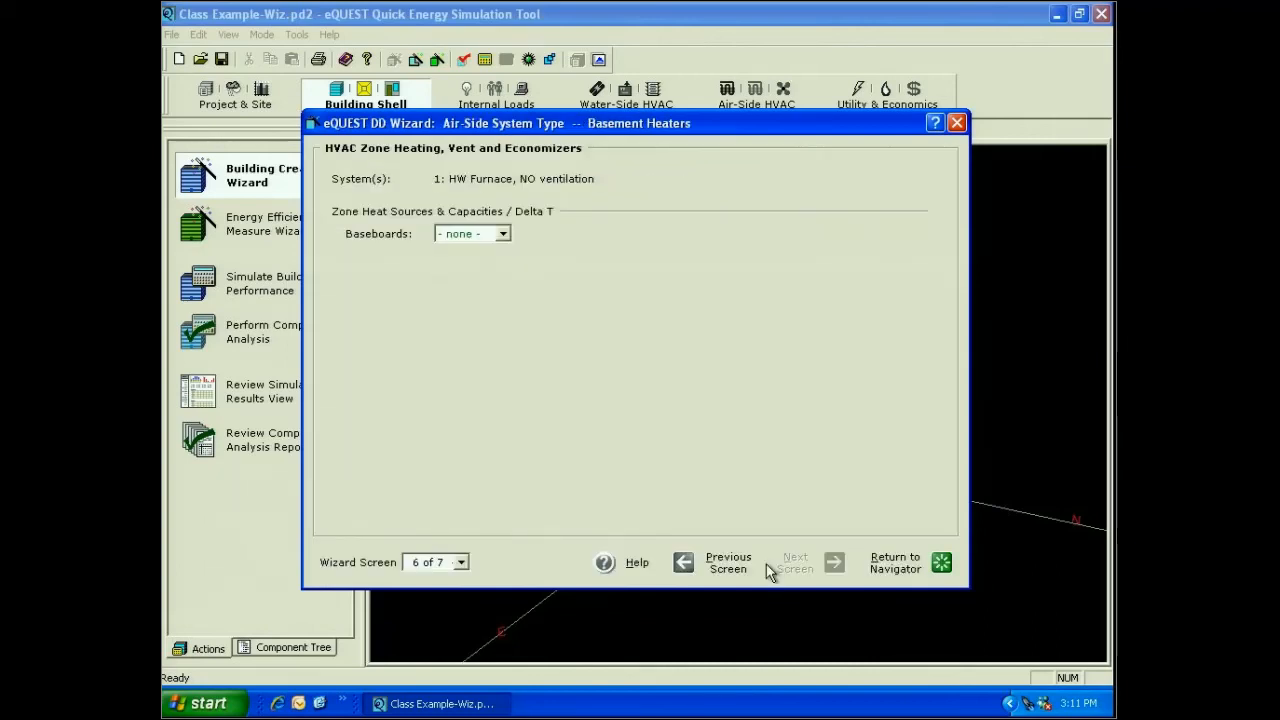
# Step: Go back to the fan schedules and review the options for night fan cycling and its triggering zones
pyautogui.click(766, 563)
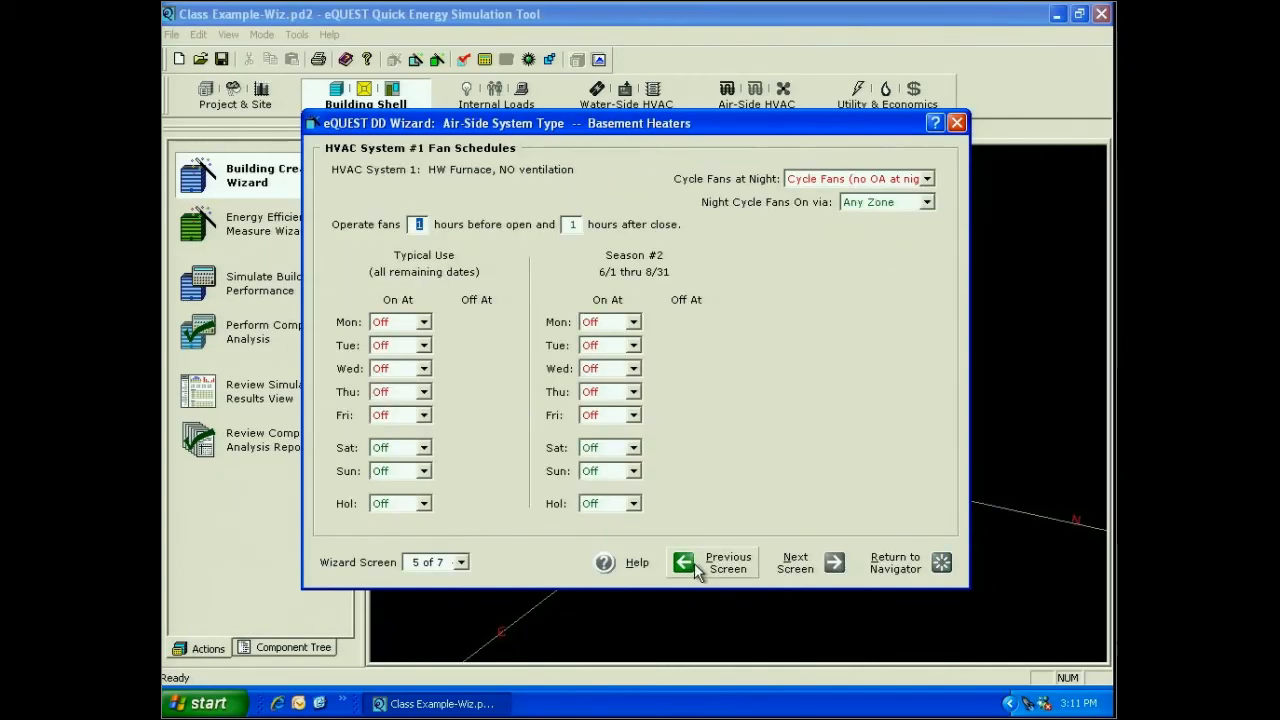
pyautogui.click(927, 202)
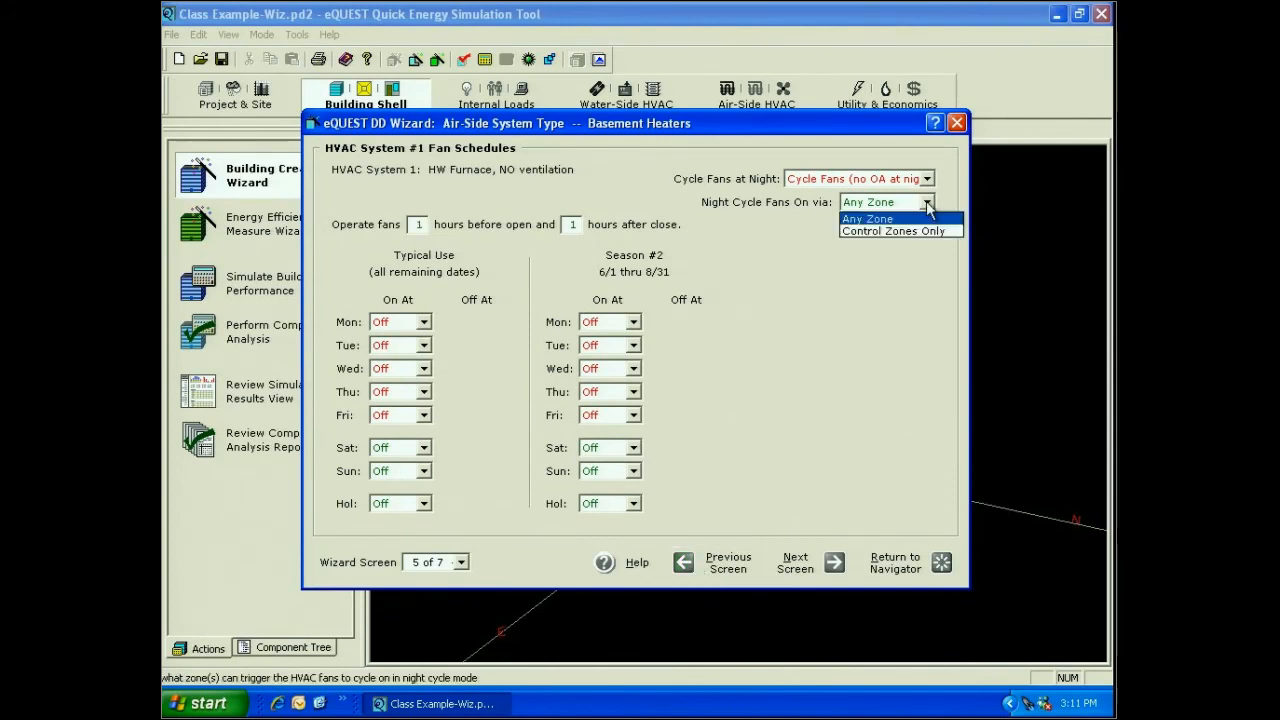
pyautogui.click(927, 179)
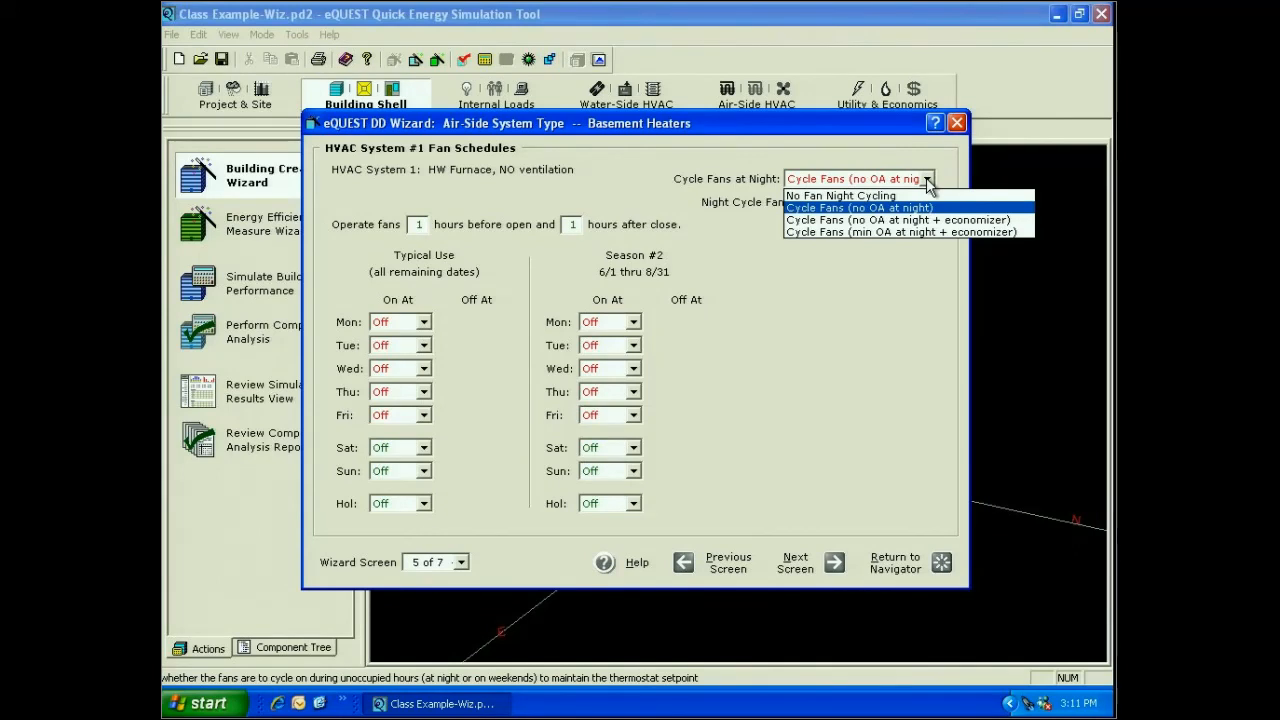
pyautogui.click(927, 181)
# Step: Leave the Basement Heaters system and open the Zone Group Definitions screen of the Office Tower shell
pyautogui.click(916, 567)
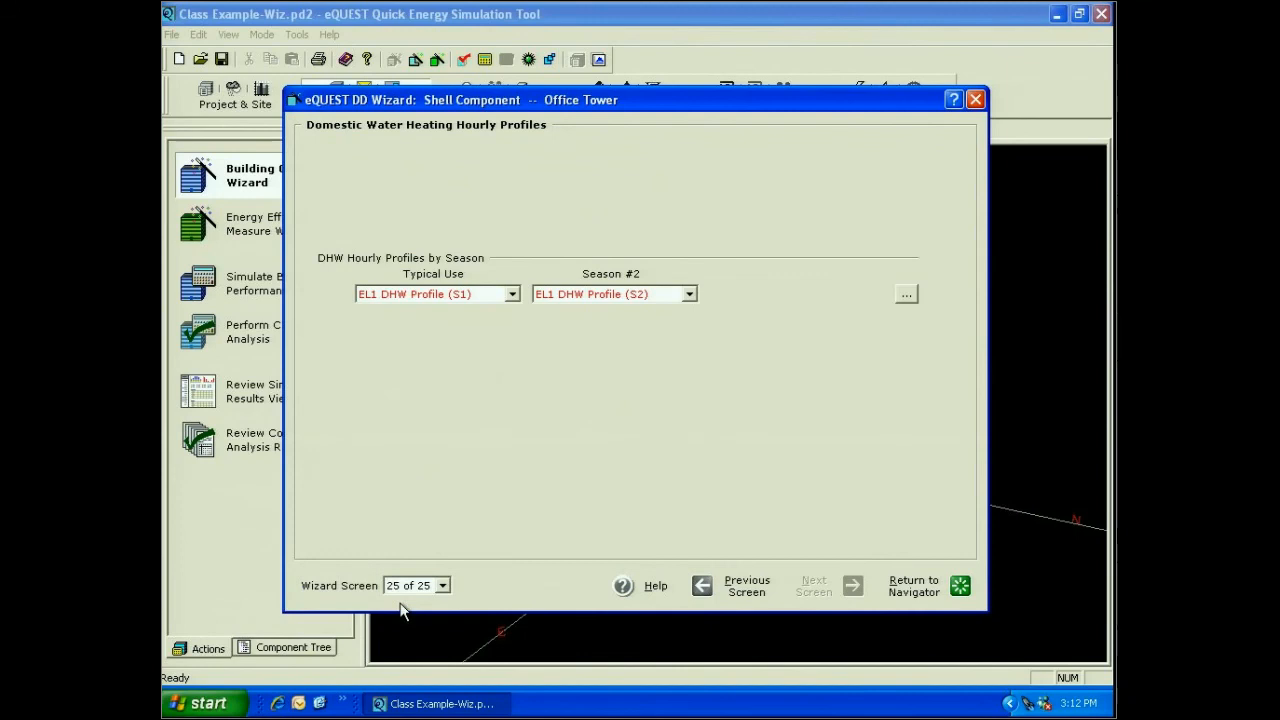
pyautogui.click(442, 586)
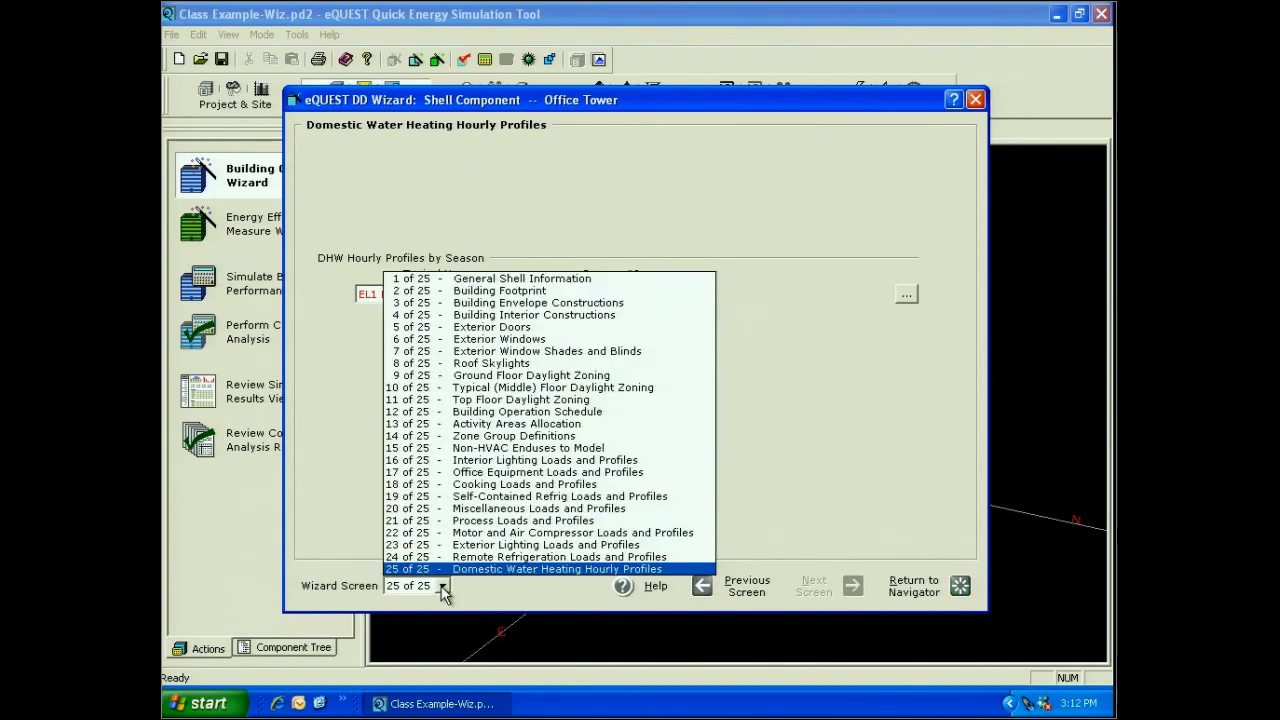
pyautogui.click(469, 438)
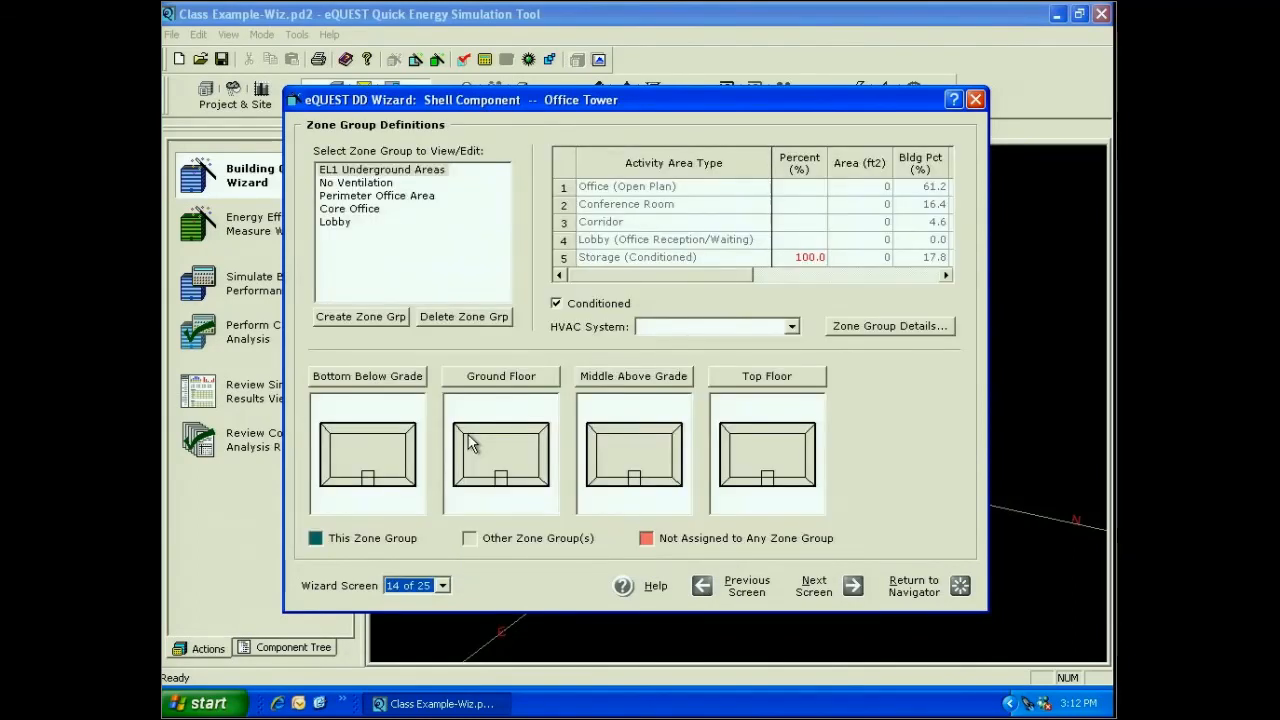
# Step: Assign the Basement Heaters HVAC system to the No Ventilation zone group of the Office Tower
pyautogui.click(340, 184)
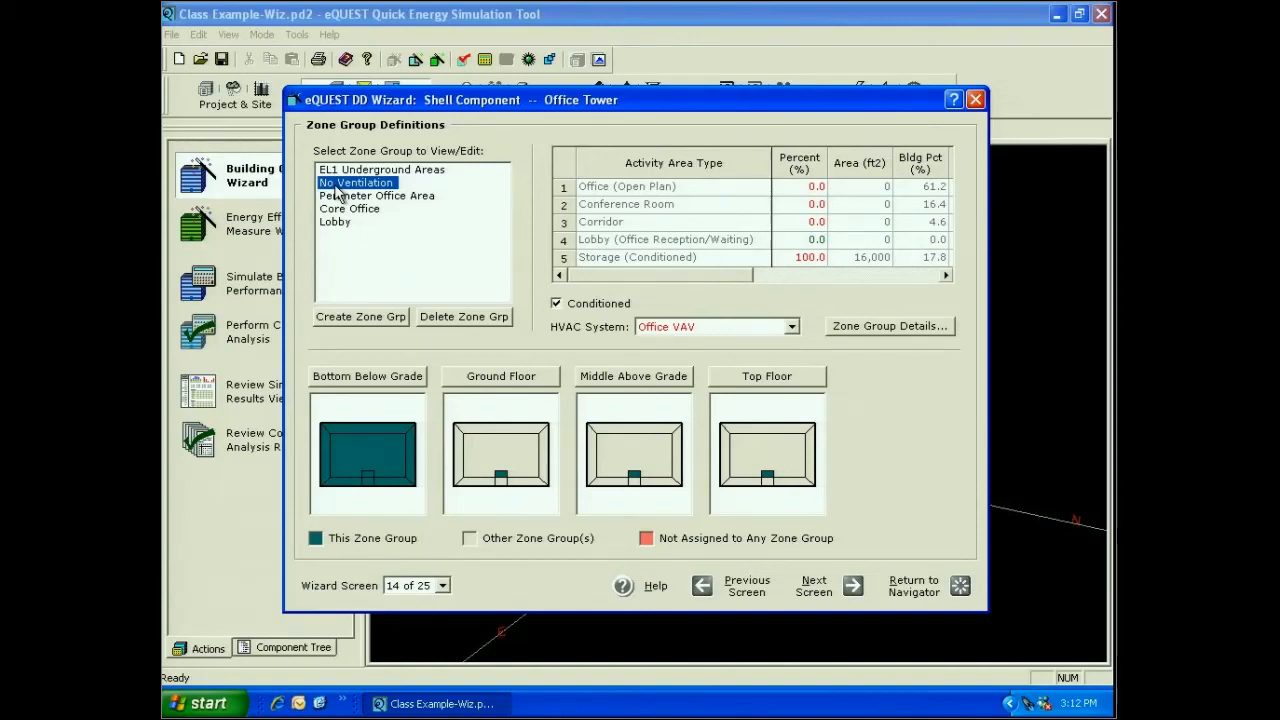
pyautogui.click(760, 326)
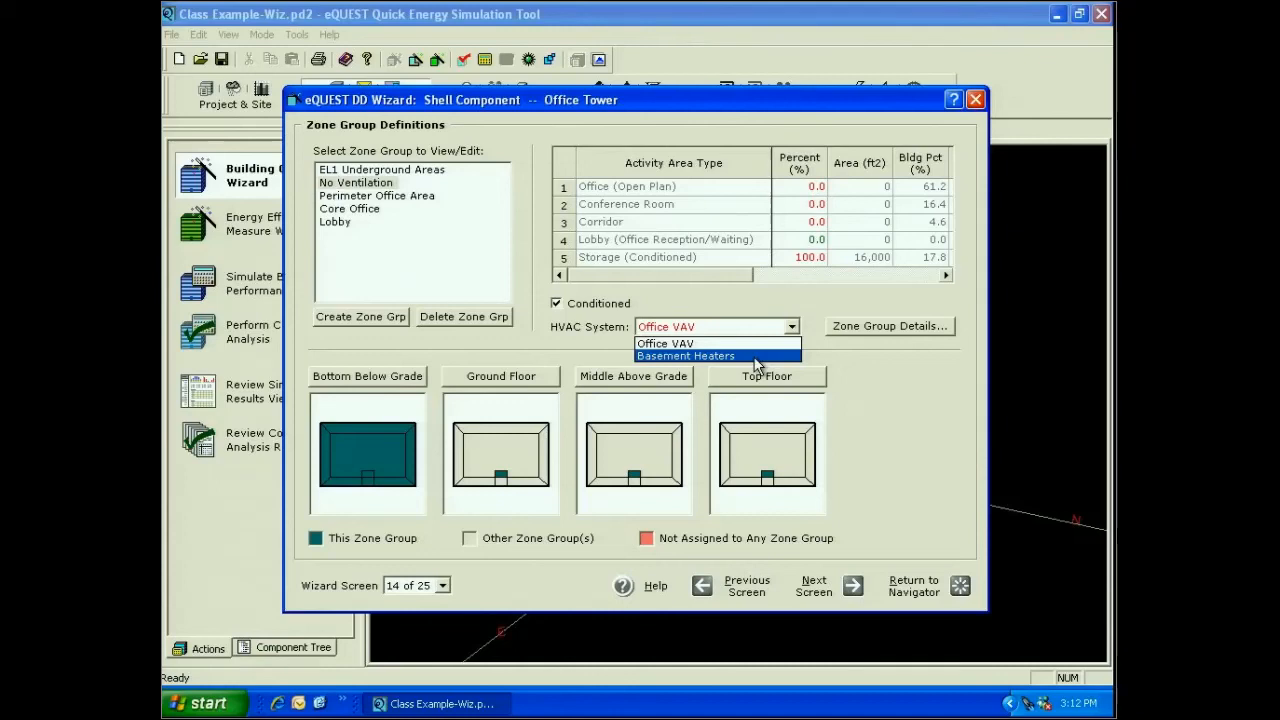
pyautogui.click(757, 357)
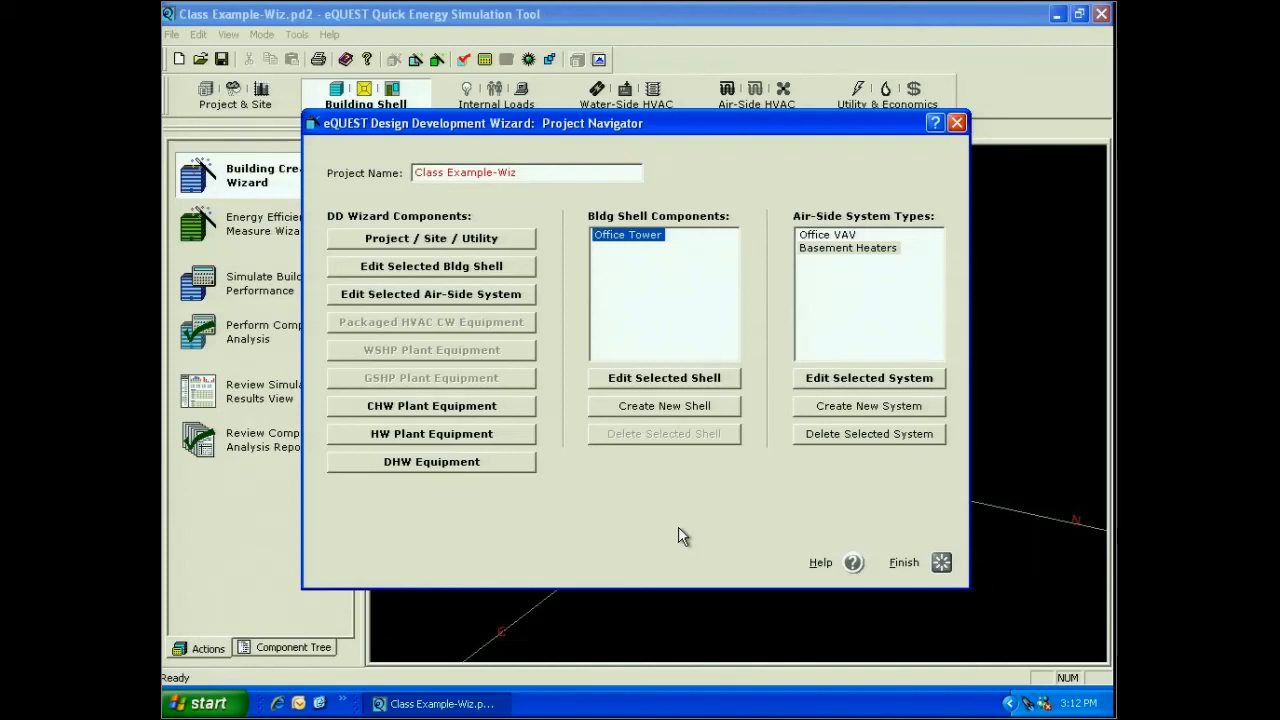
# Step: Create a new air-side system named Warehouse RTU without copying data from an existing system
pyautogui.click(868, 405)
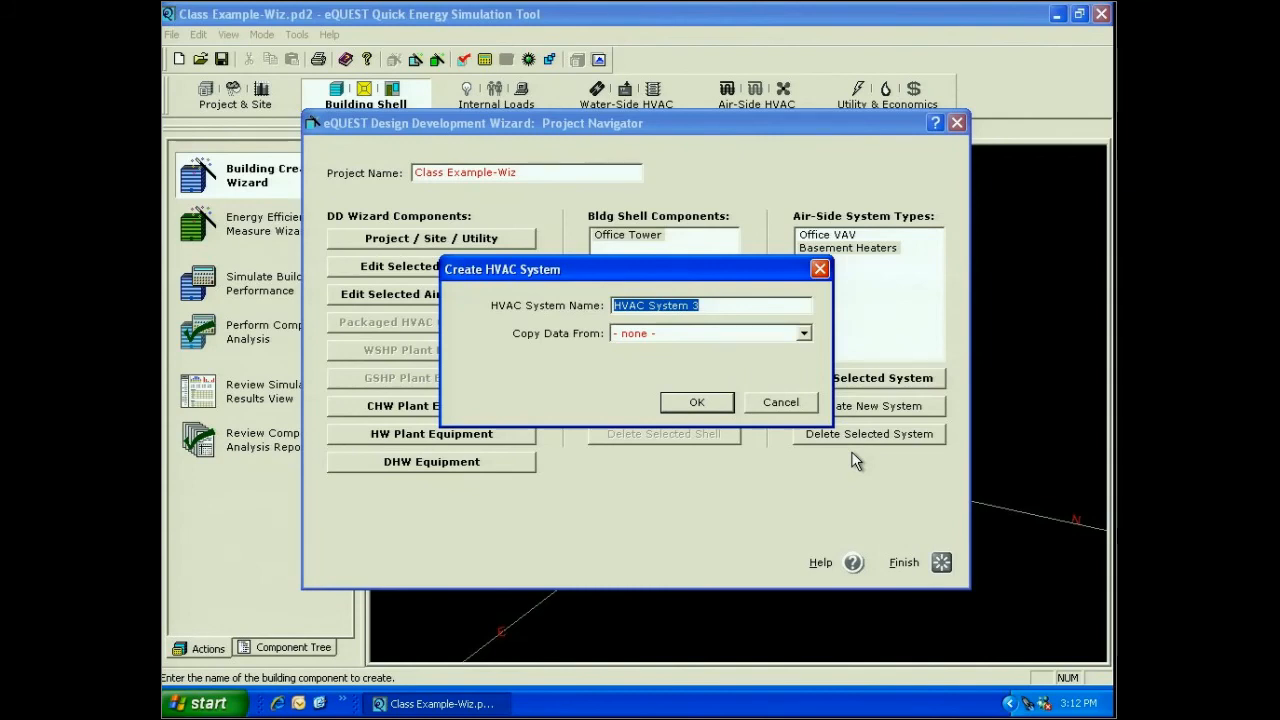
pyautogui.write('Ware')
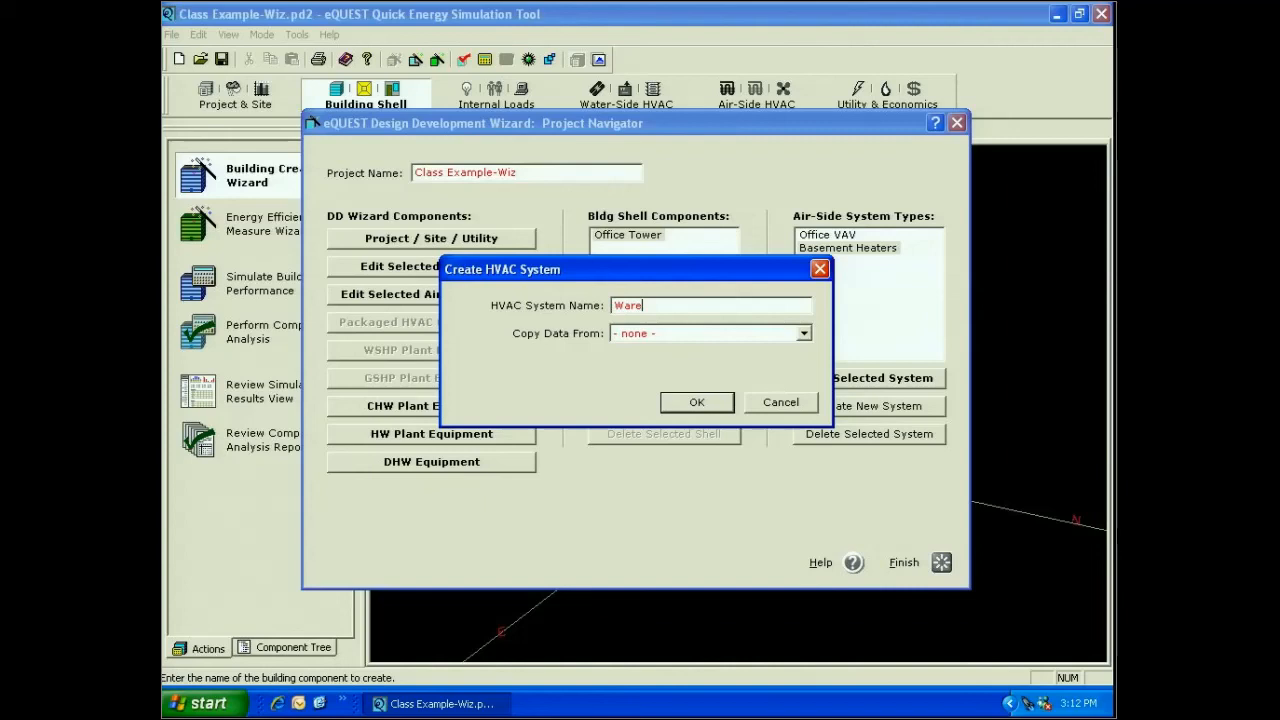
pyautogui.write('house RTU')
pyautogui.press('Return')
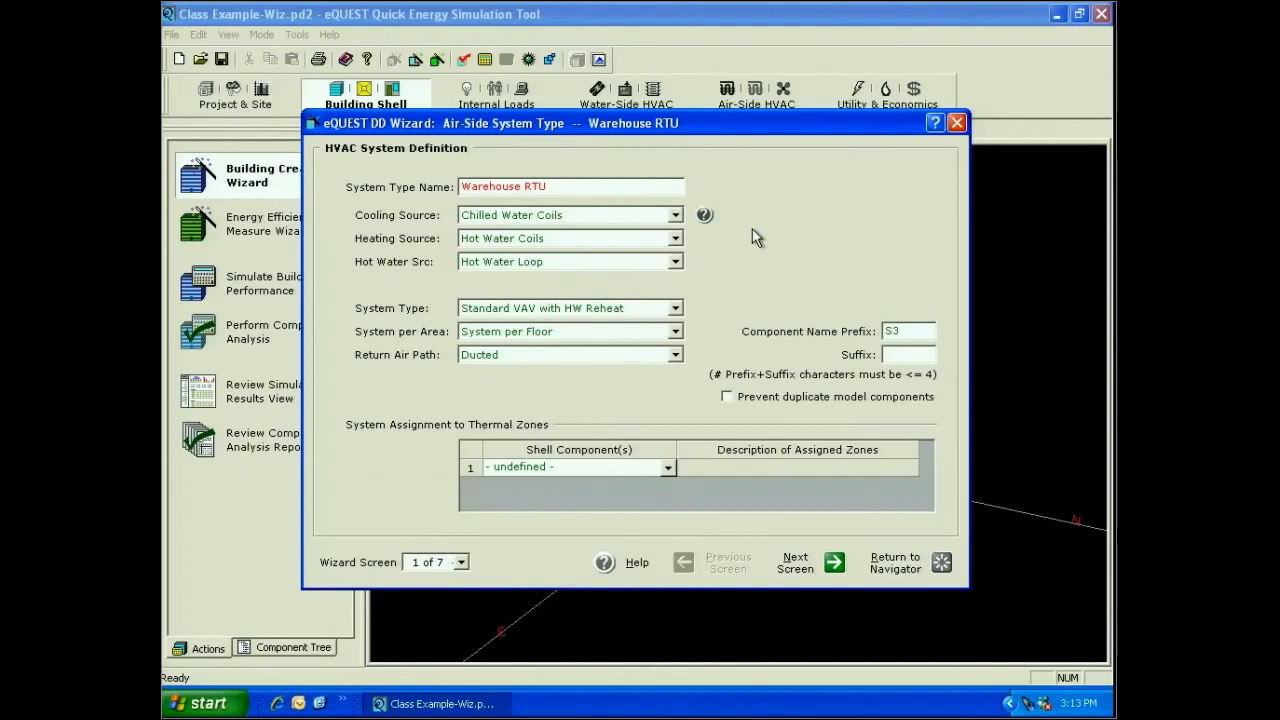
# Step: Set the Warehouse RTU's cooling source to DX Coils and its system type to Packaged Single Zone DX with Furnace
pyautogui.click(675, 215)
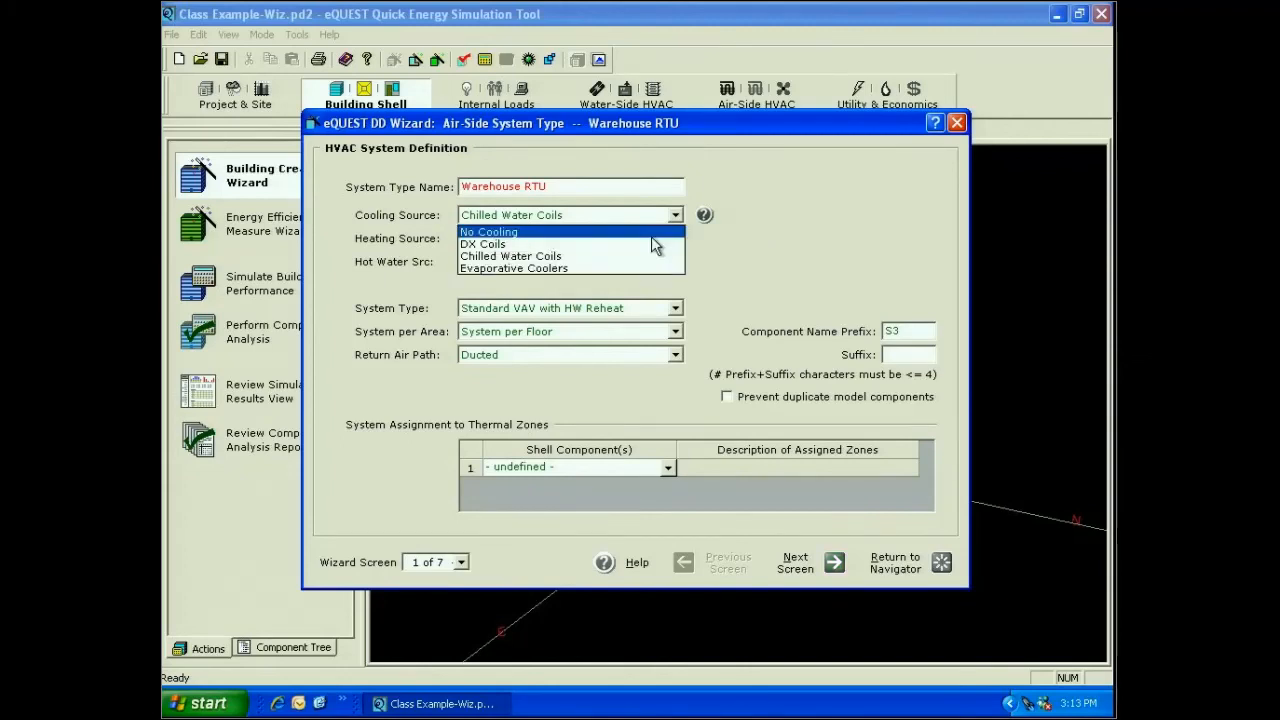
pyautogui.click(651, 234)
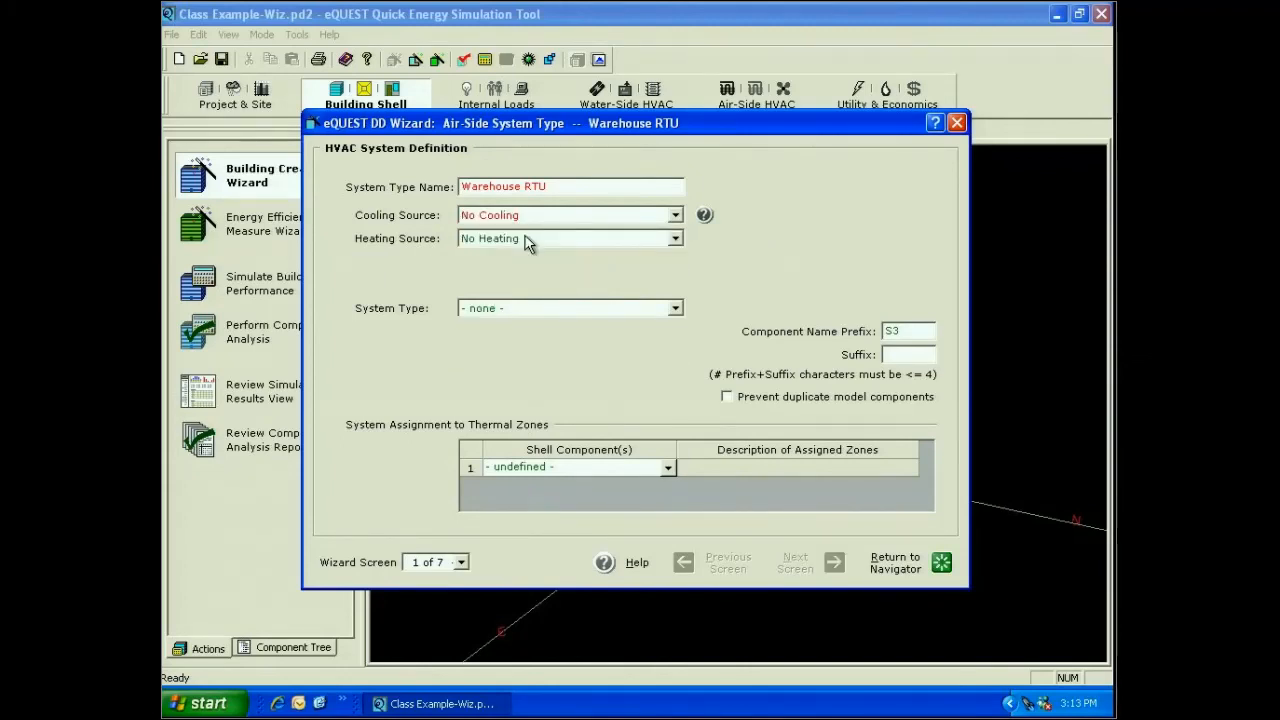
pyautogui.click(529, 243)
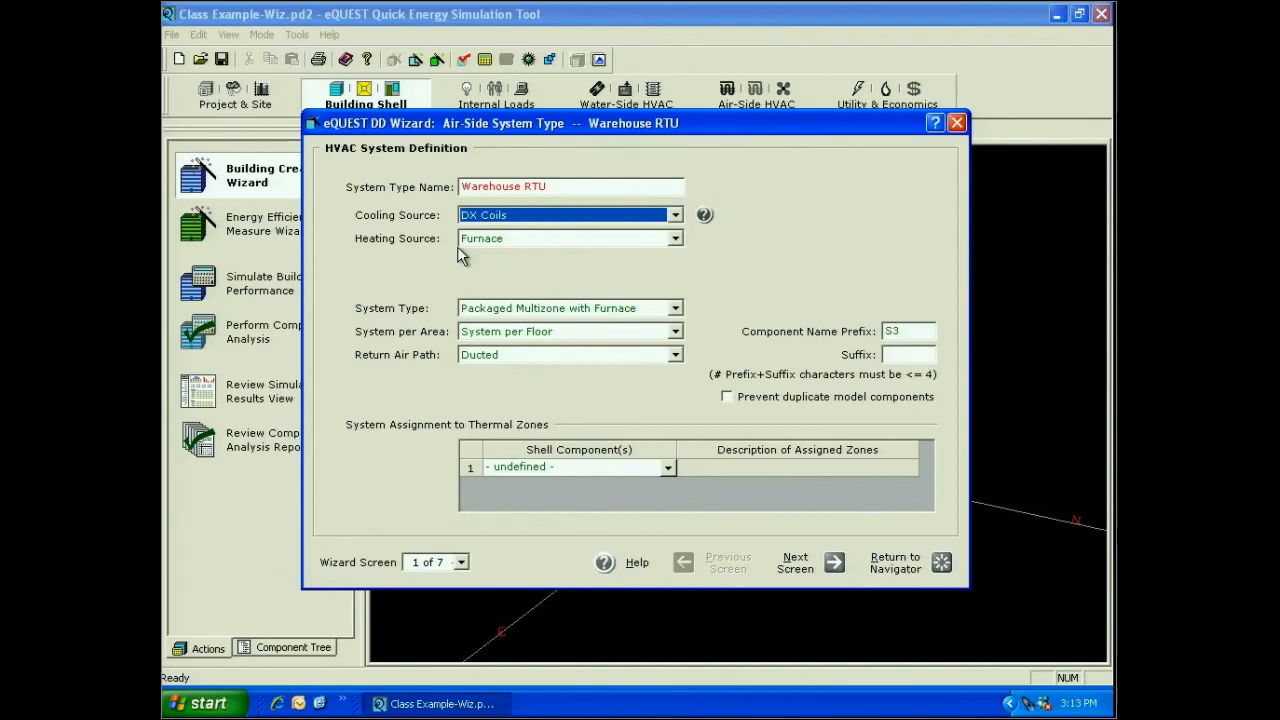
pyautogui.click(675, 309)
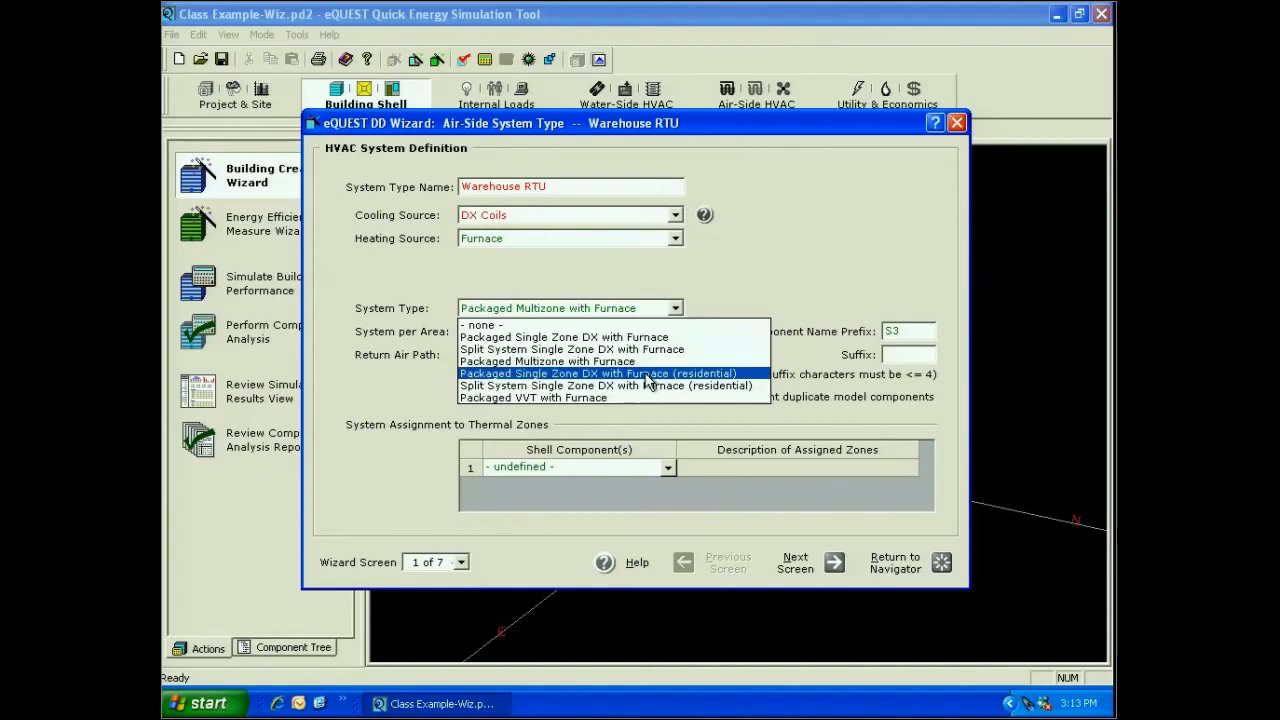
pyautogui.click(567, 340)
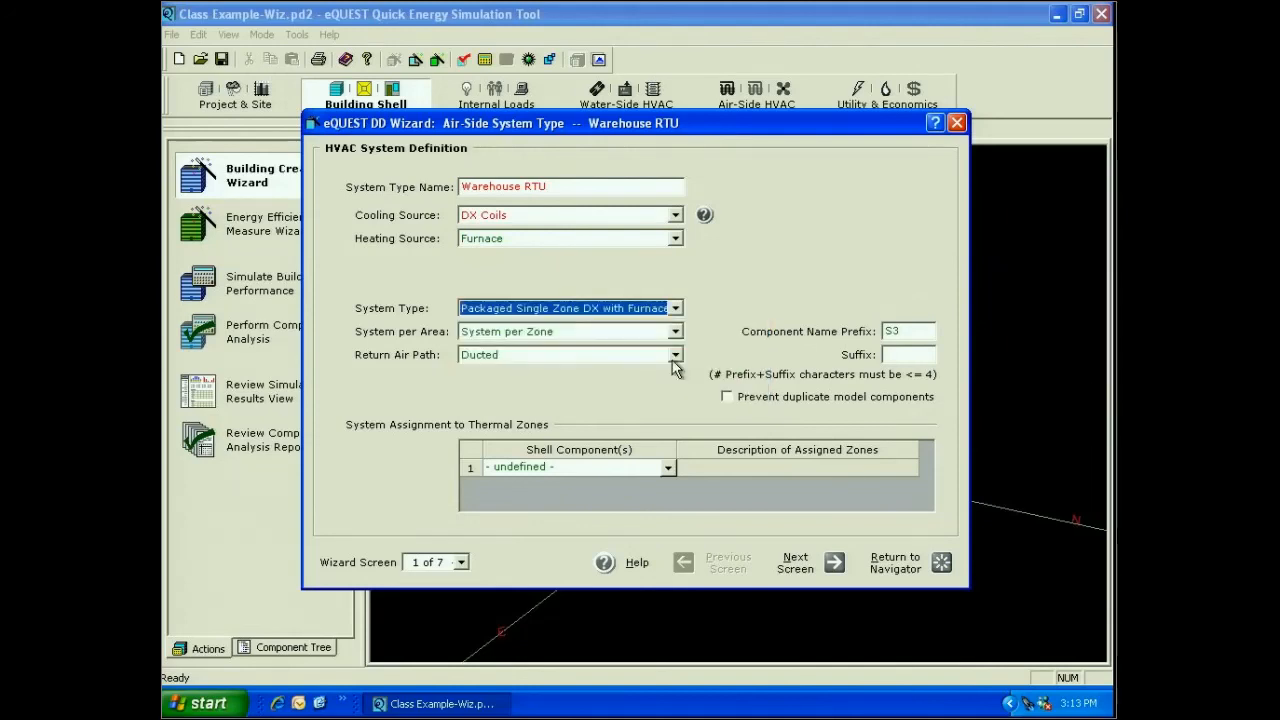
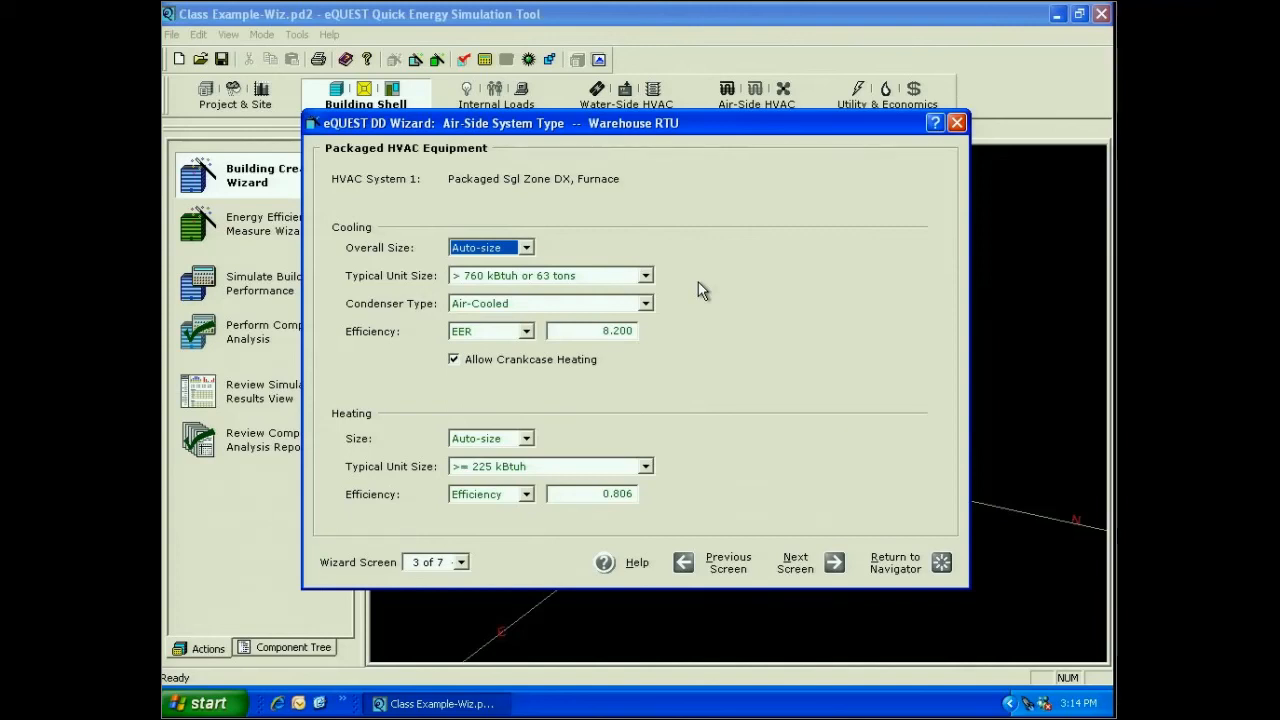
# Step: Set the packaged cooling equipment's typical unit size to 135-240 kBtuh or 11.25-20 tons and its EER to 10
pyautogui.click(646, 278)
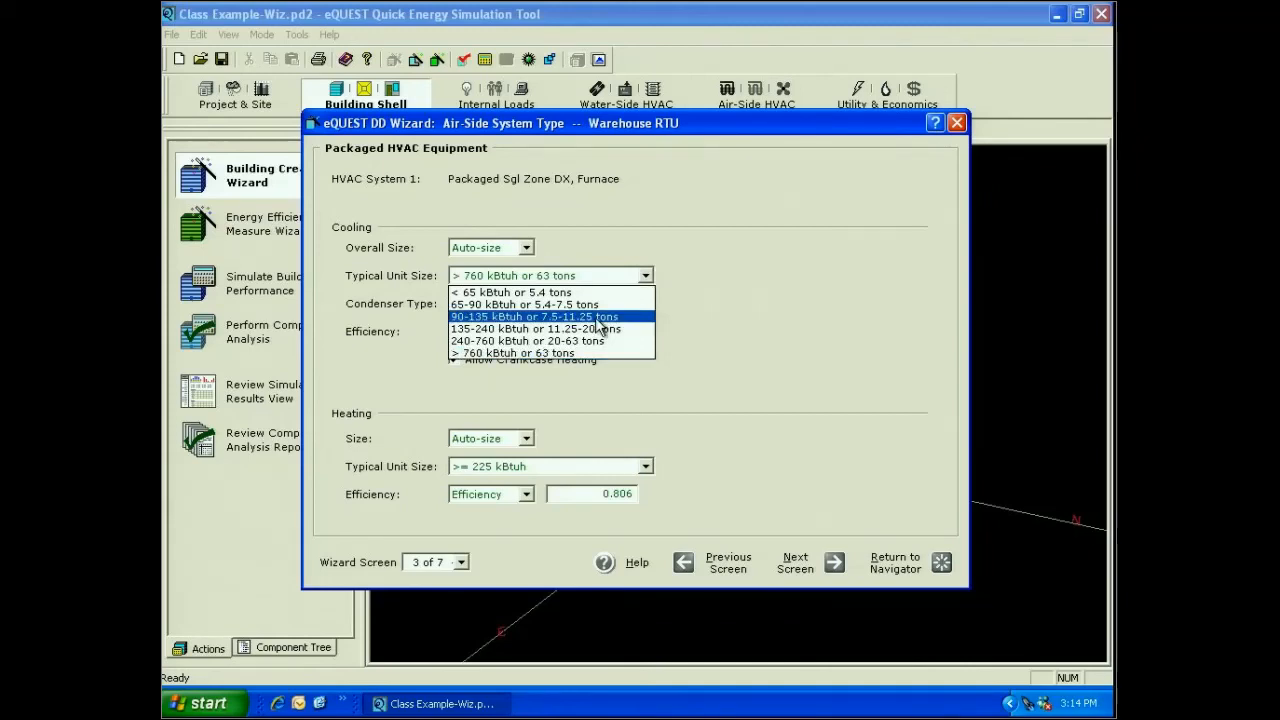
pyautogui.click(636, 329)
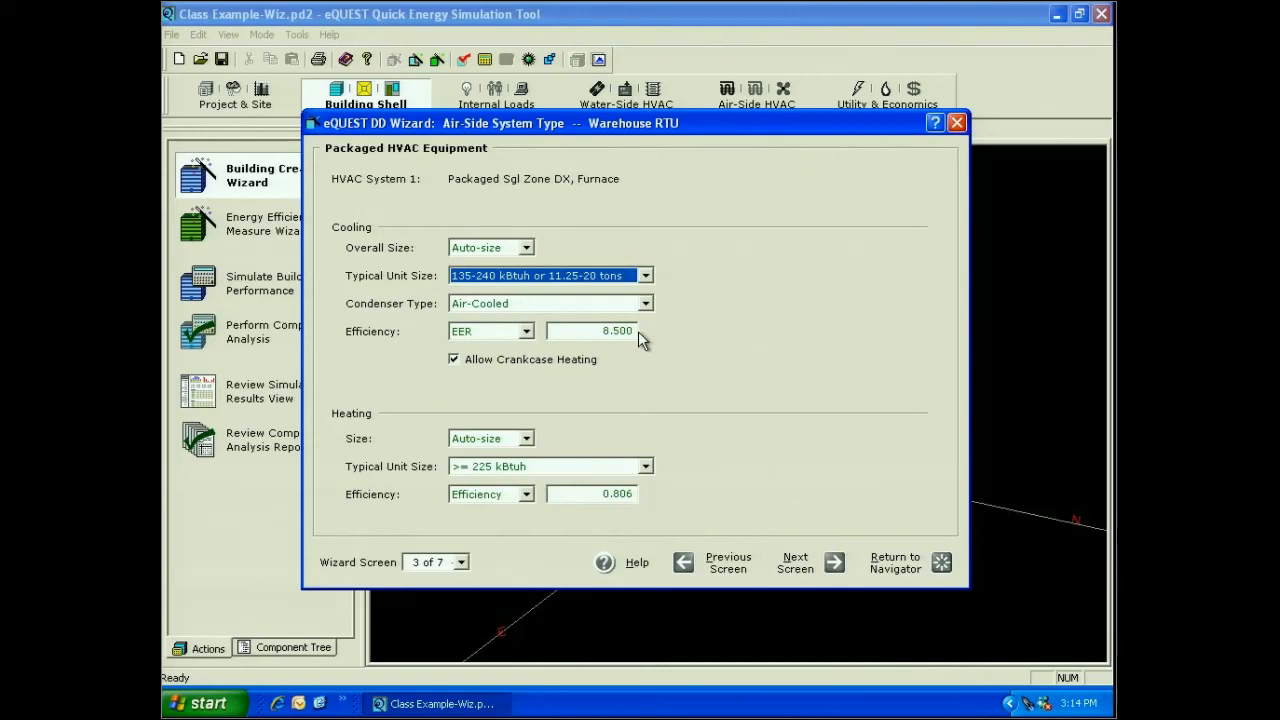
pyautogui.click(636, 331)
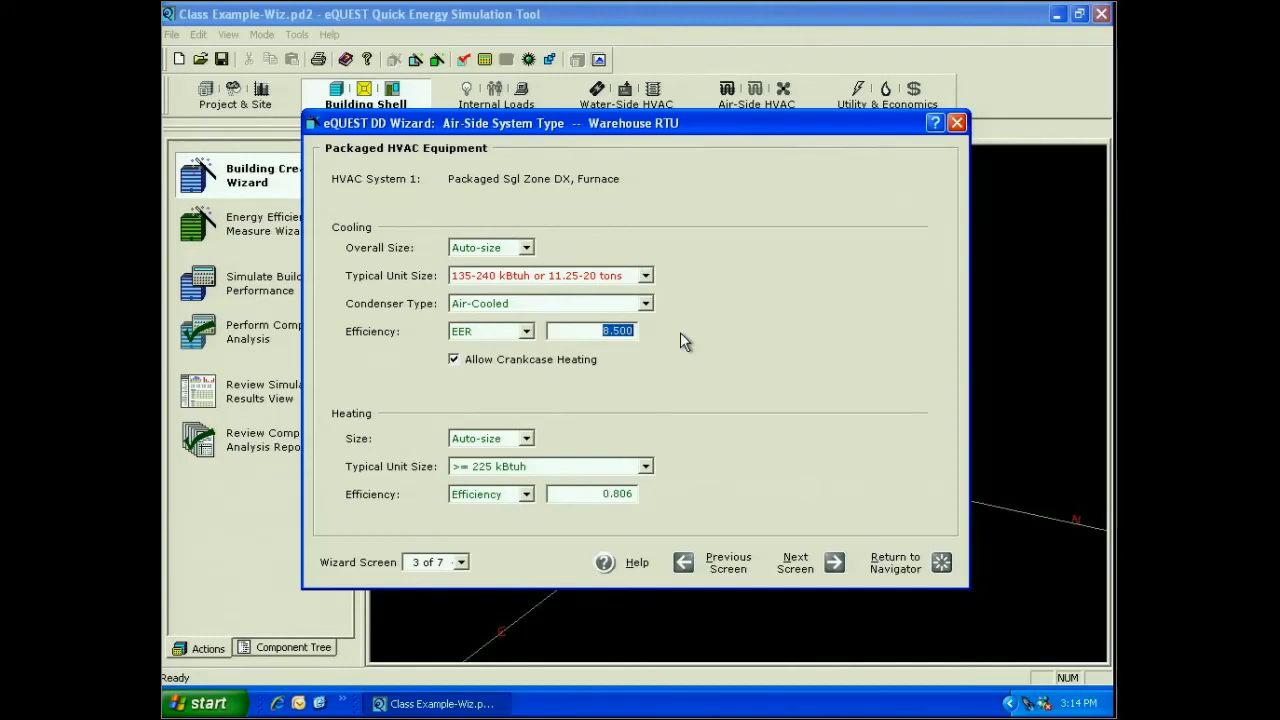
pyautogui.write('10')
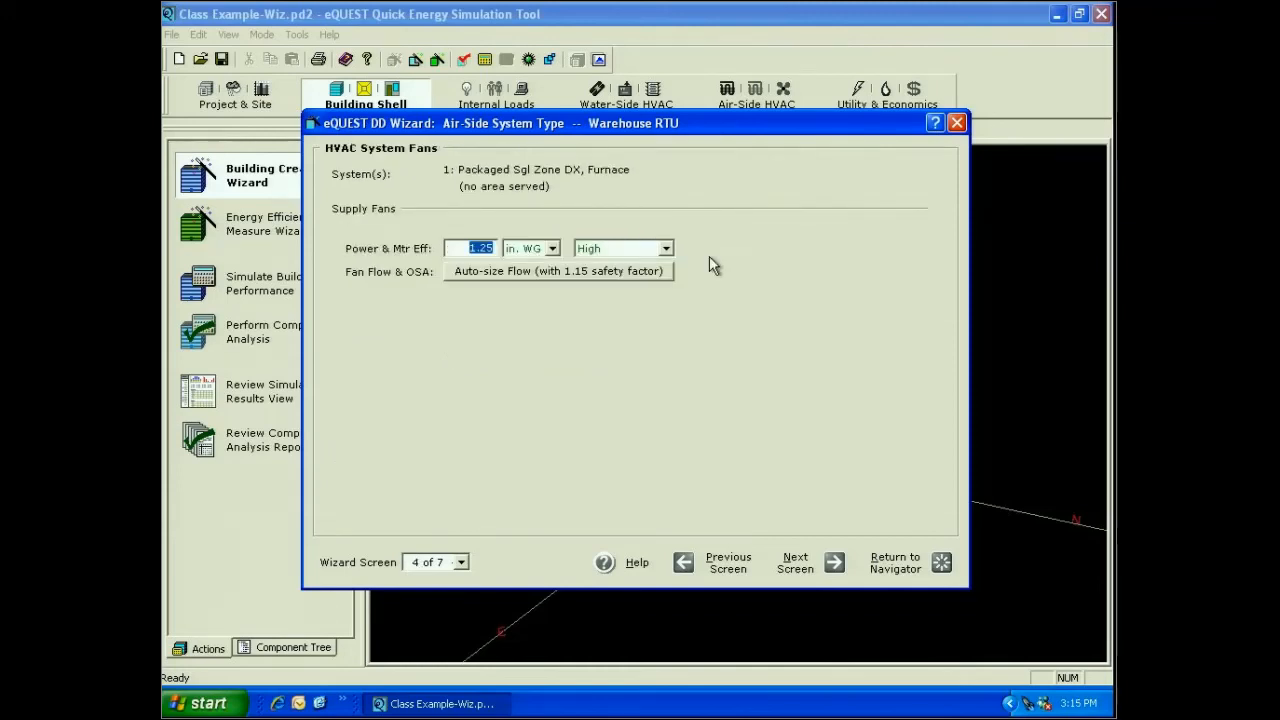
# Step: Set the supply fan power to 3 in. WG with Premium motor efficiency
pyautogui.press('Tab')
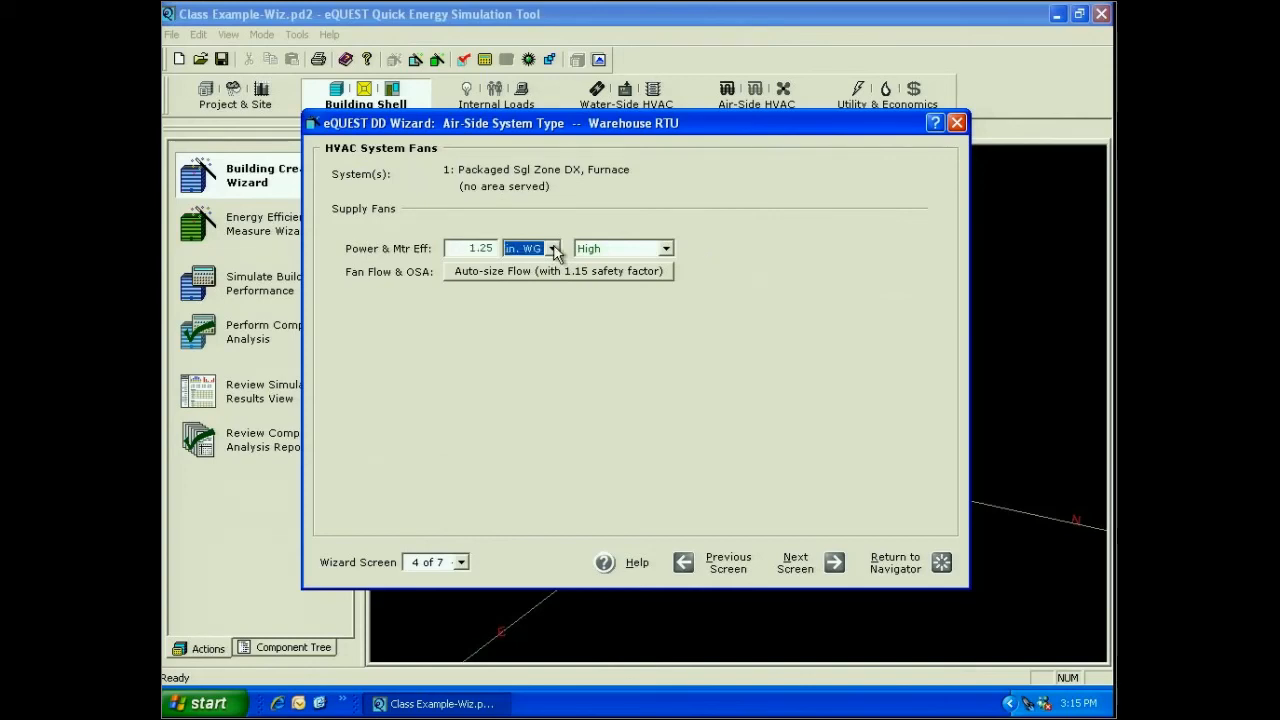
pyautogui.hotkey('shift', 'Tab')
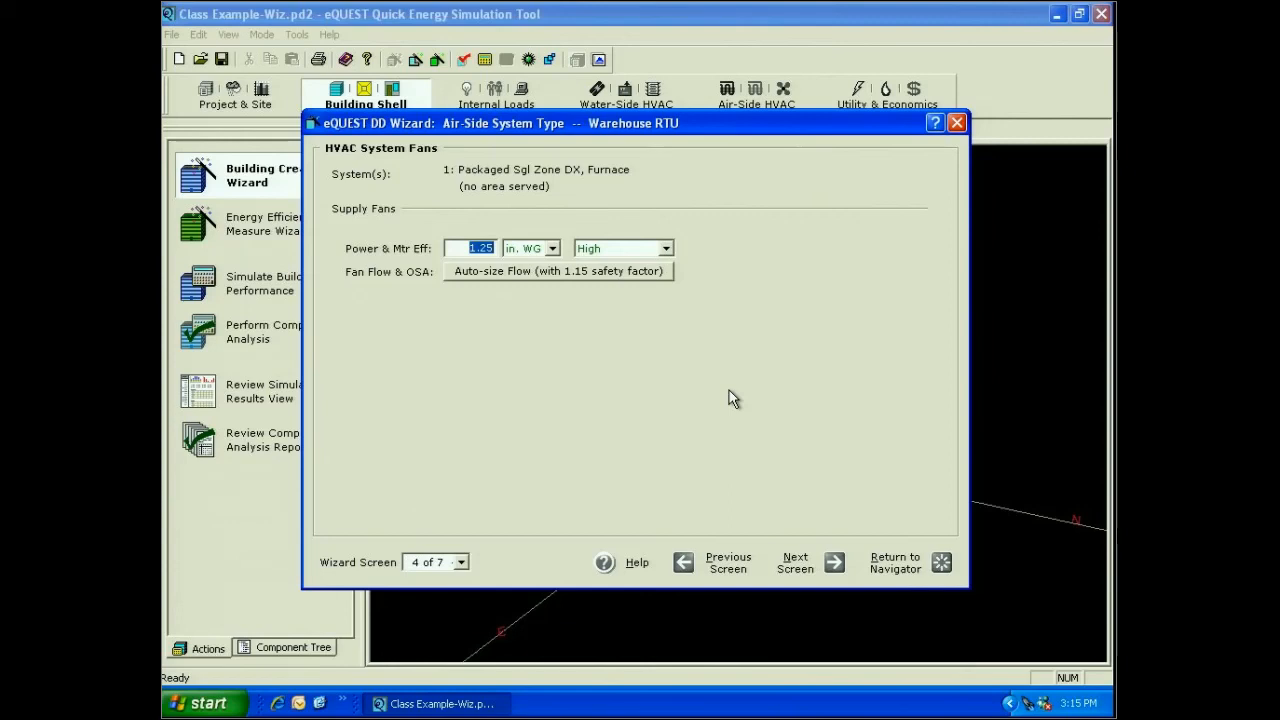
pyautogui.write('3')
pyautogui.click(655, 248)
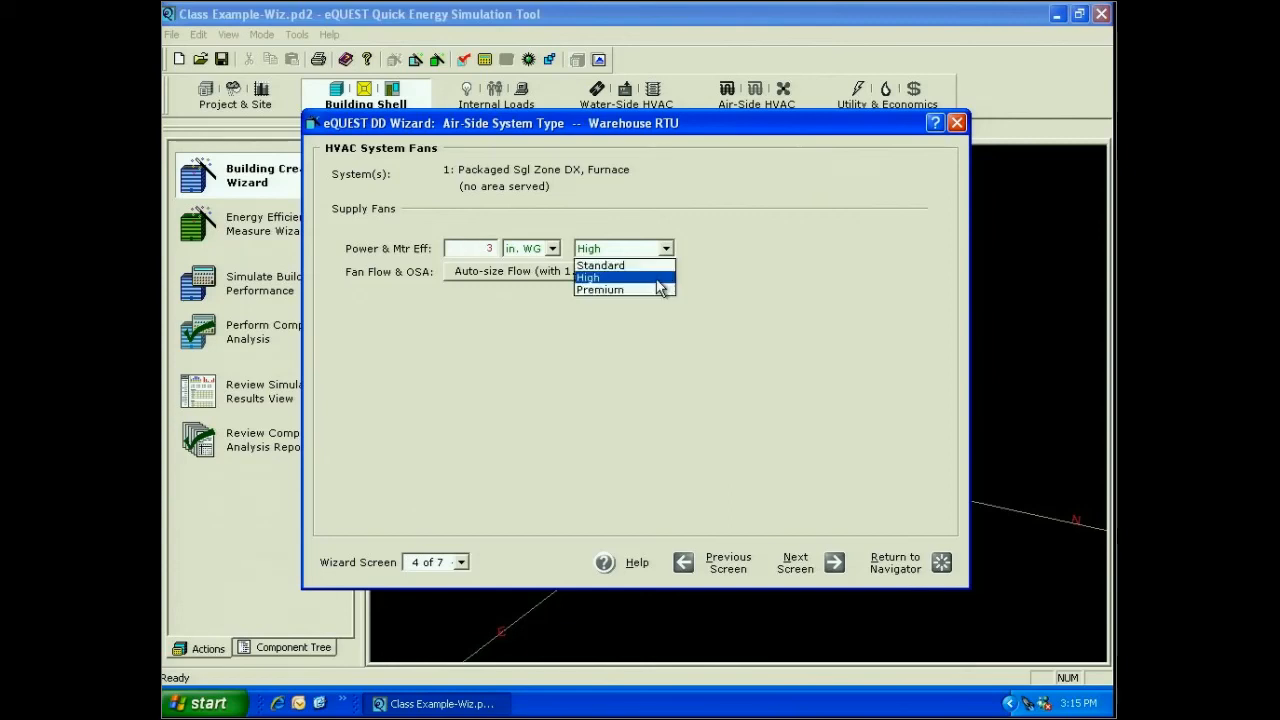
pyautogui.click(658, 289)
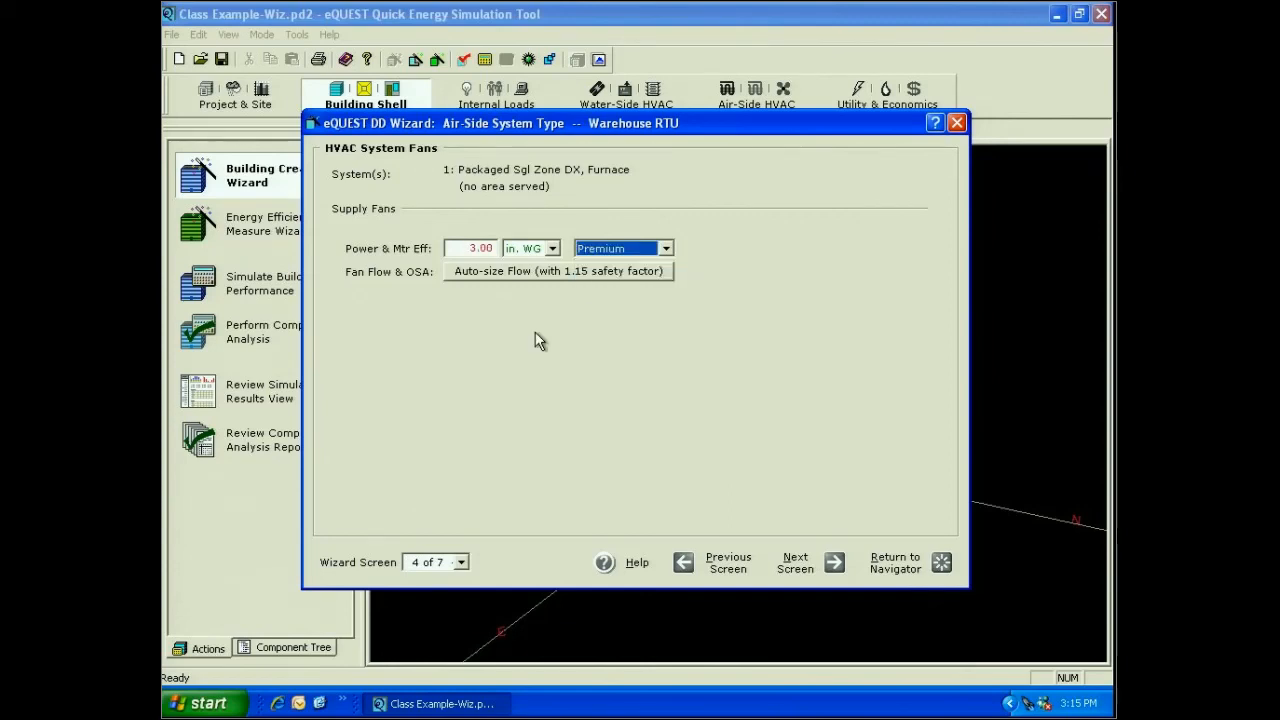
# Step: Set the supply fans' auto-size flow ratio to 1, with Fraction of Design Flow as the minimum OA control method
pyautogui.click(558, 271)
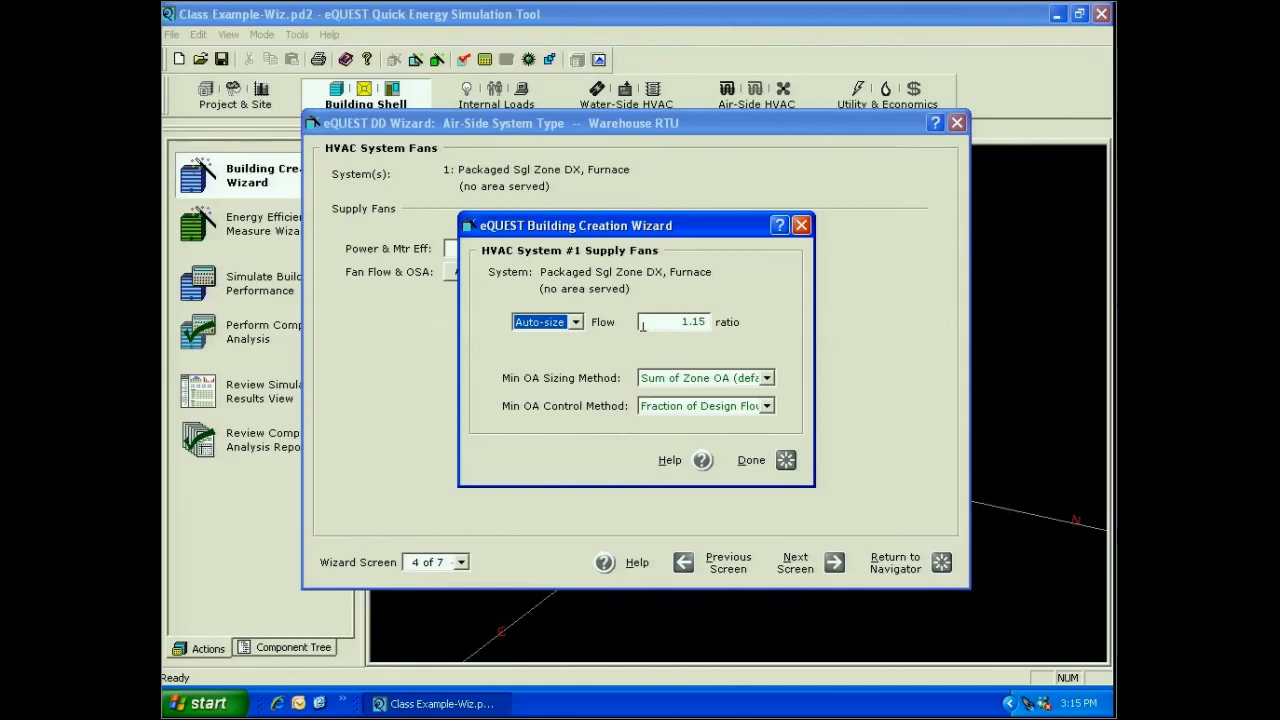
pyautogui.moveTo(643, 326); pyautogui.dragTo(796, 405)
pyautogui.write('1')
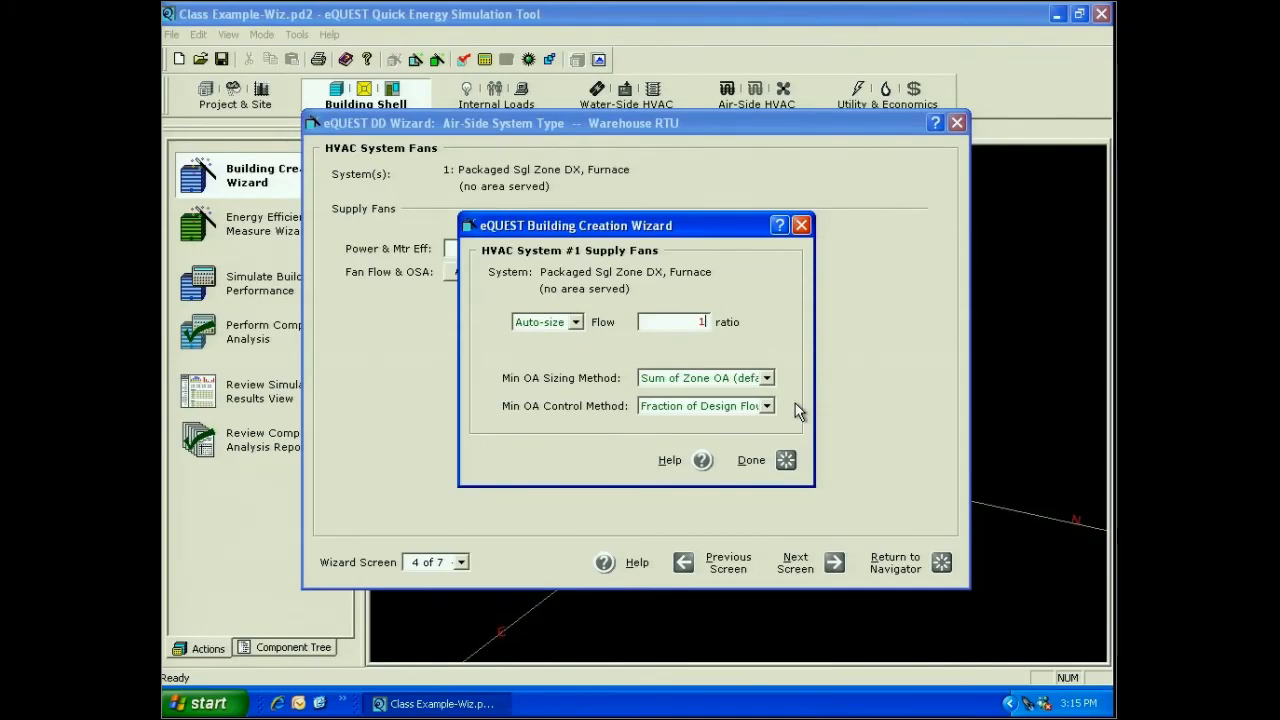
pyautogui.click(767, 406)
pyautogui.click(771, 423)
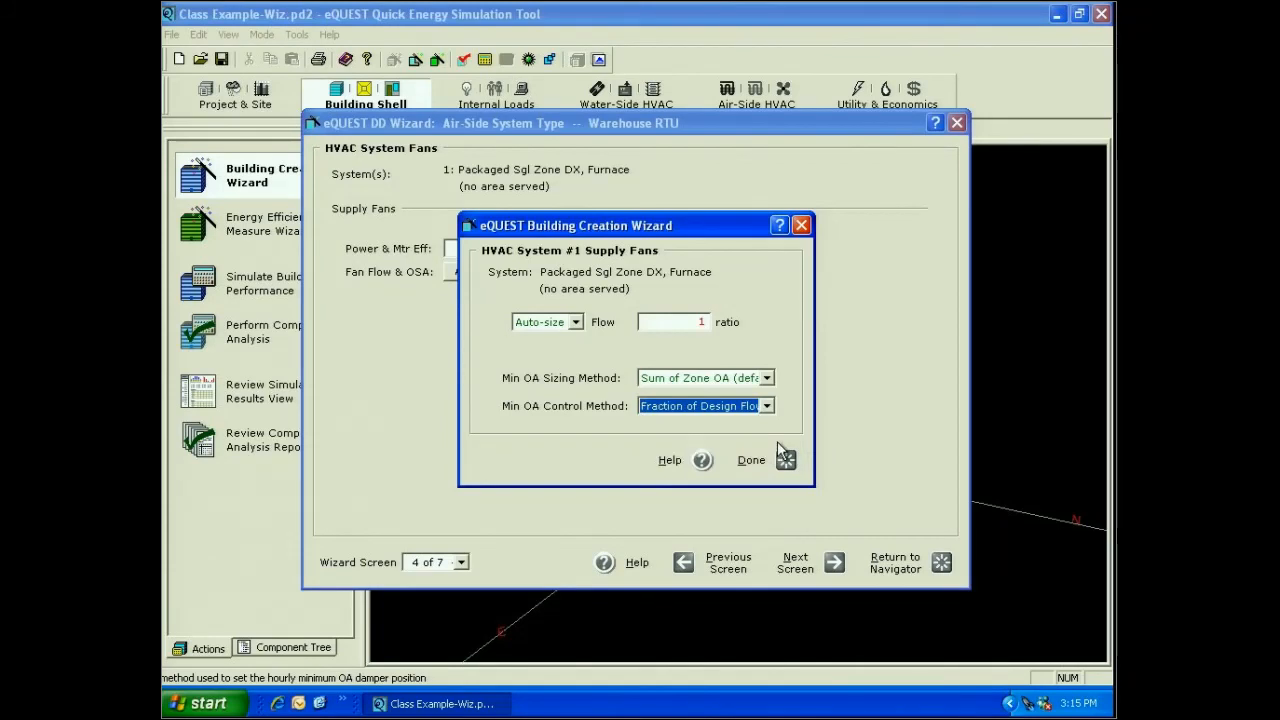
pyautogui.click(784, 457)
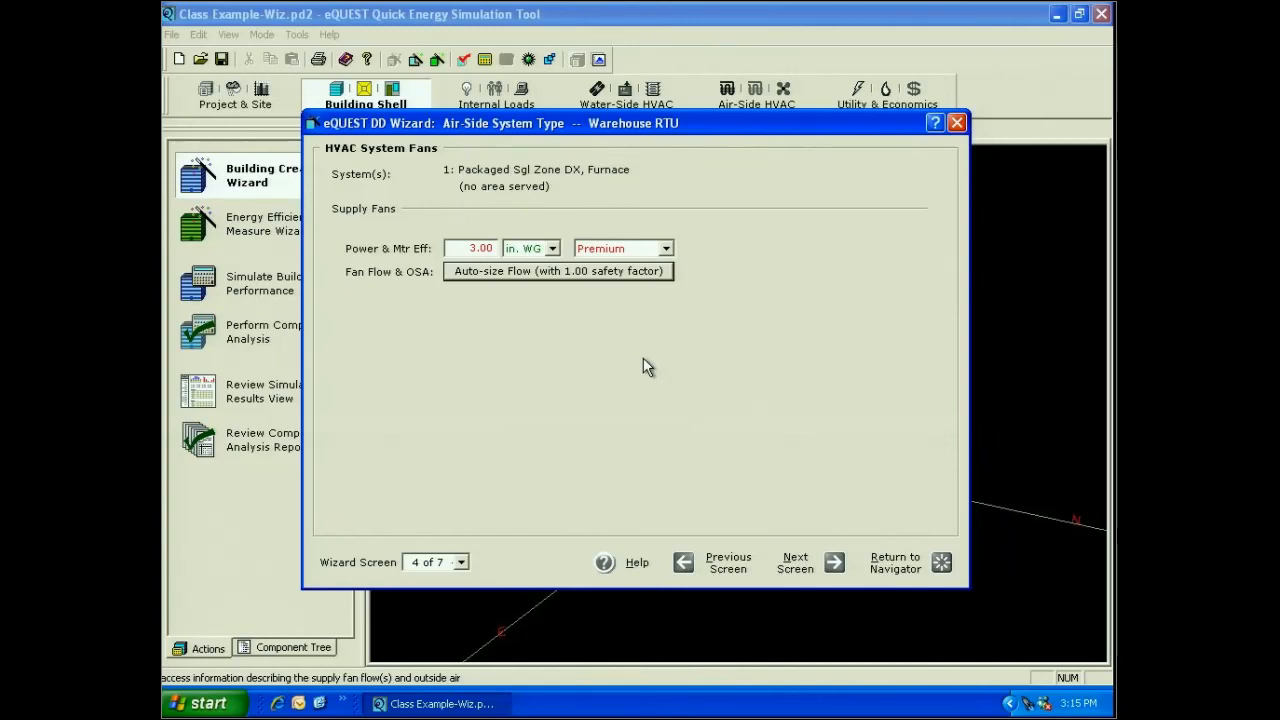
# Step: Set the Warehouse RTU's night fan cycling to Cycle Fans (no OA at night + economizer) in its fan schedules
pyautogui.click(834, 563)
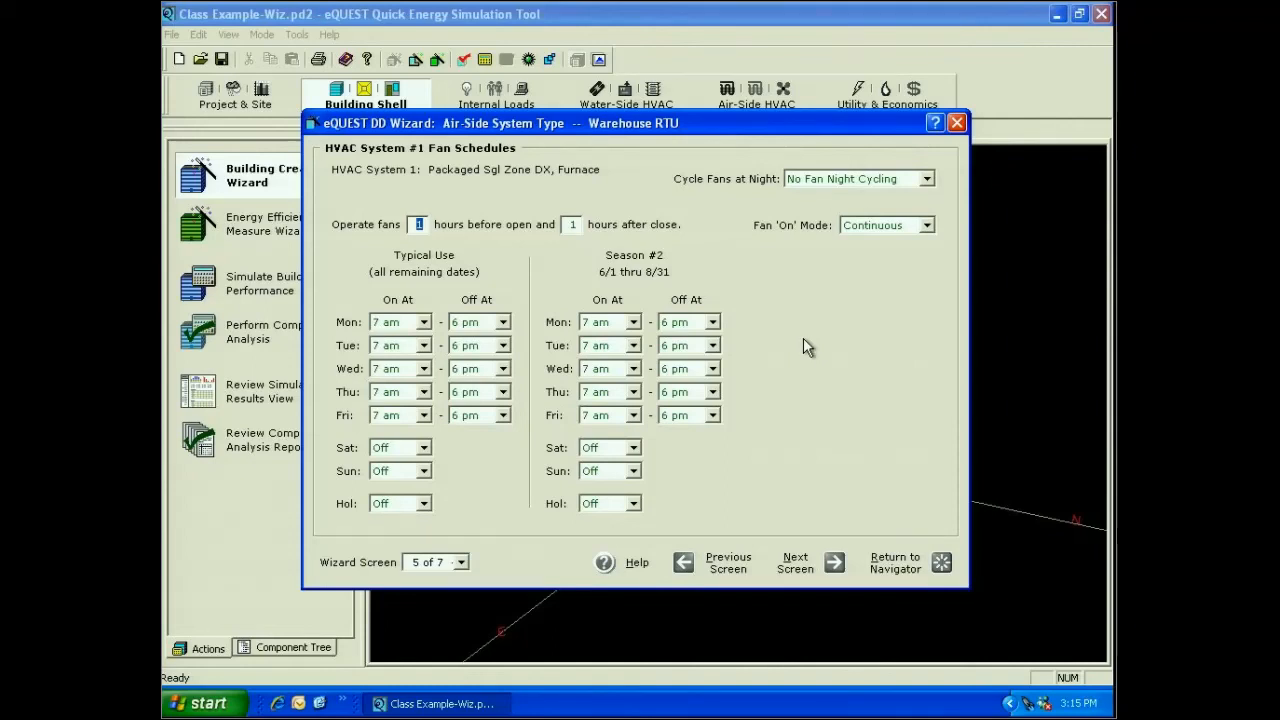
pyautogui.click(927, 179)
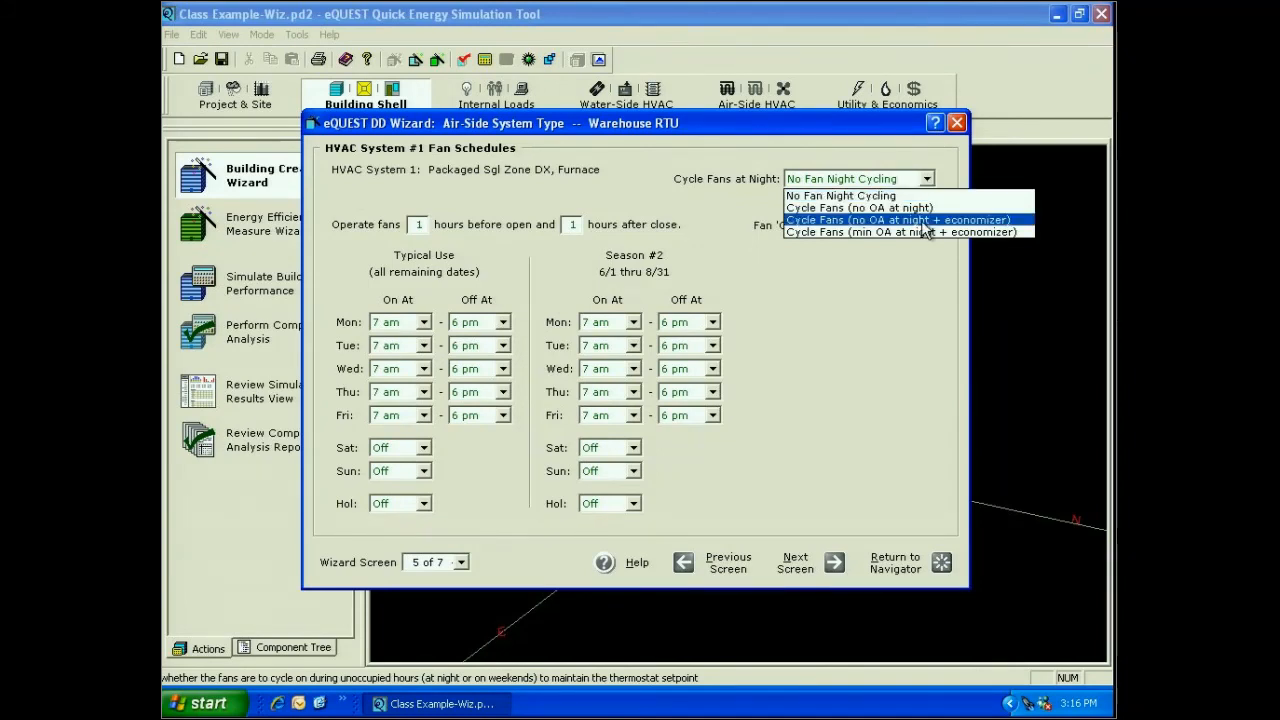
pyautogui.click(923, 221)
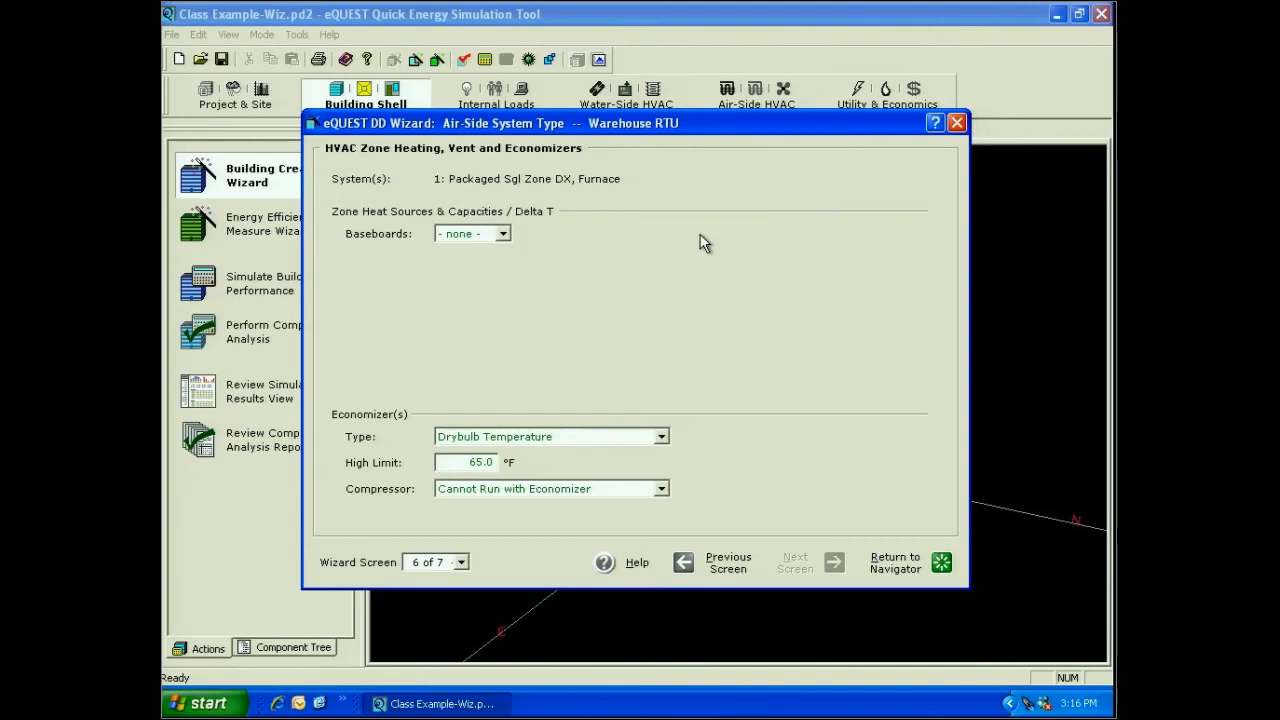
# Step: Configure a Drybulb Temperature economizer with a 70 °F high limit and a compressor that can run with the economizer
pyautogui.click(661, 437)
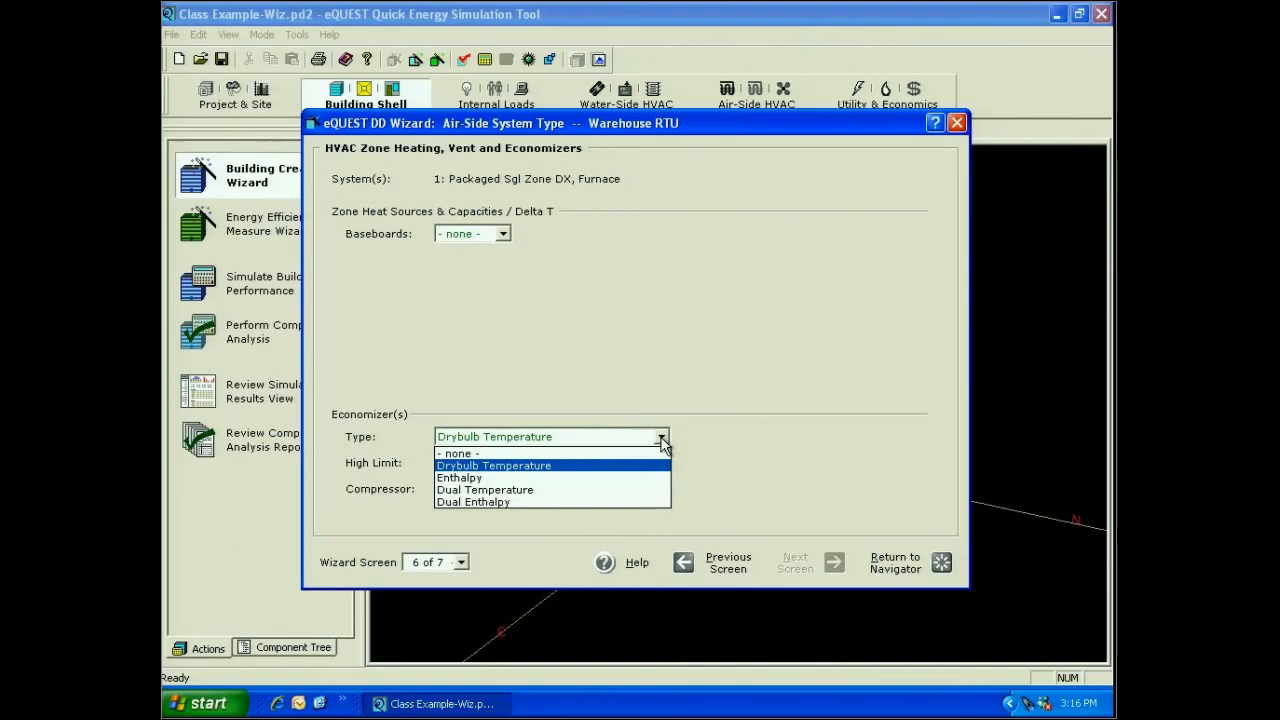
pyautogui.click(466, 466)
pyautogui.doubleClick(466, 463)
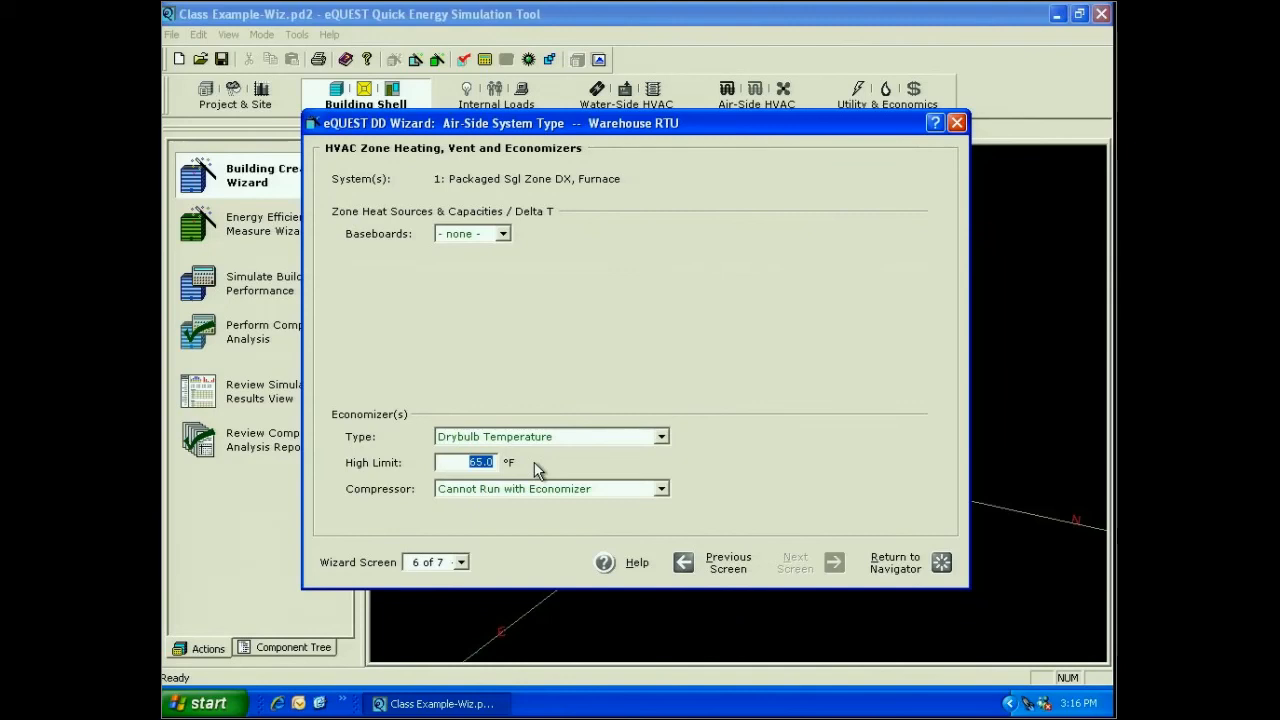
pyautogui.write('70')
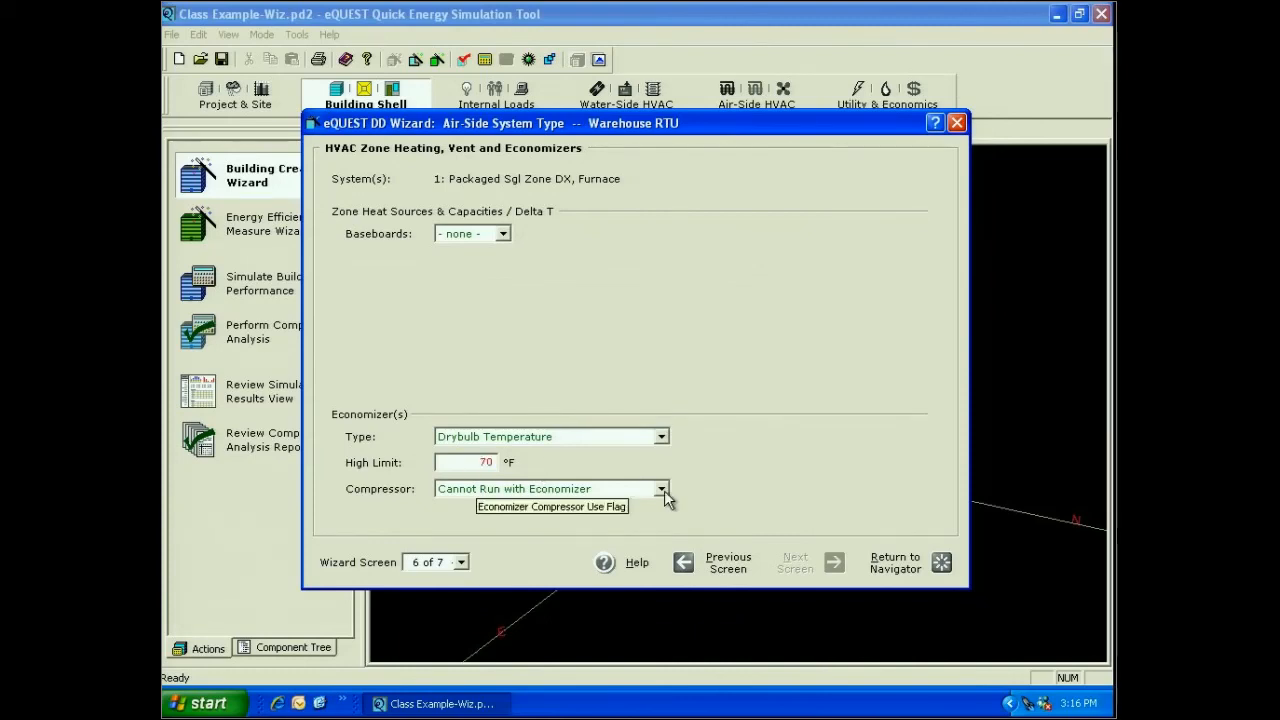
pyautogui.click(661, 489)
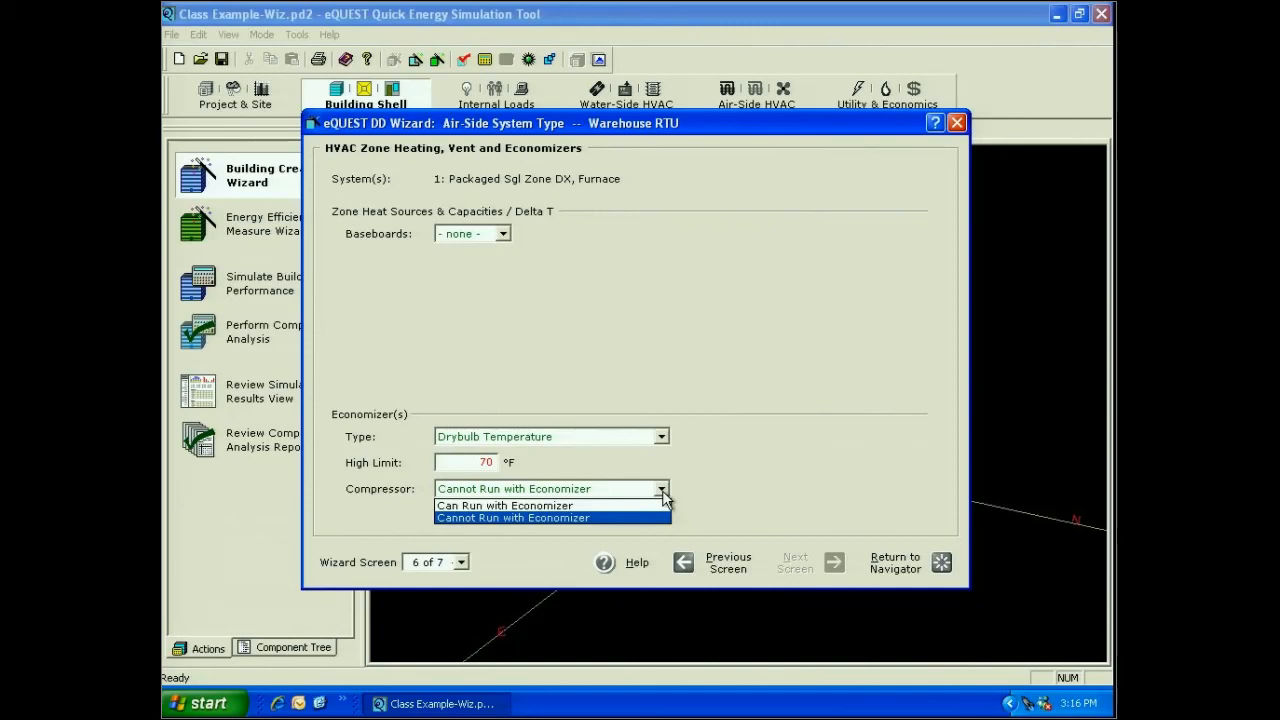
pyautogui.click(553, 506)
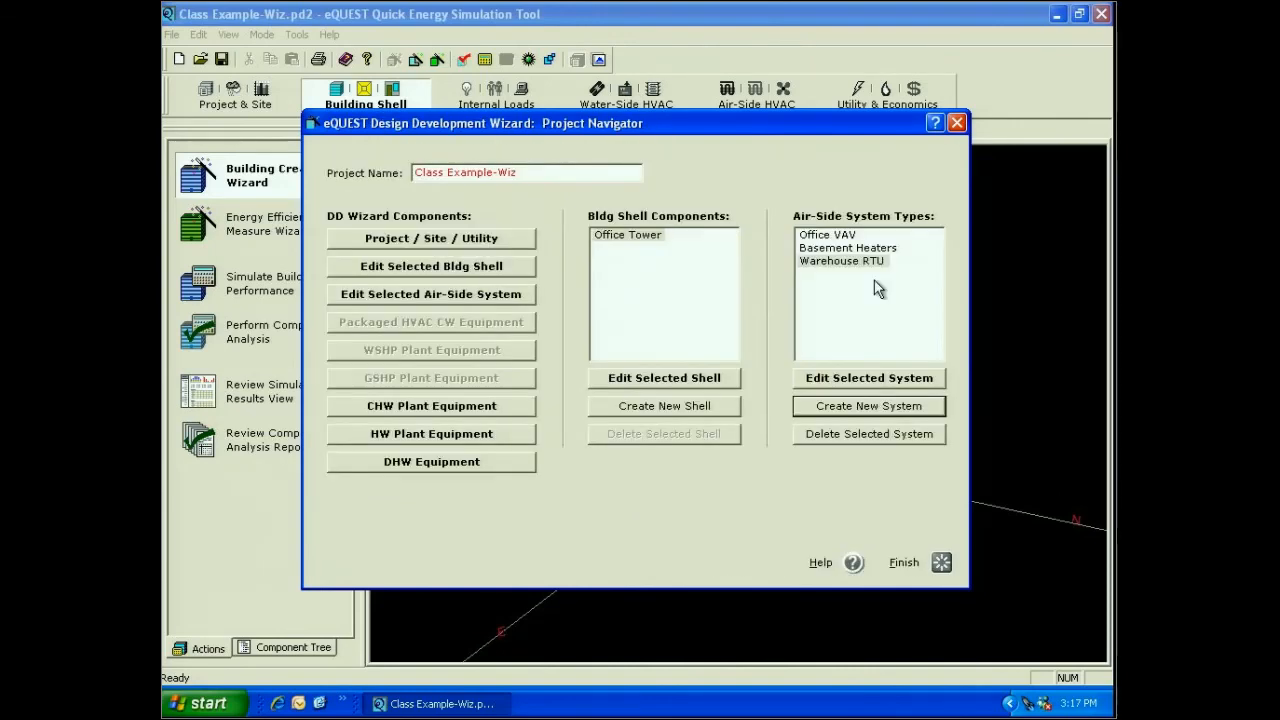
# Step: Create a building shell named Warehouse without copying data, with building type Storage, Conditioned High Bay
pyautogui.click(665, 406)
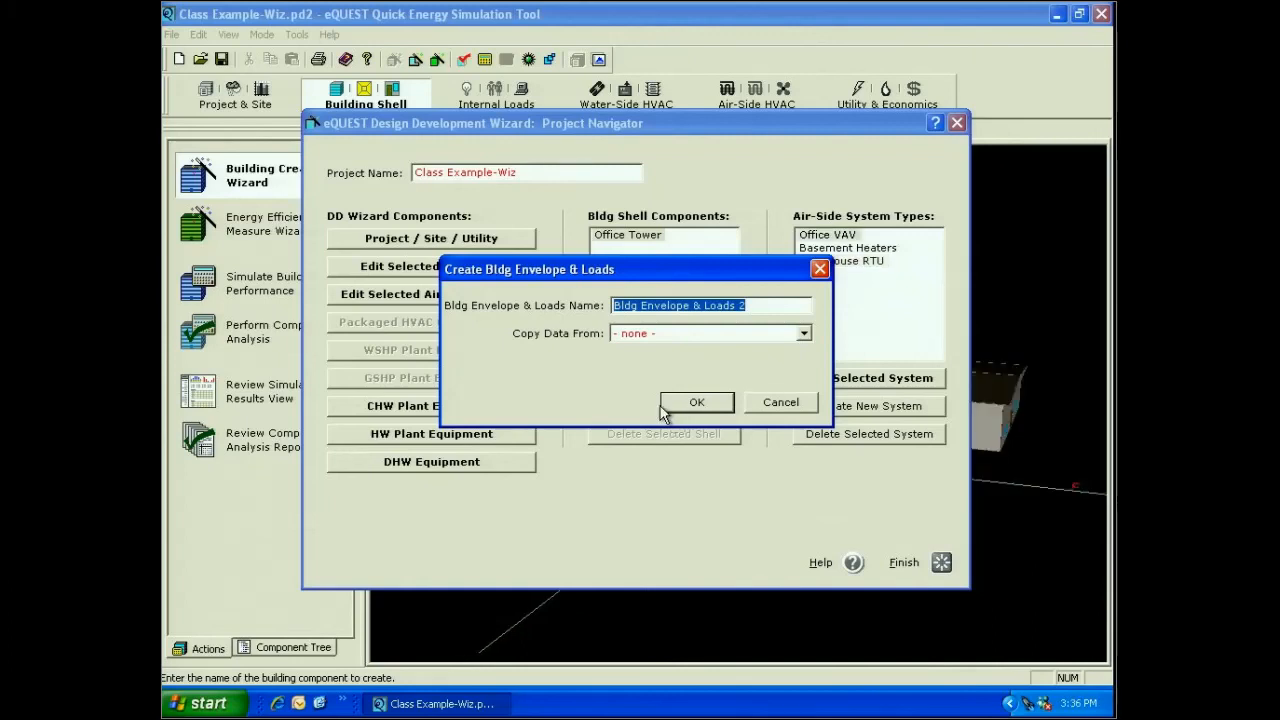
pyautogui.write('Ware')
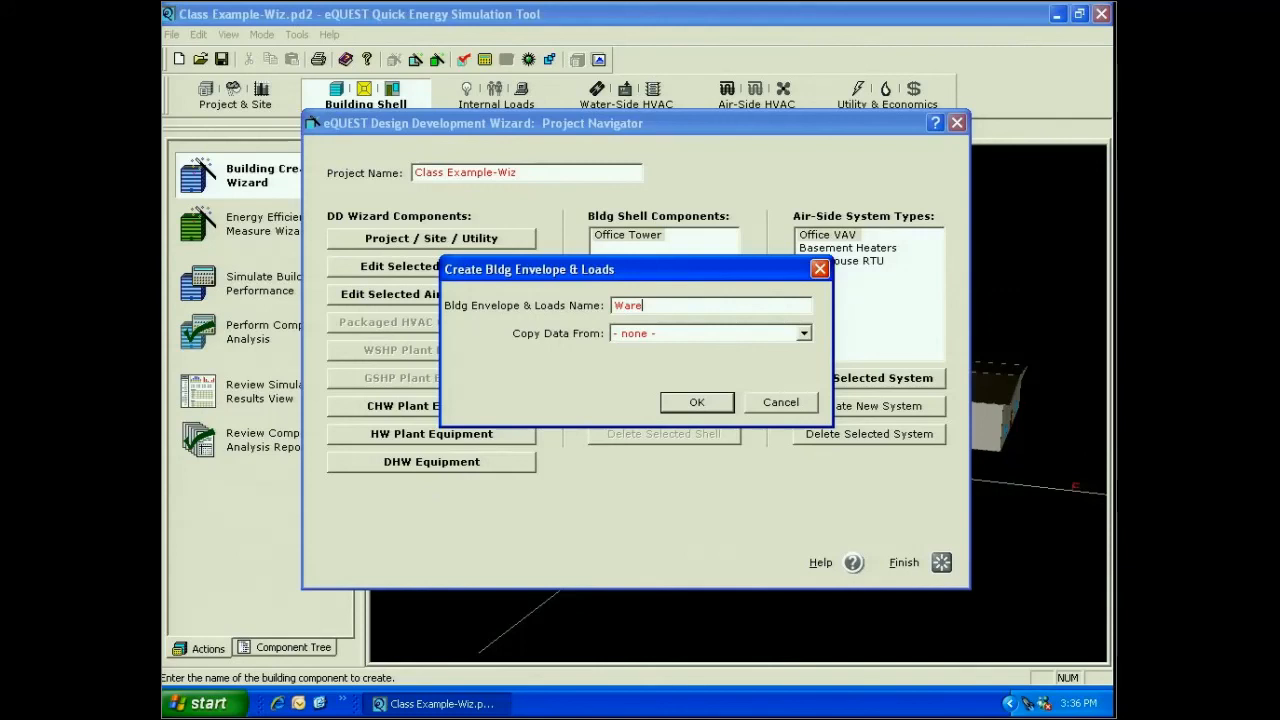
pyautogui.write('house')
pyautogui.click(803, 334)
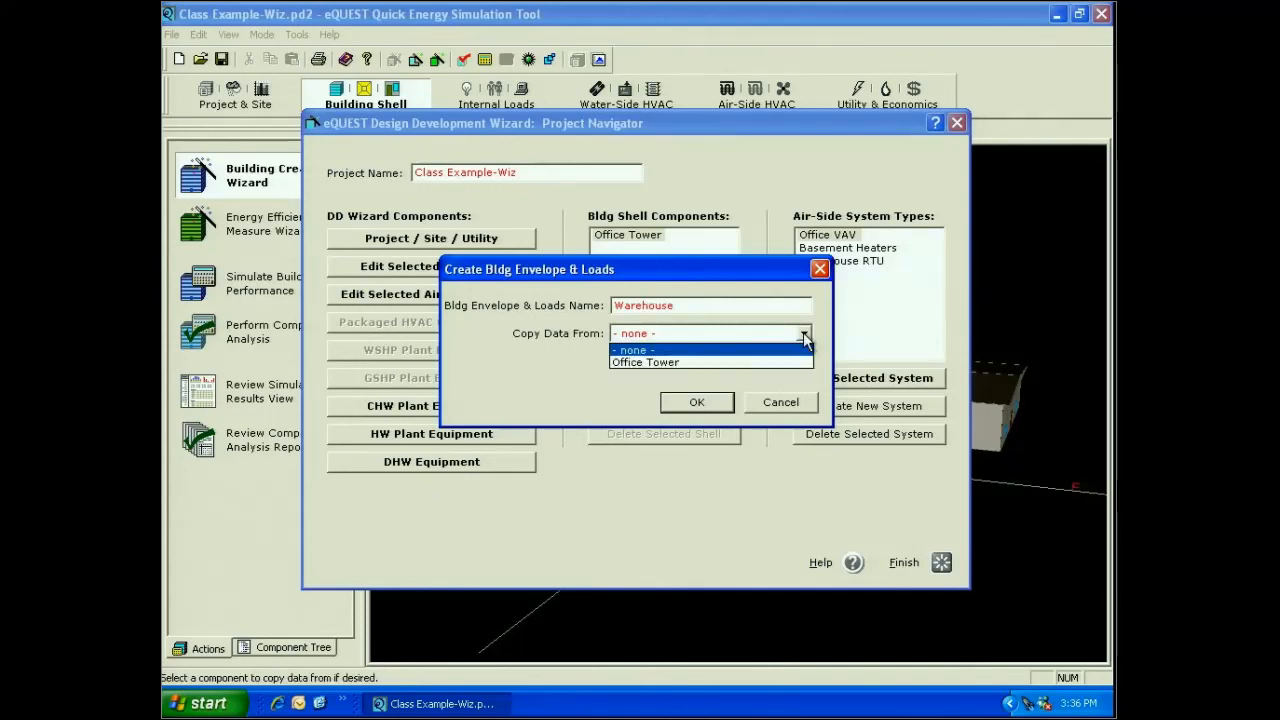
pyautogui.click(566, 382)
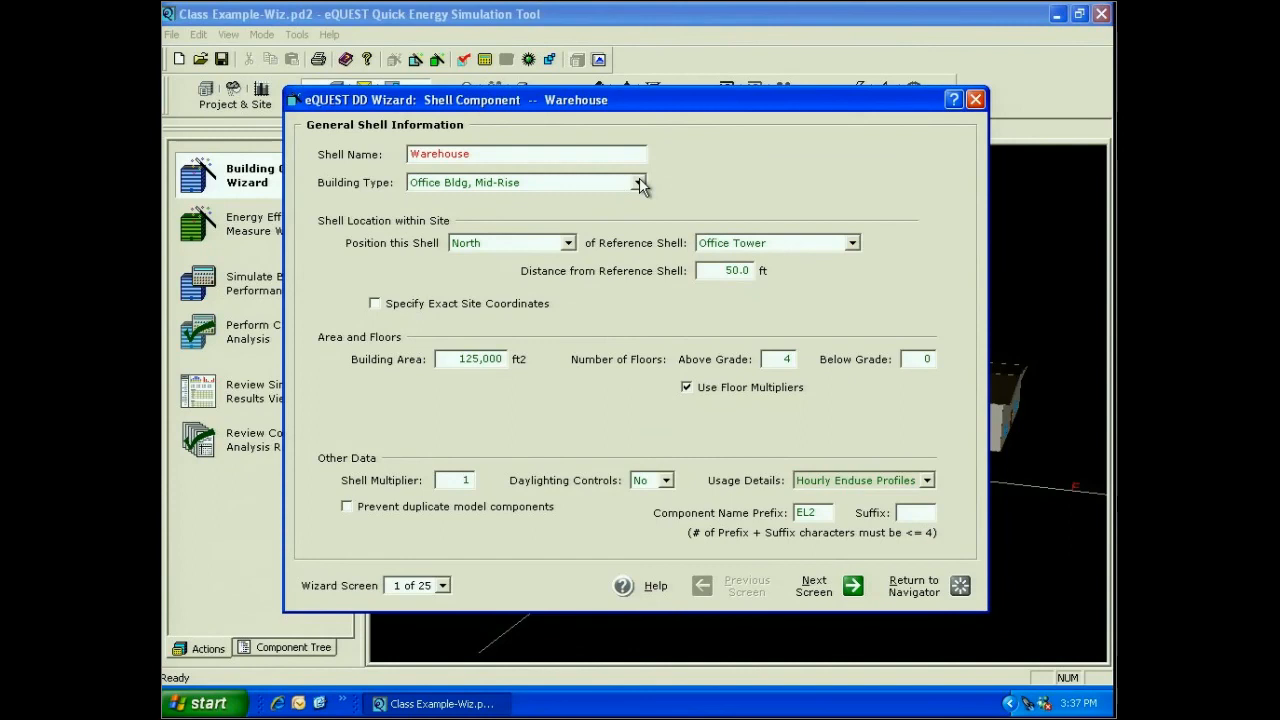
pyautogui.click(638, 183)
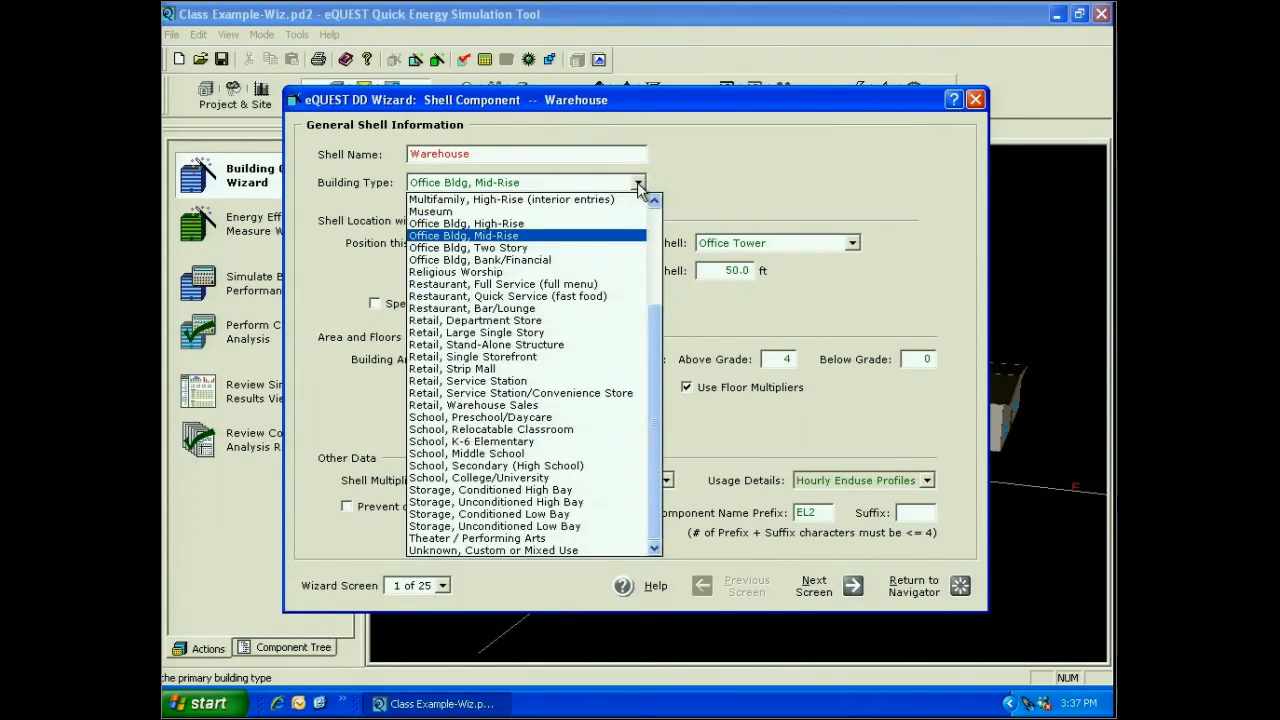
pyautogui.click(570, 490)
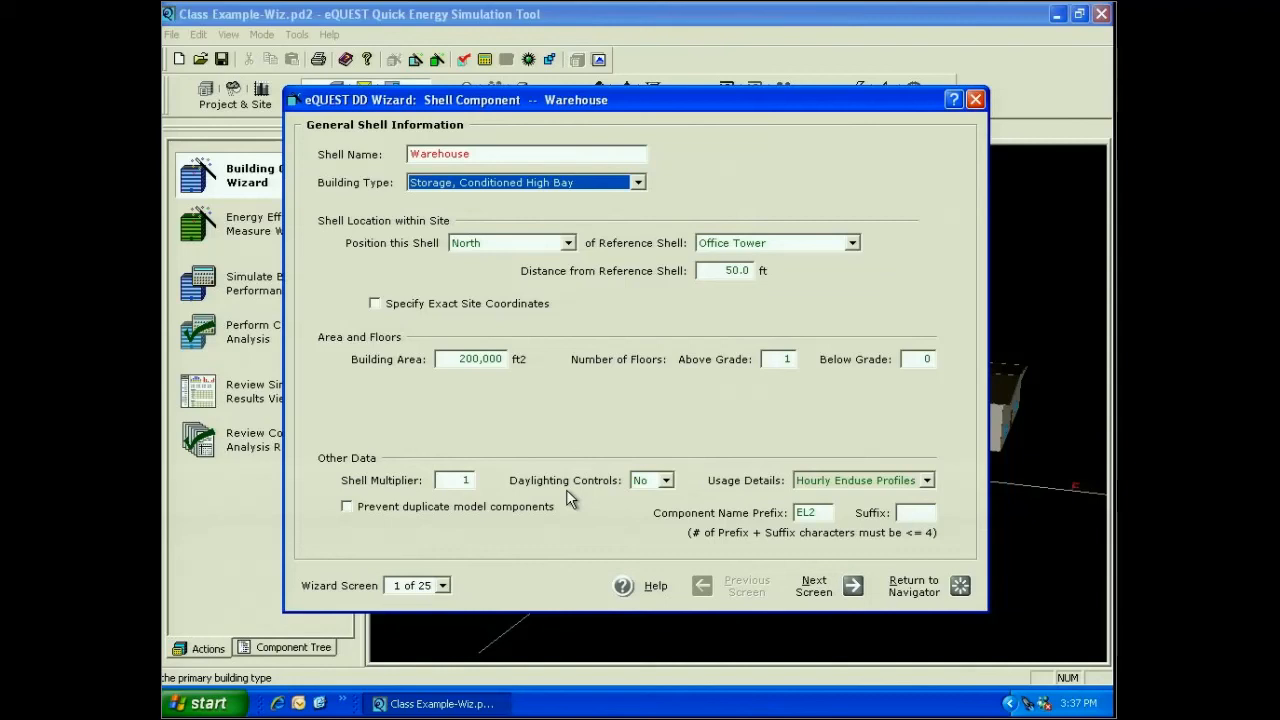
# Step: Specify exact site coordinates for the Warehouse shell, with X at 0 ft and Y at 0 ft
pyautogui.click(566, 243)
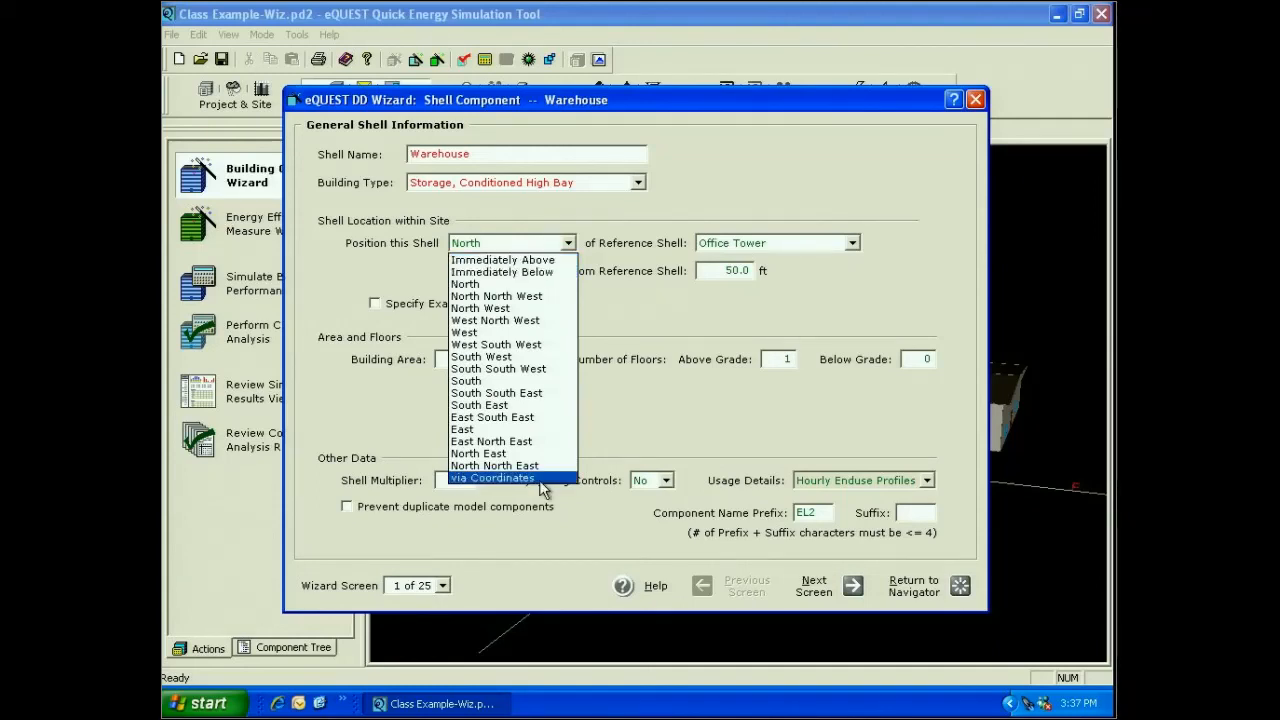
pyautogui.click(587, 245)
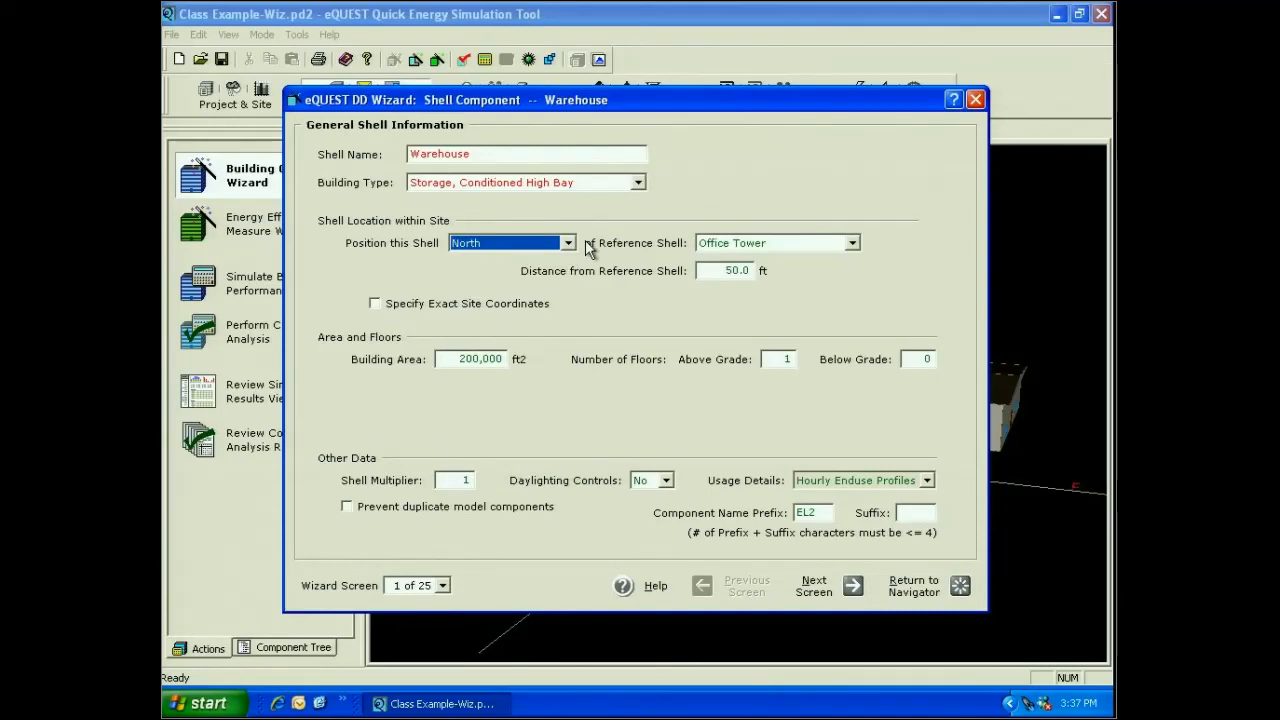
pyautogui.press('Tab')
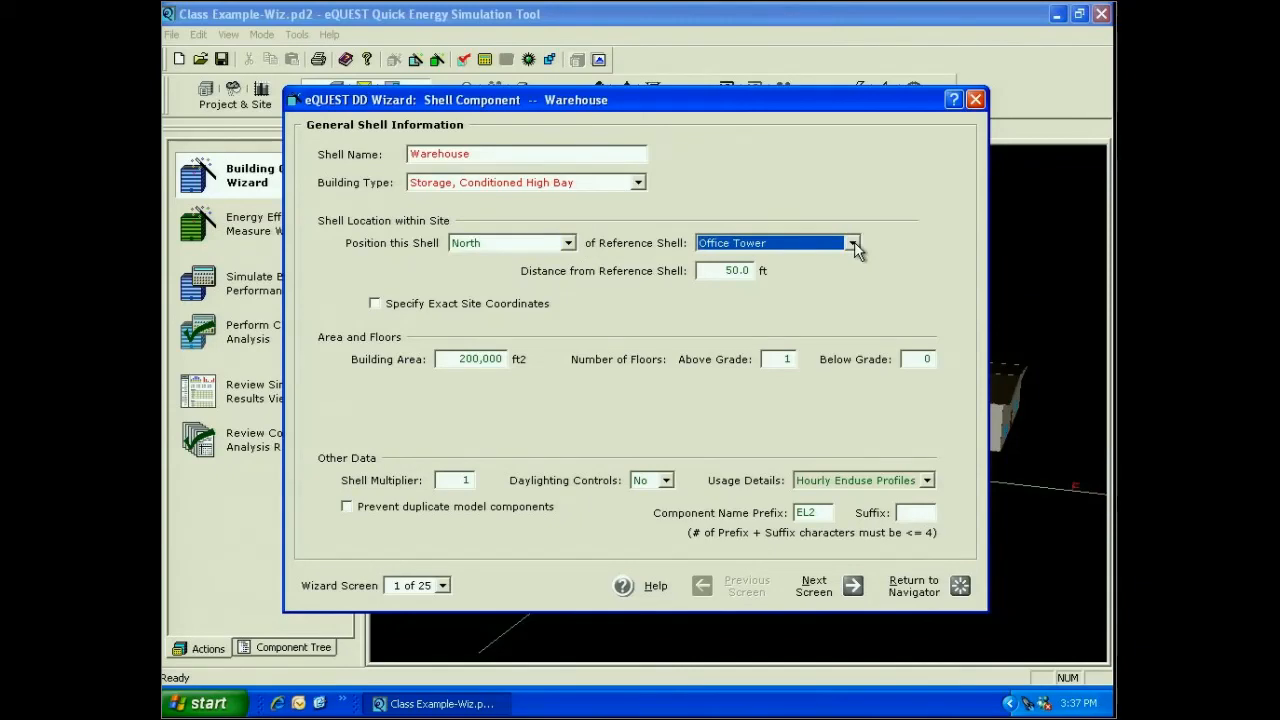
pyautogui.click(375, 303)
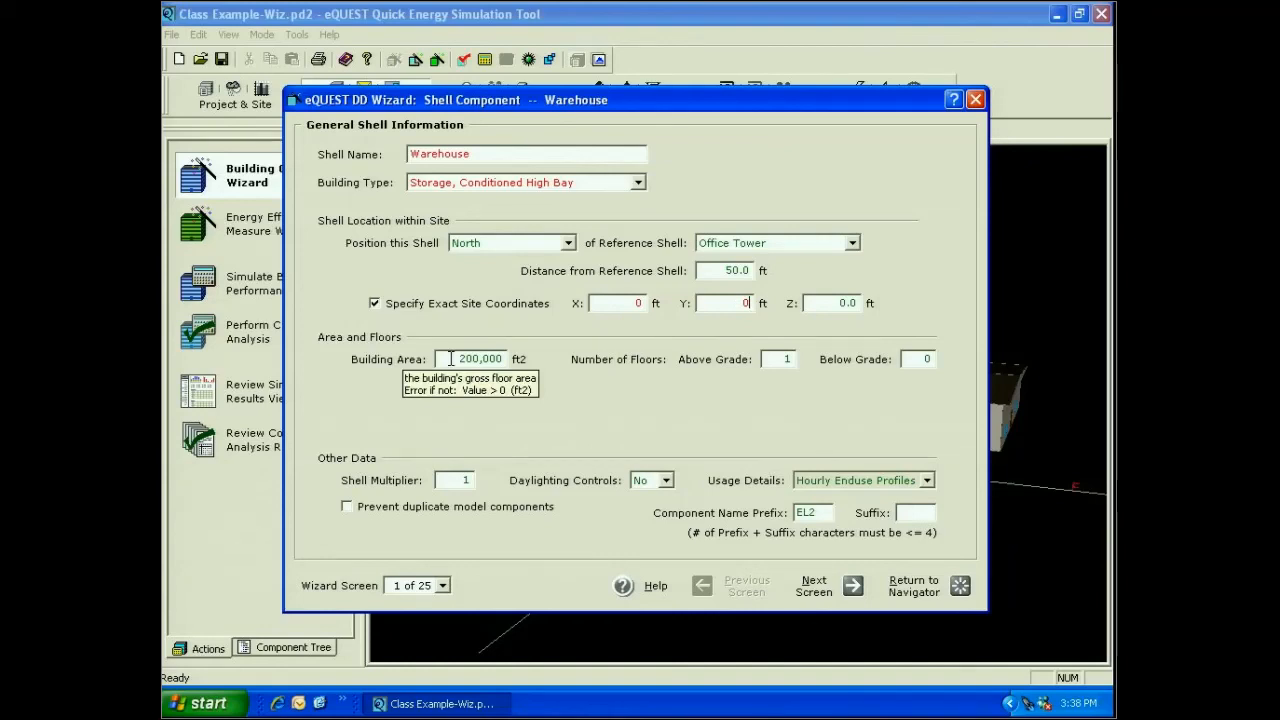
# Step: Set the Warehouse building area to 100,000 ft2 and enable daylighting controls
pyautogui.click(451, 358)
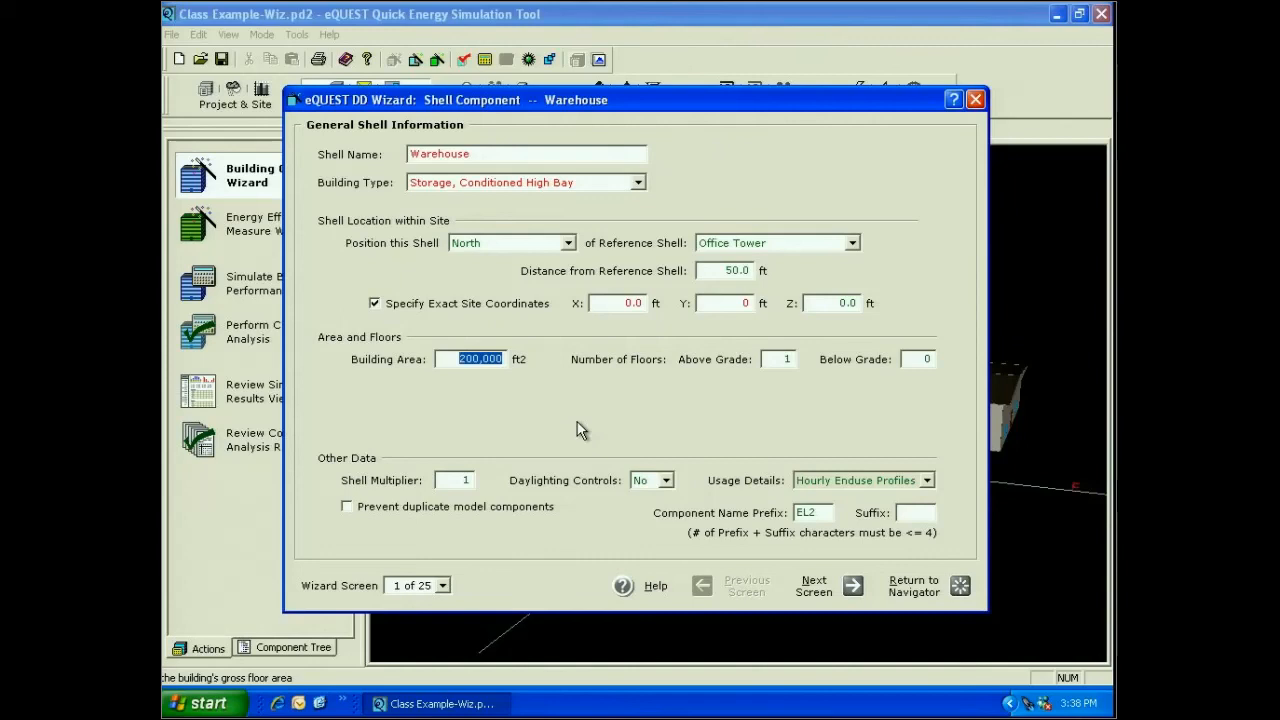
pyautogui.write('100000')
pyautogui.click(650, 480)
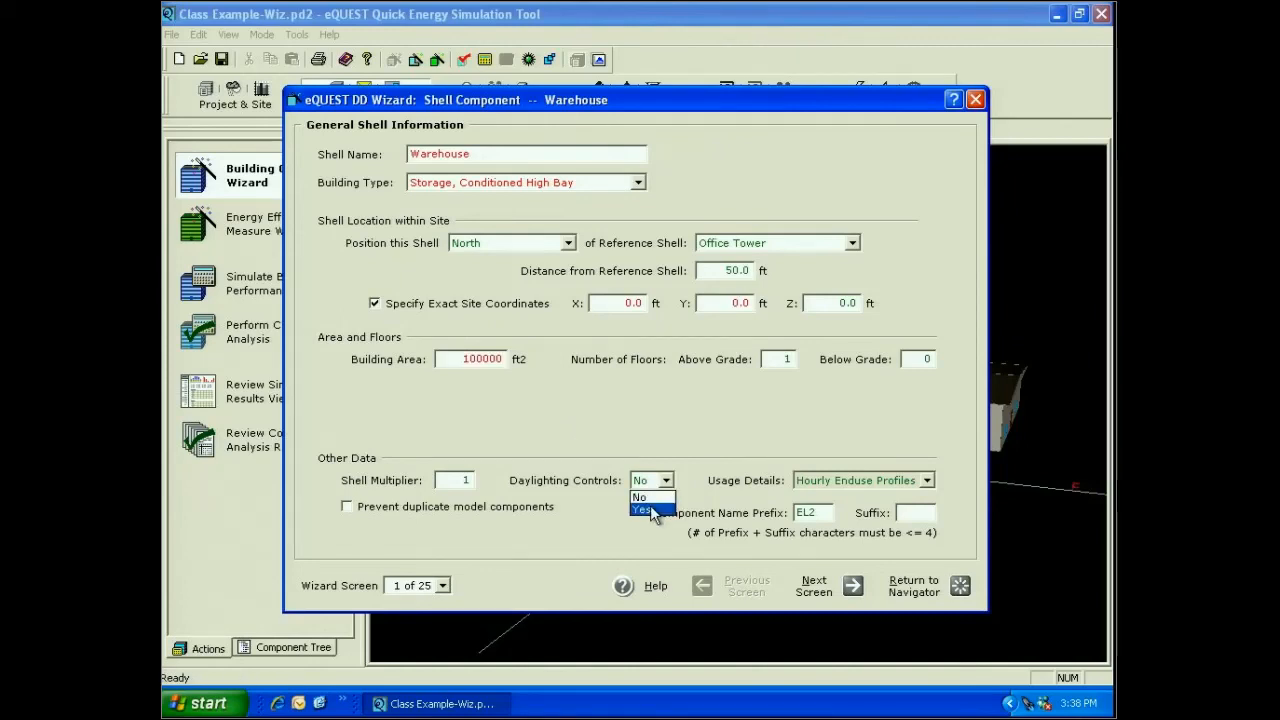
pyautogui.click(645, 510)
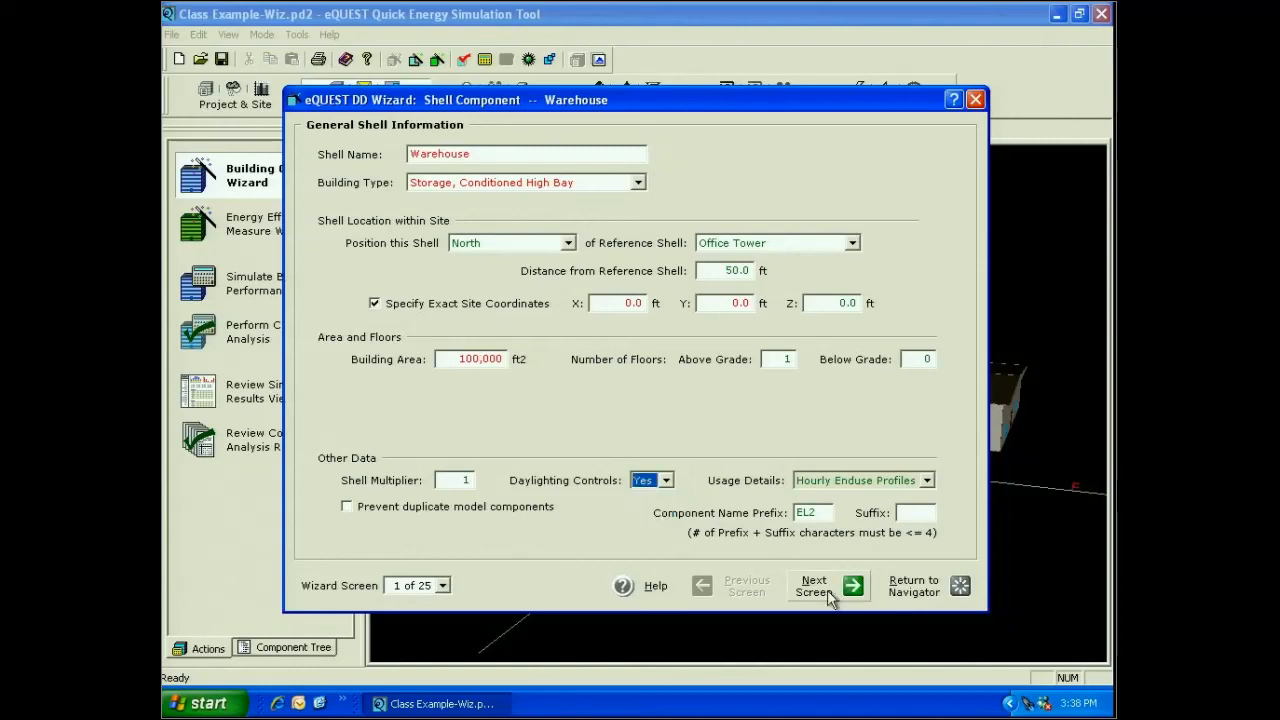
# Step: Start a custom Warehouse footprint from a blank slate, using eQUEST Class Example Zones - DWG as the background CAD file
pyautogui.click(829, 597)
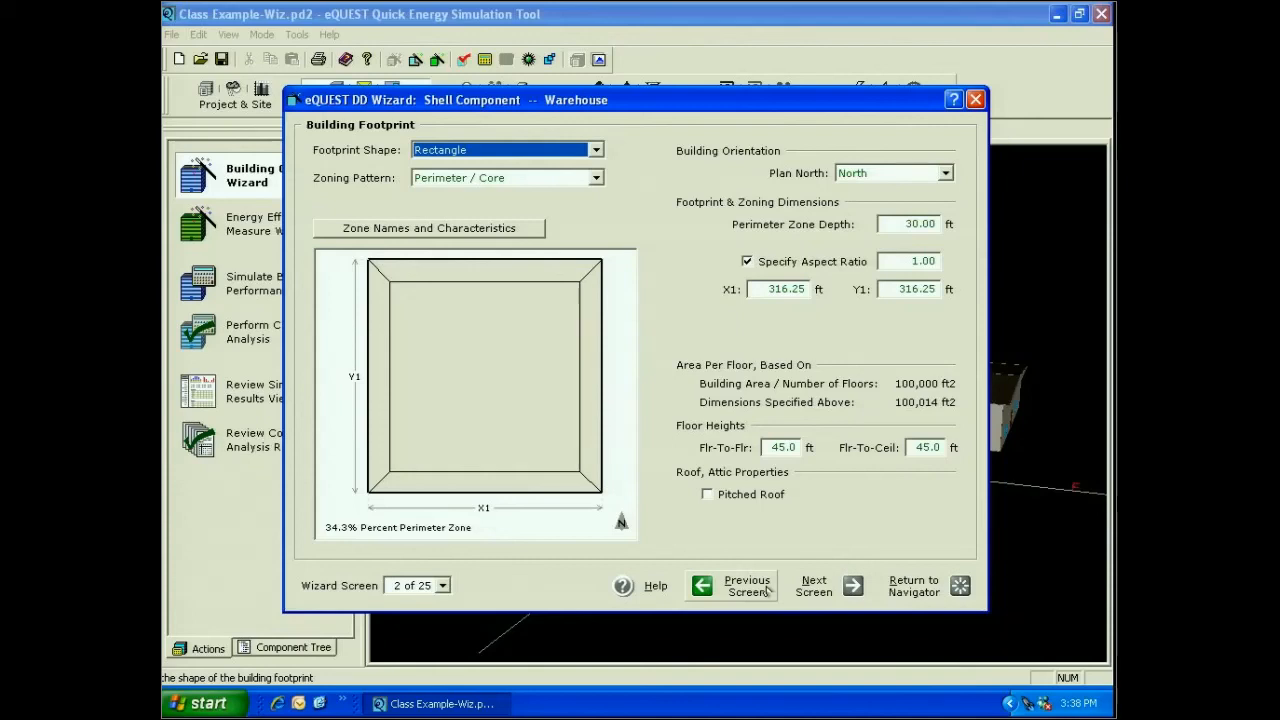
pyautogui.click(596, 149)
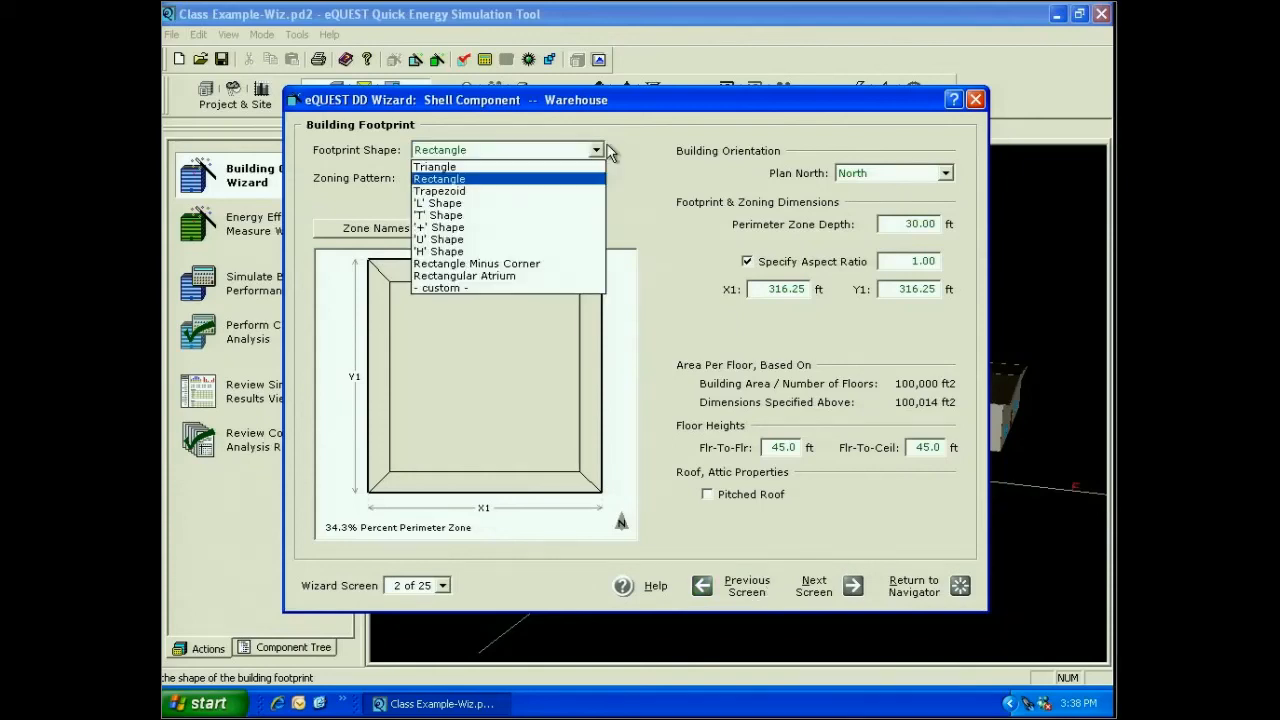
pyautogui.click(499, 288)
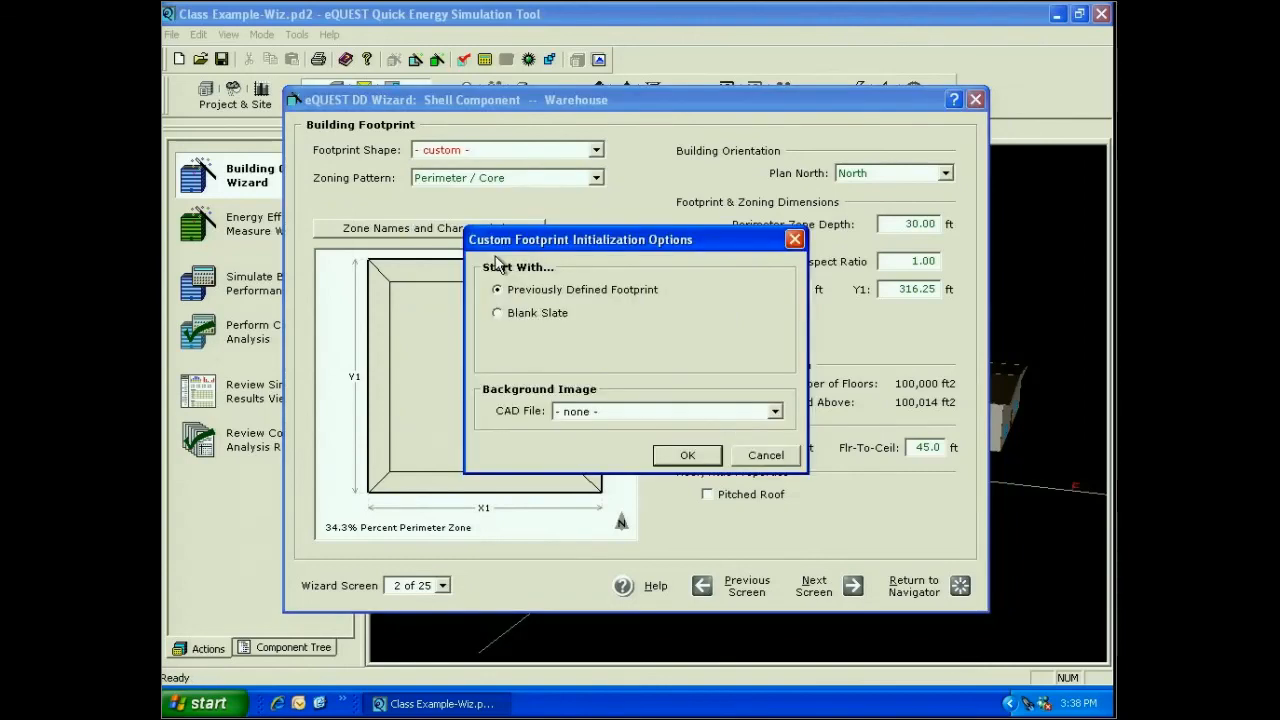
pyautogui.click(503, 312)
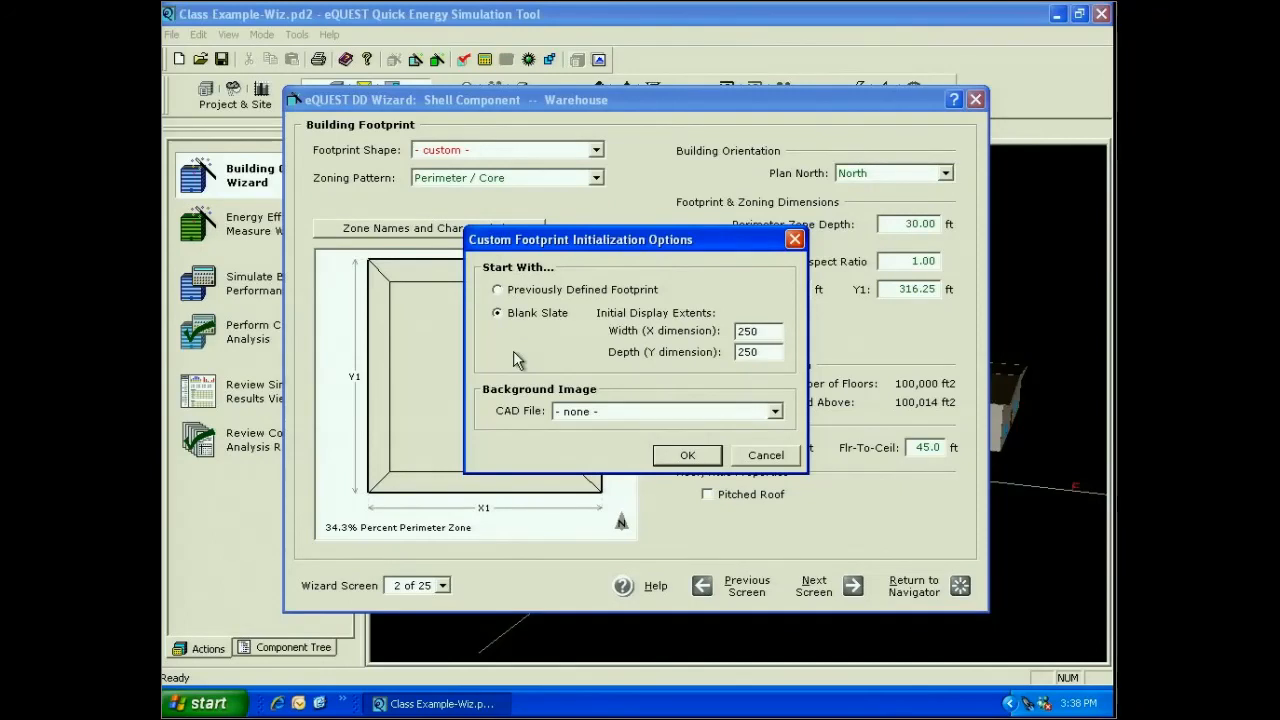
pyautogui.click(774, 412)
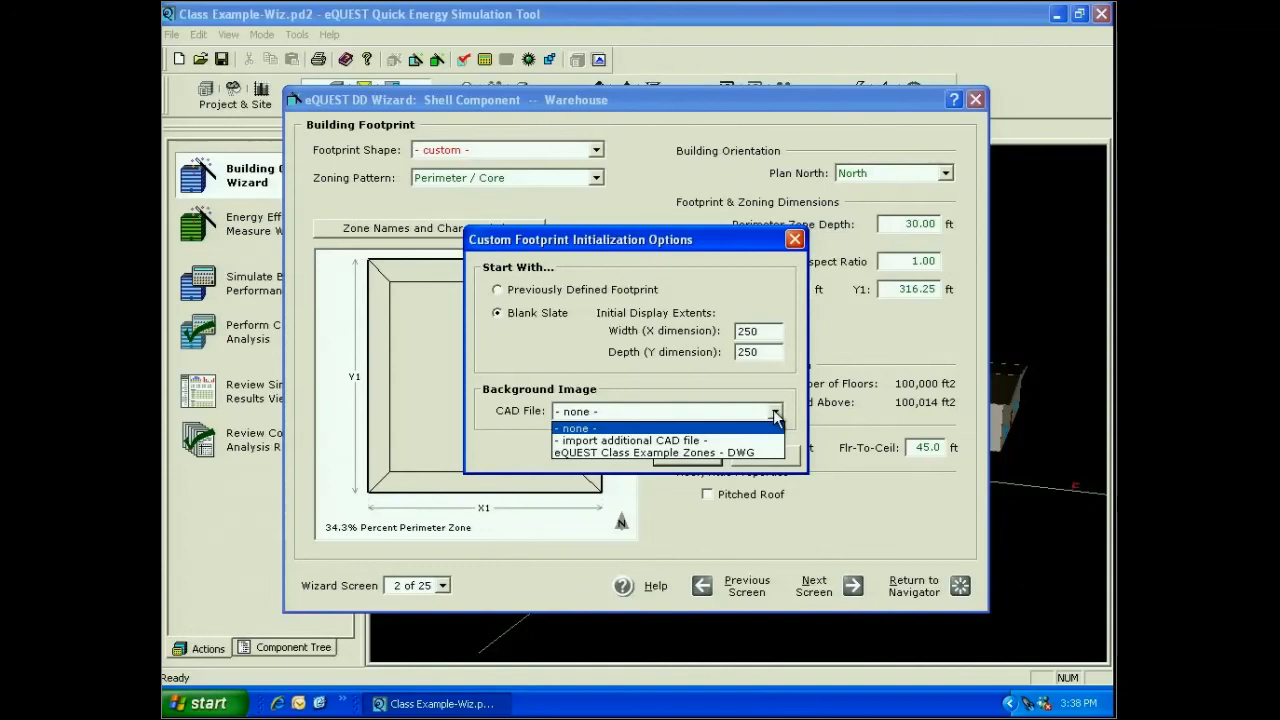
pyautogui.click(716, 455)
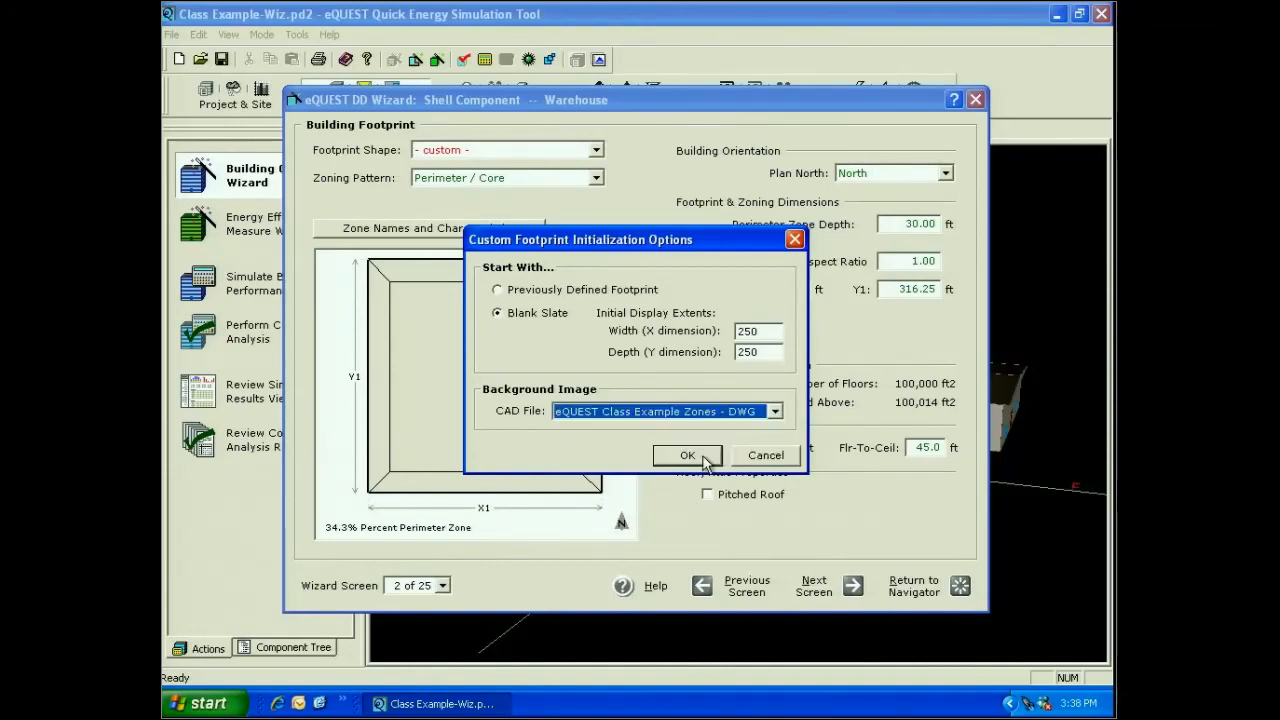
pyautogui.click(704, 458)
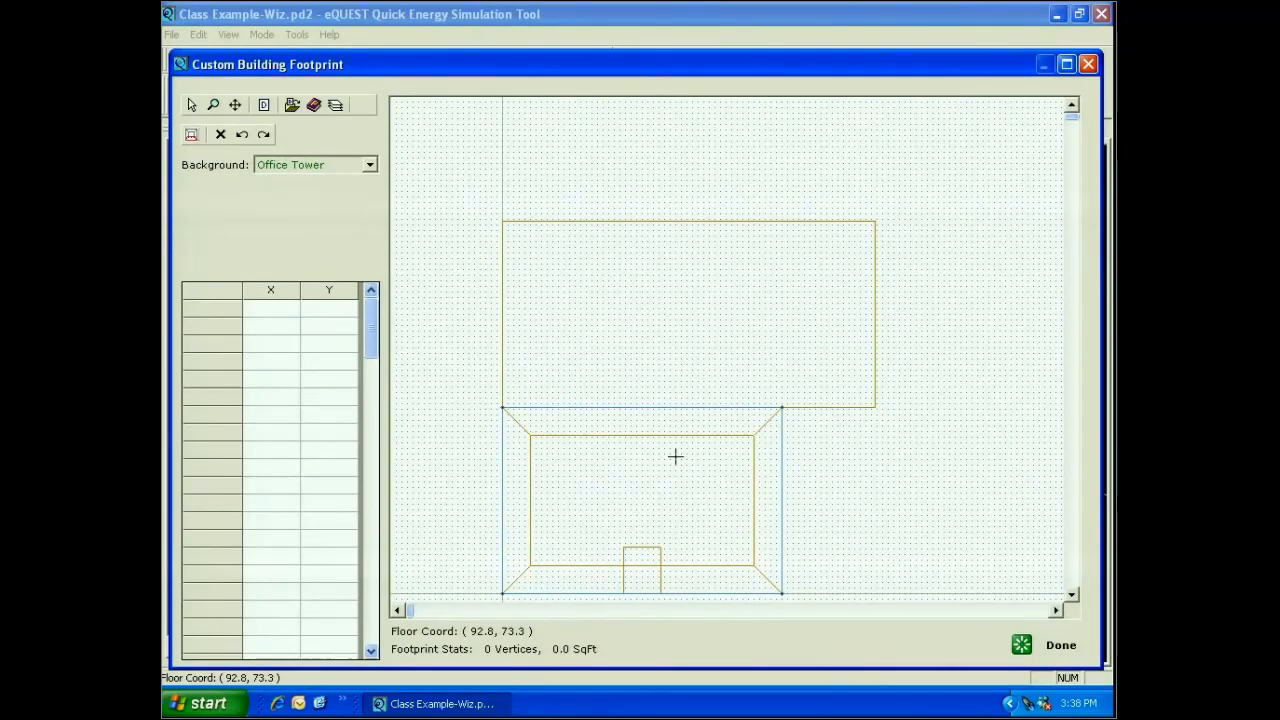
# Step: Set the footprint view's grid resolution to 20 feet and turn off polygon and grid snapping
pyautogui.click(191, 135)
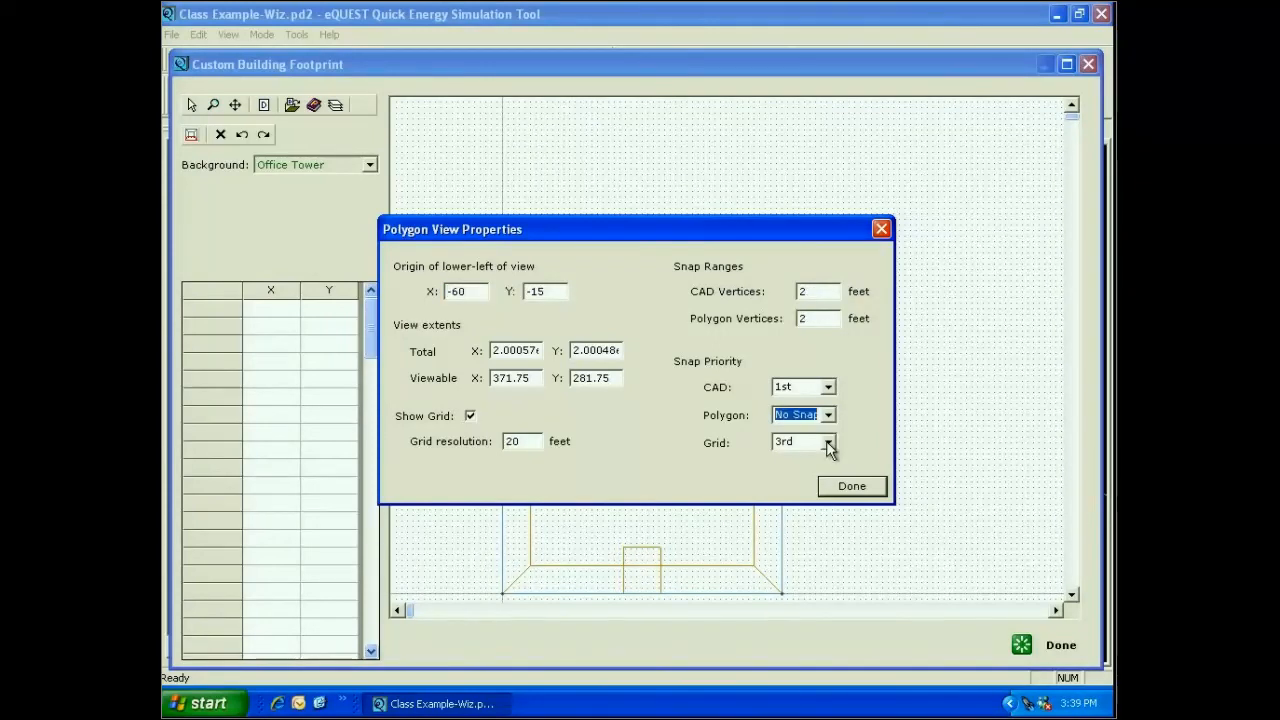
pyautogui.click(828, 443)
pyautogui.click(826, 497)
pyautogui.press('Return')
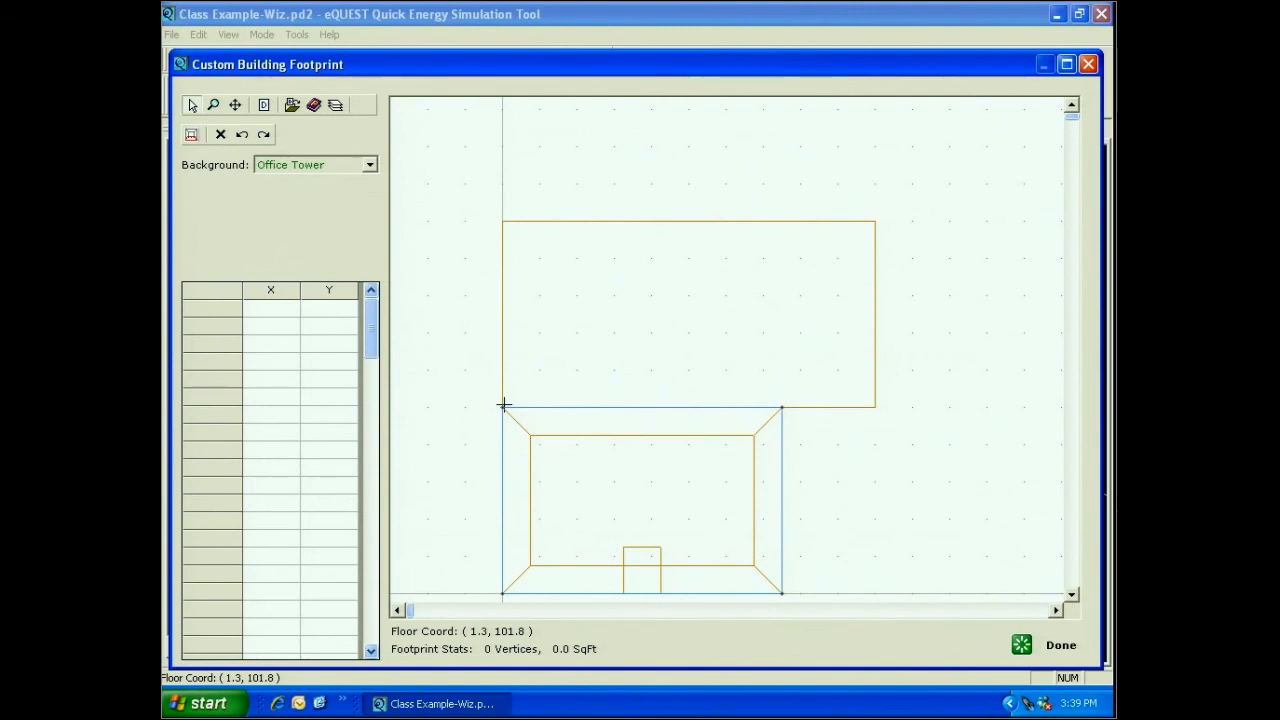
# Step: Trace the warehouse rectangle with vertices (0, 100), (200, 100), (200, 200) and (0, 200), and save the footprint shape
pyautogui.click(502, 406)
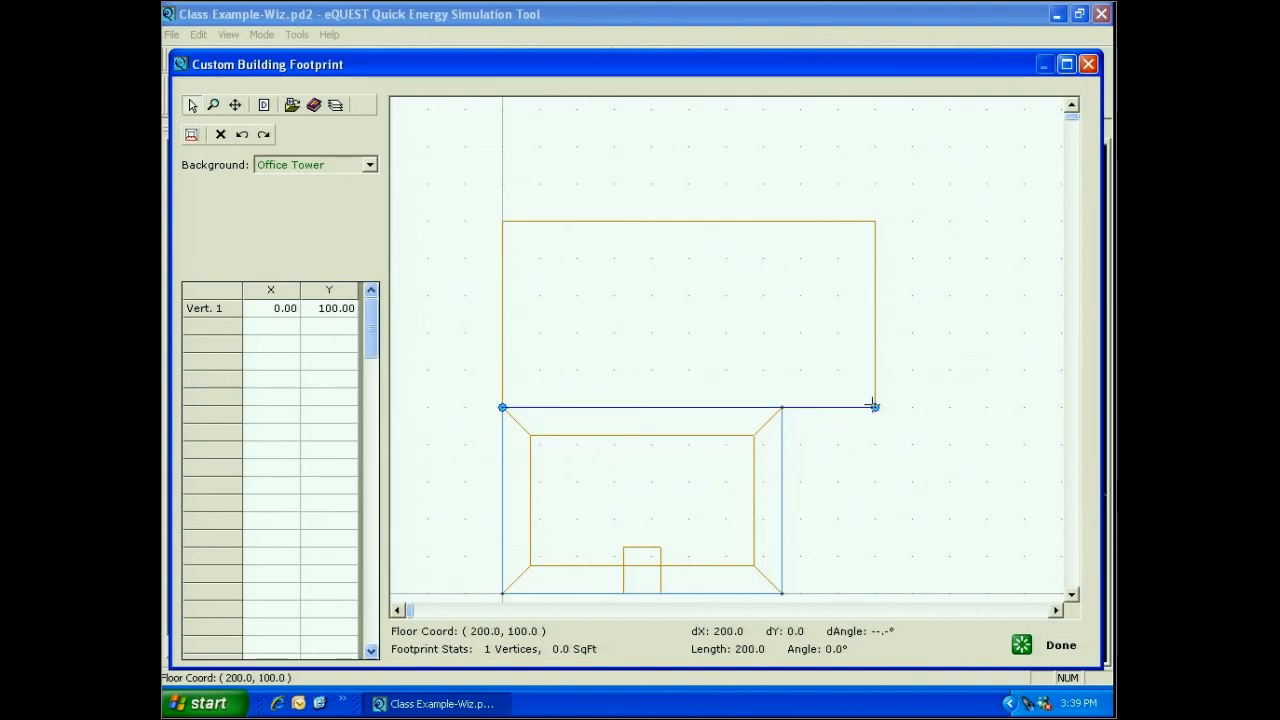
pyautogui.click(875, 406)
pyautogui.click(875, 220)
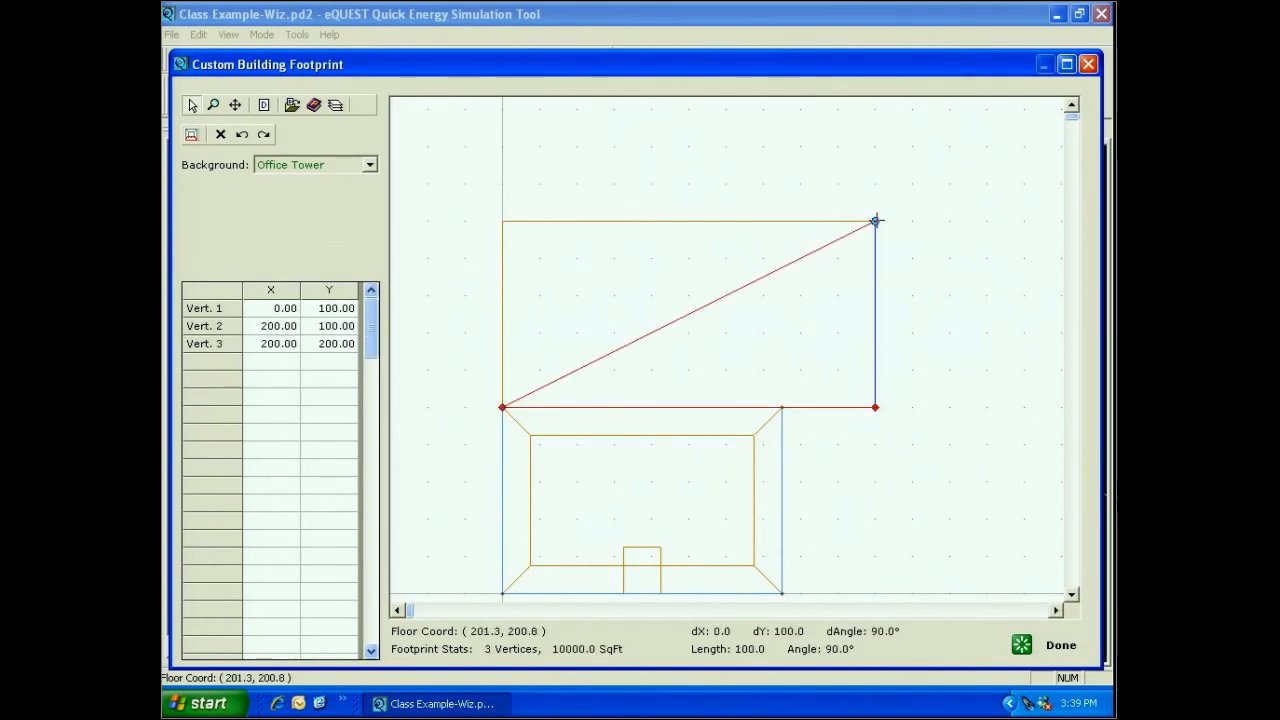
pyautogui.click(502, 221)
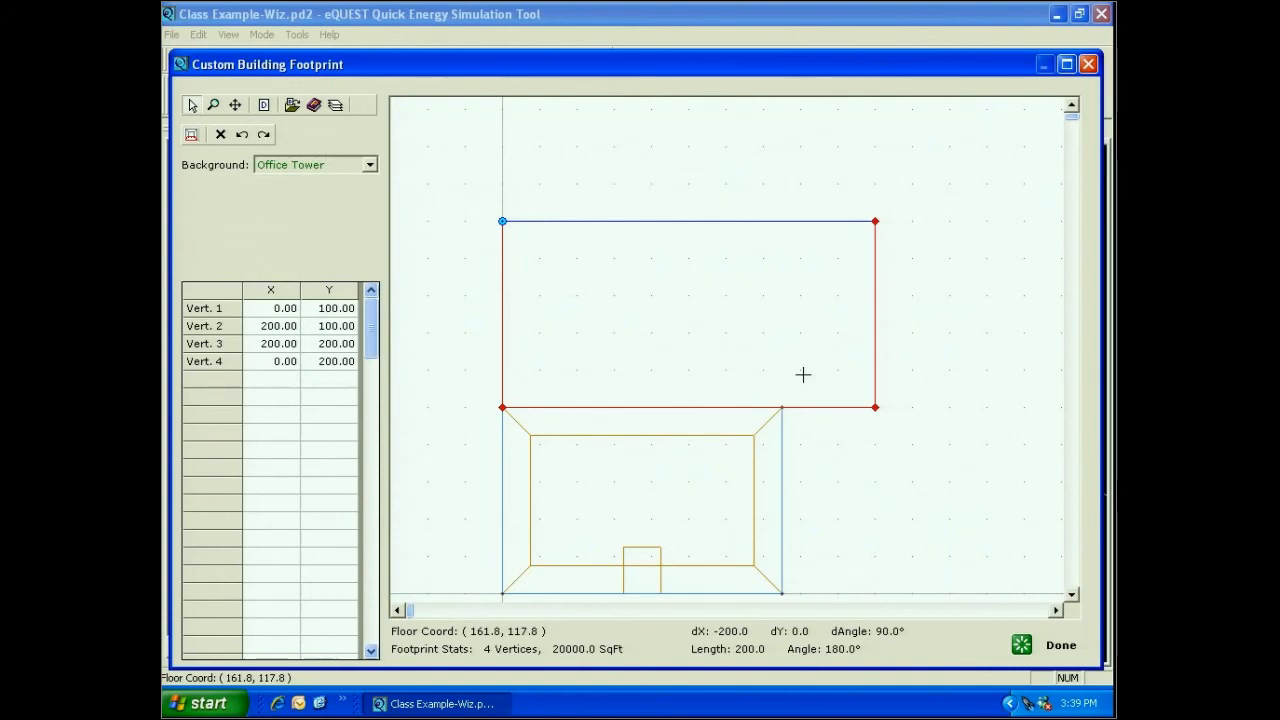
pyautogui.click(1057, 658)
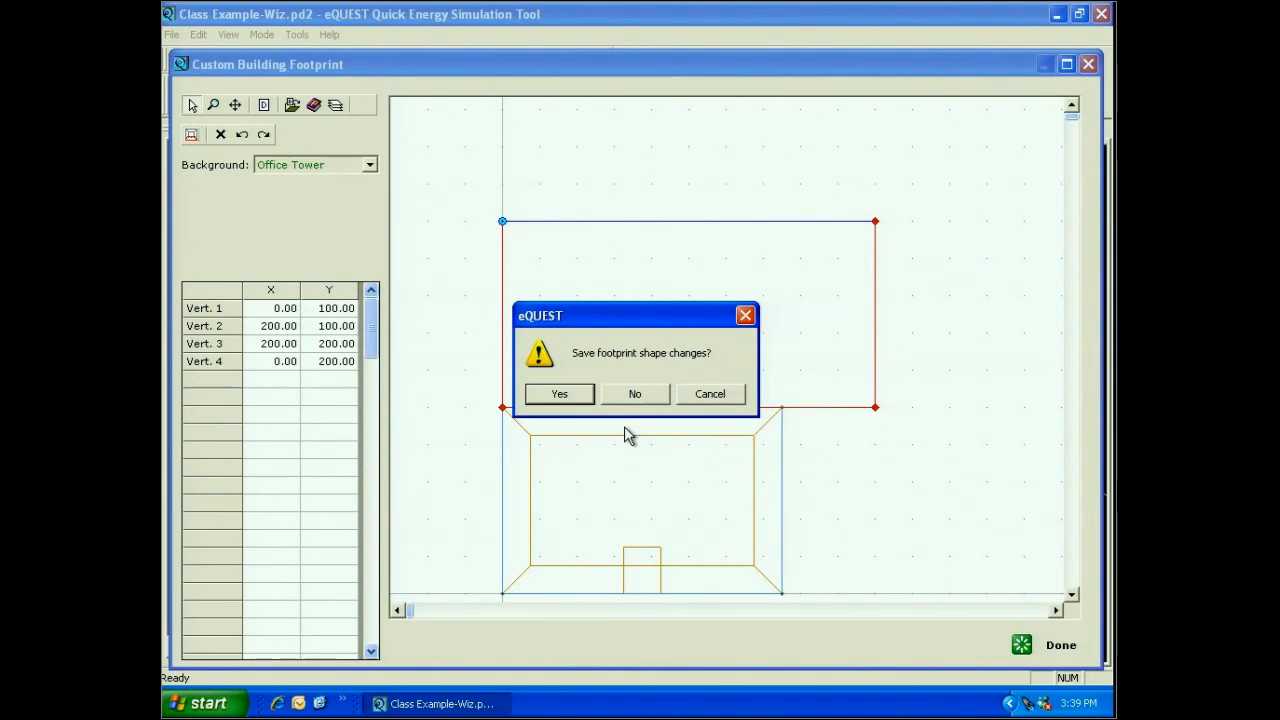
pyautogui.press('Return')
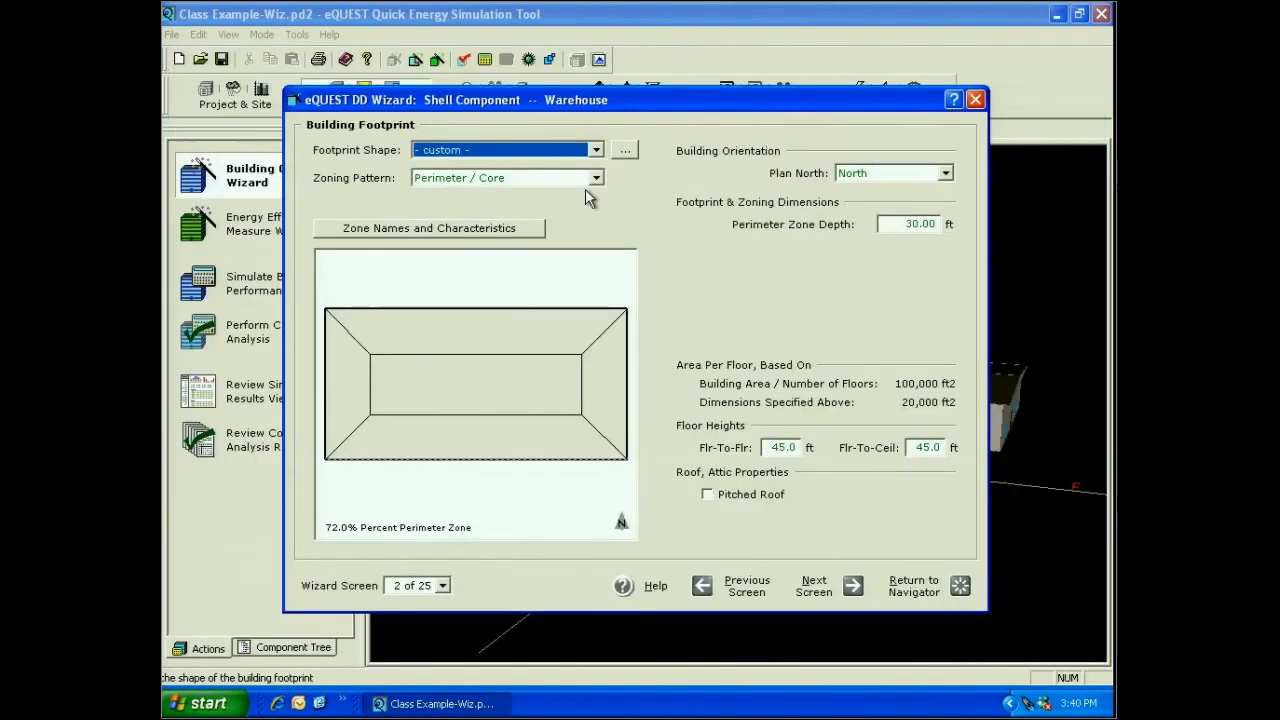
# Step: Set the zoning pattern to One Per Floor and both the floor-to-floor and floor-to-ceiling heights to 25 ft
pyautogui.click(594, 178)
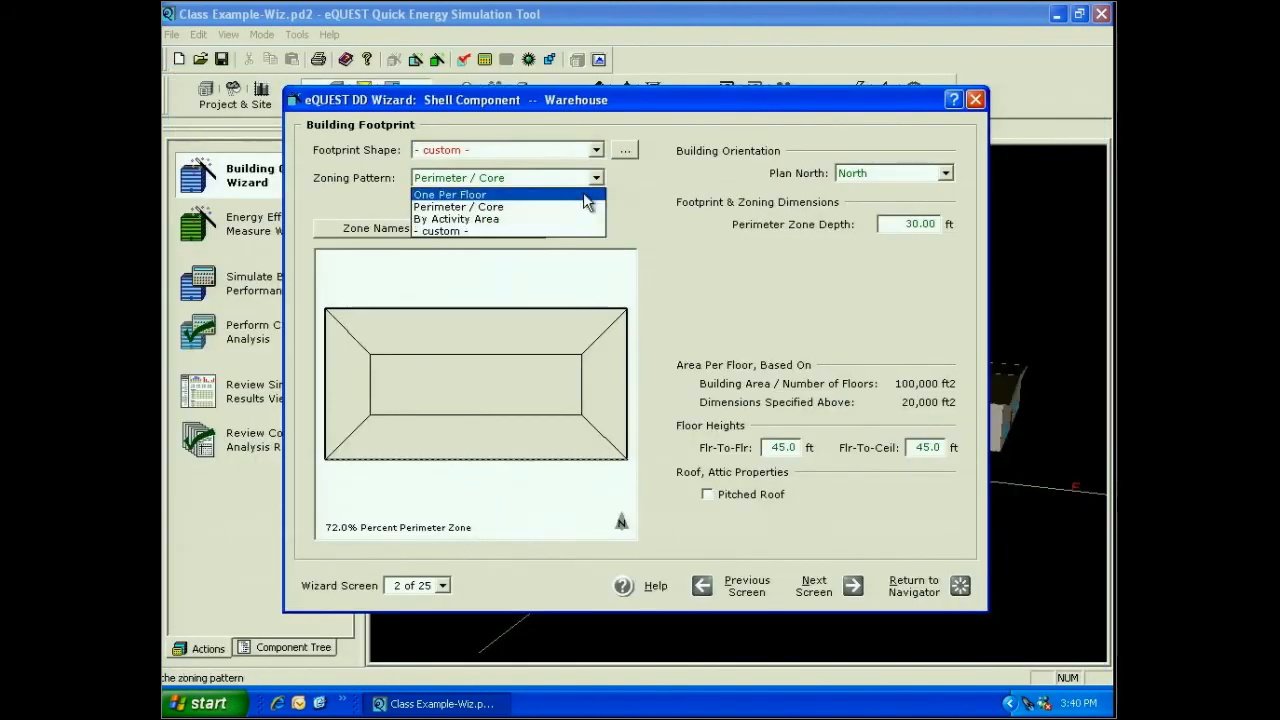
pyautogui.click(585, 195)
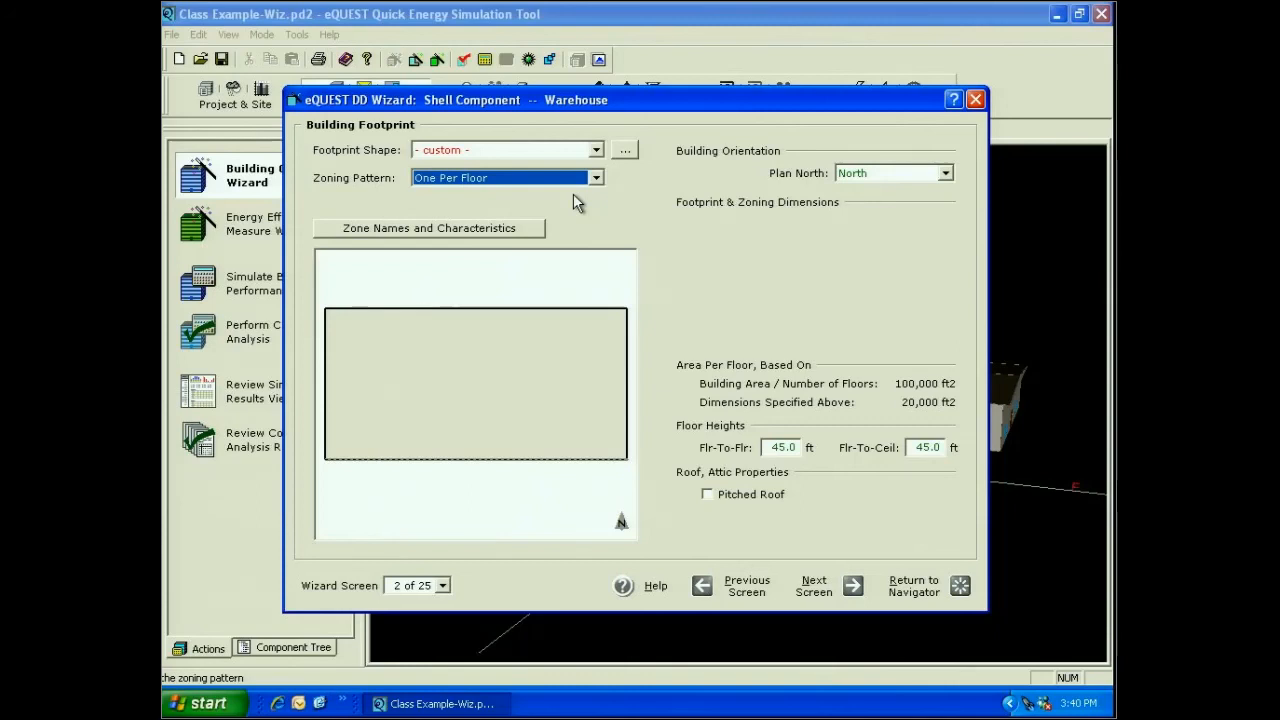
pyautogui.click(910, 447)
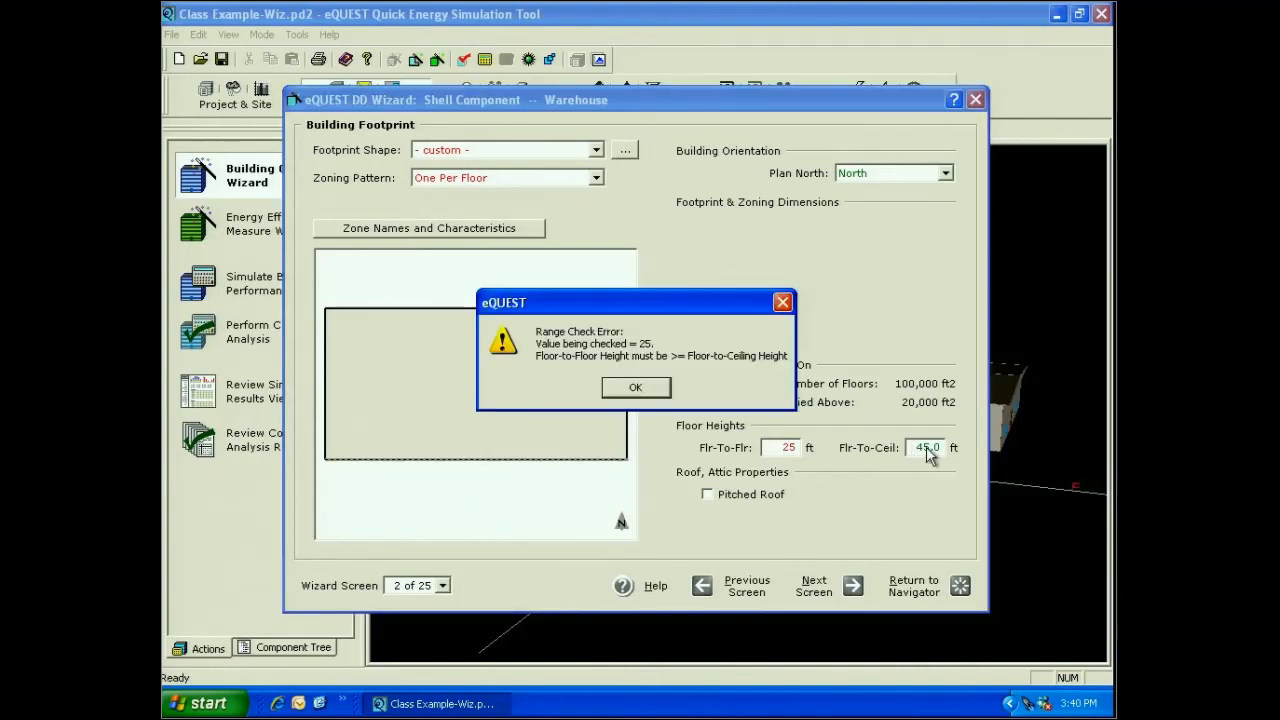
pyautogui.press('Return')
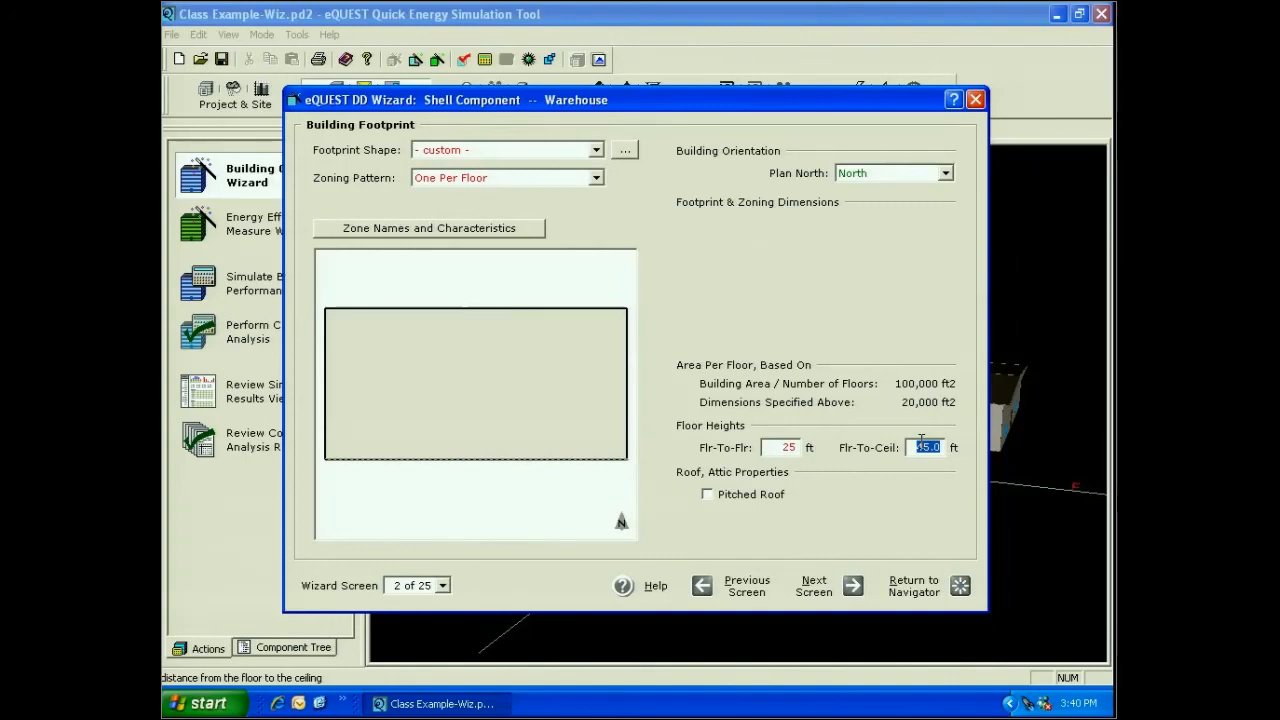
pyautogui.write('25')
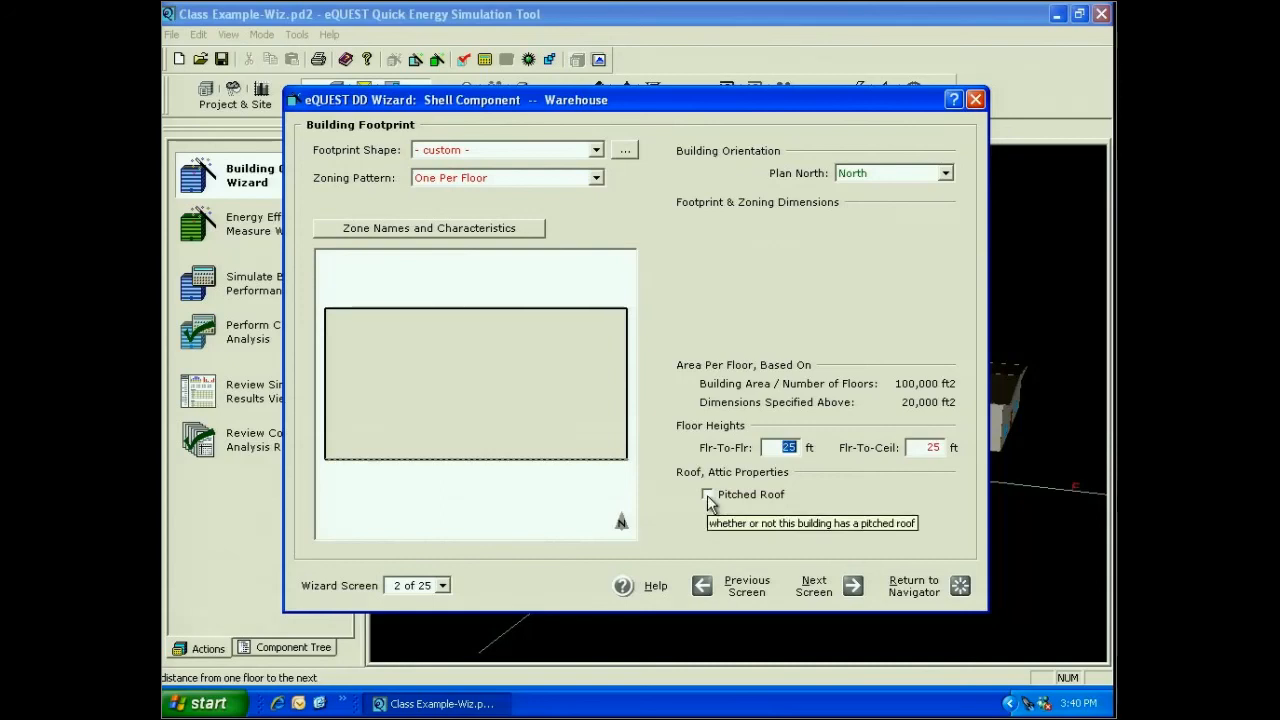
# Step: Give the warehouse a pitched roof with Roof Surface insulation, a 5° pitch and a 4 ft overhang projection
pyautogui.click(707, 495)
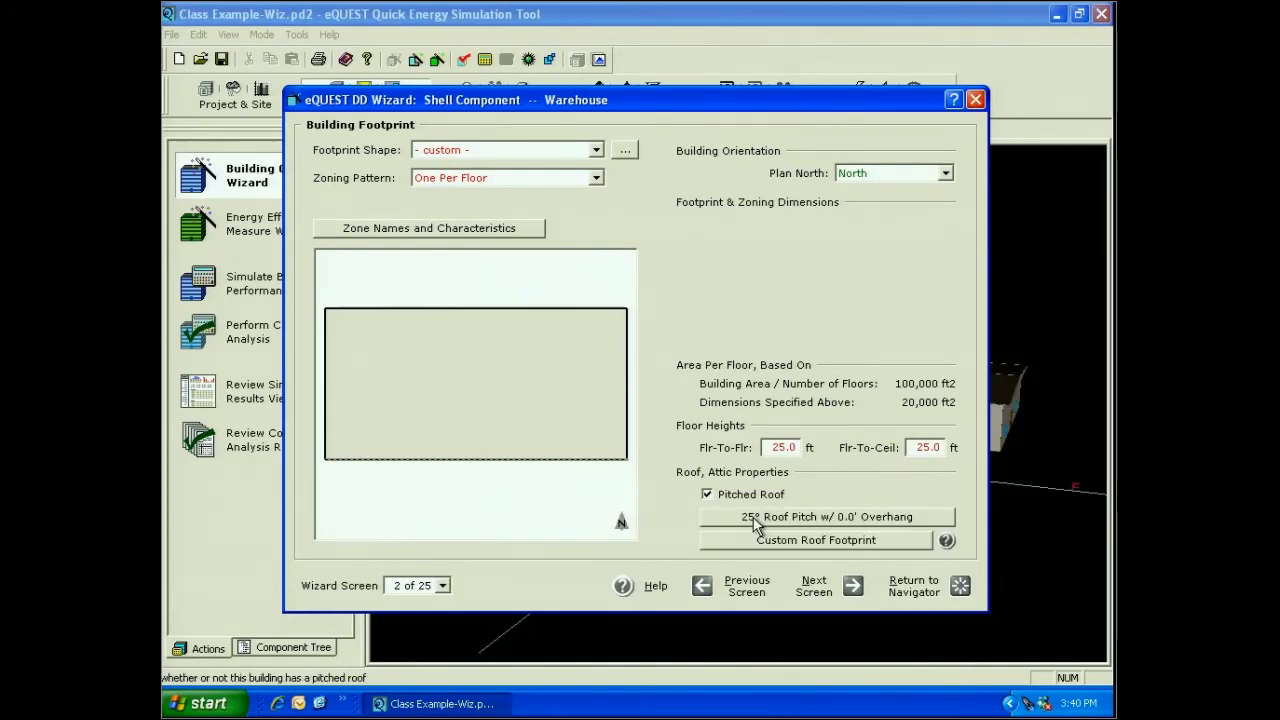
pyautogui.click(755, 518)
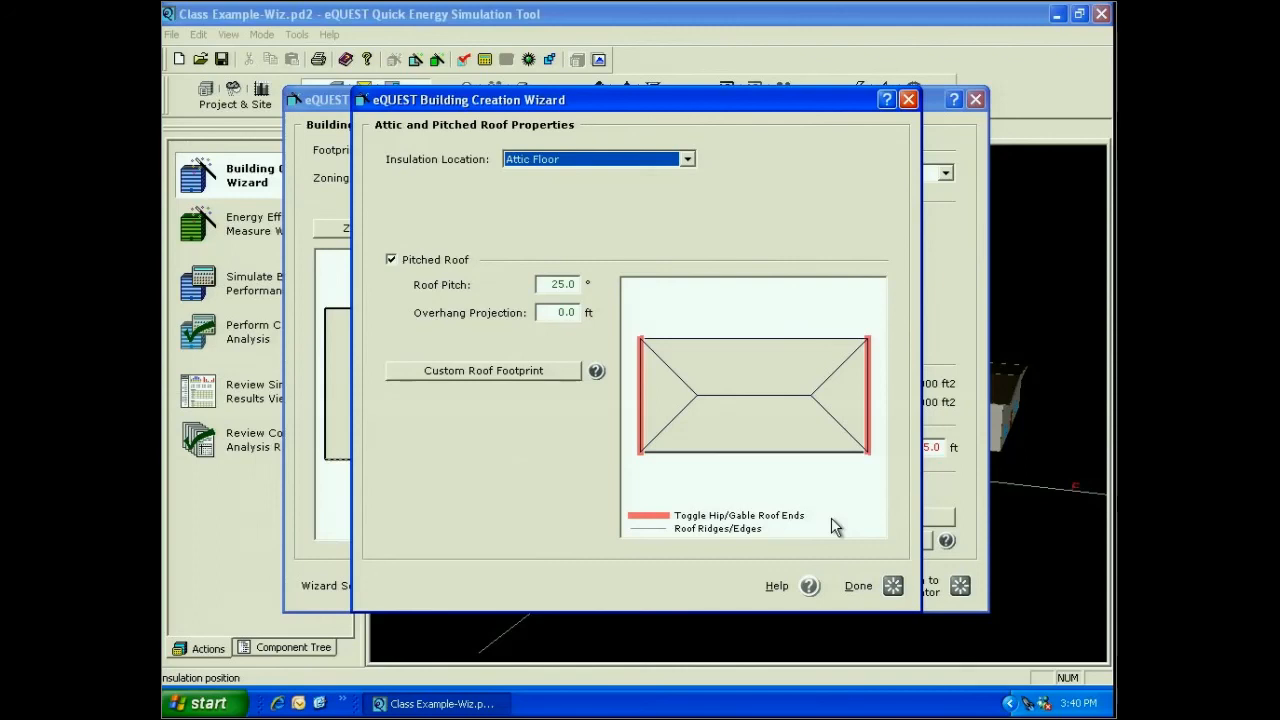
pyautogui.click(688, 160)
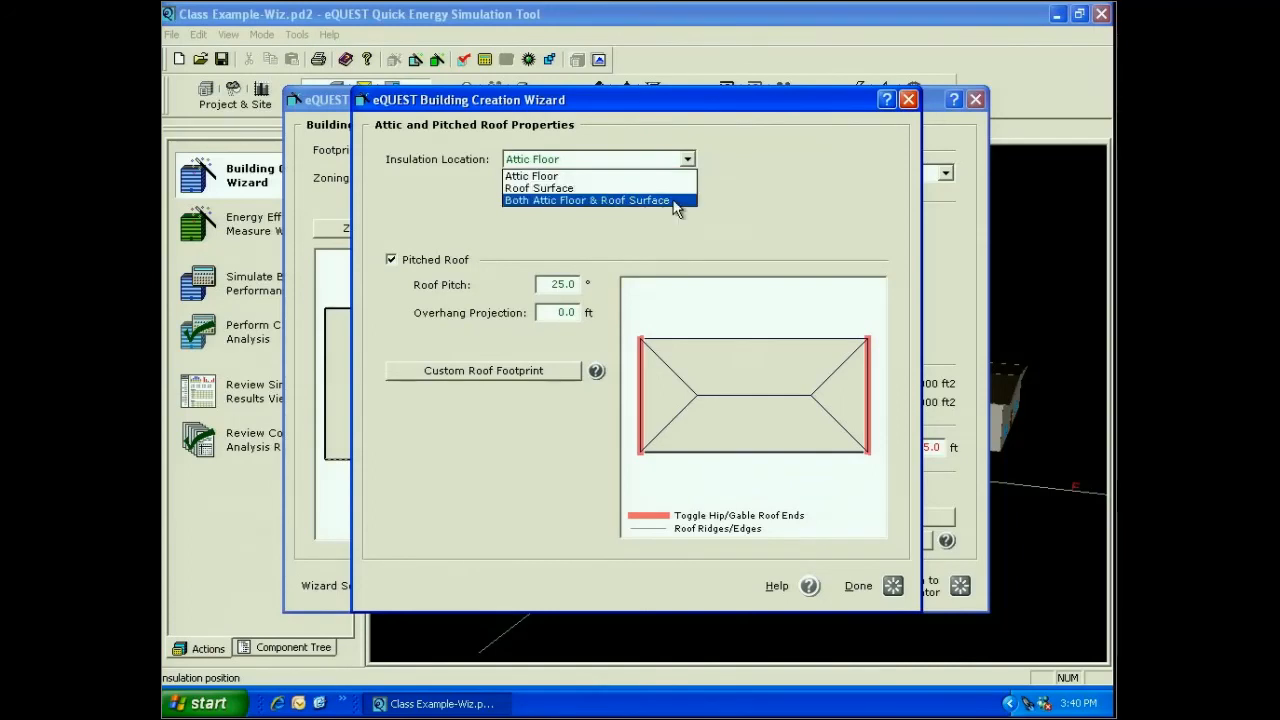
pyautogui.click(660, 191)
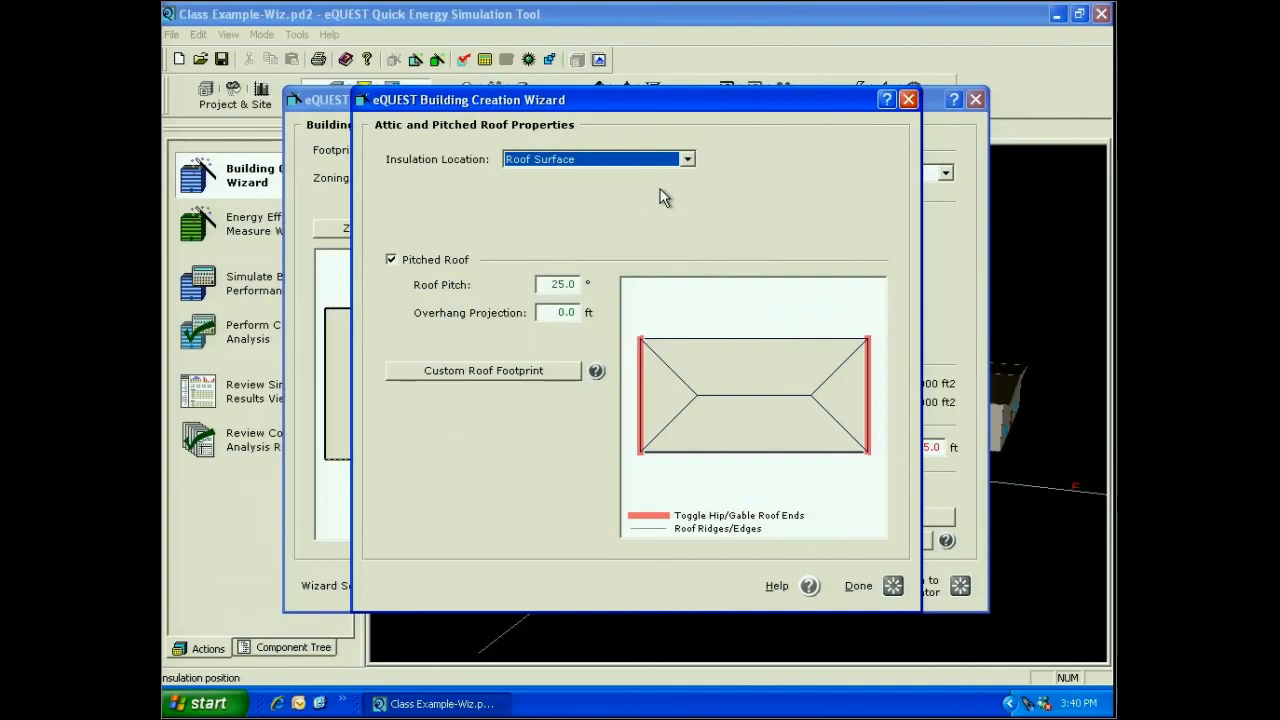
pyautogui.click(583, 284)
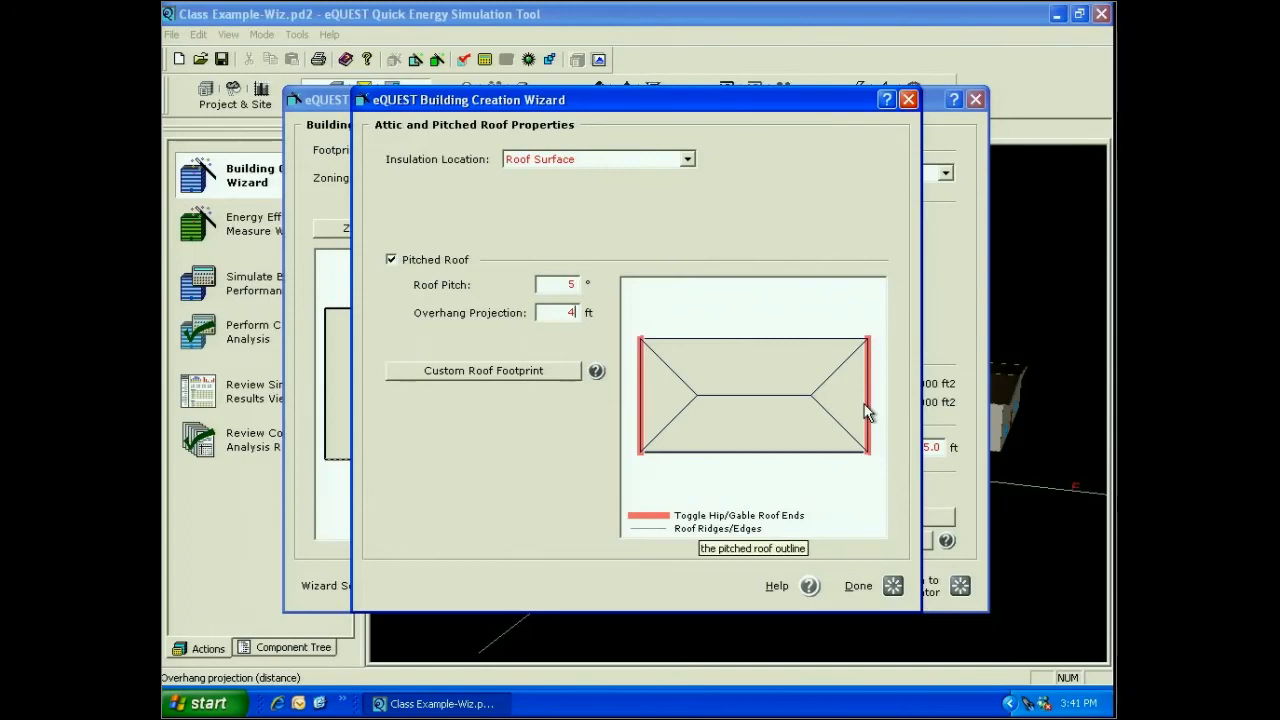
# Step: Turn the east roof end into a gable and set the gable projection to 3 ft
pyautogui.click(866, 410)
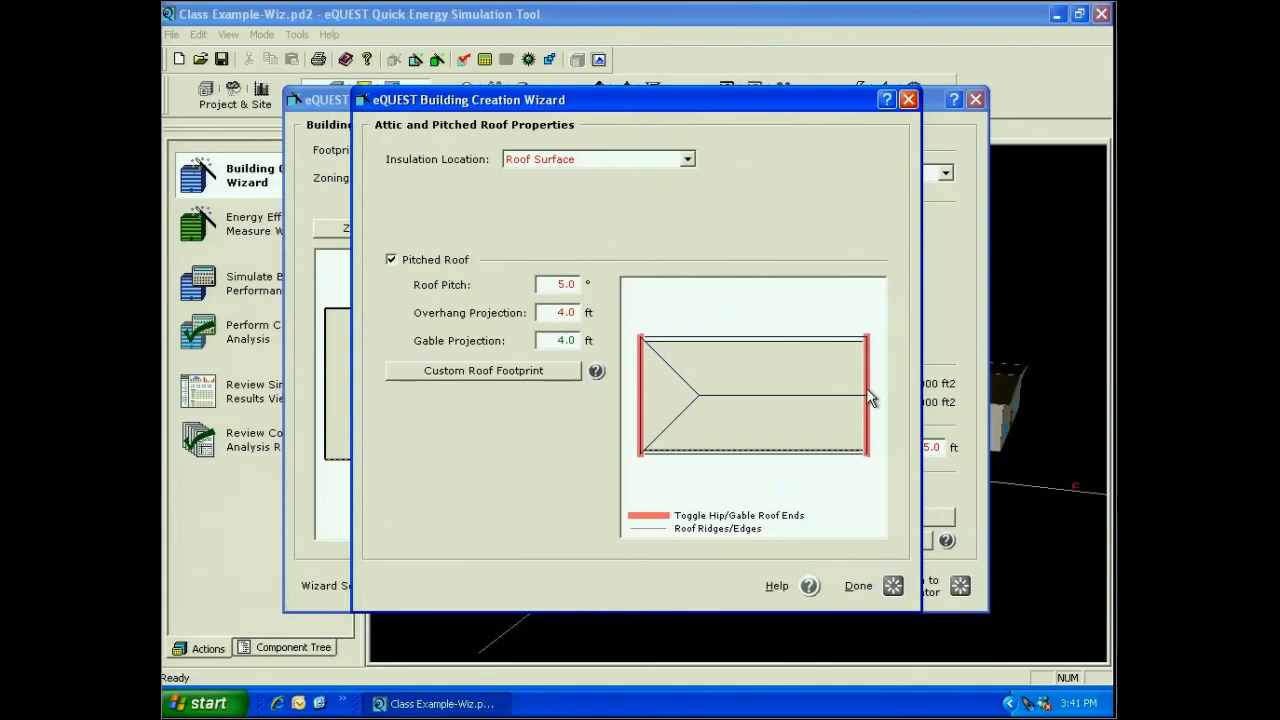
pyautogui.moveTo(576, 341); pyautogui.dragTo(493, 401)
pyautogui.write('3')
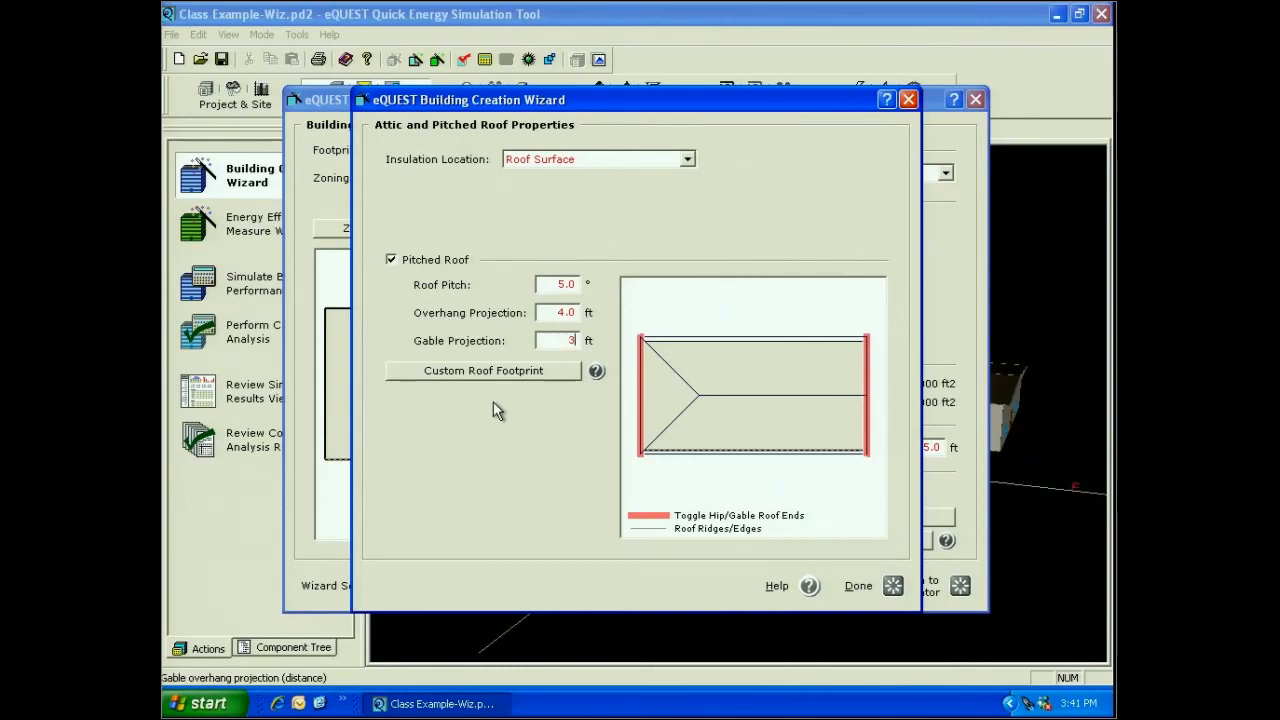
# Step: Set the Y coordinate of vertices 1 and 2 in the custom roof footprint to 100 and save the roof properties
pyautogui.click(493, 373)
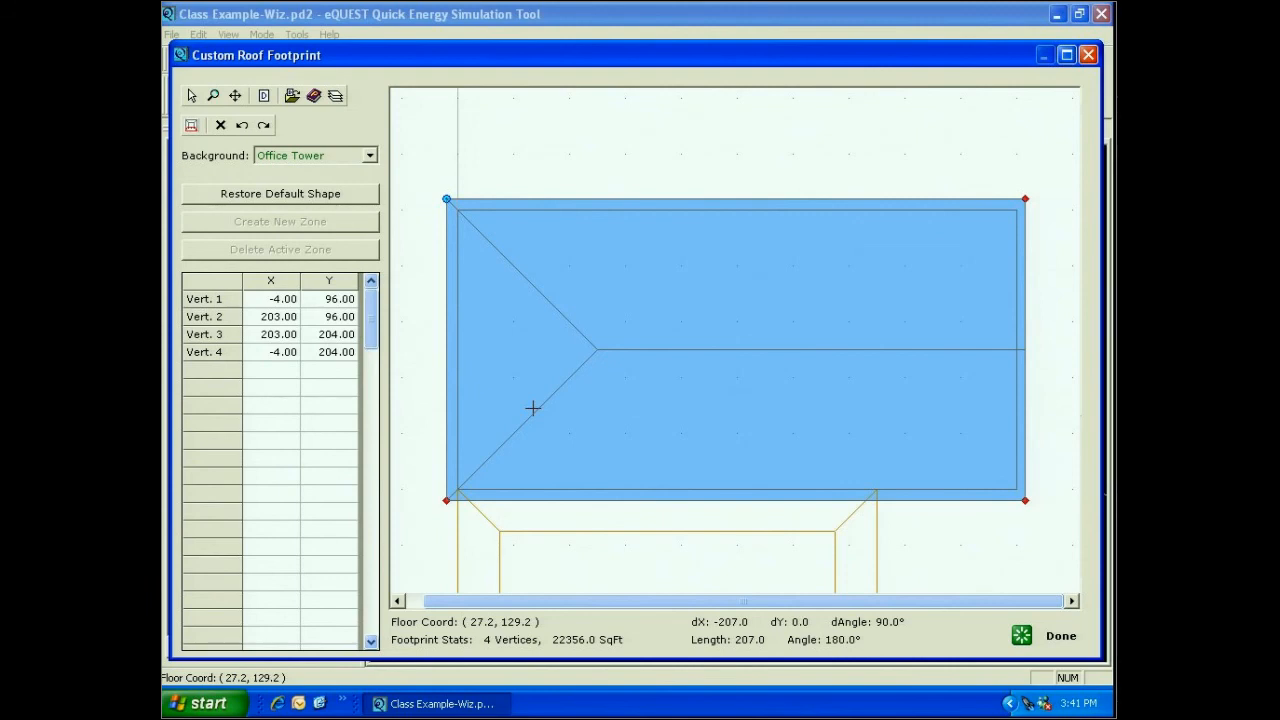
pyautogui.click(446, 502)
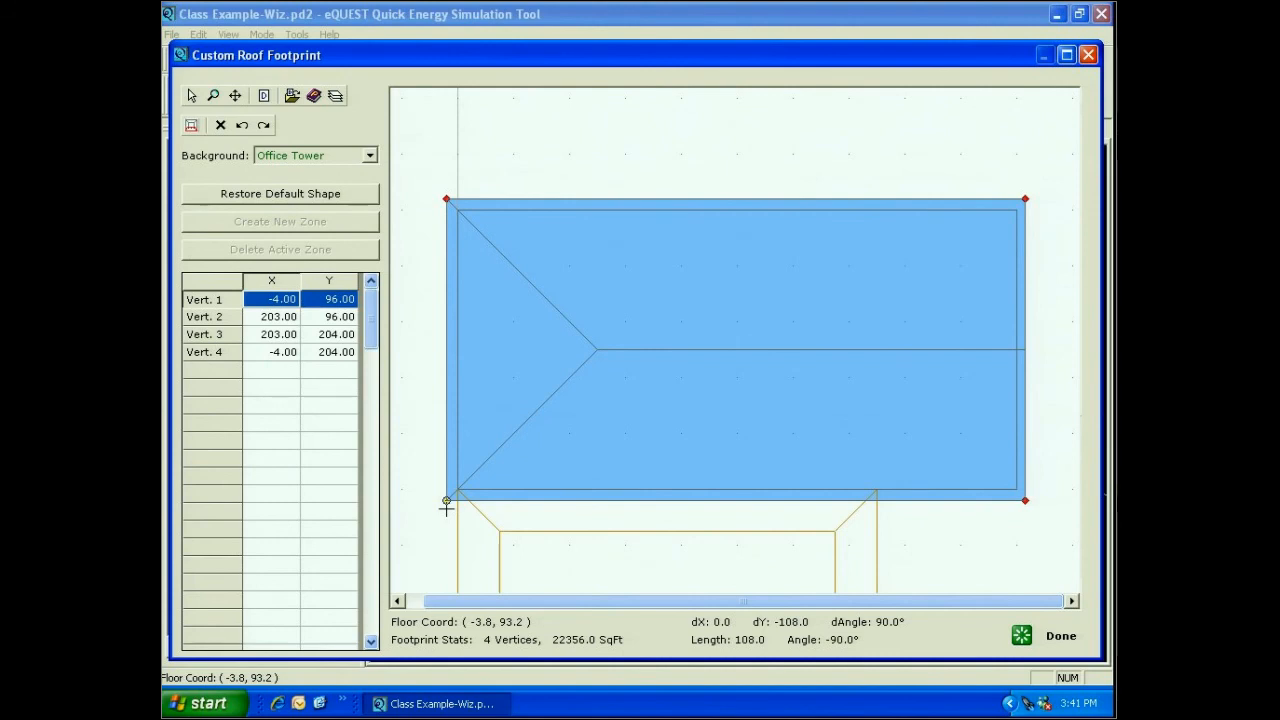
pyautogui.click(338, 304)
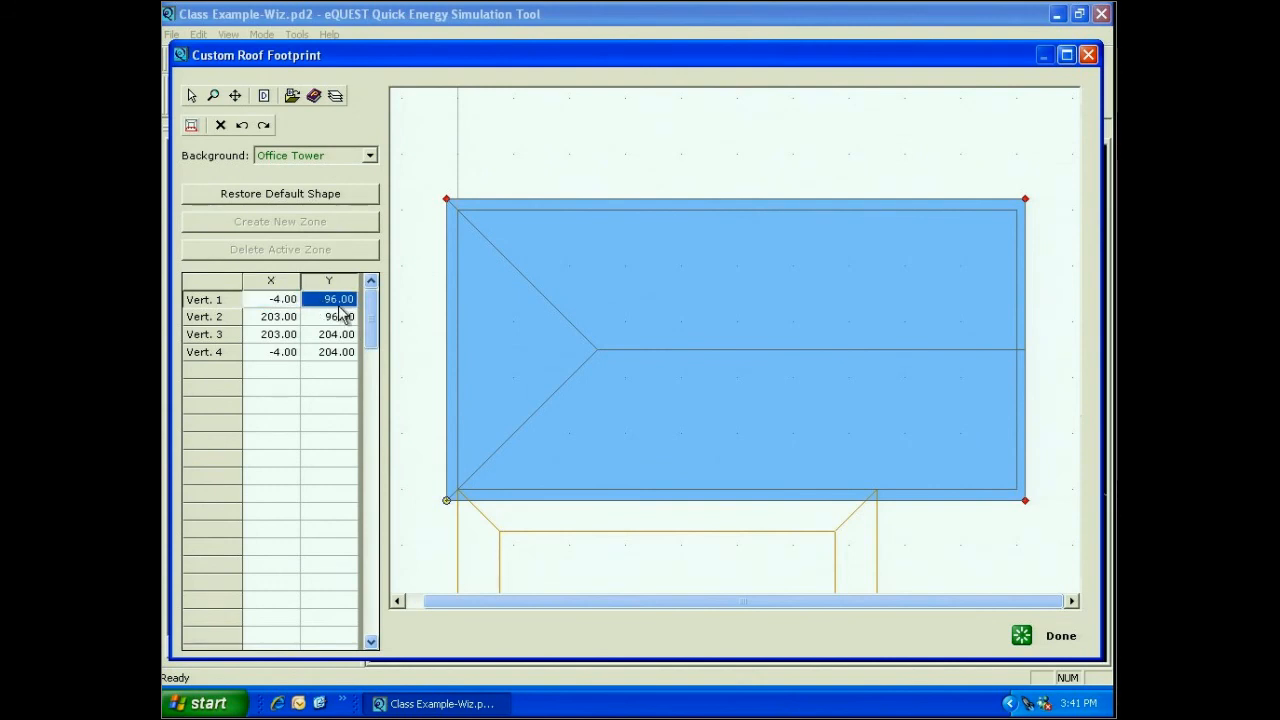
pyautogui.write('100')
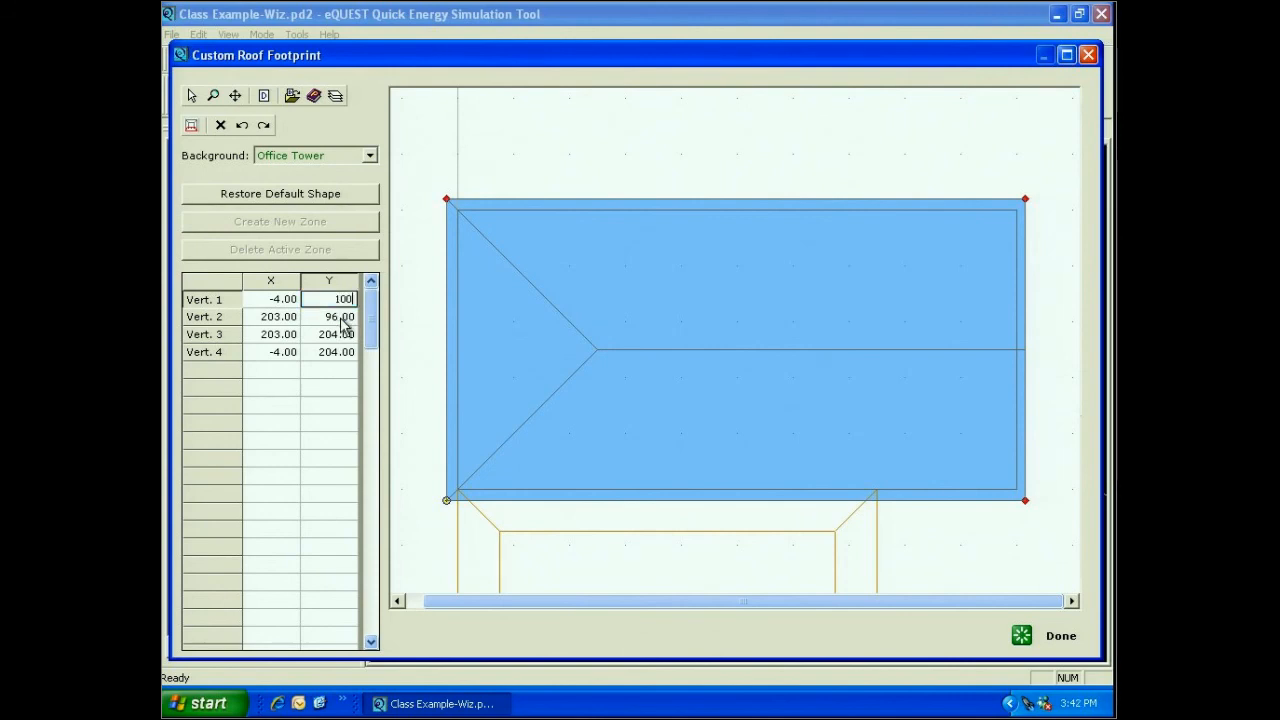
pyautogui.press('Return')
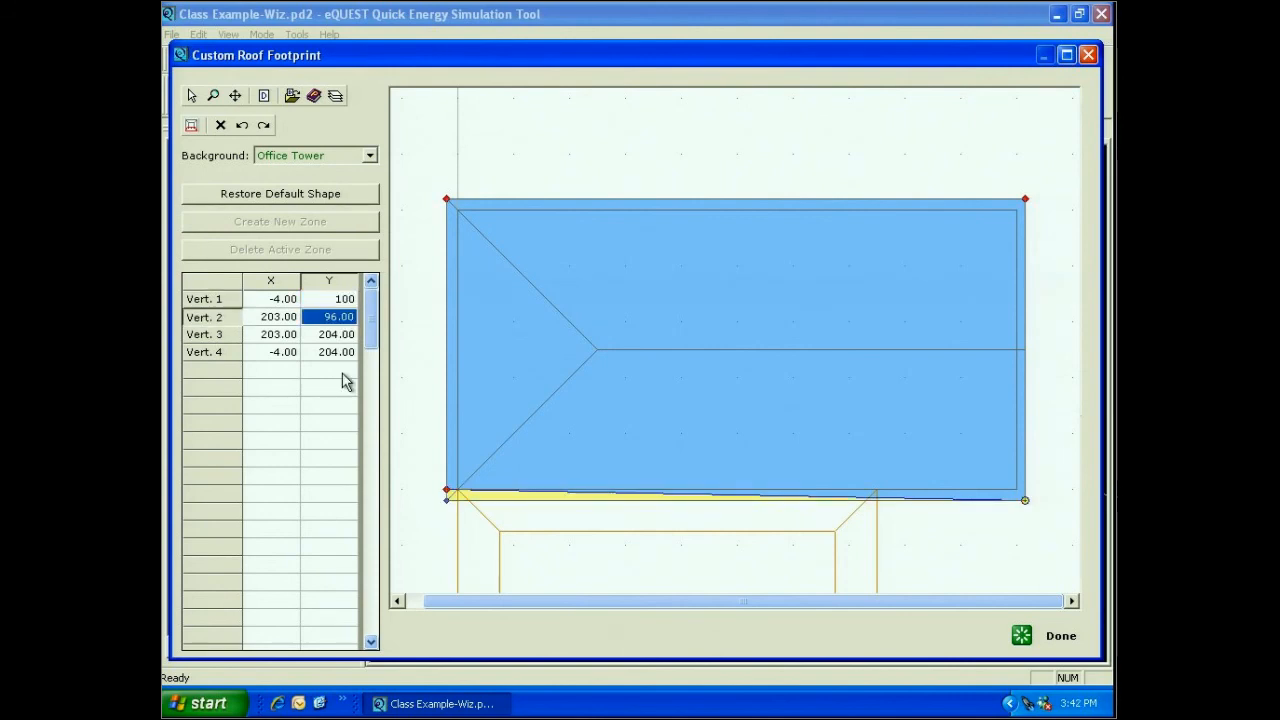
pyautogui.write('100')
pyautogui.press('Return')
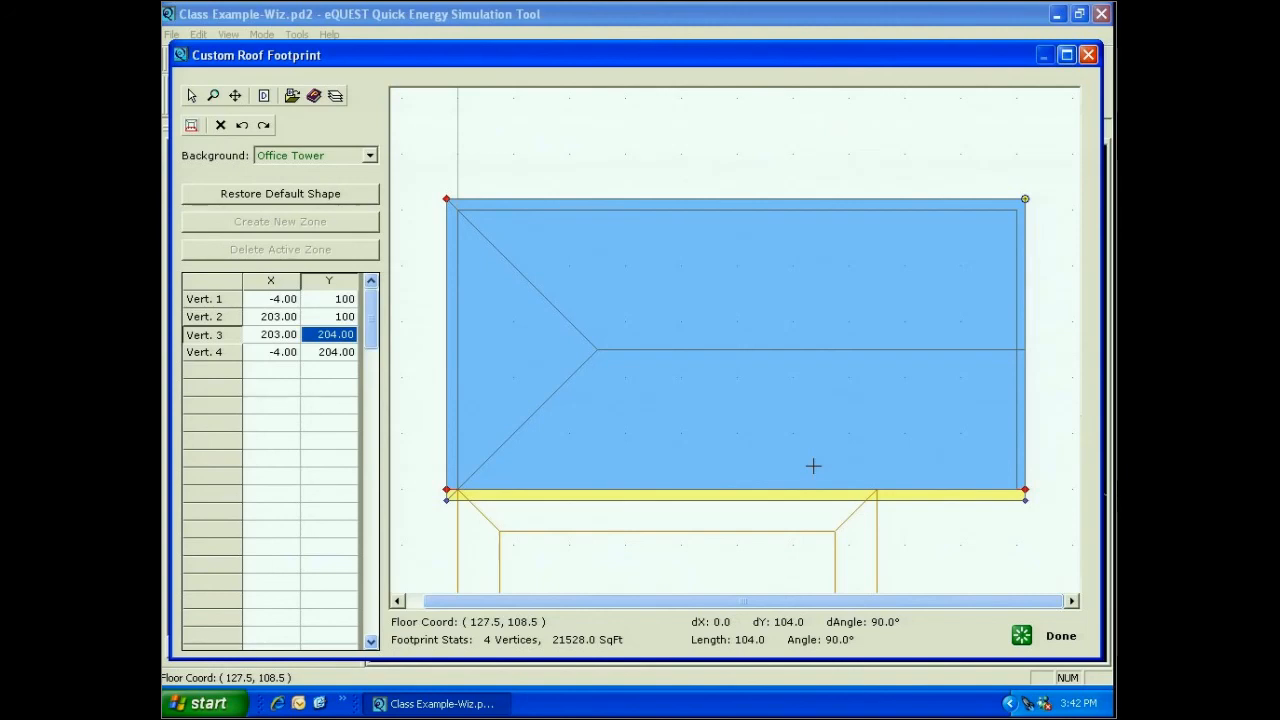
pyautogui.click(1022, 636)
pyautogui.click(567, 390)
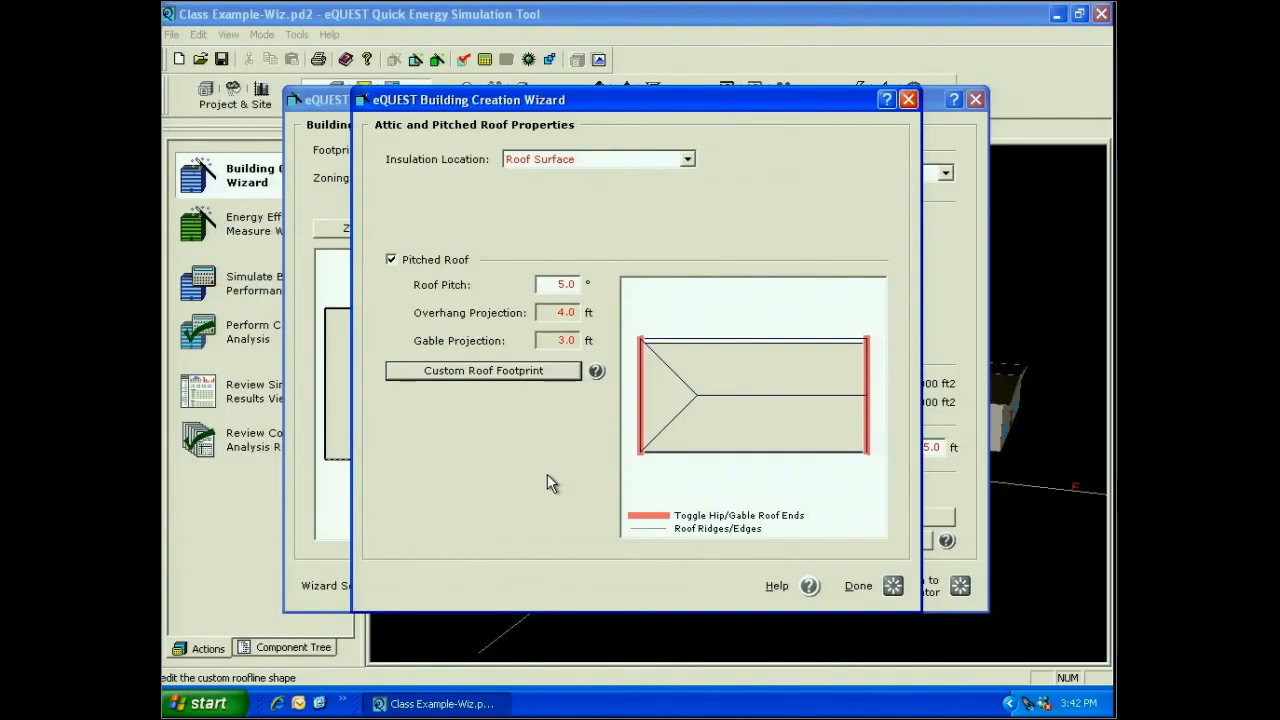
pyautogui.click(893, 586)
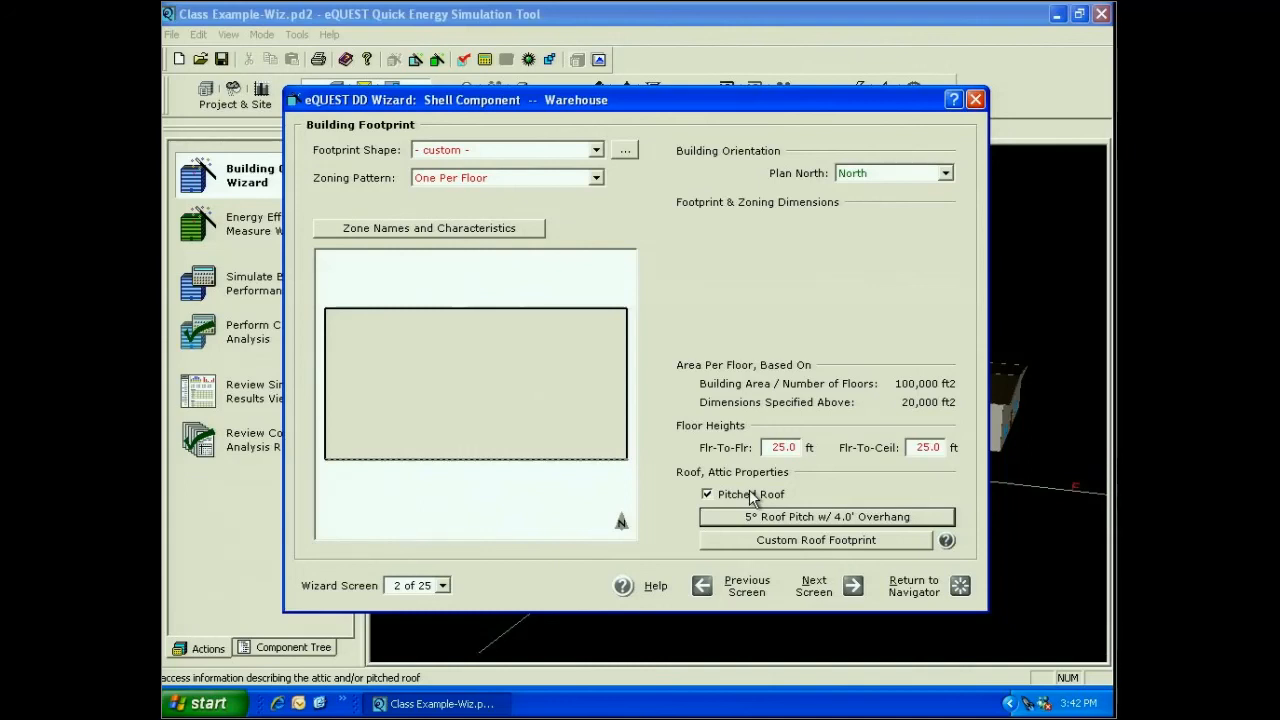
# Step: Check the exposure type of the footprint's south wall and continue to the building envelope constructions
pyautogui.rightClick(516, 461)
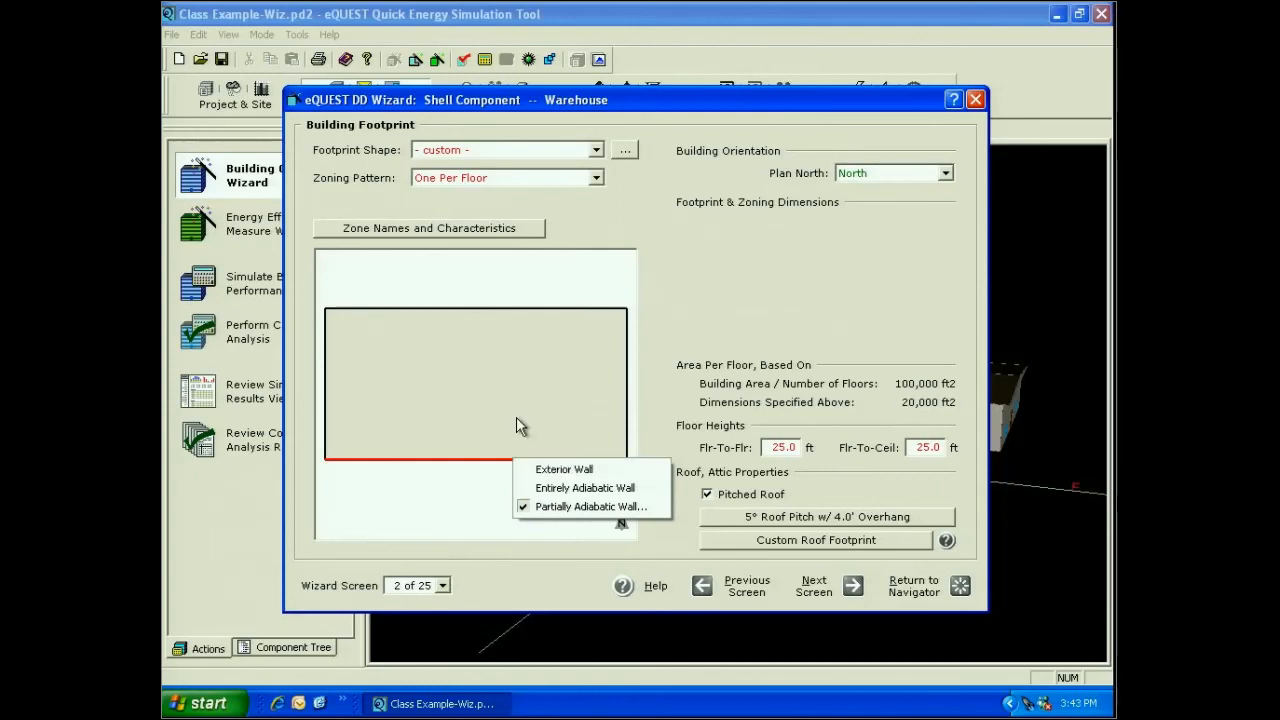
pyautogui.click(516, 417)
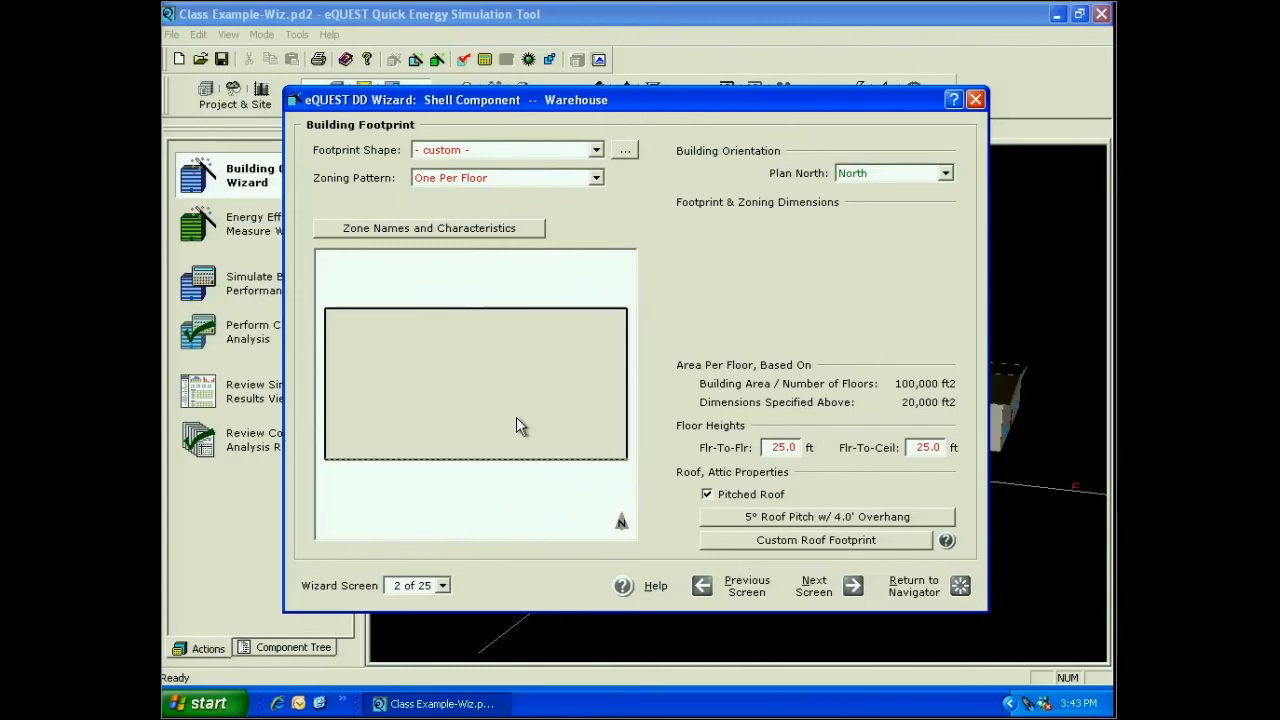
pyautogui.click(805, 584)
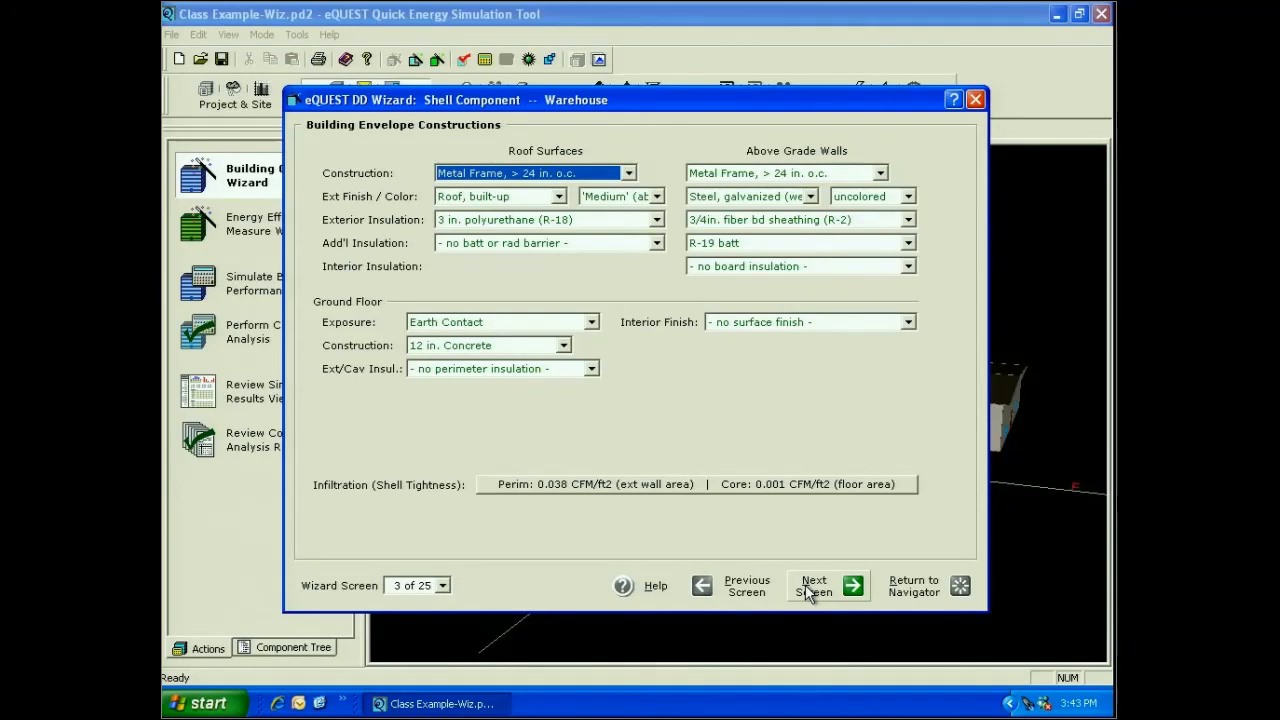
# Step: Set the roof surfaces to Custom, Layer-by-Layer Construction using the existing Roof Construction
pyautogui.click(630, 174)
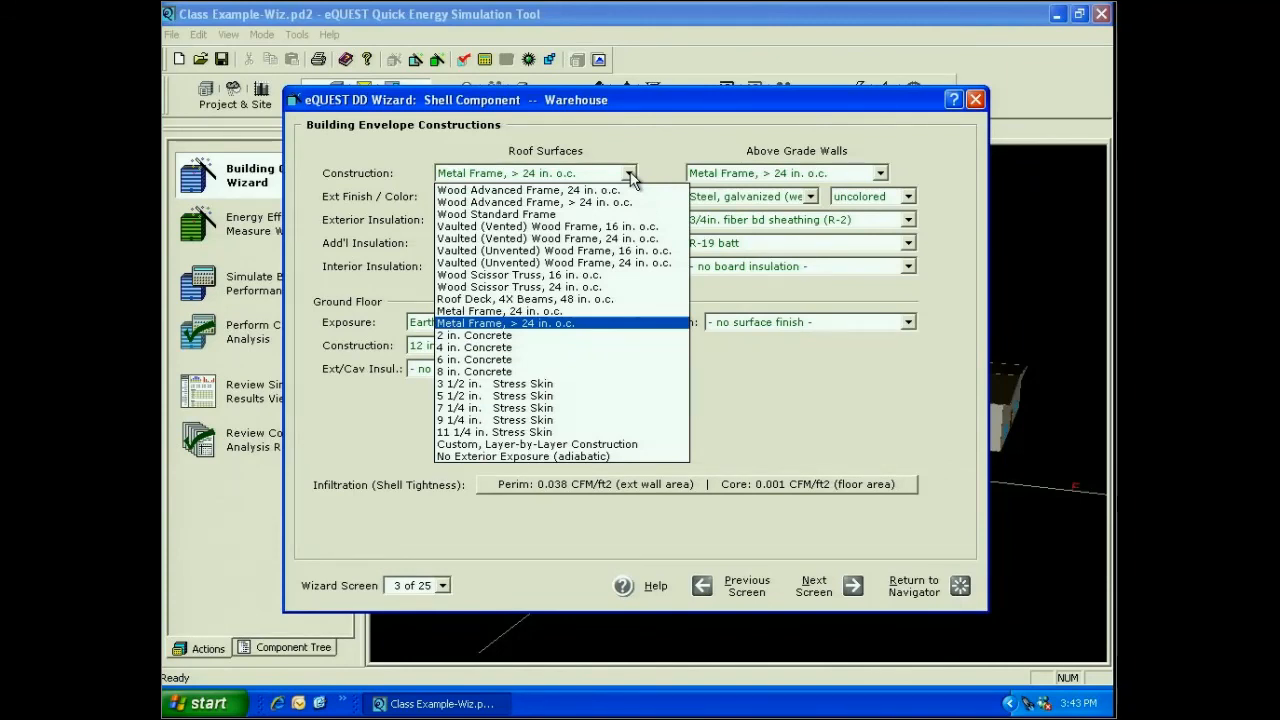
pyautogui.click(498, 446)
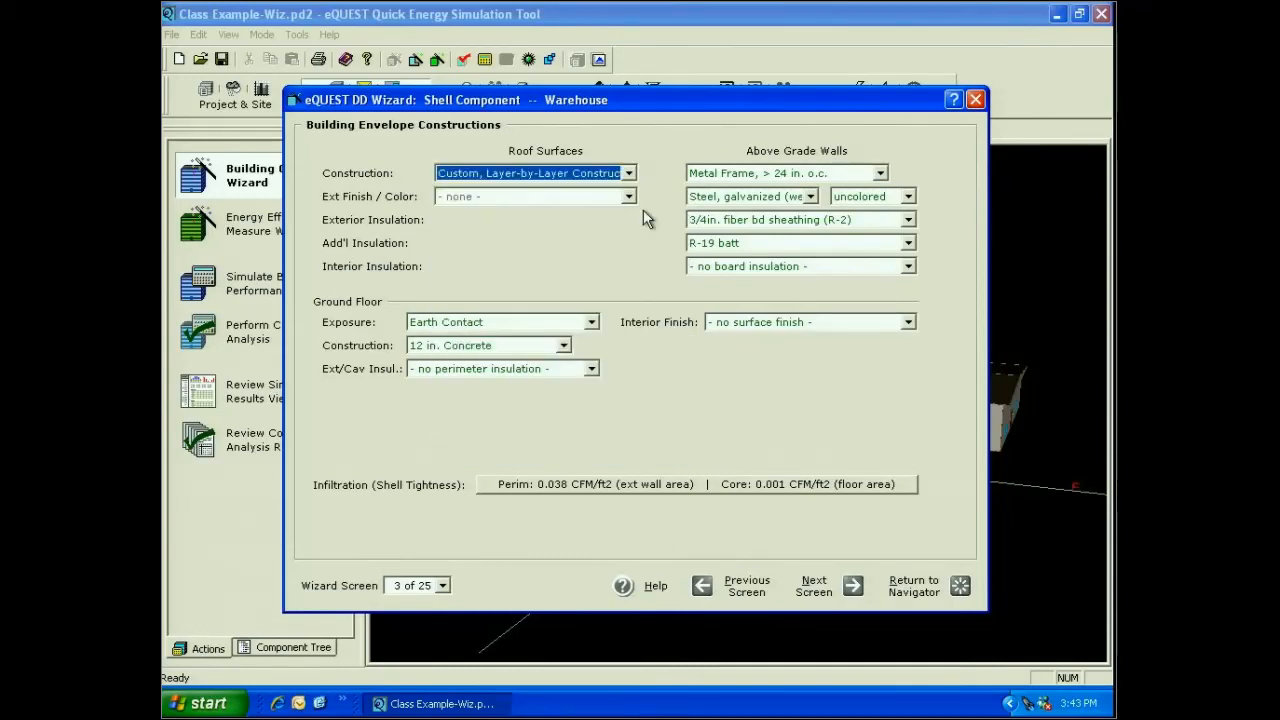
pyautogui.click(628, 196)
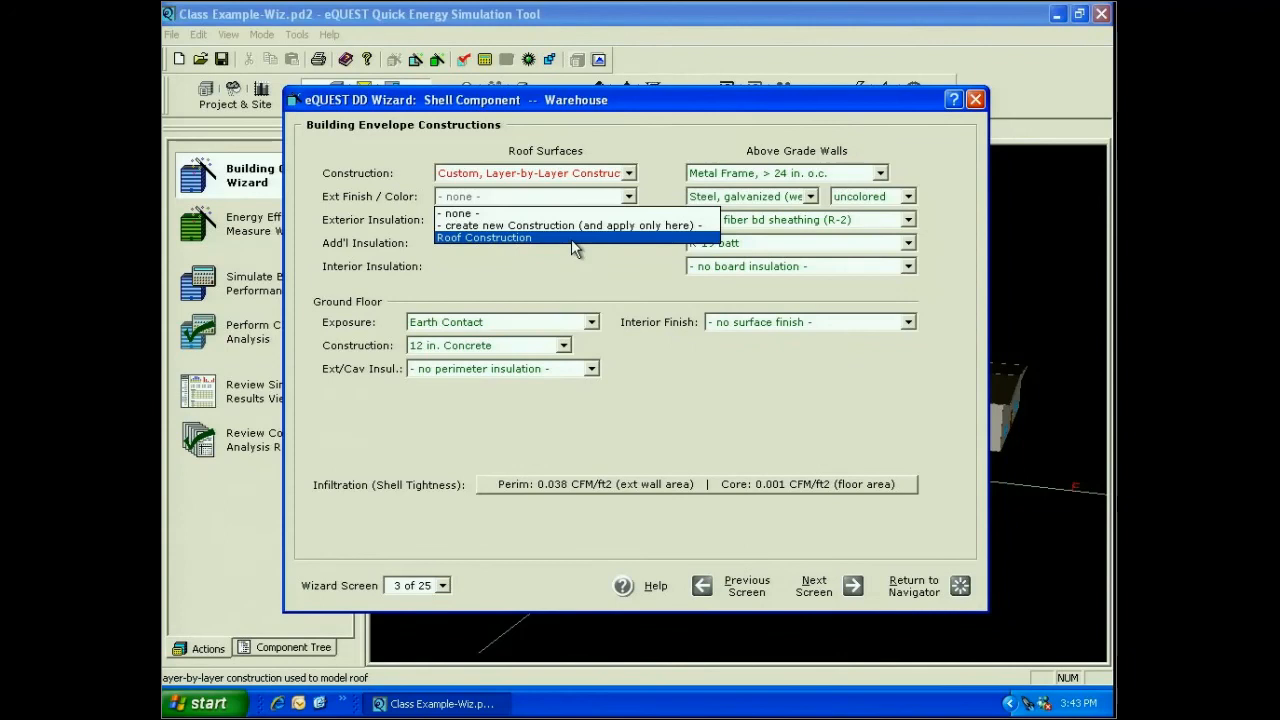
pyautogui.click(571, 239)
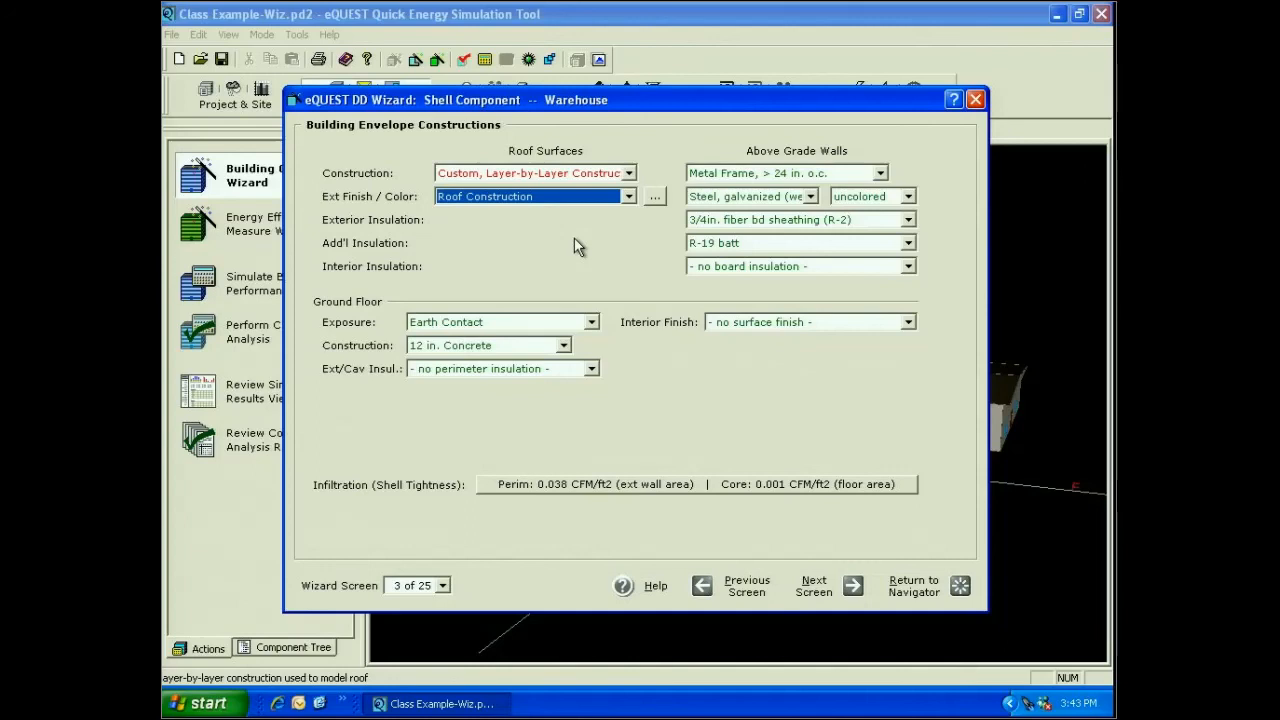
# Step: Try 10 in. HW Concrete with its insulation options for the above-grade walls and restore the default wall construction
pyautogui.click(880, 173)
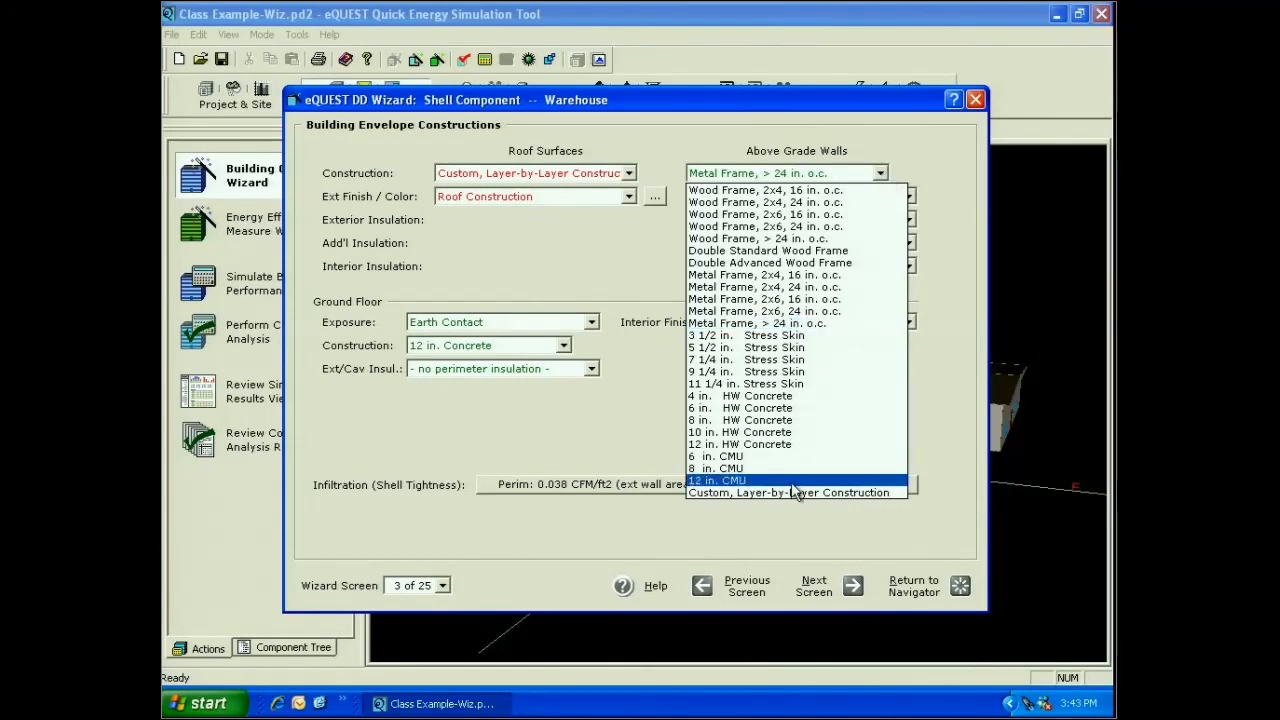
pyautogui.click(775, 432)
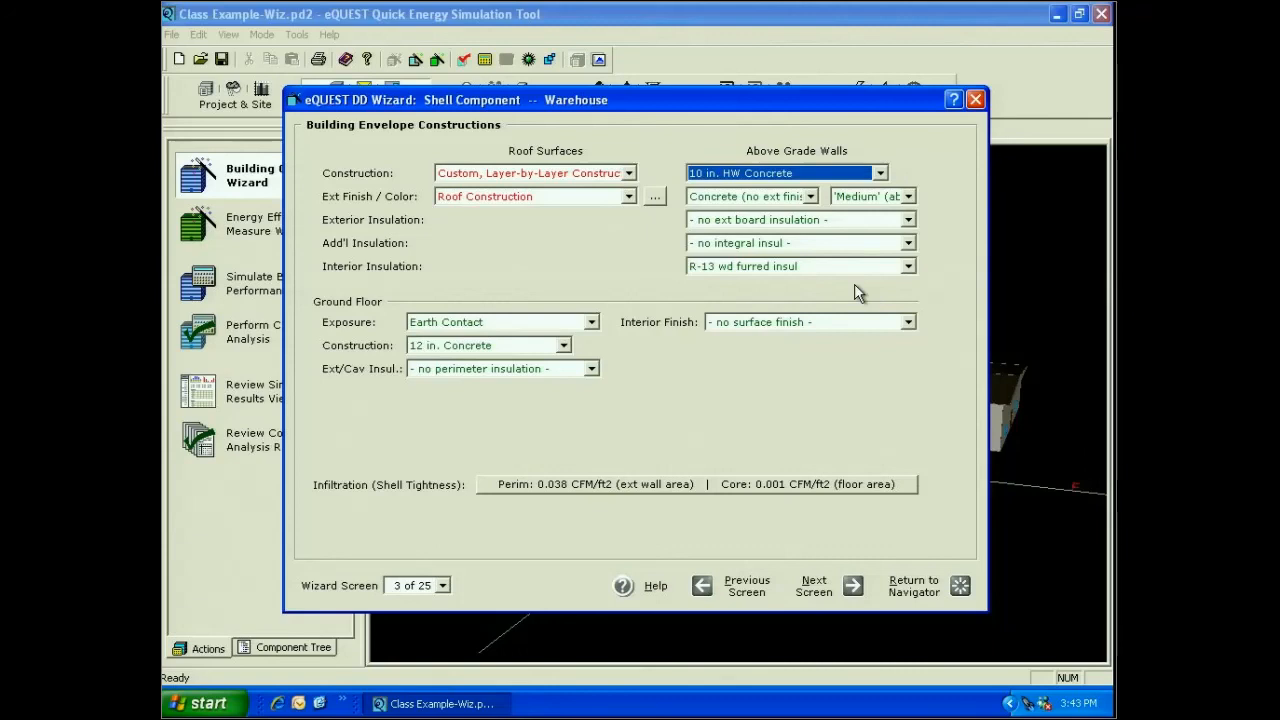
pyautogui.click(908, 268)
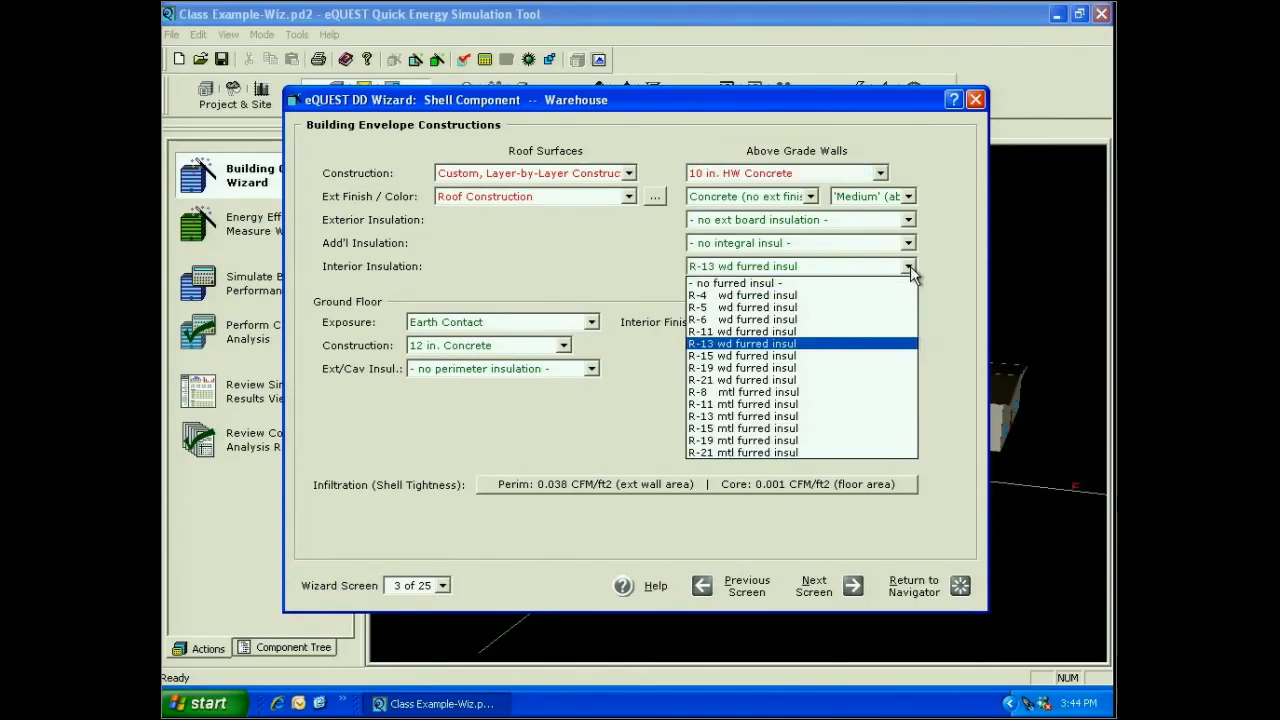
pyautogui.click(910, 266)
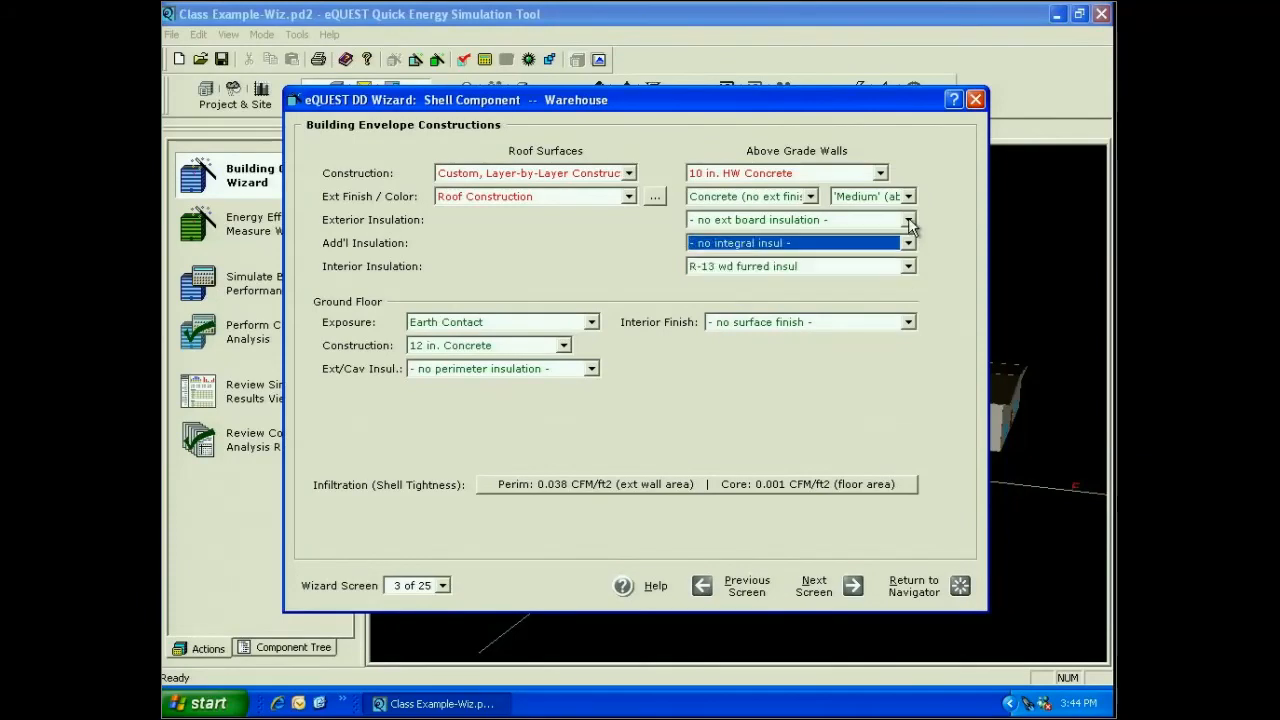
pyautogui.click(908, 219)
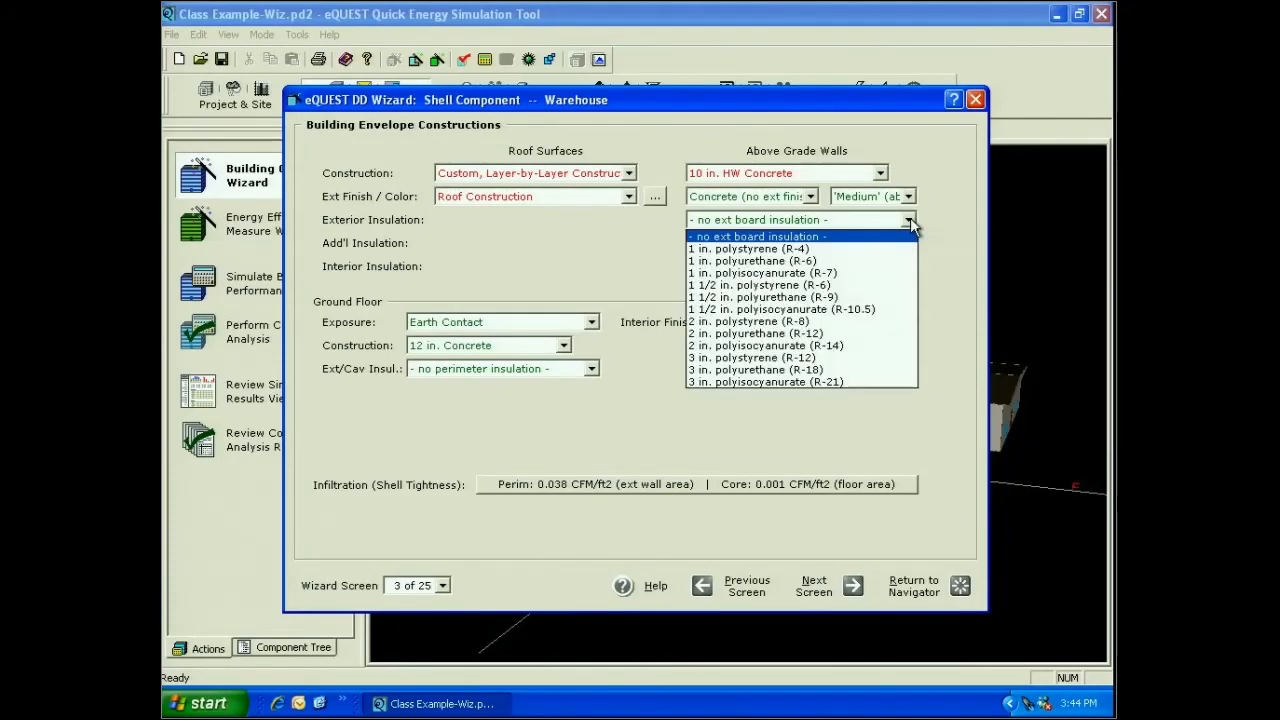
pyautogui.click(910, 219)
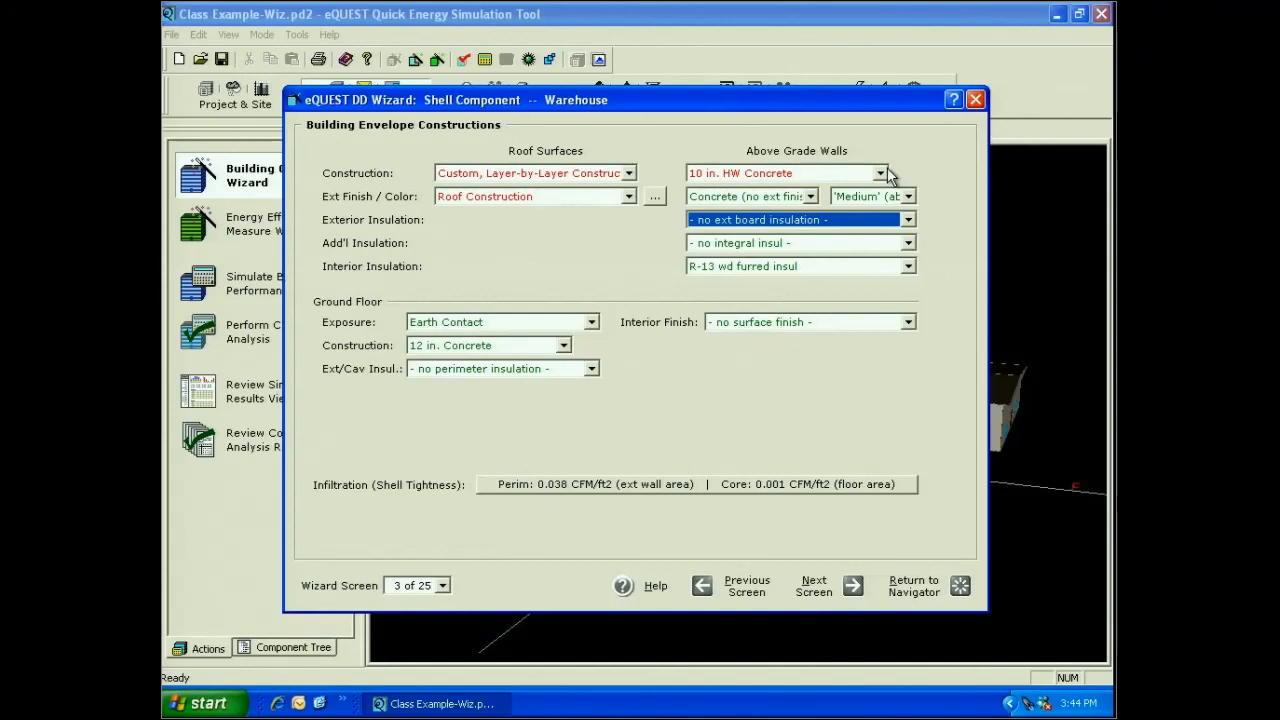
pyautogui.rightClick(859, 180)
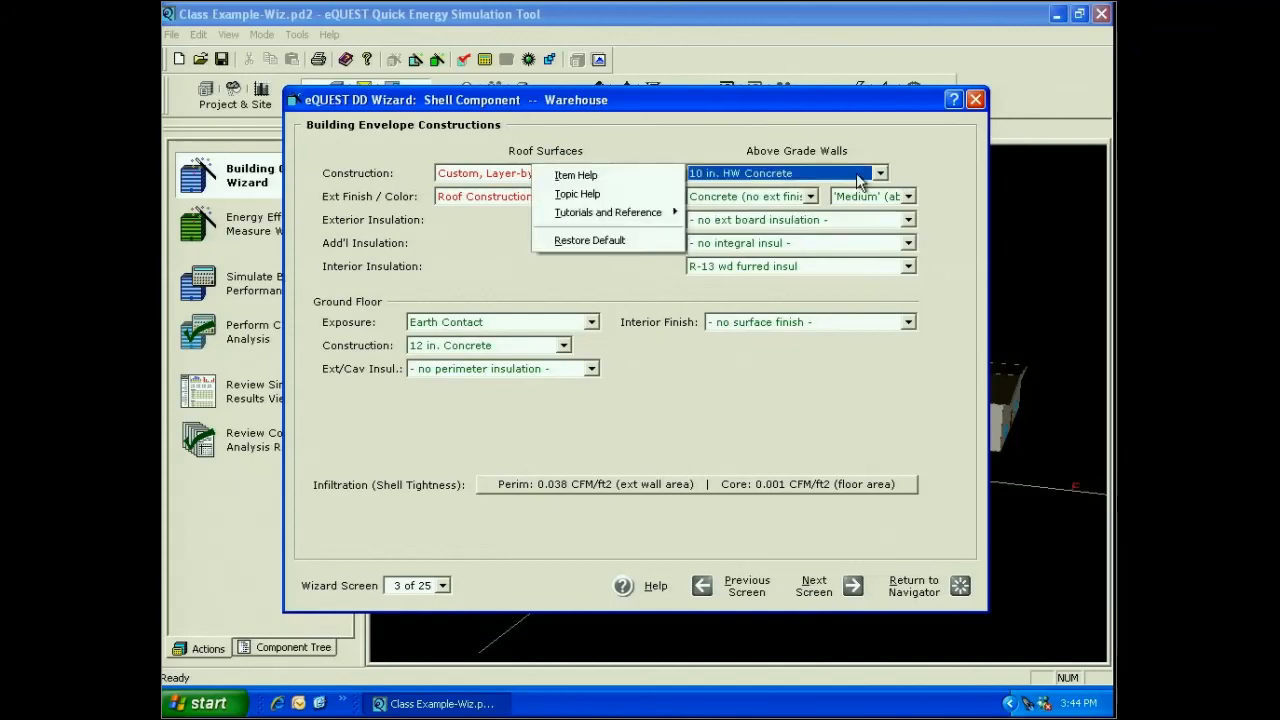
pyautogui.press('r')
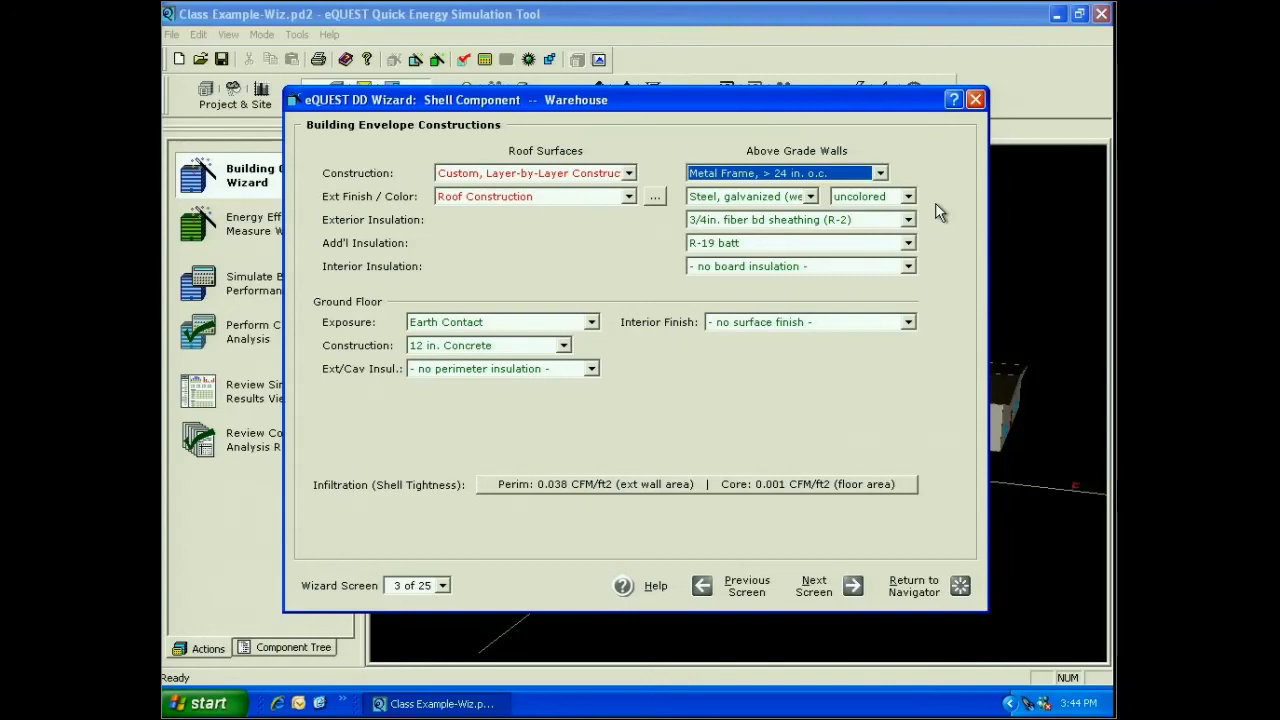
# Step: Set the above-grade walls to 10 in. HW Concrete with 2 in. polyisocyanurate (R-14) exterior insulation
pyautogui.click(880, 173)
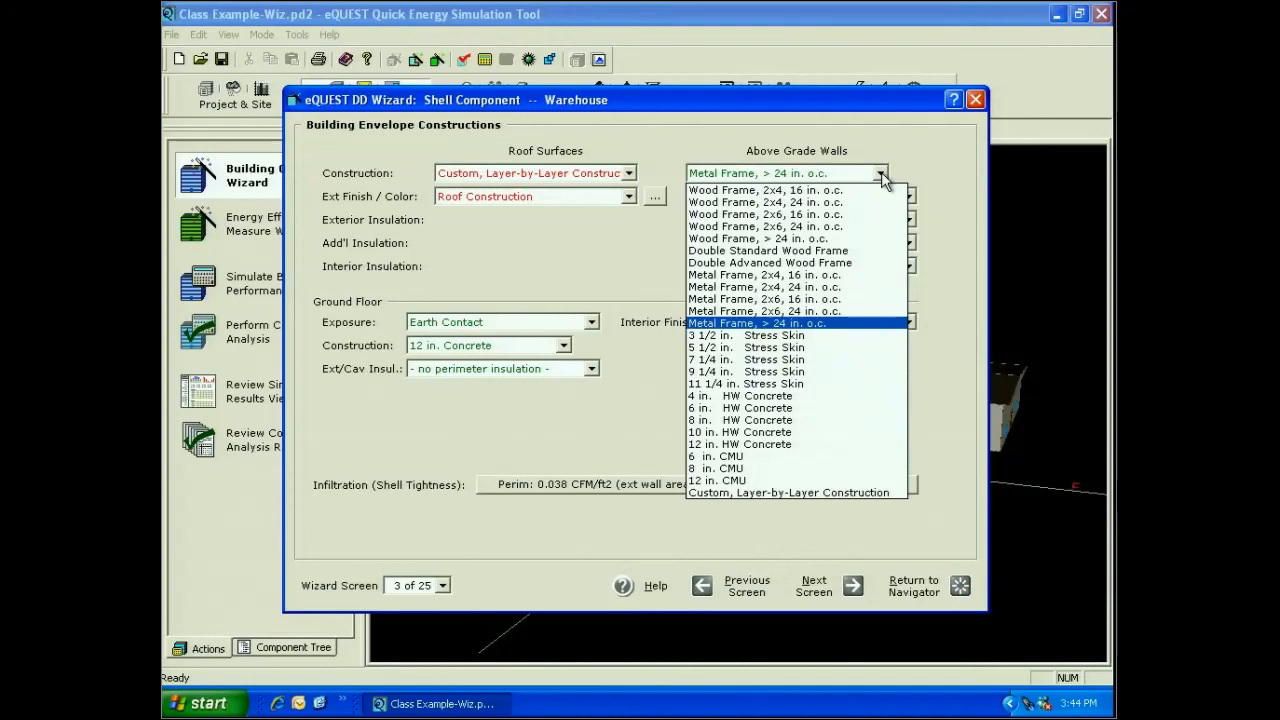
pyautogui.click(740, 434)
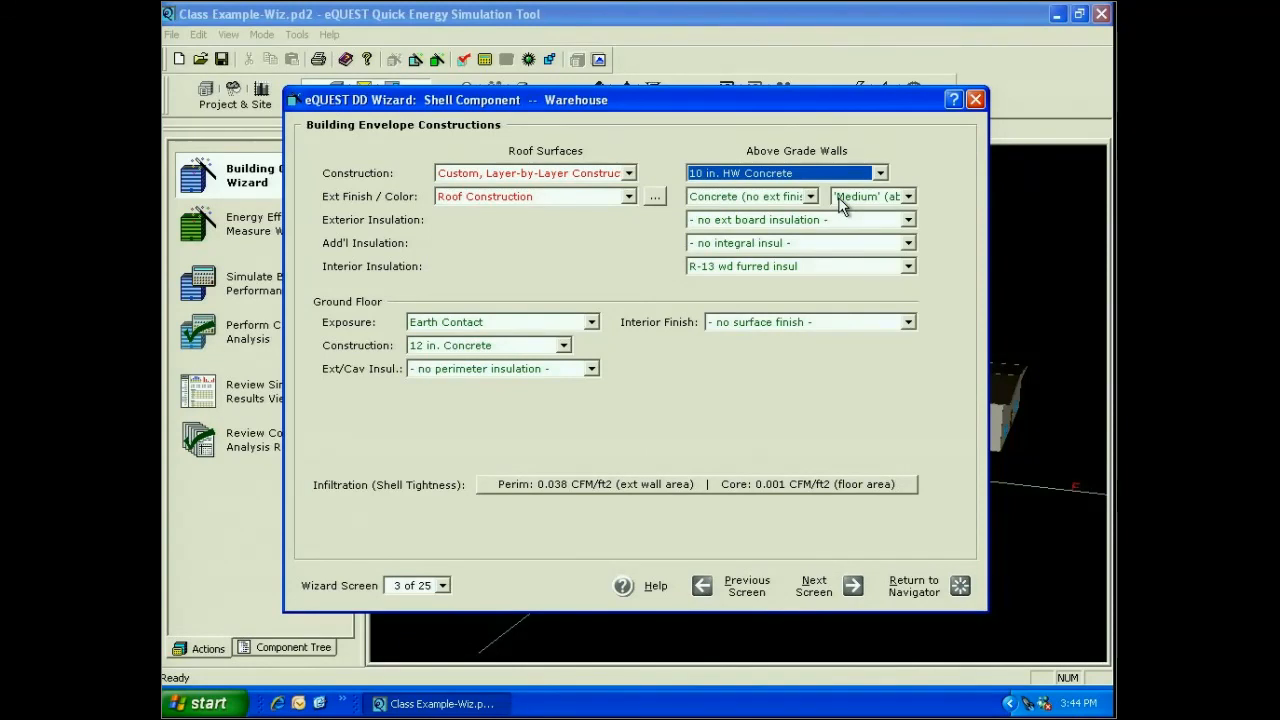
pyautogui.click(907, 220)
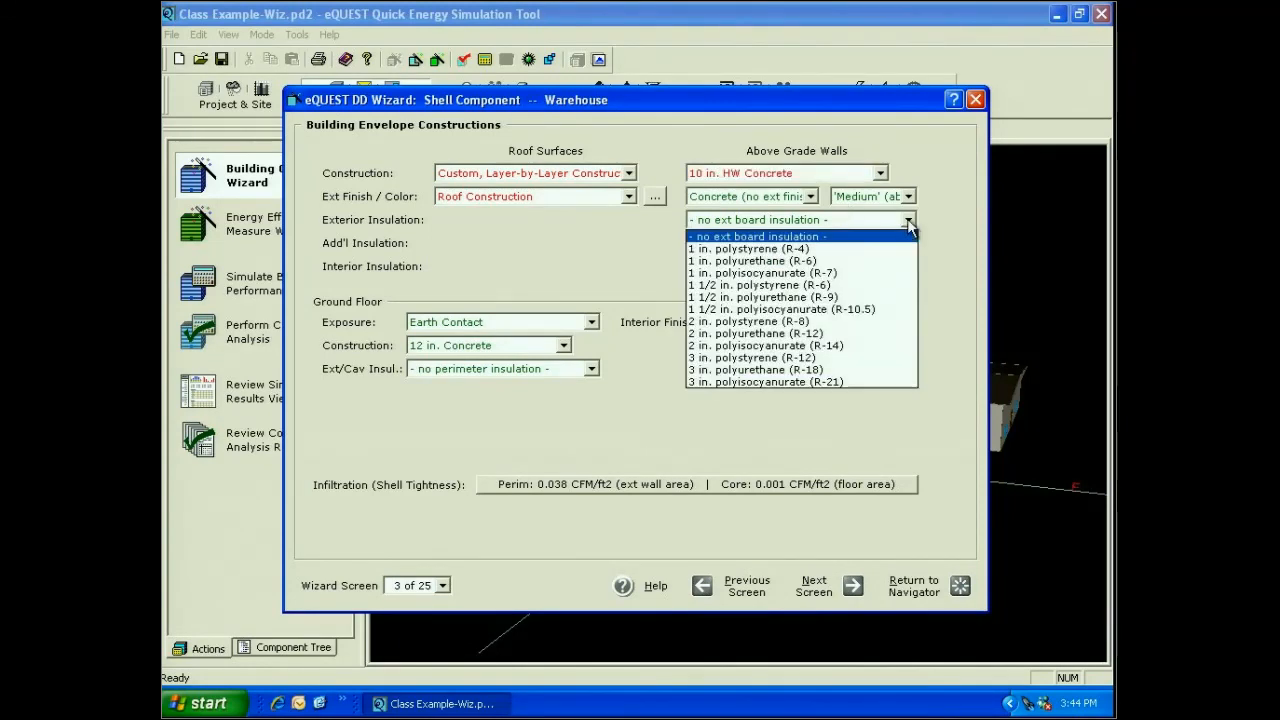
pyautogui.click(846, 346)
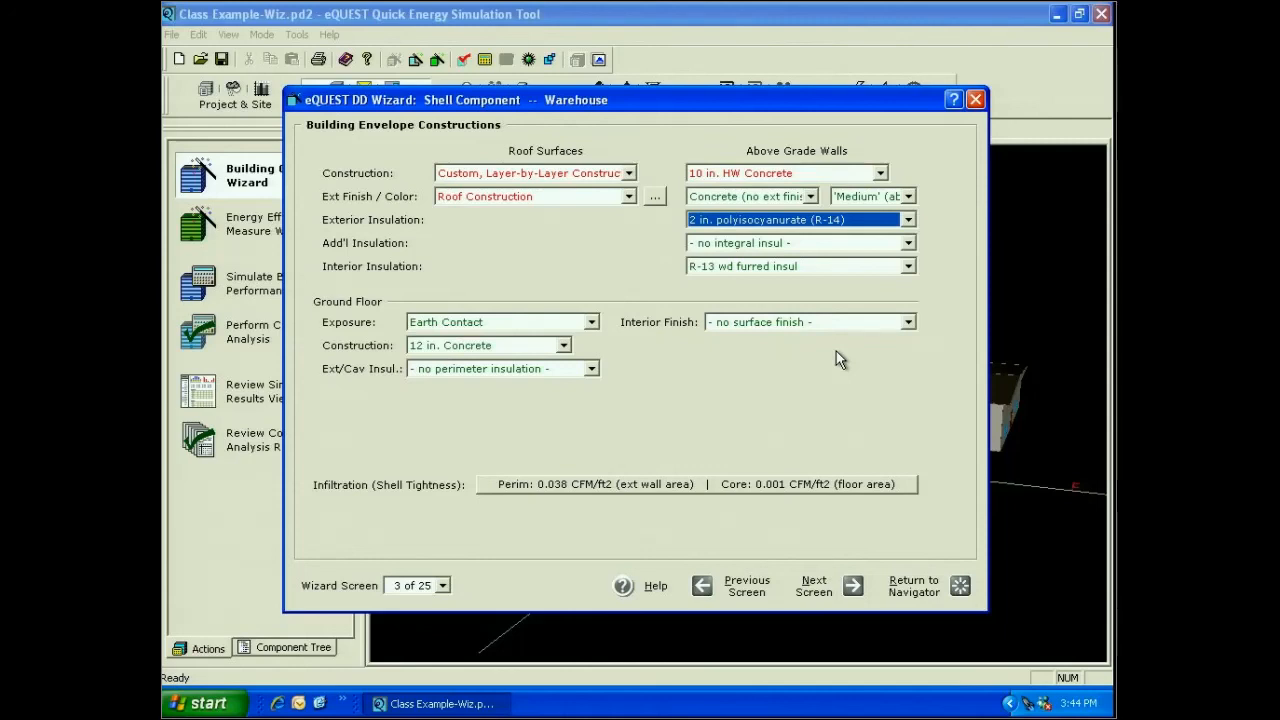
# Step: Set the ground floor to 6 in. Concrete with no surface finish and vert ext bd, R-10, 4ft deep perimeter insulation
pyautogui.click(563, 345)
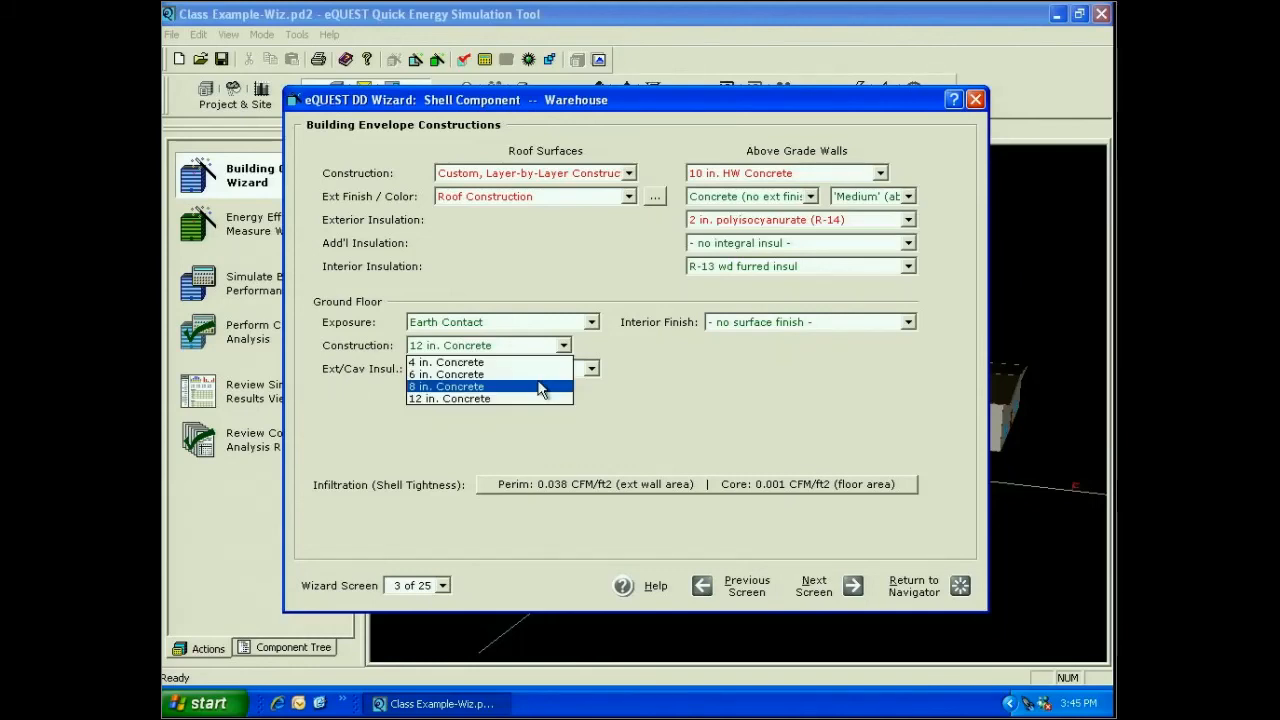
pyautogui.click(545, 374)
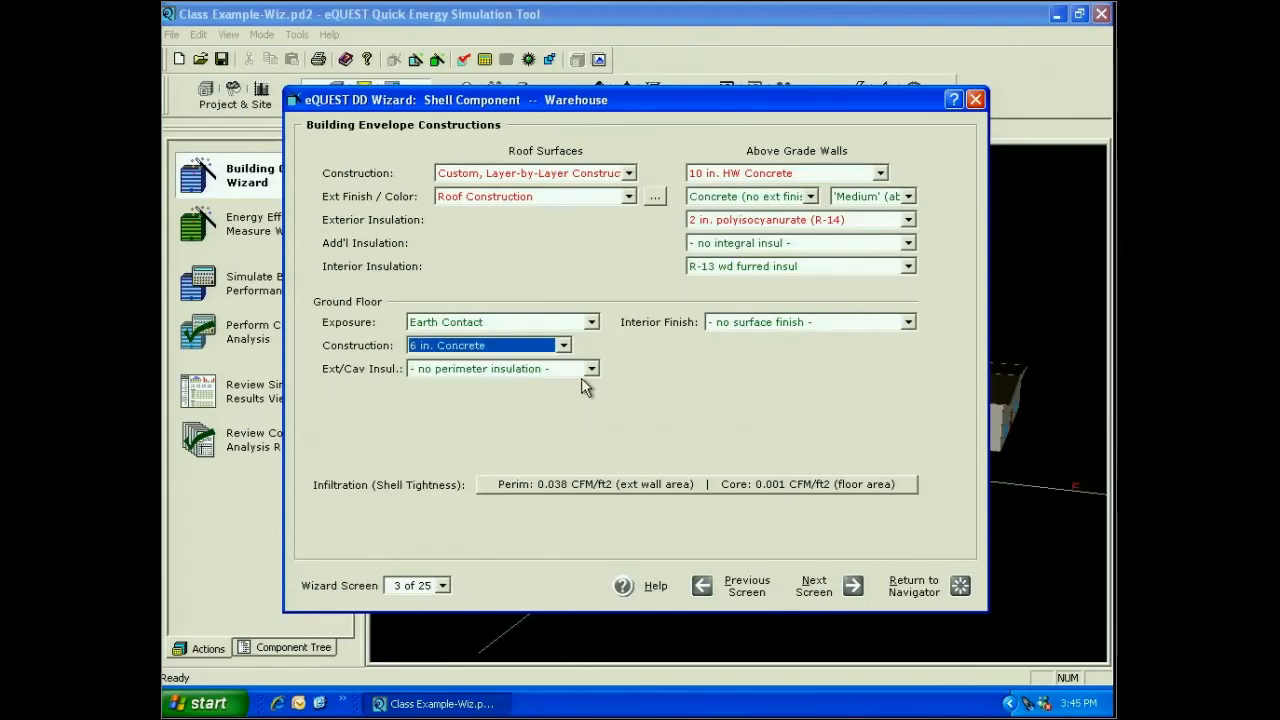
pyautogui.click(908, 322)
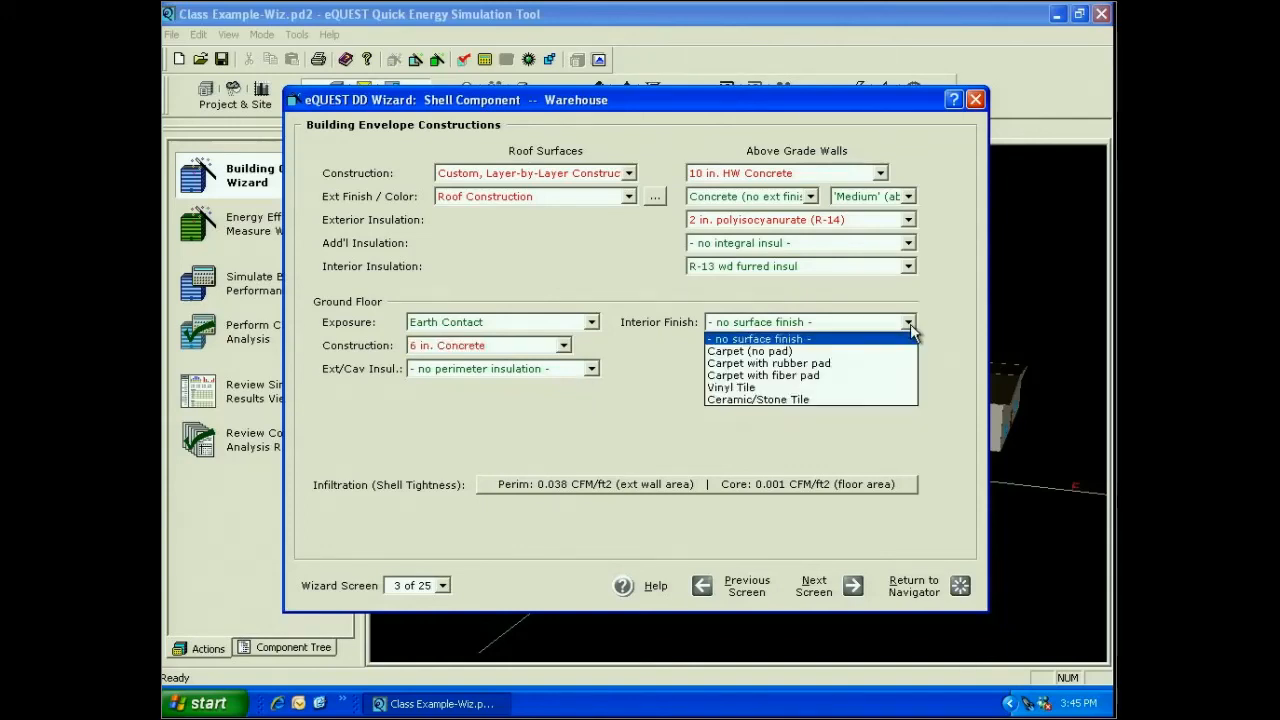
pyautogui.click(908, 336)
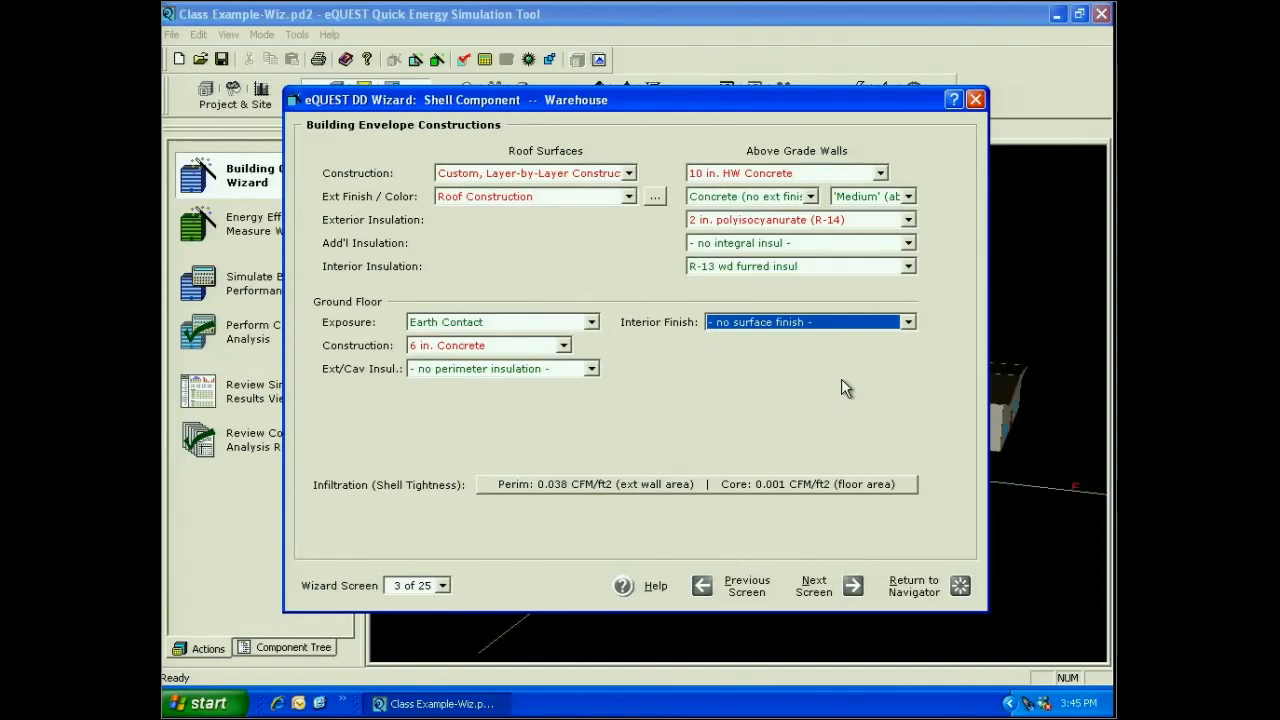
pyautogui.click(591, 370)
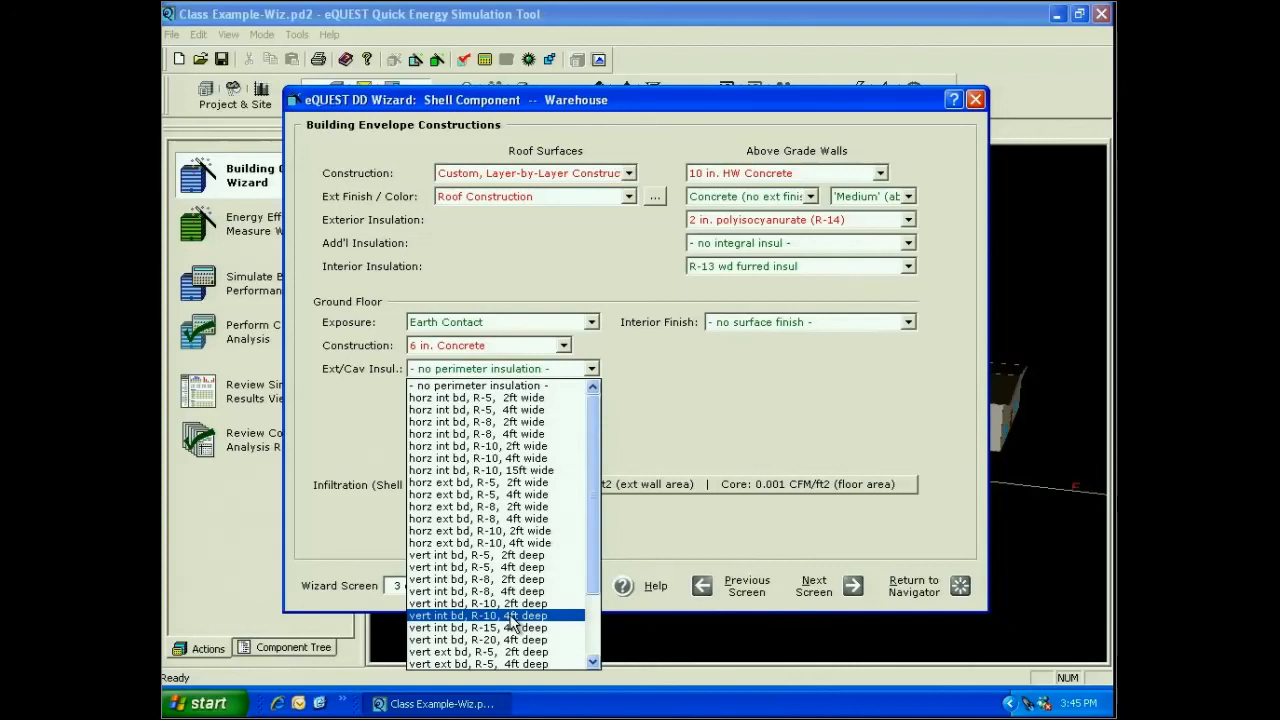
pyautogui.scroll(-3, 500, 628)
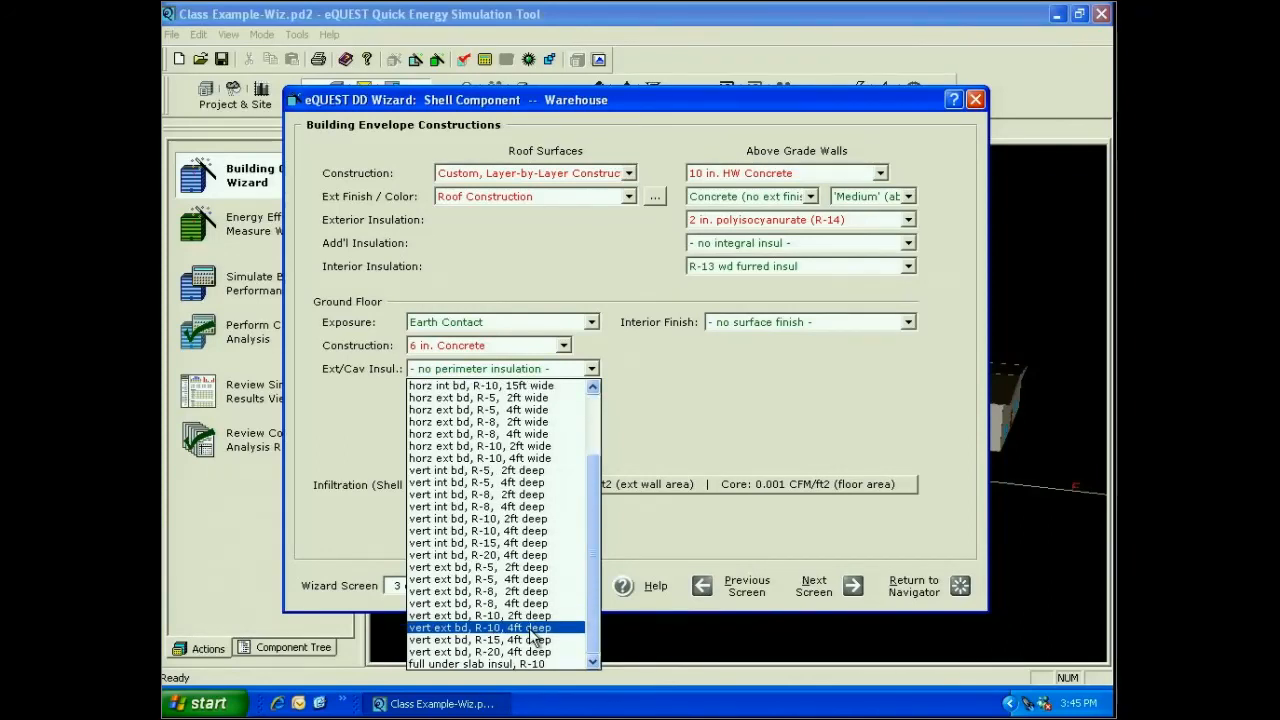
pyautogui.click(537, 628)
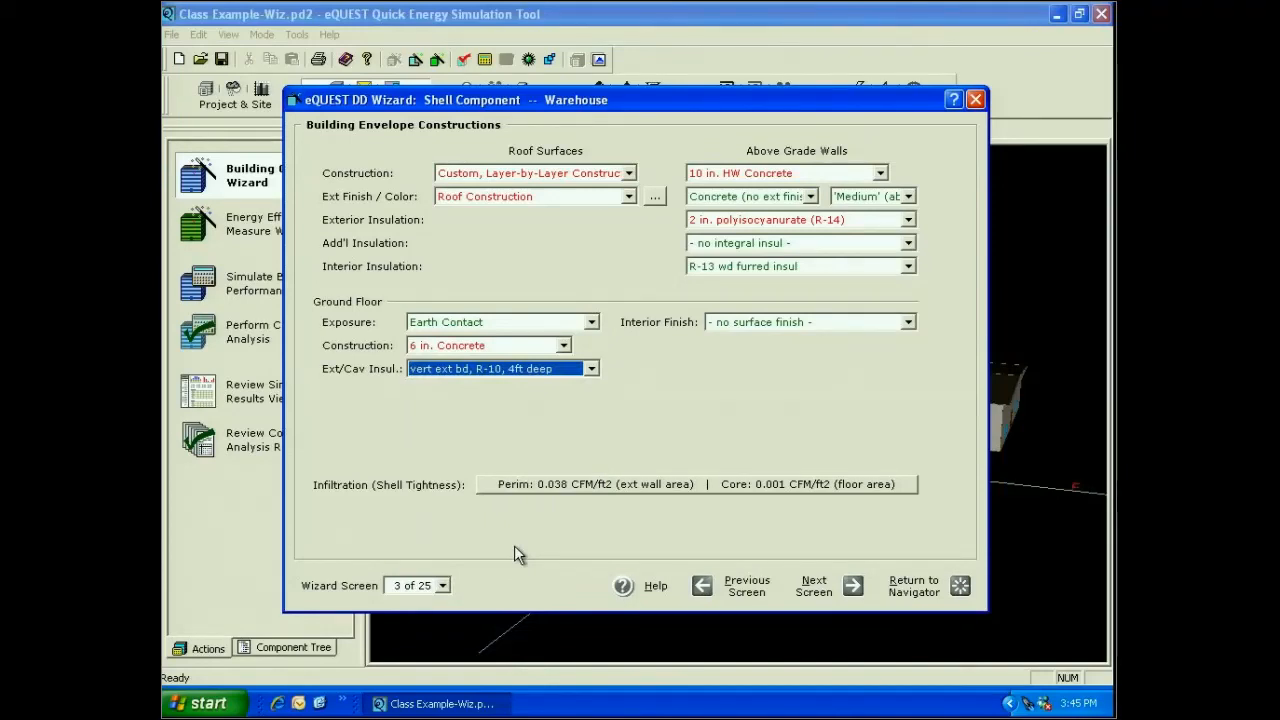
# Step: Set the perimeter zones' infiltration to 0.15 CFM/ft2 of exterior wall and continue to the building interior constructions
pyautogui.click(560, 484)
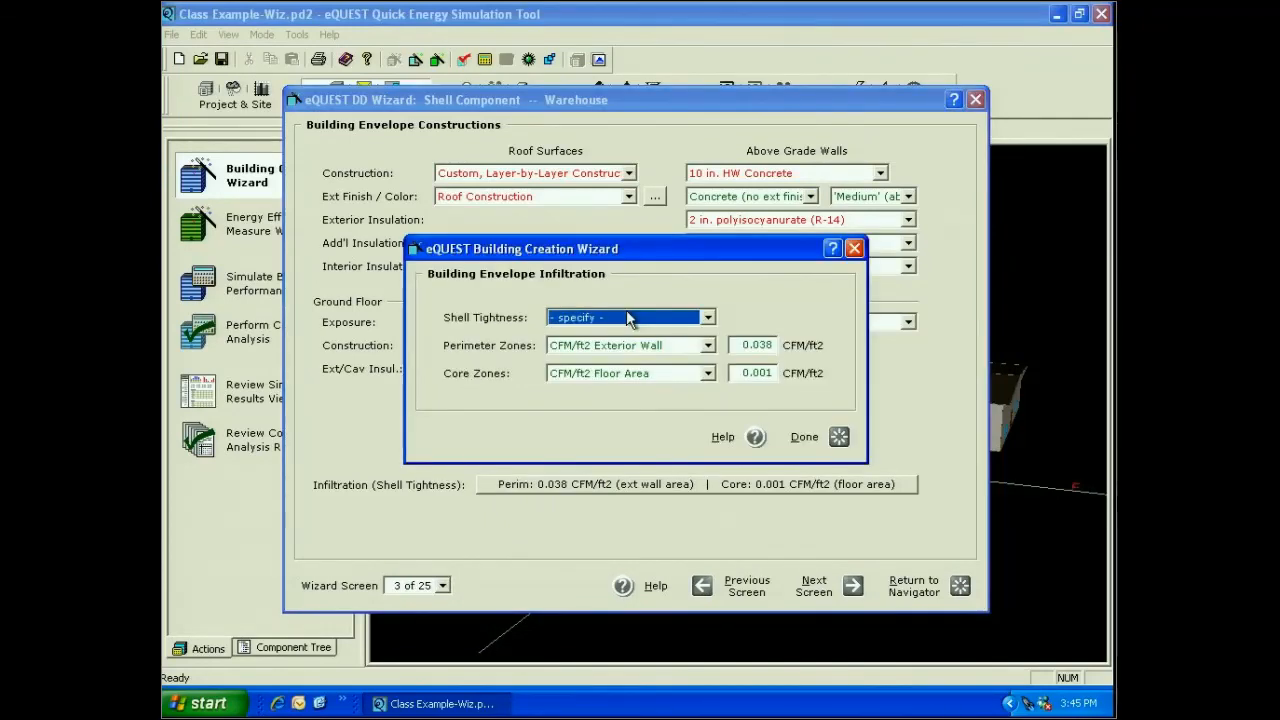
pyautogui.click(766, 345)
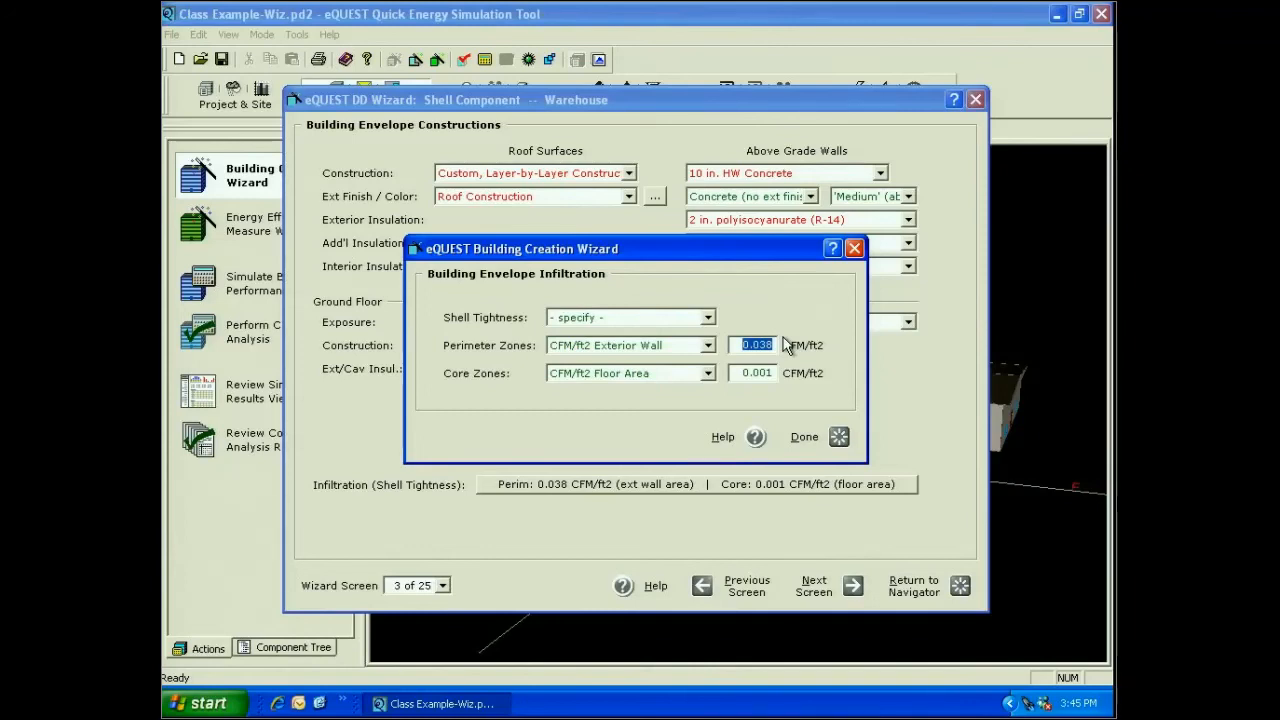
pyautogui.write('0.15')
pyautogui.press('Return')
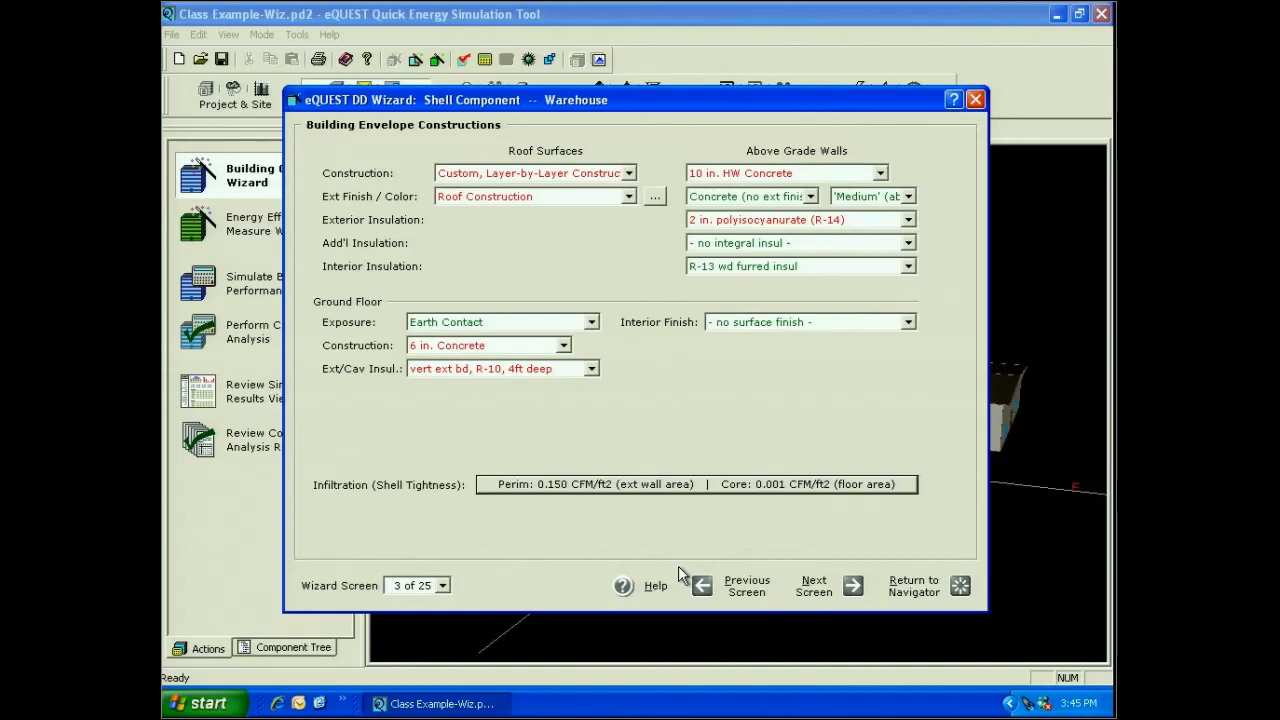
pyautogui.click(814, 586)
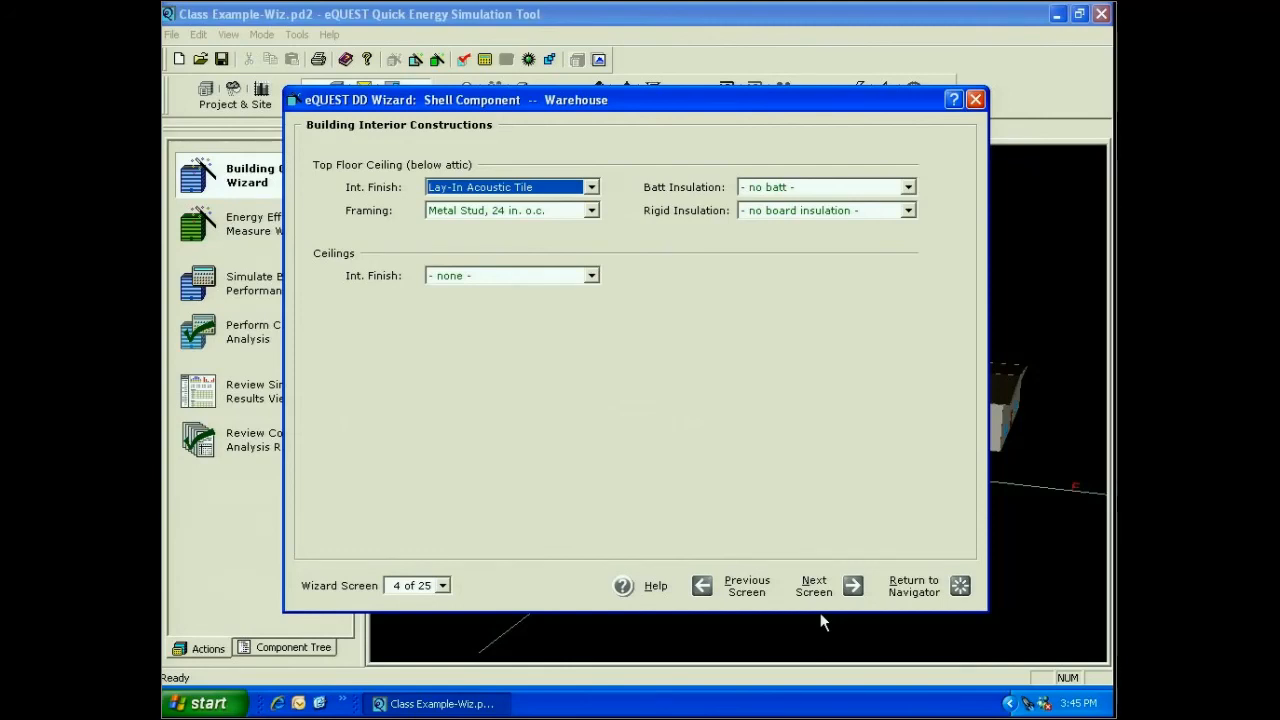
# Step: Set the top floor ceiling to Drywall Finish with Metal Stud, 24 in. o.c. framing, and keep the other ceilings' interior finish at none
pyautogui.click(592, 188)
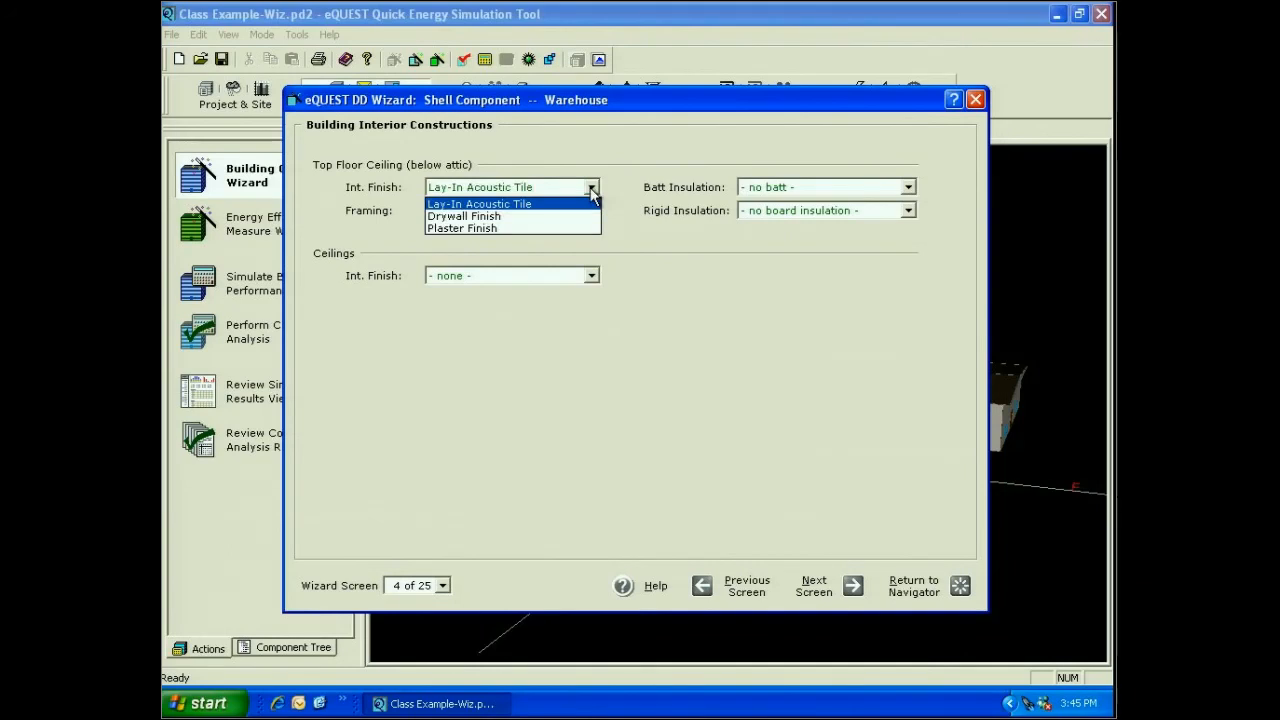
pyautogui.click(586, 216)
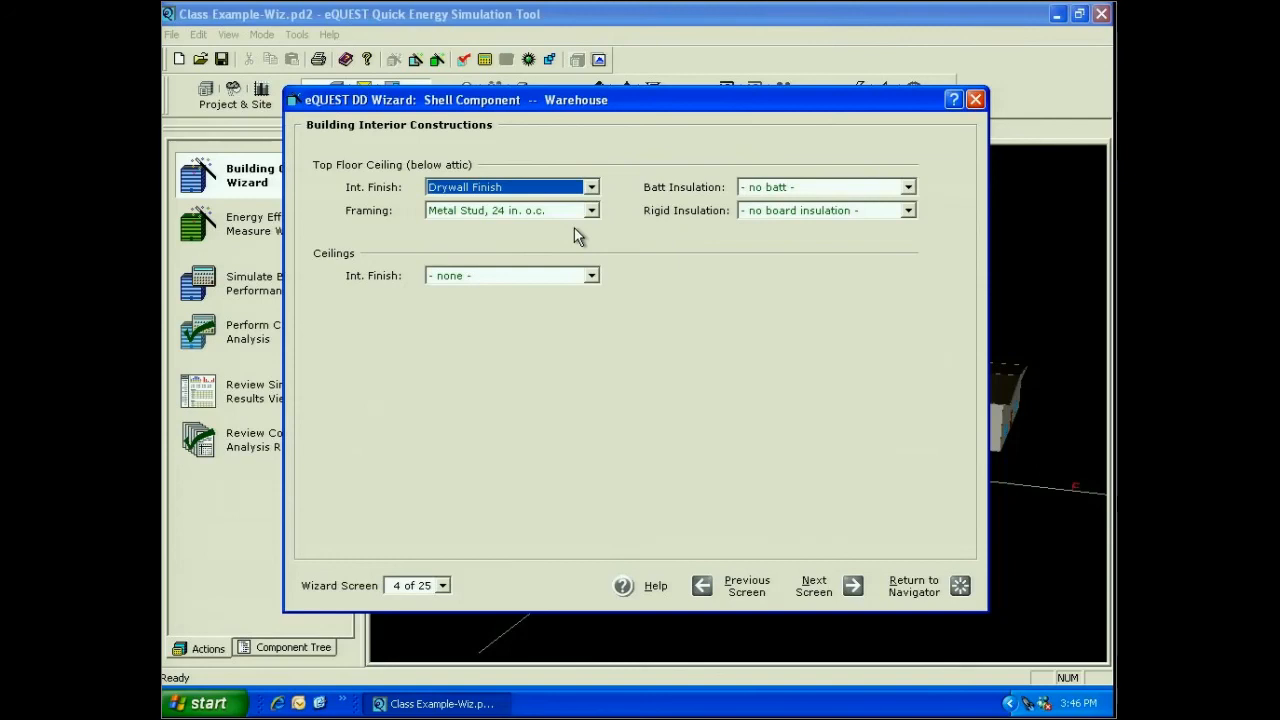
pyautogui.click(592, 211)
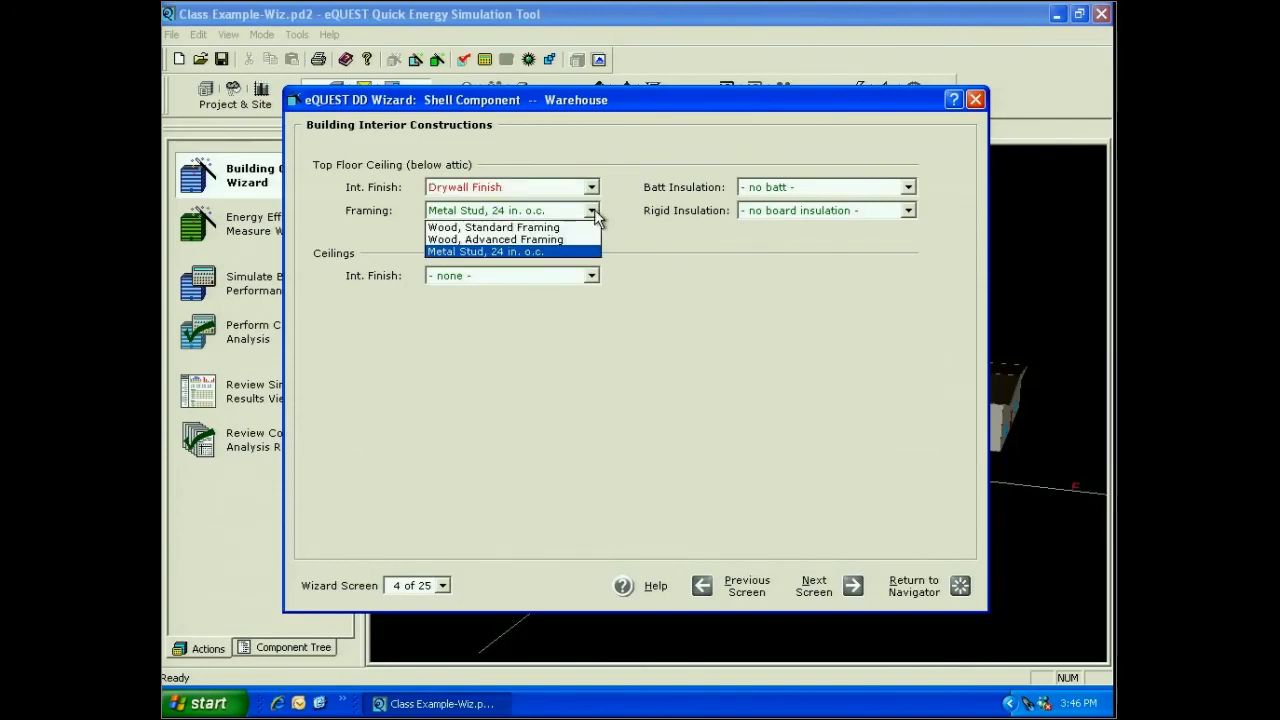
pyautogui.click(591, 212)
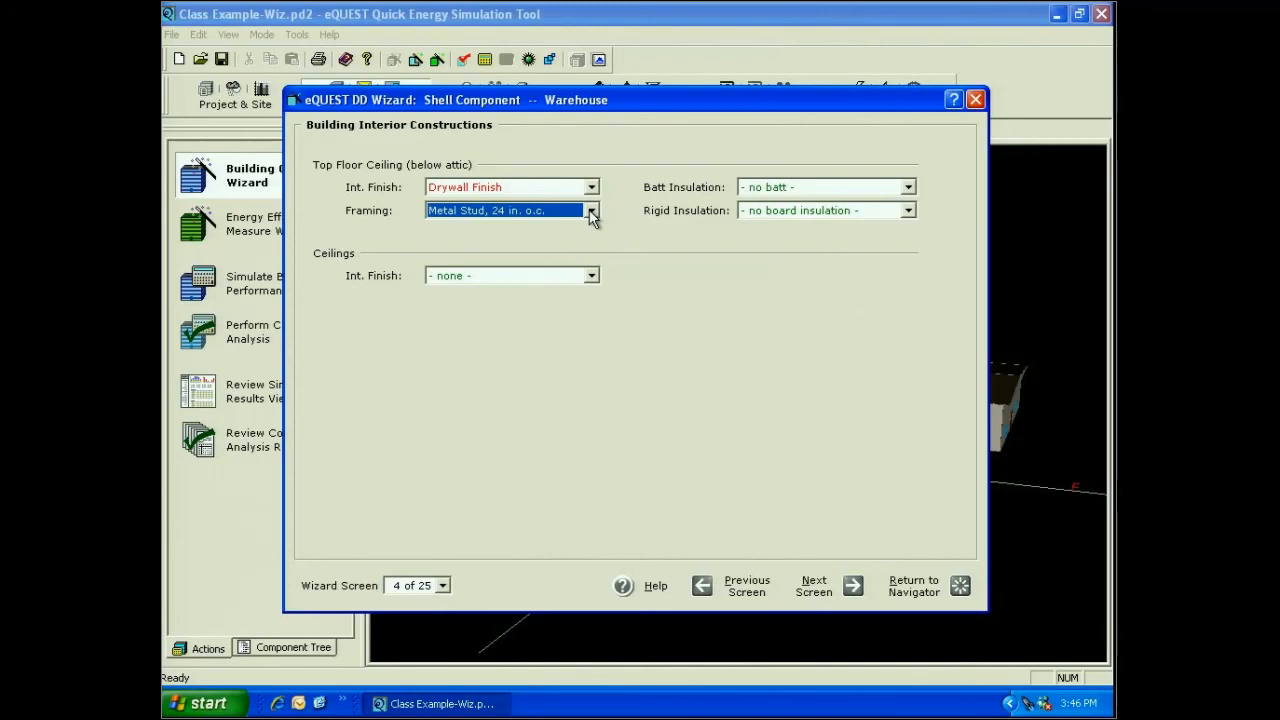
pyautogui.click(592, 276)
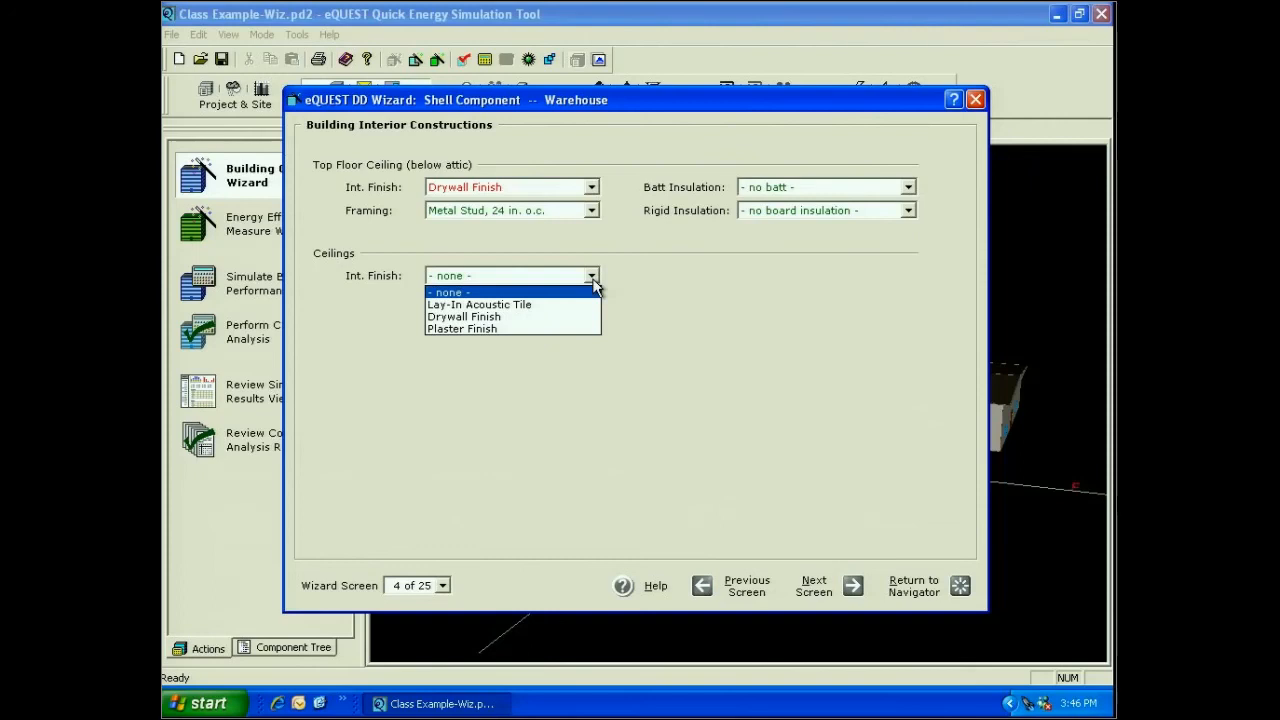
pyautogui.click(592, 280)
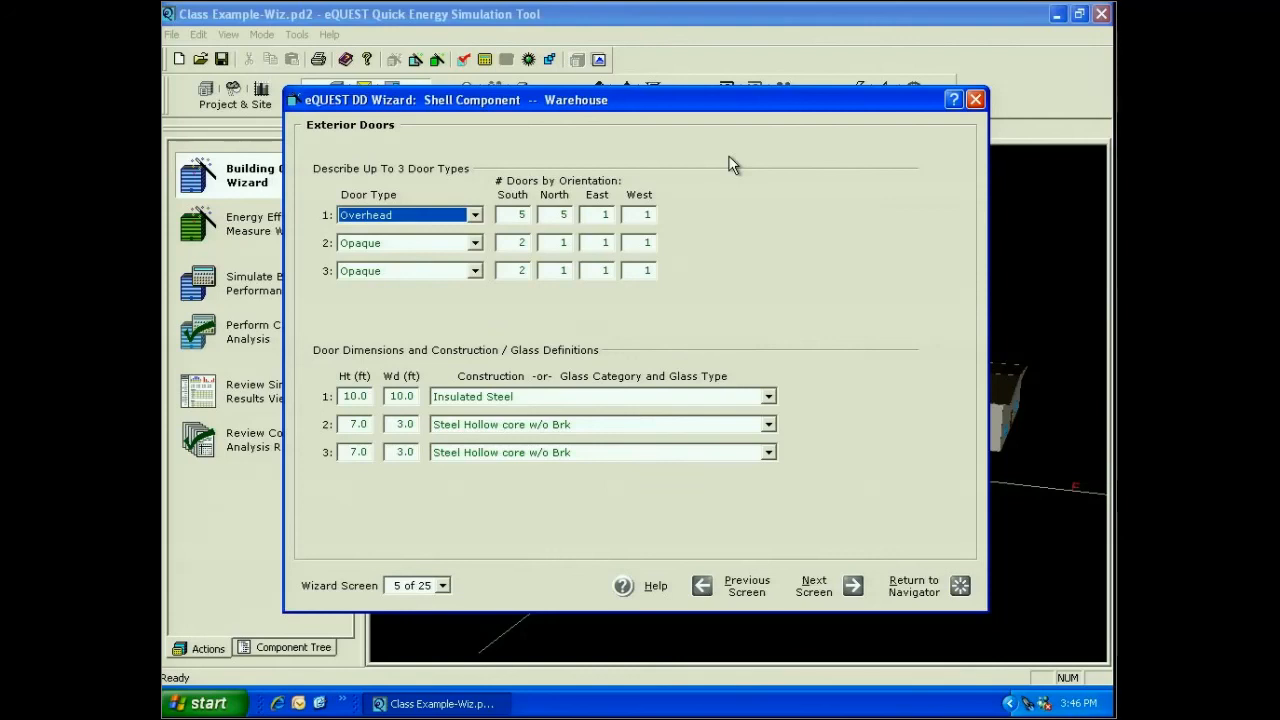
# Step: Remove the third door type and set overhead doors to 0 south and north, and opaque doors to 0 south, east and west
pyautogui.click(475, 271)
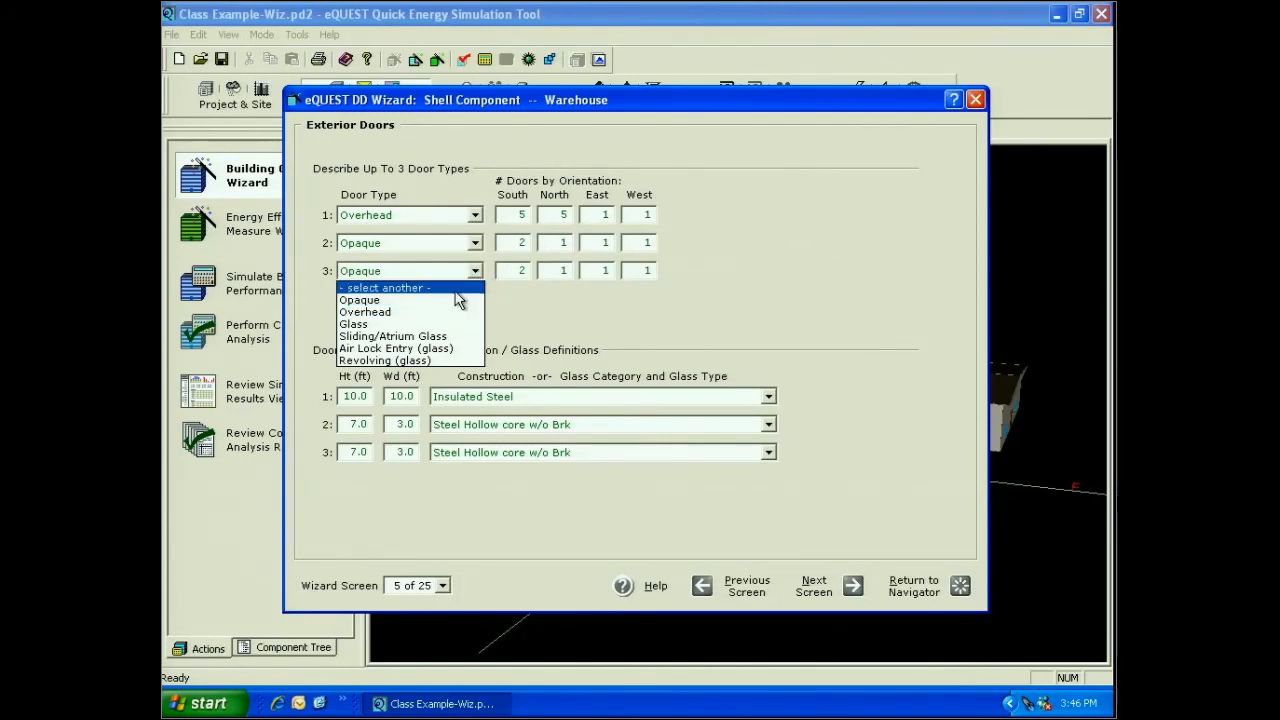
pyautogui.click(456, 290)
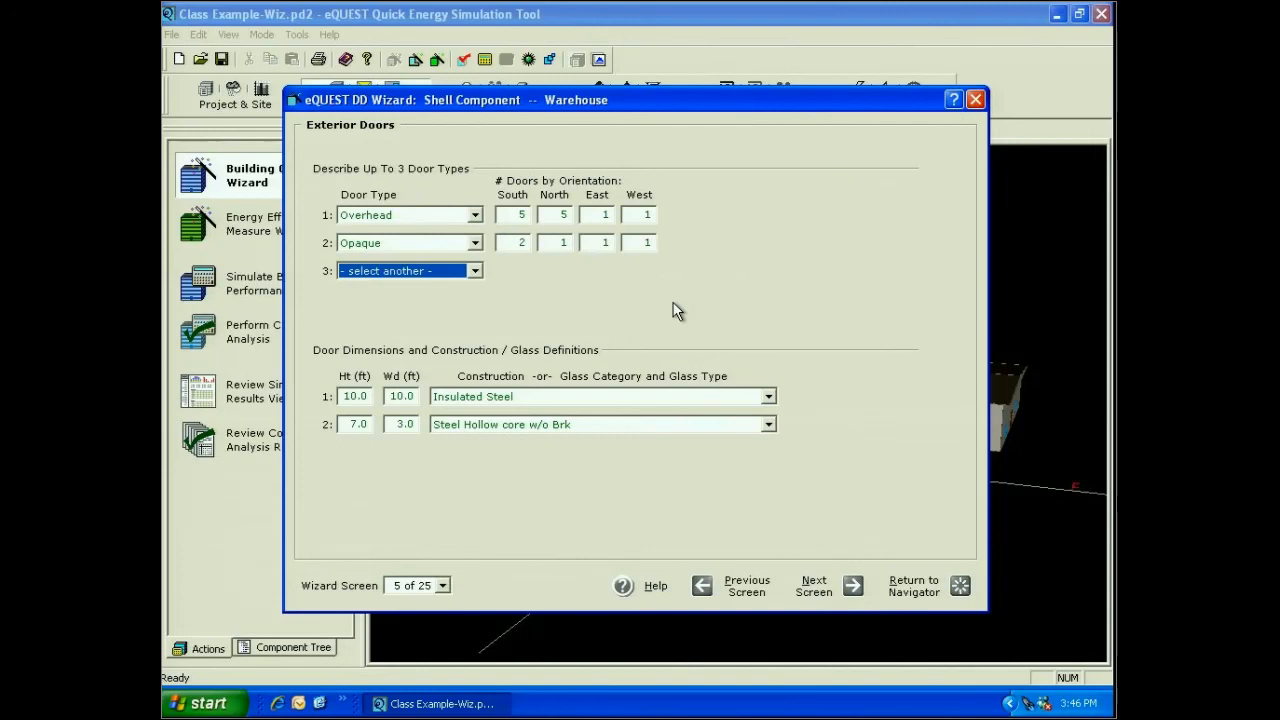
pyautogui.click(566, 215)
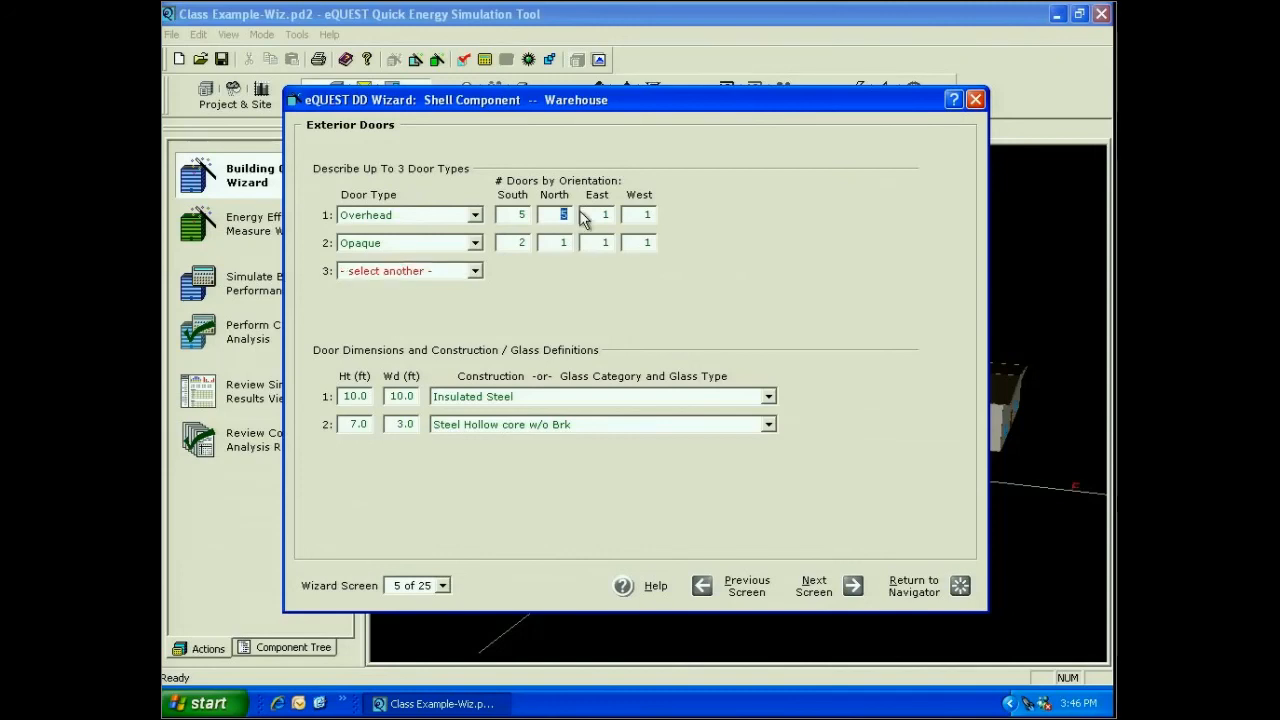
pyautogui.write('0')
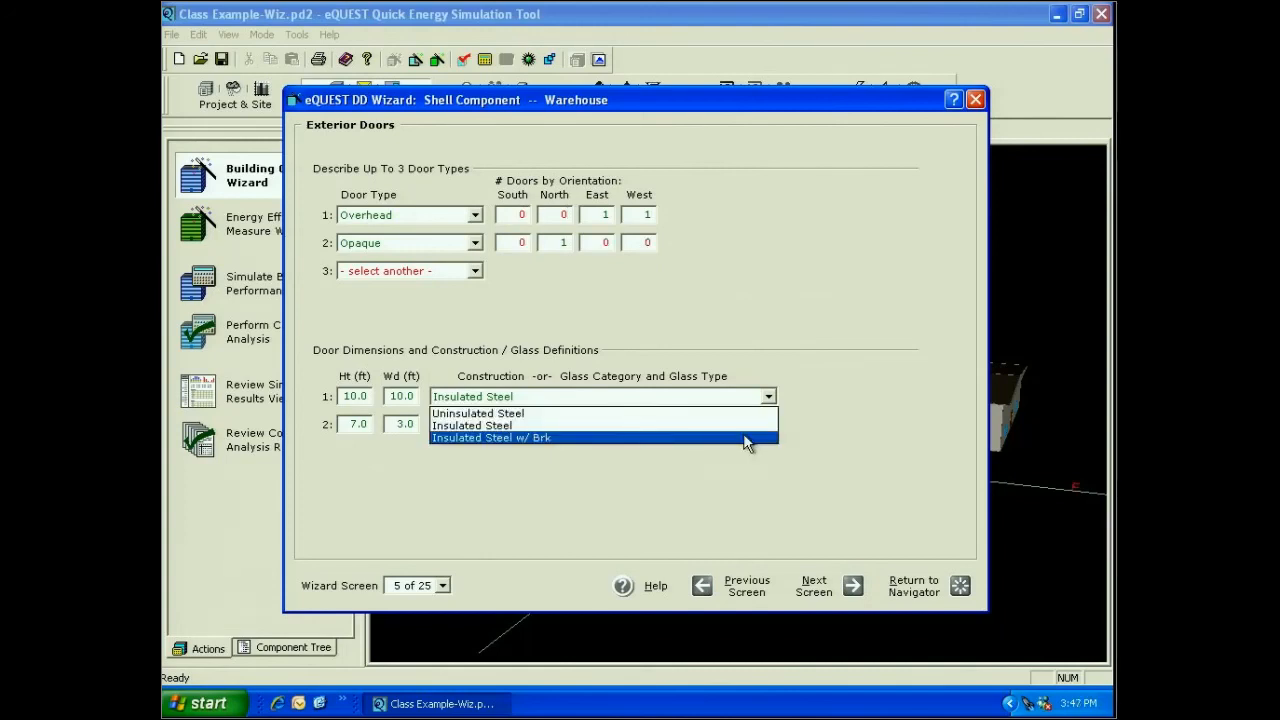
# Step: Set the overhead doors to Insulated Steel w/ Brk and the opaque doors to Steel, Polyurethane core w/ Brk, and continue to the exterior windows
pyautogui.click(743, 437)
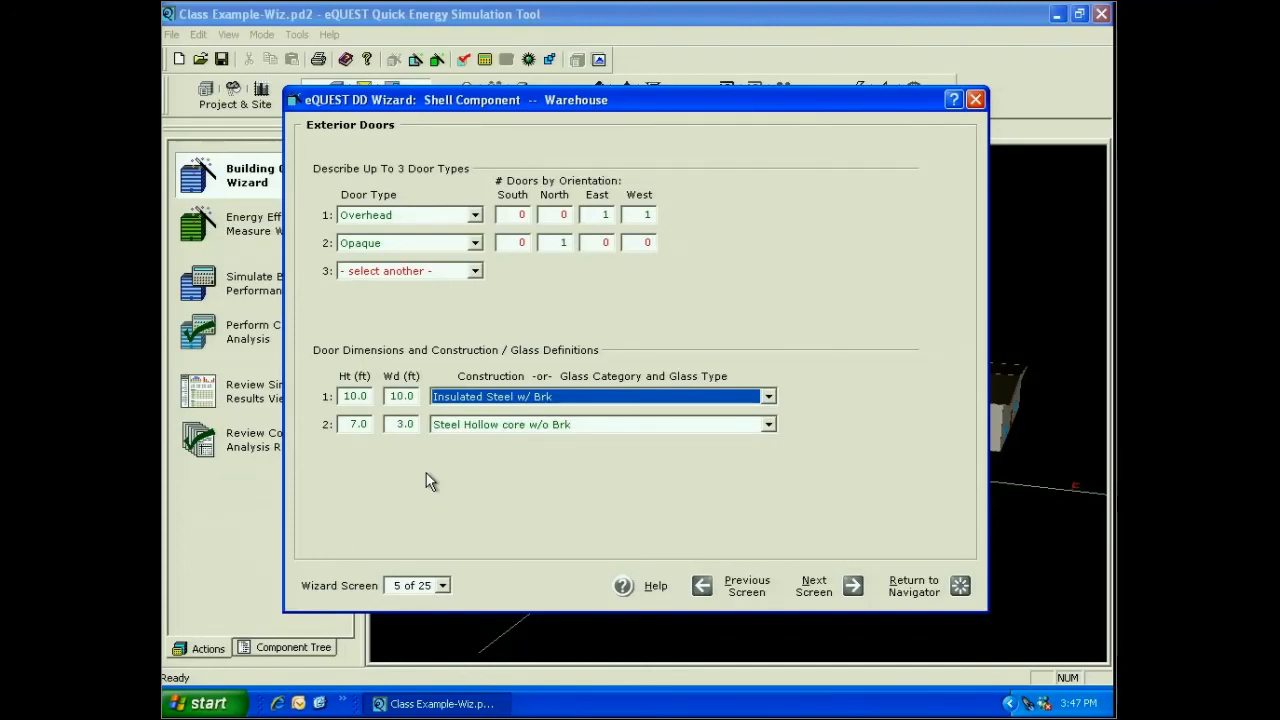
pyautogui.click(768, 425)
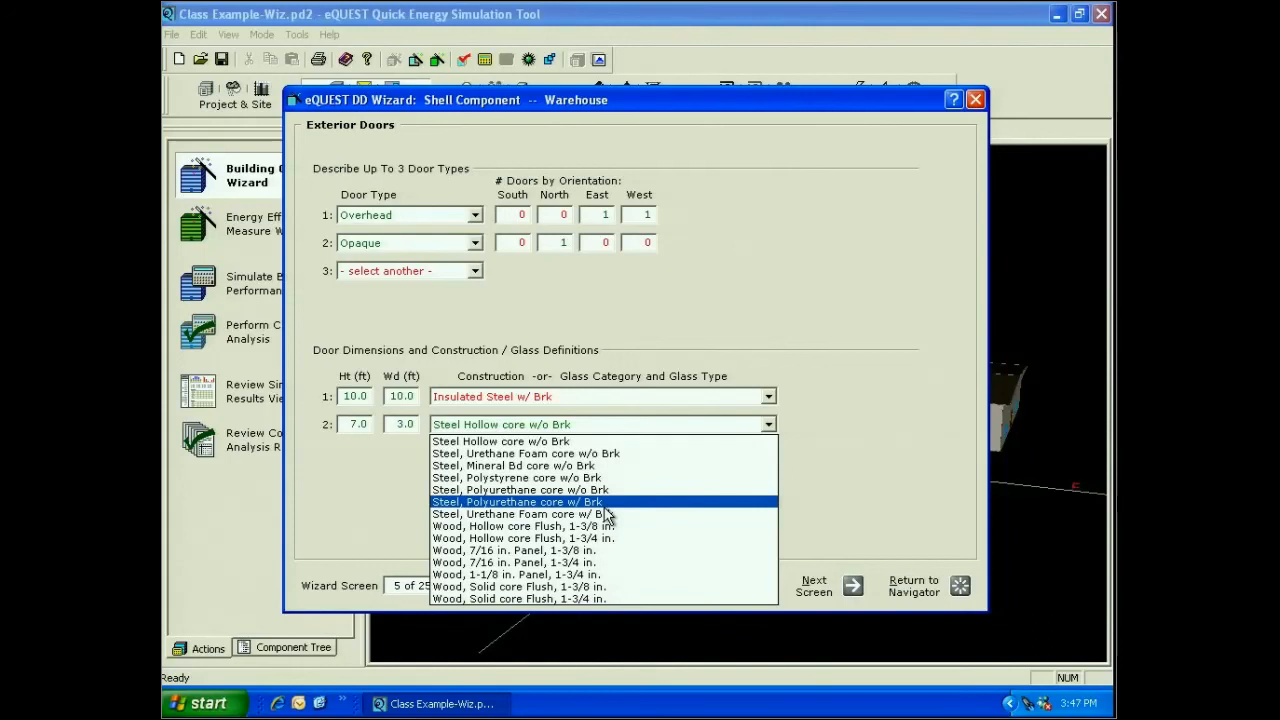
pyautogui.click(605, 504)
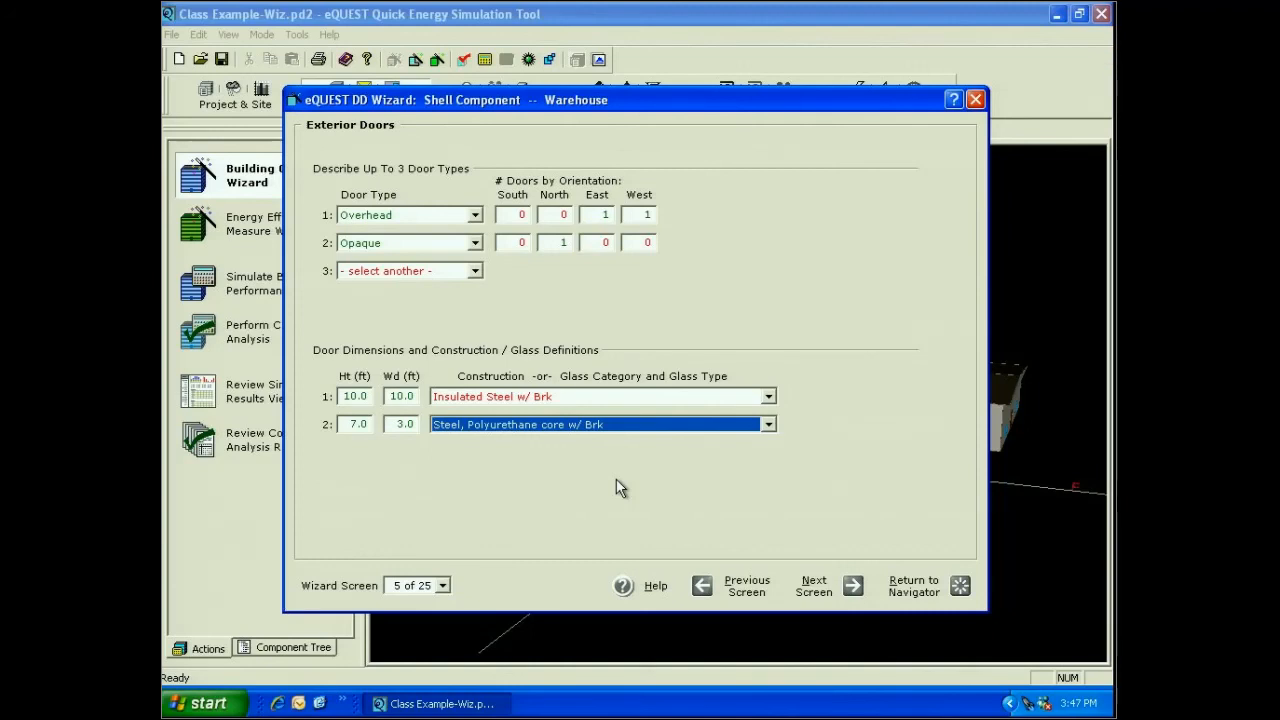
pyautogui.click(830, 588)
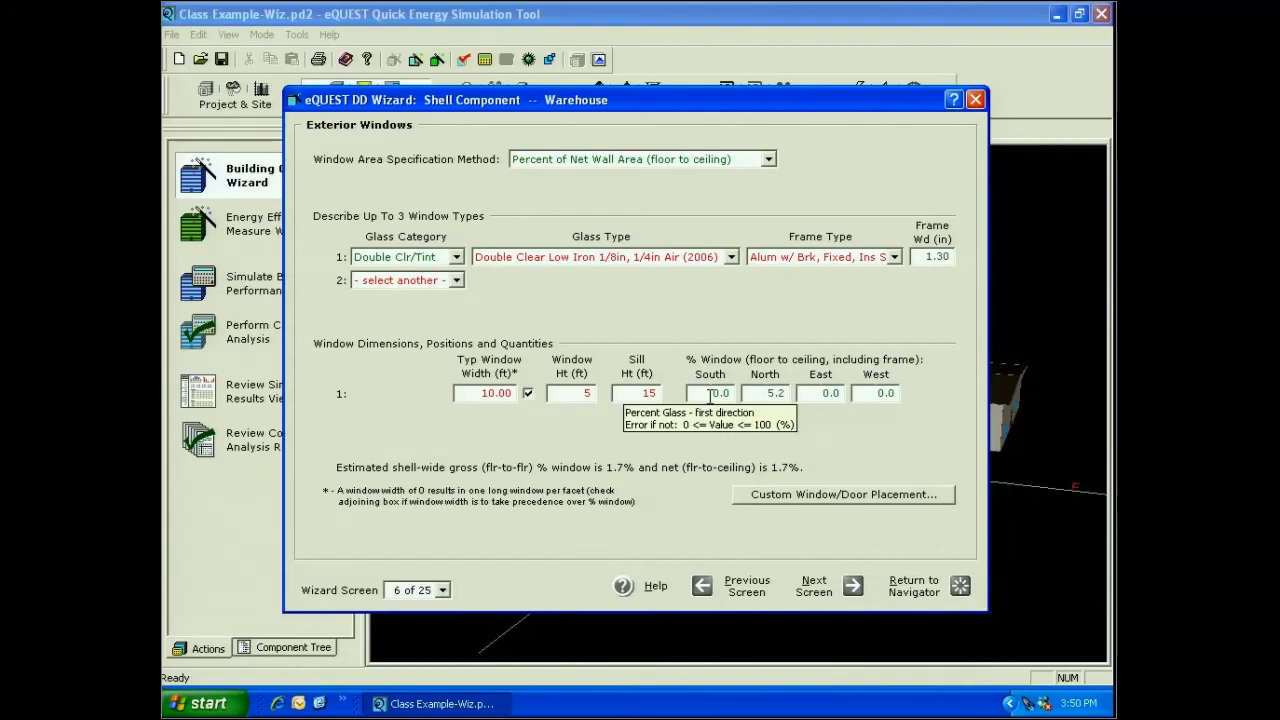
# Step: Set the window percentages to 5% south and 10% north, east and west, and view the updated building in 3-D from several sides
pyautogui.click(710, 394)
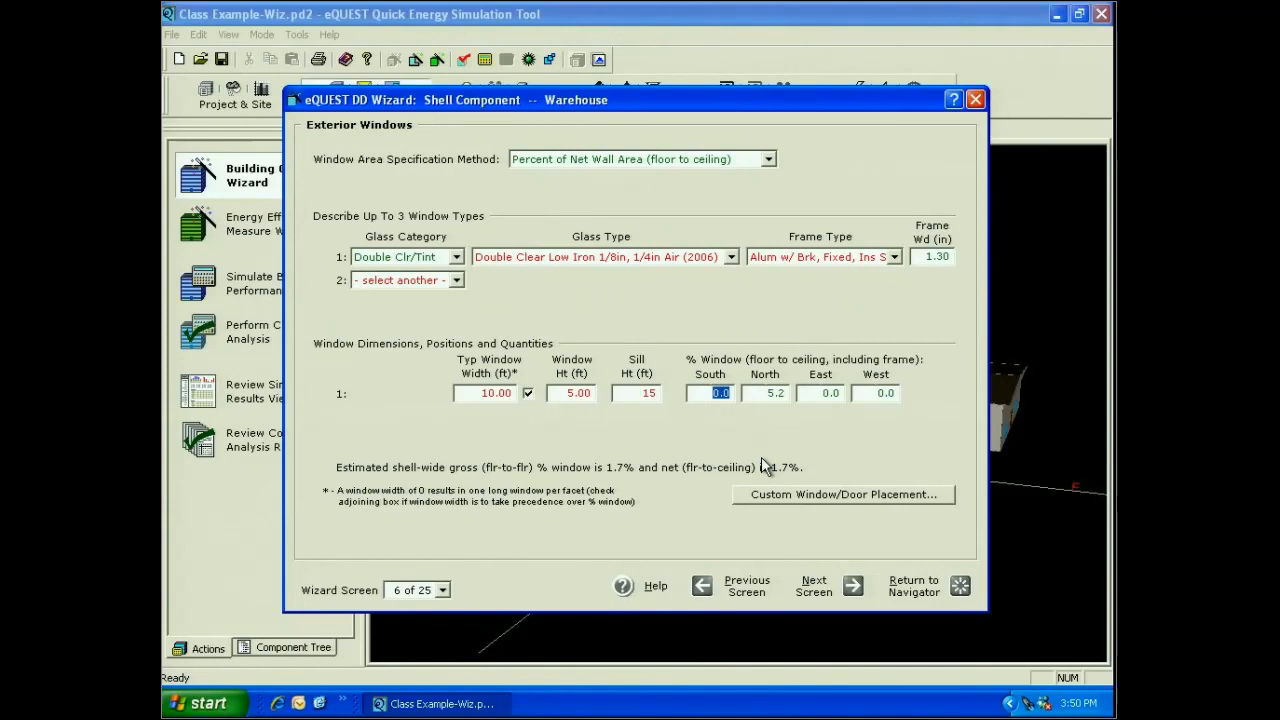
pyautogui.click(908, 580)
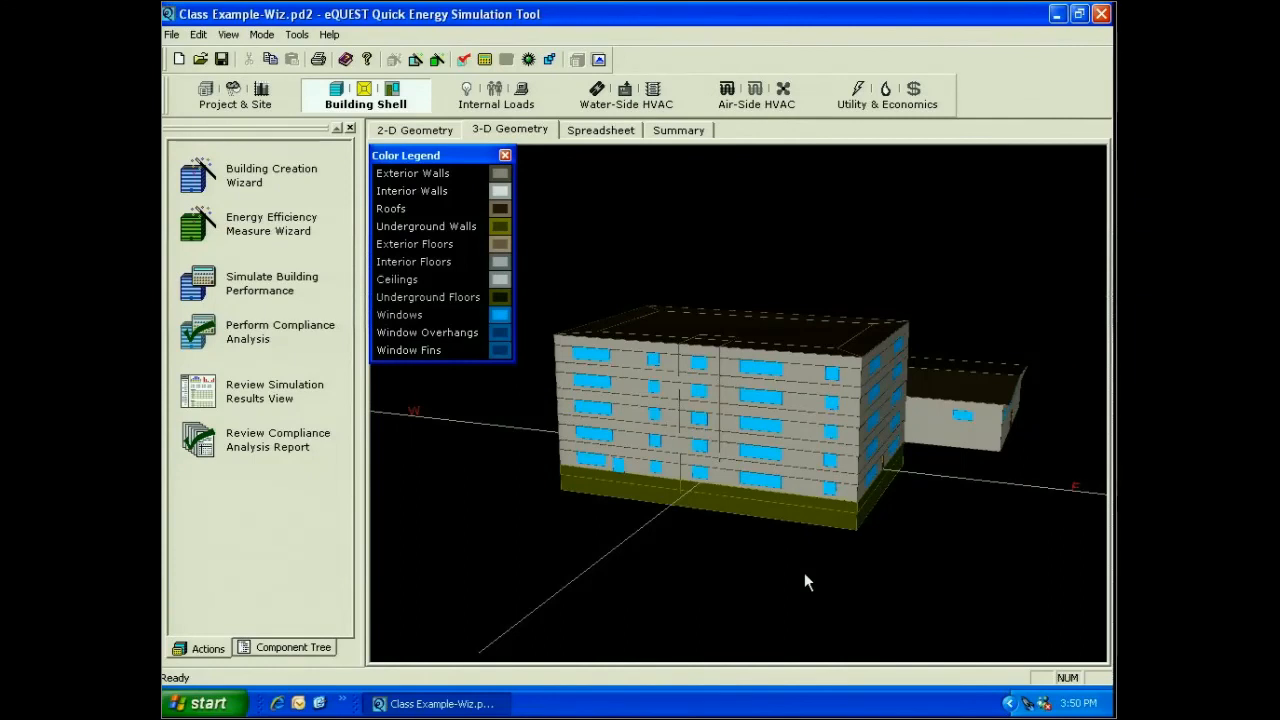
pyautogui.moveTo(804, 582); pyautogui.dragTo(853, 526)
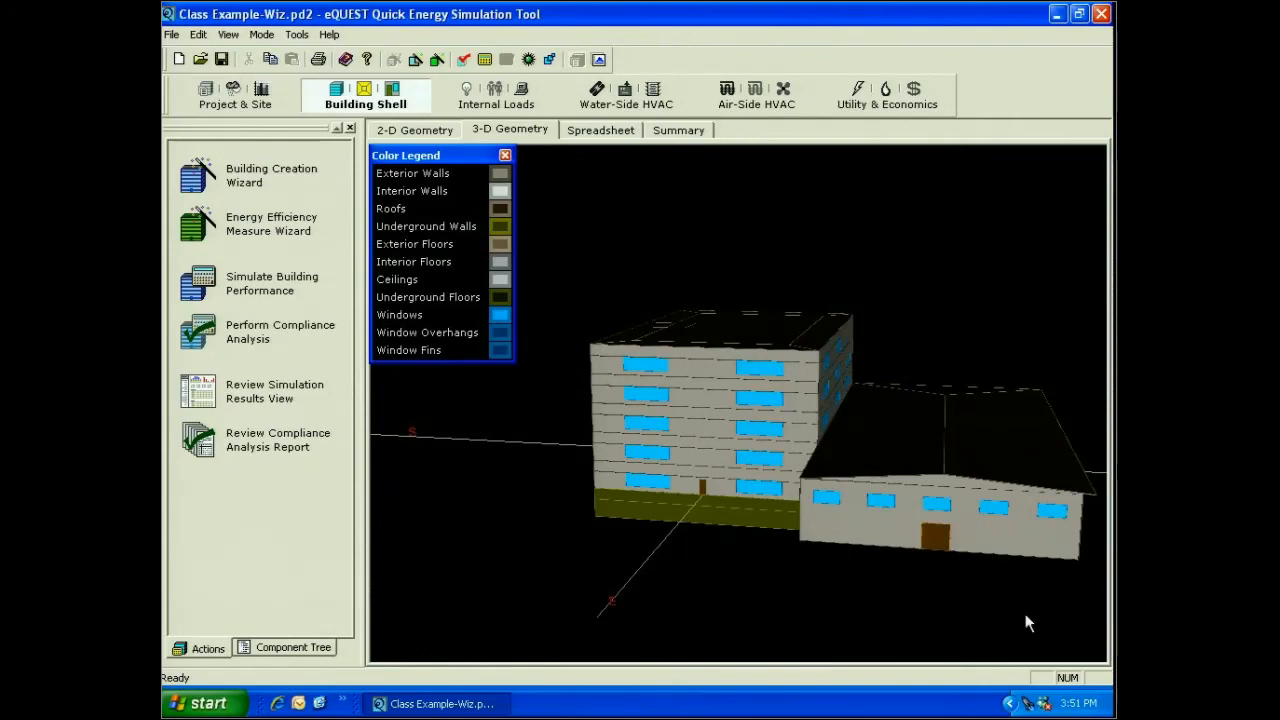
pyautogui.moveTo(1027, 623); pyautogui.dragTo(838, 584)
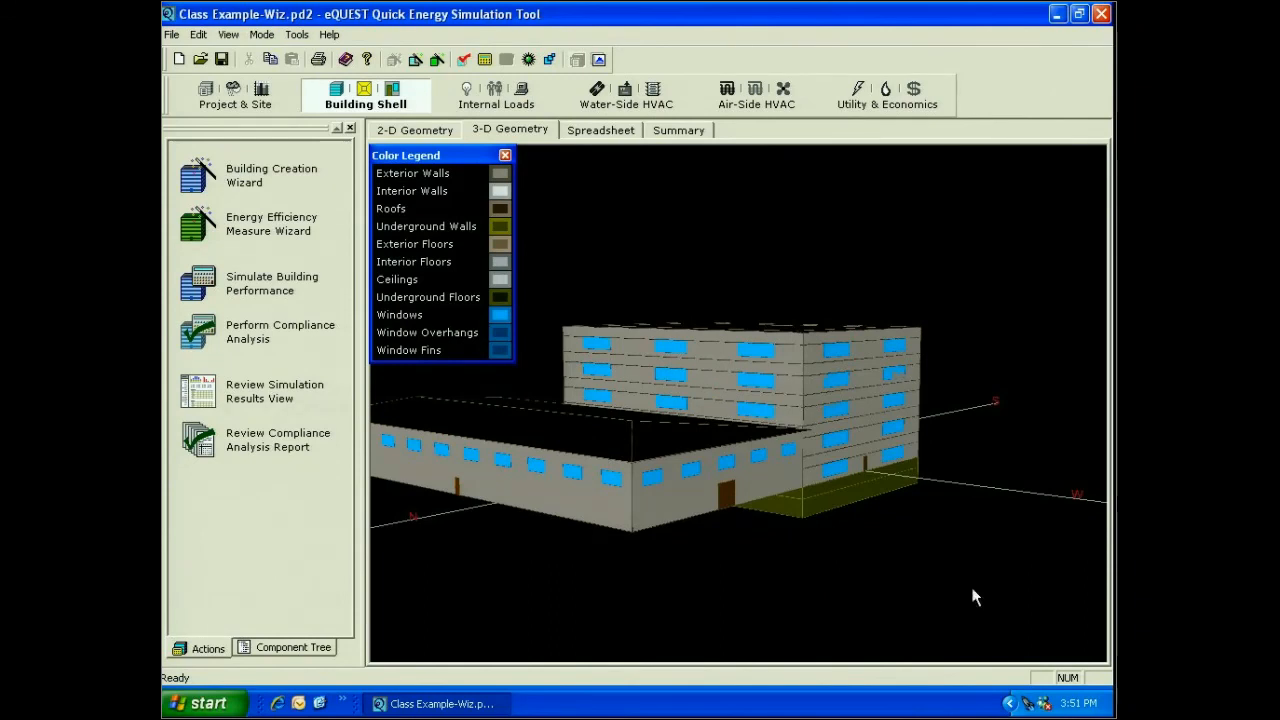
# Step: Save the project, re-enter the Building Creation Wizard and open the Warehouse shell's Building Footprint screen
pyautogui.click(243, 185)
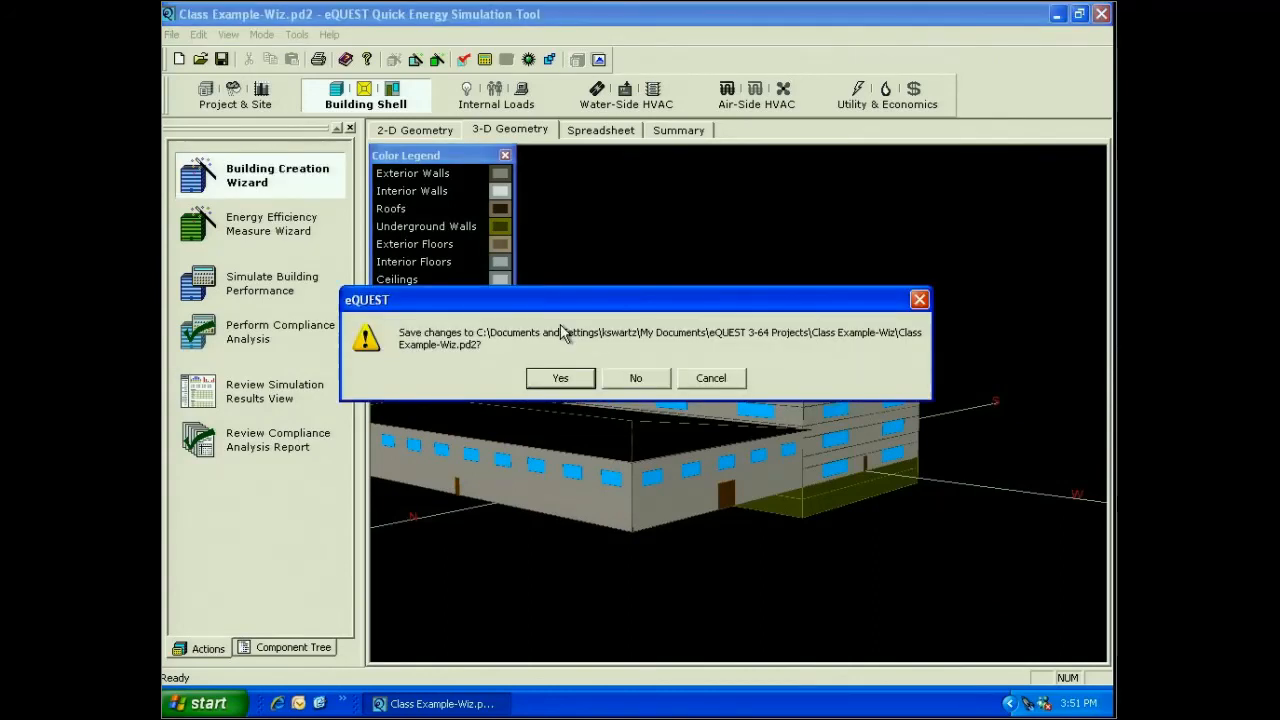
pyautogui.click(561, 378)
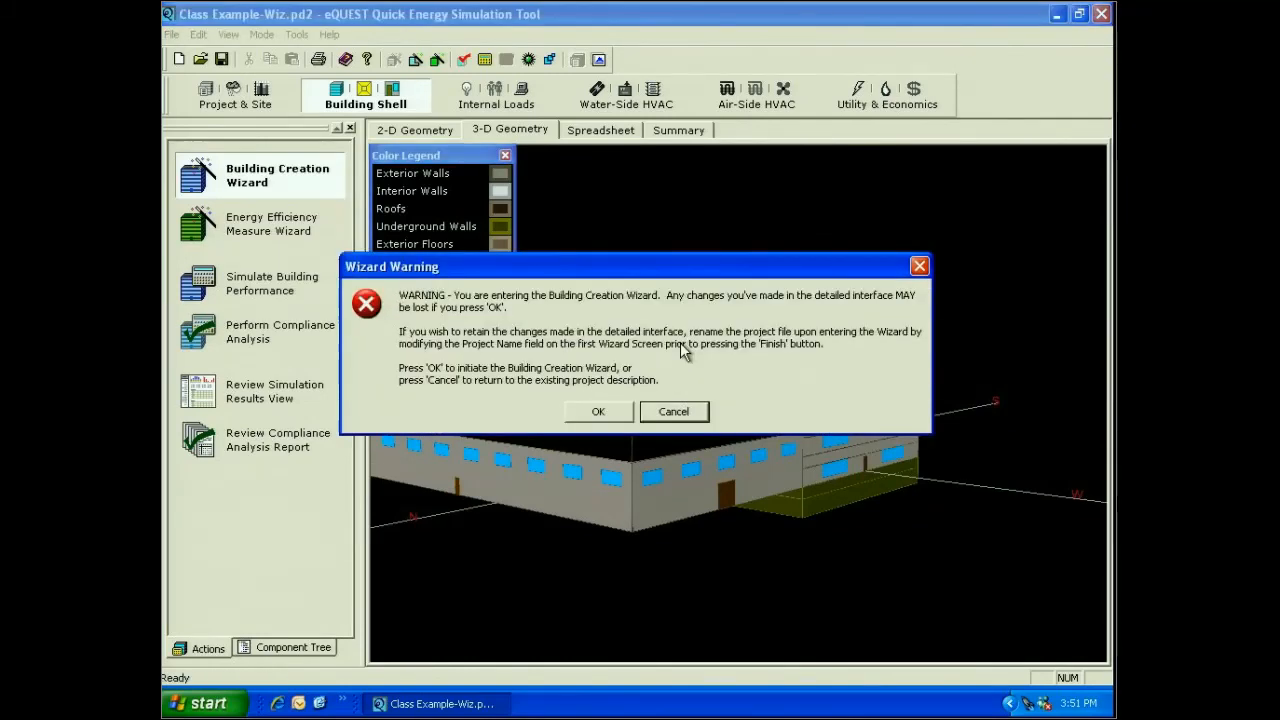
pyautogui.press('Return')
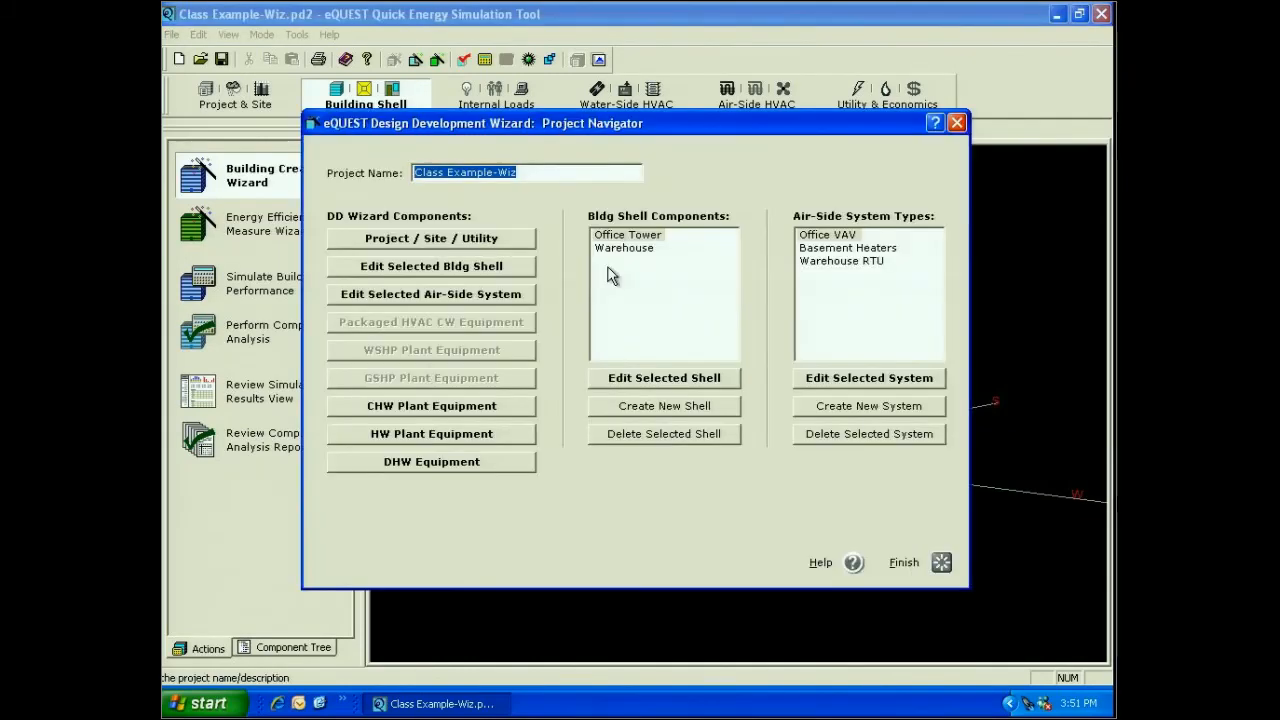
pyautogui.doubleClick(612, 276)
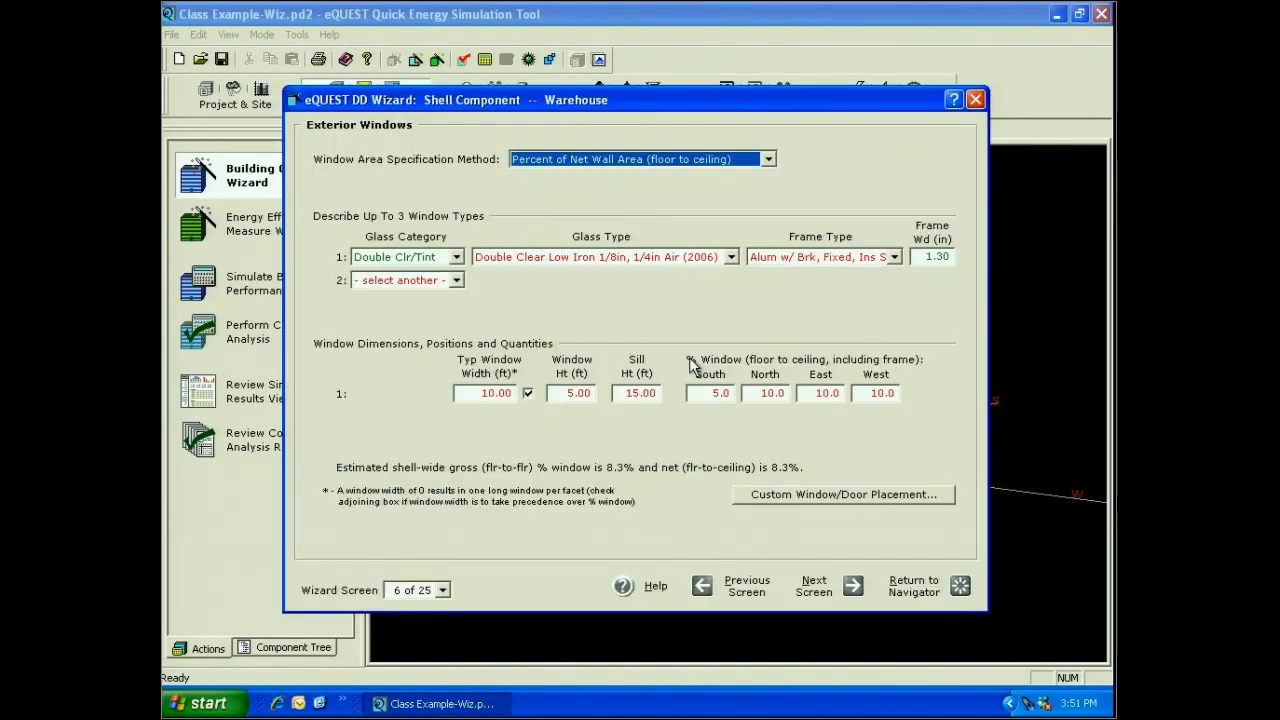
pyautogui.click(443, 590)
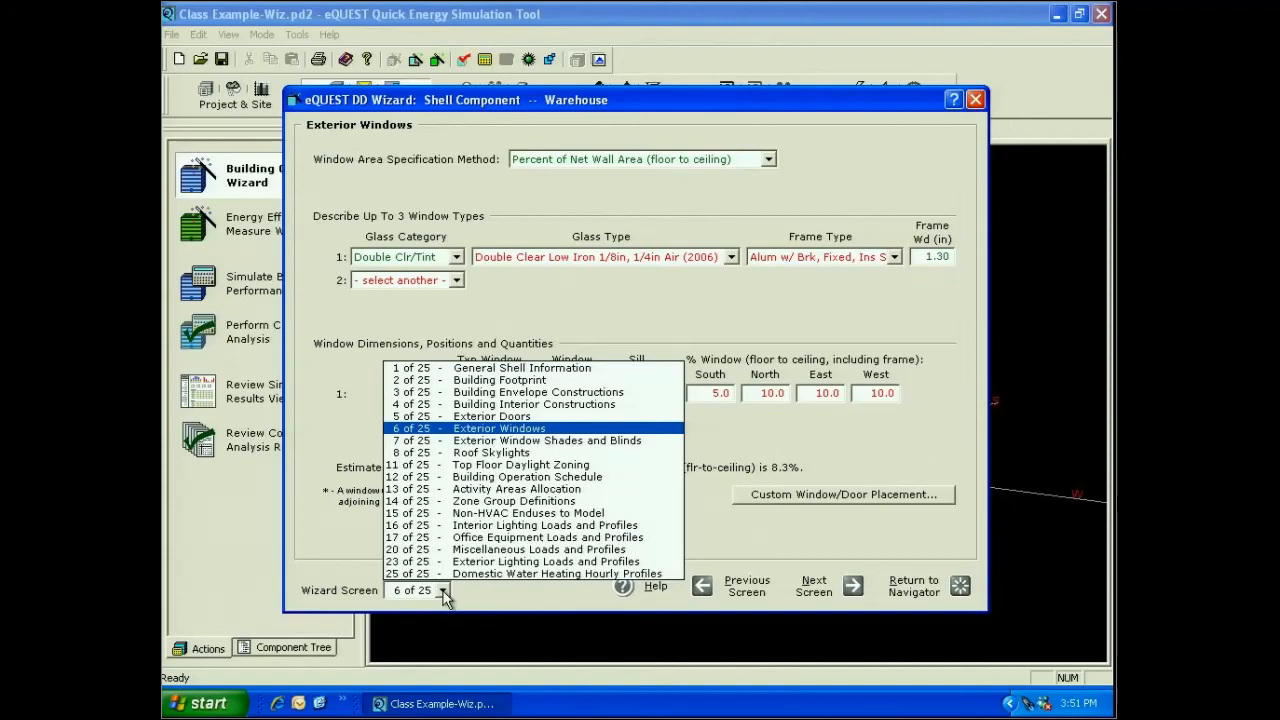
pyautogui.click(499, 380)
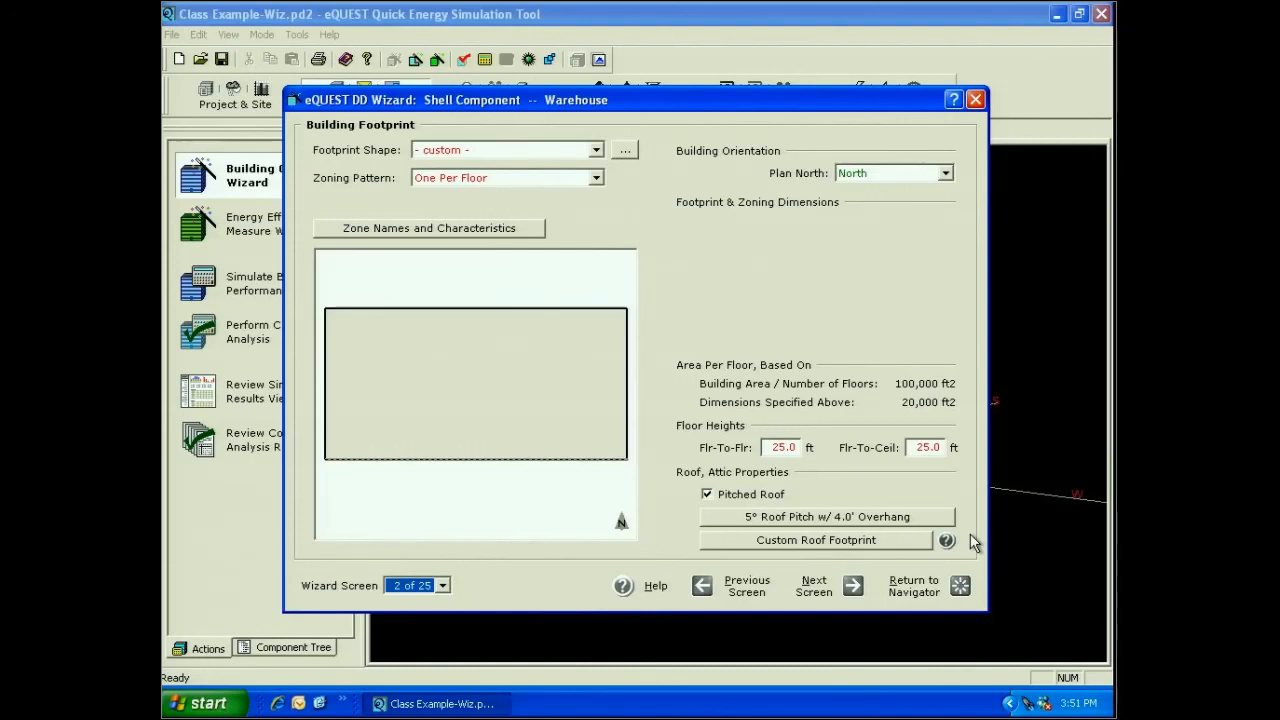
# Step: Turn off the Warehouse shell's pitched roof and advance through the wizard to the Roof Skylights screen
pyautogui.click(708, 495)
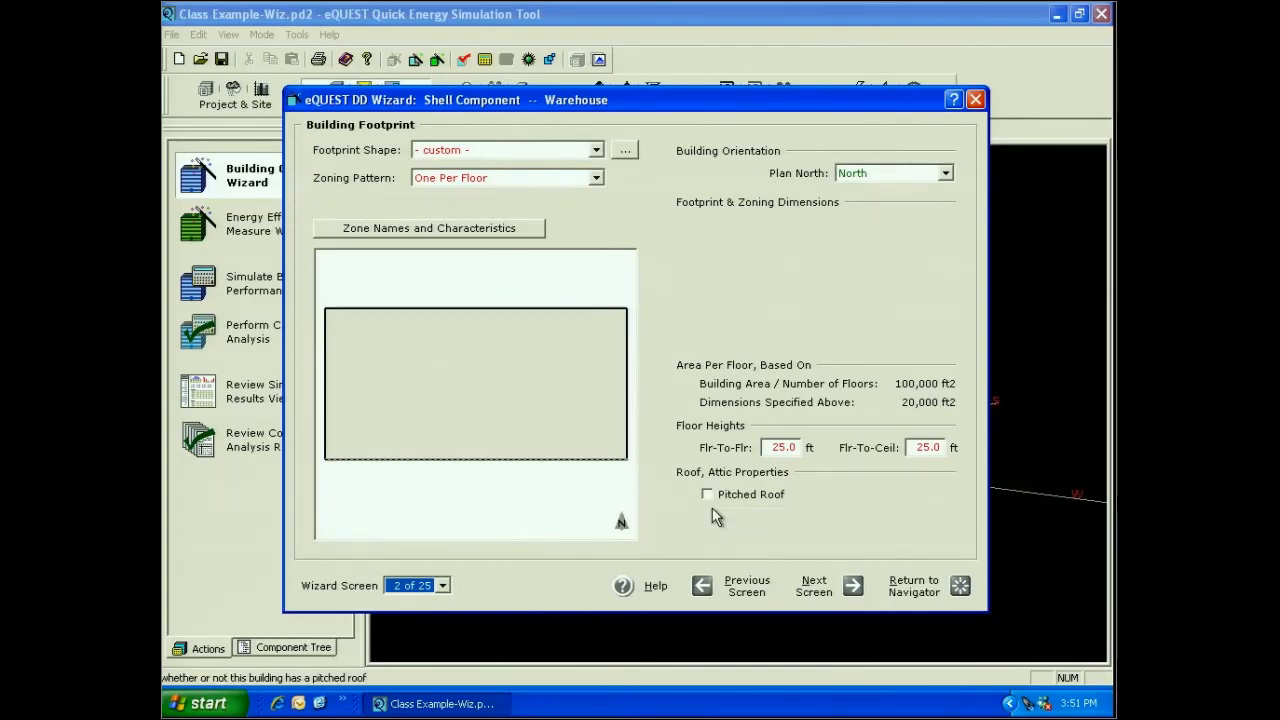
pyautogui.click(822, 587)
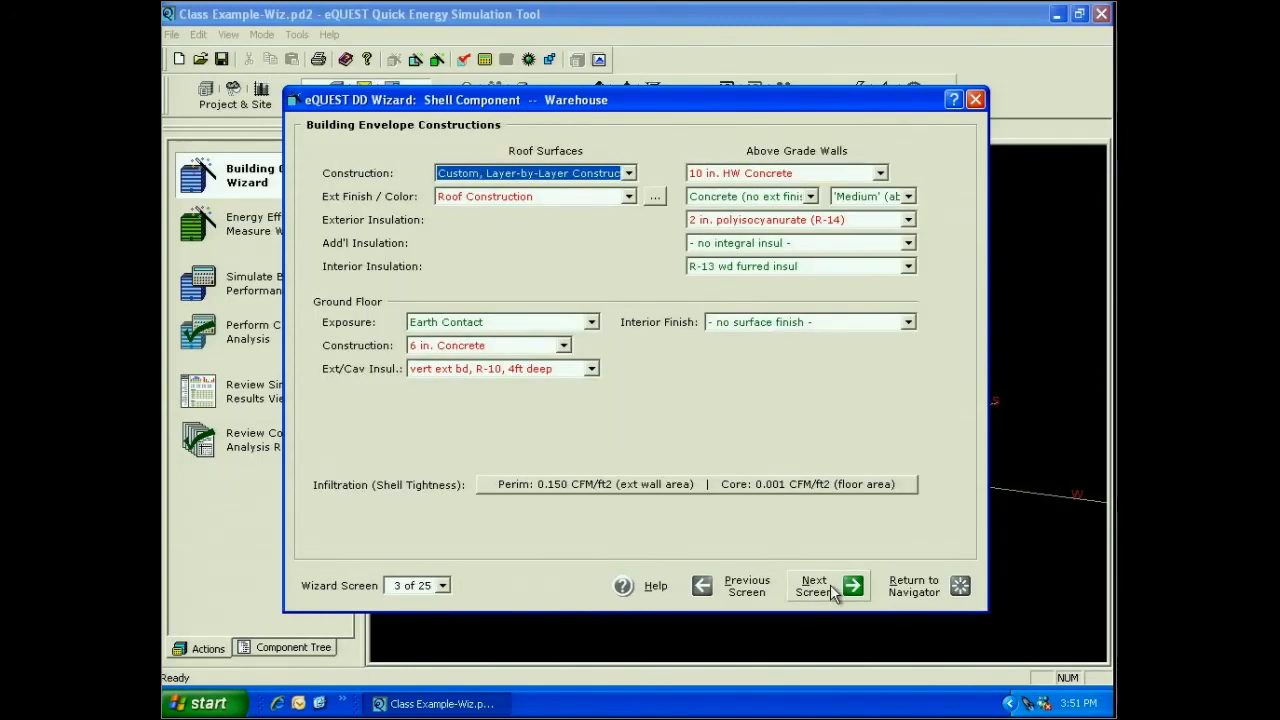
pyautogui.click(830, 585)
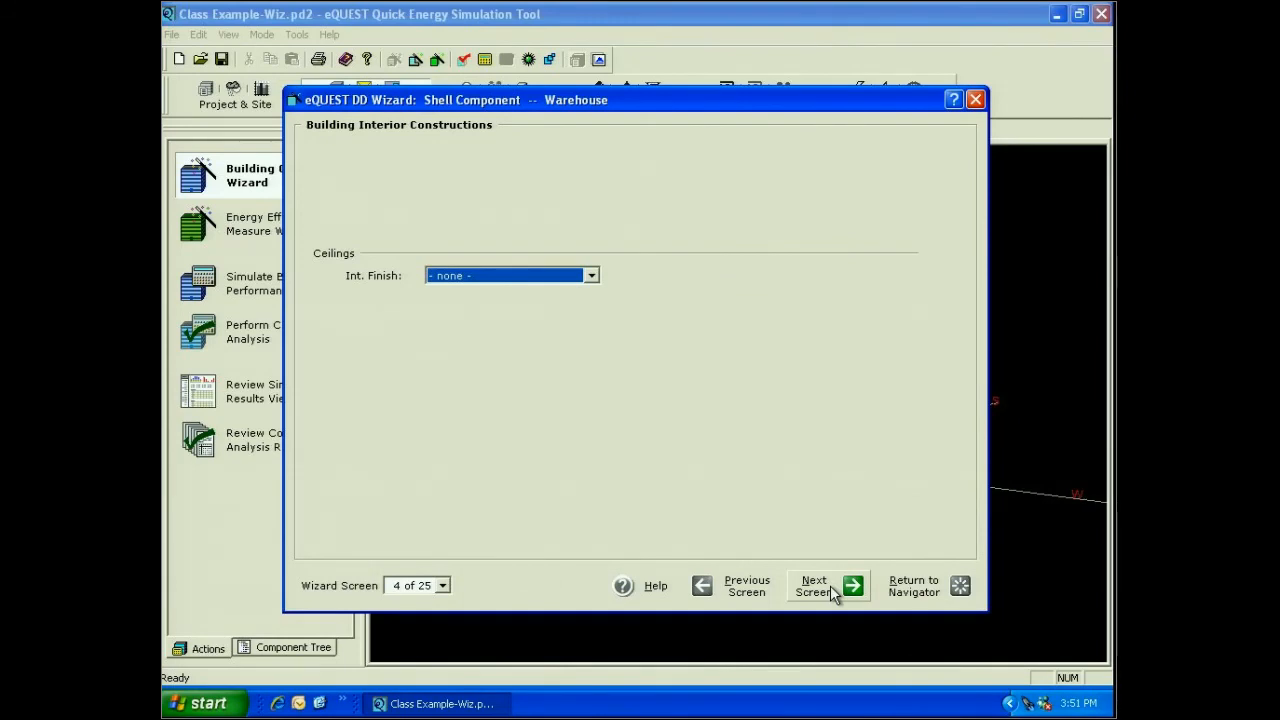
pyautogui.click(830, 585)
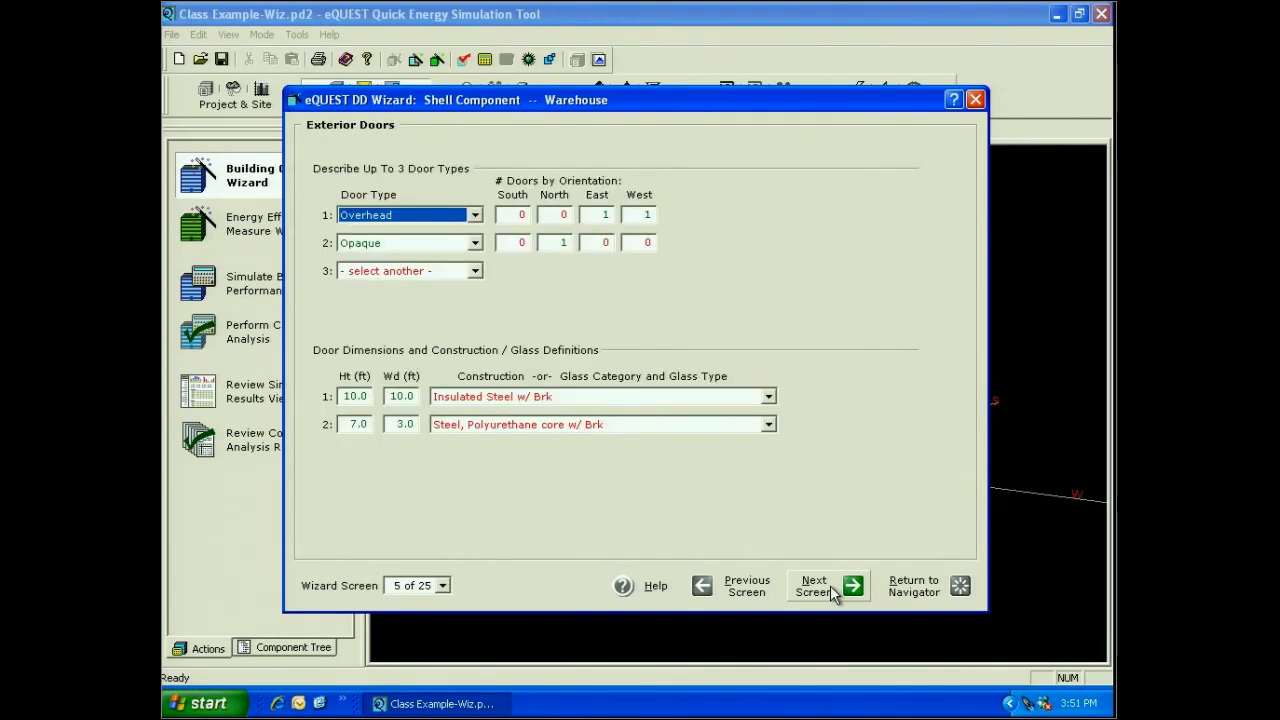
pyautogui.click(830, 587)
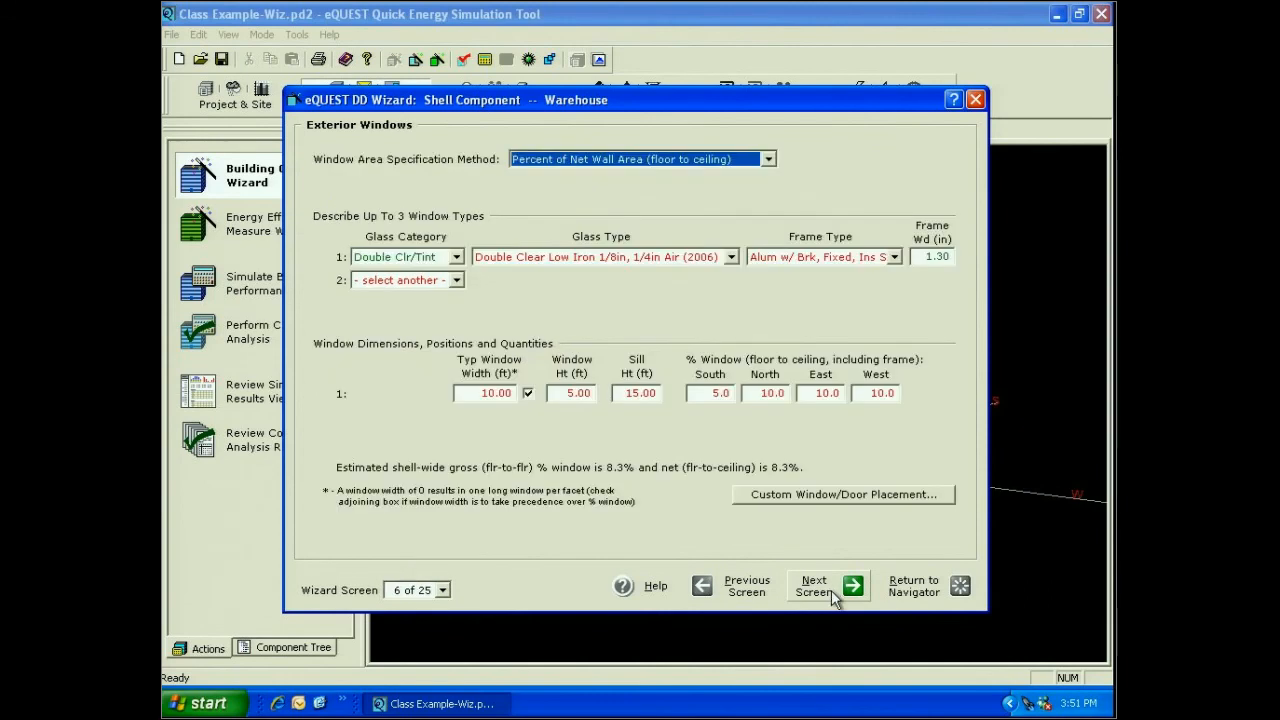
pyautogui.click(831, 589)
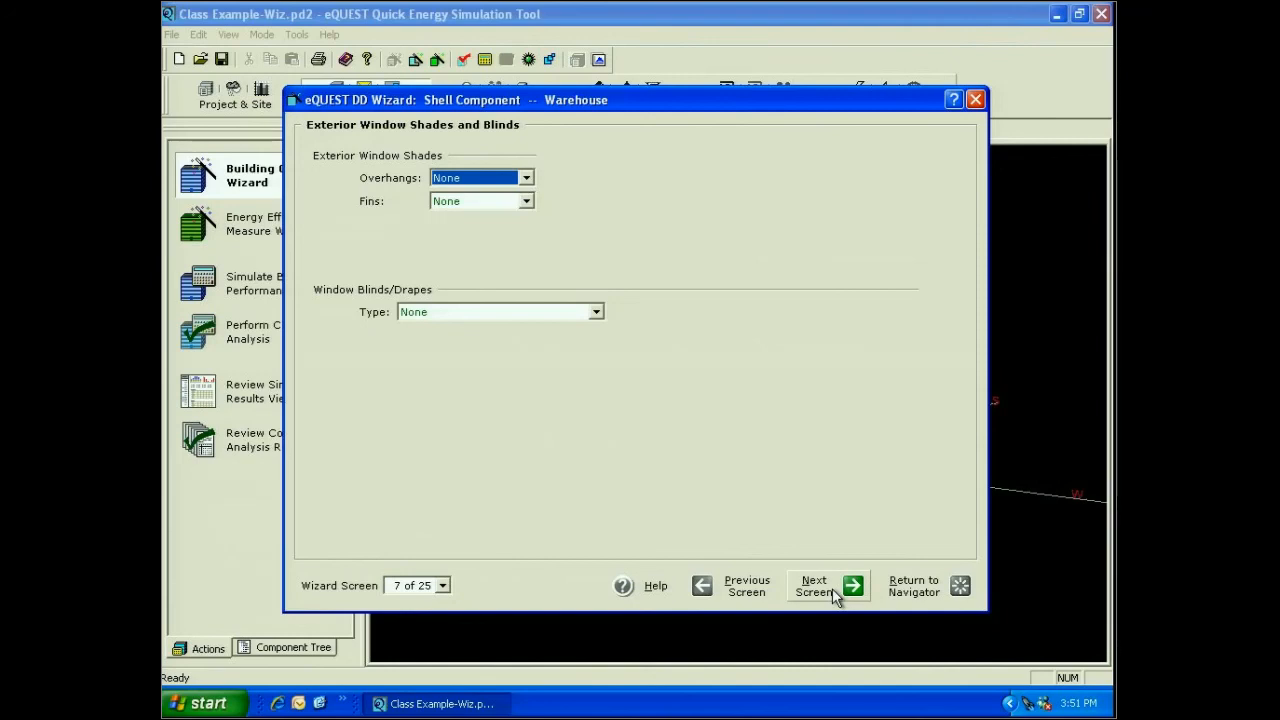
pyautogui.click(832, 588)
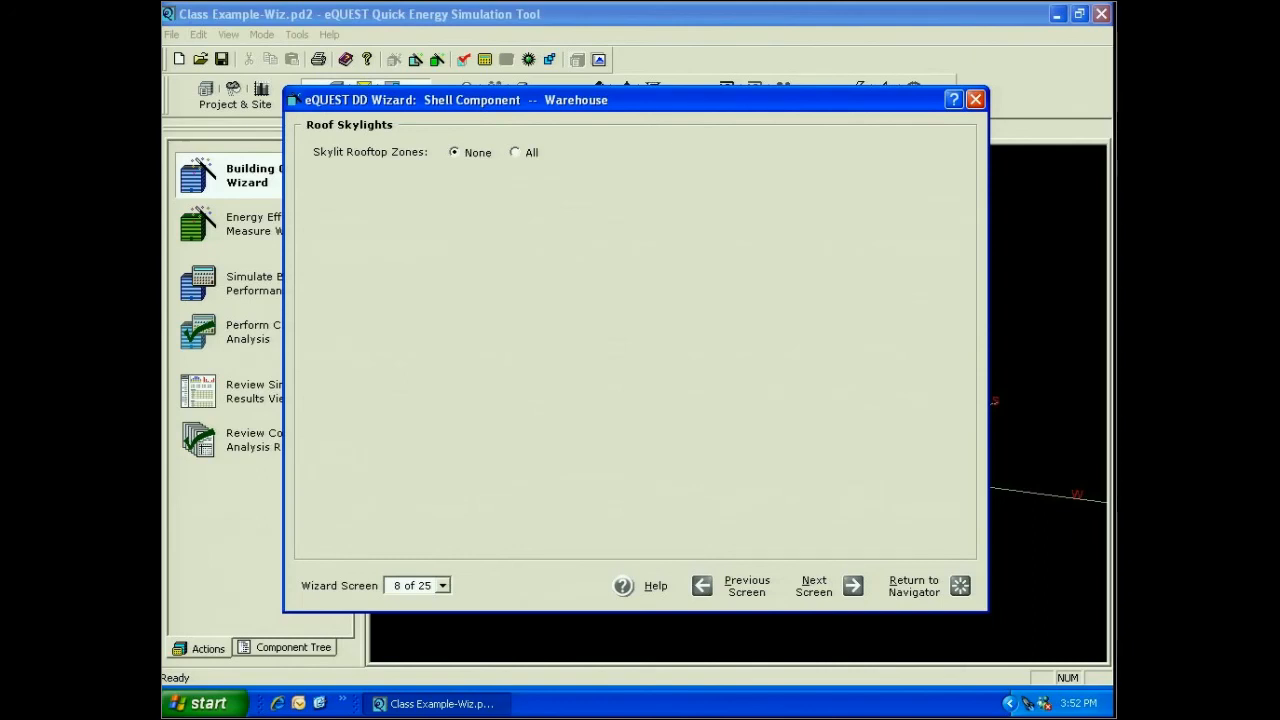
# Step: Add skylights to all rooftop zones with 4% coverage and set the skylight configuration to specify properties
pyautogui.click(516, 152)
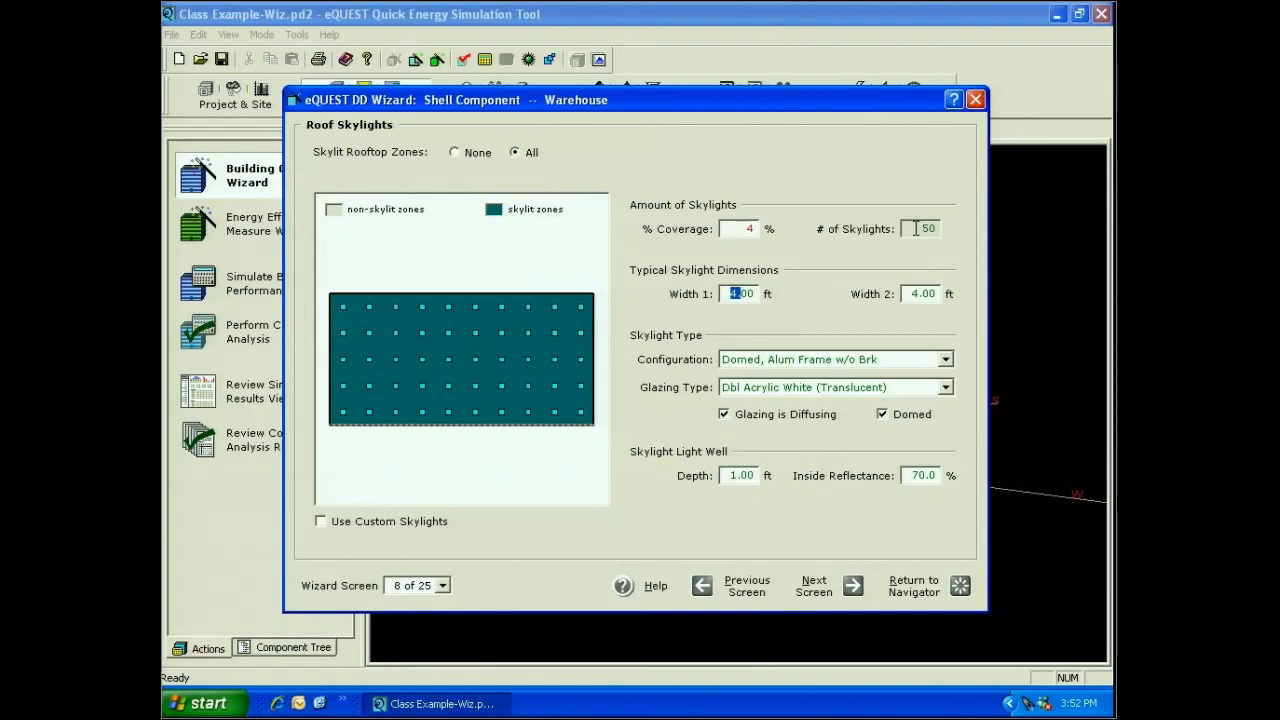
pyautogui.click(945, 359)
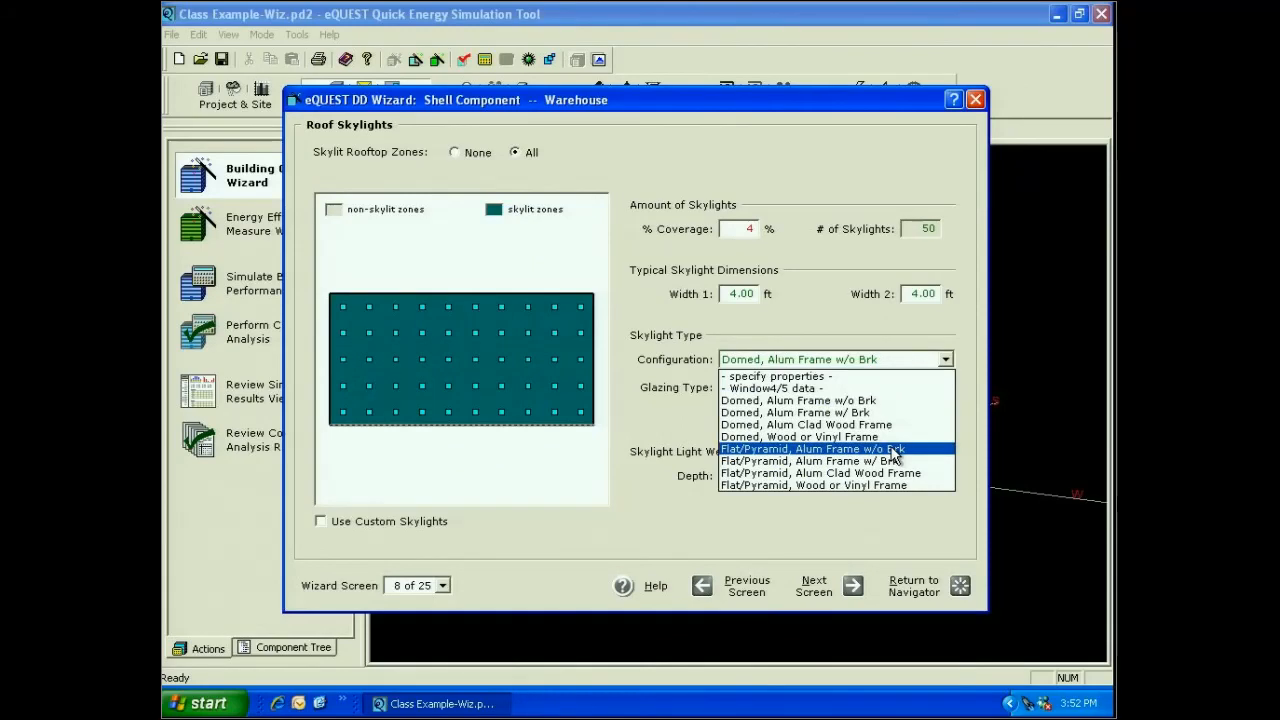
pyautogui.click(812, 377)
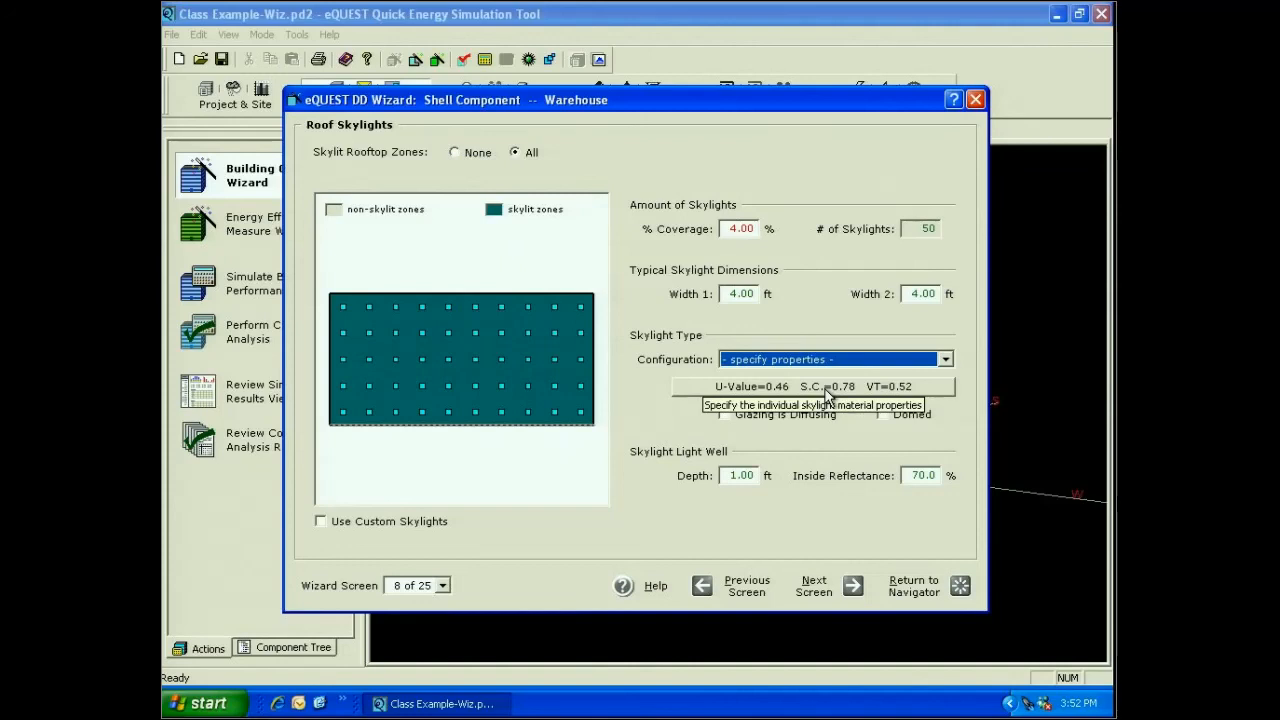
# Step: Set the skylight U-value to 0.90 and shading coefficient to 0.71, with diffusing, domed glazing and a 2 ft light well depth
pyautogui.click(827, 390)
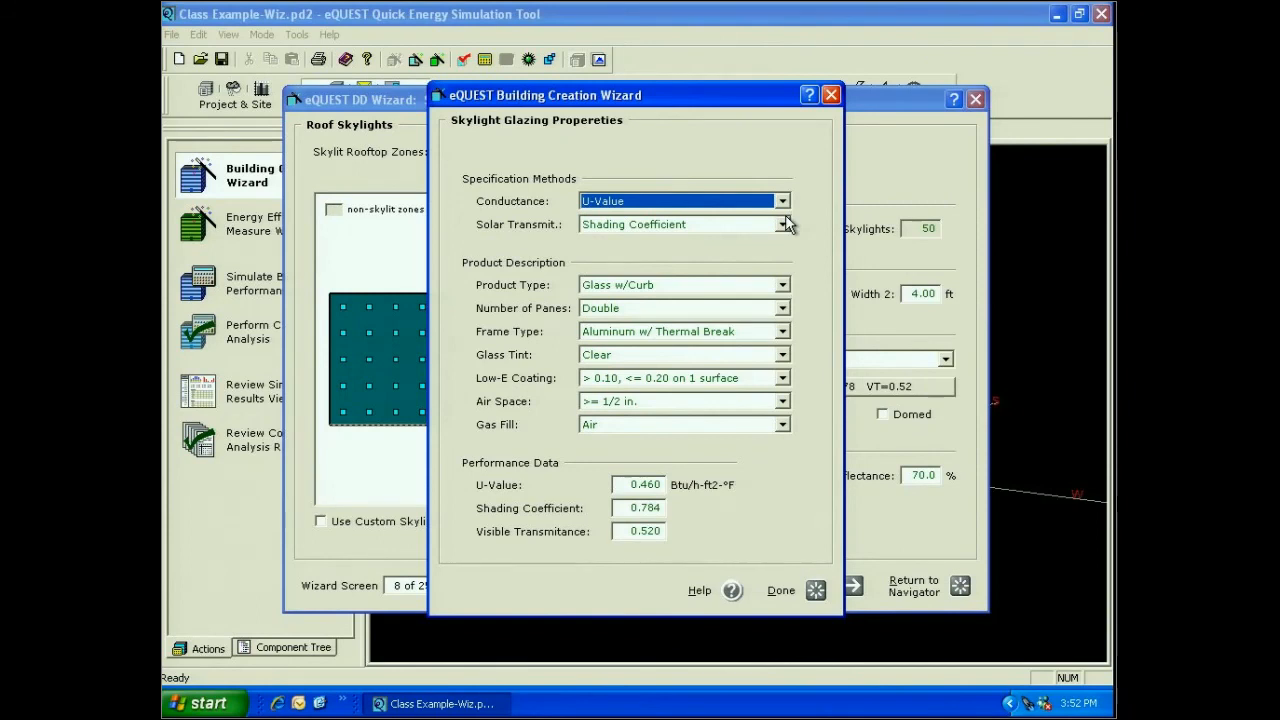
pyautogui.click(783, 202)
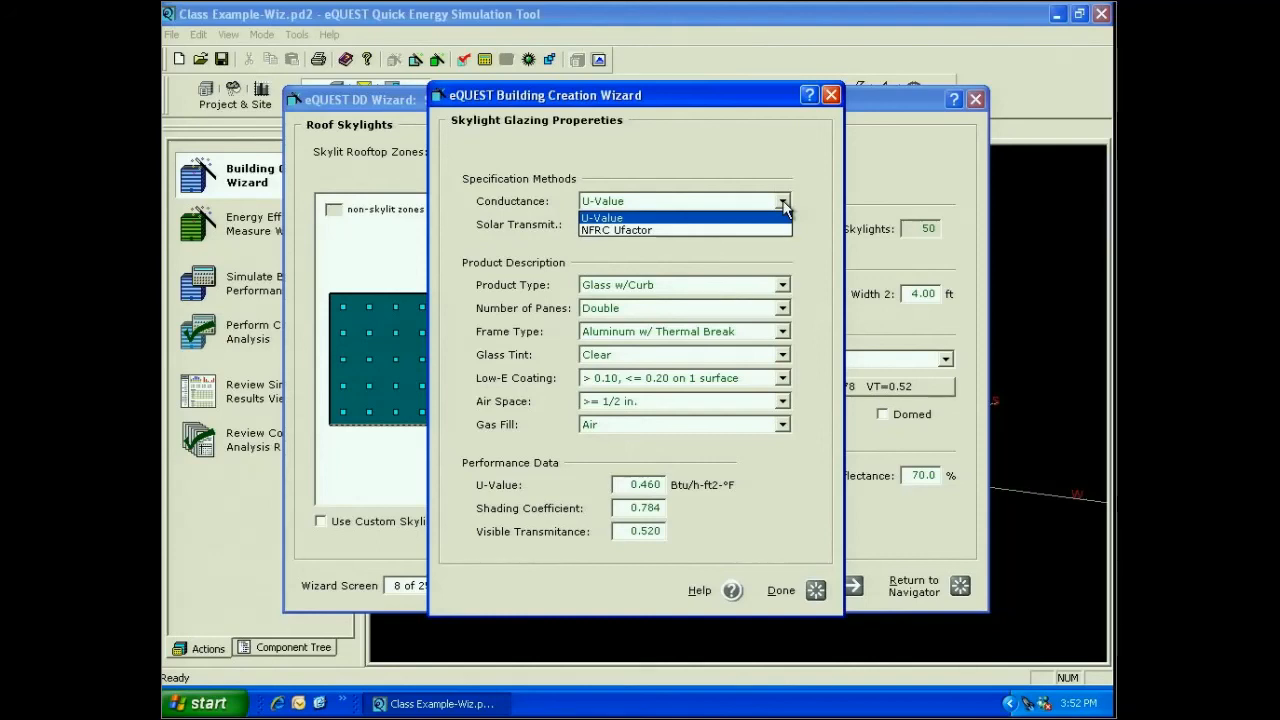
pyautogui.click(603, 217)
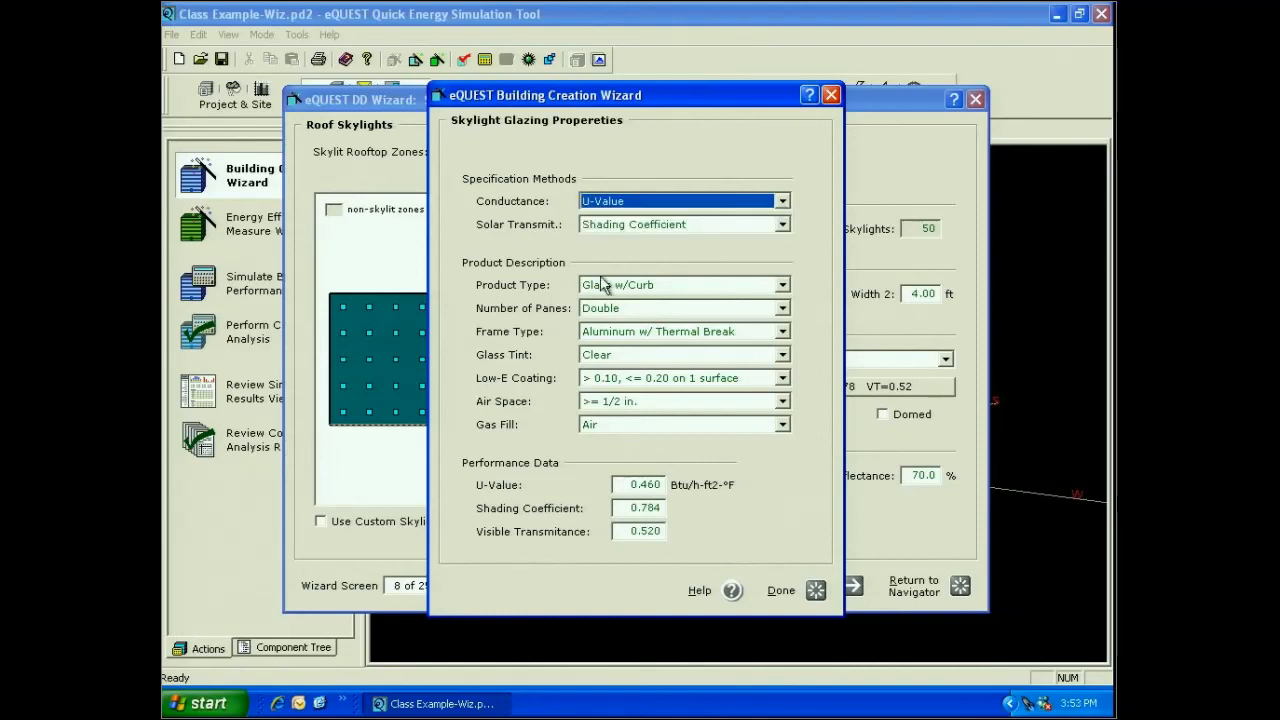
pyautogui.moveTo(628, 484); pyautogui.dragTo(682, 484)
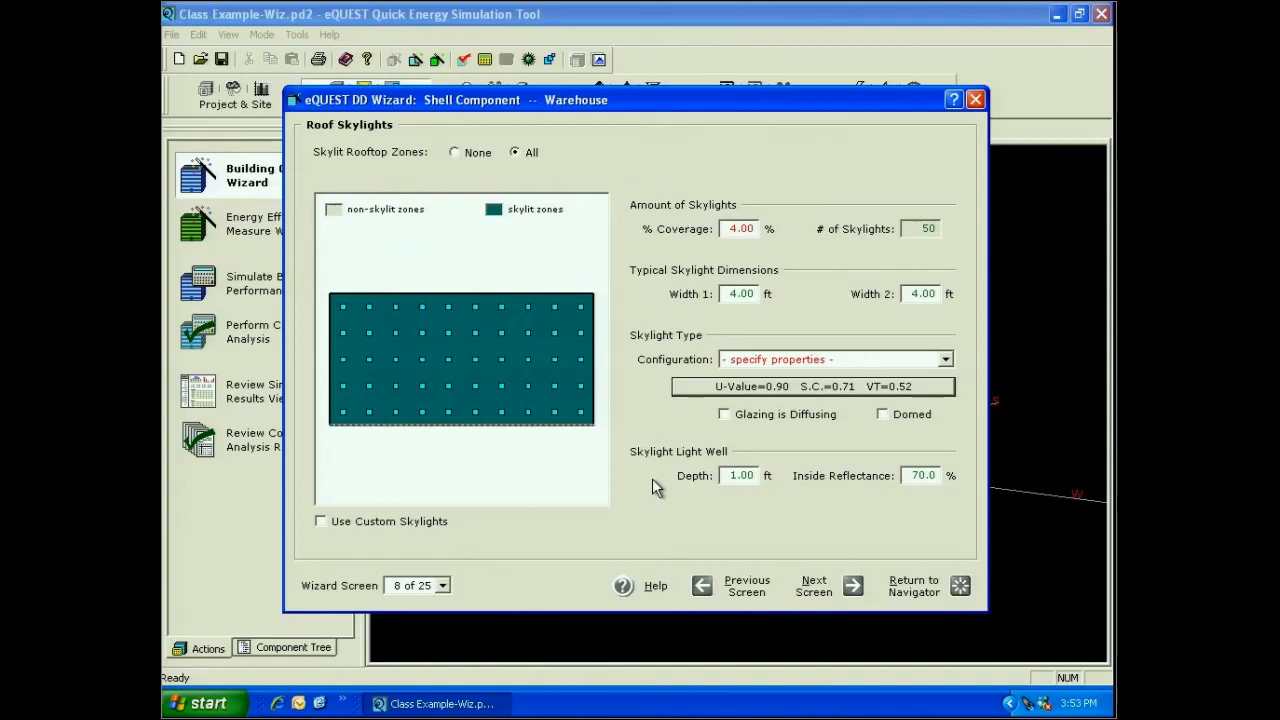
pyautogui.press('Tab')
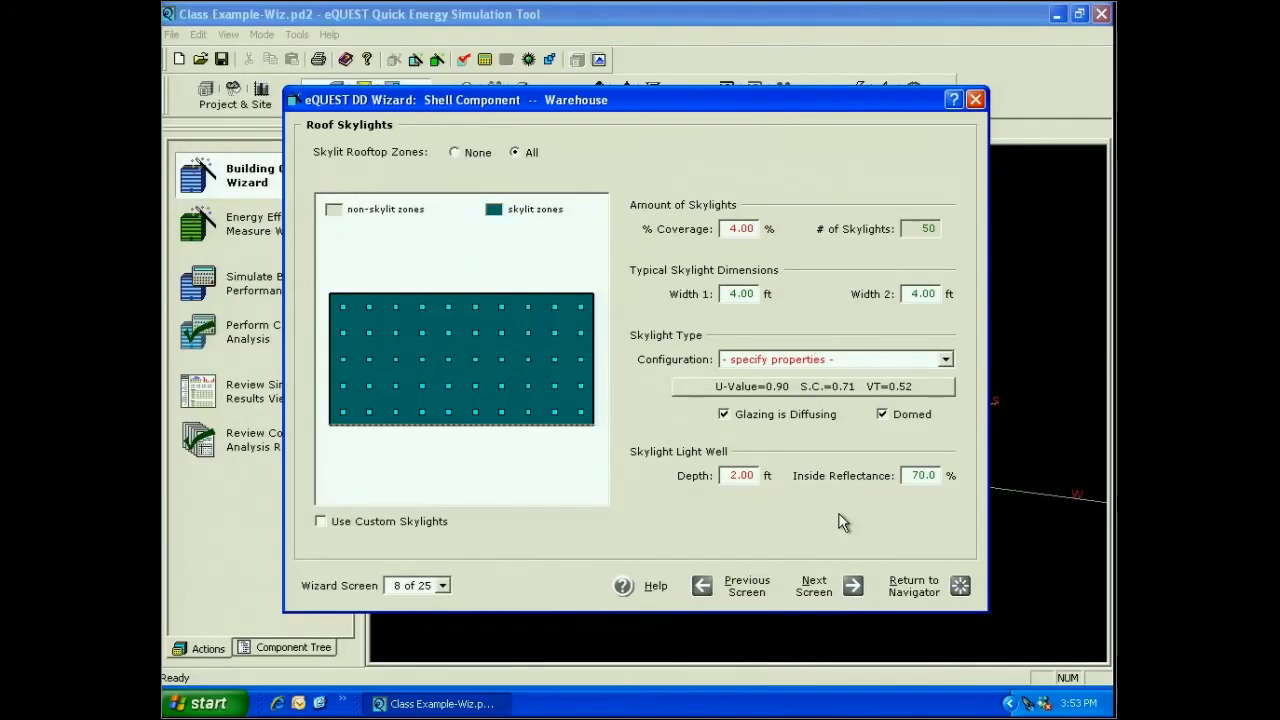
pyautogui.click(320, 521)
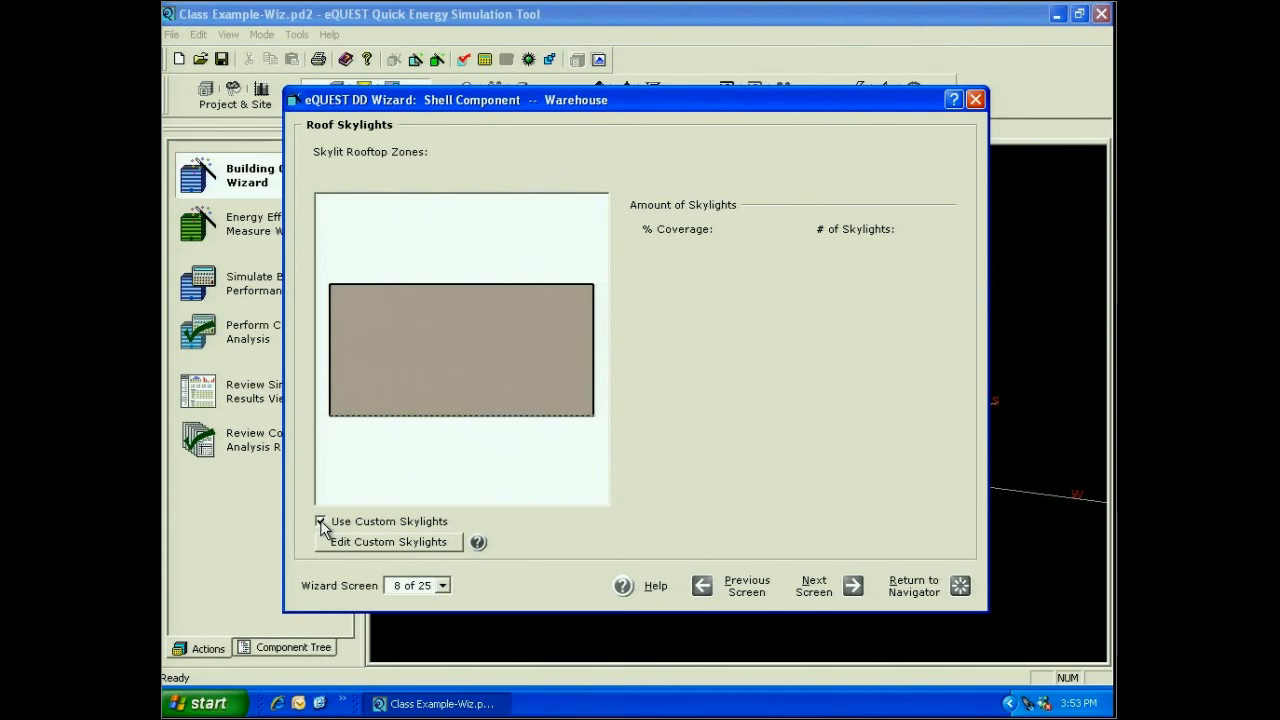
pyautogui.click(328, 538)
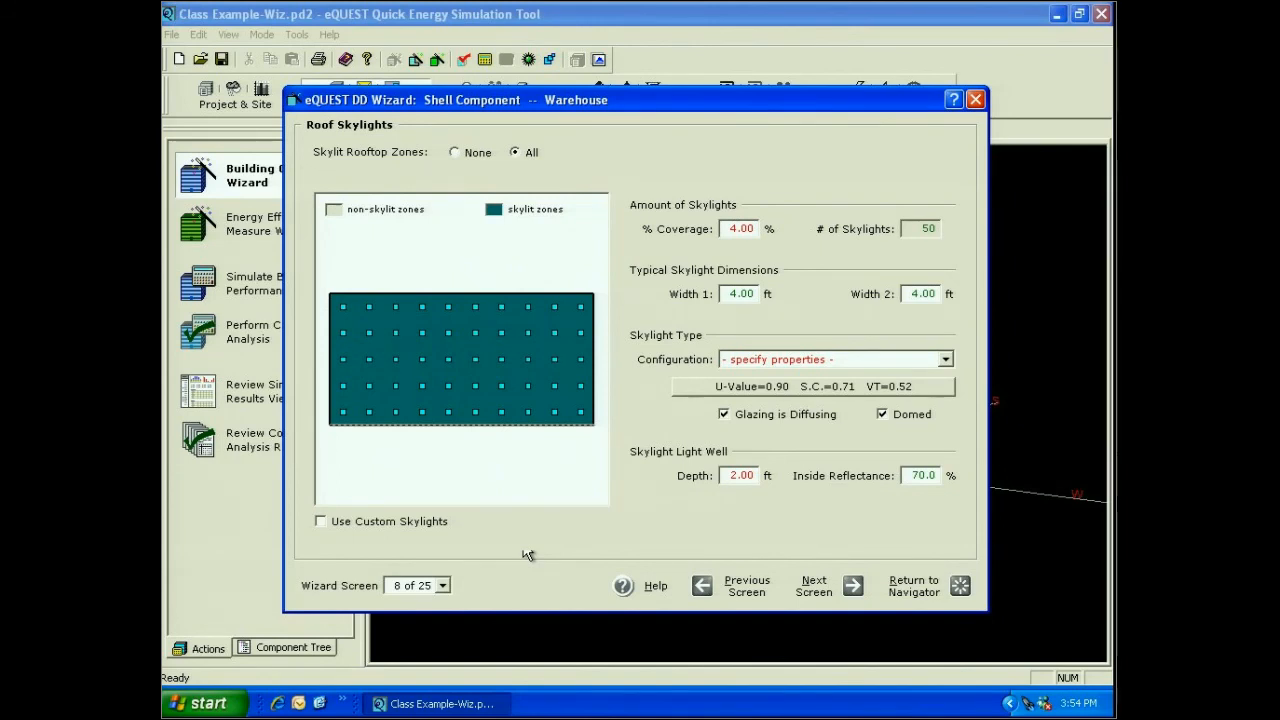
# Step: Set the top floor daylighting to a 30 fc design light level with Switched: Full - 2/3 - 1/3 - Off control
pyautogui.click(830, 588)
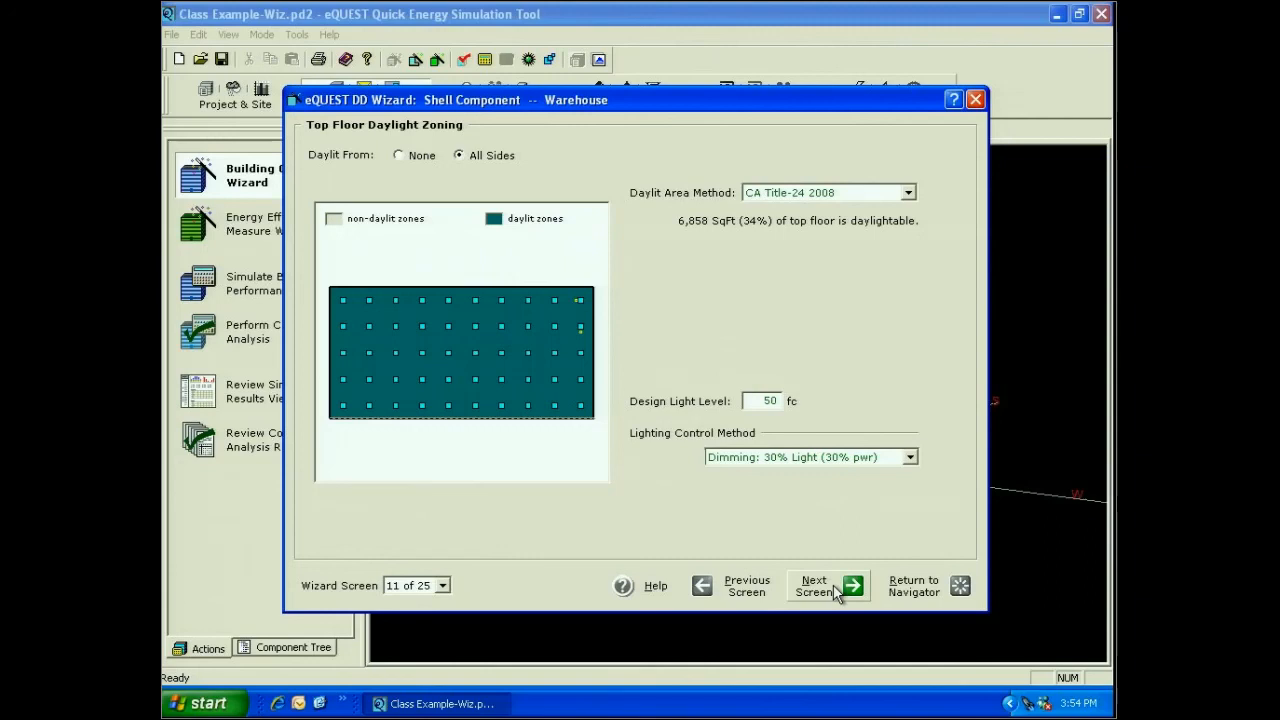
pyautogui.click(909, 457)
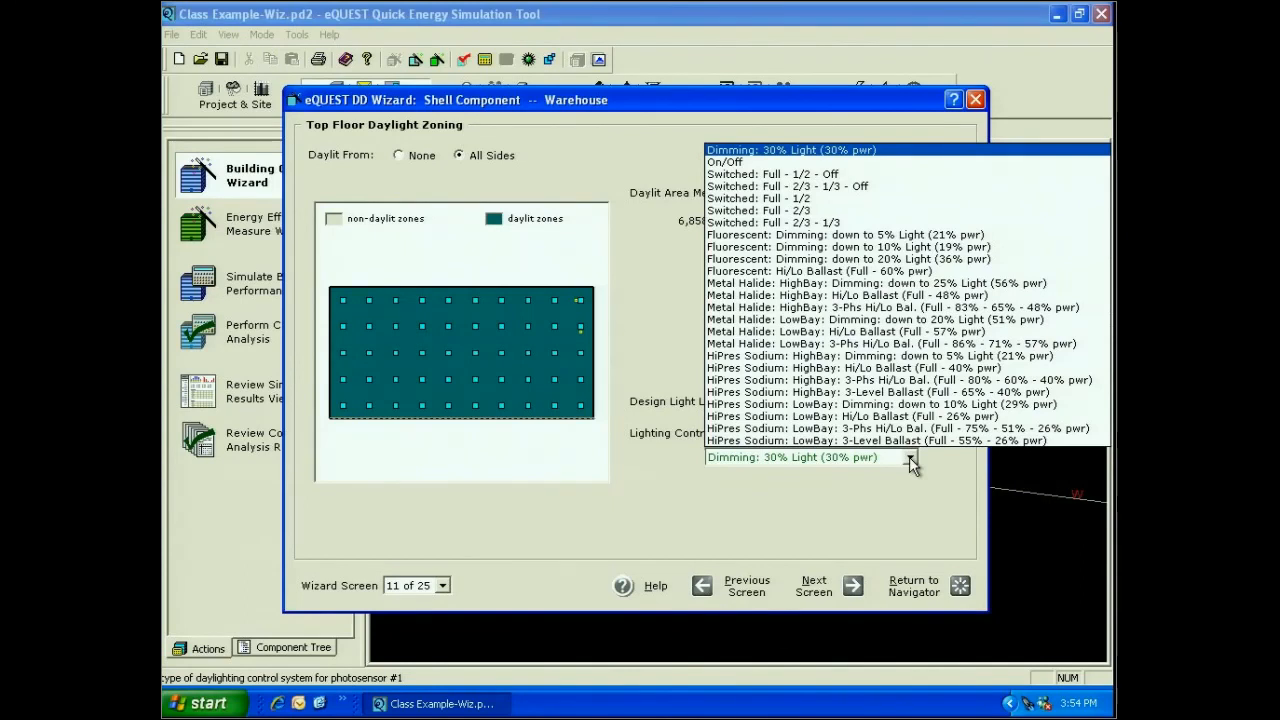
pyautogui.click(855, 187)
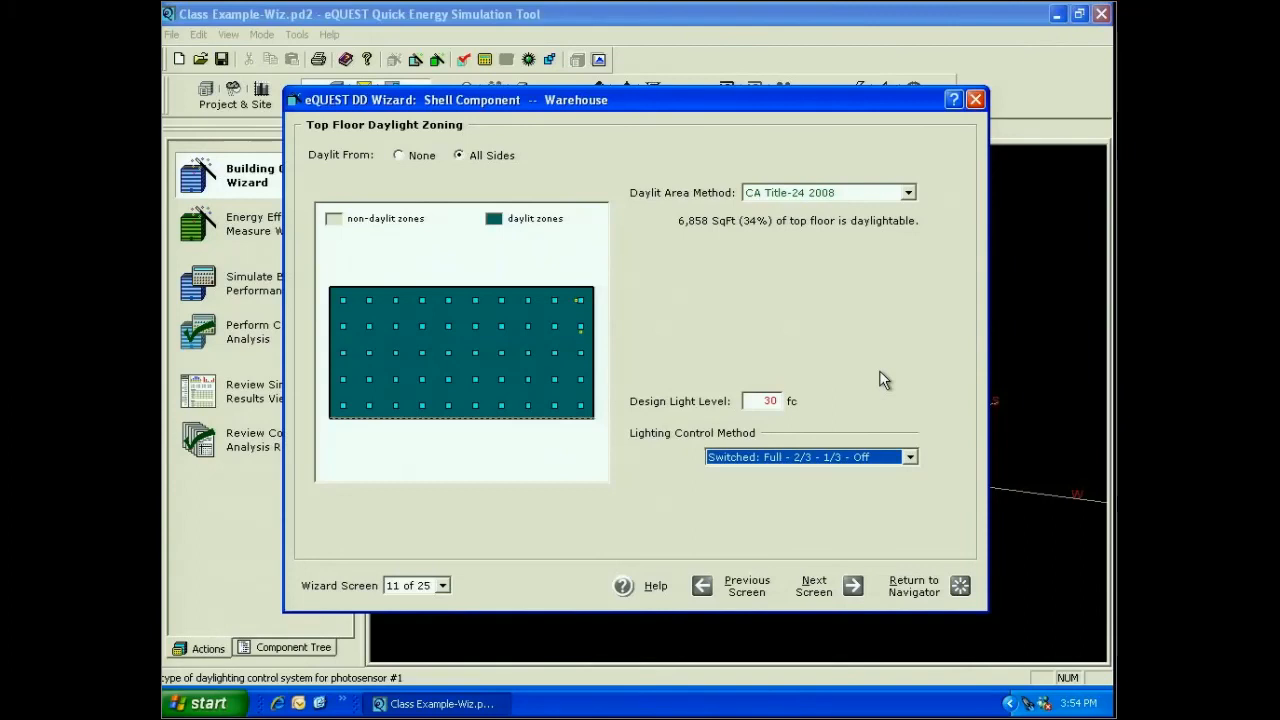
pyautogui.click(823, 604)
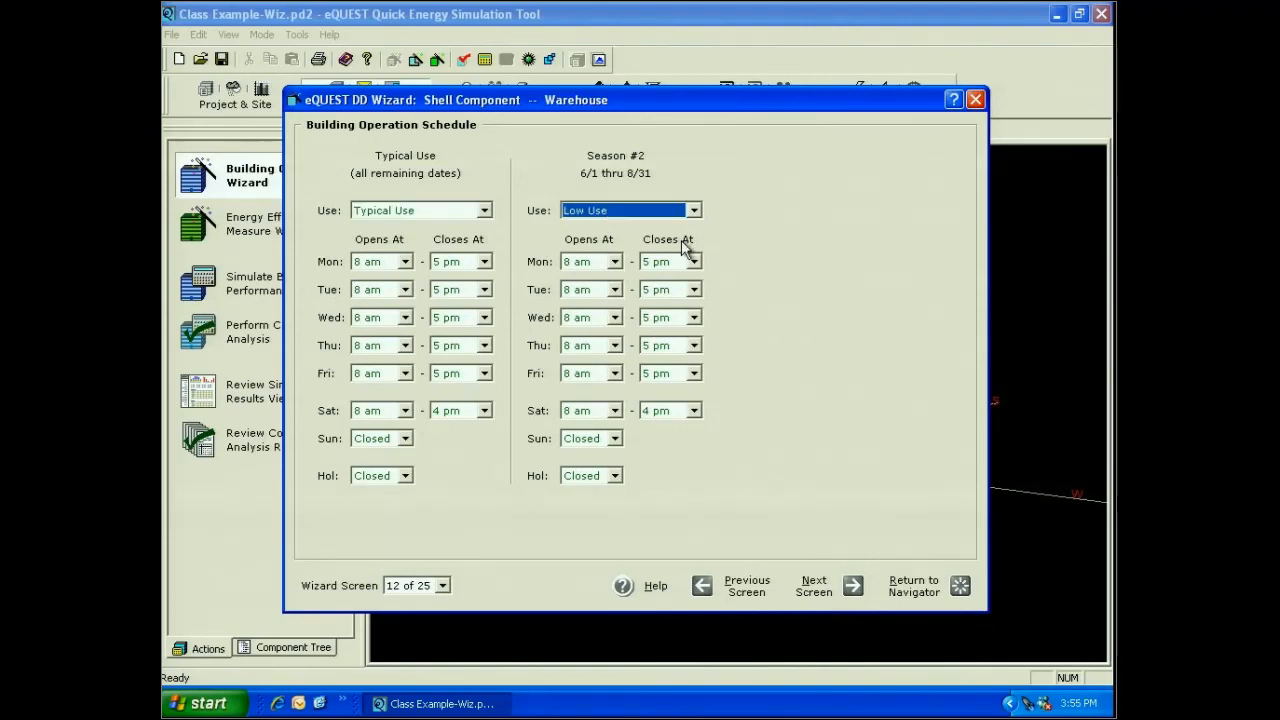
# Step: Continue to the activity areas allocation and remove the Mechanical/Electrical Room, Restrooms and Office (General) area types
pyautogui.click(834, 589)
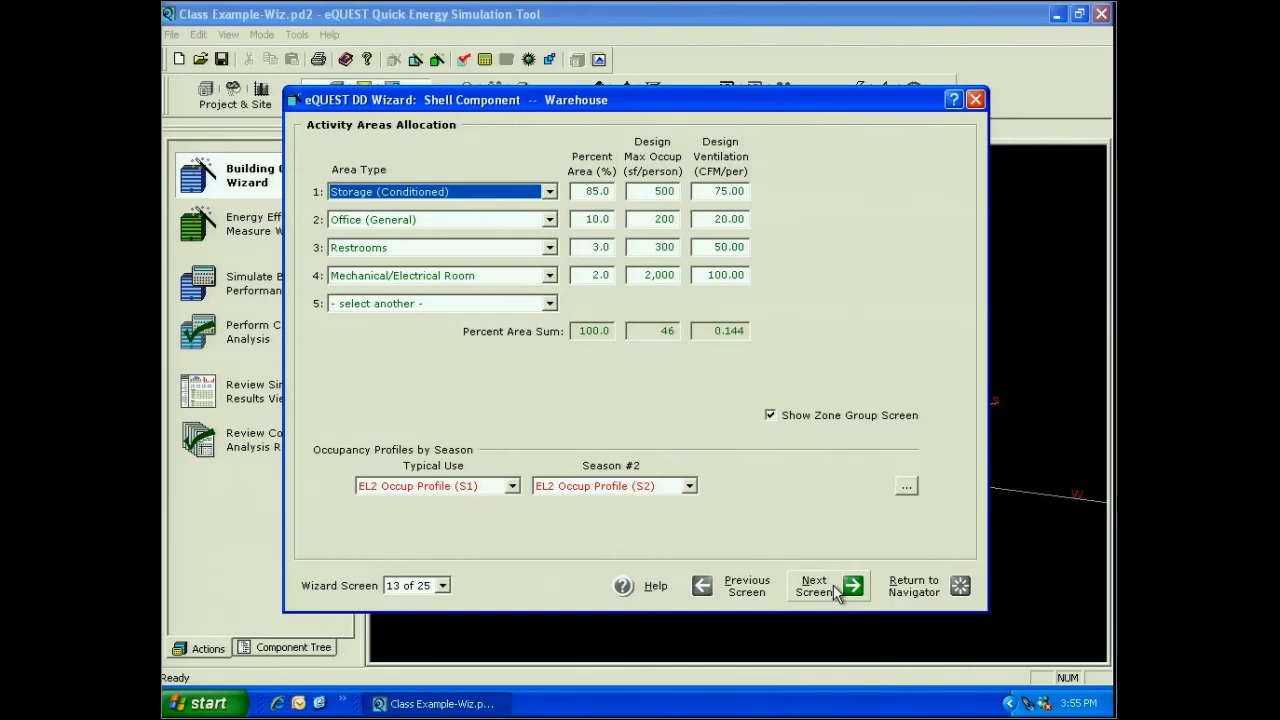
pyautogui.click(549, 276)
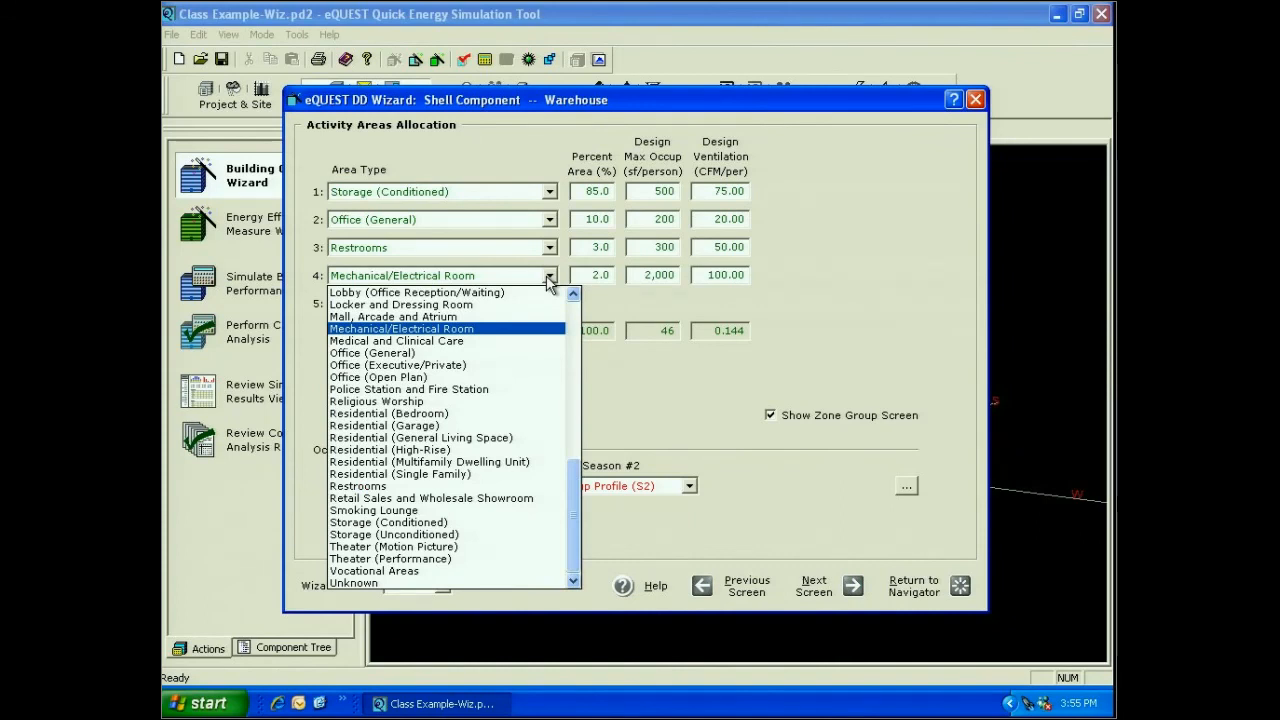
pyautogui.scroll(12, 544, 293)
pyautogui.click(543, 293)
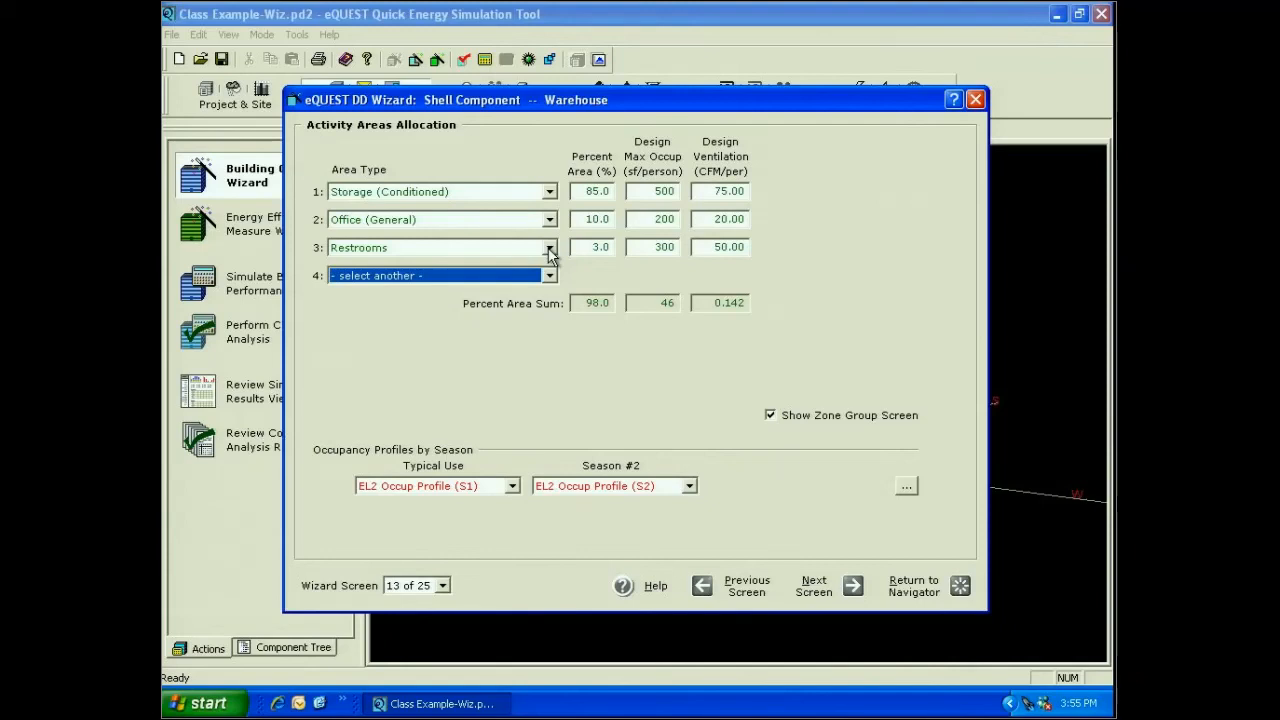
pyautogui.click(549, 249)
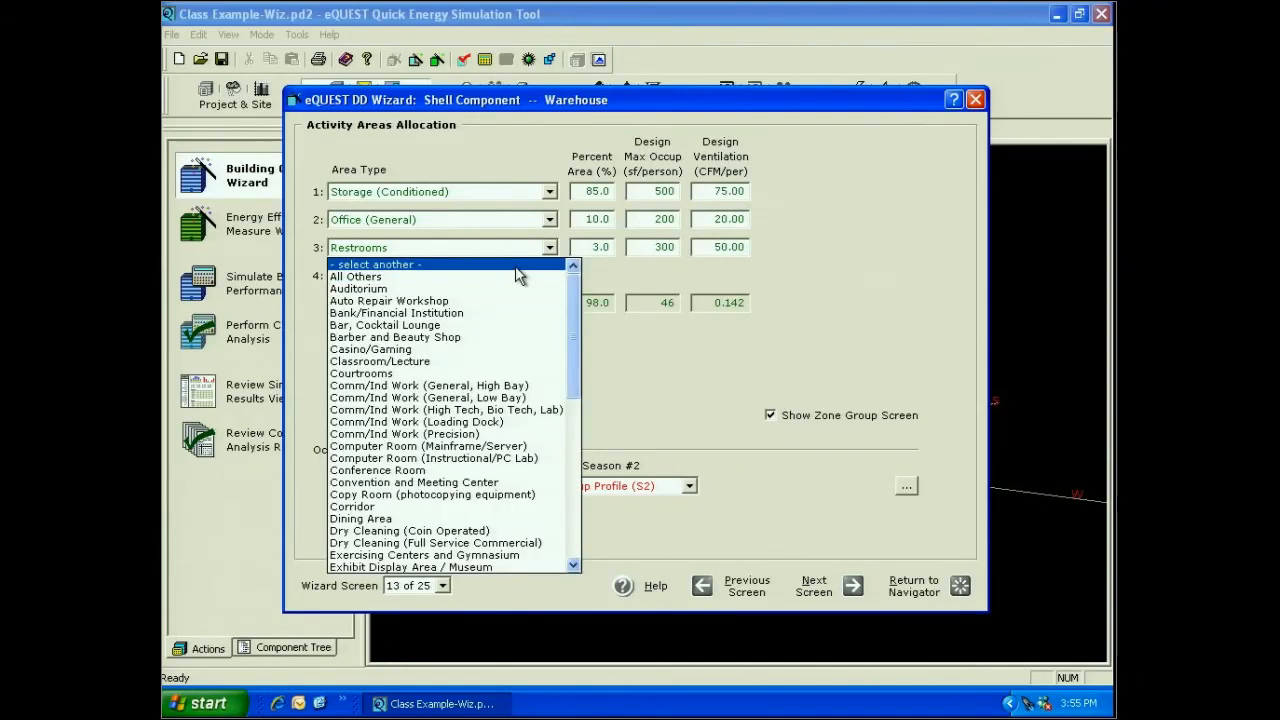
pyautogui.click(515, 266)
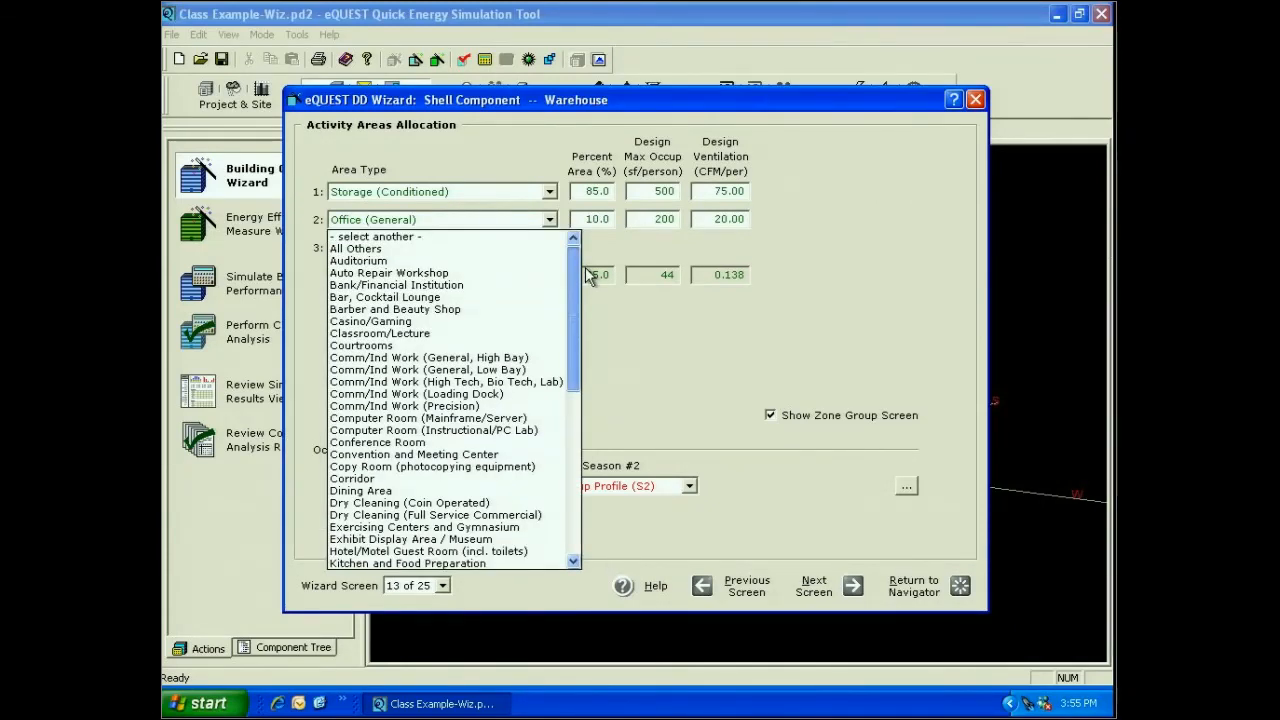
pyautogui.click(476, 238)
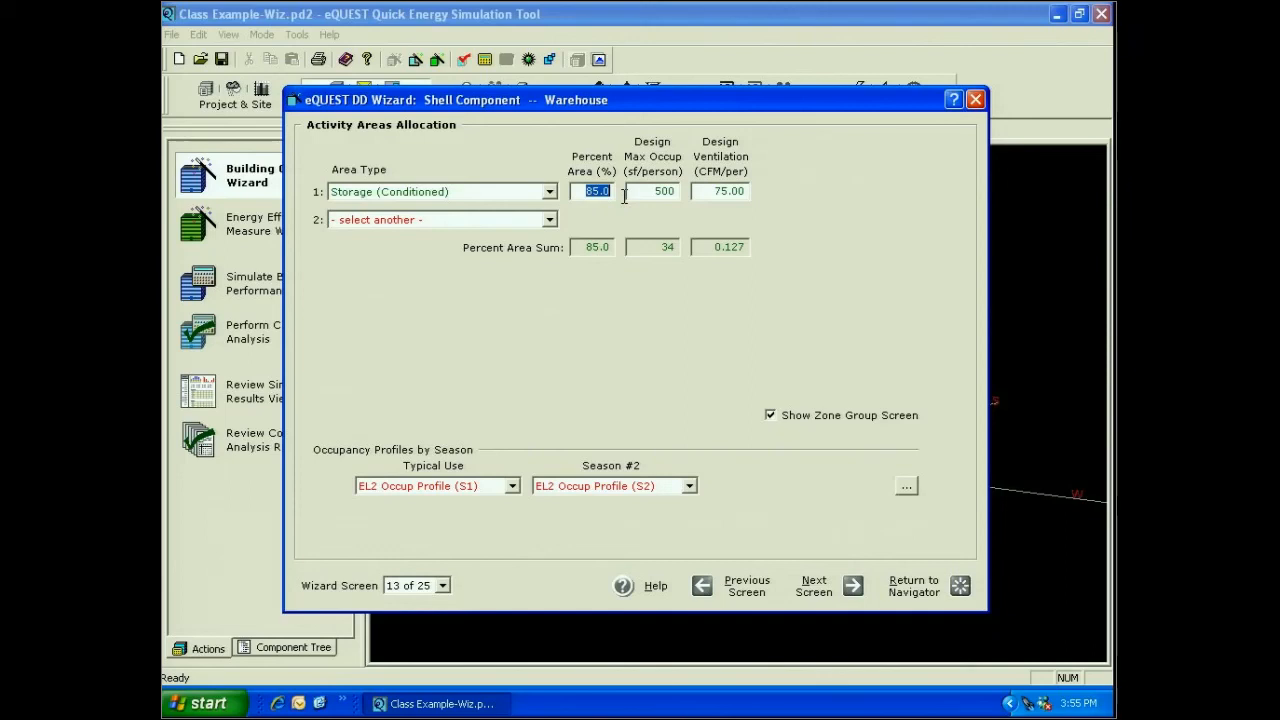
# Step: Set Storage (Conditioned) to 100 percent of the area and 15 CFM per person ventilation, and open the occupancy profile details
pyautogui.write('100')
pyautogui.press('Tab')
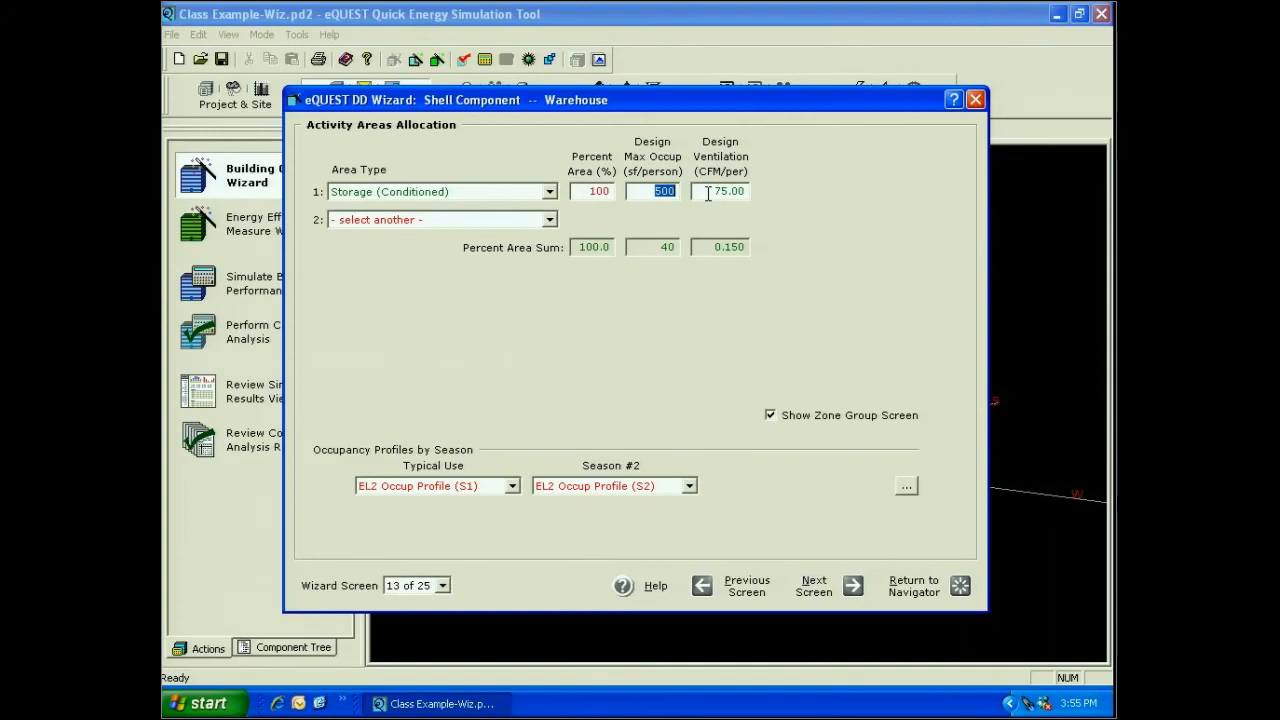
pyautogui.doubleClick(708, 193)
pyautogui.write('15')
pyautogui.click(905, 490)
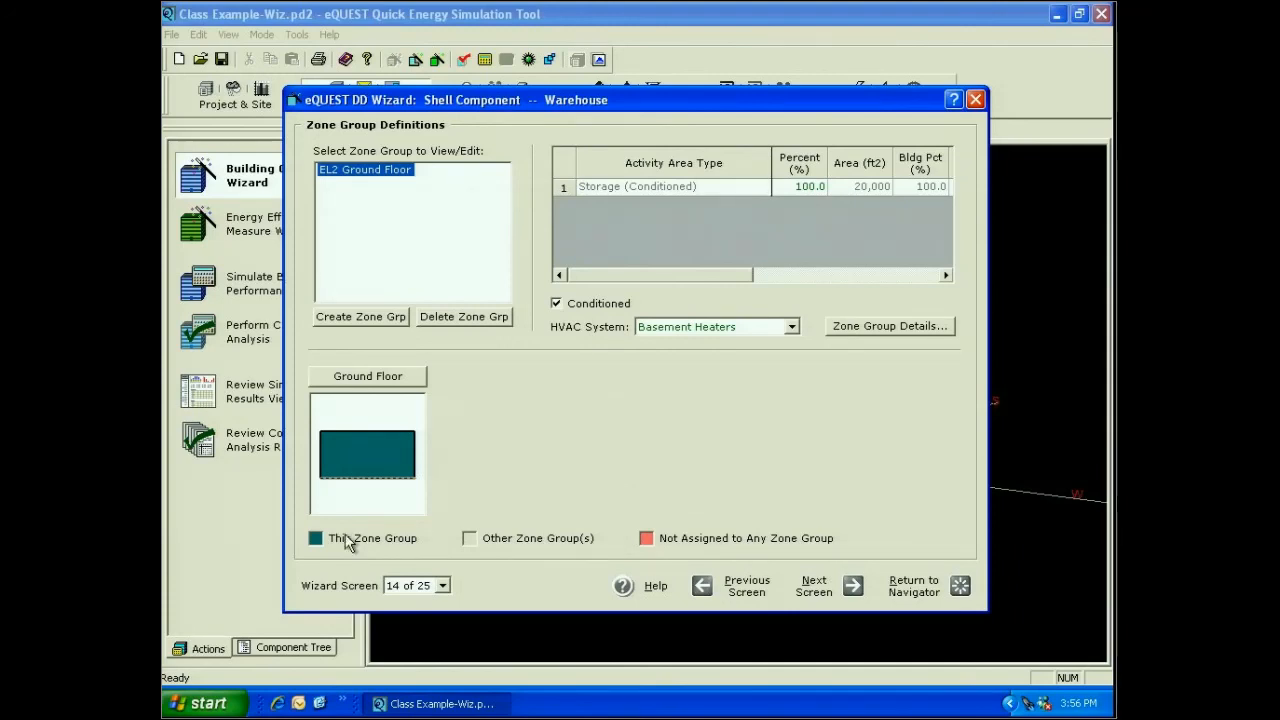
# Step: Assign the Warehouse RTU system to the ground floor zone group and continue to the non-HVAC enduses
pyautogui.click(791, 326)
pyautogui.click(744, 369)
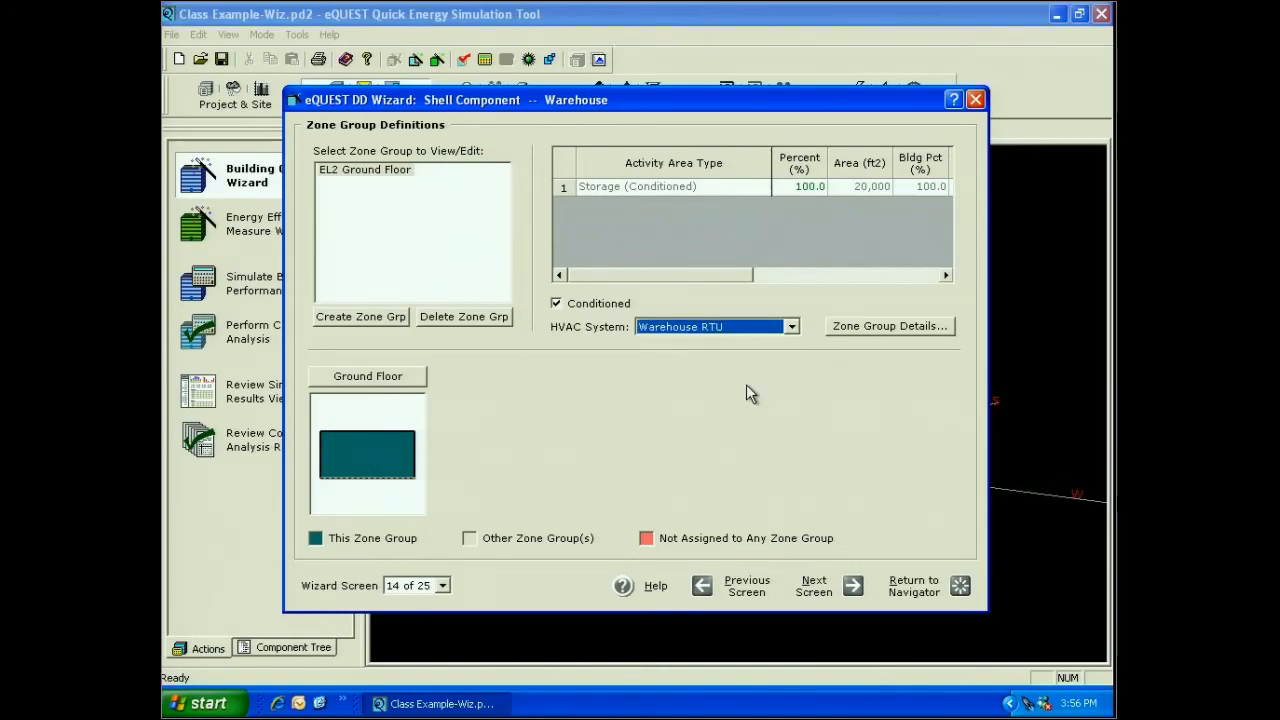
pyautogui.click(814, 586)
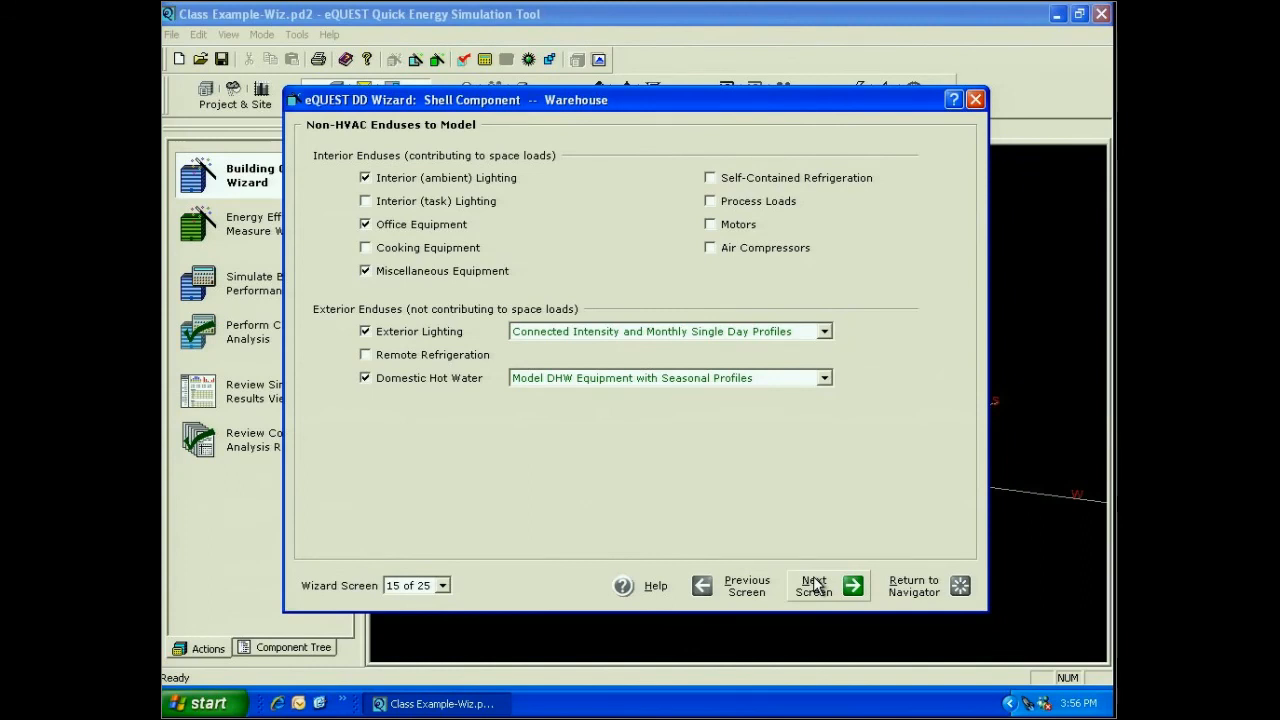
# Step: Exclude office equipment, miscellaneous equipment, exterior lighting and domestic hot water from the modelled enduses
pyautogui.click(365, 224)
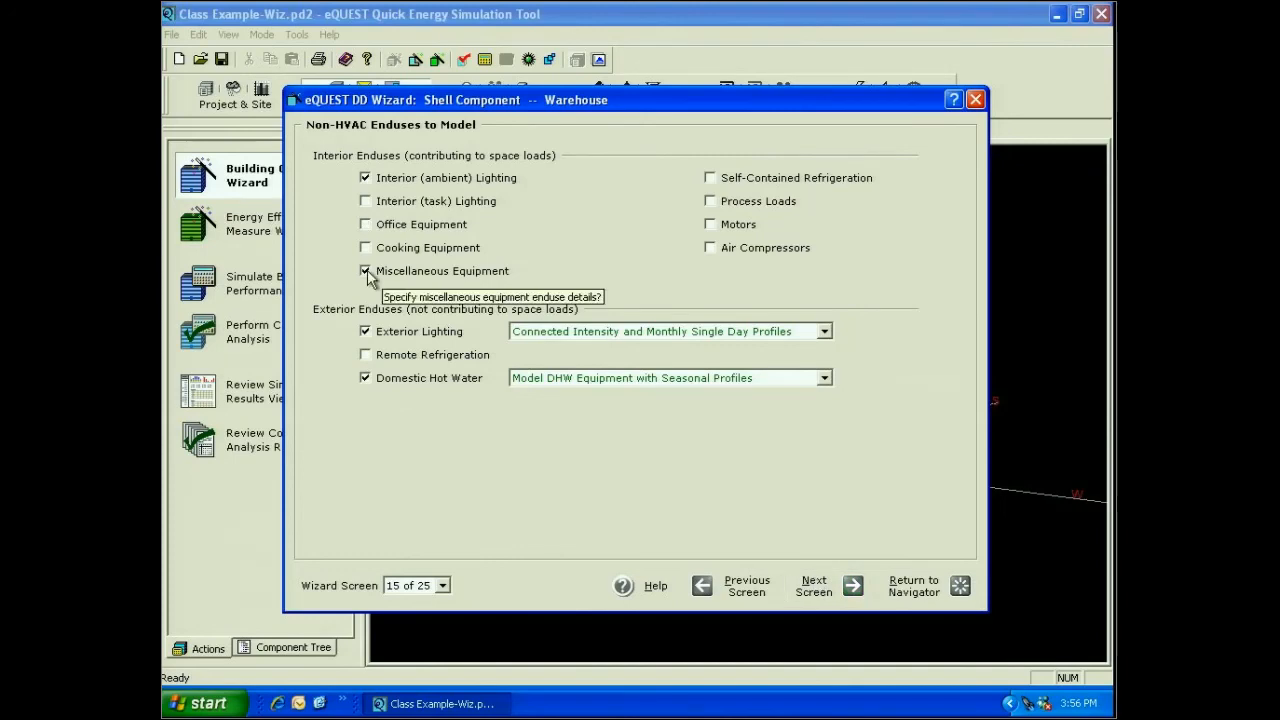
pyautogui.click(365, 271)
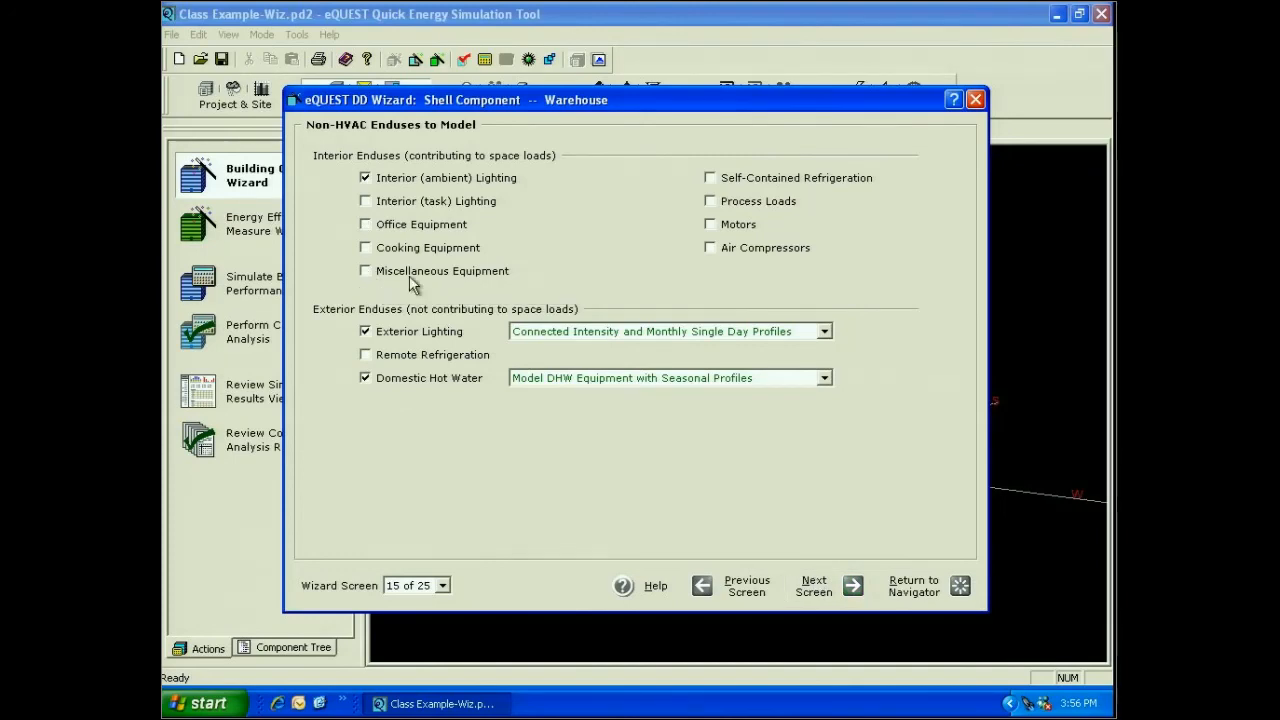
pyautogui.click(365, 332)
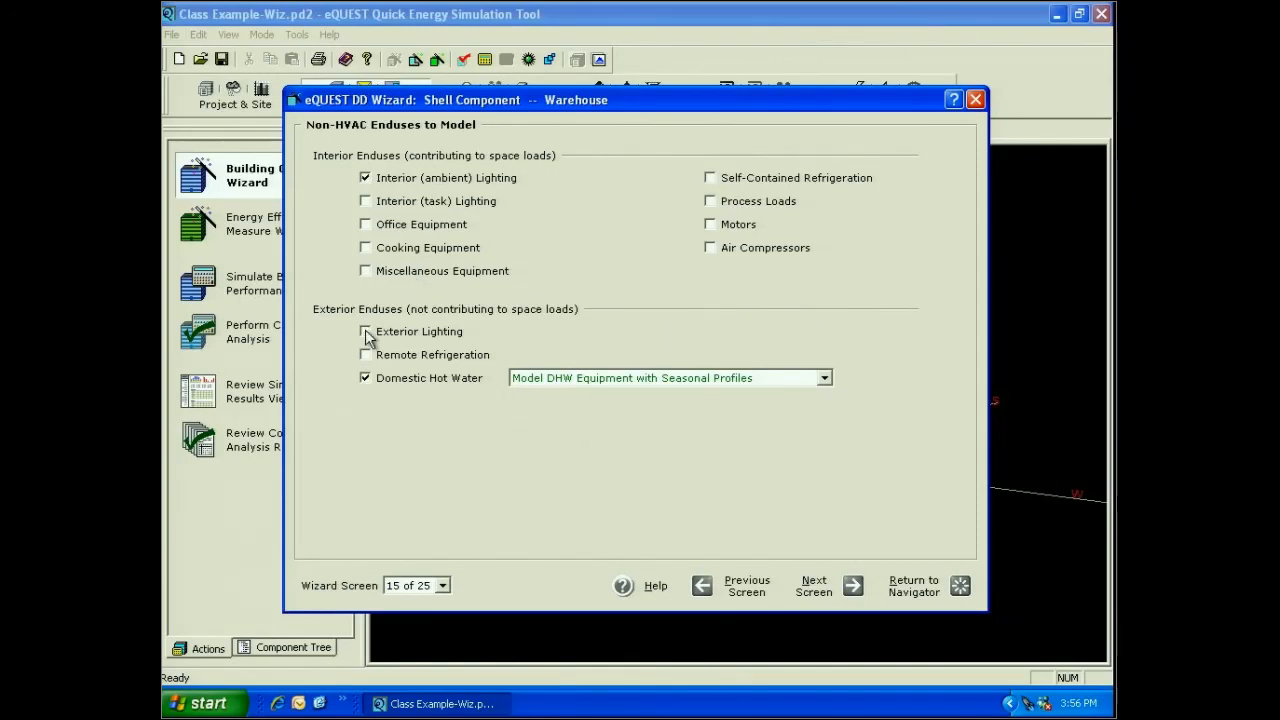
pyautogui.click(365, 378)
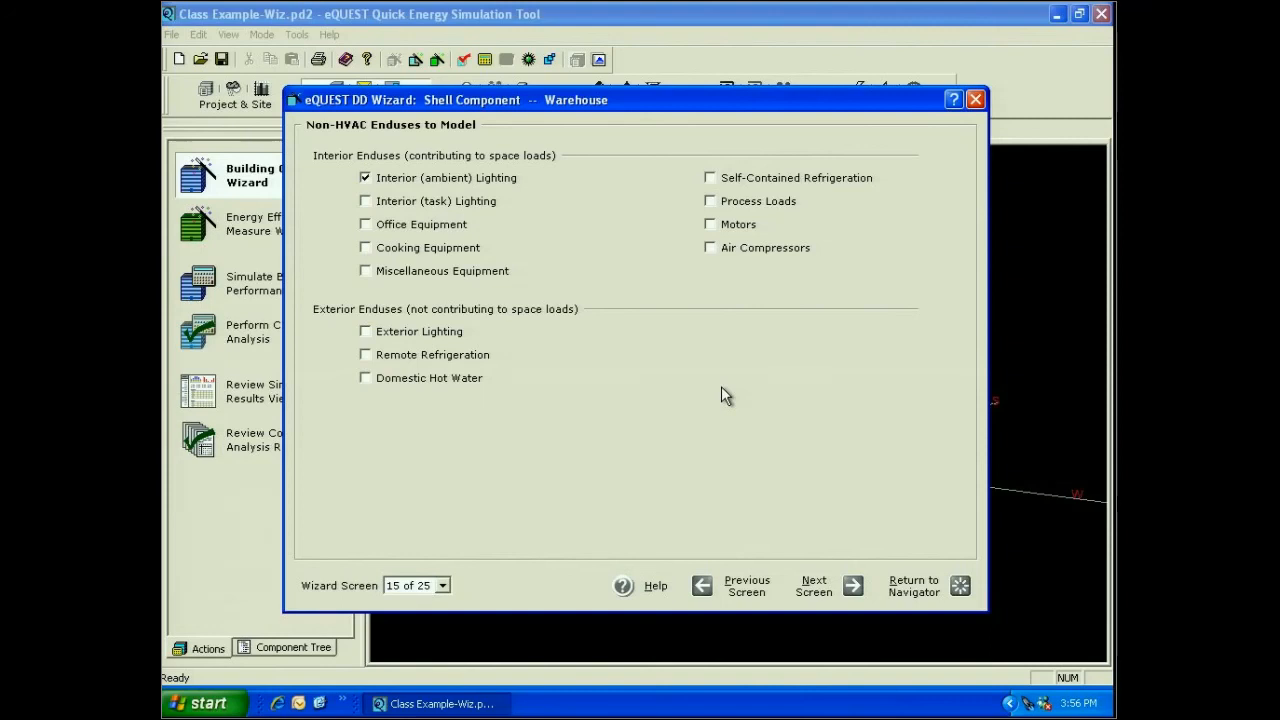
# Step: Update the Storage (Conditioned) lighting power density on the Warehouse's interior lighting loads screen, and finish the wizard
pyautogui.click(442, 586)
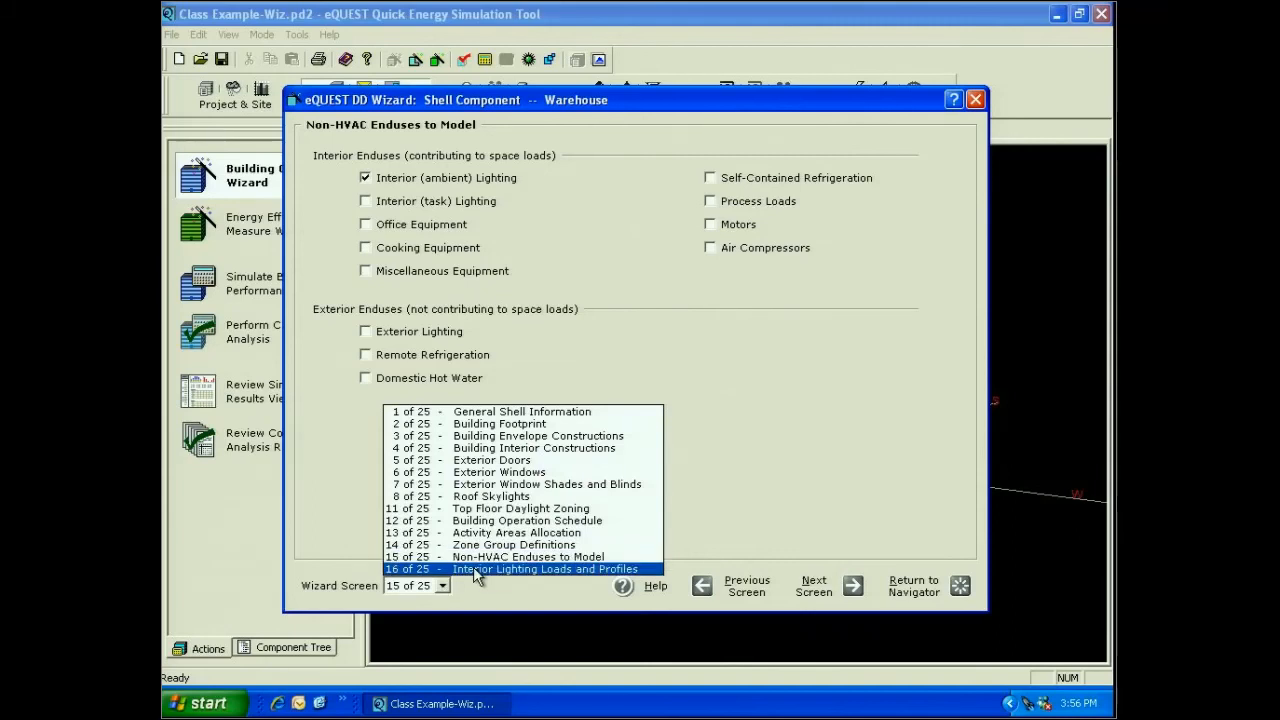
pyautogui.click(474, 569)
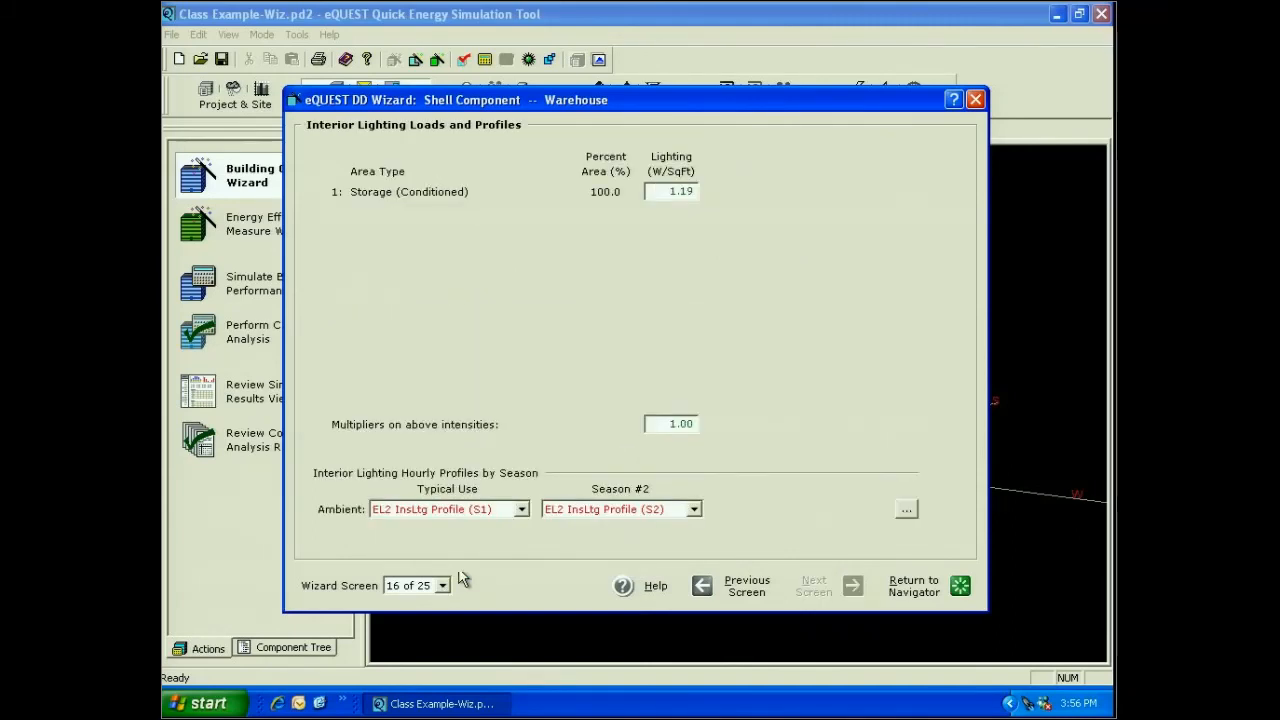
pyautogui.moveTo(664, 192); pyautogui.dragTo(757, 196)
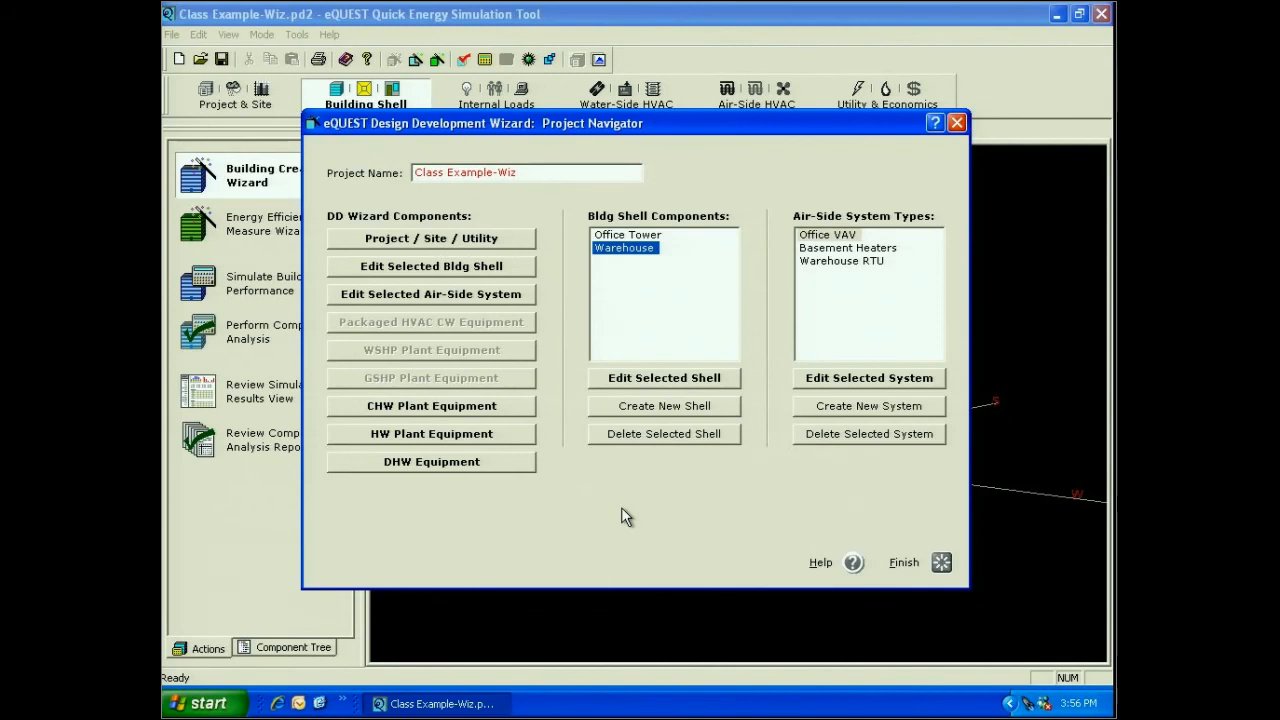
pyautogui.click(910, 562)
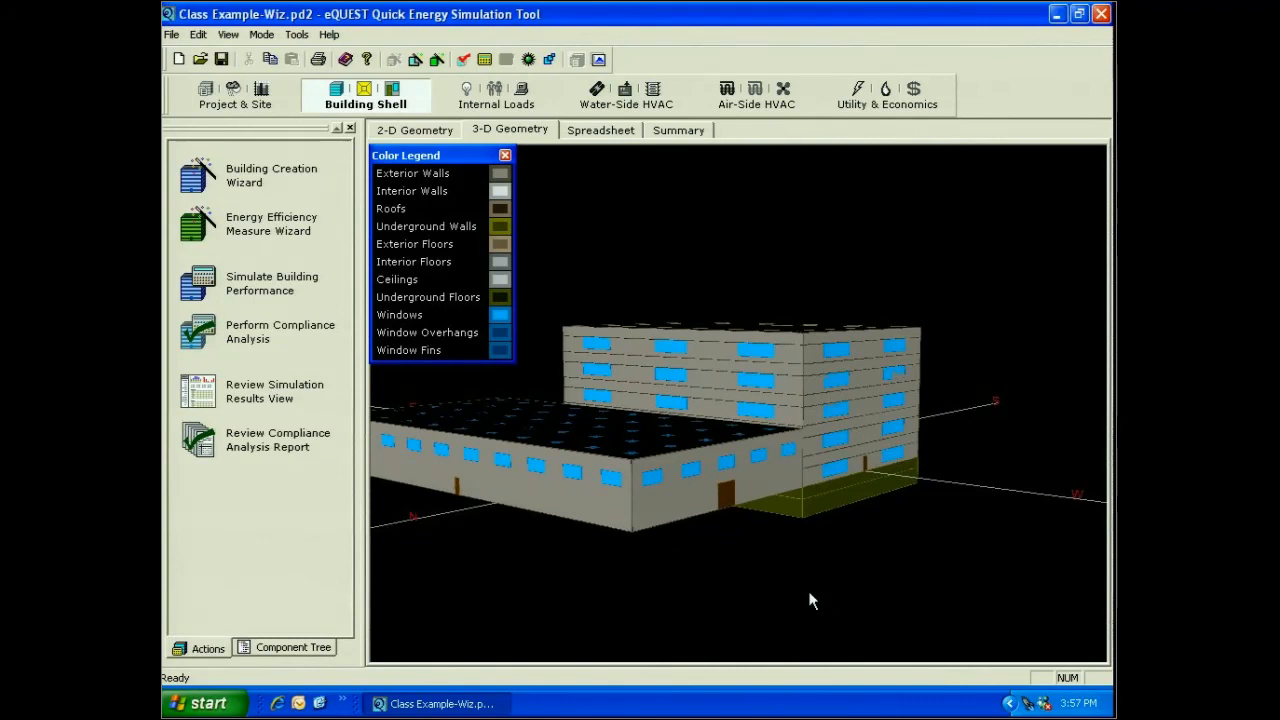
# Step: Inspect the 3-D building from several sides, then reenter the Building Creation Wizard and open the Office Tower's custom window/door placement from its exterior windows
pyautogui.moveTo(811, 600); pyautogui.dragTo(767, 598)
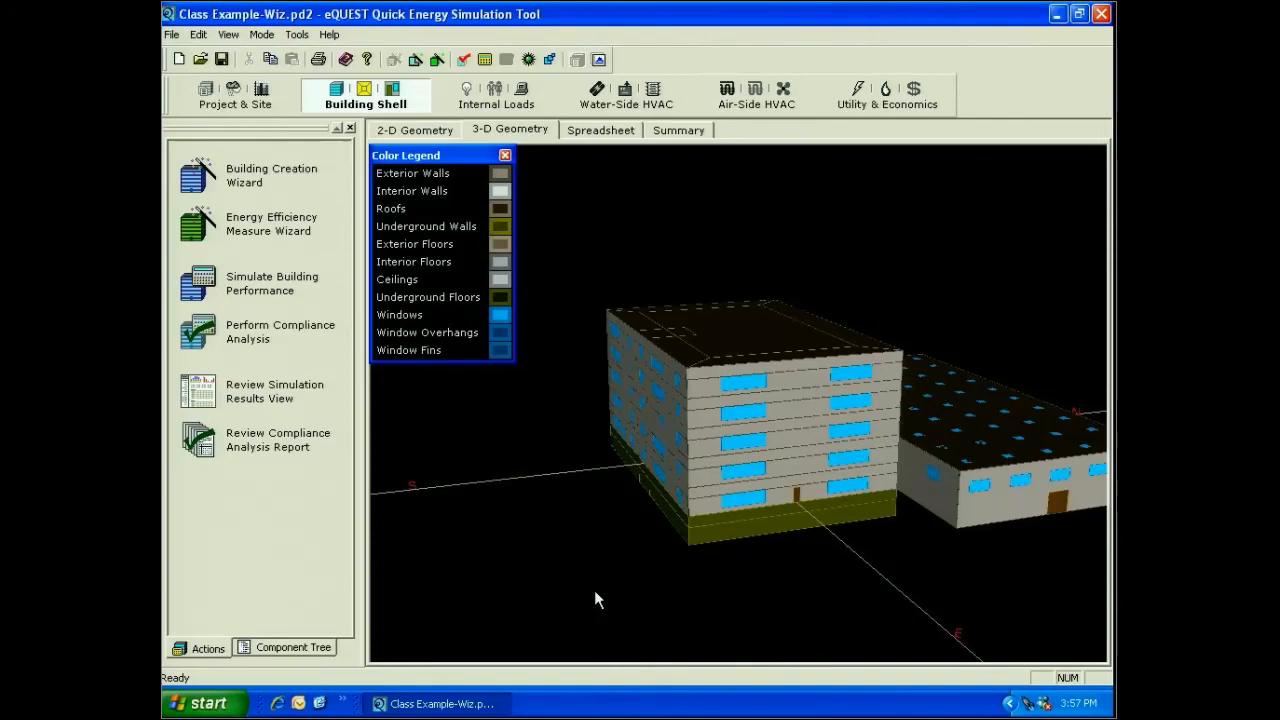
pyautogui.moveTo(594, 599); pyautogui.dragTo(670, 597)
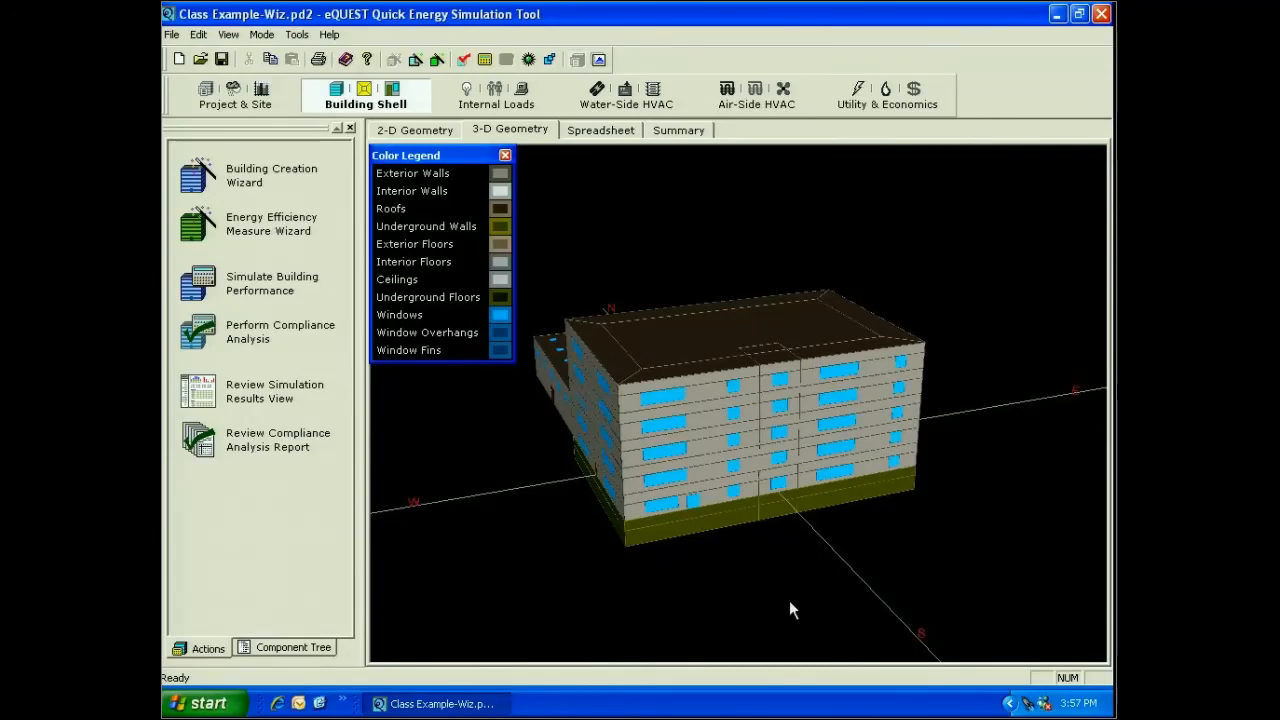
pyautogui.click(241, 174)
pyautogui.click(560, 377)
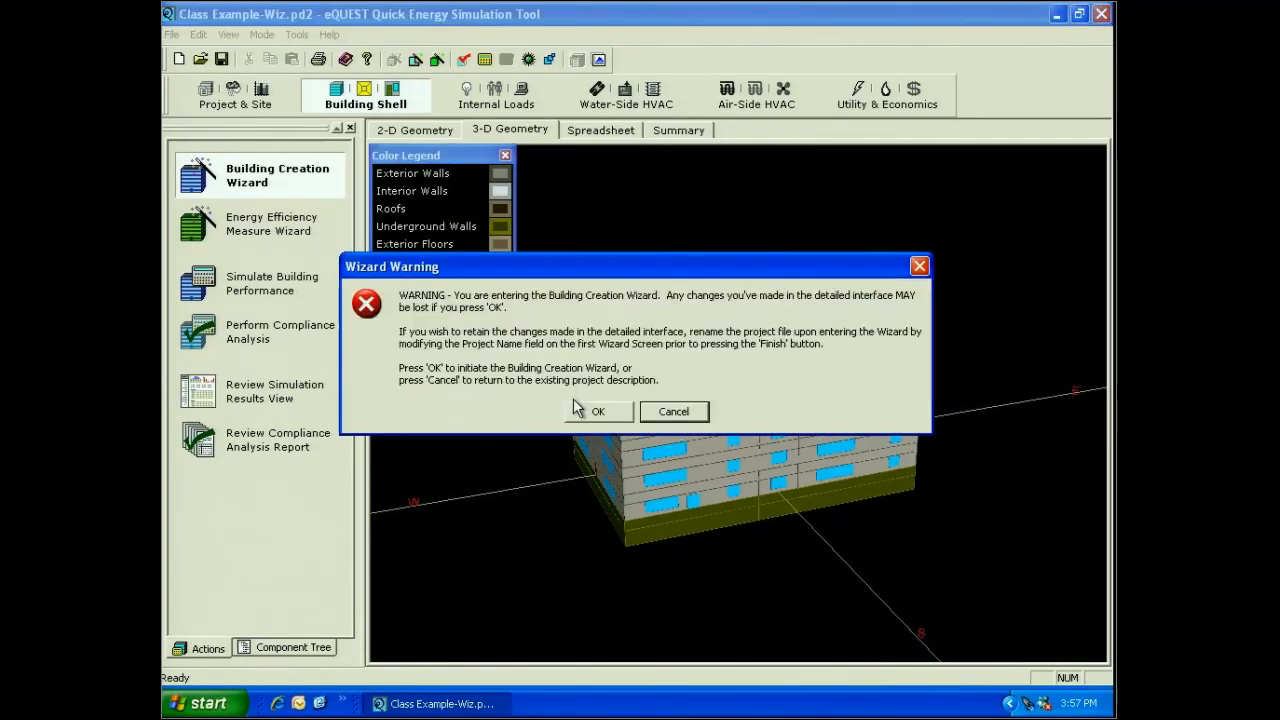
pyautogui.click(575, 401)
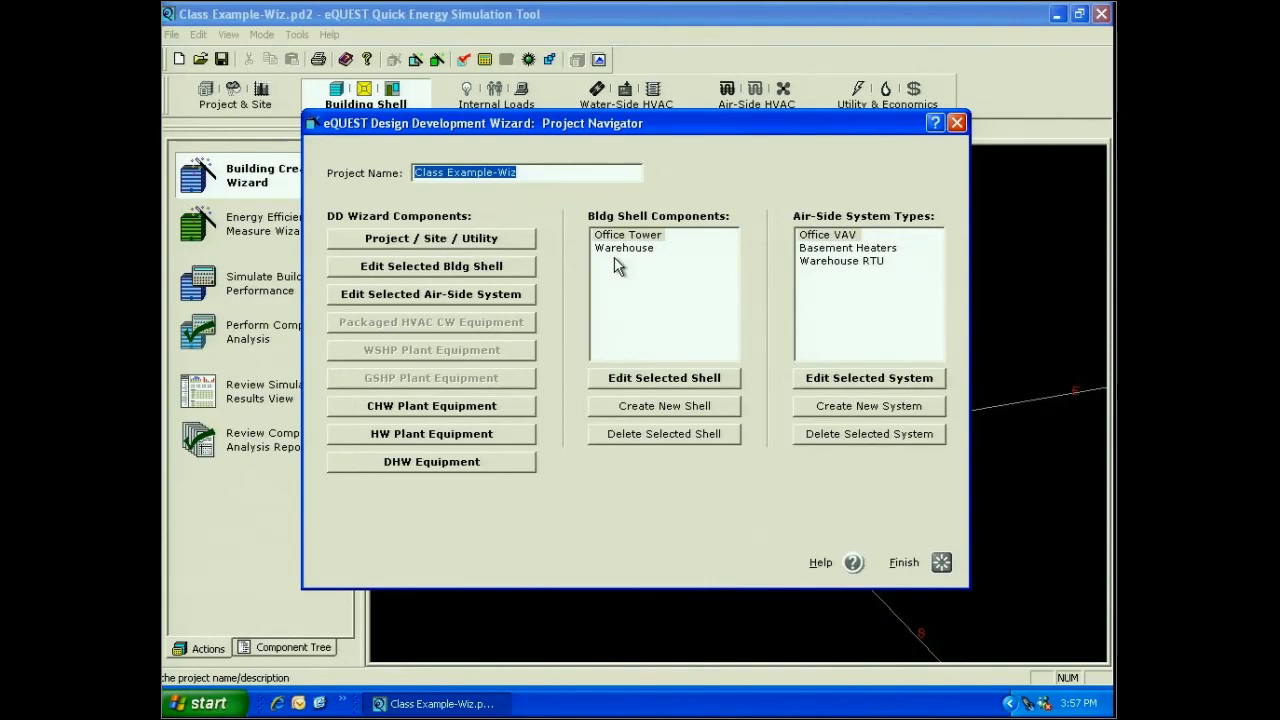
pyautogui.doubleClick(627, 235)
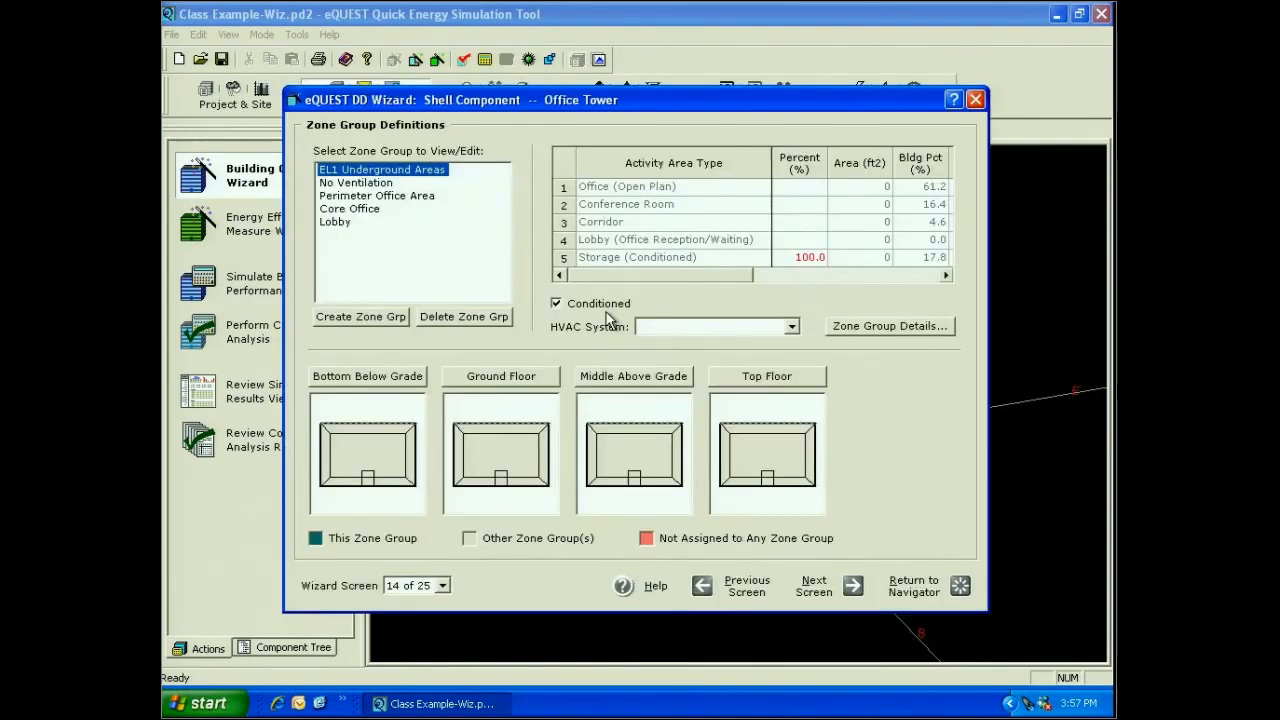
pyautogui.click(442, 585)
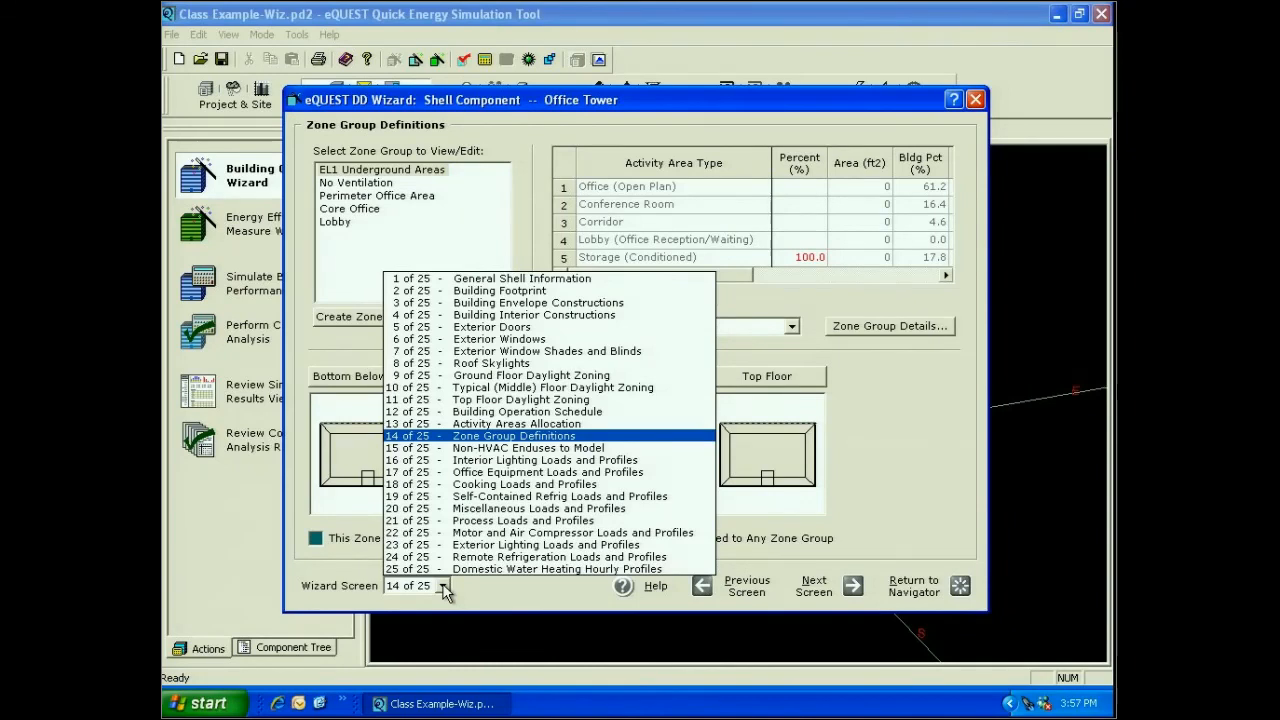
pyautogui.click(491, 342)
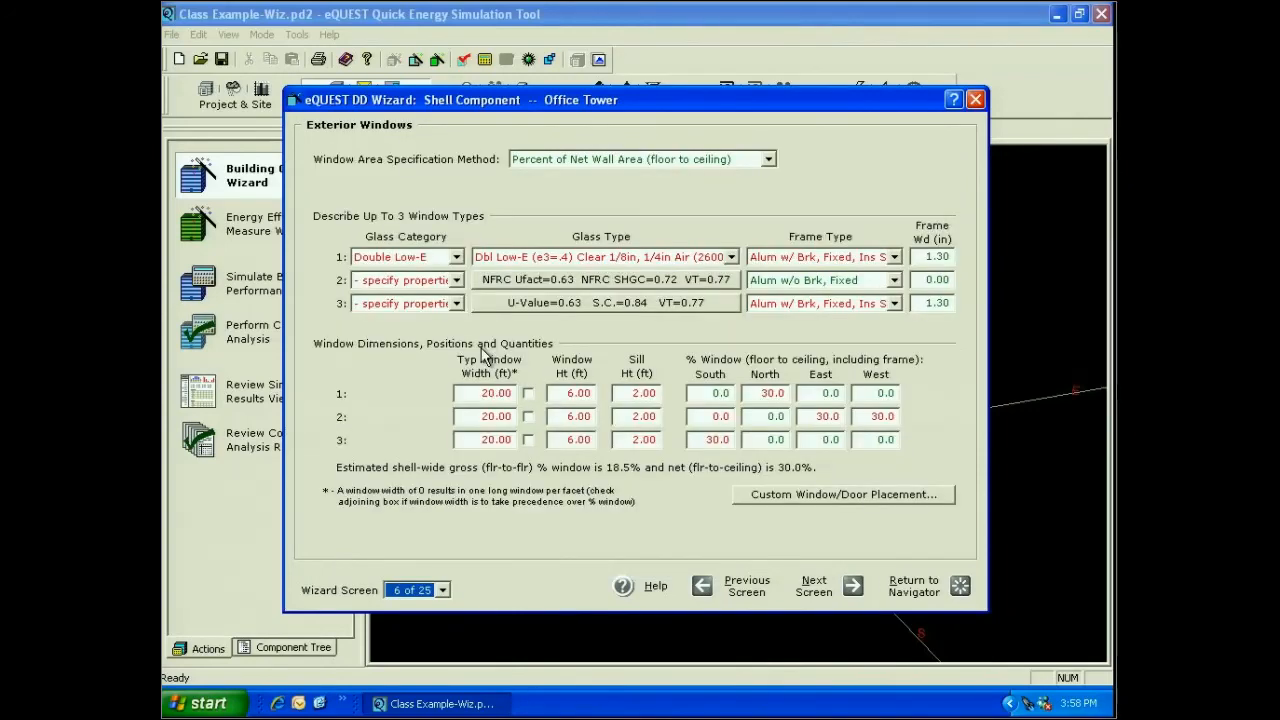
pyautogui.click(778, 494)
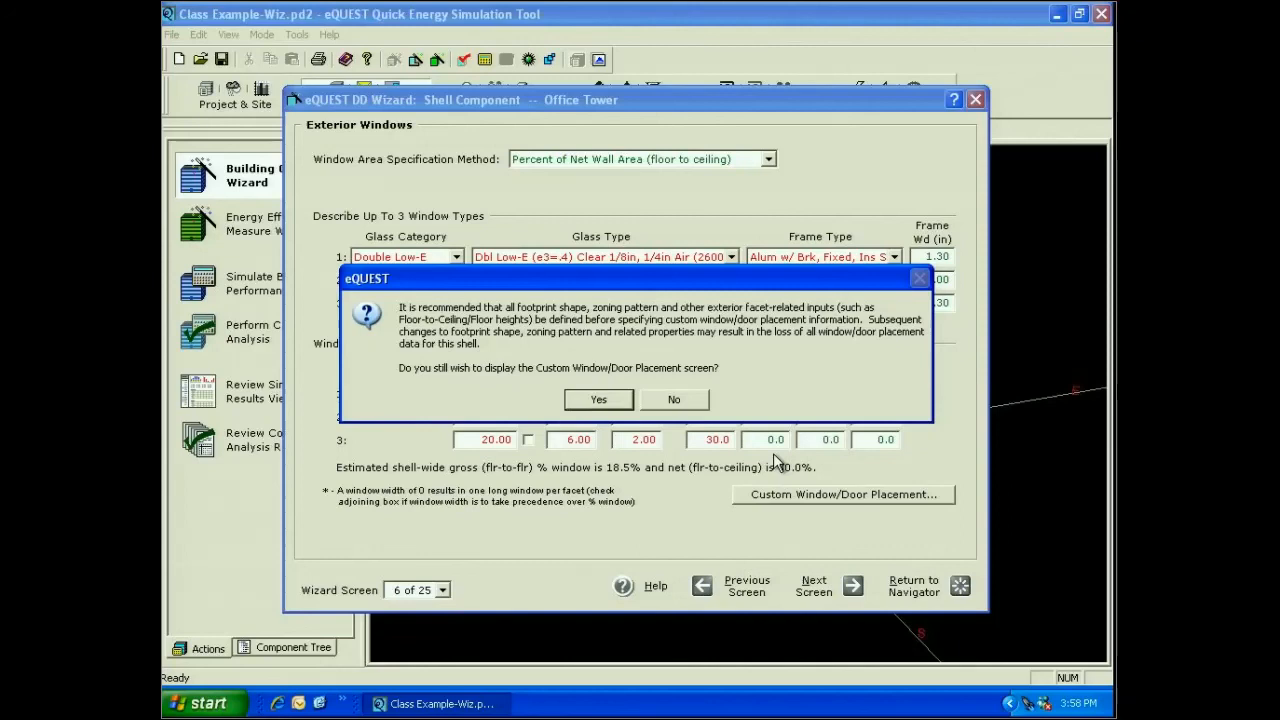
pyautogui.click(598, 399)
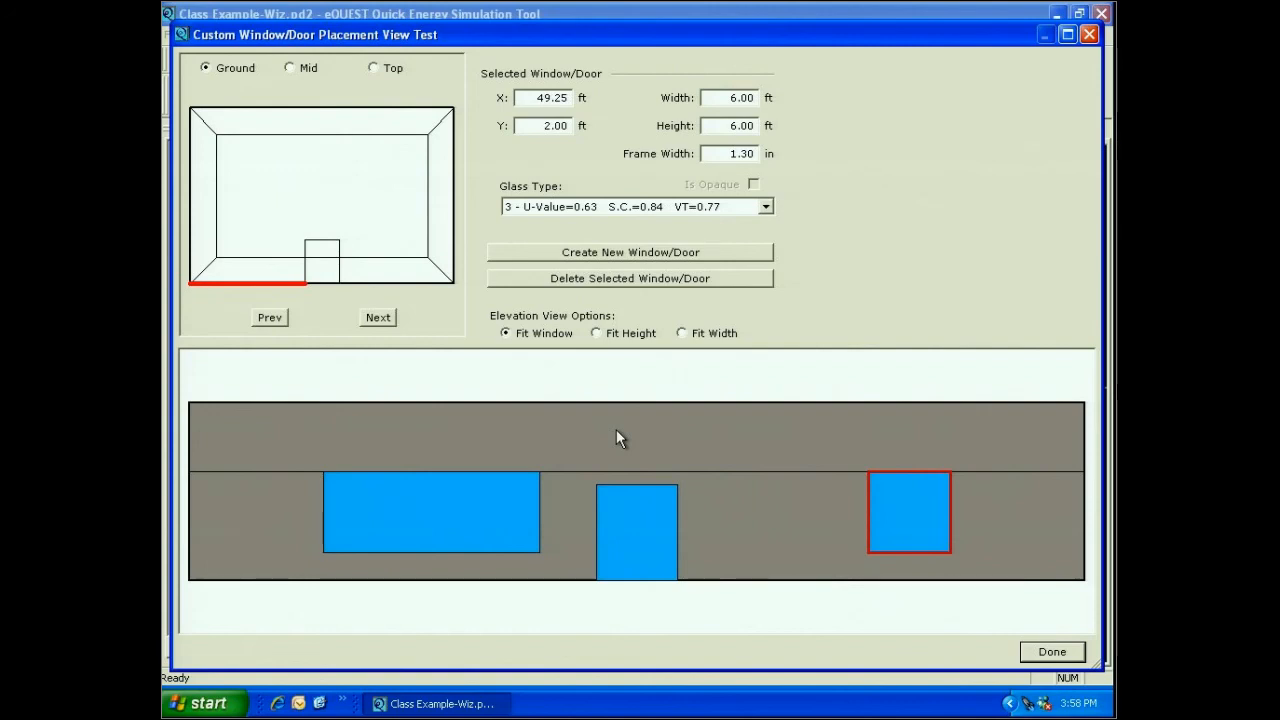
# Step: Delete the 6 by 7 ft door on the first ground-floor south facade segment and widen the 6 ft window beside it
pyautogui.click(638, 534)
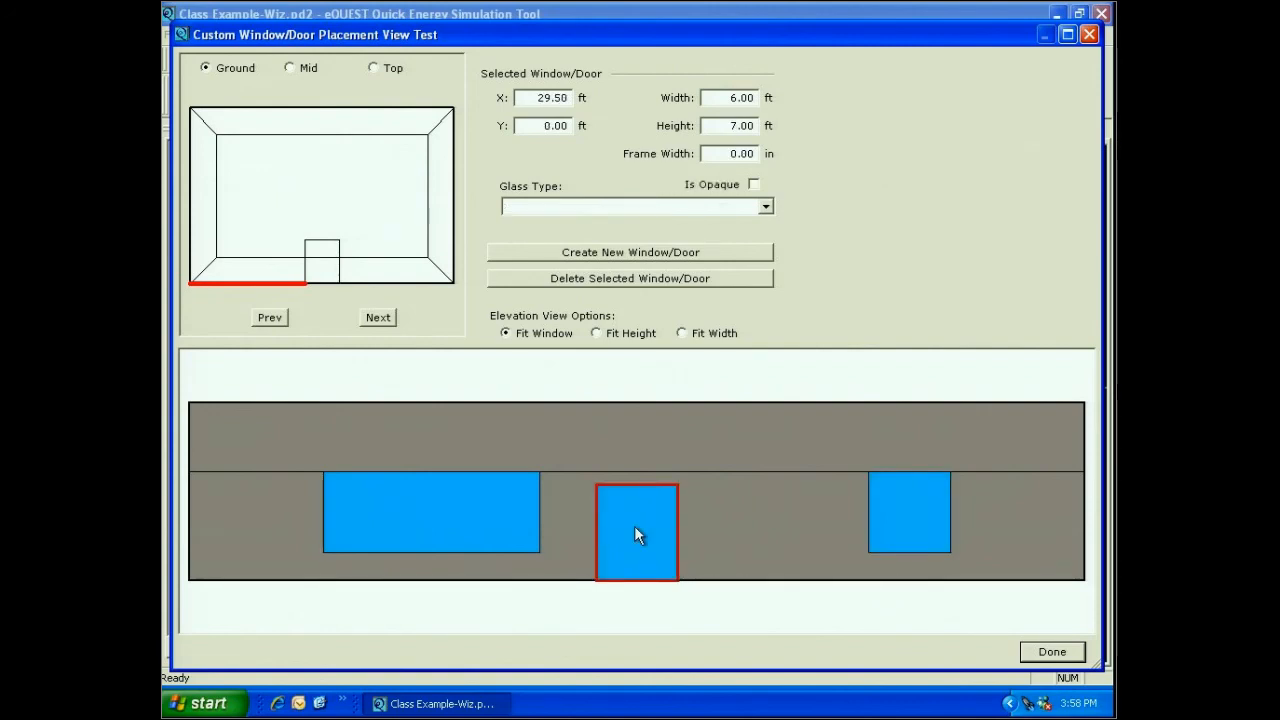
pyautogui.press('Delete')
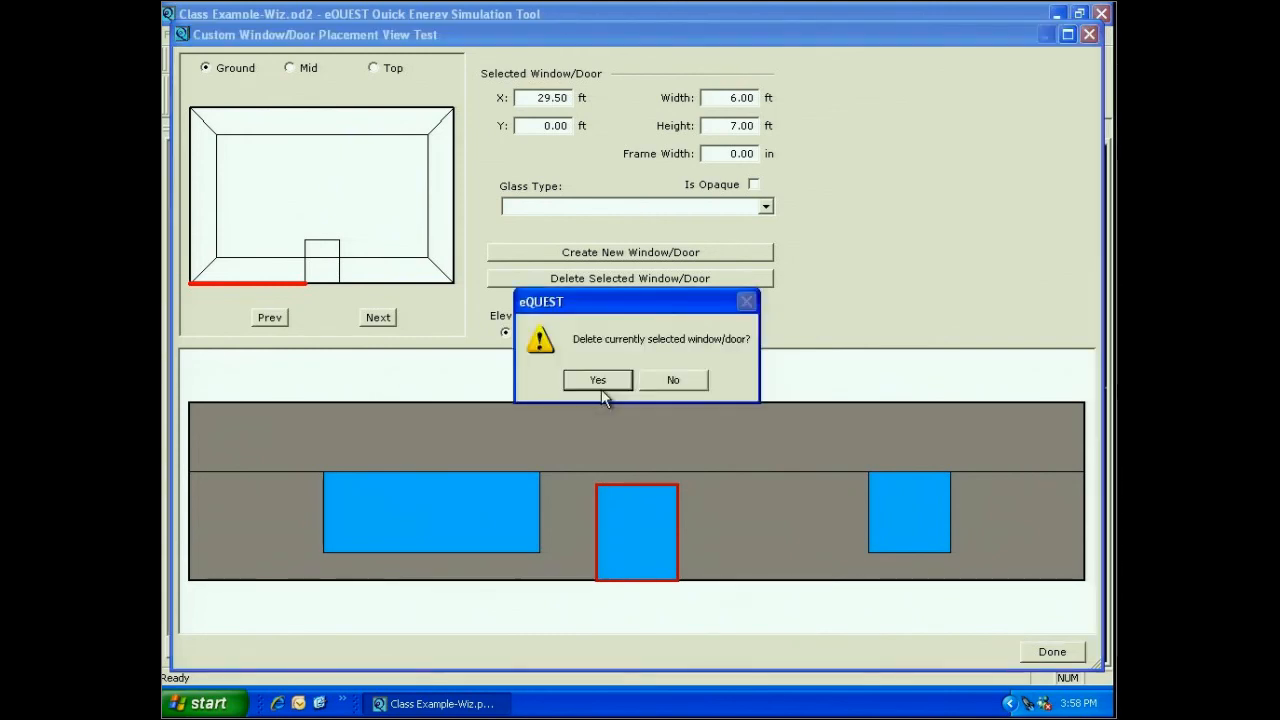
pyautogui.click(598, 380)
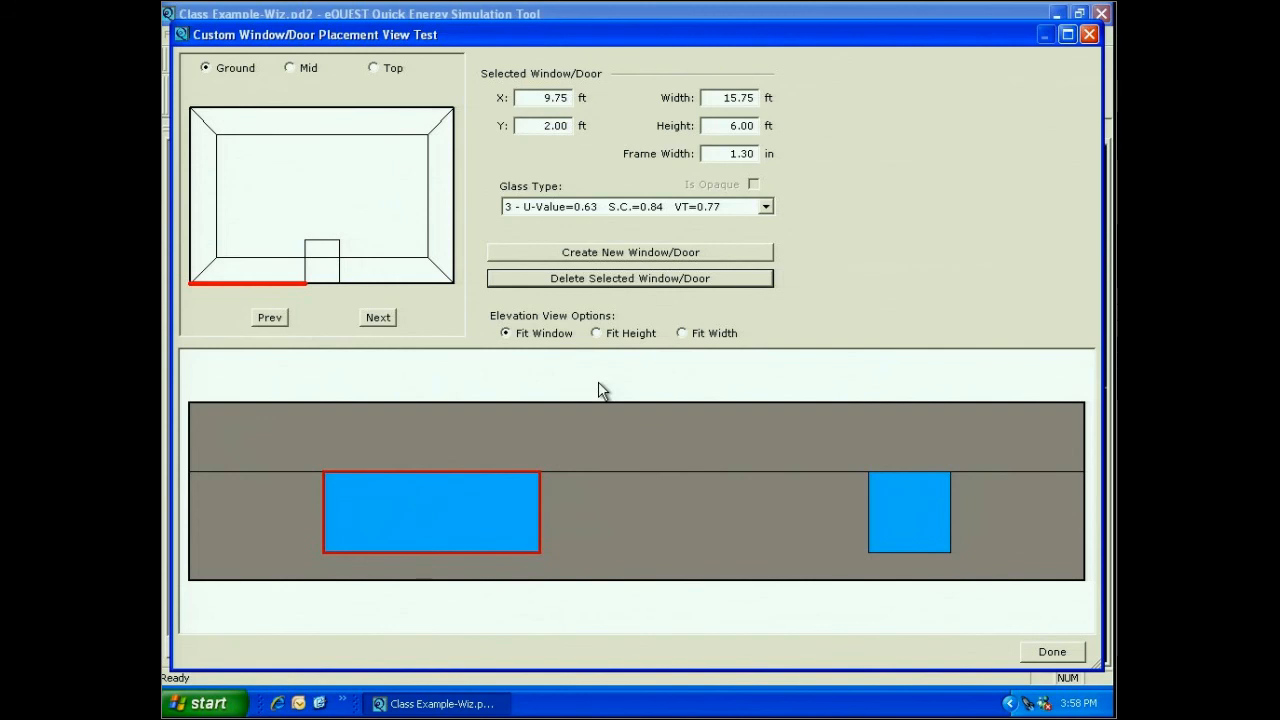
pyautogui.click(908, 515)
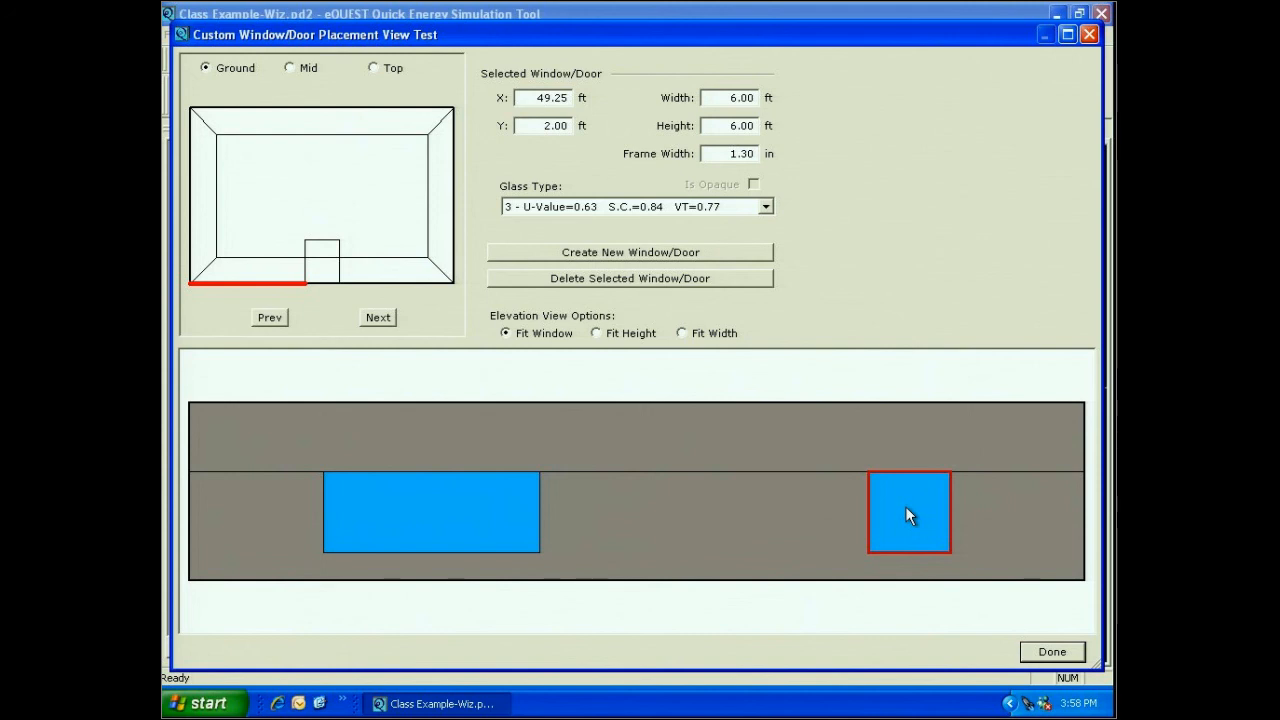
# Step: Delete the 8 by 6 ft window from the short central ground-floor south facade segment
pyautogui.click(325, 284)
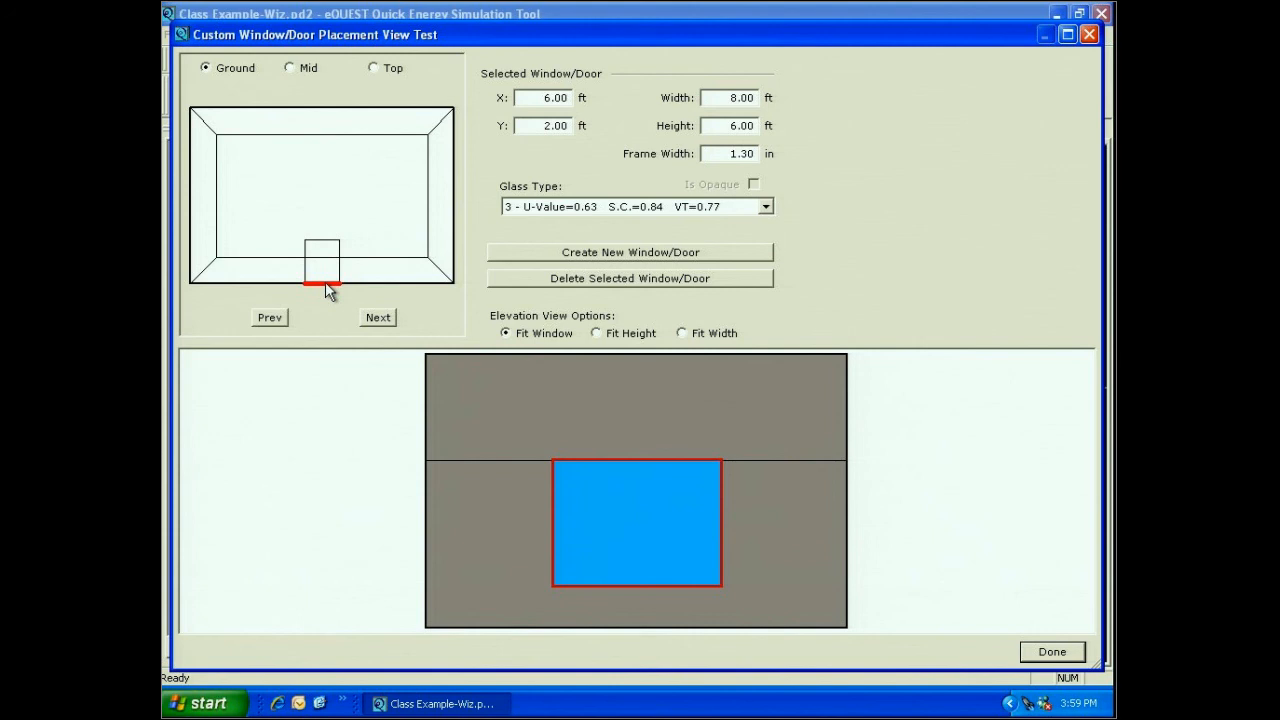
pyautogui.click(600, 279)
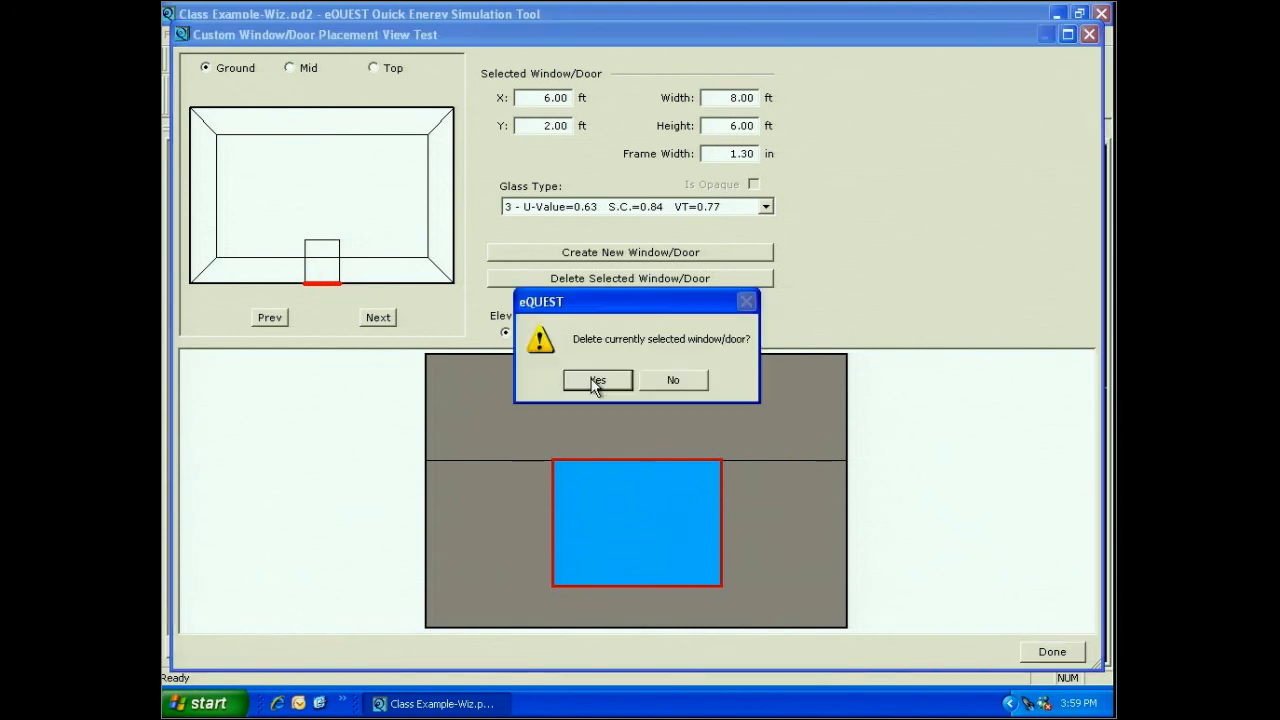
pyautogui.click(596, 382)
# Step: Create a 6 by 7 ft window at X 5, Y 0 with a 1.3 in frame and glass type 1 (Dbl Low-E), and finish the wizard
pyautogui.click(630, 252)
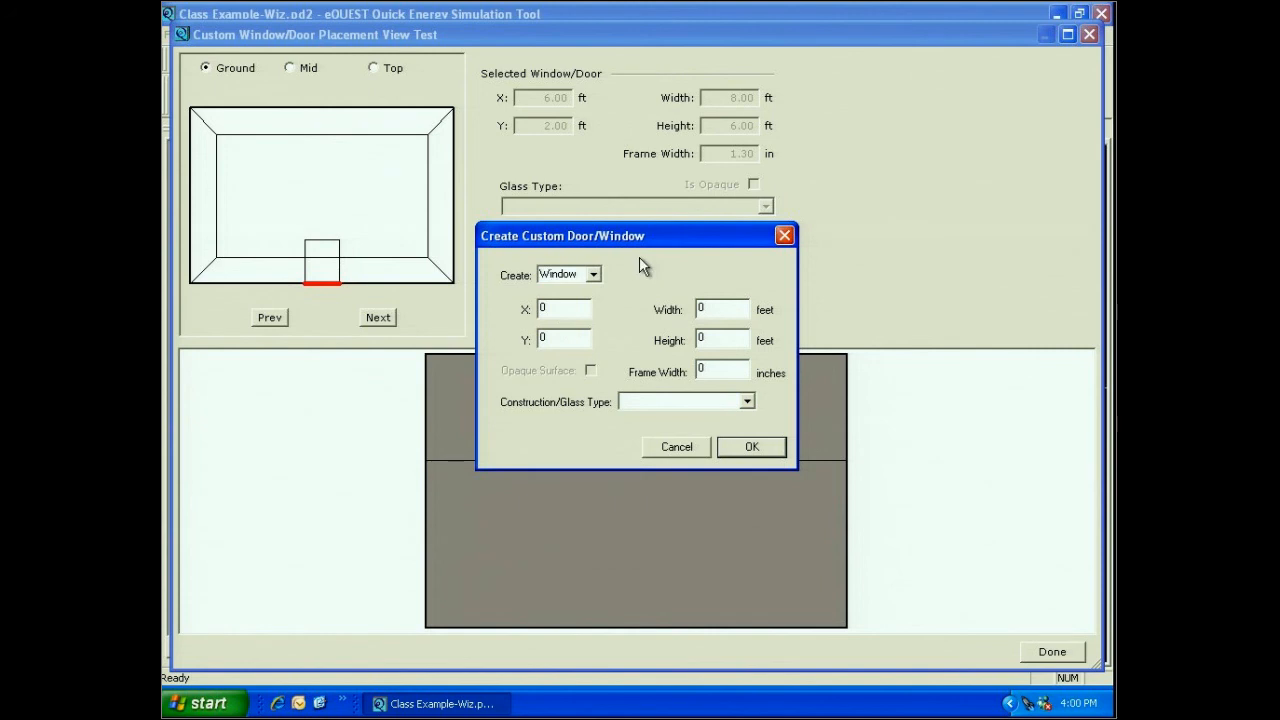
pyautogui.click(594, 276)
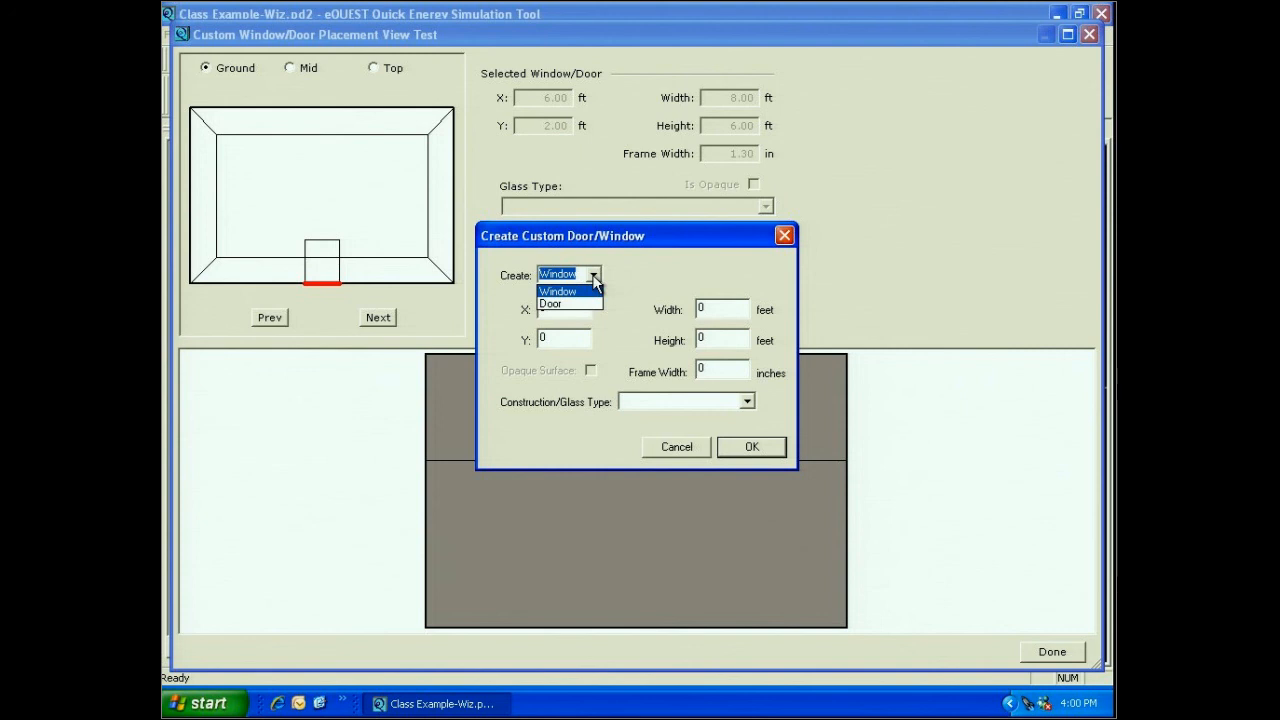
pyautogui.click(573, 291)
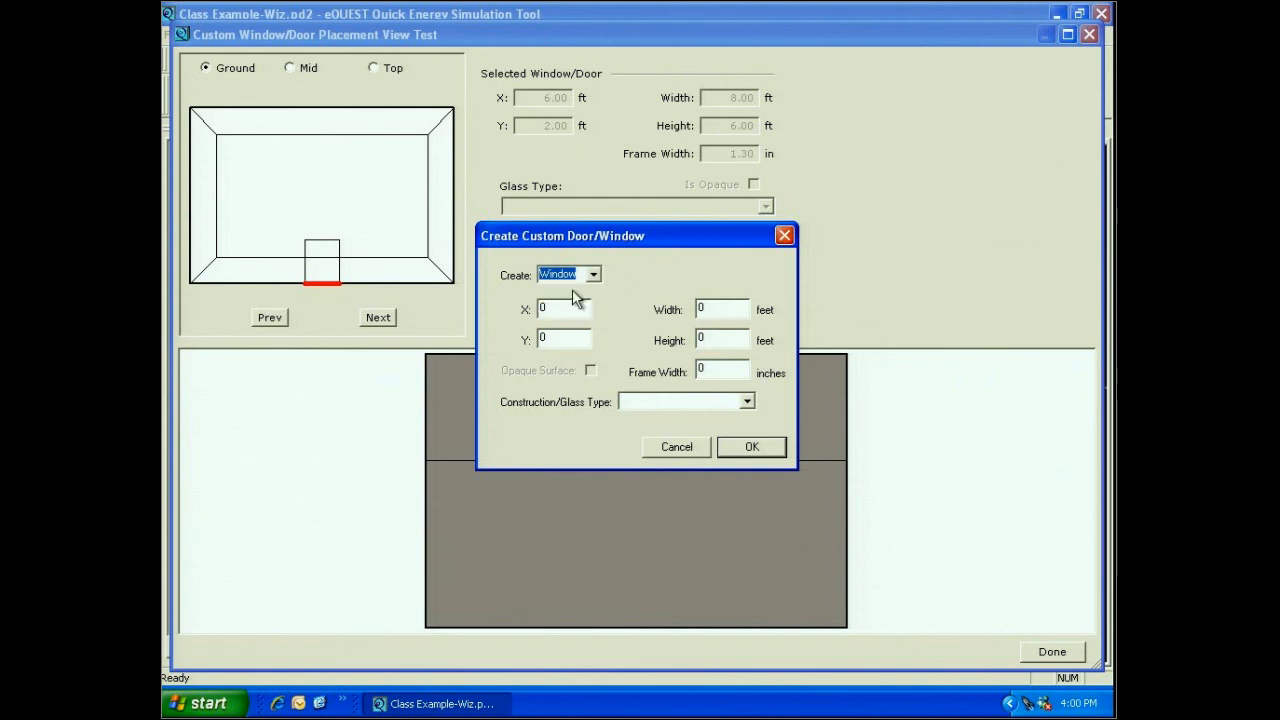
pyautogui.click(541, 308)
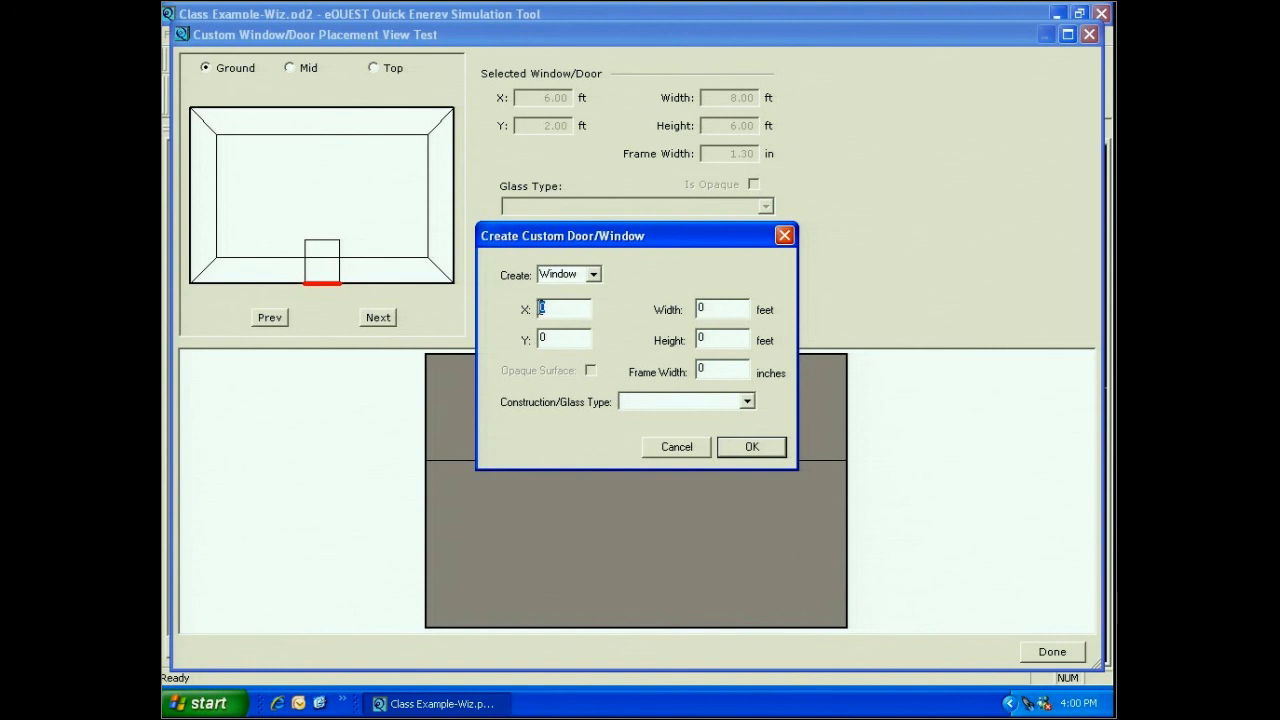
pyautogui.click(747, 401)
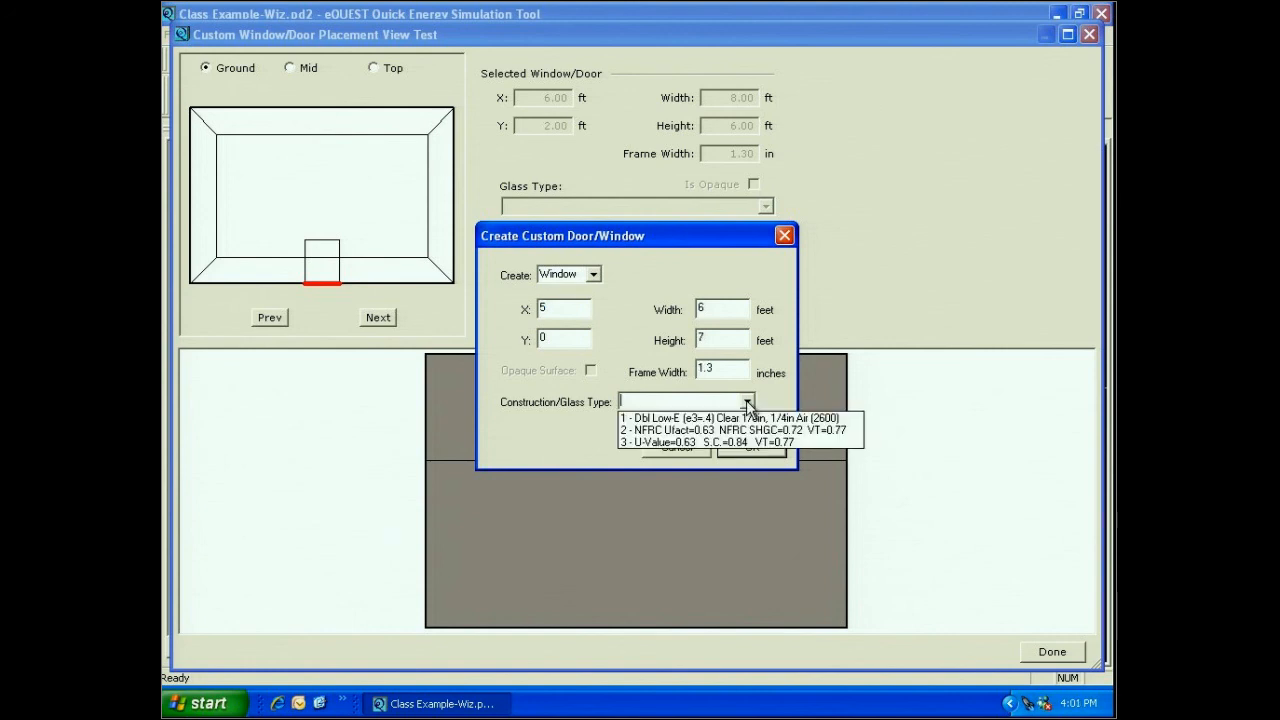
pyautogui.click(690, 420)
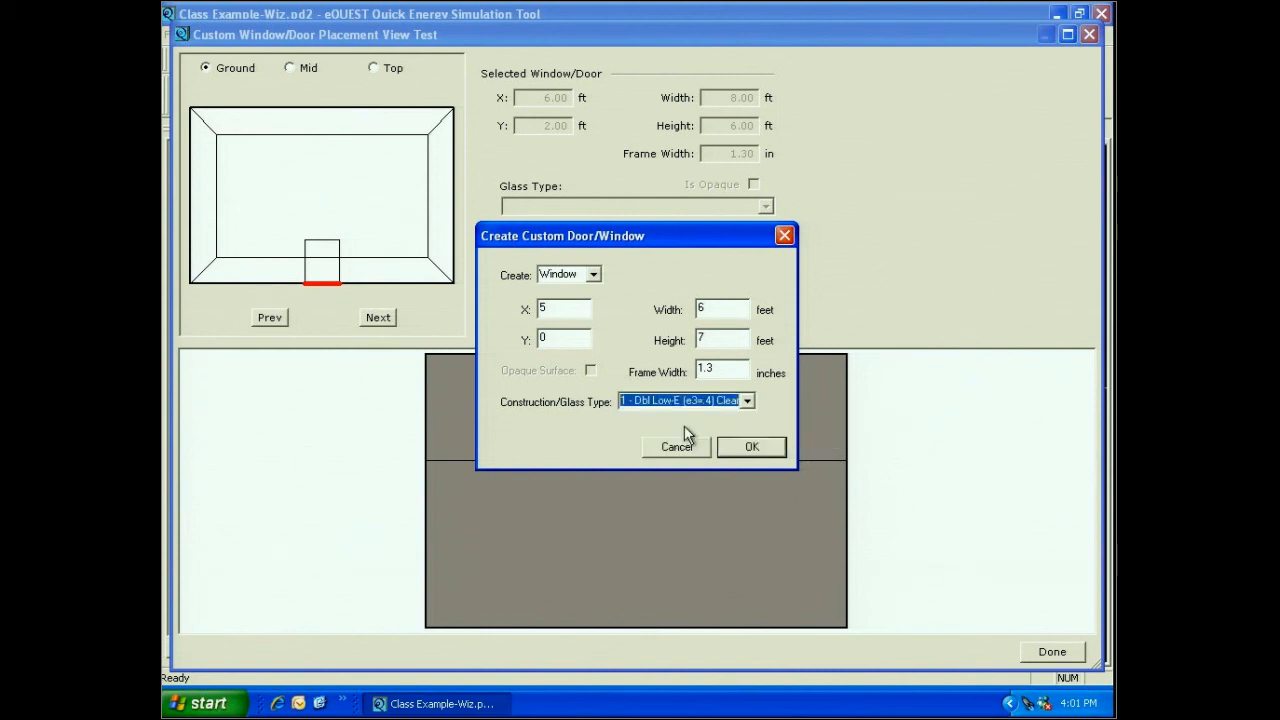
pyautogui.click(739, 449)
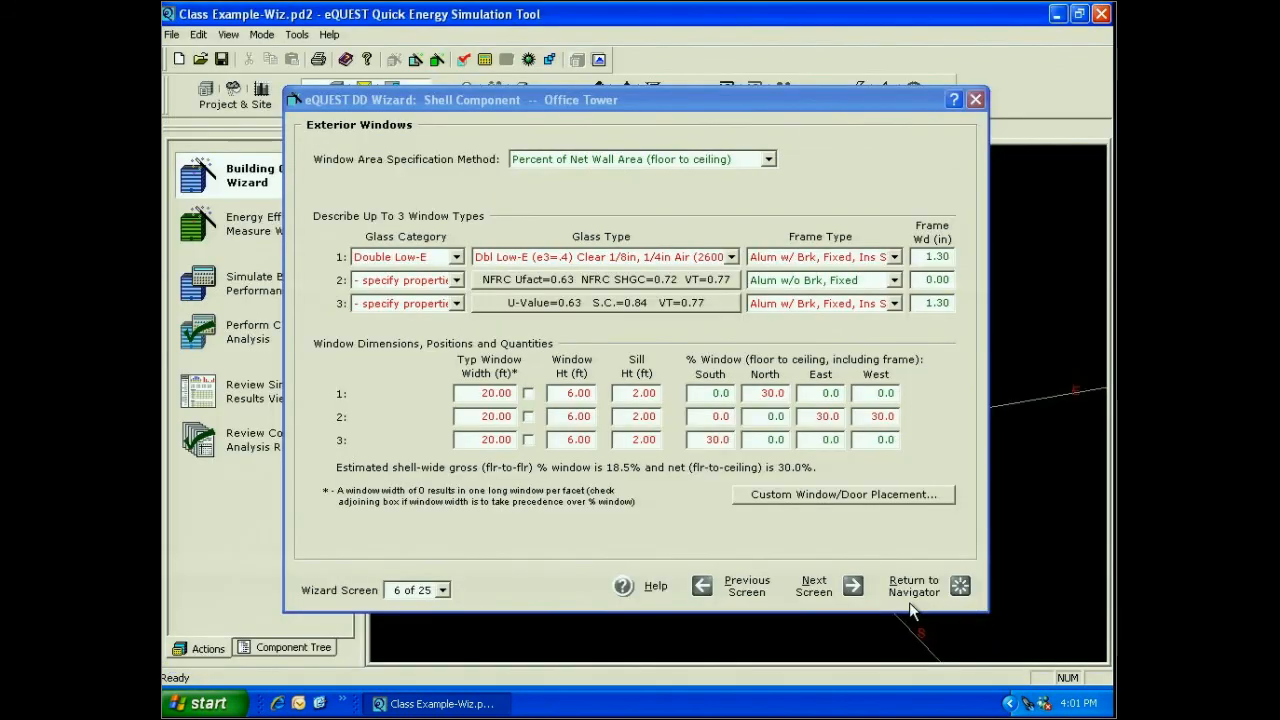
pyautogui.click(912, 590)
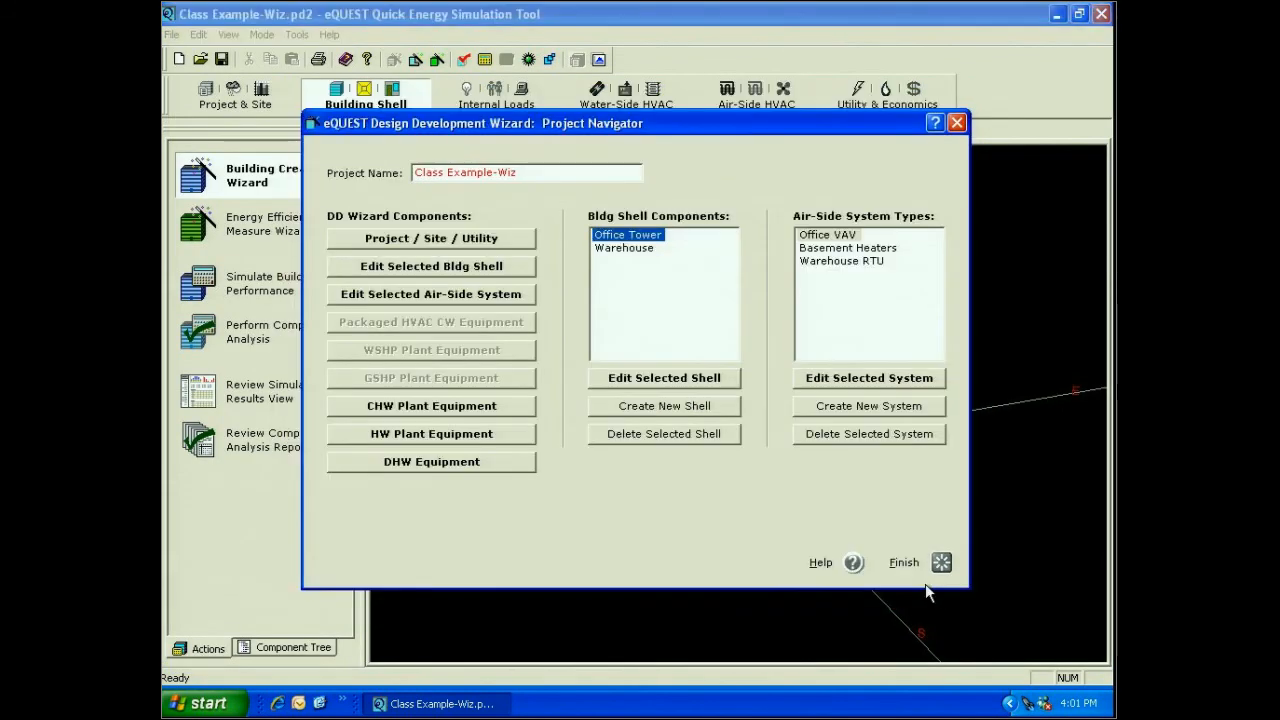
pyautogui.click(912, 562)
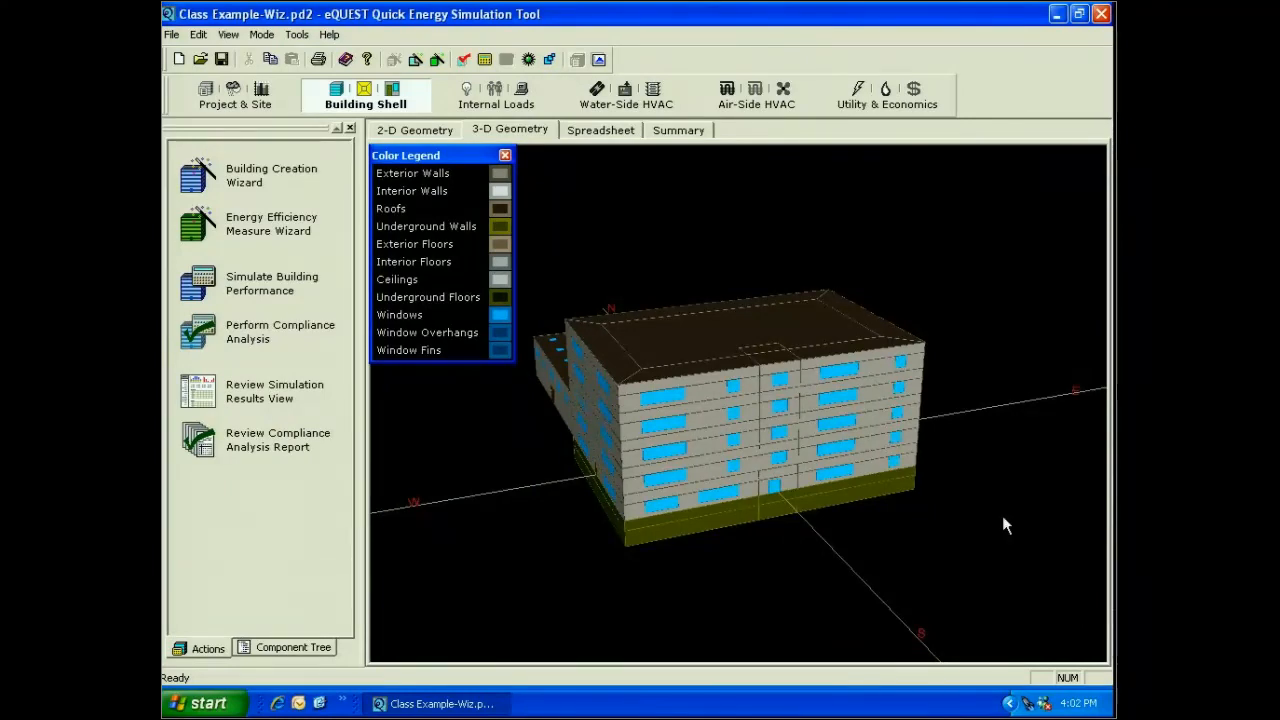
# Step: Reenter the Building Creation Wizard, accepting the warning, and open the CHW plant equipment
pyautogui.click(262, 176)
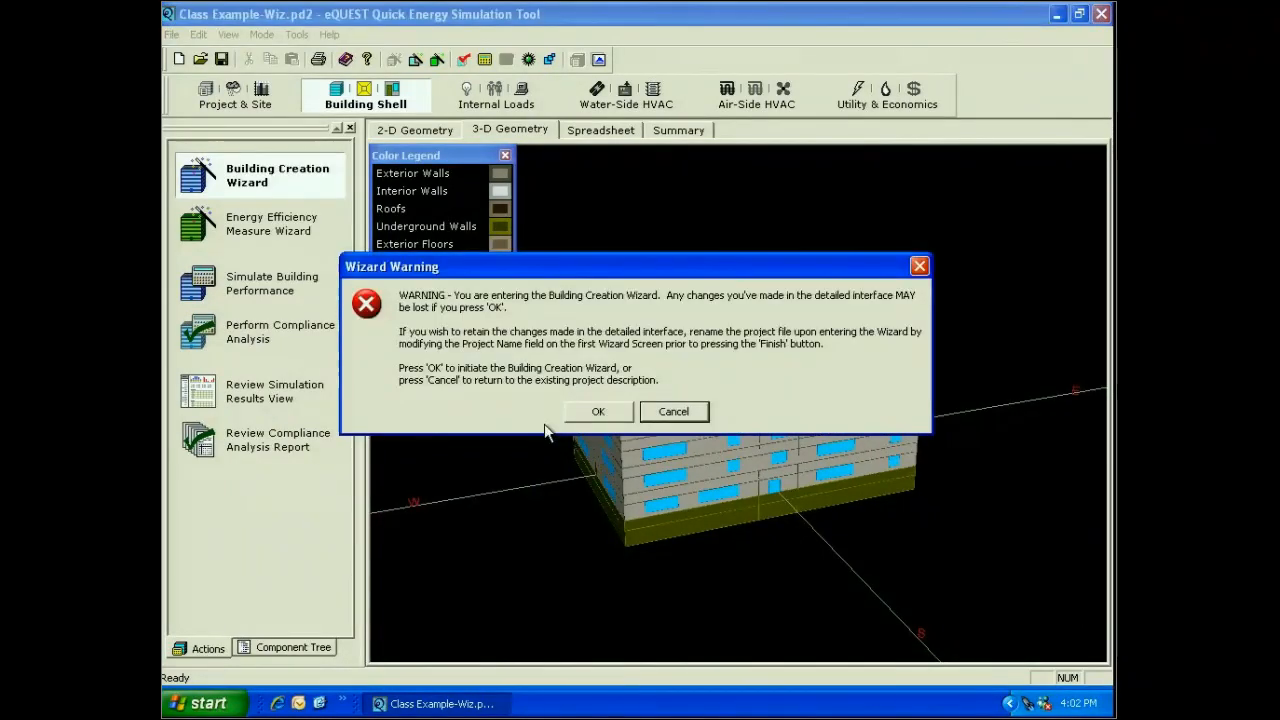
pyautogui.click(597, 411)
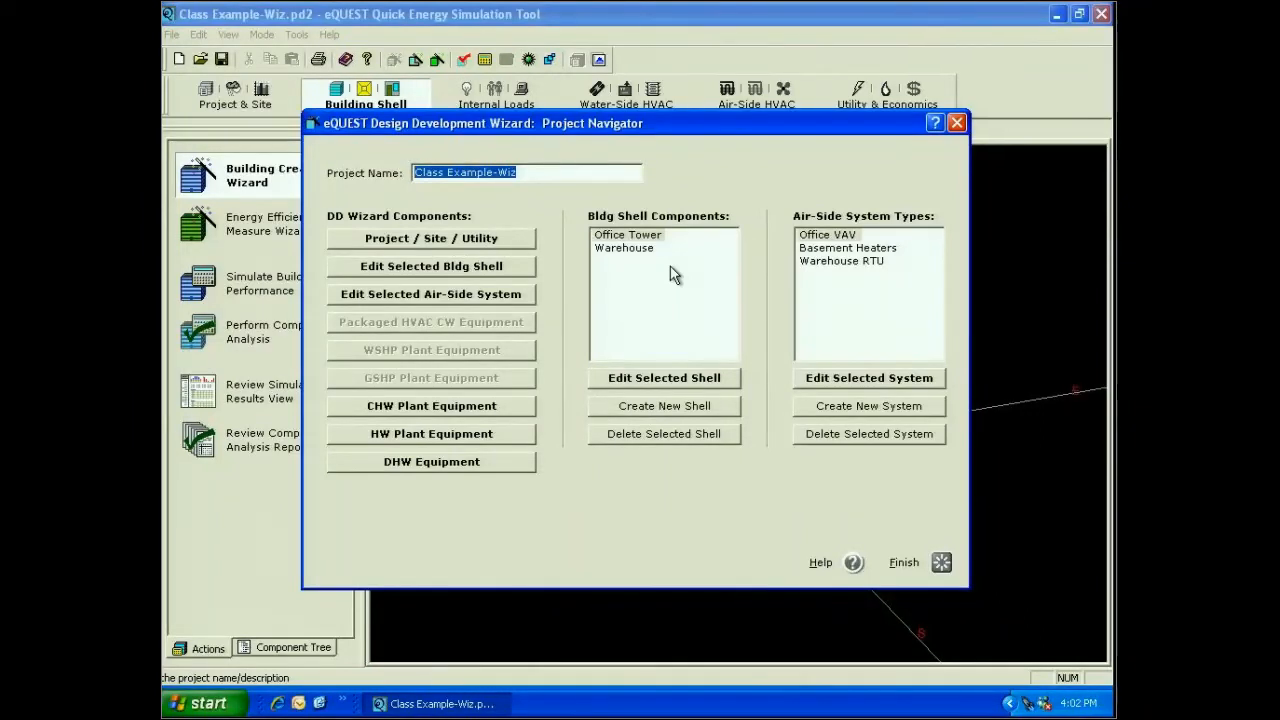
pyautogui.click(431, 406)
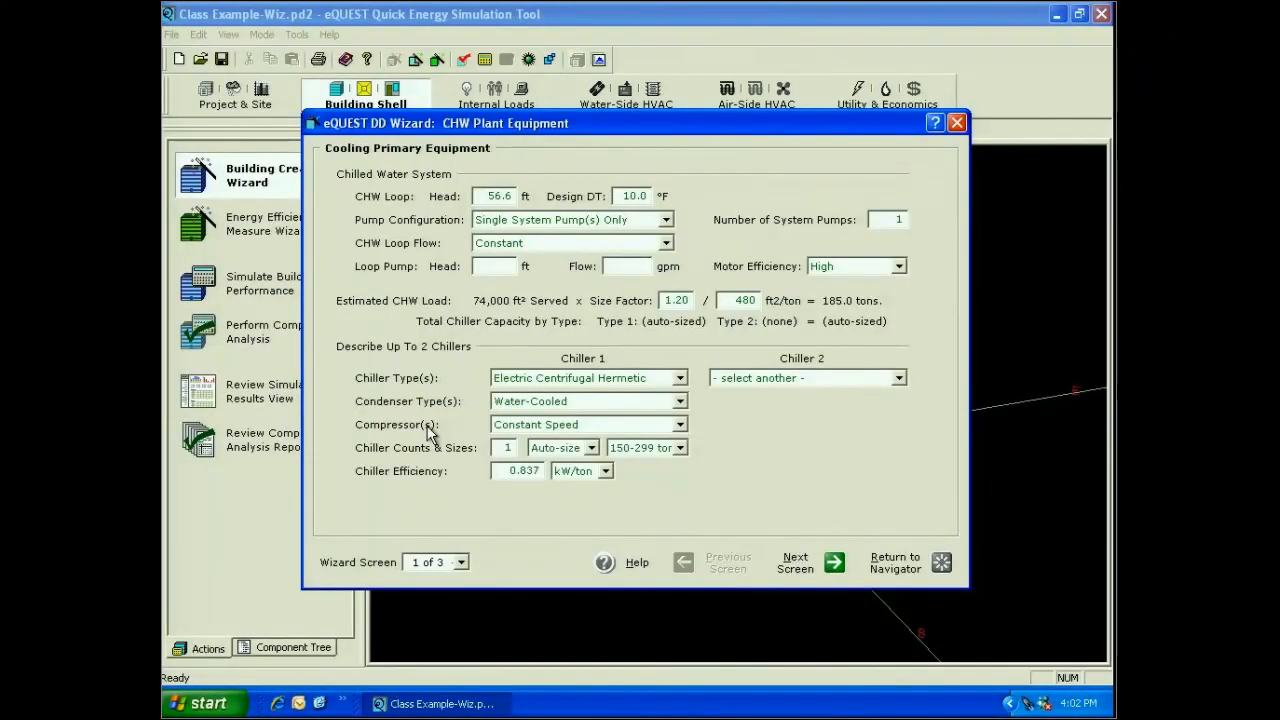
# Step: Set the chilled water loop head to 60 ft and its design DT to 12 °F on the cooling primary equipment screen
pyautogui.click(461, 562)
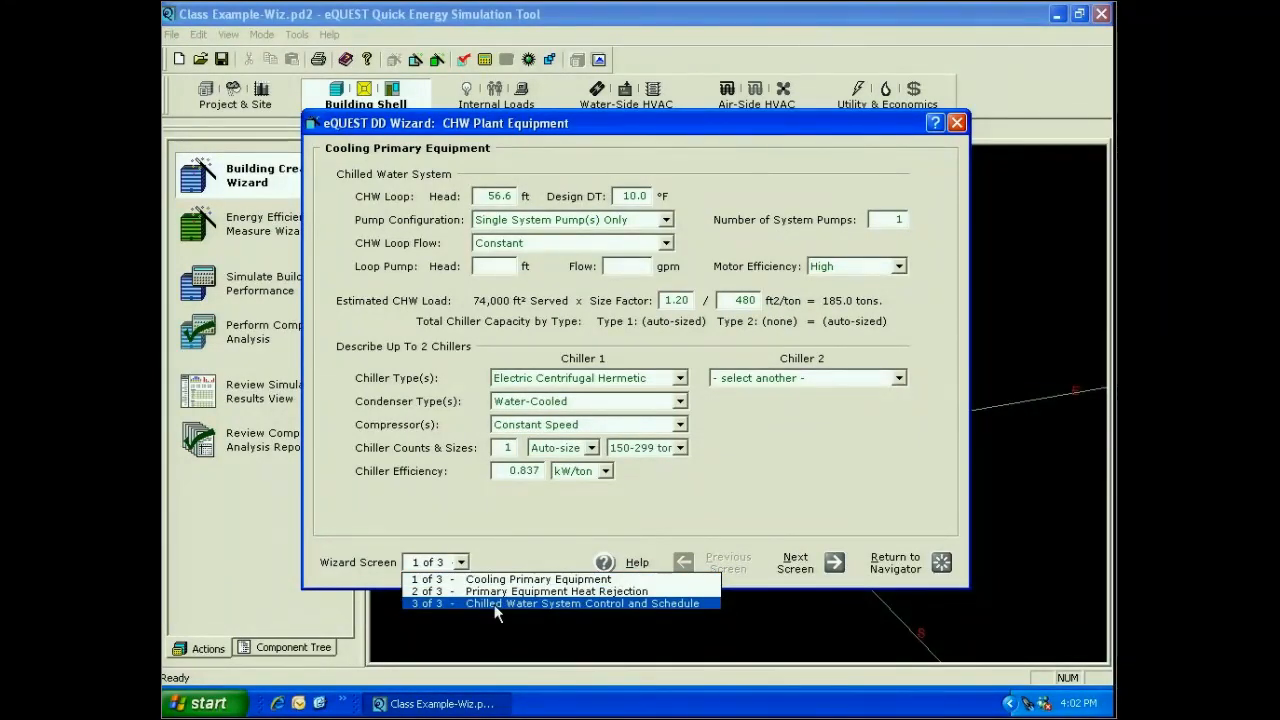
pyautogui.click(472, 197)
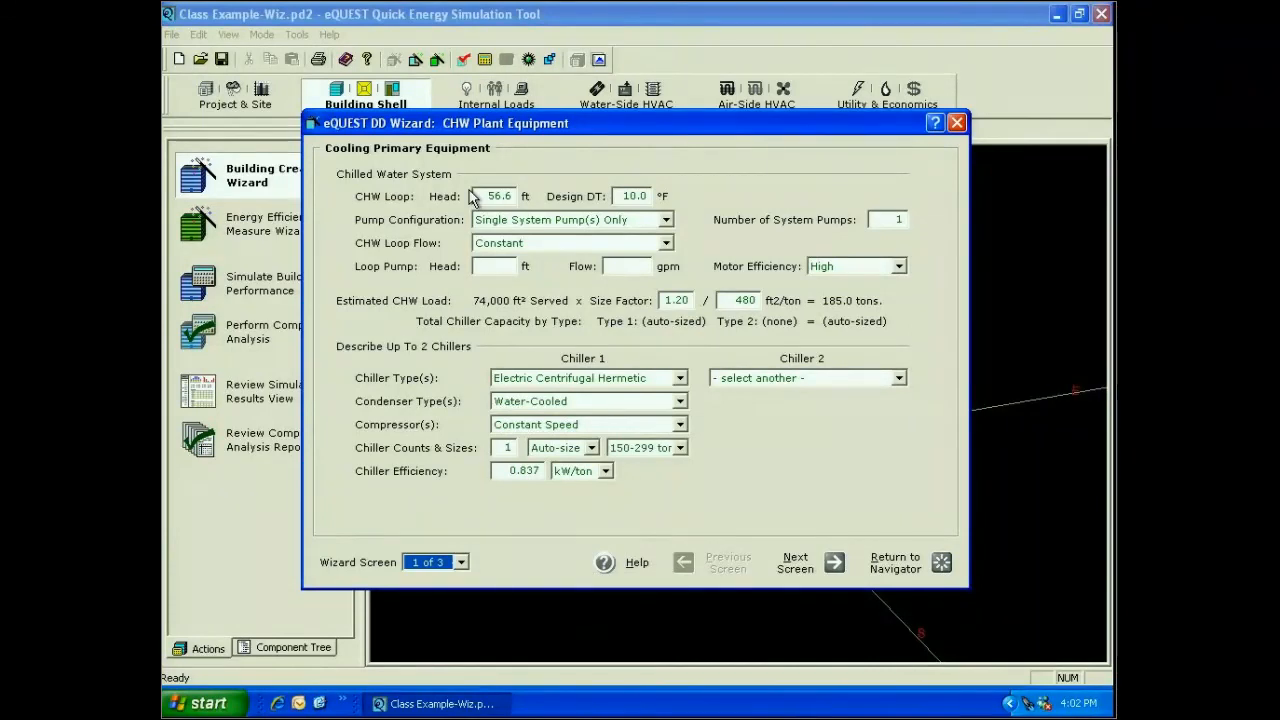
pyautogui.click(503, 197)
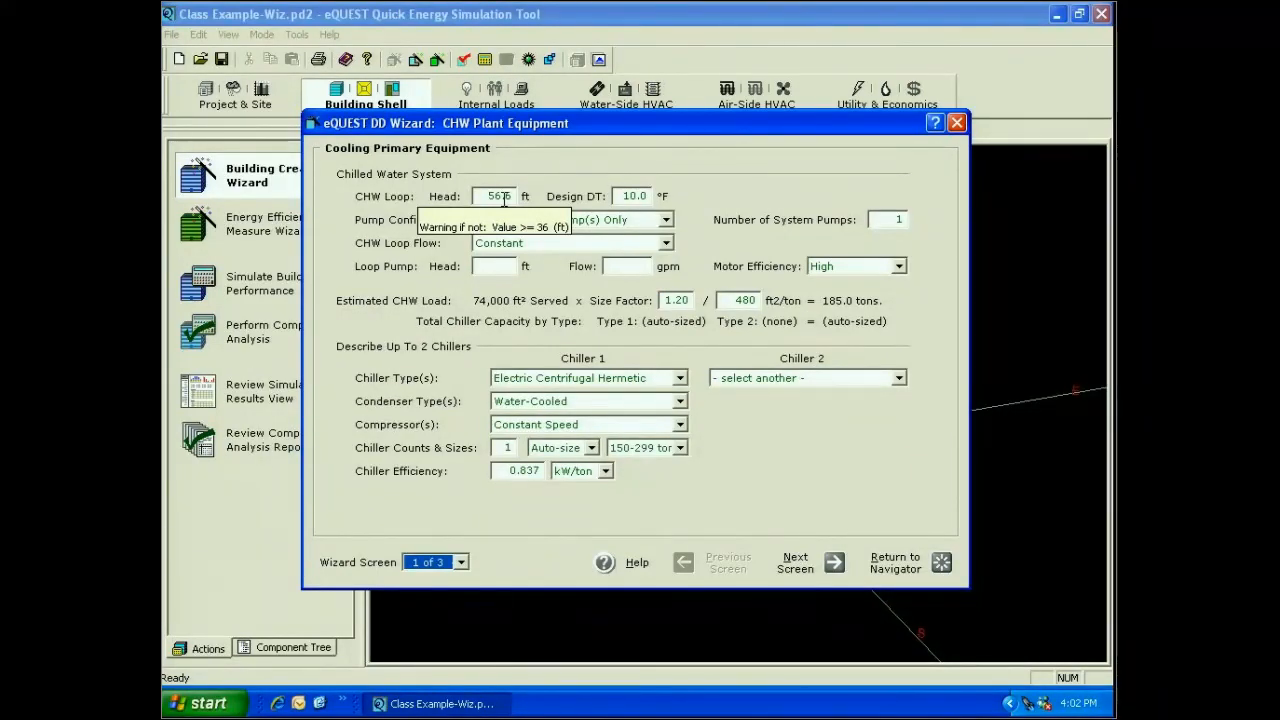
pyautogui.click(503, 197)
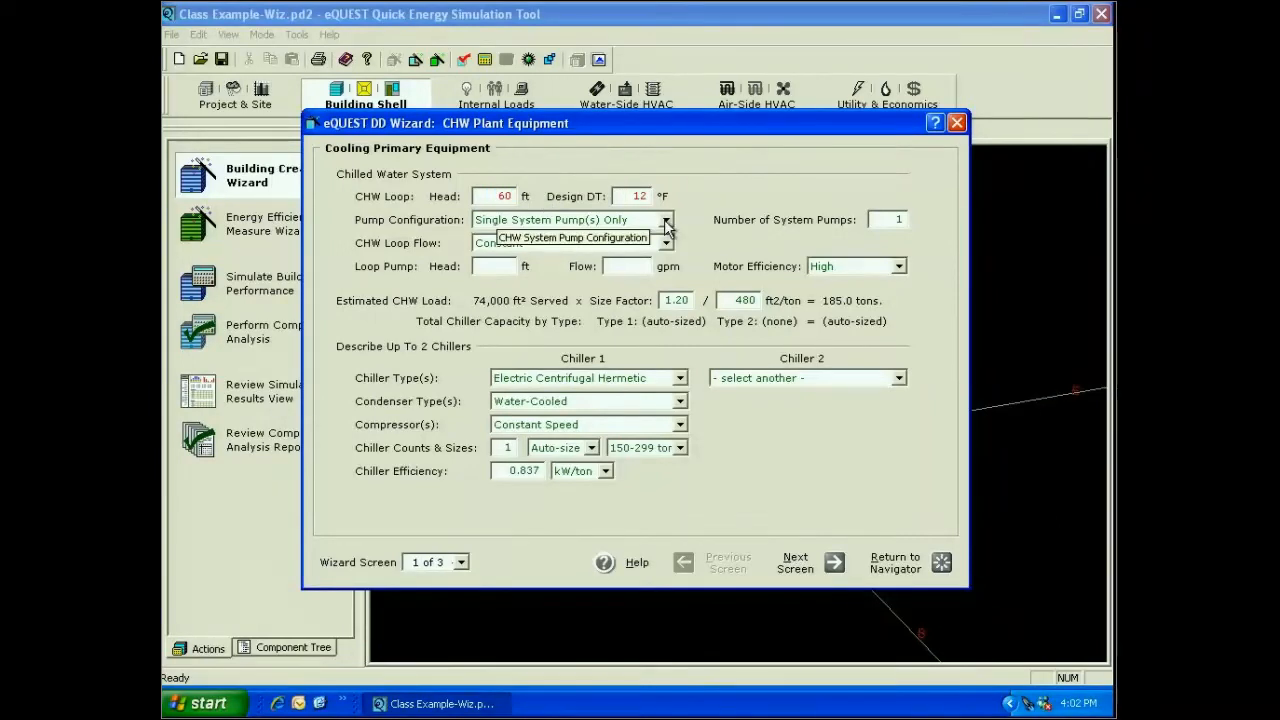
# Step: Set the chilled water pump configuration to Both System and Chiller Pumps and the CHW loop flow to Variable
pyautogui.click(666, 220)
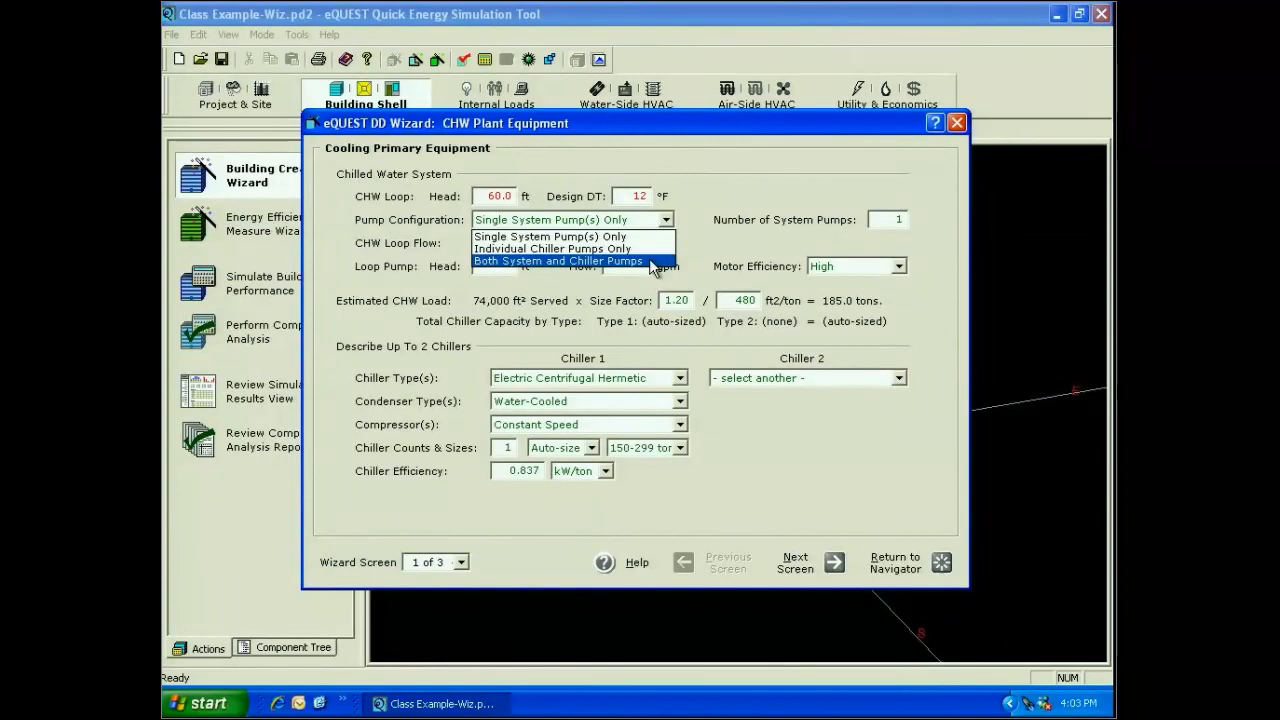
pyautogui.click(654, 262)
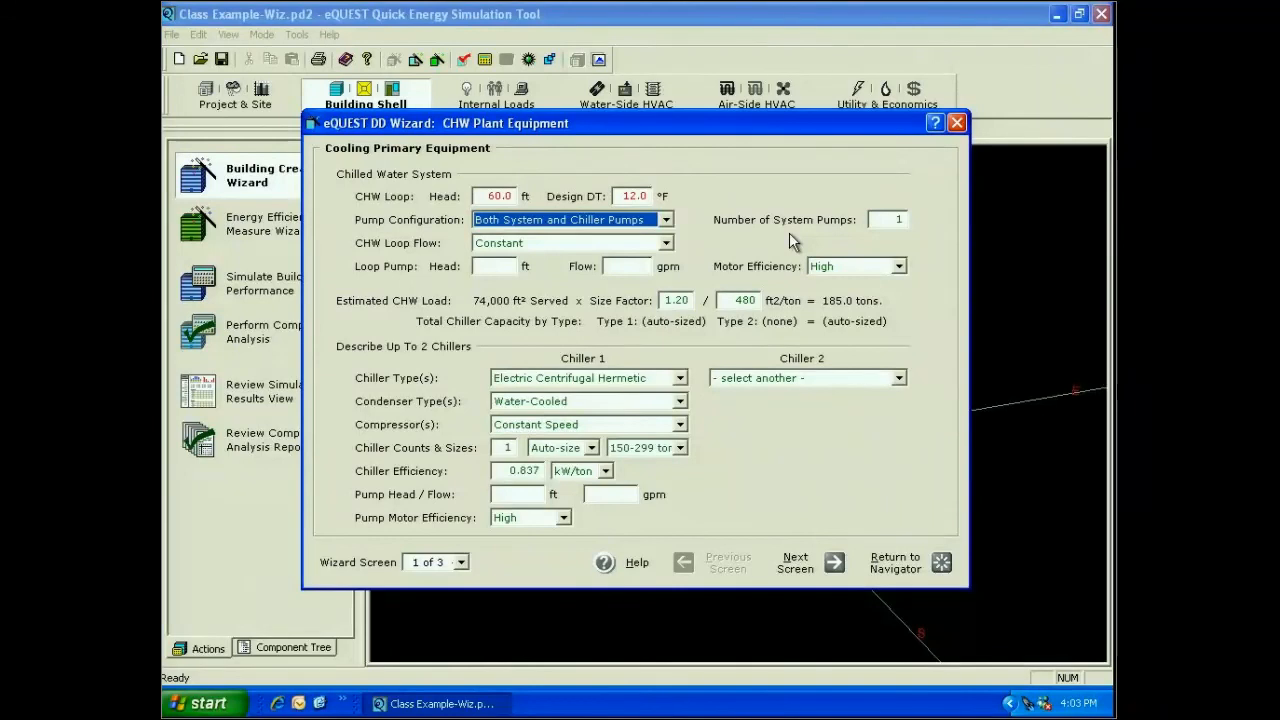
pyautogui.click(665, 243)
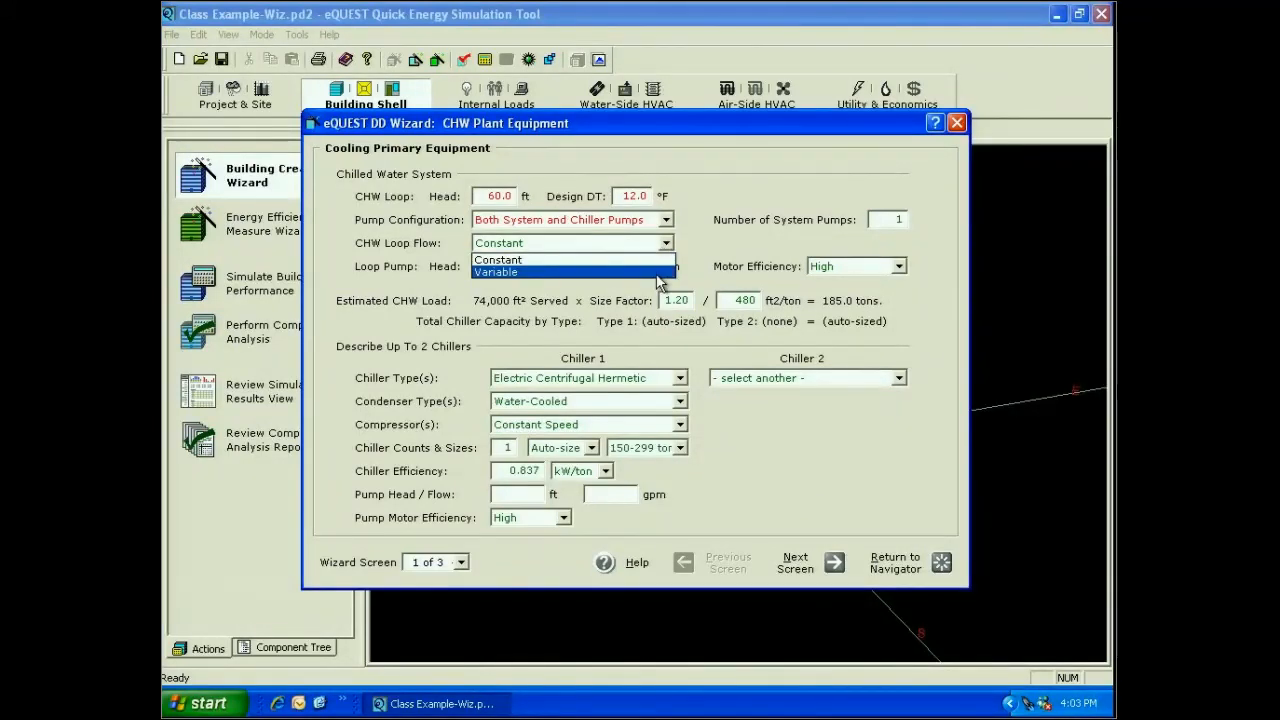
pyautogui.click(660, 272)
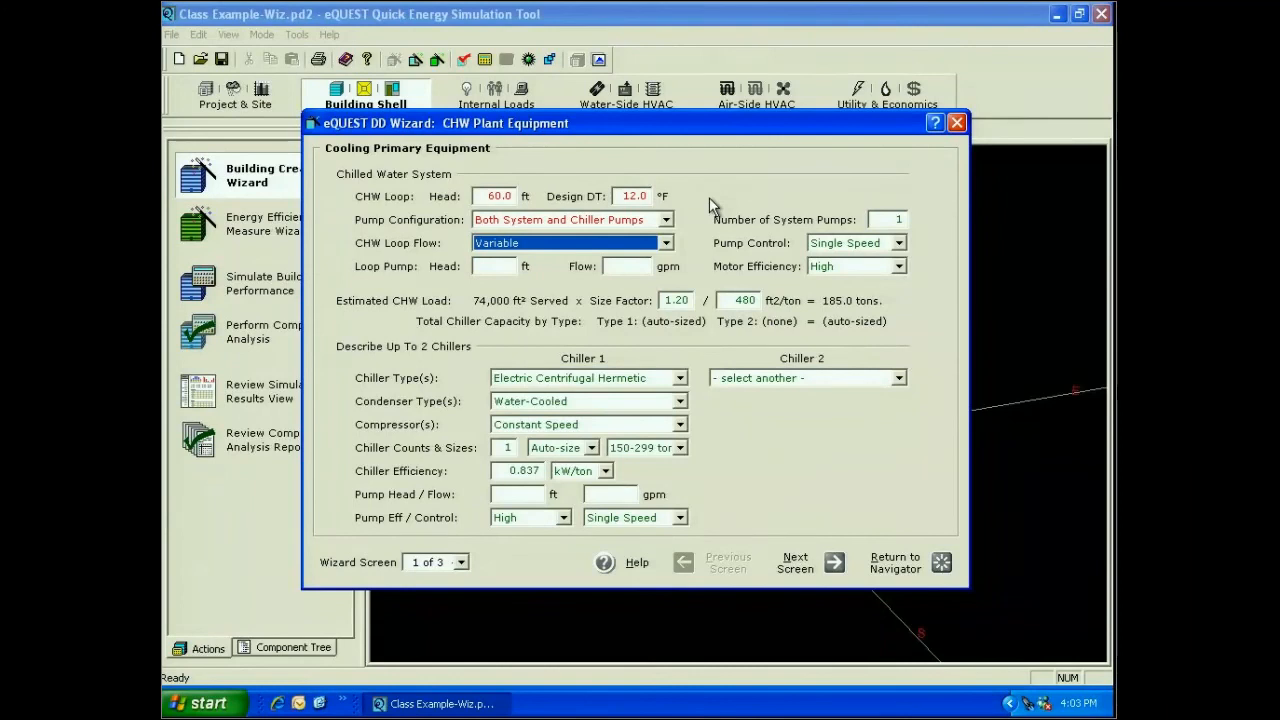
# Step: Set the chilled water system pump control to VSD and its motor efficiency to Premium
pyautogui.click(899, 243)
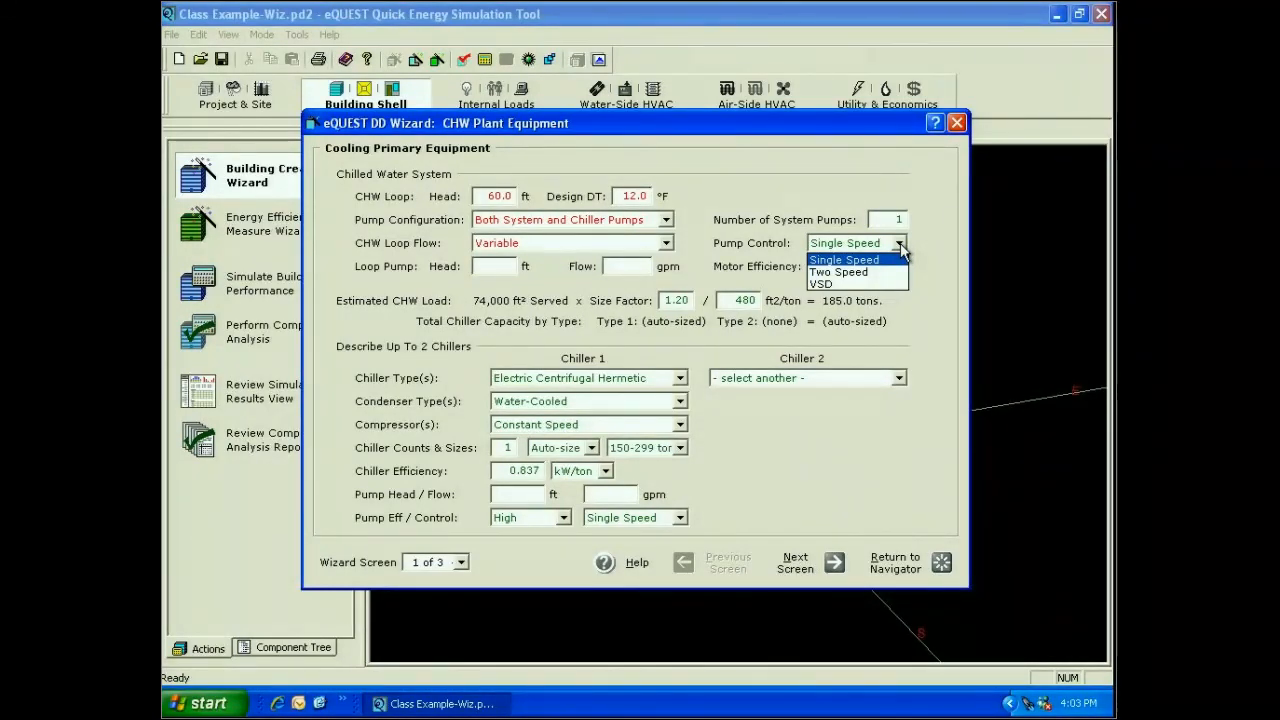
pyautogui.click(842, 285)
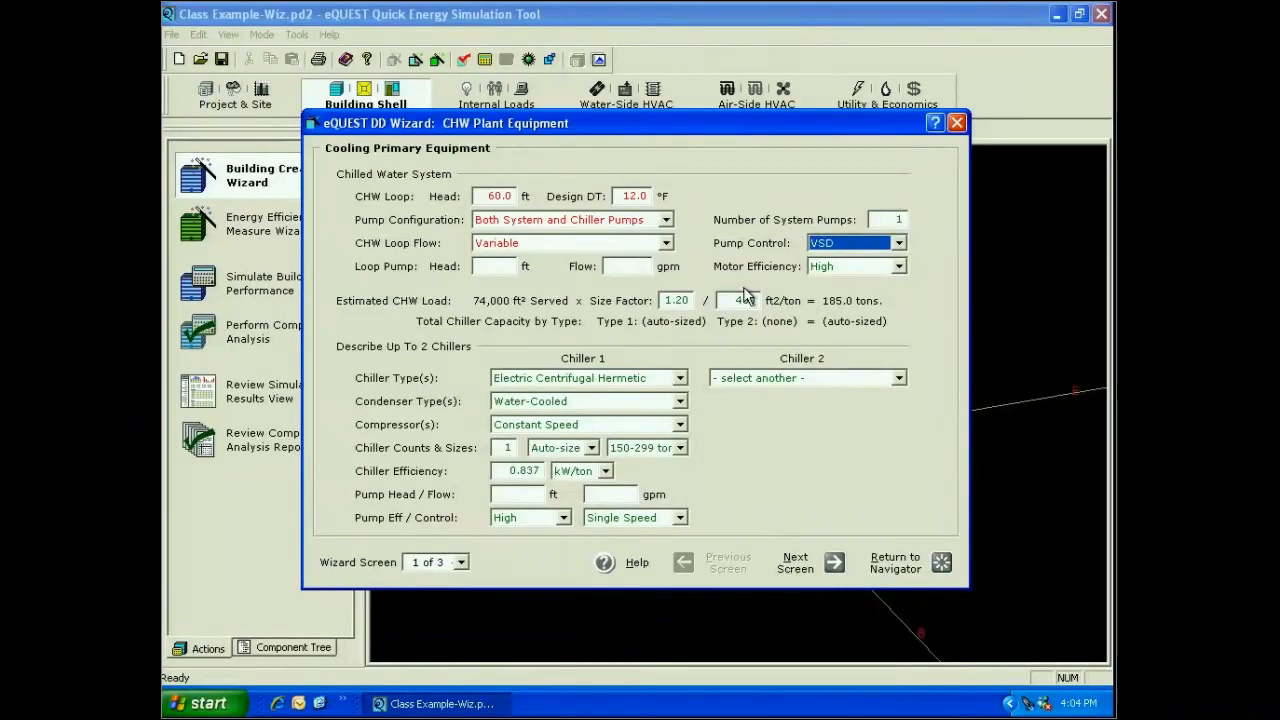
pyautogui.click(898, 267)
pyautogui.click(880, 310)
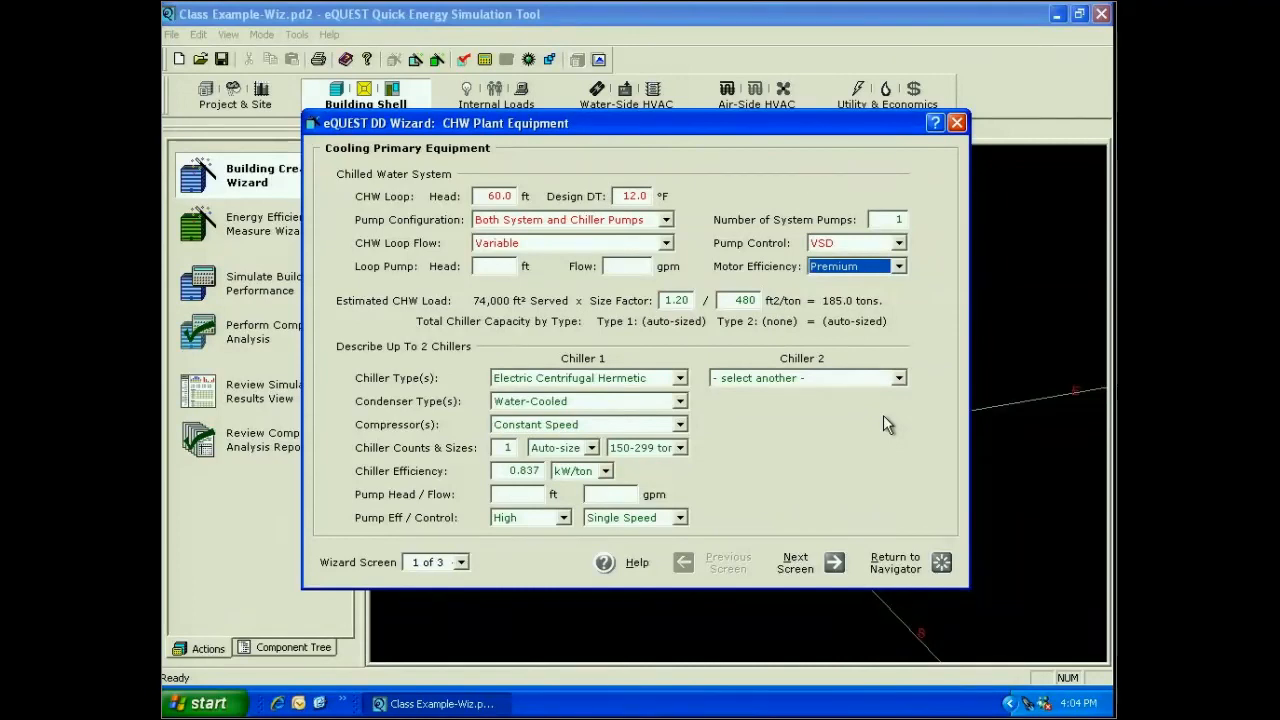
# Step: Define Chiller 1 as a Screw chiller with an efficiency of 4.5 COP and a Premium efficiency pump
pyautogui.click(680, 378)
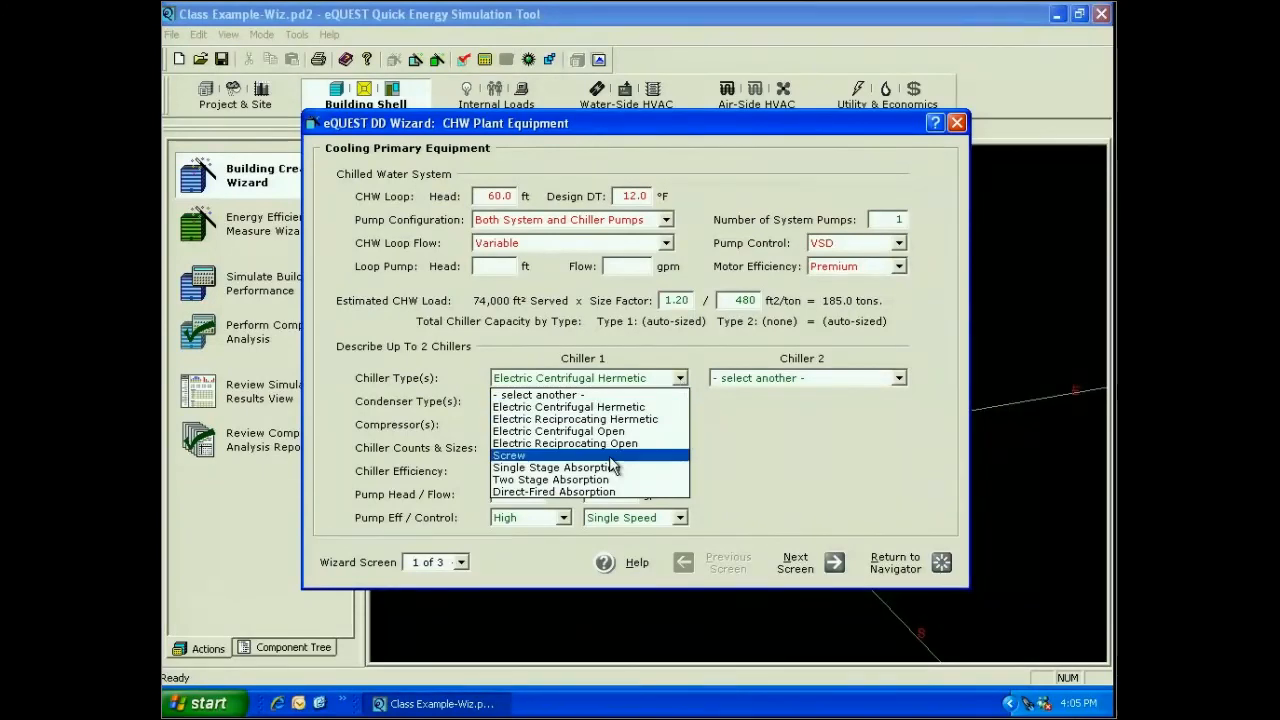
pyautogui.click(640, 455)
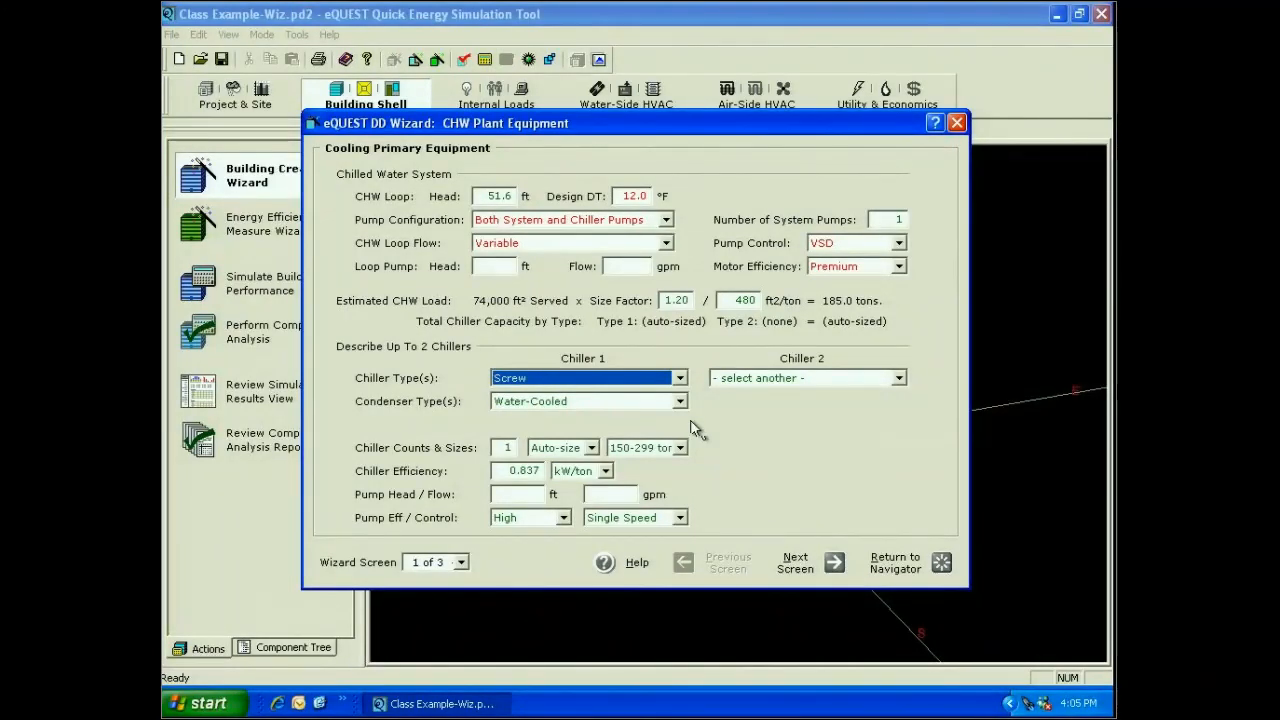
pyautogui.click(503, 470)
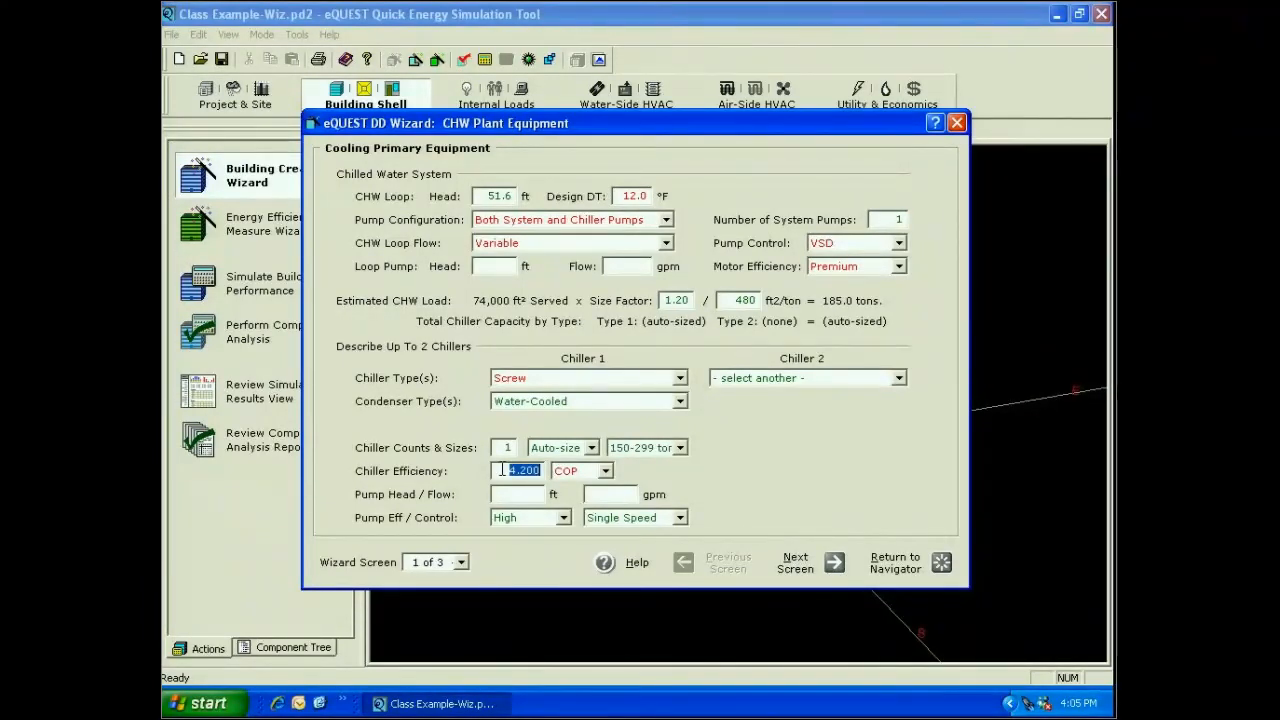
pyautogui.write('4.5')
pyautogui.click(563, 517)
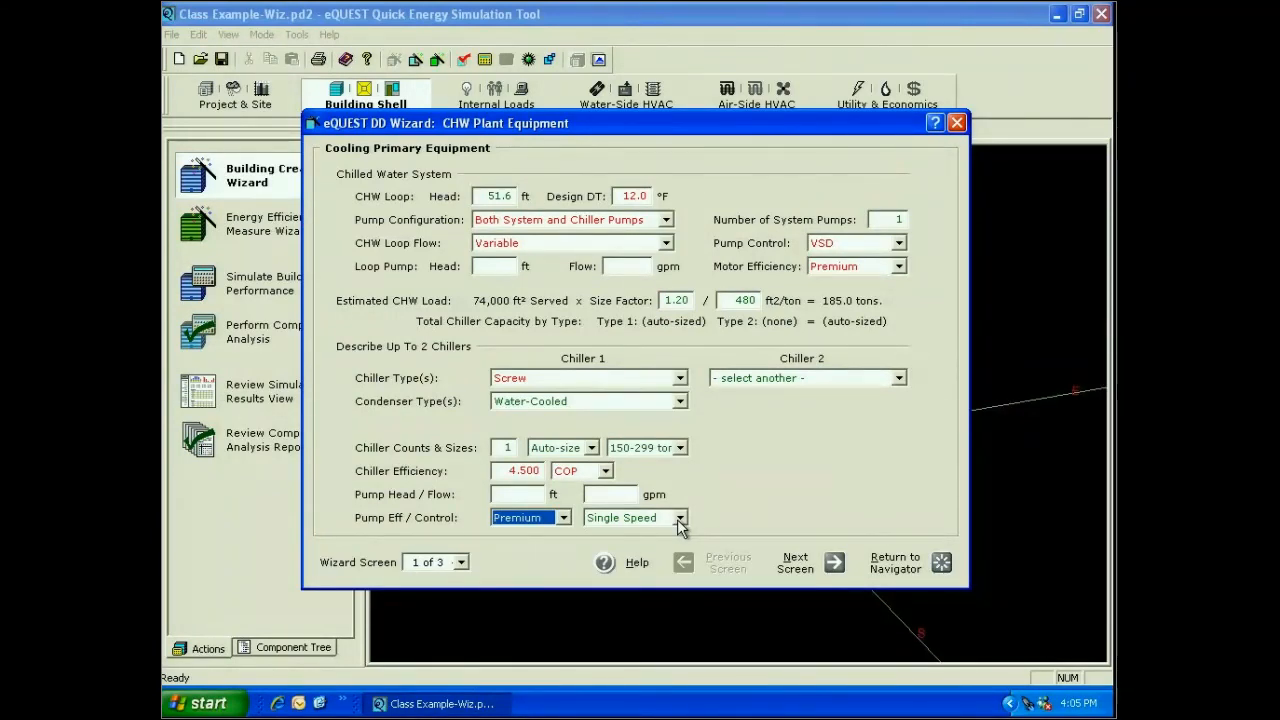
# Step: Add a Screw type Chiller 2 and set the condensers of both chillers to Water-Cooled
pyautogui.click(899, 380)
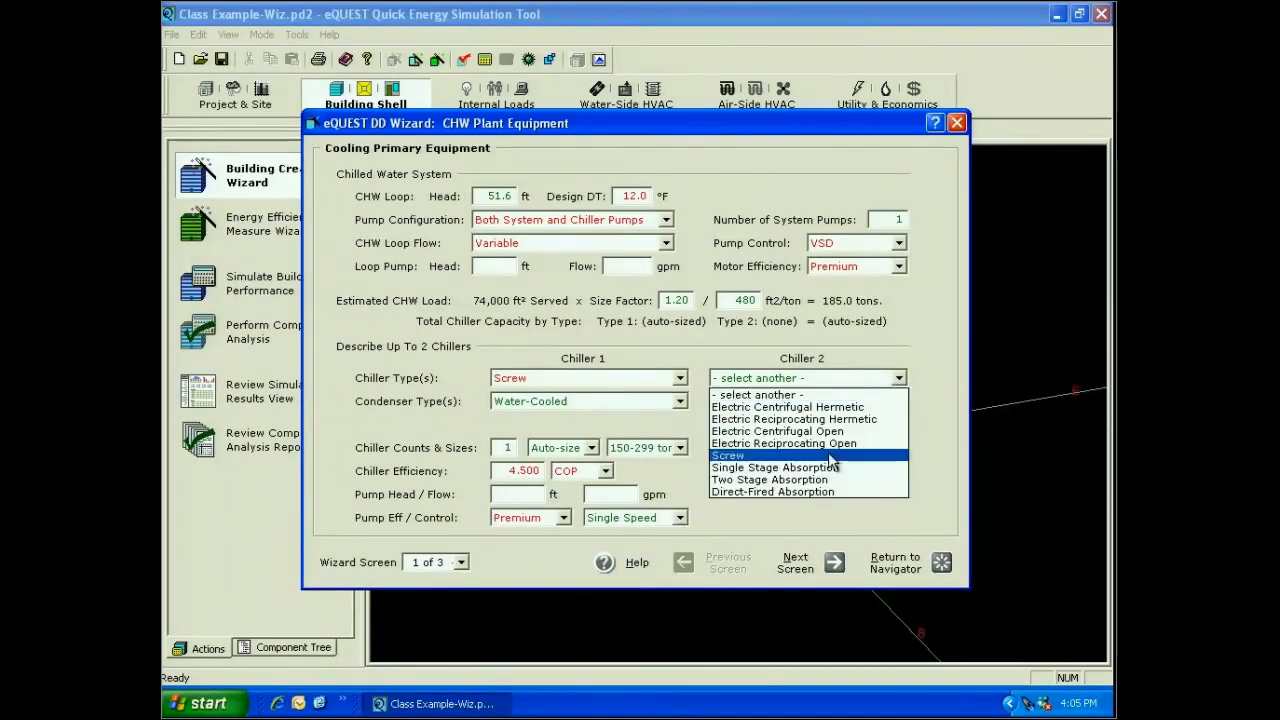
pyautogui.click(760, 455)
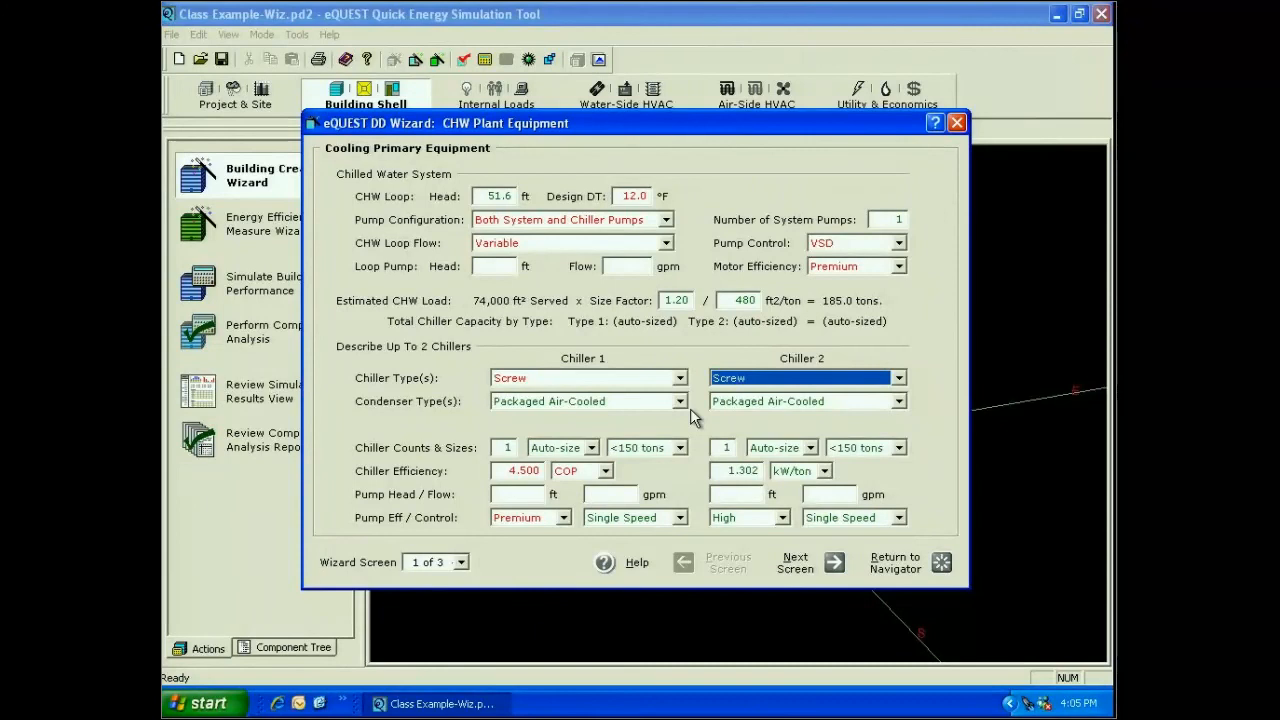
pyautogui.click(680, 402)
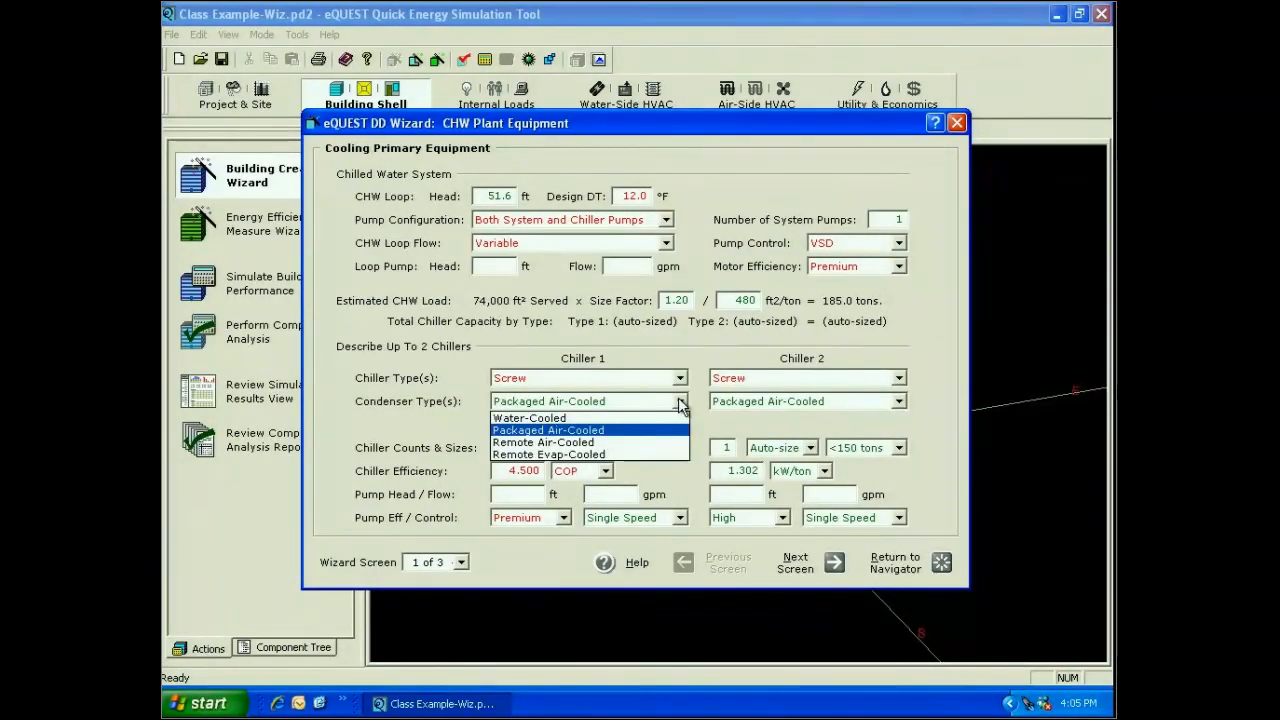
pyautogui.click(680, 418)
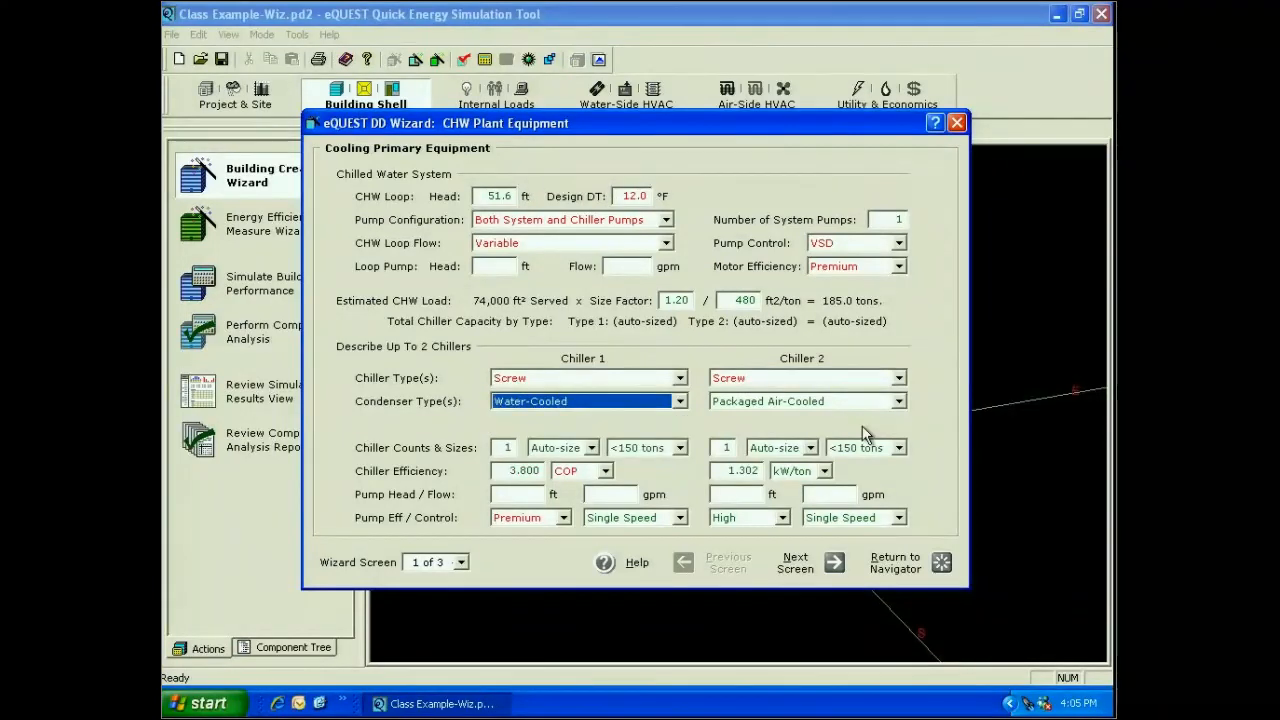
pyautogui.click(899, 401)
pyautogui.click(866, 417)
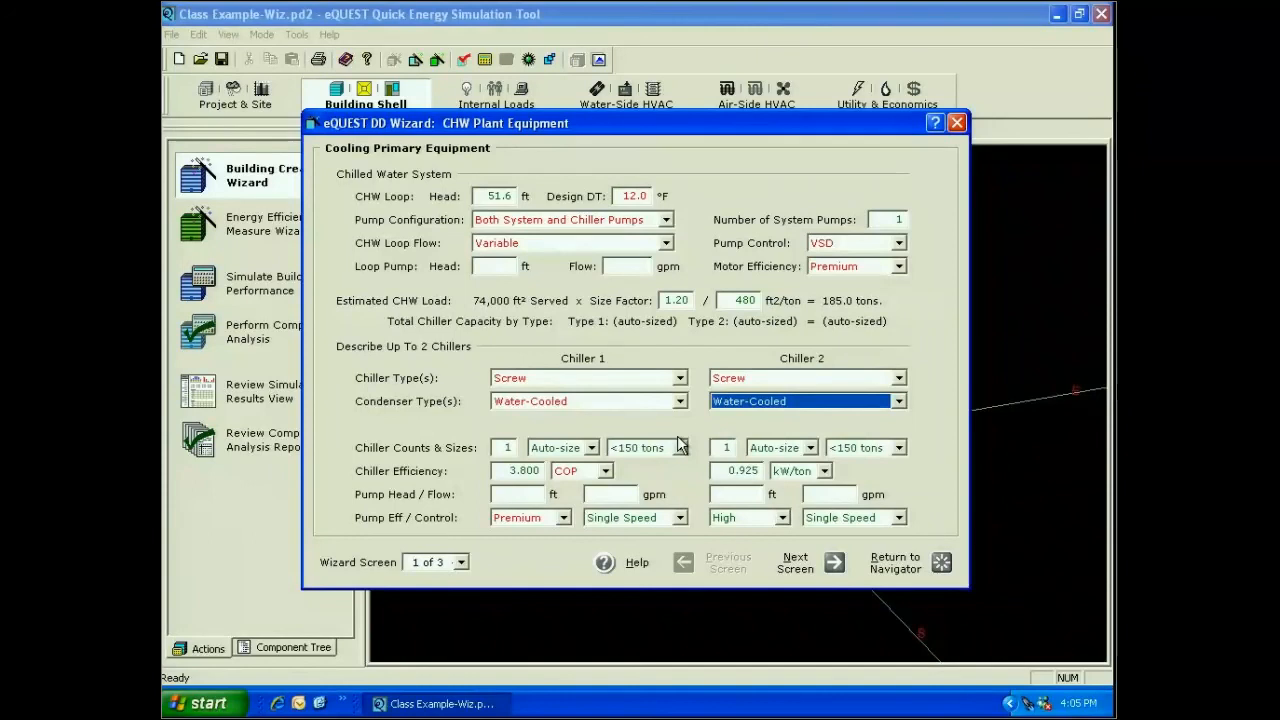
# Step: Set the efficiency of both chillers to 4.5 COP and Chiller 2's pump efficiency to Premium
pyautogui.click(524, 470)
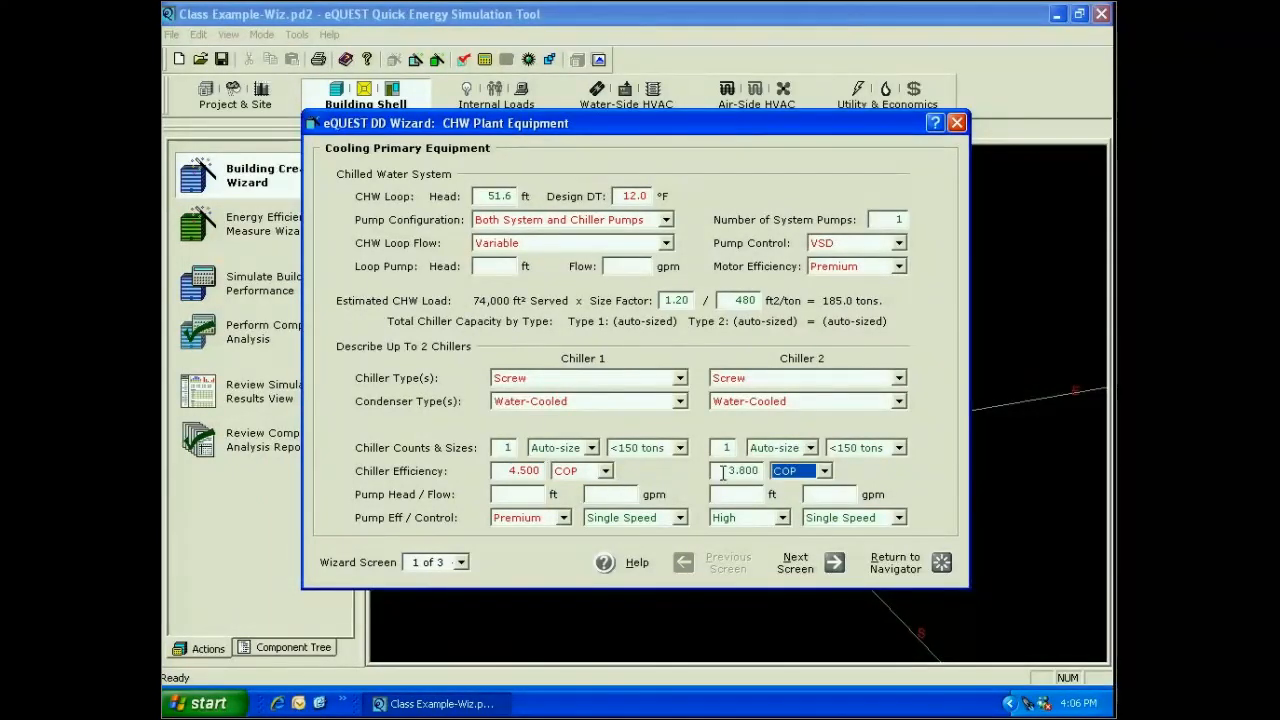
pyautogui.moveTo(722, 472); pyautogui.dragTo(776, 477)
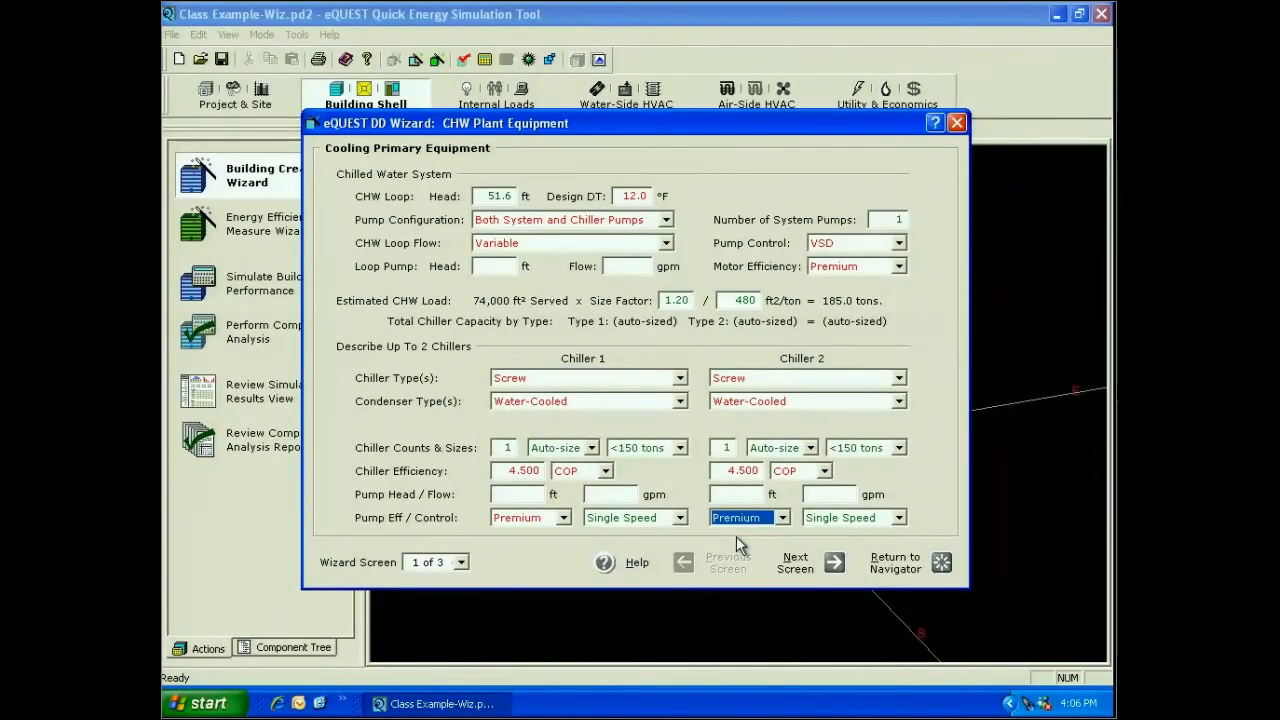
# Step: On the heat rejection screen, set the condenser water loop head to 60 ft and design DT to 15 °F, keeping Open Tower and Fixed control
pyautogui.click(810, 563)
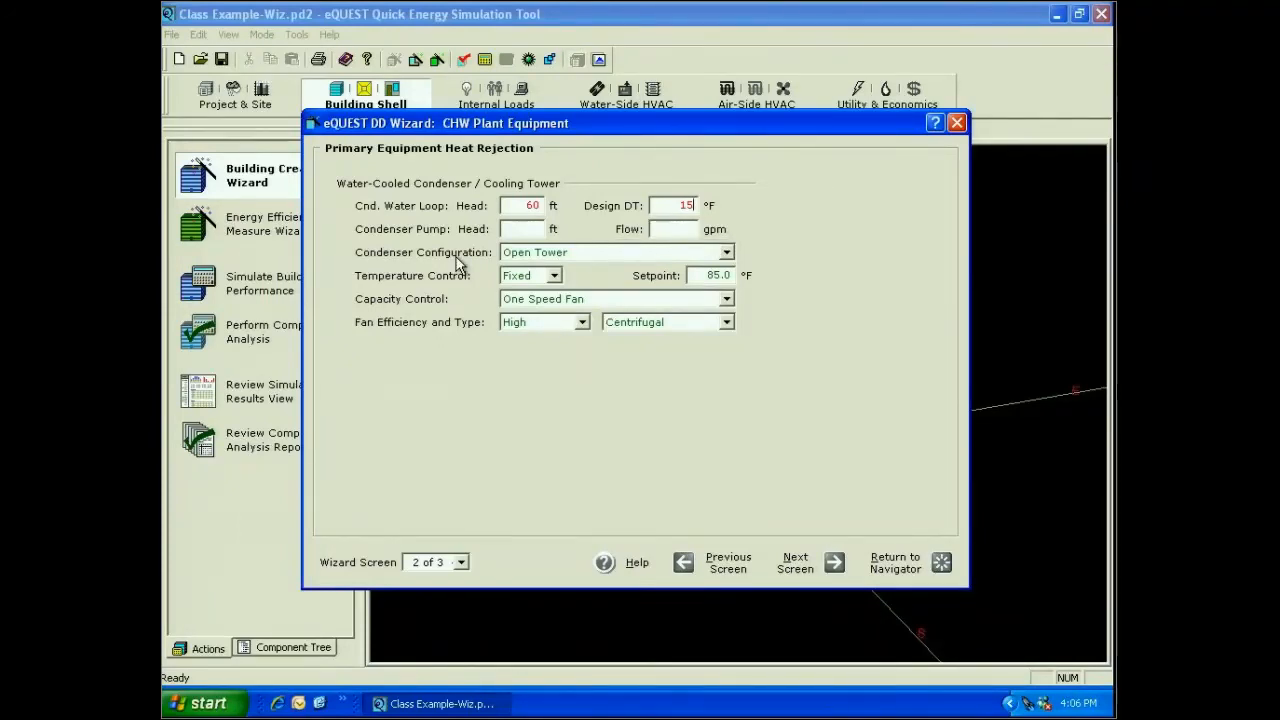
pyautogui.click(728, 256)
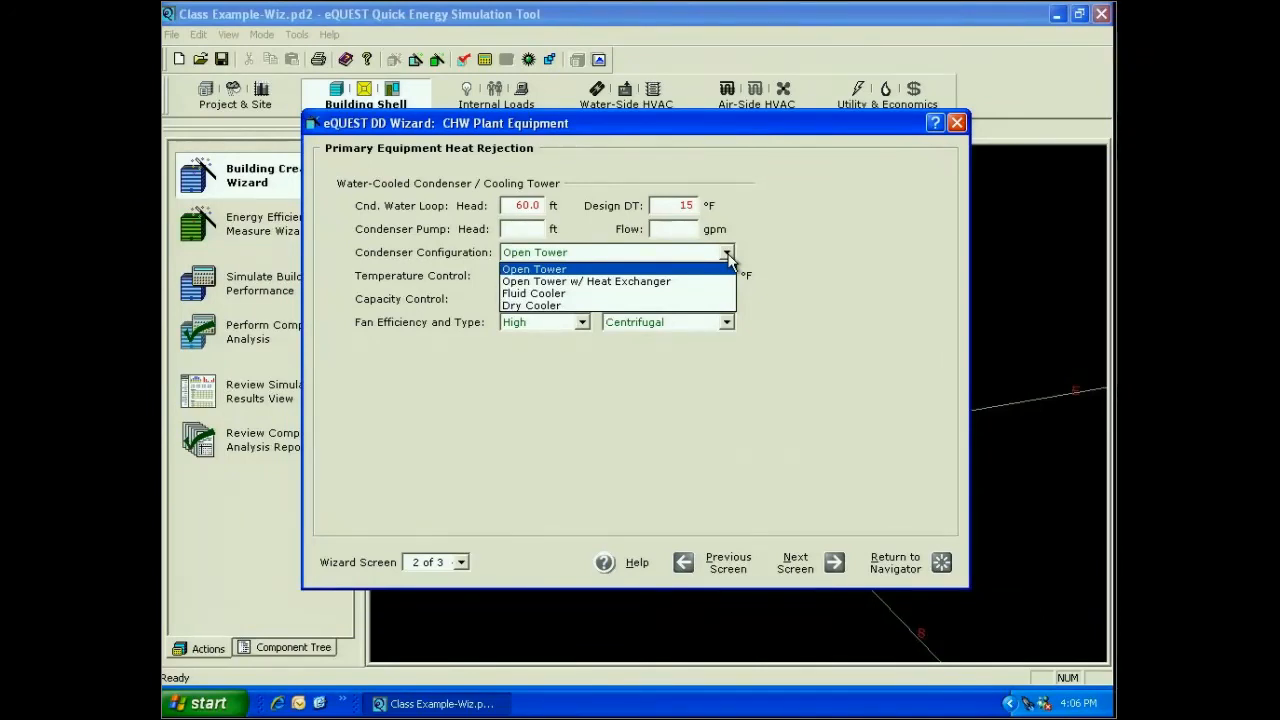
pyautogui.click(727, 256)
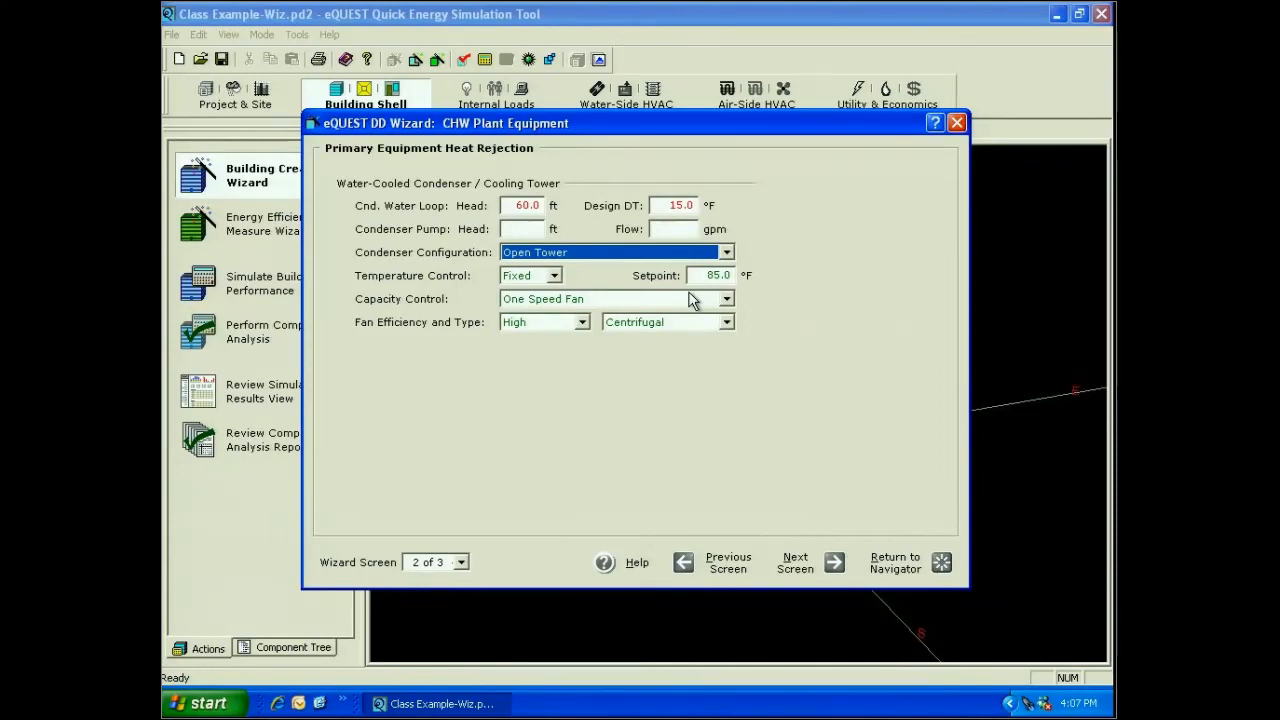
pyautogui.click(554, 276)
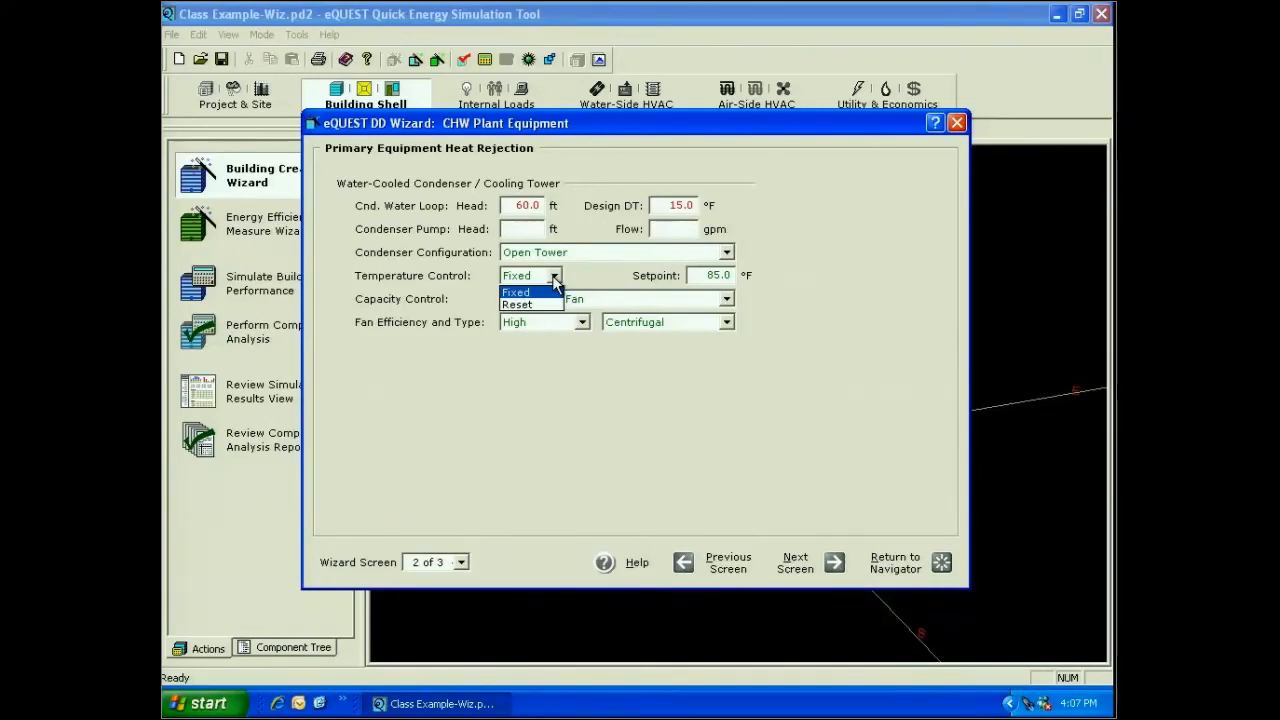
pyautogui.click(726, 280)
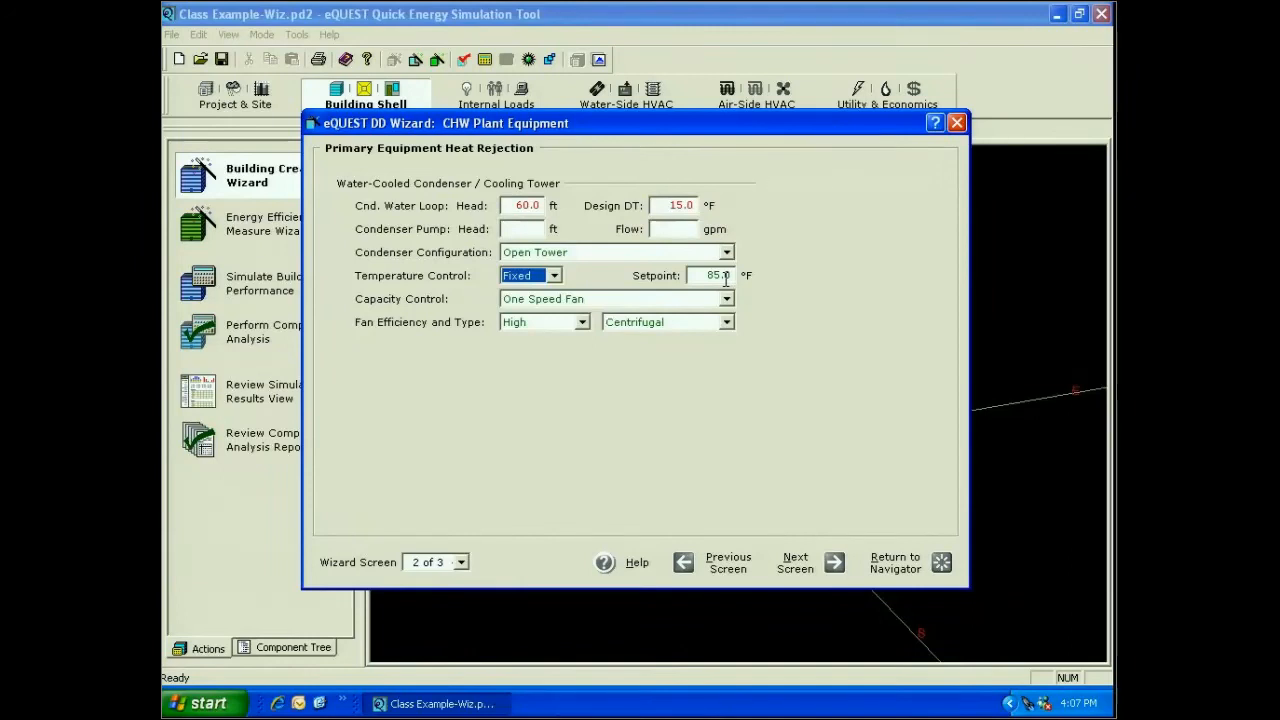
# Step: Set the cooling tower capacity control to Two Speed Fan, choose its fan type, and advance to the chilled water control and schedule screen
pyautogui.click(727, 299)
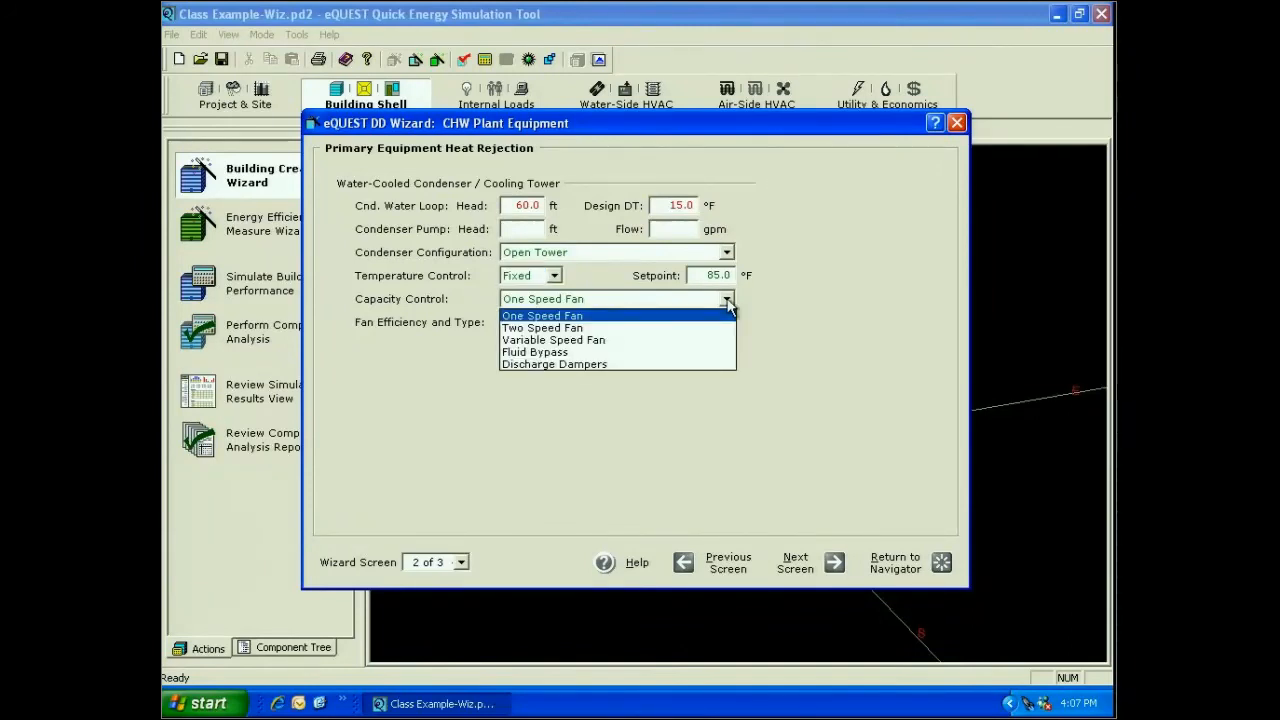
pyautogui.click(644, 336)
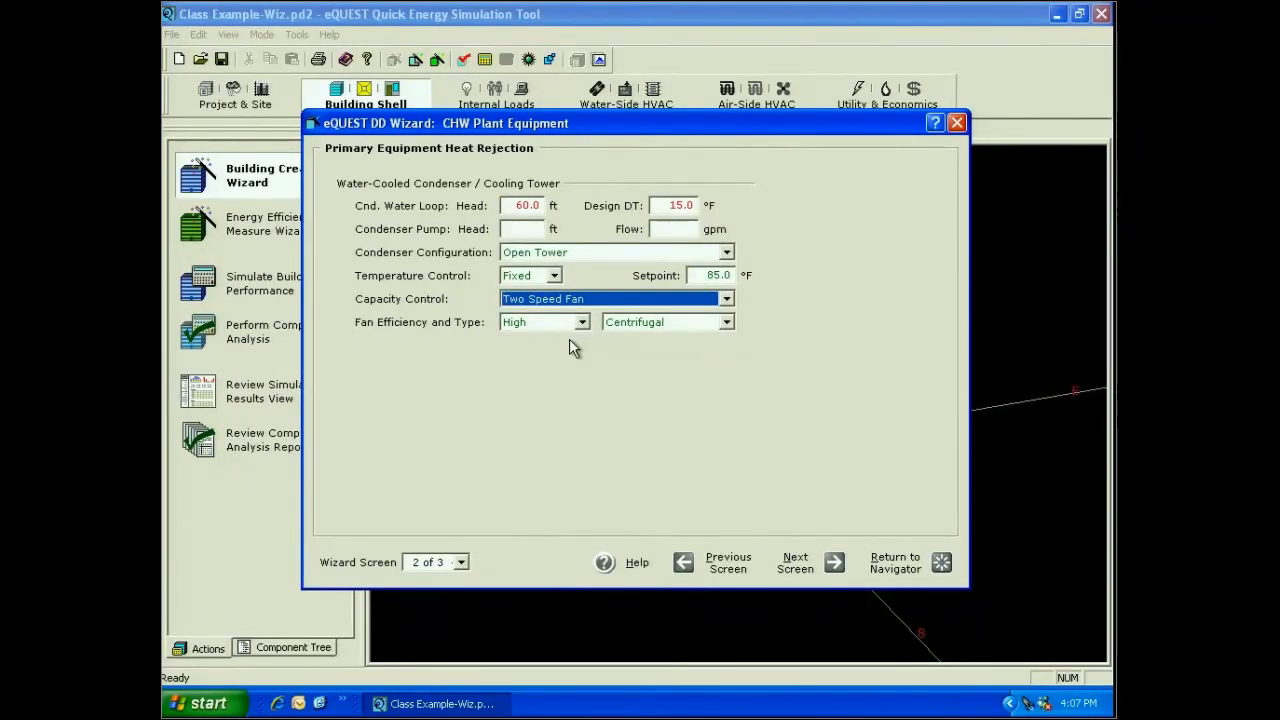
pyautogui.click(726, 322)
pyautogui.click(628, 351)
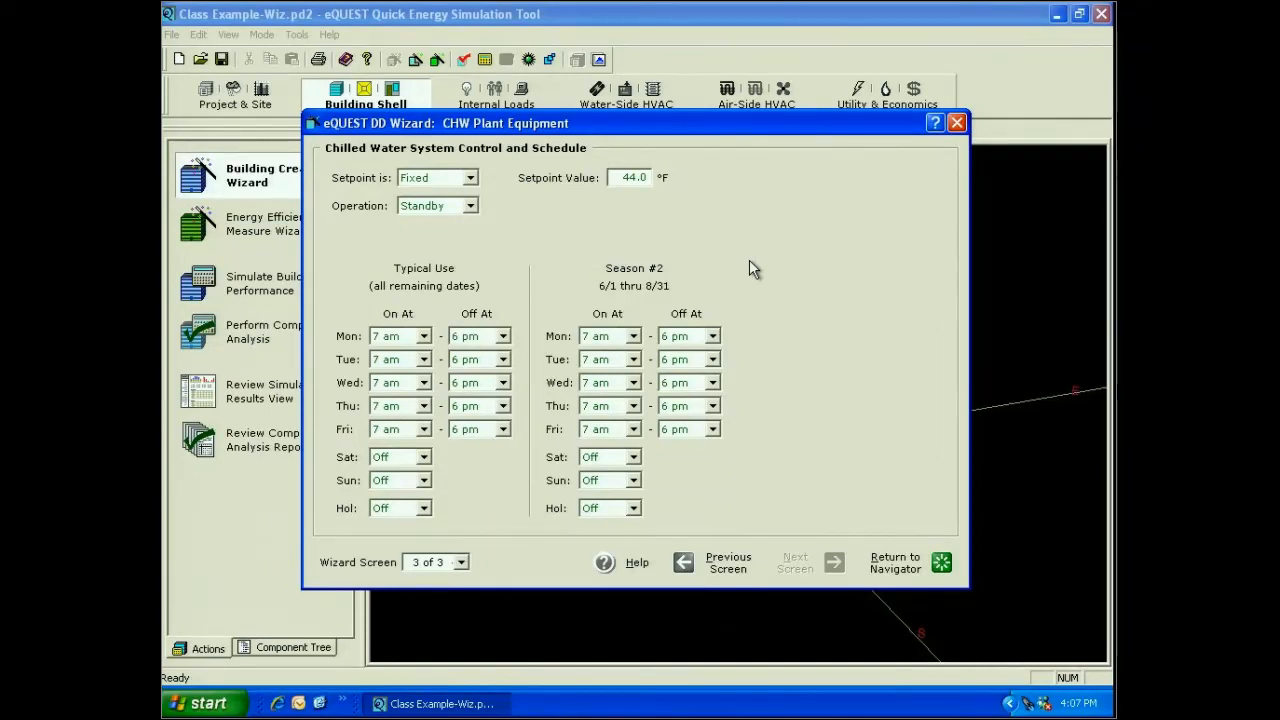
# Step: Set the chilled water setpoint to Load Reset between 45 and 55 °F with Demand operation, and return to the project navigator
pyautogui.click(470, 178)
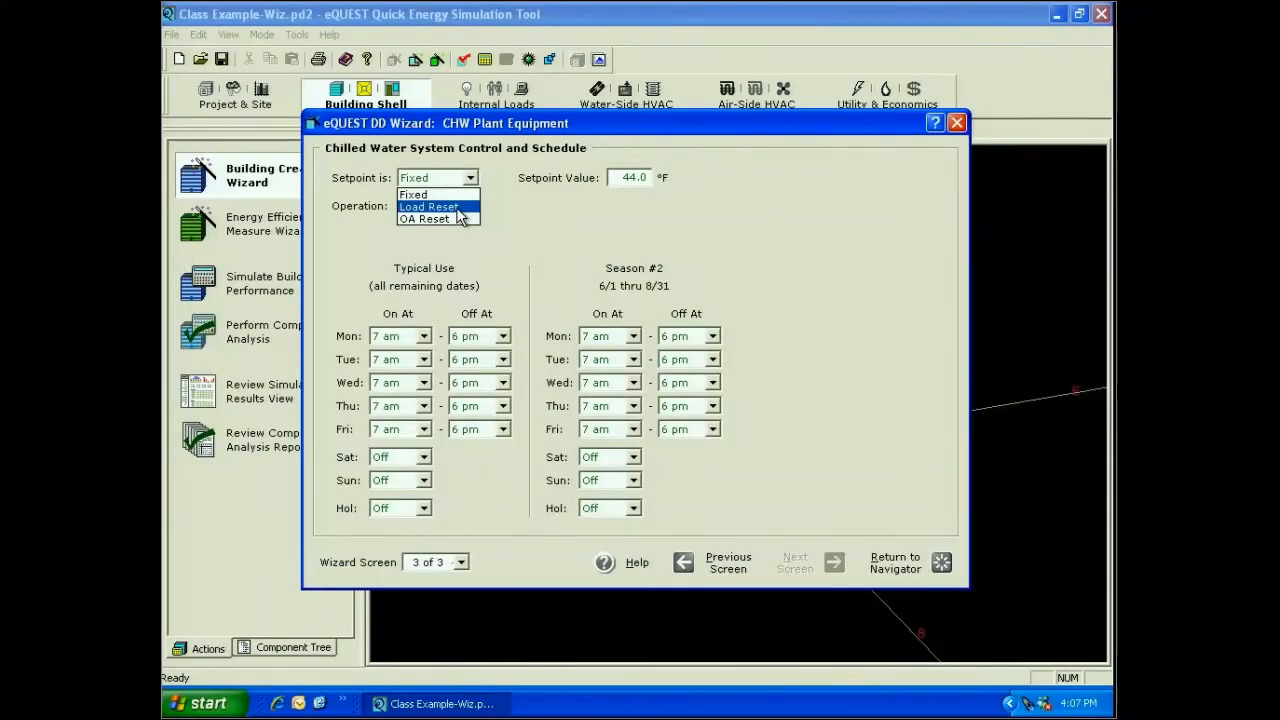
pyautogui.click(430, 206)
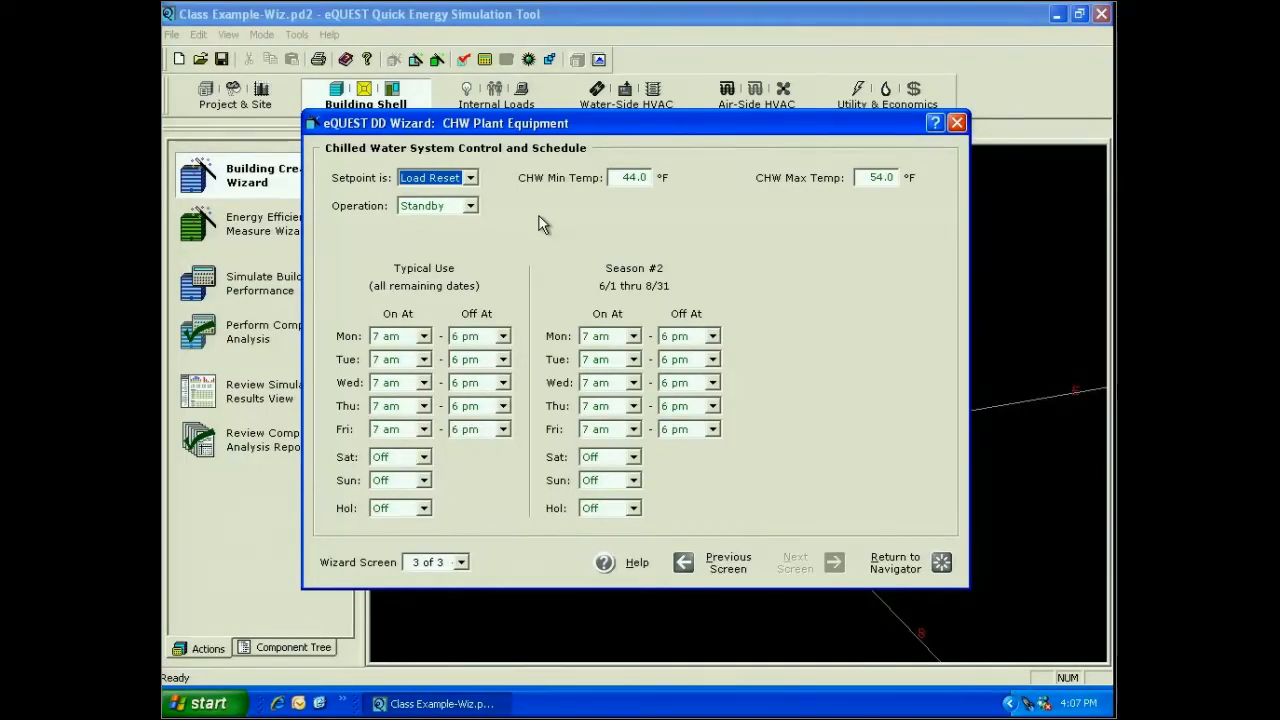
pyautogui.moveTo(620, 177); pyautogui.dragTo(664, 180)
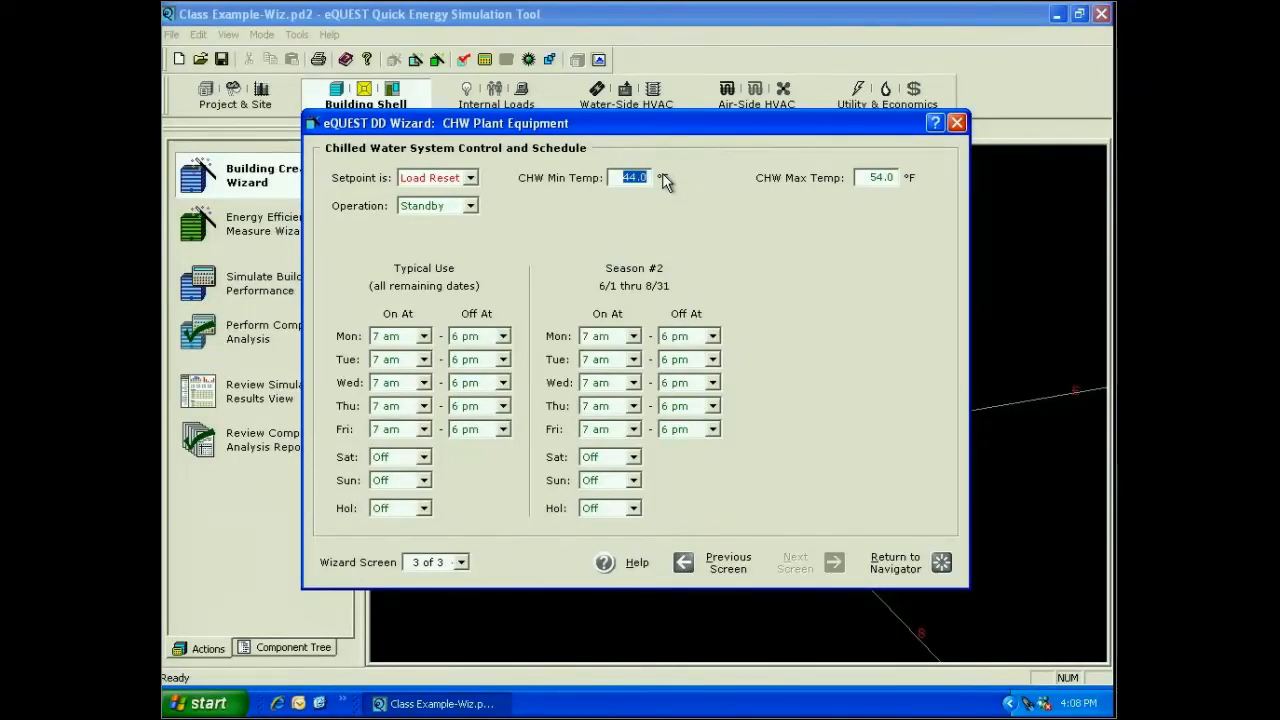
pyautogui.click(470, 206)
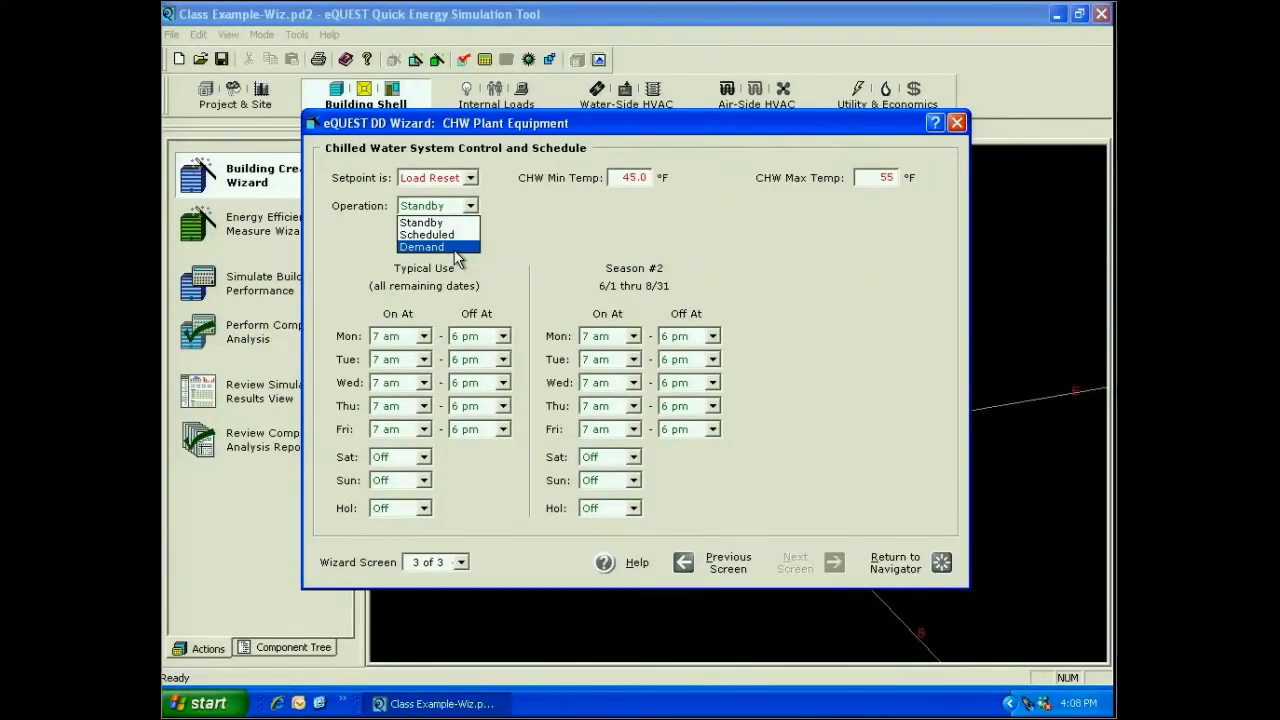
pyautogui.click(455, 248)
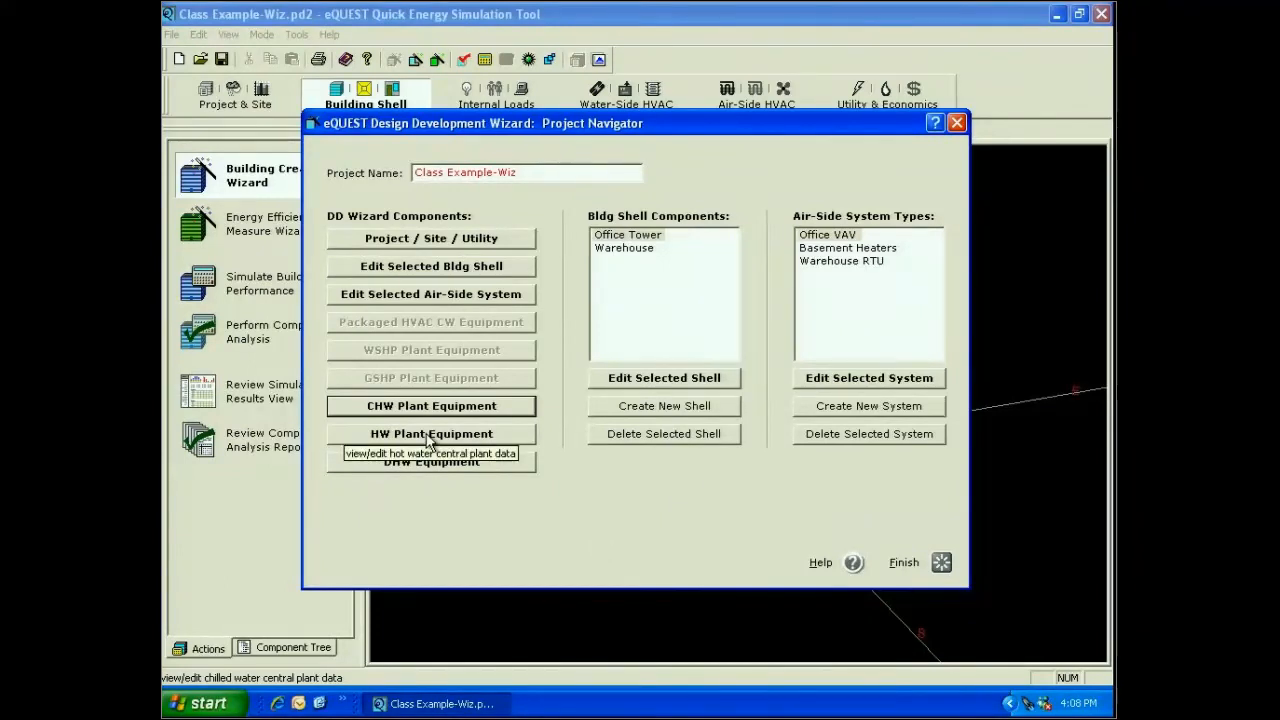
# Step: In the HW plant equipment, set the loop head to 50 ft, design DT to 30 °F and pump configuration to Both System and Boiler Pumps
pyautogui.click(360, 436)
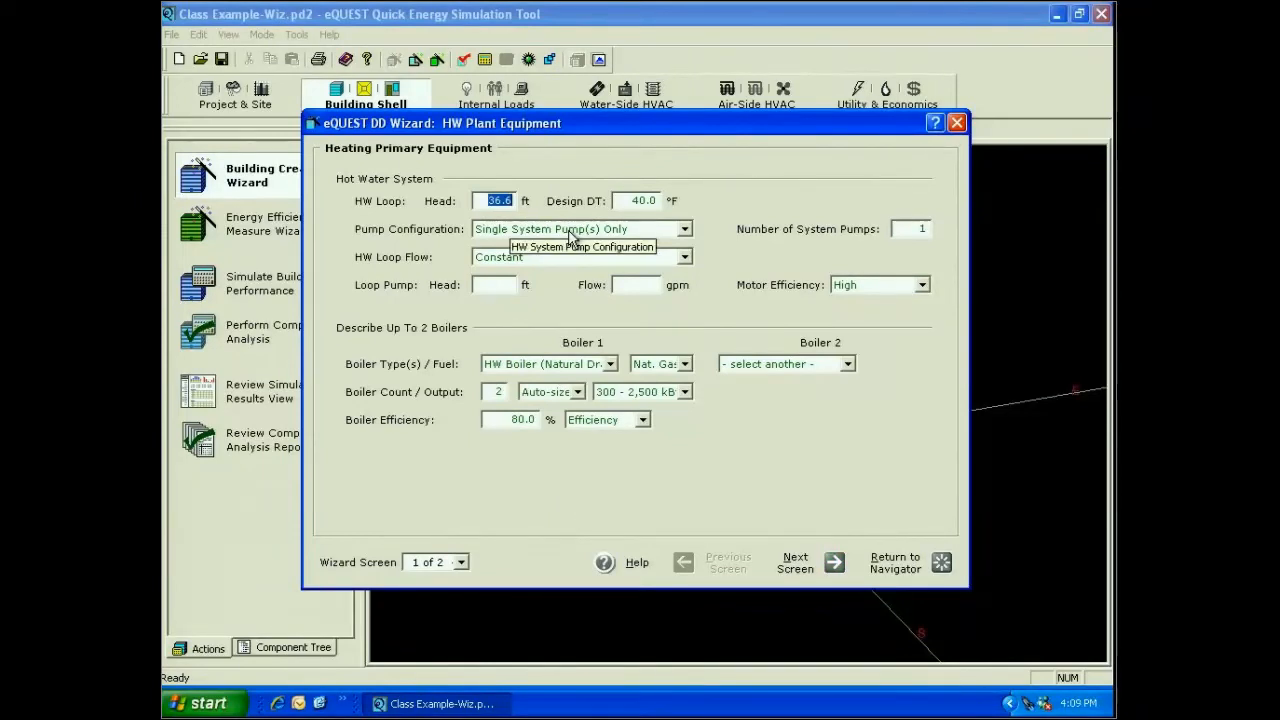
pyautogui.write('5')
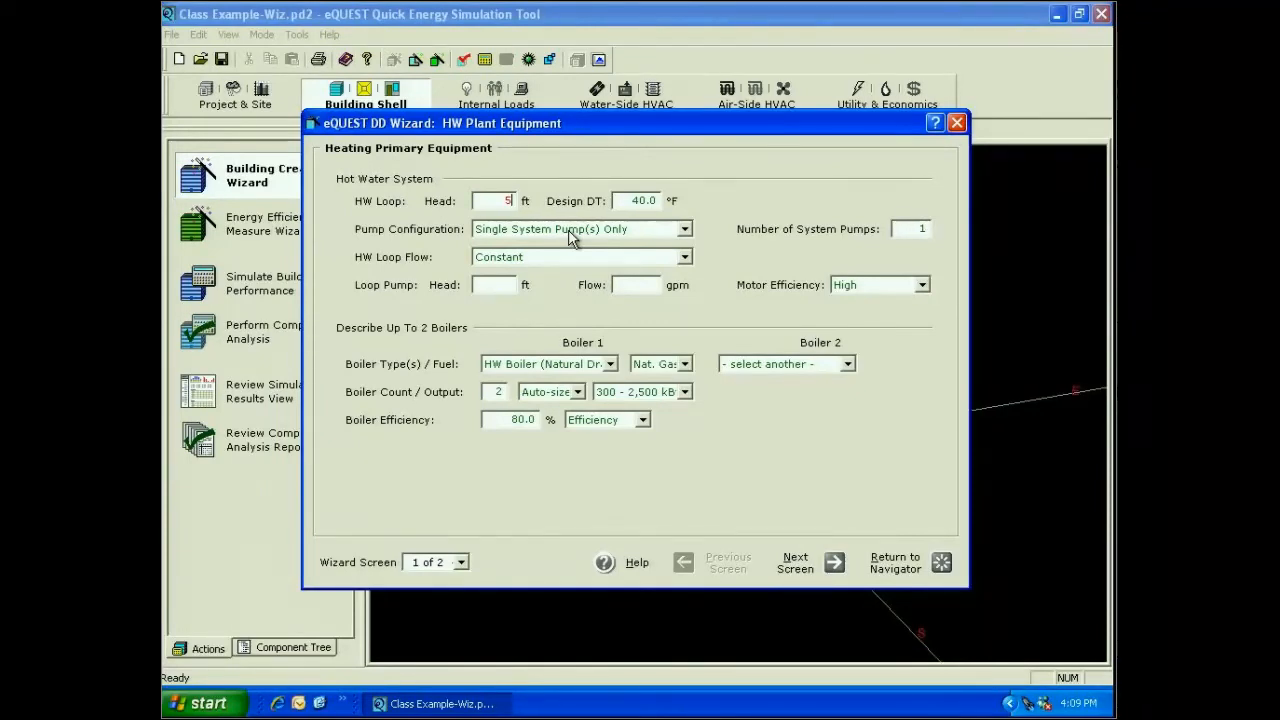
pyautogui.write('0')
pyautogui.click(685, 230)
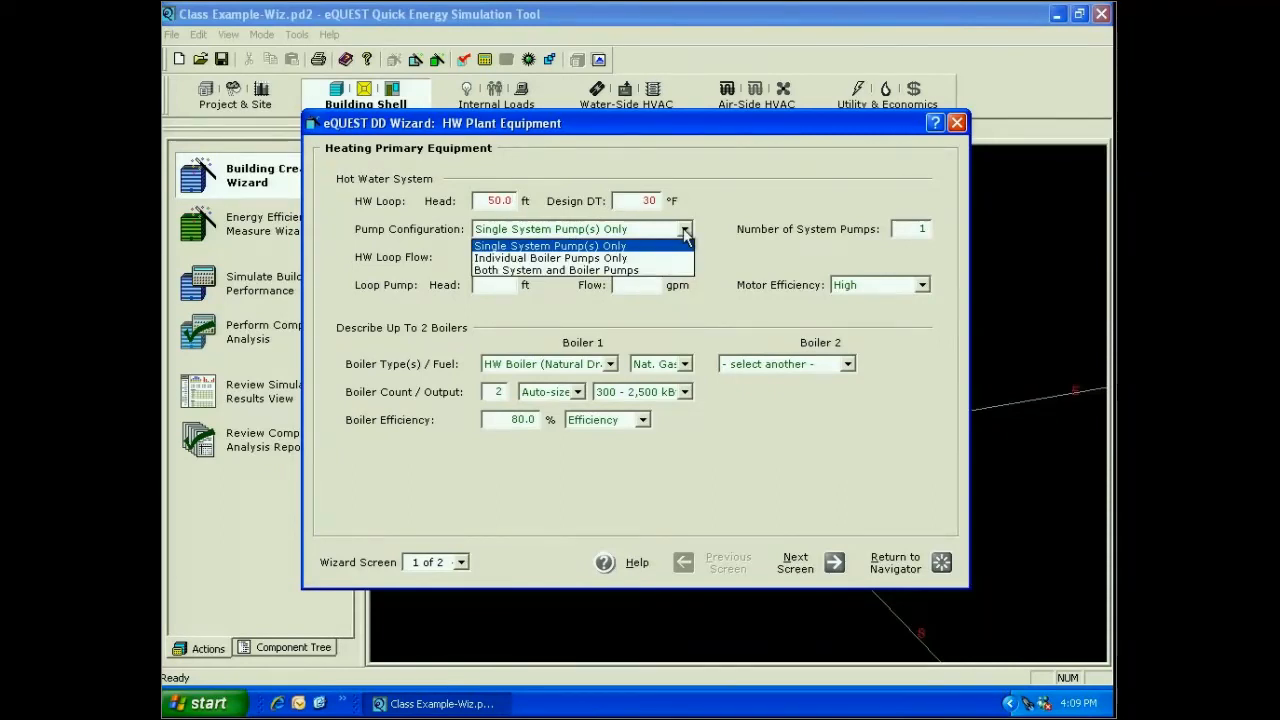
pyautogui.click(621, 272)
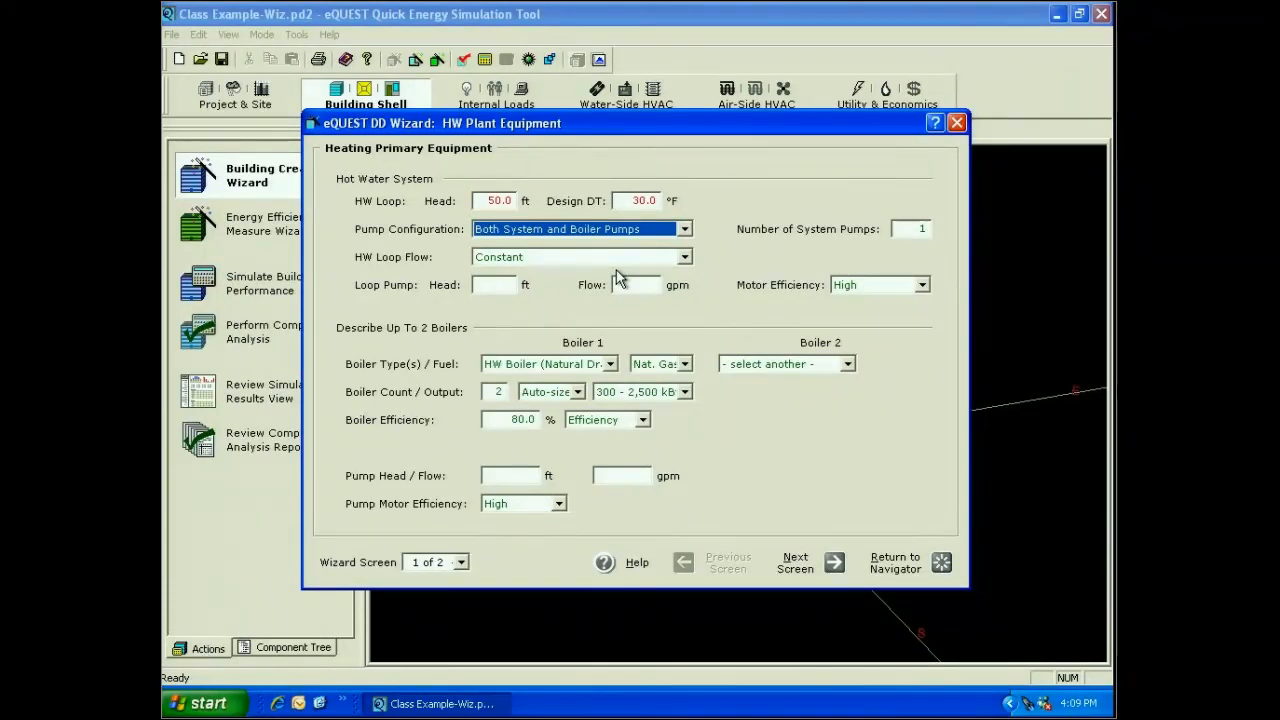
# Step: Set the HW loop flow to Variable, with VSD control and Premium motor efficiency for the system pump
pyautogui.click(620, 257)
pyautogui.click(632, 285)
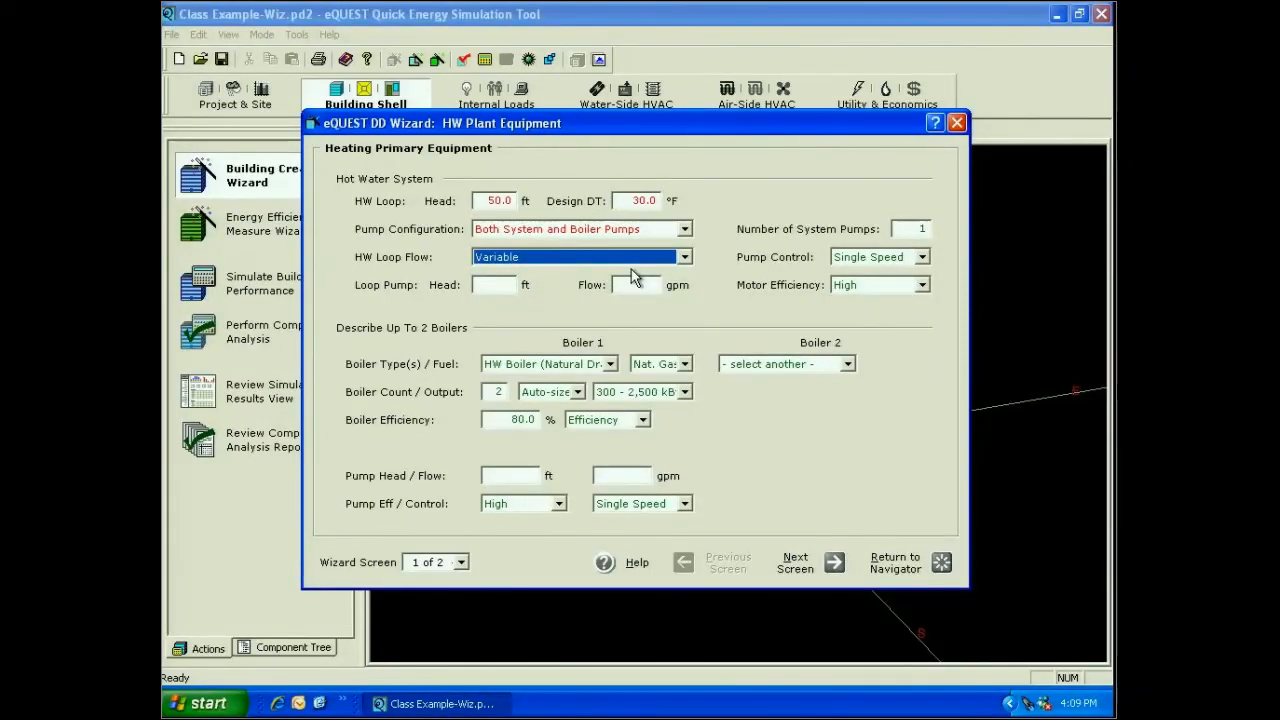
pyautogui.click(921, 257)
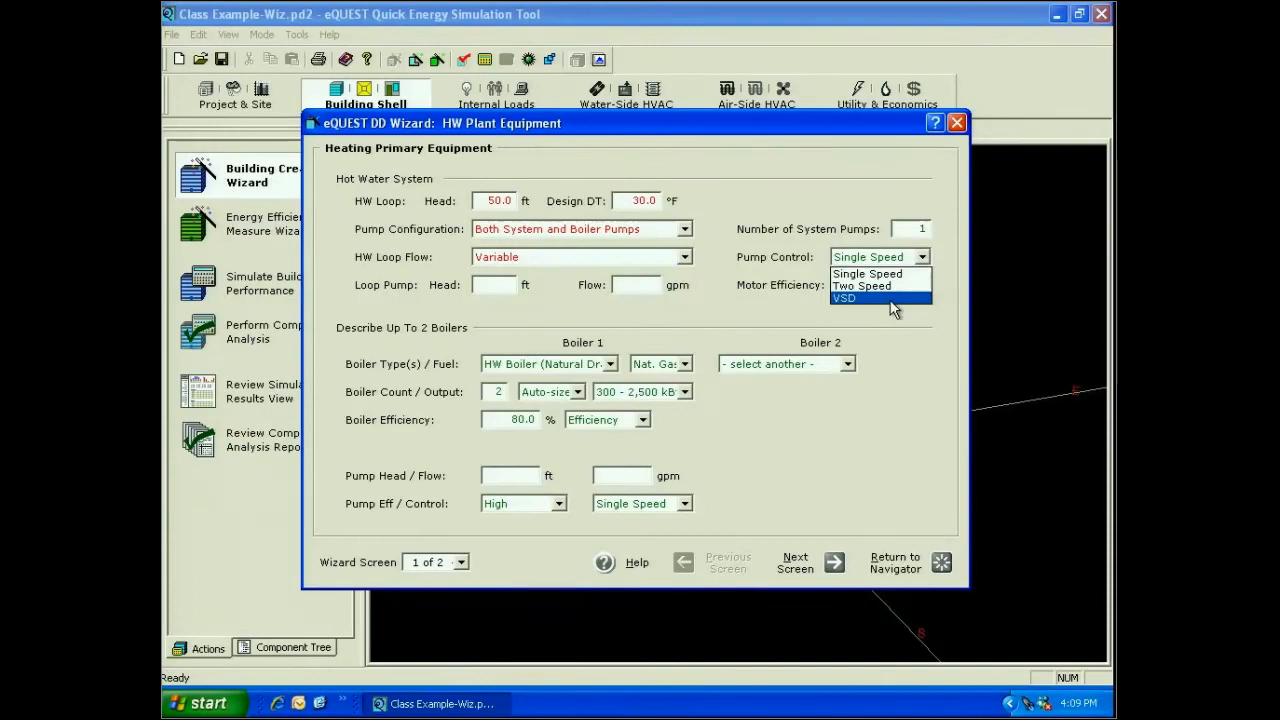
pyautogui.click(893, 298)
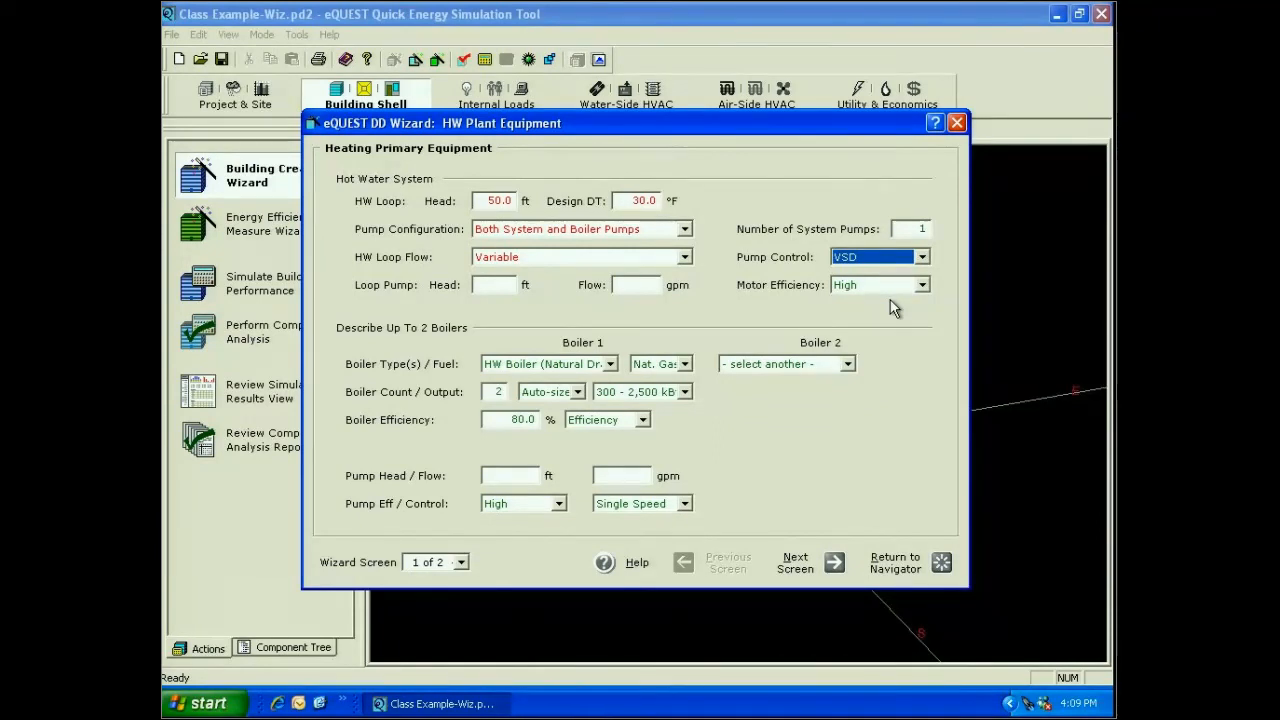
pyautogui.click(921, 285)
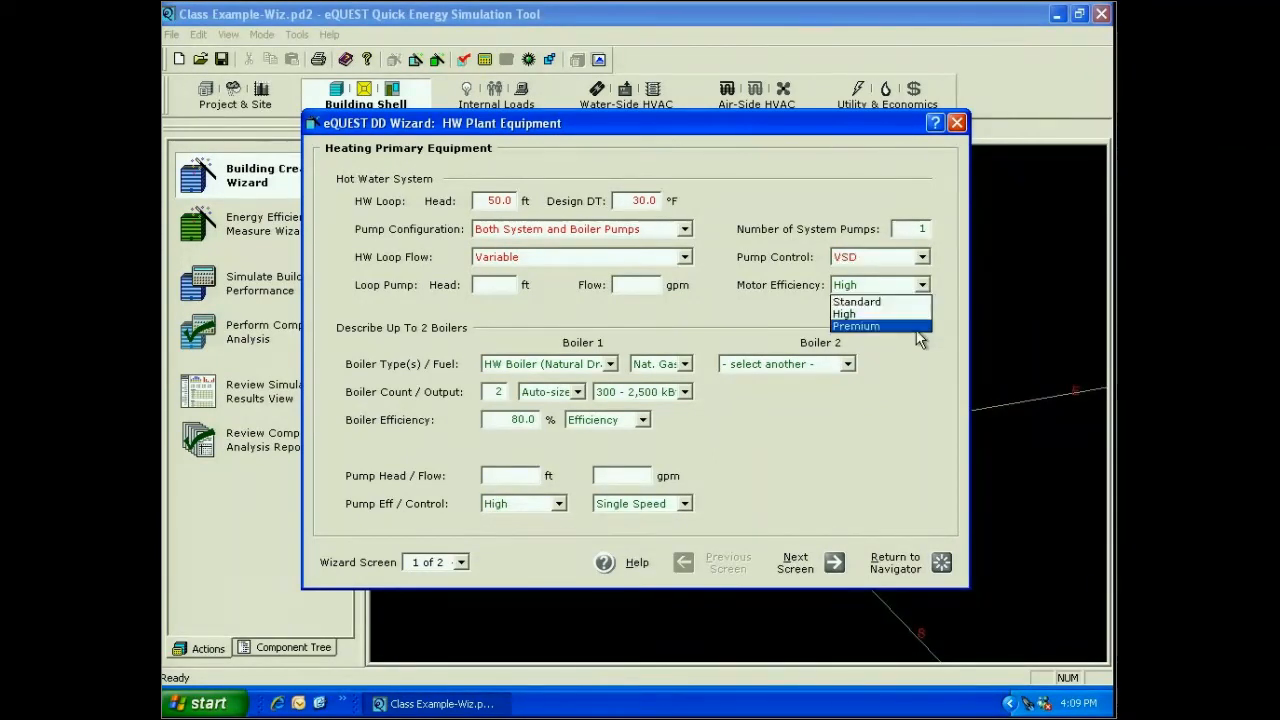
pyautogui.click(880, 326)
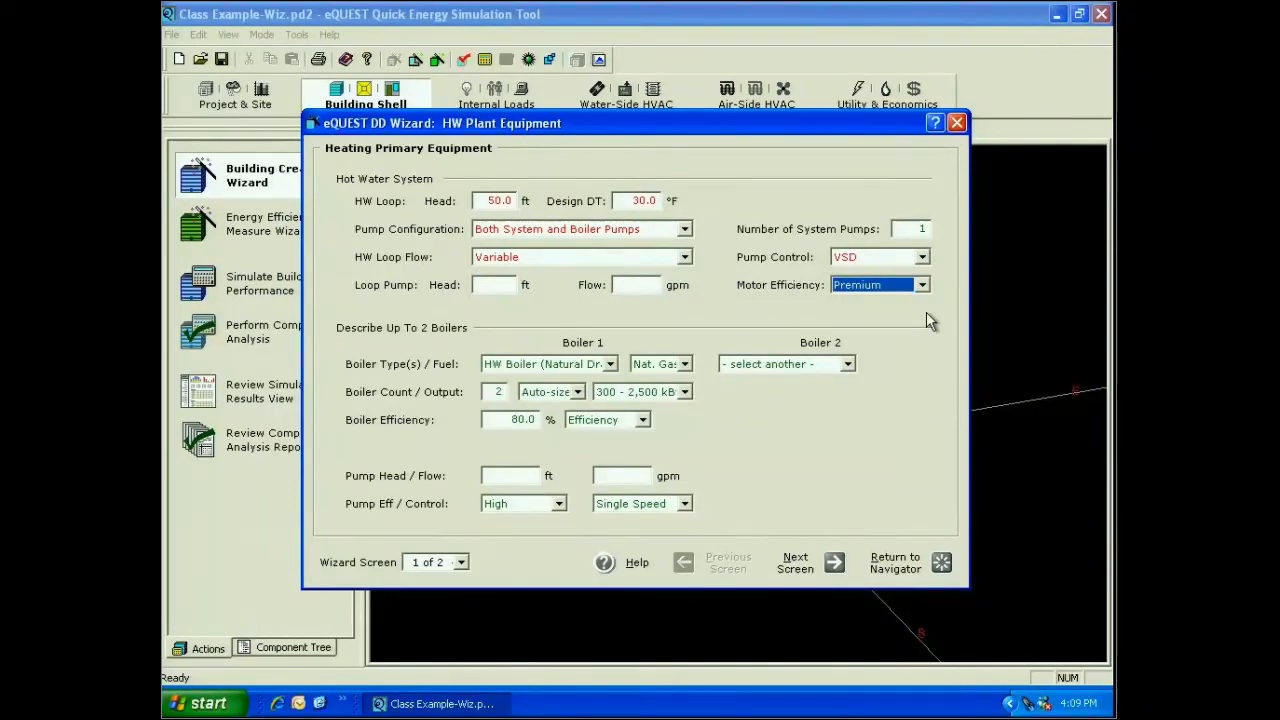
# Step: Set the boiler pump efficiency to Premium and advance to the hot water control and schedule screen
pyautogui.click(558, 503)
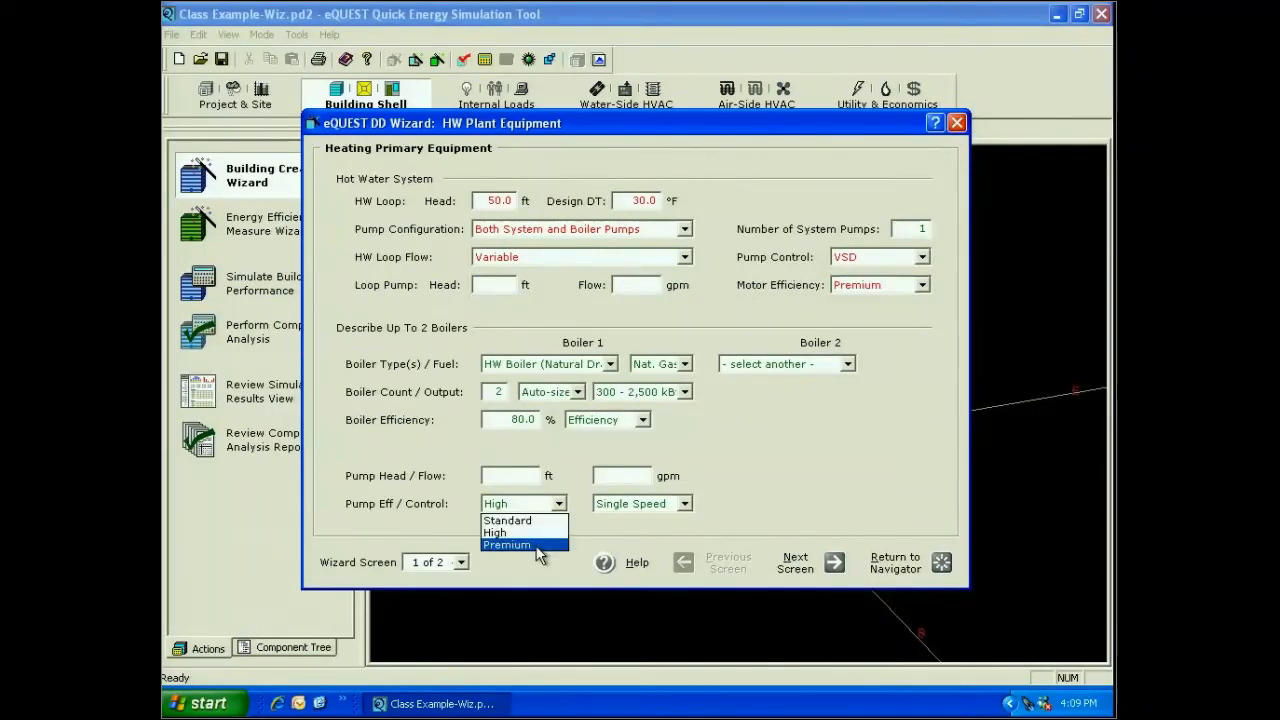
pyautogui.click(538, 546)
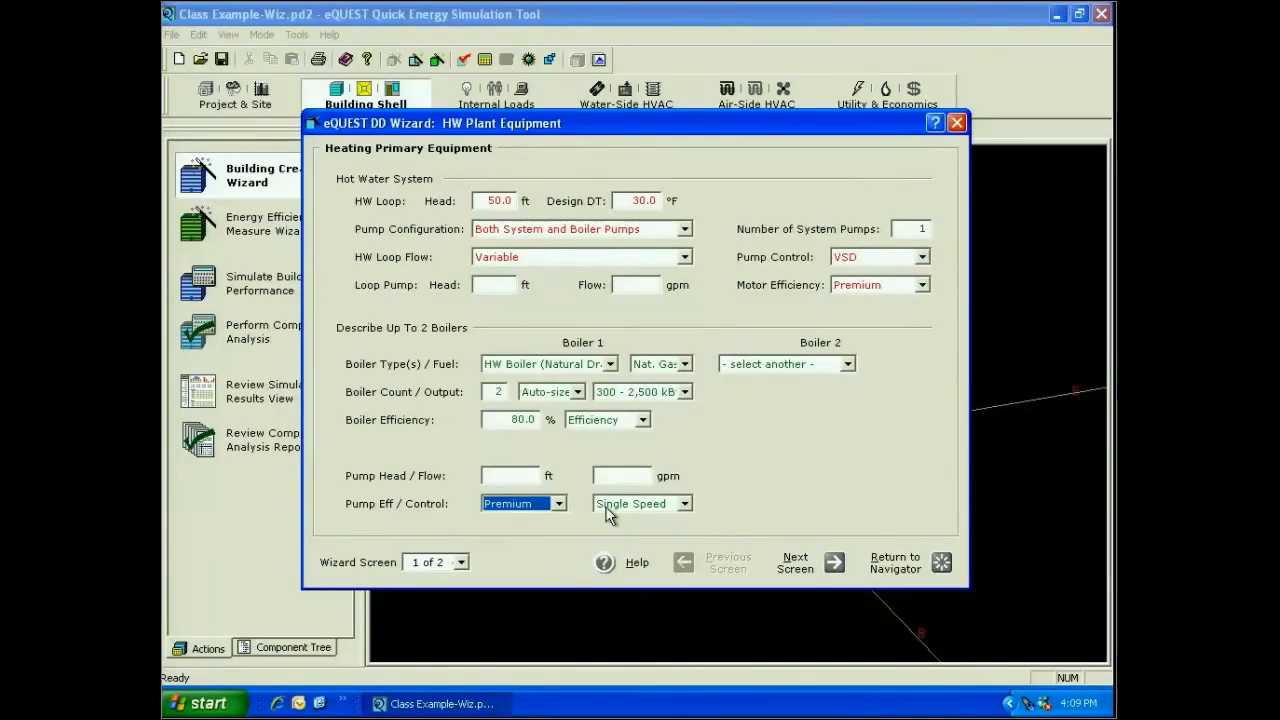
pyautogui.click(834, 562)
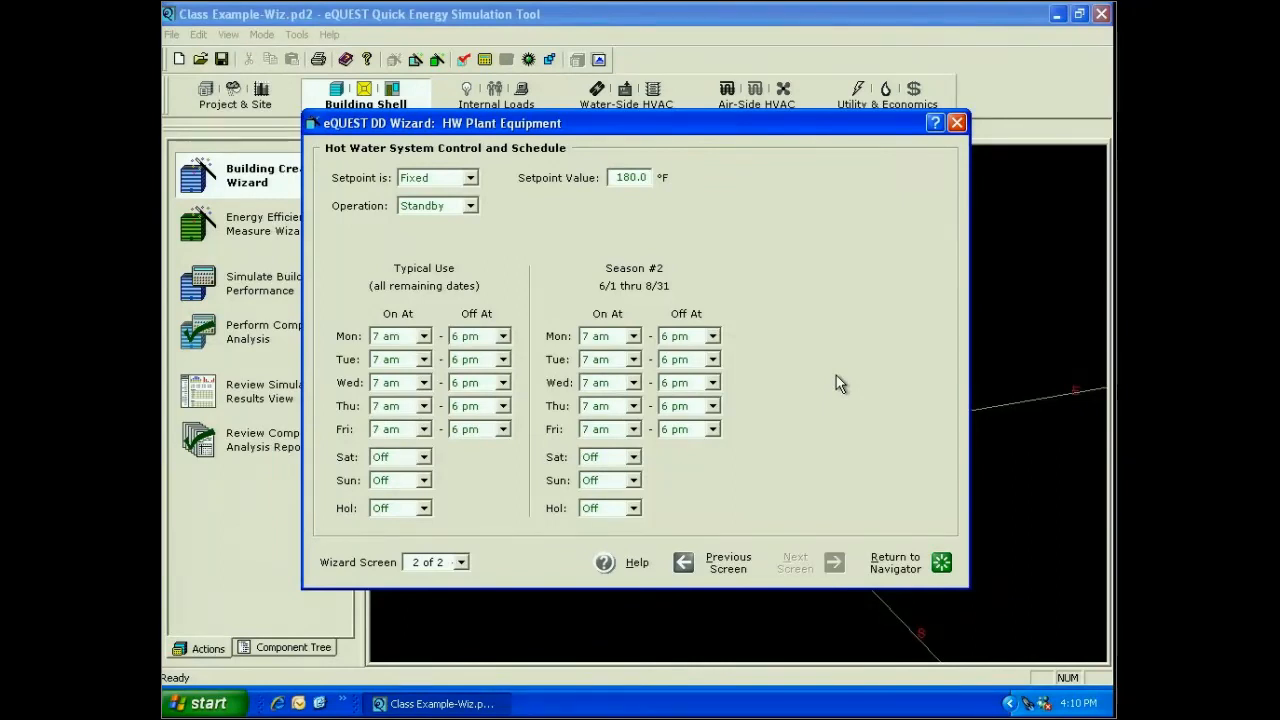
# Step: Set the hot water setpoint to OA Reset with Demand operation, and return to the project navigator
pyautogui.click(470, 178)
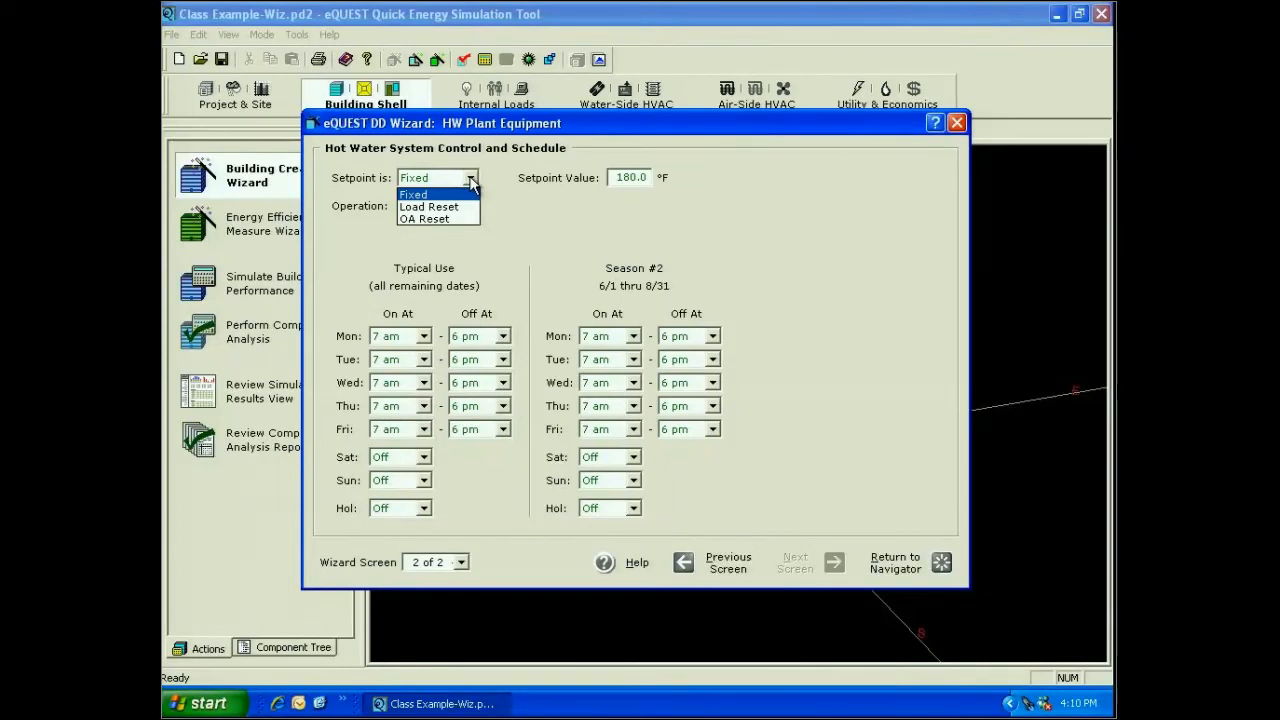
pyautogui.click(453, 222)
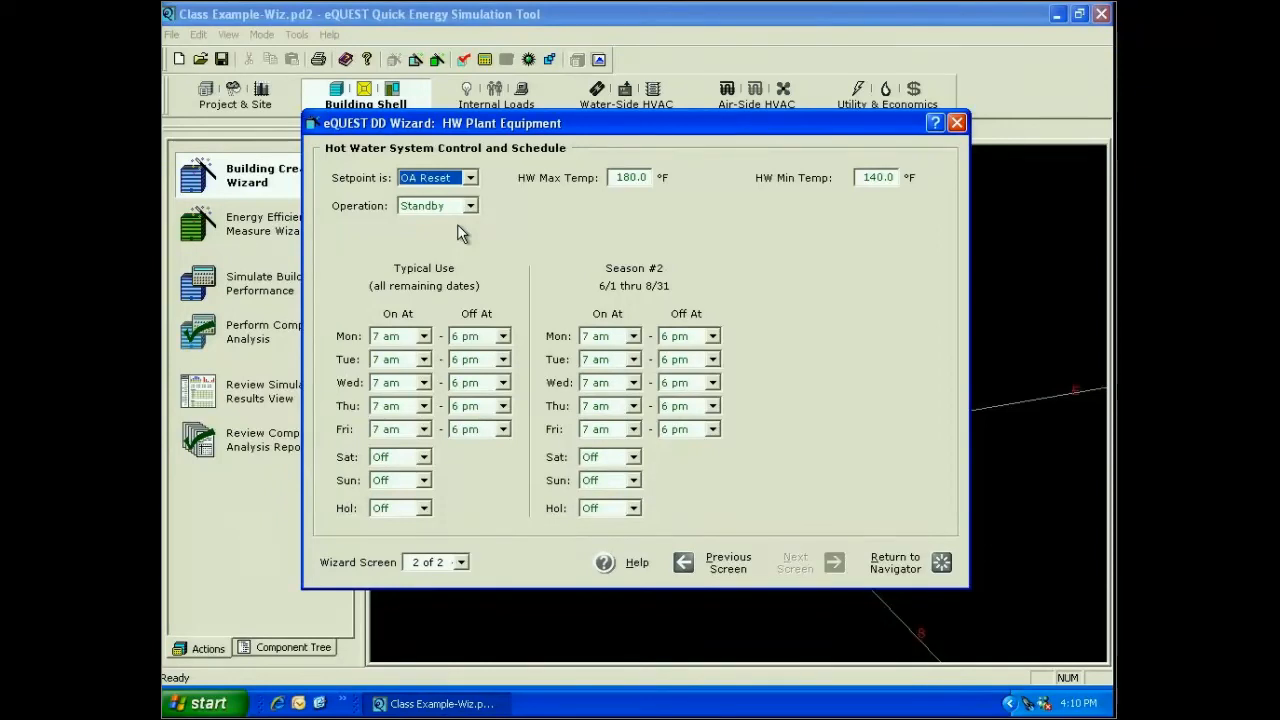
pyautogui.click(619, 177)
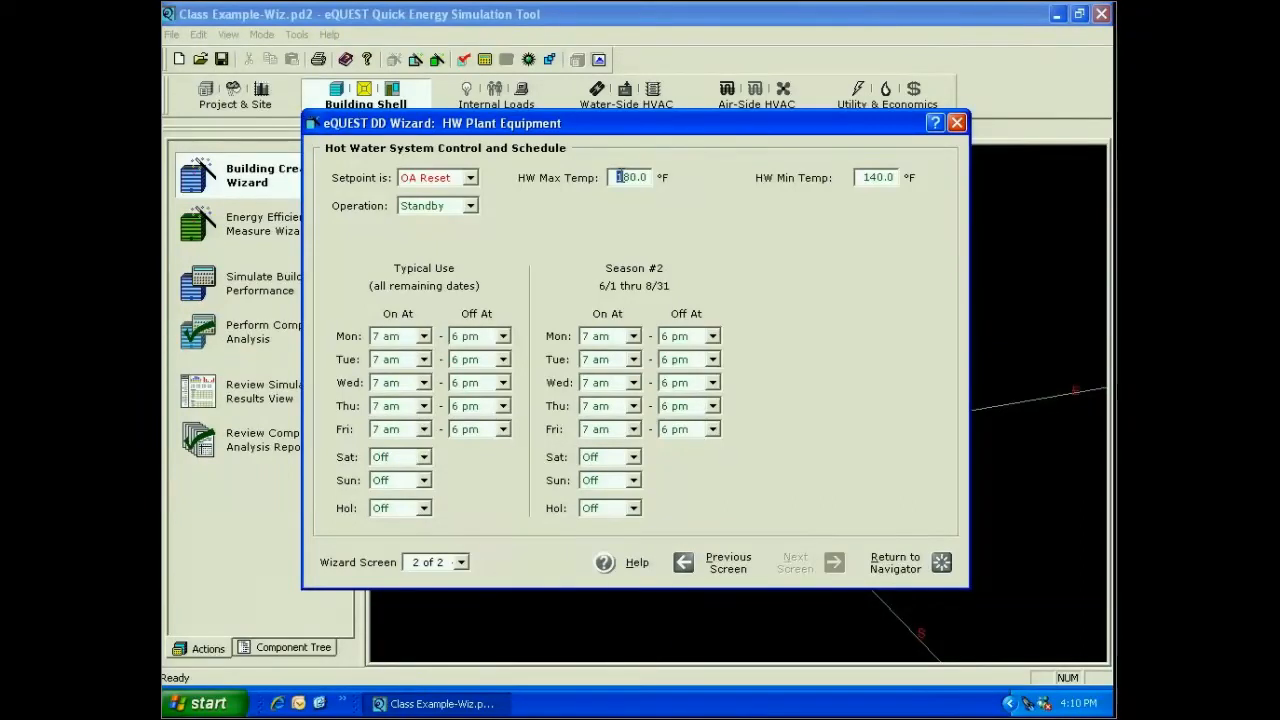
pyautogui.moveTo(863, 177); pyautogui.dragTo(877, 177)
pyautogui.click(469, 206)
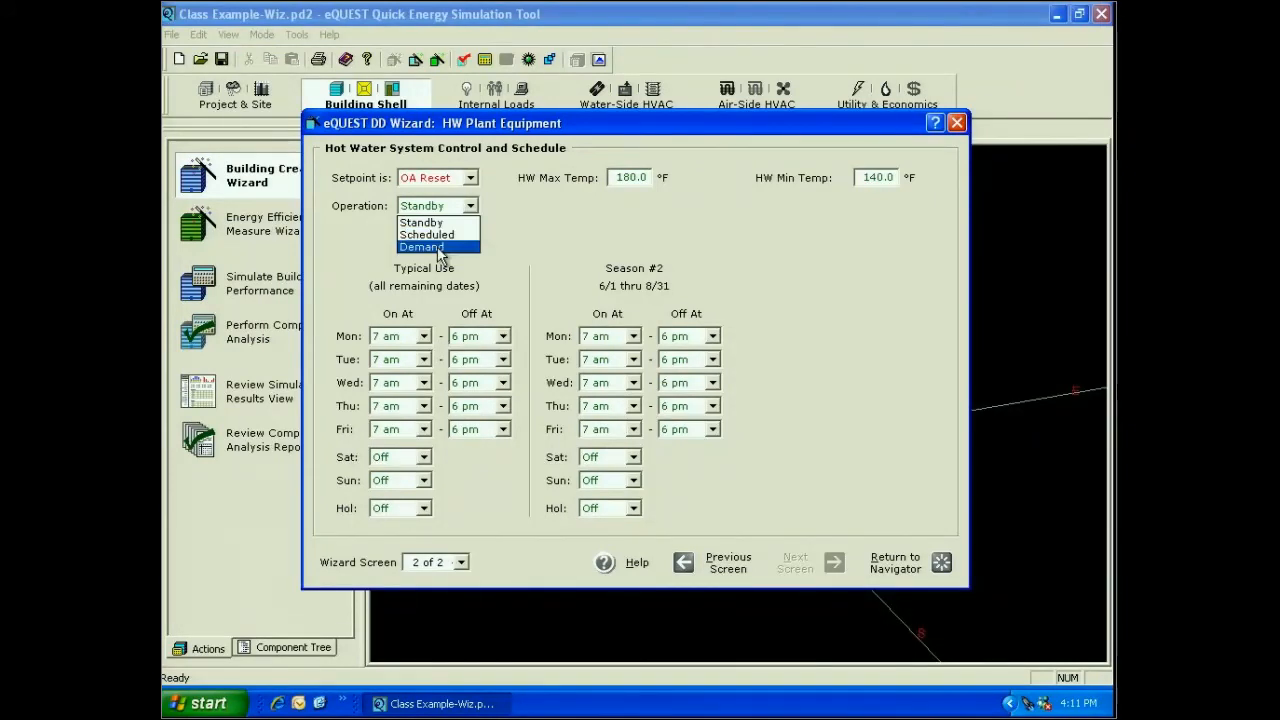
pyautogui.click(438, 247)
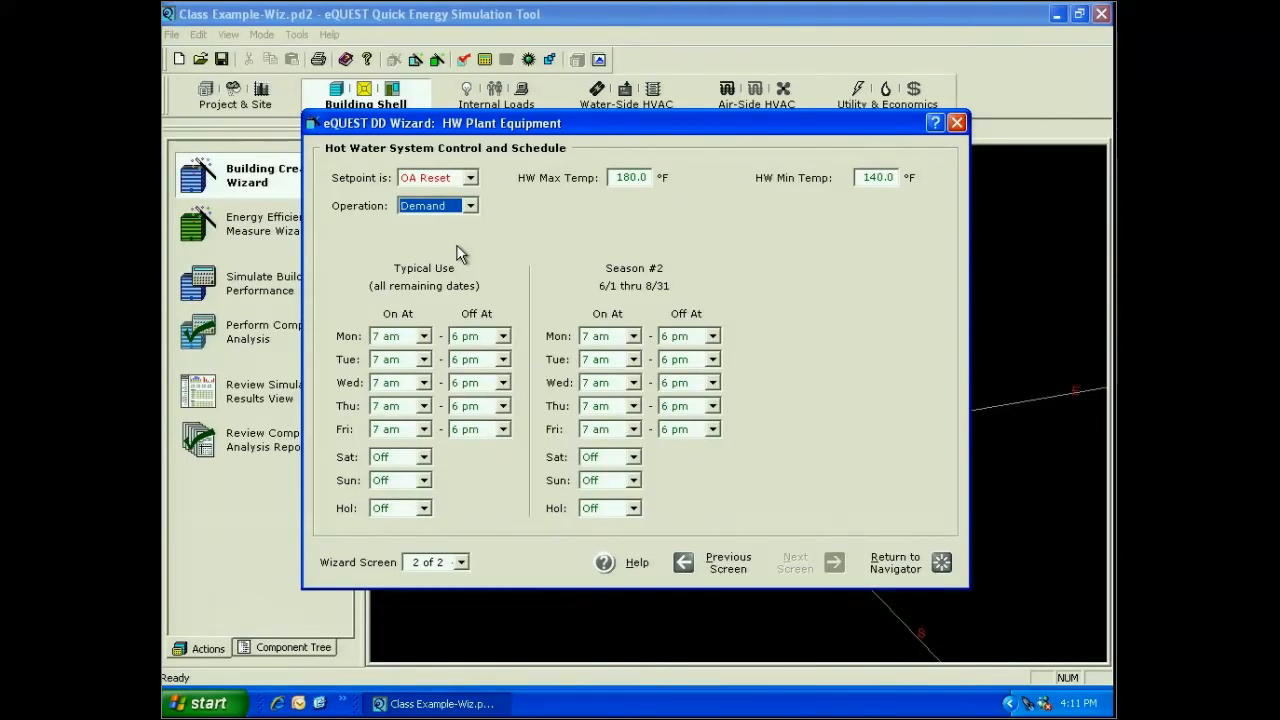
pyautogui.click(912, 562)
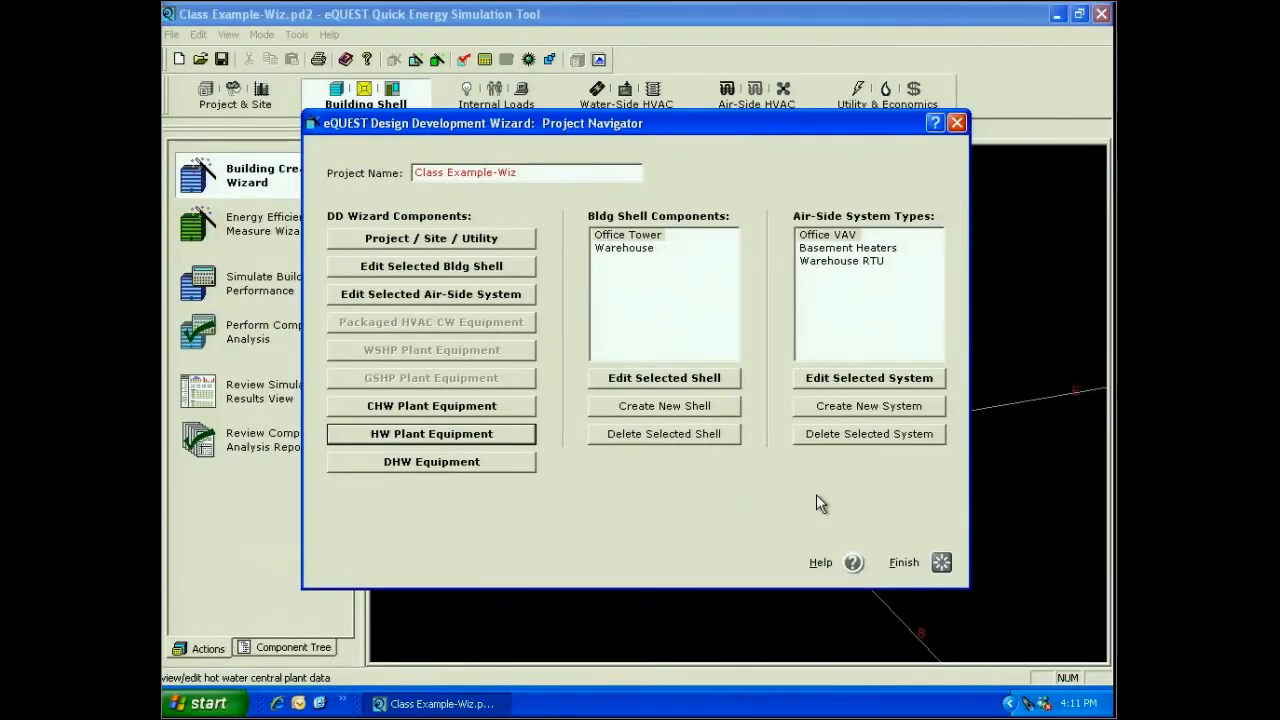
# Step: Open the DHW equipment and choose Natural Gas as heater fuel and Storage as heater type
pyautogui.click(440, 466)
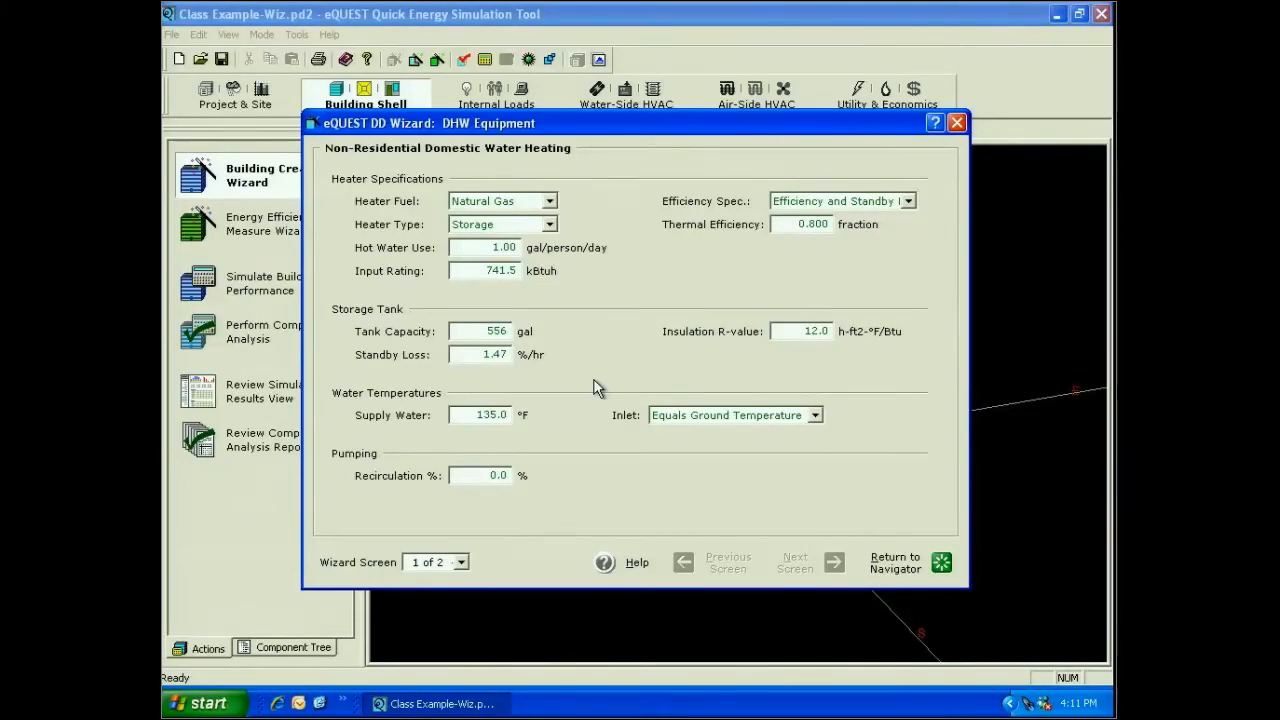
pyautogui.click(549, 202)
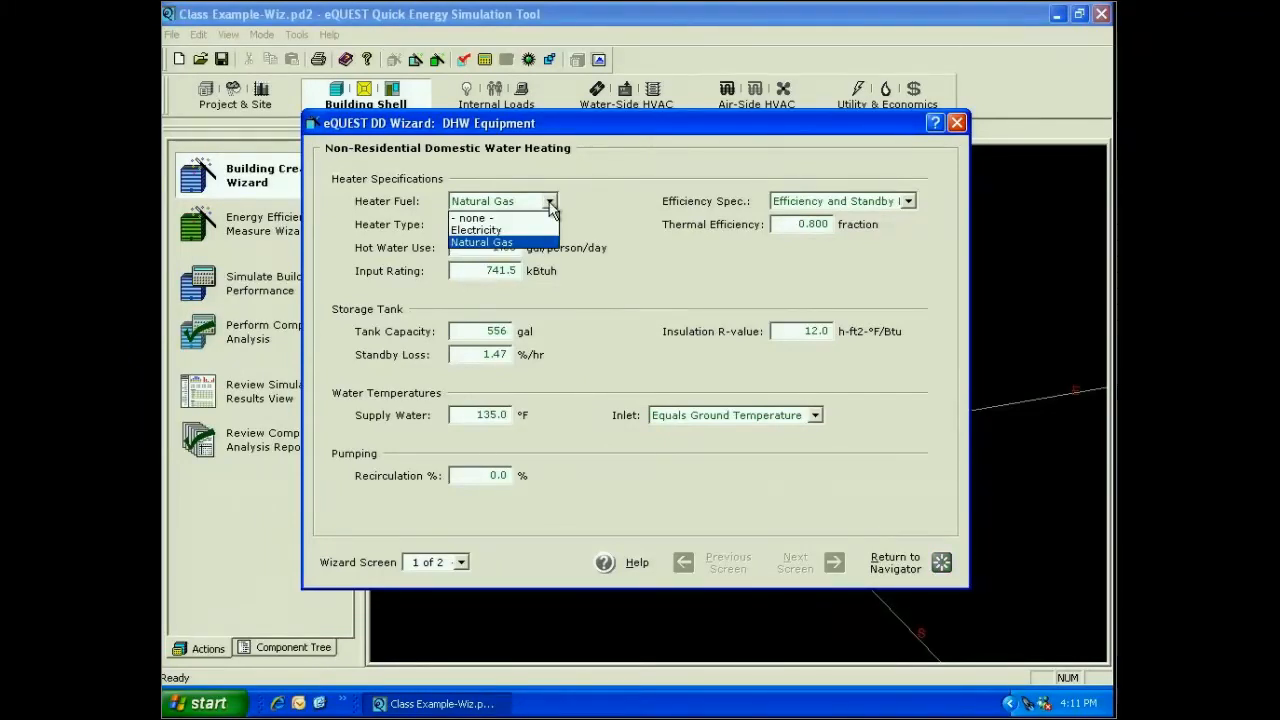
pyautogui.click(505, 240)
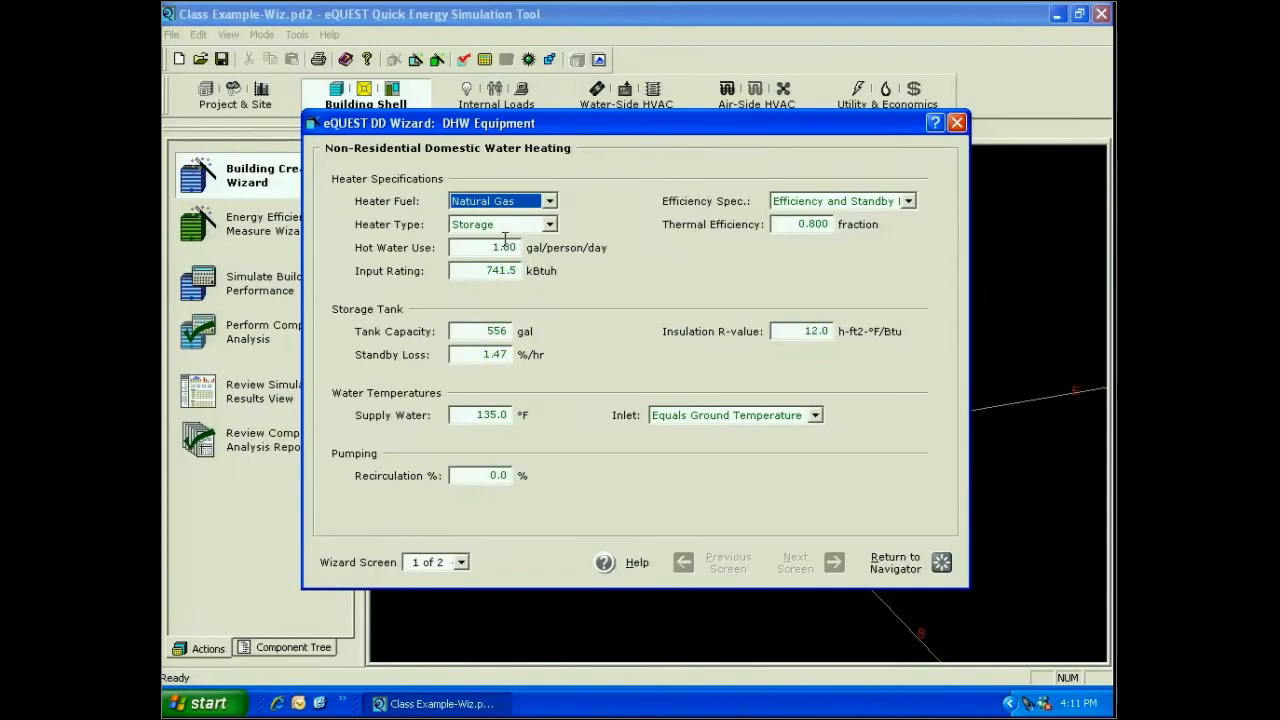
pyautogui.click(549, 225)
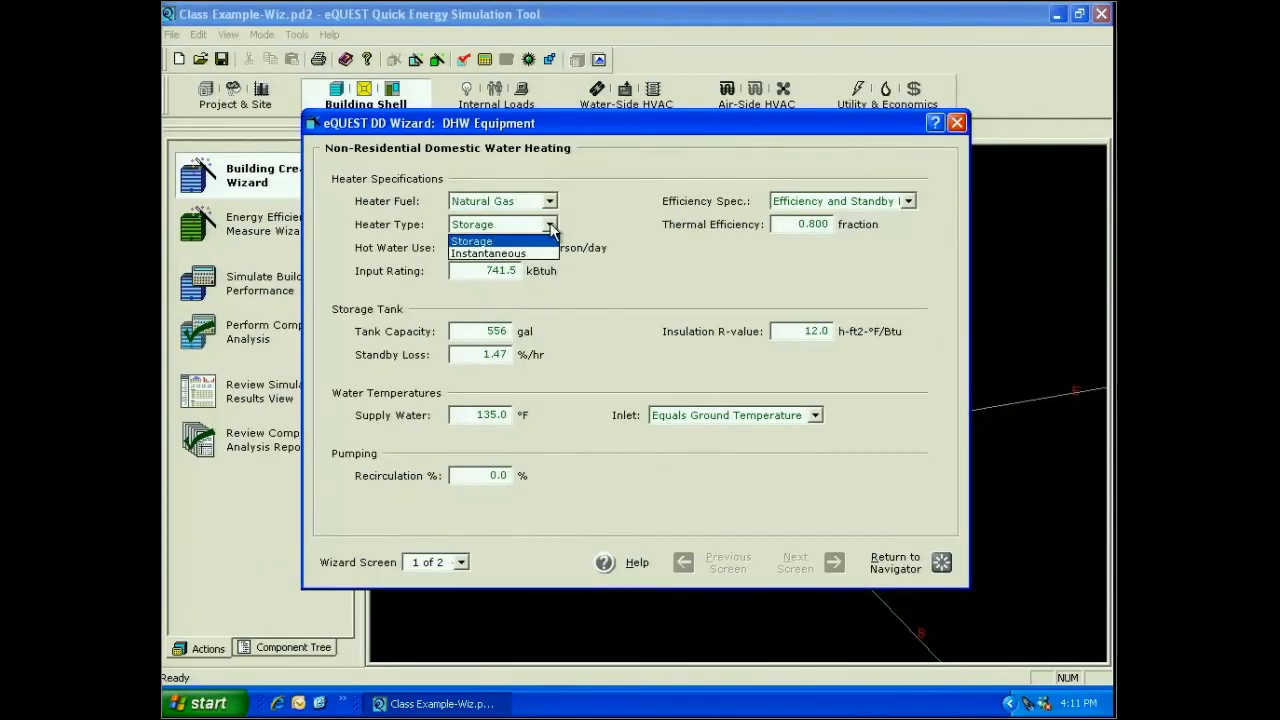
pyautogui.click(550, 227)
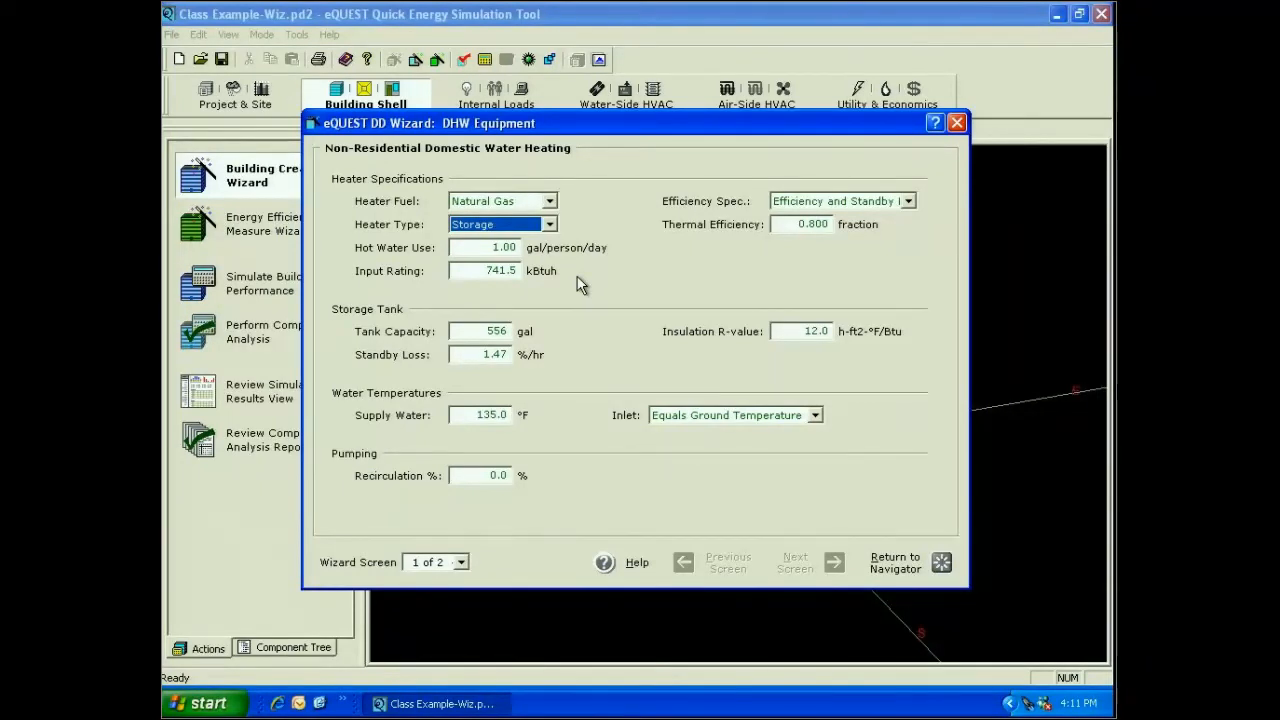
# Step: Specify the water heater's efficiency by Energy Factor and set it to 0.63
pyautogui.click(908, 202)
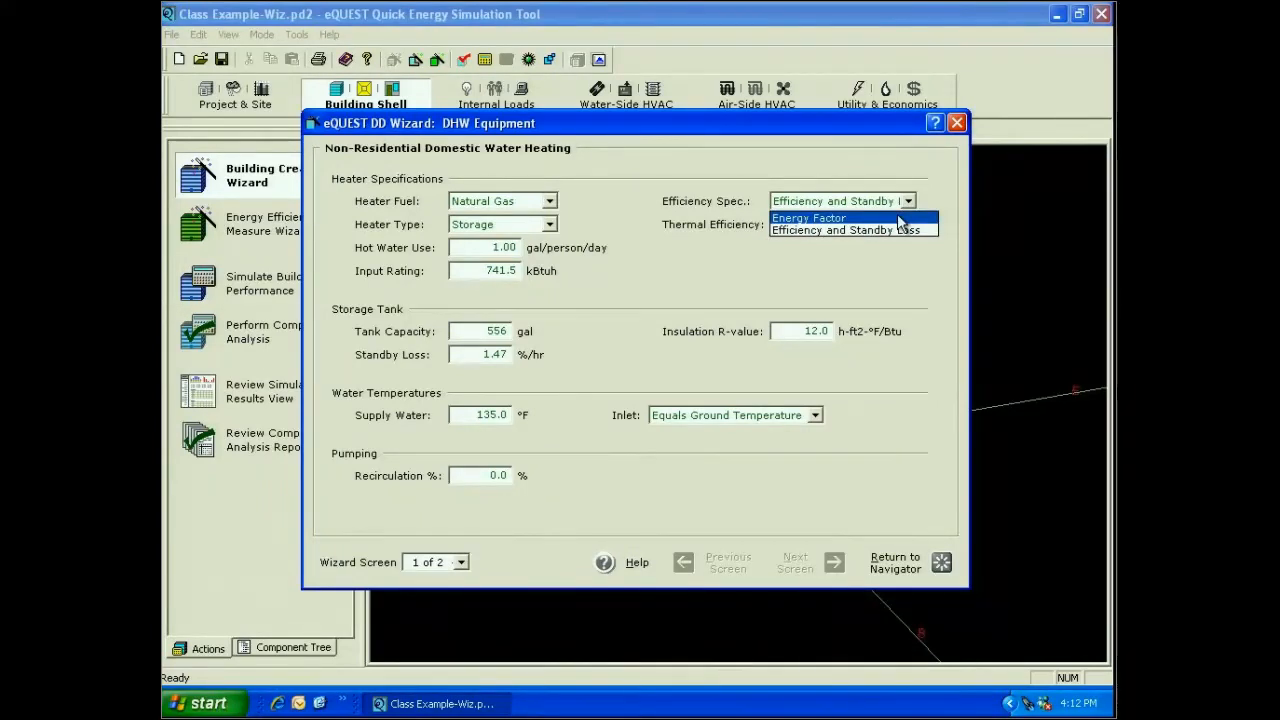
pyautogui.click(898, 218)
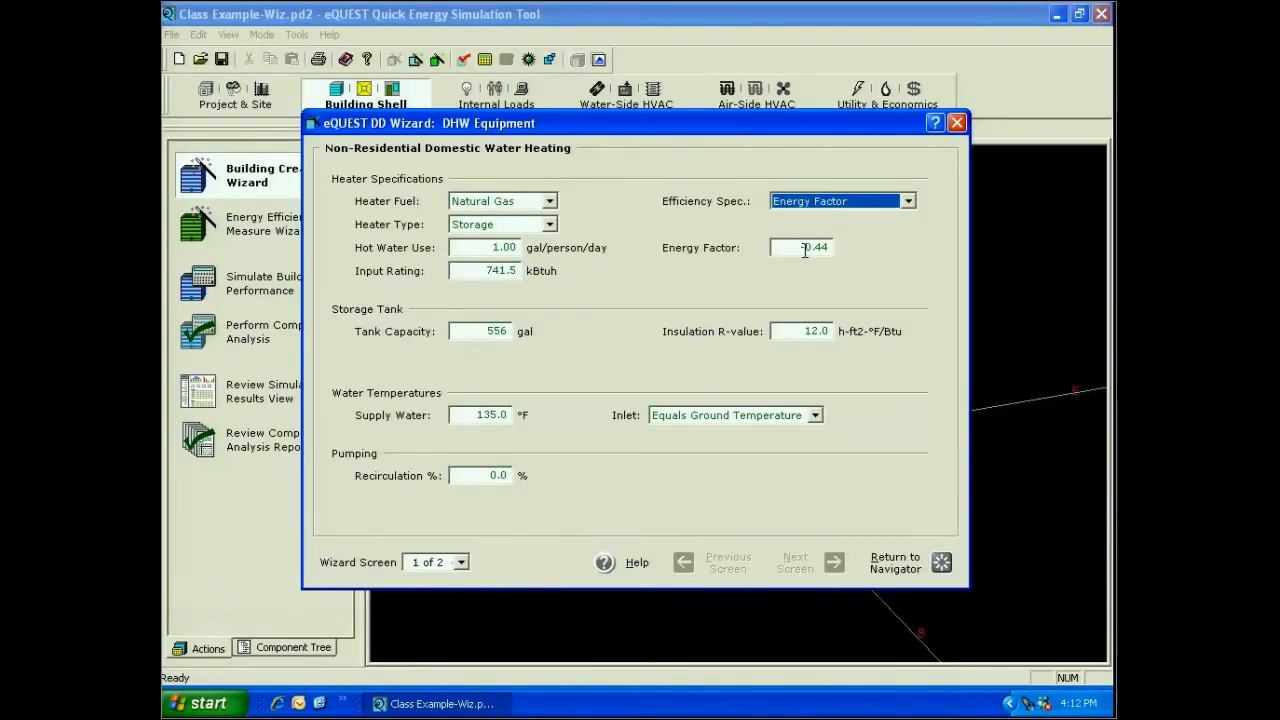
pyautogui.doubleClick(805, 250)
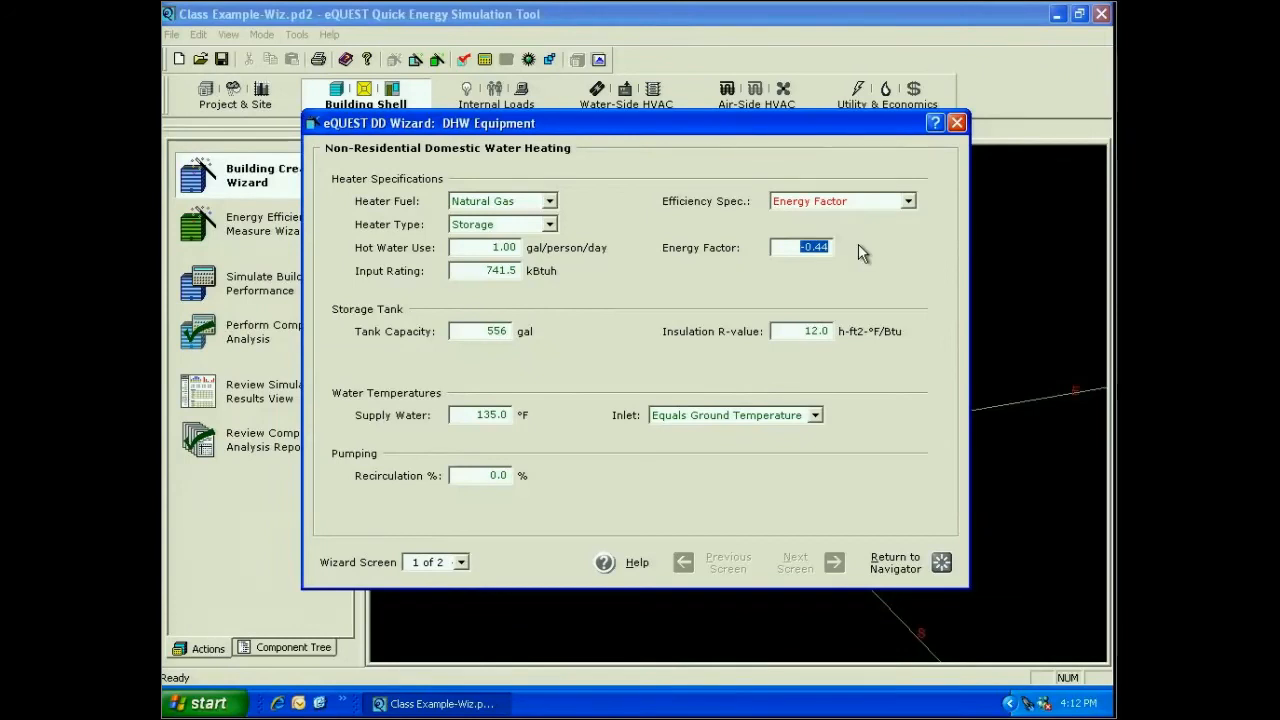
pyautogui.write('.63')
pyautogui.press('Tab')
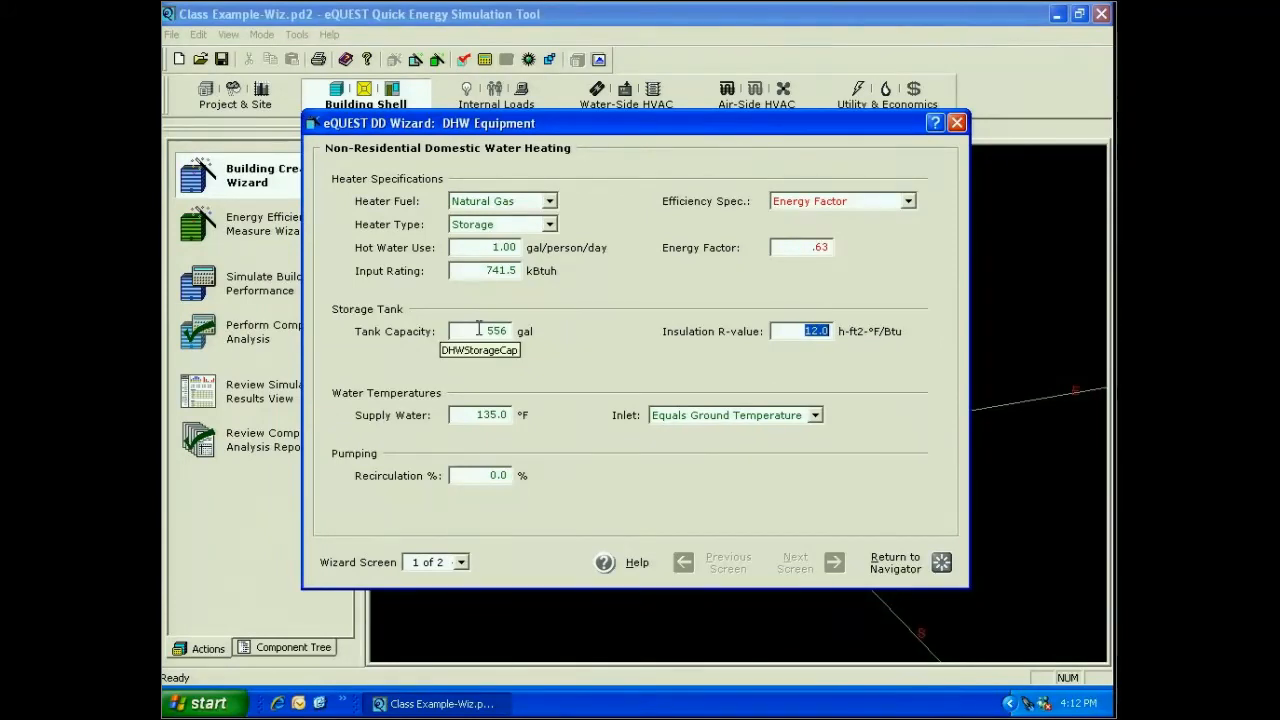
# Step: Set the tank capacity to 500 gal and the supply water to 140 °F, with the inlet at Equals Ground Temperature
pyautogui.moveTo(479, 328); pyautogui.dragTo(526, 335)
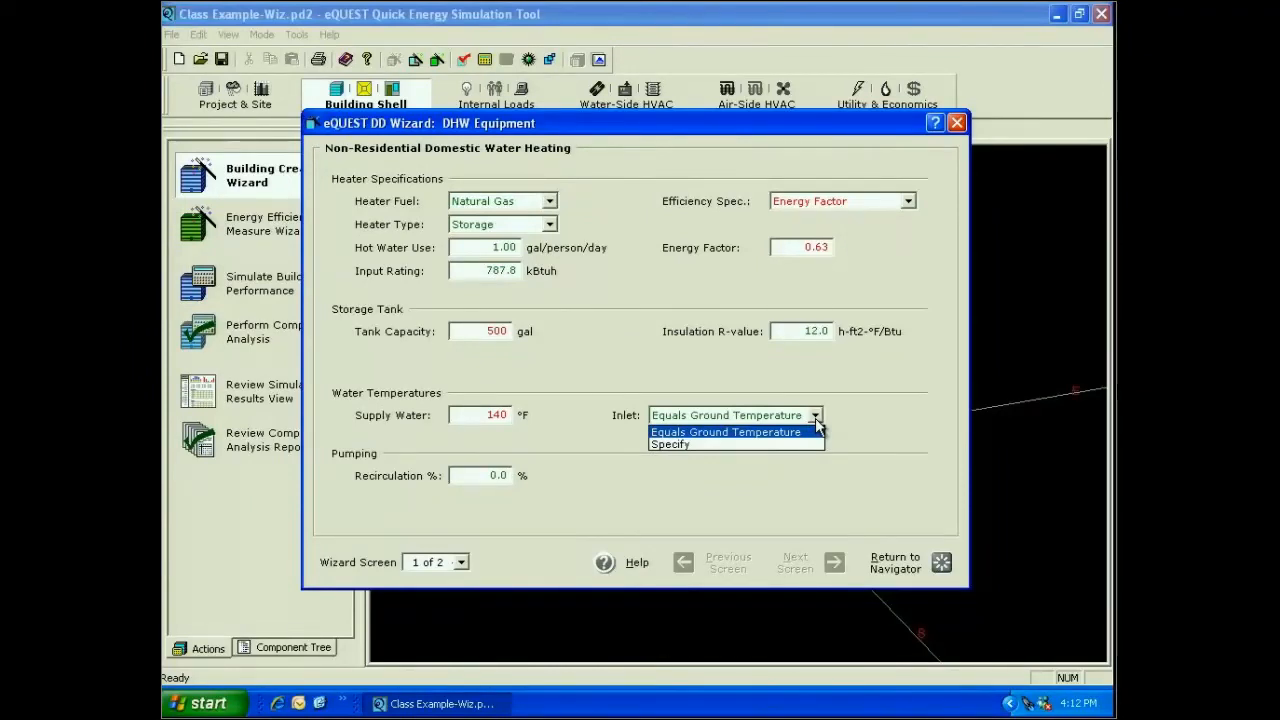
pyautogui.click(790, 433)
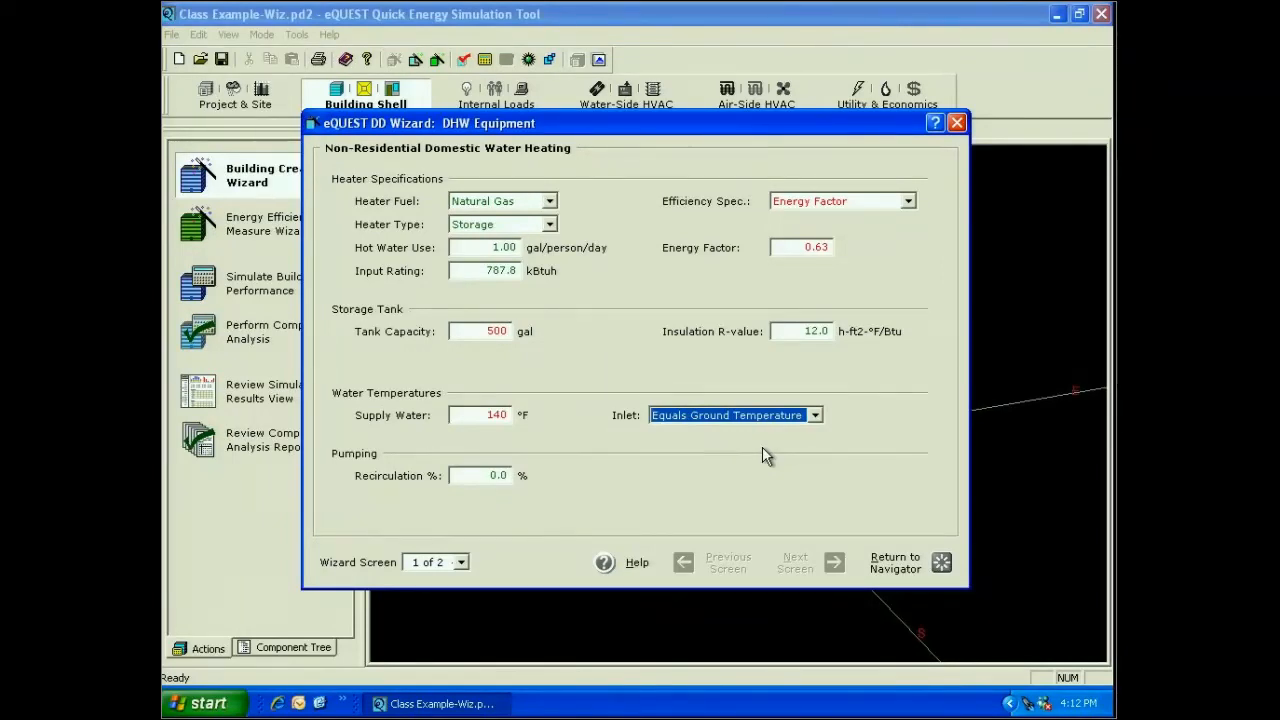
pyautogui.press('Tab')
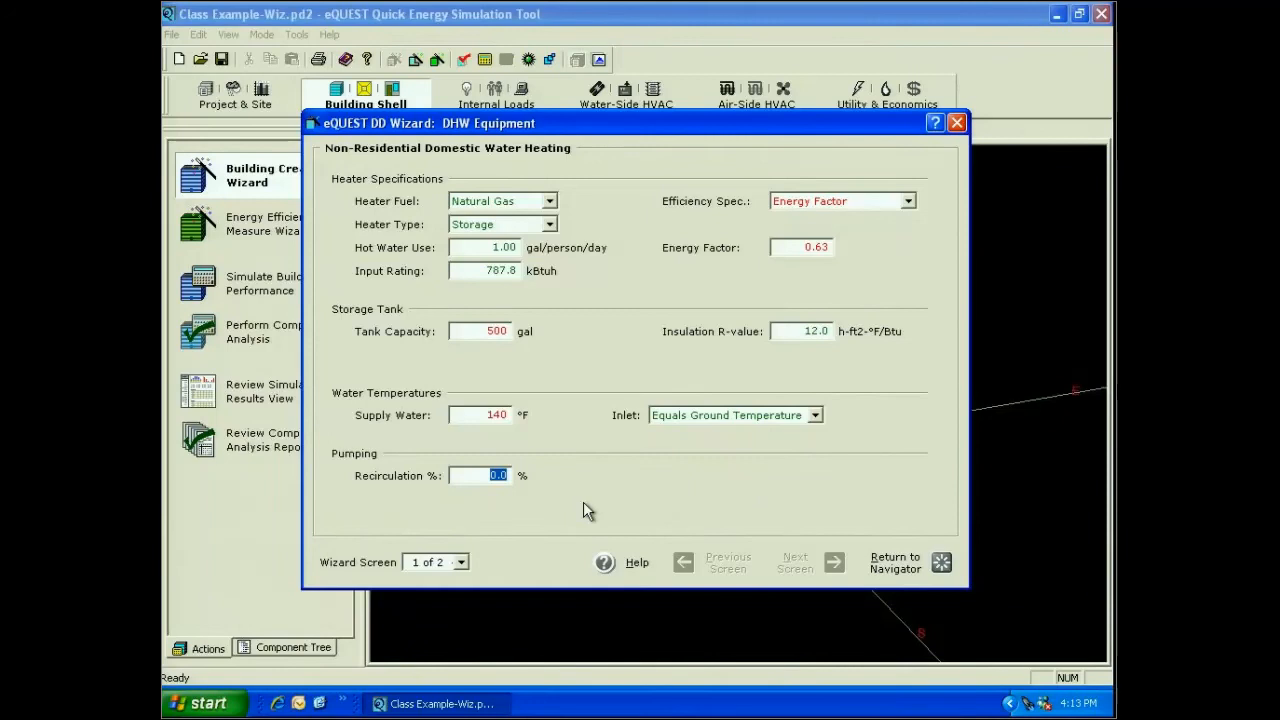
# Step: Set the DHW recirculation to 5% with Premium pump motor efficiency, and return to the project navigator
pyautogui.write('5')
pyautogui.click(497, 414)
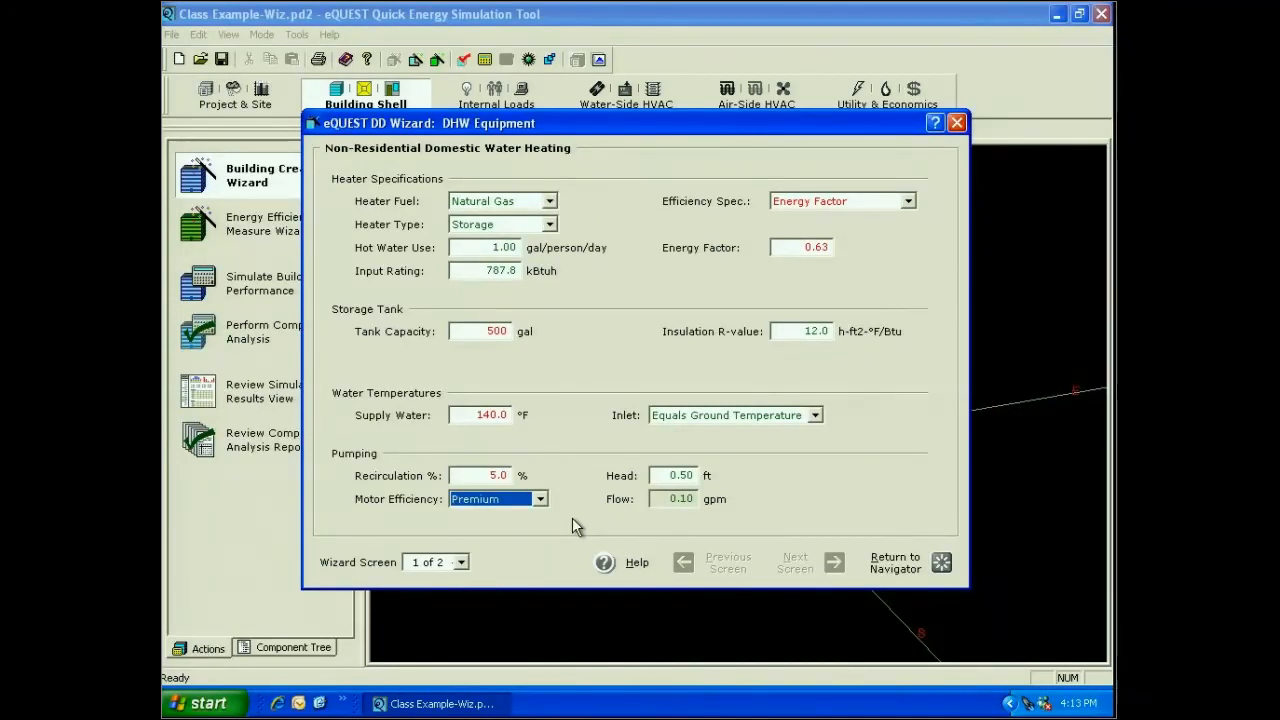
pyautogui.press('Tab')
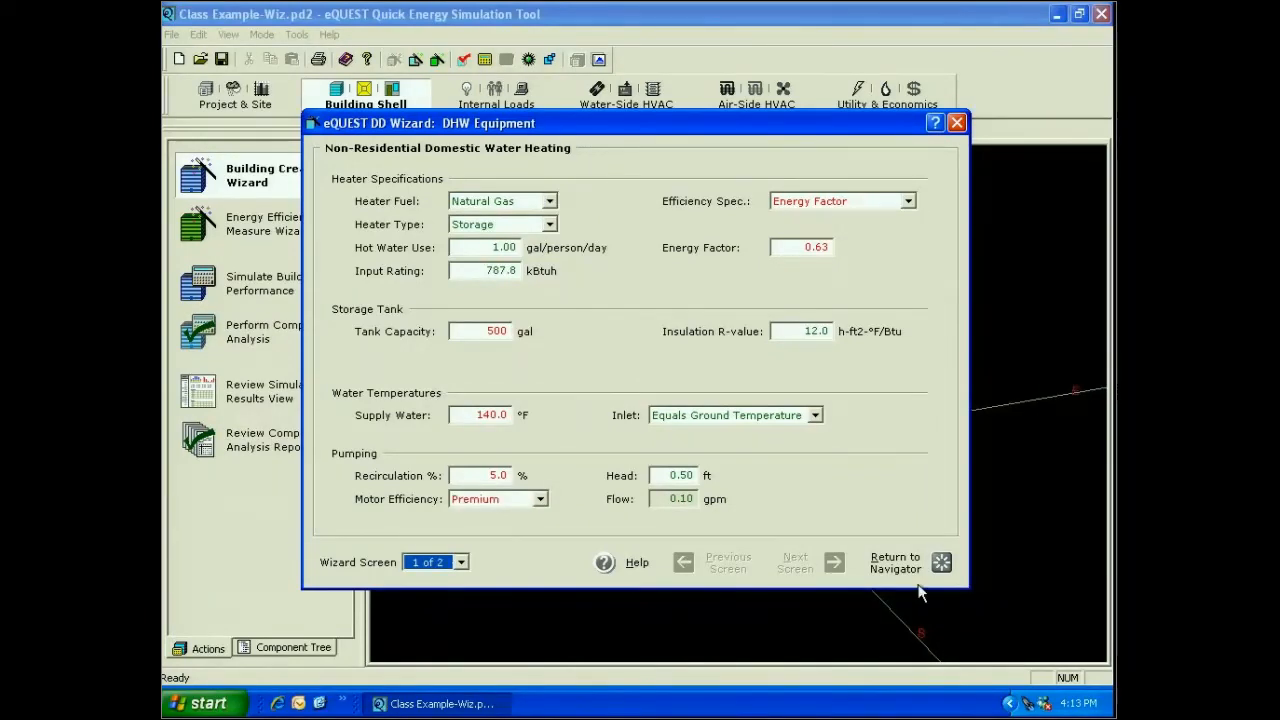
pyautogui.click(900, 563)
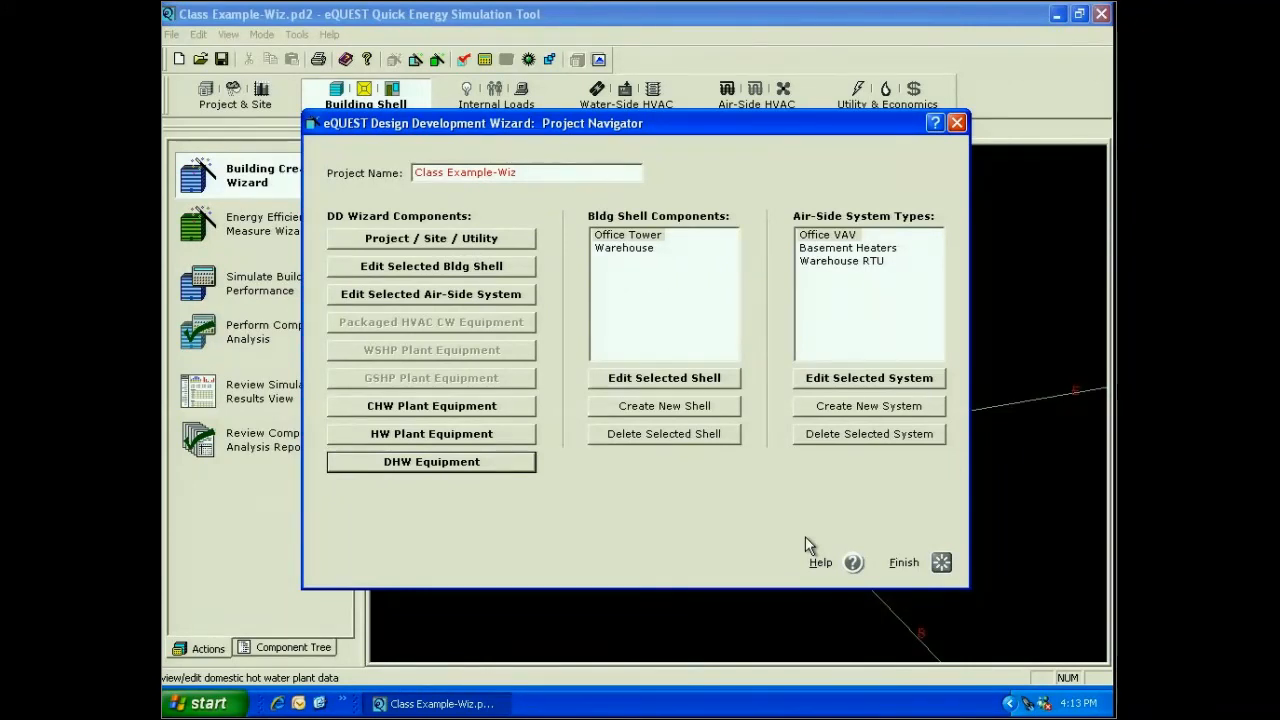
# Step: Finish the Design Development Wizard, run the building simulation, and return to the input building description
pyautogui.click(912, 562)
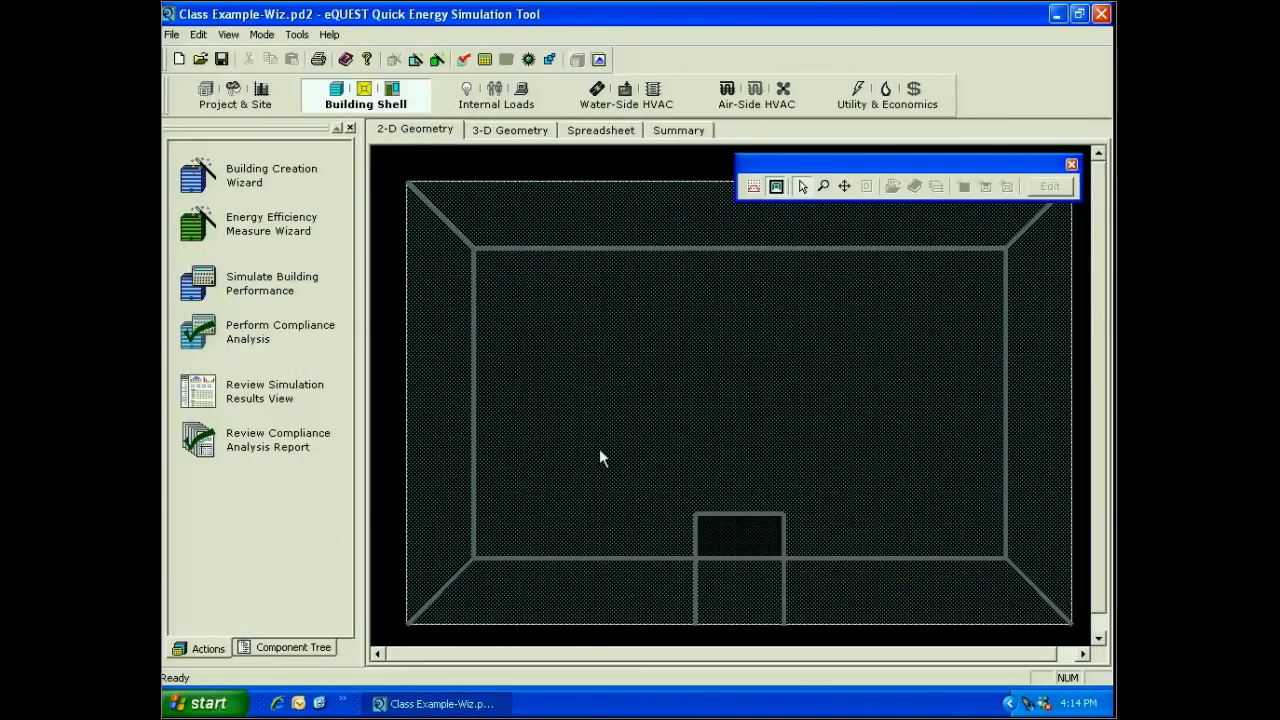
pyautogui.click(485, 60)
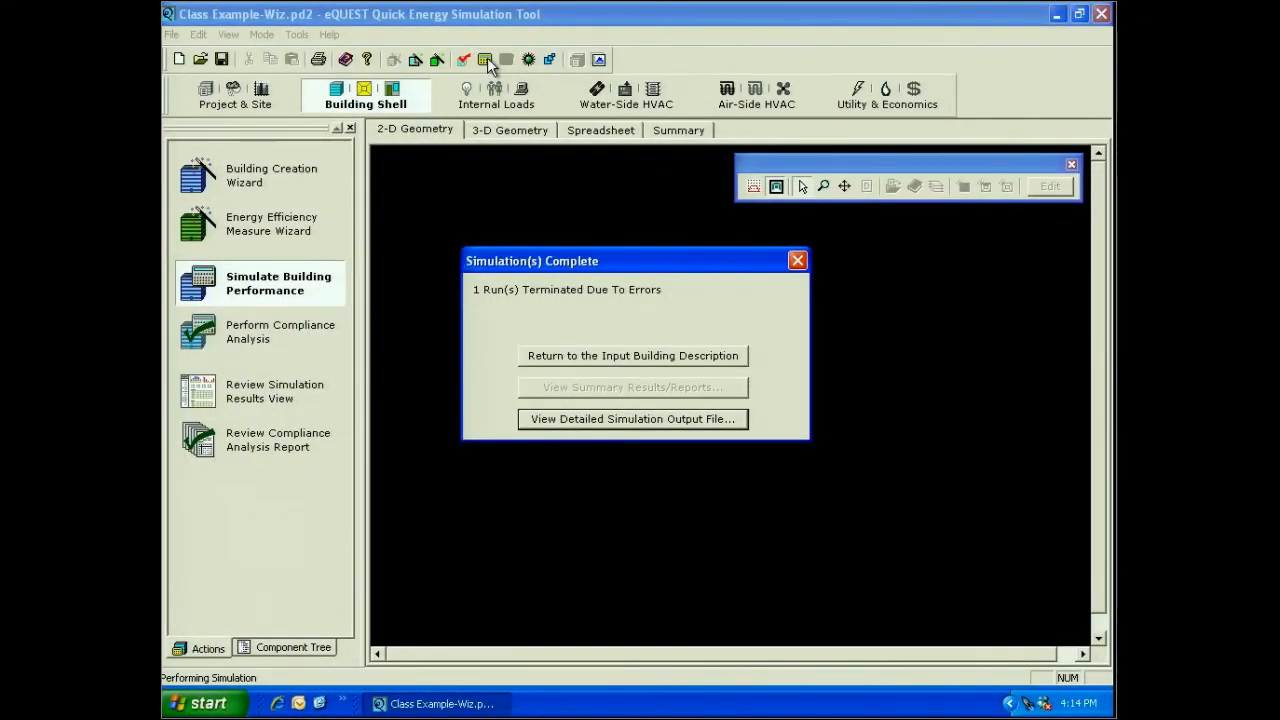
pyautogui.click(633, 356)
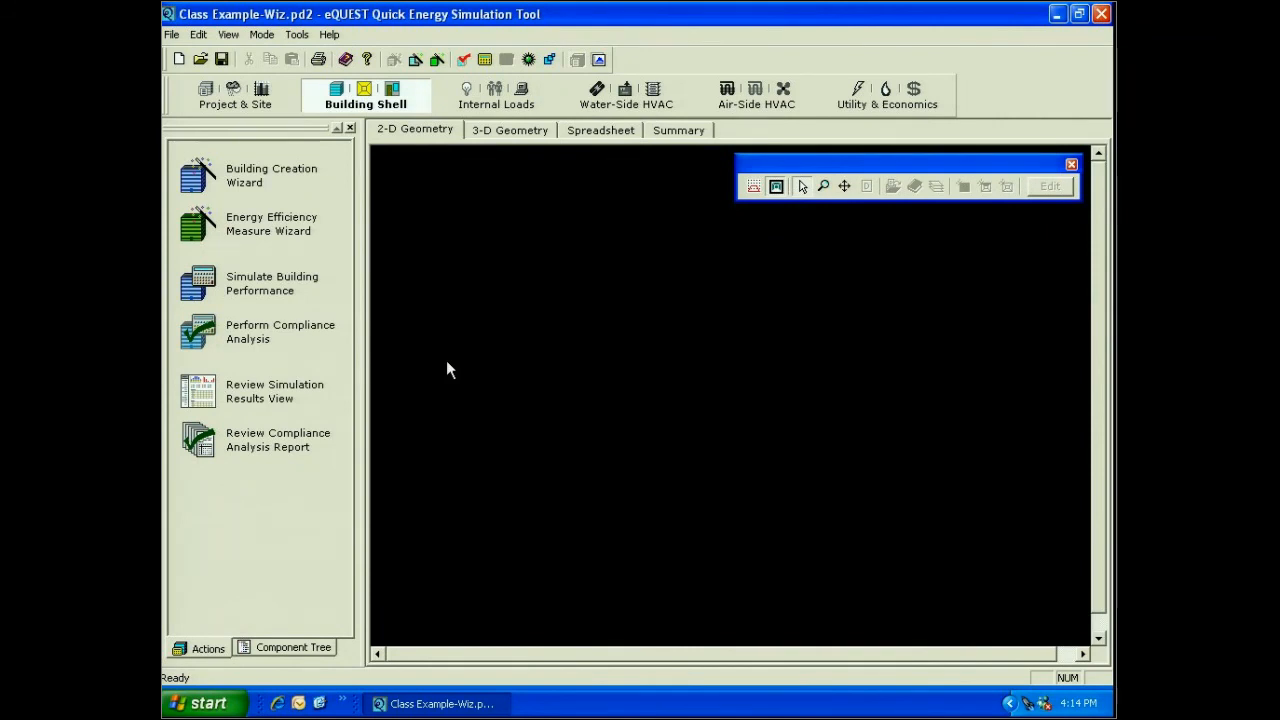